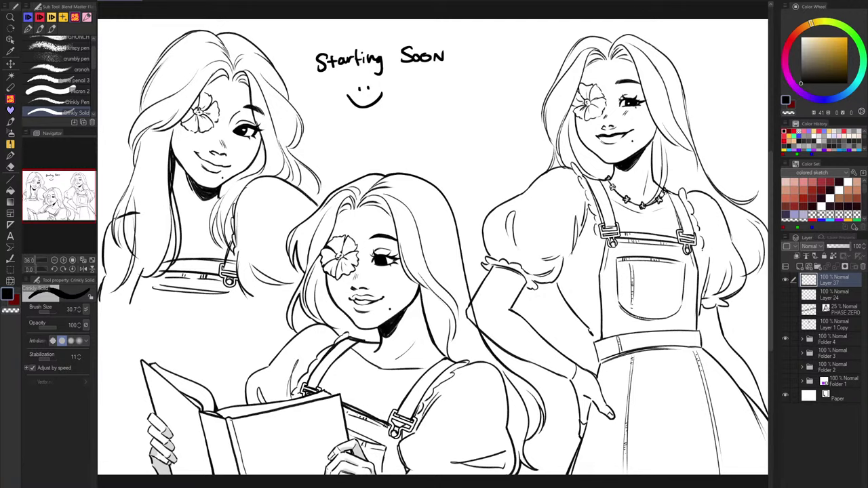
# Create a new canvas from the clipboard image, sample its pink, and return to the character sketch document.
pyautogui.click(23, 2)
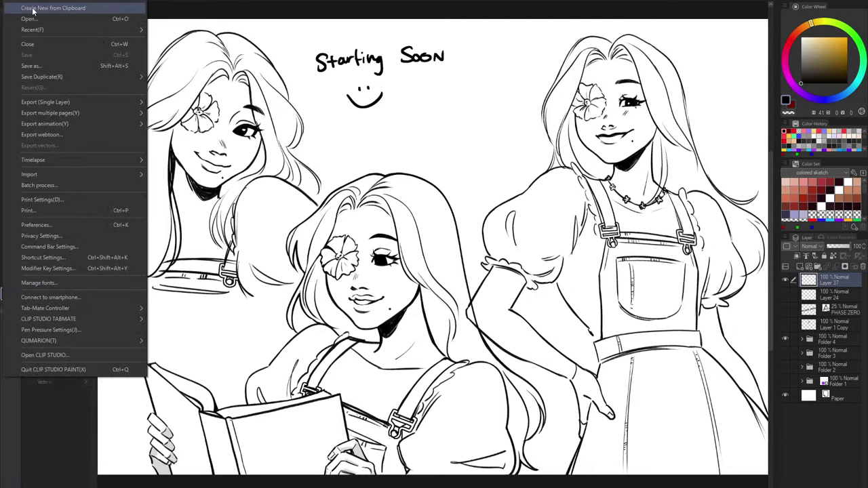
pyautogui.moveTo(63, 2)
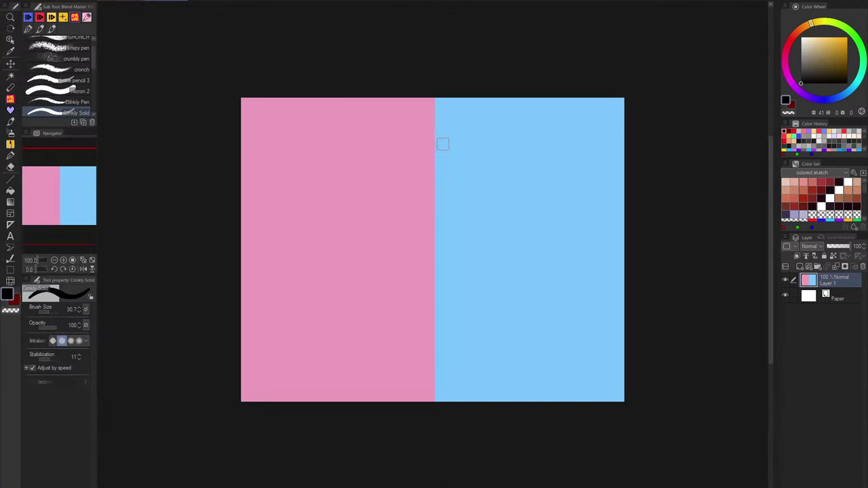
pyautogui.keyDown('alt'); pyautogui.click(376, 161); pyautogui.keyUp('alt')
pyautogui.click(126, 2)
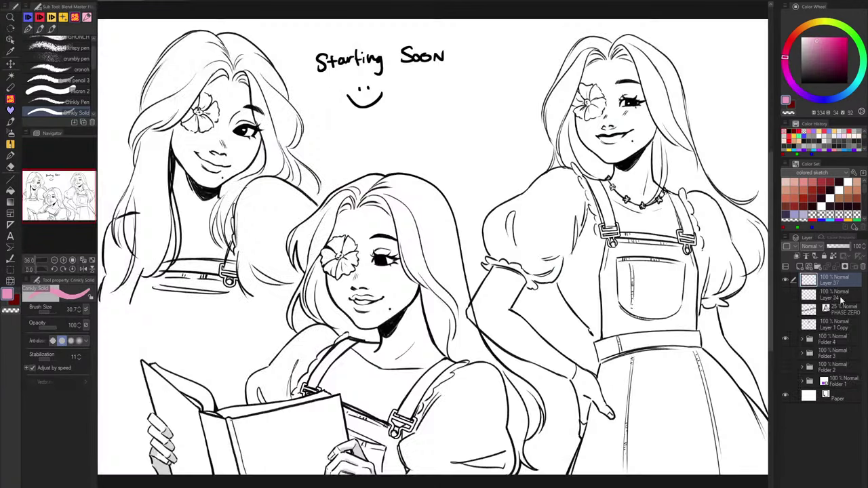
# Paint a small pink swatch beside the "Starting Soon" lettering.
pyautogui.moveTo(474, 107)
pyautogui.mouseDown()
pyautogui.moveTo(493, 80)
pyautogui.moveTo(487, 115)
pyautogui.mouseUp()
pyautogui.moveTo(492, 79); pyautogui.dragTo(488, 111)
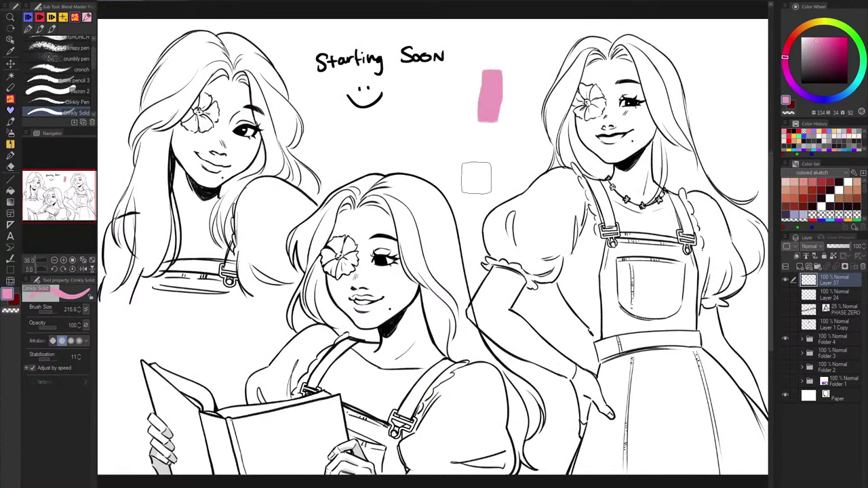
pyautogui.hotkey('ctrl', 'z')
pyautogui.moveTo(486, 62); pyautogui.dragTo(498, 62)
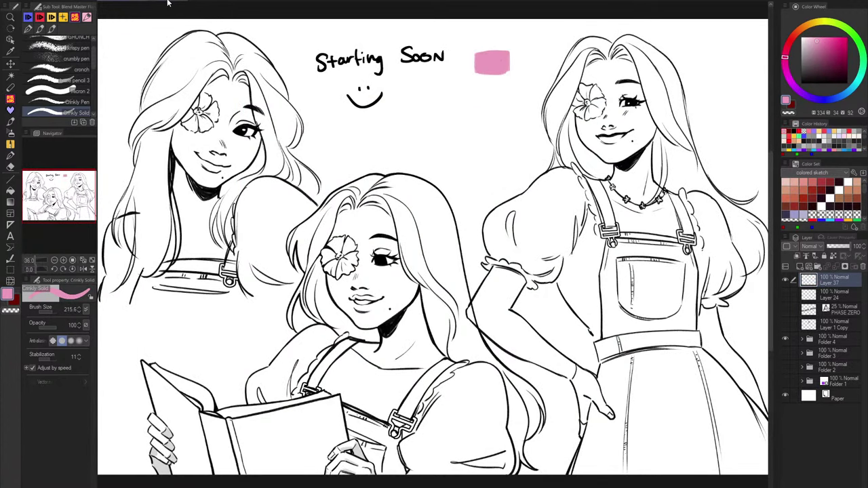
# Sample the light blue from the pasted reference canvas and paint a blue swatch directly below the pink one.
pyautogui.click(168, 3)
pyautogui.keyDown('alt'); pyautogui.click(539, 174); pyautogui.keyUp('alt')
pyautogui.click(126, 2)
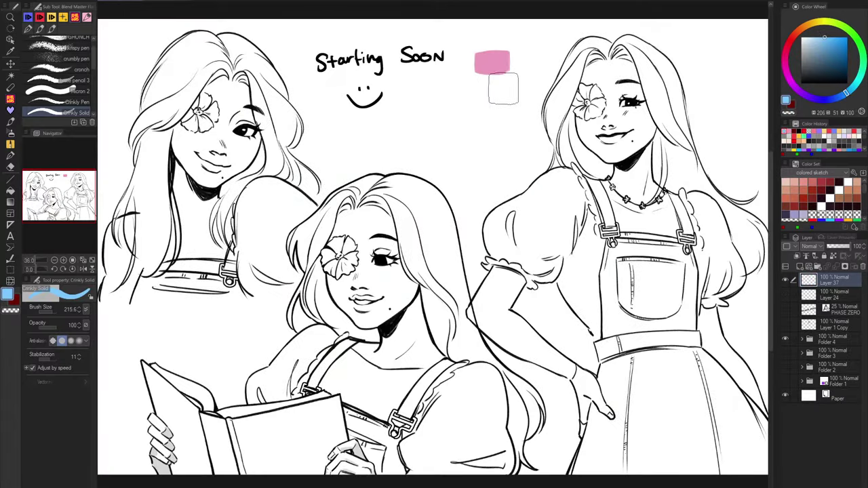
pyautogui.moveTo(485, 89); pyautogui.dragTo(498, 89)
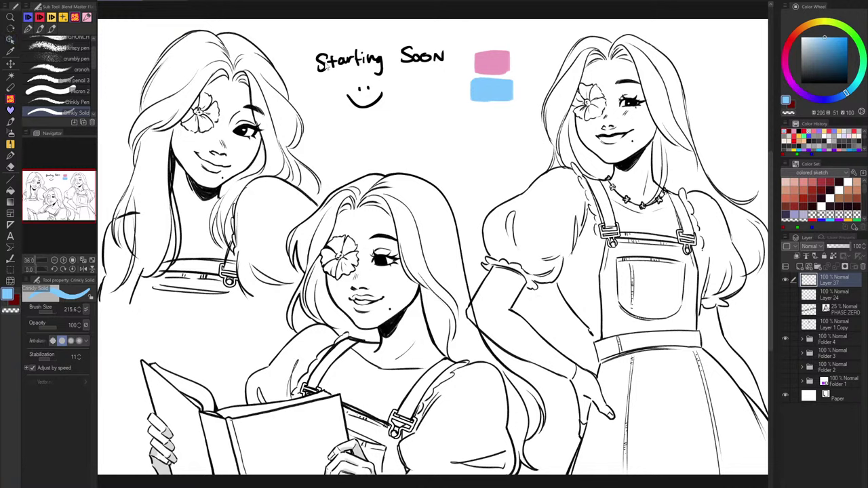
# Erase the "Starting Soon" lettering and smiley face with a larger brush in transparent color.
pyautogui.press(']')
pyautogui.press(']')
pyautogui.press('c')
pyautogui.moveTo(322, 66)
pyautogui.mouseDown()
pyautogui.moveTo(338, 54)
pyautogui.moveTo(435, 54)
pyautogui.moveTo(387, 136)
pyautogui.mouseUp()
pyautogui.press('c')
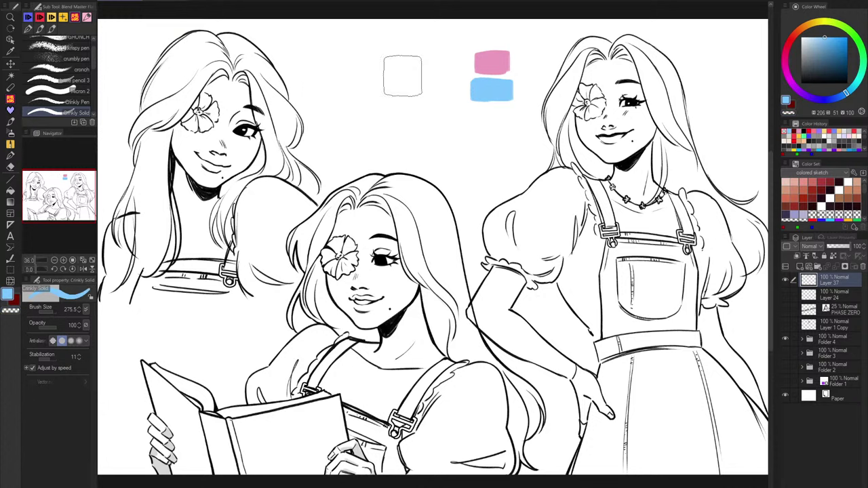
# Handwrite "hair" above the pink swatch in the same pink, with the brush size reduced to about 27.8.
pyautogui.press('[')
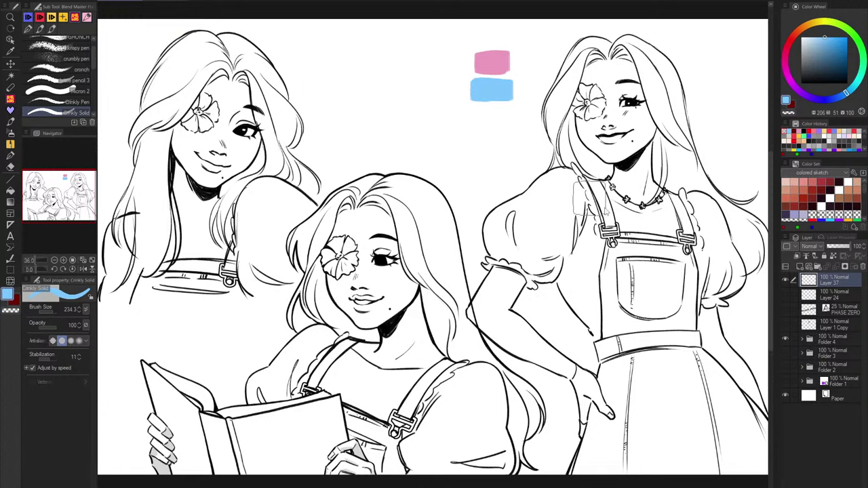
pyautogui.press('[')
pyautogui.press('[')
pyautogui.press('[')
pyautogui.press('[')
pyautogui.press('[')
pyautogui.press('[')
pyautogui.press('[')
pyautogui.keyDown('alt'); pyautogui.click(492, 63); pyautogui.keyUp('alt')
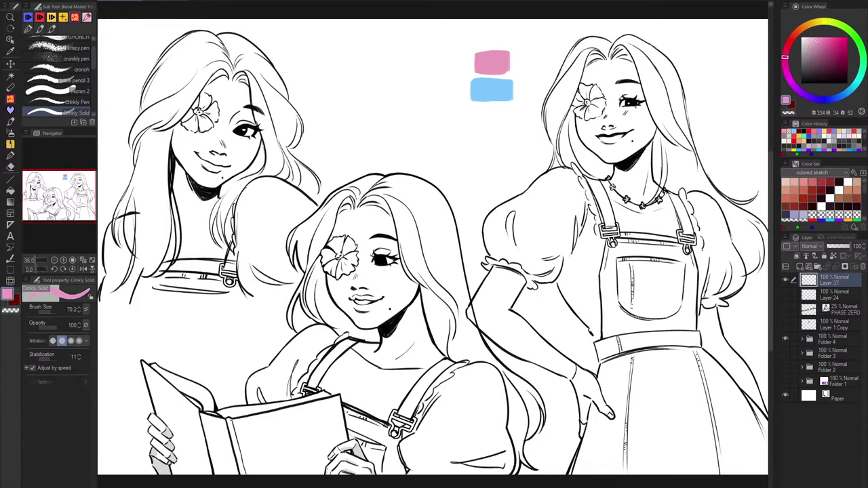
pyautogui.scroll(4, 612, 63)
pyautogui.moveTo(383, 341); pyautogui.dragTo(370, 377)
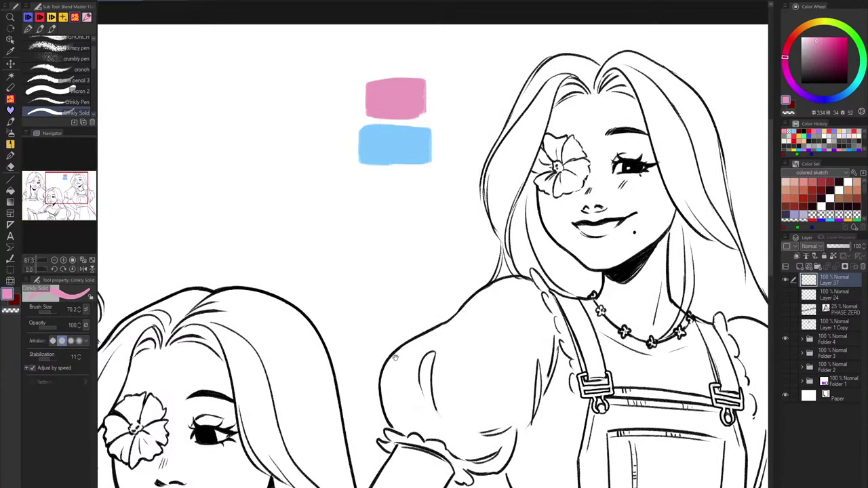
pyautogui.moveTo(448, 200); pyautogui.dragTo(505, 230)
pyautogui.scroll(4, 439, 81)
pyautogui.press('[')
pyautogui.press('[')
pyautogui.press('[')
pyautogui.press('[')
pyautogui.press('[')
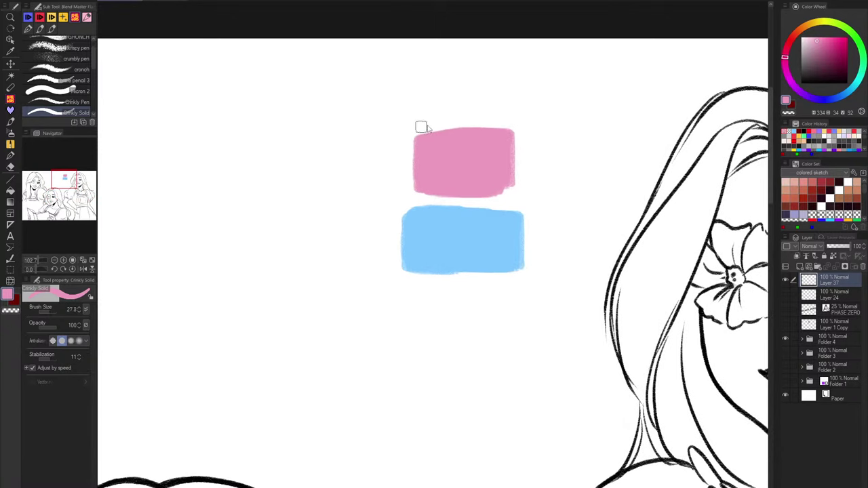
pyautogui.moveTo(415, 106)
pyautogui.mouseDown()
pyautogui.moveTo(432, 122)
pyautogui.moveTo(467, 120)
pyautogui.moveTo(489, 107)
pyautogui.mouseUp()
# Handwrite "overalls" below the blue swatch in the same blue.
pyautogui.scroll(-3, 520, 178)
pyautogui.keyDown('alt'); pyautogui.click(503, 180); pyautogui.keyUp('alt')
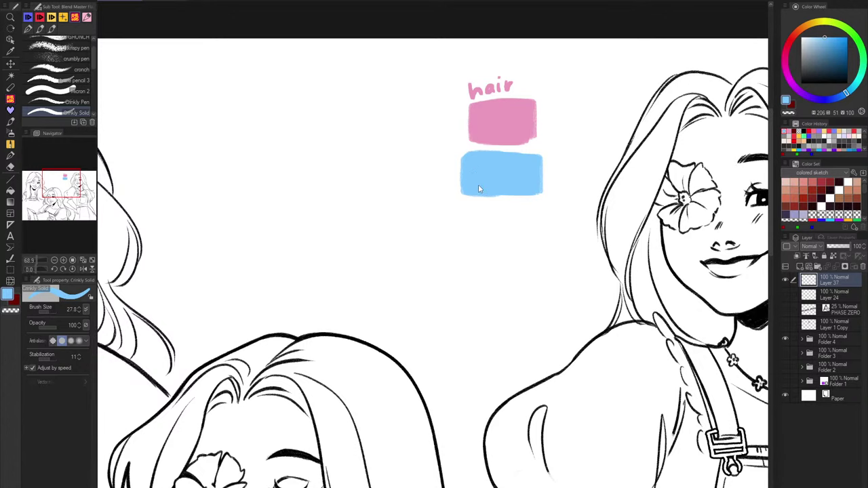
pyautogui.scroll(-2, 572, 159)
pyautogui.moveTo(486, 133)
pyautogui.mouseDown()
pyautogui.moveTo(494, 238)
pyautogui.moveTo(501, 273)
pyautogui.mouseUp()
pyautogui.hotkey('ctrl', 'z')
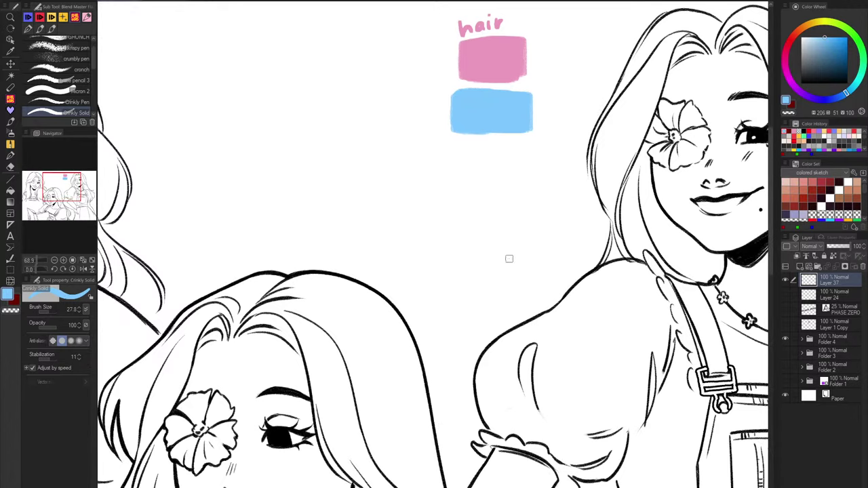
pyautogui.scroll(-3, 508, 258)
pyautogui.scroll(3, 435, 244)
pyautogui.moveTo(451, 188)
pyautogui.mouseDown()
pyautogui.moveTo(444, 194)
pyautogui.moveTo(452, 188)
pyautogui.mouseUp()
pyautogui.moveTo(454, 187)
pyautogui.mouseDown()
pyautogui.moveTo(480, 189)
pyautogui.moveTo(513, 194)
pyautogui.mouseUp()
pyautogui.moveTo(518, 174); pyautogui.dragTo(520, 195)
pyautogui.moveTo(525, 177); pyautogui.dragTo(514, 199)
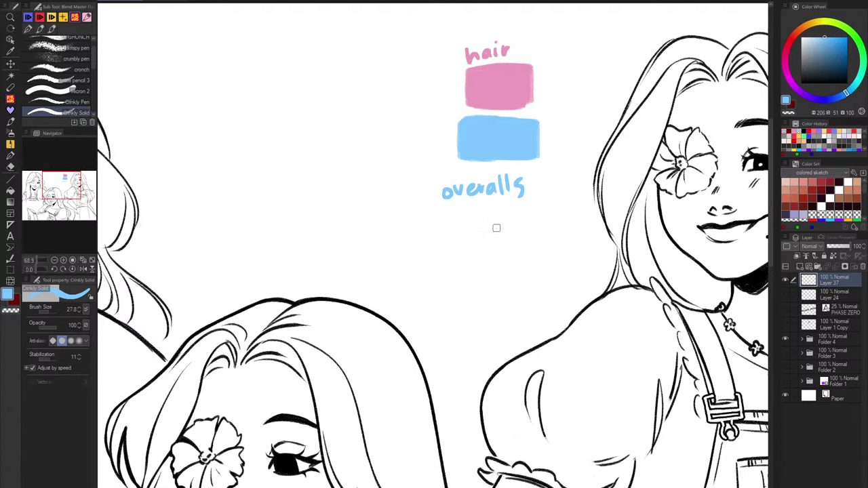
# Handwrite "eyes" under the "overalls" label and "add earrings" beside the swatches in blue.
pyautogui.moveTo(464, 224)
pyautogui.mouseDown()
pyautogui.moveTo(484, 214)
pyautogui.moveTo(485, 234)
pyautogui.moveTo(515, 223)
pyautogui.mouseUp()
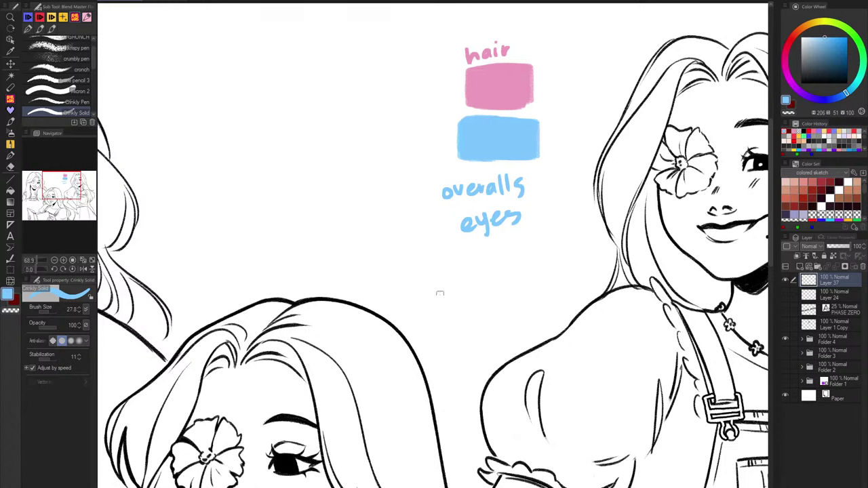
pyautogui.click(294, 134)
pyautogui.moveTo(294, 134)
pyautogui.mouseDown()
pyautogui.moveTo(330, 127)
pyautogui.moveTo(386, 107)
pyautogui.moveTo(399, 92)
pyautogui.moveTo(439, 88)
pyautogui.mouseUp()
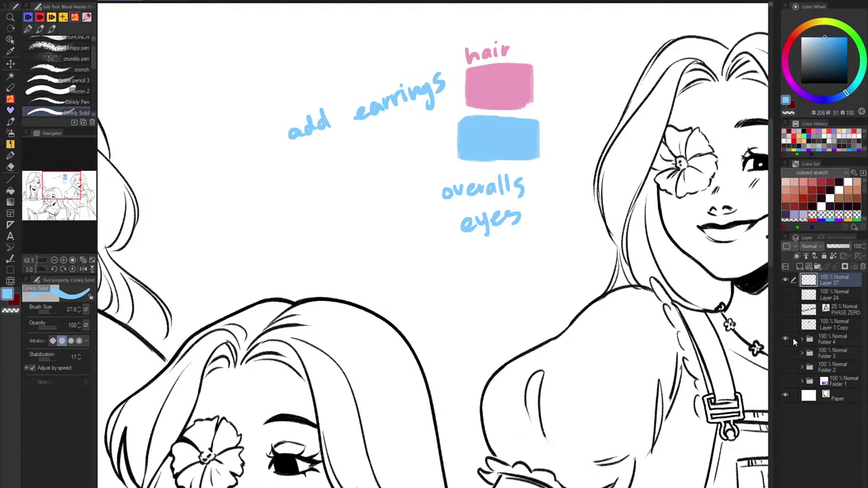
# Check what artwork Folder 4 holds by hiding and showing it, leaving the folder selected.
pyautogui.scroll(-3, 602, 314)
pyautogui.scroll(-2, 628, 199)
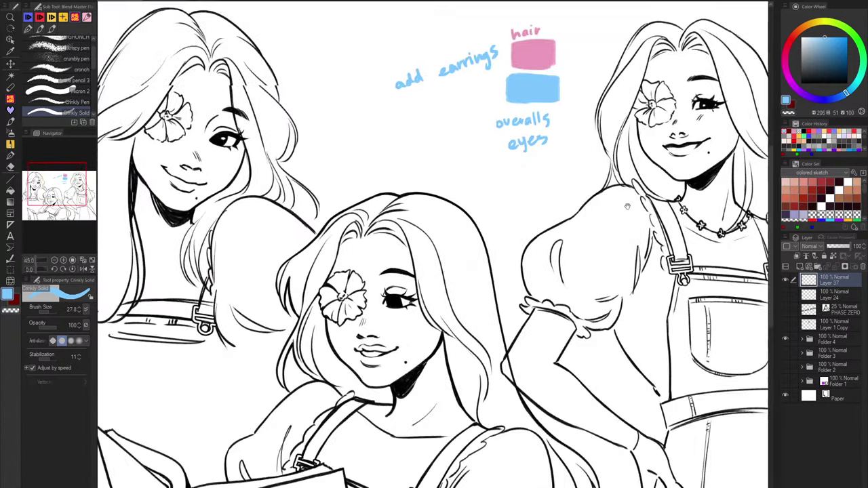
pyautogui.click(785, 339)
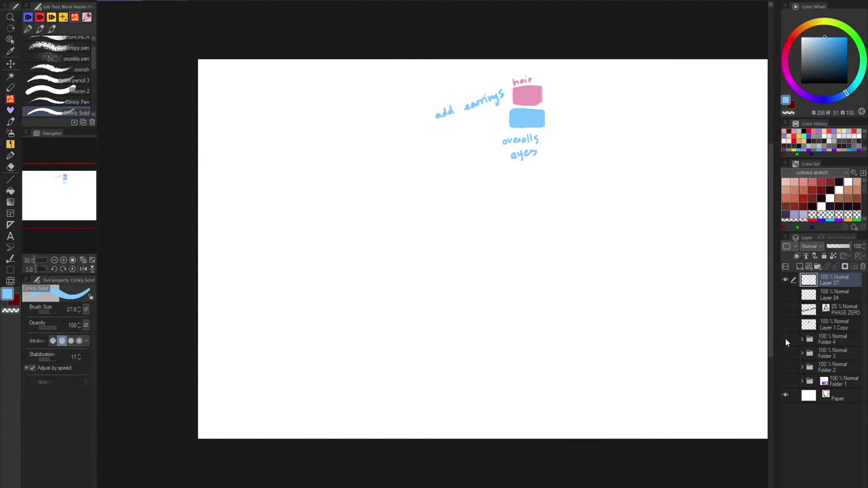
pyautogui.click(785, 339)
pyautogui.click(832, 338)
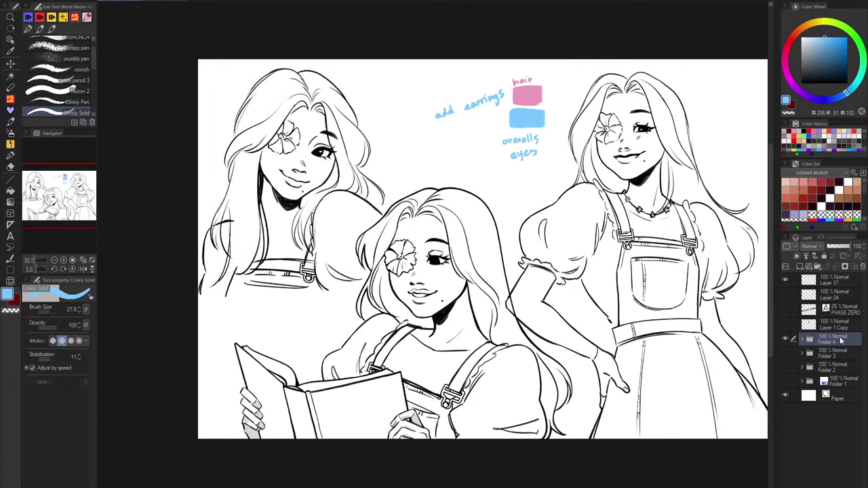
pyautogui.rightClick(832, 340)
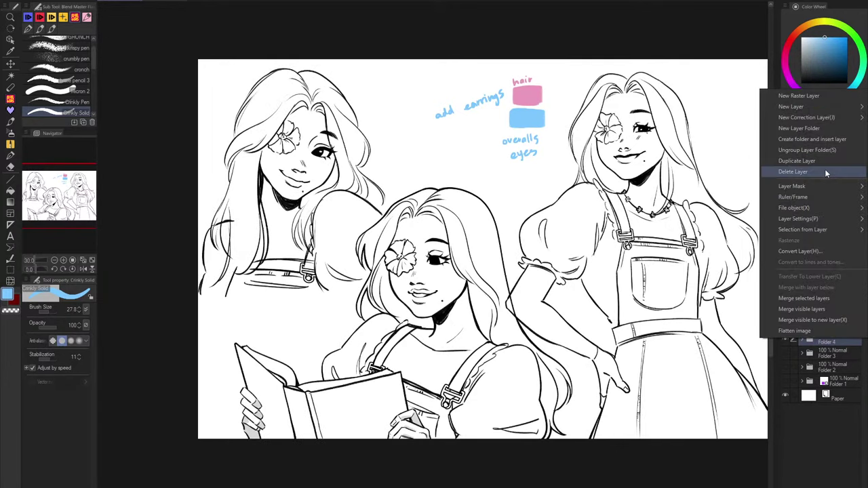
pyautogui.click(823, 344)
# Expand Folder 4 and check the contents of Folder 3 Copy 2 and layers 25, 26, 28 and 29 by toggling their visibility.
pyautogui.click(801, 339)
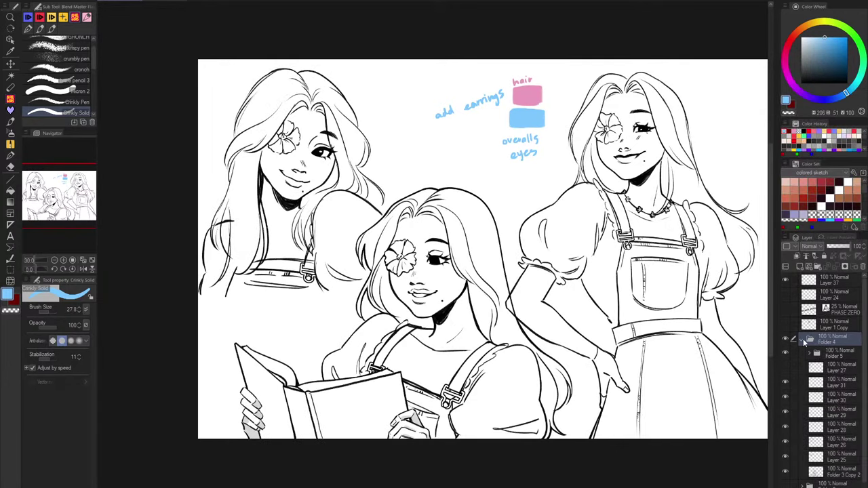
pyautogui.click(784, 474)
pyautogui.click(785, 472)
pyautogui.click(785, 459)
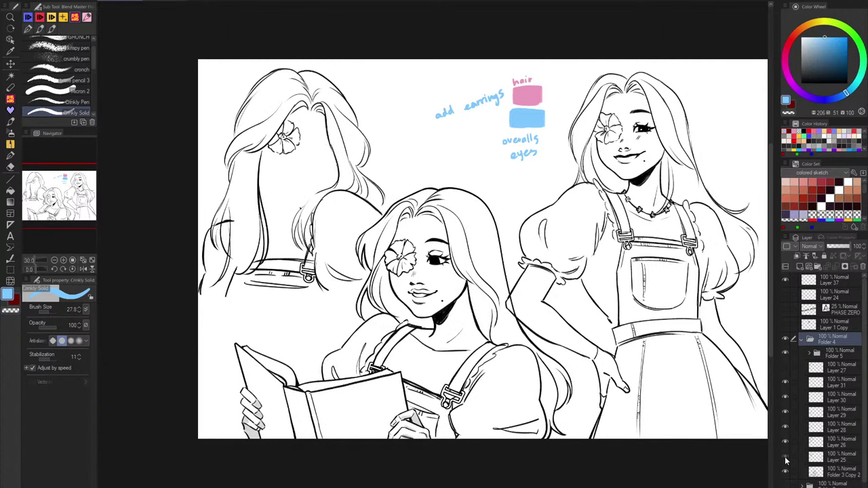
pyautogui.click(785, 459)
pyautogui.click(786, 442)
pyautogui.click(786, 442)
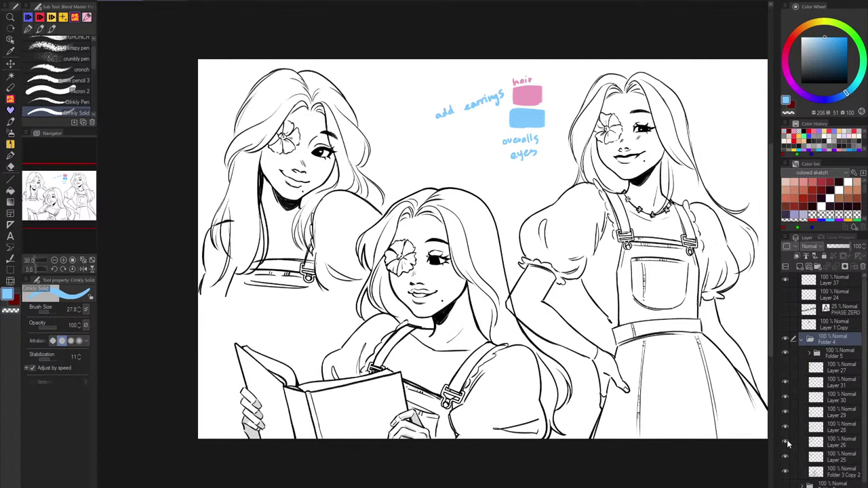
pyautogui.click(787, 426)
pyautogui.click(787, 425)
pyautogui.click(786, 412)
pyautogui.click(786, 411)
# Merge layers 25, 26, 28 and 29 in Folder 4 into one layer.
pyautogui.click(835, 414)
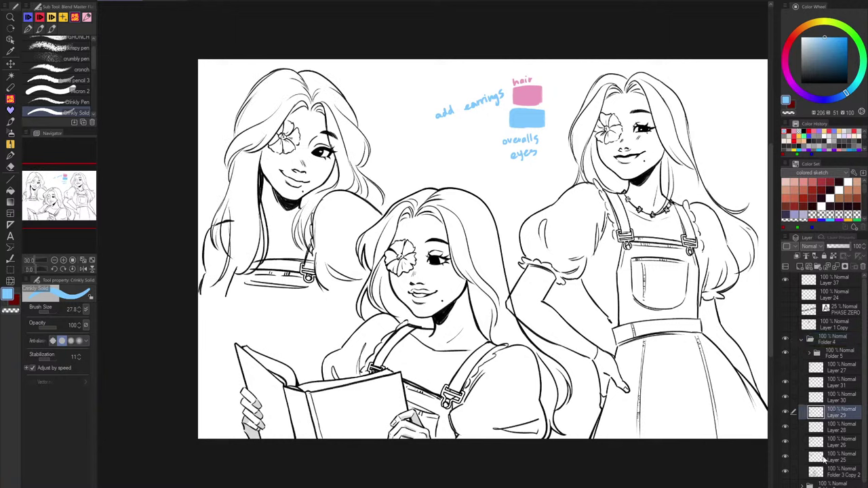
pyautogui.rightClick(820, 456)
pyautogui.click(829, 464)
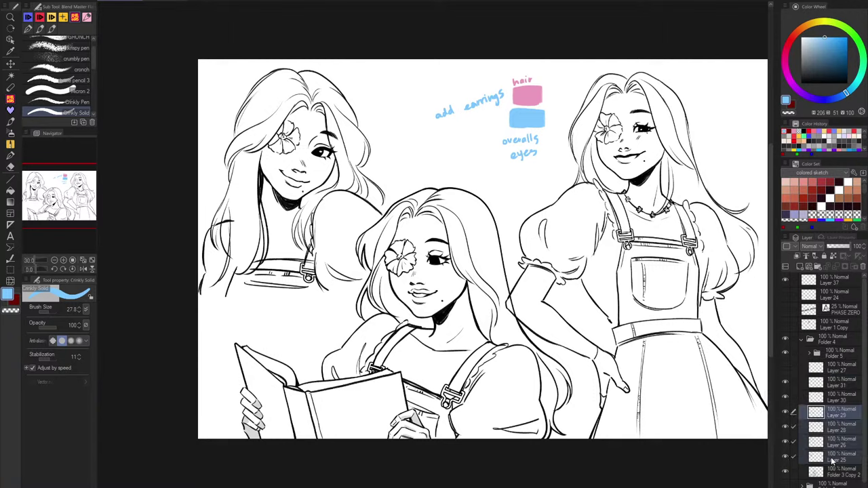
pyautogui.rightClick(836, 414)
pyautogui.click(834, 381)
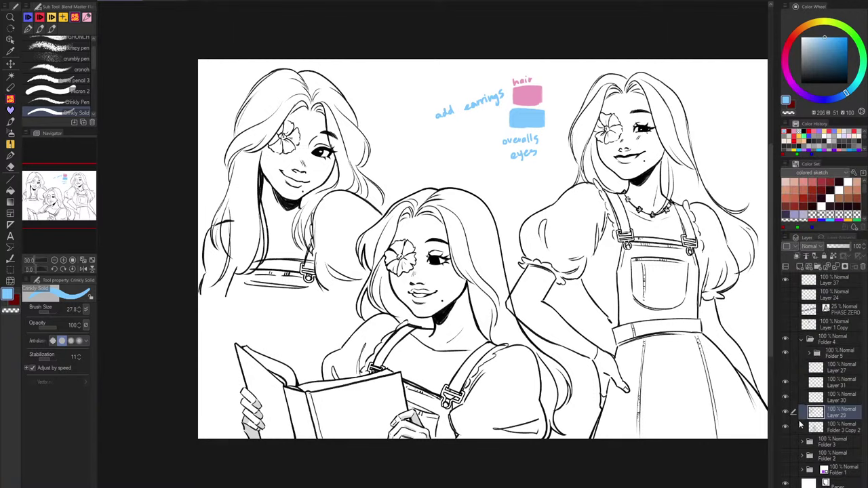
# Check the merged layer and Layer 31 by toggling their visibility, then merge layers 29, 30 and 31.
pyautogui.click(786, 412)
pyautogui.click(785, 412)
pyautogui.click(836, 403)
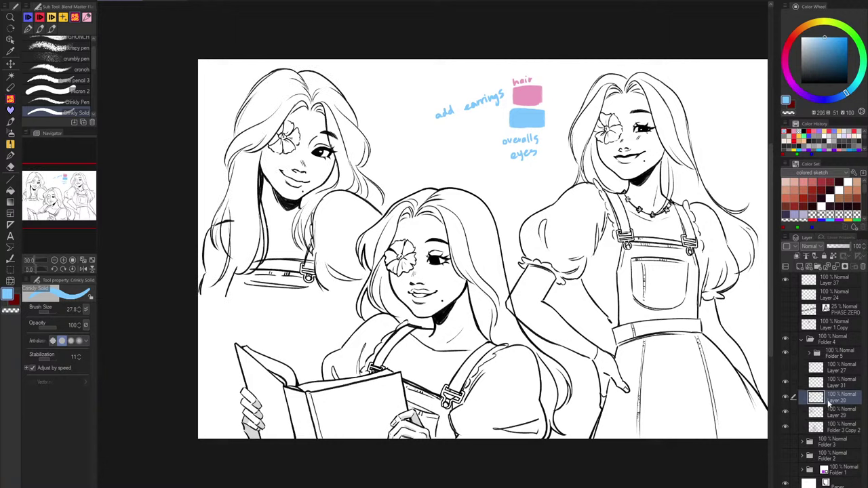
pyautogui.click(784, 379)
pyautogui.click(784, 380)
pyautogui.click(843, 386)
pyautogui.keyDown('shift'); pyautogui.click(835, 413); pyautogui.keyUp('shift')
pyautogui.rightClick(835, 414)
pyautogui.click(807, 375)
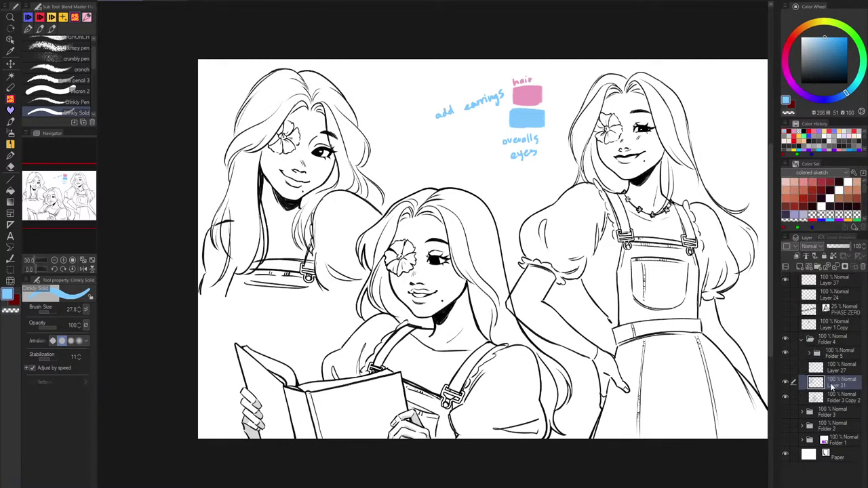
# Undo the layer merges made inside Folder 4.
pyautogui.keyDown('shift'); pyautogui.click(842, 401); pyautogui.keyUp('shift')
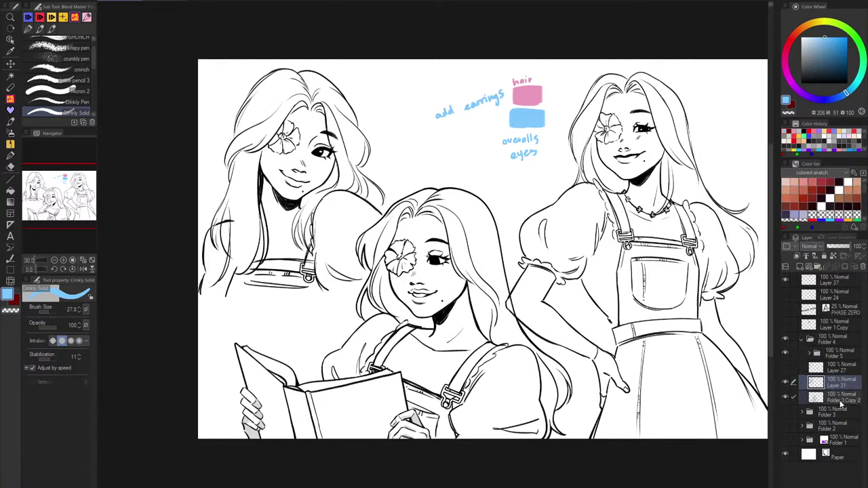
pyautogui.hotkey('ctrl', 'z')
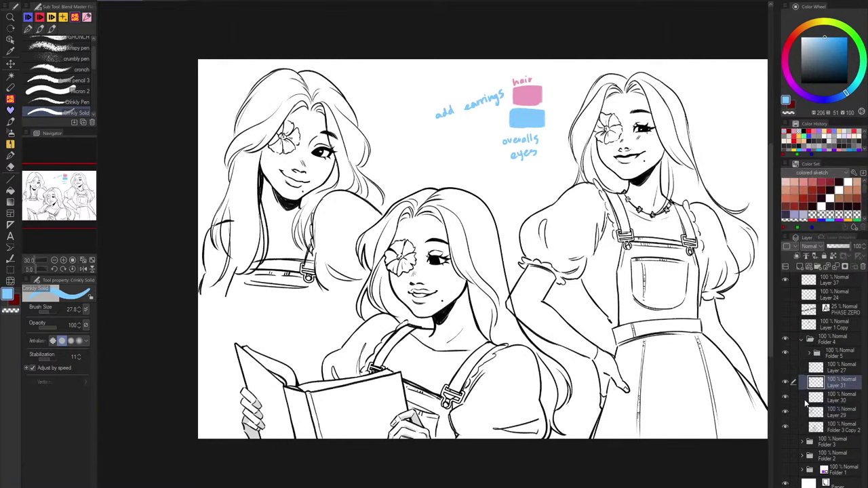
pyautogui.hotkey('ctrl', 'z')
# Examine the layers in Folder 5 and check its artwork by hiding and showing the folder.
pyautogui.click(809, 353)
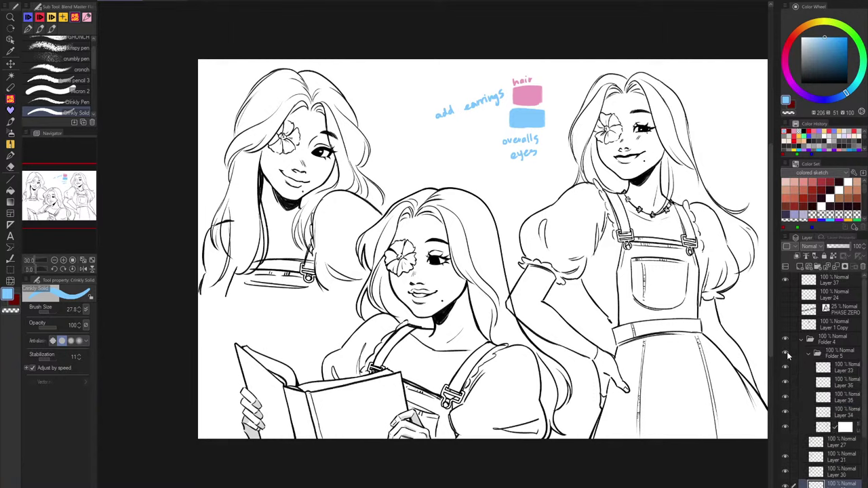
pyautogui.click(785, 353)
pyautogui.click(808, 353)
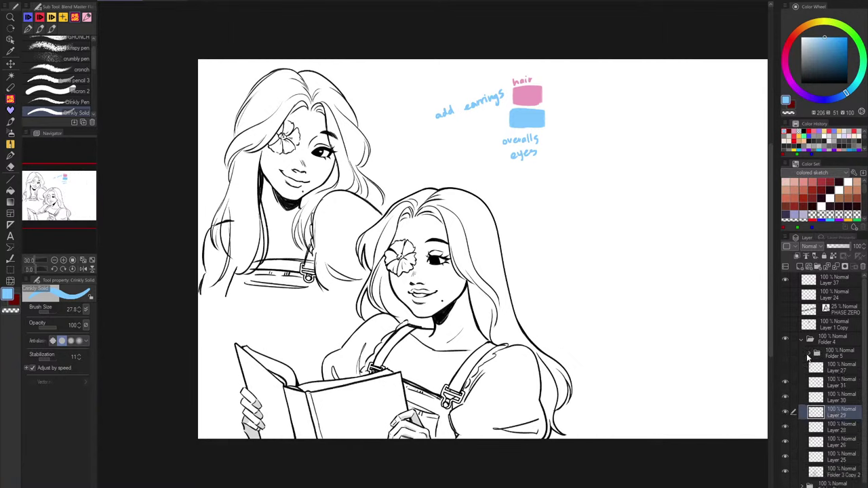
pyautogui.click(785, 354)
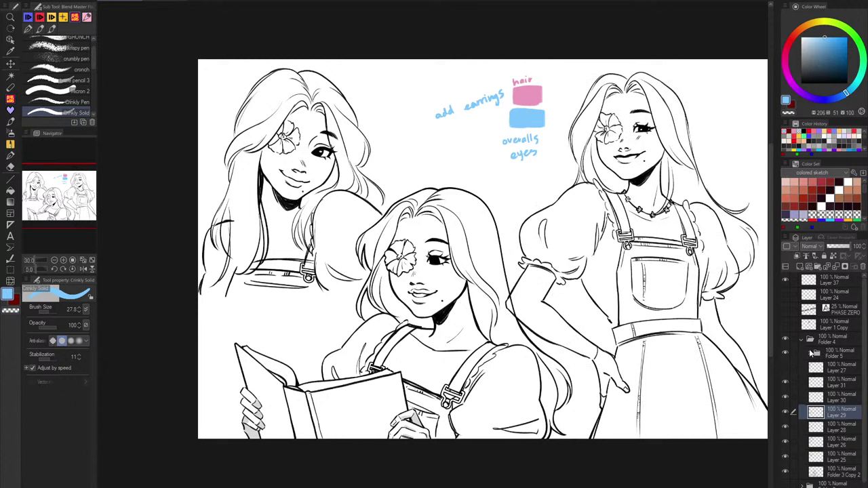
# Collapse Folder 4 and add a new raster layer directly above it.
pyautogui.click(801, 339)
pyautogui.click(800, 266)
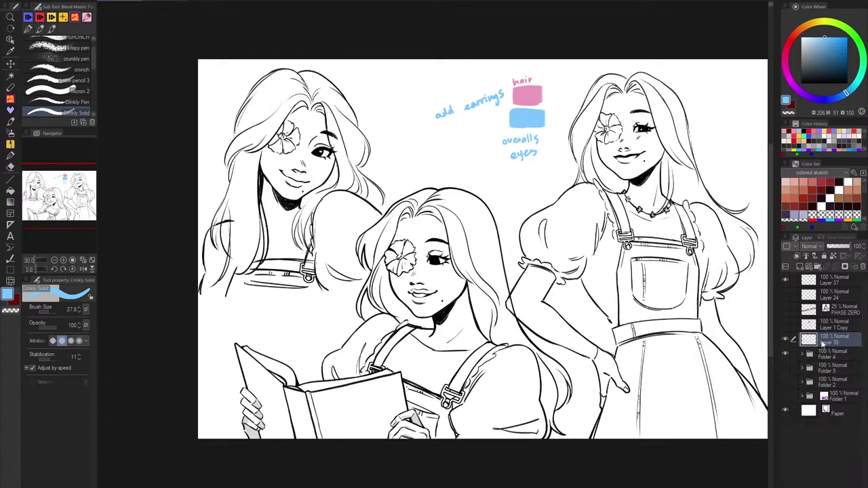
# Paste the copied line art layers above Layer 38 and expand Folder 4.
pyautogui.hotkey('ctrl', 'v')
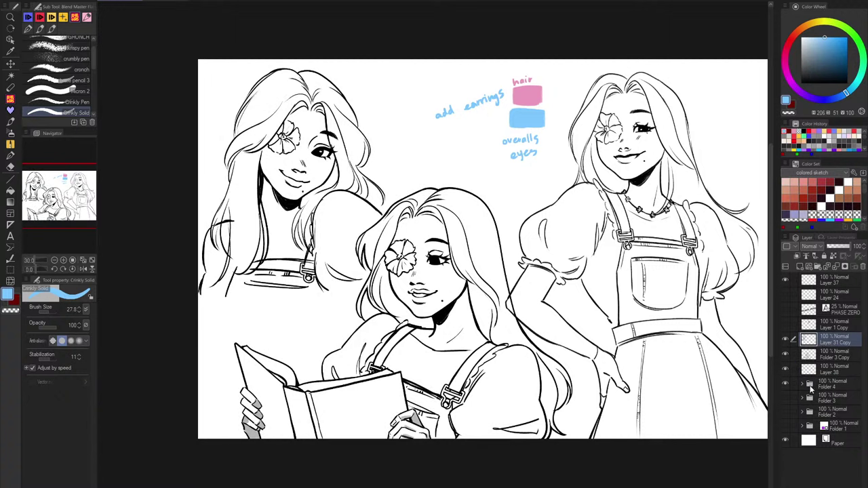
pyautogui.click(801, 384)
pyautogui.click(809, 398)
pyautogui.click(809, 398)
# Try to merge Folder 5 into a single layer for pasting above Layer 38.
pyautogui.rightClick(828, 396)
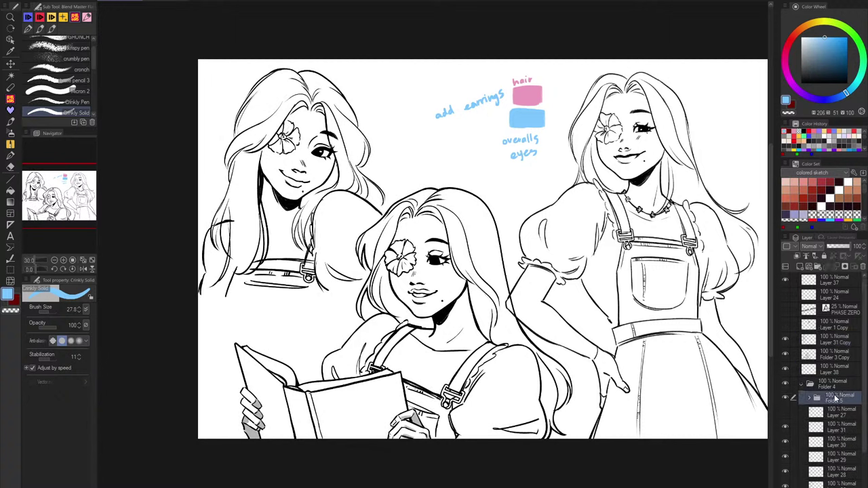
pyautogui.click(815, 359)
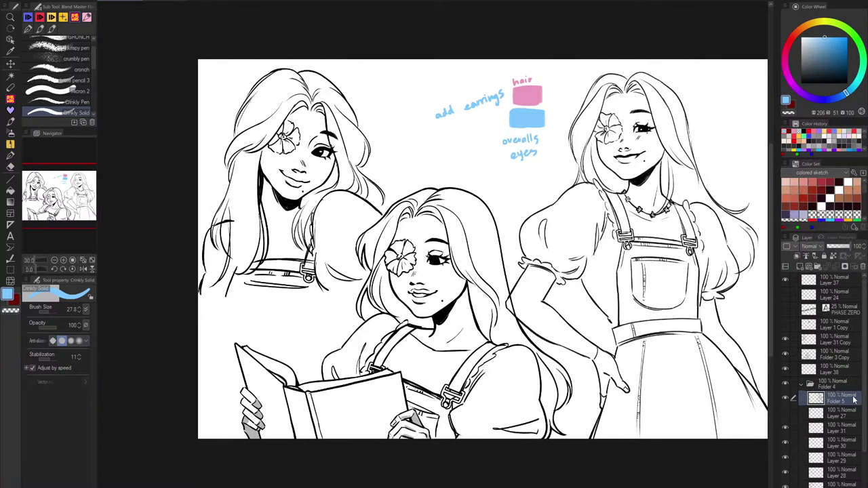
pyautogui.click(835, 370)
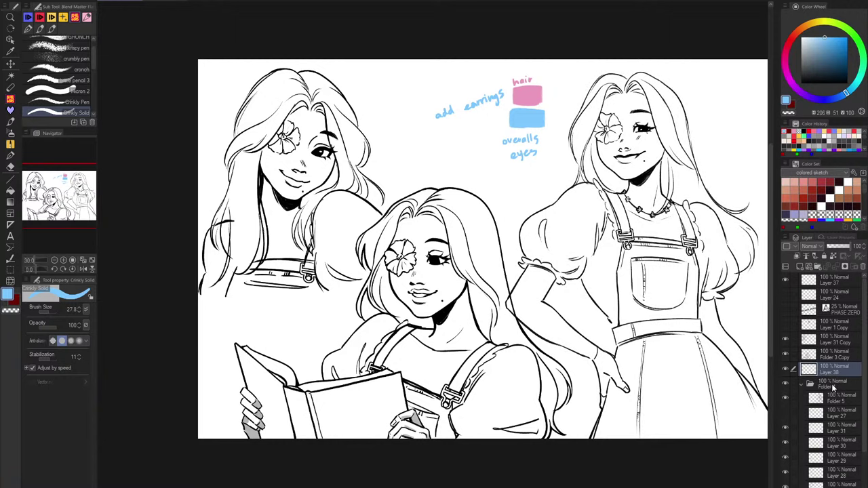
# Place a merged copy of Folder 5 above Layer 38, keeping the original folder intact, and collapse and hide Folder 4.
pyautogui.click(831, 397)
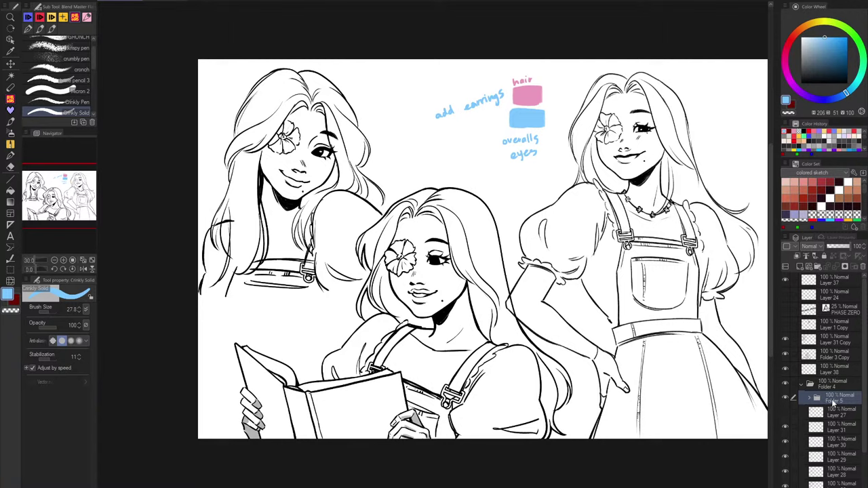
pyautogui.rightClick(829, 398)
pyautogui.click(826, 358)
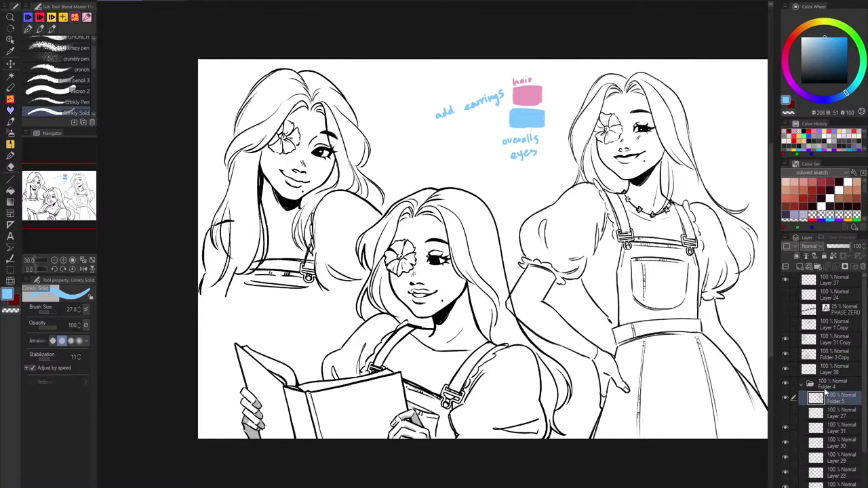
pyautogui.hotkey('ctrl', 'z')
pyautogui.click(833, 372)
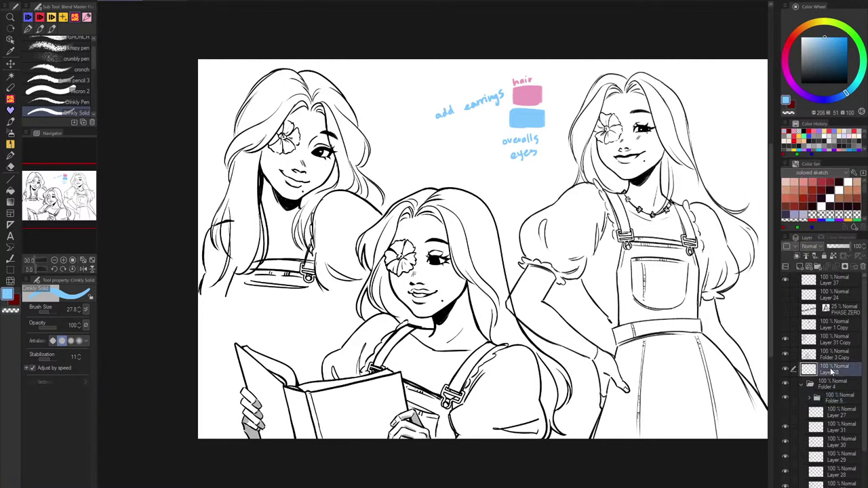
pyautogui.hotkey('ctrl', 'v')
pyautogui.click(803, 399)
pyautogui.click(802, 399)
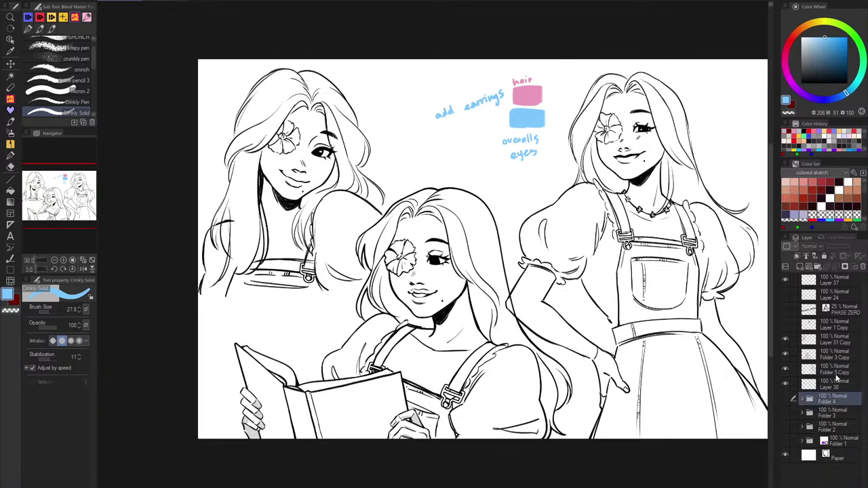
# Group Layer 31 Copy, Folder 3 Copy and Folder 5 Copy into a new folder and collapse it.
pyautogui.click(835, 370)
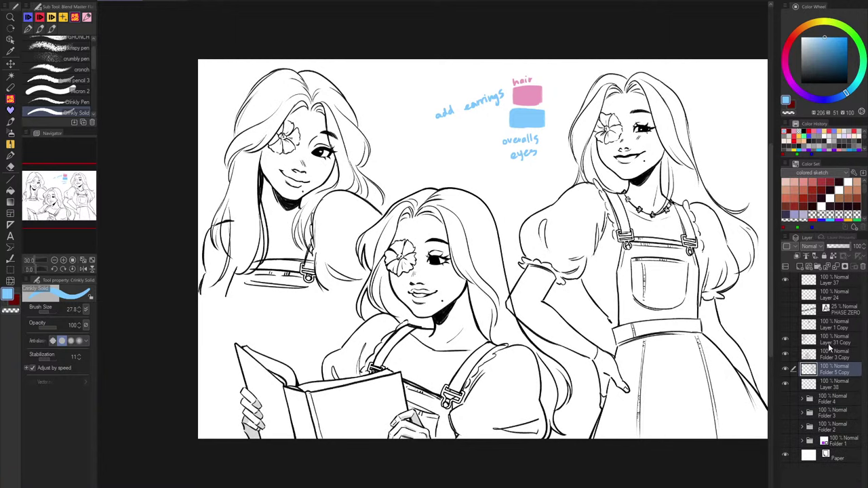
pyautogui.rightClick(831, 369)
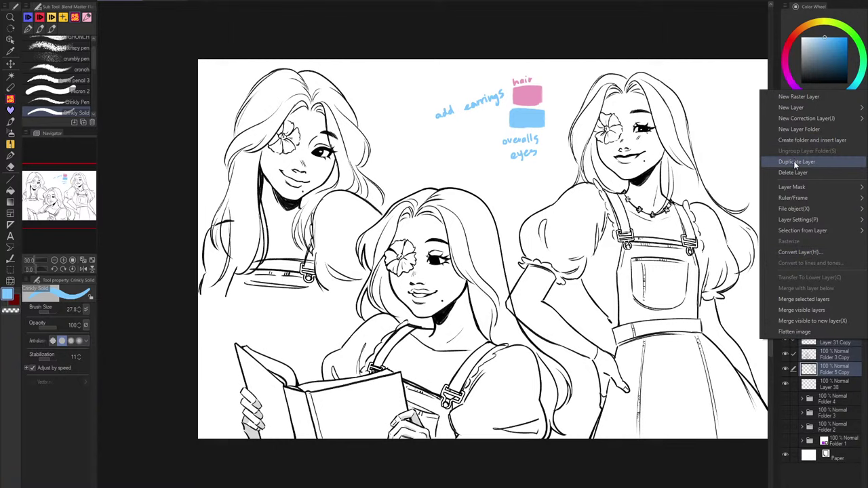
pyautogui.click(798, 139)
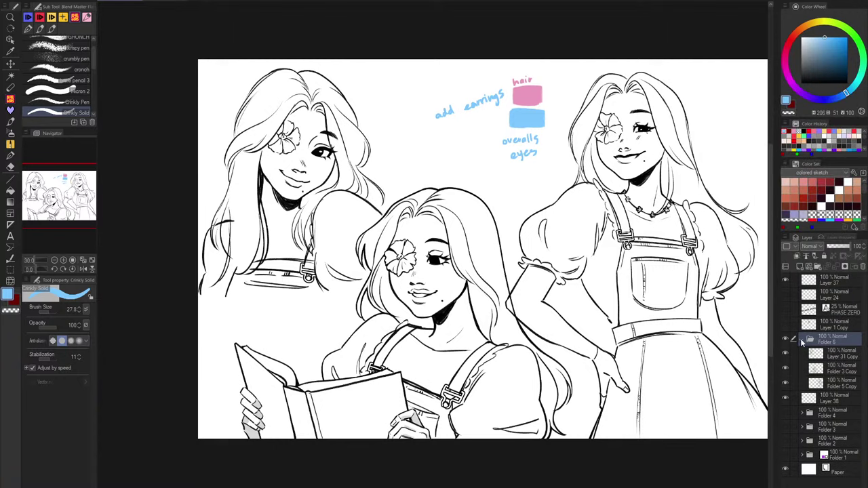
pyautogui.click(801, 340)
# Duplicate Folder 6, merge the duplicate into a single layer and clip it to the folder below.
pyautogui.rightClick(831, 341)
pyautogui.click(813, 158)
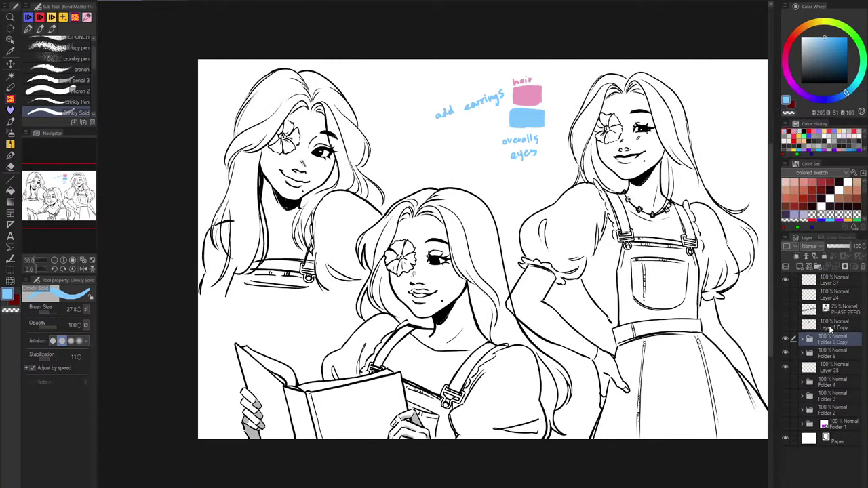
pyautogui.rightClick(827, 331)
pyautogui.click(827, 298)
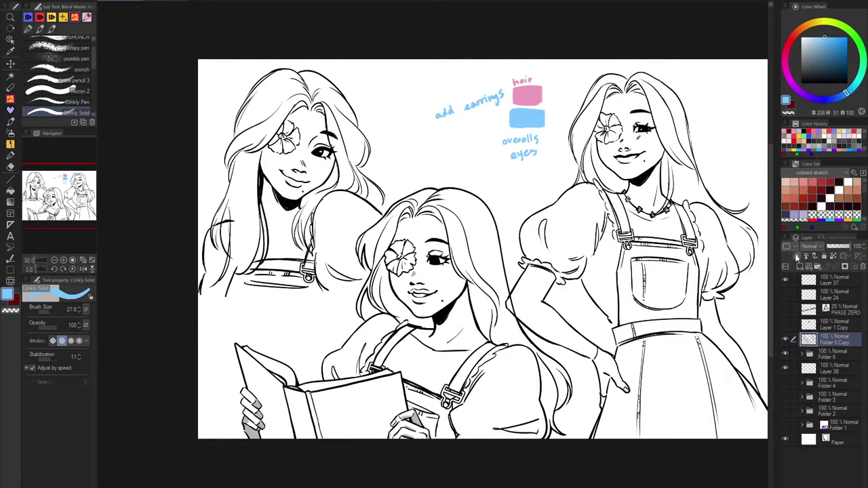
pyautogui.click(797, 256)
# Turn on the layer color effect for Folder 6 and set it to a dark magenta with hue 337.
pyautogui.click(837, 357)
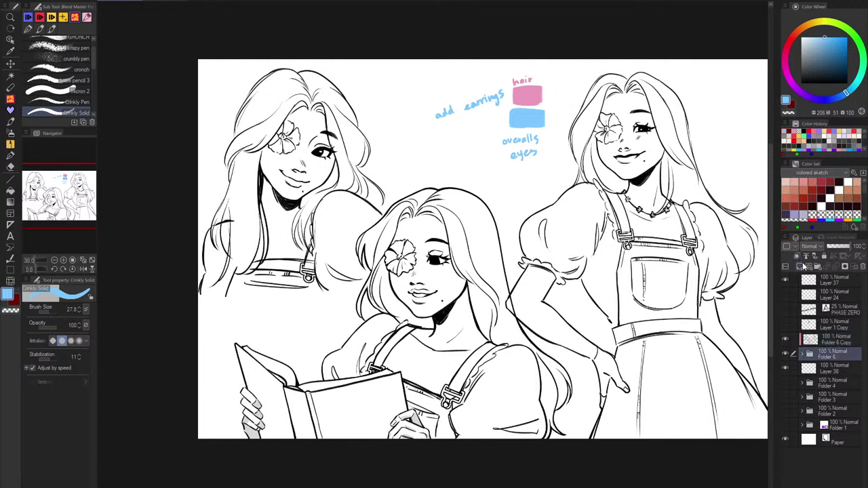
pyautogui.click(838, 238)
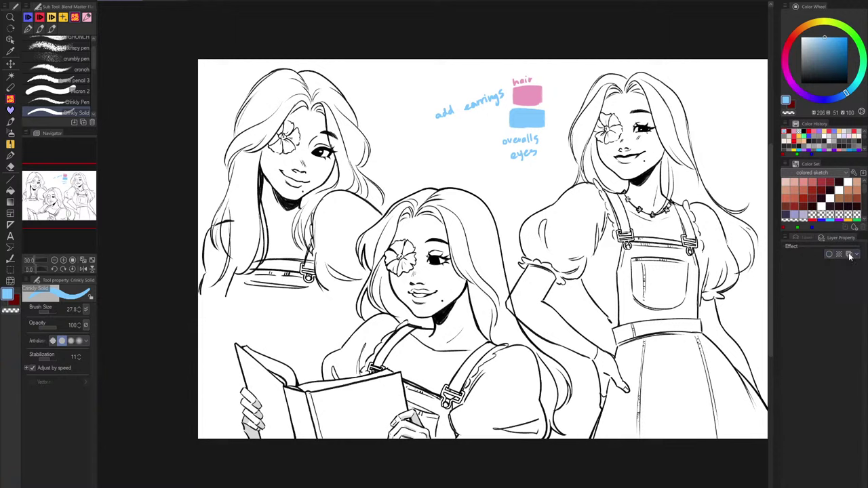
pyautogui.click(848, 254)
pyautogui.click(834, 265)
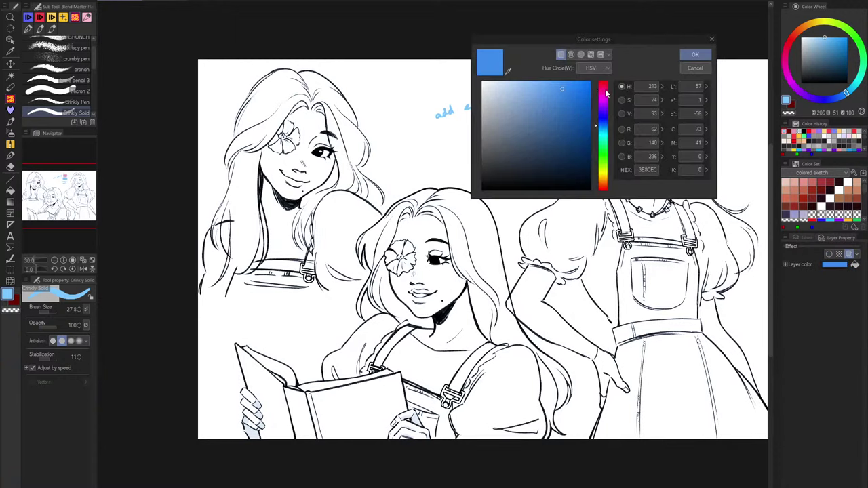
pyautogui.click(602, 89)
pyautogui.click(562, 111)
pyautogui.click(575, 107)
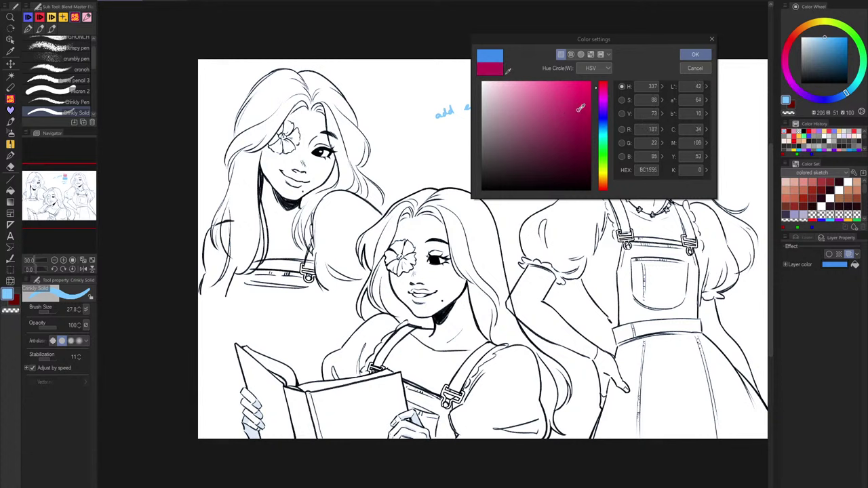
pyautogui.click(695, 54)
# Set the blending mode of Folder 6 to Pin light and check the line art up close.
pyautogui.click(810, 238)
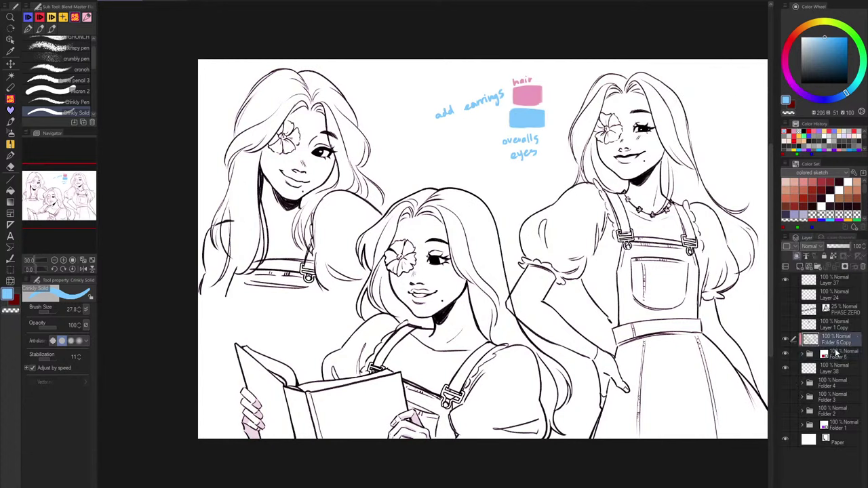
pyautogui.click(816, 244)
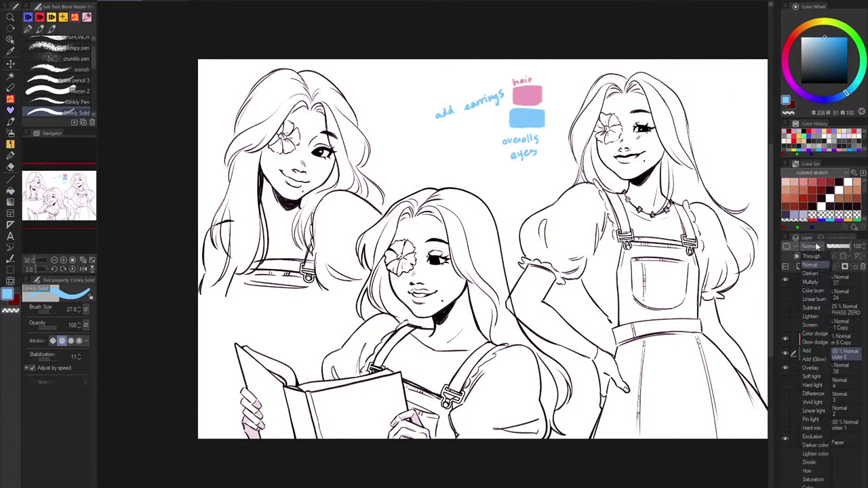
pyautogui.click(816, 413)
pyautogui.scroll(8, 689, 134)
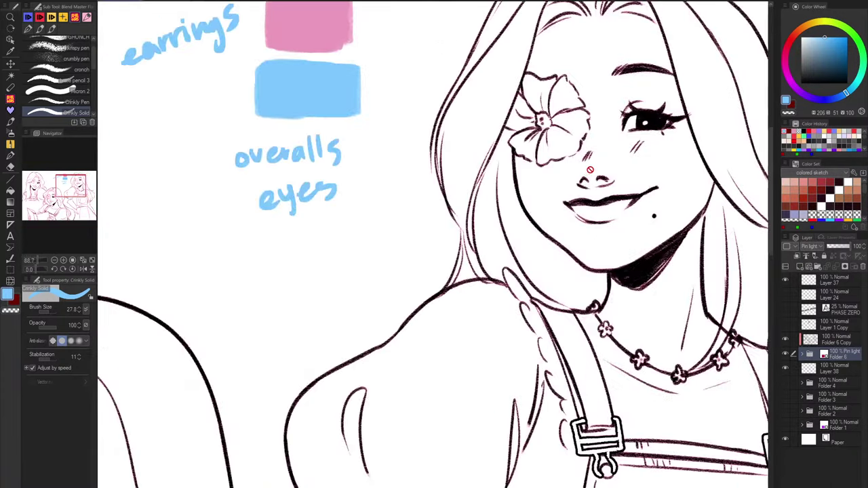
pyautogui.scroll(-4, 588, 172)
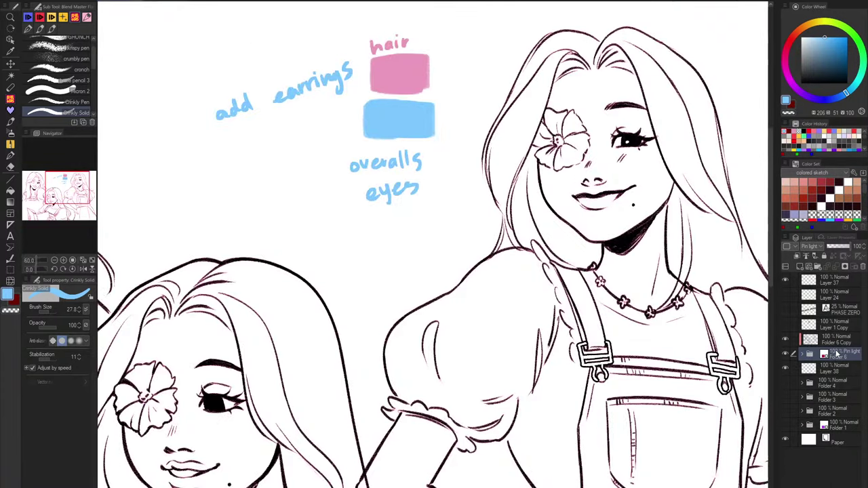
# Shift the layer color of Folder 6 to a redder hue of 346 and check the result on the canvas.
pyautogui.click(831, 238)
pyautogui.click(840, 265)
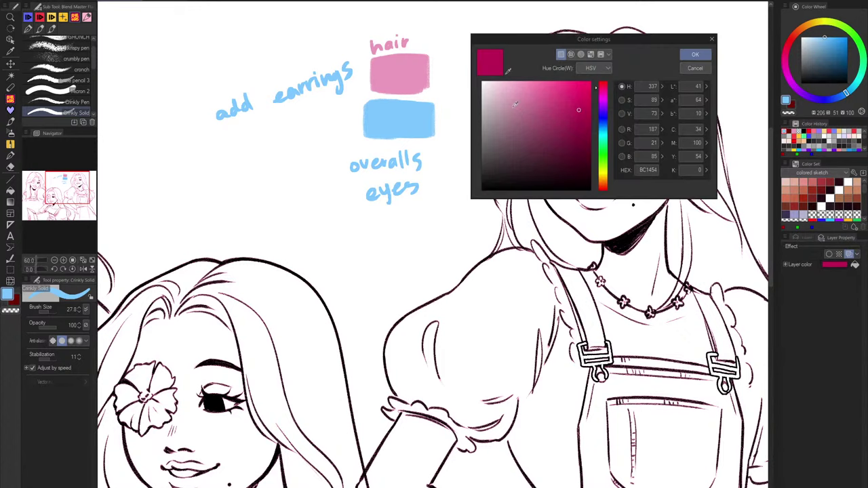
pyautogui.moveTo(605, 93); pyautogui.dragTo(603, 88)
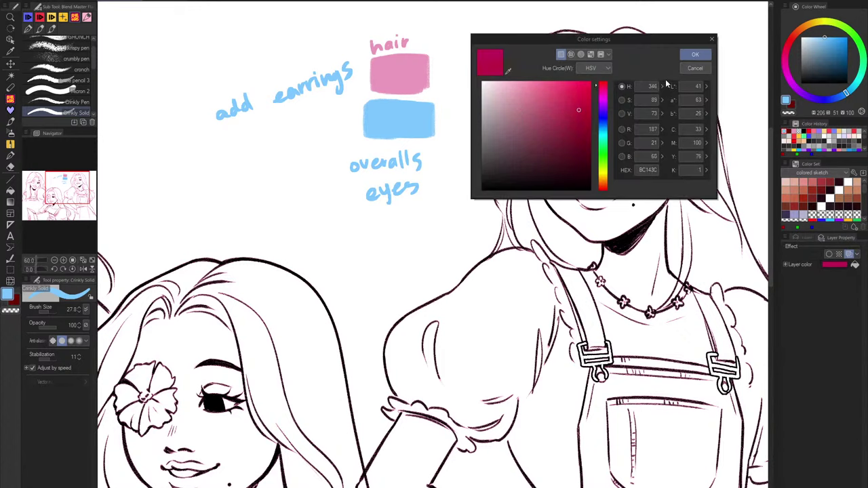
pyautogui.click(695, 55)
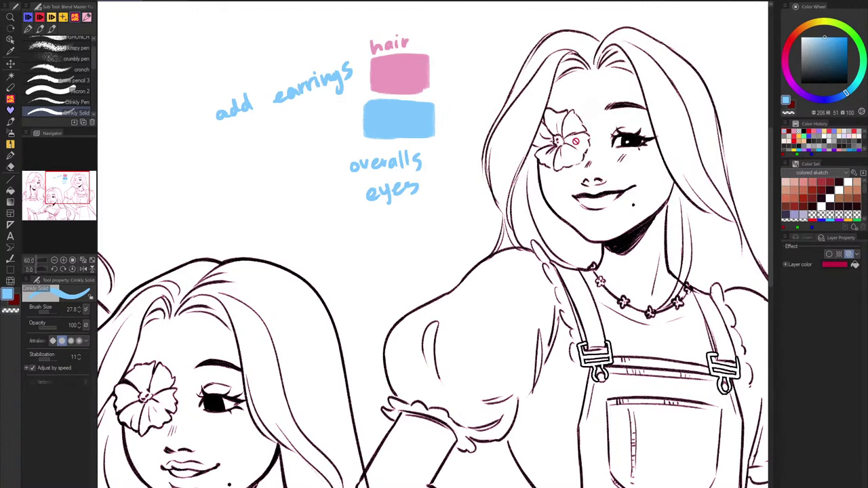
pyautogui.scroll(5, 596, 131)
pyautogui.scroll(-9, 526, 149)
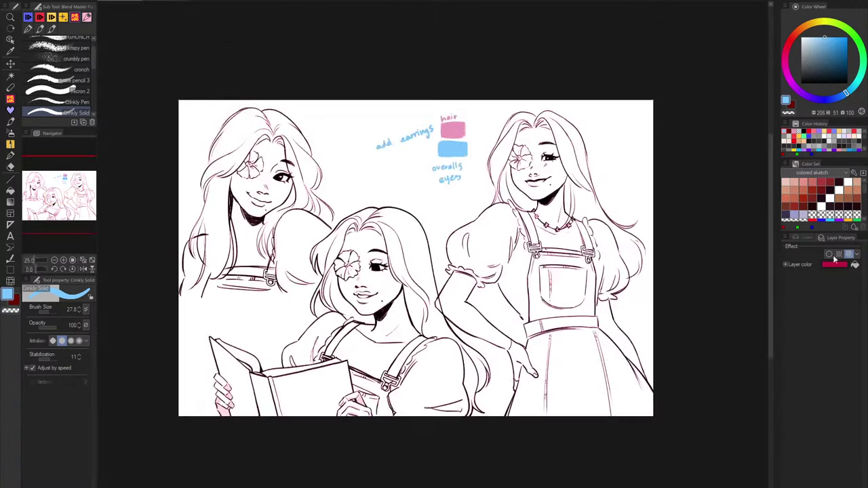
# Create a folder below Folder 6, put Layer 38 inside it and select the folder.
pyautogui.click(807, 238)
pyautogui.click(834, 367)
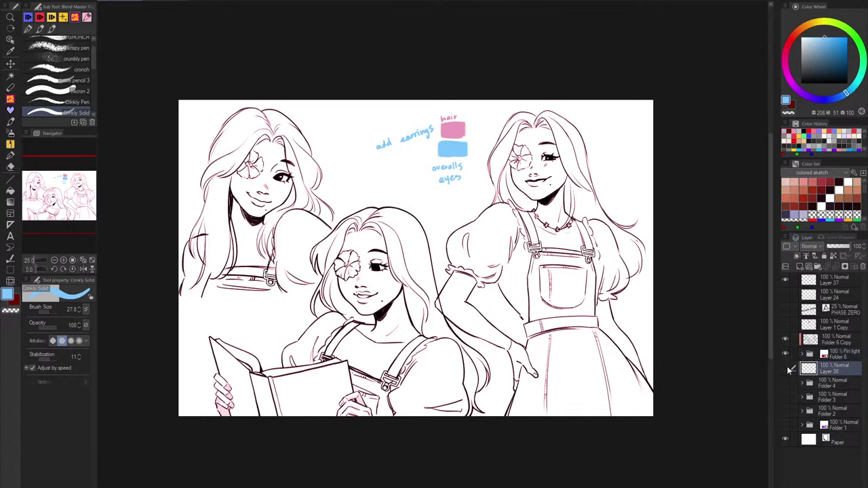
pyautogui.click(817, 267)
pyautogui.moveTo(833, 382); pyautogui.dragTo(833, 371)
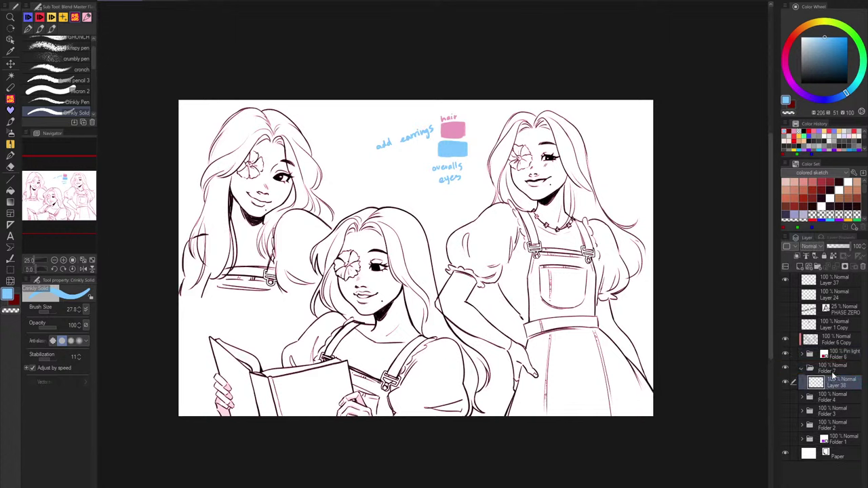
pyautogui.click(833, 370)
# Mark the folder holding Layer 38 with a purple palette color and Folder 6 with black, then select Layer 38.
pyautogui.click(789, 246)
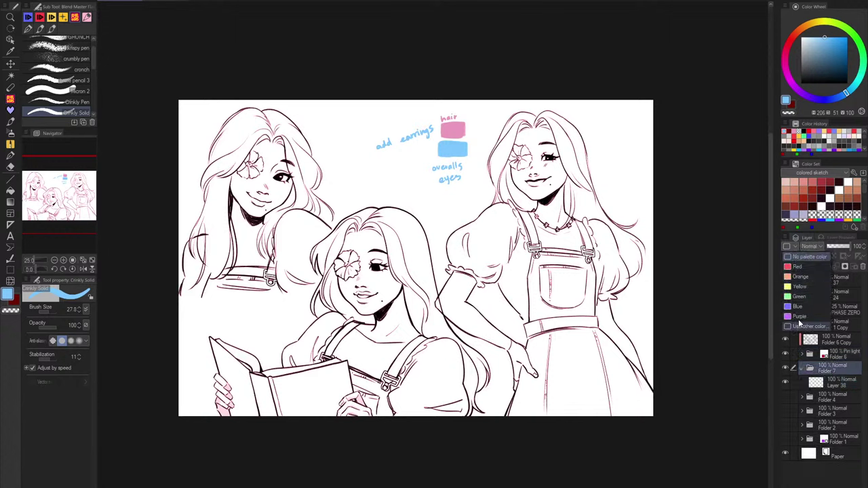
pyautogui.click(838, 355)
pyautogui.click(798, 247)
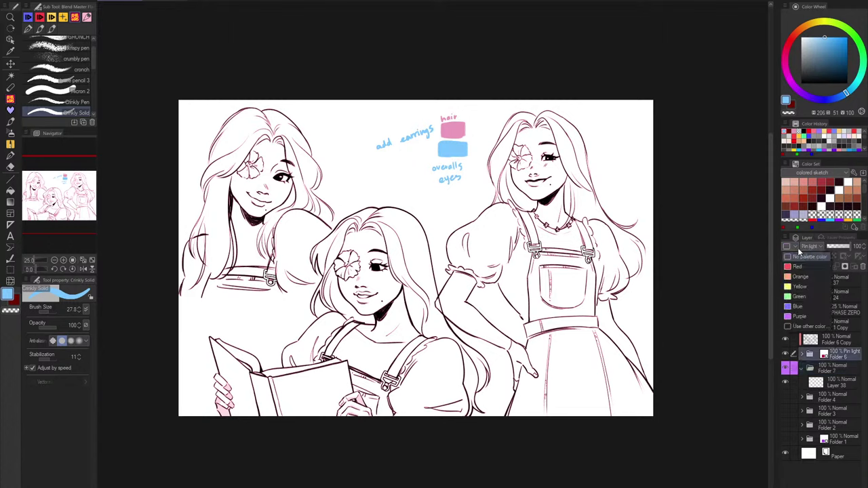
pyautogui.click(804, 326)
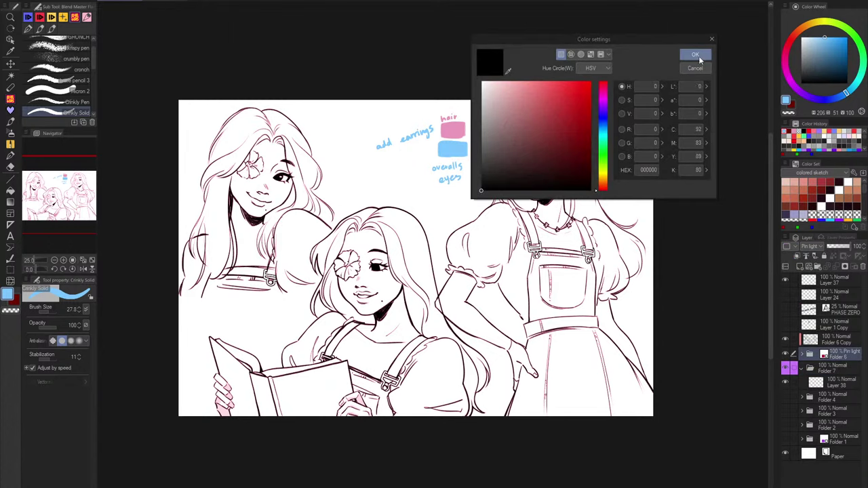
pyautogui.click(697, 56)
pyautogui.click(831, 371)
pyautogui.click(830, 383)
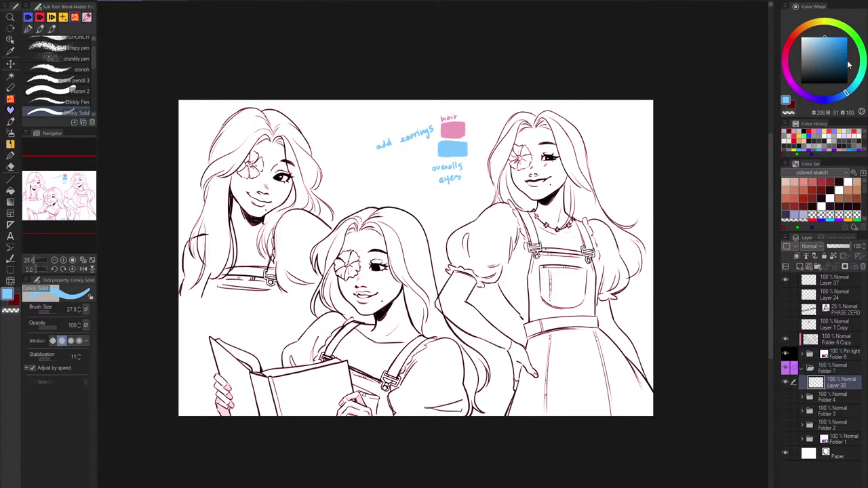
# Change the Paper layer's color to mid grey B7B7B7.
pyautogui.click(808, 456)
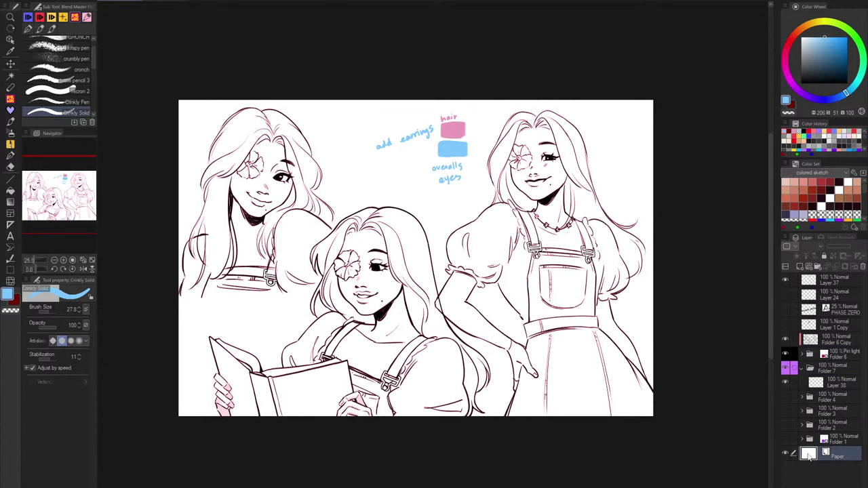
pyautogui.doubleClick(807, 454)
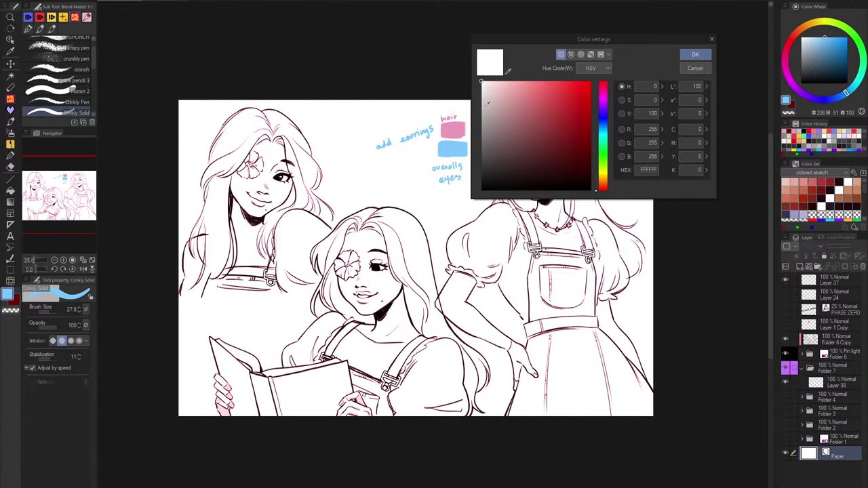
pyautogui.moveTo(486, 103); pyautogui.dragTo(482, 108)
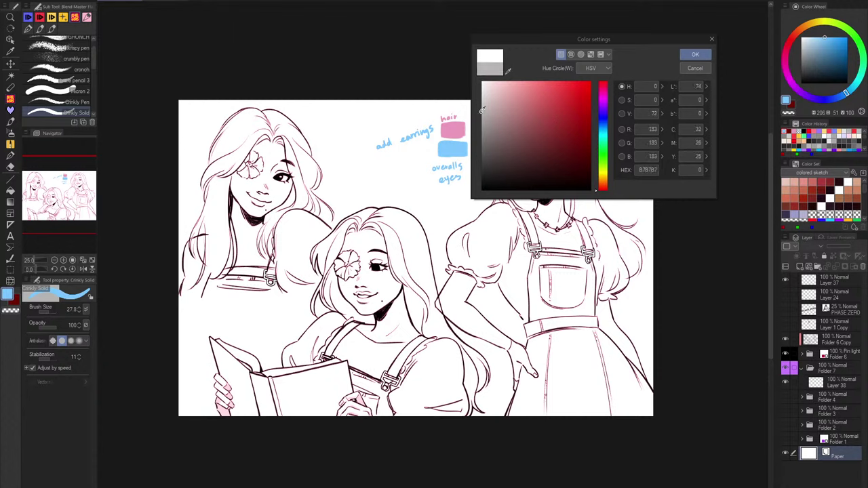
pyautogui.click(697, 60)
pyautogui.click(694, 57)
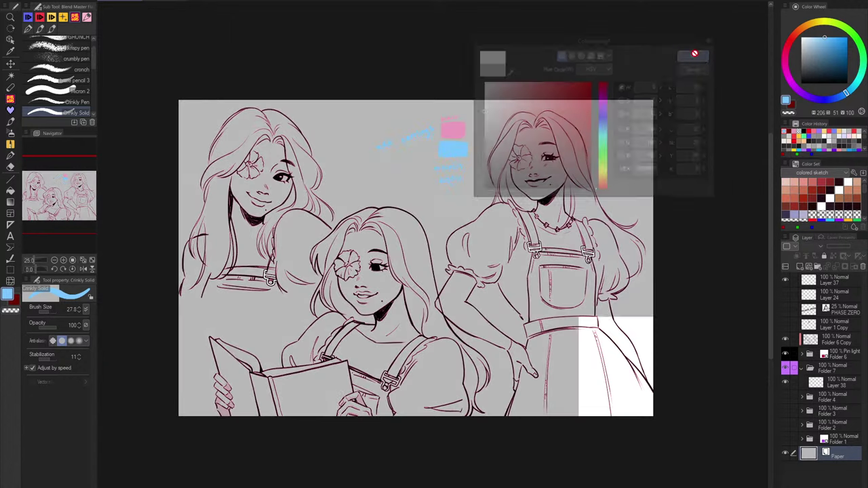
# Select Layer 38 in Folder 7 and pick a peach skin color with hue 27, saturation 35 and value 96.
pyautogui.scroll(3, 556, 229)
pyautogui.scroll(1, 461, 159)
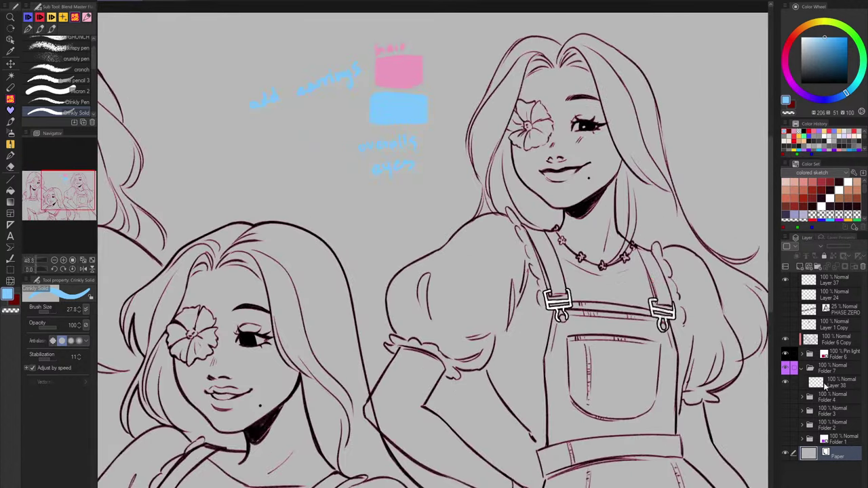
pyautogui.click(834, 383)
pyautogui.click(800, 28)
pyautogui.moveTo(801, 28); pyautogui.dragTo(817, 33)
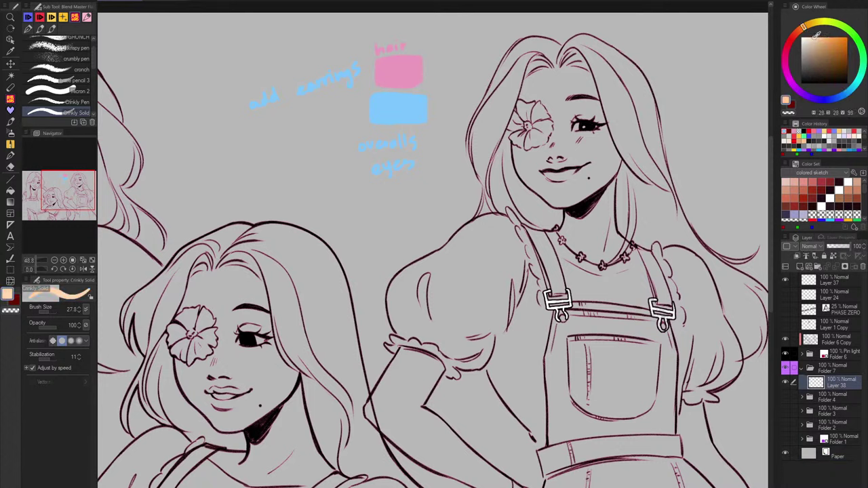
pyautogui.moveTo(800, 30); pyautogui.dragTo(802, 29)
pyautogui.press(']')
pyautogui.press(']')
# Fill the standing figure's face with the peach using Quick Lasso Fill, then toggle the Paper layer off and on to check it.
pyautogui.click(11, 258)
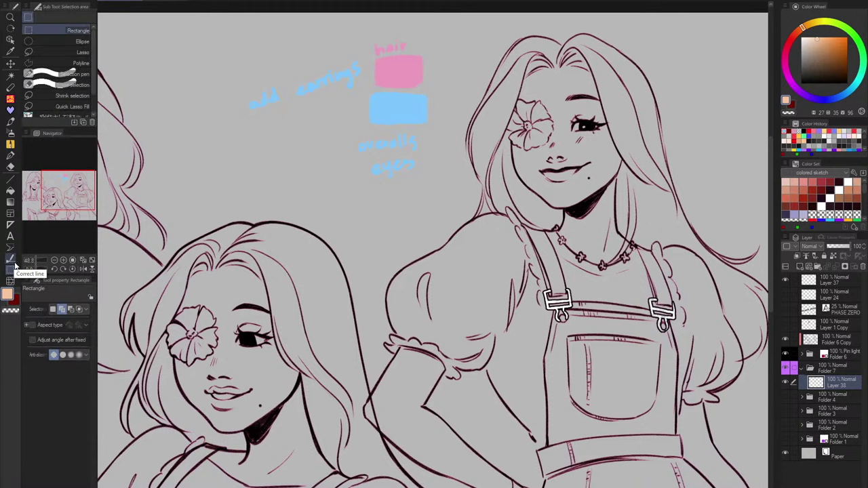
pyautogui.click(11, 269)
pyautogui.scroll(-1, 94, 95)
pyautogui.click(90, 94)
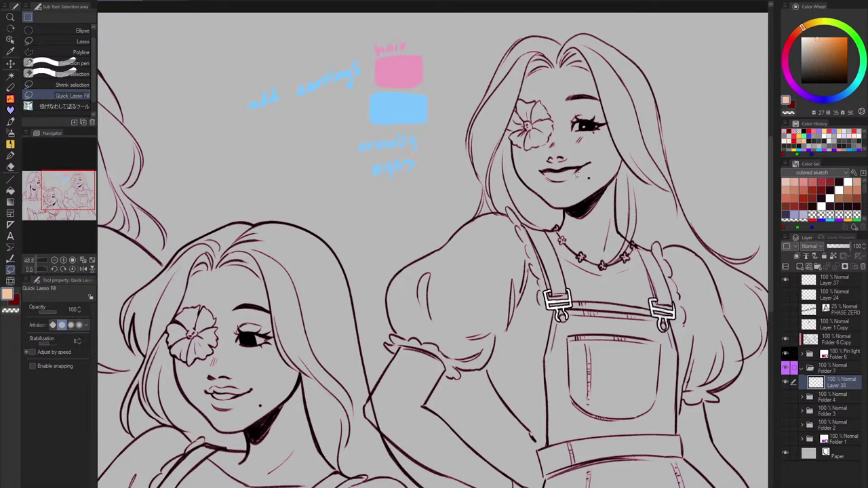
pyautogui.moveTo(563, 205)
pyautogui.mouseDown()
pyautogui.moveTo(616, 177)
pyautogui.moveTo(626, 161)
pyautogui.moveTo(625, 110)
pyautogui.moveTo(585, 59)
pyautogui.moveTo(501, 106)
pyautogui.moveTo(566, 211)
pyautogui.mouseUp()
pyautogui.scroll(-5, 644, 197)
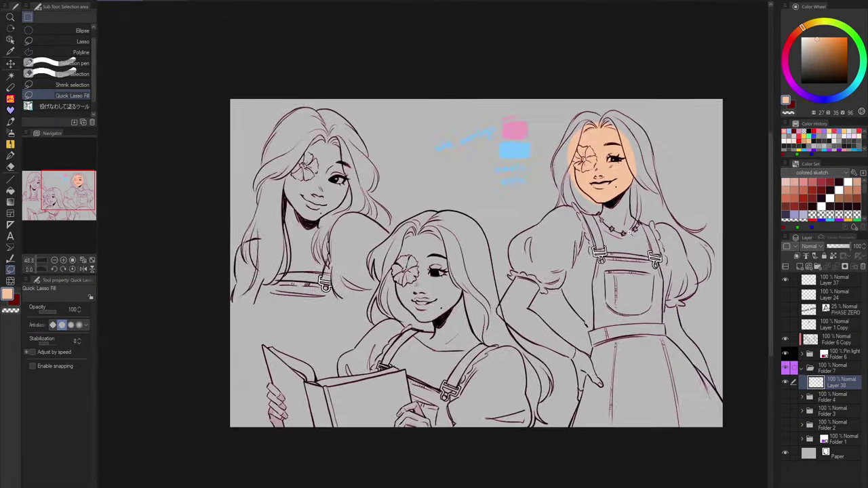
pyautogui.scroll(2, 644, 196)
pyautogui.click(784, 453)
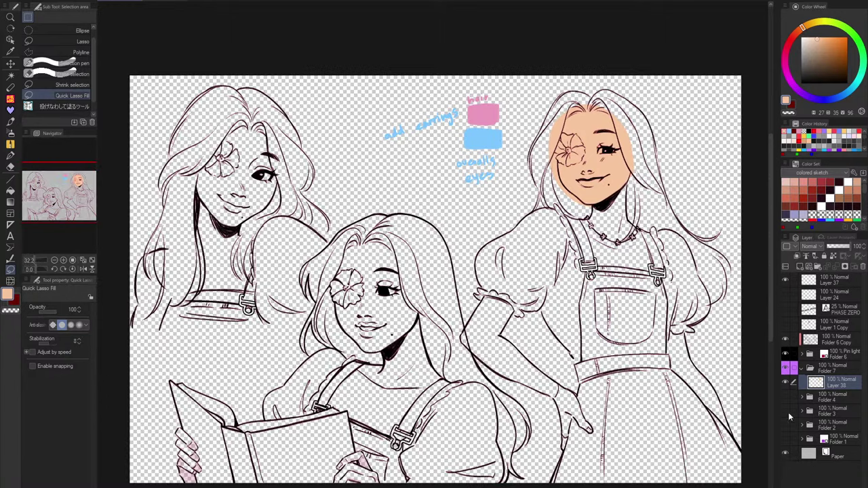
pyautogui.click(785, 453)
pyautogui.scroll(4, 638, 173)
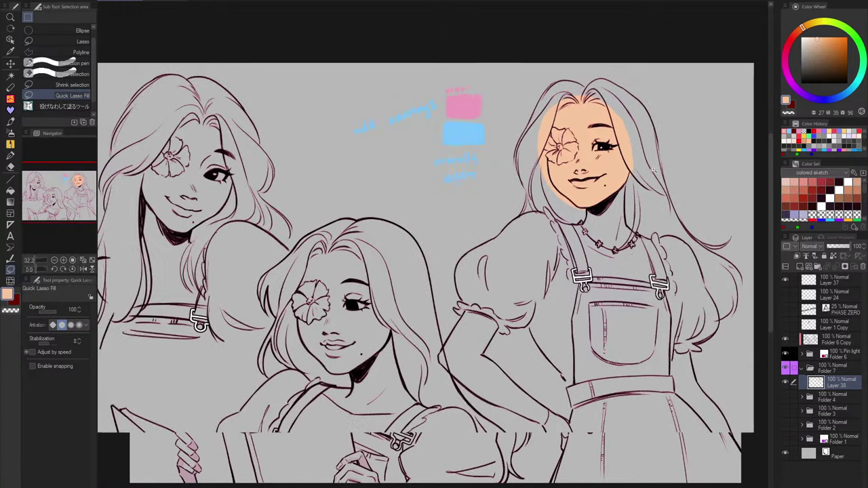
# Lasso-fill the standing figure's neck, chest and bent arm down to the elbow with the peach skin color.
pyautogui.moveTo(618, 255)
pyautogui.mouseDown()
pyautogui.moveTo(631, 282)
pyautogui.moveTo(522, 277)
pyautogui.moveTo(542, 234)
pyautogui.moveTo(543, 177)
pyautogui.moveTo(505, 189)
pyautogui.moveTo(542, 287)
pyautogui.moveTo(664, 251)
pyautogui.moveTo(648, 170)
pyautogui.mouseUp()
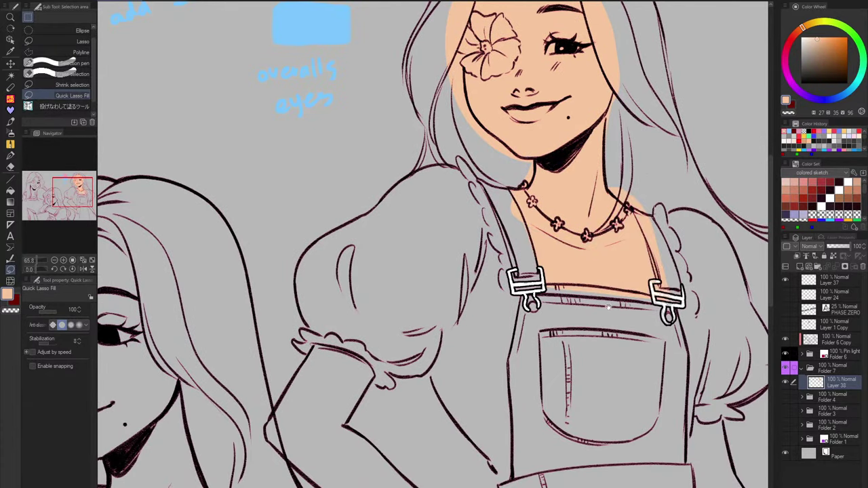
pyautogui.moveTo(490, 359); pyautogui.dragTo(580, 148)
pyautogui.moveTo(407, 130)
pyautogui.mouseDown()
pyautogui.moveTo(358, 210)
pyautogui.moveTo(363, 230)
pyautogui.moveTo(394, 249)
pyautogui.moveTo(456, 160)
pyautogui.moveTo(407, 129)
pyautogui.mouseUp()
pyautogui.moveTo(366, 216)
pyautogui.mouseDown()
pyautogui.moveTo(361, 224)
pyautogui.moveTo(373, 243)
pyautogui.moveTo(403, 230)
pyautogui.moveTo(385, 248)
pyautogui.mouseUp()
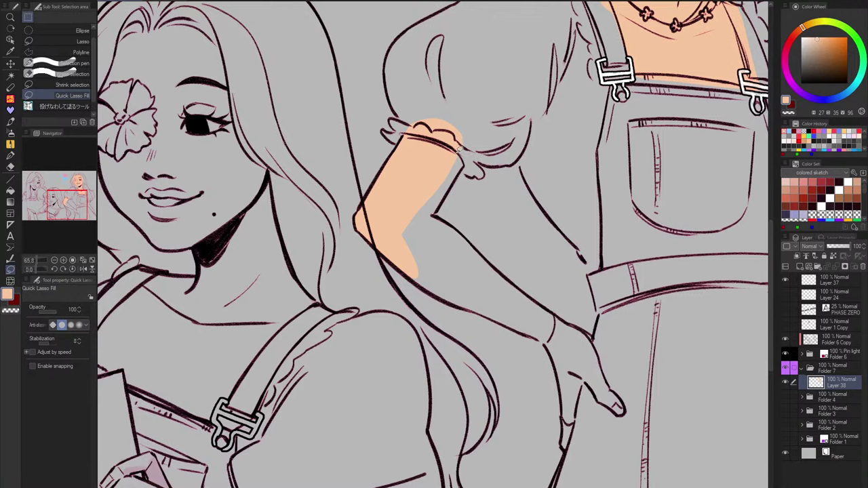
pyautogui.moveTo(462, 152)
pyautogui.mouseDown()
pyautogui.moveTo(465, 164)
pyautogui.moveTo(437, 212)
pyautogui.moveTo(430, 167)
pyautogui.moveTo(466, 137)
pyautogui.mouseUp()
pyautogui.scroll(-3, 480, 116)
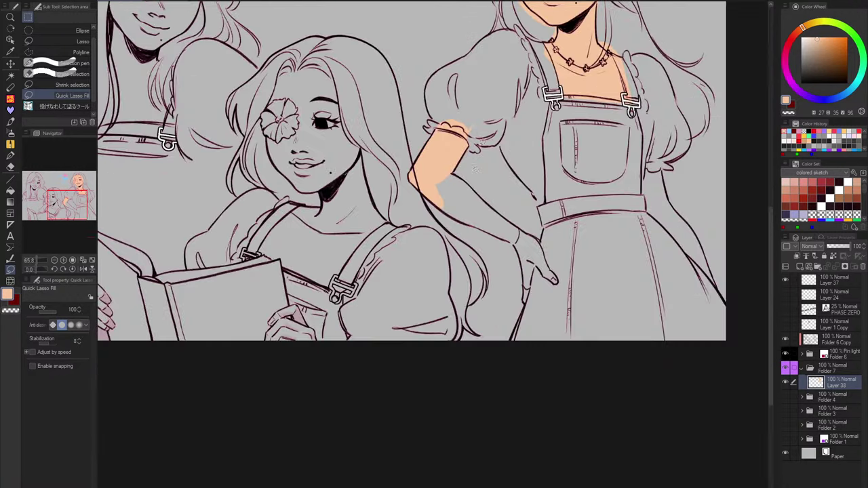
pyautogui.scroll(4, 425, 177)
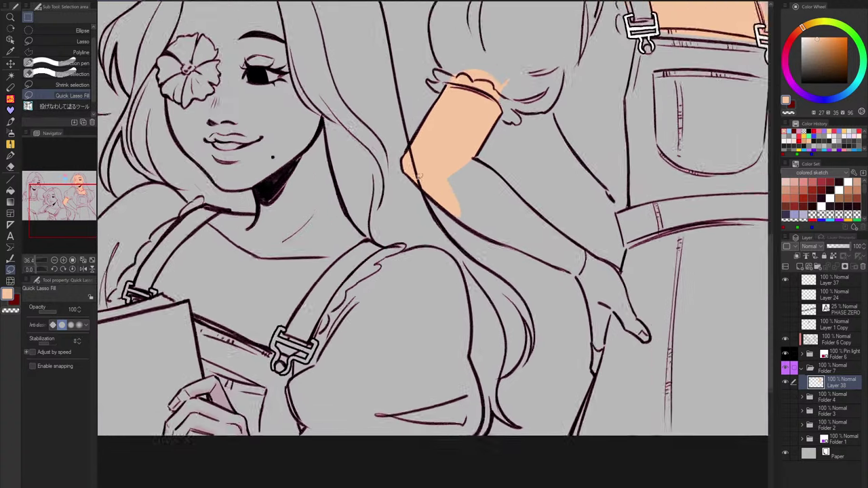
# Expand Folder 6 and delete the Folder 6 Copy layer above it.
pyautogui.click(802, 356)
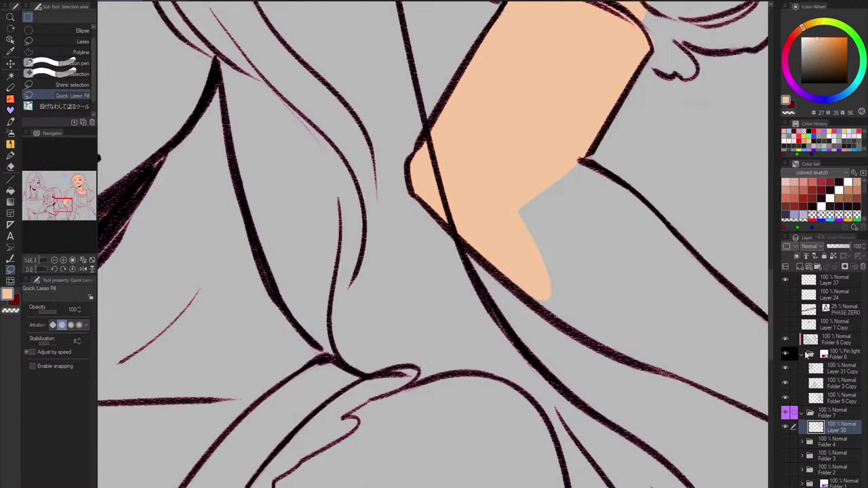
pyautogui.click(831, 345)
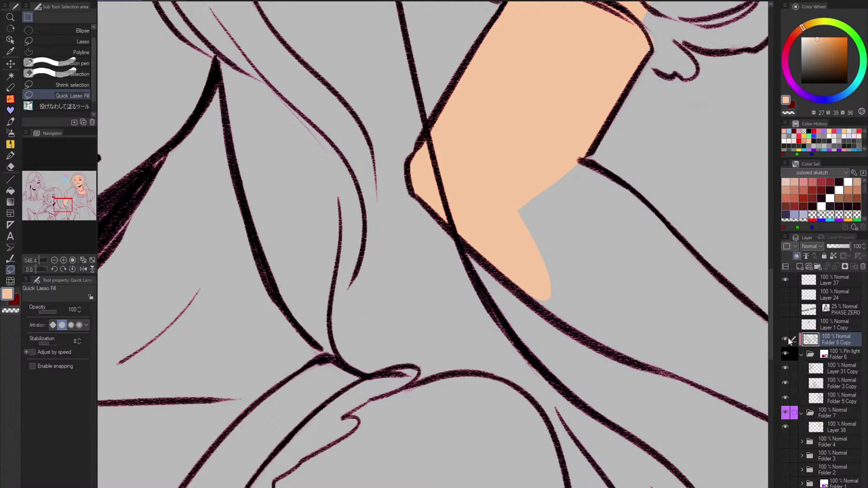
pyautogui.click(863, 267)
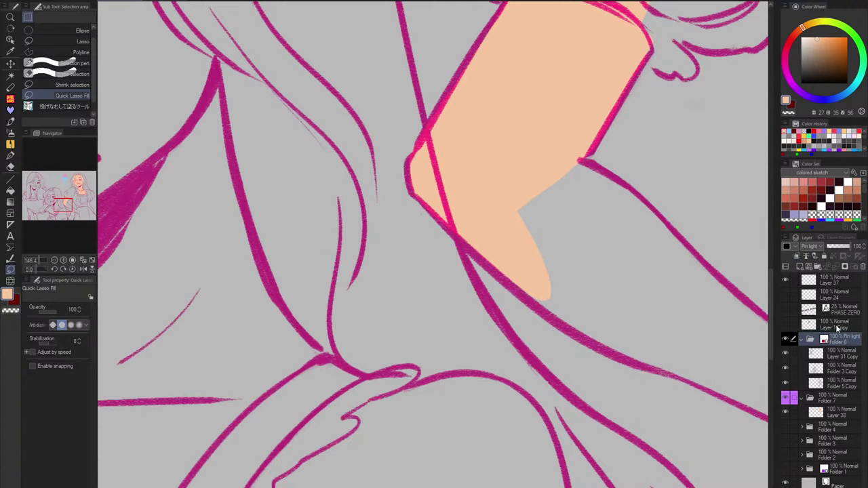
# Toggle the visibility of Folder 3 Copy to check which figure's line art it holds.
pyautogui.scroll(-5, 566, 249)
pyautogui.click(825, 371)
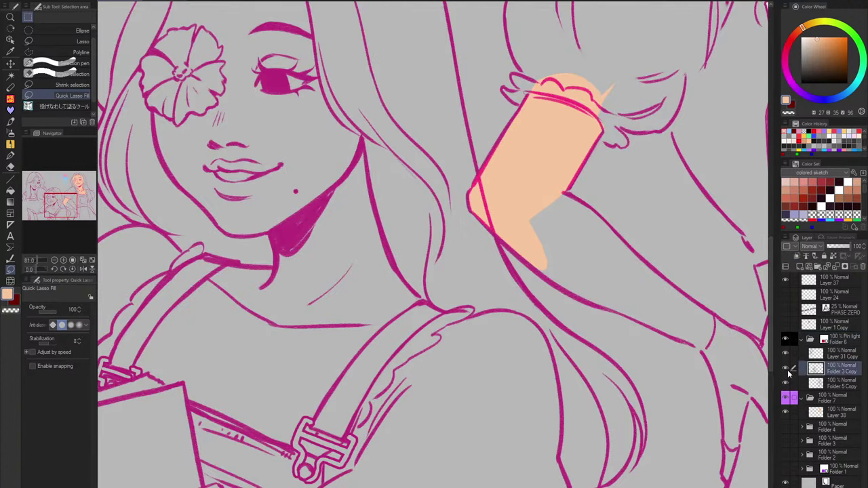
pyautogui.click(786, 369)
pyautogui.click(786, 369)
pyautogui.click(786, 369)
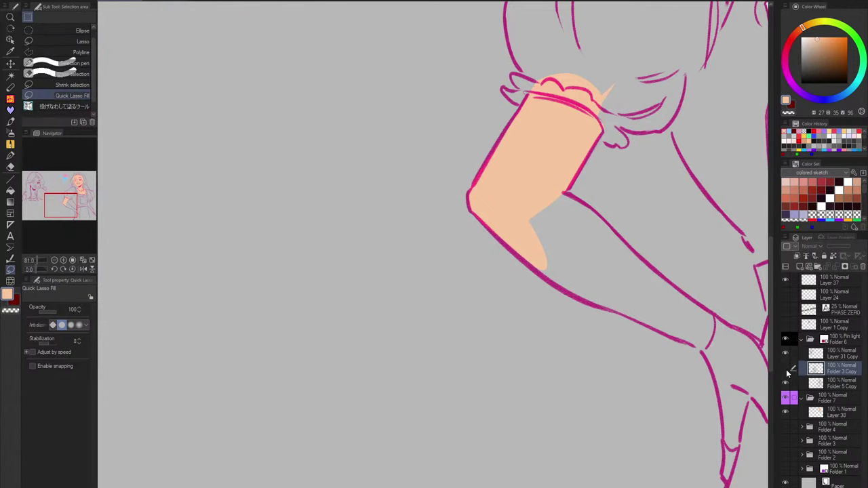
pyautogui.click(786, 369)
pyautogui.hotkey('ctrl', '-')
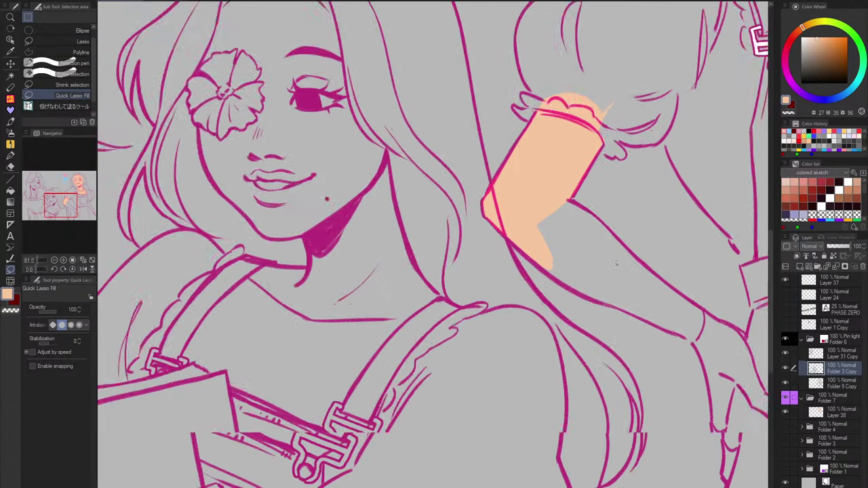
# Remove the layer color effect from Folder 6, set its blending mode to Normal and expand the folder.
pyautogui.click(802, 341)
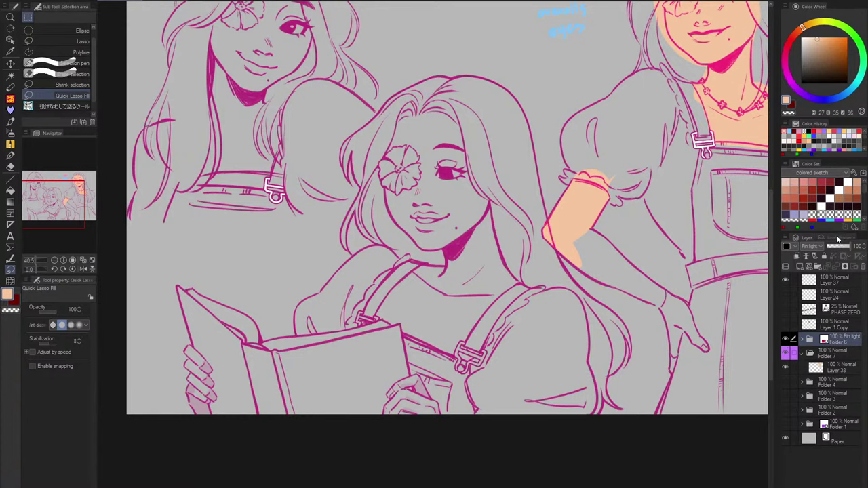
pyautogui.click(838, 238)
pyautogui.click(836, 265)
pyautogui.moveTo(526, 133)
pyautogui.mouseDown()
pyautogui.moveTo(511, 156)
pyautogui.moveTo(513, 190)
pyautogui.moveTo(553, 127)
pyautogui.mouseUp()
pyautogui.click(695, 68)
pyautogui.click(849, 254)
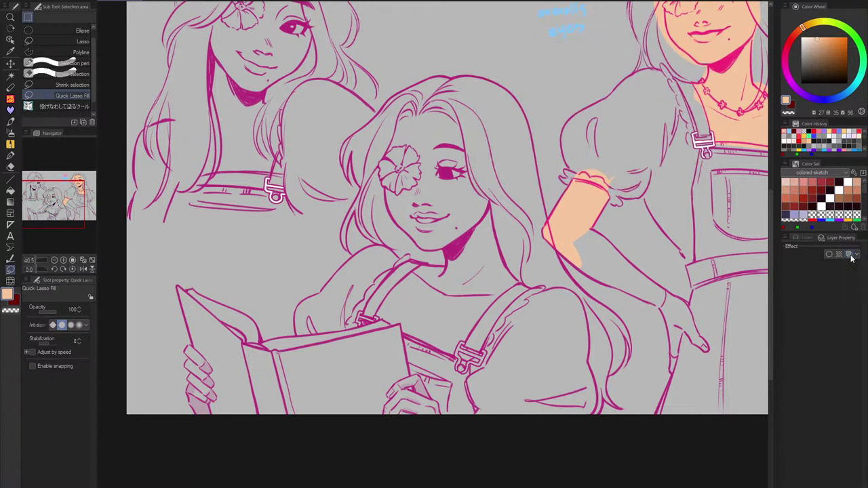
pyautogui.click(803, 237)
pyautogui.click(801, 342)
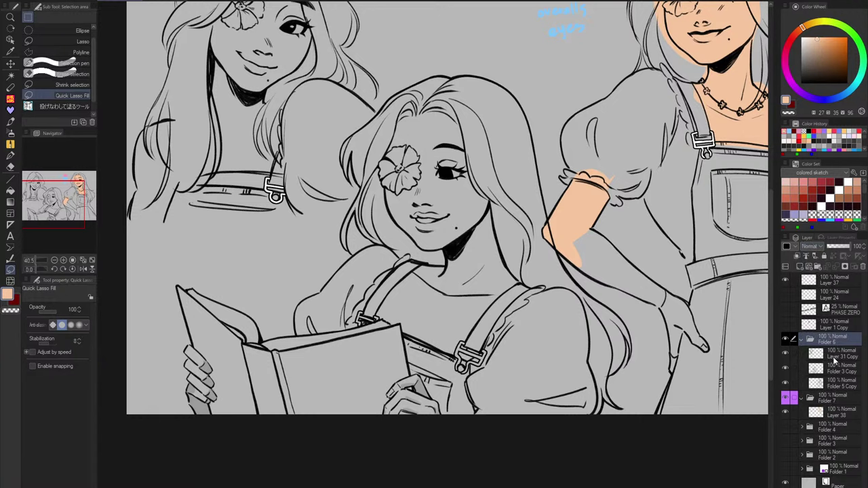
# Toggle Layer 31 Copy, Folder 3 Copy and Folder 5 Copy in turn to identify which figure each one contains.
pyautogui.click(835, 353)
pyautogui.click(784, 354)
pyautogui.click(783, 354)
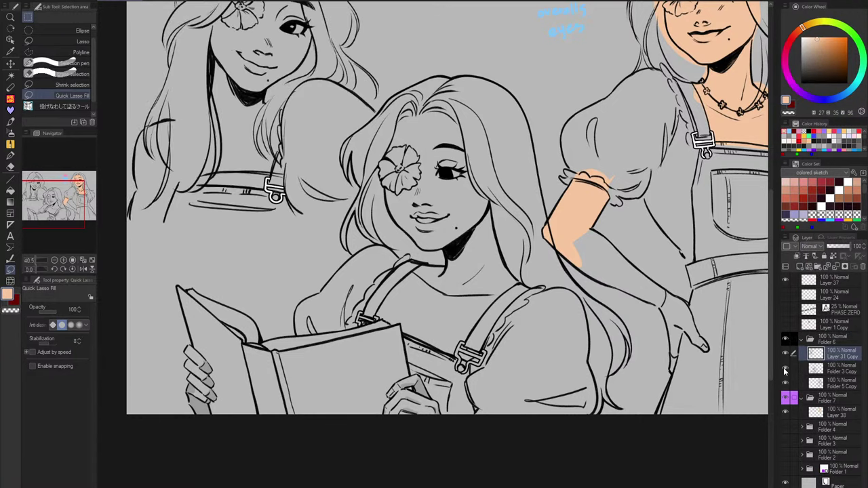
pyautogui.click(784, 370)
pyautogui.click(785, 371)
pyautogui.click(785, 385)
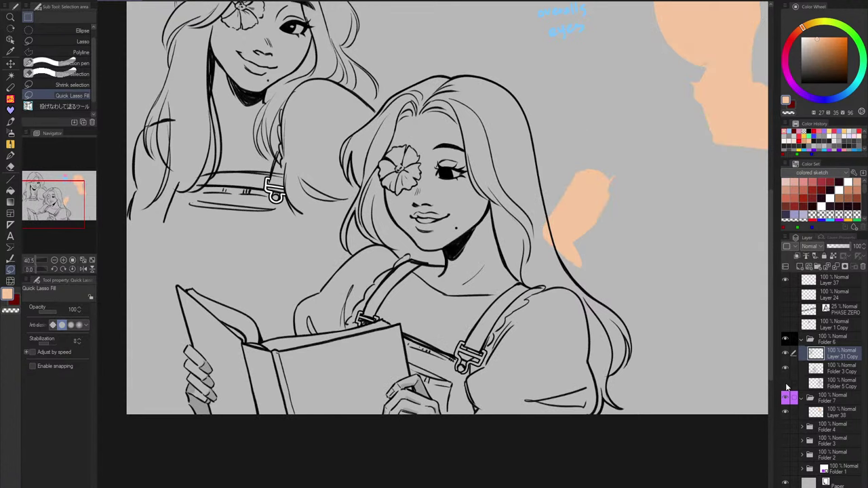
pyautogui.click(784, 385)
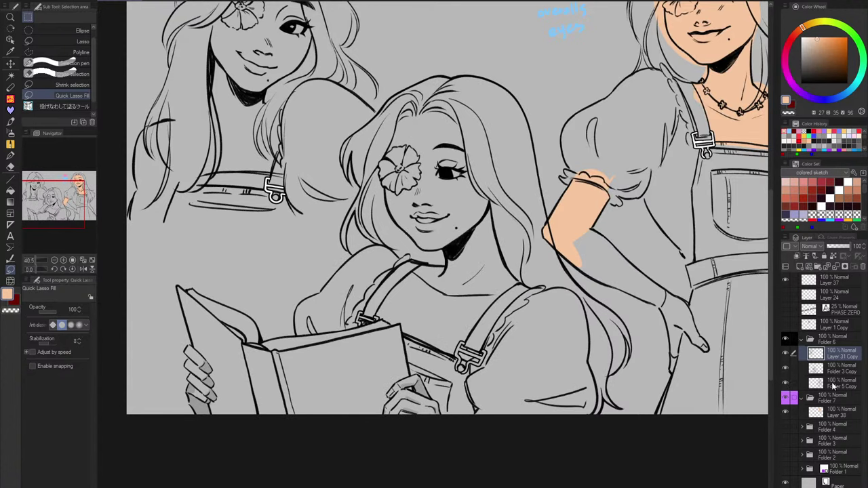
# Duplicate the Folder 5 Copy layer, clip the duplicate to the layer below and select the original.
pyautogui.click(840, 383)
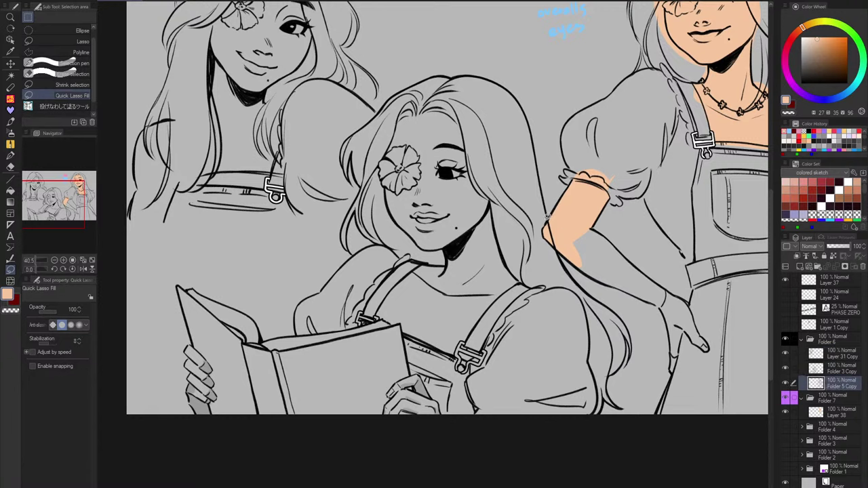
pyautogui.click(785, 384)
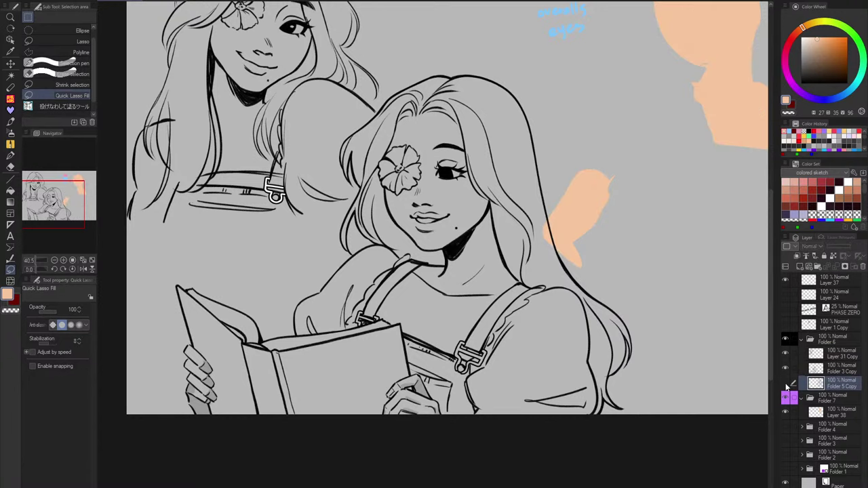
pyautogui.click(786, 384)
pyautogui.rightClick(842, 388)
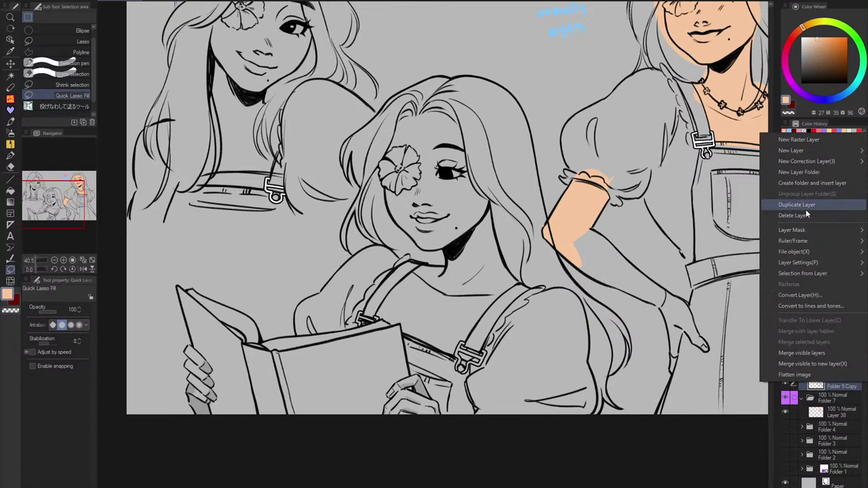
pyautogui.click(805, 210)
pyautogui.click(841, 400)
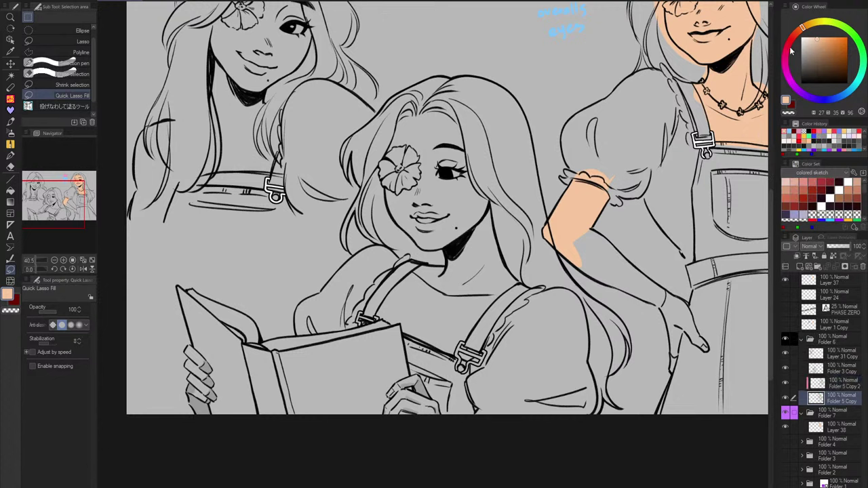
# Pick a saturated red with hue 355, saturation 81 and value 80 as the drawing color.
pyautogui.click(790, 43)
pyautogui.click(840, 42)
pyautogui.moveTo(841, 42); pyautogui.dragTo(838, 46)
pyautogui.click(788, 44)
# Try to fill the Folder 5 Copy layer with the red without locking its transparent pixels first.
pyautogui.hotkey('alt', 'Delete')
pyautogui.click(814, 246)
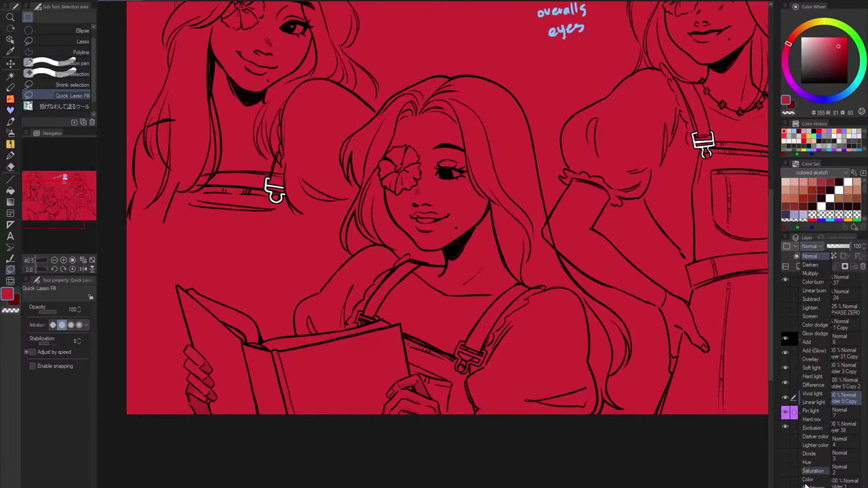
pyautogui.click(842, 260)
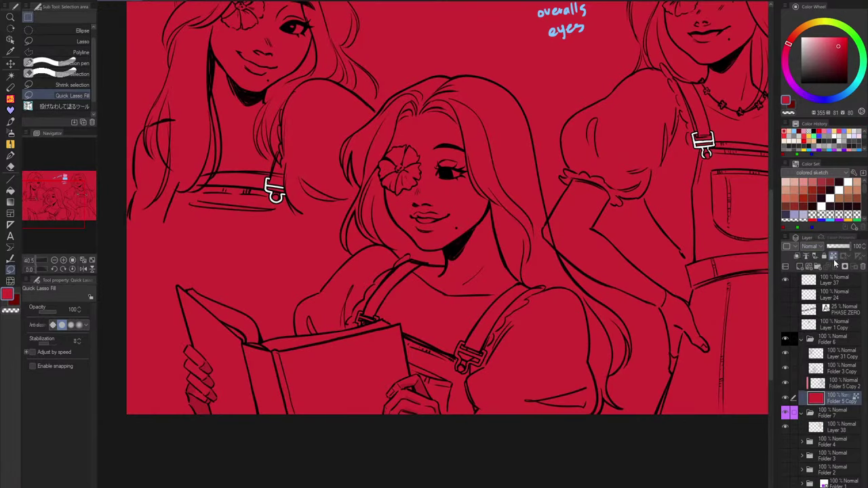
pyautogui.hotkey('ctrl', 'z')
pyautogui.hotkey('ctrl', 'z')
# Lock the transparent pixels of Folder 5 Copy, fill its lines with the red and set its blending mode to Pin light.
pyautogui.click(834, 257)
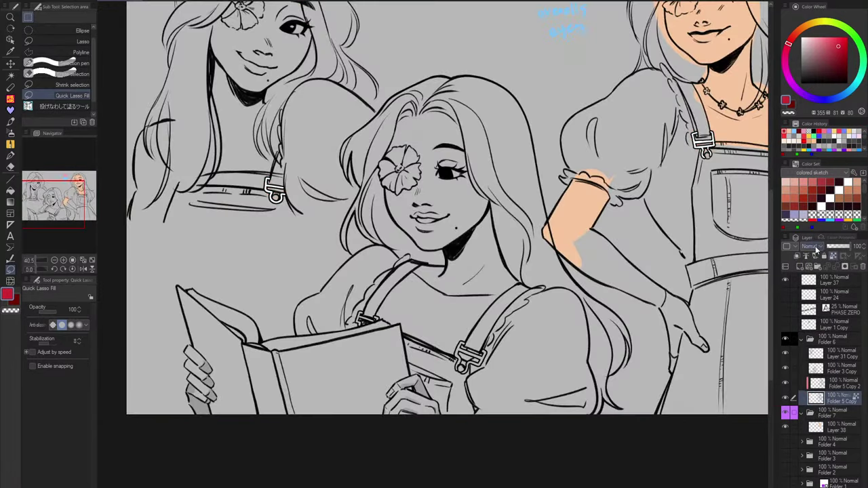
pyautogui.click(816, 249)
pyautogui.click(840, 419)
# Duplicate Folder 3 Copy as a clipped layer, then transparency-lock the original, fill its lines red and set it to Pin light.
pyautogui.rightClick(835, 370)
pyautogui.click(803, 193)
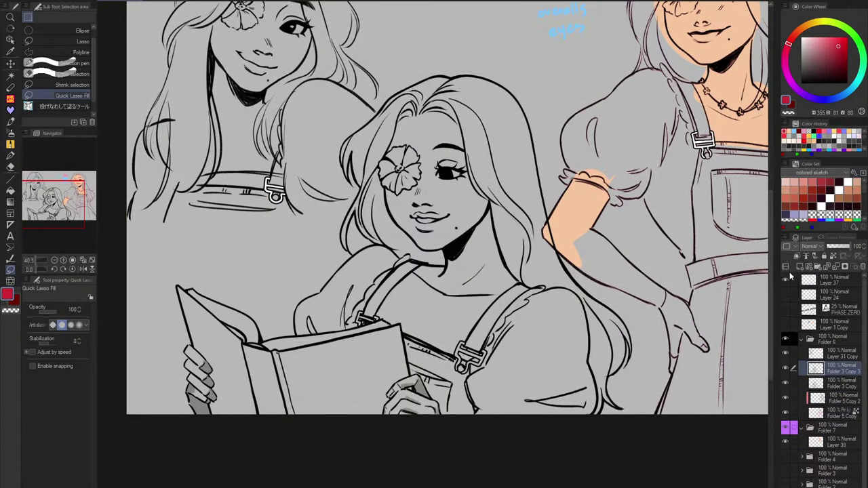
pyautogui.click(837, 383)
pyautogui.click(817, 248)
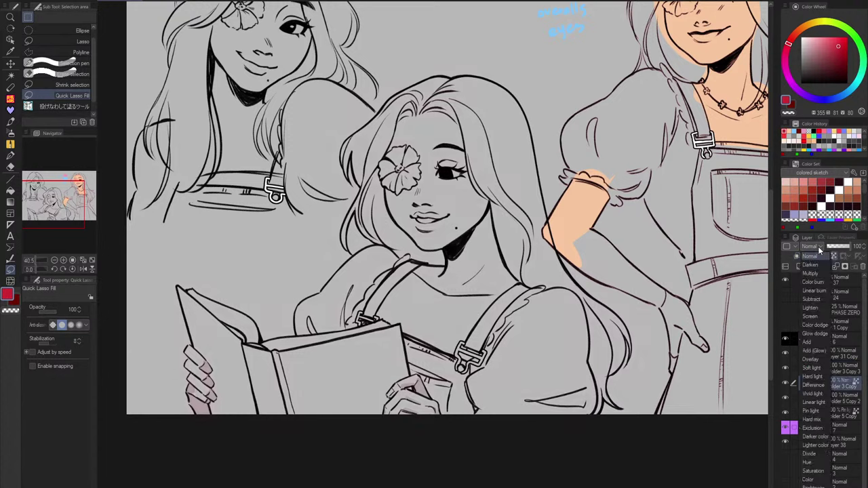
pyautogui.click(811, 411)
# Duplicate Layer 31 Copy as a clipped layer, then transparency-lock the original, fill its lines red and set it to Pin light.
pyautogui.click(837, 354)
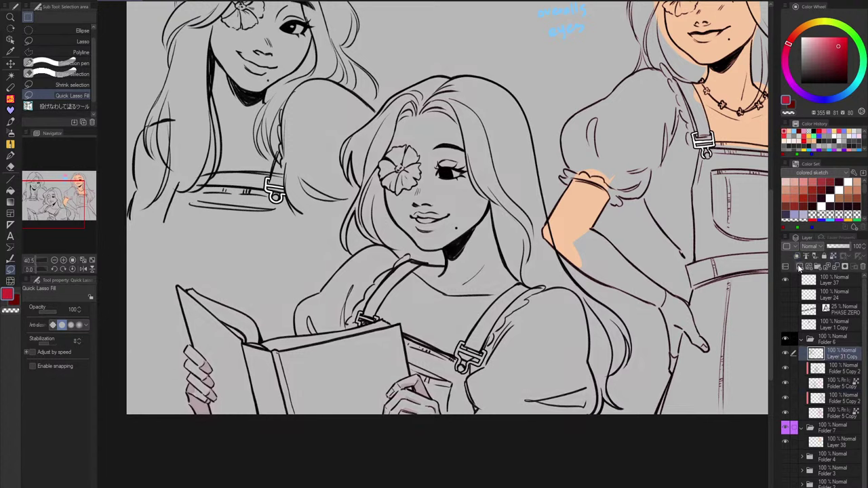
pyautogui.rightClick(800, 269)
pyautogui.click(806, 170)
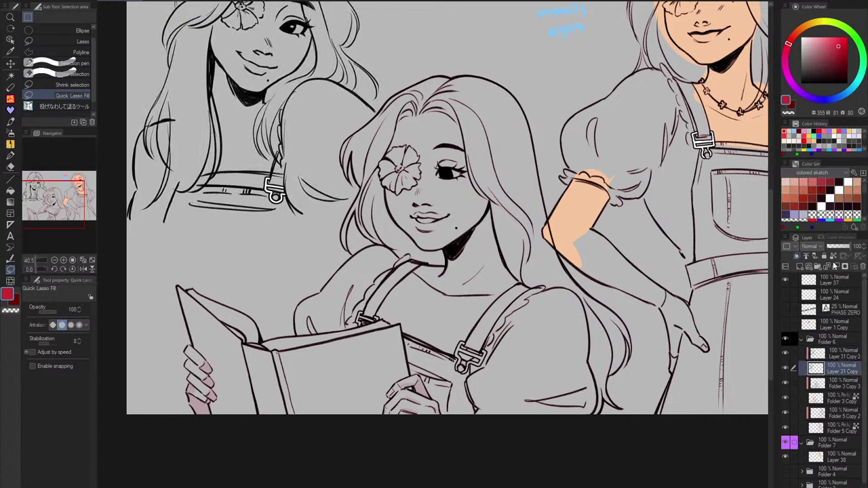
pyautogui.click(813, 247)
pyautogui.click(813, 411)
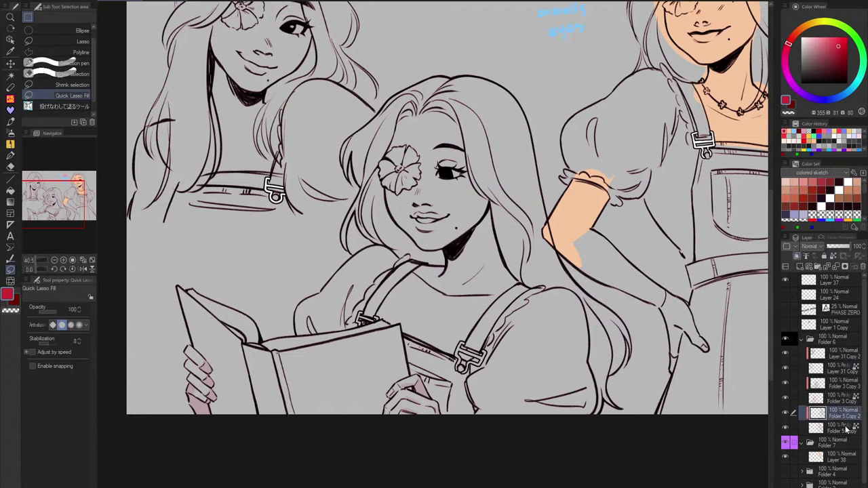
# Group the Folder 5 Copy and Folder 5 Copy 2 layers in a new folder and move Layer 38 beneath them inside it.
pyautogui.rightClick(845, 426)
pyautogui.click(799, 229)
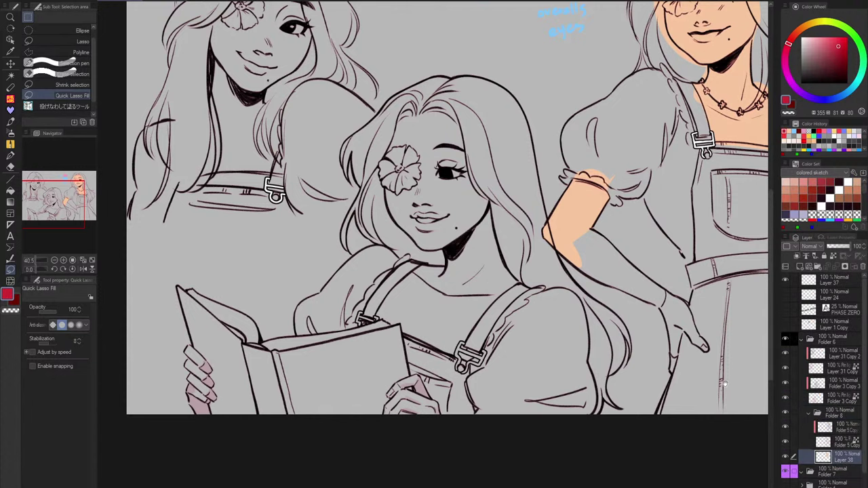
pyautogui.moveTo(724, 384); pyautogui.dragTo(643, 347)
pyautogui.moveTo(585, 280); pyautogui.dragTo(664, 387)
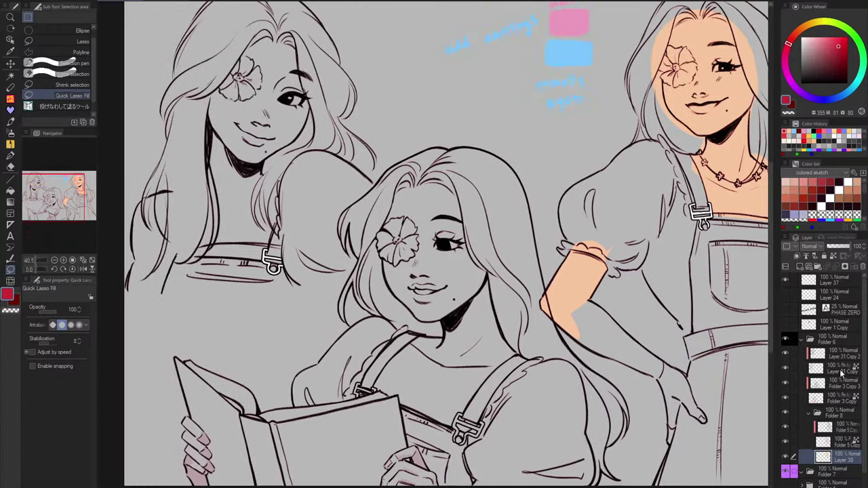
# Group the Folder 3 Copy pair in one new folder and the Layer 31 Copy pair in another.
pyautogui.click(834, 386)
pyautogui.keyDown('shift'); pyautogui.click(839, 397); pyautogui.keyUp('shift')
pyautogui.rightClick(842, 395)
pyautogui.click(810, 196)
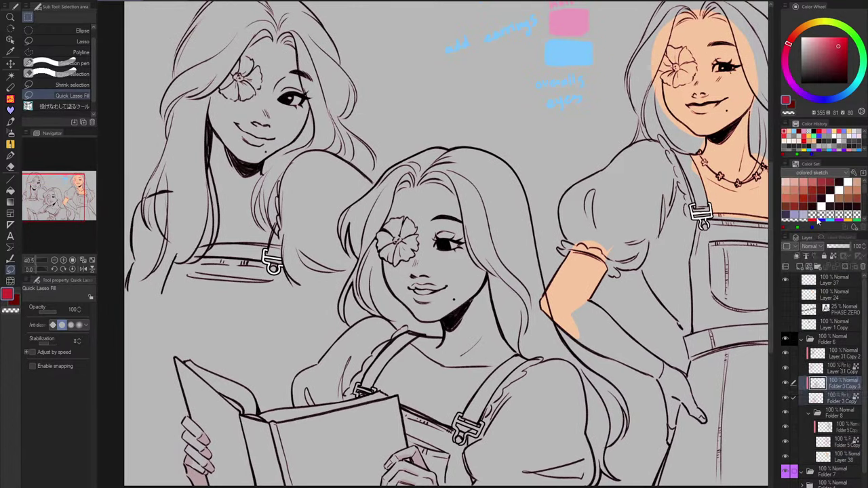
pyautogui.click(838, 368)
pyautogui.keyDown('shift'); pyautogui.click(841, 355); pyautogui.keyUp('shift')
pyautogui.rightClick(842, 352)
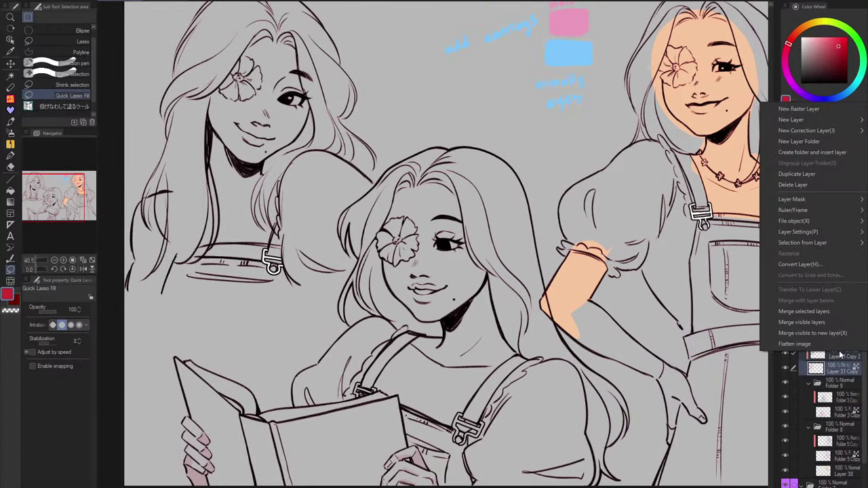
pyautogui.click(806, 153)
# Delete the empty Folder 7.
pyautogui.moveTo(670, 413); pyautogui.dragTo(678, 371)
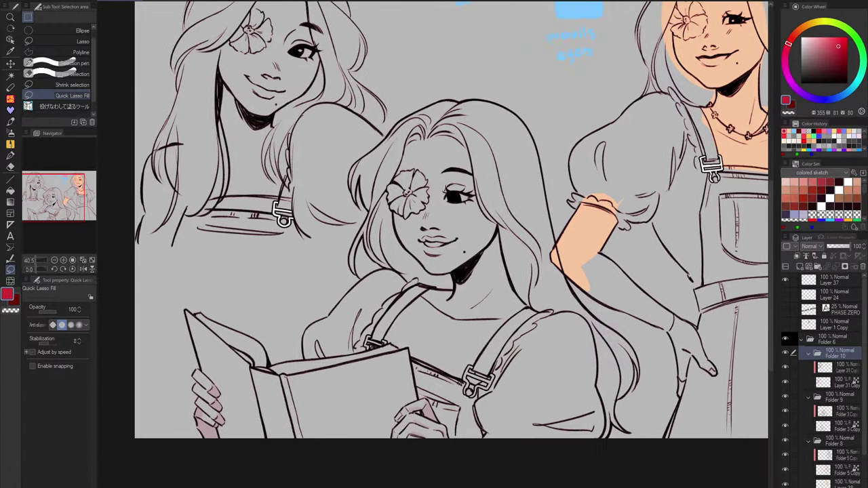
pyautogui.keyDown('ctrl'); pyautogui.keyDown('shift'); pyautogui.click(680, 373); pyautogui.keyUp('shift'); pyautogui.keyUp('ctrl')
pyautogui.click(862, 266)
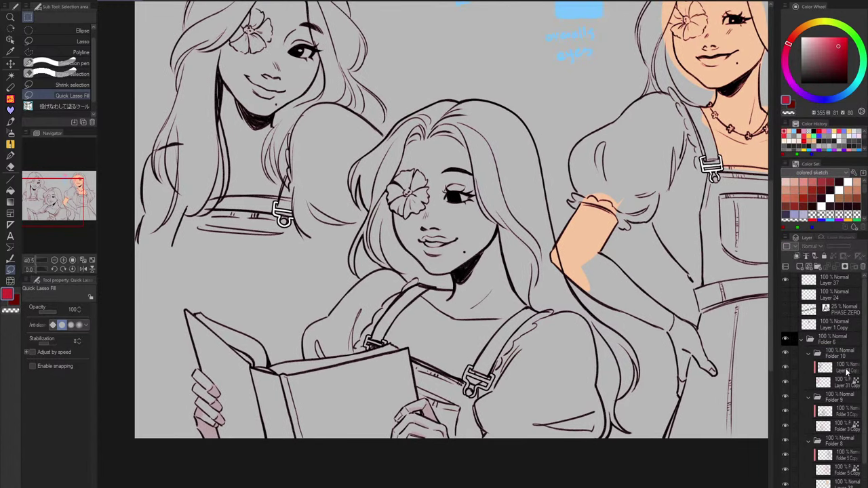
# On Layer 38, sample the peach skin color and lasso-fill the standing figure's bent arm from the elbow into the upper forearm.
pyautogui.click(828, 439)
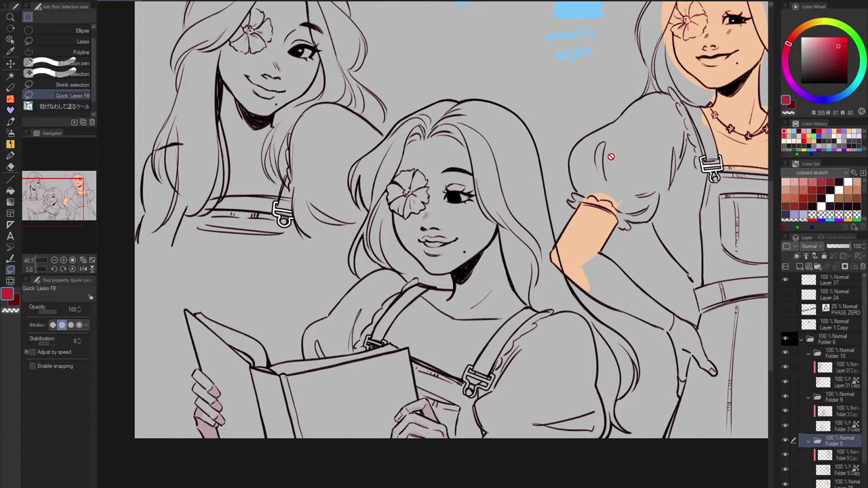
pyautogui.click(831, 399)
pyautogui.click(827, 483)
pyautogui.moveTo(625, 227); pyautogui.dragTo(517, 127)
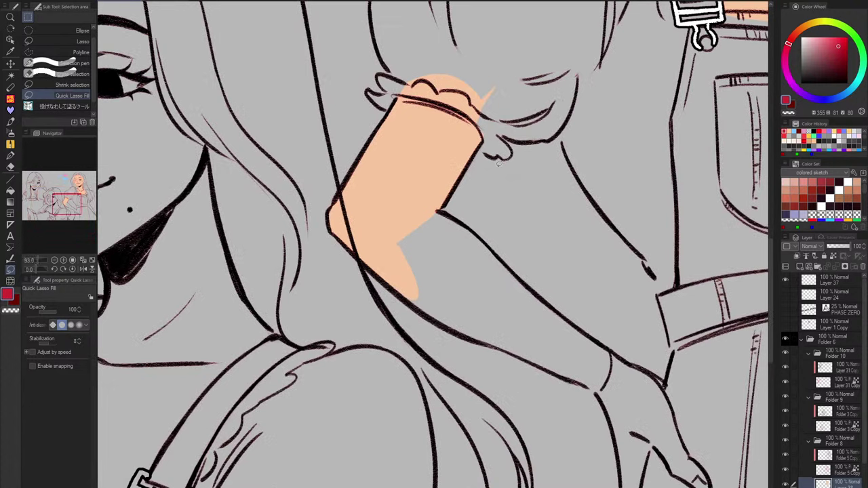
pyautogui.moveTo(437, 211)
pyautogui.mouseDown()
pyautogui.moveTo(478, 236)
pyautogui.moveTo(414, 288)
pyautogui.moveTo(428, 202)
pyautogui.mouseUp()
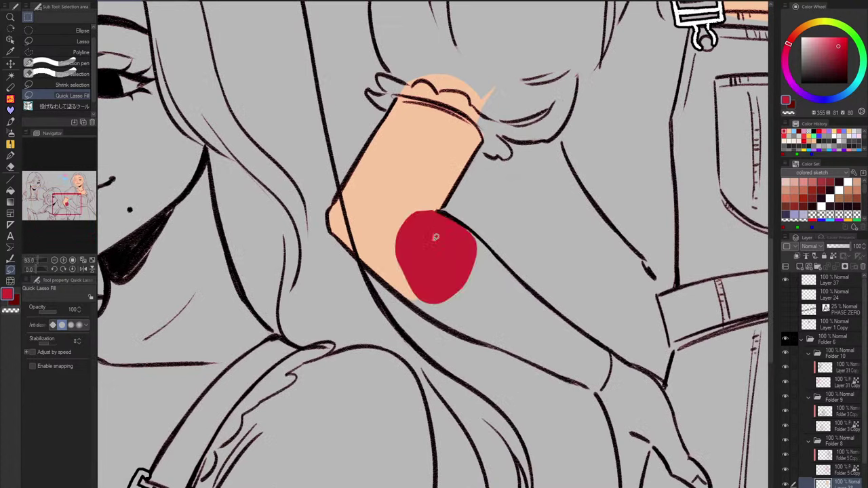
pyautogui.moveTo(440, 231); pyautogui.dragTo(444, 216)
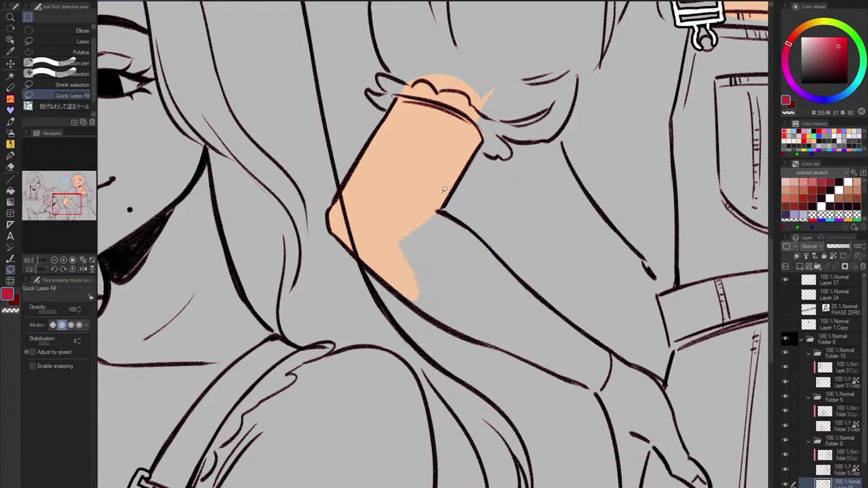
pyautogui.keyDown('alt'); pyautogui.click(413, 180); pyautogui.keyUp('alt')
pyautogui.moveTo(437, 211)
pyautogui.mouseDown()
pyautogui.moveTo(493, 251)
pyautogui.moveTo(484, 311)
pyautogui.moveTo(424, 310)
pyautogui.moveTo(405, 177)
pyautogui.mouseUp()
pyautogui.moveTo(439, 311)
pyautogui.mouseDown()
pyautogui.moveTo(471, 335)
pyautogui.moveTo(531, 343)
pyautogui.mouseUp()
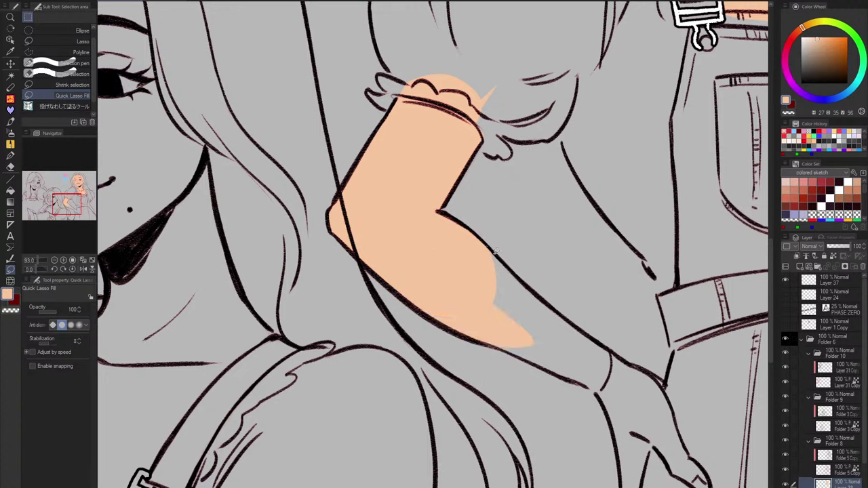
# Extend the peach lasso fill along the rest of the forearm to just past the wrist line.
pyautogui.moveTo(530, 283)
pyautogui.mouseDown()
pyautogui.moveTo(479, 289)
pyautogui.moveTo(479, 280)
pyautogui.mouseUp()
pyautogui.moveTo(574, 302)
pyautogui.mouseDown()
pyautogui.moveTo(519, 238)
pyautogui.moveTo(574, 303)
pyautogui.moveTo(542, 329)
pyautogui.moveTo(443, 276)
pyautogui.moveTo(492, 294)
pyautogui.moveTo(428, 246)
pyautogui.mouseUp()
pyautogui.moveTo(542, 319); pyautogui.dragTo(486, 257)
pyautogui.moveTo(421, 234); pyautogui.dragTo(431, 216)
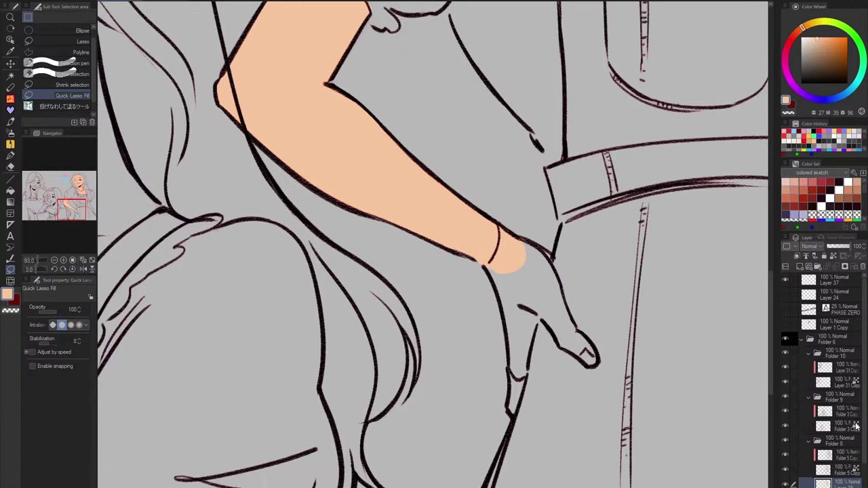
# Set the paper color to the mid grey 787878.
pyautogui.scroll(-3, 823, 380)
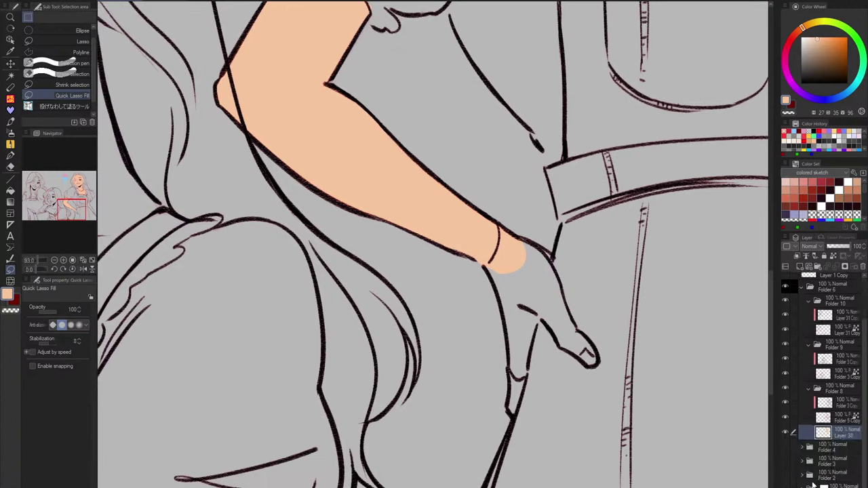
pyautogui.doubleClick(823, 486)
pyautogui.moveTo(483, 129); pyautogui.dragTo(478, 139)
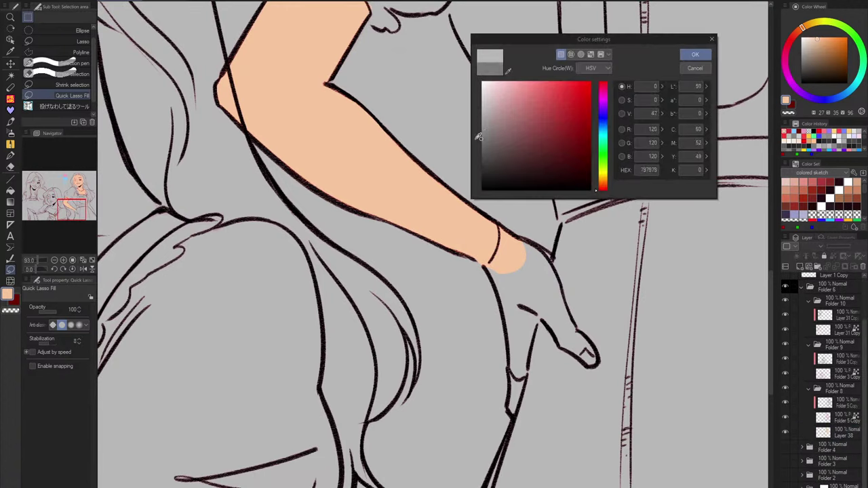
pyautogui.click(696, 56)
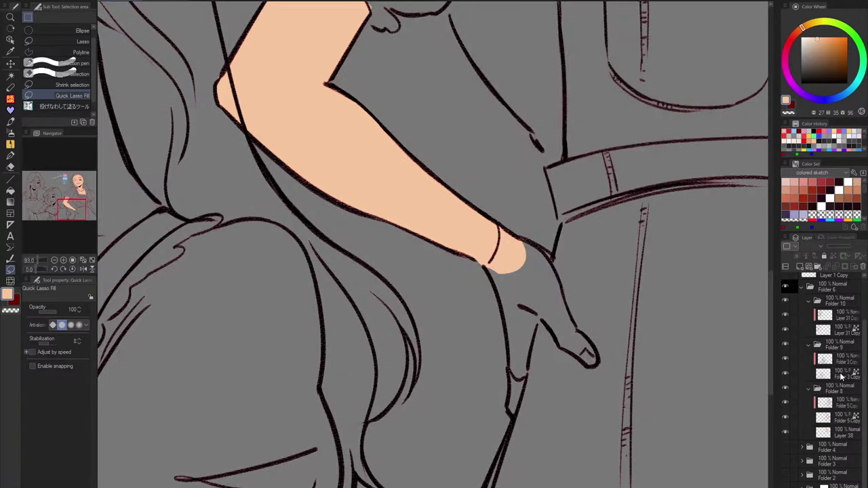
# Lasso-fill the standing figure's hand on Layer 38 with peach, covering the palm, fingers and thumb.
pyautogui.click(844, 438)
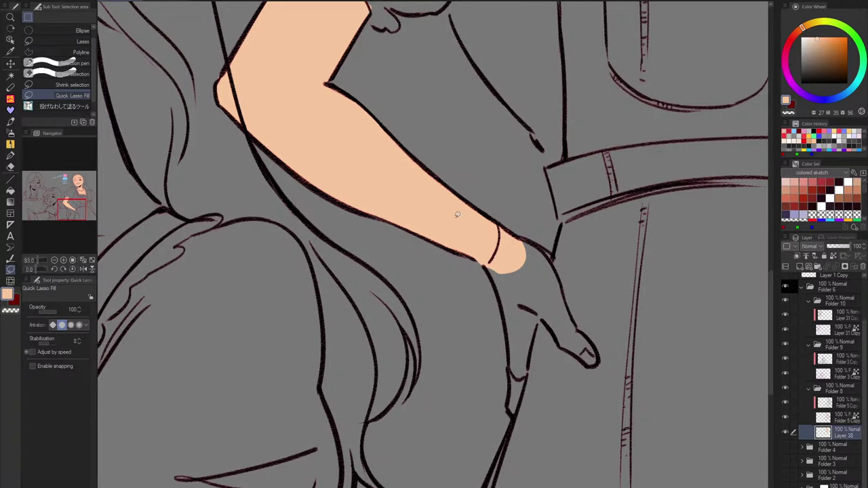
pyautogui.moveTo(486, 263)
pyautogui.mouseDown()
pyautogui.moveTo(507, 312)
pyautogui.moveTo(506, 249)
pyautogui.moveTo(496, 255)
pyautogui.mouseUp()
pyautogui.moveTo(488, 267)
pyautogui.mouseDown()
pyautogui.moveTo(525, 314)
pyautogui.moveTo(510, 330)
pyautogui.moveTo(509, 401)
pyautogui.moveTo(519, 407)
pyautogui.moveTo(542, 313)
pyautogui.moveTo(513, 271)
pyautogui.mouseUp()
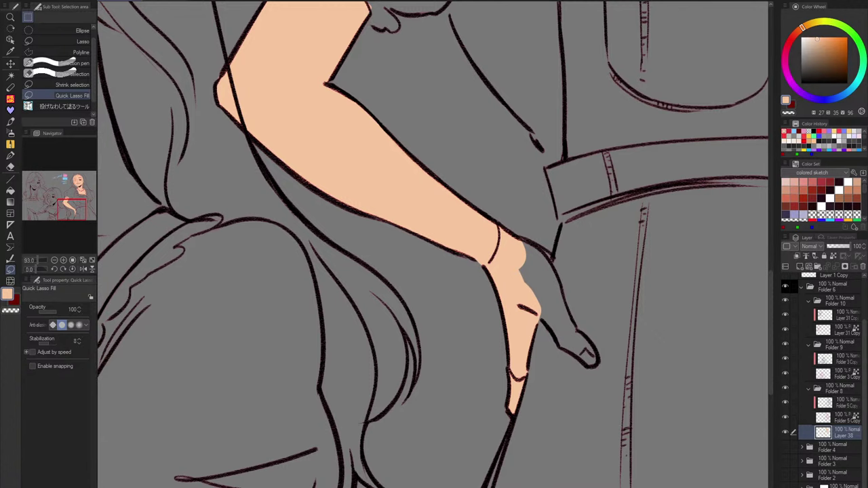
pyautogui.moveTo(522, 237)
pyautogui.mouseDown()
pyautogui.moveTo(554, 261)
pyautogui.moveTo(566, 306)
pyautogui.moveTo(541, 317)
pyautogui.moveTo(595, 363)
pyautogui.moveTo(594, 342)
pyautogui.moveTo(549, 274)
pyautogui.moveTo(541, 318)
pyautogui.mouseUp()
pyautogui.moveTo(669, 186); pyautogui.dragTo(522, 140)
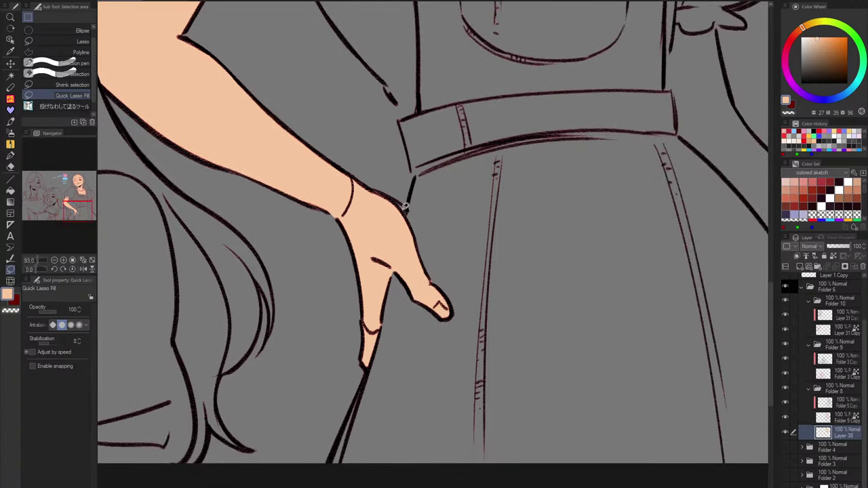
# Lasso-fill the standing figure's other arm with peach from the sleeve cuff down to where it disappears behind the skirt.
pyautogui.scroll(-3, 620, 387)
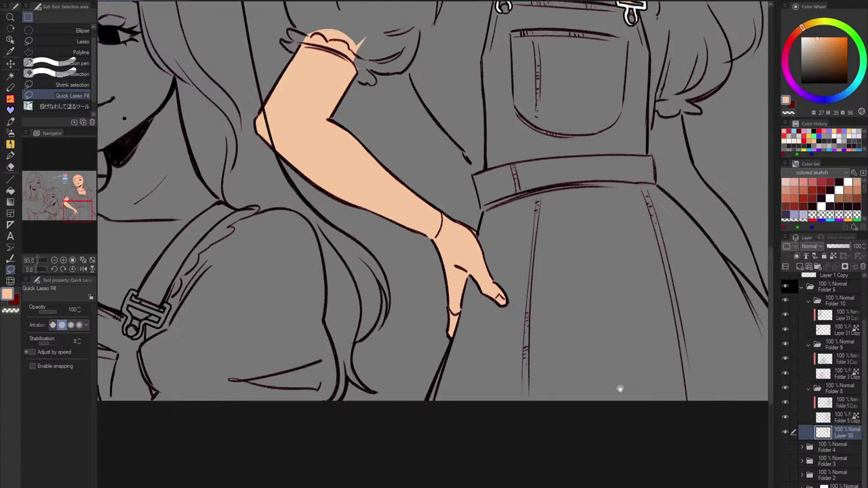
pyautogui.moveTo(667, 318); pyautogui.dragTo(476, 274)
pyautogui.moveTo(462, 192); pyautogui.dragTo(457, 141)
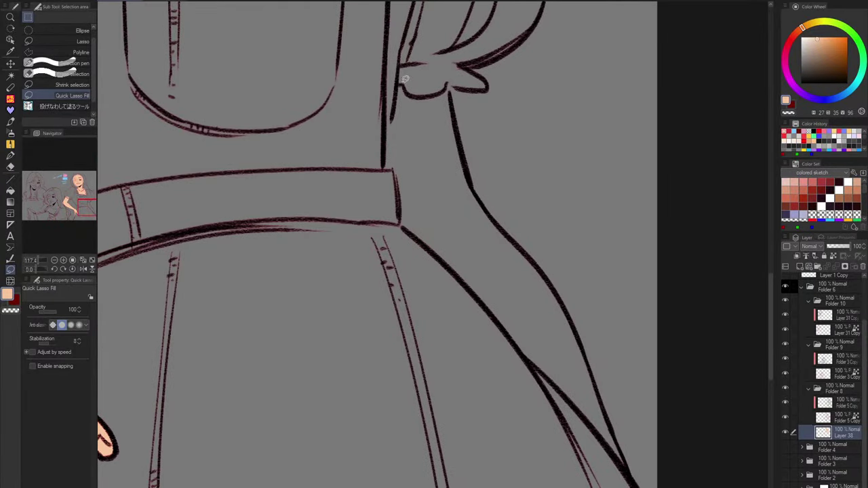
pyautogui.moveTo(400, 83)
pyautogui.mouseDown()
pyautogui.moveTo(387, 154)
pyautogui.moveTo(403, 216)
pyautogui.moveTo(414, 231)
pyautogui.moveTo(465, 259)
pyautogui.moveTo(495, 230)
pyautogui.moveTo(472, 181)
pyautogui.moveTo(452, 79)
pyautogui.moveTo(438, 89)
pyautogui.moveTo(396, 78)
pyautogui.mouseUp()
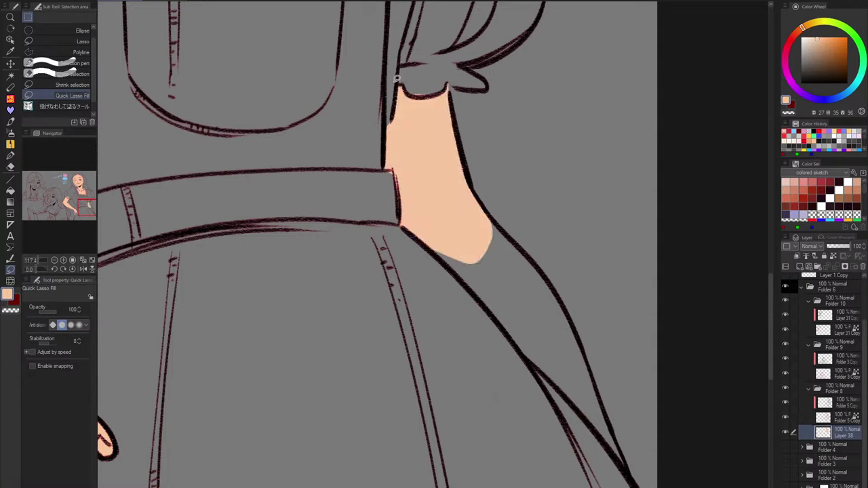
pyautogui.moveTo(495, 225)
pyautogui.mouseDown()
pyautogui.moveTo(537, 265)
pyautogui.moveTo(579, 335)
pyautogui.moveTo(552, 373)
pyautogui.moveTo(505, 332)
pyautogui.moveTo(420, 225)
pyautogui.moveTo(454, 178)
pyautogui.mouseUp()
pyautogui.moveTo(545, 376)
pyautogui.mouseDown()
pyautogui.moveTo(495, 262)
pyautogui.moveTo(575, 355)
pyautogui.moveTo(533, 234)
pyautogui.moveTo(488, 183)
pyautogui.mouseUp()
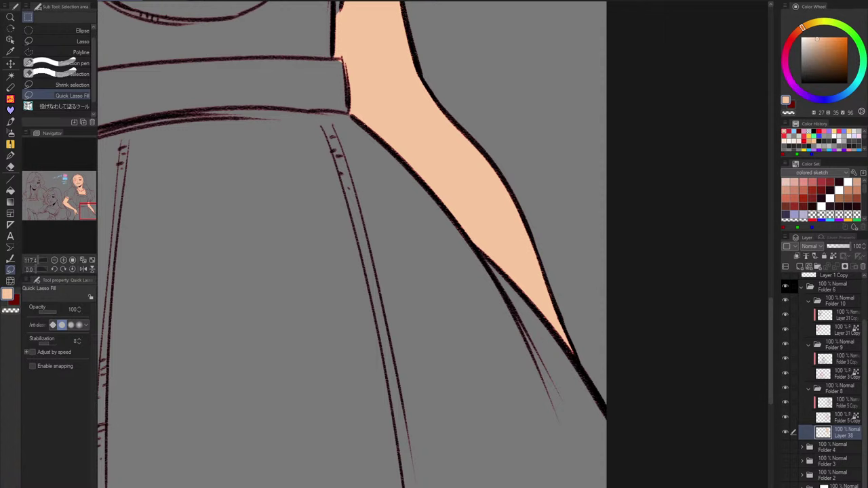
pyautogui.scroll(-4, 452, 115)
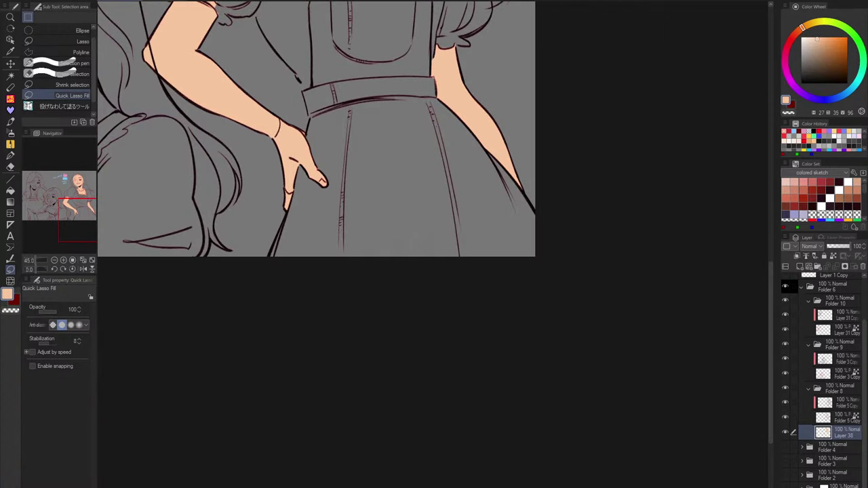
# Set the paper color to a medium-light neutral grey.
pyautogui.keyDown('ctrl'); pyautogui.keyDown('shift'); pyautogui.click(453, 115); pyautogui.keyUp('shift'); pyautogui.keyUp('ctrl')
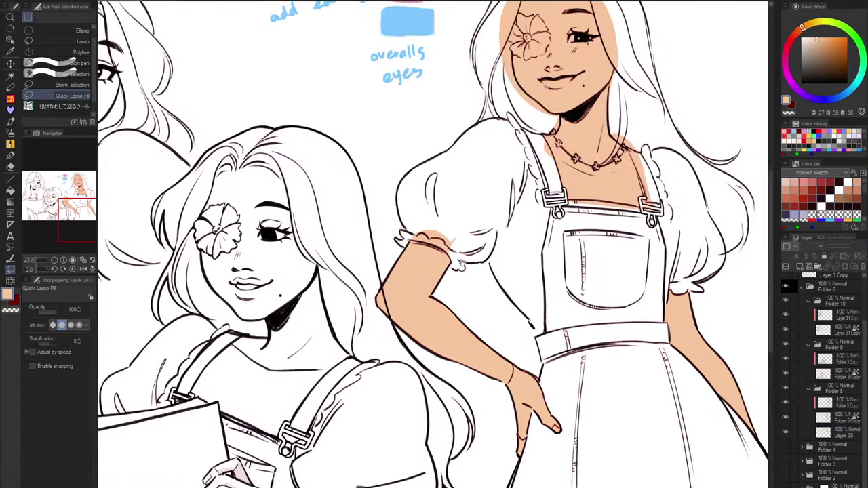
pyautogui.moveTo(460, 266); pyautogui.dragTo(500, 312)
pyautogui.scroll(-1, 508, 259)
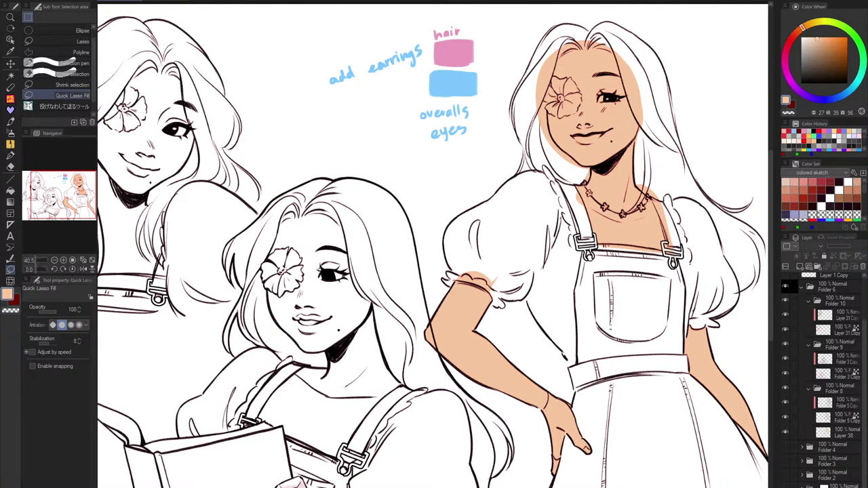
pyautogui.click(204, 1)
pyautogui.moveTo(241, 2)
pyautogui.doubleClick(824, 486)
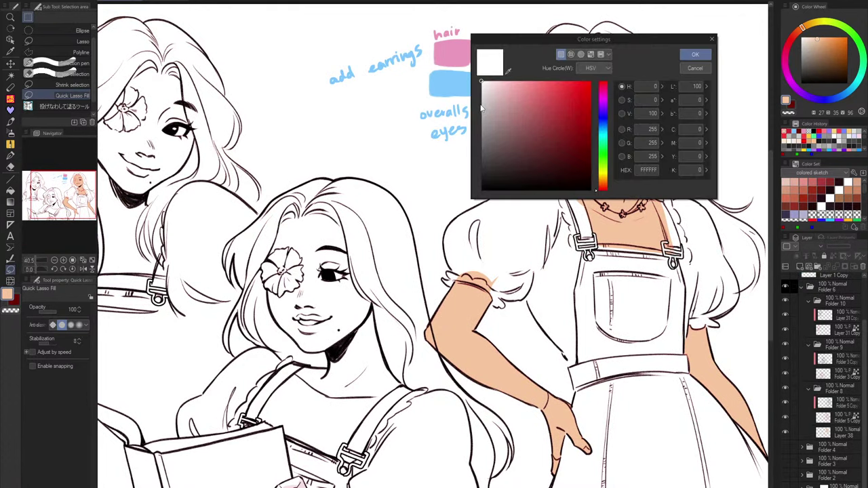
pyautogui.moveTo(482, 108); pyautogui.dragTo(483, 121)
pyautogui.click(695, 54)
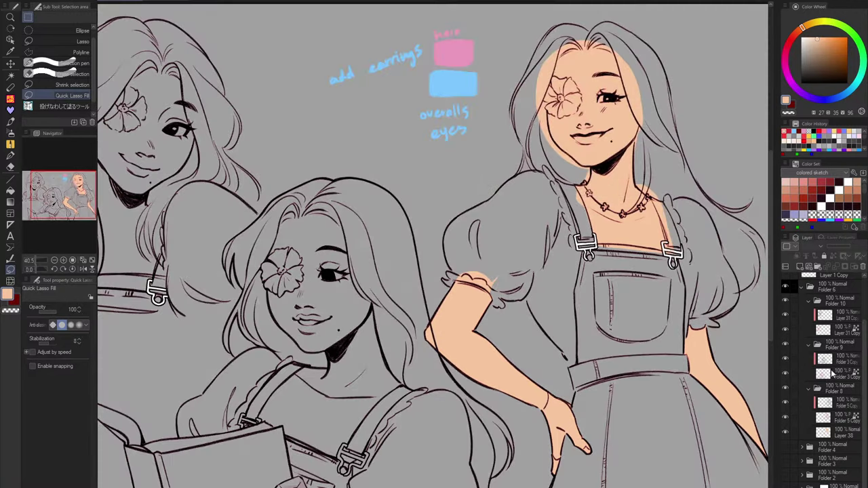
# Convert brightness to opacity on the Folder 5 Copy 2 line layer of the standing figure.
pyautogui.scroll(3, 833, 371)
pyautogui.scroll(-2, 831, 461)
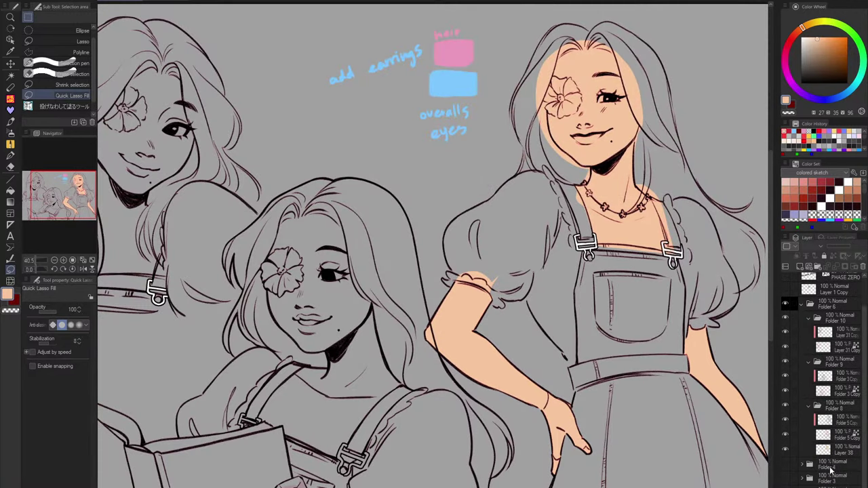
pyautogui.click(821, 449)
pyautogui.moveTo(695, 257); pyautogui.dragTo(551, 276)
pyautogui.moveTo(391, 303); pyautogui.dragTo(470, 270)
pyautogui.scroll(2, 544, 209)
pyautogui.moveTo(558, 117); pyautogui.dragTo(536, 249)
pyautogui.click(842, 425)
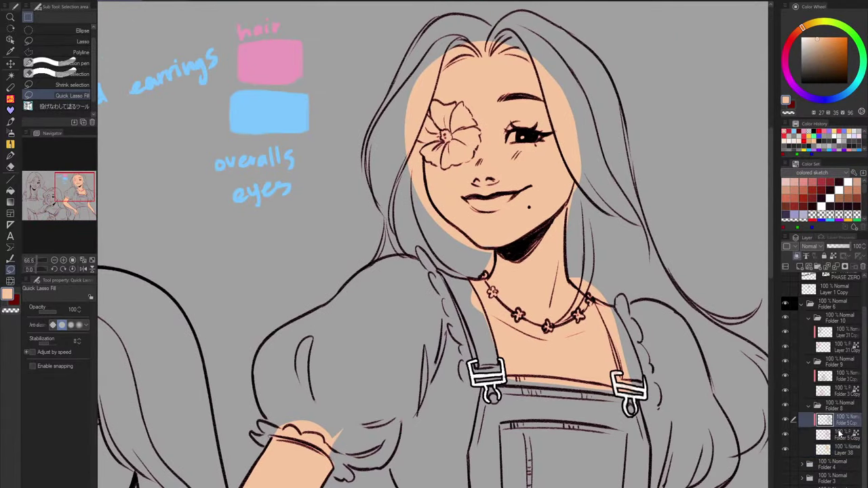
pyautogui.click(31, 0)
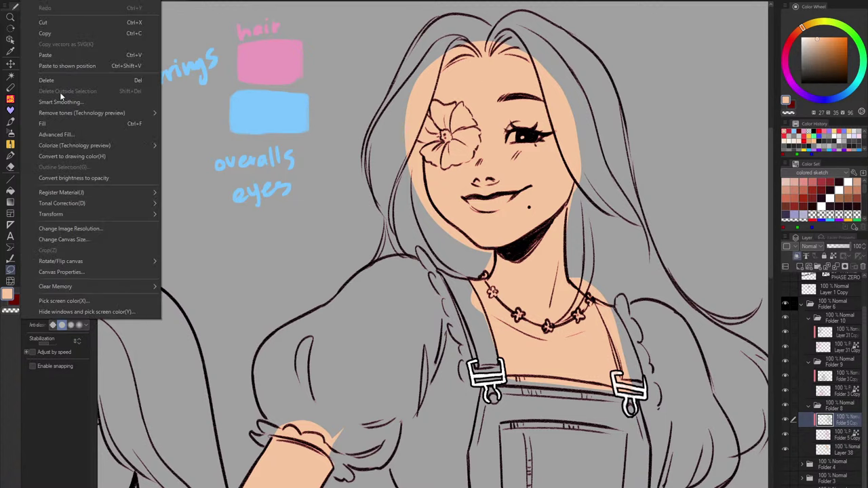
pyautogui.click(73, 179)
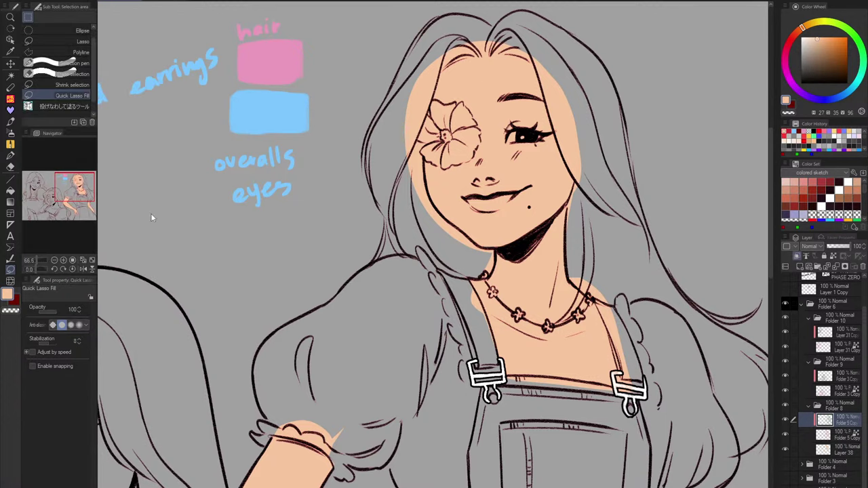
# Try converting brightness to opacity on the red Pin light Folder 5 Copy layer.
pyautogui.click(839, 435)
pyautogui.click(44, 4)
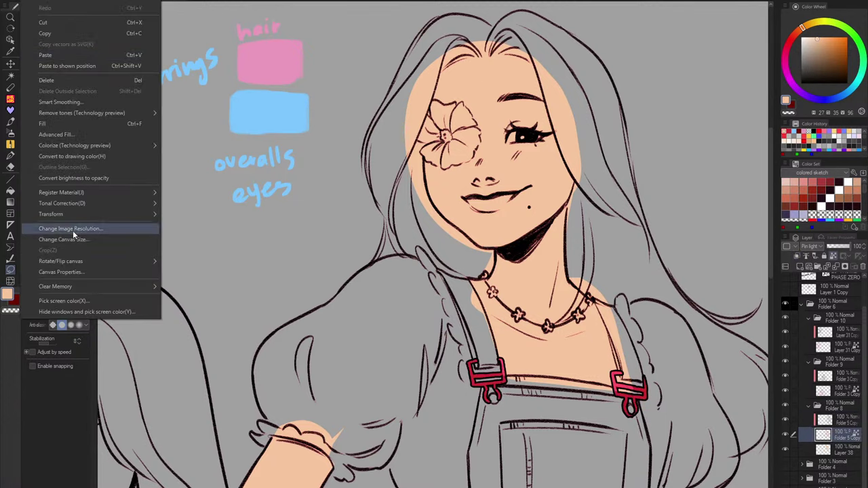
pyautogui.click(74, 179)
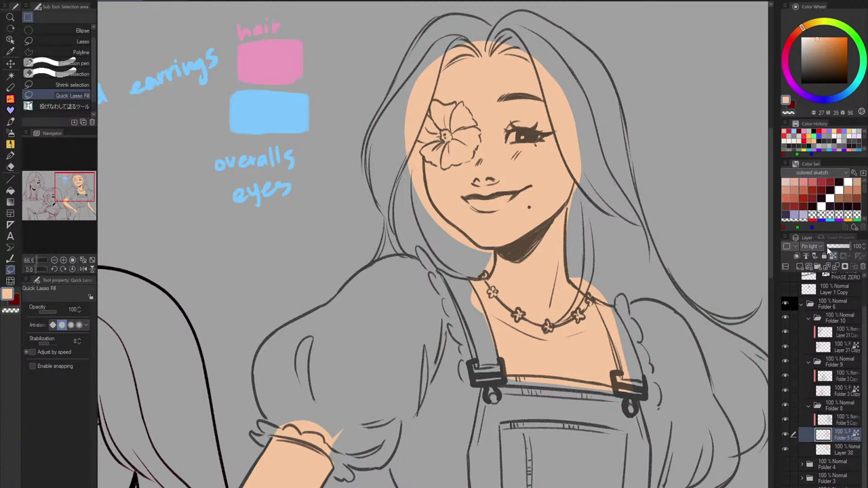
pyautogui.hotkey('ctrl', 'z')
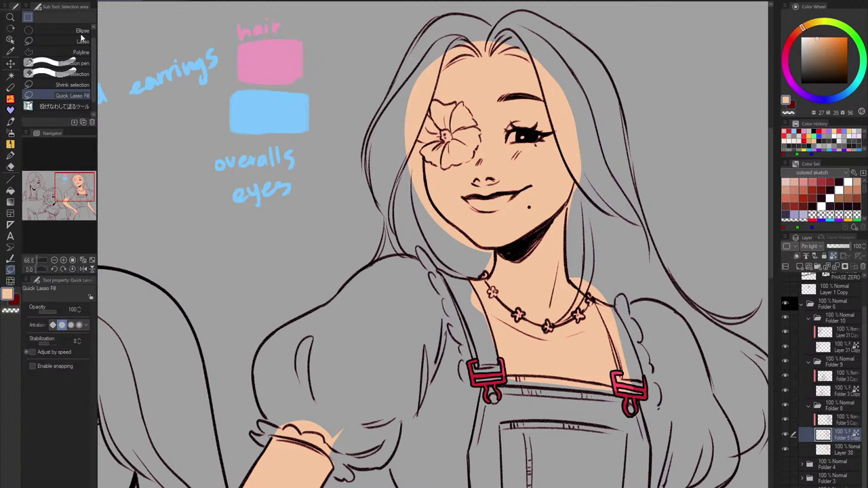
pyautogui.click(44, 4)
pyautogui.click(74, 179)
# Delete the red Folder 5 Copy layer and make the clipped Folder 5 Copy 2 line layer active.
pyautogui.click(844, 422)
pyautogui.click(840, 437)
pyautogui.click(841, 422)
pyautogui.click(843, 436)
pyautogui.click(863, 267)
pyautogui.click(848, 425)
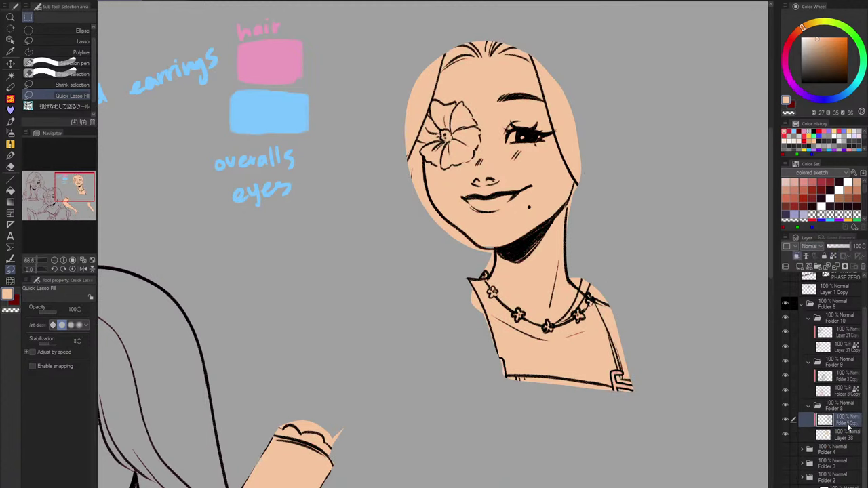
# Duplicate the standing figure's clipped line layer and turn off clipping on the lower copy.
pyautogui.rightClick(847, 425)
pyautogui.click(806, 250)
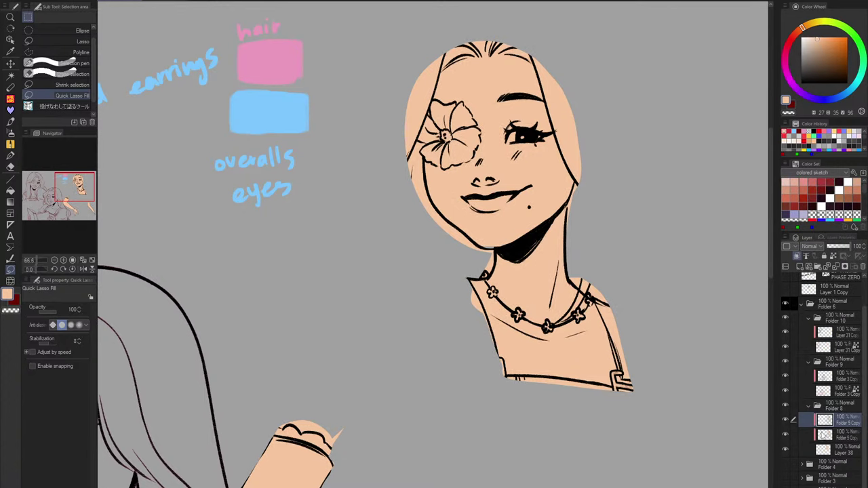
pyautogui.click(845, 436)
pyautogui.click(797, 257)
# Recolor the lower line copy crimson with its transparent pixels locked and its blending mode set to Pin light.
pyautogui.click(839, 421)
pyautogui.click(841, 435)
pyautogui.click(833, 256)
pyautogui.click(811, 247)
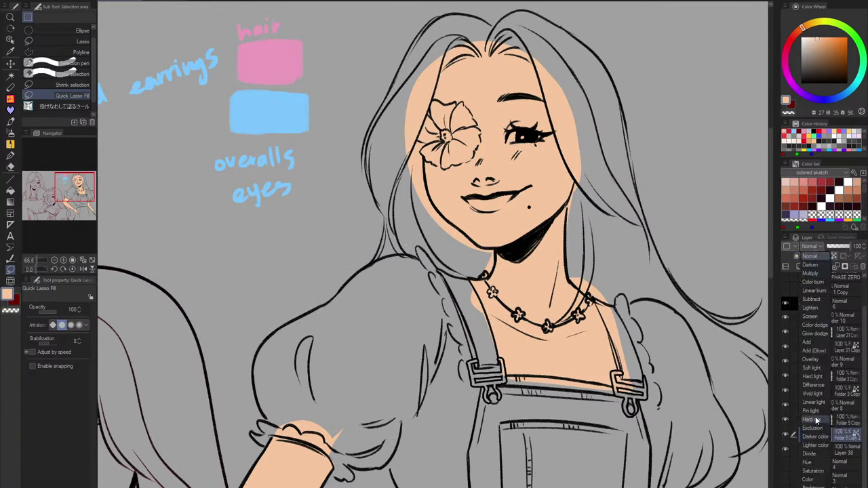
pyautogui.click(839, 255)
pyautogui.click(787, 47)
pyautogui.moveTo(827, 43); pyautogui.dragTo(838, 46)
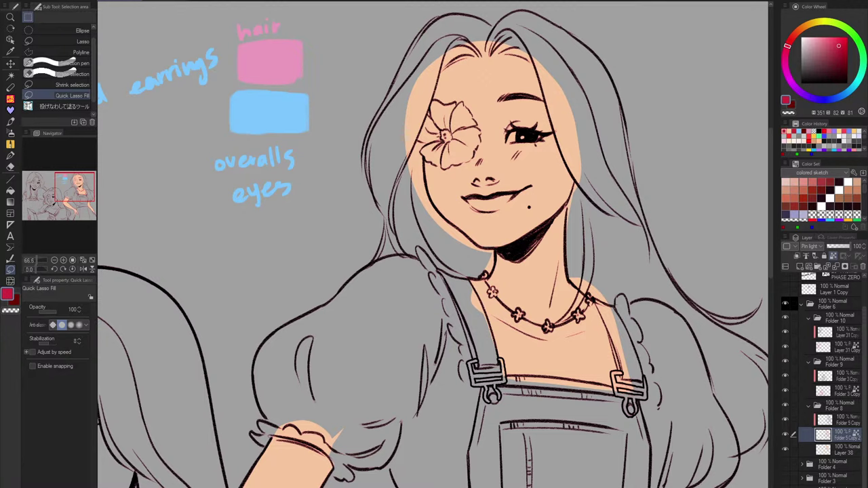
# Add a new layer above the standing figure's skin layer and sample the pink hair swatch as the drawing color.
pyautogui.click(828, 450)
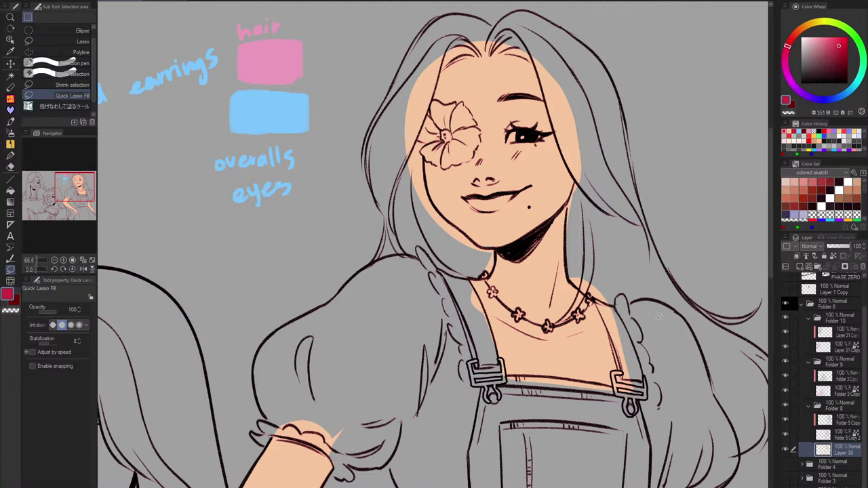
pyautogui.moveTo(620, 408); pyautogui.dragTo(674, 195)
pyautogui.moveTo(558, 92); pyautogui.dragTo(512, 206)
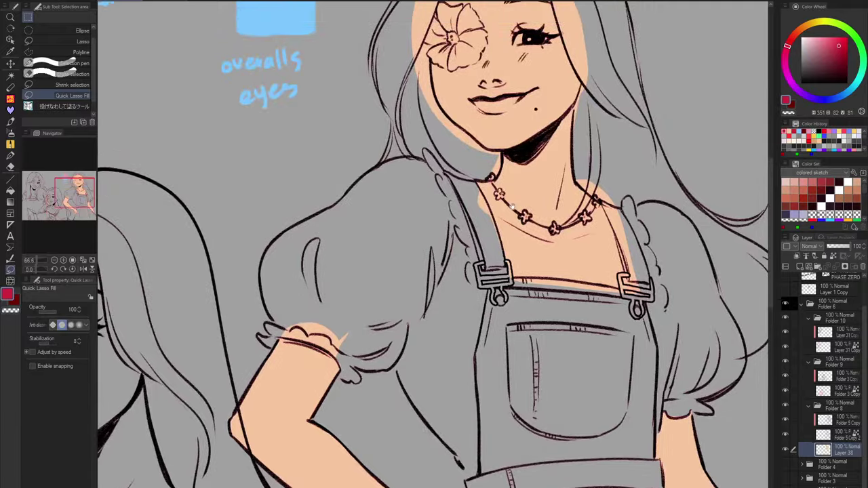
pyautogui.scroll(2, 511, 206)
pyautogui.keyDown('alt'); pyautogui.click(313, 97); pyautogui.keyUp('alt')
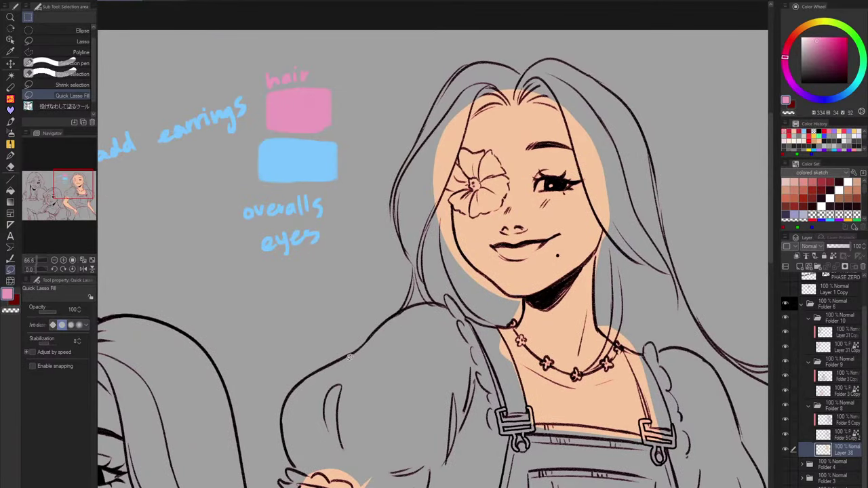
pyautogui.click(799, 267)
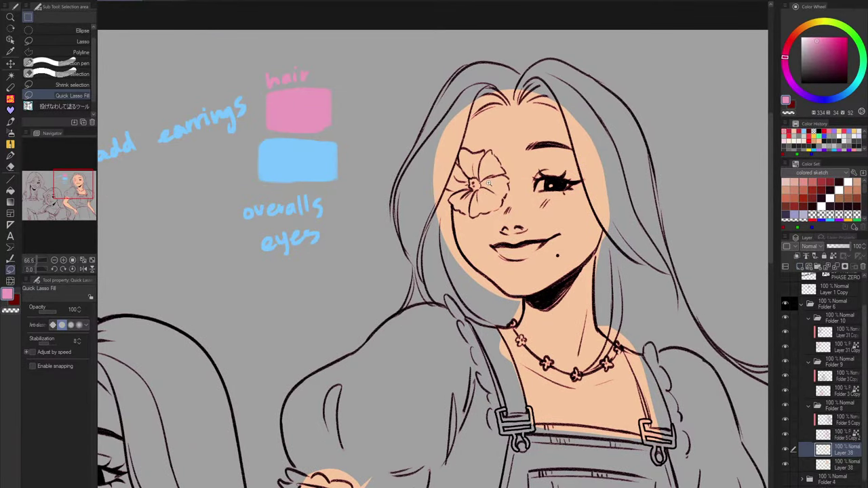
# Block in the standing figure's hair beside the flower with pink using Quick Lasso Fill.
pyautogui.scroll(5, 488, 183)
pyautogui.scroll(-1, 503, 133)
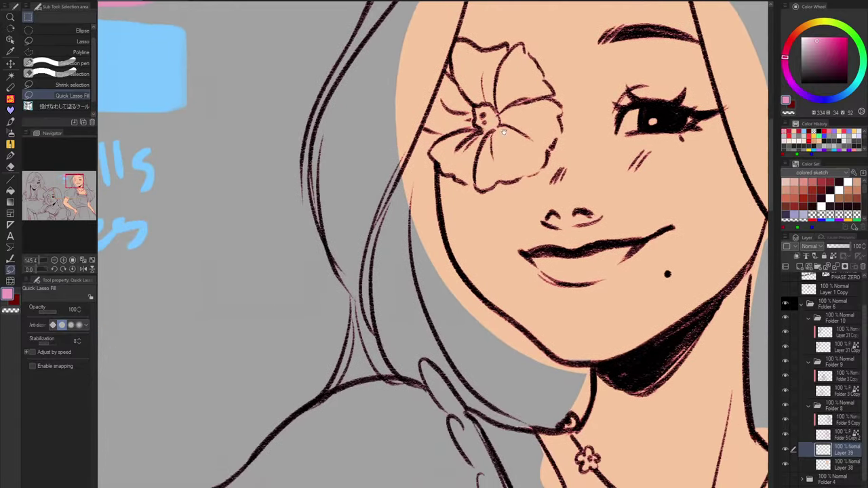
pyautogui.moveTo(503, 132); pyautogui.dragTo(484, 177)
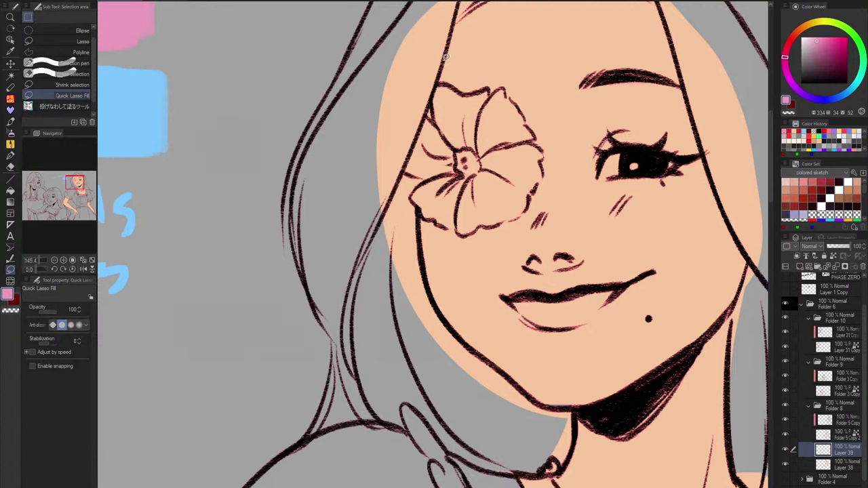
pyautogui.moveTo(442, 67)
pyautogui.mouseDown()
pyautogui.moveTo(404, 171)
pyautogui.moveTo(444, 53)
pyautogui.mouseUp()
pyautogui.moveTo(452, 150); pyautogui.dragTo(484, 265)
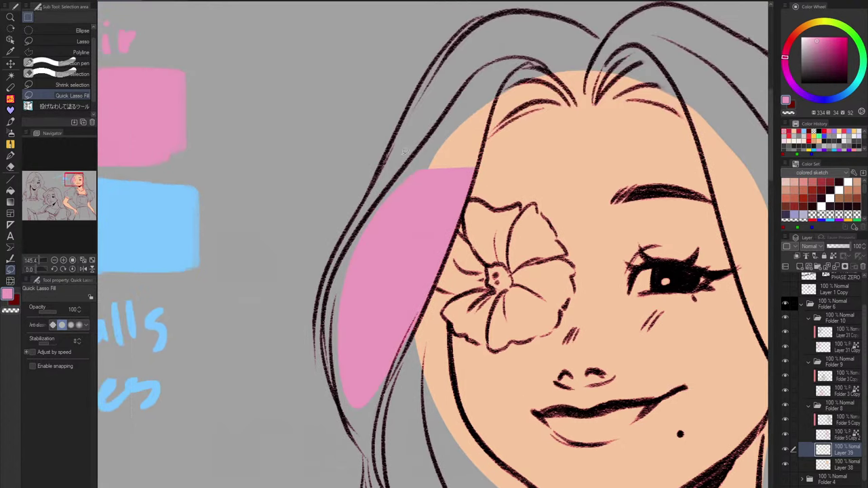
pyautogui.moveTo(393, 146)
pyautogui.mouseDown()
pyautogui.moveTo(342, 244)
pyautogui.moveTo(360, 431)
pyautogui.moveTo(397, 446)
pyautogui.mouseUp()
pyautogui.moveTo(444, 278)
pyautogui.mouseDown()
pyautogui.moveTo(436, 234)
pyautogui.moveTo(426, 241)
pyautogui.moveTo(485, 101)
pyautogui.moveTo(381, 145)
pyautogui.moveTo(336, 252)
pyautogui.mouseUp()
pyautogui.scroll(3, 426, 241)
pyautogui.hotkey('ctrl', 'z')
pyautogui.moveTo(482, 75)
pyautogui.mouseDown()
pyautogui.moveTo(397, 130)
pyautogui.moveTo(441, 220)
pyautogui.mouseUp()
pyautogui.hotkey('ctrl', 'z')
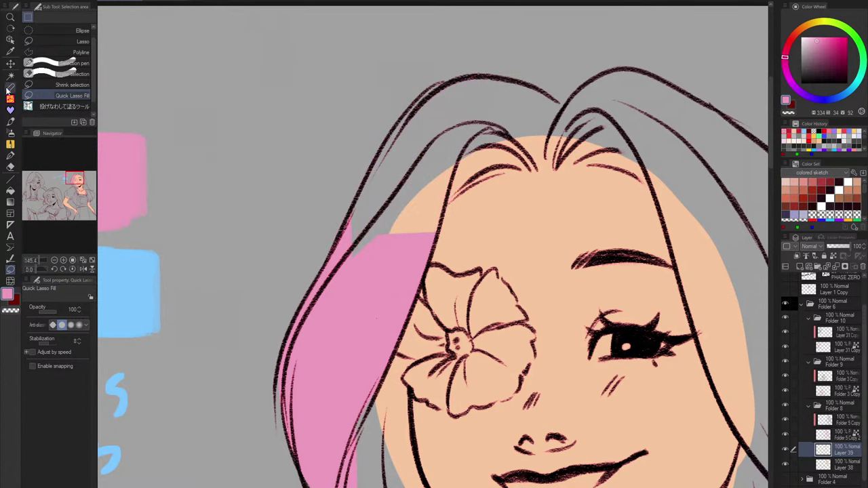
# Outline the flower-side hair top, parting strand and hairline in pink with the Crinkly Solid brush at size 26.9.
pyautogui.click(10, 87)
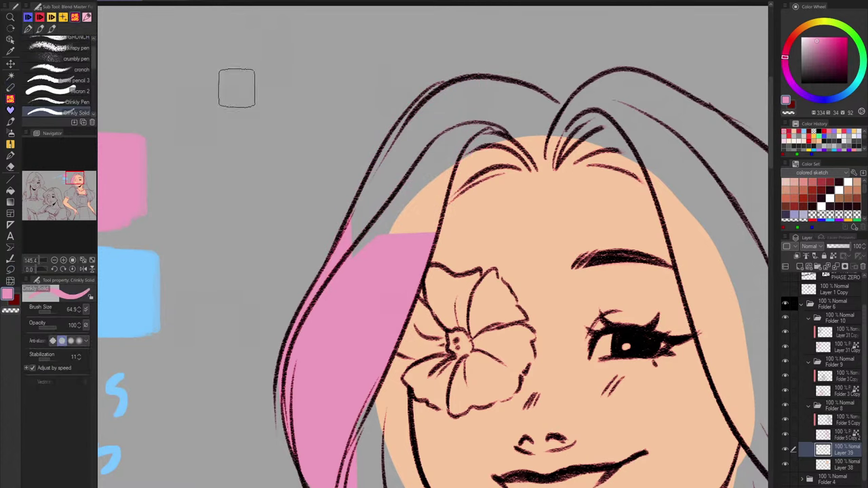
pyautogui.moveTo(447, 142); pyautogui.dragTo(420, 271)
pyautogui.moveTo(435, 228); pyautogui.dragTo(427, 228)
pyautogui.hotkey('ctrl', 'z')
pyautogui.moveTo(455, 140); pyautogui.dragTo(434, 224)
pyautogui.moveTo(459, 145)
pyautogui.mouseDown()
pyautogui.moveTo(442, 209)
pyautogui.moveTo(474, 177)
pyautogui.moveTo(534, 162)
pyautogui.mouseUp()
pyautogui.moveTo(558, 106)
pyautogui.mouseDown()
pyautogui.moveTo(543, 94)
pyautogui.moveTo(352, 211)
pyautogui.mouseUp()
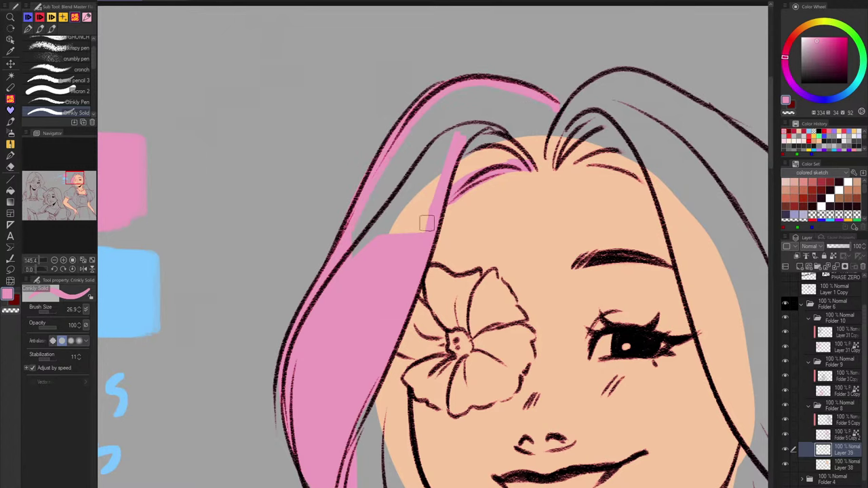
# Flip the canvas view and trace pink along the outer hair edge on the side away from the flower.
pyautogui.press('h')
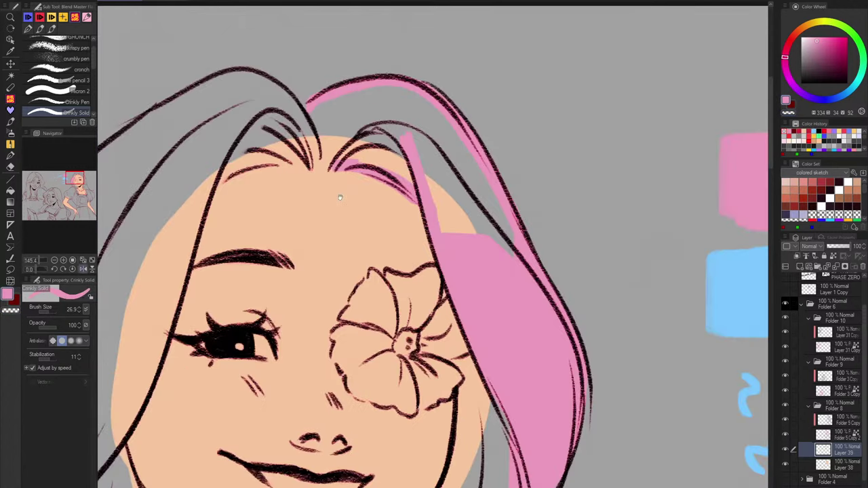
pyautogui.moveTo(339, 194); pyautogui.dragTo(589, 181)
pyautogui.press('c')
pyautogui.moveTo(557, 93)
pyautogui.mouseDown()
pyautogui.moveTo(499, 62)
pyautogui.moveTo(373, 135)
pyautogui.mouseUp()
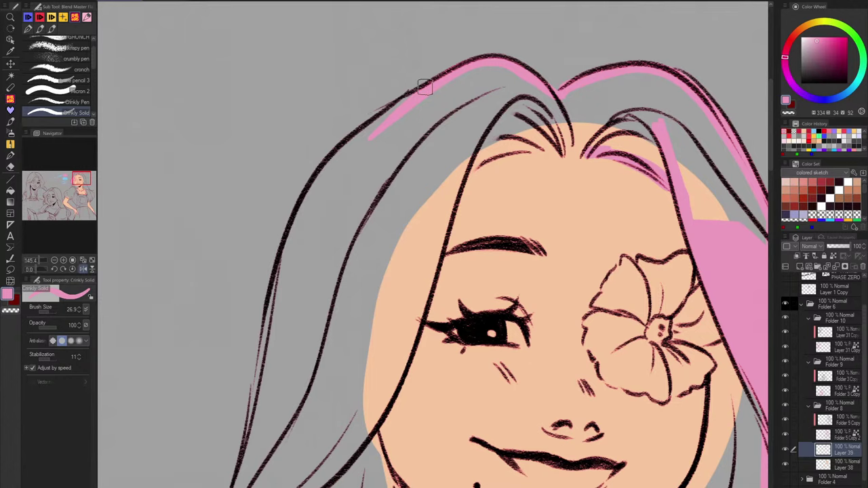
pyautogui.moveTo(393, 111)
pyautogui.mouseDown()
pyautogui.moveTo(310, 184)
pyautogui.moveTo(293, 227)
pyautogui.mouseUp()
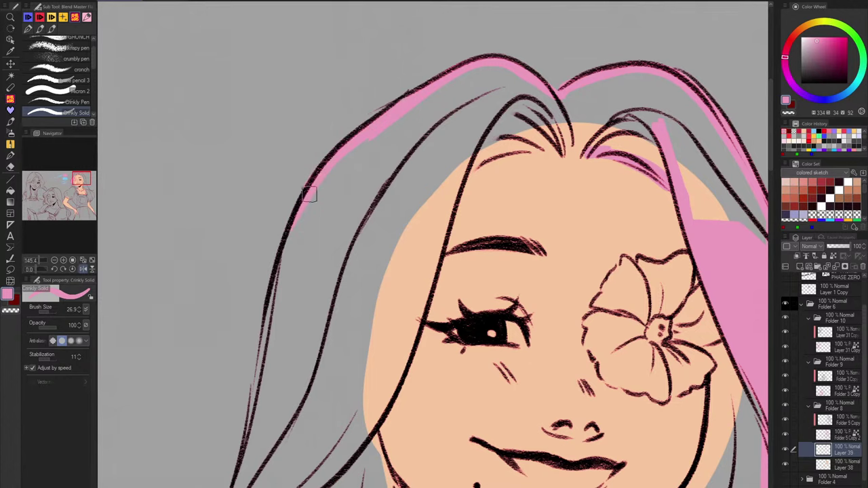
pyautogui.press('c')
pyautogui.moveTo(325, 151); pyautogui.dragTo(313, 170)
pyautogui.moveTo(298, 231)
pyautogui.mouseDown()
pyautogui.moveTo(318, 147)
pyautogui.moveTo(363, 85)
pyautogui.moveTo(320, 349)
pyautogui.mouseUp()
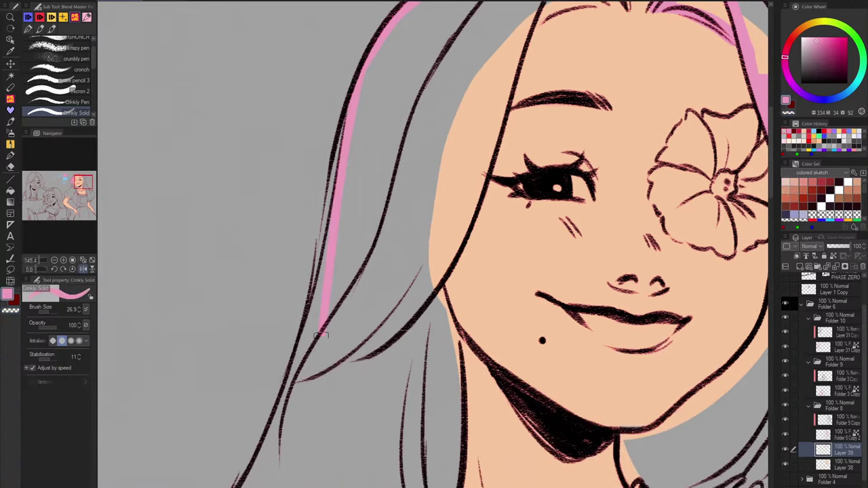
pyautogui.moveTo(345, 121); pyautogui.dragTo(297, 377)
pyautogui.moveTo(330, 270); pyautogui.dragTo(309, 365)
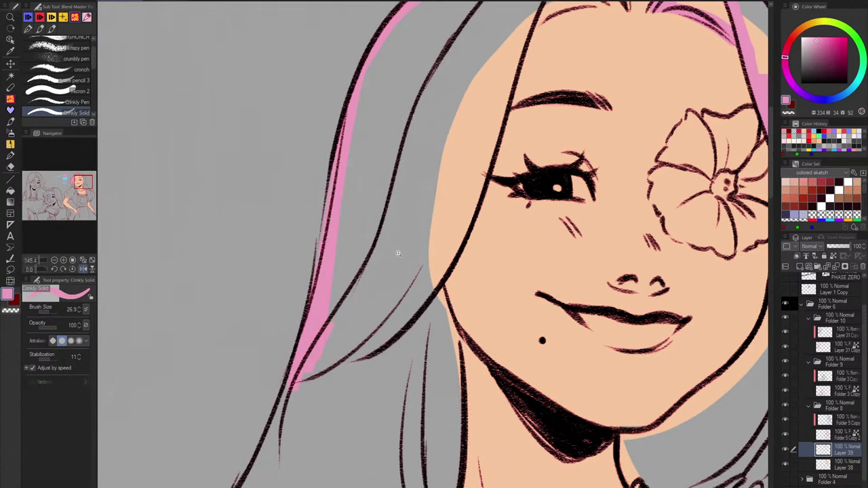
# Complete the pink hair outline along the face, neck and shoulders, including the long lock flowing behind the shoulder.
pyautogui.scroll(-5, 401, 251)
pyautogui.moveTo(453, 242); pyautogui.dragTo(446, 235)
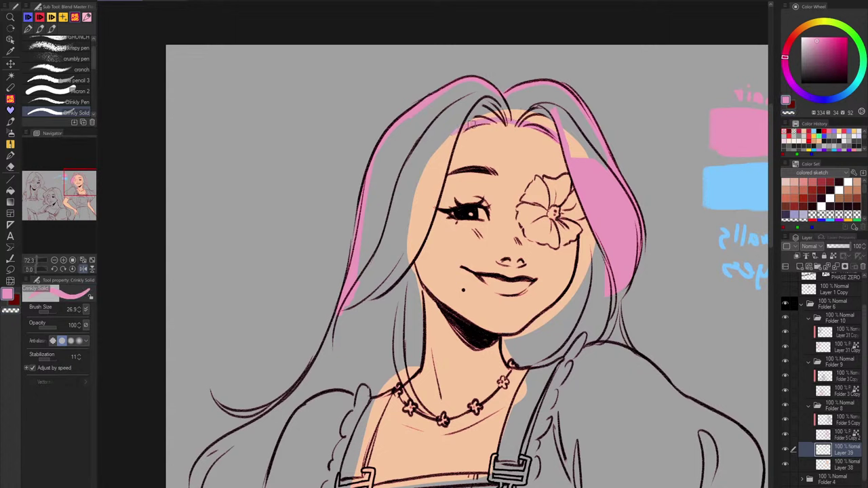
pyautogui.moveTo(452, 132); pyautogui.dragTo(433, 207)
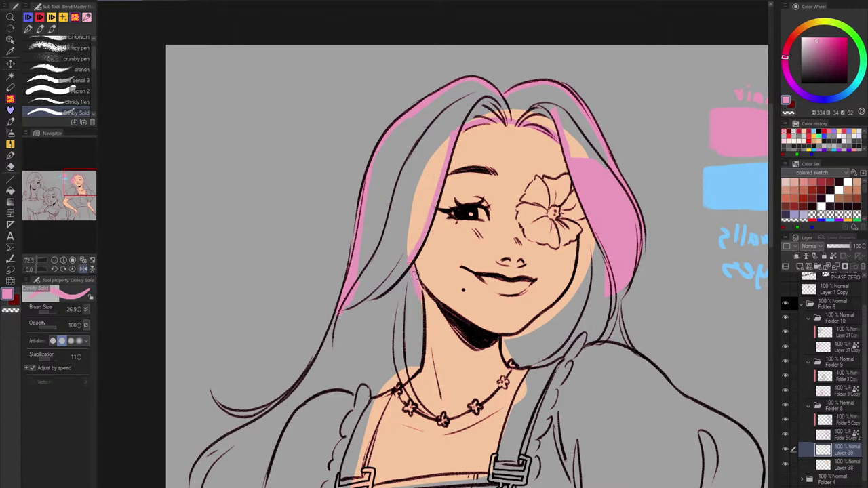
pyautogui.moveTo(435, 269)
pyautogui.mouseDown()
pyautogui.moveTo(509, 158)
pyautogui.moveTo(495, 255)
pyautogui.moveTo(449, 278)
pyautogui.moveTo(425, 272)
pyautogui.moveTo(382, 285)
pyautogui.moveTo(306, 437)
pyautogui.moveTo(290, 427)
pyautogui.moveTo(278, 396)
pyautogui.moveTo(290, 353)
pyautogui.moveTo(269, 371)
pyautogui.moveTo(280, 346)
pyautogui.moveTo(333, 313)
pyautogui.mouseUp()
pyautogui.moveTo(284, 346); pyautogui.dragTo(302, 337)
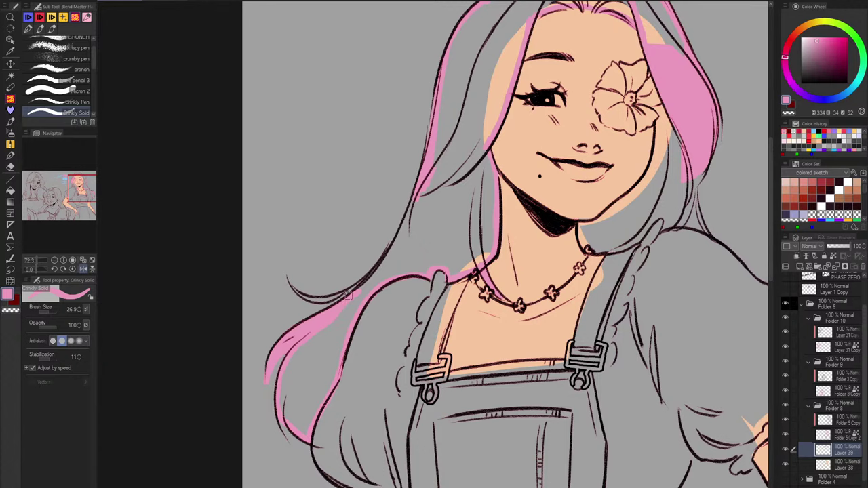
pyautogui.moveTo(353, 290); pyautogui.dragTo(298, 293)
pyautogui.moveTo(359, 287)
pyautogui.mouseDown()
pyautogui.moveTo(398, 239)
pyautogui.moveTo(424, 180)
pyautogui.mouseUp()
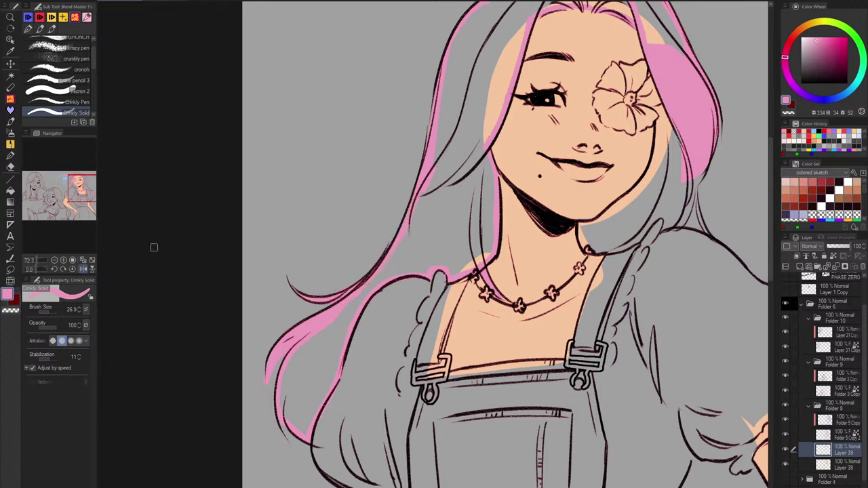
pyautogui.moveTo(627, 231); pyautogui.dragTo(487, 347)
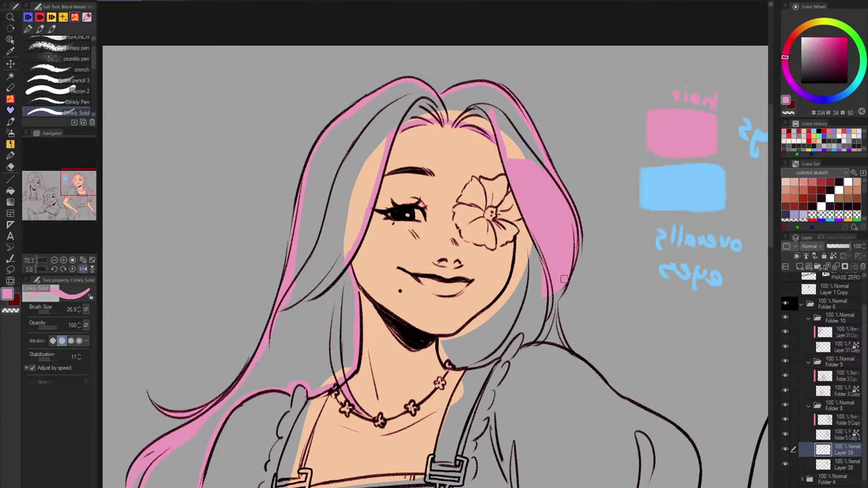
pyautogui.moveTo(563, 280)
pyautogui.mouseDown()
pyautogui.moveTo(552, 307)
pyautogui.moveTo(566, 346)
pyautogui.moveTo(519, 336)
pyautogui.moveTo(490, 360)
pyautogui.moveTo(449, 364)
pyautogui.moveTo(440, 338)
pyautogui.moveTo(492, 307)
pyautogui.moveTo(517, 258)
pyautogui.moveTo(512, 283)
pyautogui.moveTo(519, 224)
pyautogui.mouseUp()
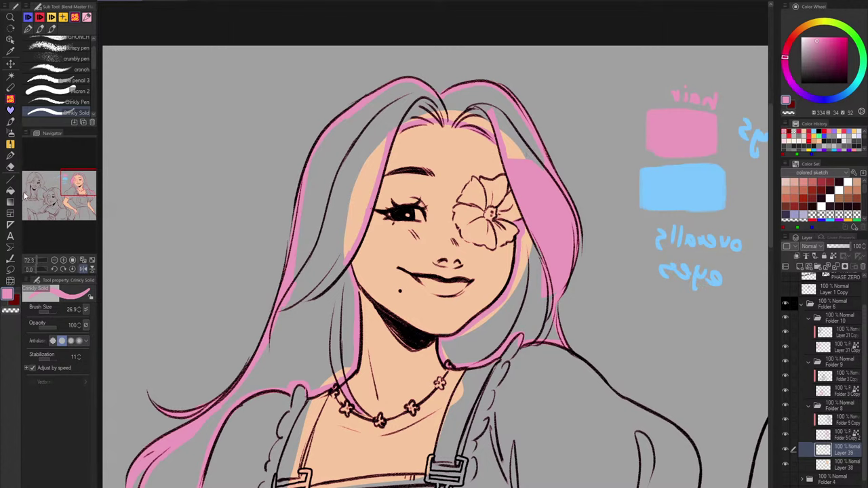
# Fill the outlined hair of the standing figure with flat pink.
pyautogui.press('g')
pyautogui.click(517, 300)
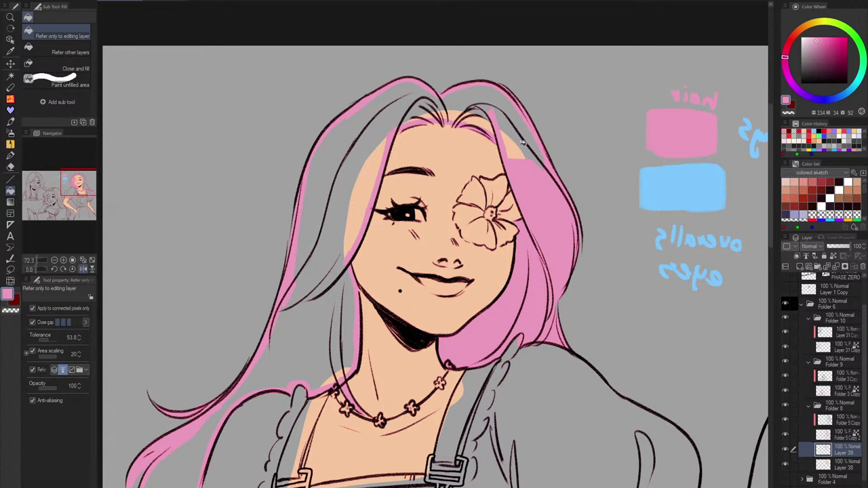
pyautogui.click(522, 143)
pyautogui.scroll(-3, 516, 193)
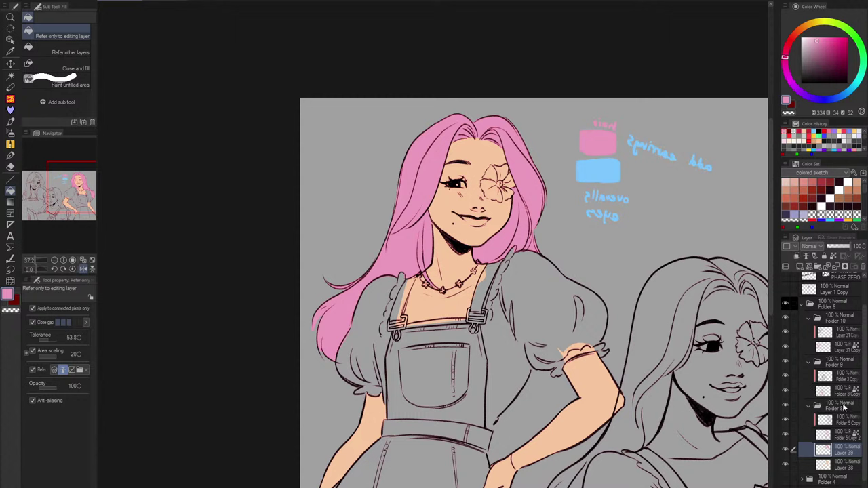
# Set the paper color to white (FFFFFF).
pyautogui.scroll(-2, 843, 403)
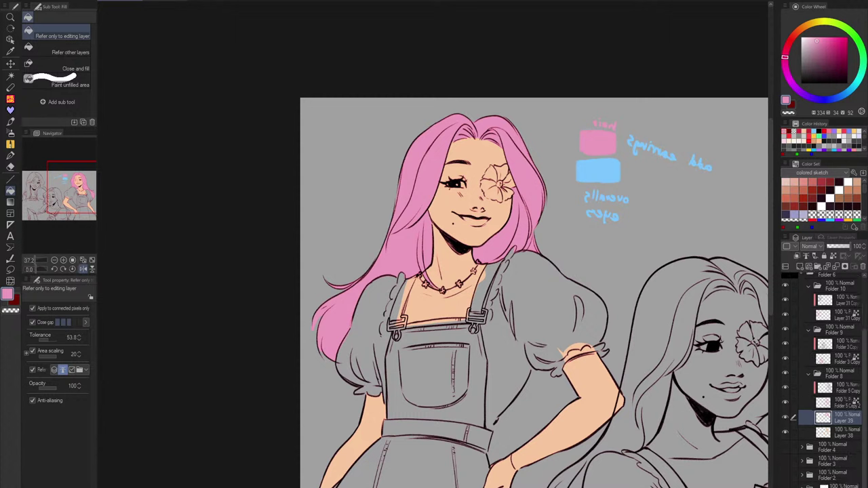
pyautogui.doubleClick(823, 486)
pyautogui.moveTo(524, 102); pyautogui.dragTo(422, 44)
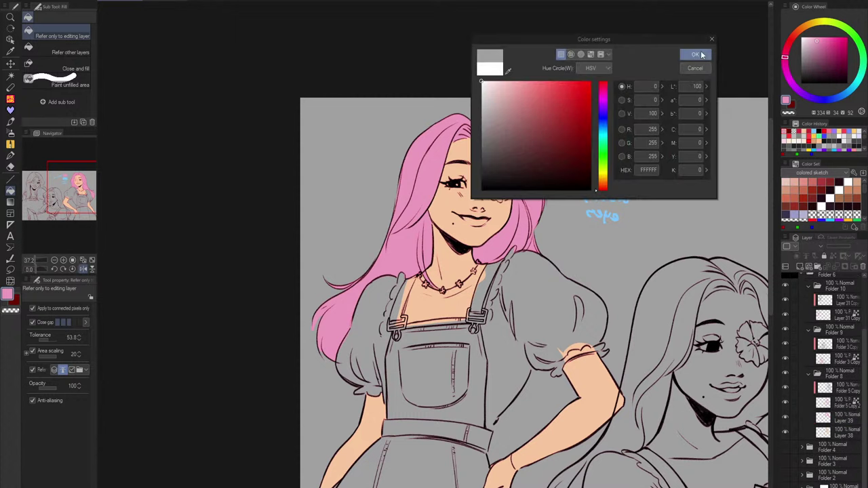
pyautogui.click(701, 55)
pyautogui.scroll(-2, 558, 248)
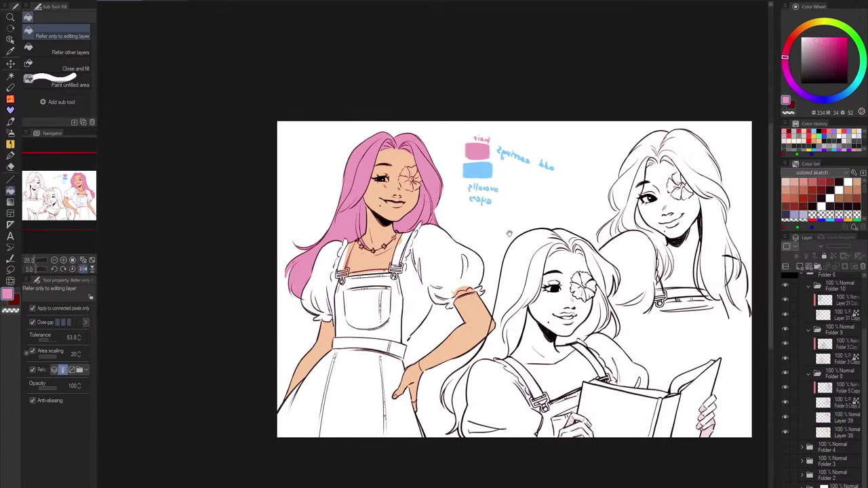
# Add a new layer above the pink hair layer and sample the blue overalls swatch for the Crinkly Solid brush.
pyautogui.scroll(2, 478, 274)
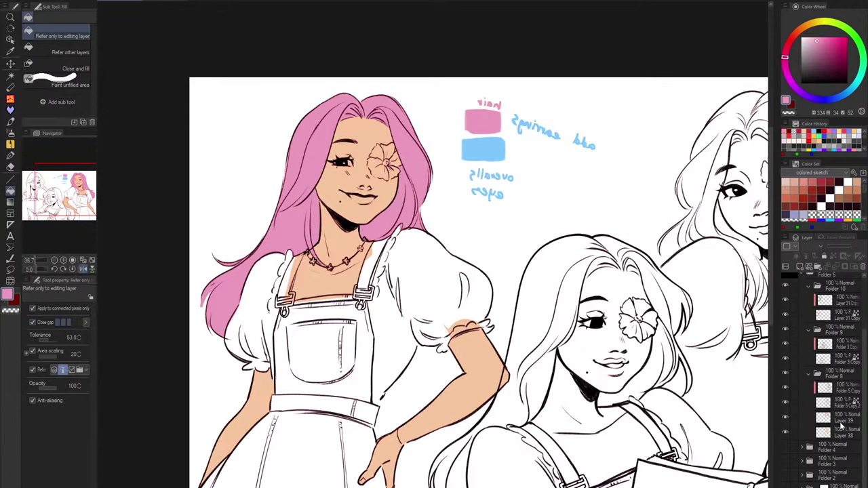
pyautogui.hotkey('ctrl', 'shift', 'n')
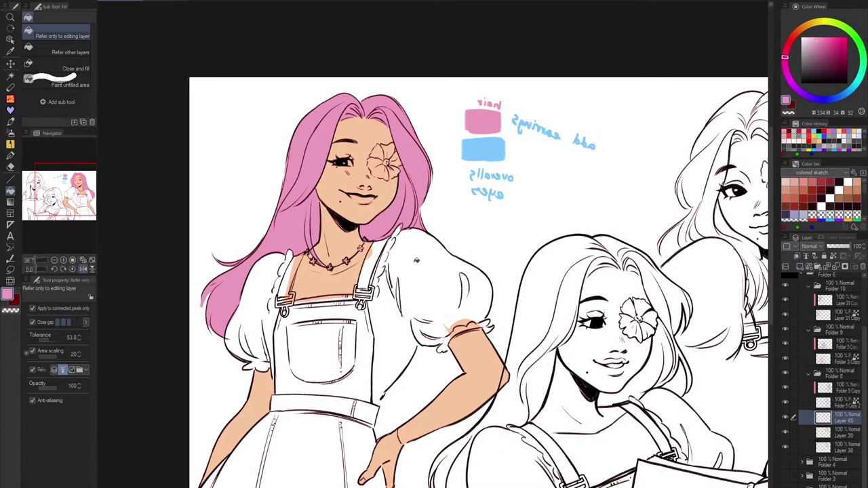
pyautogui.click(12, 99)
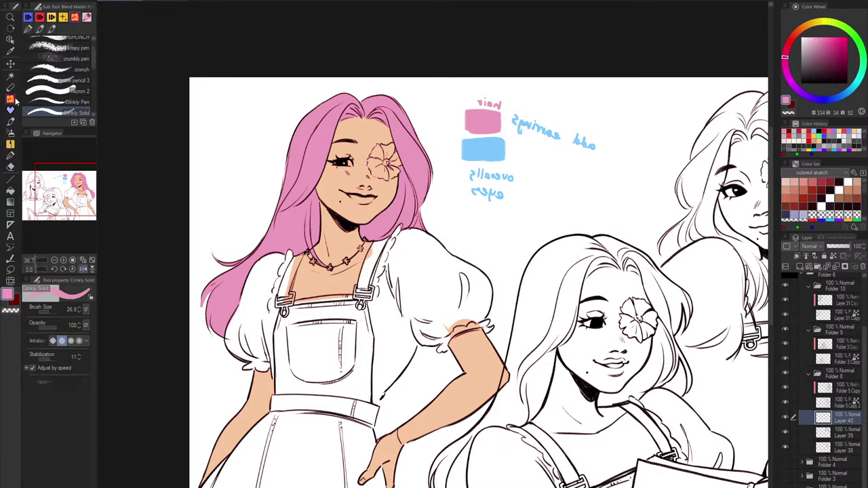
pyautogui.press('h')
pyautogui.keyDown('alt'); pyautogui.click(401, 142); pyautogui.keyUp('alt')
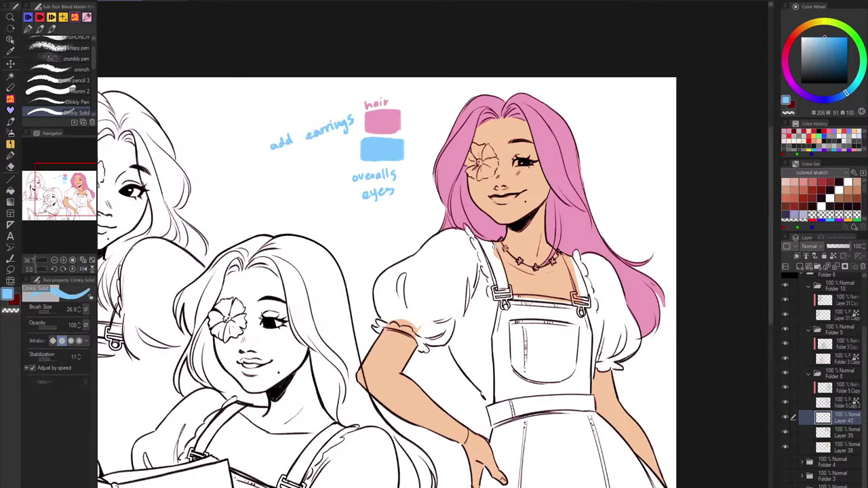
# Start blocking in the shoulder strap nearest the puffed sleeve of the bent arm with the overalls blue.
pyautogui.scroll(5, 495, 246)
pyautogui.moveTo(444, 214); pyautogui.dragTo(499, 307)
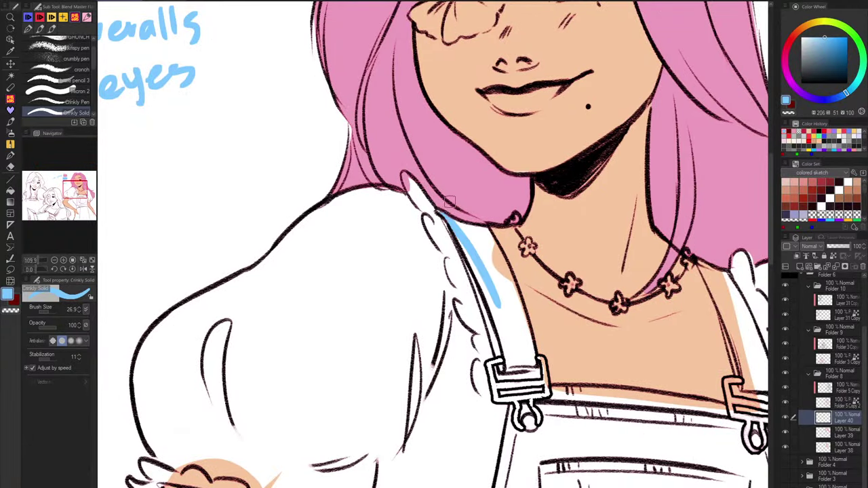
pyautogui.moveTo(450, 226); pyautogui.dragTo(503, 326)
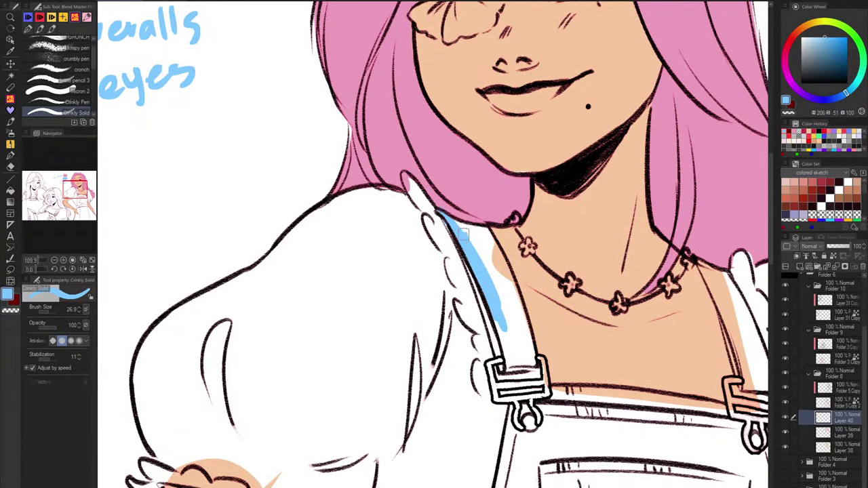
pyautogui.moveTo(458, 225)
pyautogui.mouseDown()
pyautogui.moveTo(504, 319)
pyautogui.moveTo(484, 276)
pyautogui.mouseUp()
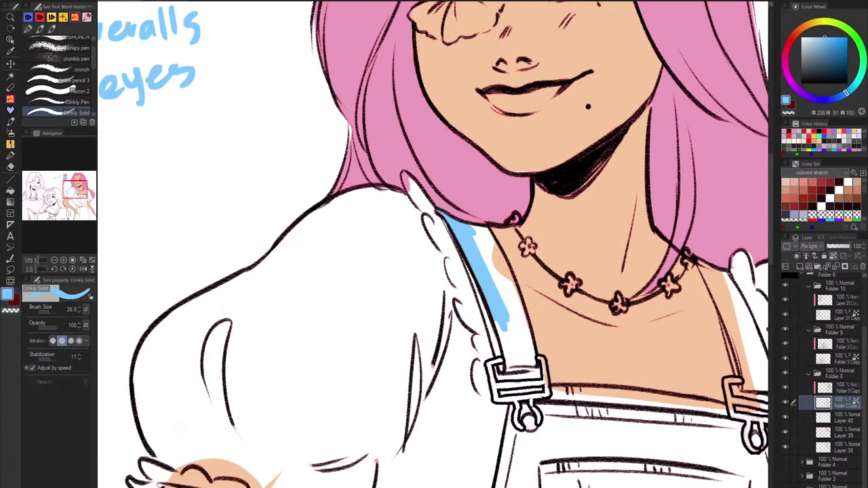
# Adjust the pin light line layer's hue slightly and set its saturation to 46 and luminosity to 0 with Hue/Saturation/Luminosity.
pyautogui.click(31, 1)
pyautogui.moveTo(112, 205)
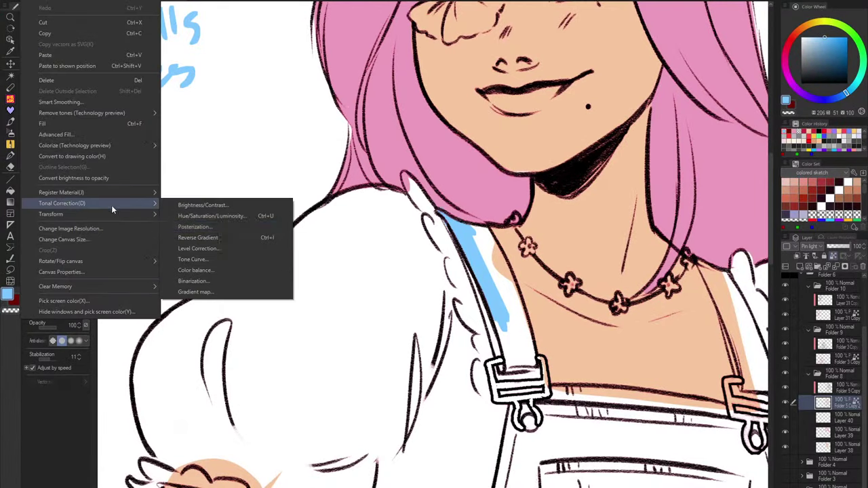
pyautogui.click(237, 215)
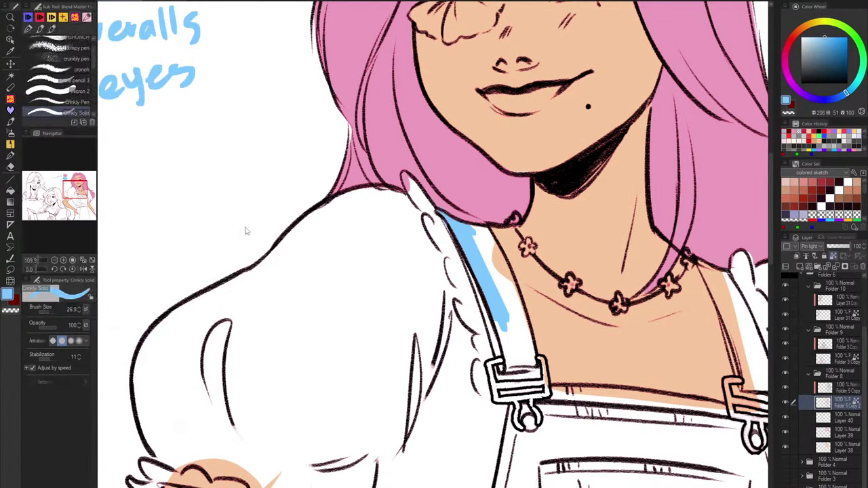
pyautogui.moveTo(474, 129); pyautogui.dragTo(344, 404)
pyautogui.moveTo(495, 252); pyautogui.dragTo(630, 110)
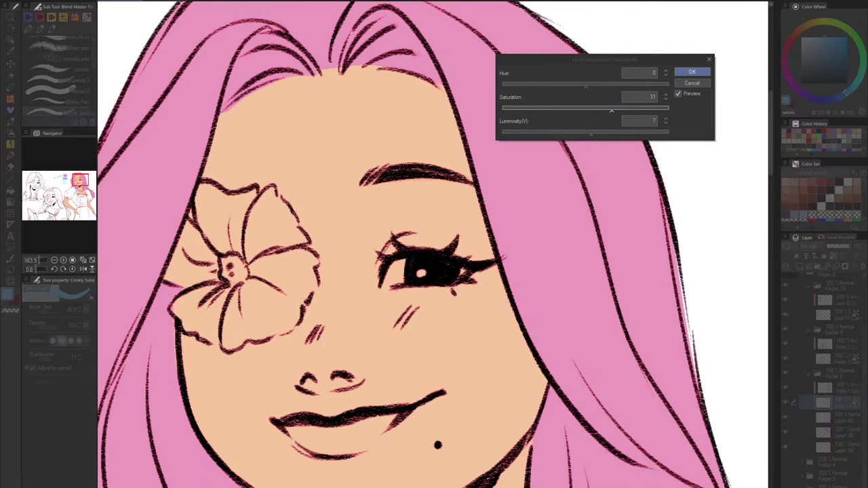
pyautogui.moveTo(586, 84); pyautogui.dragTo(581, 88)
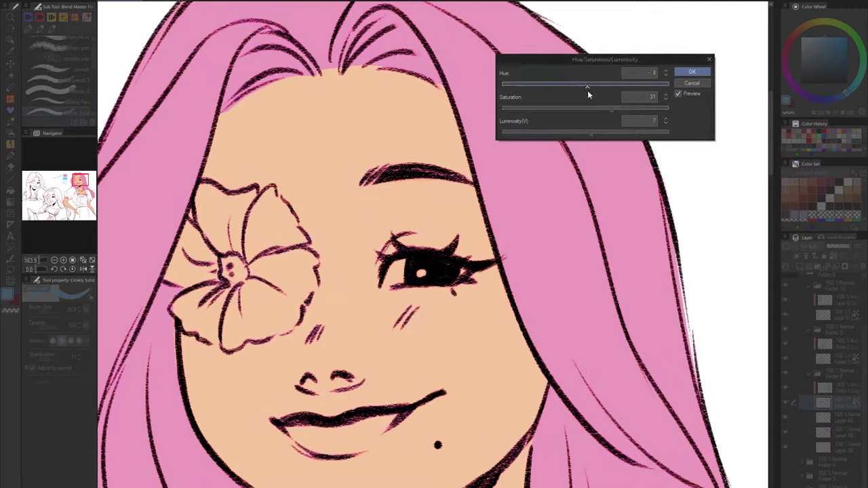
pyautogui.moveTo(611, 108); pyautogui.dragTo(624, 111)
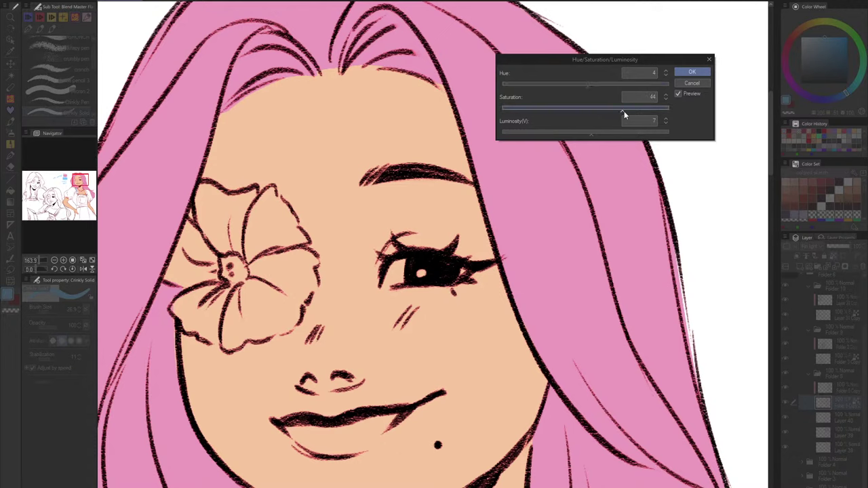
pyautogui.moveTo(591, 134); pyautogui.dragTo(587, 138)
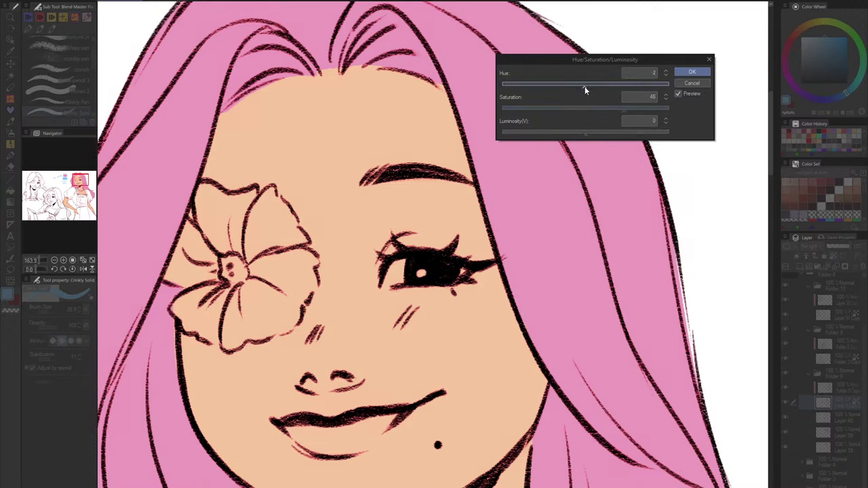
pyautogui.click(688, 72)
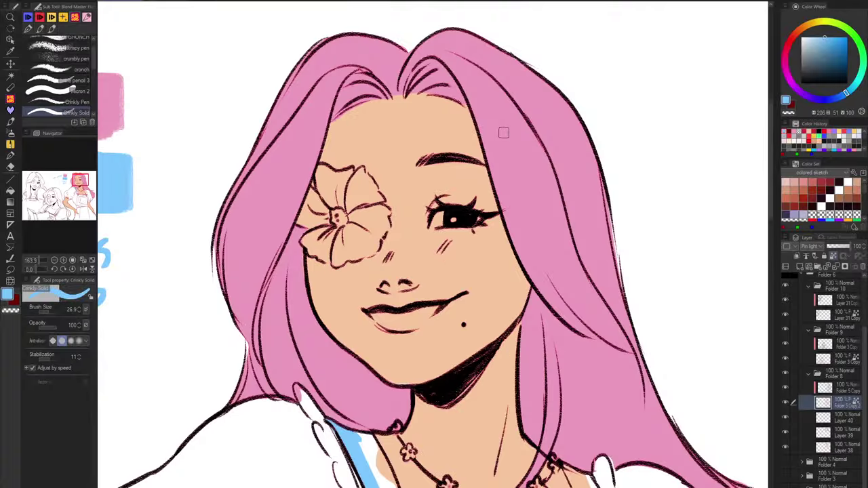
# Recolor the standing figure's transparency-locked skin layer with a paler peach, hue 26, saturation 27, value 96.
pyautogui.scroll(-3, 504, 133)
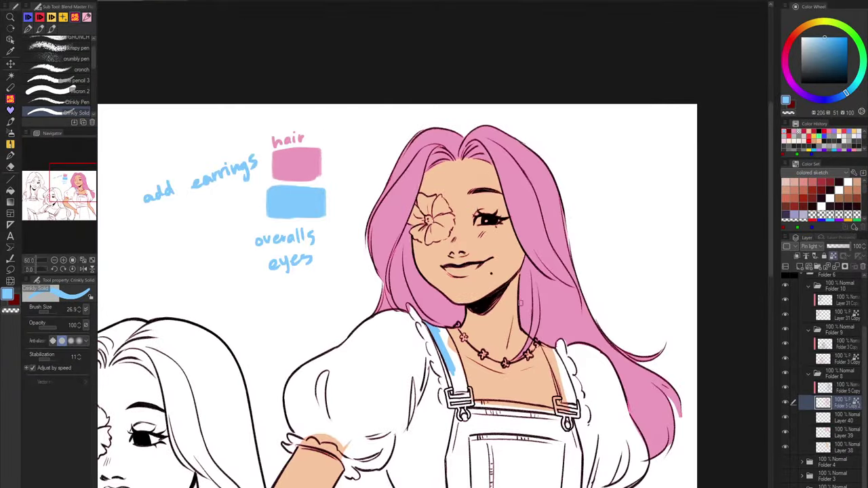
pyautogui.moveTo(506, 325); pyautogui.dragTo(540, 140)
pyautogui.click(841, 417)
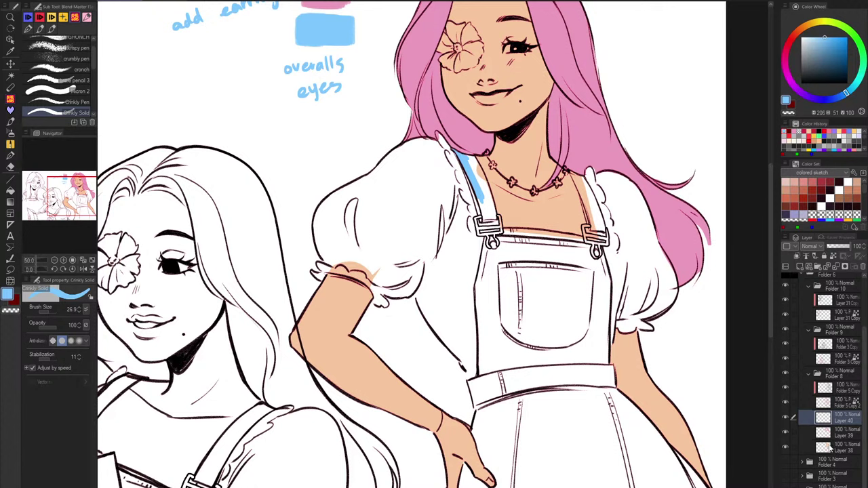
pyautogui.click(830, 446)
pyautogui.keyDown('alt'); pyautogui.click(631, 363); pyautogui.keyUp('alt')
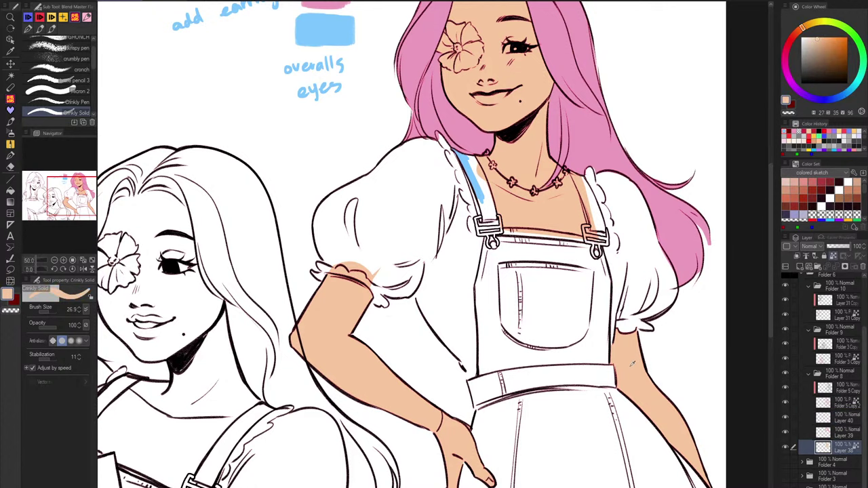
pyautogui.click(816, 34)
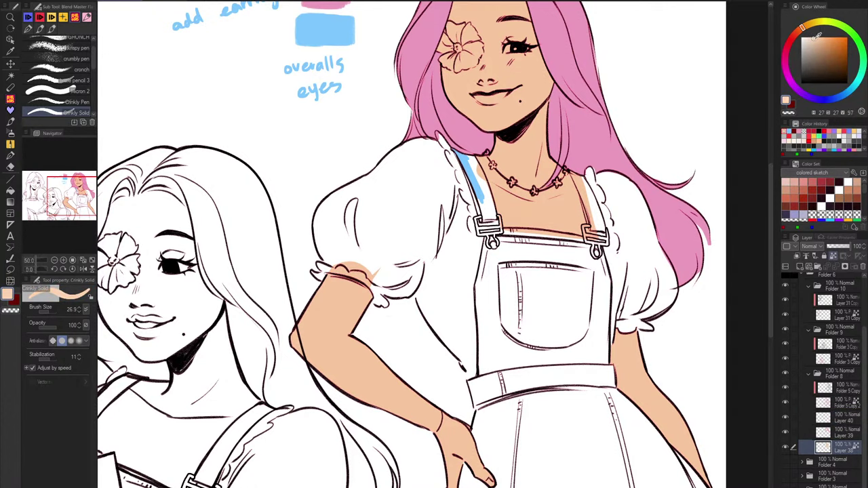
pyautogui.hotkey('alt', 'Delete')
pyautogui.moveTo(674, 219)
pyautogui.mouseDown()
pyautogui.moveTo(669, 232)
pyautogui.moveTo(677, 208)
pyautogui.mouseUp()
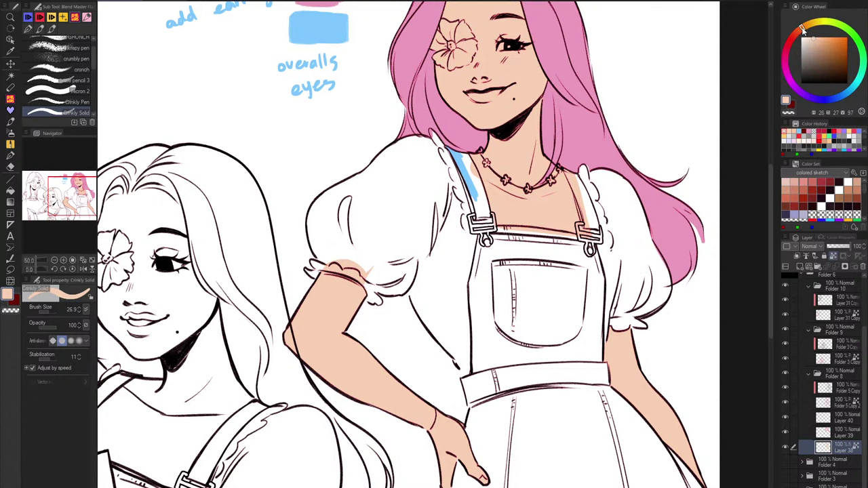
pyautogui.click(815, 34)
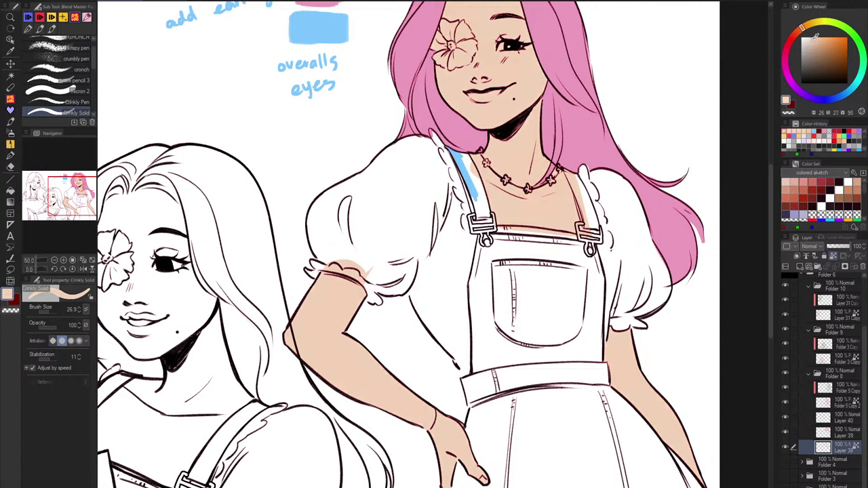
pyautogui.click(814, 36)
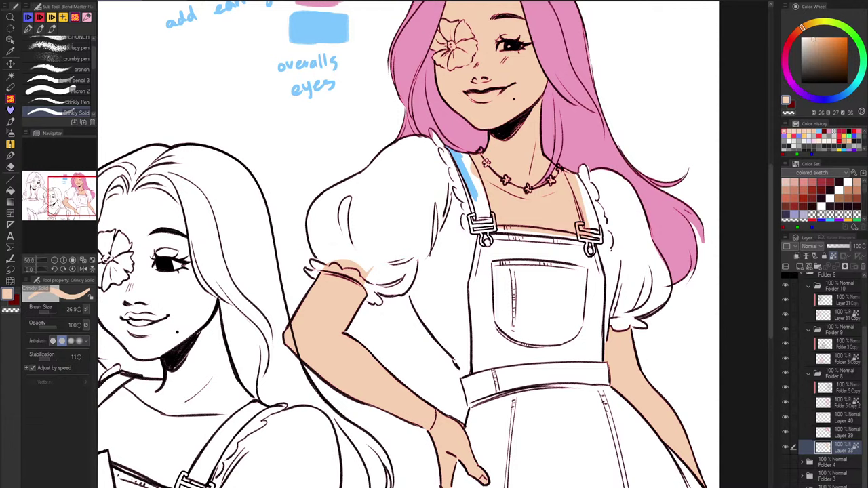
# Return to the overalls layer and cover the started shoulder strap with the sampled blue down to its buckle.
pyautogui.click(835, 418)
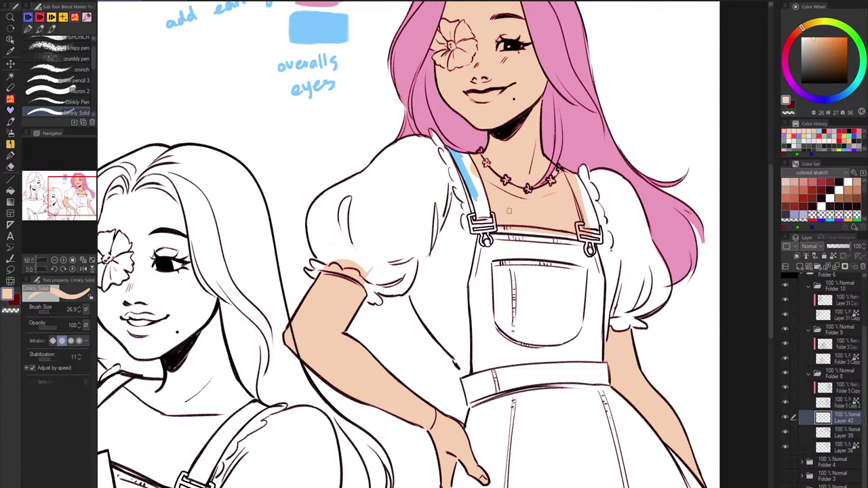
pyautogui.scroll(5, 486, 205)
pyautogui.scroll(3, 486, 206)
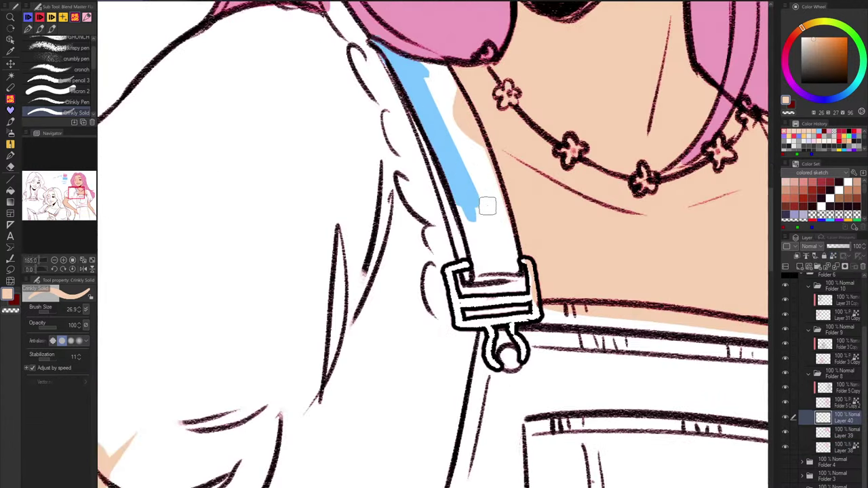
pyautogui.keyDown('alt'); pyautogui.click(453, 186); pyautogui.keyUp('alt')
pyautogui.moveTo(463, 202)
pyautogui.mouseDown()
pyautogui.moveTo(474, 274)
pyautogui.moveTo(518, 272)
pyautogui.moveTo(473, 268)
pyautogui.moveTo(483, 233)
pyautogui.moveTo(502, 222)
pyautogui.moveTo(515, 266)
pyautogui.moveTo(503, 203)
pyautogui.moveTo(450, 129)
pyautogui.moveTo(432, 84)
pyautogui.mouseUp()
pyautogui.press('h')
pyautogui.moveTo(390, 150)
pyautogui.mouseDown()
pyautogui.moveTo(374, 286)
pyautogui.moveTo(349, 336)
pyautogui.moveTo(392, 220)
pyautogui.moveTo(434, 198)
pyautogui.moveTo(400, 235)
pyautogui.mouseUp()
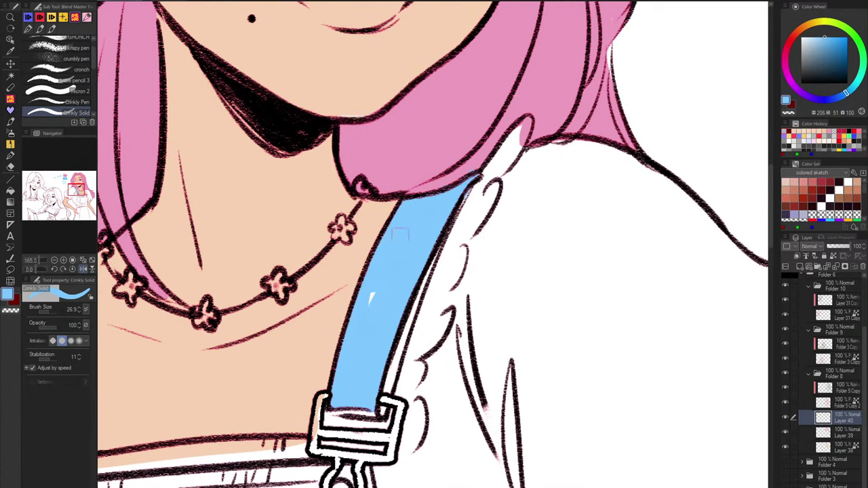
# Close the remaining gap in the blue strap and clean up its upper tip where it meets the hair.
pyautogui.moveTo(392, 375); pyautogui.dragTo(431, 384)
pyautogui.press('c')
pyautogui.moveTo(509, 180); pyautogui.dragTo(522, 179)
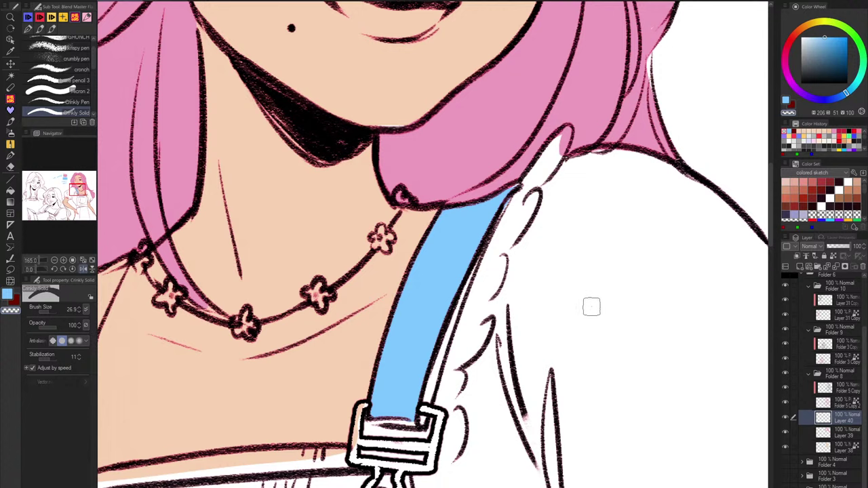
pyautogui.hotkey('ctrl', '0')
pyautogui.moveTo(519, 187); pyautogui.dragTo(503, 195)
pyautogui.press('c')
pyautogui.moveTo(499, 203); pyautogui.dragTo(522, 180)
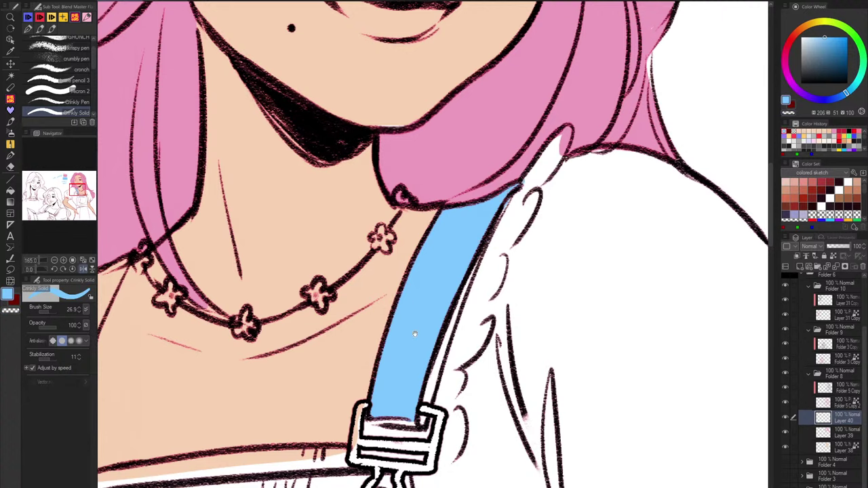
# Paint the second shoulder strap blue down to its buckle and color the thin edge strip of the first strap.
pyautogui.moveTo(175, 406); pyautogui.dragTo(496, 304)
pyautogui.moveTo(448, 157)
pyautogui.mouseDown()
pyautogui.moveTo(423, 208)
pyautogui.moveTo(411, 198)
pyautogui.mouseUp()
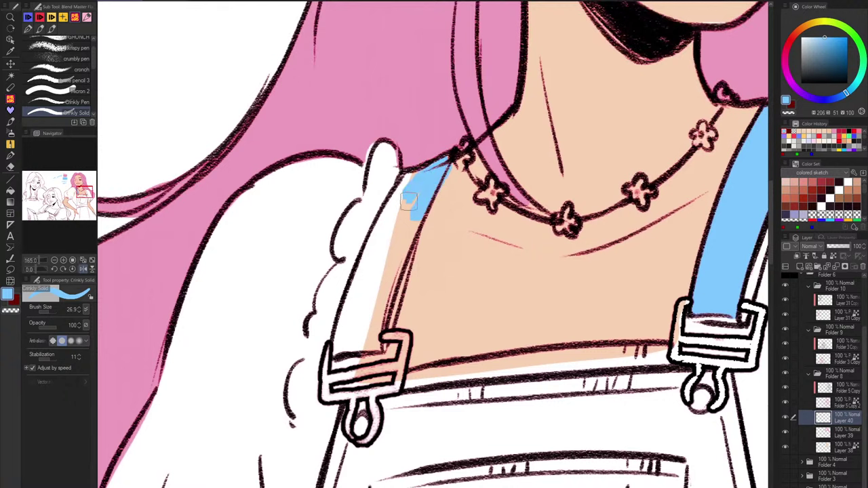
pyautogui.press('c')
pyautogui.moveTo(452, 174); pyautogui.dragTo(432, 213)
pyautogui.press('c')
pyautogui.moveTo(428, 171)
pyautogui.mouseDown()
pyautogui.moveTo(402, 174)
pyautogui.moveTo(362, 272)
pyautogui.moveTo(397, 205)
pyautogui.moveTo(421, 194)
pyautogui.moveTo(373, 313)
pyautogui.moveTo(380, 336)
pyautogui.moveTo(419, 231)
pyautogui.mouseUp()
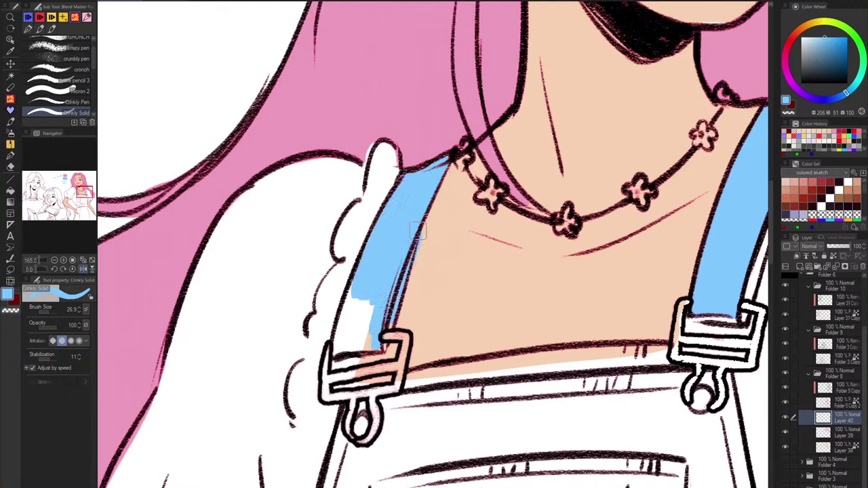
pyautogui.moveTo(378, 320)
pyautogui.mouseDown()
pyautogui.moveTo(371, 350)
pyautogui.moveTo(337, 347)
pyautogui.moveTo(346, 302)
pyautogui.moveTo(356, 337)
pyautogui.mouseUp()
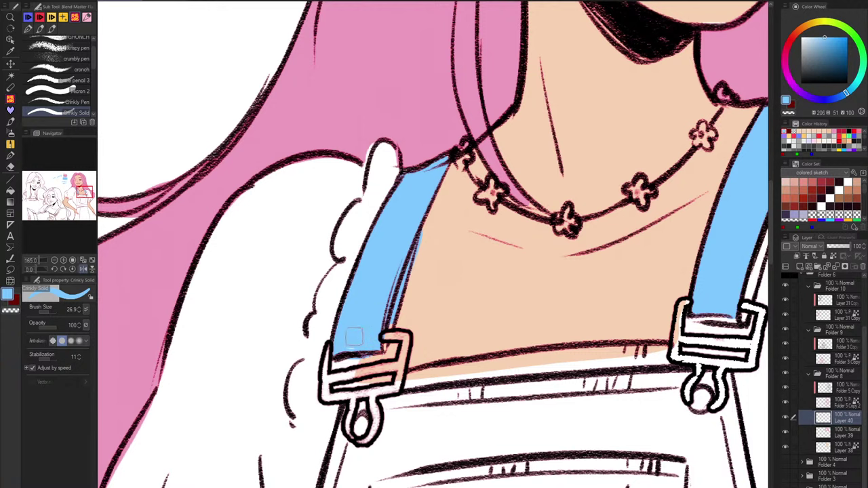
pyautogui.moveTo(582, 300); pyautogui.dragTo(329, 361)
pyautogui.moveTo(466, 378)
pyautogui.mouseDown()
pyautogui.moveTo(475, 383)
pyautogui.moveTo(489, 371)
pyautogui.moveTo(507, 335)
pyautogui.moveTo(545, 203)
pyautogui.moveTo(529, 227)
pyautogui.mouseUp()
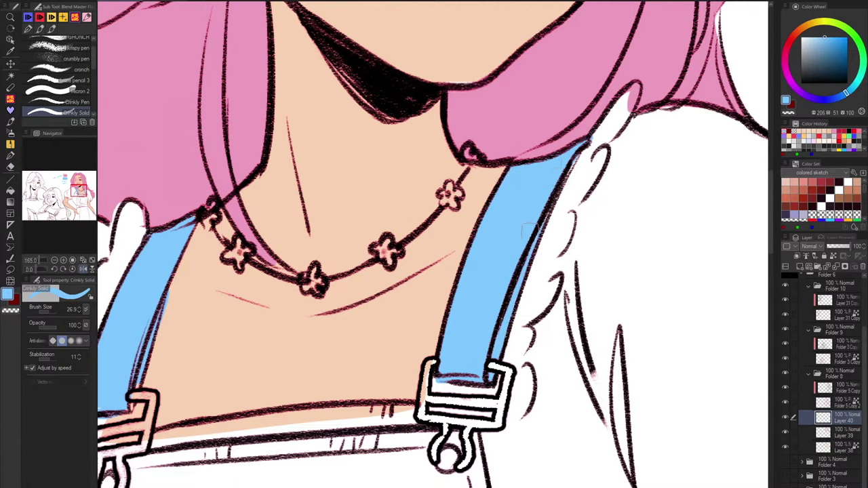
# Begin the blue outline of the overalls bib along its upper side edge, around the clasp and along the top seam.
pyautogui.scroll(-3, 507, 319)
pyautogui.moveTo(529, 400); pyautogui.dragTo(621, 188)
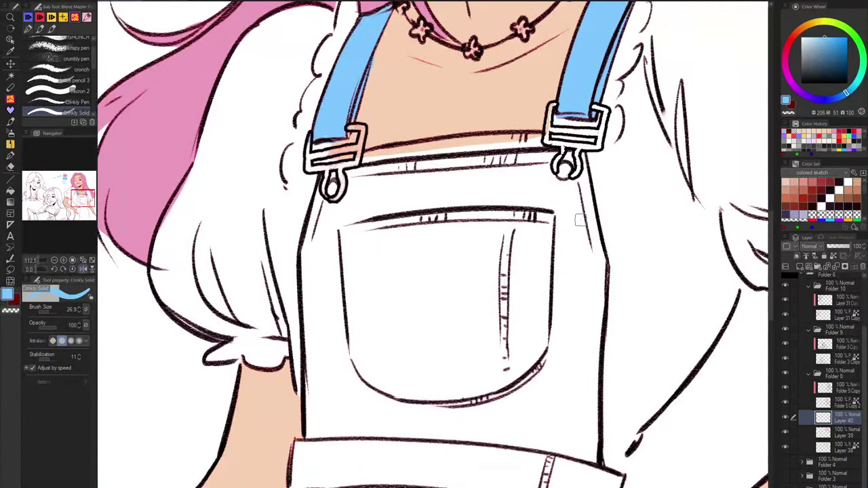
pyautogui.press('h')
pyautogui.moveTo(283, 148); pyautogui.dragTo(259, 272)
pyautogui.hotkey('ctrl', 'z')
pyautogui.moveTo(283, 155); pyautogui.dragTo(267, 260)
pyautogui.moveTo(282, 174)
pyautogui.mouseDown()
pyautogui.moveTo(291, 179)
pyautogui.moveTo(295, 155)
pyautogui.moveTo(310, 179)
pyautogui.moveTo(321, 179)
pyautogui.moveTo(318, 156)
pyautogui.moveTo(324, 169)
pyautogui.moveTo(406, 168)
pyautogui.mouseUp()
# Complete the bib's blue outline along its top, sides and waist seam at brush size 38.3, and fill its interior.
pyautogui.press(']')
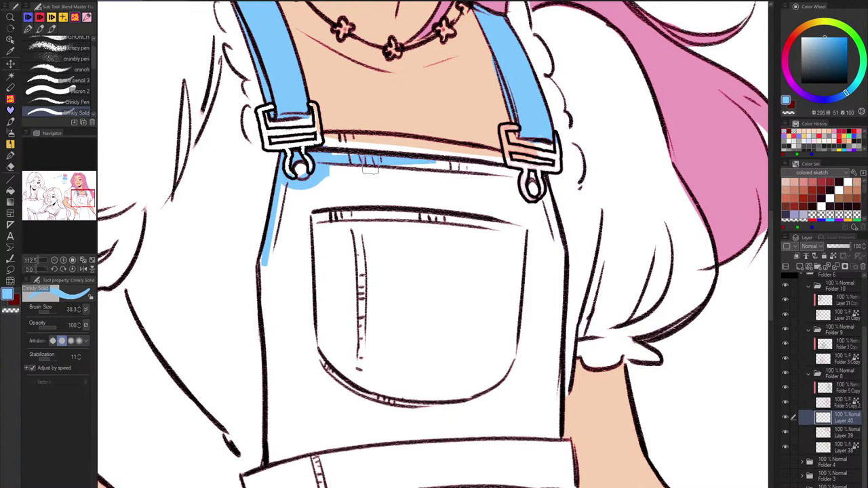
pyautogui.moveTo(339, 158); pyautogui.dragTo(519, 189)
pyautogui.moveTo(440, 169)
pyautogui.mouseDown()
pyautogui.moveTo(514, 180)
pyautogui.moveTo(537, 212)
pyautogui.mouseUp()
pyautogui.moveTo(535, 174)
pyautogui.mouseDown()
pyautogui.moveTo(539, 220)
pyautogui.moveTo(550, 234)
pyautogui.moveTo(548, 218)
pyautogui.moveTo(561, 246)
pyautogui.moveTo(553, 181)
pyautogui.moveTo(570, 269)
pyautogui.moveTo(559, 256)
pyautogui.moveTo(556, 437)
pyautogui.mouseUp()
pyautogui.moveTo(555, 336)
pyautogui.mouseDown()
pyautogui.moveTo(554, 434)
pyautogui.moveTo(556, 417)
pyautogui.moveTo(271, 464)
pyautogui.moveTo(275, 248)
pyautogui.moveTo(264, 261)
pyautogui.moveTo(276, 445)
pyautogui.mouseUp()
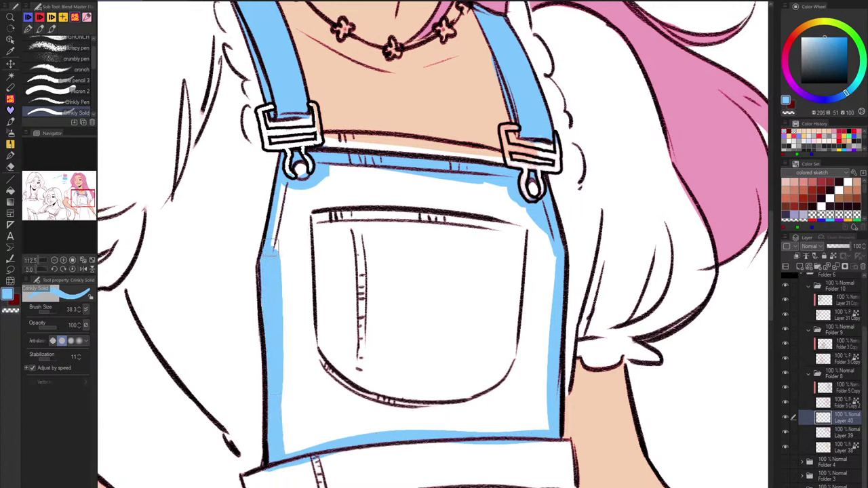
pyautogui.moveTo(269, 245); pyautogui.dragTo(273, 257)
pyautogui.click(10, 191)
pyautogui.click(326, 352)
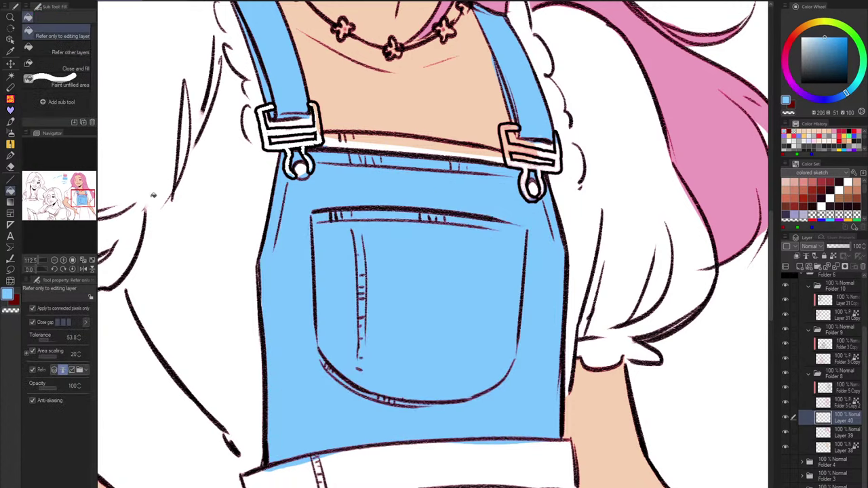
# Outline the waistband in blue, continuing around the hand on the hip and down that side of the skirt.
pyautogui.click(10, 99)
pyautogui.moveTo(402, 420); pyautogui.dragTo(416, 271)
pyautogui.moveTo(296, 317)
pyautogui.mouseDown()
pyautogui.moveTo(260, 329)
pyautogui.moveTo(275, 390)
pyautogui.moveTo(409, 362)
pyautogui.moveTo(566, 353)
pyautogui.moveTo(589, 314)
pyautogui.moveTo(570, 293)
pyautogui.moveTo(585, 341)
pyautogui.mouseUp()
pyautogui.scroll(-3, 585, 289)
pyautogui.moveTo(434, 444)
pyautogui.mouseDown()
pyautogui.moveTo(436, 342)
pyautogui.moveTo(465, 286)
pyautogui.moveTo(436, 267)
pyautogui.mouseUp()
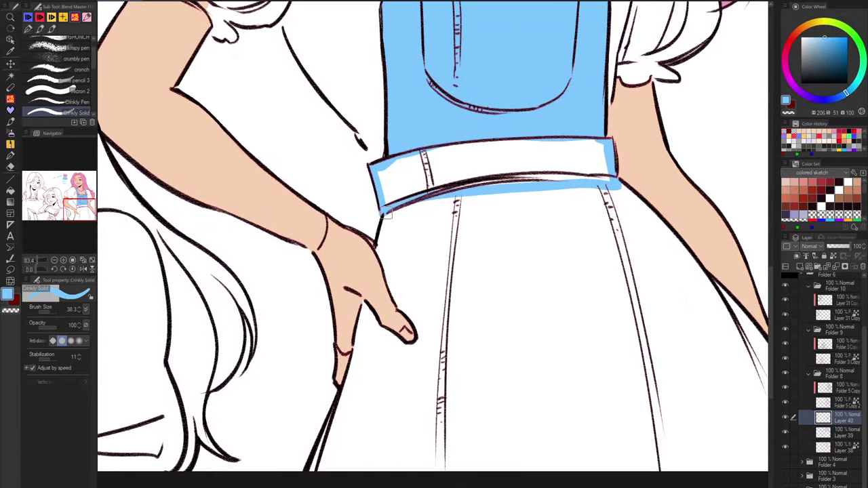
pyautogui.moveTo(387, 216)
pyautogui.mouseDown()
pyautogui.moveTo(379, 251)
pyautogui.moveTo(418, 343)
pyautogui.moveTo(398, 342)
pyautogui.moveTo(406, 346)
pyautogui.moveTo(377, 326)
pyautogui.moveTo(365, 301)
pyautogui.moveTo(314, 469)
pyautogui.mouseUp()
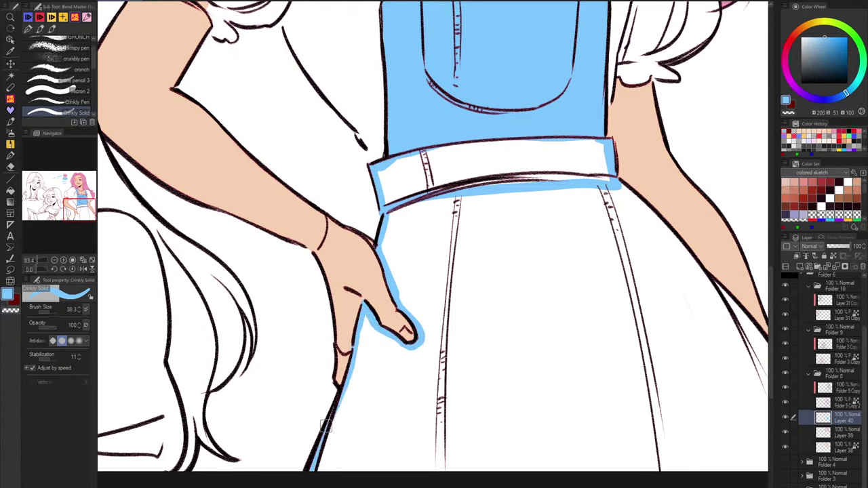
# Outline the skirt's opposite edge in blue from the waistband along the hanging arm to the canvas edge.
pyautogui.moveTo(667, 246); pyautogui.dragTo(581, 254)
pyautogui.press('h')
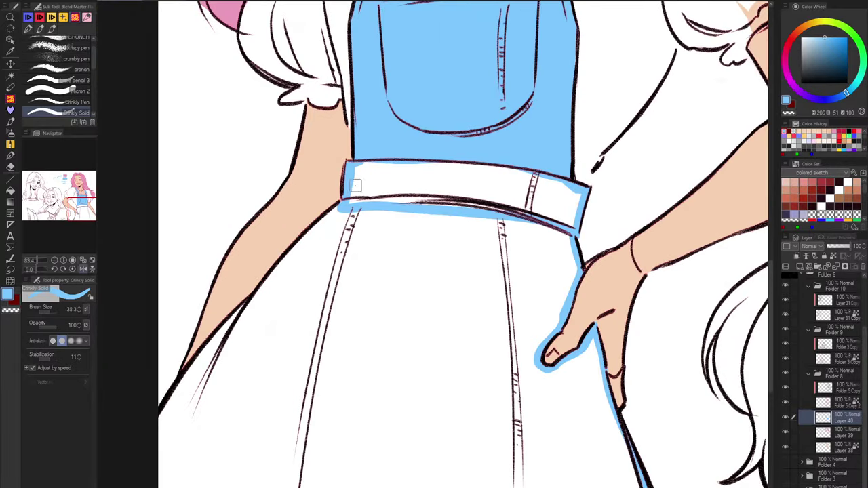
pyautogui.moveTo(338, 207)
pyautogui.mouseDown()
pyautogui.moveTo(258, 298)
pyautogui.moveTo(204, 342)
pyautogui.moveTo(145, 433)
pyautogui.mouseUp()
pyautogui.hotkey('ctrl', 'z')
pyautogui.moveTo(254, 305)
pyautogui.mouseDown()
pyautogui.moveTo(225, 324)
pyautogui.moveTo(152, 439)
pyautogui.mouseUp()
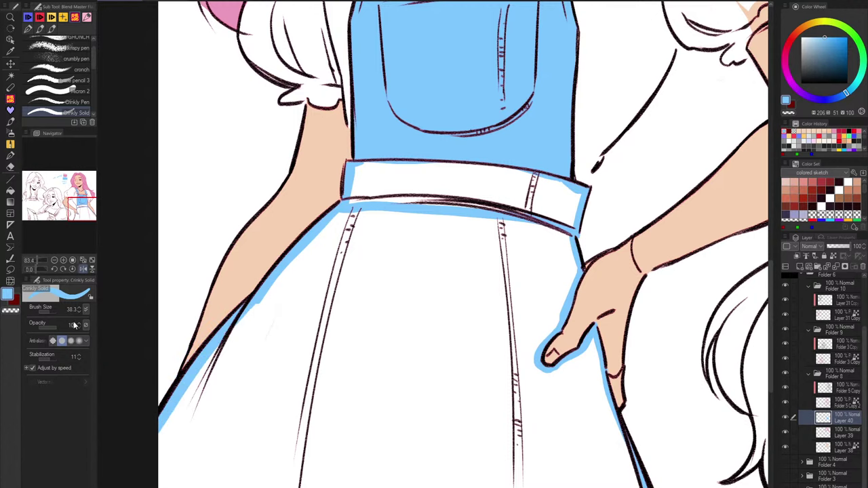
# Fill the outlined skirt and waistband with flat blue.
pyautogui.click(10, 192)
pyautogui.click(451, 229)
pyautogui.click(459, 180)
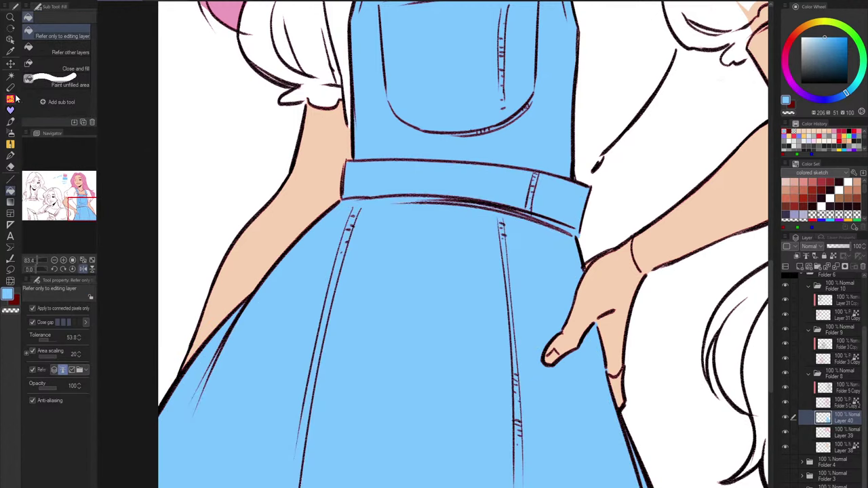
# Add a new layer directly above the standing figure's hair layer (Layer 39) and below the overalls layer.
pyautogui.click(14, 88)
pyautogui.click(13, 99)
pyautogui.press('h')
pyautogui.moveTo(446, 166); pyautogui.dragTo(515, 385)
pyautogui.click(844, 432)
pyautogui.moveTo(630, 345); pyautogui.dragTo(656, 437)
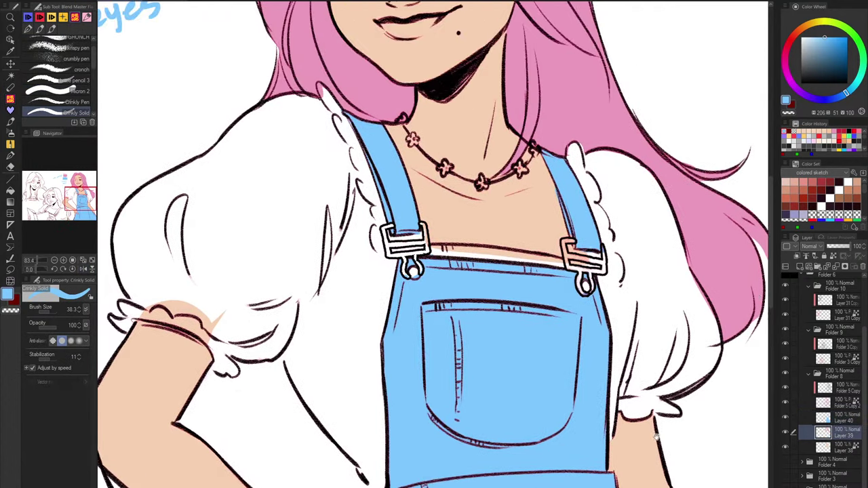
pyautogui.click(800, 266)
pyautogui.scroll(-5, 647, 307)
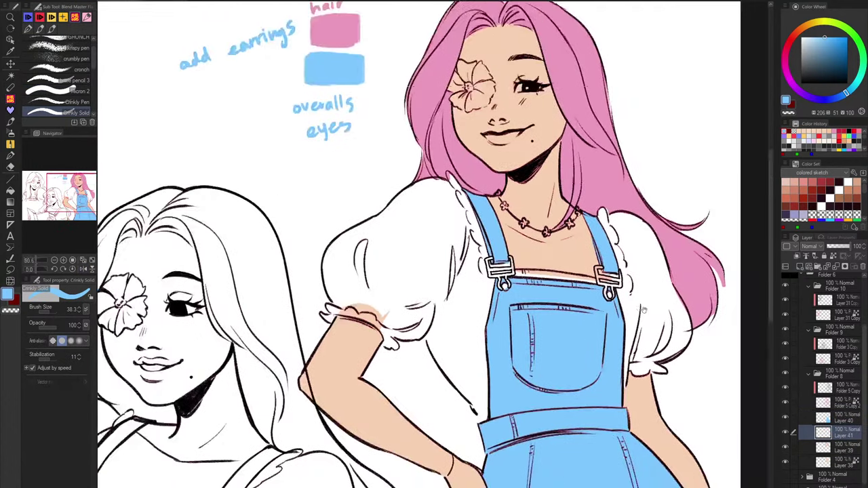
# Paint pale cream onto the standing figure's blouse beside the overalls strap and bib, at brush size 52.2.
pyautogui.moveTo(644, 310); pyautogui.dragTo(559, 301)
pyautogui.click(811, 31)
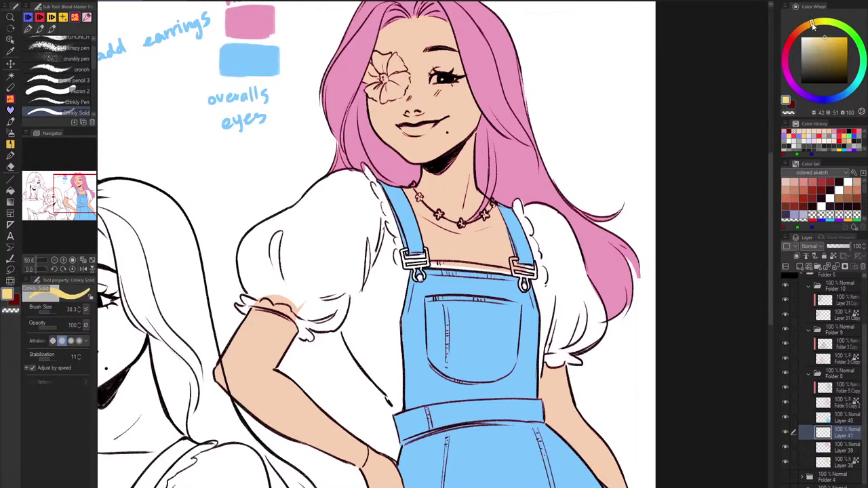
pyautogui.click(808, 38)
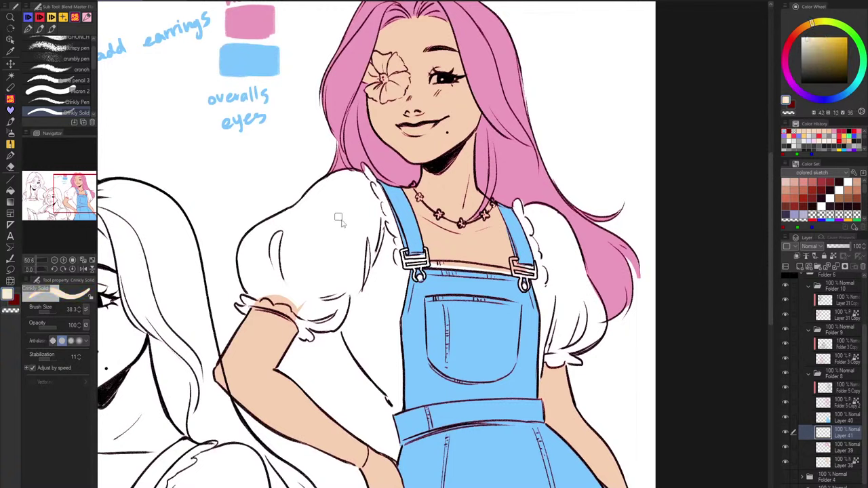
pyautogui.moveTo(338, 217); pyautogui.dragTo(356, 211)
pyautogui.moveTo(354, 218)
pyautogui.mouseDown()
pyautogui.moveTo(397, 226)
pyautogui.moveTo(405, 285)
pyautogui.moveTo(441, 381)
pyautogui.moveTo(404, 283)
pyautogui.moveTo(362, 222)
pyautogui.moveTo(372, 182)
pyautogui.mouseUp()
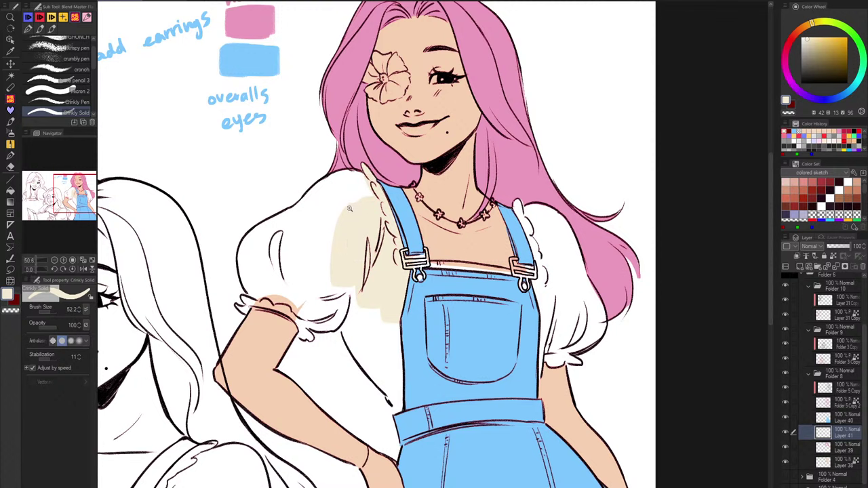
pyautogui.moveTo(349, 209); pyautogui.dragTo(400, 218)
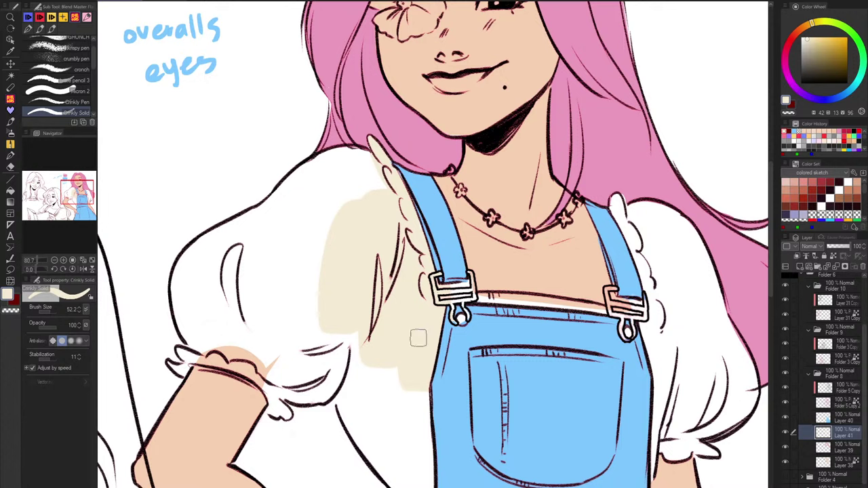
pyautogui.moveTo(418, 338)
pyautogui.mouseDown()
pyautogui.moveTo(397, 351)
pyautogui.moveTo(414, 431)
pyautogui.moveTo(418, 405)
pyautogui.moveTo(422, 412)
pyautogui.moveTo(421, 440)
pyautogui.mouseUp()
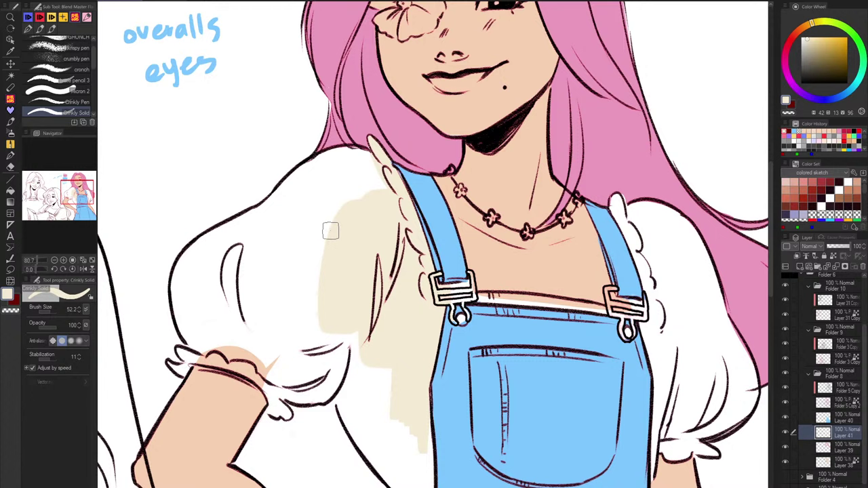
pyautogui.moveTo(387, 348)
pyautogui.mouseDown()
pyautogui.moveTo(377, 273)
pyautogui.moveTo(374, 302)
pyautogui.moveTo(414, 362)
pyautogui.moveTo(421, 450)
pyautogui.moveTo(359, 377)
pyautogui.moveTo(321, 316)
pyautogui.moveTo(267, 329)
pyautogui.moveTo(274, 338)
pyautogui.moveTo(214, 285)
pyautogui.moveTo(170, 274)
pyautogui.moveTo(175, 292)
pyautogui.moveTo(162, 293)
pyautogui.moveTo(173, 296)
pyautogui.mouseUp()
# Outline the puff sleeve above the bent arm in cream at brush size 47.1 and fill the sleeve and blouse side.
pyautogui.press('[')
pyautogui.press('[')
pyautogui.press('[')
pyautogui.press('[')
pyautogui.moveTo(183, 261)
pyautogui.mouseDown()
pyautogui.moveTo(177, 282)
pyautogui.moveTo(186, 278)
pyautogui.moveTo(165, 202)
pyautogui.moveTo(164, 227)
pyautogui.moveTo(229, 147)
pyautogui.mouseUp()
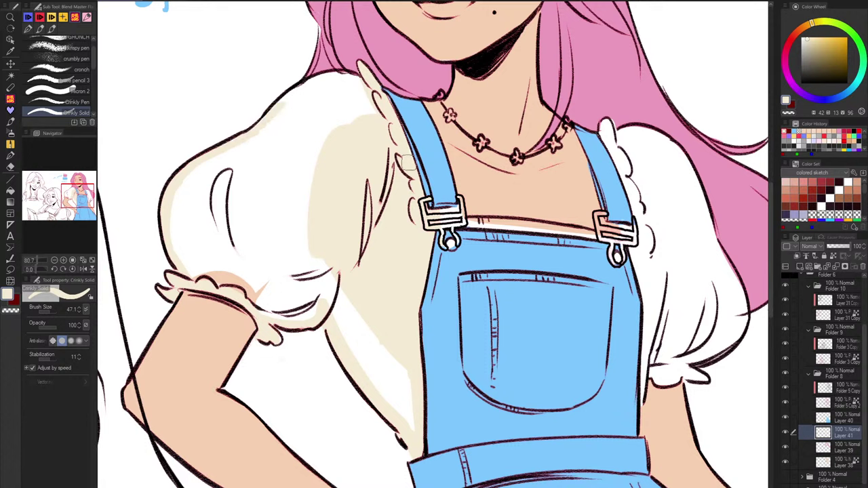
pyautogui.moveTo(280, 106); pyautogui.dragTo(330, 81)
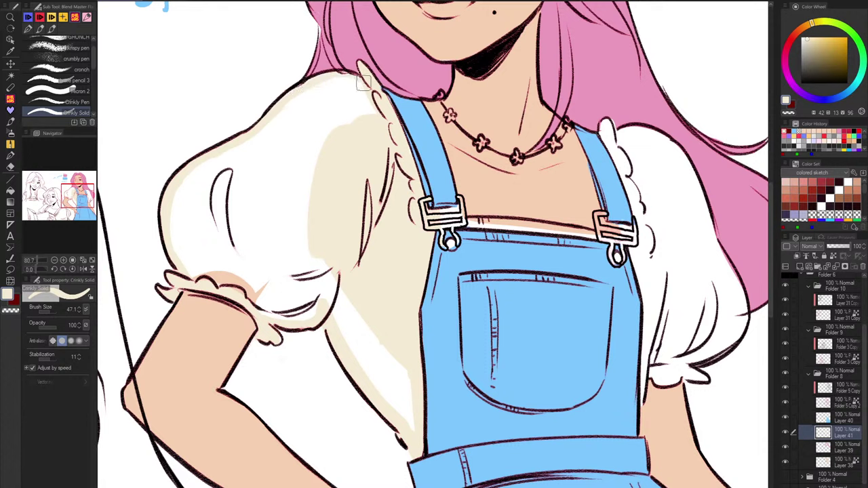
pyautogui.click(11, 192)
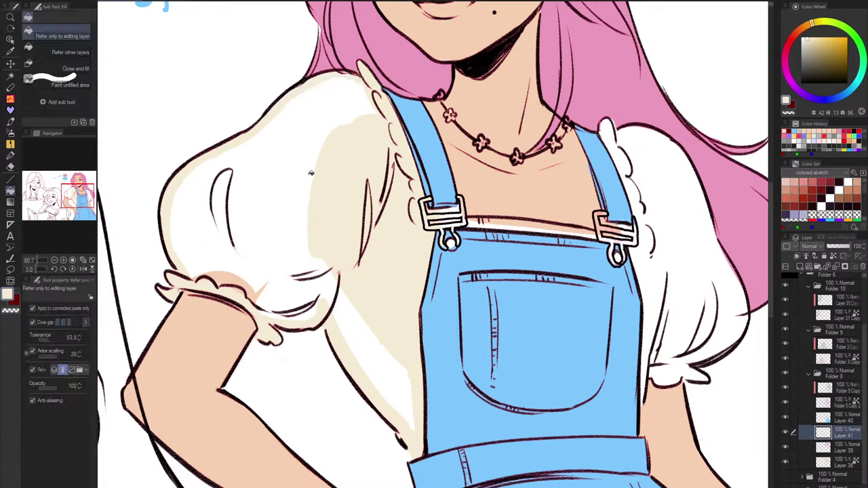
pyautogui.click(314, 160)
# Paint the narrow blouse strip above the bib, between the two strap buckles, in the same cream.
pyautogui.click(10, 99)
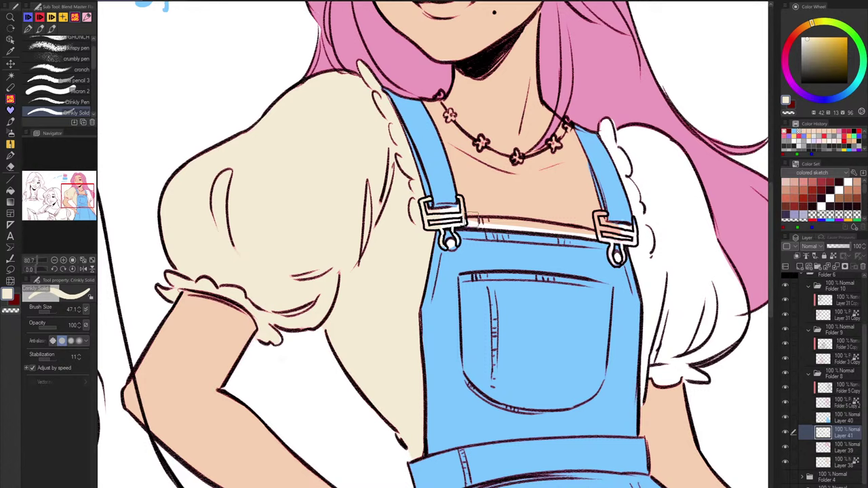
pyautogui.moveTo(466, 225)
pyautogui.mouseDown()
pyautogui.moveTo(442, 224)
pyautogui.moveTo(533, 225)
pyautogui.mouseUp()
pyautogui.press('h')
pyautogui.moveTo(335, 294)
pyautogui.mouseDown()
pyautogui.moveTo(359, 280)
pyautogui.moveTo(465, 287)
pyautogui.mouseUp()
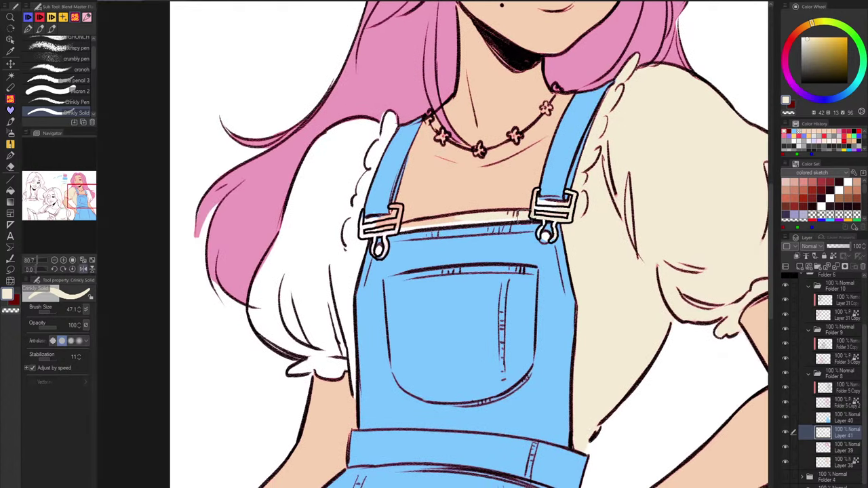
pyautogui.moveTo(530, 221); pyautogui.dragTo(386, 228)
# Outline the other puff sleeve, including its frill and cuff, in cream and fill its interior.
pyautogui.moveTo(346, 259); pyautogui.dragTo(340, 305)
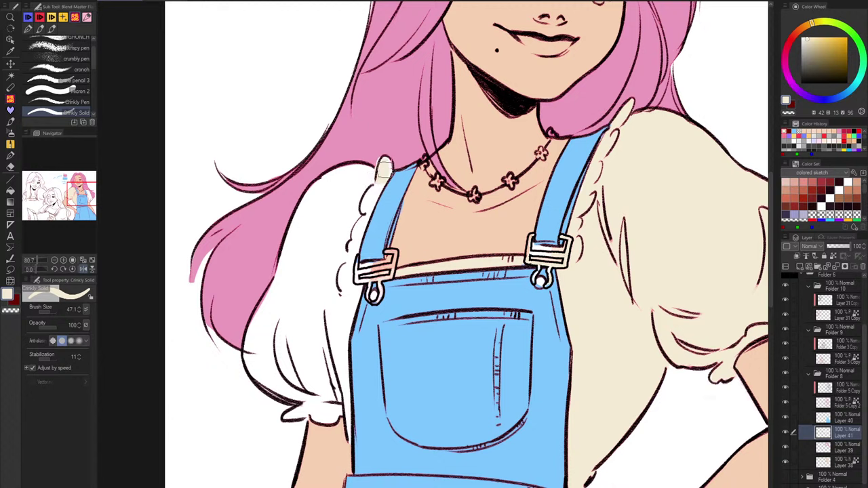
pyautogui.moveTo(390, 177)
pyautogui.mouseDown()
pyautogui.moveTo(370, 213)
pyautogui.moveTo(362, 214)
pyautogui.moveTo(372, 178)
pyautogui.moveTo(350, 170)
pyautogui.moveTo(300, 252)
pyautogui.moveTo(353, 176)
pyautogui.moveTo(320, 192)
pyautogui.moveTo(341, 187)
pyautogui.moveTo(331, 237)
pyautogui.moveTo(358, 178)
pyautogui.moveTo(347, 212)
pyautogui.moveTo(352, 302)
pyautogui.mouseUp()
pyautogui.moveTo(301, 218)
pyautogui.mouseDown()
pyautogui.moveTo(313, 255)
pyautogui.moveTo(354, 289)
pyautogui.moveTo(324, 273)
pyautogui.moveTo(315, 253)
pyautogui.moveTo(352, 317)
pyautogui.moveTo(365, 322)
pyautogui.moveTo(353, 309)
pyautogui.moveTo(344, 386)
pyautogui.moveTo(354, 448)
pyautogui.moveTo(346, 399)
pyautogui.moveTo(336, 417)
pyautogui.moveTo(286, 416)
pyautogui.moveTo(302, 405)
pyautogui.moveTo(266, 387)
pyautogui.moveTo(252, 367)
pyautogui.moveTo(252, 333)
pyautogui.moveTo(309, 198)
pyautogui.mouseUp()
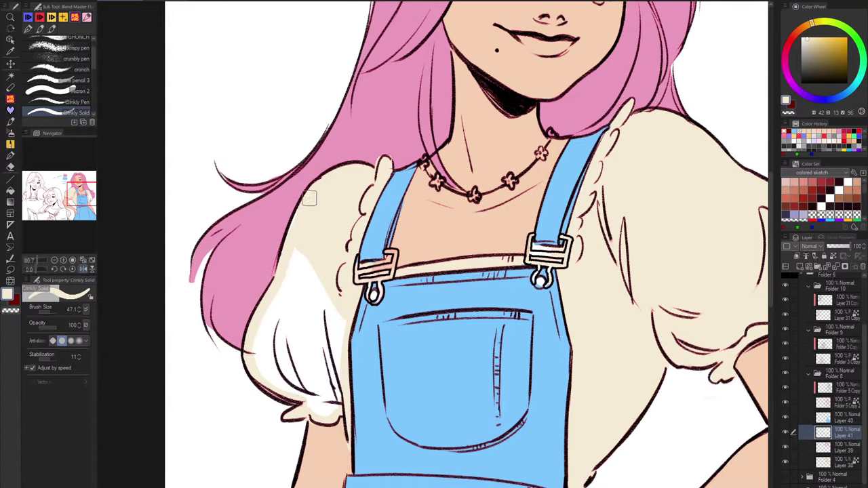
pyautogui.press('g')
pyautogui.click(319, 289)
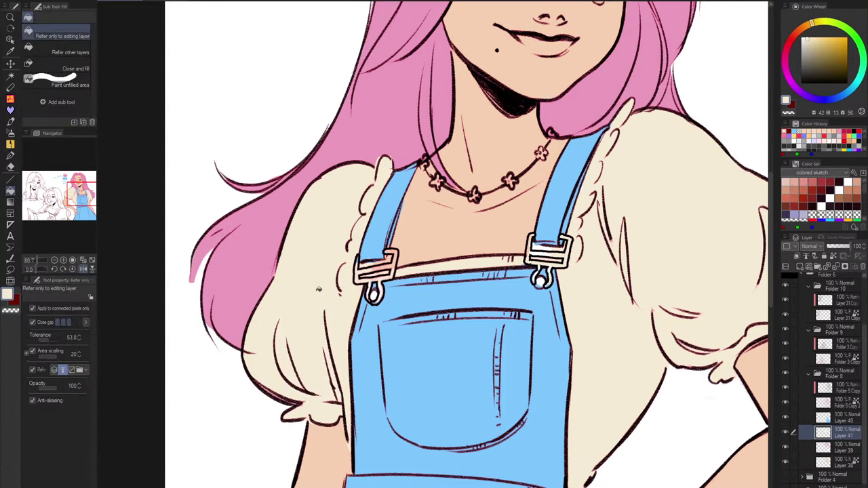
pyautogui.click(11, 100)
pyautogui.moveTo(377, 436); pyautogui.dragTo(362, 323)
pyautogui.press('c')
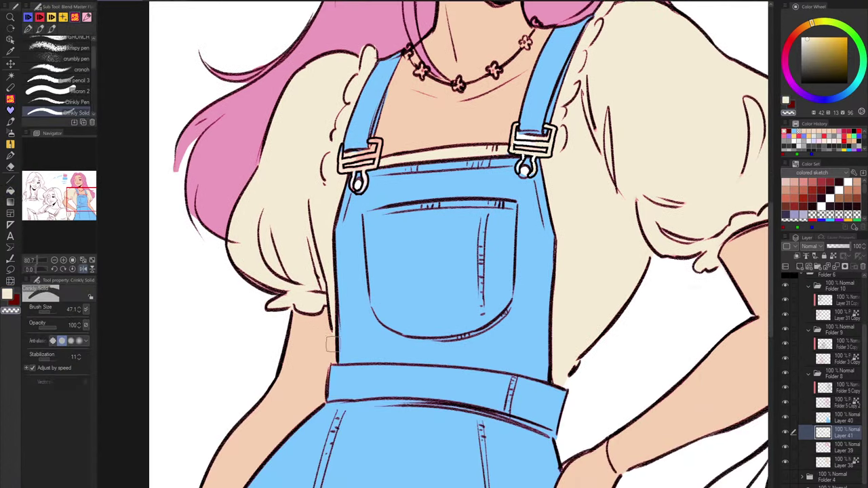
# Adjust the blouse layer with Hue/Saturation/Luminosity: hue 17, slightly reduced saturation and luminosity 24.
pyautogui.scroll(-3, 664, 331)
pyautogui.moveTo(648, 356); pyautogui.dragTo(523, 372)
pyautogui.scroll(-2, 607, 338)
pyautogui.moveTo(608, 338); pyautogui.dragTo(548, 324)
pyautogui.press('h')
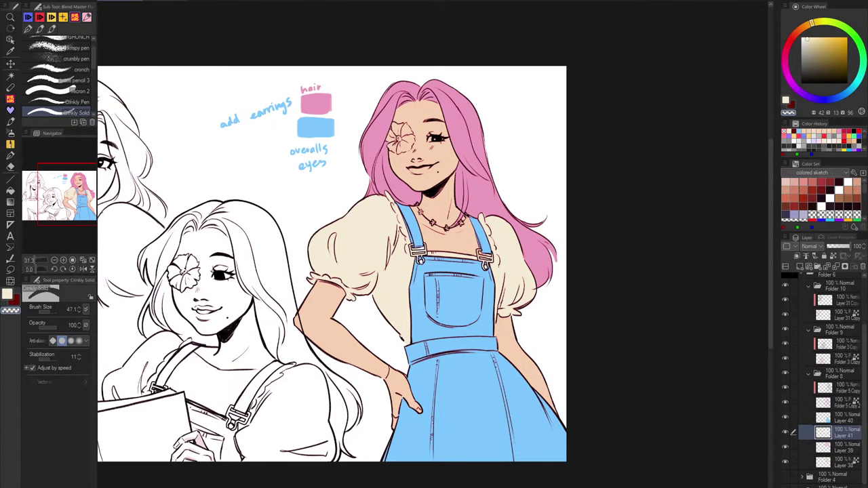
pyautogui.click(32, 0)
pyautogui.moveTo(89, 204)
pyautogui.click(220, 216)
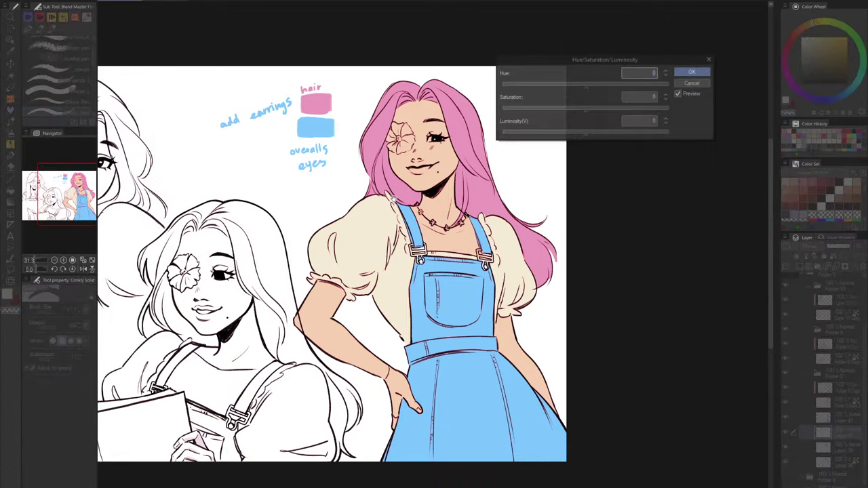
pyautogui.click(596, 109)
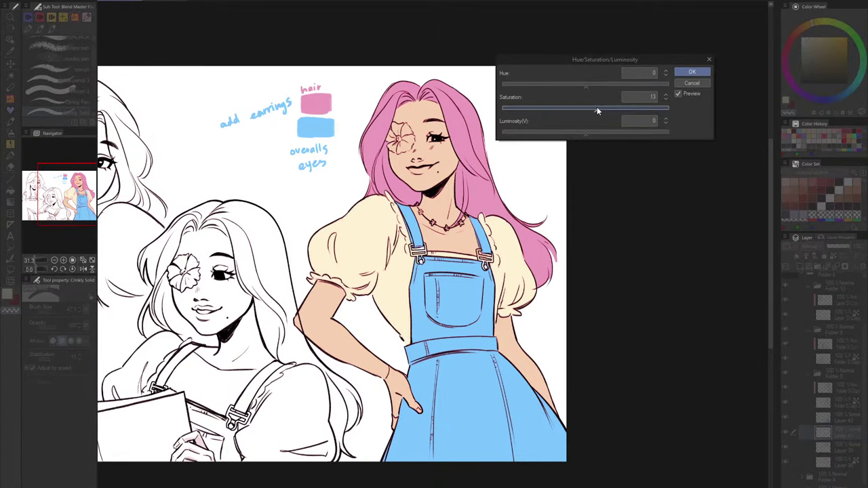
pyautogui.click(594, 134)
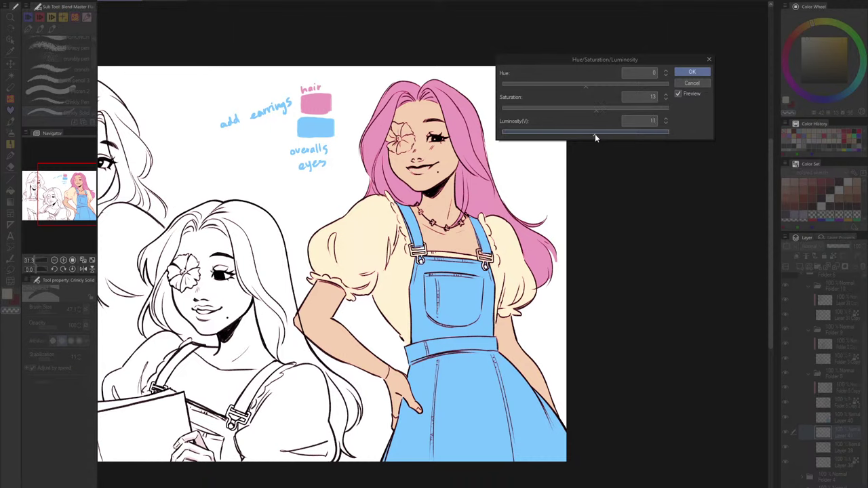
pyautogui.moveTo(598, 134); pyautogui.dragTo(605, 133)
pyautogui.click(589, 109)
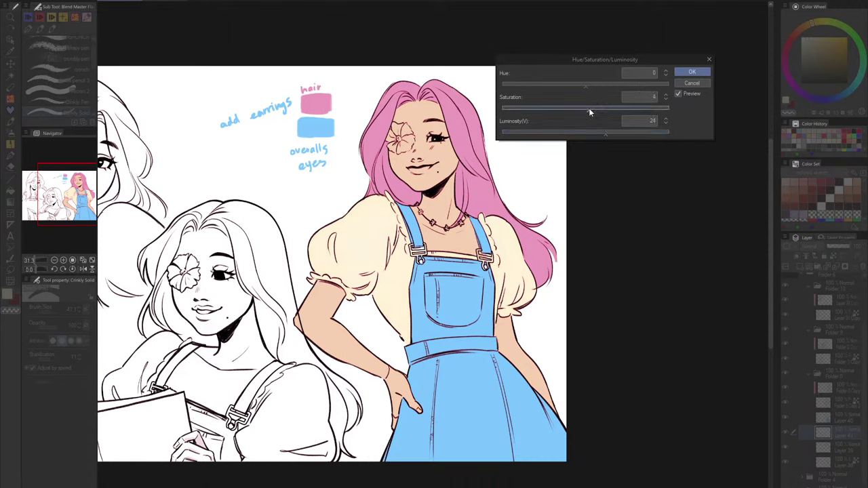
pyautogui.moveTo(589, 85); pyautogui.dragTo(594, 84)
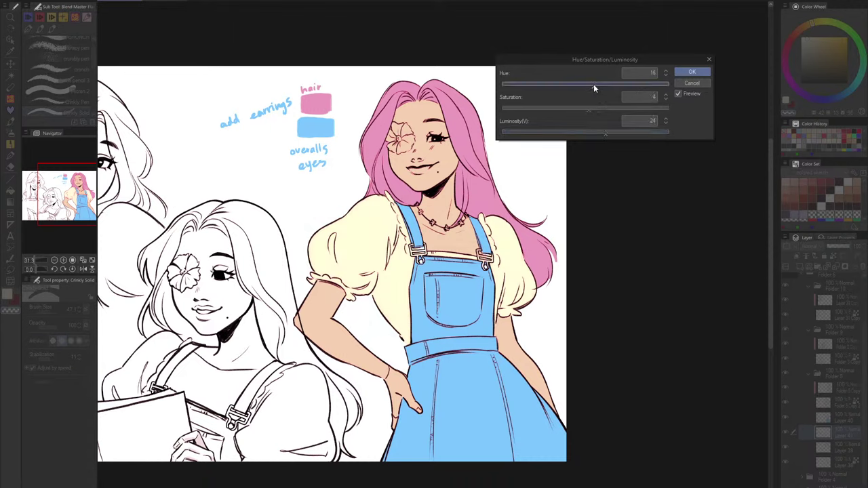
pyautogui.click(579, 109)
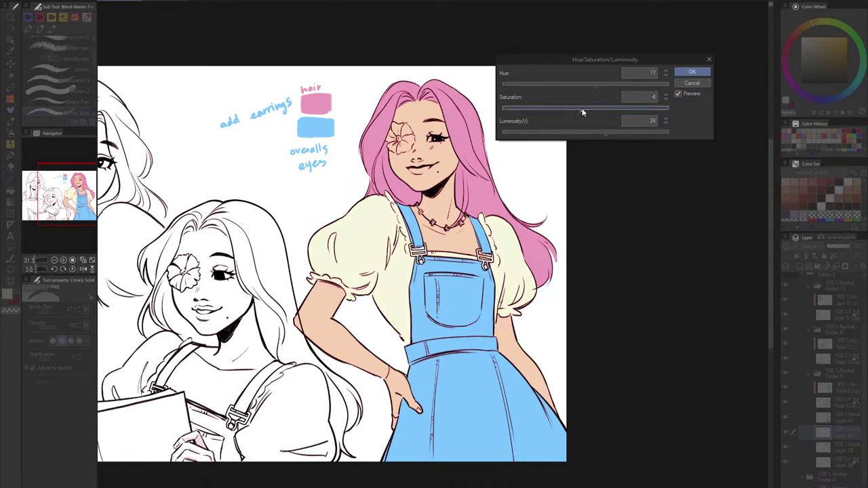
pyautogui.click(683, 71)
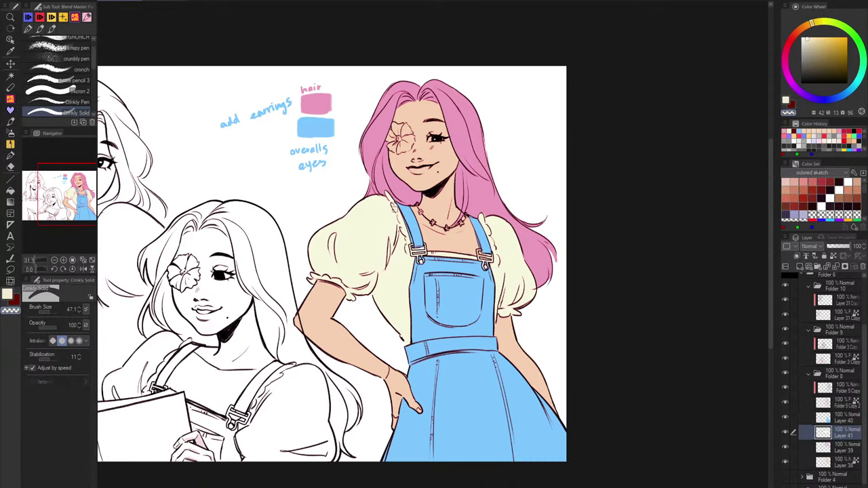
# Sample the adjusted cream and paint the flower over the standing figure's eye, reducing the brush size to 32.3.
pyautogui.scroll(8, 397, 135)
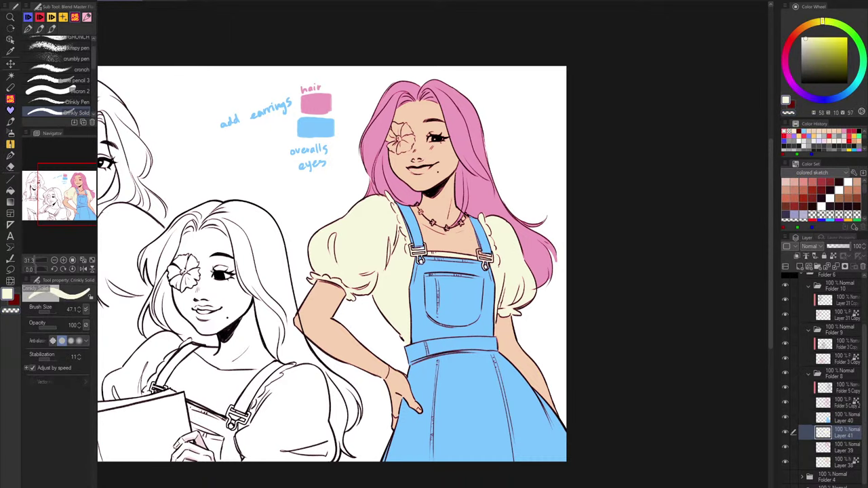
pyautogui.scroll(2, 397, 136)
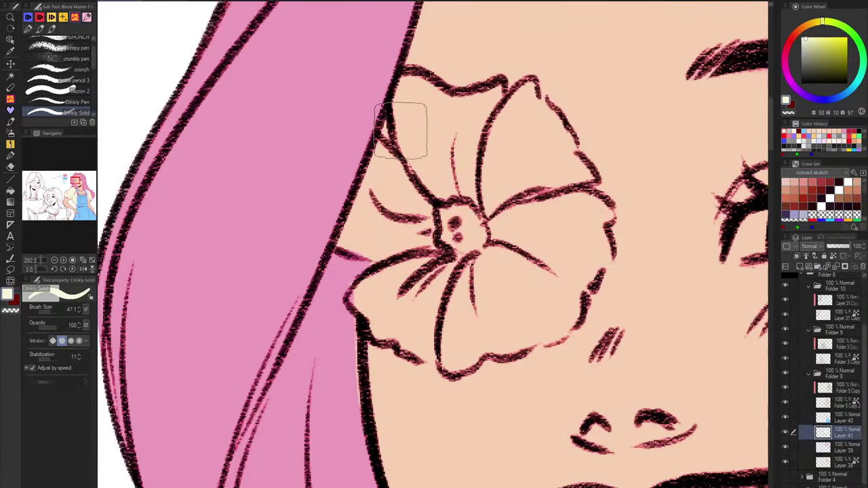
pyautogui.moveTo(396, 158)
pyautogui.mouseDown()
pyautogui.moveTo(428, 204)
pyautogui.moveTo(379, 160)
pyautogui.moveTo(349, 232)
pyautogui.moveTo(418, 245)
pyautogui.moveTo(388, 245)
pyautogui.moveTo(370, 212)
pyautogui.moveTo(372, 242)
pyautogui.moveTo(449, 264)
pyautogui.moveTo(364, 290)
pyautogui.moveTo(357, 303)
pyautogui.moveTo(383, 309)
pyautogui.moveTo(389, 291)
pyautogui.moveTo(415, 270)
pyautogui.moveTo(389, 286)
pyautogui.moveTo(406, 313)
pyautogui.moveTo(394, 325)
pyautogui.moveTo(424, 351)
pyautogui.moveTo(435, 277)
pyautogui.moveTo(443, 340)
pyautogui.moveTo(461, 295)
pyautogui.moveTo(470, 309)
pyautogui.moveTo(487, 281)
pyautogui.moveTo(466, 255)
pyautogui.moveTo(482, 268)
pyautogui.moveTo(448, 350)
pyautogui.moveTo(459, 350)
pyautogui.moveTo(476, 327)
pyautogui.moveTo(478, 347)
pyautogui.moveTo(487, 270)
pyautogui.moveTo(496, 273)
pyautogui.moveTo(517, 337)
pyautogui.moveTo(500, 344)
pyautogui.moveTo(505, 260)
pyautogui.moveTo(540, 318)
pyautogui.moveTo(526, 308)
pyautogui.moveTo(550, 316)
pyautogui.moveTo(570, 311)
pyautogui.moveTo(490, 230)
pyautogui.moveTo(461, 226)
pyautogui.moveTo(468, 234)
pyautogui.moveTo(444, 244)
pyautogui.moveTo(417, 176)
pyautogui.moveTo(405, 104)
pyautogui.moveTo(423, 99)
pyautogui.moveTo(436, 173)
pyautogui.moveTo(437, 97)
pyautogui.moveTo(469, 185)
pyautogui.moveTo(473, 107)
pyautogui.moveTo(499, 93)
pyautogui.moveTo(483, 206)
pyautogui.moveTo(528, 95)
pyautogui.moveTo(498, 186)
pyautogui.moveTo(542, 109)
pyautogui.moveTo(583, 181)
pyautogui.moveTo(533, 188)
pyautogui.moveTo(514, 202)
pyautogui.moveTo(554, 189)
pyautogui.moveTo(525, 240)
pyautogui.moveTo(595, 213)
pyautogui.mouseUp()
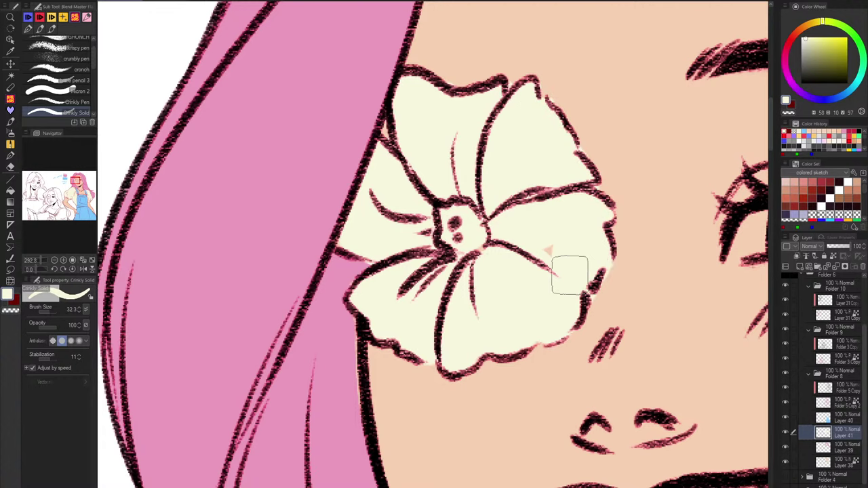
# Collapse Folder 8 and add a new layer at the bottom of Folder 9 for the middle figure's colors.
pyautogui.scroll(-5, 638, 163)
pyautogui.moveTo(650, 352); pyautogui.dragTo(551, 278)
pyautogui.scroll(-2, 551, 278)
pyautogui.moveTo(684, 336); pyautogui.dragTo(658, 230)
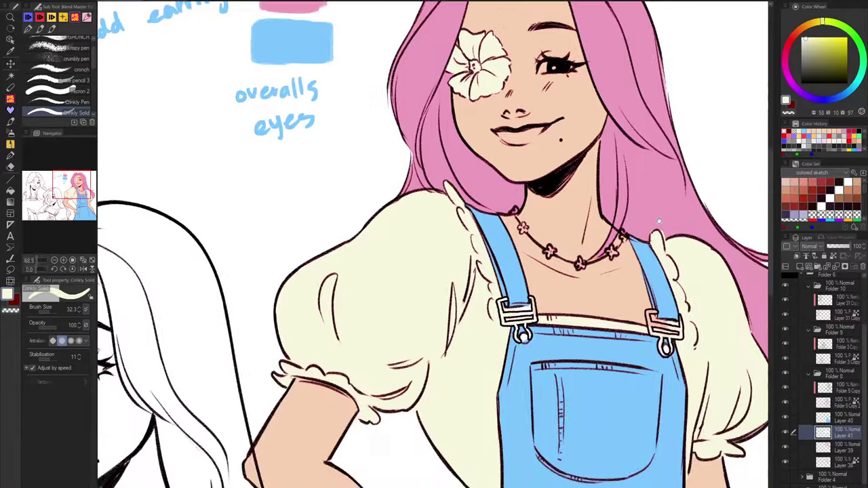
pyautogui.scroll(-2, 685, 234)
pyautogui.moveTo(692, 380); pyautogui.dragTo(664, 249)
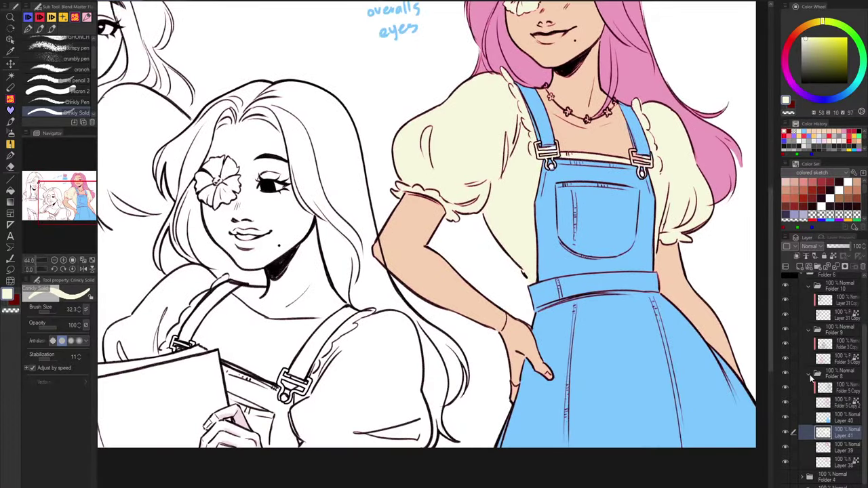
pyautogui.click(809, 374)
pyautogui.click(798, 267)
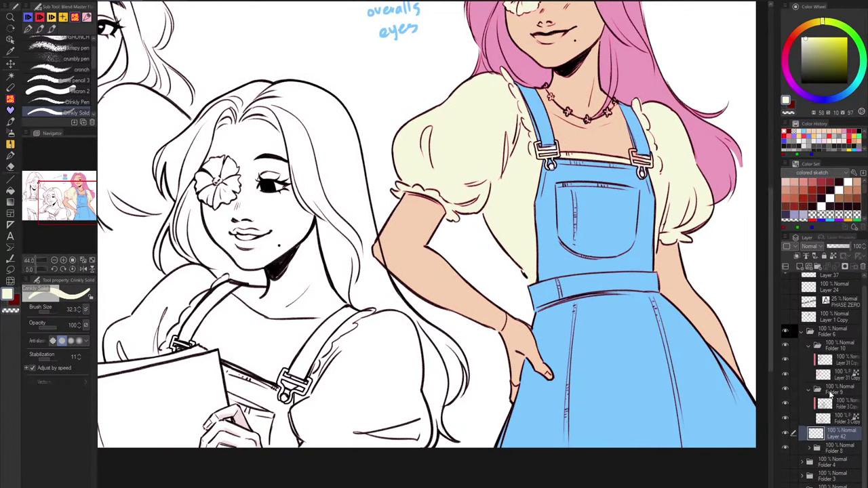
pyautogui.moveTo(841, 428); pyautogui.dragTo(842, 434)
# Sample the standing figure's skin tone and block in the middle figure's face, neck and chest at brush size 223.
pyautogui.moveTo(493, 200); pyautogui.dragTo(543, 297)
pyautogui.keyDown('alt'); pyautogui.click(449, 321); pyautogui.keyUp('alt')
pyautogui.moveTo(391, 288); pyautogui.dragTo(469, 204)
pyautogui.moveTo(368, 220); pyautogui.dragTo(377, 231)
pyautogui.moveTo(389, 301)
pyautogui.mouseDown()
pyautogui.moveTo(352, 186)
pyautogui.moveTo(358, 157)
pyautogui.moveTo(336, 192)
pyautogui.moveTo(359, 154)
pyautogui.moveTo(377, 231)
pyautogui.moveTo(381, 157)
pyautogui.moveTo(406, 286)
pyautogui.moveTo(418, 201)
pyautogui.moveTo(473, 301)
pyautogui.moveTo(444, 335)
pyautogui.moveTo(348, 319)
pyautogui.moveTo(424, 381)
pyautogui.moveTo(319, 353)
pyautogui.moveTo(426, 342)
pyautogui.mouseUp()
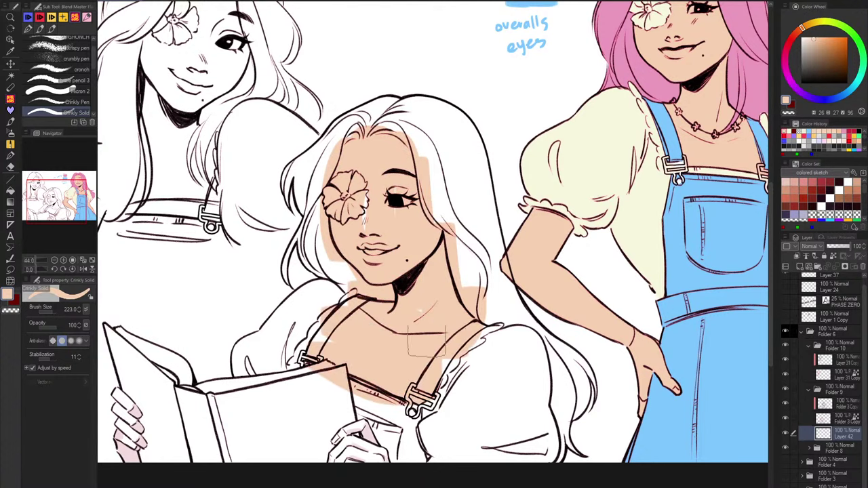
# Block in skin on both of the middle figure's hands holding the book, reducing the brush size to 51.2.
pyautogui.moveTo(489, 389); pyautogui.dragTo(529, 333)
pyautogui.moveTo(408, 386)
pyautogui.mouseDown()
pyautogui.moveTo(379, 415)
pyautogui.moveTo(428, 419)
pyautogui.mouseUp()
pyautogui.moveTo(197, 383); pyautogui.dragTo(189, 368)
pyautogui.scroll(5, 178, 355)
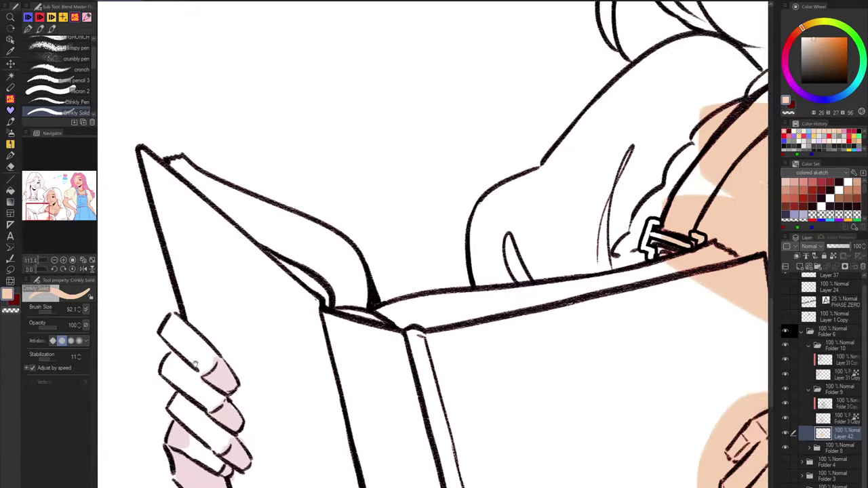
pyautogui.moveTo(261, 270)
pyautogui.mouseDown()
pyautogui.moveTo(242, 287)
pyautogui.moveTo(288, 319)
pyautogui.moveTo(247, 293)
pyautogui.moveTo(243, 272)
pyautogui.moveTo(233, 286)
pyautogui.moveTo(251, 339)
pyautogui.moveTo(302, 369)
pyautogui.mouseUp()
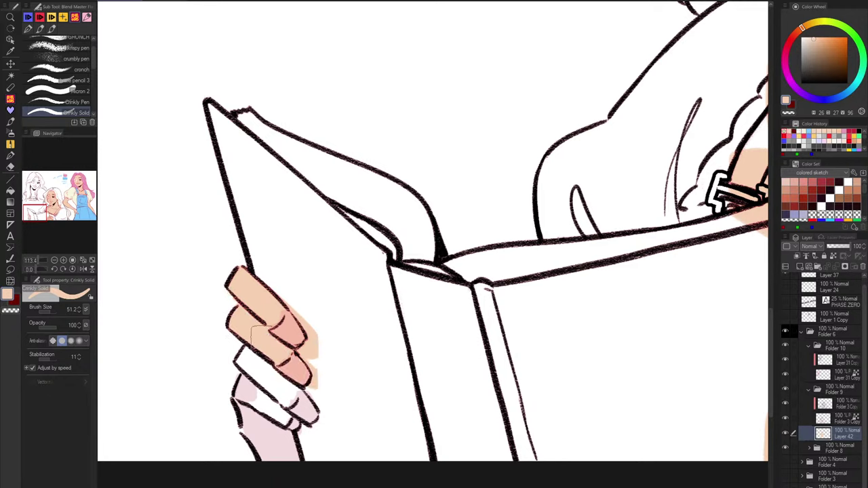
pyautogui.moveTo(248, 347)
pyautogui.mouseDown()
pyautogui.moveTo(306, 415)
pyautogui.moveTo(256, 357)
pyautogui.moveTo(280, 368)
pyautogui.moveTo(285, 419)
pyautogui.moveTo(248, 374)
pyautogui.moveTo(239, 399)
pyautogui.moveTo(312, 445)
pyautogui.moveTo(299, 425)
pyautogui.moveTo(278, 438)
pyautogui.moveTo(262, 412)
pyautogui.moveTo(243, 408)
pyautogui.moveTo(271, 464)
pyautogui.mouseUp()
pyautogui.scroll(-5, 468, 358)
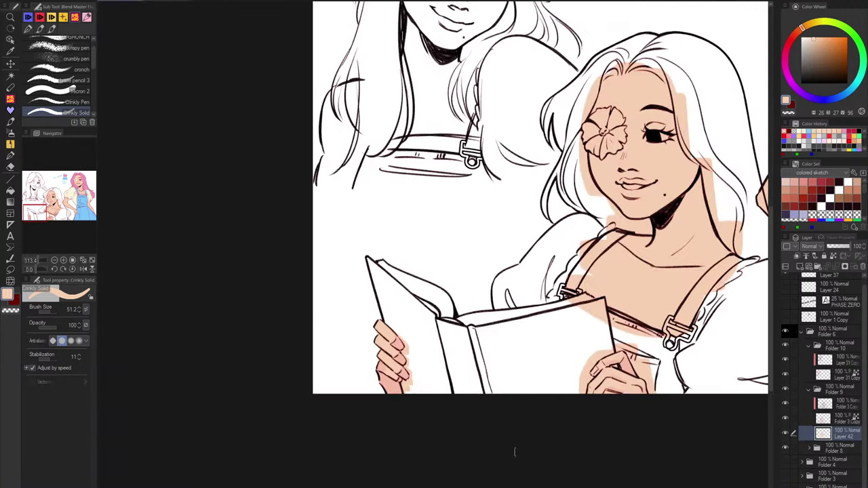
pyautogui.moveTo(689, 427); pyautogui.dragTo(573, 469)
pyautogui.moveTo(644, 411); pyautogui.dragTo(635, 417)
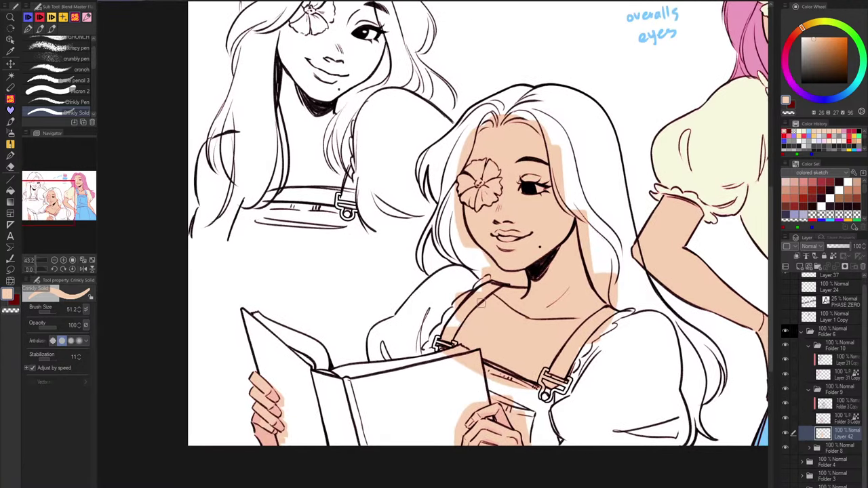
# Add a new layer at the bottom of Folder 10 for the upper-left figure's colors.
pyautogui.moveTo(498, 299); pyautogui.dragTo(531, 434)
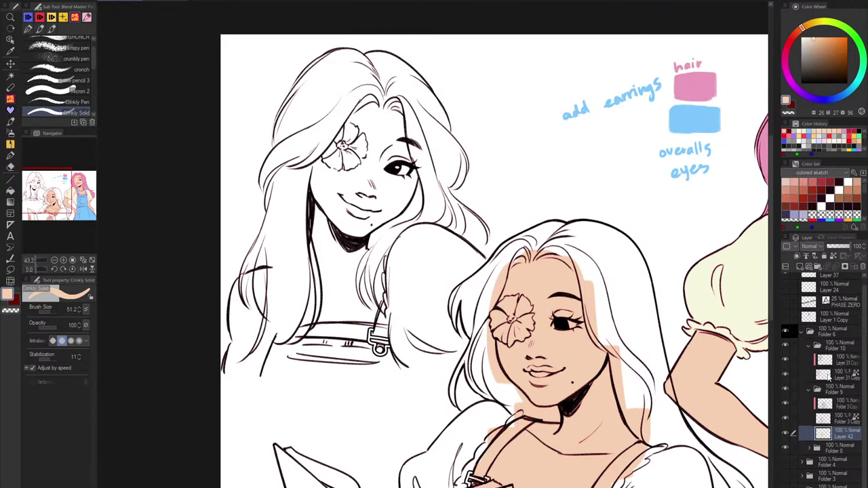
pyautogui.click(831, 390)
pyautogui.click(799, 267)
pyautogui.moveTo(838, 401); pyautogui.dragTo(840, 386)
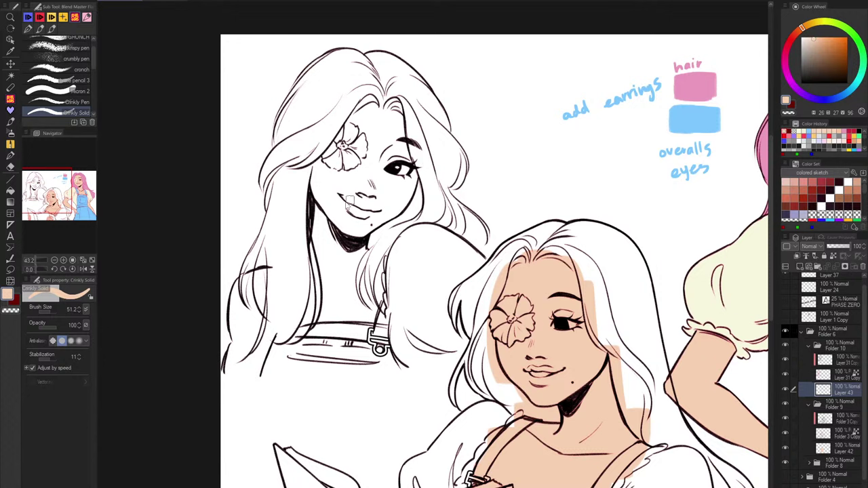
# Block in skin over the upper-left figure's face and flower up to the hairline, increasing the brush size to 154.1.
pyautogui.moveTo(348, 204); pyautogui.dragTo(356, 204)
pyautogui.moveTo(327, 150)
pyautogui.mouseDown()
pyautogui.moveTo(319, 195)
pyautogui.moveTo(333, 204)
pyautogui.mouseUp()
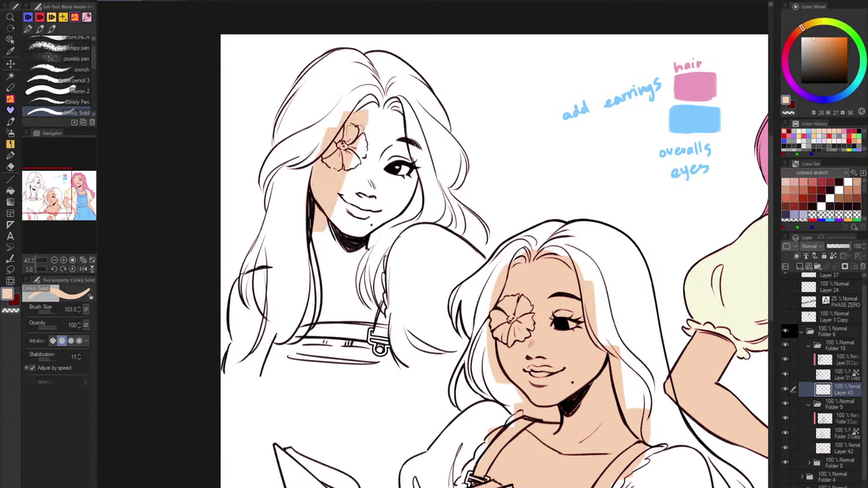
pyautogui.moveTo(356, 133); pyautogui.dragTo(340, 217)
pyautogui.moveTo(359, 147); pyautogui.dragTo(348, 222)
pyautogui.moveTo(366, 143); pyautogui.dragTo(363, 228)
pyautogui.moveTo(363, 187); pyautogui.dragTo(372, 188)
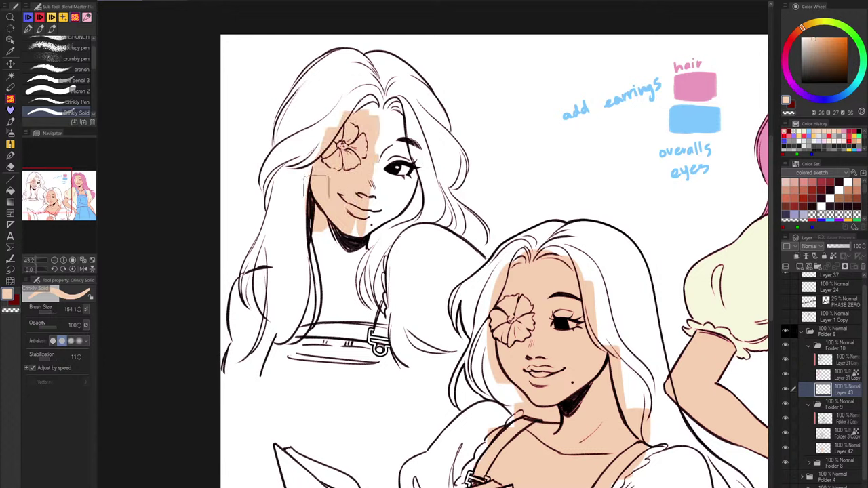
pyautogui.moveTo(316, 187)
pyautogui.mouseDown()
pyautogui.moveTo(309, 162)
pyautogui.moveTo(359, 197)
pyautogui.moveTo(372, 229)
pyautogui.moveTo(396, 202)
pyautogui.moveTo(396, 109)
pyautogui.mouseUp()
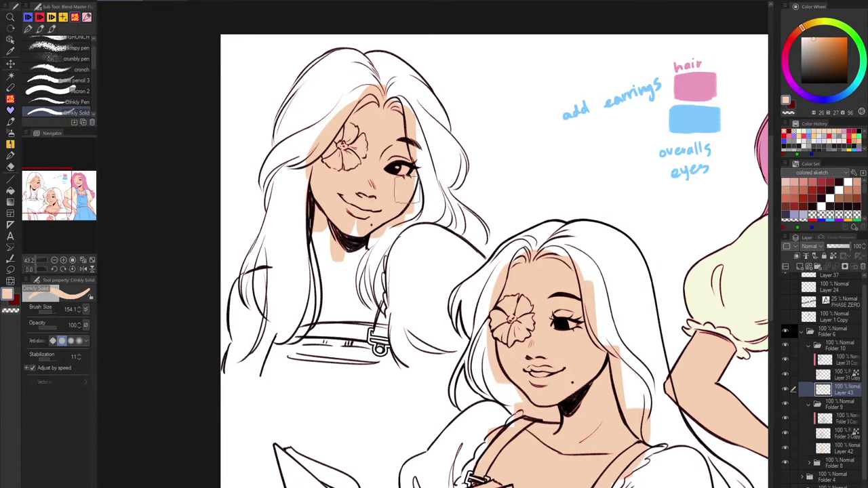
pyautogui.moveTo(407, 190)
pyautogui.mouseDown()
pyautogui.moveTo(414, 167)
pyautogui.moveTo(404, 173)
pyautogui.mouseUp()
# Block in skin on the upper-left figure's neck, chest and the areas behind the hair at the shoulders.
pyautogui.moveTo(340, 220)
pyautogui.mouseDown()
pyautogui.moveTo(354, 244)
pyautogui.moveTo(345, 269)
pyautogui.moveTo(308, 299)
pyautogui.moveTo(366, 335)
pyautogui.mouseUp()
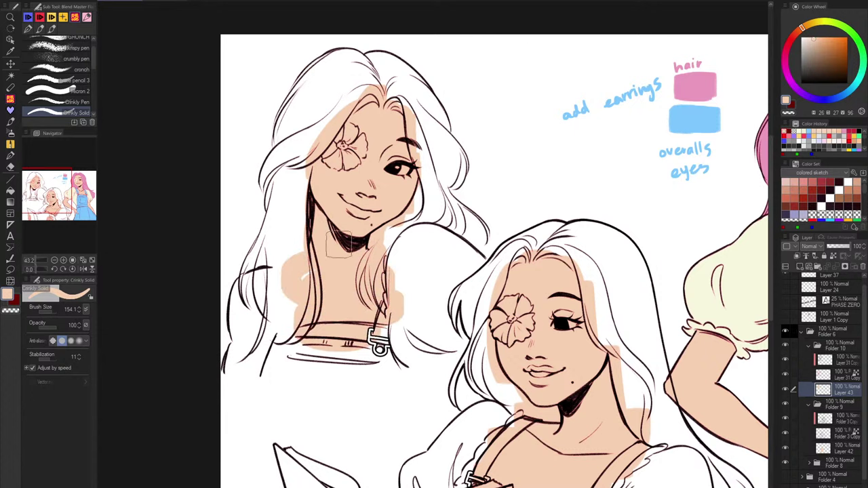
pyautogui.moveTo(338, 245); pyautogui.dragTo(306, 246)
pyautogui.moveTo(307, 246)
pyautogui.mouseDown()
pyautogui.moveTo(326, 268)
pyautogui.moveTo(304, 326)
pyautogui.mouseUp()
pyautogui.moveTo(337, 206); pyautogui.dragTo(237, 141)
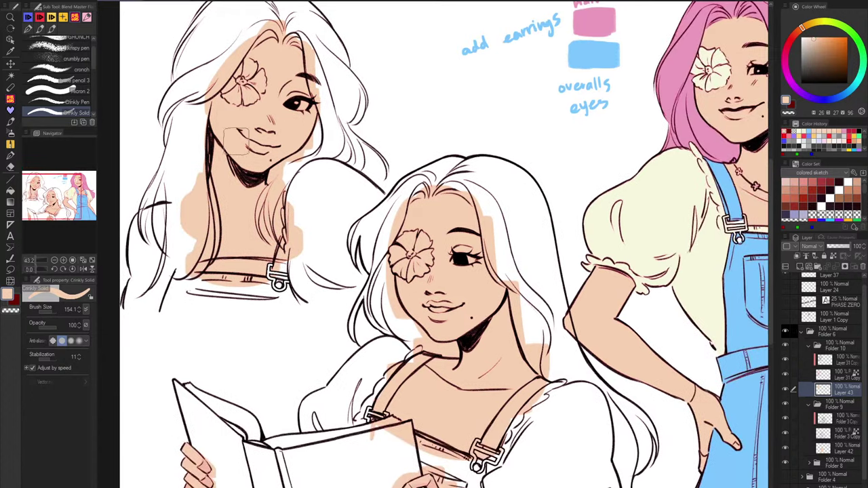
# Add a new layer above Layer 42 in Folder 9, sample the standing figure's hair pink and reduce the brush size to 51.5.
pyautogui.click(837, 447)
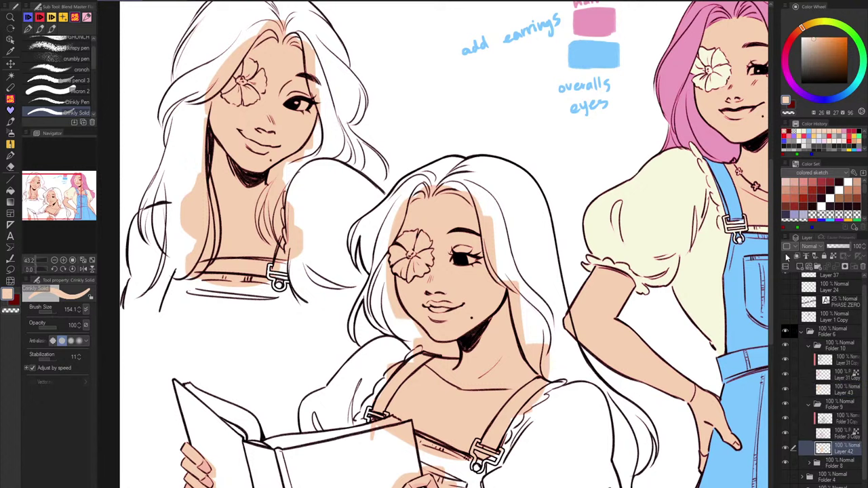
pyautogui.click(800, 268)
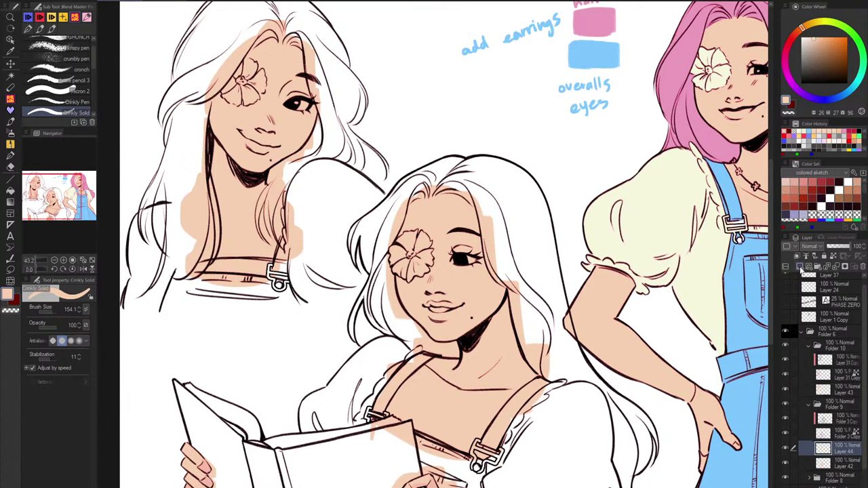
pyautogui.moveTo(566, 400); pyautogui.dragTo(549, 376)
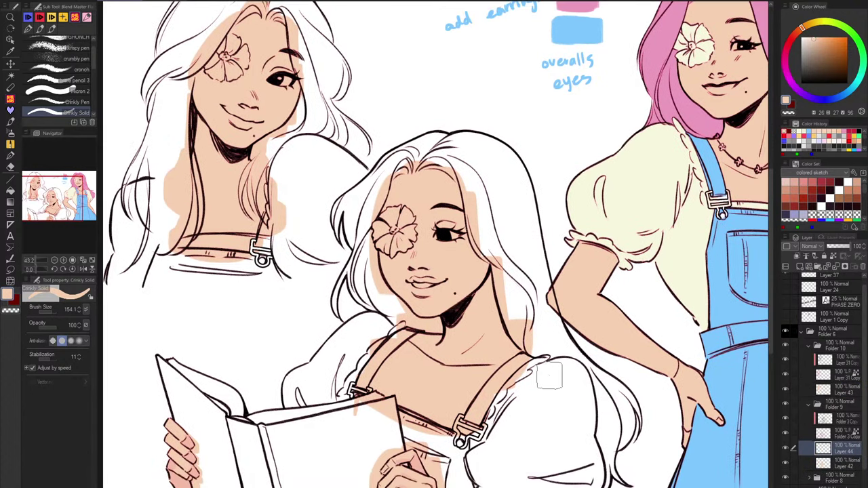
pyautogui.keyDown('alt'); pyautogui.click(663, 88); pyautogui.keyUp('alt')
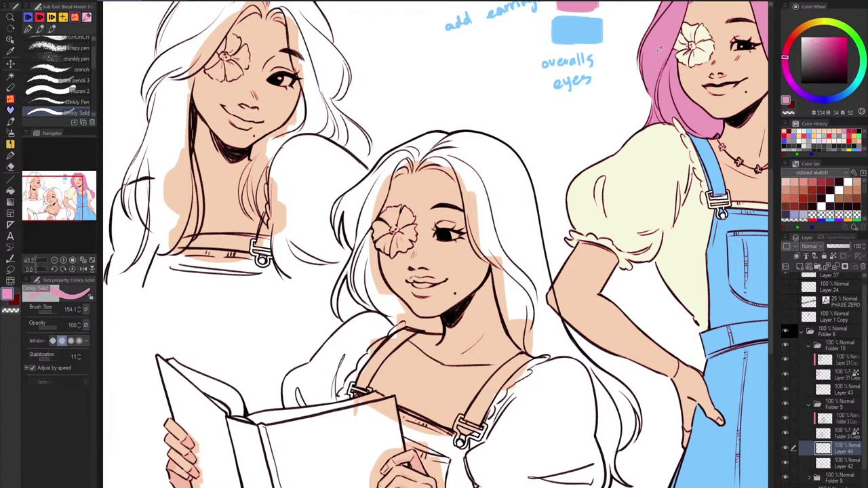
pyautogui.moveTo(371, 298)
pyautogui.mouseDown()
pyautogui.moveTo(355, 186)
pyautogui.moveTo(352, 368)
pyautogui.mouseUp()
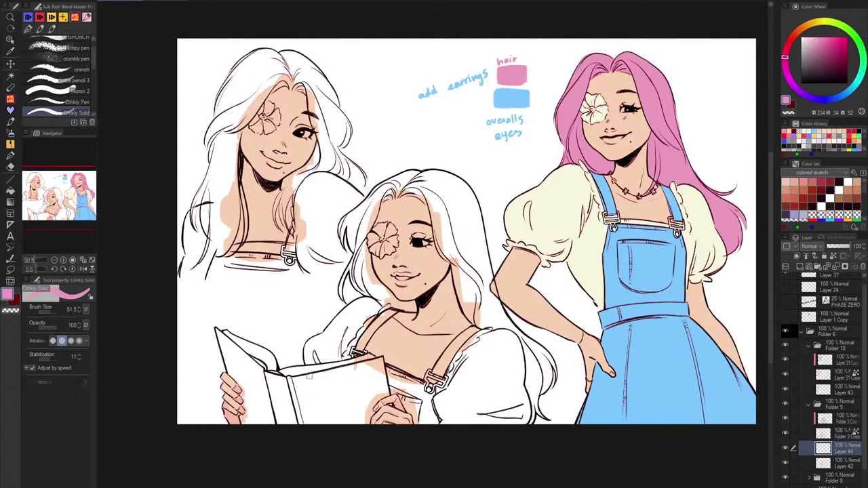
pyautogui.click(809, 405)
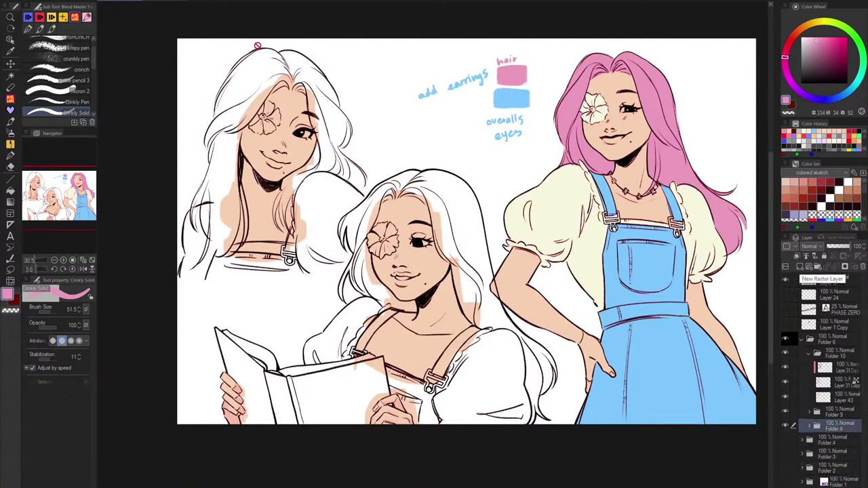
pyautogui.click(139, 2)
pyautogui.moveTo(233, 21)
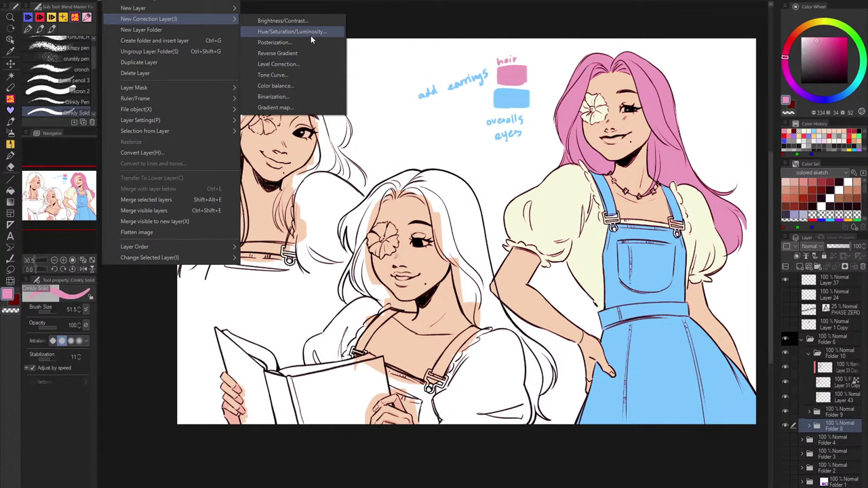
pyautogui.click(309, 85)
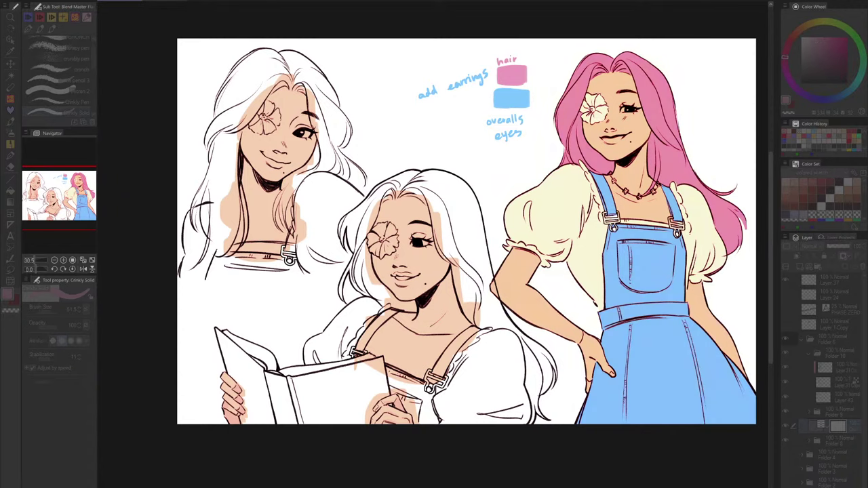
# Adjust the standing figure's hair on Layer 39 with Hue/Saturation/Luminosity: hue 1, saturation 6, luminosity 7.
pyautogui.click(809, 428)
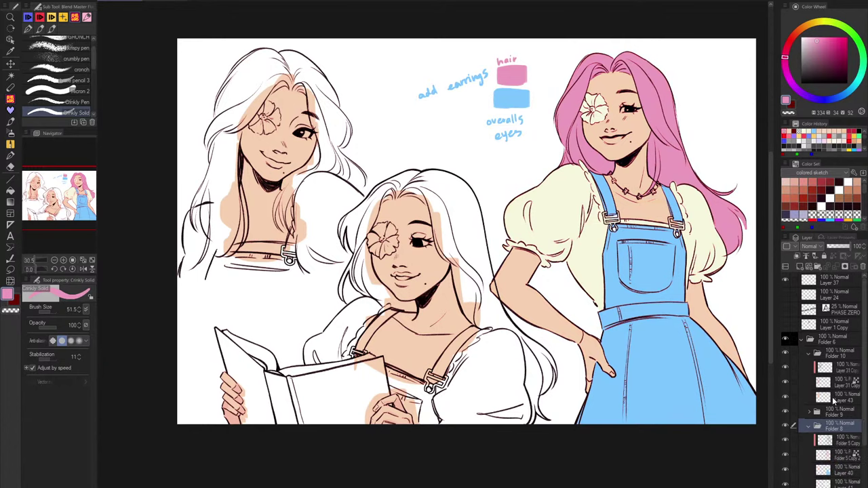
pyautogui.scroll(-3, 823, 427)
pyautogui.click(827, 429)
pyautogui.click(19, 10)
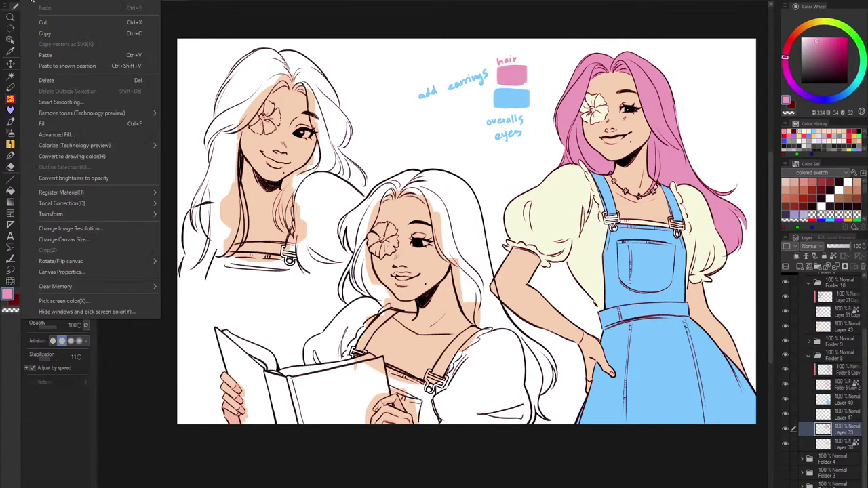
pyautogui.moveTo(99, 199)
pyautogui.click(234, 217)
pyautogui.moveTo(562, 43); pyautogui.dragTo(268, 175)
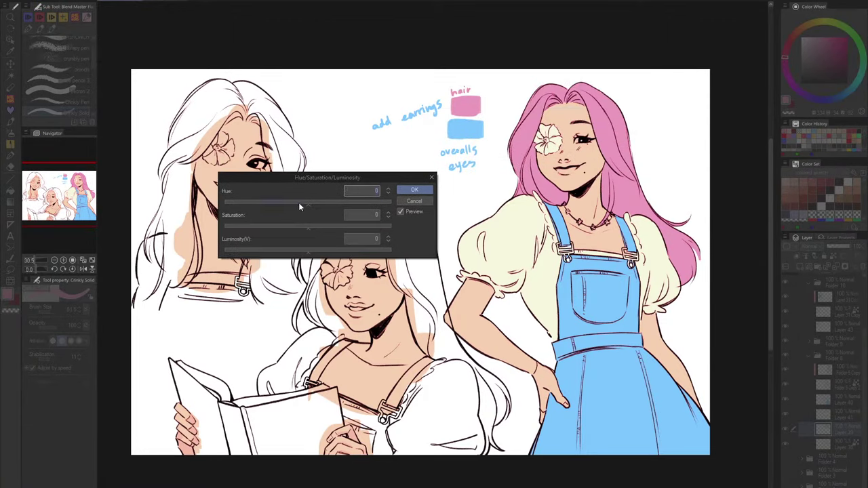
pyautogui.moveTo(299, 204); pyautogui.dragTo(310, 206)
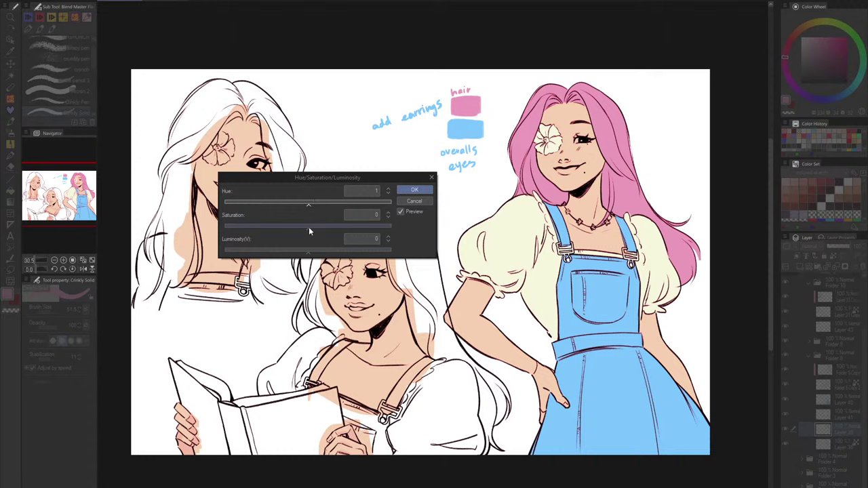
pyautogui.moveTo(309, 231); pyautogui.dragTo(315, 255)
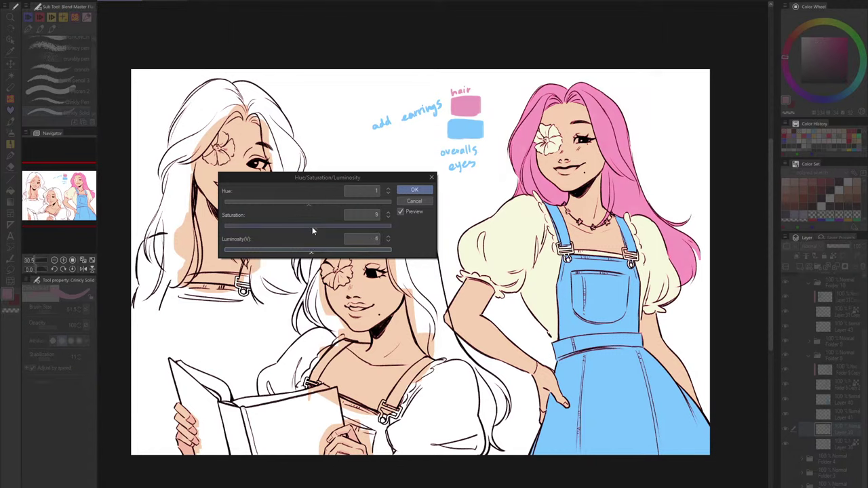
pyautogui.moveTo(313, 229)
pyautogui.mouseDown()
pyautogui.moveTo(313, 252)
pyautogui.moveTo(314, 231)
pyautogui.mouseUp()
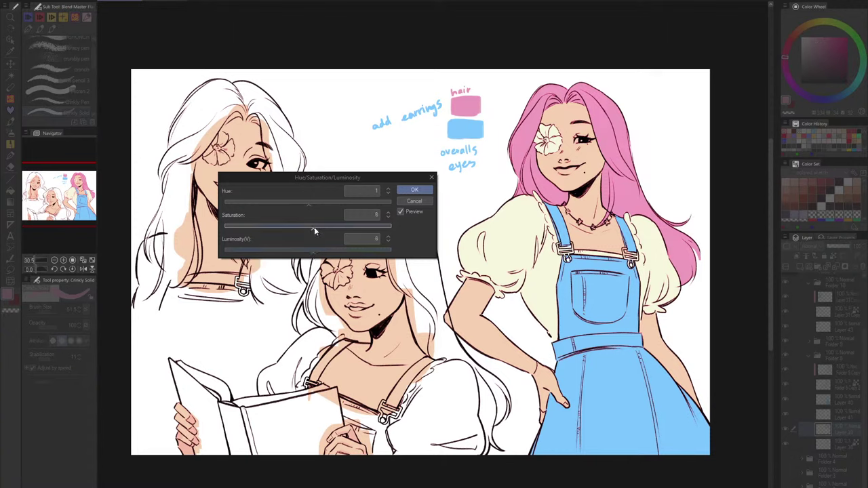
pyautogui.click(315, 250)
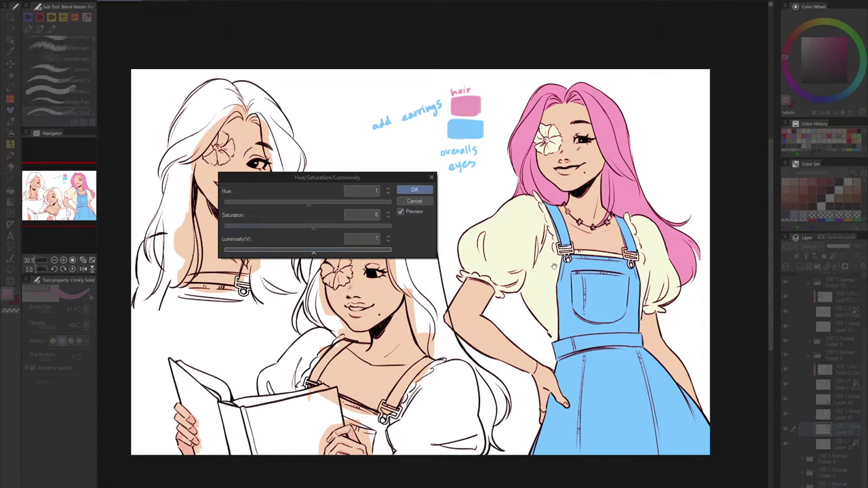
pyautogui.click(412, 192)
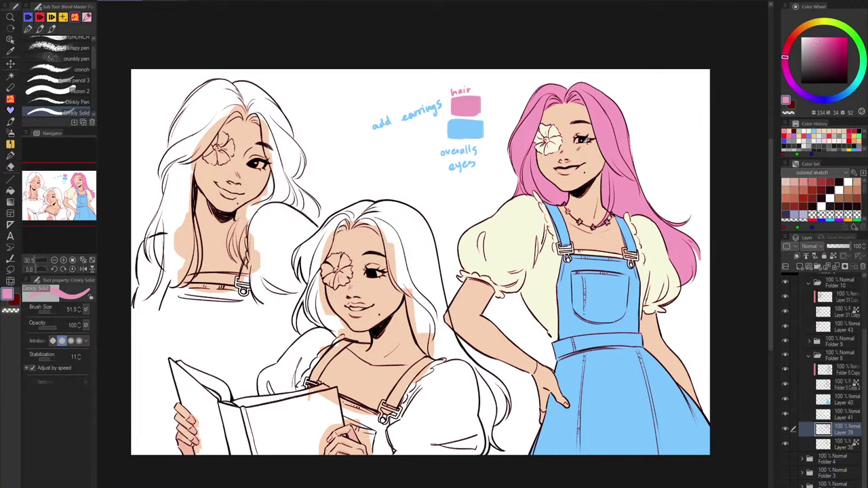
# Sample the adjusted hair pink and add a new layer above Layer 43 in Folder 10.
pyautogui.keyDown('alt'); pyautogui.click(610, 138); pyautogui.keyUp('alt')
pyautogui.click(844, 329)
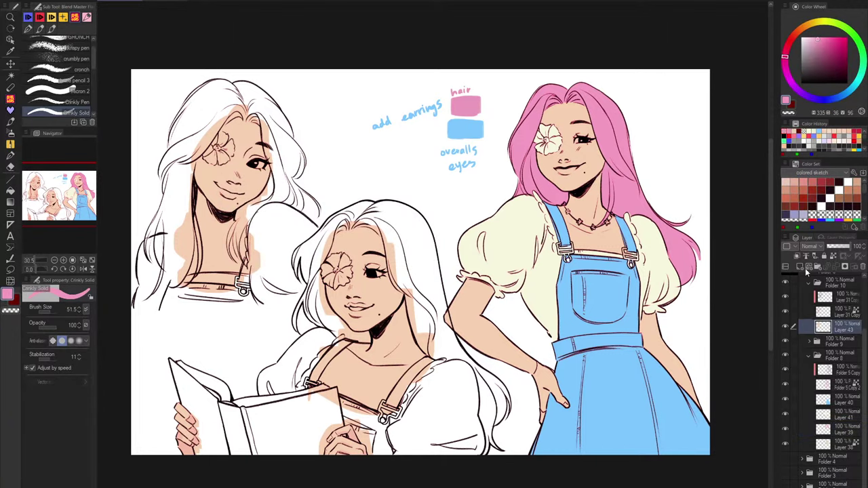
pyautogui.click(800, 266)
# On Layer 44 in Folder 9, trace pink along the middle figure's hairline, flower side, jaw and lower strands, reducing the brush size to 20.8.
pyautogui.moveTo(375, 300); pyautogui.dragTo(472, 281)
pyautogui.scroll(3, 472, 281)
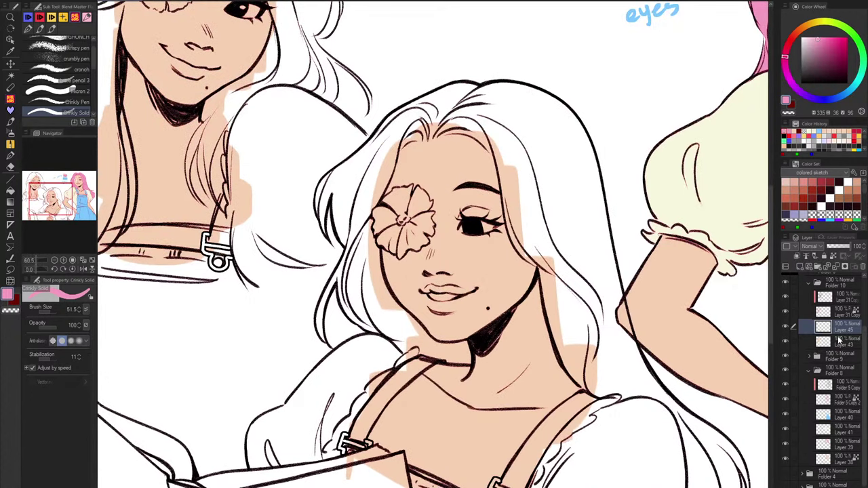
pyautogui.click(816, 358)
pyautogui.click(840, 401)
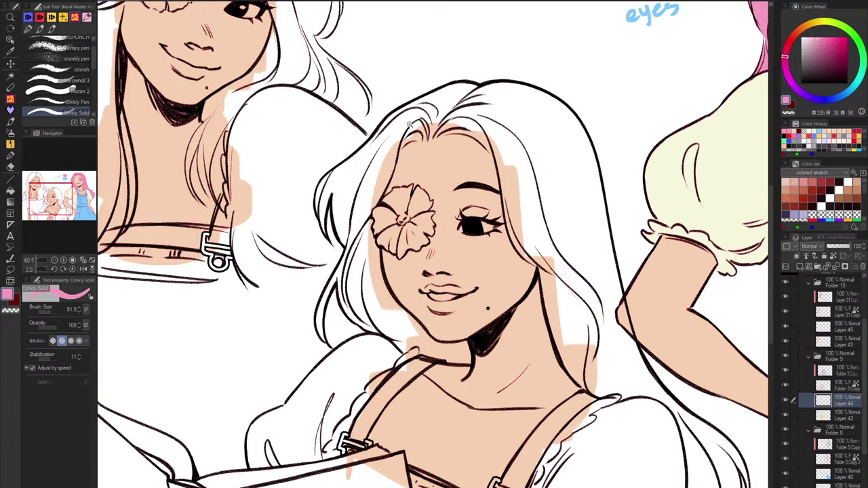
pyautogui.scroll(2, 412, 121)
pyautogui.moveTo(392, 154)
pyautogui.mouseDown()
pyautogui.moveTo(438, 144)
pyautogui.moveTo(512, 152)
pyautogui.moveTo(535, 166)
pyautogui.moveTo(466, 140)
pyautogui.moveTo(385, 158)
pyautogui.mouseUp()
pyautogui.hotkey('ctrl', 'z')
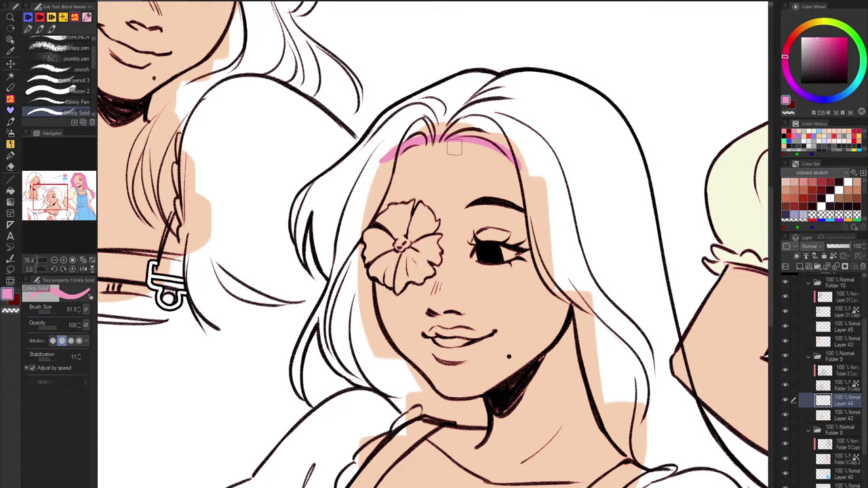
pyautogui.moveTo(388, 178)
pyautogui.mouseDown()
pyautogui.moveTo(372, 197)
pyautogui.moveTo(381, 187)
pyautogui.moveTo(358, 243)
pyautogui.mouseUp()
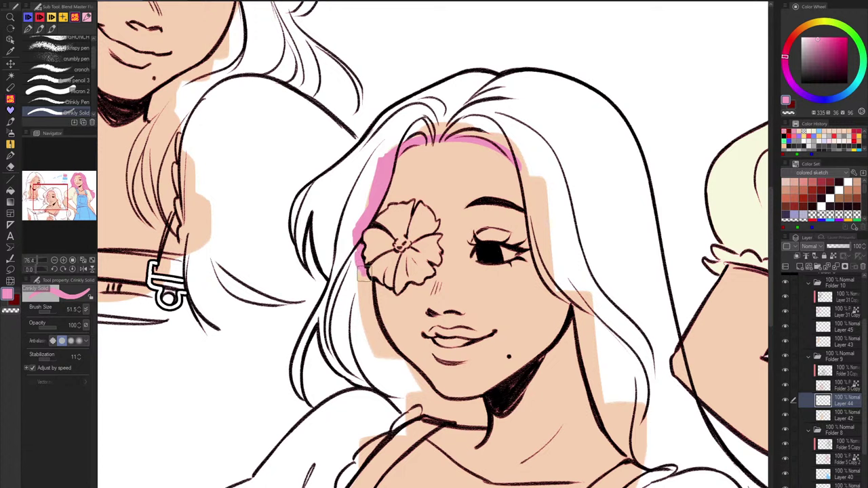
pyautogui.moveTo(364, 272)
pyautogui.mouseDown()
pyautogui.moveTo(382, 339)
pyautogui.moveTo(406, 366)
pyautogui.moveTo(441, 379)
pyautogui.moveTo(426, 386)
pyautogui.moveTo(437, 398)
pyautogui.moveTo(462, 408)
pyautogui.moveTo(447, 404)
pyautogui.moveTo(481, 402)
pyautogui.moveTo(484, 422)
pyautogui.moveTo(396, 407)
pyautogui.moveTo(384, 392)
pyautogui.moveTo(398, 405)
pyautogui.moveTo(410, 401)
pyautogui.moveTo(347, 375)
pyautogui.moveTo(326, 351)
pyautogui.moveTo(318, 308)
pyautogui.moveTo(298, 371)
pyautogui.moveTo(303, 357)
pyautogui.moveTo(294, 378)
pyautogui.mouseUp()
pyautogui.press('[')
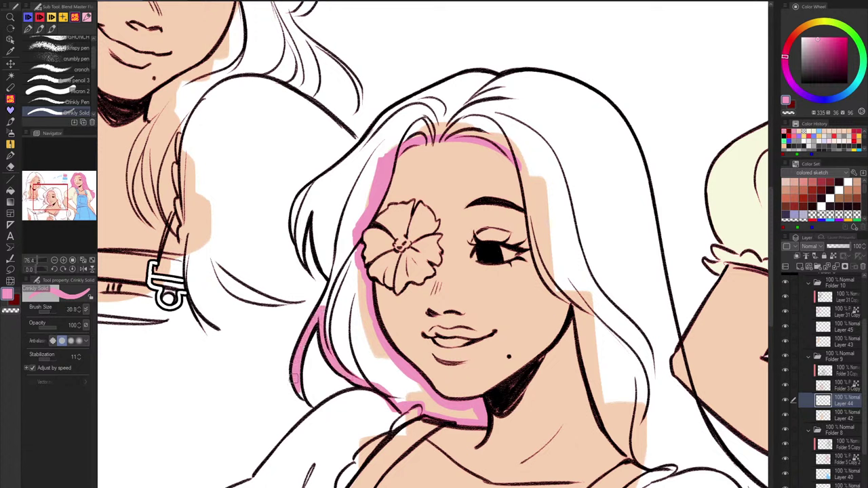
# Increase the brush size to 38.4 and trace pink inside the hair's outer contour on the flower side up to the parting.
pyautogui.press(']')
pyautogui.press(']')
pyautogui.press(']')
pyautogui.press(']')
pyautogui.moveTo(324, 312)
pyautogui.mouseDown()
pyautogui.moveTo(332, 274)
pyautogui.moveTo(319, 255)
pyautogui.moveTo(316, 202)
pyautogui.moveTo(303, 265)
pyautogui.moveTo(297, 194)
pyautogui.moveTo(306, 207)
pyautogui.moveTo(307, 190)
pyautogui.moveTo(324, 181)
pyautogui.moveTo(316, 192)
pyautogui.moveTo(378, 122)
pyautogui.moveTo(369, 136)
pyautogui.moveTo(416, 97)
pyautogui.moveTo(445, 101)
pyautogui.moveTo(450, 84)
pyautogui.moveTo(417, 101)
pyautogui.moveTo(483, 73)
pyautogui.moveTo(462, 80)
pyautogui.moveTo(474, 73)
pyautogui.moveTo(503, 74)
pyautogui.mouseUp()
# Mirror the canvas view and trace pink inside the hair's outer contour from the crown down past the standing figure's elbow.
pyautogui.press('h')
pyautogui.moveTo(362, 73)
pyautogui.mouseDown()
pyautogui.moveTo(453, 81)
pyautogui.moveTo(417, 85)
pyautogui.moveTo(339, 139)
pyautogui.mouseUp()
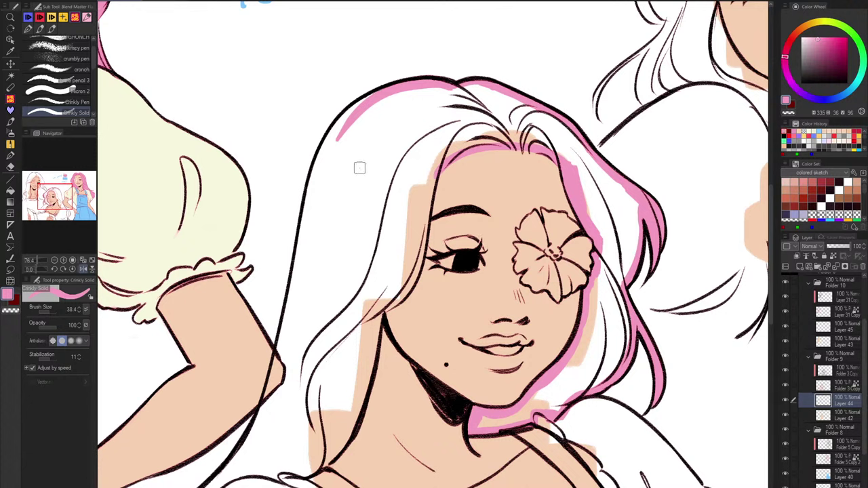
pyautogui.moveTo(384, 89); pyautogui.dragTo(328, 154)
pyautogui.moveTo(359, 107); pyautogui.dragTo(326, 157)
pyautogui.moveTo(339, 124); pyautogui.dragTo(311, 190)
pyautogui.moveTo(322, 151); pyautogui.dragTo(273, 396)
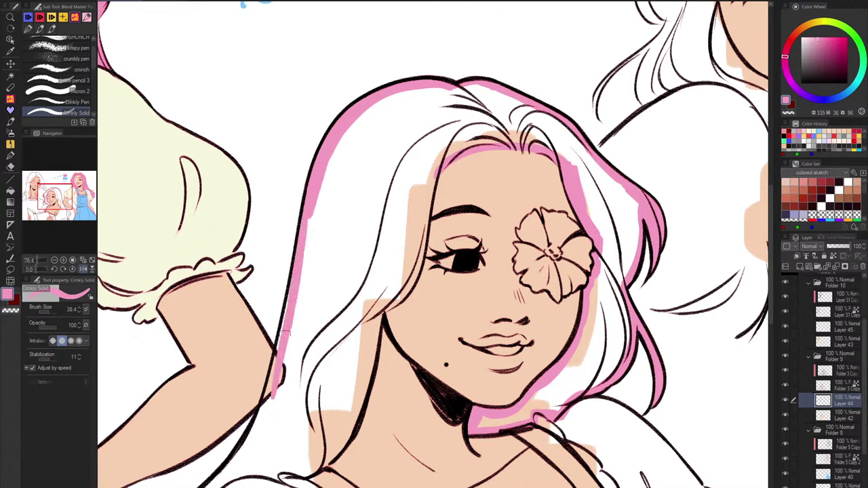
pyautogui.moveTo(286, 333); pyautogui.dragTo(268, 408)
pyautogui.moveTo(274, 361); pyautogui.dragTo(250, 442)
# Trace pink along the middle figure's long lower strands, their tips and the hair edge above the puff sleeve.
pyautogui.moveTo(332, 372)
pyautogui.mouseDown()
pyautogui.moveTo(408, 242)
pyautogui.moveTo(471, 160)
pyautogui.mouseUp()
pyautogui.moveTo(394, 219)
pyautogui.mouseDown()
pyautogui.moveTo(343, 284)
pyautogui.moveTo(275, 330)
pyautogui.moveTo(258, 394)
pyautogui.mouseUp()
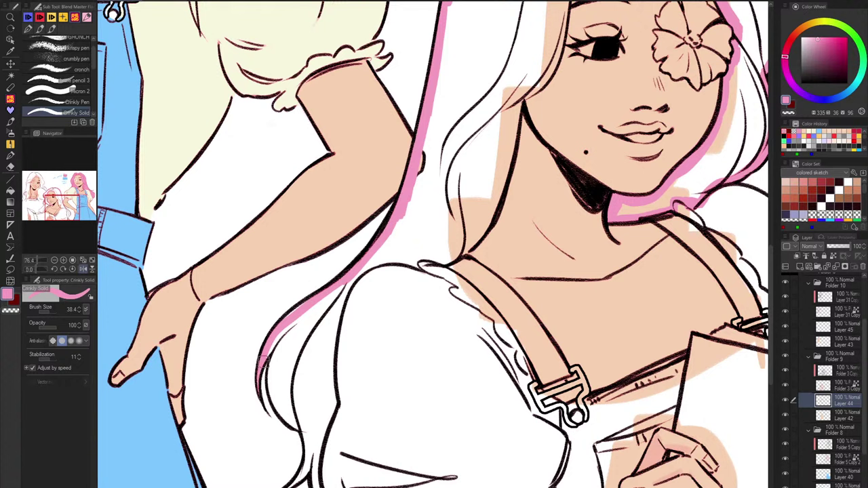
pyautogui.moveTo(290, 323)
pyautogui.mouseDown()
pyautogui.moveTo(268, 354)
pyautogui.moveTo(286, 330)
pyautogui.moveTo(271, 371)
pyautogui.moveTo(294, 417)
pyautogui.moveTo(272, 382)
pyautogui.moveTo(288, 419)
pyautogui.moveTo(306, 431)
pyautogui.moveTo(338, 360)
pyautogui.moveTo(316, 398)
pyautogui.moveTo(348, 425)
pyautogui.moveTo(311, 408)
pyautogui.mouseUp()
pyautogui.press('c')
pyautogui.press('c')
pyautogui.moveTo(333, 376)
pyautogui.mouseDown()
pyautogui.moveTo(359, 303)
pyautogui.moveTo(444, 172)
pyautogui.moveTo(477, 214)
pyautogui.mouseUp()
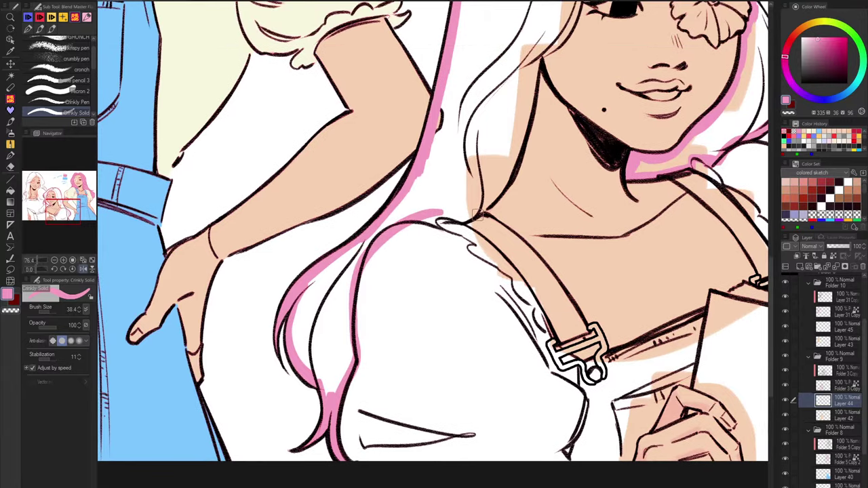
# Close the pink outline along the neck and open side of the face, and fill the middle figure's enclosed hair with pink.
pyautogui.moveTo(415, 222)
pyautogui.mouseDown()
pyautogui.moveTo(502, 194)
pyautogui.moveTo(448, 220)
pyautogui.moveTo(496, 196)
pyautogui.moveTo(517, 155)
pyautogui.moveTo(537, 62)
pyautogui.mouseUp()
pyautogui.moveTo(543, 53)
pyautogui.mouseDown()
pyautogui.moveTo(502, 181)
pyautogui.moveTo(441, 256)
pyautogui.mouseUp()
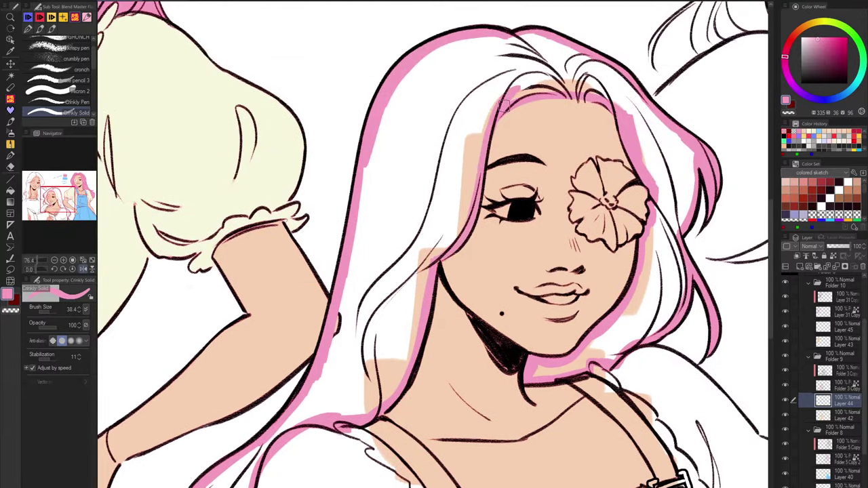
pyautogui.press('g')
pyautogui.click(409, 171)
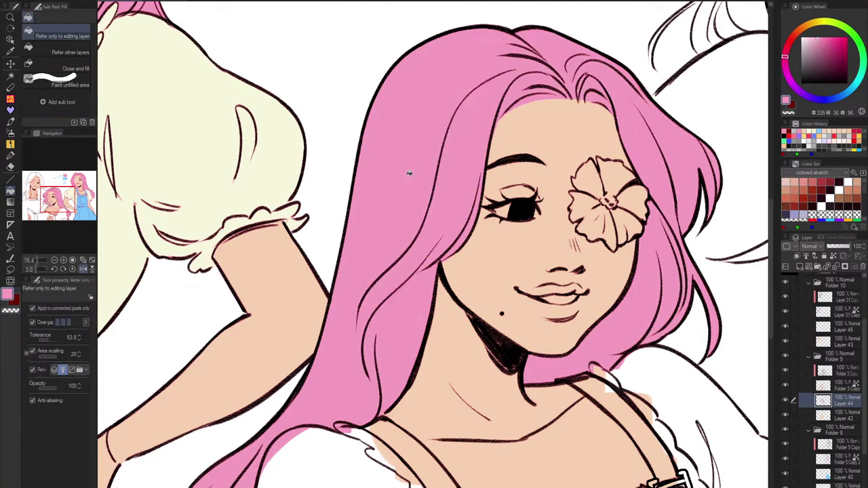
# Sample the standing figure's overalls blue for the solid pen and add a new layer above the middle figure's hair layer.
pyautogui.scroll(-4, 409, 176)
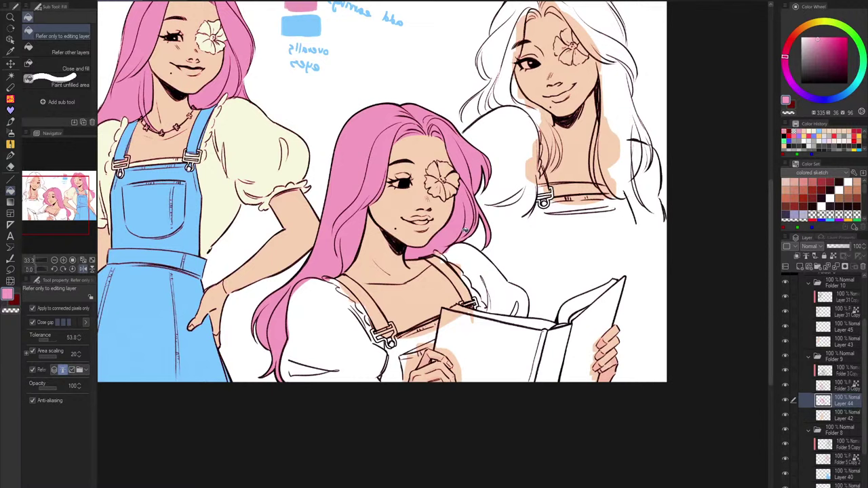
pyautogui.click(10, 99)
pyautogui.scroll(1, 325, 242)
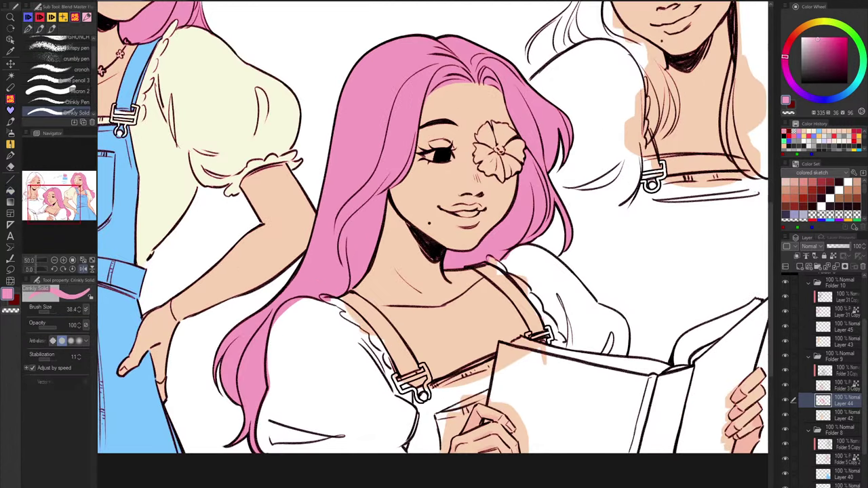
pyautogui.keyDown('alt'); pyautogui.click(128, 230); pyautogui.keyUp('alt')
pyautogui.click(799, 267)
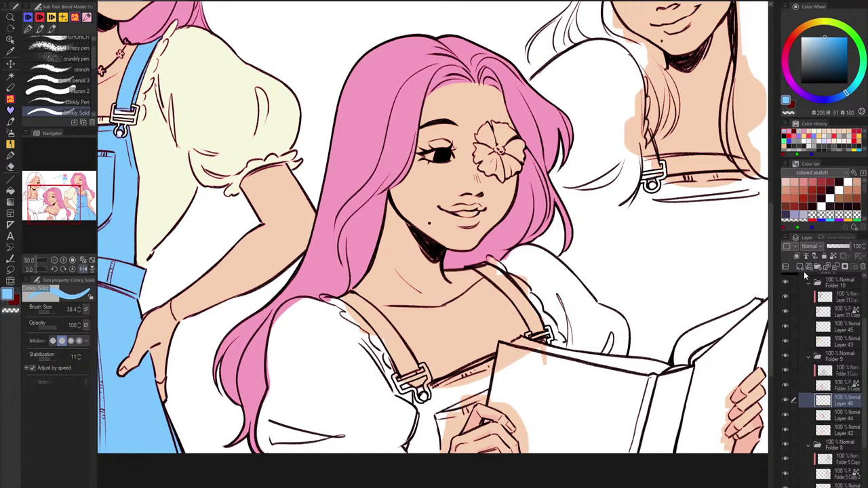
# Try to hand-paint blue along the edge of the middle figure's overalls strap beside the large puff sleeve.
pyautogui.scroll(1, 283, 345)
pyautogui.moveTo(390, 298)
pyautogui.mouseDown()
pyautogui.moveTo(402, 221)
pyautogui.moveTo(448, 304)
pyautogui.mouseUp()
pyautogui.hotkey('ctrl', 'z')
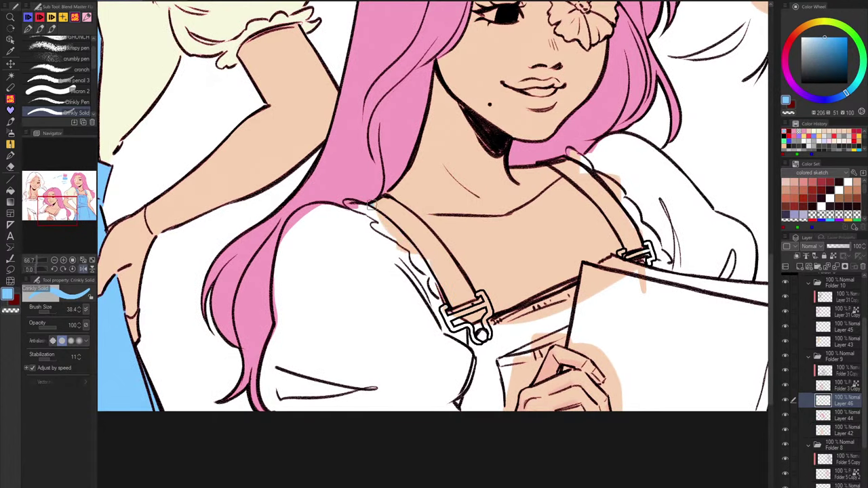
pyautogui.moveTo(372, 204); pyautogui.dragTo(444, 295)
pyautogui.hotkey('ctrl', 'z')
pyautogui.scroll(2, 407, 210)
pyautogui.moveTo(353, 203)
pyautogui.mouseDown()
pyautogui.moveTo(399, 238)
pyautogui.moveTo(498, 372)
pyautogui.mouseUp()
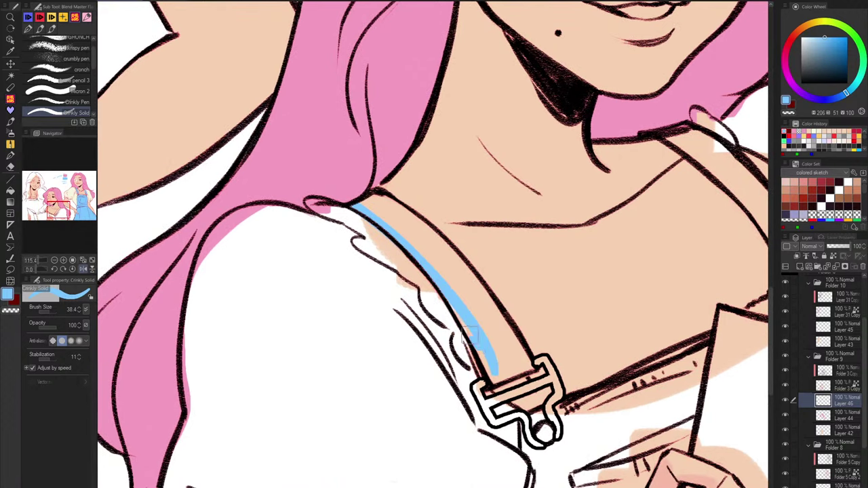
# Auto-select both straps and the bib of the middle figure's overalls from the line art and fill them blue on Layer 46.
pyautogui.click(834, 369)
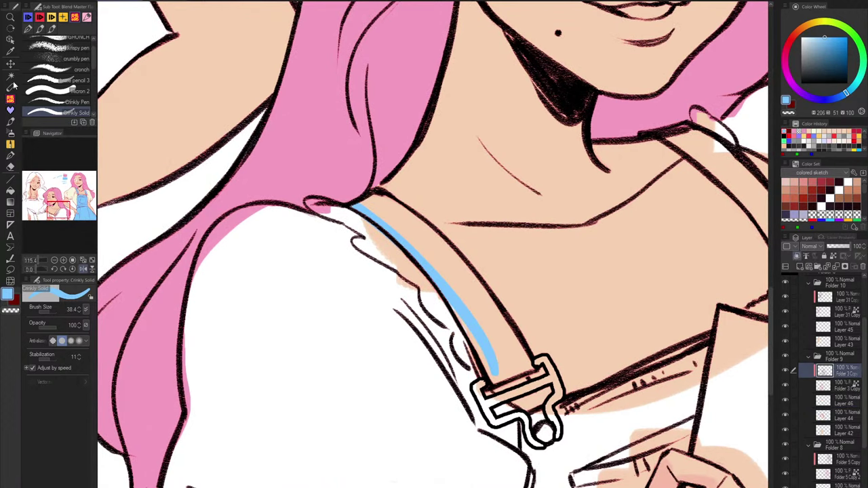
pyautogui.click(11, 78)
pyautogui.click(468, 291)
pyautogui.scroll(-2, 525, 257)
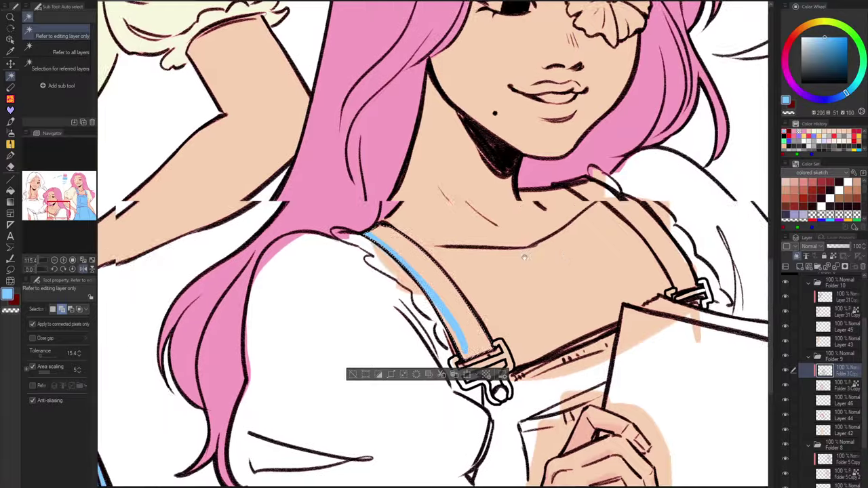
pyautogui.moveTo(525, 256); pyautogui.dragTo(465, 258)
pyautogui.click(587, 226)
pyautogui.moveTo(573, 285); pyautogui.dragTo(570, 201)
pyautogui.click(543, 272)
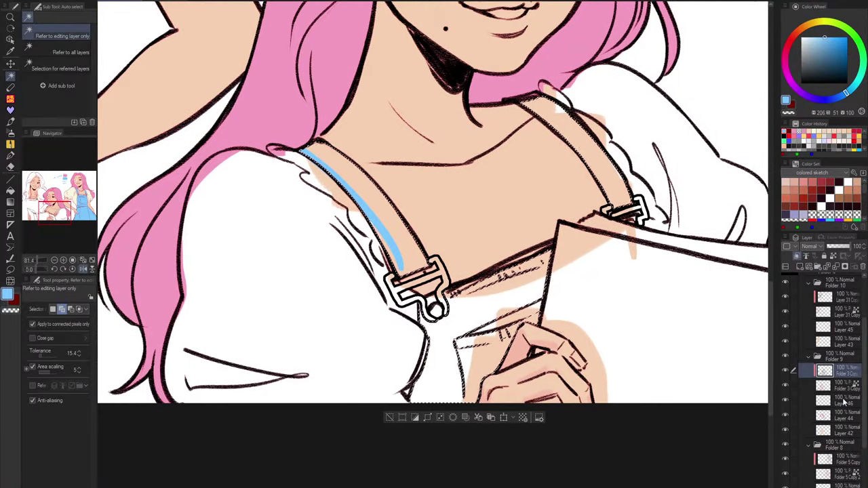
pyautogui.click(841, 400)
pyautogui.hotkey('alt', 'BackSpace')
pyautogui.hotkey('ctrl', 'd')
# Paint blue over the uncolored gaps at the bib's pocket opening and along its top edge beside the book.
pyautogui.click(10, 98)
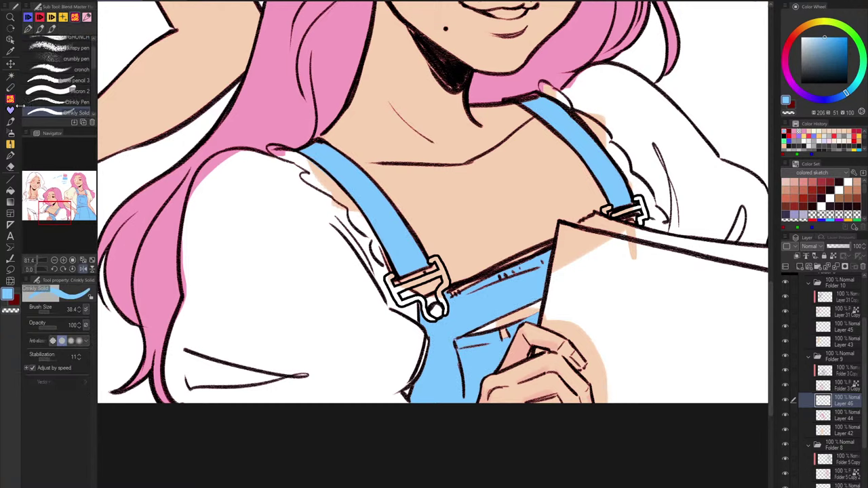
pyautogui.scroll(6, 486, 338)
pyautogui.moveTo(504, 305)
pyautogui.mouseDown()
pyautogui.moveTo(469, 327)
pyautogui.moveTo(534, 300)
pyautogui.moveTo(509, 344)
pyautogui.mouseUp()
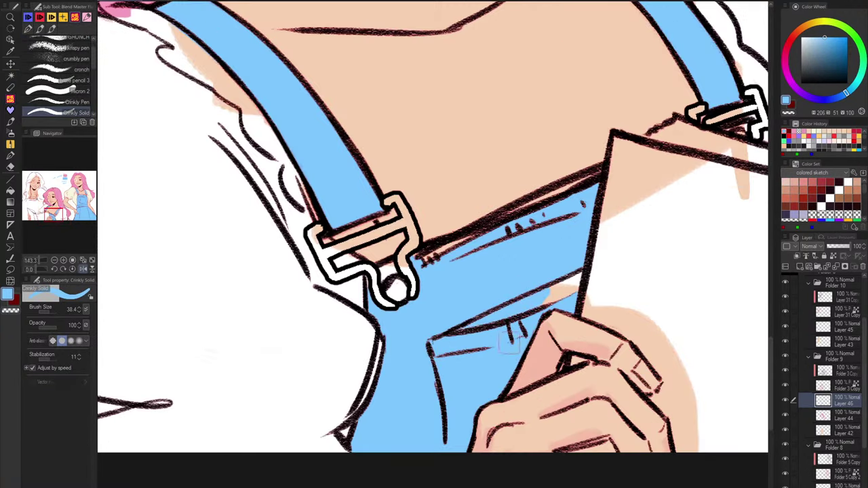
pyautogui.moveTo(547, 294); pyautogui.dragTo(582, 272)
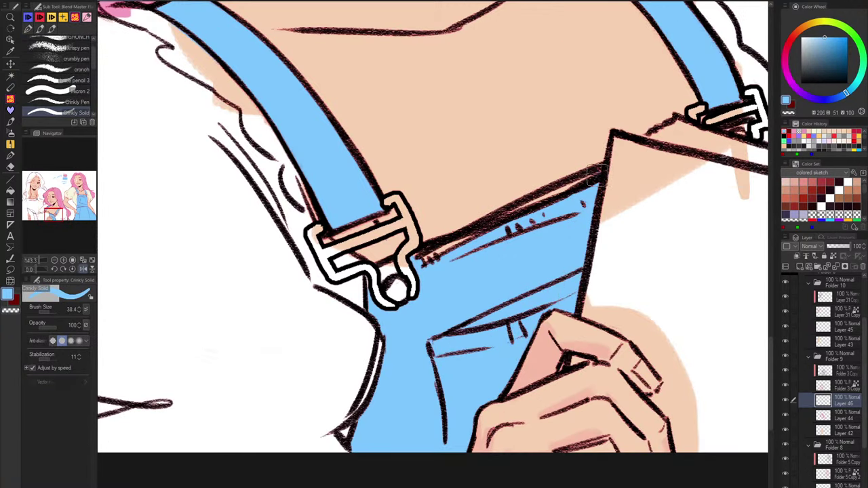
pyautogui.moveTo(598, 175)
pyautogui.mouseDown()
pyautogui.moveTo(426, 261)
pyautogui.moveTo(581, 184)
pyautogui.moveTo(597, 209)
pyautogui.moveTo(670, 178)
pyautogui.moveTo(475, 254)
pyautogui.moveTo(453, 309)
pyautogui.mouseUp()
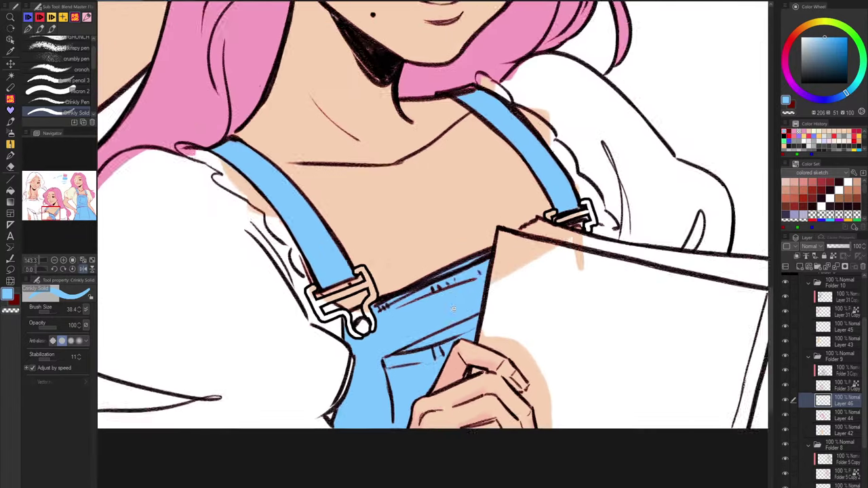
pyautogui.scroll(-1, 453, 308)
pyautogui.scroll(3, 377, 294)
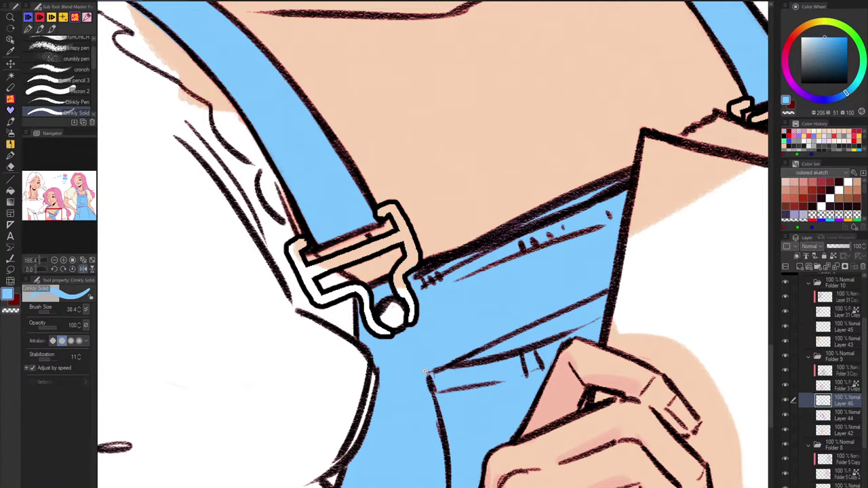
pyautogui.scroll(-5, 424, 371)
# Add a new layer directly above Layer 44 and sample the standing figure's blouse cream for the Quick Lasso Fill.
pyautogui.click(839, 415)
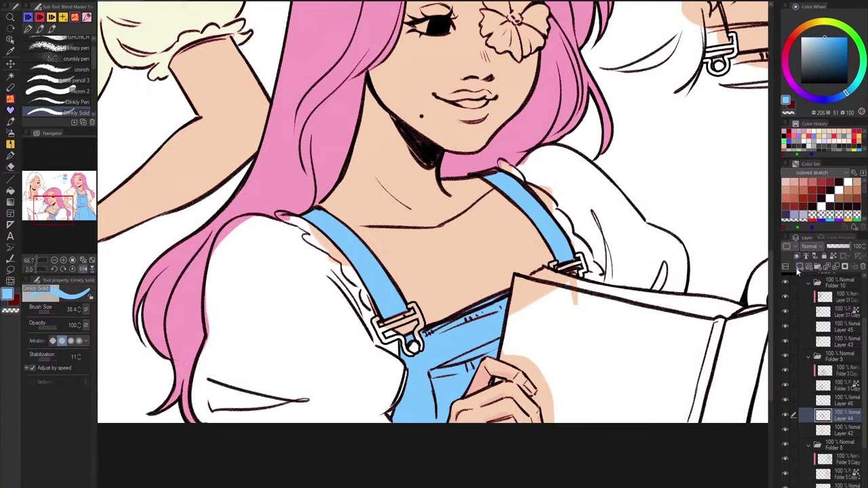
pyautogui.click(798, 269)
pyautogui.moveTo(579, 302)
pyautogui.mouseDown()
pyautogui.moveTo(533, 364)
pyautogui.moveTo(634, 379)
pyautogui.mouseUp()
pyautogui.keyDown('alt'); pyautogui.click(227, 96); pyautogui.keyUp('alt')
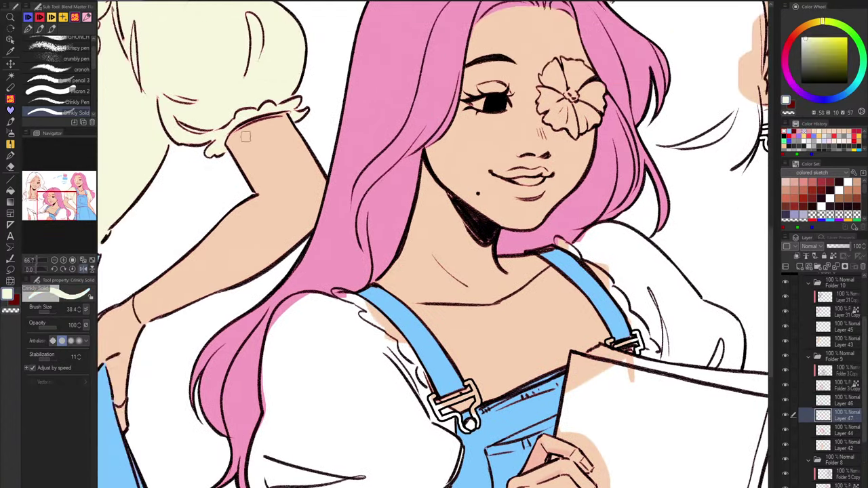
pyautogui.moveTo(319, 275); pyautogui.dragTo(329, 184)
pyautogui.click(10, 269)
# Lasso-fill cream into the ruffle beside the strap and the upper part of the middle figure's large puff sleeve.
pyautogui.moveTo(308, 308); pyautogui.dragTo(319, 315)
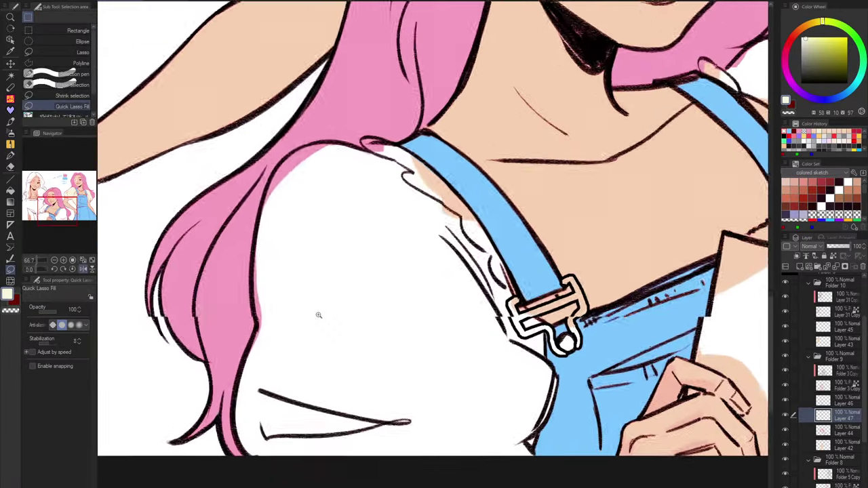
pyautogui.scroll(4, 318, 314)
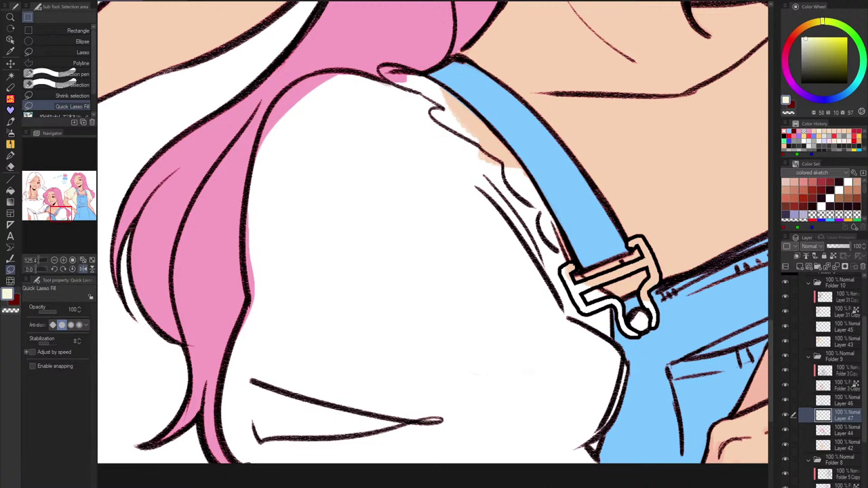
pyautogui.hotkey('ctrl', '0')
pyautogui.moveTo(427, 74)
pyautogui.mouseDown()
pyautogui.moveTo(408, 69)
pyautogui.moveTo(467, 73)
pyautogui.mouseUp()
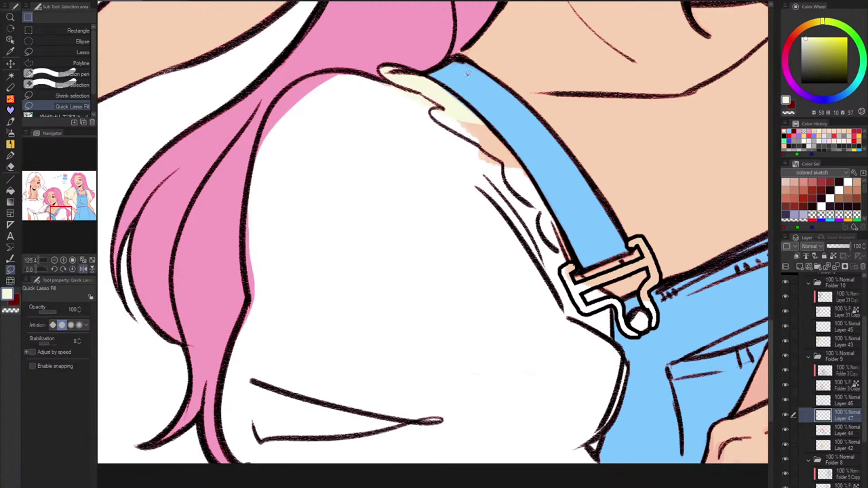
pyautogui.press('h')
pyautogui.moveTo(416, 106)
pyautogui.mouseDown()
pyautogui.moveTo(322, 195)
pyautogui.moveTo(290, 268)
pyautogui.moveTo(253, 295)
pyautogui.moveTo(410, 84)
pyautogui.mouseUp()
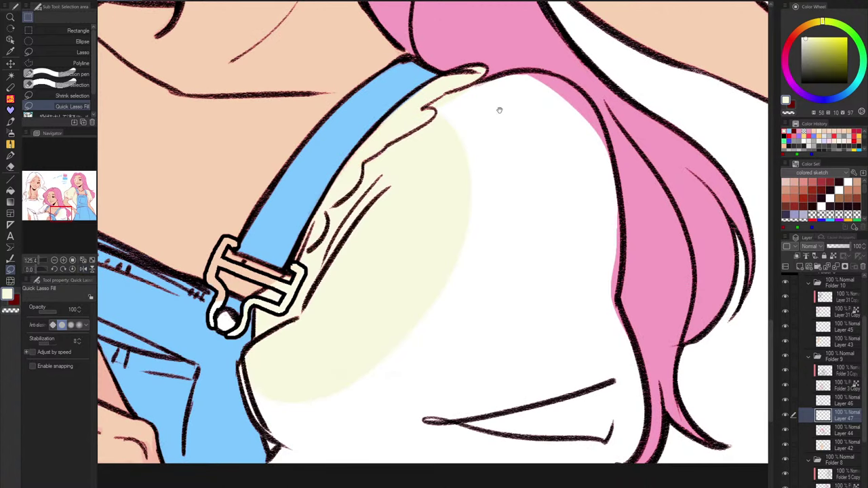
pyautogui.moveTo(499, 110); pyautogui.dragTo(479, 116)
pyautogui.moveTo(405, 126)
pyautogui.mouseDown()
pyautogui.moveTo(501, 72)
pyautogui.moveTo(555, 89)
pyautogui.moveTo(575, 116)
pyautogui.moveTo(488, 349)
pyautogui.moveTo(354, 218)
pyautogui.mouseUp()
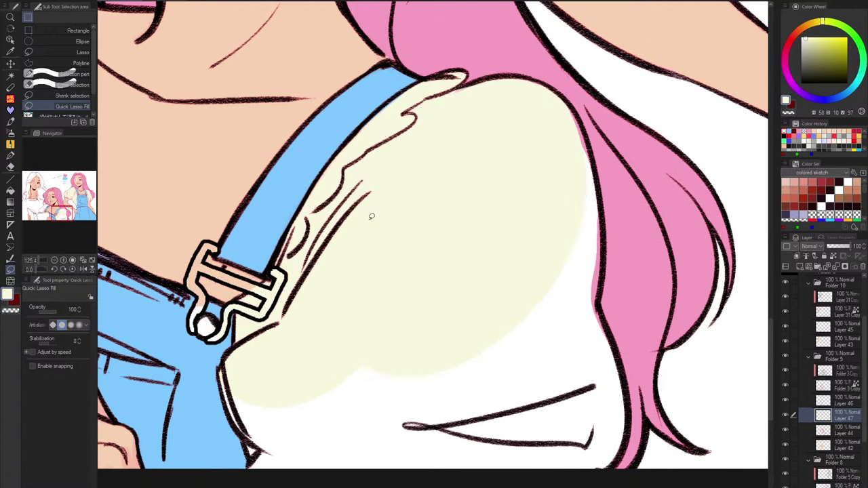
# Lasso-fill cream along the large puff sleeve's hair side, its lower part and the corner beside the overalls.
pyautogui.press('h')
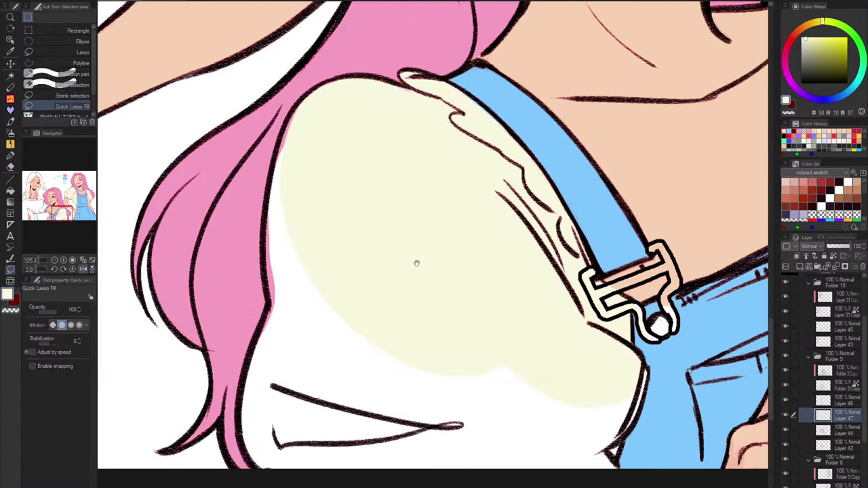
pyautogui.moveTo(416, 262); pyautogui.dragTo(468, 240)
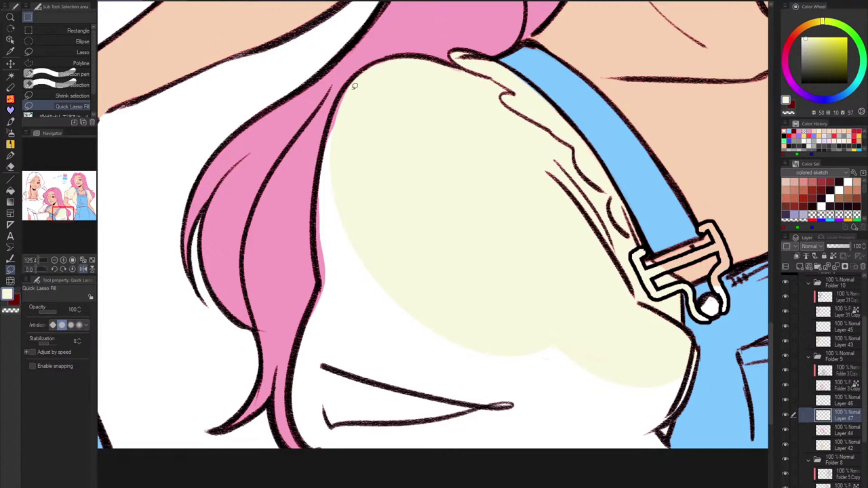
pyautogui.moveTo(371, 99)
pyautogui.mouseDown()
pyautogui.moveTo(353, 78)
pyautogui.moveTo(329, 116)
pyautogui.moveTo(316, 249)
pyautogui.moveTo(420, 339)
pyautogui.mouseUp()
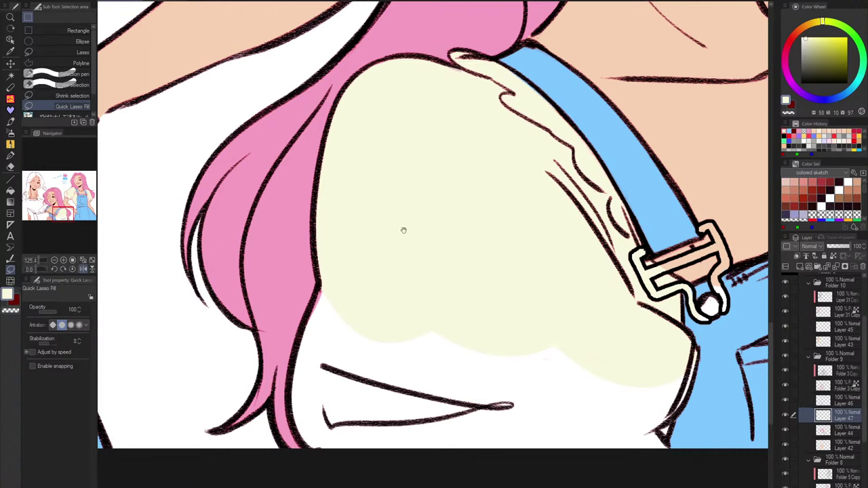
pyautogui.moveTo(403, 230); pyautogui.dragTo(402, 187)
pyautogui.moveTo(321, 240)
pyautogui.mouseDown()
pyautogui.moveTo(304, 282)
pyautogui.moveTo(504, 366)
pyautogui.moveTo(356, 211)
pyautogui.mouseUp()
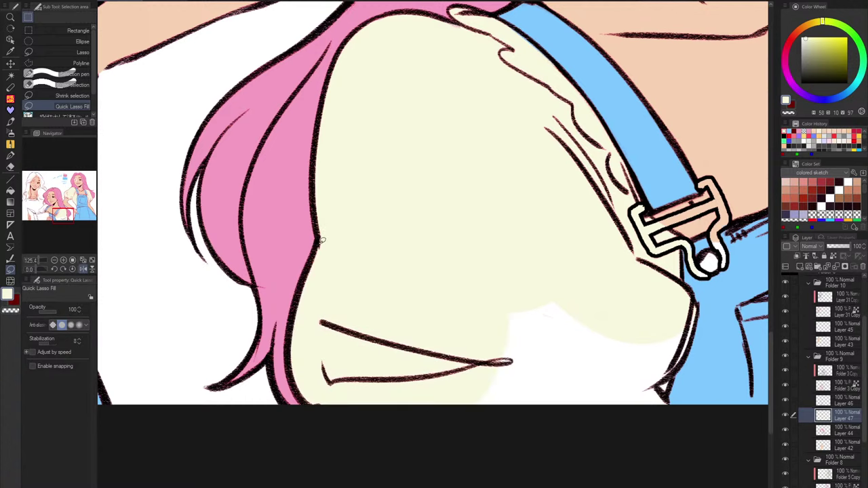
pyautogui.moveTo(410, 256)
pyautogui.mouseDown()
pyautogui.moveTo(465, 442)
pyautogui.moveTo(467, 344)
pyautogui.mouseUp()
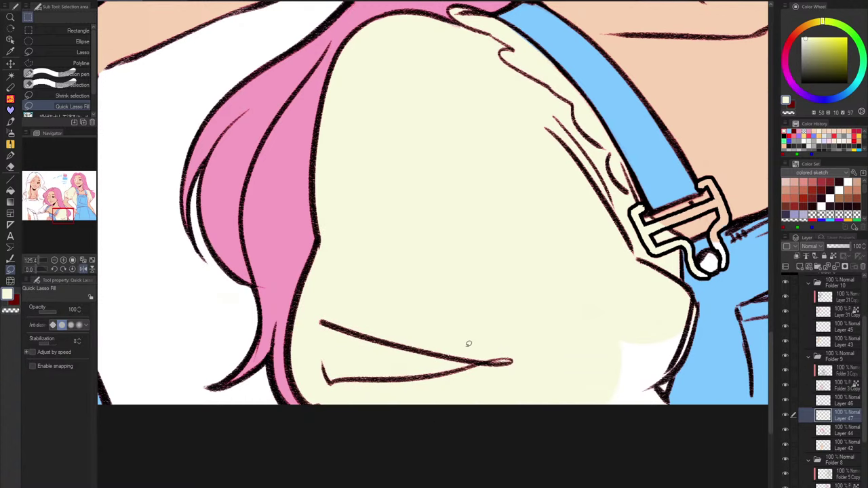
pyautogui.press('h')
pyautogui.moveTo(176, 317)
pyautogui.mouseDown()
pyautogui.moveTo(260, 267)
pyautogui.moveTo(227, 283)
pyautogui.mouseUp()
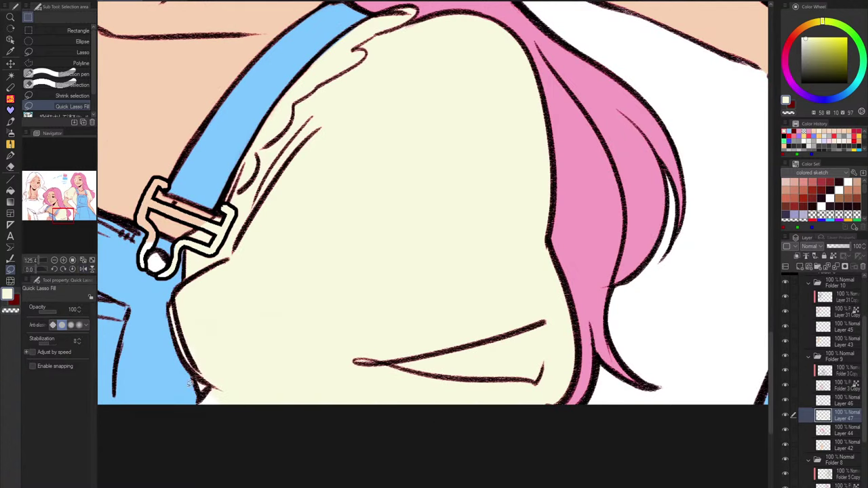
pyautogui.moveTo(190, 383)
pyautogui.mouseDown()
pyautogui.moveTo(372, 300)
pyautogui.moveTo(268, 238)
pyautogui.mouseUp()
# Lasso-fill the middle figure's other puff sleeve and ruffle behind the book with cream.
pyautogui.moveTo(268, 237)
pyautogui.mouseDown()
pyautogui.moveTo(507, 320)
pyautogui.moveTo(575, 317)
pyautogui.mouseUp()
pyautogui.scroll(3, 298, 227)
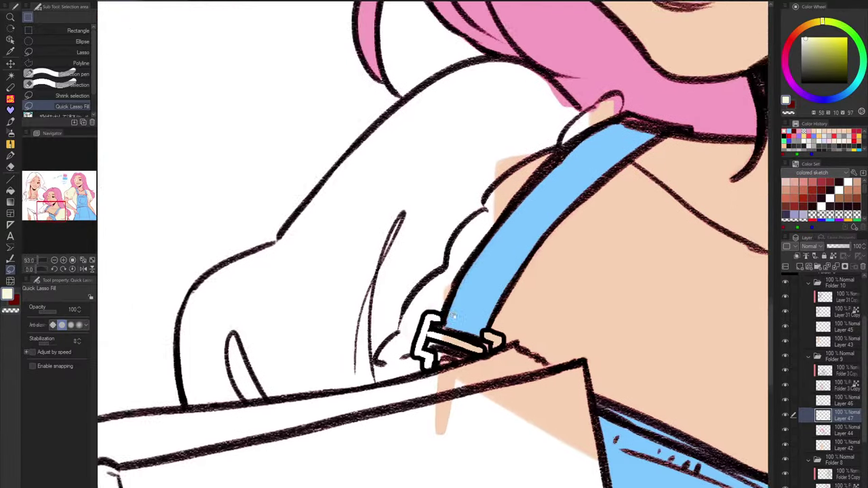
pyautogui.moveTo(434, 339); pyautogui.dragTo(462, 354)
pyautogui.moveTo(444, 441)
pyautogui.mouseDown()
pyautogui.moveTo(463, 384)
pyautogui.moveTo(653, 127)
pyautogui.moveTo(642, 107)
pyautogui.moveTo(610, 124)
pyautogui.moveTo(571, 80)
pyautogui.moveTo(489, 76)
pyautogui.moveTo(328, 232)
pyautogui.moveTo(284, 471)
pyautogui.mouseUp()
pyautogui.moveTo(311, 252)
pyautogui.mouseDown()
pyautogui.moveTo(261, 275)
pyautogui.moveTo(221, 306)
pyautogui.moveTo(285, 461)
pyautogui.mouseUp()
pyautogui.scroll(-3, 373, 259)
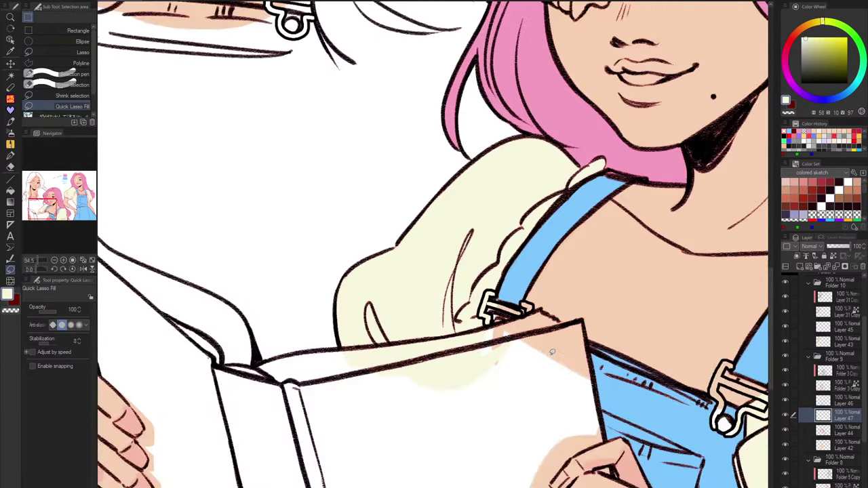
pyautogui.press('h')
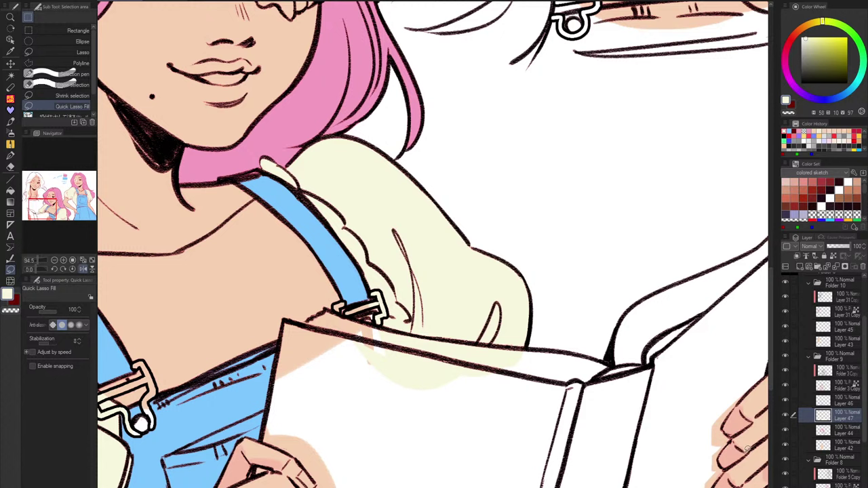
# Add a new layer above the blouse layer for the book and sample the hair pink as its color.
pyautogui.click(800, 268)
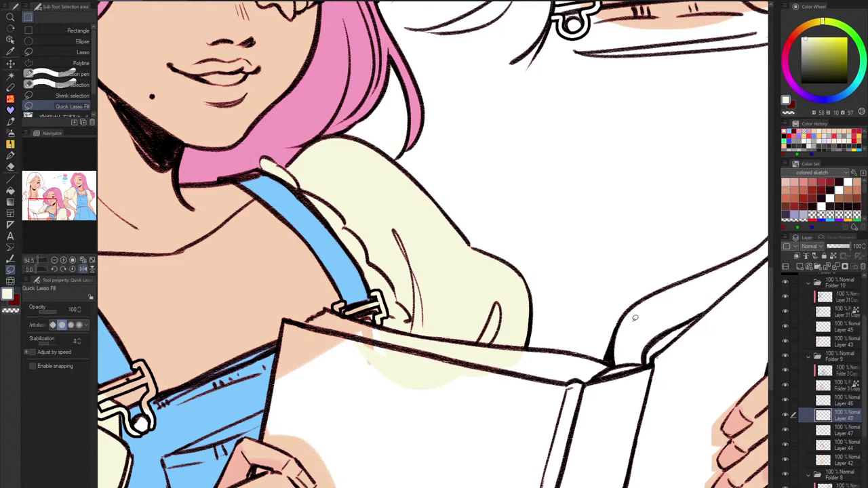
pyautogui.keyDown('alt'); pyautogui.click(322, 107); pyautogui.keyUp('alt')
pyautogui.scroll(-3, 529, 190)
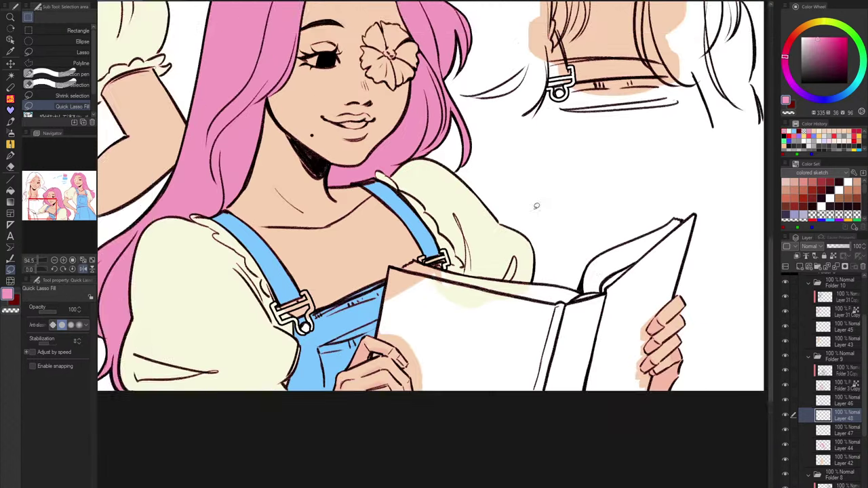
# Lasso-fill the book cover held by the fingers with pink, following the cover edge and fingertips.
pyautogui.moveTo(536, 206); pyautogui.dragTo(426, 169)
pyautogui.scroll(5, 515, 231)
pyautogui.moveTo(465, 277)
pyautogui.mouseDown()
pyautogui.moveTo(457, 290)
pyautogui.moveTo(675, 97)
pyautogui.moveTo(675, 145)
pyautogui.moveTo(628, 301)
pyautogui.moveTo(573, 366)
pyautogui.moveTo(560, 405)
pyautogui.moveTo(463, 291)
pyautogui.mouseUp()
pyautogui.scroll(-3, 570, 285)
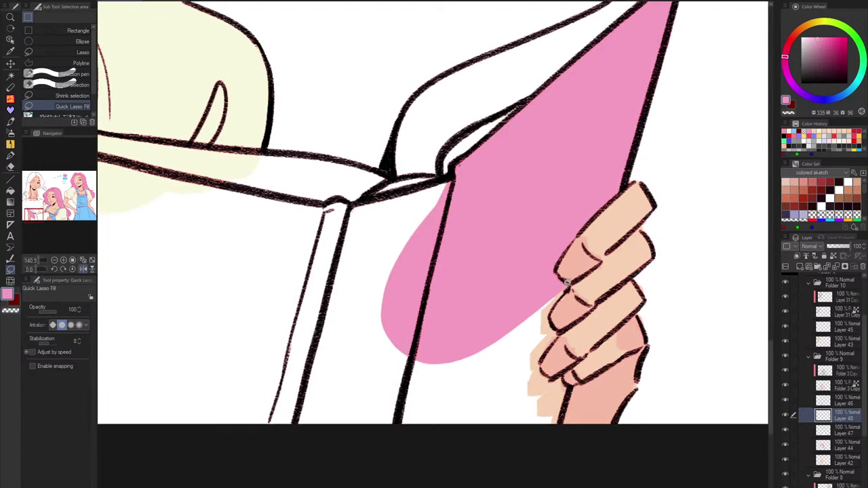
pyautogui.moveTo(556, 336); pyautogui.dragTo(561, 332)
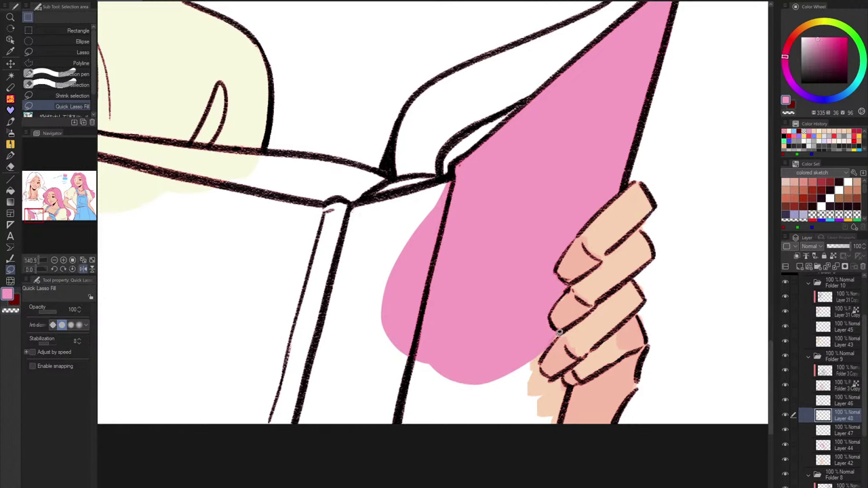
pyautogui.moveTo(565, 372)
pyautogui.mouseDown()
pyautogui.moveTo(566, 413)
pyautogui.moveTo(468, 476)
pyautogui.moveTo(485, 218)
pyautogui.moveTo(550, 267)
pyautogui.mouseUp()
# Lasso-fill the book's spine and the adjoining hinge of the other cover with pink.
pyautogui.scroll(-3, 471, 218)
pyautogui.moveTo(493, 418)
pyautogui.mouseDown()
pyautogui.moveTo(428, 275)
pyautogui.moveTo(451, 250)
pyautogui.moveTo(569, 213)
pyautogui.mouseUp()
pyautogui.scroll(1, 503, 297)
pyautogui.moveTo(503, 297); pyautogui.dragTo(484, 289)
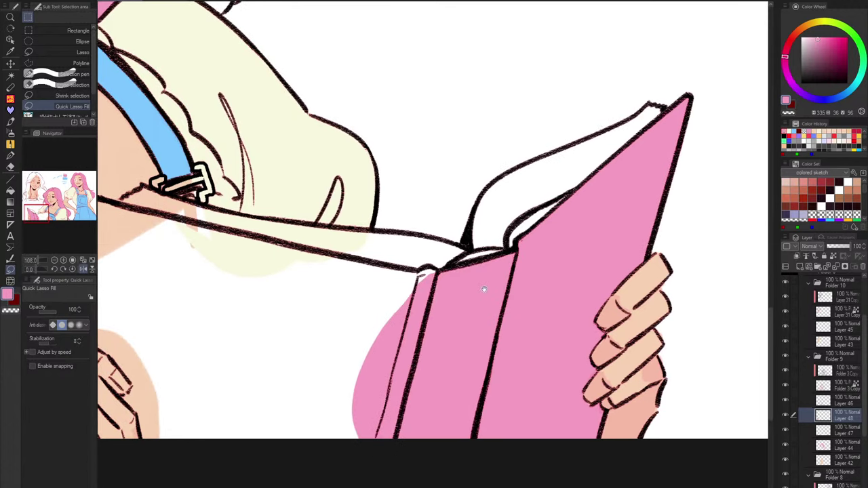
pyautogui.press('h')
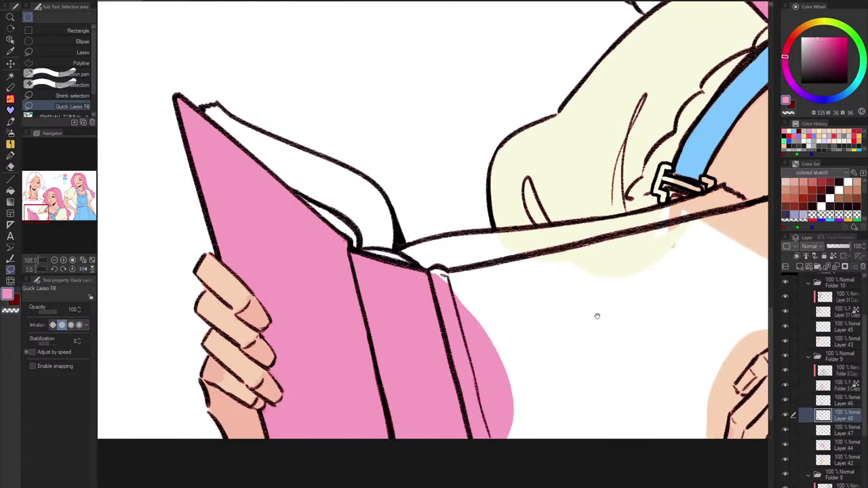
# Lasso-fill the book's second cover with pink, from the hinge to its outer edge and along the hand holding it.
pyautogui.moveTo(597, 315); pyautogui.dragTo(555, 324)
pyautogui.moveTo(389, 278)
pyautogui.mouseDown()
pyautogui.moveTo(506, 310)
pyautogui.moveTo(468, 478)
pyautogui.mouseUp()
pyautogui.moveTo(468, 265)
pyautogui.mouseDown()
pyautogui.moveTo(730, 202)
pyautogui.moveTo(654, 384)
pyautogui.moveTo(515, 480)
pyautogui.mouseUp()
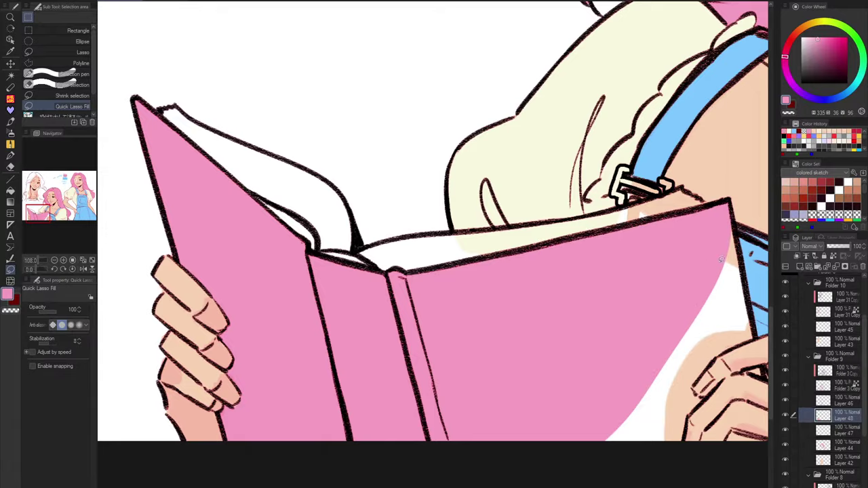
pyautogui.moveTo(651, 318); pyautogui.dragTo(528, 307)
pyautogui.moveTo(610, 209)
pyautogui.mouseDown()
pyautogui.moveTo(637, 325)
pyautogui.moveTo(549, 397)
pyautogui.moveTo(475, 429)
pyautogui.mouseUp()
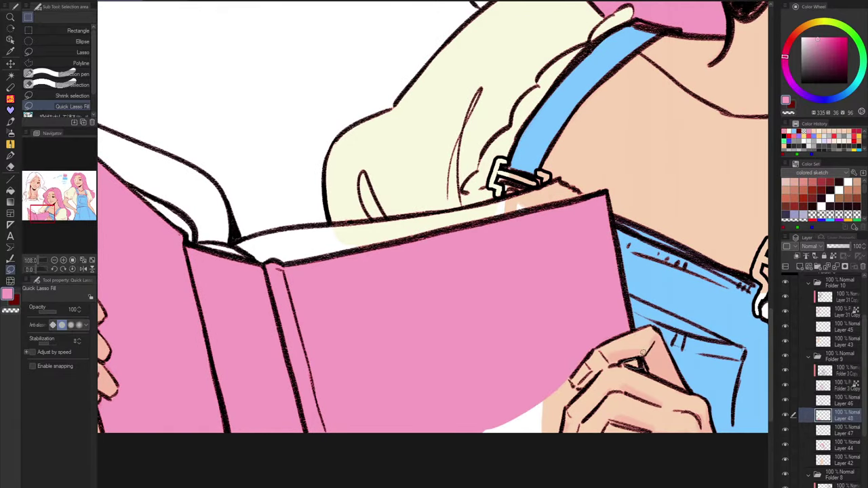
pyautogui.moveTo(573, 377)
pyautogui.mouseDown()
pyautogui.moveTo(583, 389)
pyautogui.moveTo(564, 423)
pyautogui.moveTo(468, 462)
pyautogui.mouseUp()
pyautogui.moveTo(600, 238); pyautogui.dragTo(575, 373)
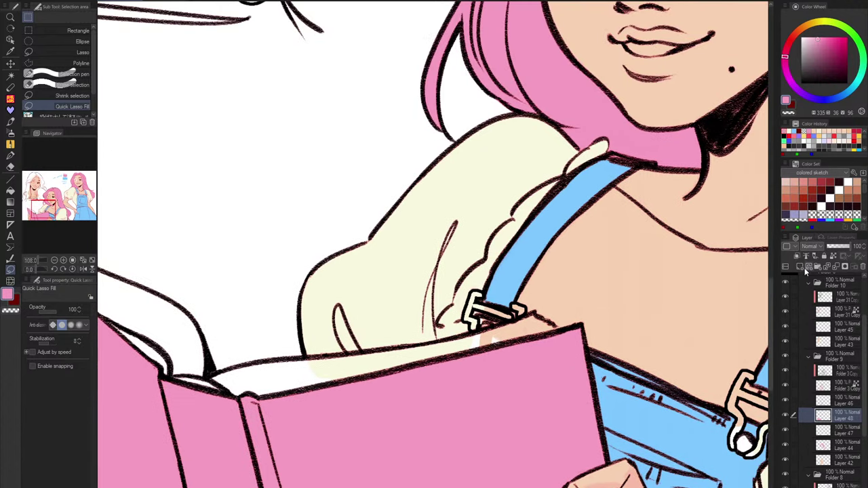
# Add a new layer above the book cover layer for the pages and choose a saturated violet as the fill color.
pyautogui.click(806, 266)
pyautogui.keyDown('alt'); pyautogui.click(487, 225); pyautogui.keyUp('alt')
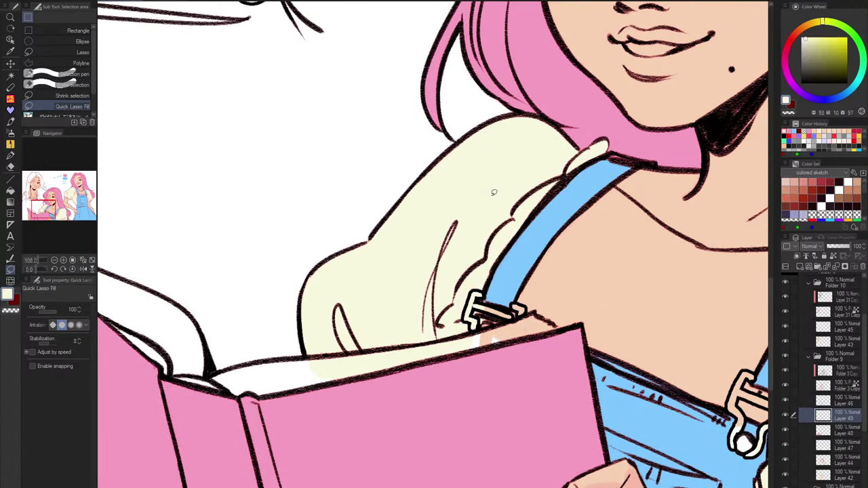
pyautogui.press('h')
pyautogui.click(811, 98)
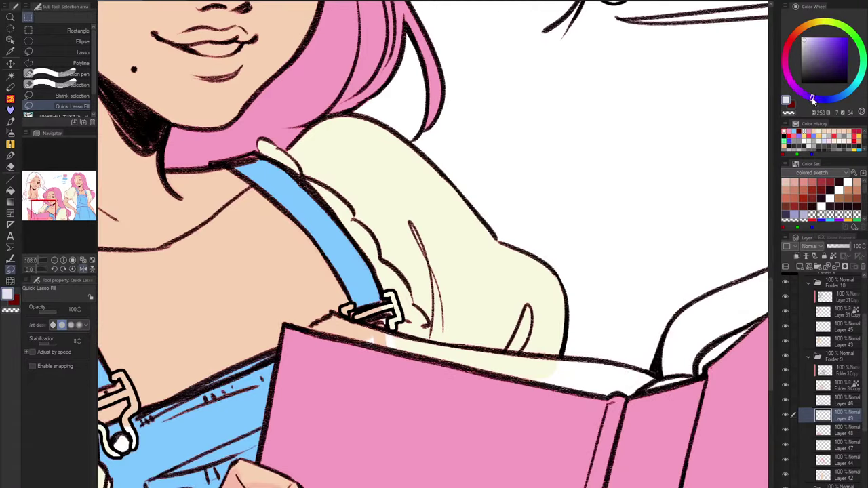
pyautogui.moveTo(821, 48); pyautogui.dragTo(837, 44)
# Lasso-fill the strip of pages along the cover below the sleeve with violet, from the strap buckle to the spine.
pyautogui.moveTo(309, 325)
pyautogui.mouseDown()
pyautogui.moveTo(329, 313)
pyautogui.moveTo(358, 319)
pyautogui.moveTo(413, 332)
pyautogui.moveTo(421, 353)
pyautogui.moveTo(333, 320)
pyautogui.mouseUp()
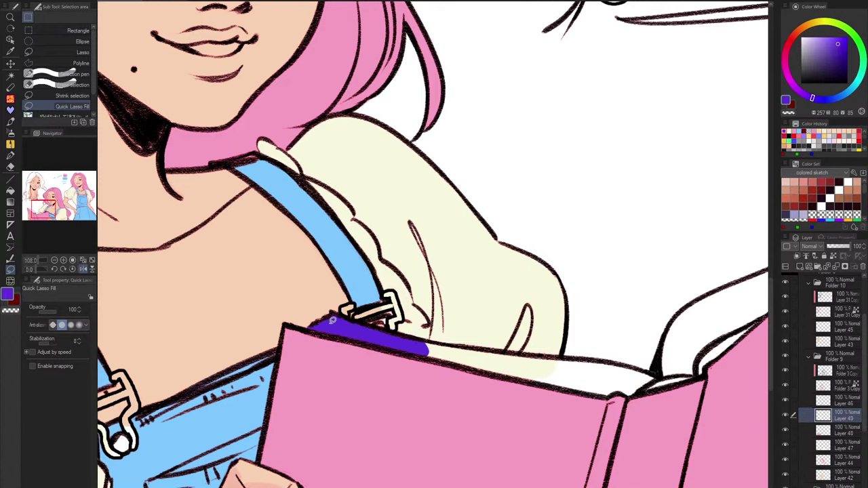
pyautogui.press('h')
pyautogui.moveTo(444, 342); pyautogui.dragTo(625, 252)
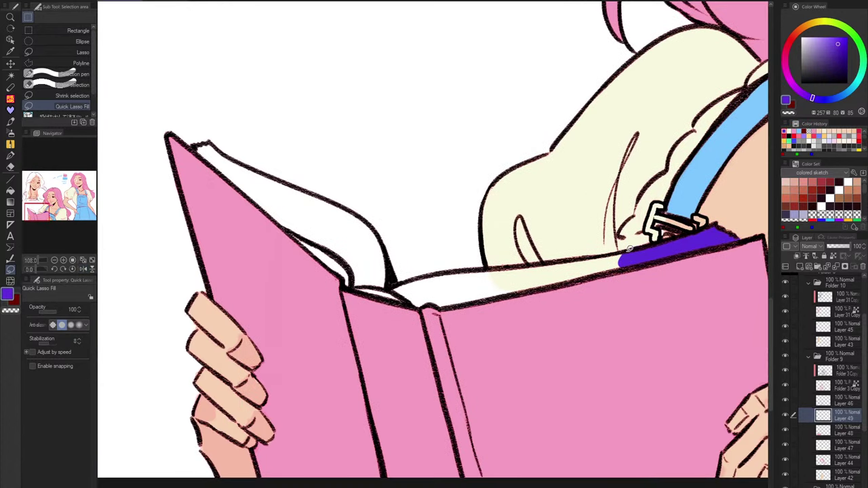
pyautogui.moveTo(542, 263)
pyautogui.mouseDown()
pyautogui.moveTo(437, 275)
pyautogui.moveTo(405, 302)
pyautogui.moveTo(442, 305)
pyautogui.moveTo(588, 279)
pyautogui.moveTo(615, 253)
pyautogui.mouseUp()
pyautogui.moveTo(494, 268)
pyautogui.mouseDown()
pyautogui.moveTo(423, 278)
pyautogui.moveTo(421, 308)
pyautogui.moveTo(391, 297)
pyautogui.mouseUp()
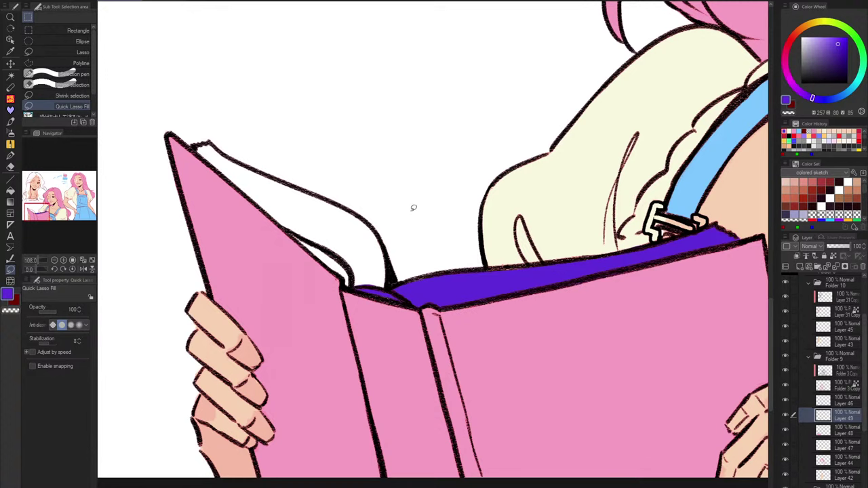
# Lasso-fill the raised pages behind the other book cover with violet, down to the spine.
pyautogui.press('h')
pyautogui.moveTo(520, 224); pyautogui.dragTo(499, 275)
pyautogui.moveTo(460, 341)
pyautogui.mouseDown()
pyautogui.moveTo(468, 288)
pyautogui.moveTo(516, 251)
pyautogui.mouseUp()
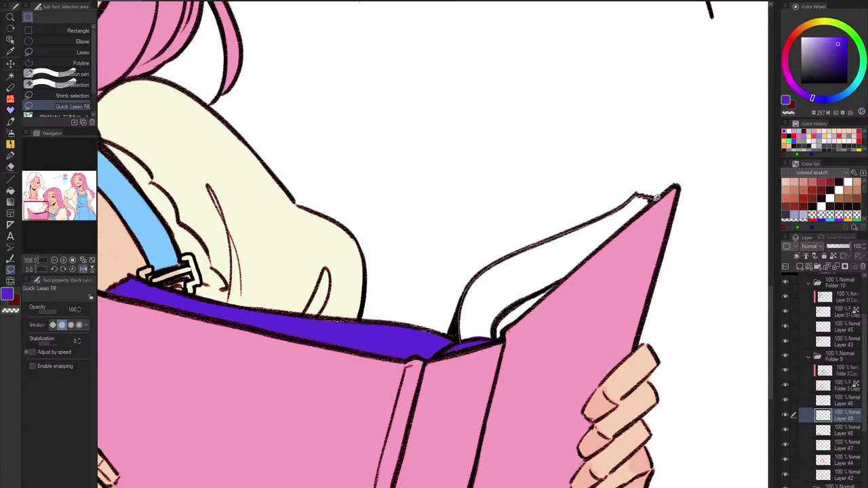
pyautogui.moveTo(656, 197)
pyautogui.mouseDown()
pyautogui.moveTo(502, 332)
pyautogui.moveTo(448, 321)
pyautogui.mouseUp()
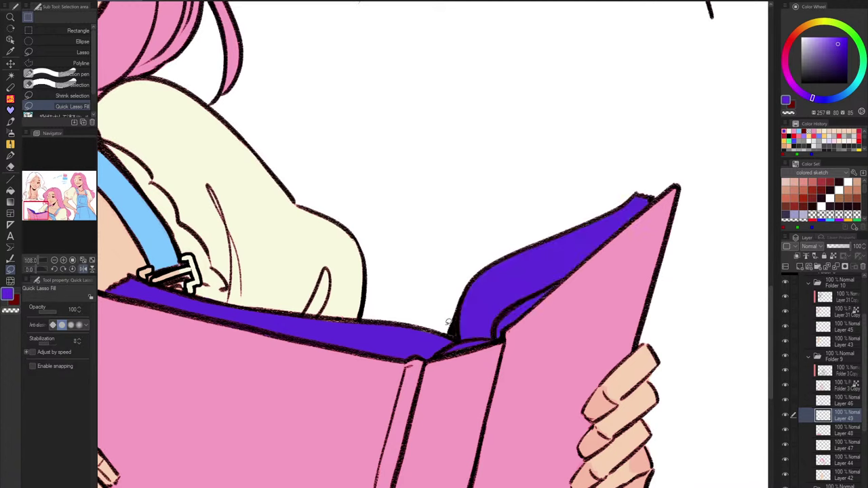
# Lock the page layer's transparent pixels and recolor the violet pages with cream sampled from the blouse.
pyautogui.scroll(-3, 616, 300)
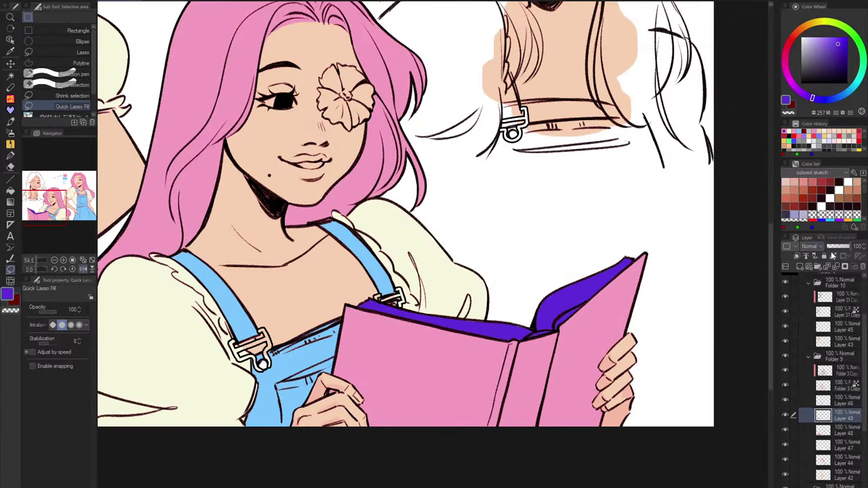
pyautogui.keyDown('alt'); pyautogui.click(450, 276); pyautogui.keyUp('alt')
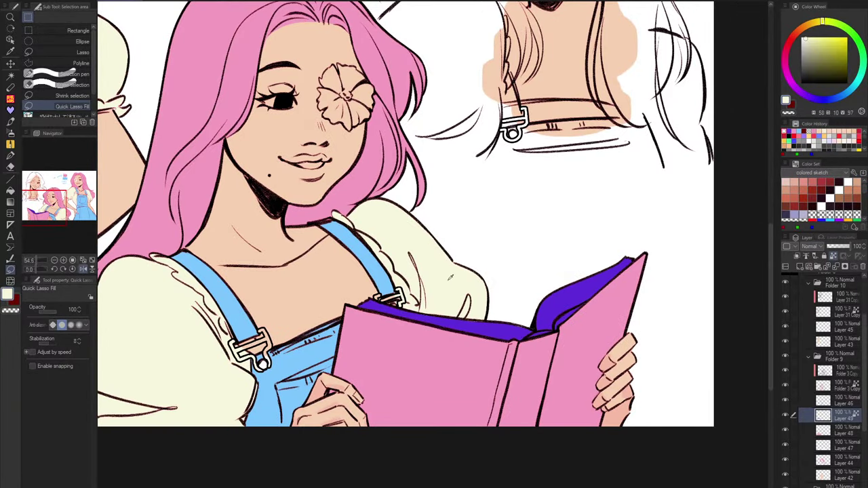
pyautogui.hotkey('alt', 'Delete')
pyautogui.scroll(-3, 404, 289)
pyautogui.moveTo(400, 296); pyautogui.dragTo(473, 354)
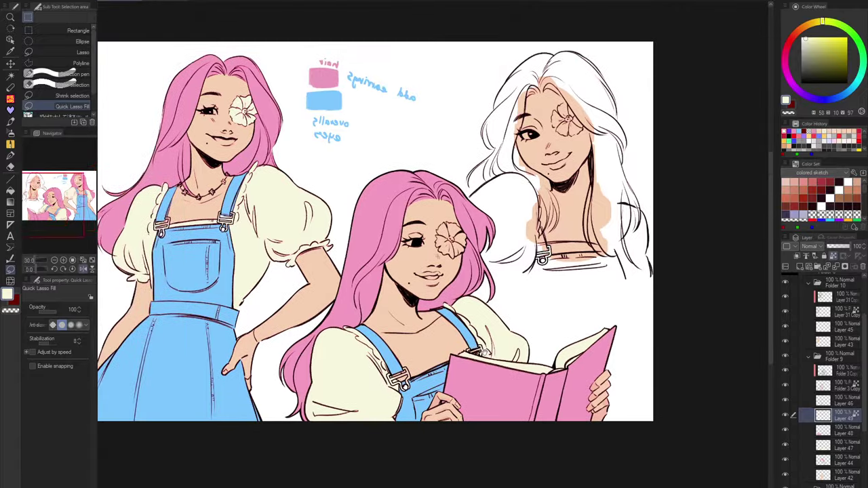
# Select Layer 46 and lasso-fill all petals of the middle figure's eye flower with cream, following the ruffled outline.
pyautogui.scroll(4, 447, 241)
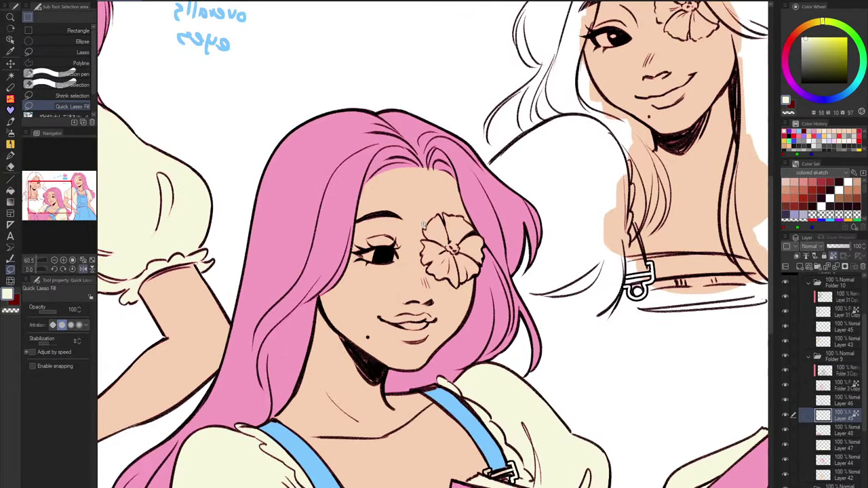
pyautogui.scroll(4, 446, 243)
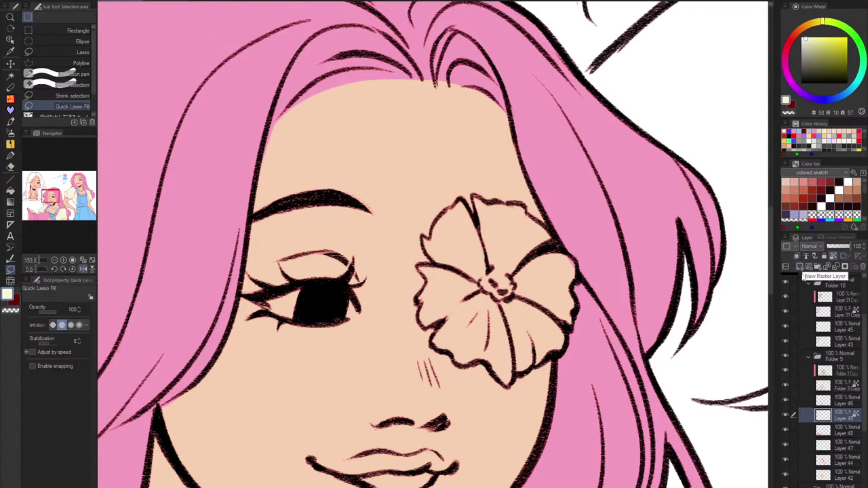
pyautogui.hotkey('ctrl', '0')
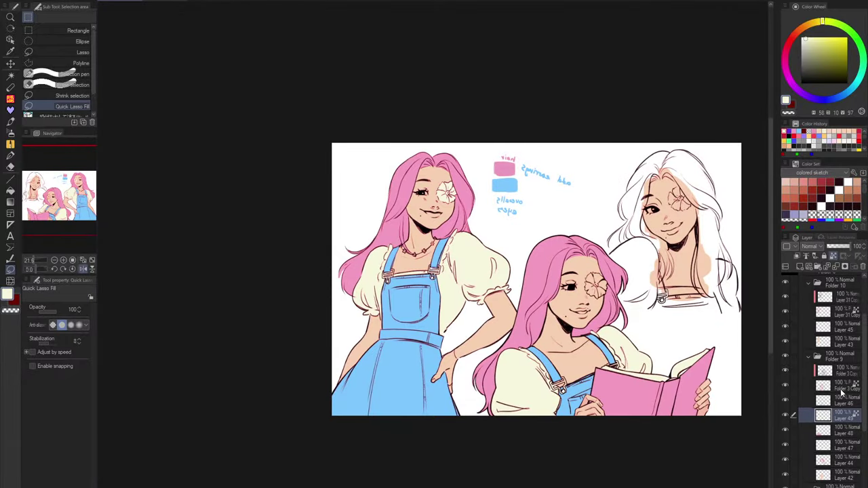
pyautogui.click(790, 401)
pyautogui.click(827, 385)
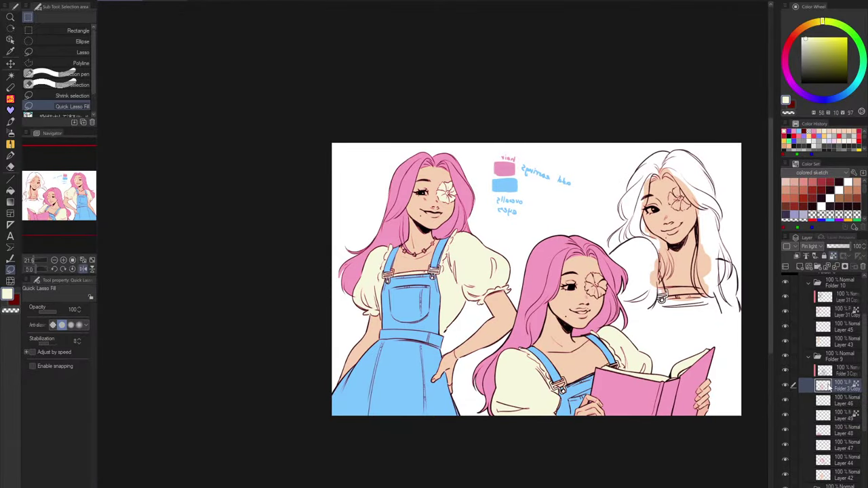
pyautogui.click(793, 402)
pyautogui.scroll(12, 441, 172)
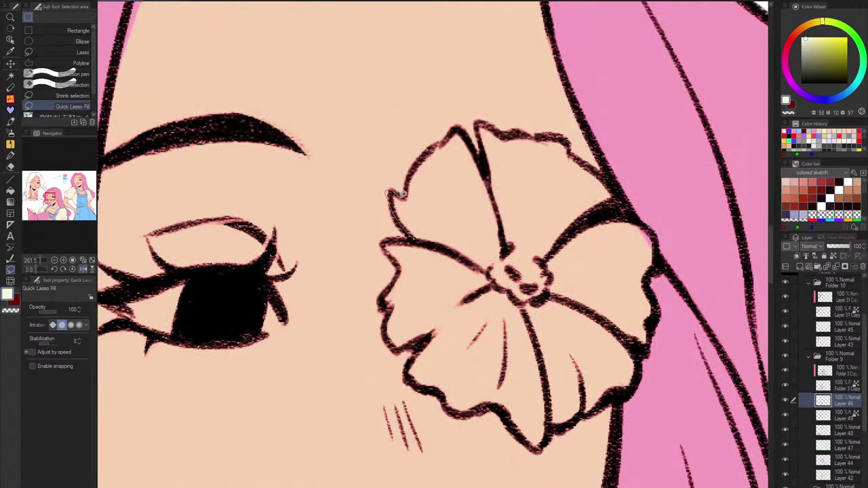
pyautogui.moveTo(392, 194)
pyautogui.mouseDown()
pyautogui.moveTo(428, 241)
pyautogui.moveTo(540, 236)
pyautogui.moveTo(466, 130)
pyautogui.moveTo(439, 144)
pyautogui.moveTo(399, 193)
pyautogui.mouseUp()
pyautogui.moveTo(490, 259)
pyautogui.mouseDown()
pyautogui.moveTo(474, 332)
pyautogui.moveTo(484, 258)
pyautogui.moveTo(385, 242)
pyautogui.moveTo(389, 292)
pyautogui.moveTo(415, 349)
pyautogui.moveTo(442, 345)
pyautogui.moveTo(412, 372)
pyautogui.moveTo(543, 448)
pyautogui.moveTo(530, 290)
pyautogui.mouseUp()
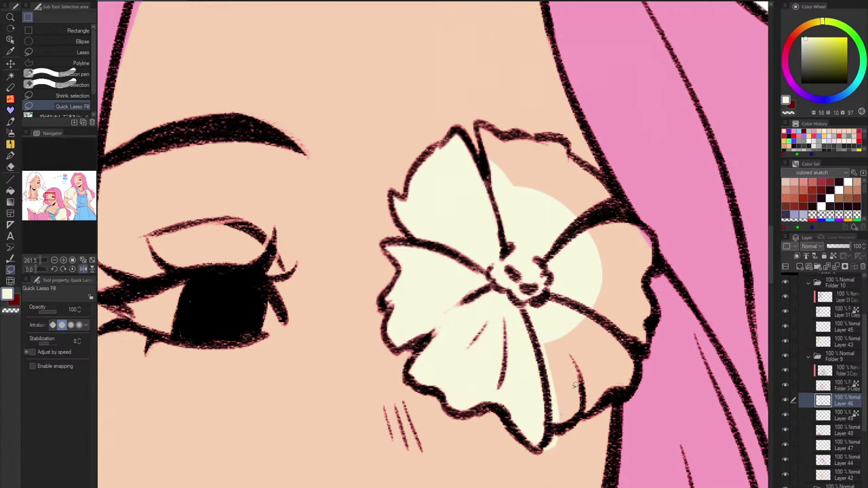
pyautogui.moveTo(574, 384)
pyautogui.mouseDown()
pyautogui.moveTo(554, 429)
pyautogui.moveTo(599, 398)
pyautogui.moveTo(579, 415)
pyautogui.moveTo(627, 342)
pyautogui.moveTo(549, 298)
pyautogui.mouseUp()
pyautogui.moveTo(634, 347)
pyautogui.mouseDown()
pyautogui.moveTo(646, 320)
pyautogui.moveTo(650, 235)
pyautogui.moveTo(532, 328)
pyautogui.moveTo(612, 189)
pyautogui.moveTo(566, 141)
pyautogui.moveTo(491, 125)
pyautogui.moveTo(579, 258)
pyautogui.moveTo(589, 238)
pyautogui.mouseUp()
pyautogui.scroll(-5, 636, 271)
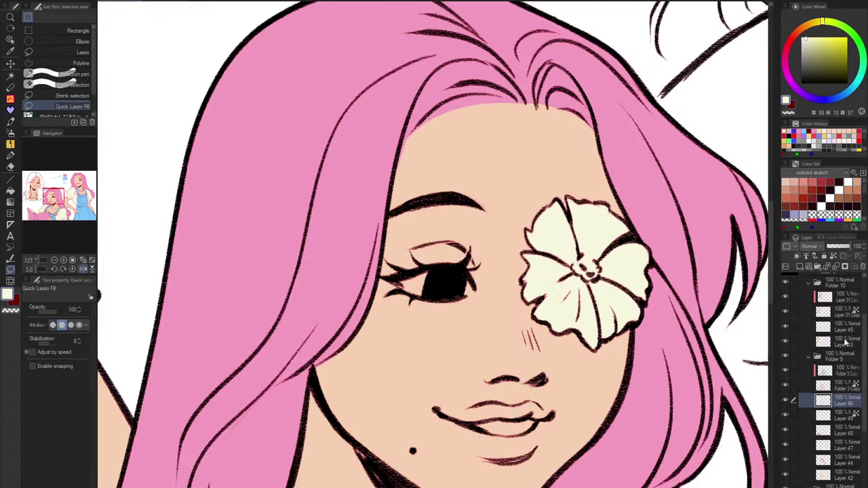
# Add a new layer above the skin layer in Folder 10 for the bust figure's hair and sample the hair pink.
pyautogui.click(834, 342)
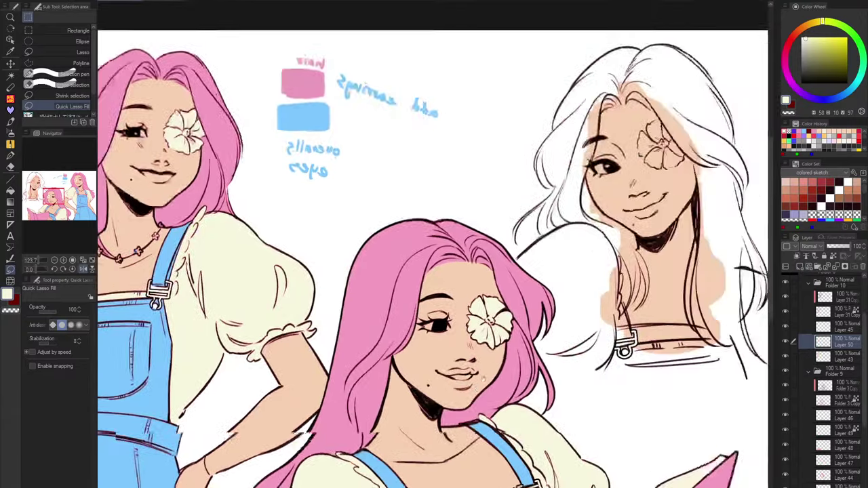
pyautogui.moveTo(483, 378); pyautogui.dragTo(420, 368)
pyautogui.keyDown('alt'); pyautogui.click(351, 264); pyautogui.keyUp('alt')
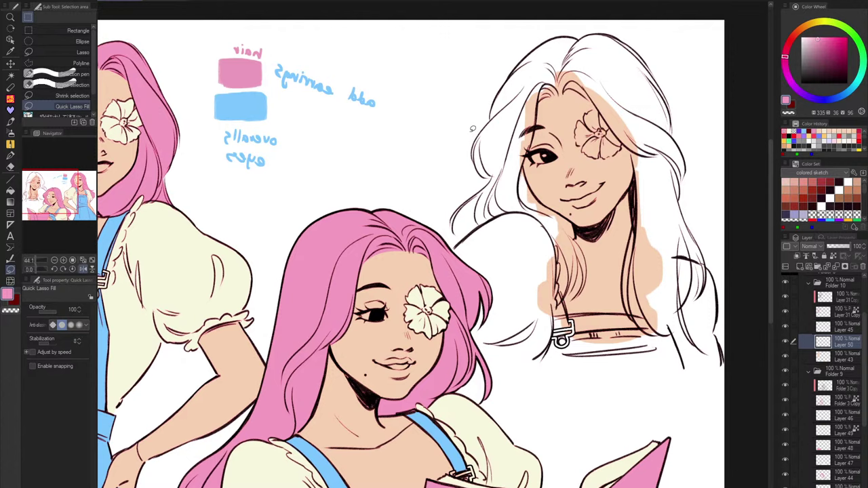
pyautogui.press('h')
# Lasso-fill the bust figure's hair strands beside the neck and under the jaw with pink.
pyautogui.moveTo(251, 175)
pyautogui.mouseDown()
pyautogui.moveTo(454, 366)
pyautogui.moveTo(430, 235)
pyautogui.moveTo(364, 332)
pyautogui.moveTo(356, 433)
pyautogui.moveTo(374, 468)
pyautogui.moveTo(400, 310)
pyautogui.moveTo(463, 176)
pyautogui.mouseUp()
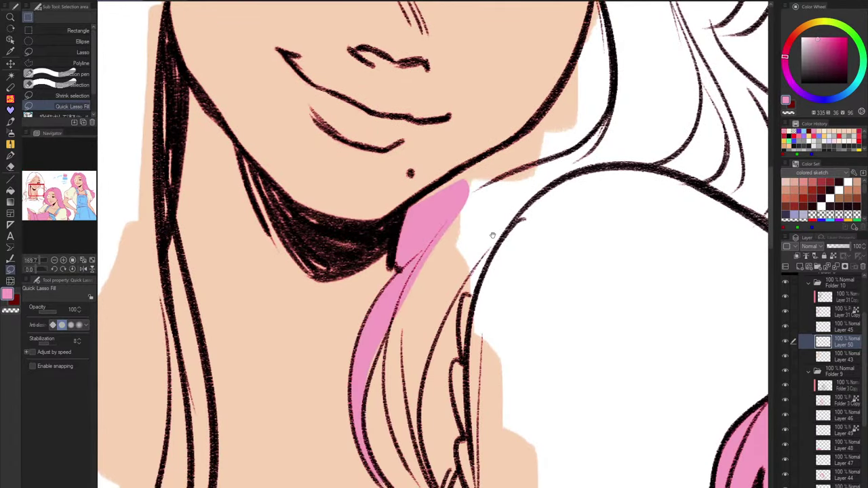
pyautogui.moveTo(492, 235); pyautogui.dragTo(441, 167)
pyautogui.moveTo(337, 266); pyautogui.dragTo(313, 327)
pyautogui.moveTo(378, 231)
pyautogui.mouseDown()
pyautogui.moveTo(388, 276)
pyautogui.moveTo(373, 286)
pyautogui.moveTo(374, 422)
pyautogui.moveTo(365, 352)
pyautogui.moveTo(387, 288)
pyautogui.moveTo(445, 198)
pyautogui.moveTo(342, 202)
pyautogui.mouseUp()
pyautogui.moveTo(480, 181); pyautogui.dragTo(443, 261)
pyautogui.moveTo(381, 339)
pyautogui.mouseDown()
pyautogui.moveTo(418, 239)
pyautogui.moveTo(473, 269)
pyautogui.mouseUp()
# Lasso-fill the bust figure's hair between the cheek and the puff sleeve with pink, following the jawline.
pyautogui.press('h')
pyautogui.moveTo(477, 312)
pyautogui.mouseDown()
pyautogui.moveTo(409, 255)
pyautogui.moveTo(358, 253)
pyautogui.moveTo(231, 308)
pyautogui.moveTo(216, 254)
pyautogui.moveTo(284, 111)
pyautogui.moveTo(428, 193)
pyautogui.moveTo(467, 354)
pyautogui.mouseUp()
pyautogui.moveTo(457, 360); pyautogui.dragTo(382, 416)
pyautogui.moveTo(309, 130)
pyautogui.mouseDown()
pyautogui.moveTo(343, 214)
pyautogui.moveTo(311, 121)
pyautogui.mouseUp()
pyautogui.moveTo(362, 237)
pyautogui.mouseDown()
pyautogui.moveTo(515, 377)
pyautogui.moveTo(374, 421)
pyautogui.mouseUp()
pyautogui.moveTo(223, 258)
pyautogui.mouseDown()
pyautogui.moveTo(371, 347)
pyautogui.moveTo(382, 315)
pyautogui.mouseUp()
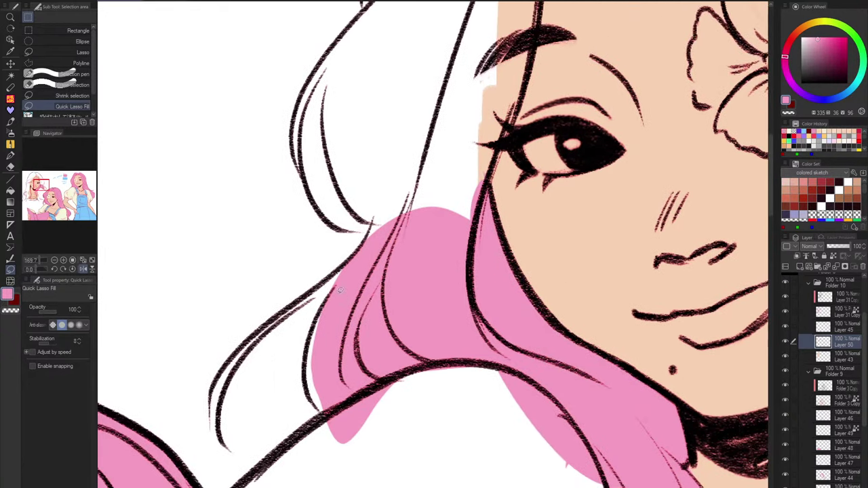
# Lasso-fill the bust figure's outer locks and the hair beside the face with pink, up to the forehead.
pyautogui.moveTo(338, 290)
pyautogui.mouseDown()
pyautogui.moveTo(303, 369)
pyautogui.moveTo(391, 319)
pyautogui.mouseUp()
pyautogui.moveTo(342, 275)
pyautogui.mouseDown()
pyautogui.moveTo(221, 376)
pyautogui.moveTo(359, 251)
pyautogui.mouseUp()
pyautogui.moveTo(404, 202); pyautogui.dragTo(369, 307)
pyautogui.moveTo(330, 366)
pyautogui.mouseDown()
pyautogui.moveTo(437, 335)
pyautogui.moveTo(465, 249)
pyautogui.moveTo(490, 85)
pyautogui.moveTo(295, 153)
pyautogui.moveTo(385, 374)
pyautogui.mouseUp()
pyautogui.moveTo(345, 359)
pyautogui.mouseDown()
pyautogui.moveTo(357, 404)
pyautogui.moveTo(328, 312)
pyautogui.mouseUp()
pyautogui.moveTo(351, 230); pyautogui.dragTo(378, 226)
pyautogui.moveTo(335, 209)
pyautogui.mouseDown()
pyautogui.moveTo(303, 307)
pyautogui.moveTo(327, 215)
pyautogui.mouseUp()
pyautogui.moveTo(428, 139)
pyautogui.mouseDown()
pyautogui.moveTo(375, 324)
pyautogui.moveTo(304, 358)
pyautogui.mouseUp()
pyautogui.moveTo(404, 434)
pyautogui.mouseDown()
pyautogui.moveTo(419, 327)
pyautogui.moveTo(468, 283)
pyautogui.moveTo(534, 171)
pyautogui.moveTo(248, 401)
pyautogui.moveTo(252, 416)
pyautogui.mouseUp()
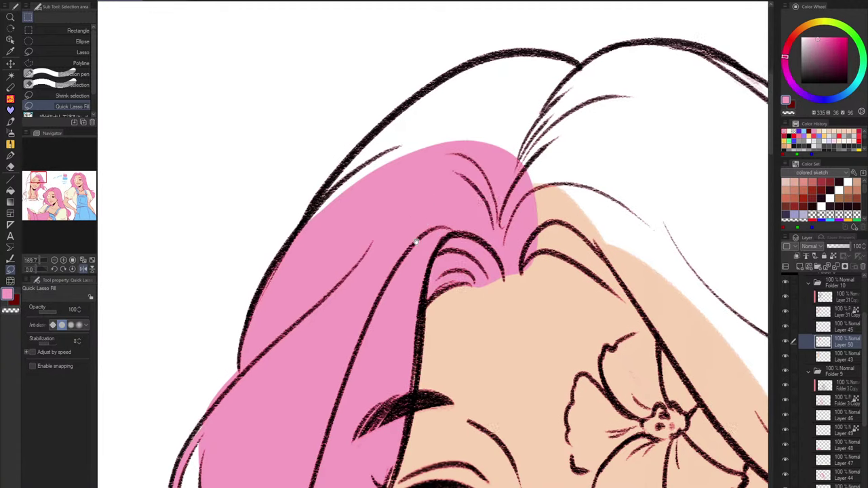
# Lasso-fill the bust figure's hair around the parting and along the hairline toward the flower with pink.
pyautogui.moveTo(416, 242); pyautogui.dragTo(398, 285)
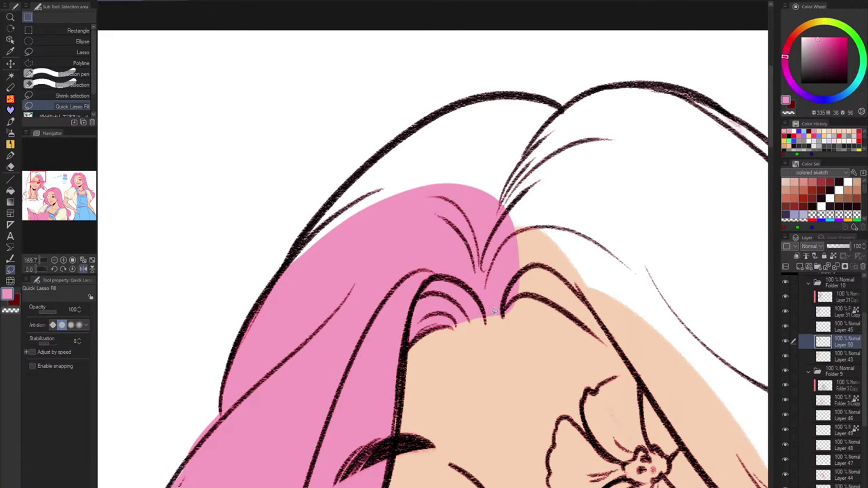
pyautogui.moveTo(462, 316)
pyautogui.mouseDown()
pyautogui.moveTo(659, 338)
pyautogui.moveTo(465, 180)
pyautogui.mouseUp()
pyautogui.moveTo(602, 325)
pyautogui.mouseDown()
pyautogui.moveTo(613, 346)
pyautogui.moveTo(631, 242)
pyautogui.mouseUp()
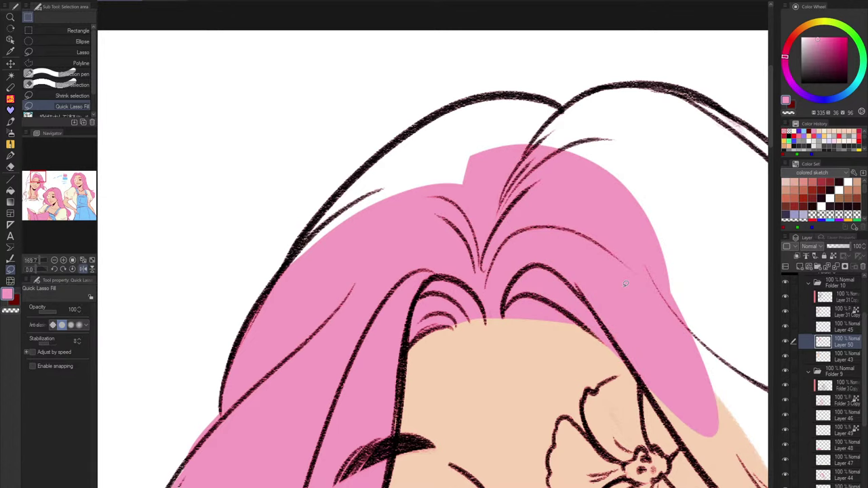
pyautogui.press('h')
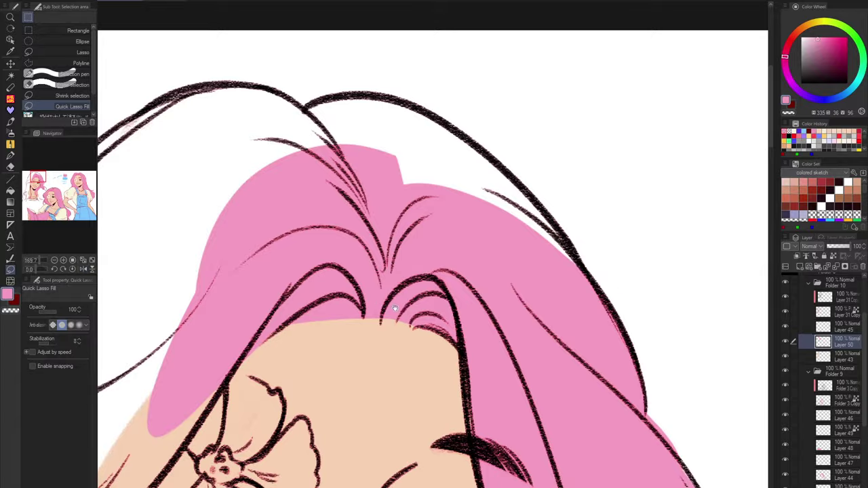
pyautogui.moveTo(396, 309); pyautogui.dragTo(617, 260)
pyautogui.moveTo(689, 243); pyautogui.dragTo(471, 242)
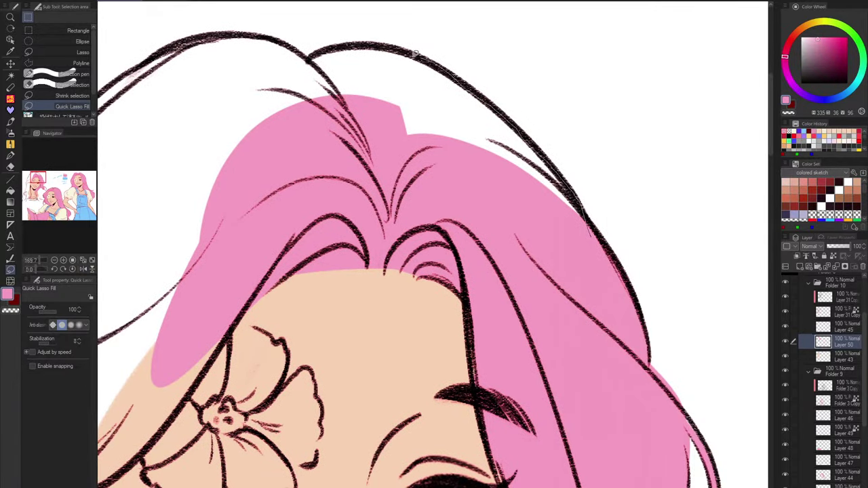
# Fill the crown of the upper girl's hair with pink out to its outline on both sides of the parting.
pyautogui.moveTo(415, 54)
pyautogui.mouseDown()
pyautogui.moveTo(300, 68)
pyautogui.moveTo(298, 149)
pyautogui.mouseUp()
pyautogui.moveTo(498, 217); pyautogui.dragTo(432, 248)
pyautogui.press('h')
pyautogui.moveTo(588, 240)
pyautogui.mouseDown()
pyautogui.moveTo(481, 236)
pyautogui.moveTo(212, 279)
pyautogui.mouseUp()
pyautogui.moveTo(245, 138)
pyautogui.mouseDown()
pyautogui.moveTo(338, 114)
pyautogui.moveTo(509, 269)
pyautogui.moveTo(380, 420)
pyautogui.mouseUp()
pyautogui.moveTo(398, 148); pyautogui.dragTo(351, 121)
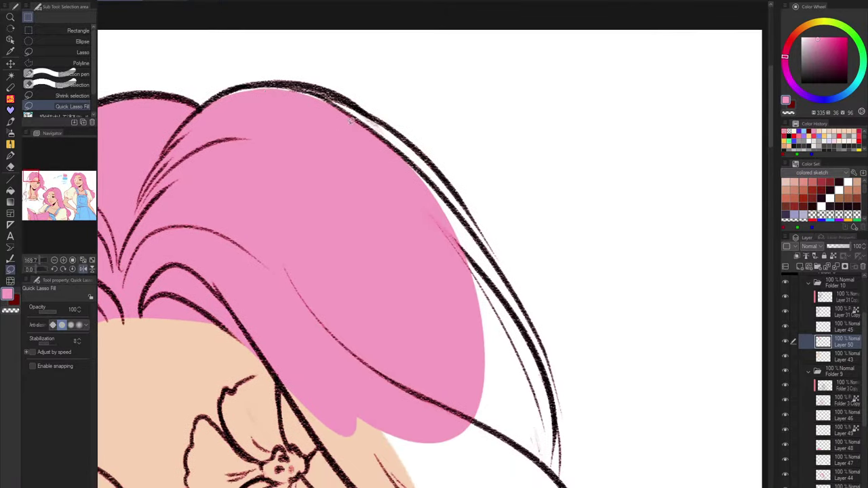
pyautogui.moveTo(219, 90)
pyautogui.mouseDown()
pyautogui.moveTo(486, 242)
pyautogui.moveTo(354, 203)
pyautogui.mouseUp()
# Fill the hair section sweeping past the flower and cheek with pink and tidy its edges along the lineart.
pyautogui.moveTo(516, 325); pyautogui.dragTo(462, 161)
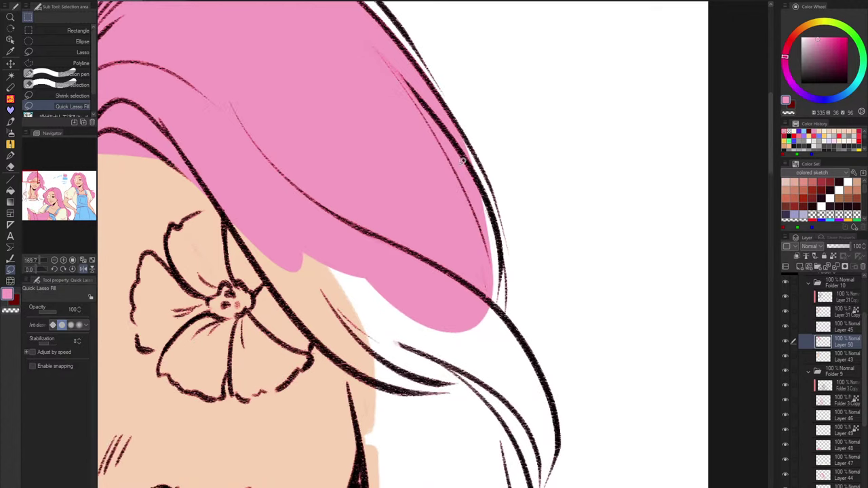
pyautogui.moveTo(453, 114)
pyautogui.mouseDown()
pyautogui.moveTo(507, 263)
pyautogui.moveTo(325, 234)
pyautogui.mouseUp()
pyautogui.moveTo(242, 232)
pyautogui.mouseDown()
pyautogui.moveTo(498, 306)
pyautogui.moveTo(292, 224)
pyautogui.mouseUp()
pyautogui.moveTo(225, 211); pyautogui.dragTo(324, 343)
pyautogui.moveTo(530, 364)
pyautogui.mouseDown()
pyautogui.moveTo(469, 178)
pyautogui.moveTo(490, 199)
pyautogui.moveTo(360, 119)
pyautogui.mouseUp()
pyautogui.press('c')
pyautogui.moveTo(473, 348)
pyautogui.mouseDown()
pyautogui.moveTo(465, 370)
pyautogui.moveTo(482, 365)
pyautogui.mouseUp()
pyautogui.press('c')
pyautogui.press('c')
pyautogui.press('c')
pyautogui.moveTo(468, 328)
pyautogui.mouseDown()
pyautogui.moveTo(454, 421)
pyautogui.moveTo(296, 154)
pyautogui.moveTo(325, 394)
pyautogui.moveTo(397, 379)
pyautogui.mouseUp()
# Extend the pink hair fill down past the neck to the chest, including the thin strand beside the neck.
pyautogui.moveTo(409, 263); pyautogui.dragTo(415, 106)
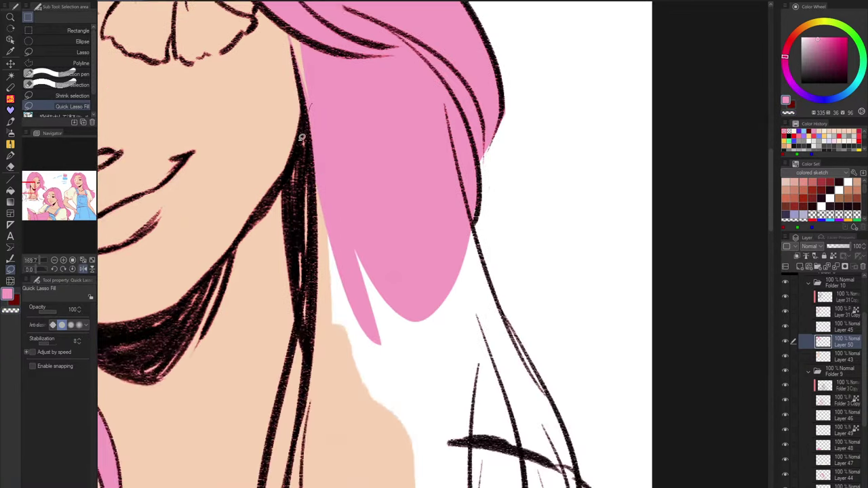
pyautogui.moveTo(299, 115)
pyautogui.mouseDown()
pyautogui.moveTo(433, 349)
pyautogui.moveTo(401, 264)
pyautogui.mouseUp()
pyautogui.moveTo(370, 191); pyautogui.dragTo(343, 193)
pyautogui.moveTo(413, 277); pyautogui.dragTo(407, 213)
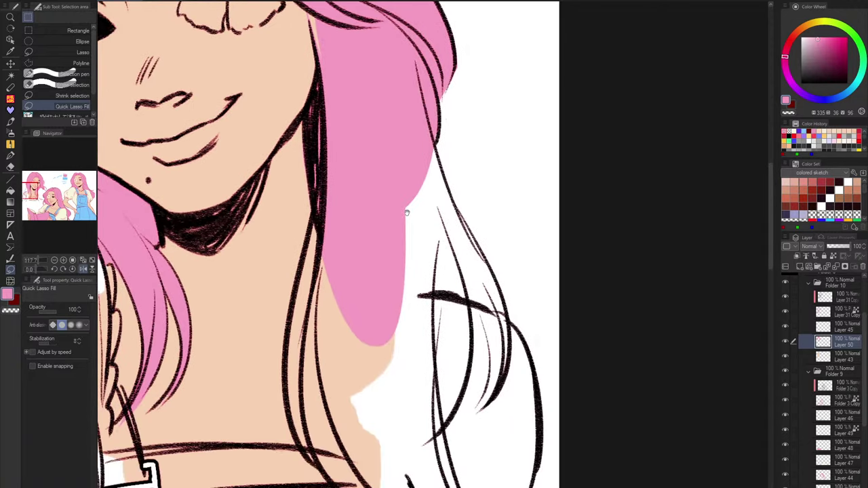
pyautogui.moveTo(372, 305); pyautogui.dragTo(396, 306)
pyautogui.moveTo(291, 199); pyautogui.dragTo(318, 98)
pyautogui.moveTo(322, 34)
pyautogui.mouseDown()
pyautogui.moveTo(281, 330)
pyautogui.moveTo(324, 434)
pyautogui.moveTo(322, 82)
pyautogui.mouseUp()
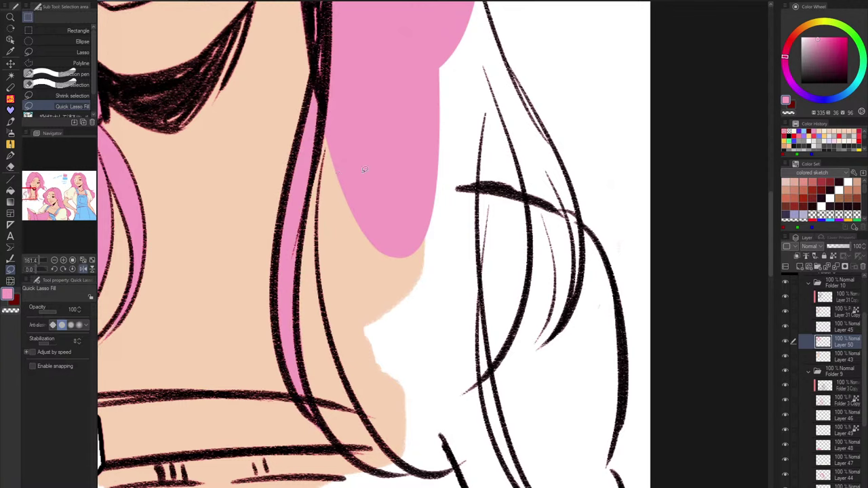
pyautogui.moveTo(326, 130)
pyautogui.mouseDown()
pyautogui.moveTo(362, 412)
pyautogui.moveTo(447, 166)
pyautogui.moveTo(438, 132)
pyautogui.mouseUp()
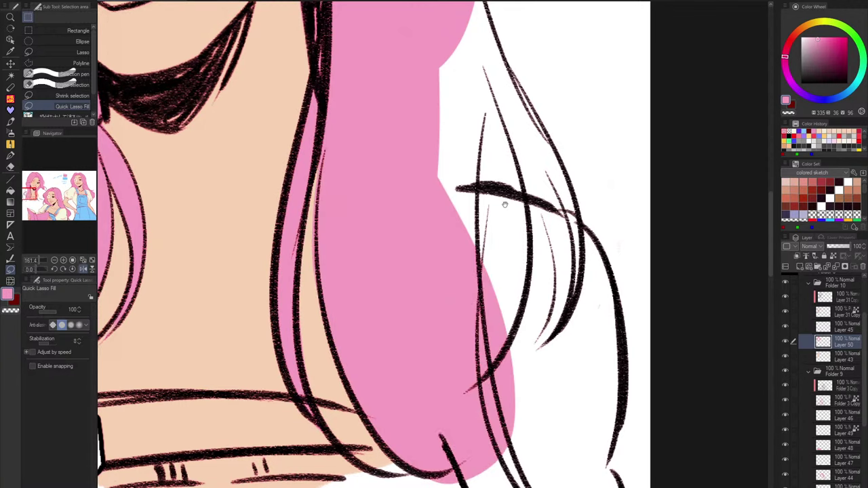
# Fill the outer hair ends falling over the shoulder with pink and trim the fill between the strands.
pyautogui.scroll(-2, 515, 199)
pyautogui.scroll(-2, 519, 197)
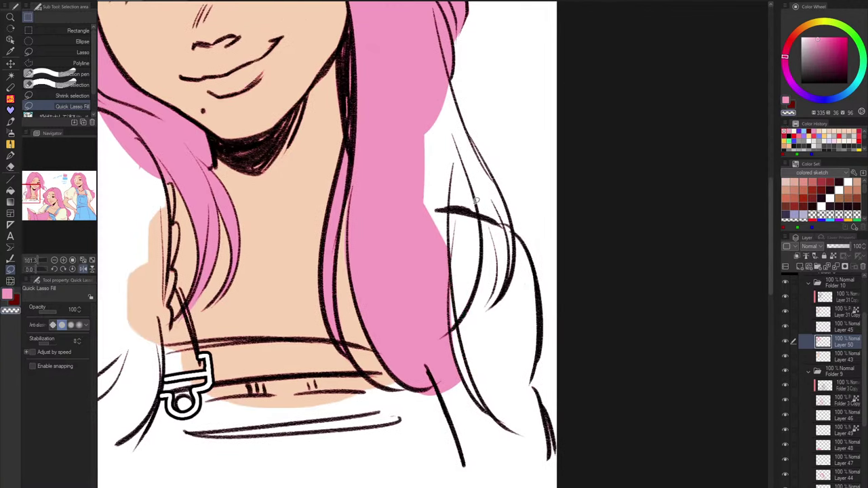
pyautogui.moveTo(473, 316); pyautogui.dragTo(455, 427)
pyautogui.press('c')
pyautogui.moveTo(431, 351)
pyautogui.mouseDown()
pyautogui.moveTo(413, 196)
pyautogui.moveTo(395, 271)
pyautogui.mouseUp()
pyautogui.moveTo(422, 172)
pyautogui.mouseDown()
pyautogui.moveTo(492, 376)
pyautogui.moveTo(380, 143)
pyautogui.mouseUp()
pyautogui.scroll(-3, 531, 303)
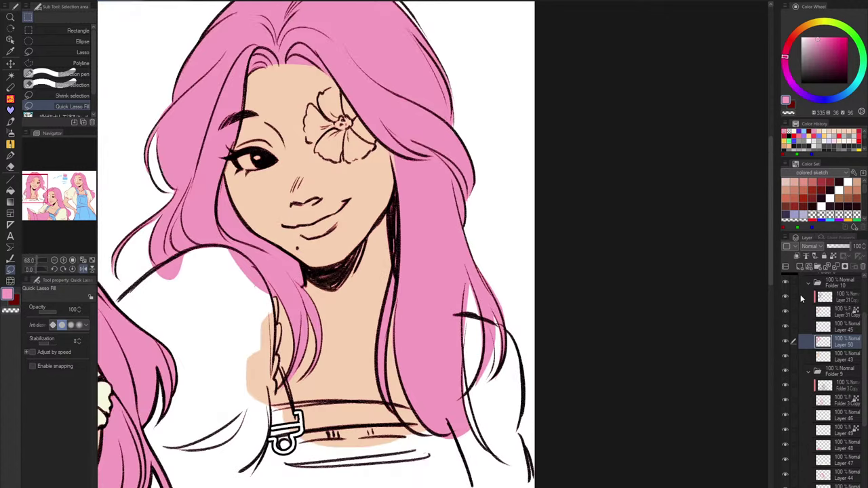
# Add a layer above the skin layer, Layer 43, and fill the large puffed sleeve with cream sampled from the artwork.
pyautogui.click(843, 359)
pyautogui.click(800, 267)
pyautogui.moveTo(326, 436)
pyautogui.mouseDown()
pyautogui.moveTo(555, 290)
pyautogui.moveTo(587, 189)
pyautogui.mouseUp()
pyautogui.keyDown('alt'); pyautogui.click(409, 324); pyautogui.keyUp('alt')
pyautogui.moveTo(527, 274)
pyautogui.mouseDown()
pyautogui.moveTo(481, 418)
pyautogui.moveTo(448, 456)
pyautogui.mouseUp()
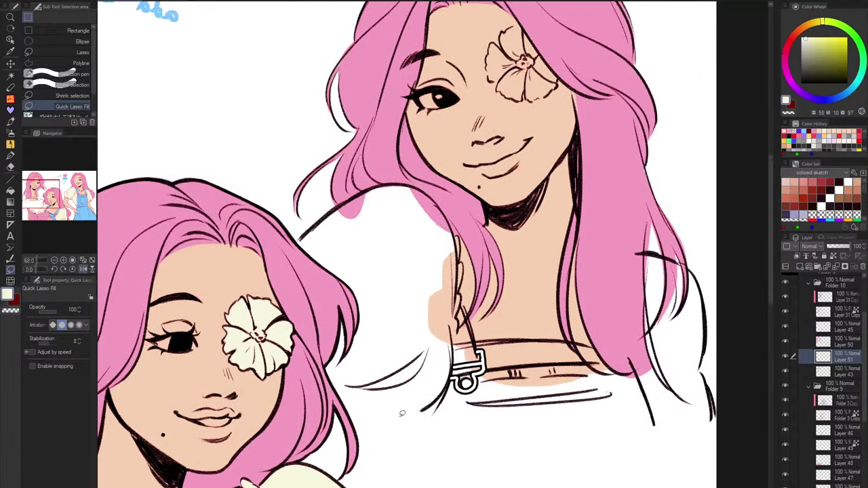
pyautogui.moveTo(314, 391)
pyautogui.mouseDown()
pyautogui.moveTo(419, 426)
pyautogui.moveTo(467, 334)
pyautogui.moveTo(463, 306)
pyautogui.mouseUp()
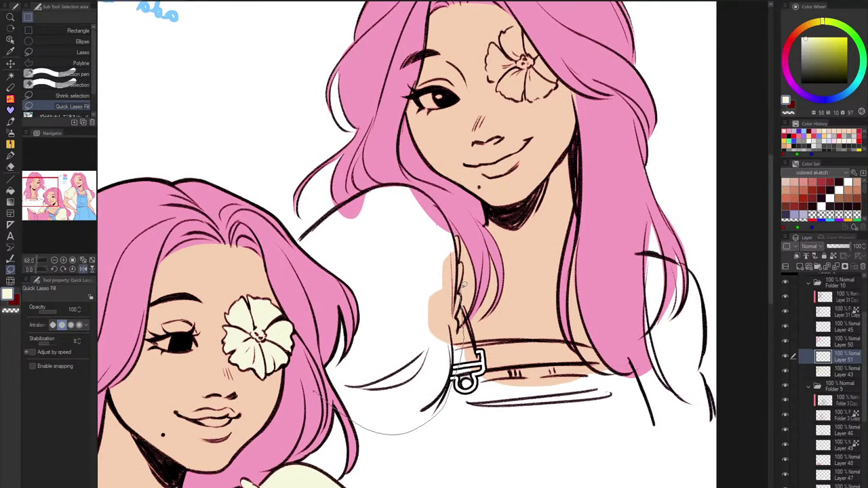
pyautogui.moveTo(463, 248)
pyautogui.mouseDown()
pyautogui.moveTo(392, 178)
pyautogui.moveTo(350, 197)
pyautogui.mouseUp()
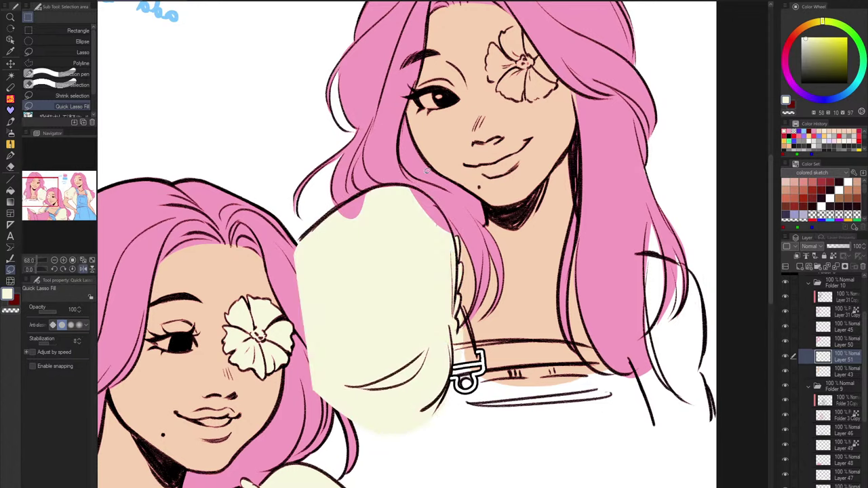
# Erase the pink hair colour overlapping the top of the puffed sleeve on Layer 50.
pyautogui.click(845, 341)
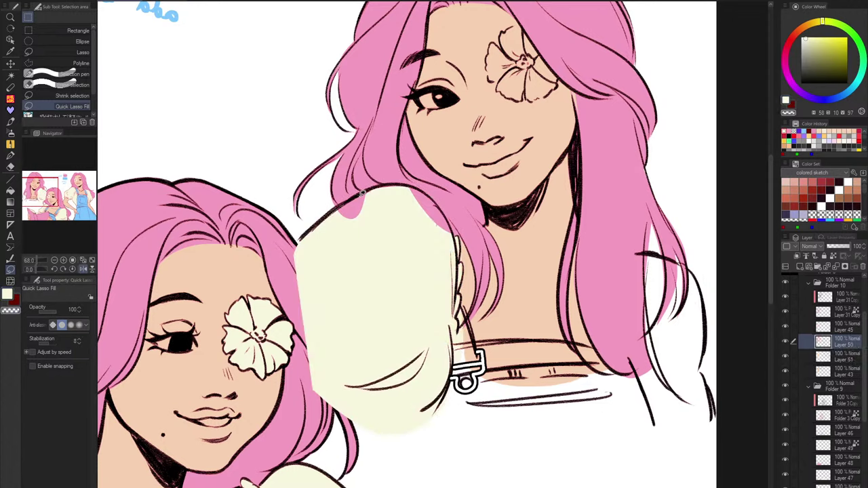
pyautogui.moveTo(412, 183)
pyautogui.mouseDown()
pyautogui.moveTo(443, 256)
pyautogui.moveTo(415, 210)
pyautogui.moveTo(434, 215)
pyautogui.mouseUp()
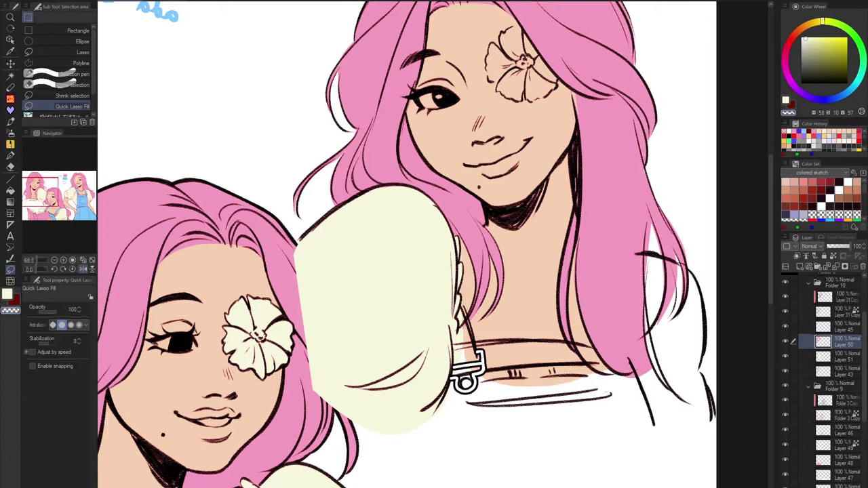
pyautogui.press('h')
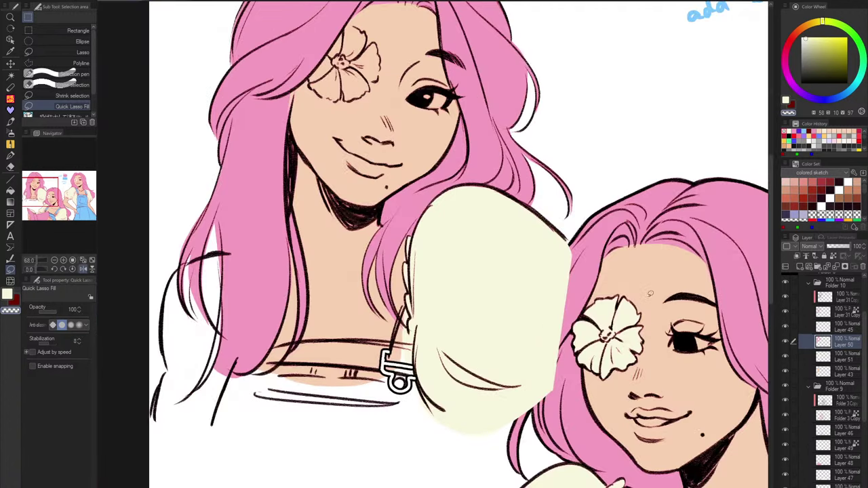
# Move Folder 10 below Folder 9 so the upper girl sits behind the middle girl.
pyautogui.click(808, 282)
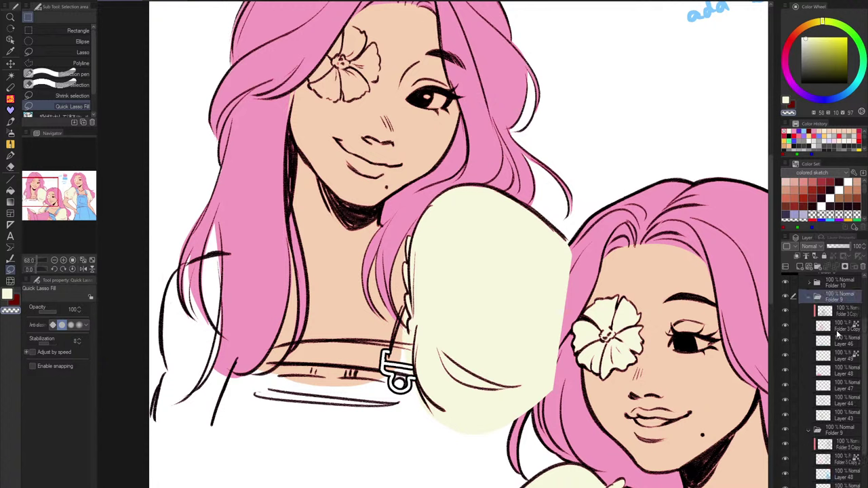
pyautogui.click(807, 298)
pyautogui.moveTo(830, 317); pyautogui.dragTo(833, 335)
pyautogui.click(809, 330)
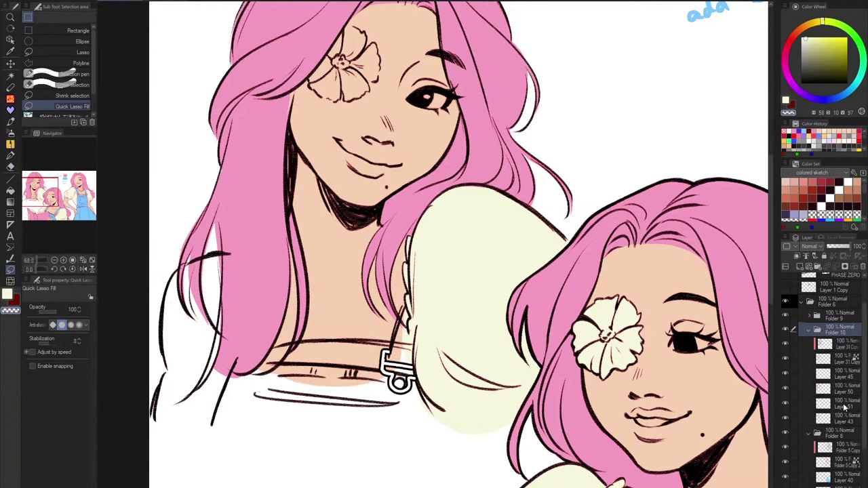
# Fill the chest area of the blouse with cream on Layer 51.
pyautogui.click(844, 407)
pyautogui.moveTo(365, 332); pyautogui.dragTo(393, 323)
pyautogui.moveTo(438, 300); pyautogui.dragTo(416, 349)
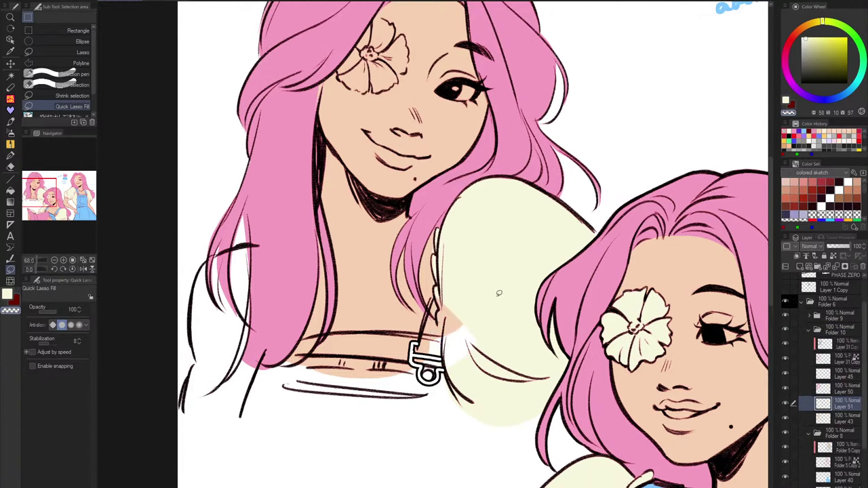
pyautogui.hotkey('ctrl', 'z')
pyautogui.press('c')
pyautogui.moveTo(442, 295)
pyautogui.mouseDown()
pyautogui.moveTo(488, 343)
pyautogui.moveTo(471, 309)
pyautogui.mouseUp()
pyautogui.moveTo(434, 334)
pyautogui.mouseDown()
pyautogui.moveTo(391, 332)
pyautogui.moveTo(265, 359)
pyautogui.moveTo(411, 371)
pyautogui.mouseUp()
# Fill the other sleeve and the adjoining side of the blouse with cream.
pyautogui.moveTo(354, 295); pyautogui.dragTo(399, 320)
pyautogui.moveTo(311, 447)
pyautogui.mouseDown()
pyautogui.moveTo(301, 270)
pyautogui.moveTo(256, 283)
pyautogui.moveTo(237, 383)
pyautogui.moveTo(291, 467)
pyautogui.moveTo(308, 451)
pyautogui.mouseUp()
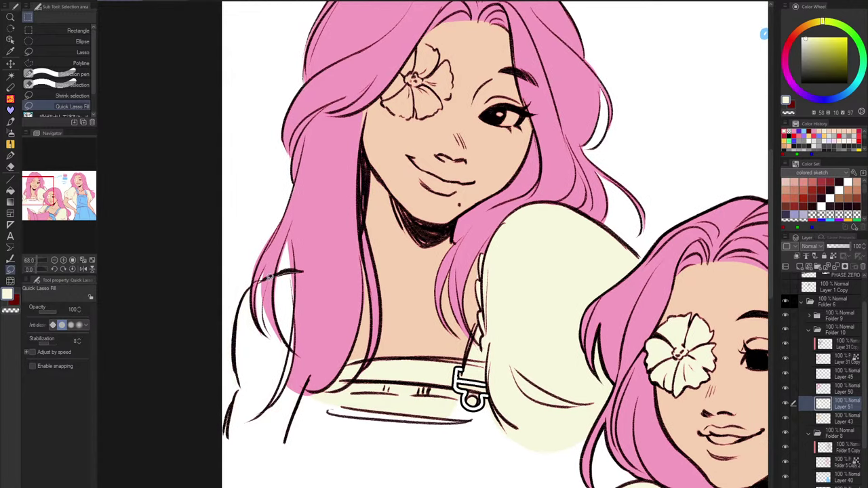
pyautogui.moveTo(235, 325)
pyautogui.mouseDown()
pyautogui.moveTo(237, 382)
pyautogui.moveTo(353, 393)
pyautogui.mouseUp()
pyautogui.moveTo(246, 387)
pyautogui.mouseDown()
pyautogui.moveTo(292, 446)
pyautogui.moveTo(288, 417)
pyautogui.mouseUp()
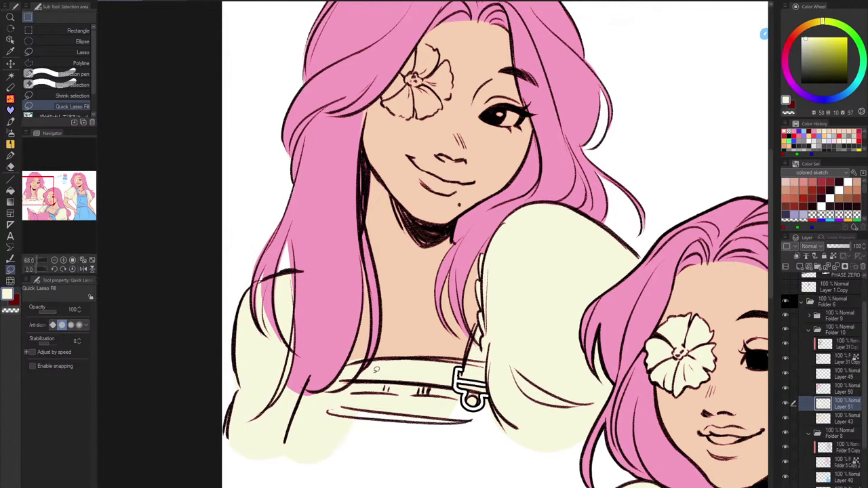
# Erase the cream overflow to even out the lower edge of the blouse and sleeve.
pyautogui.press('h')
pyautogui.press('c')
pyautogui.moveTo(655, 445)
pyautogui.mouseDown()
pyautogui.moveTo(713, 456)
pyautogui.moveTo(661, 431)
pyautogui.mouseUp()
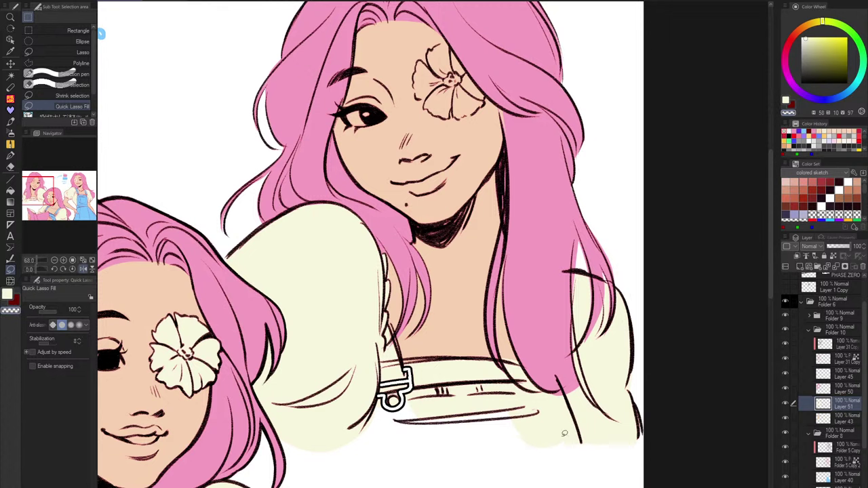
pyautogui.moveTo(360, 457); pyautogui.dragTo(301, 440)
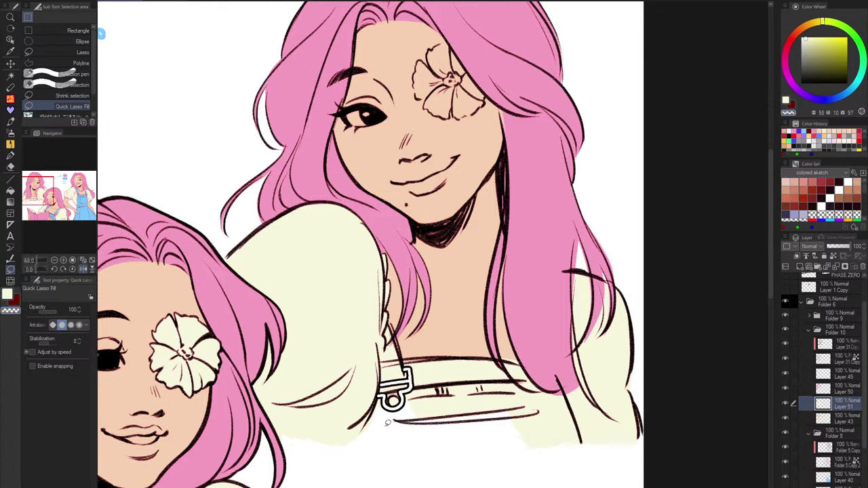
pyautogui.moveTo(399, 441)
pyautogui.mouseDown()
pyautogui.moveTo(235, 451)
pyautogui.moveTo(319, 469)
pyautogui.mouseUp()
# Add a layer above Layer 51, fill the overalls' strap and bib with sampled light blue, and erase the overflow.
pyautogui.moveTo(538, 468); pyautogui.dragTo(618, 368)
pyautogui.click(800, 267)
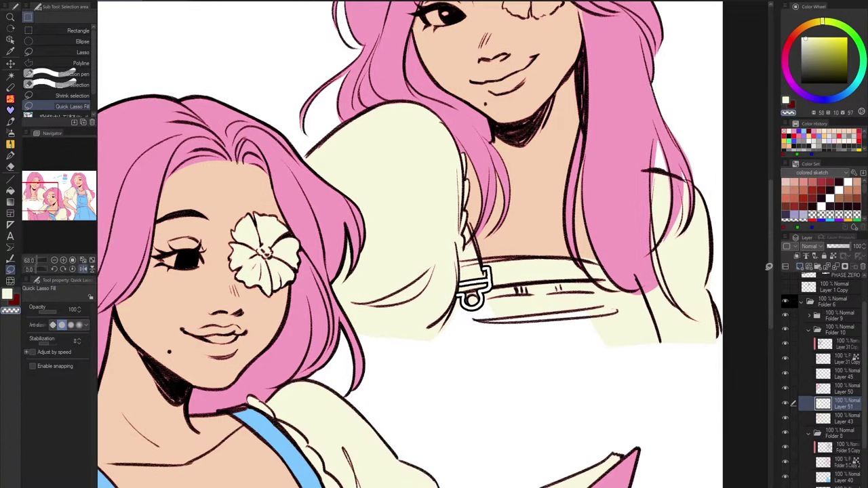
pyautogui.moveTo(325, 428); pyautogui.dragTo(333, 387)
pyautogui.keyDown('alt'); pyautogui.click(294, 408); pyautogui.keyUp('alt')
pyautogui.moveTo(472, 204)
pyautogui.mouseDown()
pyautogui.moveTo(415, 286)
pyautogui.moveTo(441, 282)
pyautogui.moveTo(414, 322)
pyautogui.moveTo(446, 344)
pyautogui.moveTo(439, 282)
pyautogui.moveTo(425, 257)
pyautogui.moveTo(434, 251)
pyautogui.mouseUp()
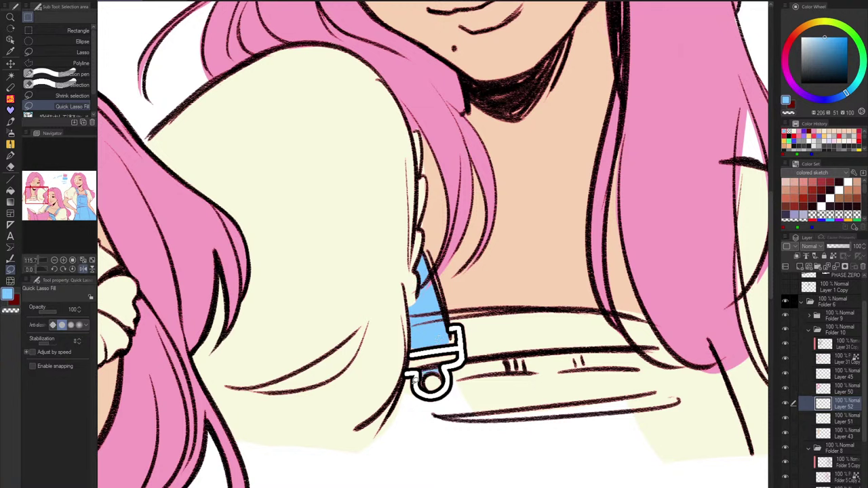
pyautogui.moveTo(409, 376)
pyautogui.mouseDown()
pyautogui.moveTo(379, 435)
pyautogui.moveTo(755, 434)
pyautogui.moveTo(723, 366)
pyautogui.moveTo(652, 344)
pyautogui.moveTo(513, 351)
pyautogui.moveTo(451, 371)
pyautogui.moveTo(431, 397)
pyautogui.moveTo(411, 380)
pyautogui.mouseUp()
pyautogui.scroll(-2, 725, 446)
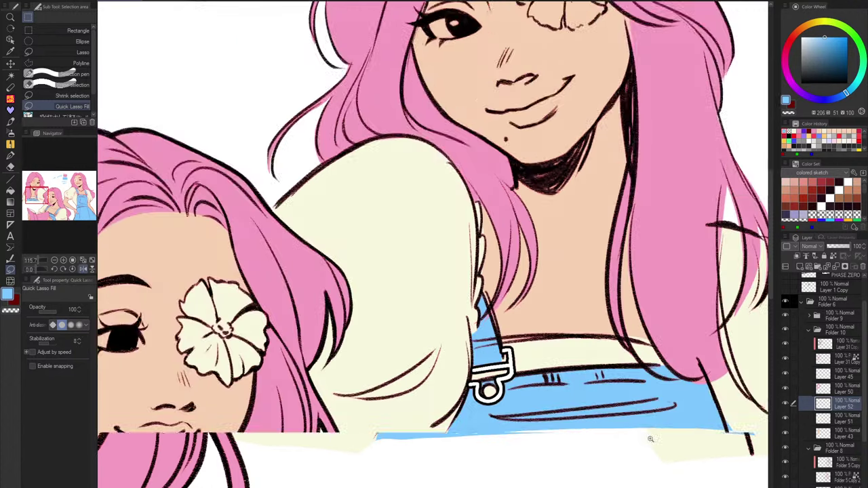
pyautogui.press('c')
pyautogui.moveTo(713, 405); pyautogui.dragTo(727, 411)
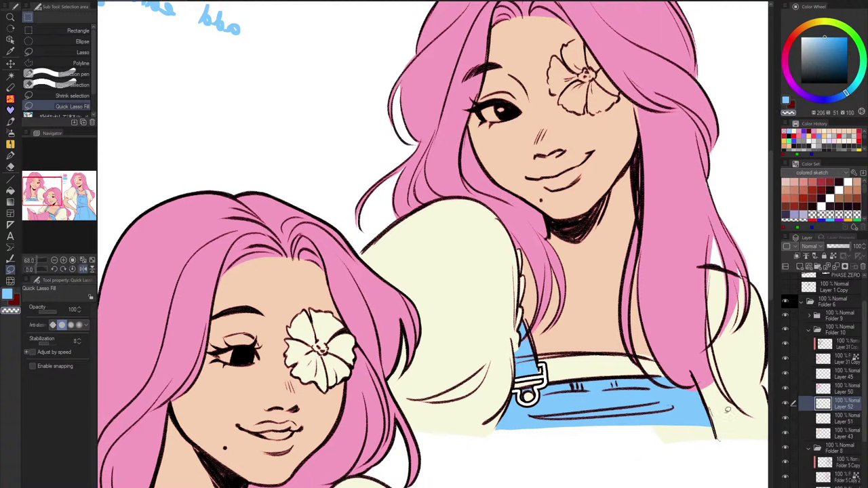
pyautogui.scroll(2, 725, 417)
pyautogui.click(841, 418)
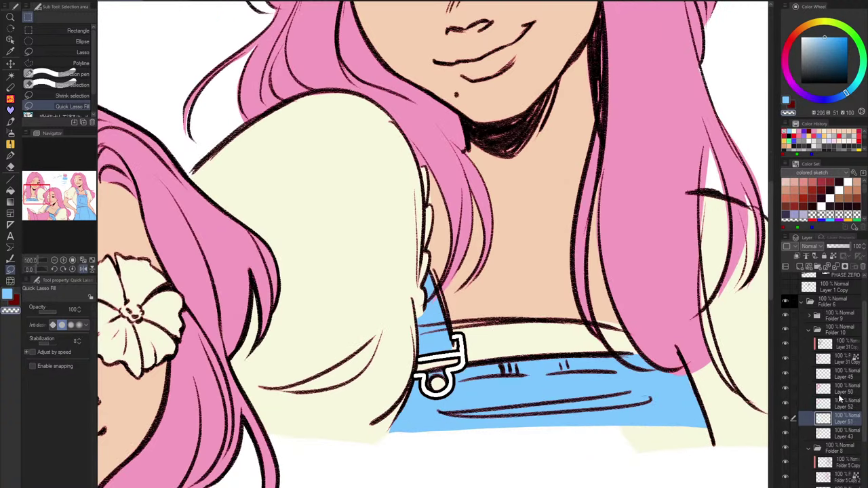
pyautogui.scroll(-3, 661, 448)
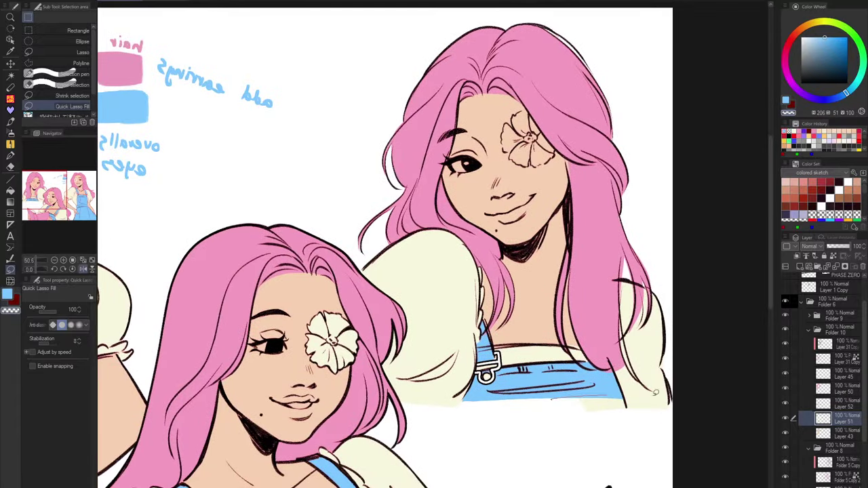
pyautogui.moveTo(656, 392)
pyautogui.mouseDown()
pyautogui.moveTo(565, 427)
pyautogui.moveTo(675, 405)
pyautogui.moveTo(556, 434)
pyautogui.mouseUp()
pyautogui.hotkey('ctrl', 'z')
# Extend the blue overalls fill on Layer 52 down to the blouse's lower edge.
pyautogui.click(841, 402)
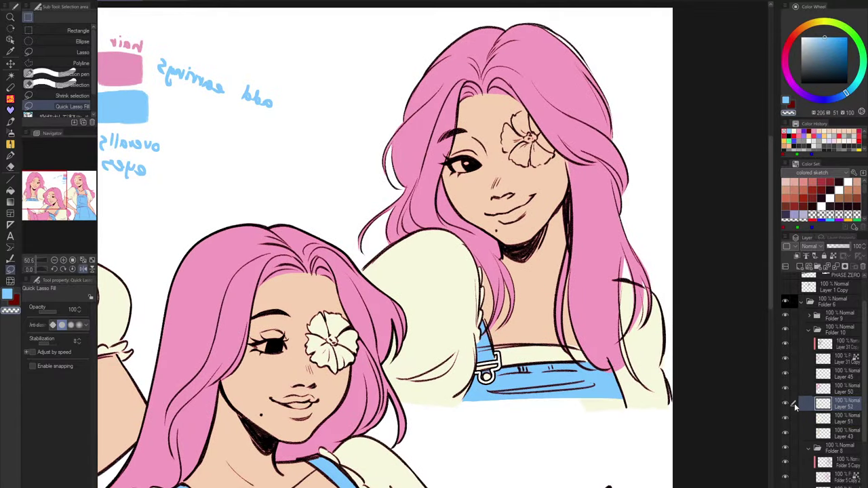
pyautogui.scroll(1, 610, 403)
pyautogui.press('h')
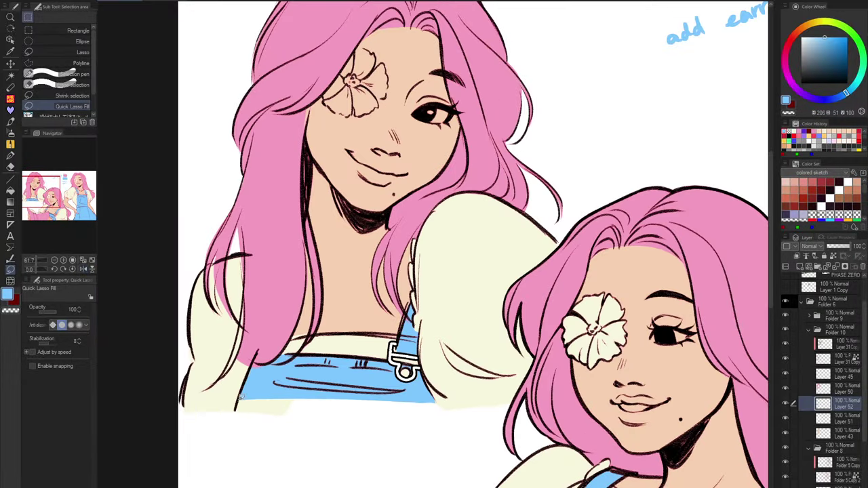
pyautogui.moveTo(241, 396)
pyautogui.mouseDown()
pyautogui.moveTo(238, 407)
pyautogui.moveTo(385, 412)
pyautogui.moveTo(431, 409)
pyautogui.moveTo(437, 400)
pyautogui.mouseUp()
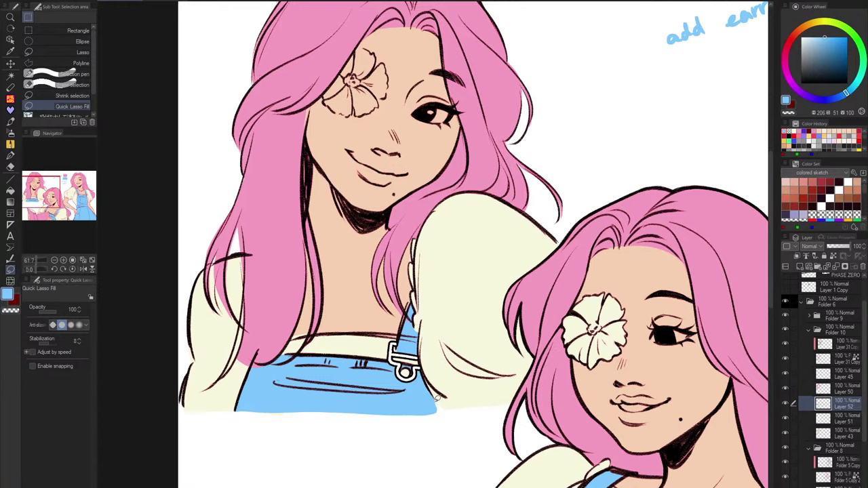
pyautogui.scroll(-1, 566, 383)
pyautogui.scroll(-1, 563, 387)
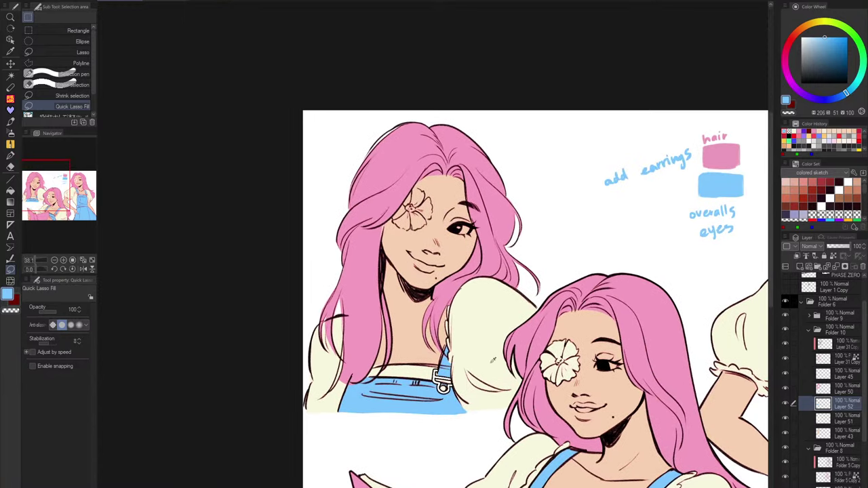
# Add a layer above Layer 50 for the upper girl's flower.
pyautogui.press('x')
pyautogui.click(843, 391)
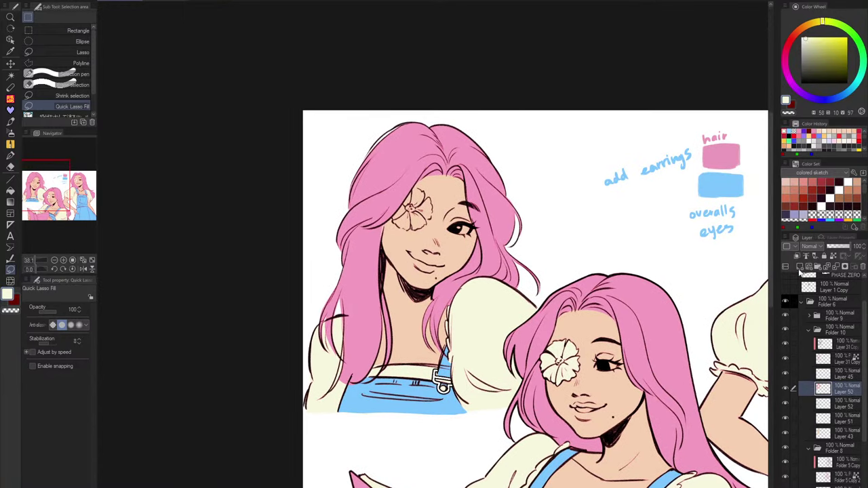
pyautogui.click(800, 268)
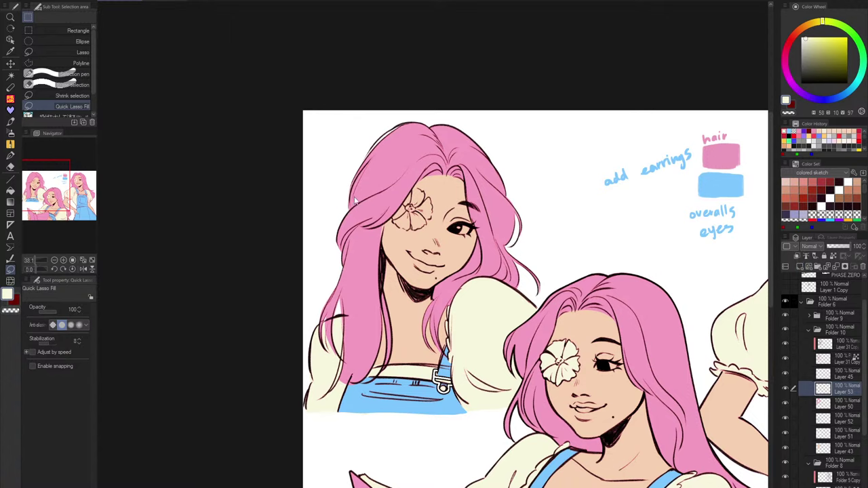
pyautogui.scroll(5, 386, 212)
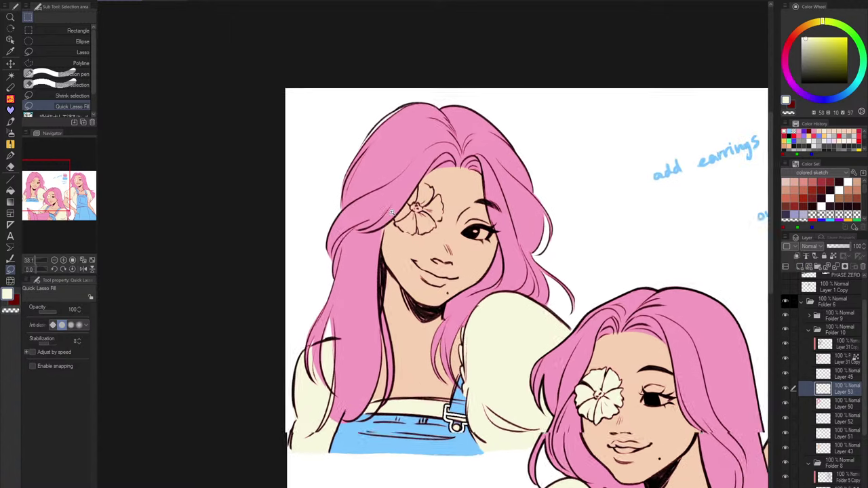
pyautogui.scroll(5, 401, 212)
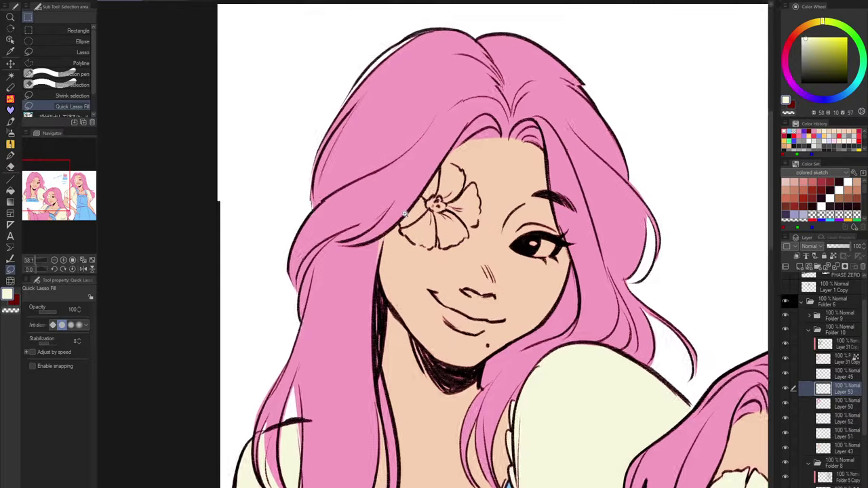
pyautogui.scroll(3, 403, 223)
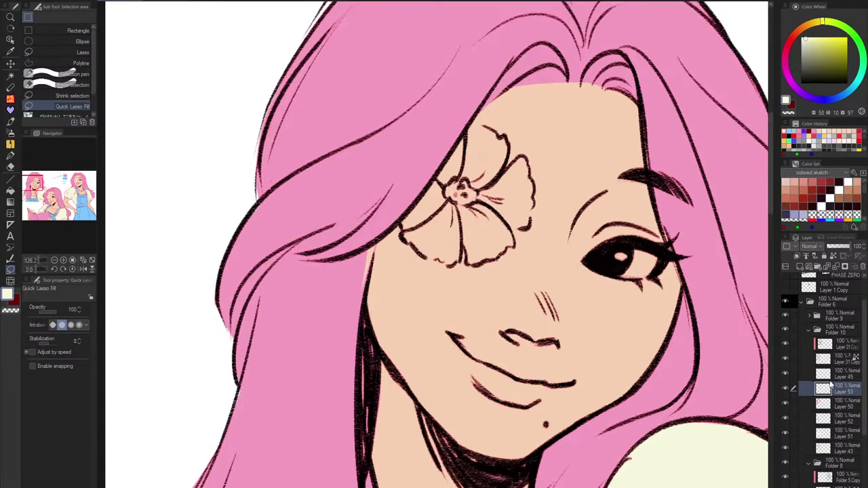
# Touch up the hair edge beside the face with sampled pink on Layer 50, and return to Layer 53.
pyautogui.click(841, 405)
pyautogui.keyDown('alt'); pyautogui.click(378, 238); pyautogui.keyUp('alt')
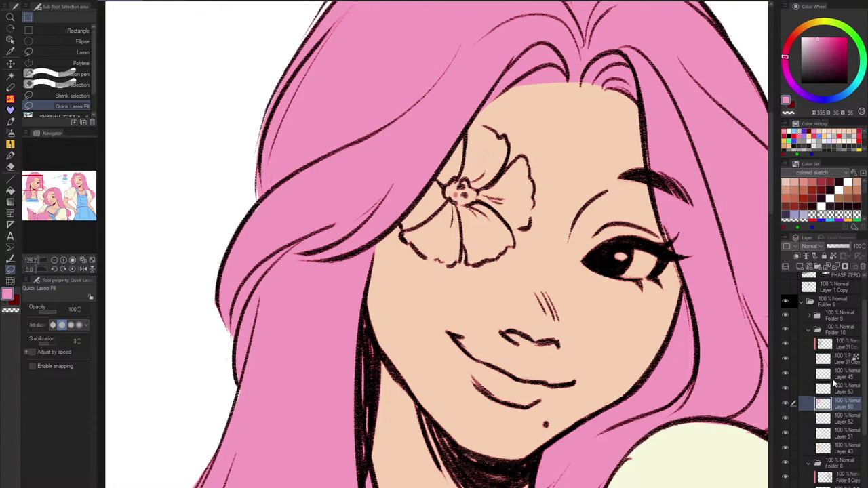
pyautogui.click(835, 385)
pyautogui.scroll(-3, 630, 383)
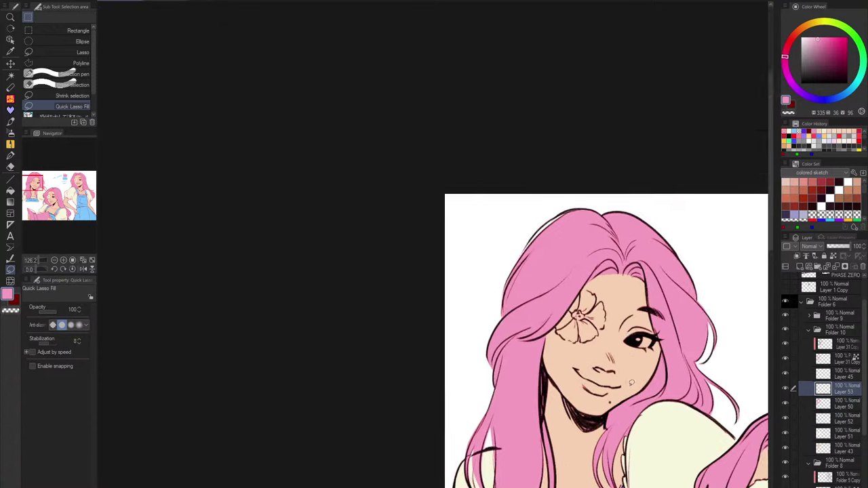
pyautogui.moveTo(631, 383); pyautogui.dragTo(580, 319)
pyautogui.click(787, 389)
pyautogui.click(787, 390)
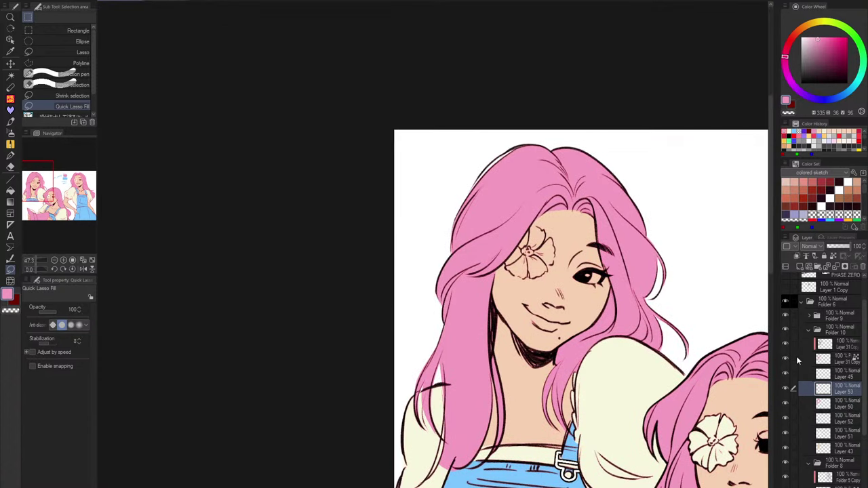
# Fill all petals and the centre of the upper girl's flower with sampled blouse cream on Layer 53.
pyautogui.keyDown('alt'); pyautogui.click(627, 387); pyautogui.keyUp('alt')
pyautogui.scroll(8, 536, 247)
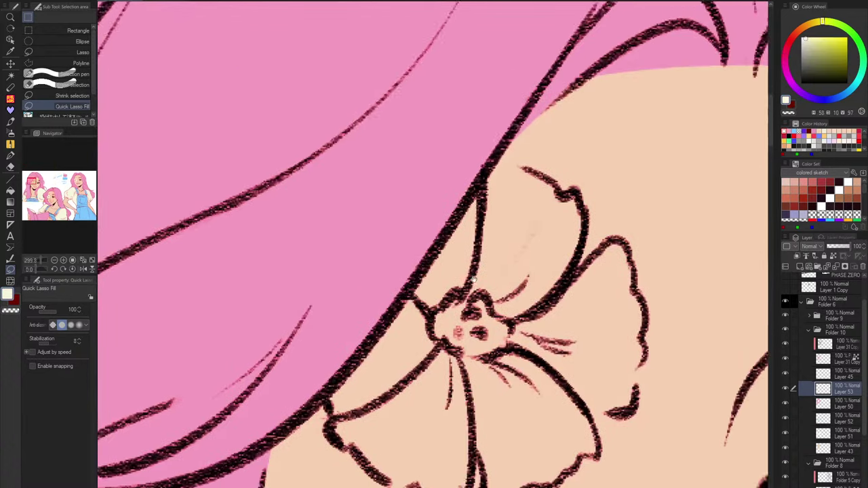
pyautogui.moveTo(315, 401)
pyautogui.mouseDown()
pyautogui.moveTo(478, 182)
pyautogui.moveTo(481, 336)
pyautogui.mouseUp()
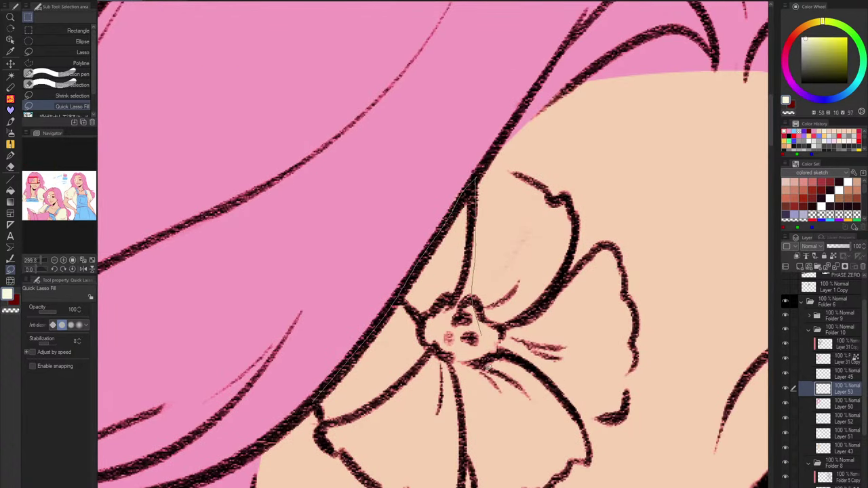
pyautogui.moveTo(488, 367)
pyautogui.mouseDown()
pyautogui.moveTo(350, 453)
pyautogui.moveTo(318, 379)
pyautogui.moveTo(370, 411)
pyautogui.moveTo(420, 309)
pyautogui.moveTo(421, 318)
pyautogui.mouseUp()
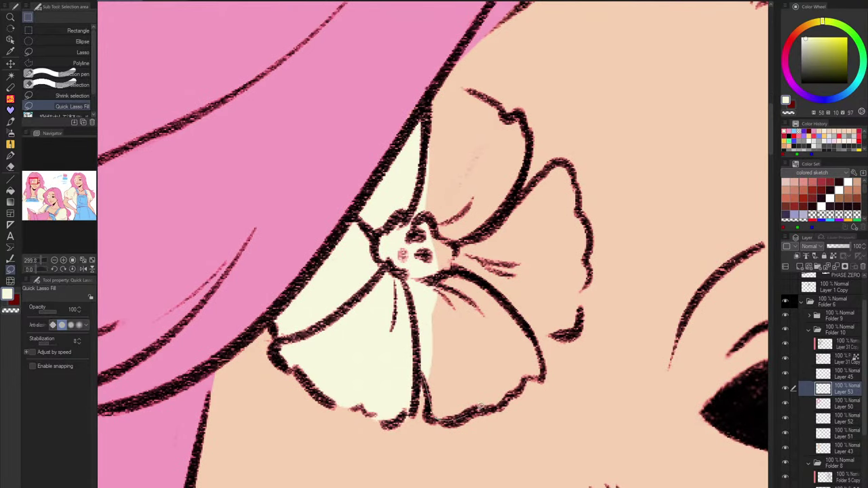
pyautogui.moveTo(480, 408)
pyautogui.mouseDown()
pyautogui.moveTo(542, 376)
pyautogui.moveTo(526, 300)
pyautogui.moveTo(426, 231)
pyautogui.mouseUp()
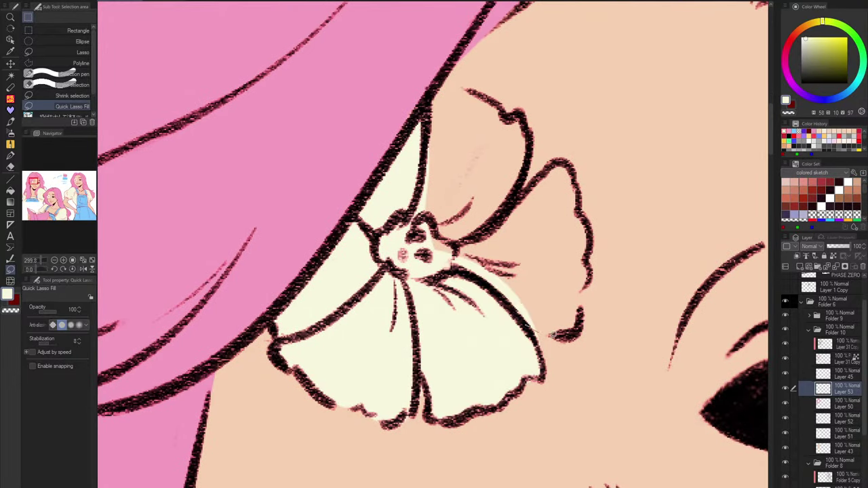
pyautogui.moveTo(552, 335)
pyautogui.mouseDown()
pyautogui.moveTo(583, 298)
pyautogui.moveTo(587, 279)
pyautogui.moveTo(589, 239)
pyautogui.moveTo(564, 160)
pyautogui.moveTo(422, 259)
pyautogui.moveTo(502, 213)
pyautogui.moveTo(526, 168)
pyautogui.moveTo(532, 126)
pyautogui.moveTo(516, 111)
pyautogui.moveTo(476, 91)
pyautogui.moveTo(427, 90)
pyautogui.moveTo(414, 239)
pyautogui.mouseUp()
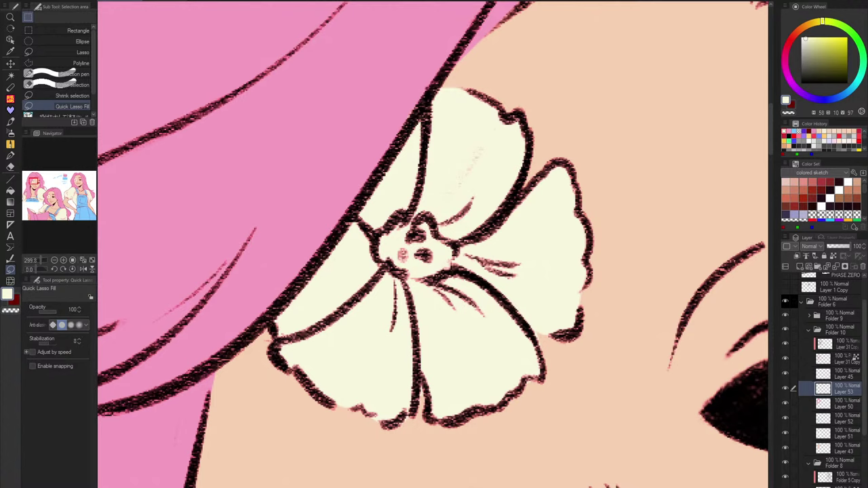
pyautogui.scroll(-5, 581, 288)
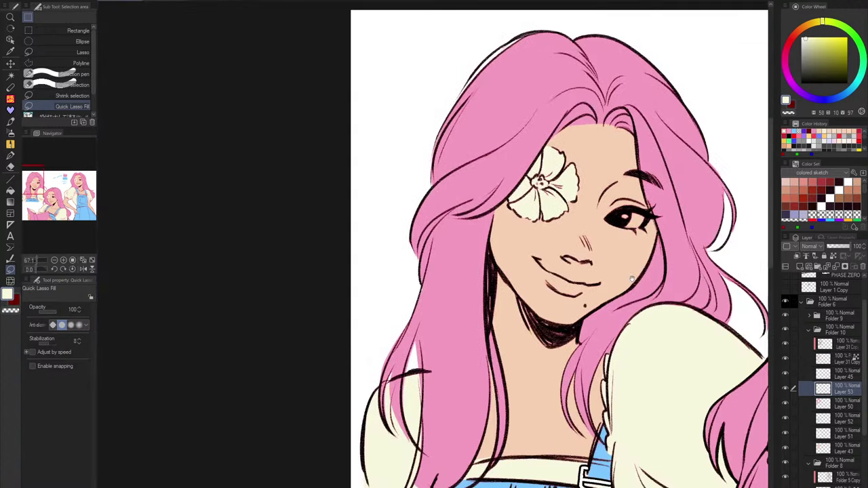
# Add a background layer directly above Folder 4, beneath the character folders.
pyautogui.moveTo(698, 406); pyautogui.dragTo(591, 323)
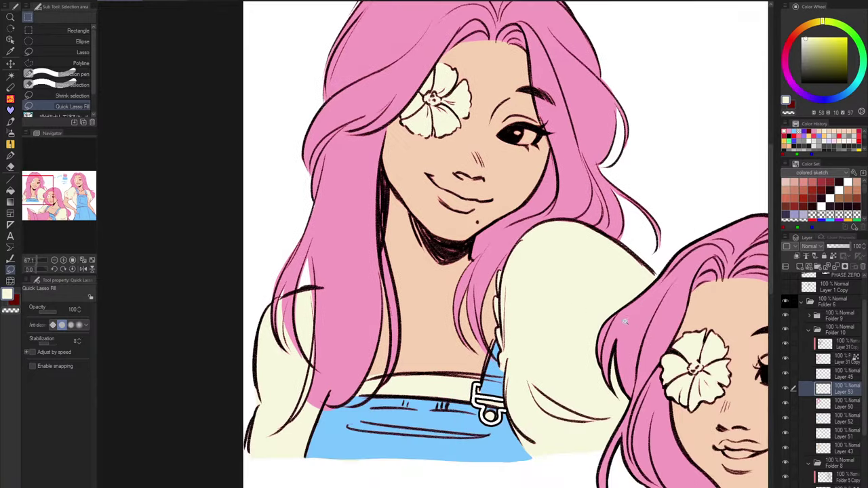
pyautogui.scroll(-2, 625, 322)
pyautogui.moveTo(750, 393); pyautogui.dragTo(583, 326)
pyautogui.scroll(-3, 636, 336)
pyautogui.moveTo(736, 385); pyautogui.dragTo(637, 345)
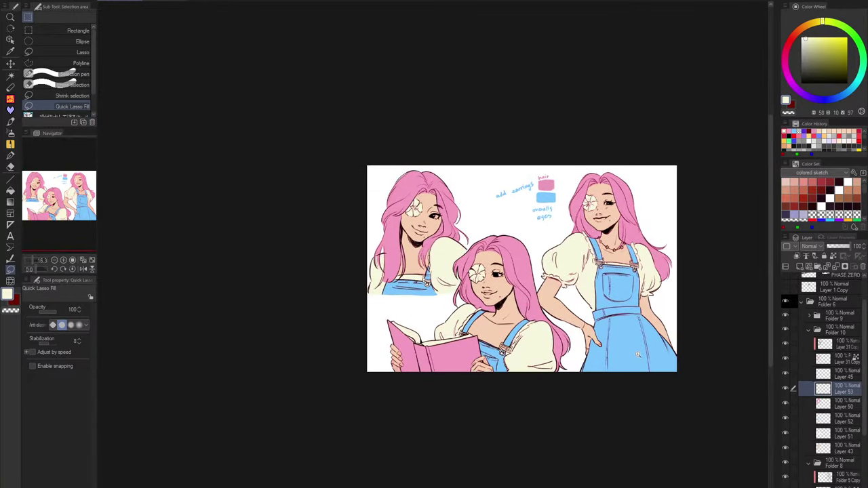
pyautogui.scroll(1, 638, 354)
pyautogui.scroll(-3, 823, 373)
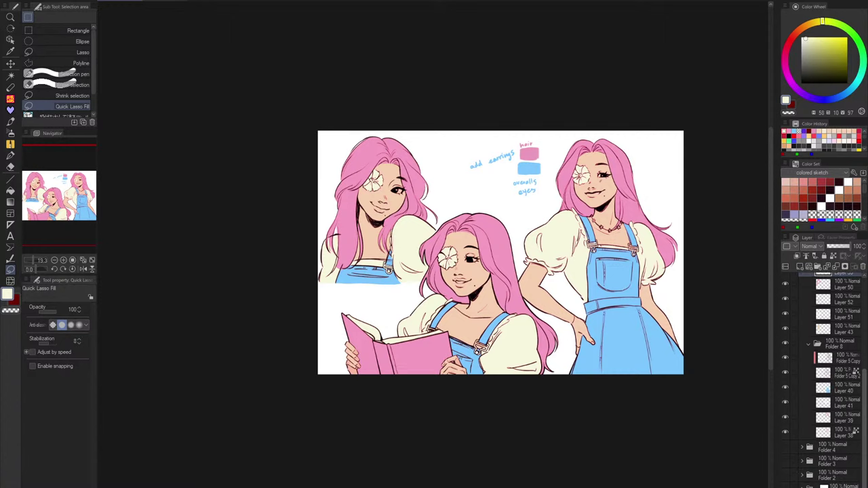
pyautogui.click(837, 487)
pyautogui.click(825, 446)
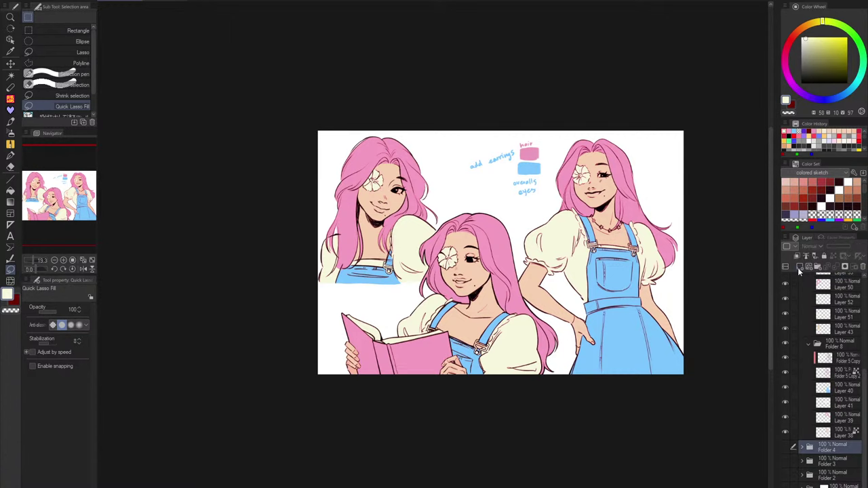
pyautogui.click(804, 267)
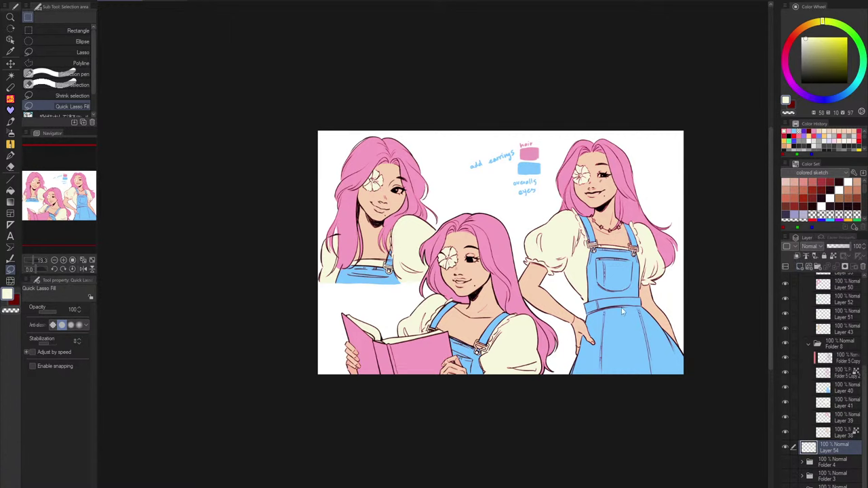
# Fill a large rough rectangle behind the standing girl with the light blue sampled from her overalls.
pyautogui.scroll(2, 624, 312)
pyautogui.keyDown('alt'); pyautogui.click(643, 301); pyautogui.keyUp('alt')
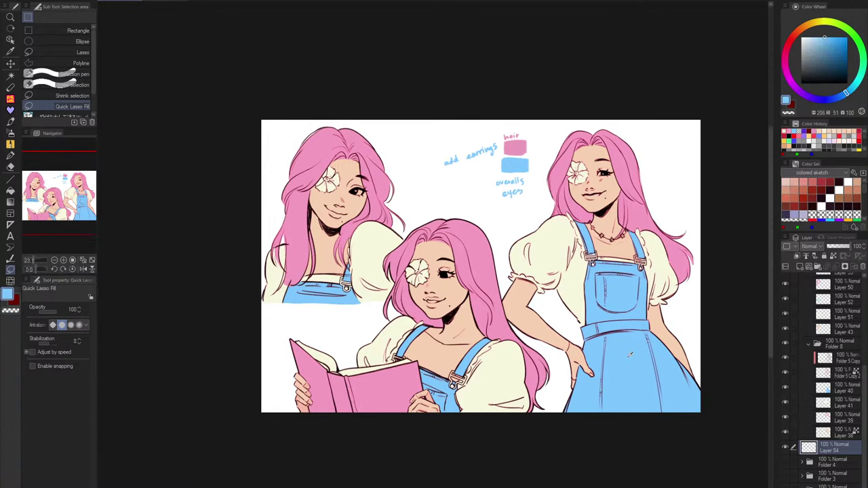
pyautogui.moveTo(699, 229); pyautogui.dragTo(713, 253)
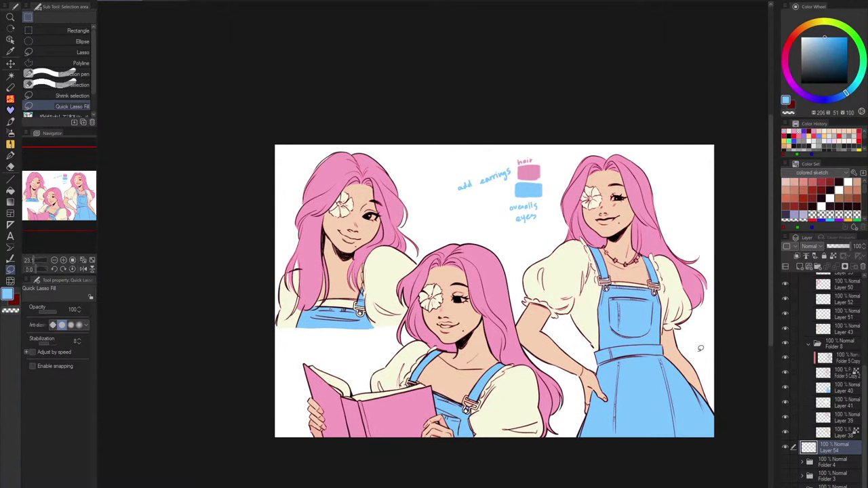
pyautogui.moveTo(703, 403)
pyautogui.mouseDown()
pyautogui.moveTo(697, 175)
pyautogui.moveTo(649, 160)
pyautogui.moveTo(510, 249)
pyautogui.moveTo(522, 392)
pyautogui.mouseUp()
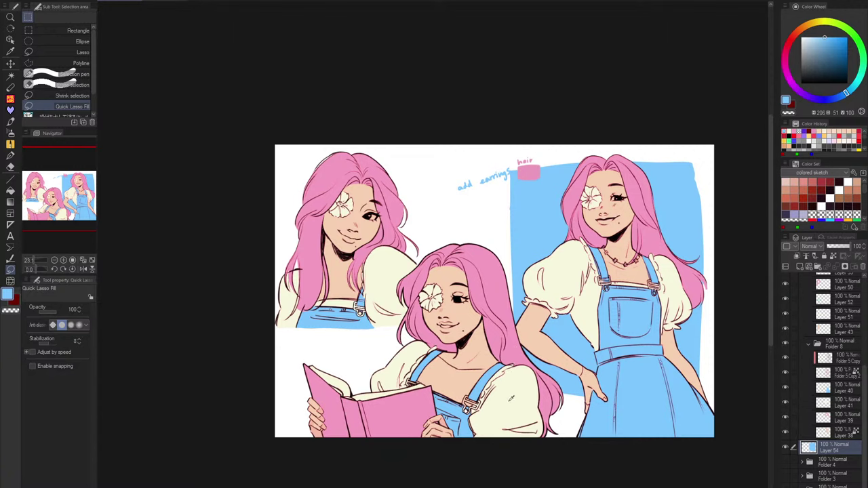
# Shift the sampled blouse cream to beige (H 46, S 25, V 93) and fill a rough block behind the upper and reading girls.
pyautogui.keyDown('alt'); pyautogui.click(512, 395); pyautogui.keyUp('alt')
pyautogui.click(812, 41)
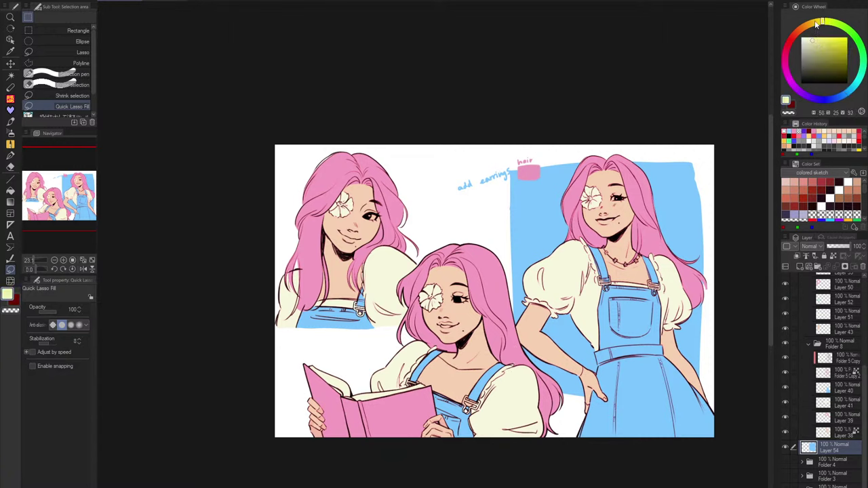
pyautogui.click(814, 23)
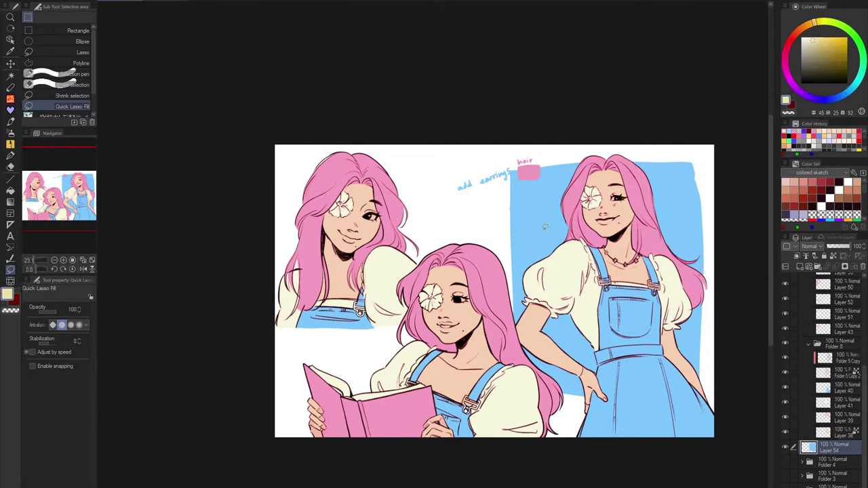
pyautogui.moveTo(521, 349)
pyautogui.mouseDown()
pyautogui.moveTo(528, 192)
pyautogui.moveTo(401, 178)
pyautogui.moveTo(297, 314)
pyautogui.moveTo(334, 389)
pyautogui.mouseUp()
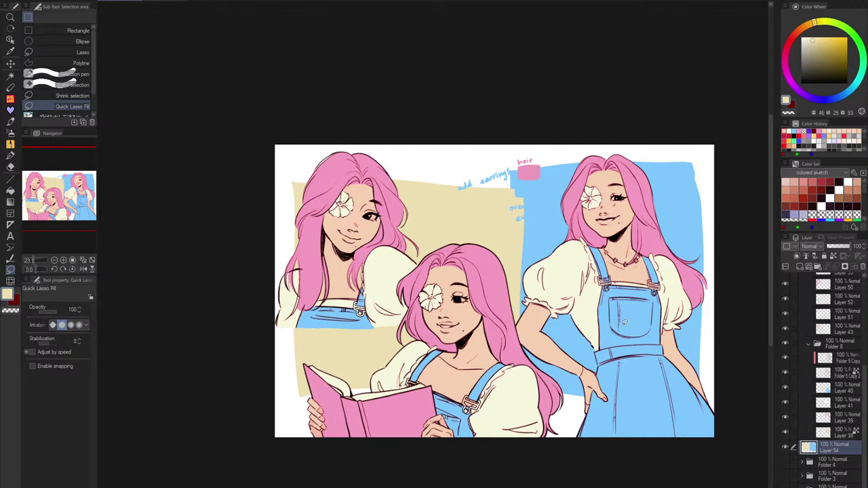
# Add a layer above Layer 54 and draw small yellow four-pointed sparkles around the upper and reading girls.
pyautogui.click(801, 265)
pyautogui.click(810, 25)
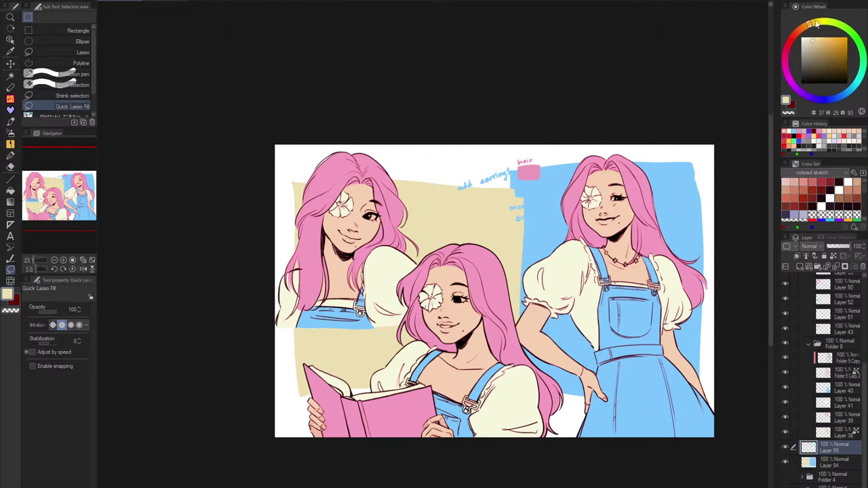
pyautogui.click(817, 37)
pyautogui.click(819, 22)
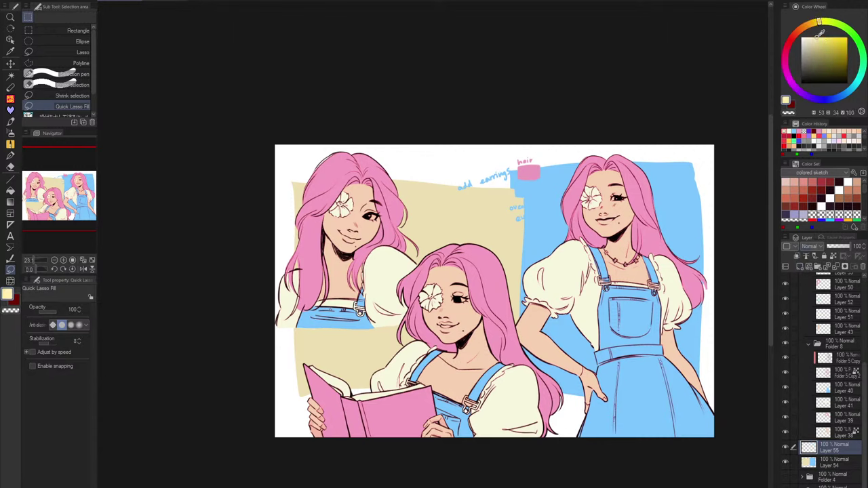
pyautogui.click(822, 37)
pyautogui.moveTo(418, 157)
pyautogui.mouseDown()
pyautogui.moveTo(420, 192)
pyautogui.moveTo(428, 176)
pyautogui.moveTo(418, 157)
pyautogui.mouseUp()
pyautogui.moveTo(514, 251)
pyautogui.mouseDown()
pyautogui.moveTo(516, 274)
pyautogui.moveTo(518, 241)
pyautogui.moveTo(509, 251)
pyautogui.moveTo(517, 264)
pyautogui.moveTo(526, 223)
pyautogui.moveTo(530, 247)
pyautogui.moveTo(507, 240)
pyautogui.moveTo(499, 224)
pyautogui.moveTo(499, 244)
pyautogui.moveTo(502, 221)
pyautogui.mouseUp()
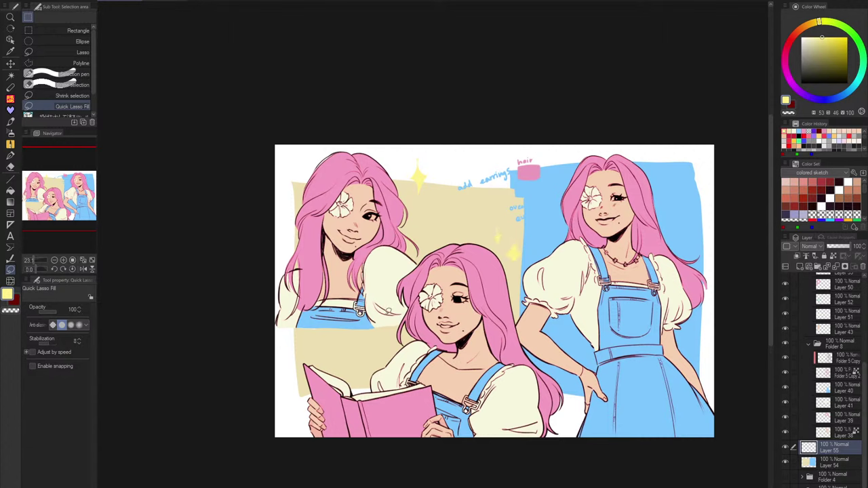
pyautogui.moveTo(384, 330)
pyautogui.mouseDown()
pyautogui.moveTo(383, 355)
pyautogui.moveTo(392, 343)
pyautogui.moveTo(386, 329)
pyautogui.moveTo(367, 366)
pyautogui.moveTo(366, 344)
pyautogui.mouseUp()
# Try filling the blue background block on Layer 54 with the sampled beige, and undo the fill.
pyautogui.click(800, 84)
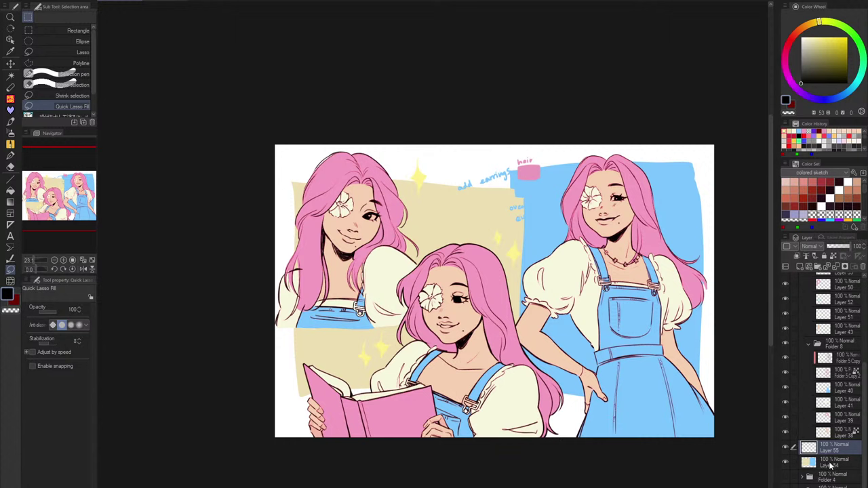
pyautogui.click(830, 463)
pyautogui.click(10, 191)
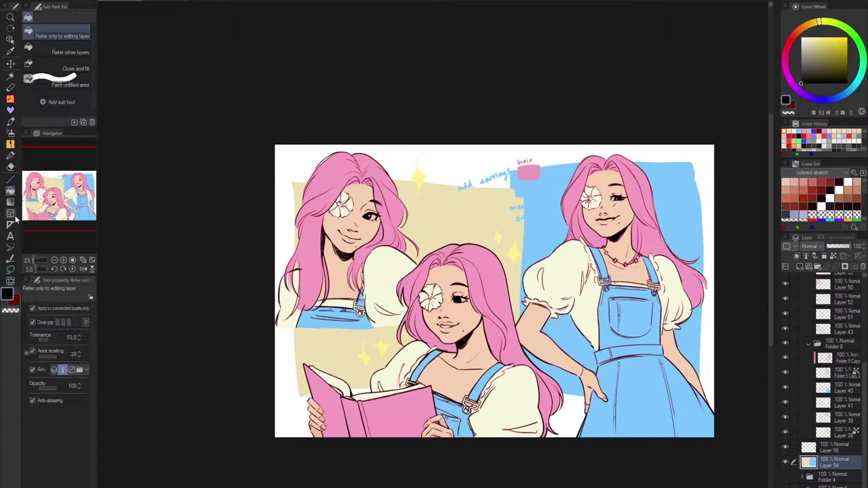
pyautogui.keyDown('alt'); pyautogui.click(469, 219); pyautogui.keyUp('alt')
pyautogui.click(674, 247)
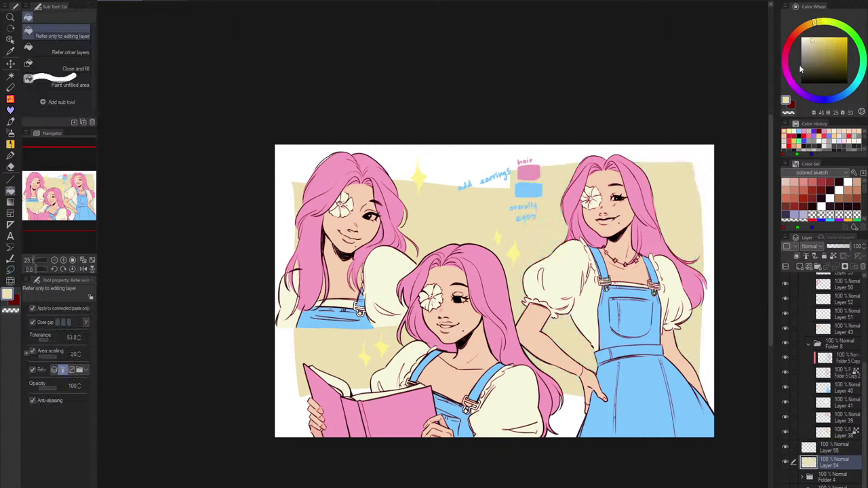
pyautogui.hotkey('ctrl', 'z')
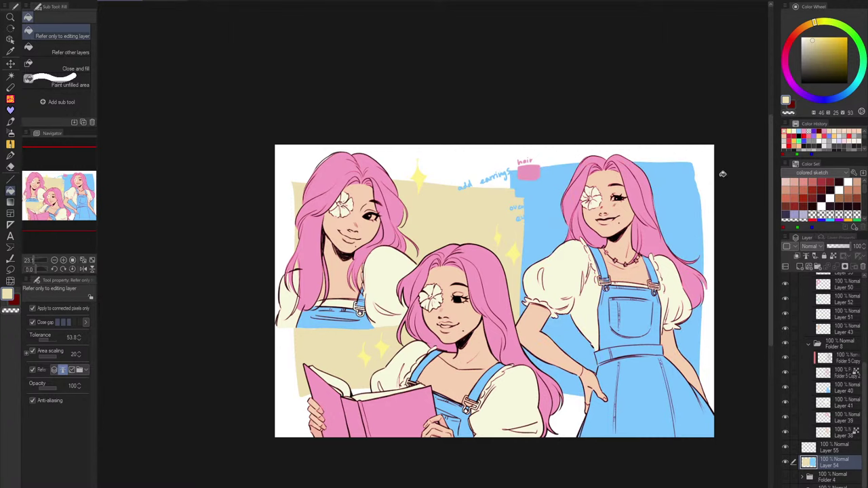
# Select the beige background block on Layer 54 and recolour it with the yellow sampled from the sparkles.
pyautogui.keyDown('alt'); pyautogui.click(464, 205); pyautogui.keyUp('alt')
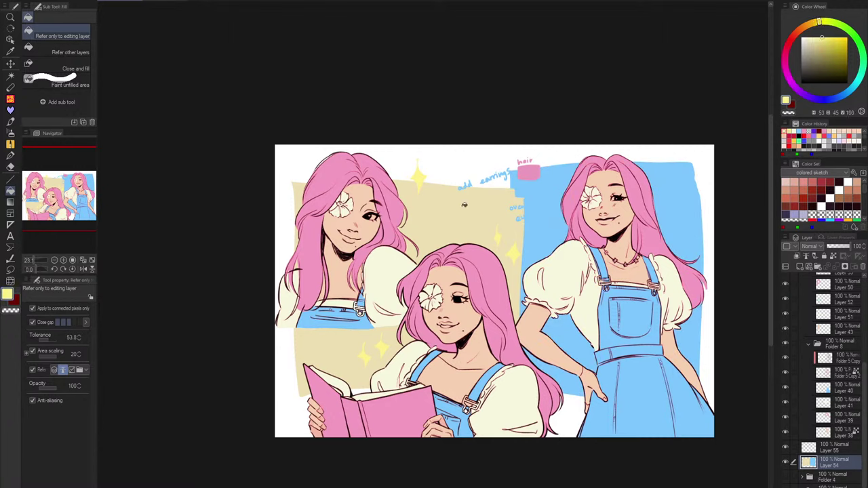
pyautogui.click(679, 181)
pyautogui.hotkey('ctrl', 'z')
pyautogui.click(10, 77)
pyautogui.click(468, 214)
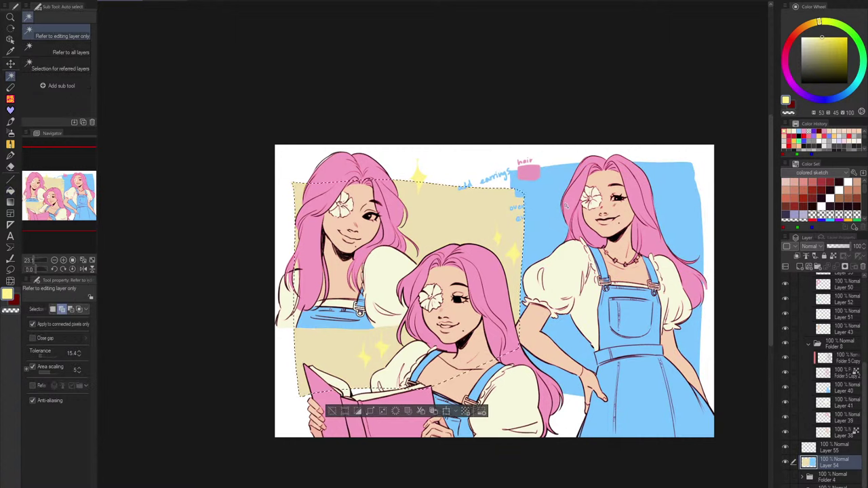
pyautogui.hotkey('alt', 'Delete')
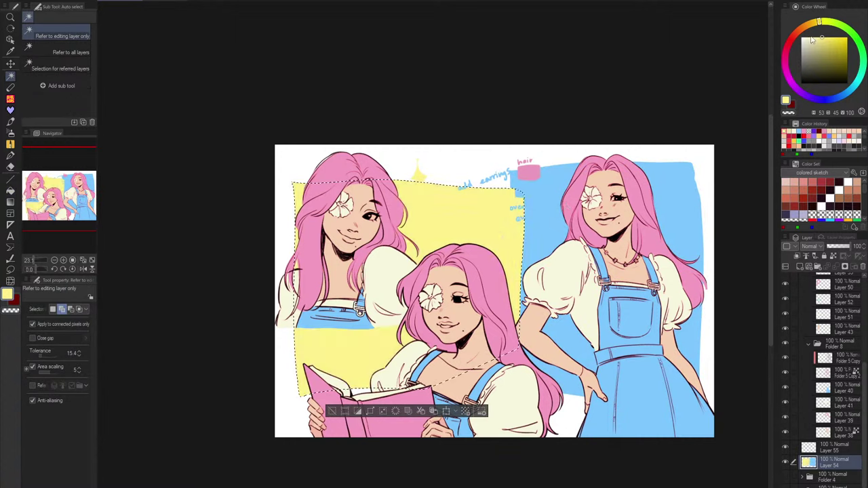
# Try paler yellows (H 53, S 28, V 97 and H 53, S 16, V 93) on the background block, undoing each fill and the earlier yellow.
pyautogui.click(810, 38)
pyautogui.hotkey('ctrl', 'd')
pyautogui.hotkey('alt', 'Delete')
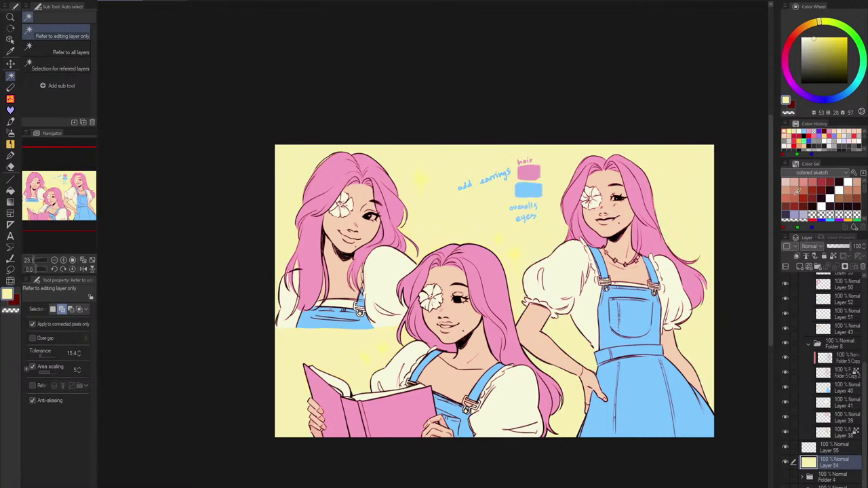
pyautogui.hotkey('ctrl', 'z')
pyautogui.hotkey('ctrl', 'z')
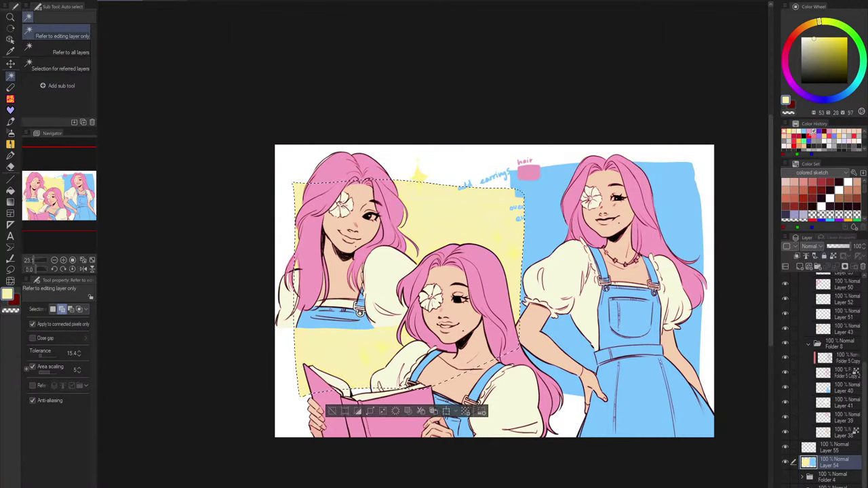
pyautogui.click(809, 40)
pyautogui.hotkey('alt', 'Delete')
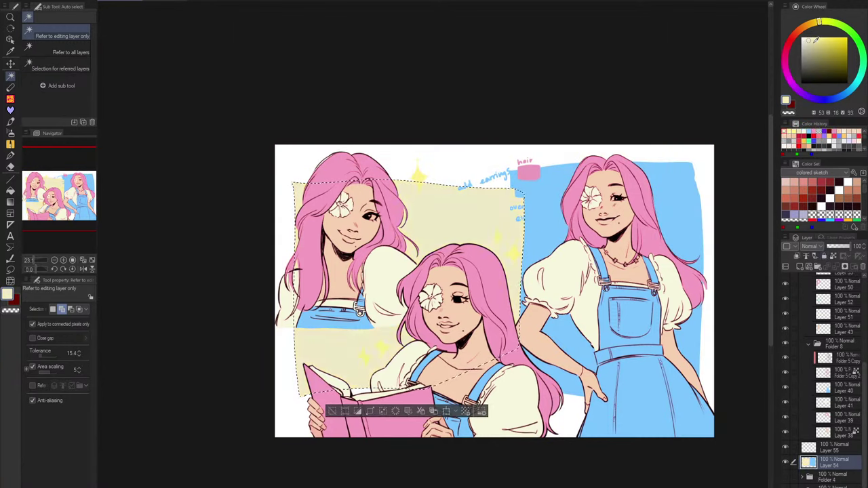
pyautogui.hotkey('ctrl', 'z')
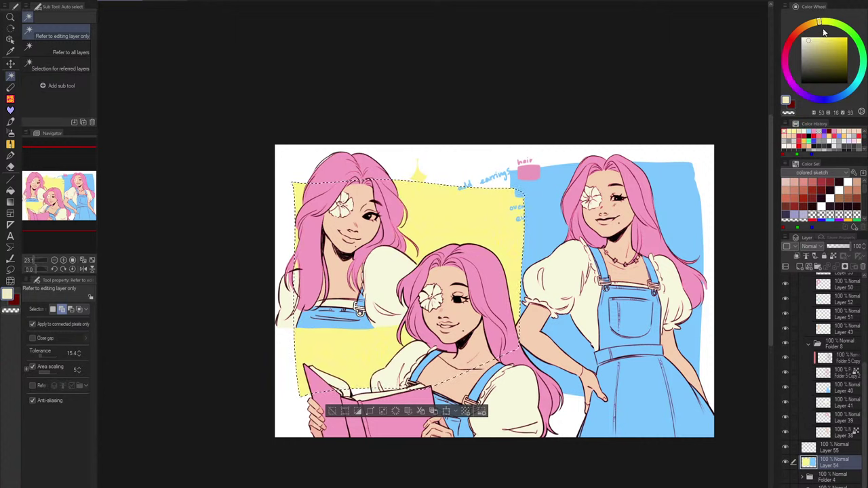
pyautogui.hotkey('ctrl', 'z')
# Recolour the selected background block warm beige (H 39, S 21, V 96), deselect it, and lower Layer 54's opacity to 46%.
pyautogui.click(811, 26)
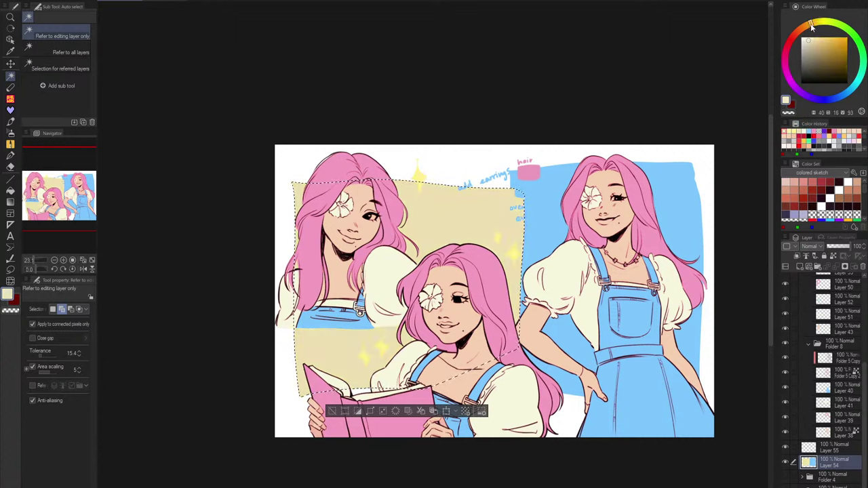
pyautogui.hotkey('alt', 'Delete')
pyautogui.click(811, 39)
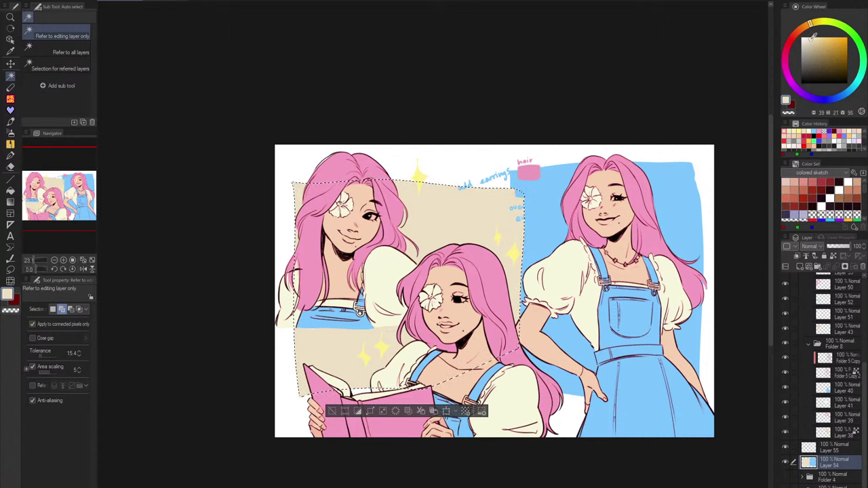
pyautogui.hotkey('ctrl', 'd')
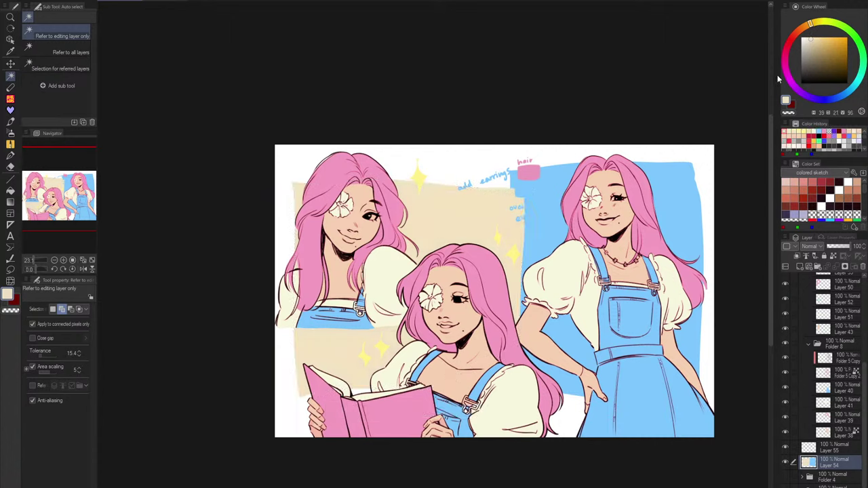
pyautogui.click(844, 249)
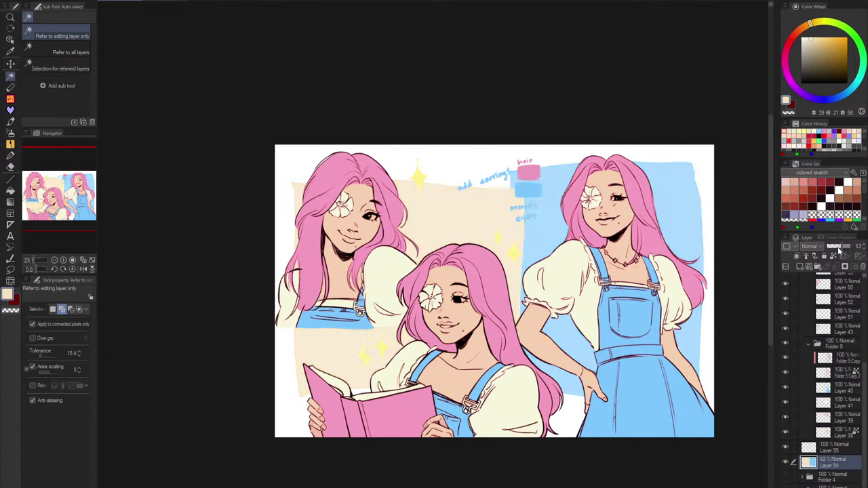
pyautogui.click(840, 248)
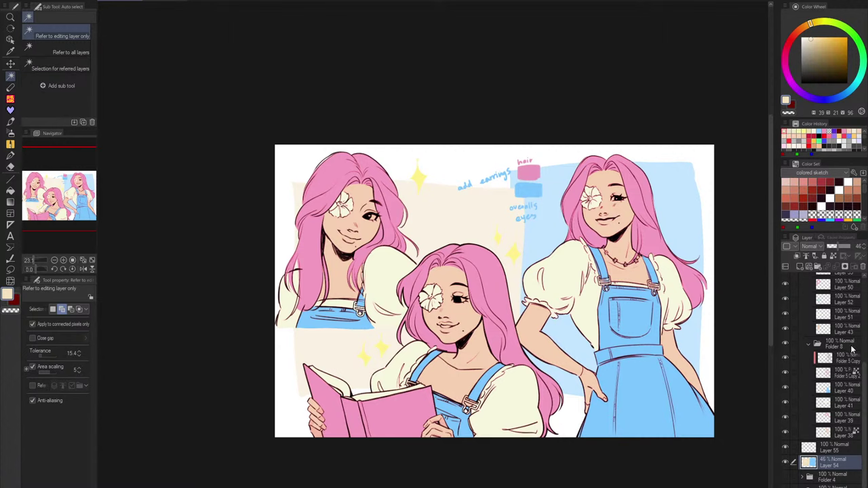
# Collapse Folder 8 and Folder 10 in the layer list.
pyautogui.scroll(3, 842, 381)
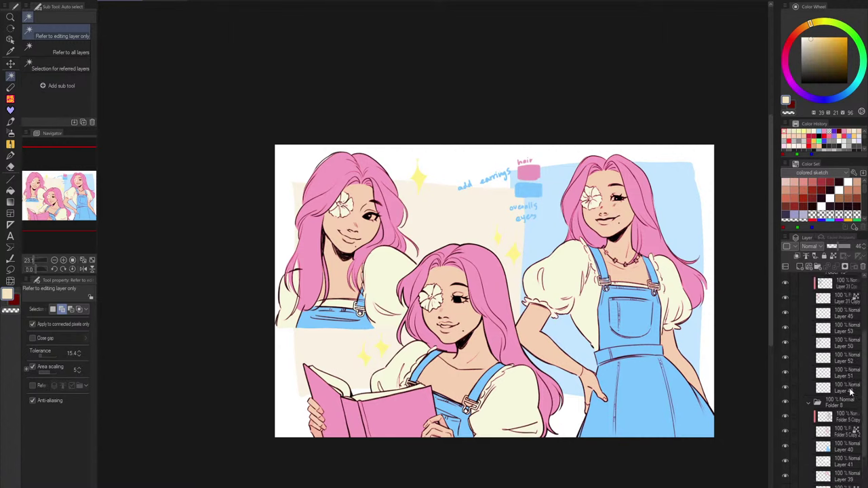
pyautogui.scroll(-2, 847, 393)
pyautogui.click(808, 379)
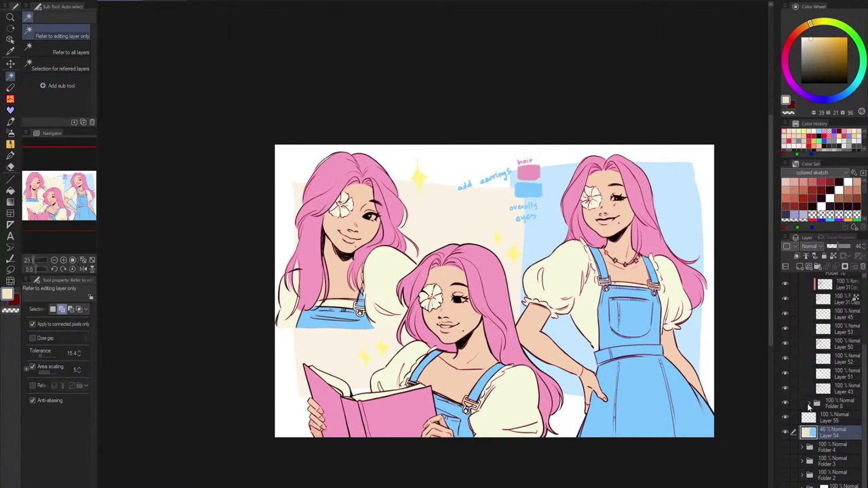
pyautogui.scroll(7, 822, 385)
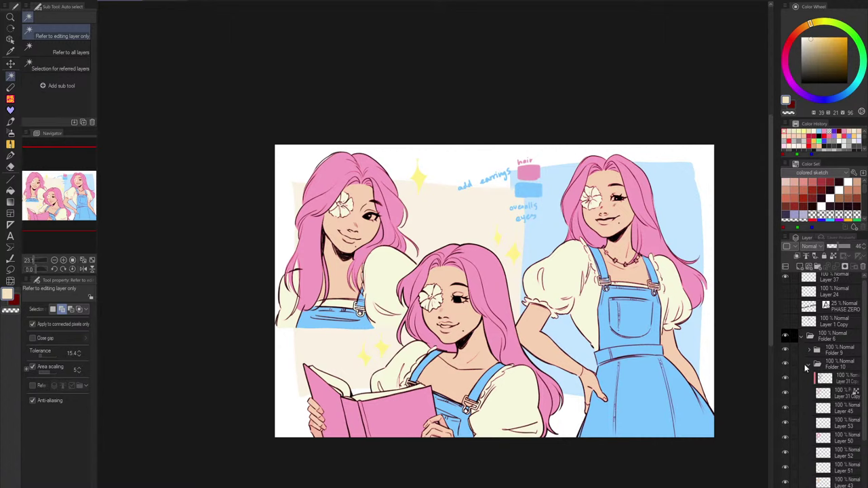
pyautogui.click(809, 367)
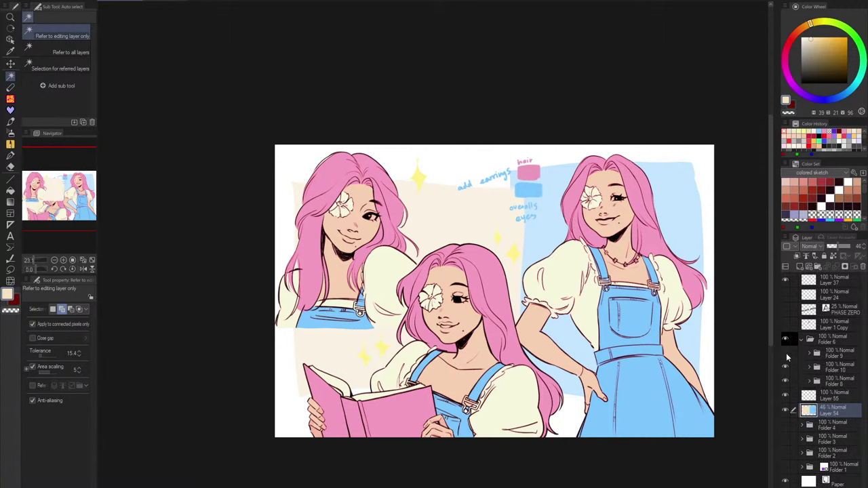
# Toggle Folders 9 and 10 off and on to identify their girls, then expand Folder 10 and mark it with the purple palette colour.
pyautogui.click(786, 353)
pyautogui.click(785, 352)
pyautogui.click(785, 367)
pyautogui.click(786, 370)
pyautogui.click(808, 367)
pyautogui.click(833, 367)
pyautogui.click(790, 247)
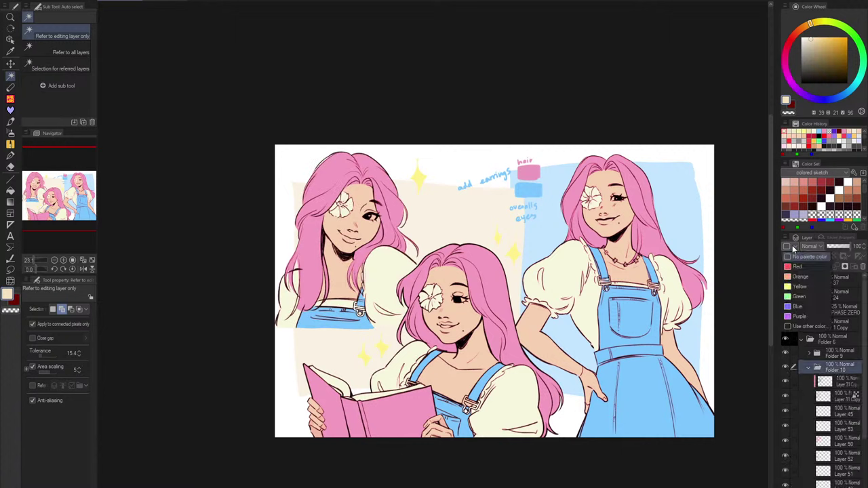
pyautogui.click(796, 317)
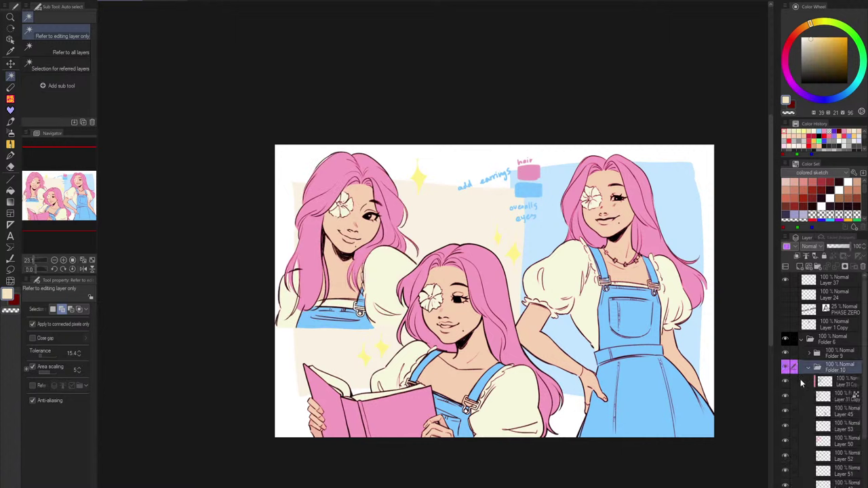
# Select the skin layer, Layer 43, in Folder 10, lock its transparent pixels, and choose the pencil R brush.
pyautogui.scroll(-3, 801, 384)
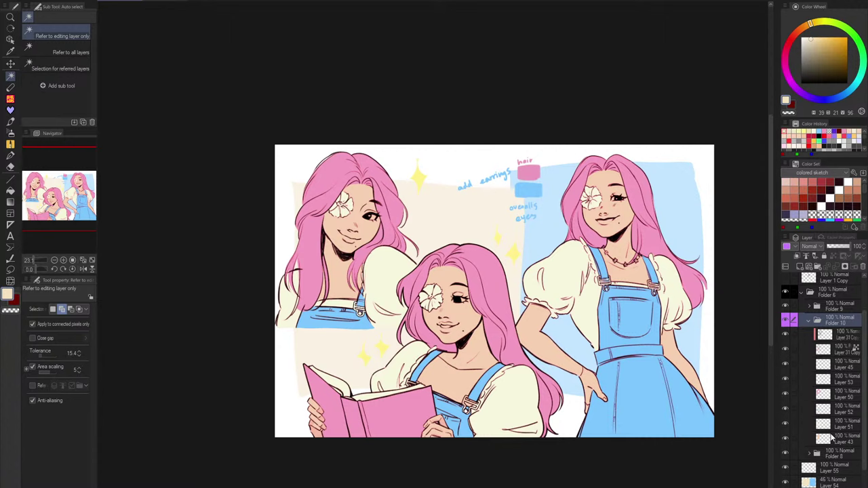
pyautogui.click(831, 438)
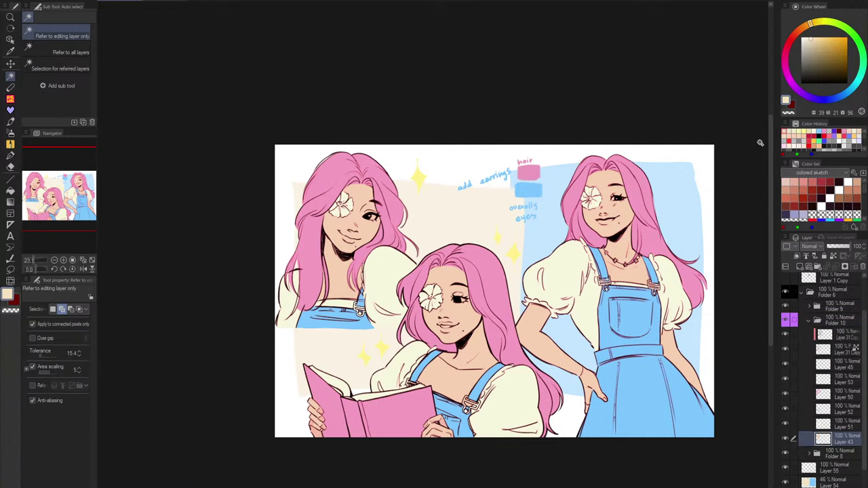
pyautogui.scroll(2, 325, 187)
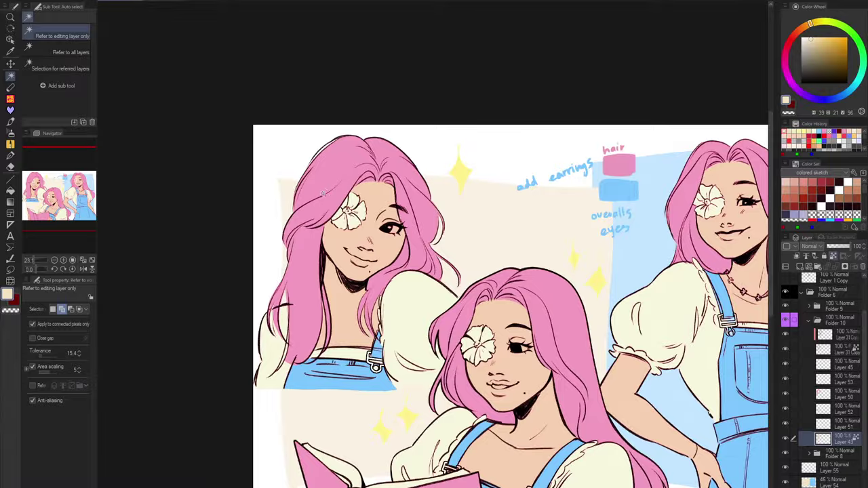
pyautogui.scroll(4, 323, 193)
pyautogui.press('p')
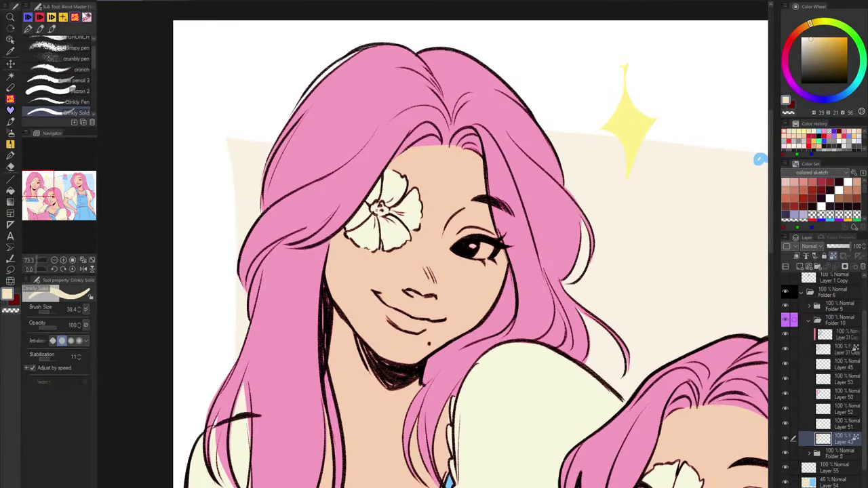
pyautogui.press('p')
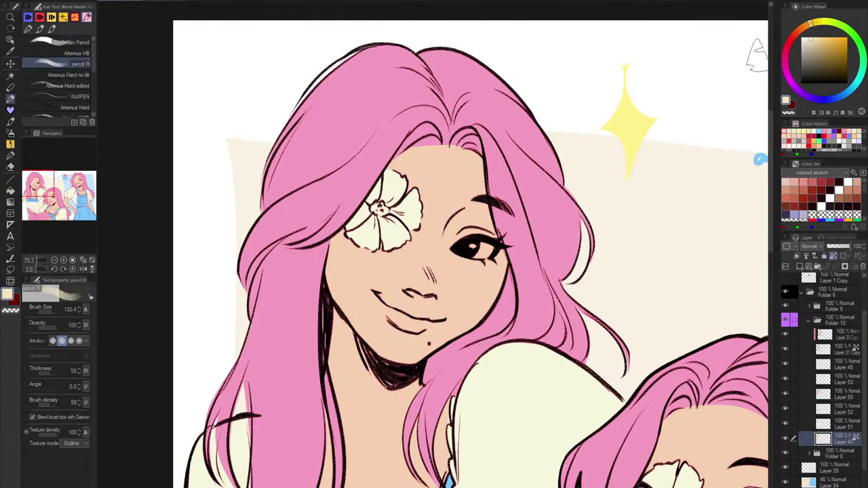
# Try a peach blush (H 21, S 36, V 93) shifted from the sampled skin across the upper girl's cheeks and nose, and undo it.
pyautogui.keyDown('alt'); pyautogui.click(479, 288); pyautogui.keyUp('alt')
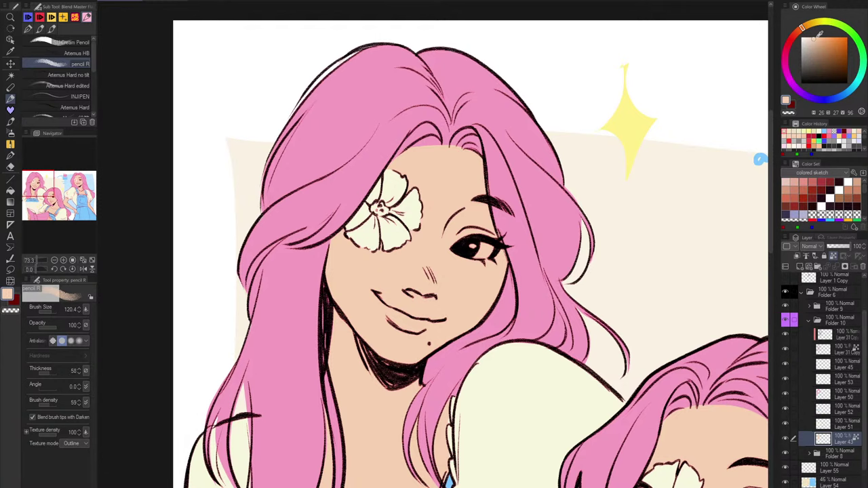
pyautogui.moveTo(819, 34); pyautogui.dragTo(816, 39)
pyautogui.click(818, 40)
pyautogui.click(800, 32)
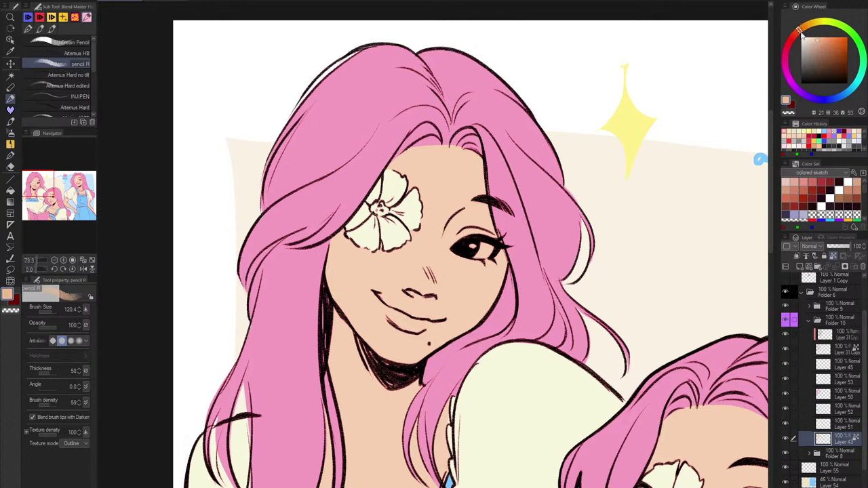
pyautogui.moveTo(426, 258)
pyautogui.mouseDown()
pyautogui.moveTo(457, 276)
pyautogui.moveTo(415, 250)
pyautogui.moveTo(370, 247)
pyautogui.mouseUp()
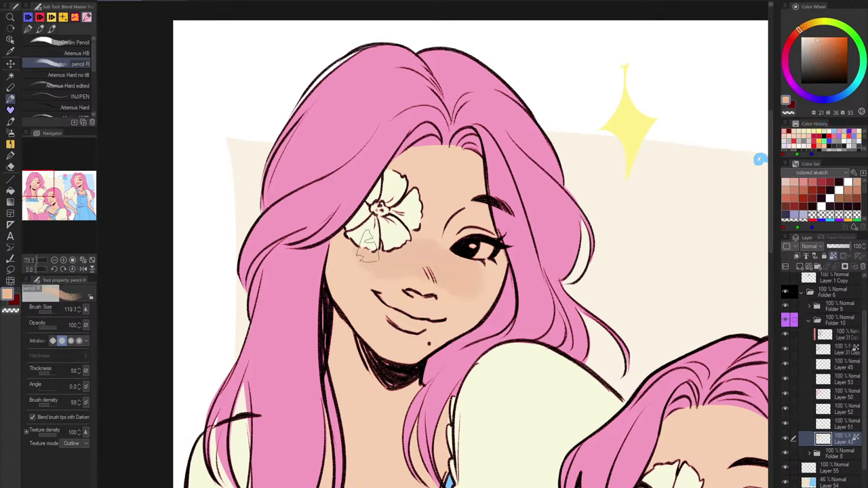
pyautogui.hotkey('ctrl', 'z')
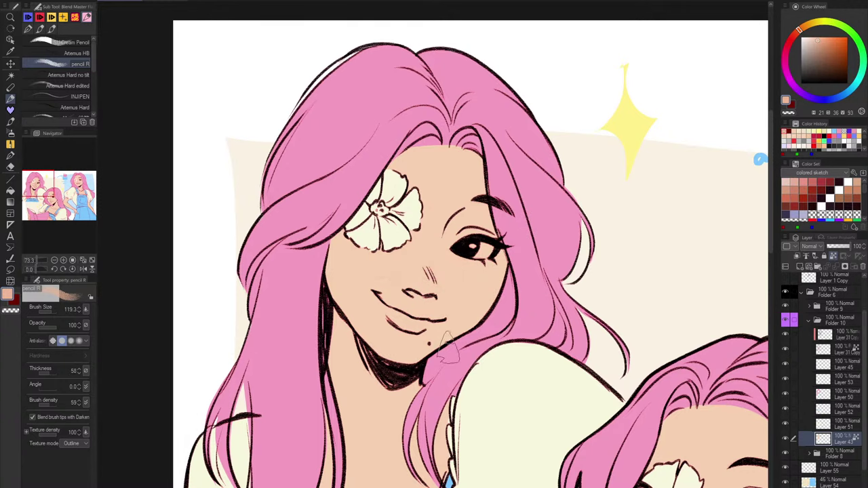
# Flip the canvas view horizontally, resample the skin, and mix a peach blush colour (H 19, S 38, V 98), testing strokes on the upper girl's face.
pyautogui.press('h')
pyautogui.keyDown('alt'); pyautogui.click(519, 278); pyautogui.keyUp('alt')
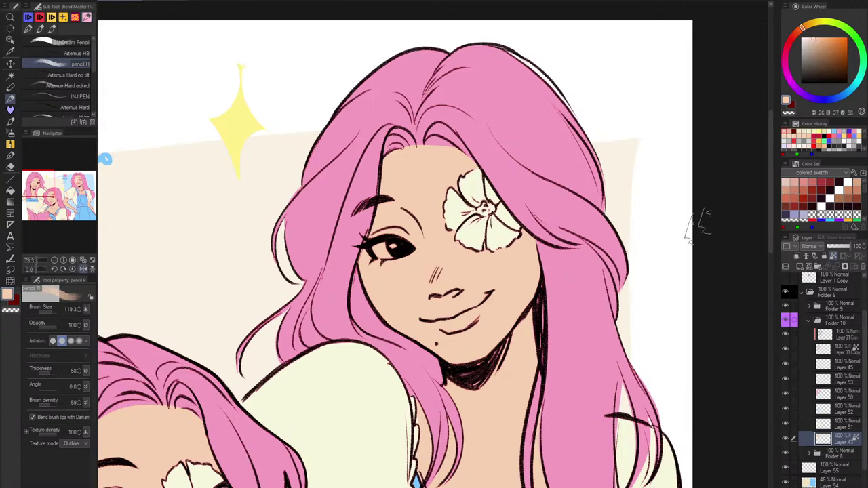
pyautogui.click(815, 37)
pyautogui.click(798, 31)
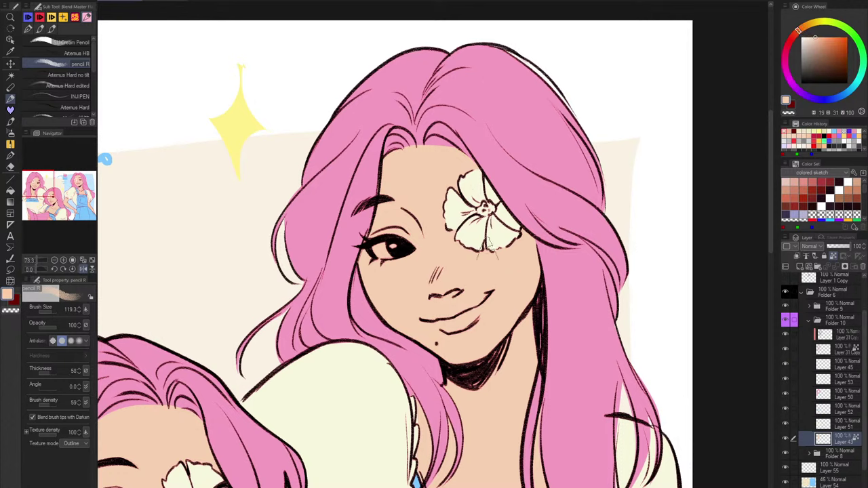
pyautogui.moveTo(429, 258); pyautogui.dragTo(402, 281)
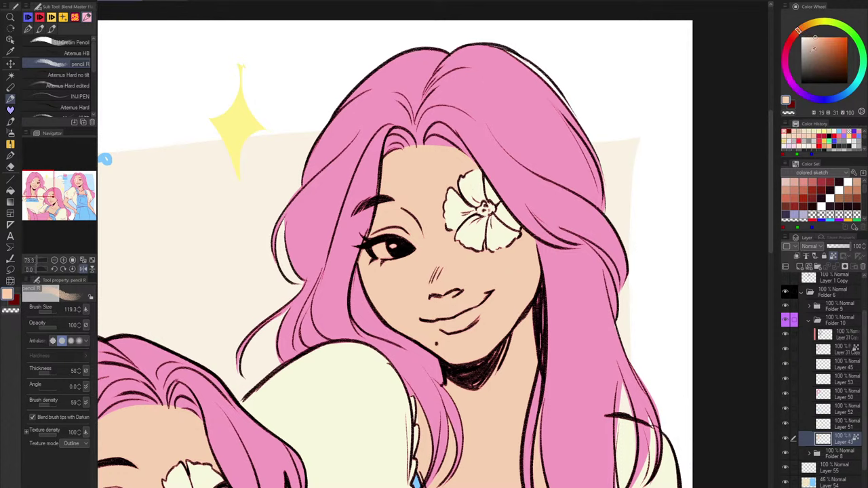
pyautogui.click(818, 35)
pyautogui.moveTo(425, 262)
pyautogui.mouseDown()
pyautogui.moveTo(506, 265)
pyautogui.moveTo(437, 255)
pyautogui.moveTo(381, 282)
pyautogui.moveTo(426, 265)
pyautogui.mouseUp()
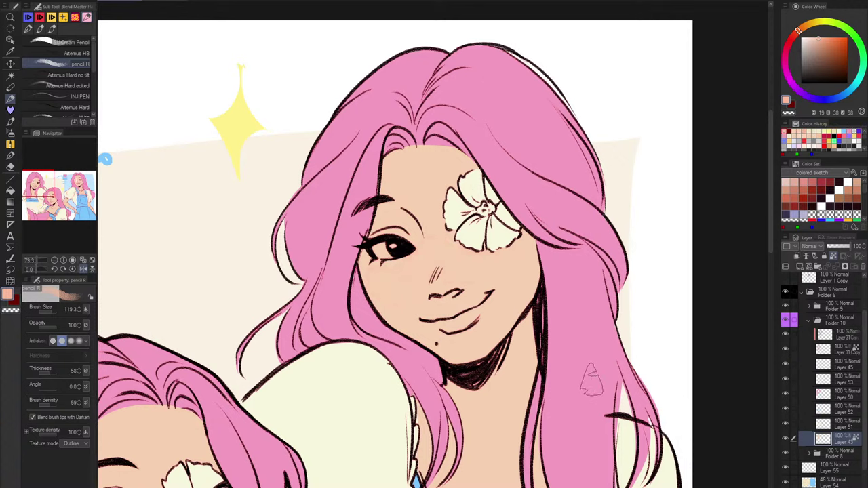
# Brighten and warm the skin on Layer 43 with Hue/Saturation/Luminosity, setting hue 6 and luminosity 7 and raising the saturation slightly.
pyautogui.click(33, 6)
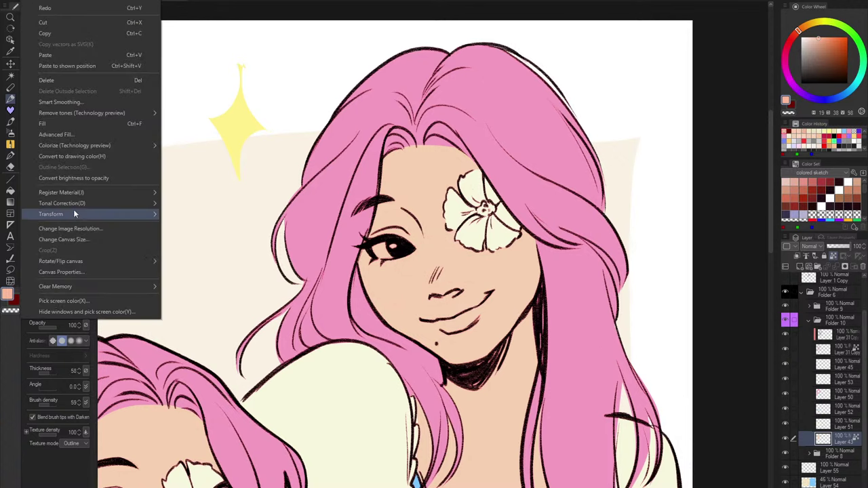
pyautogui.moveTo(75, 203)
pyautogui.click(213, 214)
pyautogui.click(314, 250)
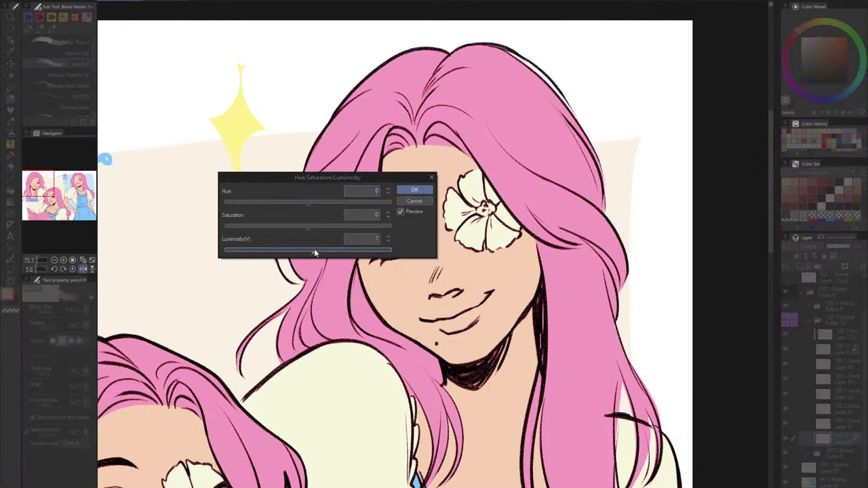
pyautogui.moveTo(324, 179); pyautogui.dragTo(231, 169)
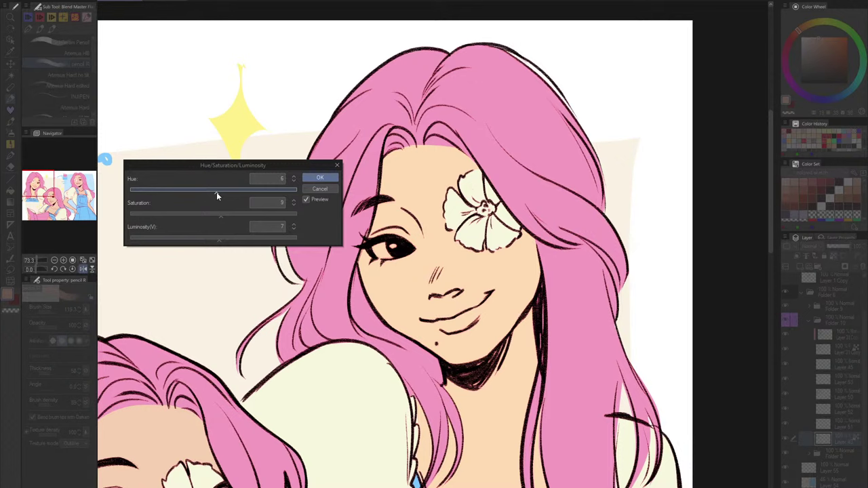
pyautogui.click(319, 178)
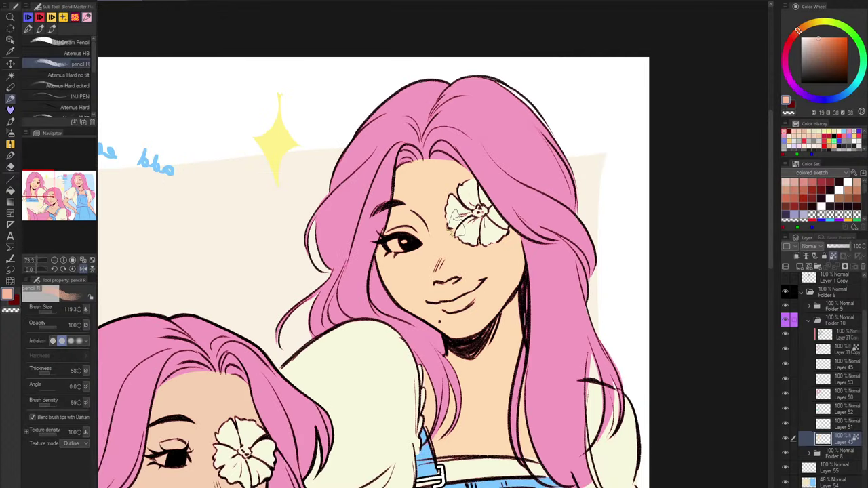
# Paint a soft peach blush across the upper girl's cheeks and nose, undoing the first attempts and reducing the brush size to about 88.
pyautogui.moveTo(442, 248)
pyautogui.mouseDown()
pyautogui.moveTo(434, 252)
pyautogui.moveTo(468, 256)
pyautogui.mouseUp()
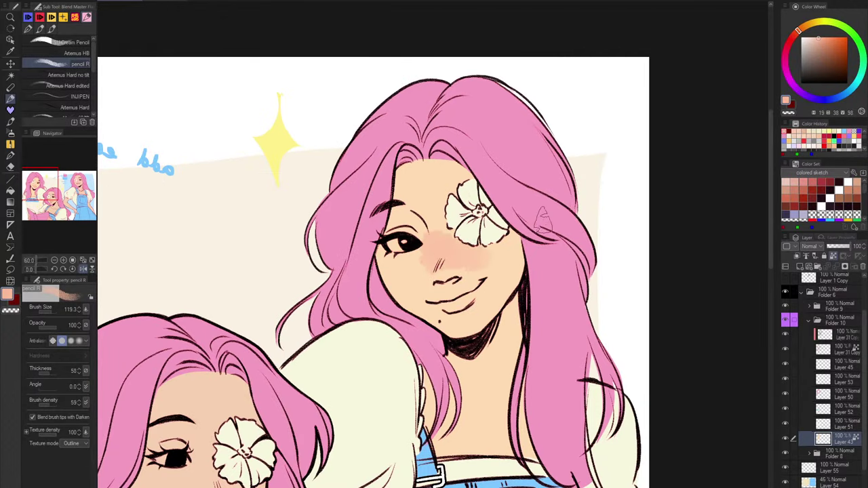
pyautogui.hotkey('ctrl', 'z')
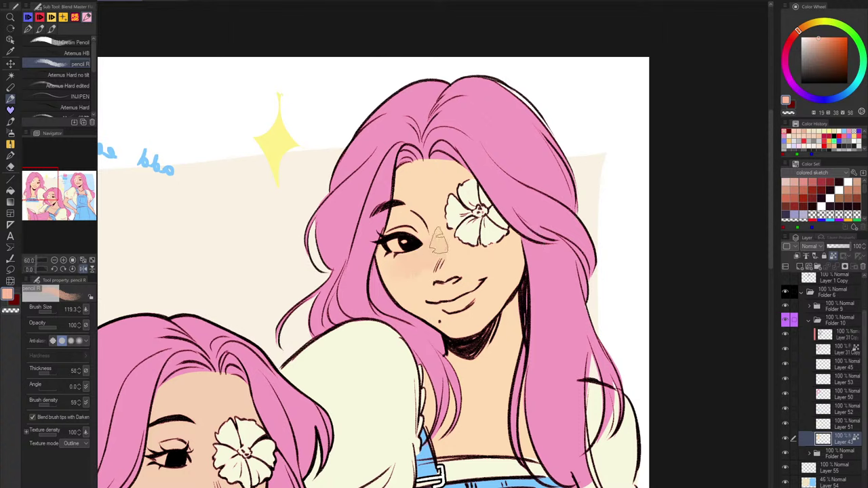
pyautogui.moveTo(439, 245)
pyautogui.mouseDown()
pyautogui.moveTo(470, 253)
pyautogui.moveTo(443, 249)
pyautogui.moveTo(423, 258)
pyautogui.moveTo(431, 250)
pyautogui.moveTo(474, 259)
pyautogui.moveTo(451, 238)
pyautogui.mouseUp()
pyautogui.hotkey('ctrl', 'z')
pyautogui.press('[')
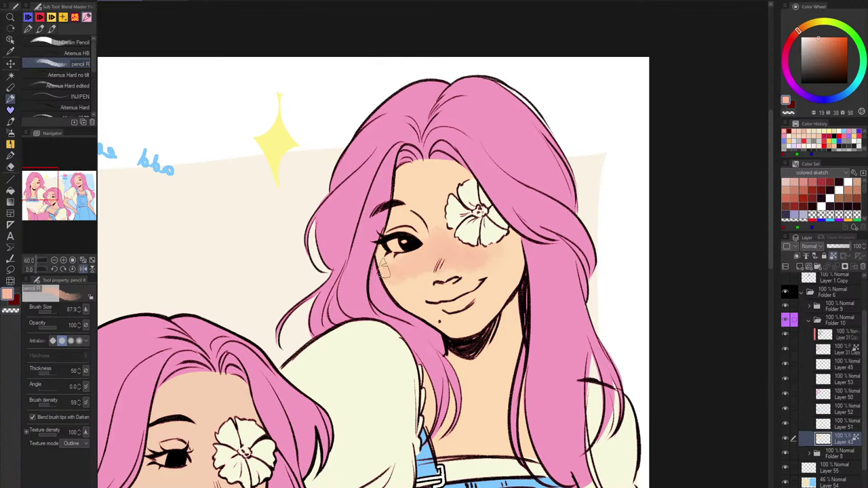
# Tint the upper girl's lips and eyelid with the peach blush colour at a brush size of about 55.
pyautogui.scroll(-5, 578, 230)
pyautogui.scroll(3, 574, 325)
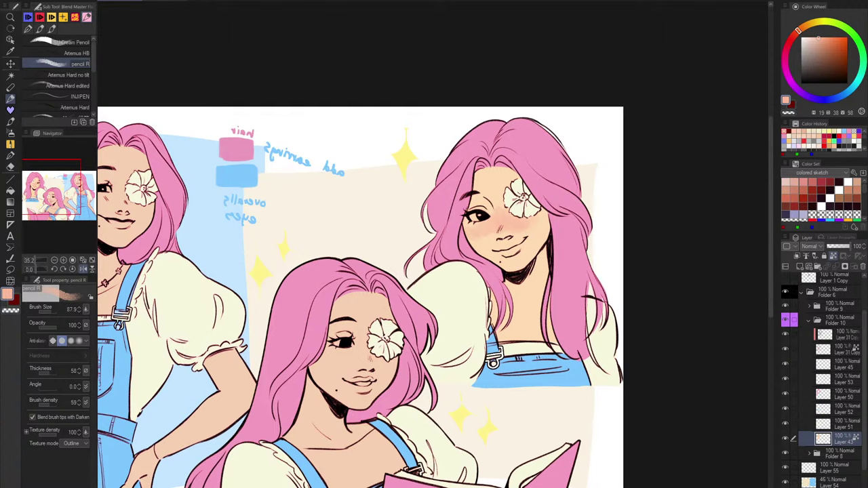
pyautogui.scroll(4, 535, 202)
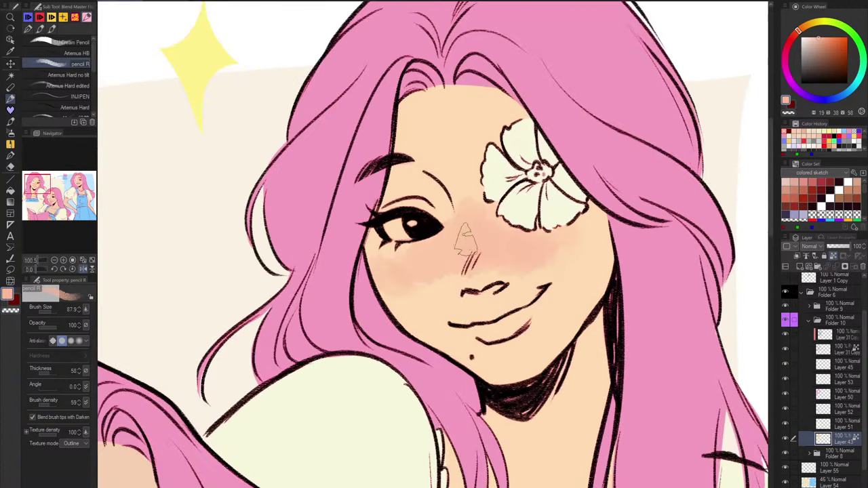
pyautogui.press('[')
pyautogui.press('[')
pyautogui.moveTo(477, 329); pyautogui.dragTo(485, 330)
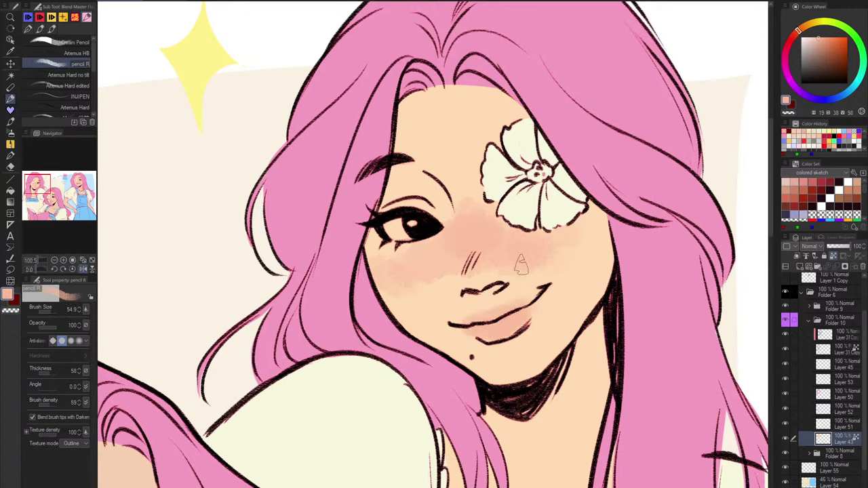
pyautogui.moveTo(412, 203)
pyautogui.mouseDown()
pyautogui.moveTo(436, 195)
pyautogui.moveTo(410, 180)
pyautogui.mouseUp()
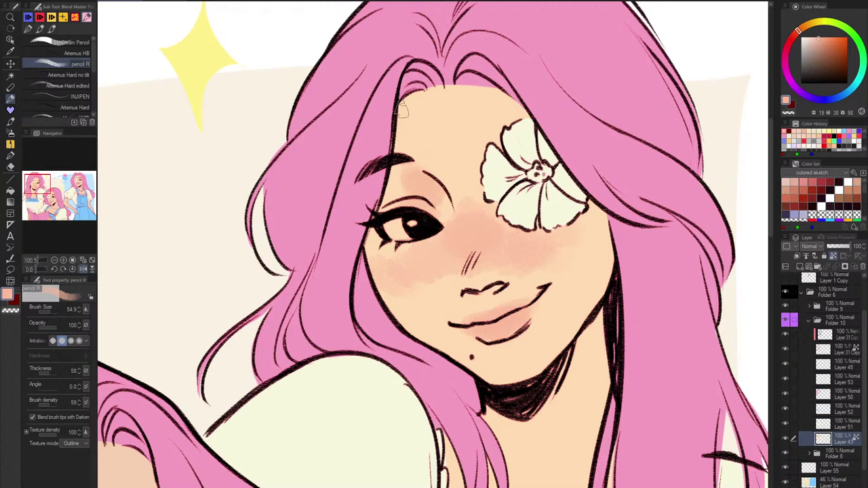
# Shade the forehead edge and the sides of the face in peach at brush size about 115, and the nose base at about 27.
pyautogui.moveTo(402, 110)
pyautogui.mouseDown()
pyautogui.moveTo(390, 197)
pyautogui.moveTo(388, 176)
pyautogui.mouseUp()
pyautogui.press(']')
pyautogui.moveTo(616, 200); pyautogui.dragTo(599, 259)
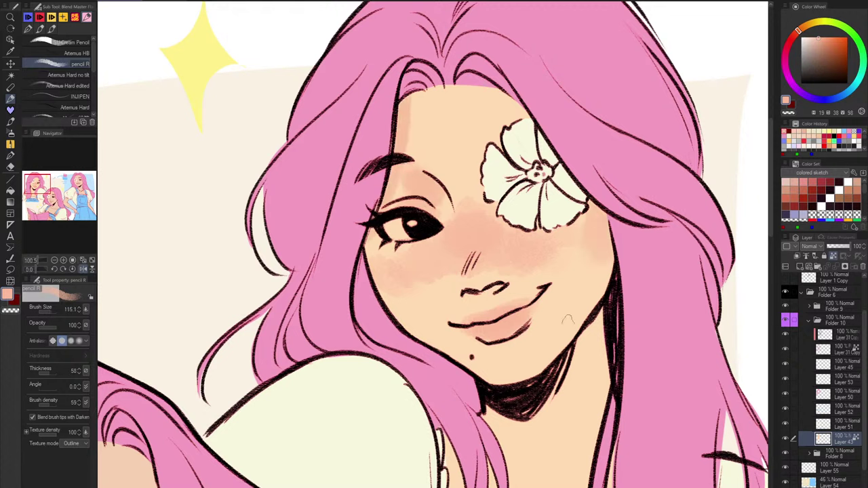
pyautogui.moveTo(607, 227); pyautogui.dragTo(598, 251)
pyautogui.moveTo(602, 253); pyautogui.dragTo(572, 305)
pyautogui.hotkey('ctrl', 'z')
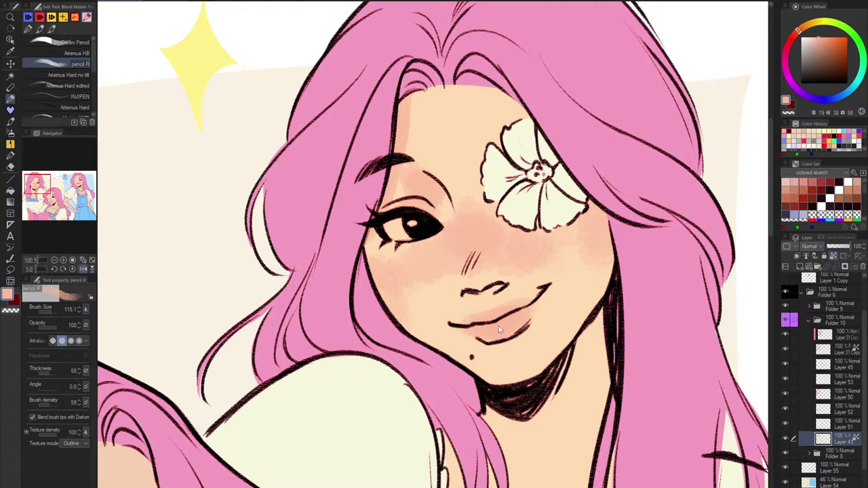
pyautogui.moveTo(518, 307)
pyautogui.mouseDown()
pyautogui.moveTo(464, 295)
pyautogui.moveTo(497, 293)
pyautogui.moveTo(478, 300)
pyautogui.mouseUp()
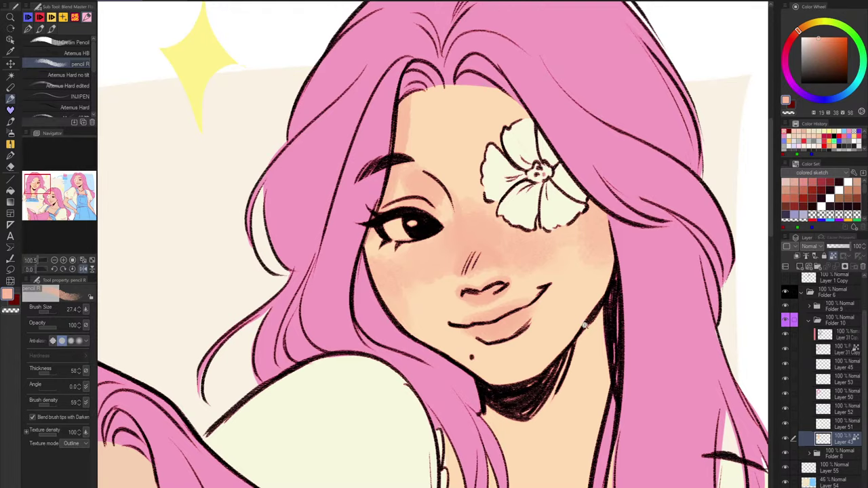
pyautogui.scroll(-3, 585, 324)
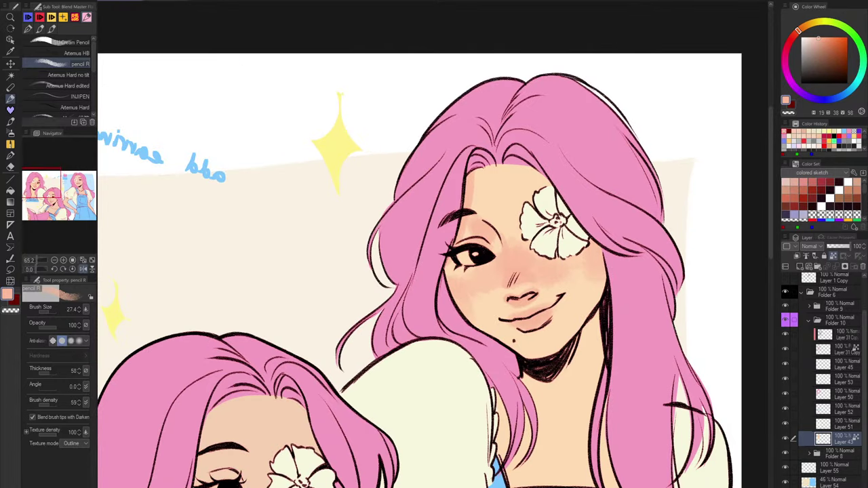
# Soften the edges of the cheek blush with the sampled base skin colour (H 32, S 30, V 100), and resample the peach blush.
pyautogui.keyDown('alt'); pyautogui.click(586, 290); pyautogui.keyUp('alt')
pyautogui.moveTo(596, 283)
pyautogui.mouseDown()
pyautogui.moveTo(591, 271)
pyautogui.moveTo(596, 280)
pyautogui.moveTo(604, 259)
pyautogui.moveTo(589, 273)
pyautogui.moveTo(604, 255)
pyautogui.moveTo(595, 239)
pyautogui.mouseUp()
pyautogui.press('c')
pyautogui.hotkey('ctrl', 'z')
pyautogui.press('c')
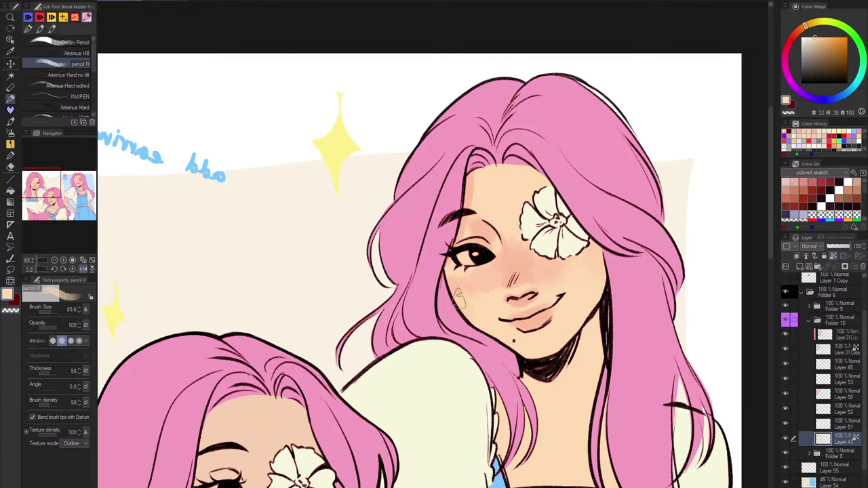
pyautogui.keyDown('alt'); pyautogui.click(561, 272); pyautogui.keyUp('alt')
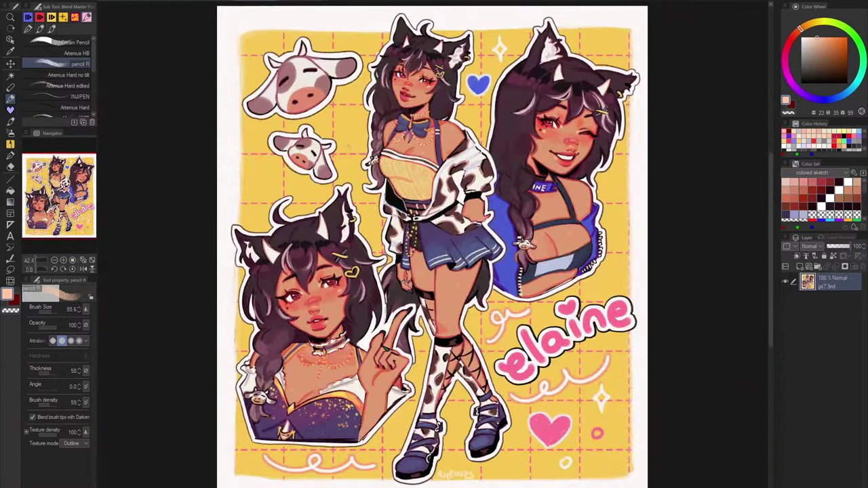
# Examine the skin shading and blush on the finished cow-print character illustration as a reference.
pyautogui.scroll(6, 328, 199)
pyautogui.scroll(-1, 332, 271)
pyautogui.scroll(4, 522, 38)
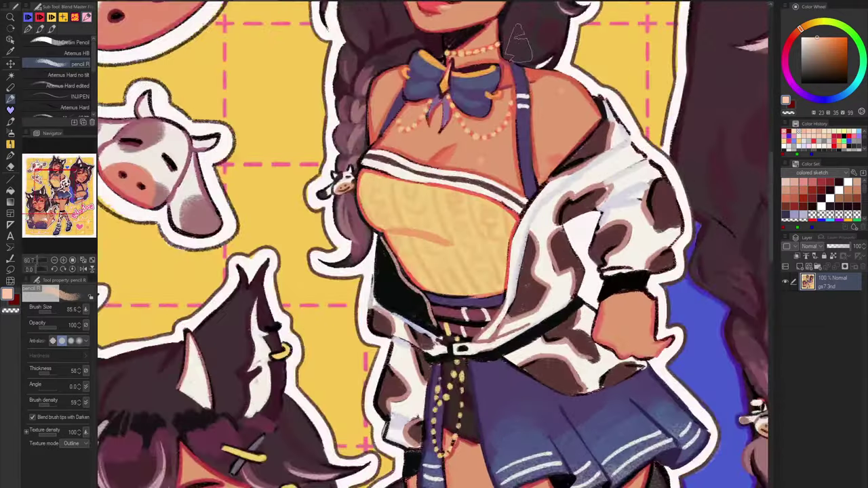
pyautogui.scroll(-13, 524, 37)
pyautogui.scroll(9, 524, 37)
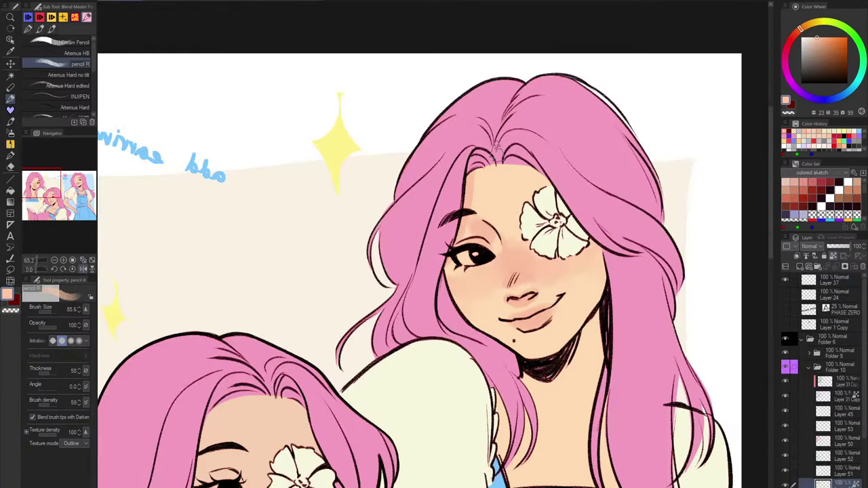
# Lighten the blush below the upper girl's eye with the sampled skin colour (H 32, S 30, V 100), and switch to Everything Brush 2.
pyautogui.scroll(-5, 566, 265)
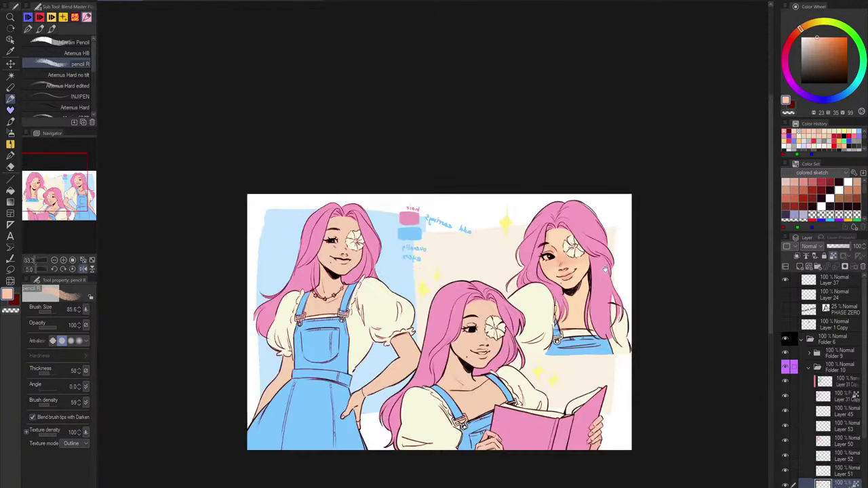
pyautogui.scroll(3, 650, 249)
pyautogui.scroll(5, 485, 291)
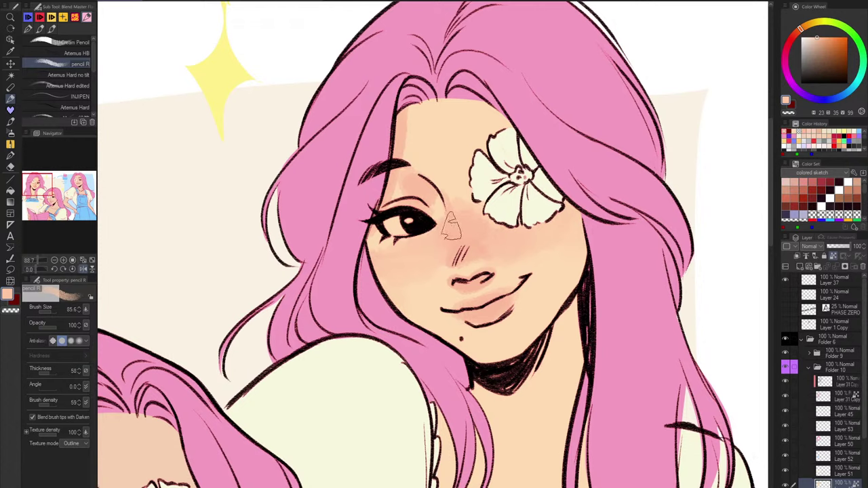
pyautogui.keyDown('alt'); pyautogui.click(445, 265); pyautogui.keyUp('alt')
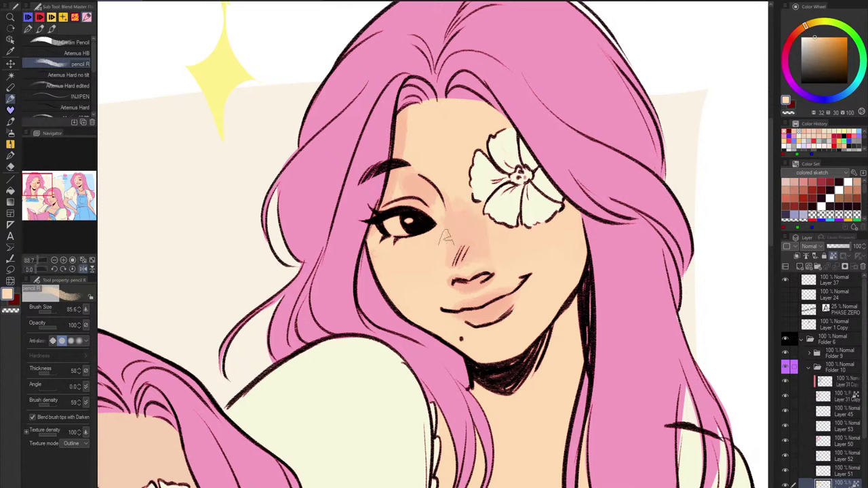
pyautogui.click(77, 19)
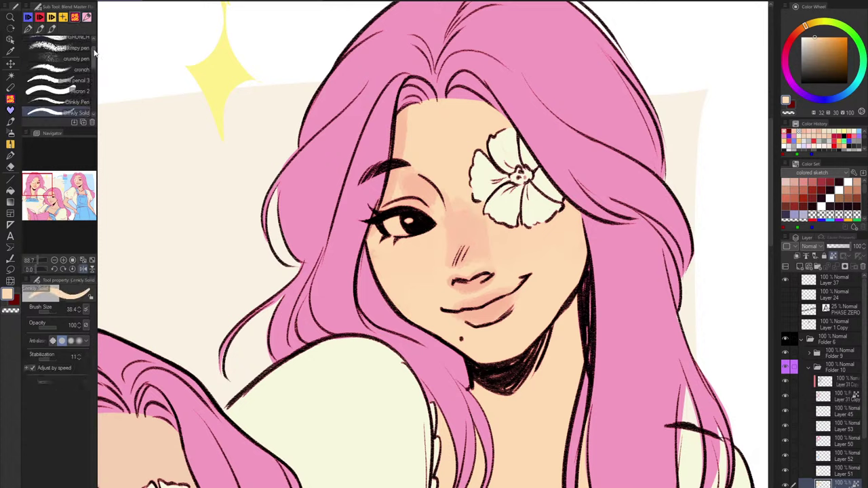
pyautogui.scroll(2, 86, 51)
pyautogui.click(85, 44)
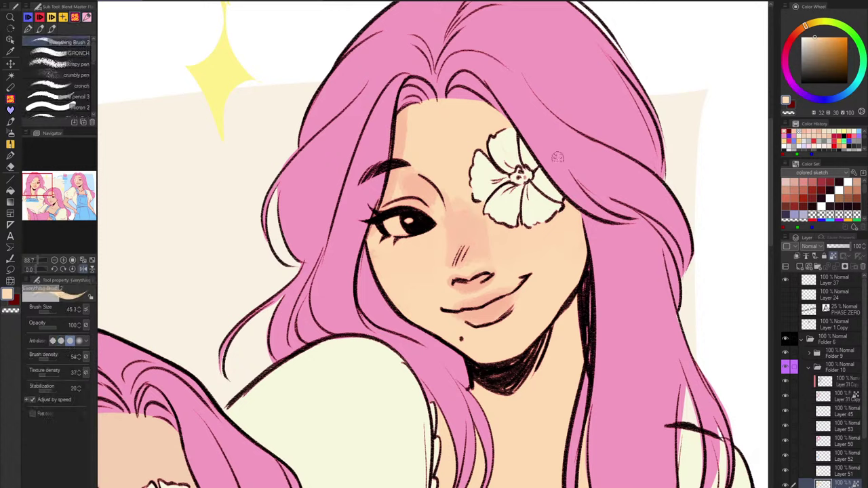
# Paint a broad blush across the cheek below the eye with the sampled peach (H 23, S 35, V 99) at brush size 97.6.
pyautogui.keyDown('alt'); pyautogui.click(438, 267); pyautogui.keyUp('alt')
pyautogui.press(']')
pyautogui.press(']')
pyautogui.press(']')
pyautogui.press(']')
pyautogui.moveTo(441, 253)
pyautogui.mouseDown()
pyautogui.moveTo(387, 264)
pyautogui.moveTo(402, 283)
pyautogui.moveTo(379, 260)
pyautogui.mouseUp()
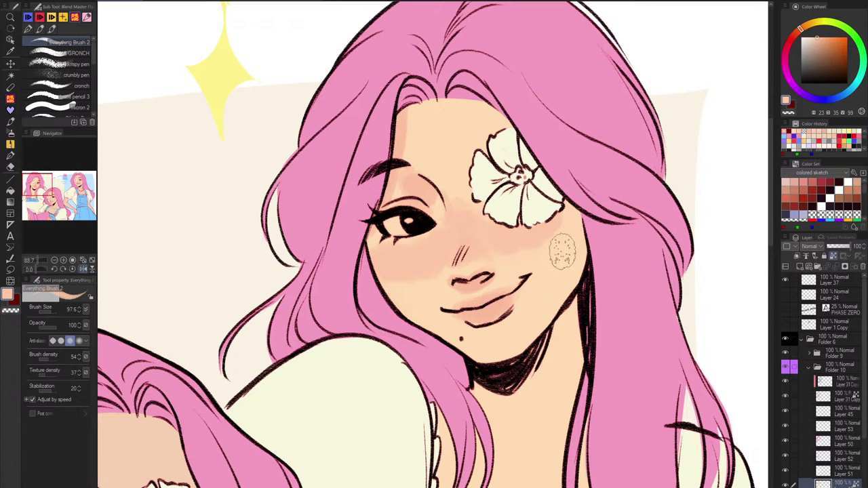
# Rework the blush on both cheeks into soft rounded patches using colours resampled from the face, undoing a misplaced stroke.
pyautogui.keyDown('alt'); pyautogui.click(576, 210); pyautogui.keyUp('alt')
pyautogui.moveTo(444, 260); pyautogui.dragTo(426, 307)
pyautogui.moveTo(537, 237); pyautogui.dragTo(498, 232)
pyautogui.keyDown('alt'); pyautogui.click(510, 234); pyautogui.keyUp('alt')
pyautogui.hotkey('ctrl', 'z')
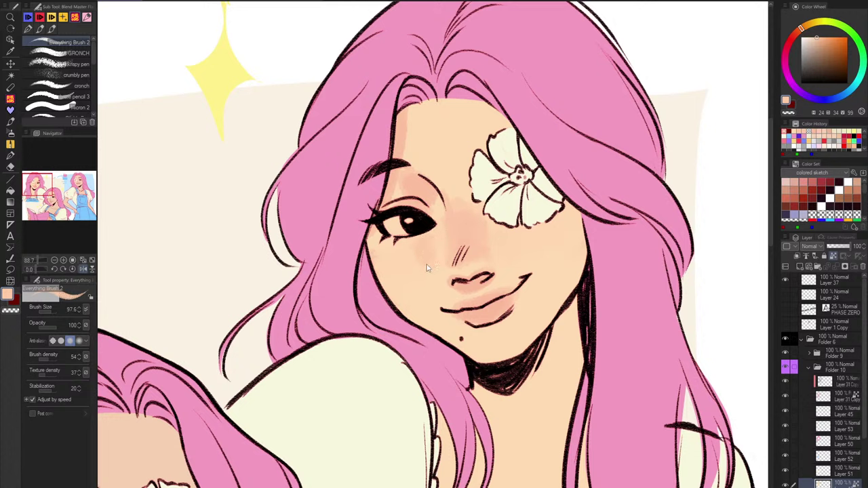
pyautogui.keyDown('alt'); pyautogui.click(400, 270); pyautogui.keyUp('alt')
pyautogui.moveTo(380, 260)
pyautogui.mouseDown()
pyautogui.moveTo(381, 253)
pyautogui.moveTo(383, 263)
pyautogui.mouseUp()
pyautogui.keyDown('alt'); pyautogui.click(414, 261); pyautogui.keyUp('alt')
pyautogui.moveTo(431, 245); pyautogui.dragTo(421, 254)
pyautogui.keyDown('alt'); pyautogui.click(467, 207); pyautogui.keyUp('alt')
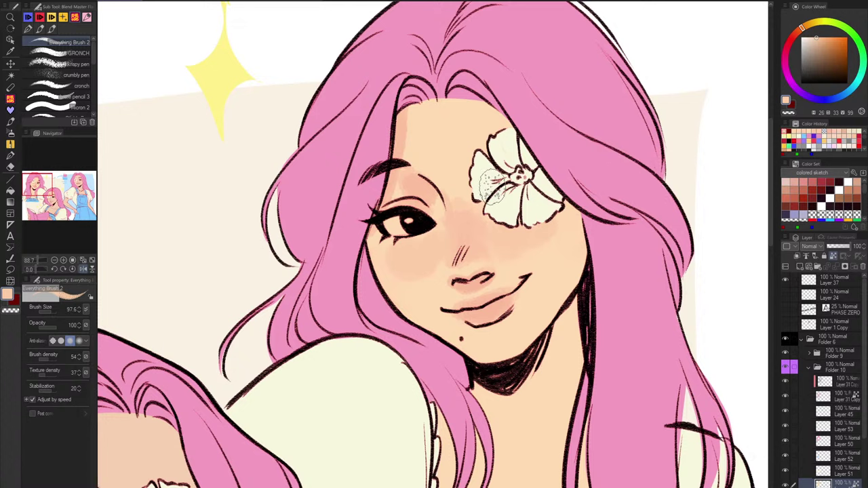
# Draw faint diagonal blush strokes below the eye in a deeper peach (H 23, S 37, V 99) at brush size 25.6, undoing the test strokes.
pyautogui.click(798, 31)
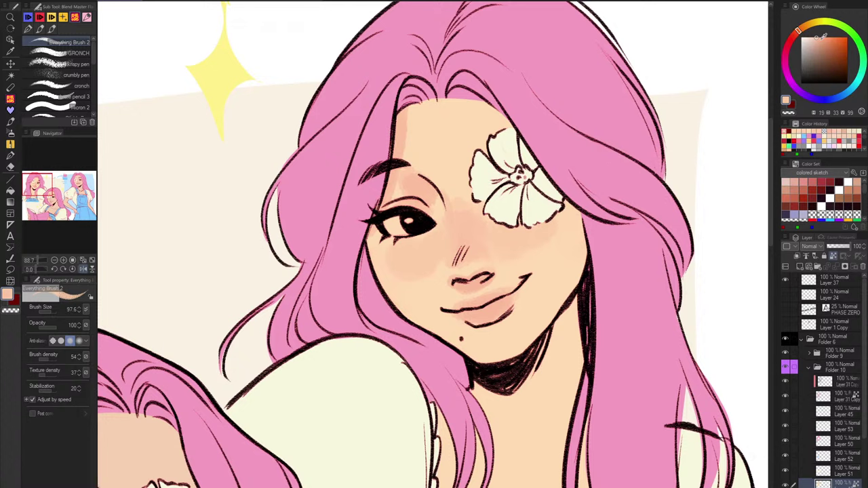
pyautogui.click(821, 37)
pyautogui.moveTo(436, 240); pyautogui.dragTo(418, 263)
pyautogui.moveTo(405, 306)
pyautogui.mouseDown()
pyautogui.moveTo(441, 244)
pyautogui.moveTo(481, 214)
pyautogui.moveTo(435, 229)
pyautogui.moveTo(468, 203)
pyautogui.mouseUp()
pyautogui.keyDown('alt'); pyautogui.click(497, 151); pyautogui.keyUp('alt')
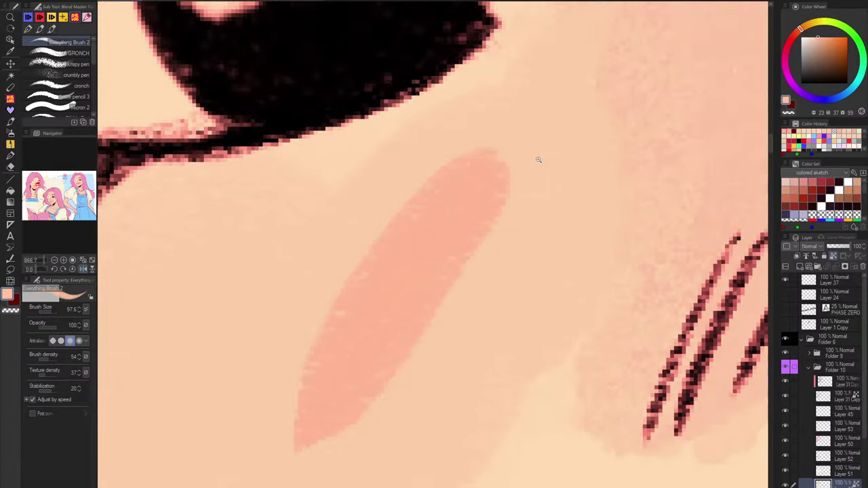
pyautogui.moveTo(544, 153)
pyautogui.mouseDown()
pyautogui.moveTo(526, 234)
pyautogui.moveTo(520, 153)
pyautogui.moveTo(475, 218)
pyautogui.mouseUp()
pyautogui.hotkey('ctrl', 'z')
pyautogui.moveTo(539, 151)
pyautogui.mouseDown()
pyautogui.moveTo(444, 303)
pyautogui.moveTo(530, 147)
pyautogui.moveTo(409, 284)
pyautogui.mouseUp()
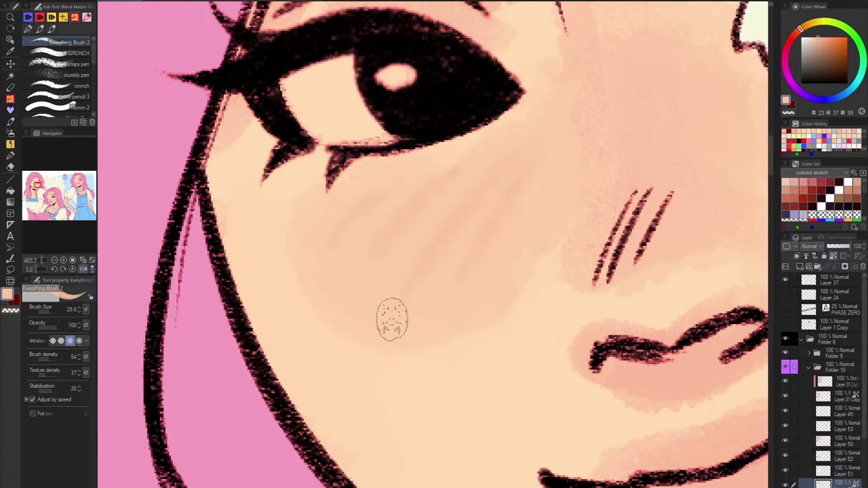
pyautogui.scroll(-2, 285, 197)
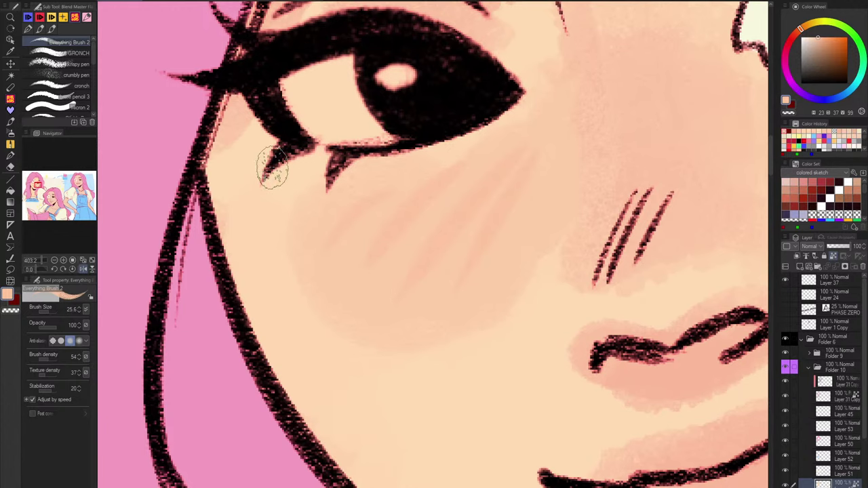
# Add blush hatching to the cheek under the flower and shade the skin along the petals' lower edge with a redder peach of hue 19.
pyautogui.scroll(-1, 626, 239)
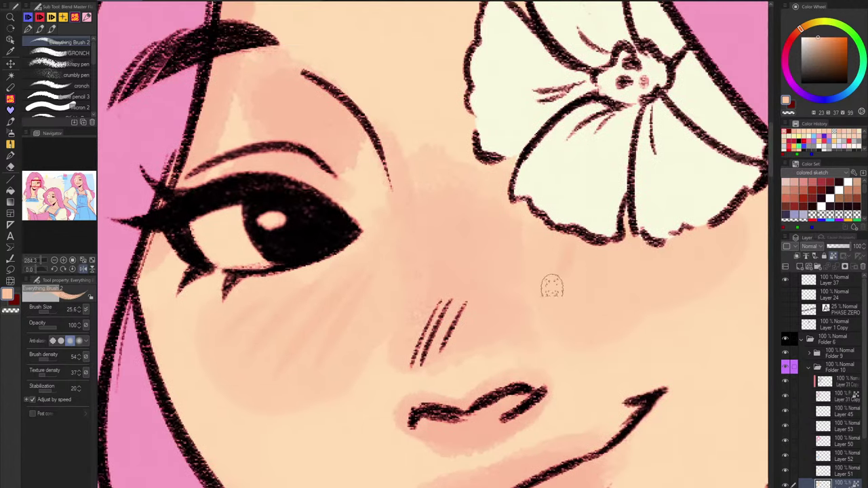
pyautogui.scroll(-2, 625, 266)
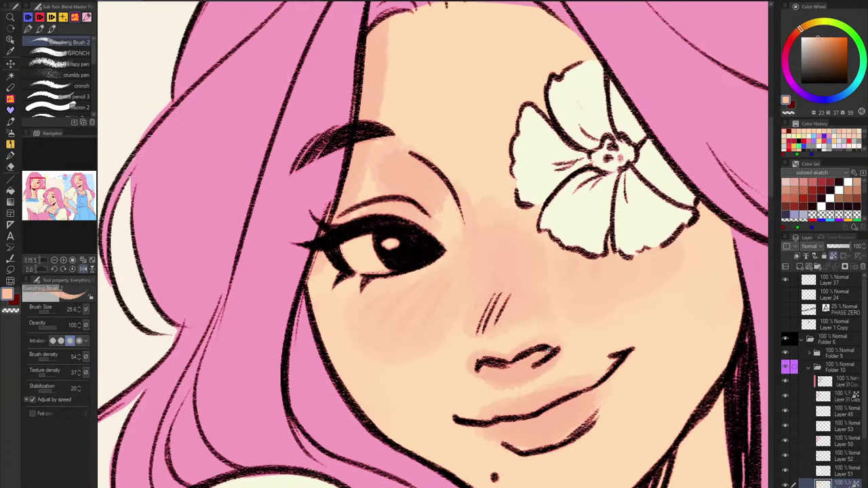
pyautogui.keyDown('alt'); pyautogui.click(605, 271); pyautogui.keyUp('alt')
pyautogui.moveTo(541, 214); pyautogui.dragTo(551, 240)
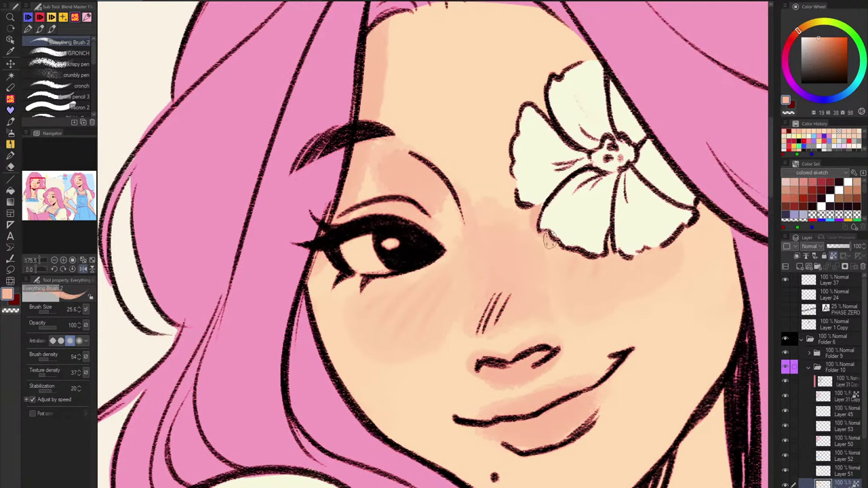
pyautogui.moveTo(602, 260)
pyautogui.mouseDown()
pyautogui.moveTo(646, 259)
pyautogui.moveTo(633, 265)
pyautogui.moveTo(703, 207)
pyautogui.mouseUp()
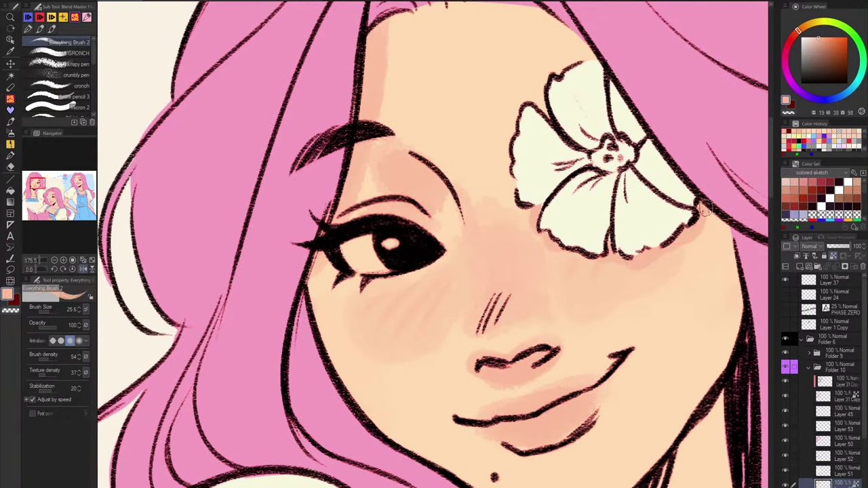
pyautogui.scroll(-1, 643, 235)
pyautogui.moveTo(621, 300); pyautogui.dragTo(597, 314)
# Fill the white of the upper girl's eye with the cream colour sampled from the flower (H 58, S 10, V 97).
pyautogui.keyDown('alt'); pyautogui.click(542, 216); pyautogui.keyUp('alt')
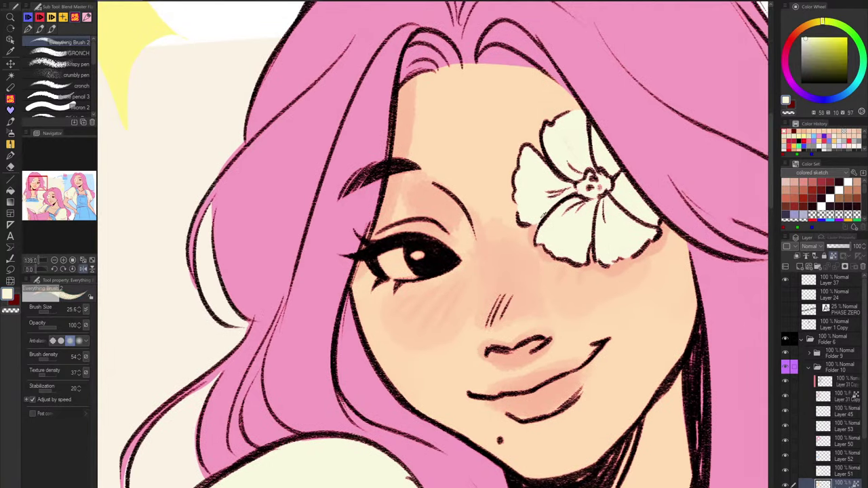
pyautogui.click(418, 254)
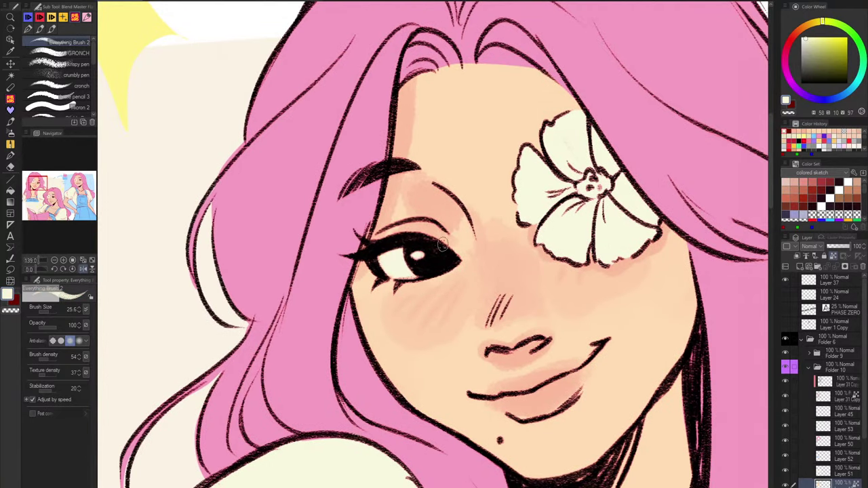
pyautogui.scroll(-1, 634, 257)
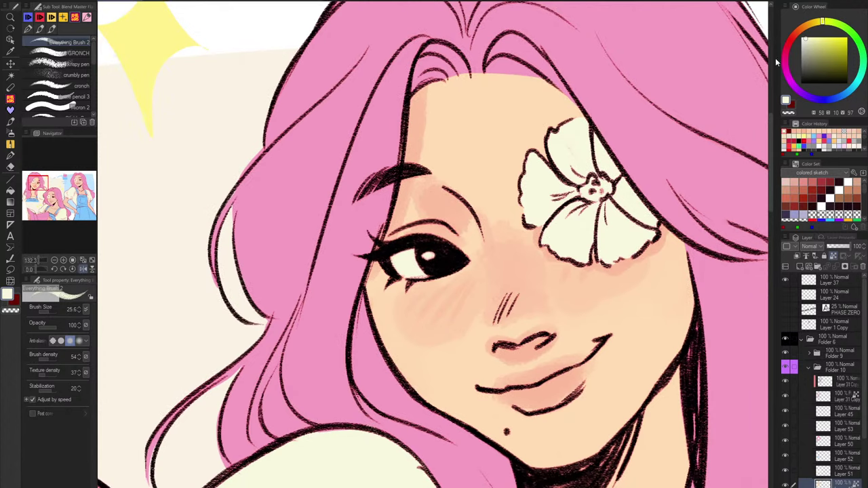
# Sample the red tint at the tip of the eyelid crease and paint a coral edge along the crease line.
pyautogui.scroll(6, 516, 262)
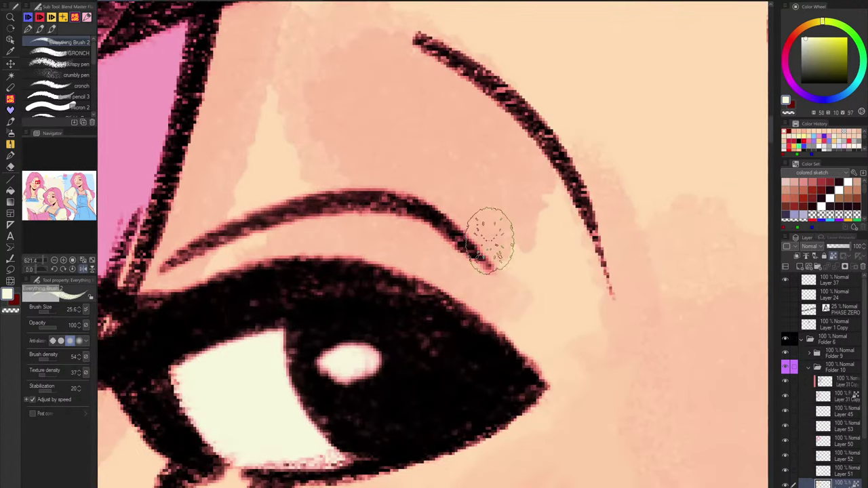
pyautogui.moveTo(515, 314); pyautogui.dragTo(554, 246)
pyautogui.keyDown('alt'); pyautogui.click(532, 200); pyautogui.keyUp('alt')
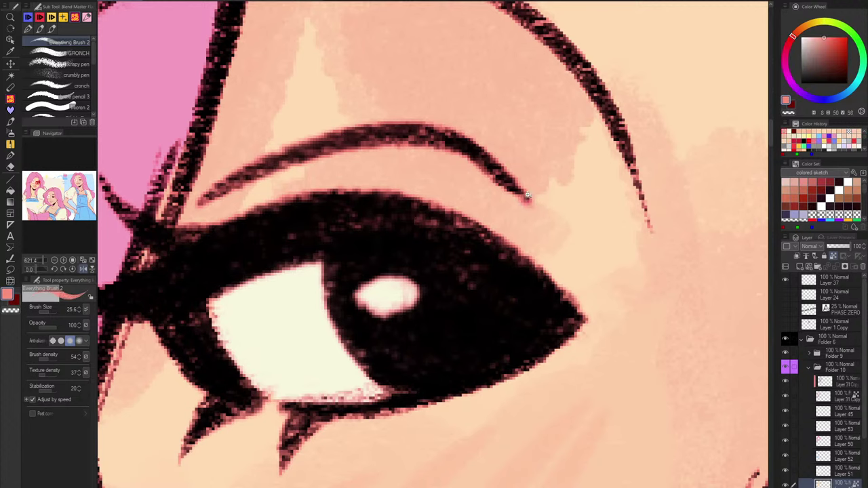
pyautogui.scroll(-2, 532, 199)
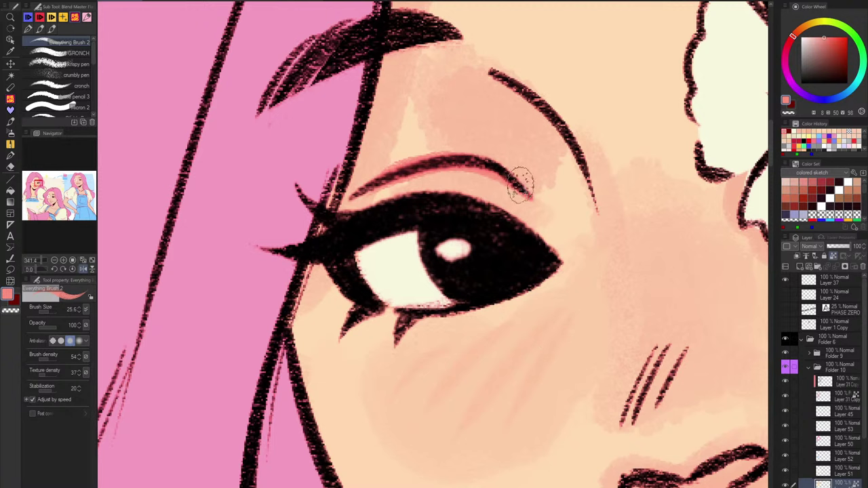
pyautogui.scroll(5, 534, 175)
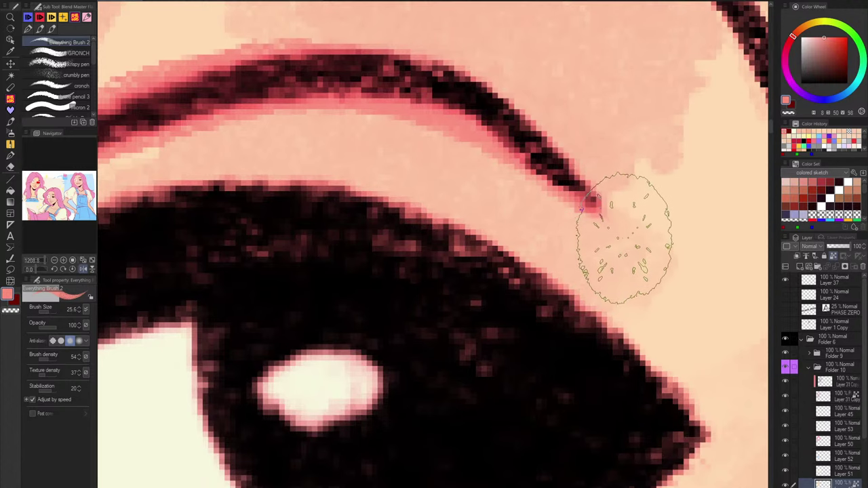
pyautogui.scroll(-2, 597, 214)
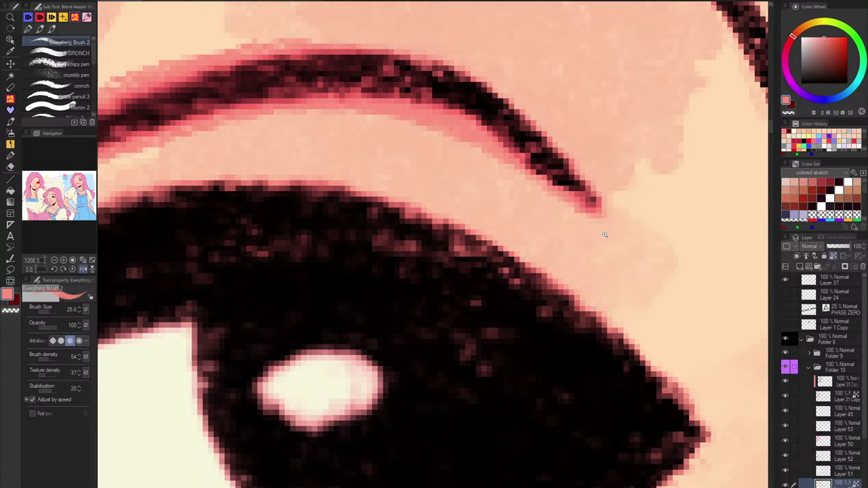
pyautogui.scroll(-3, 603, 233)
pyautogui.scroll(-3, 588, 246)
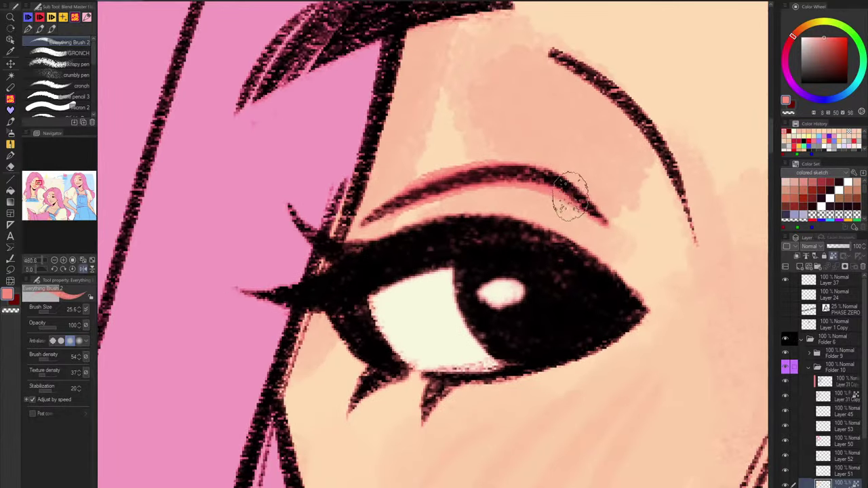
# Paint coral eyeshadow along the upper lash line and a matching tint beneath the lower lashes.
pyautogui.moveTo(645, 315); pyautogui.dragTo(468, 225)
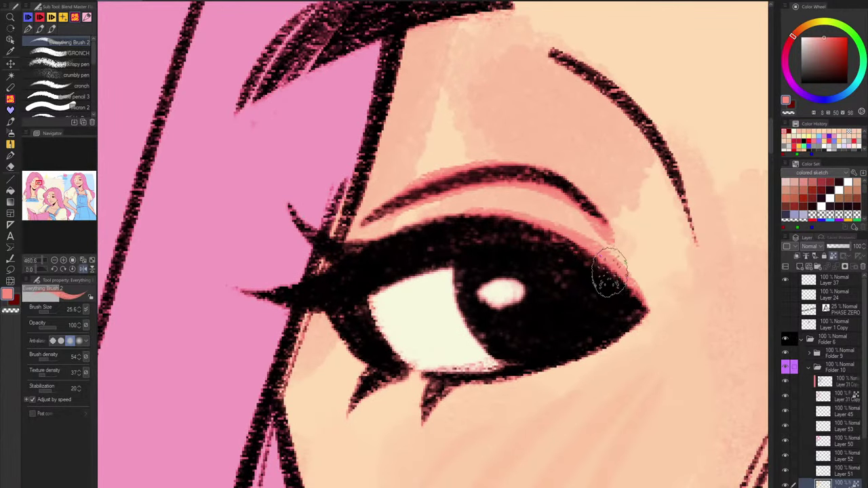
pyautogui.moveTo(609, 272); pyautogui.dragTo(396, 234)
pyautogui.moveTo(523, 222); pyautogui.dragTo(369, 244)
pyautogui.moveTo(467, 211)
pyautogui.mouseDown()
pyautogui.moveTo(355, 251)
pyautogui.moveTo(364, 226)
pyautogui.mouseUp()
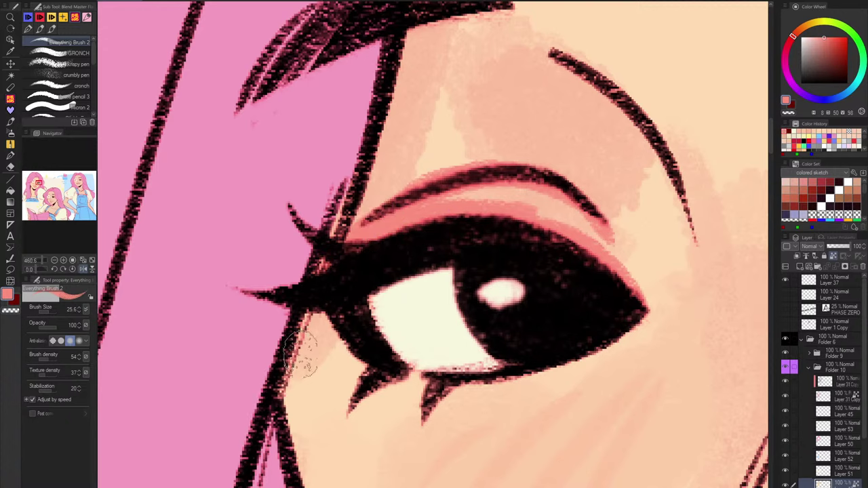
pyautogui.moveTo(324, 318)
pyautogui.mouseDown()
pyautogui.moveTo(368, 363)
pyautogui.moveTo(522, 388)
pyautogui.mouseUp()
pyautogui.scroll(-2, 597, 319)
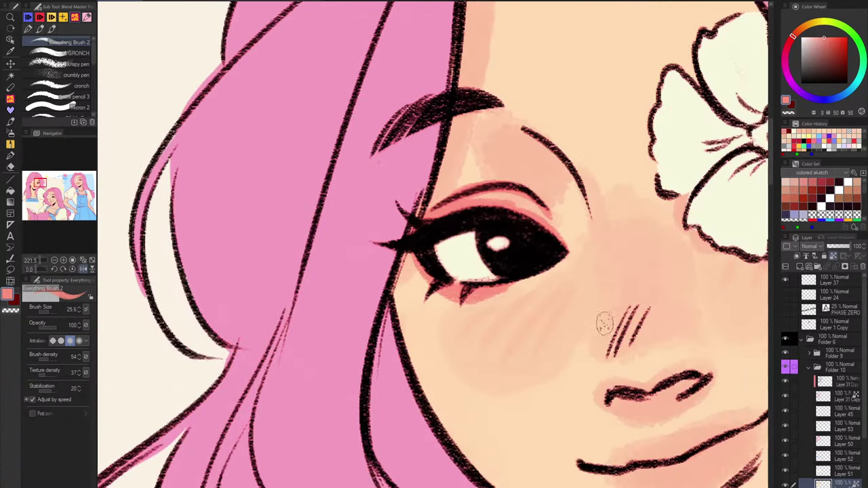
# Blend the coral under the lower lashes toward the inner corner with resampled lighter tones, ending at H 18, S 39, V 99.
pyautogui.scroll(5, 603, 322)
pyautogui.keyDown('alt'); pyautogui.click(526, 240); pyautogui.keyUp('alt')
pyautogui.moveTo(514, 261)
pyautogui.mouseDown()
pyautogui.moveTo(454, 279)
pyautogui.moveTo(289, 240)
pyautogui.mouseUp()
pyautogui.moveTo(288, 241); pyautogui.dragTo(597, 227)
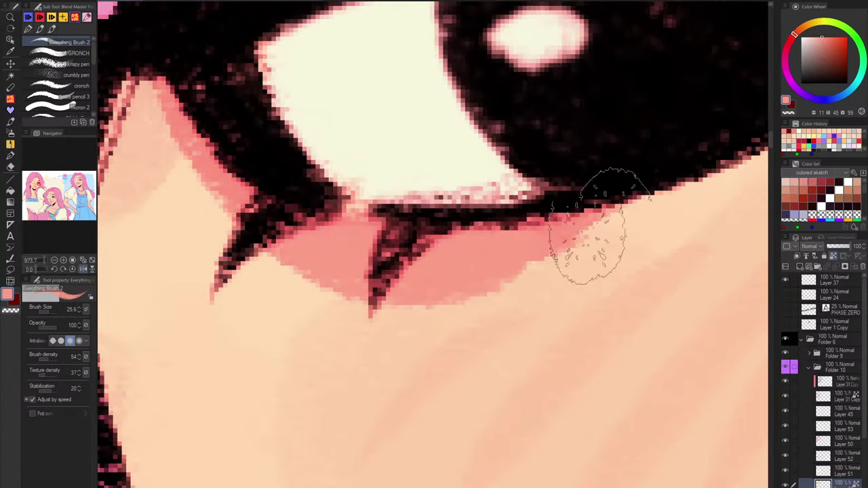
pyautogui.scroll(-3, 611, 219)
pyautogui.moveTo(625, 260)
pyautogui.mouseDown()
pyautogui.moveTo(527, 341)
pyautogui.moveTo(363, 329)
pyautogui.mouseUp()
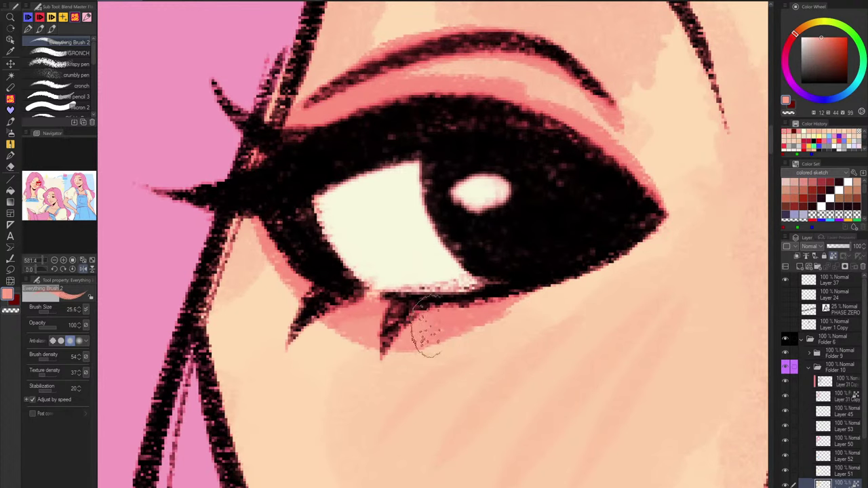
pyautogui.moveTo(433, 326); pyautogui.dragTo(517, 307)
pyautogui.keyDown('alt'); pyautogui.click(518, 307); pyautogui.keyUp('alt')
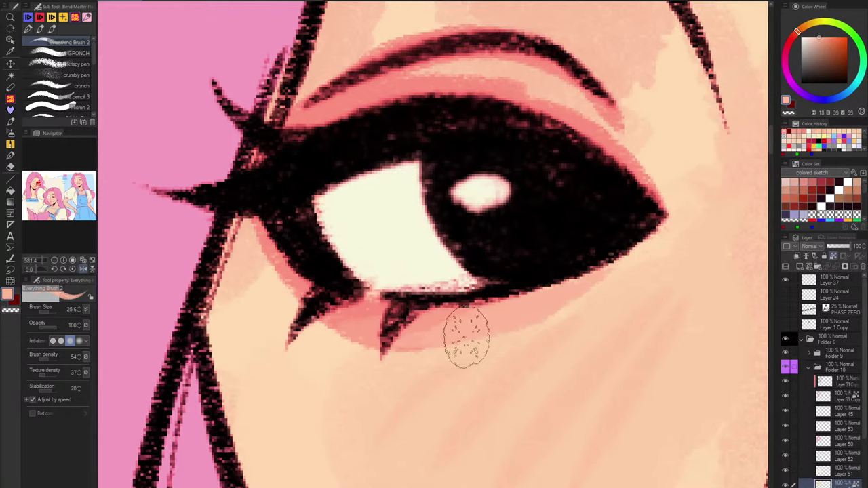
pyautogui.scroll(-3, 592, 305)
pyautogui.moveTo(592, 305); pyautogui.dragTo(515, 306)
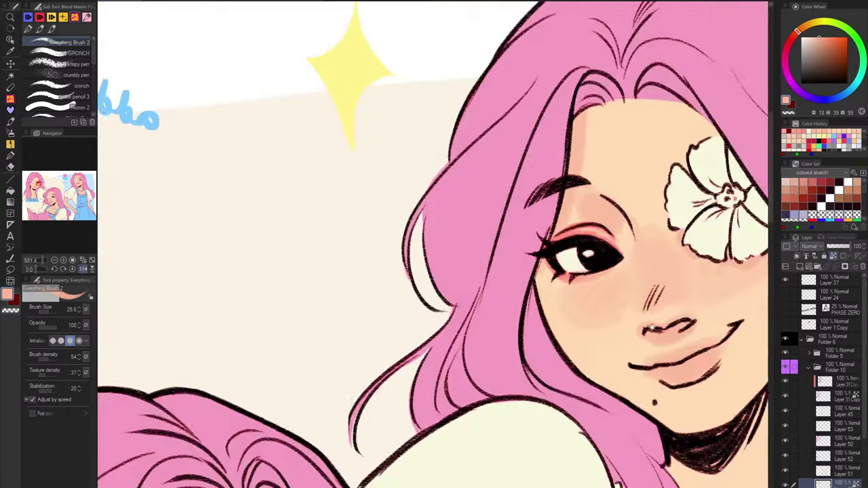
# Shade the upper lip with coral sampled from the eyelid at brush size 34.8.
pyautogui.moveTo(760, 187); pyautogui.dragTo(618, 214)
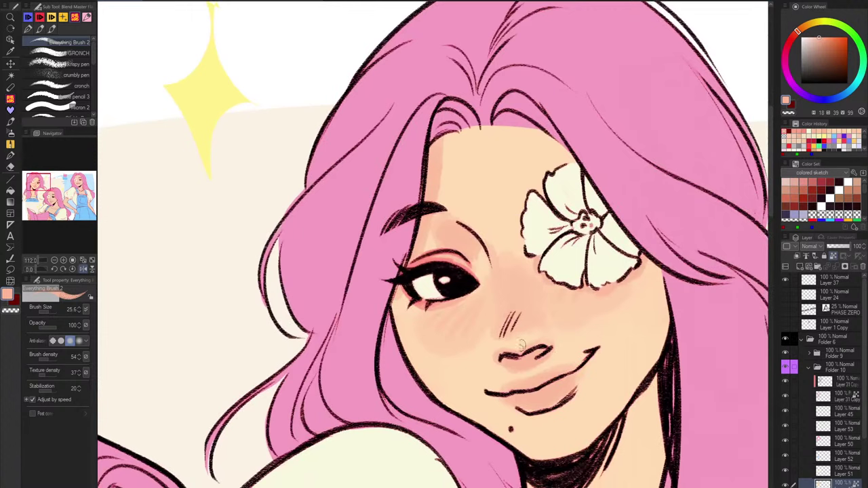
pyautogui.press(']')
pyautogui.press(']')
pyautogui.press(']')
pyautogui.keyDown('alt'); pyautogui.click(430, 256); pyautogui.keyUp('alt')
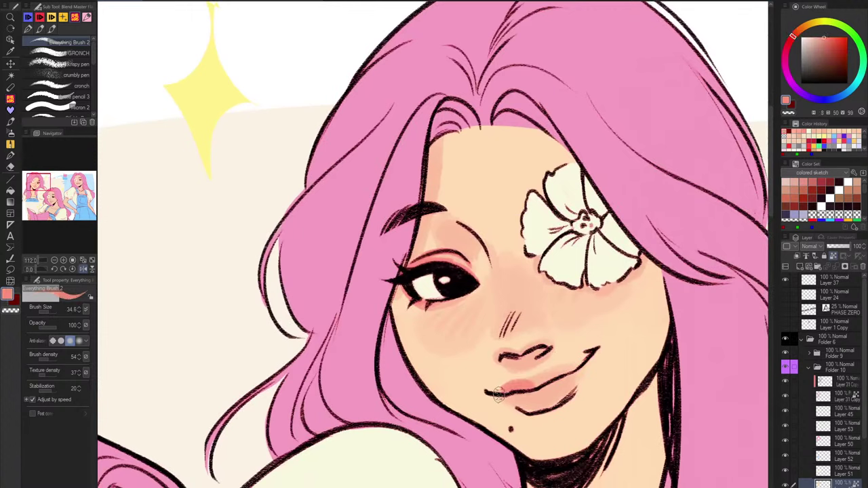
pyautogui.moveTo(516, 397)
pyautogui.mouseDown()
pyautogui.moveTo(502, 393)
pyautogui.moveTo(539, 385)
pyautogui.mouseUp()
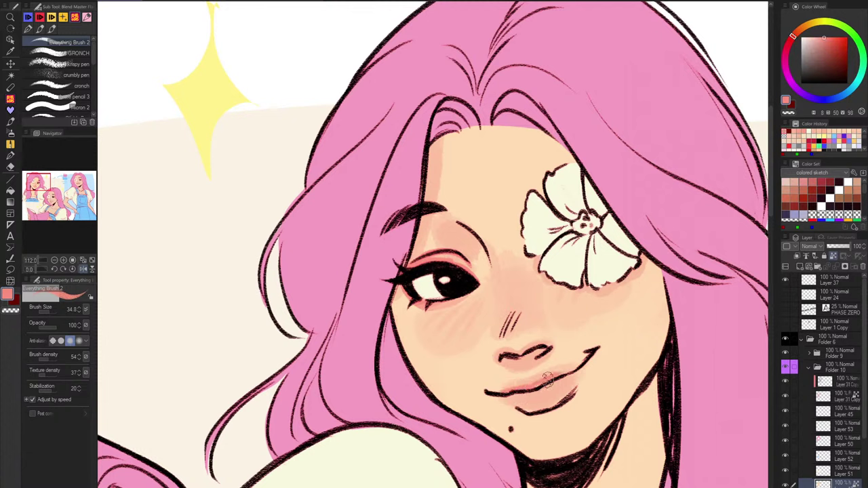
pyautogui.moveTo(583, 362); pyautogui.dragTo(500, 391)
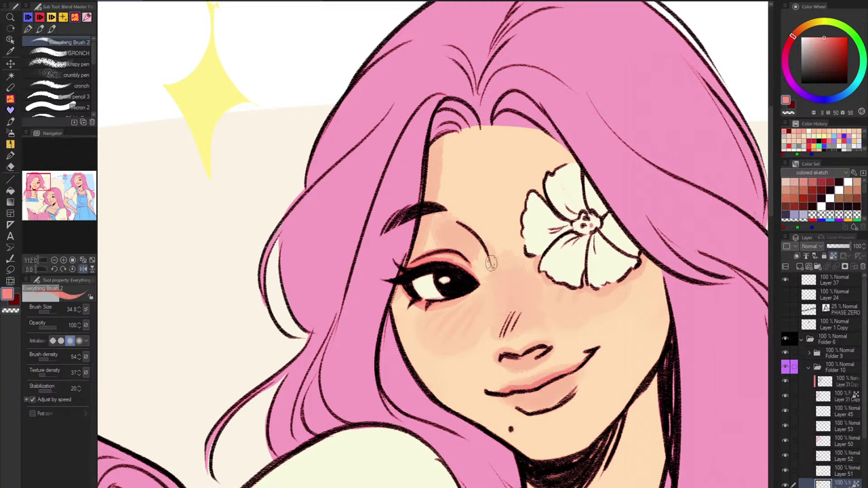
# Add peach blush (H 18, S 39, V 99) around the nose hatching, undoing the stroke along the nose bridge.
pyautogui.hotkey('ctrl', 'z')
pyautogui.keyDown('alt'); pyautogui.click(451, 302); pyautogui.keyUp('alt')
pyautogui.moveTo(486, 250); pyautogui.dragTo(496, 281)
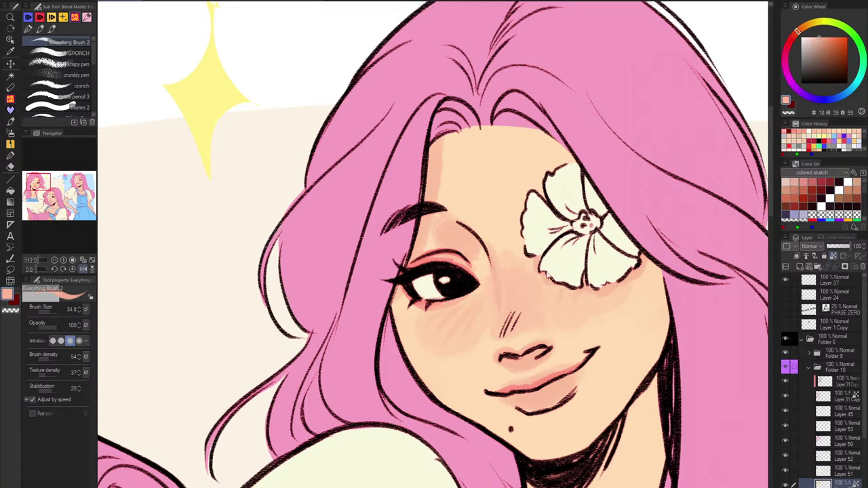
pyautogui.hotkey('ctrl', 'z')
pyautogui.moveTo(504, 322)
pyautogui.mouseDown()
pyautogui.moveTo(518, 304)
pyautogui.moveTo(514, 325)
pyautogui.mouseUp()
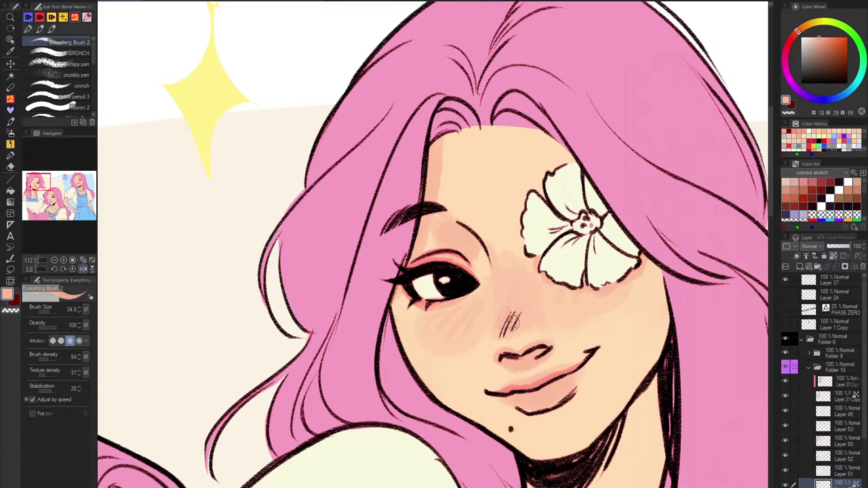
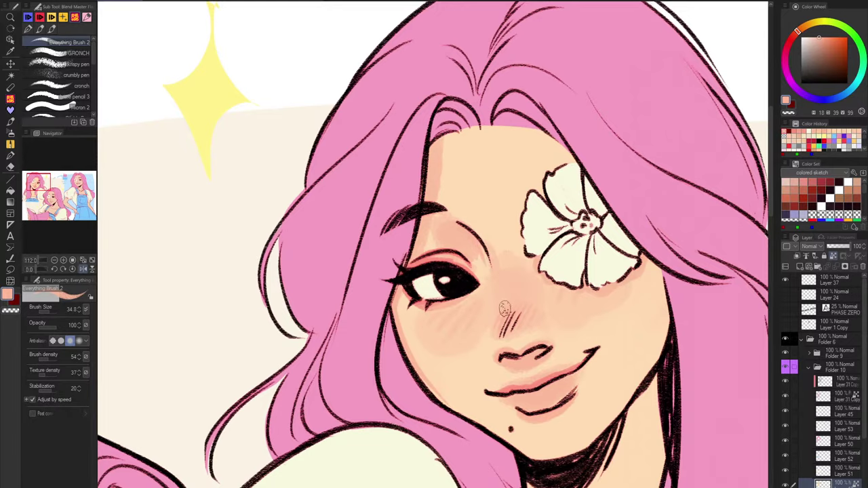
pyautogui.scroll(2, 540, 371)
pyautogui.scroll(-3, 596, 355)
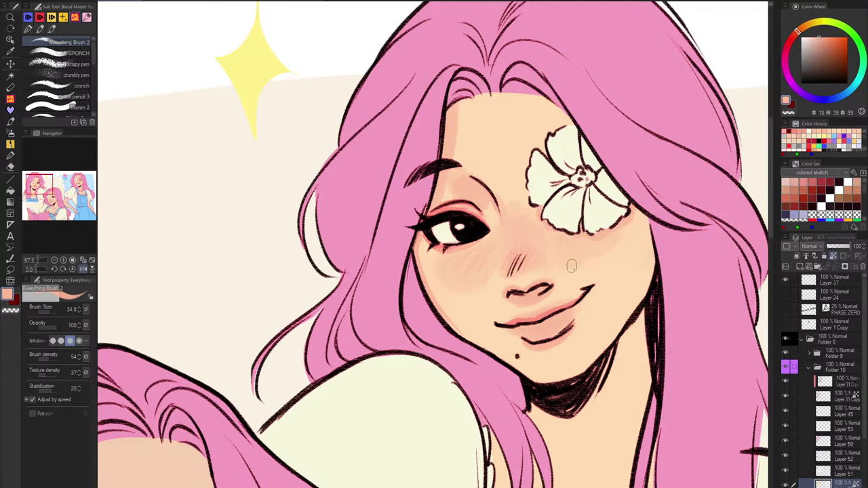
pyautogui.scroll(-5, 576, 259)
pyautogui.scroll(4, 562, 238)
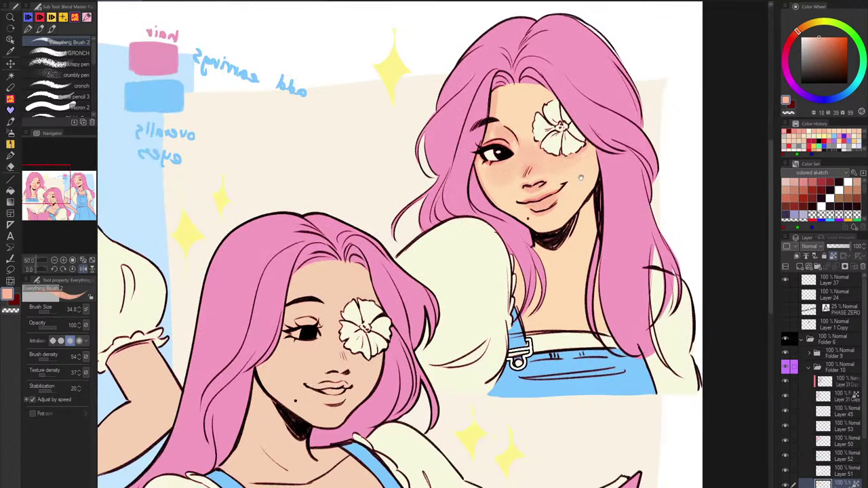
# Shade the neck below the jaw with a soft peach sampled from the cheek (H 26, S 33, V 99) at brush size 129.
pyautogui.press(']')
pyautogui.press(']')
pyautogui.press(']')
pyautogui.press(']')
pyautogui.press(']')
pyautogui.moveTo(596, 244); pyautogui.dragTo(559, 369)
pyautogui.hotkey('ctrl', 'z')
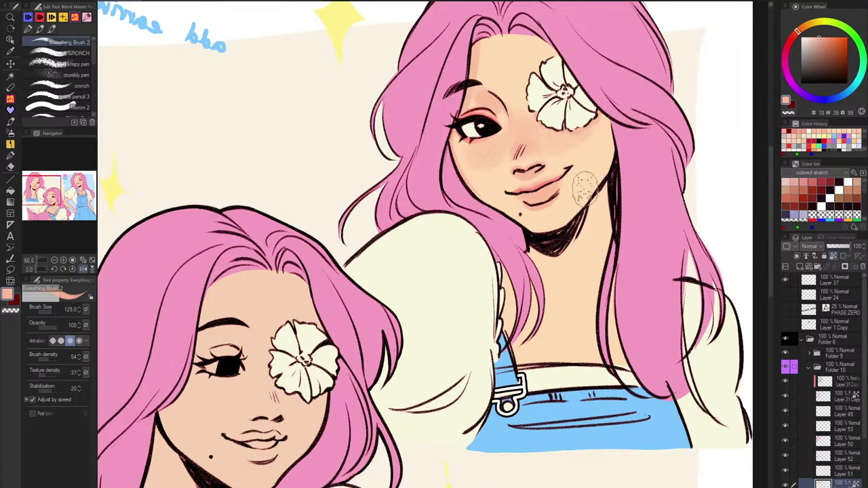
pyautogui.keyDown('alt'); pyautogui.click(566, 141); pyautogui.keyUp('alt')
pyautogui.moveTo(605, 229); pyautogui.dragTo(560, 345)
pyautogui.moveTo(613, 216)
pyautogui.mouseDown()
pyautogui.moveTo(595, 284)
pyautogui.moveTo(574, 296)
pyautogui.mouseUp()
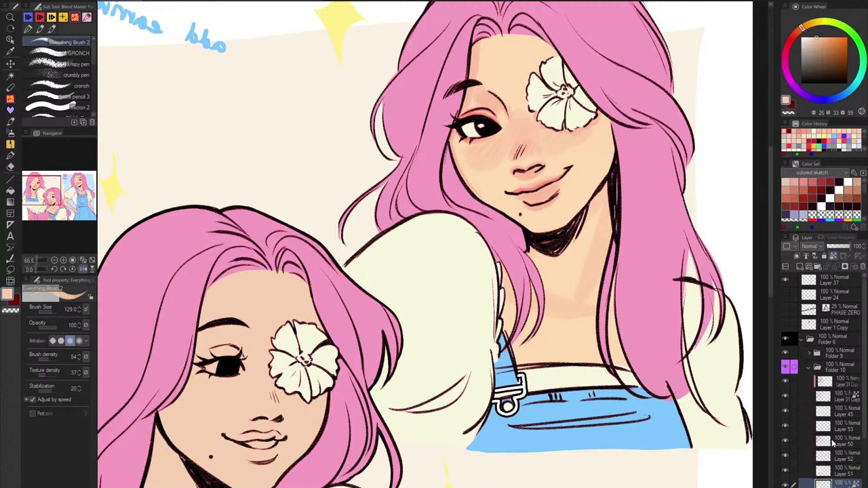
# Select the hair layer, Layer 50, and shift the sampled hair pink to a deeper tone (H 342, S 47, V 92).
pyautogui.click(833, 442)
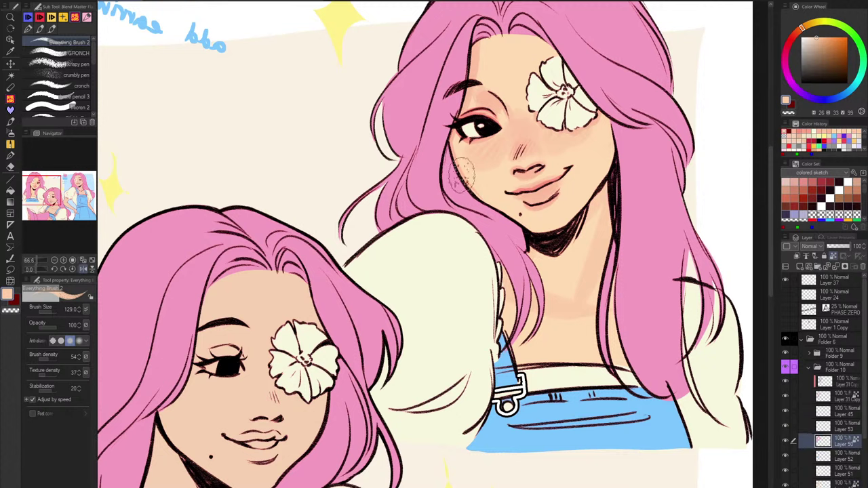
pyautogui.scroll(-1, 413, 170)
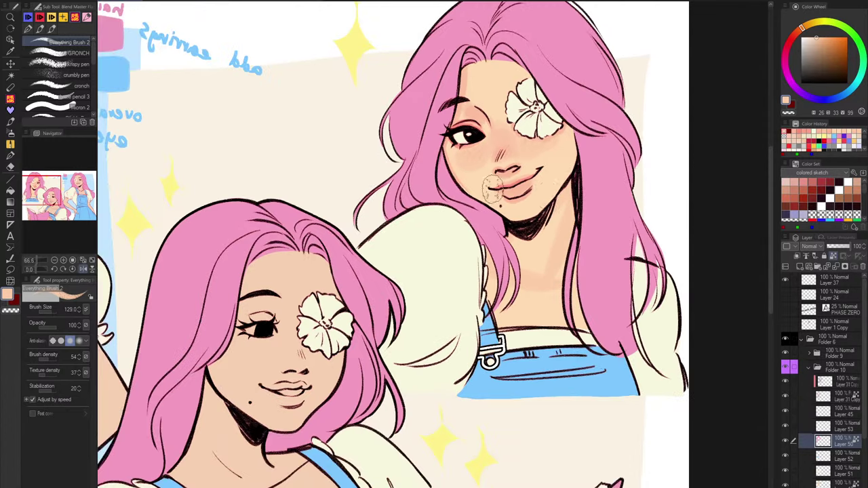
pyautogui.scroll(-1, 492, 188)
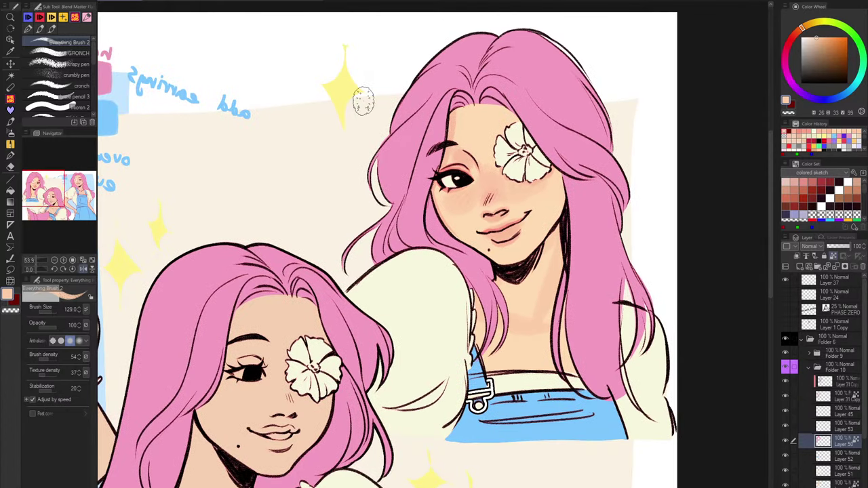
pyautogui.keyDown('alt'); pyautogui.click(571, 139); pyautogui.keyUp('alt')
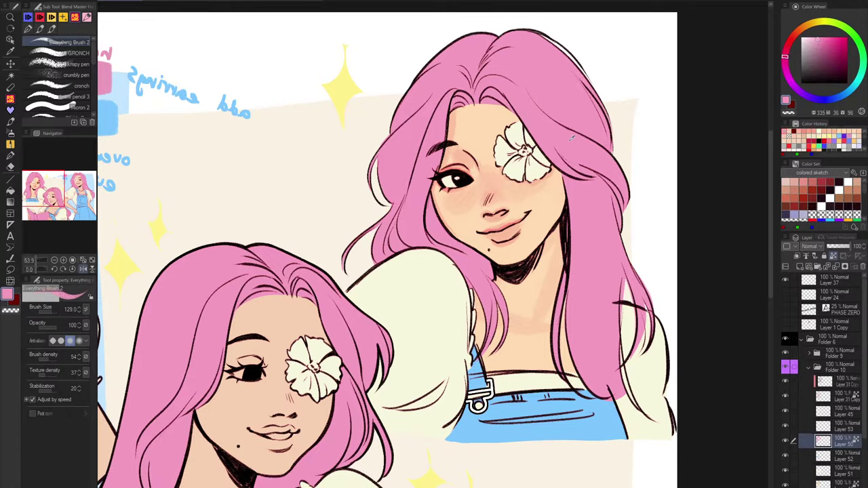
pyautogui.scroll(1, 471, 136)
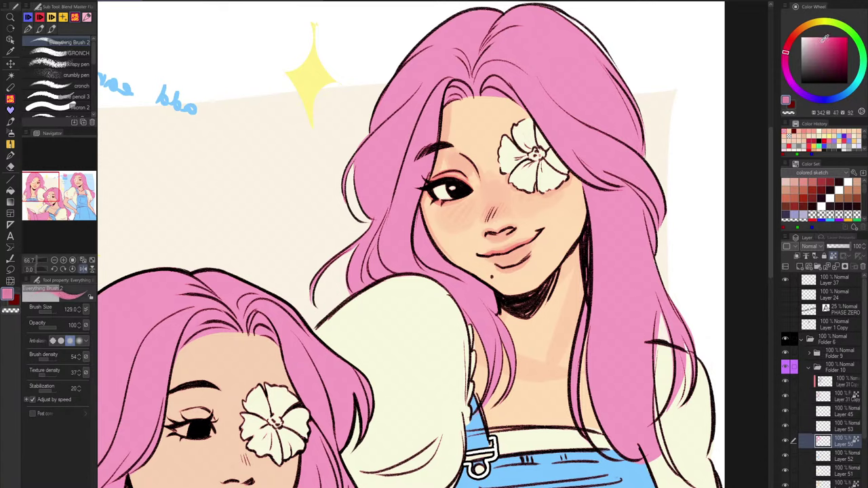
pyautogui.press(']')
pyautogui.moveTo(407, 120); pyautogui.dragTo(390, 155)
pyautogui.moveTo(405, 116)
pyautogui.mouseDown()
pyautogui.moveTo(389, 144)
pyautogui.moveTo(411, 152)
pyautogui.mouseUp()
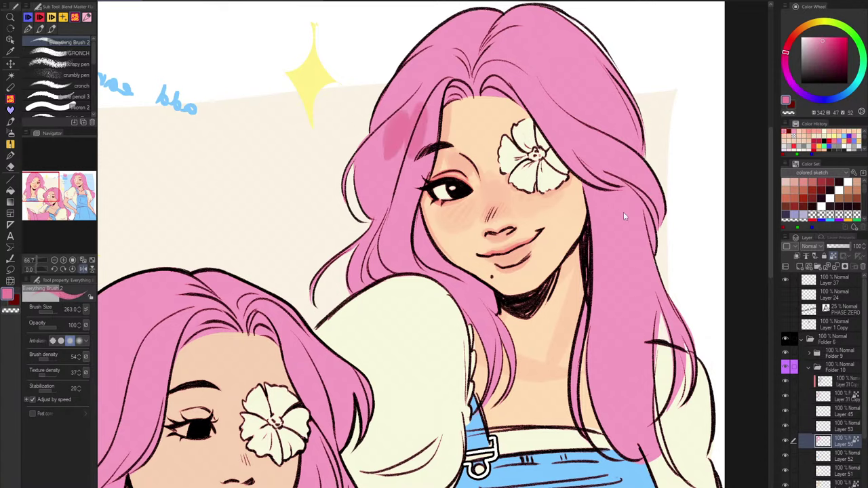
pyautogui.hotkey('ctrl', 'z')
pyautogui.hotkey('ctrl', 'z')
# Shade both sides of the upper girl's hair with the pencil R brush at size 94.8 in pink H 342, S 54, V 96, undoing test strokes.
pyautogui.press('p')
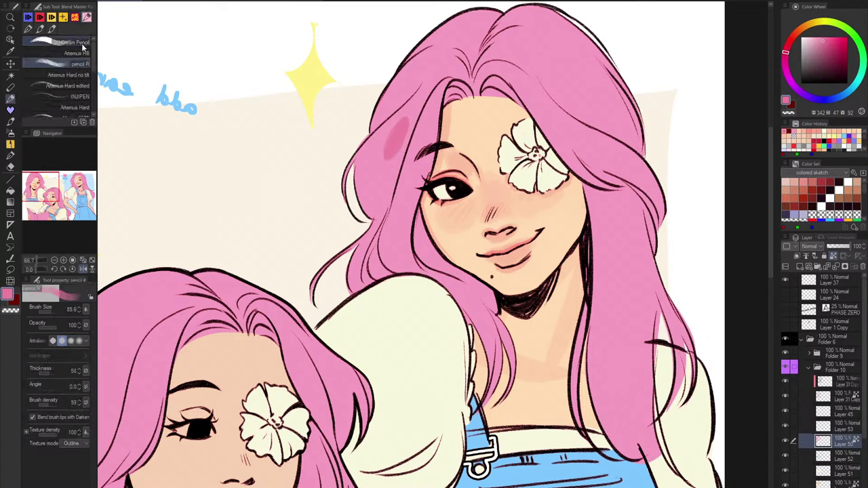
pyautogui.hotkey('ctrl', 'z')
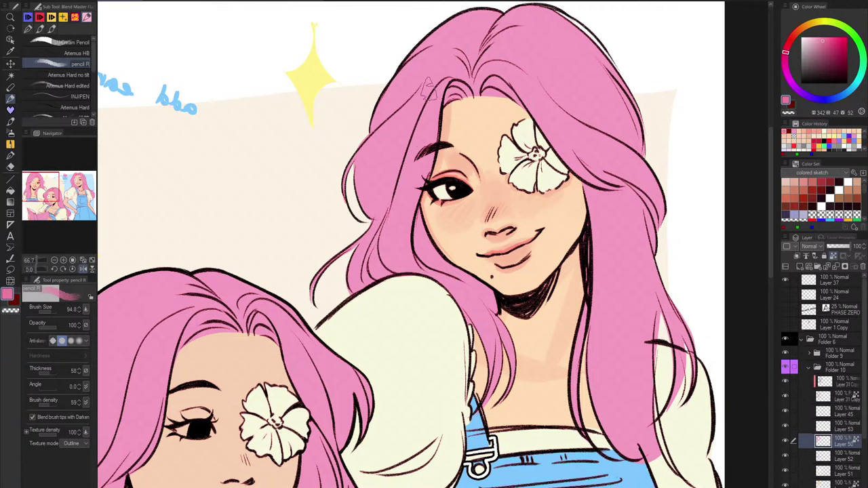
pyautogui.moveTo(389, 125)
pyautogui.mouseDown()
pyautogui.moveTo(408, 160)
pyautogui.moveTo(425, 139)
pyautogui.moveTo(409, 139)
pyautogui.moveTo(404, 120)
pyautogui.moveTo(387, 136)
pyautogui.mouseUp()
pyautogui.hotkey('ctrl', 'z')
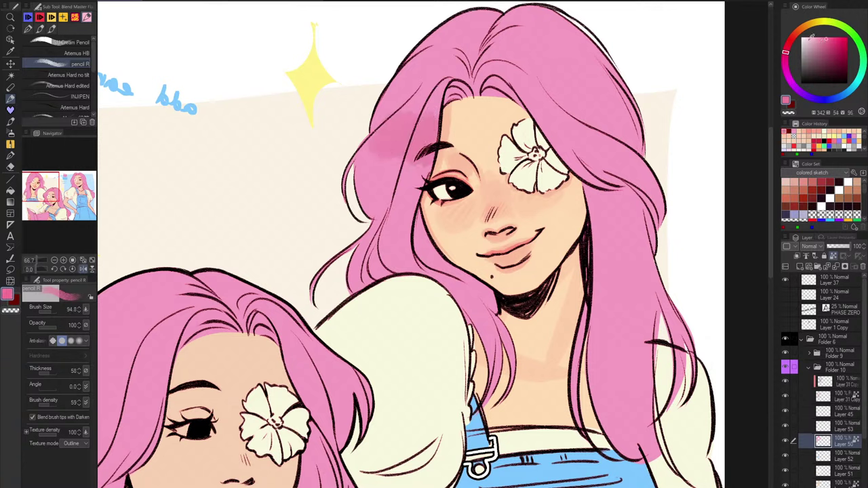
pyautogui.hotkey('ctrl', 'z')
pyautogui.moveTo(391, 131)
pyautogui.mouseDown()
pyautogui.moveTo(388, 105)
pyautogui.moveTo(387, 150)
pyautogui.moveTo(428, 119)
pyautogui.mouseUp()
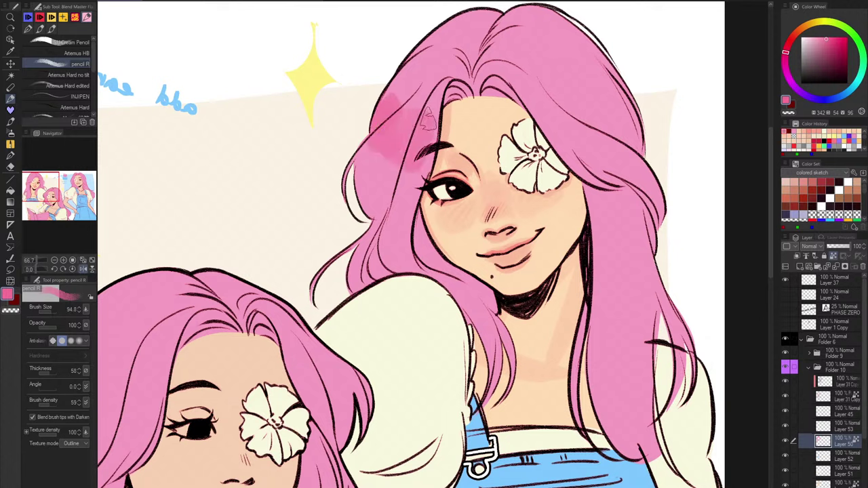
pyautogui.moveTo(536, 122)
pyautogui.mouseDown()
pyautogui.moveTo(558, 125)
pyautogui.moveTo(607, 116)
pyautogui.moveTo(610, 78)
pyautogui.mouseUp()
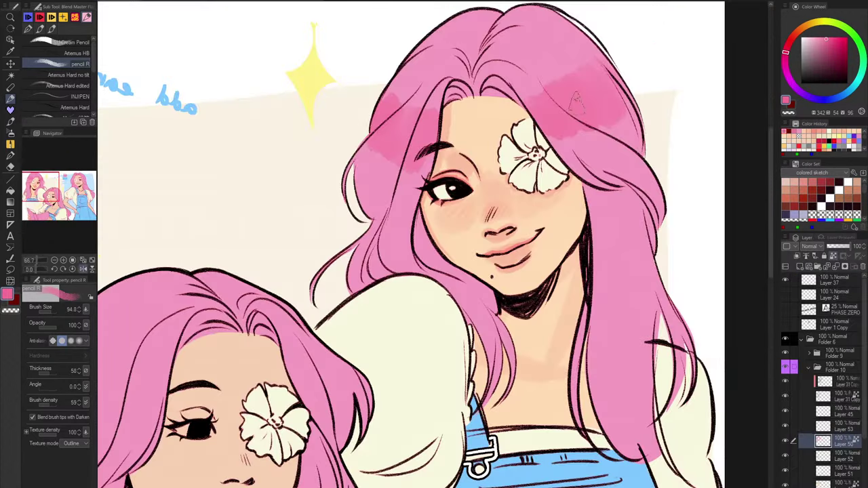
# Shade the ends, long side locks and outer strands of the upper girl's hair in pink H 342, S 54, V 96 at brush size 94.8.
pyautogui.moveTo(595, 75); pyautogui.dragTo(610, 90)
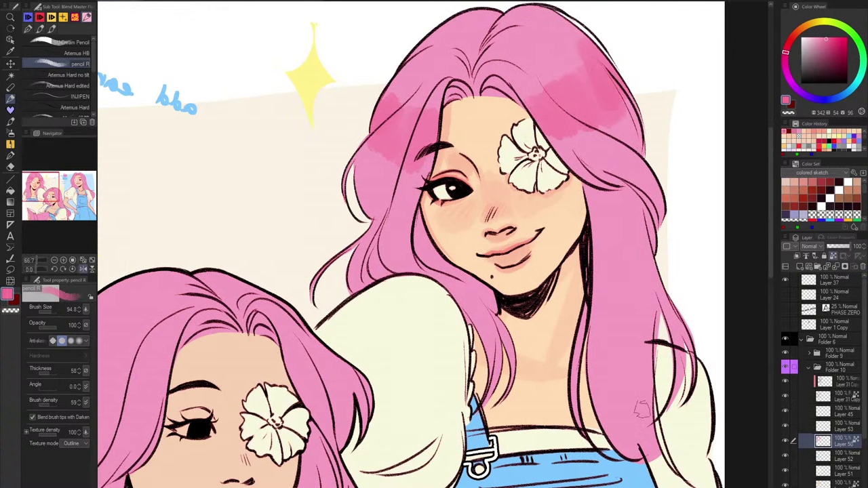
pyautogui.moveTo(642, 409)
pyautogui.mouseDown()
pyautogui.moveTo(633, 351)
pyautogui.moveTo(632, 456)
pyautogui.mouseUp()
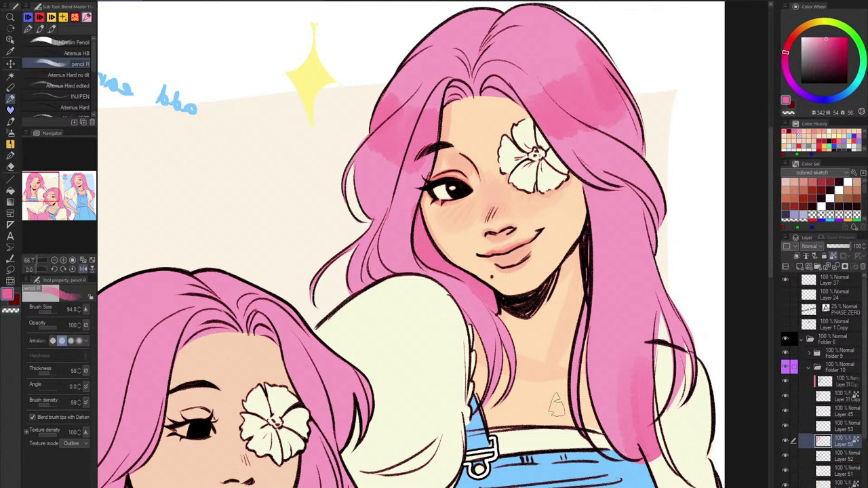
pyautogui.moveTo(619, 200); pyautogui.dragTo(634, 282)
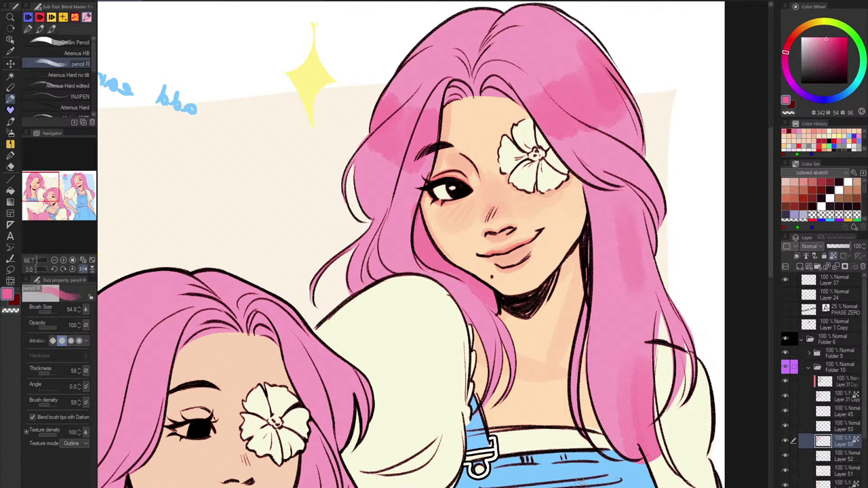
pyautogui.moveTo(381, 229); pyautogui.dragTo(371, 278)
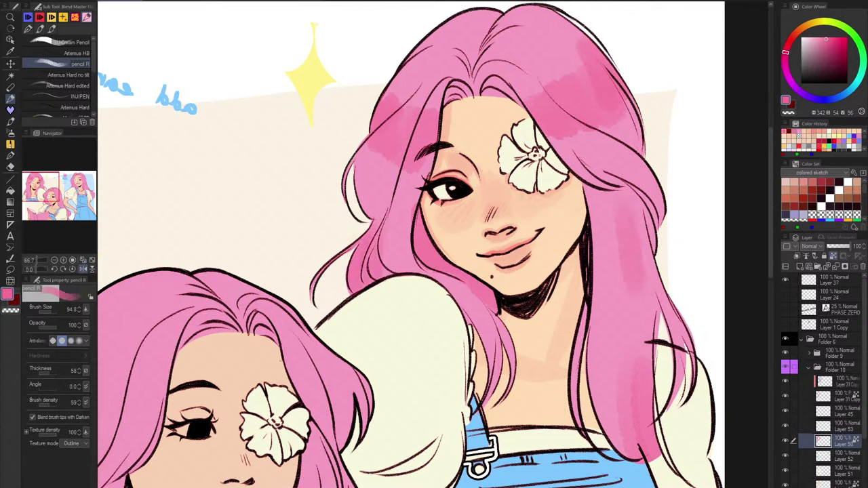
pyautogui.moveTo(670, 284); pyautogui.dragTo(682, 369)
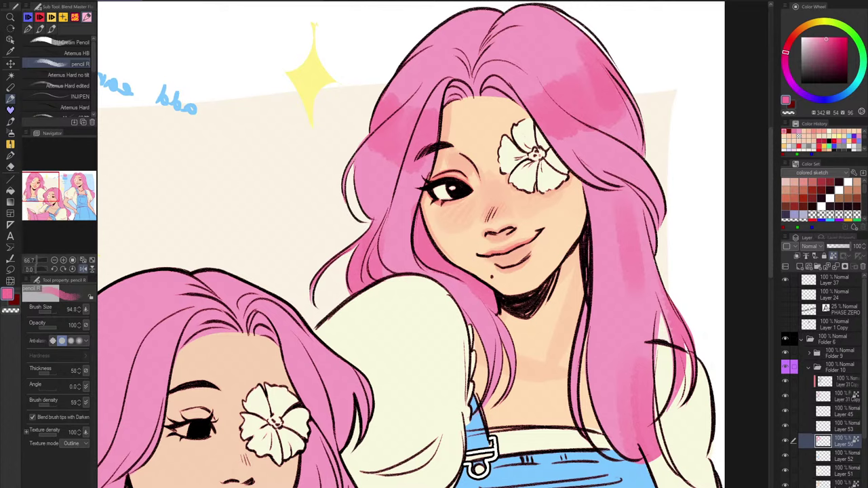
# Try to tint the upper girl's hair around the forehead with skin tone H 32, S 30, V 100 at brush size 330.7.
pyautogui.keyDown('alt'); pyautogui.click(449, 109); pyautogui.keyUp('alt')
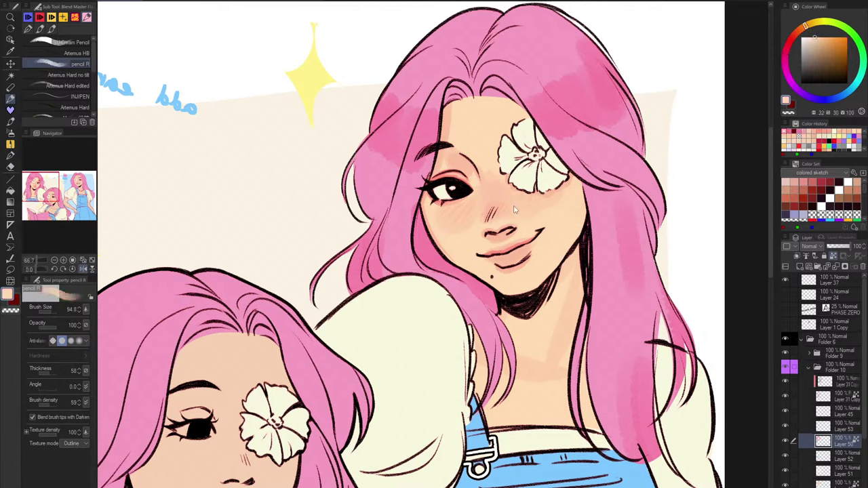
pyautogui.press(']')
pyautogui.press(']')
pyautogui.press(']')
pyautogui.moveTo(444, 102)
pyautogui.mouseDown()
pyautogui.moveTo(469, 95)
pyautogui.moveTo(546, 139)
pyautogui.mouseUp()
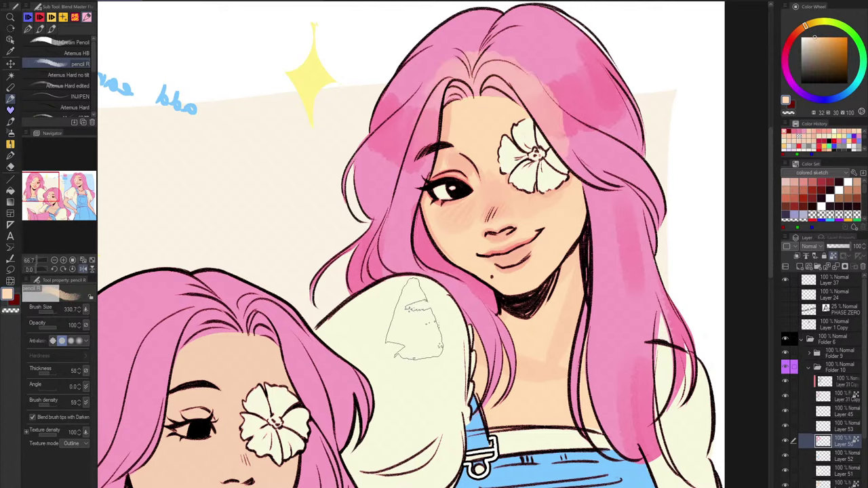
pyautogui.hotkey('ctrl', 'z')
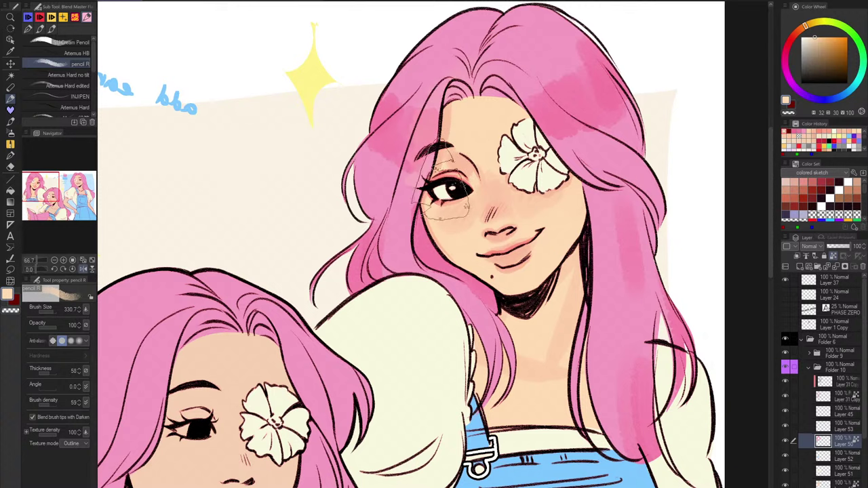
pyautogui.moveTo(485, 102); pyautogui.dragTo(533, 144)
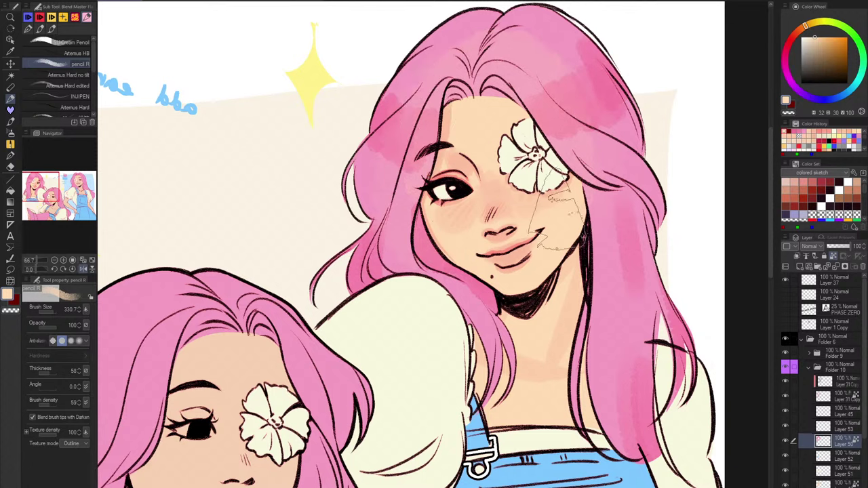
pyautogui.press('[')
pyautogui.hotkey('ctrl', 'z')
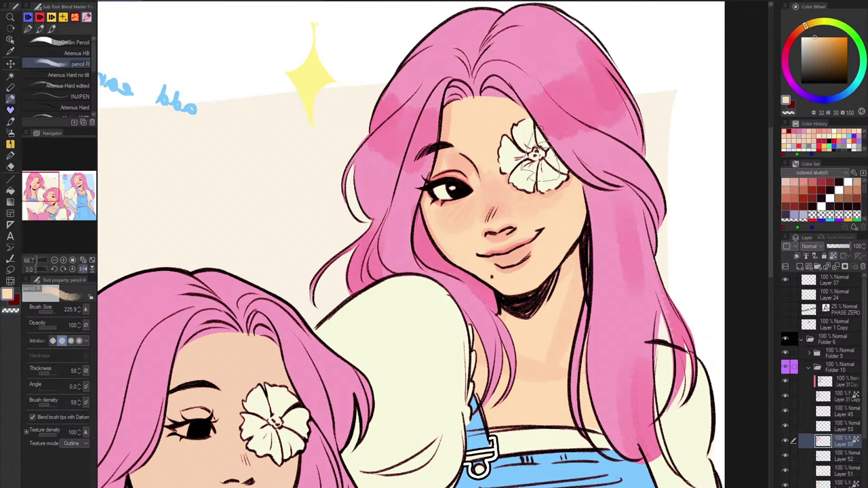
# Sample the hair pink (H 339, S 46, V 96) near the upper girl's neck and reduce the pencil R brush size to 59.2.
pyautogui.keyDown('alt'); pyautogui.click(452, 141); pyautogui.keyUp('alt')
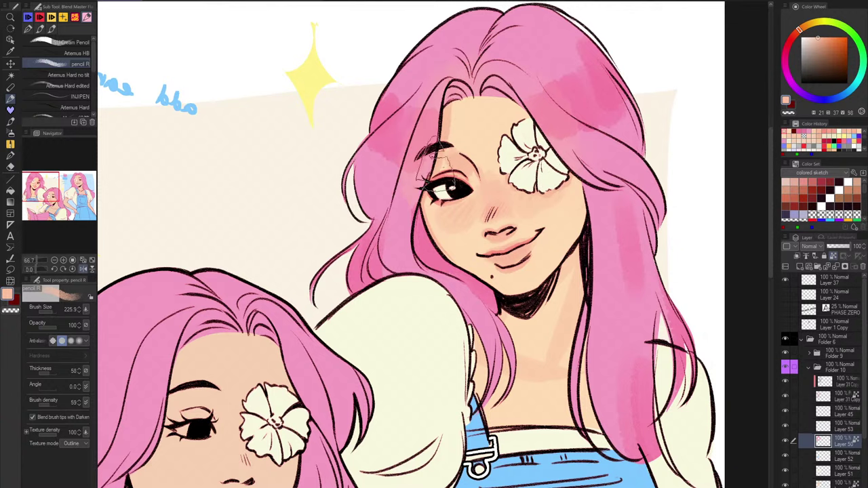
pyautogui.keyDown('alt'); pyautogui.click(489, 309); pyautogui.keyUp('alt')
pyautogui.press('[')
pyautogui.press('[')
pyautogui.press('[')
pyautogui.press('[')
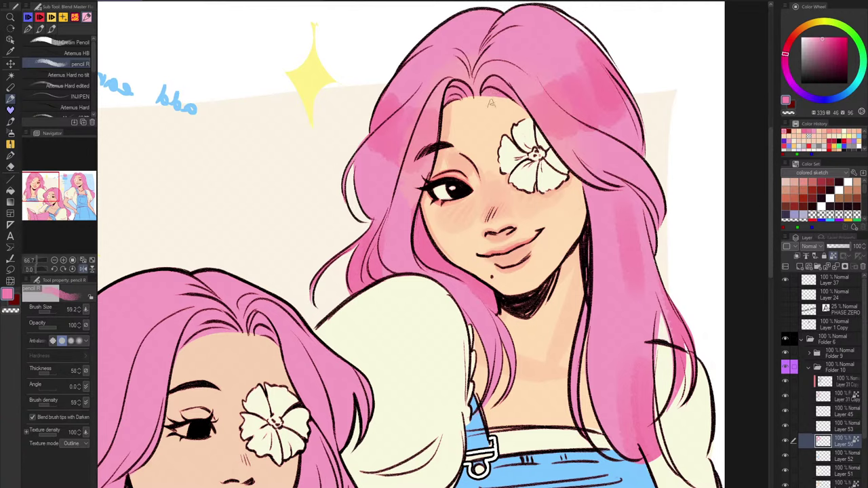
# Check what Layer 51 and Layer 31 Copy contain by toggling their visibility.
pyautogui.scroll(-2, 661, 240)
pyautogui.moveTo(653, 220); pyautogui.dragTo(625, 184)
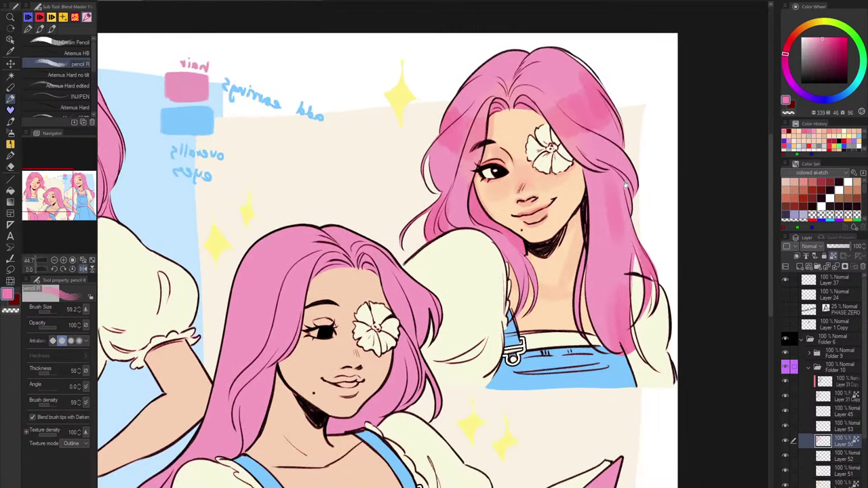
pyautogui.scroll(-1, 855, 427)
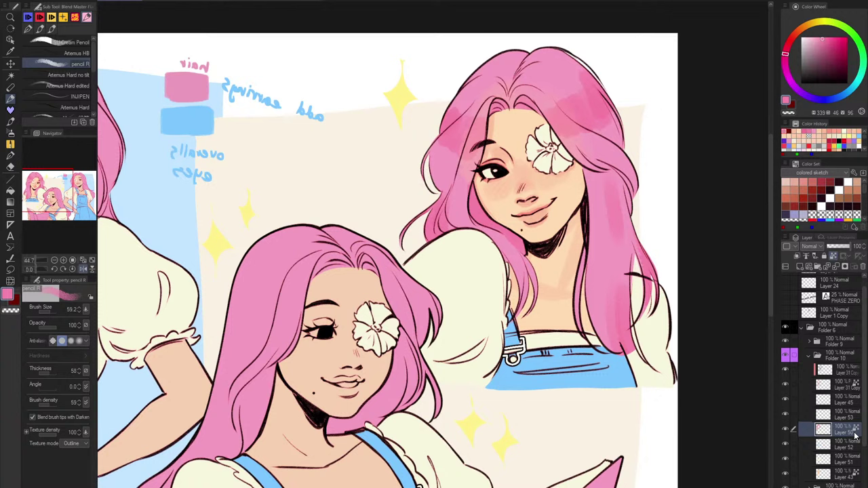
pyautogui.click(786, 462)
pyautogui.click(786, 462)
pyautogui.click(829, 463)
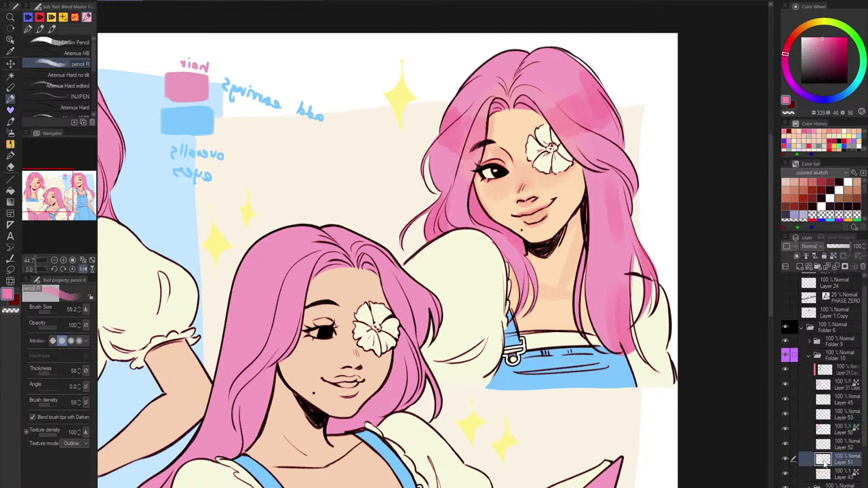
pyautogui.click(837, 373)
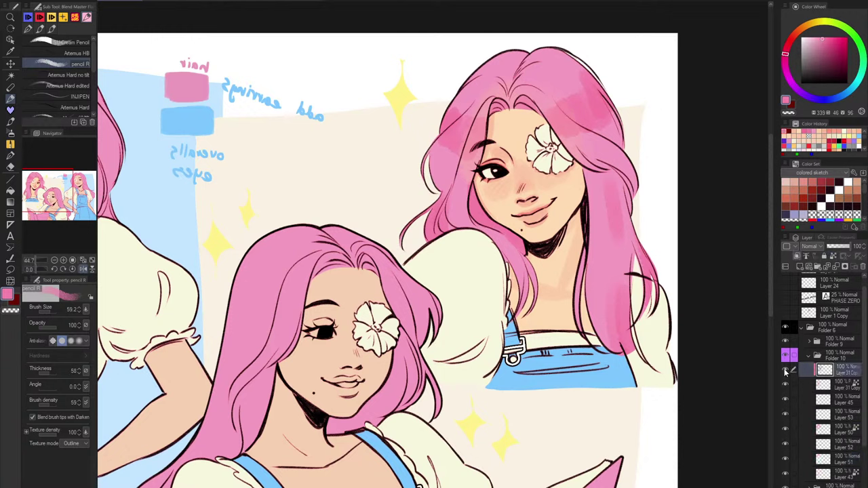
pyautogui.click(785, 370)
pyautogui.click(785, 370)
# Select Layer 38 in Folder 8 and recolour its skin with tone H 32, S 30, V 100 sampled from the upper girl.
pyautogui.click(810, 357)
pyautogui.click(810, 382)
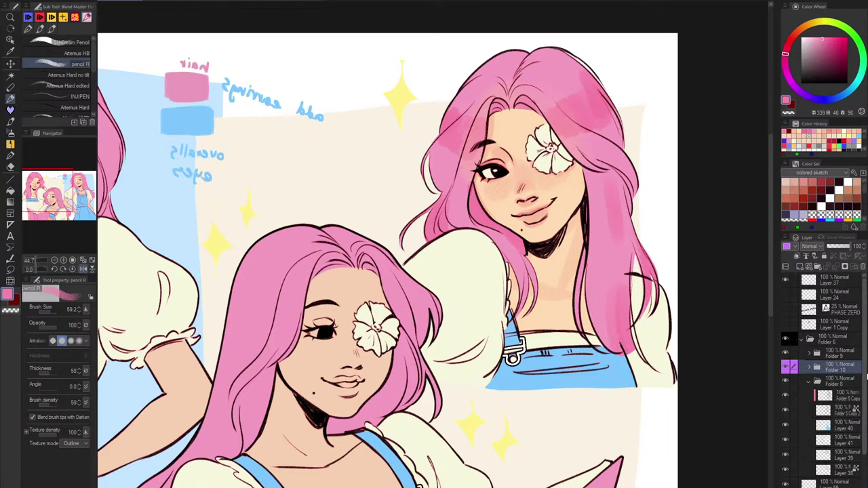
pyautogui.scroll(-2, 862, 393)
pyautogui.moveTo(864, 397); pyautogui.dragTo(864, 412)
pyautogui.click(840, 425)
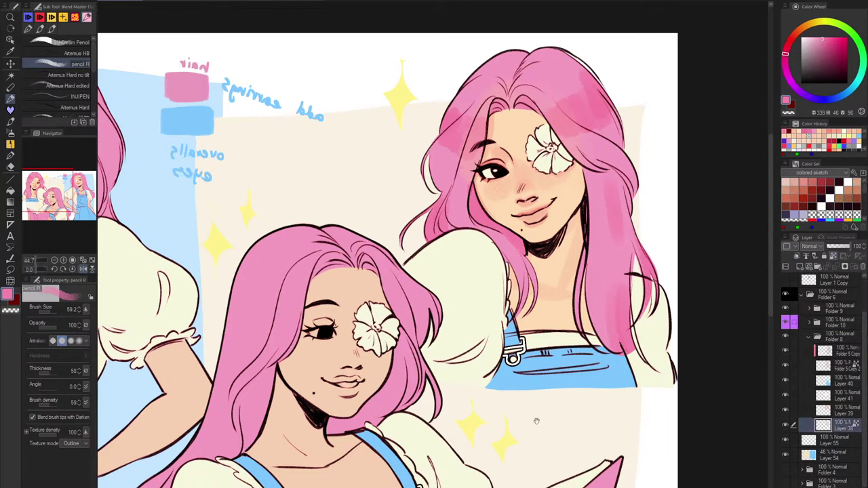
pyautogui.moveTo(536, 421); pyautogui.dragTo(649, 331)
pyautogui.scroll(2, 629, 74)
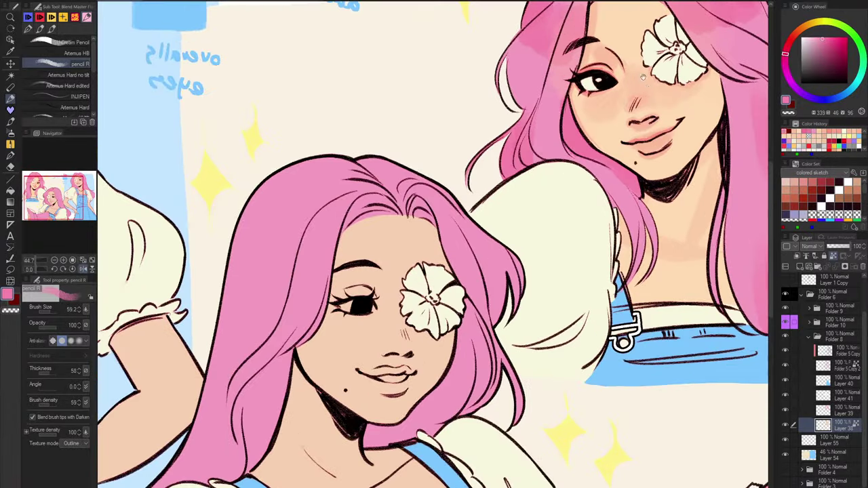
pyautogui.keyDown('alt'); pyautogui.click(603, 94); pyautogui.keyUp('alt')
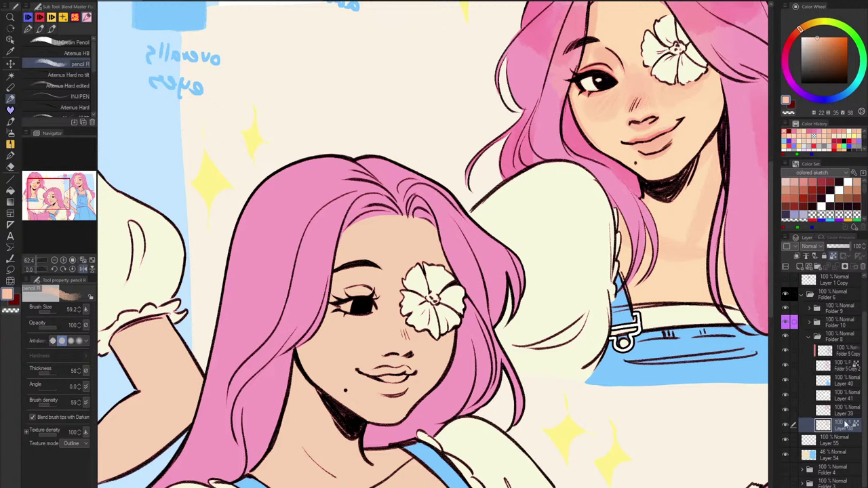
pyautogui.keyDown('alt'); pyautogui.click(684, 212); pyautogui.keyUp('alt')
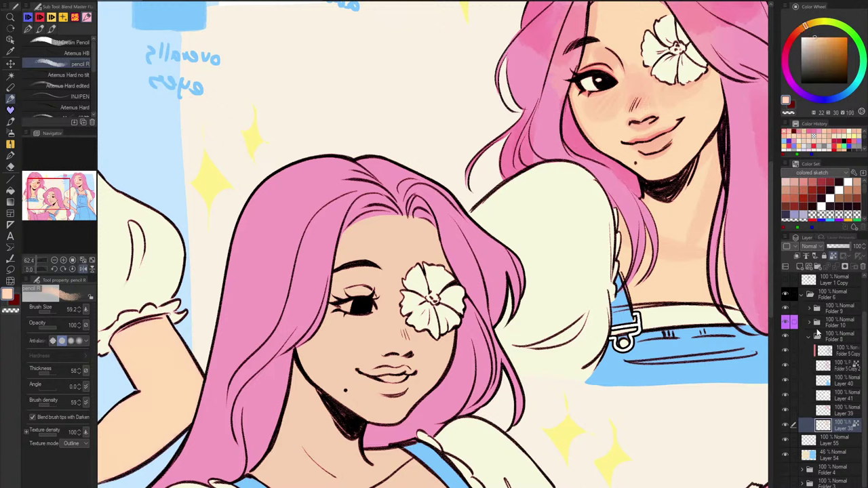
# Recolour the middle girl's skin on Layer 42 in Folder 9 with the sampled tone H 32, S 30, V 100.
pyautogui.click(810, 309)
pyautogui.click(839, 426)
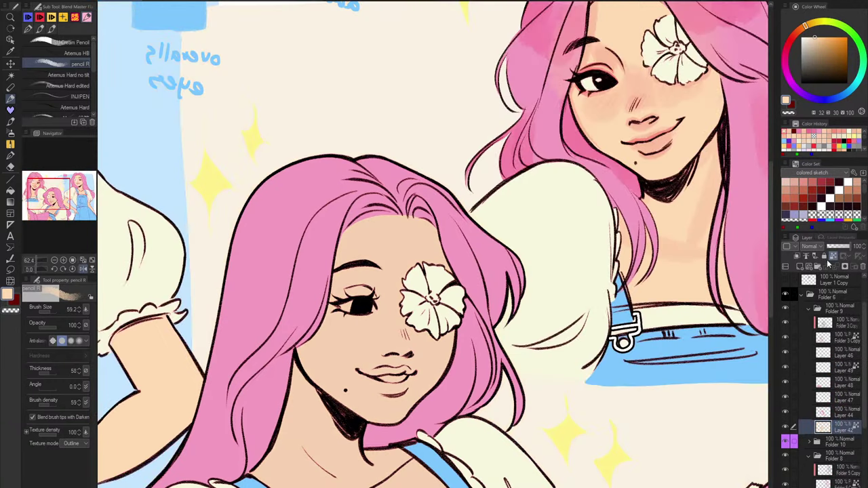
pyautogui.click(833, 257)
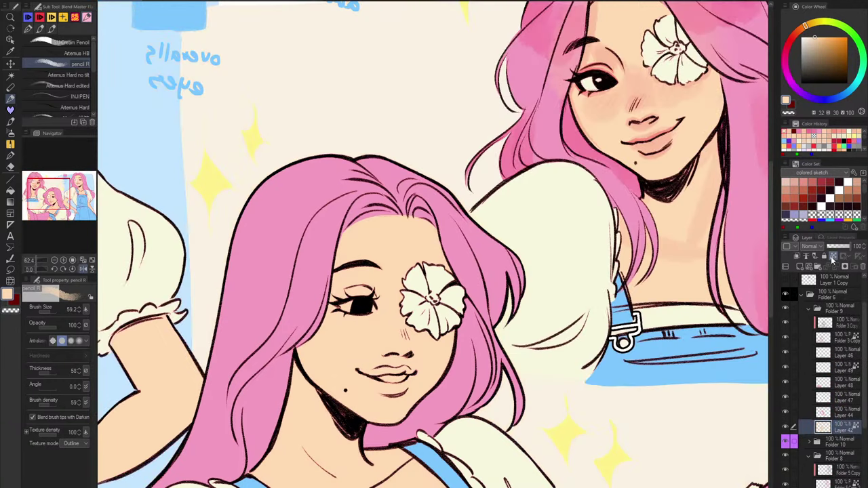
# Paint peach blush (H 21, S 36, V 99) across the middle girl's nose and cheek at brush sizes up to about 145, undoing test strokes.
pyautogui.keyDown('alt'); pyautogui.click(635, 88); pyautogui.keyUp('alt')
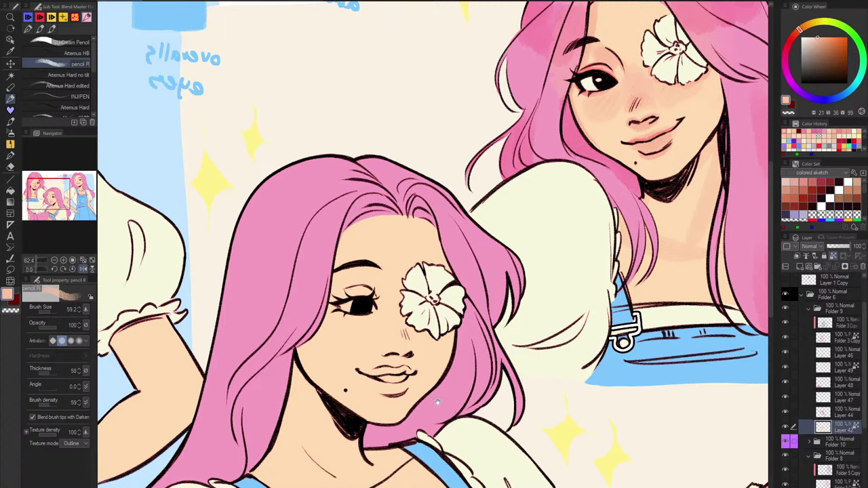
pyautogui.scroll(-3, 437, 402)
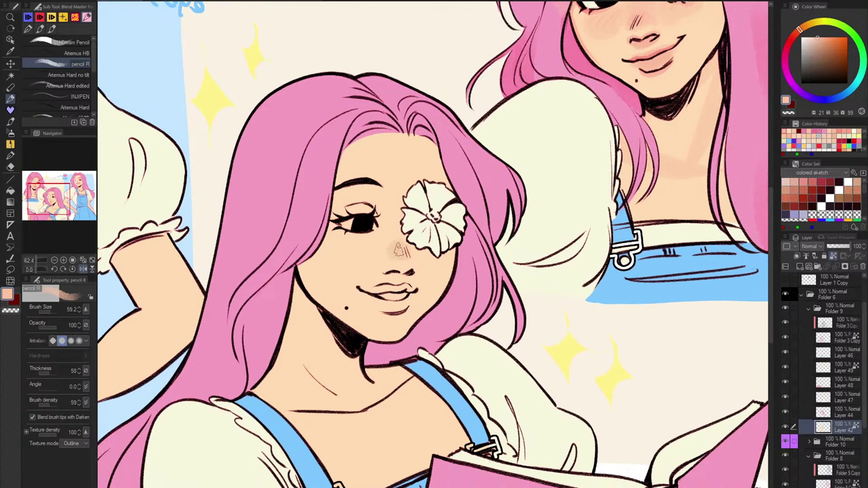
pyautogui.moveTo(393, 248)
pyautogui.mouseDown()
pyautogui.moveTo(408, 256)
pyautogui.moveTo(349, 254)
pyautogui.moveTo(339, 244)
pyautogui.moveTo(316, 258)
pyautogui.moveTo(324, 267)
pyautogui.mouseUp()
pyautogui.press(']')
pyautogui.hotkey('ctrl', 'z')
pyautogui.press(']')
pyautogui.press(']')
pyautogui.hotkey('ctrl', 'z')
pyautogui.press('[')
pyautogui.press('[')
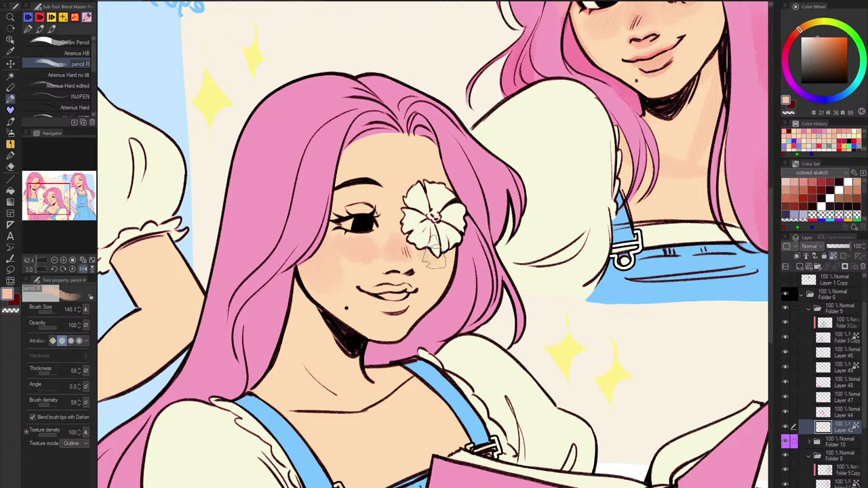
pyautogui.press('[')
pyautogui.press('[')
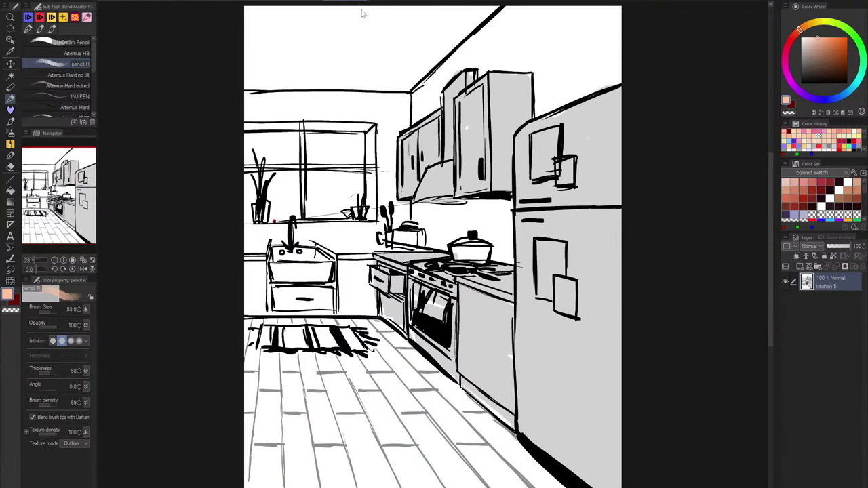
# View the open gs3 character illustration and switch to the full-screen image viewer with the kitchen sketches.
pyautogui.click(366, 2)
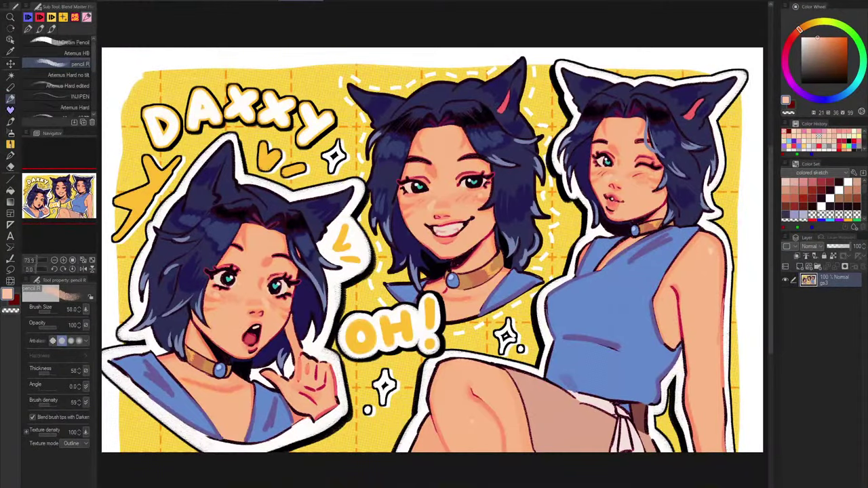
pyautogui.moveTo(519, 0)
pyautogui.mouseDown()
pyautogui.moveTo(463, 43)
pyautogui.moveTo(455, 11)
pyautogui.mouseUp()
pyautogui.click(642, 9)
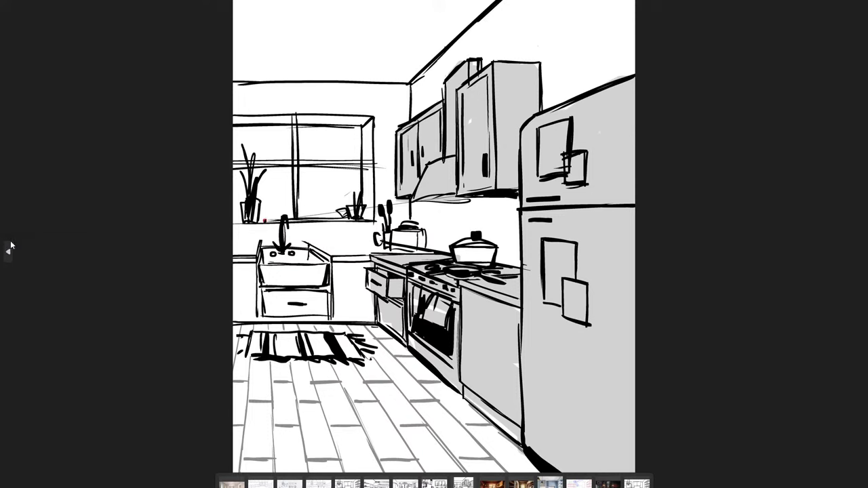
# Browse backward through the kitchen sketches and line art in the image viewer to the luxury bedroom reference photo.
pyautogui.click(10, 244)
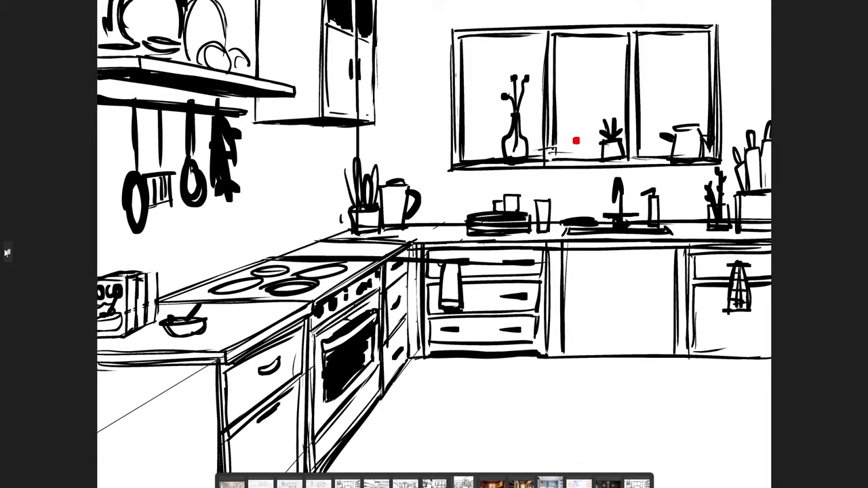
pyautogui.click(8, 251)
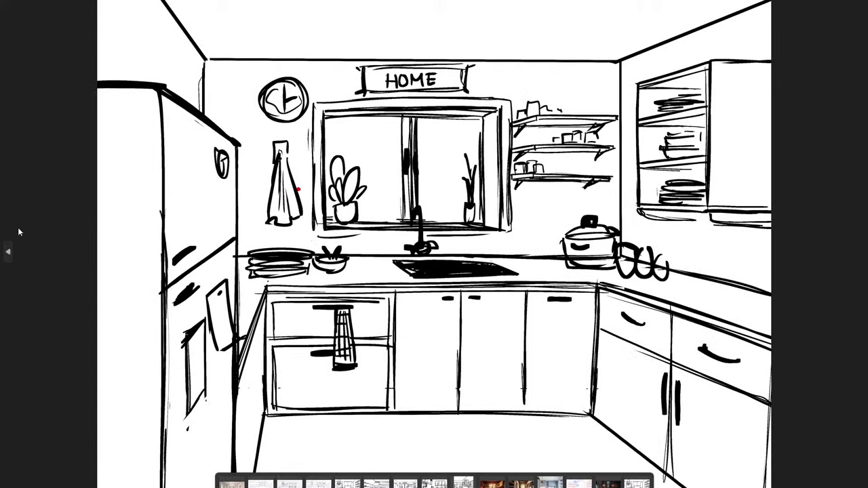
pyautogui.click(8, 245)
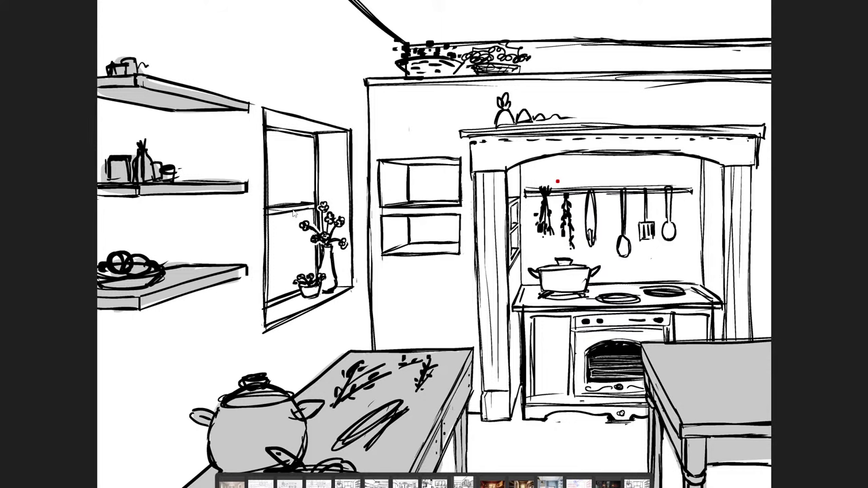
pyautogui.click(16, 233)
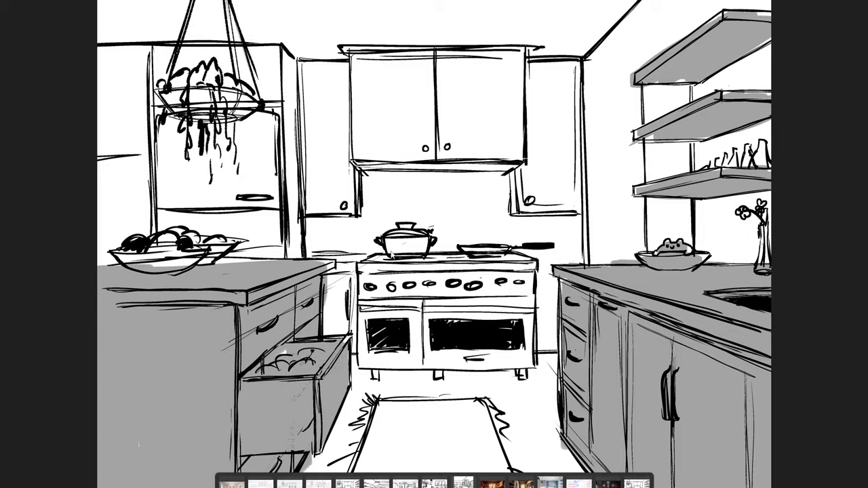
pyautogui.click(6, 250)
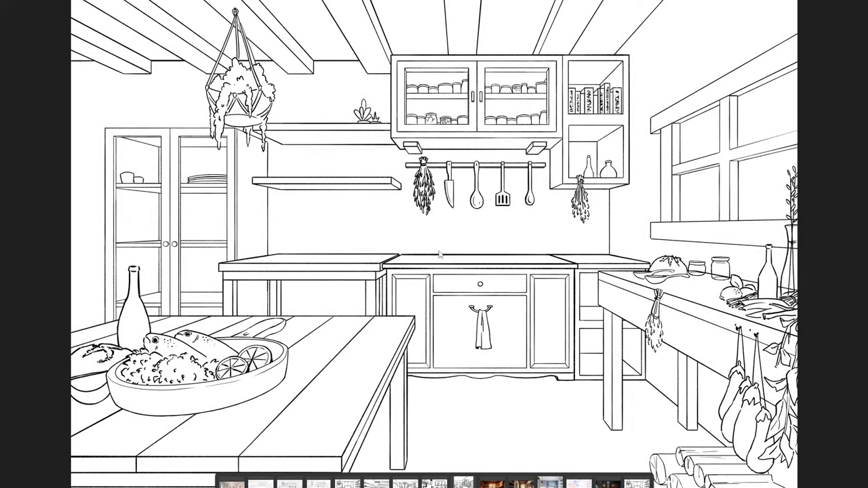
pyautogui.click(27, 241)
pyautogui.click(27, 240)
pyautogui.click(27, 240)
pyautogui.click(26, 241)
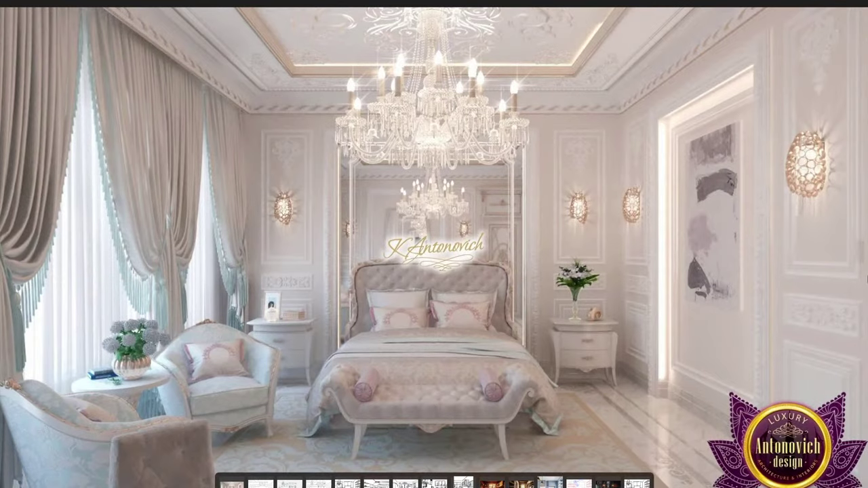
# Browse from the luxury bedroom photo to the clean kitchen line art and examine its hanging eggplants and stacked firewood.
pyautogui.click(856, 250)
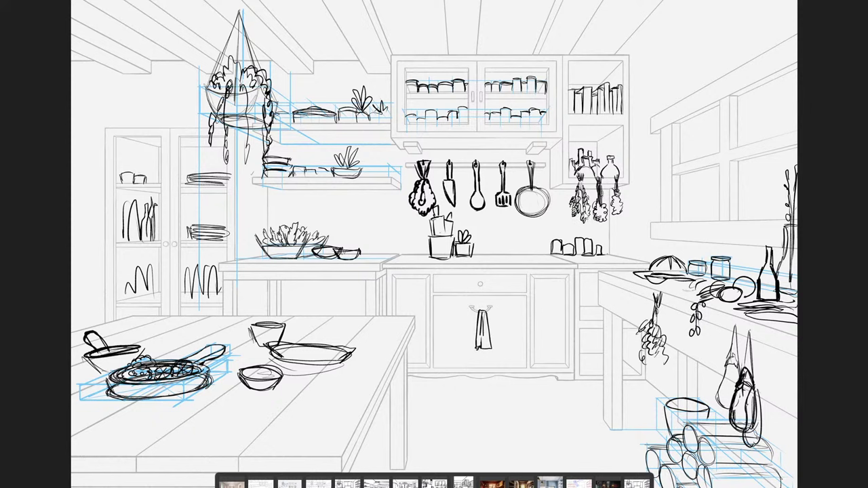
pyautogui.moveTo(848, 278)
pyautogui.click(846, 253)
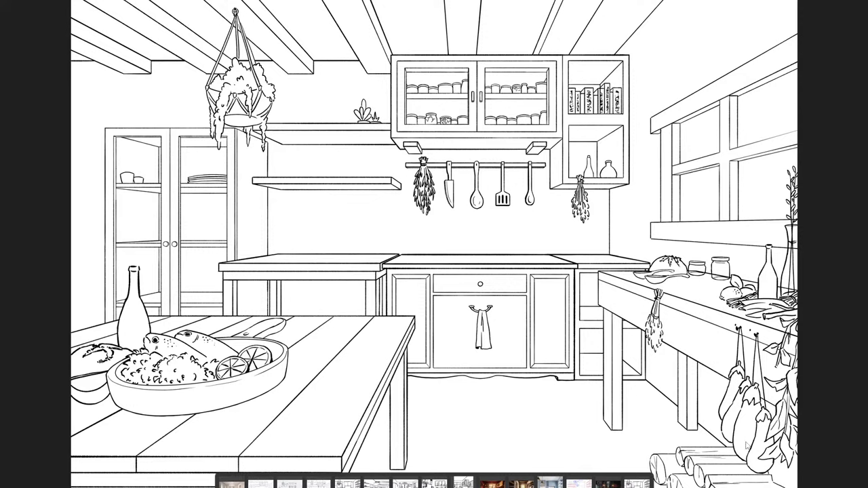
pyautogui.scroll(3, 747, 431)
pyautogui.scroll(5, 746, 431)
pyautogui.moveTo(802, 391); pyautogui.dragTo(556, 333)
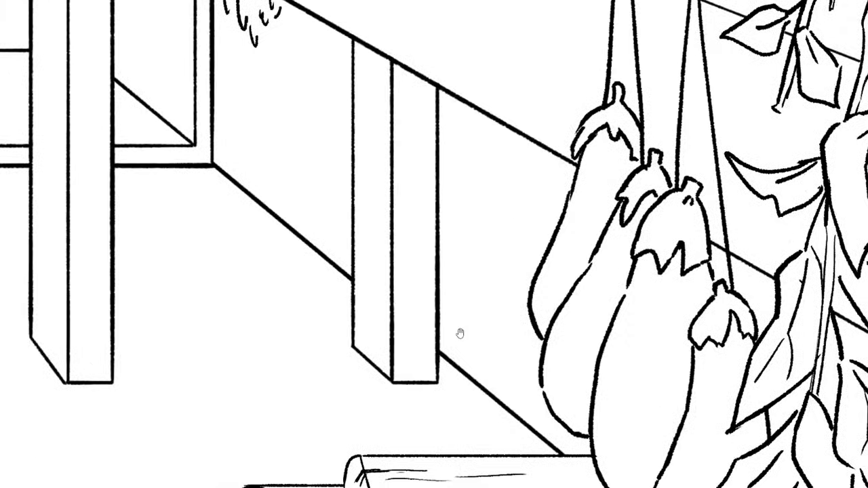
pyautogui.scroll(-4, 854, 347)
pyautogui.moveTo(506, 223)
pyautogui.mouseDown()
pyautogui.moveTo(602, 354)
pyautogui.moveTo(535, 132)
pyautogui.mouseUp()
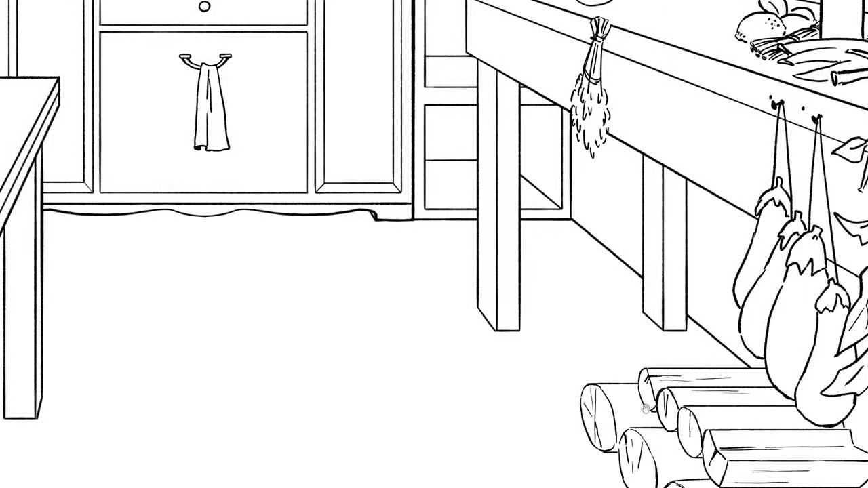
pyautogui.scroll(3, 746, 450)
pyautogui.moveTo(722, 455)
pyautogui.mouseDown()
pyautogui.moveTo(679, 429)
pyautogui.moveTo(643, 370)
pyautogui.moveTo(723, 405)
pyautogui.moveTo(724, 392)
pyautogui.moveTo(720, 399)
pyautogui.mouseUp()
pyautogui.scroll(-3, 721, 399)
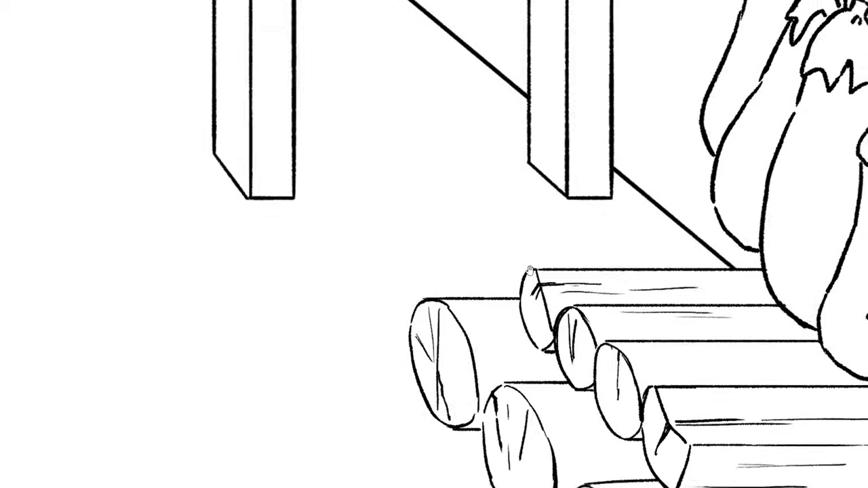
# Examine the jars inside the glass cabinet and the books on the side shelf of the kitchen line art.
pyautogui.moveTo(473, 212); pyautogui.dragTo(533, 381)
pyautogui.moveTo(420, 224)
pyautogui.mouseDown()
pyautogui.moveTo(528, 346)
pyautogui.moveTo(548, 396)
pyautogui.mouseUp()
pyautogui.moveTo(353, 145)
pyautogui.mouseDown()
pyautogui.moveTo(446, 267)
pyautogui.moveTo(467, 378)
pyautogui.mouseUp()
pyautogui.moveTo(528, 221)
pyautogui.mouseDown()
pyautogui.moveTo(514, 320)
pyautogui.moveTo(441, 283)
pyautogui.moveTo(466, 292)
pyautogui.mouseUp()
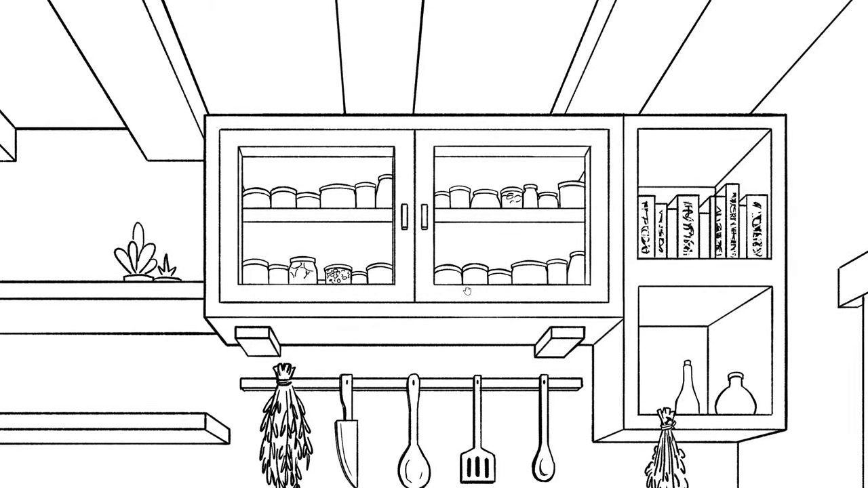
pyautogui.scroll(3, 503, 210)
pyautogui.scroll(1, 505, 210)
pyautogui.moveTo(520, 207); pyautogui.dragTo(467, 226)
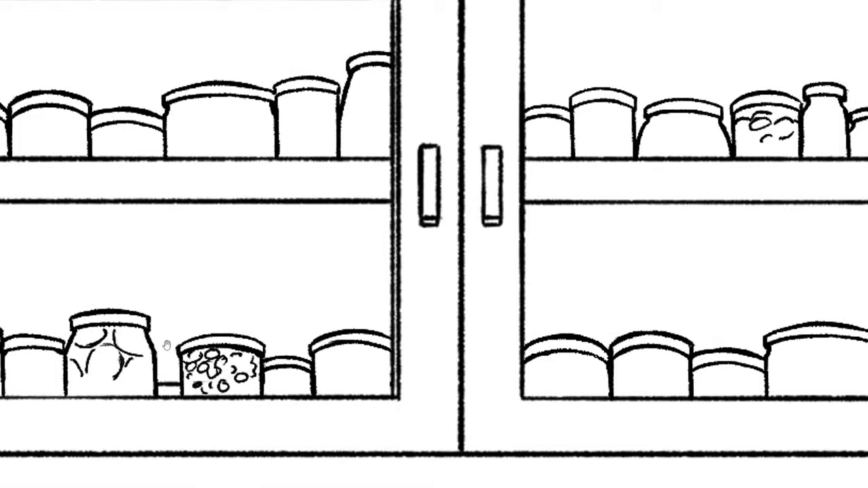
pyautogui.moveTo(168, 345)
pyautogui.mouseDown()
pyautogui.moveTo(240, 352)
pyautogui.moveTo(259, 321)
pyautogui.moveTo(153, 329)
pyautogui.moveTo(110, 350)
pyautogui.moveTo(168, 334)
pyautogui.moveTo(4, 330)
pyautogui.mouseUp()
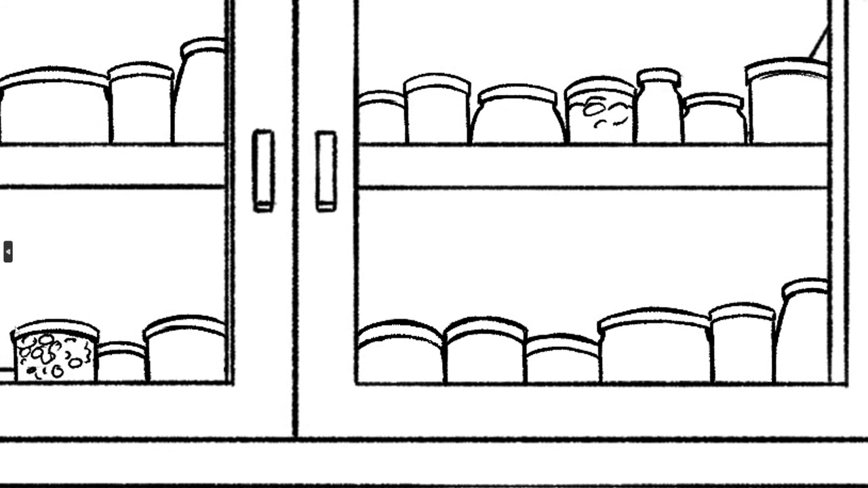
pyautogui.moveTo(647, 223); pyautogui.dragTo(231, 309)
pyautogui.moveTo(652, 185); pyautogui.dragTo(299, 170)
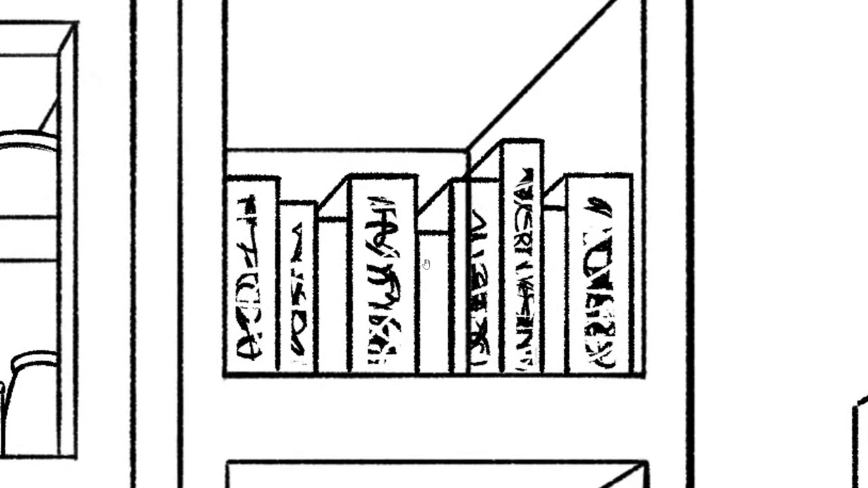
pyautogui.moveTo(413, 270)
pyautogui.mouseDown()
pyautogui.moveTo(436, 259)
pyautogui.moveTo(428, 238)
pyautogui.mouseUp()
# Examine the fish platter, bottle and table in the foreground of the kitchen line art.
pyautogui.scroll(-8, 427, 238)
pyautogui.moveTo(147, 416)
pyautogui.mouseDown()
pyautogui.moveTo(307, 323)
pyautogui.moveTo(389, 228)
pyautogui.mouseUp()
pyautogui.scroll(3, 272, 421)
pyautogui.moveTo(298, 418)
pyautogui.mouseDown()
pyautogui.moveTo(400, 337)
pyautogui.moveTo(66, 328)
pyautogui.moveTo(416, 329)
pyautogui.mouseUp()
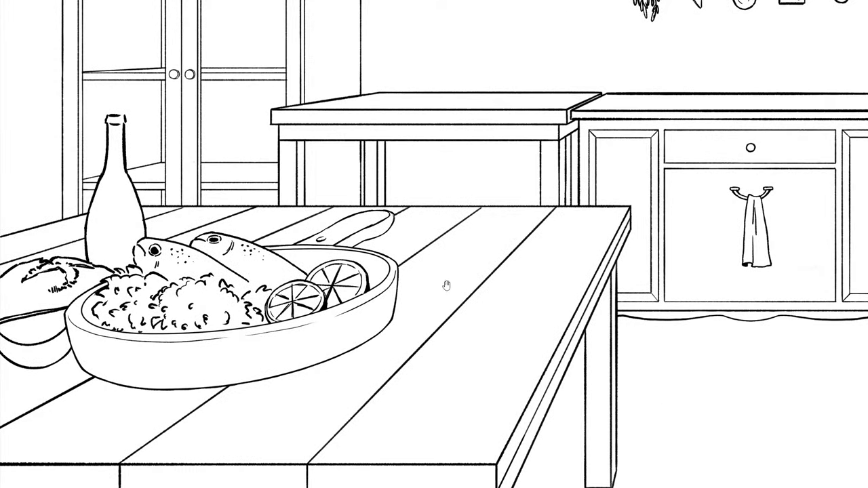
pyautogui.scroll(-4, 418, 269)
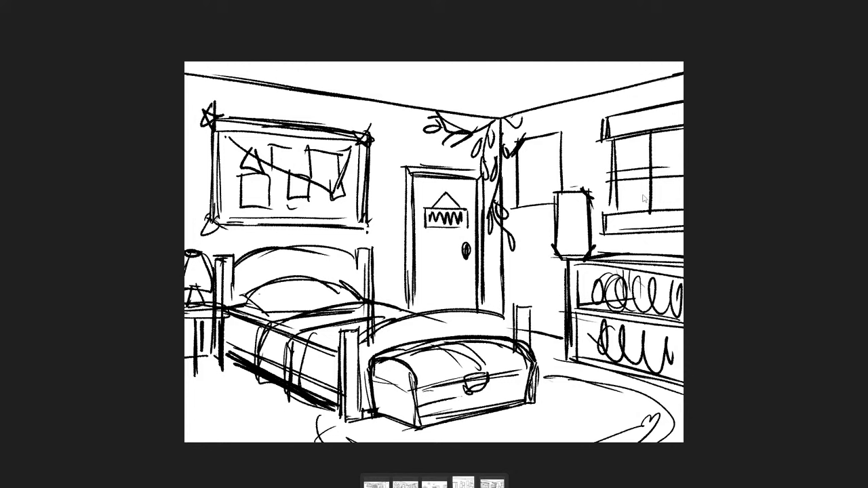
# Browse through the rough bedroom sketches, including the witch room and the shaded bookshelf room.
pyautogui.click(11, 212)
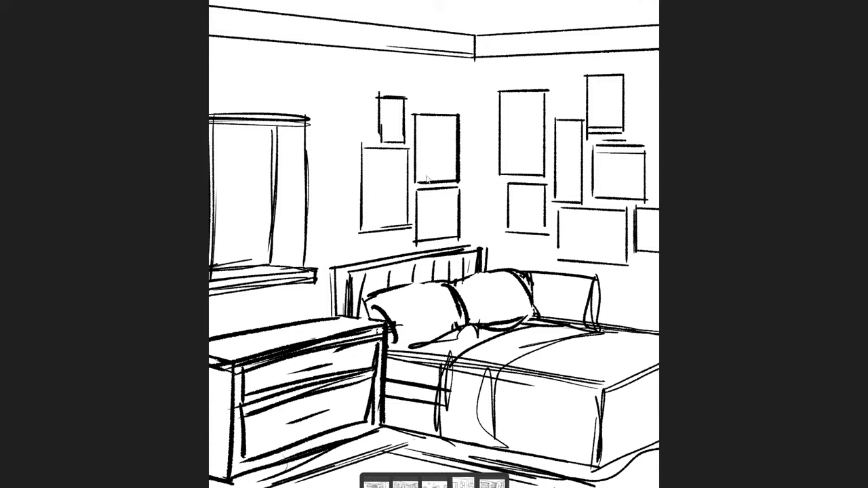
pyautogui.click(10, 232)
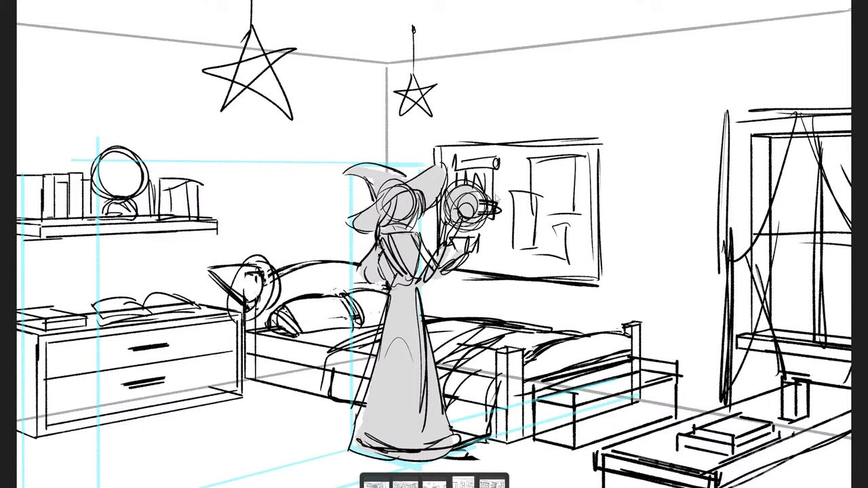
pyautogui.click(4, 210)
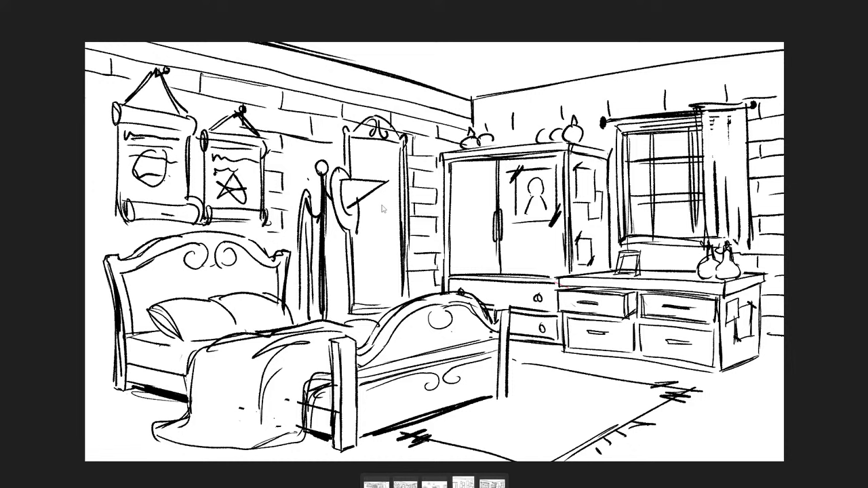
pyautogui.click(20, 204)
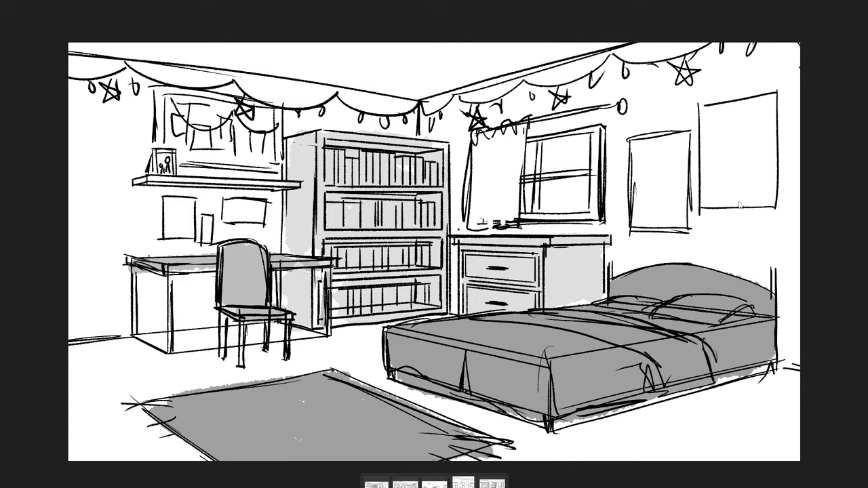
# Bring up the bedroom line art with the perspective grid and inspect the poster on the wardrobe up close.
pyautogui.click(844, 212)
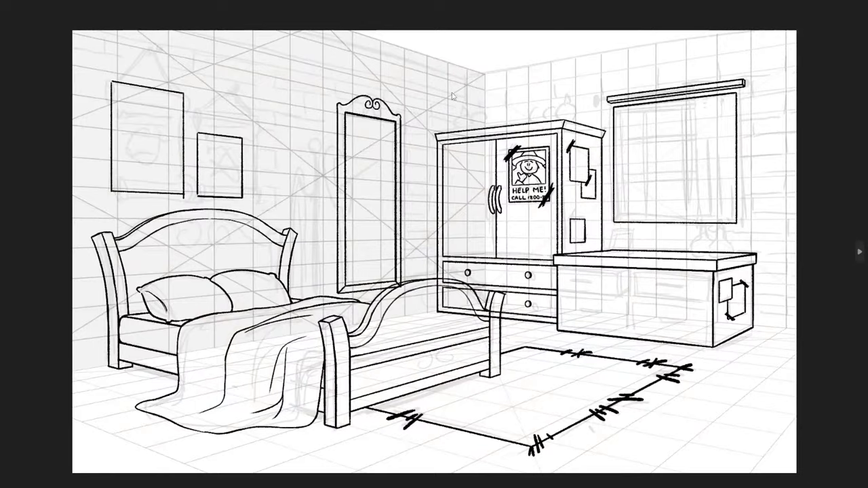
pyautogui.scroll(5, 453, 103)
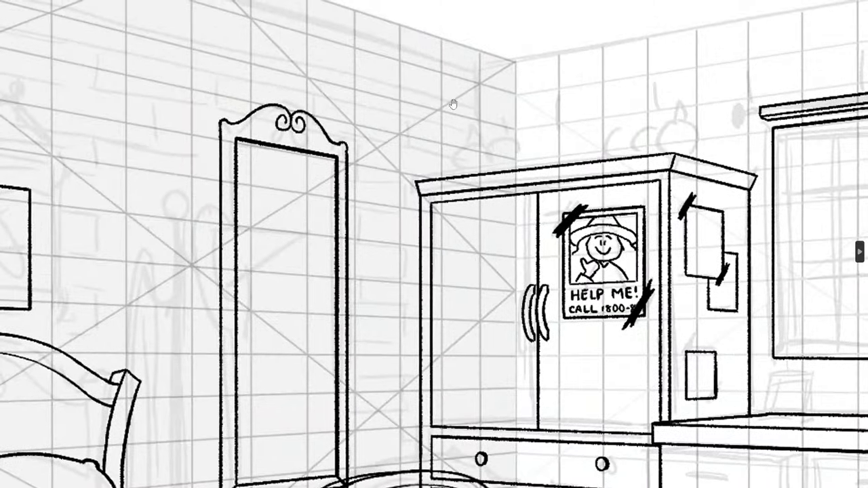
pyautogui.moveTo(453, 104)
pyautogui.mouseDown()
pyautogui.moveTo(515, 0)
pyautogui.moveTo(500, 34)
pyautogui.mouseUp()
pyautogui.scroll(-5, 500, 33)
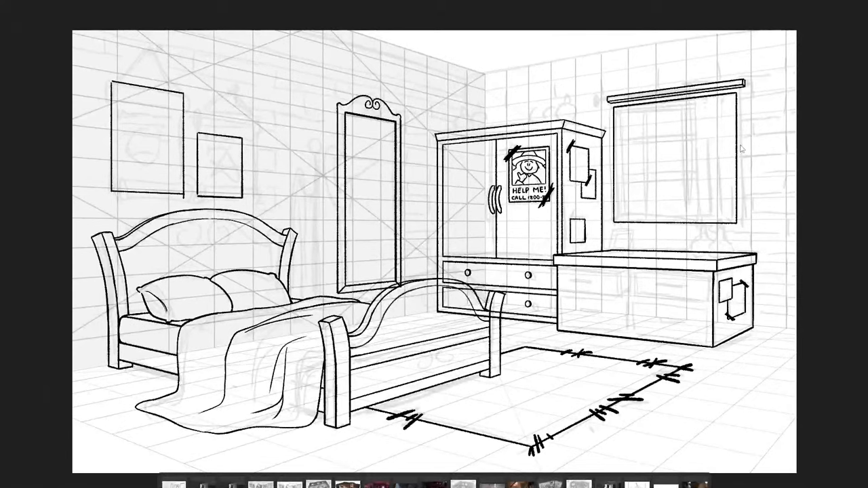
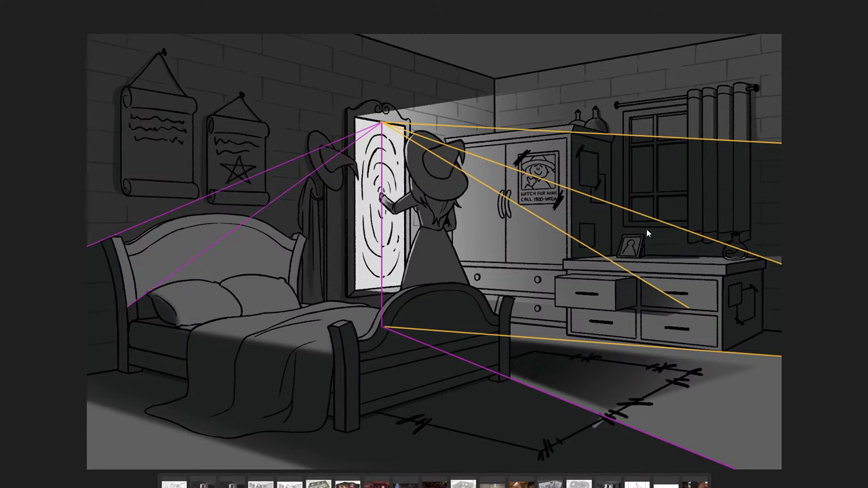
# Compare the greyscale witch bedroom lighting studies with the glowing mirror in the image viewer.
pyautogui.click(613, 480)
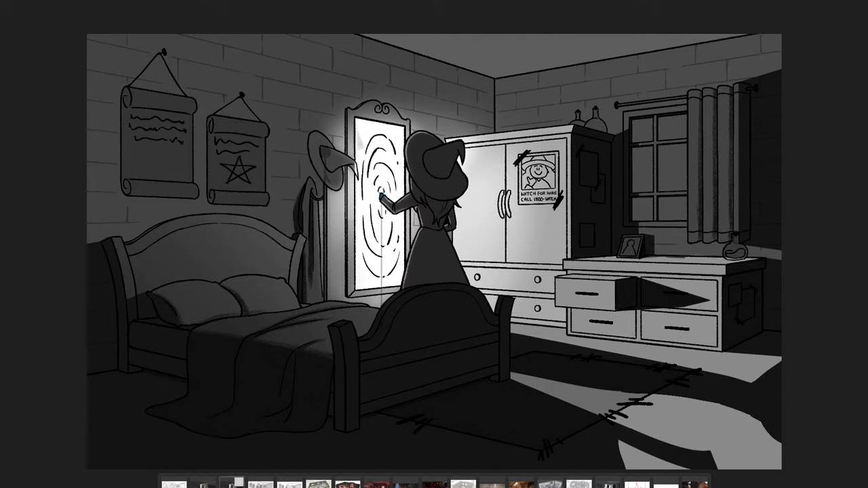
pyautogui.click(234, 482)
pyautogui.click(614, 482)
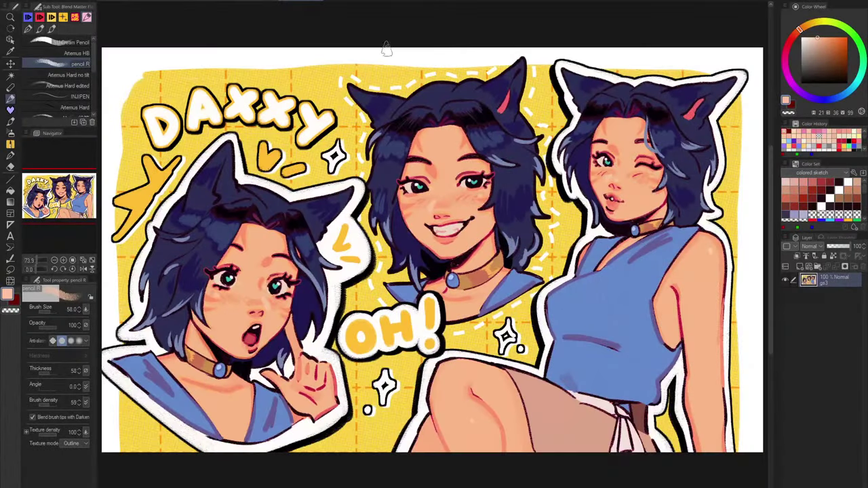
# Switch to Clip Studio Paint, close the pink-and-blue swatch illustration without saving and return to the three-girl illustration.
pyautogui.click(210, 2)
pyautogui.click(164, 1)
pyautogui.click(120, 1)
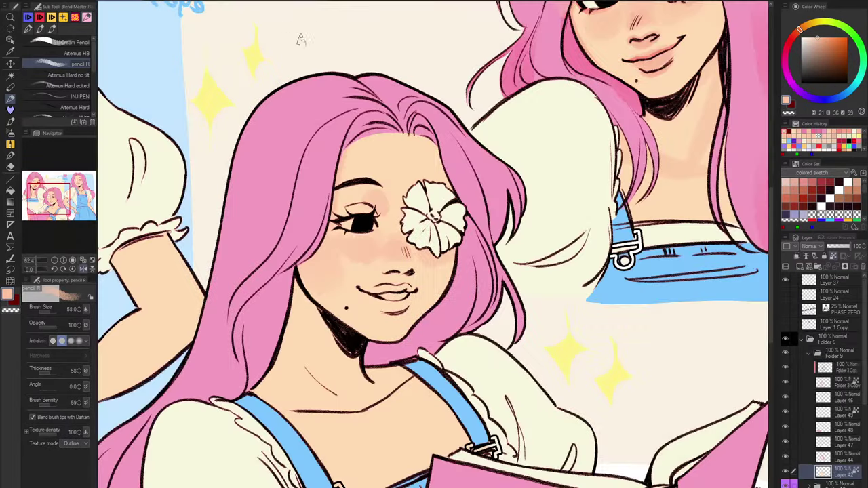
pyautogui.click(185, 1)
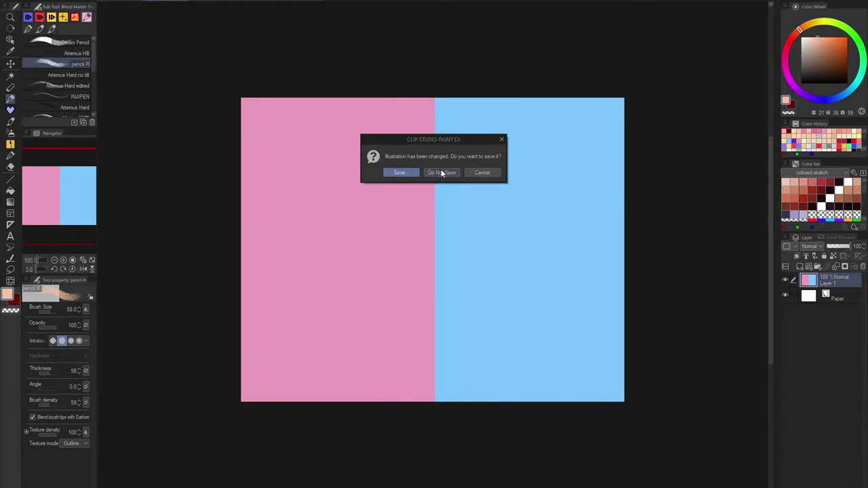
pyautogui.click(442, 173)
pyautogui.click(109, 4)
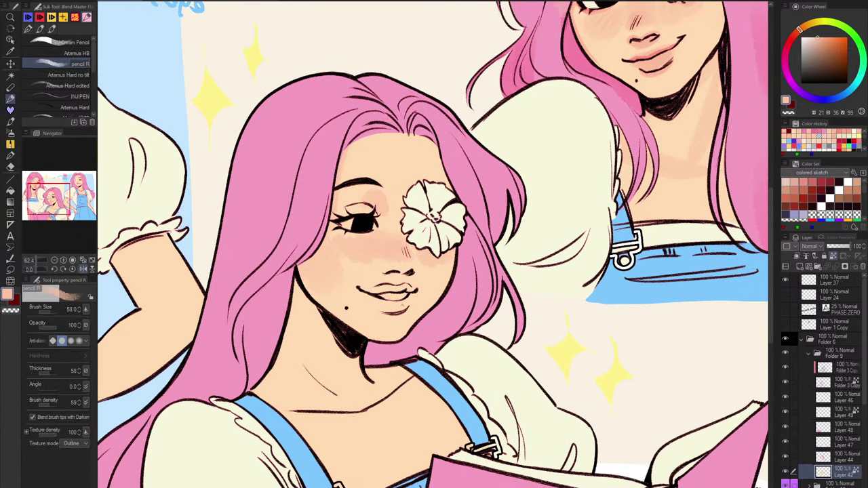
# Paint peach (H 21, S 36, V 99) over the middle girl's lips on Layer 42 and reduce the brush size to 38.6.
pyautogui.scroll(3, 385, 303)
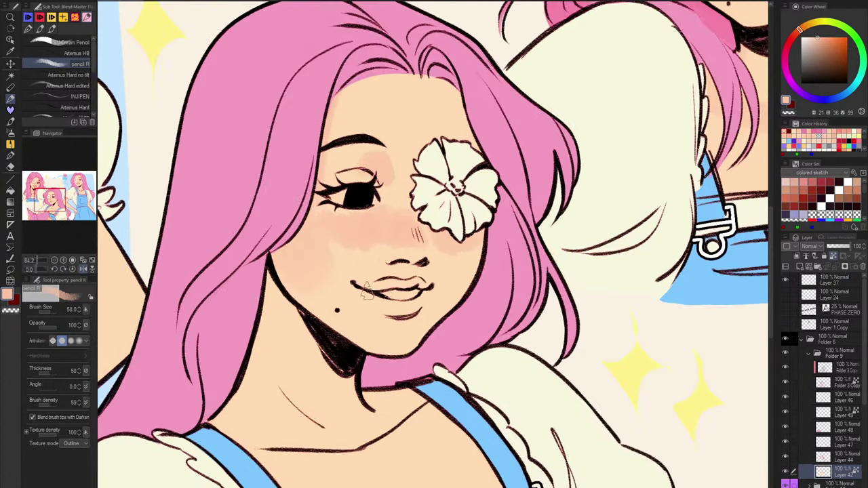
pyautogui.moveTo(377, 298)
pyautogui.mouseDown()
pyautogui.moveTo(416, 299)
pyautogui.moveTo(398, 290)
pyautogui.moveTo(420, 283)
pyautogui.mouseUp()
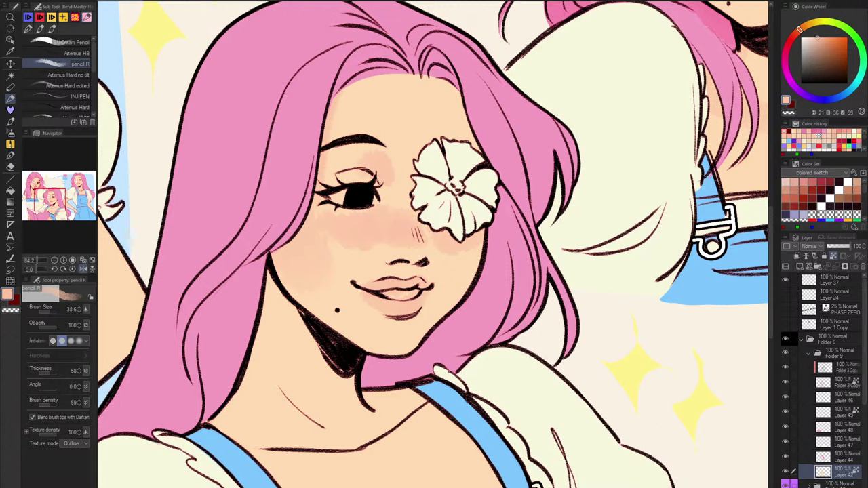
pyautogui.scroll(-2, 411, 290)
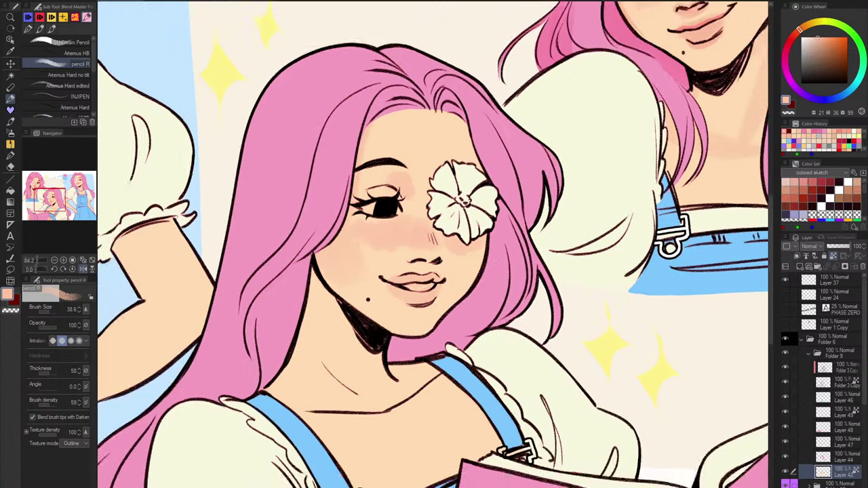
# Paint coral sampled from the neighbouring girl's lips onto the middle girl's lips, nose and eye edges at brush size 38.6.
pyautogui.moveTo(616, 153); pyautogui.dragTo(575, 238)
pyautogui.keyDown('alt'); pyautogui.click(644, 90); pyautogui.keyUp('alt')
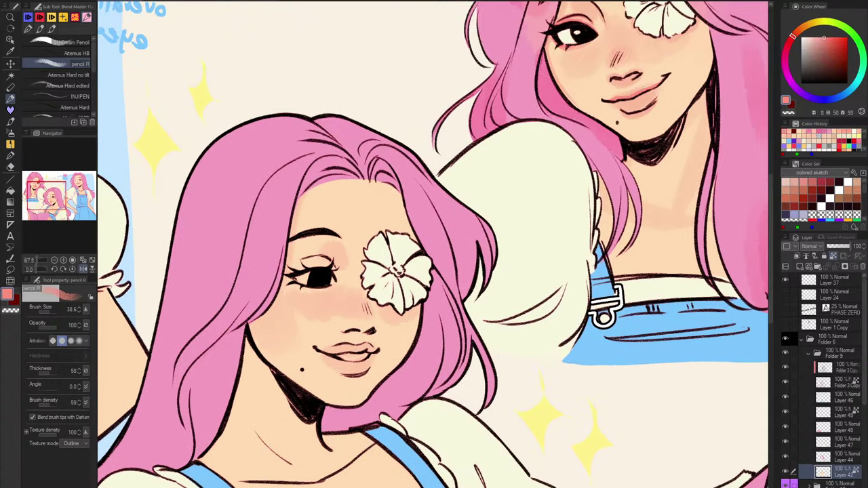
pyautogui.moveTo(357, 349); pyautogui.dragTo(370, 350)
pyautogui.hotkey('ctrl', 'z')
pyautogui.moveTo(332, 351)
pyautogui.mouseDown()
pyautogui.moveTo(367, 351)
pyautogui.moveTo(343, 372)
pyautogui.moveTo(365, 362)
pyautogui.mouseUp()
pyautogui.moveTo(363, 315)
pyautogui.mouseDown()
pyautogui.moveTo(430, 276)
pyautogui.moveTo(424, 266)
pyautogui.mouseUp()
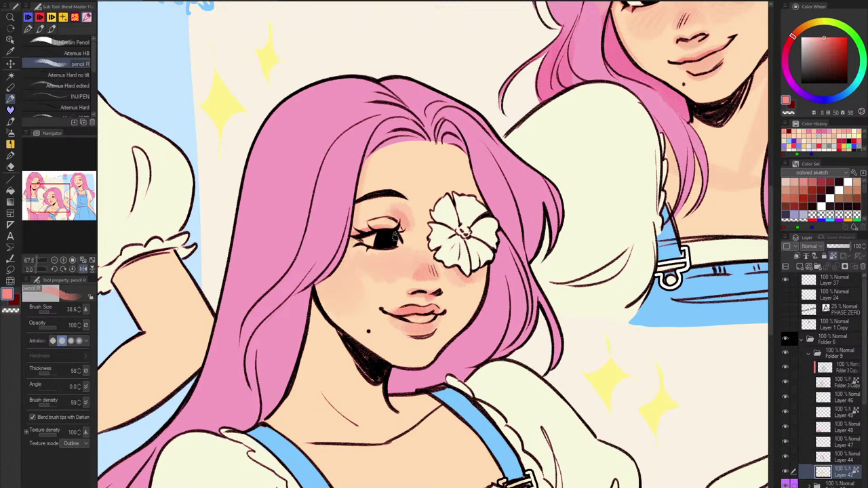
pyautogui.moveTo(367, 245); pyautogui.dragTo(384, 251)
pyautogui.moveTo(574, 261)
pyautogui.mouseDown()
pyautogui.moveTo(578, 289)
pyautogui.moveTo(556, 318)
pyautogui.moveTo(533, 323)
pyautogui.mouseUp()
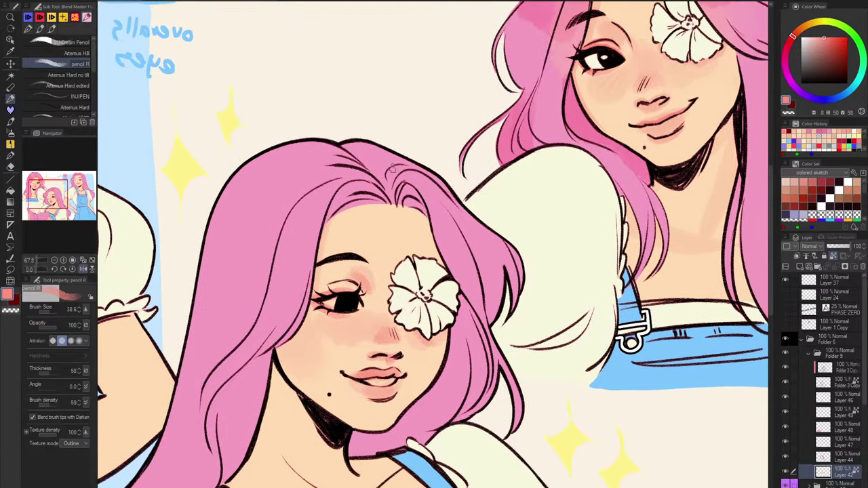
# Paint the middle girl's eye white and teeth in off-white (H 58, S 10, V 97) with Everything Brush 2 at size 54.4.
pyautogui.moveTo(91, 52); pyautogui.dragTo(78, 19)
pyautogui.click(78, 20)
pyautogui.press('x')
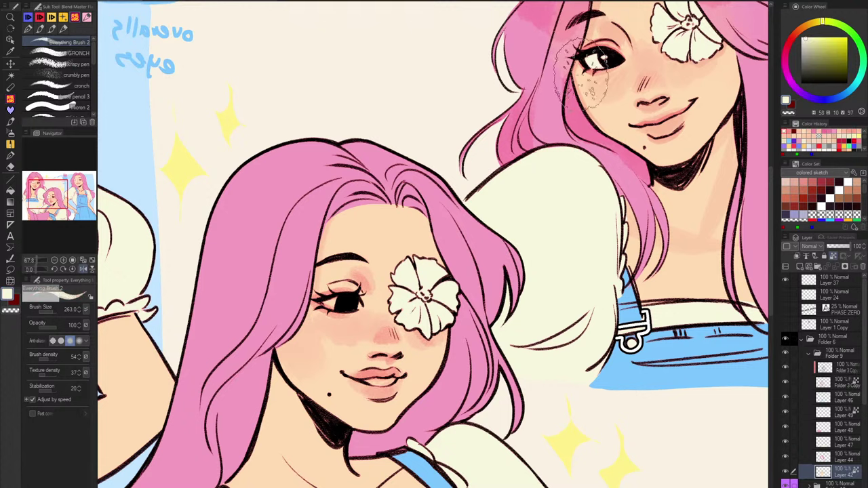
pyautogui.moveTo(335, 298)
pyautogui.mouseDown()
pyautogui.moveTo(317, 294)
pyautogui.moveTo(338, 303)
pyautogui.mouseUp()
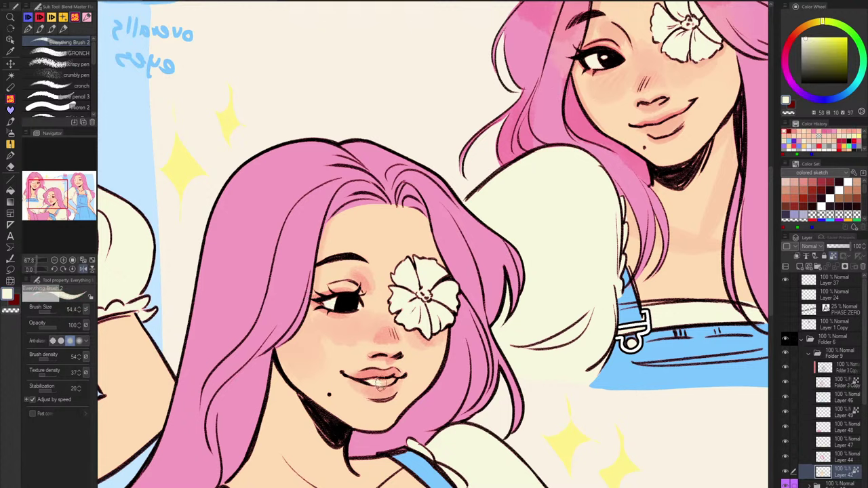
pyautogui.moveTo(373, 381); pyautogui.dragTo(394, 378)
pyautogui.moveTo(463, 250); pyautogui.dragTo(531, 166)
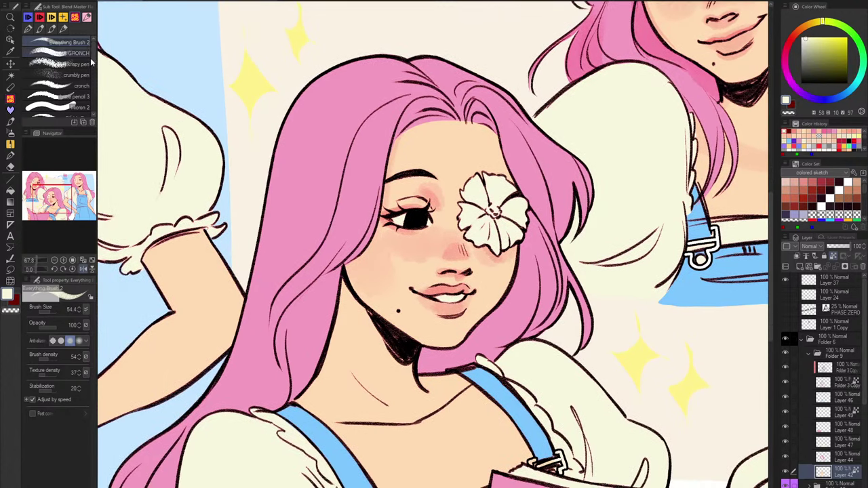
# Sample a peach skin tone (H 22, S 35, V 99) and paint it along the middle girl's forehead hairline.
pyautogui.keyDown('alt'); pyautogui.click(412, 140); pyautogui.keyUp('alt')
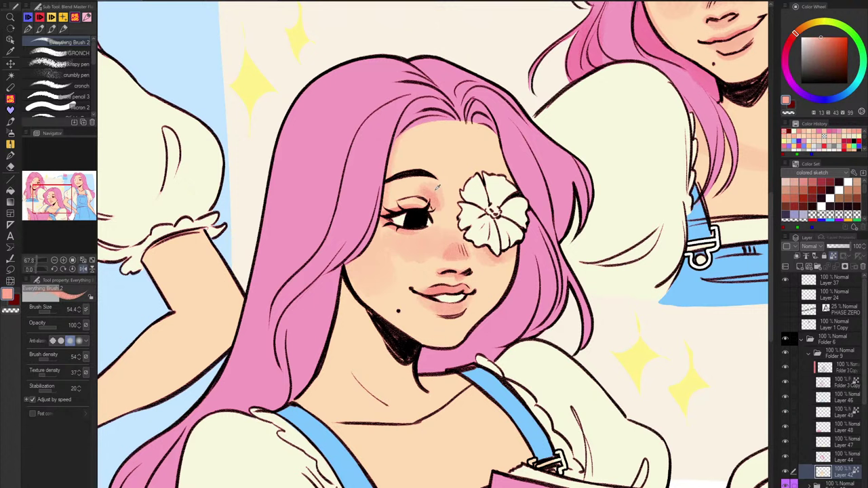
pyautogui.keyDown('alt'); pyautogui.click(438, 121); pyautogui.keyUp('alt')
pyautogui.moveTo(438, 120)
pyautogui.mouseDown()
pyautogui.moveTo(394, 146)
pyautogui.moveTo(503, 130)
pyautogui.mouseUp()
pyautogui.moveTo(362, 240); pyautogui.dragTo(355, 205)
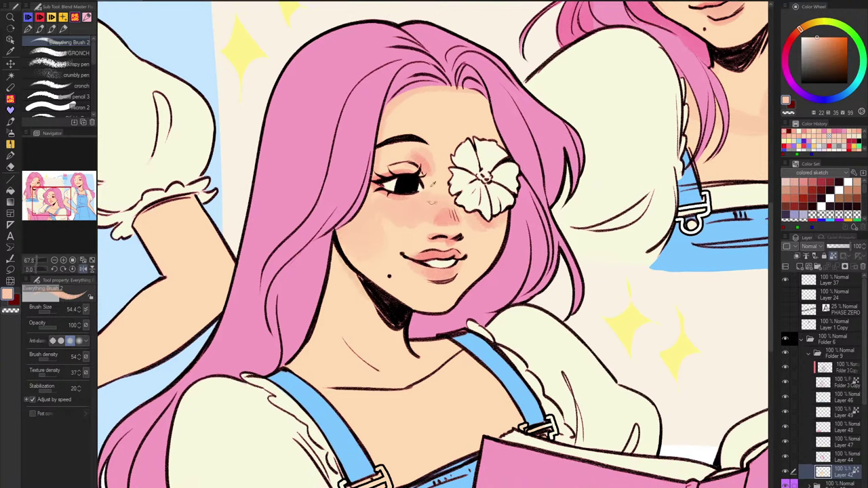
# Sample coral (H 9, S 46, V 99) and paint it along the middle girl's neck beneath the jaw shadow.
pyautogui.keyDown('alt'); pyautogui.click(426, 161); pyautogui.keyUp('alt')
pyautogui.keyDown('alt'); pyautogui.click(426, 161); pyautogui.keyUp('alt')
pyautogui.moveTo(356, 274); pyautogui.dragTo(387, 325)
pyautogui.moveTo(355, 270); pyautogui.dragTo(374, 307)
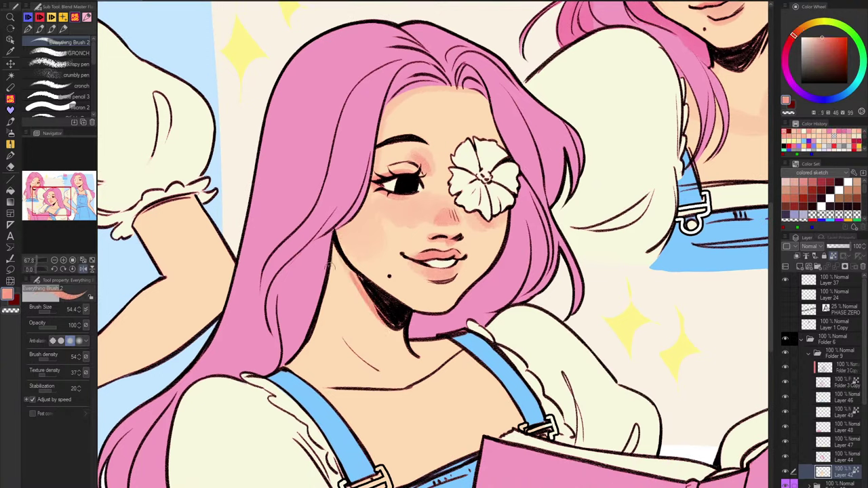
pyautogui.moveTo(331, 263)
pyautogui.mouseDown()
pyautogui.moveTo(323, 307)
pyautogui.moveTo(377, 364)
pyautogui.mouseUp()
# Sample peach (H 23, S 34, V 99) and shade the middle girl's neck and collarbone at brush size 70.4.
pyautogui.keyDown('alt'); pyautogui.click(394, 213); pyautogui.keyUp('alt')
pyautogui.hotkey('ctrl', 'z')
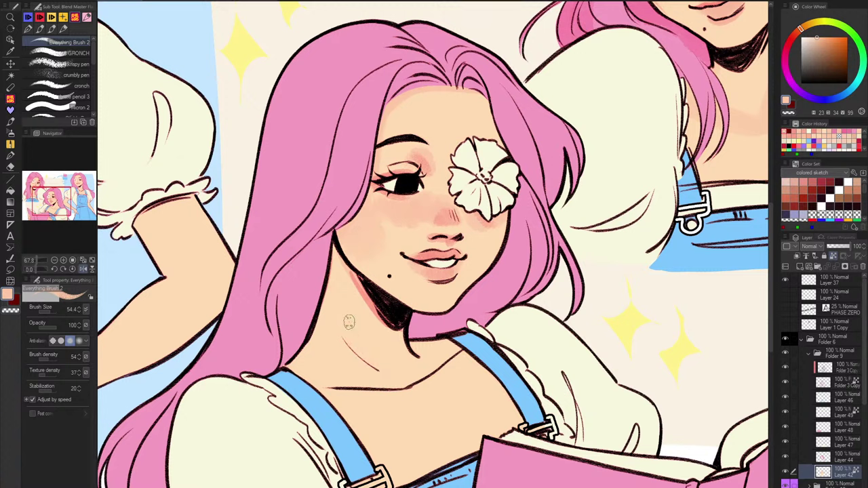
pyautogui.press(']')
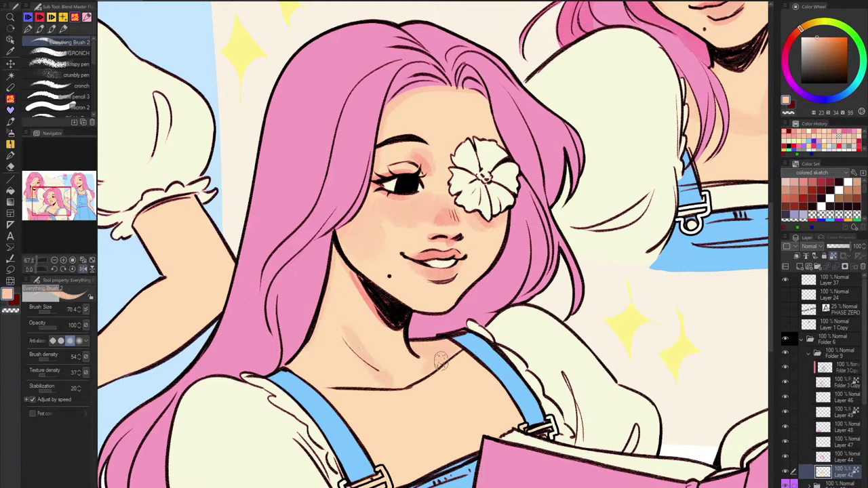
pyautogui.scroll(-3, 455, 350)
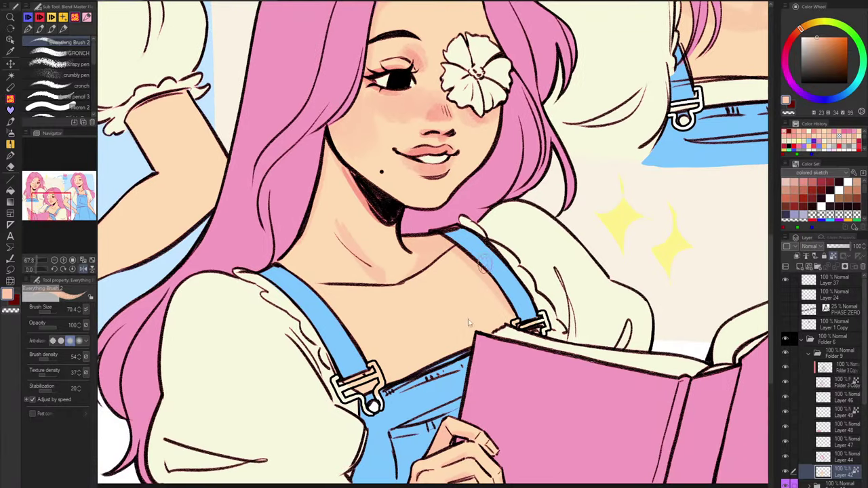
pyautogui.scroll(-3, 534, 196)
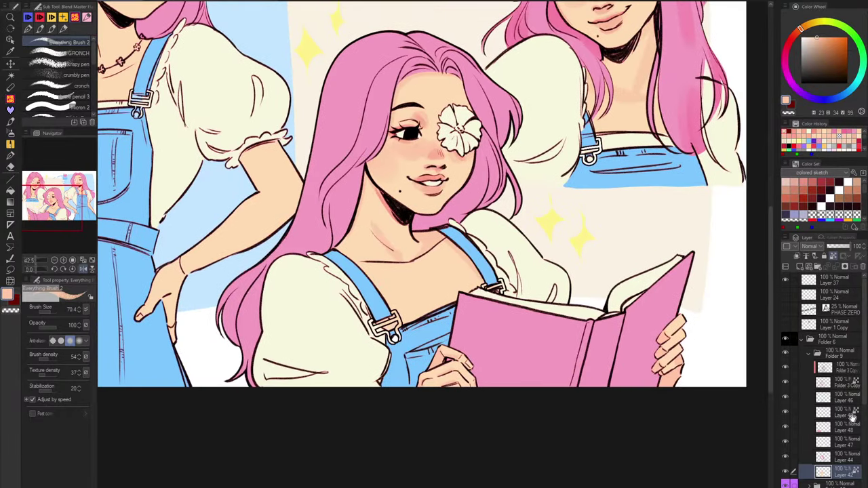
# Shade the middle girl's hair on Layer 44 in pink (H 340, S 47, V 96) with pencil R at size 170.
pyautogui.click(839, 458)
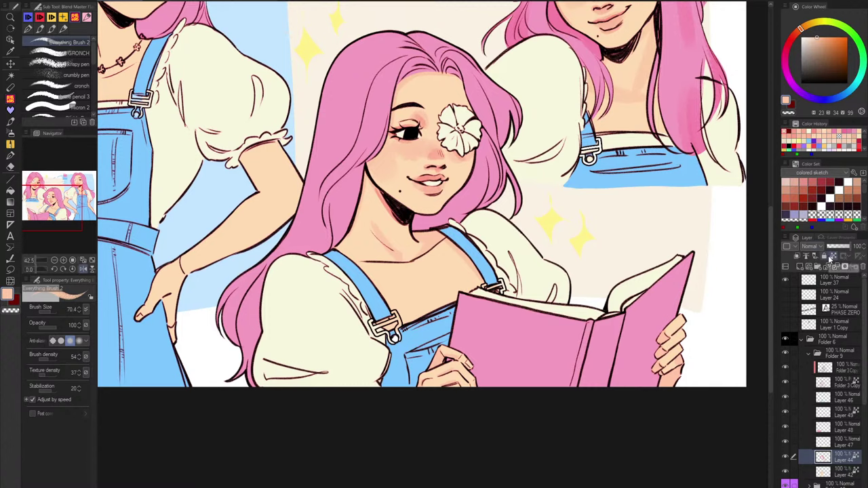
pyautogui.click(68, 53)
pyautogui.moveTo(558, 170)
pyautogui.mouseDown()
pyautogui.moveTo(564, 244)
pyautogui.moveTo(504, 313)
pyautogui.mouseUp()
pyautogui.keyDown('alt'); pyautogui.click(489, 83); pyautogui.keyUp('alt')
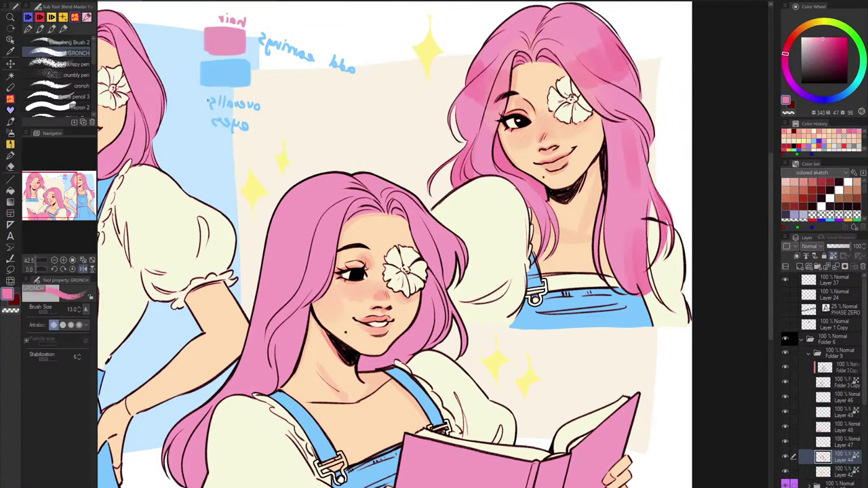
pyautogui.click(86, 18)
pyautogui.press(']')
pyautogui.press(']')
pyautogui.press(']')
pyautogui.press(']')
pyautogui.press(']')
pyautogui.press(']')
pyautogui.press(']')
pyautogui.press(']')
pyautogui.press(']')
pyautogui.moveTo(330, 229); pyautogui.dragTo(285, 248)
pyautogui.moveTo(299, 217); pyautogui.dragTo(287, 226)
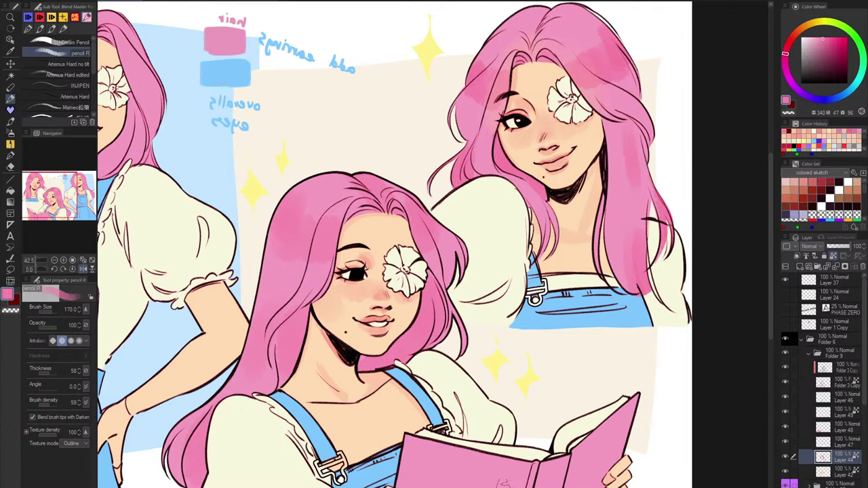
pyautogui.moveTo(627, 351); pyautogui.dragTo(632, 334)
pyautogui.moveTo(645, 326); pyautogui.dragTo(642, 325)
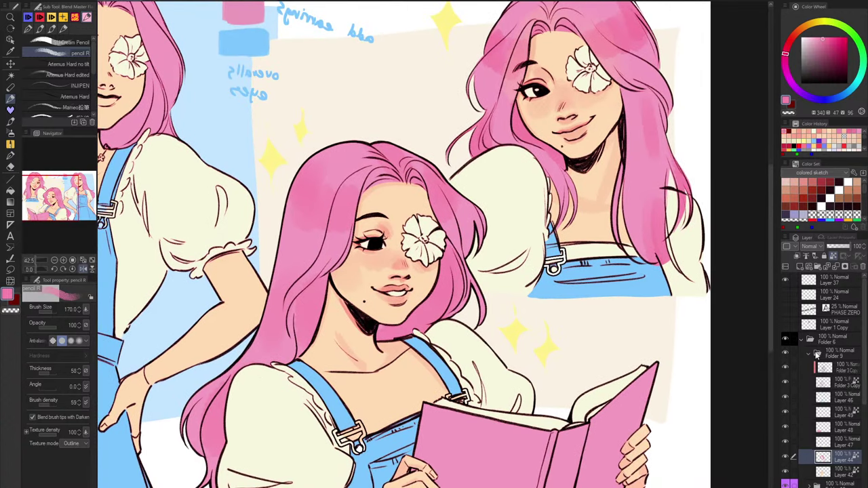
# Lock transparent pixels on Layer 39 in Folder 8 and shade the standing girl's hair with the same pink.
pyautogui.click(808, 354)
pyautogui.click(810, 383)
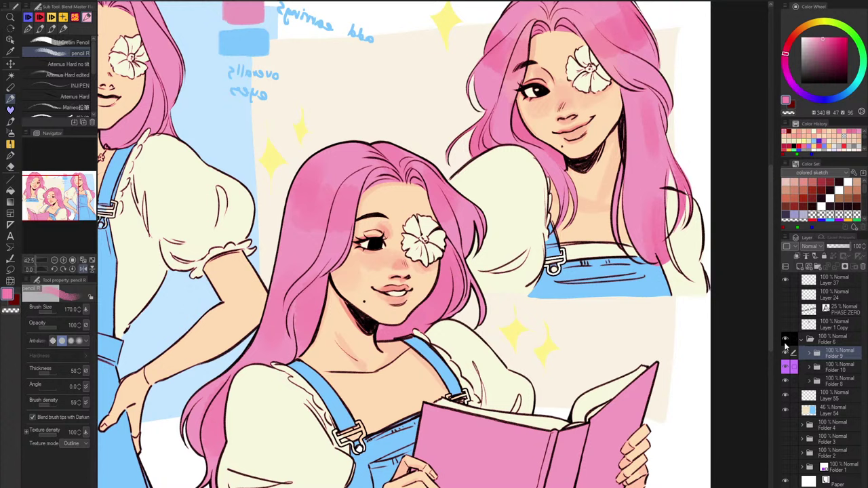
pyautogui.click(808, 381)
pyautogui.click(840, 404)
pyautogui.moveTo(313, 215); pyautogui.dragTo(573, 244)
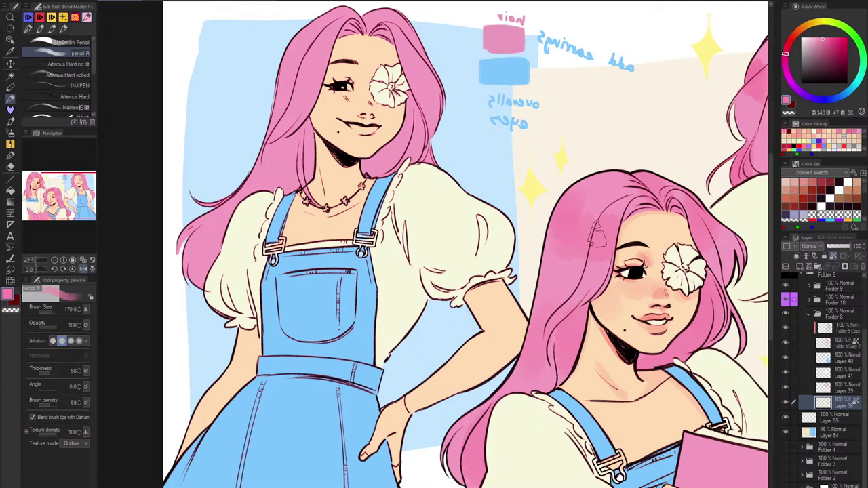
pyautogui.moveTo(597, 228)
pyautogui.mouseDown()
pyautogui.moveTo(588, 244)
pyautogui.moveTo(594, 231)
pyautogui.mouseUp()
pyautogui.click(847, 386)
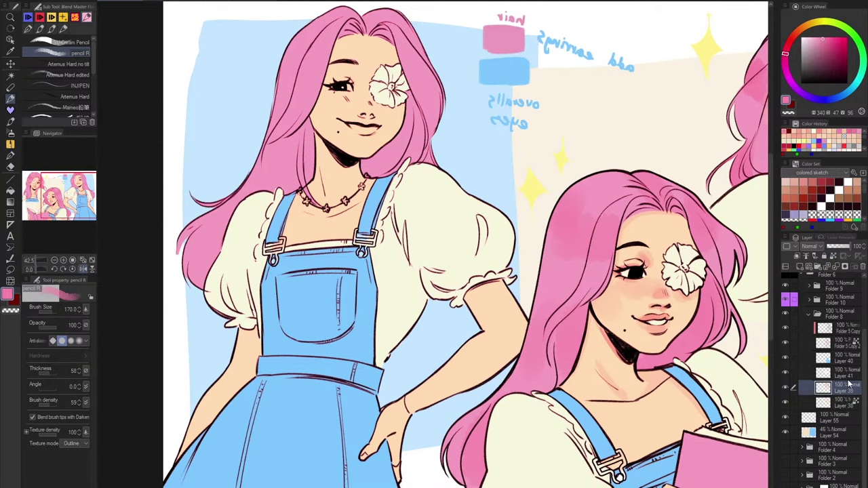
pyautogui.click(833, 257)
pyautogui.moveTo(311, 80)
pyautogui.mouseDown()
pyautogui.moveTo(320, 111)
pyautogui.moveTo(320, 102)
pyautogui.moveTo(289, 118)
pyautogui.mouseUp()
pyautogui.hotkey('ctrl', 'z')
pyautogui.moveTo(336, 80)
pyautogui.mouseDown()
pyautogui.moveTo(317, 75)
pyautogui.moveTo(296, 96)
pyautogui.mouseUp()
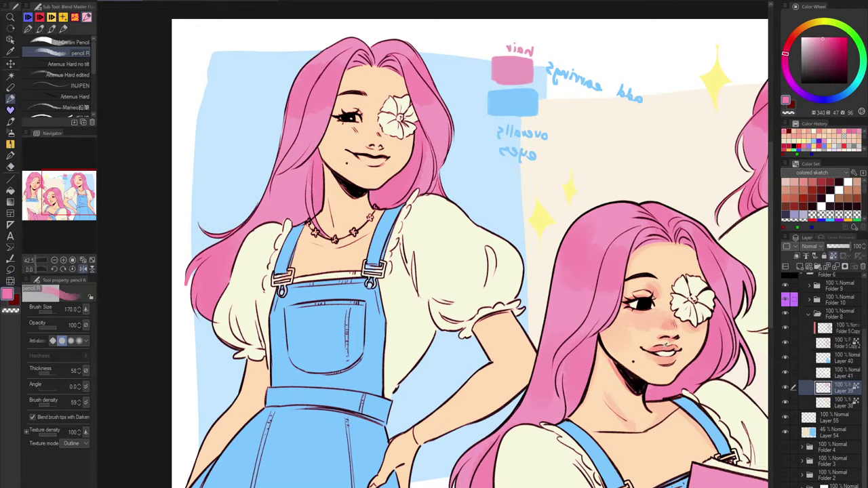
# Paint sampled peach (H 22, S 35, V 99) over the standing girl's face on Layer 38 with pencil R at size 62.7.
pyautogui.keyDown('alt'); pyautogui.click(676, 345); pyautogui.keyUp('alt')
pyautogui.keyDown('alt'); pyautogui.click(680, 340); pyautogui.keyUp('alt')
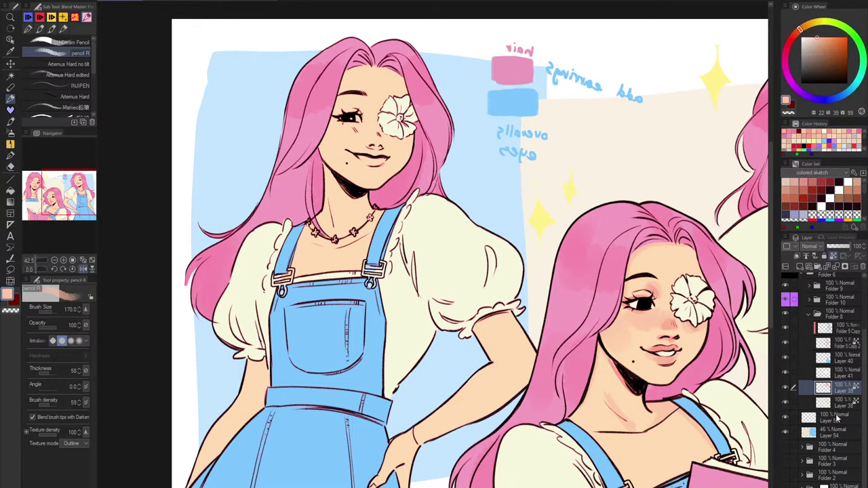
pyautogui.click(841, 404)
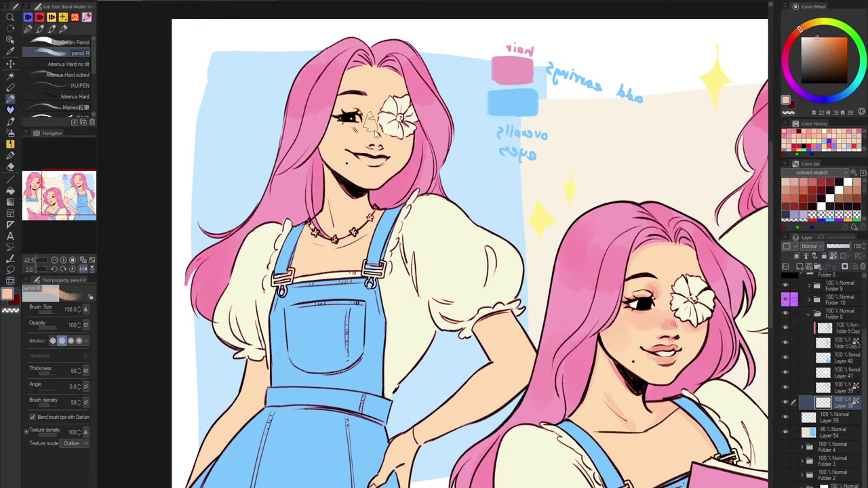
pyautogui.press('[')
pyautogui.press('[')
pyautogui.press('[')
pyautogui.scroll(5, 369, 119)
pyautogui.moveTo(381, 137)
pyautogui.mouseDown()
pyautogui.moveTo(348, 157)
pyautogui.moveTo(315, 146)
pyautogui.mouseUp()
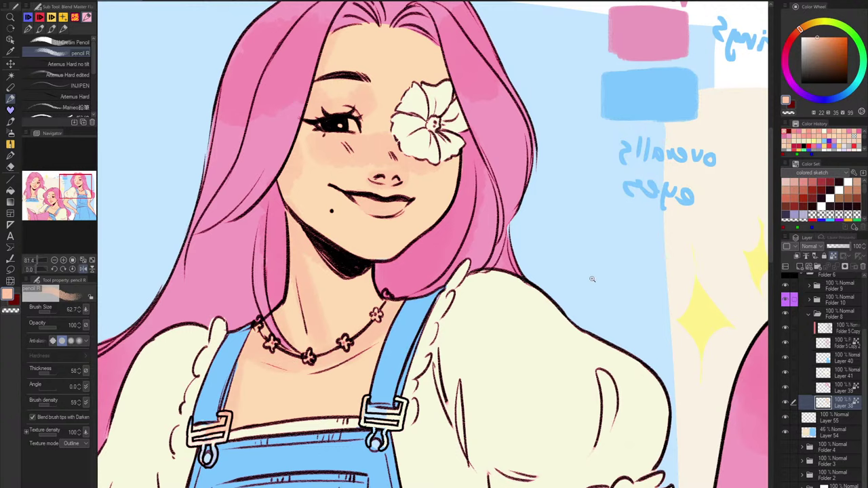
# Paint coral (H 11, S 45, V 99) on the standing girl's lips and nose, reducing the brush size to 47.6.
pyautogui.moveTo(592, 279); pyautogui.dragTo(600, 321)
pyautogui.moveTo(729, 308); pyautogui.dragTo(678, 240)
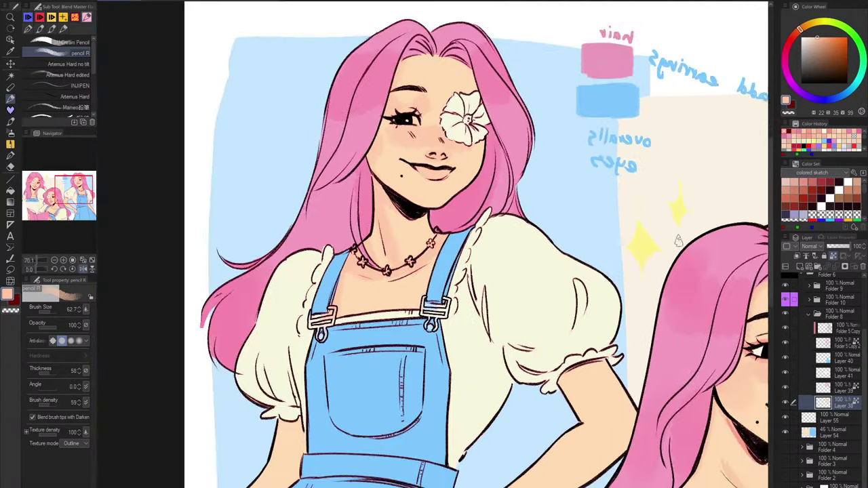
pyautogui.scroll(-2, 676, 240)
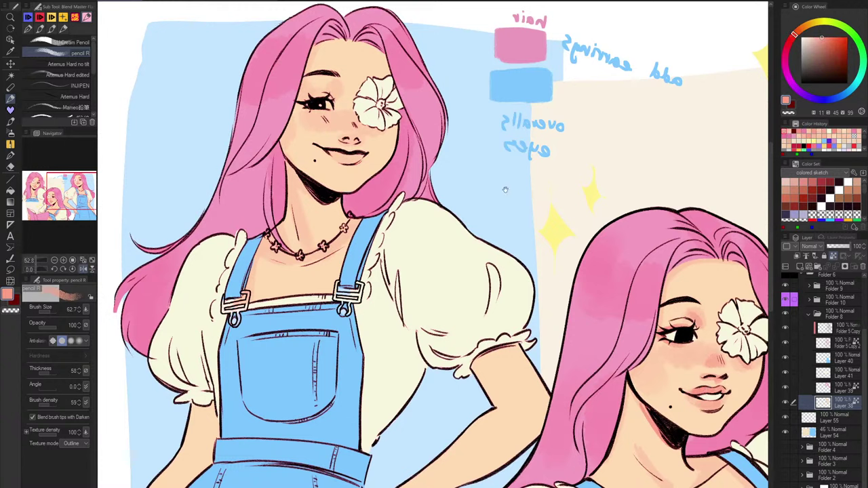
pyautogui.moveTo(311, 181); pyautogui.dragTo(310, 193)
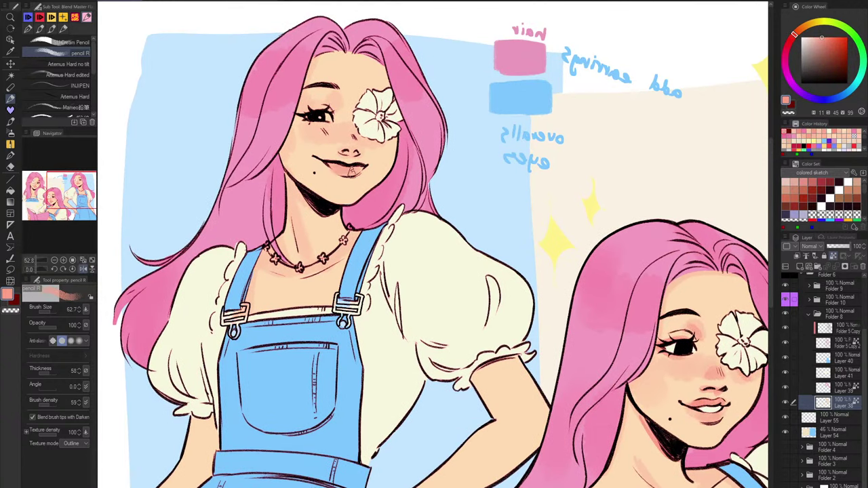
pyautogui.press('[')
pyautogui.moveTo(347, 169); pyautogui.dragTo(347, 168)
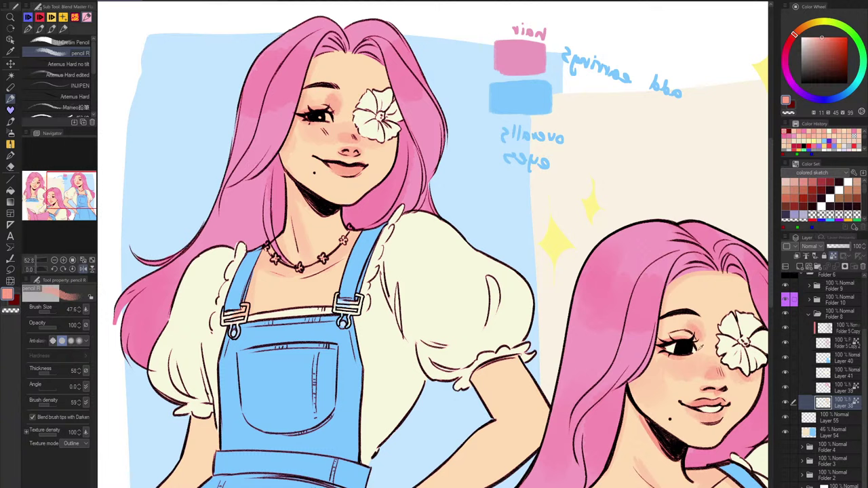
# Paint the standing girl's eye white in off-white (H 58, S 10, V 97) with SU-Cream Pencil at size 11.2, and sample the skin tone beside it.
pyautogui.keyDown('alt'); pyautogui.click(671, 345); pyautogui.keyUp('alt')
pyautogui.click(87, 42)
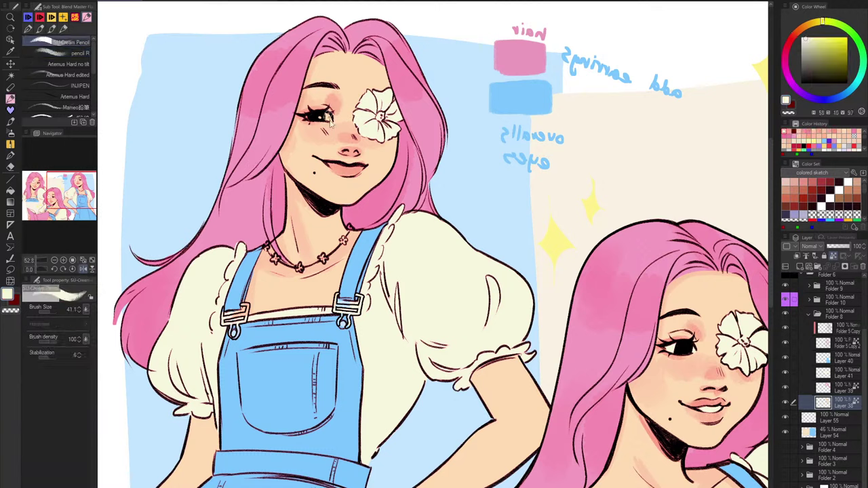
pyautogui.moveTo(330, 119)
pyautogui.mouseDown()
pyautogui.moveTo(321, 105)
pyautogui.moveTo(328, 120)
pyautogui.mouseUp()
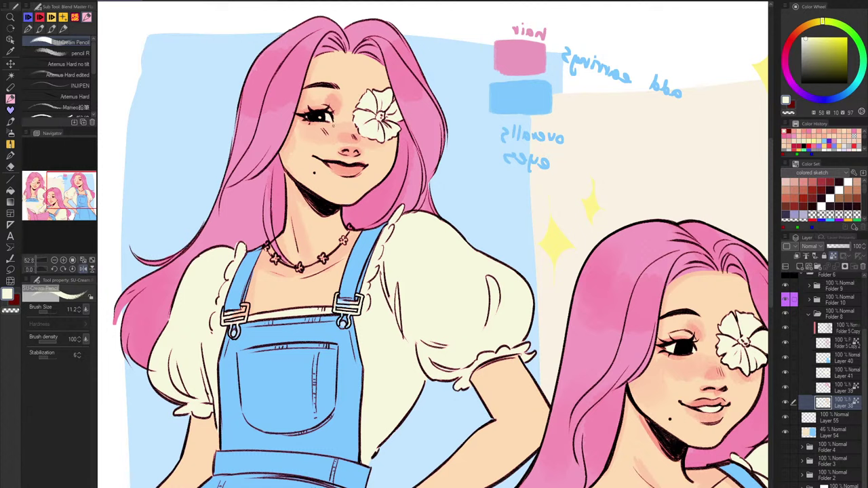
pyautogui.keyDown('alt'); pyautogui.click(333, 125); pyautogui.keyUp('alt')
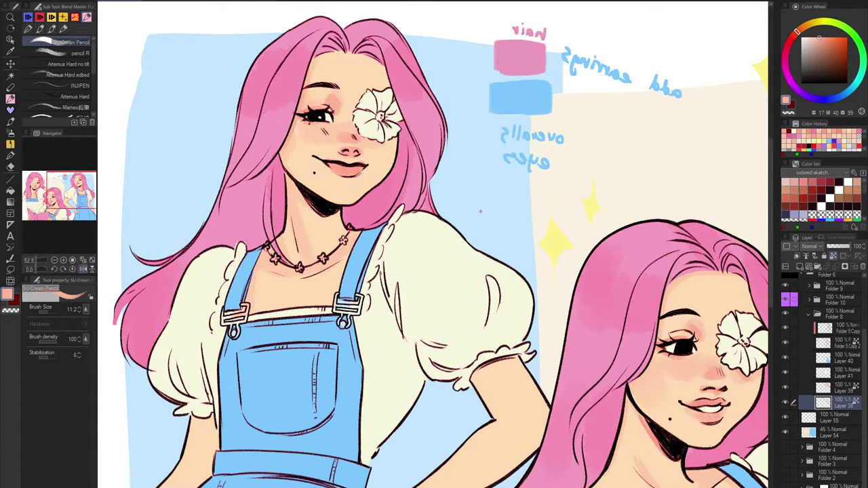
# Flip the canvas view horizontally and review the colouring of all three girls.
pyautogui.scroll(-4, 481, 211)
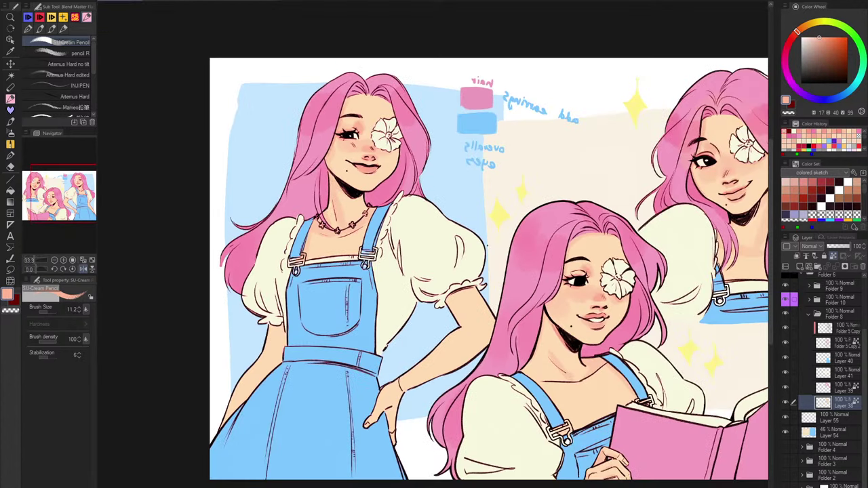
pyautogui.scroll(1, 487, 245)
pyautogui.moveTo(604, 256); pyautogui.dragTo(383, 243)
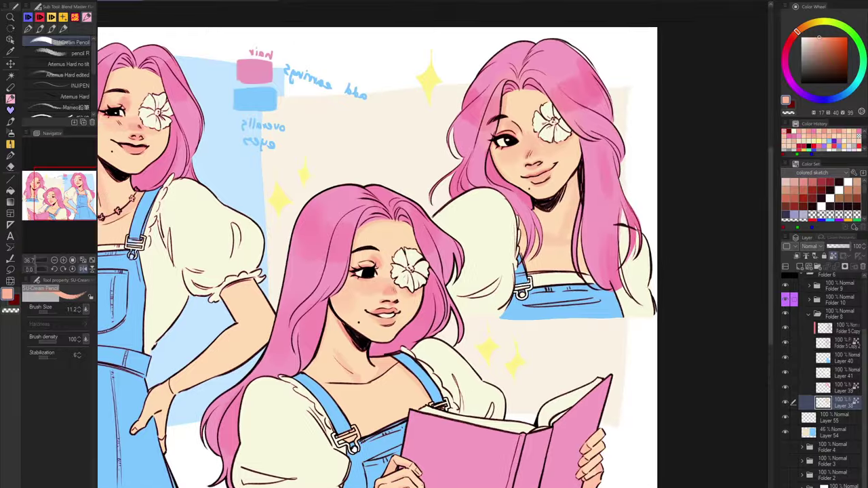
pyautogui.press('h')
pyautogui.moveTo(652, 290); pyautogui.dragTo(546, 282)
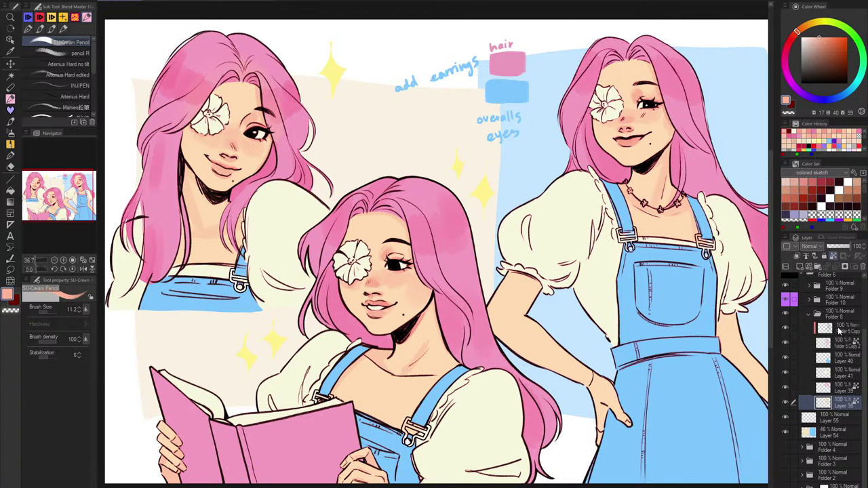
# Set the drawing colour to white and give Layer 37 a black border effect with an edge thickness of 13.9.
pyautogui.scroll(3, 837, 330)
pyautogui.scroll(1, 837, 330)
pyautogui.click(824, 280)
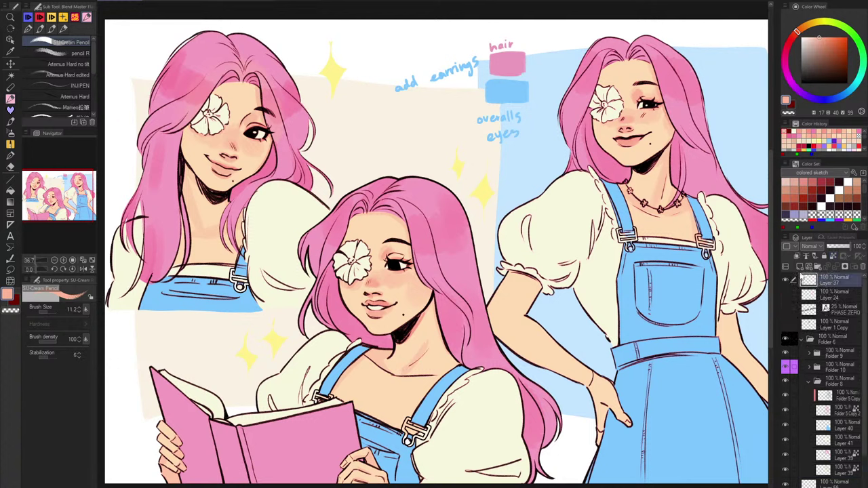
pyautogui.click(824, 102)
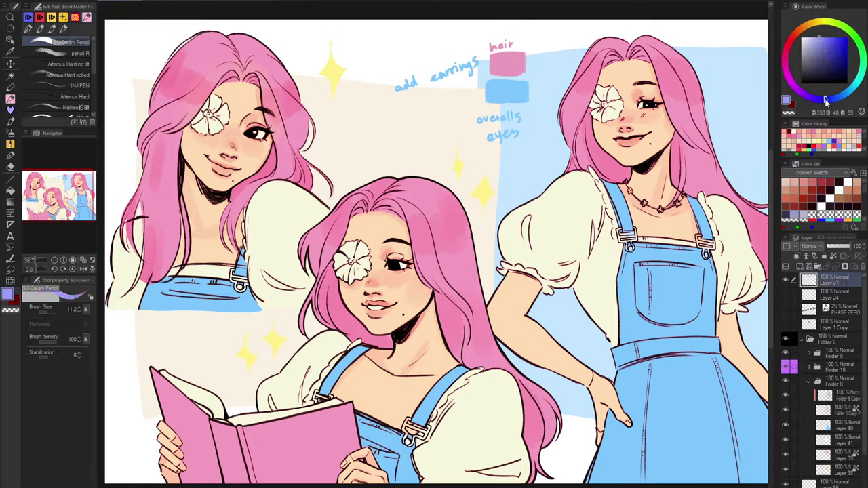
pyautogui.moveTo(835, 45)
pyautogui.mouseDown()
pyautogui.moveTo(845, 38)
pyautogui.moveTo(801, 38)
pyautogui.moveTo(785, 56)
pyautogui.moveTo(801, 37)
pyautogui.mouseUp()
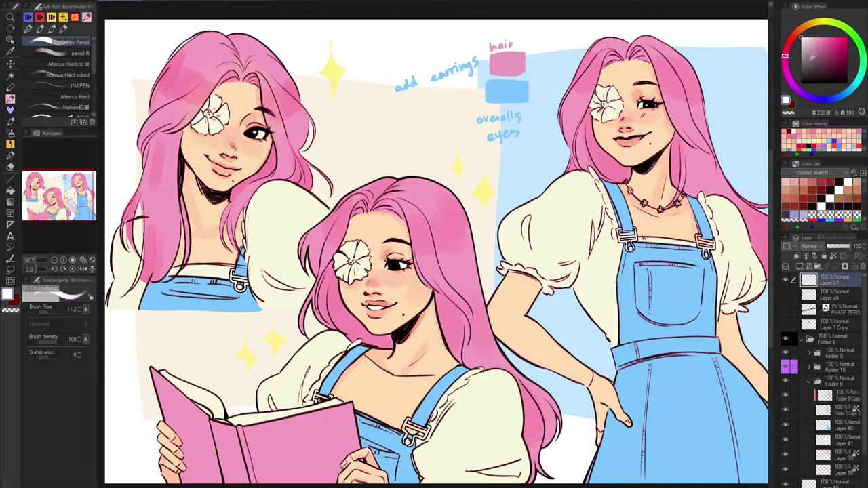
pyautogui.click(839, 238)
pyautogui.click(819, 253)
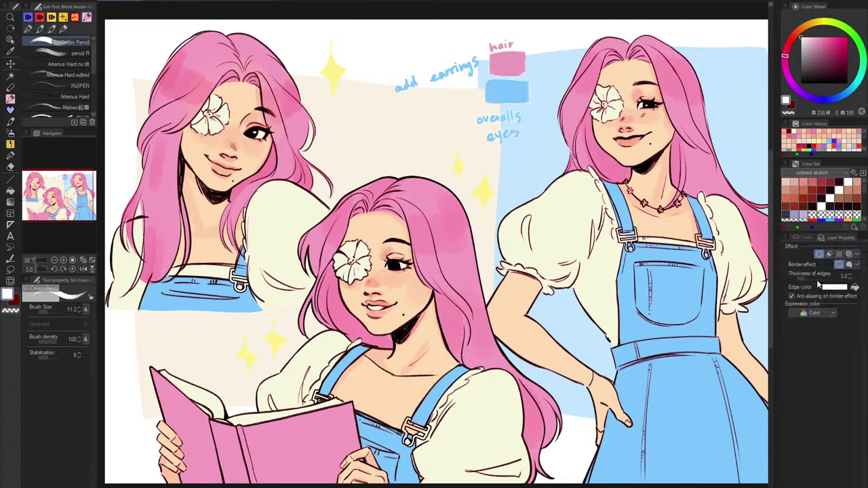
pyautogui.click(834, 286)
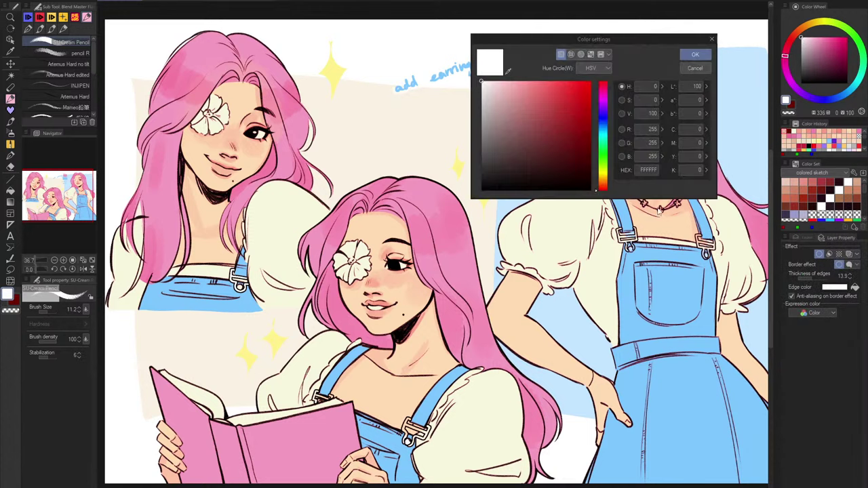
pyautogui.click(695, 55)
# Undo the trial numeral stroke beside the first girl and switch to the Micron 2 brush.
pyautogui.moveTo(281, 68); pyautogui.dragTo(300, 97)
pyautogui.hotkey('ctrl', 'z')
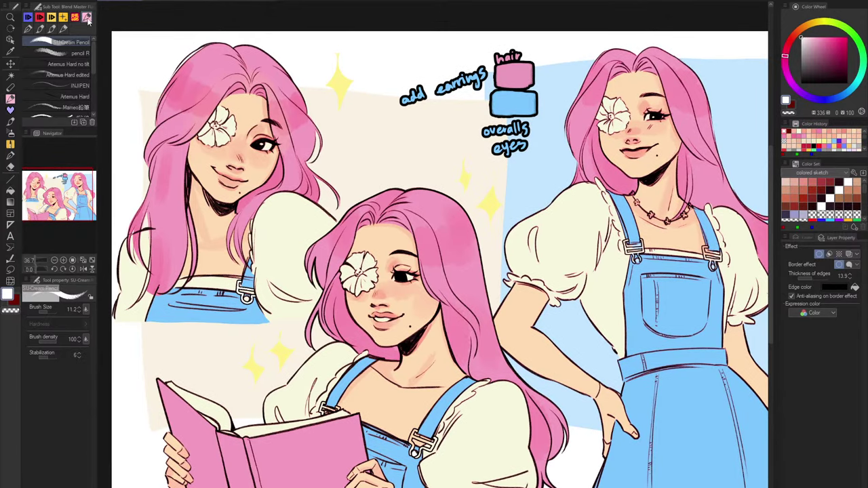
pyautogui.click(80, 21)
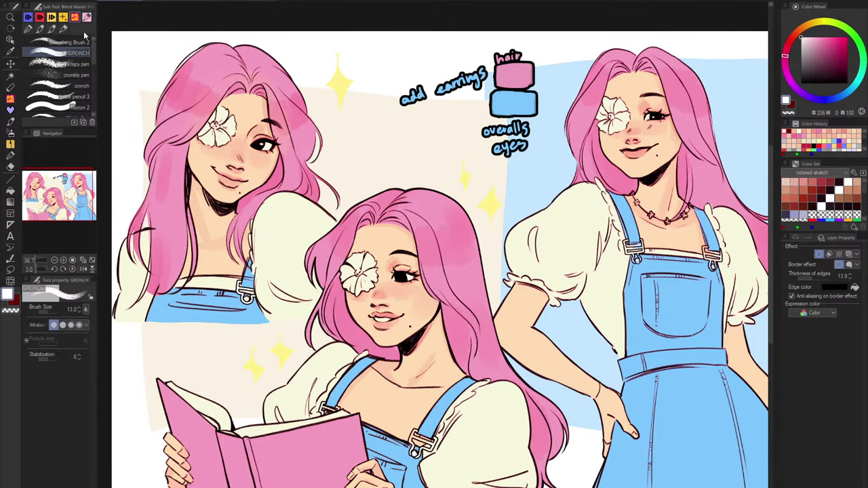
pyautogui.scroll(-2, 93, 58)
pyautogui.click(67, 85)
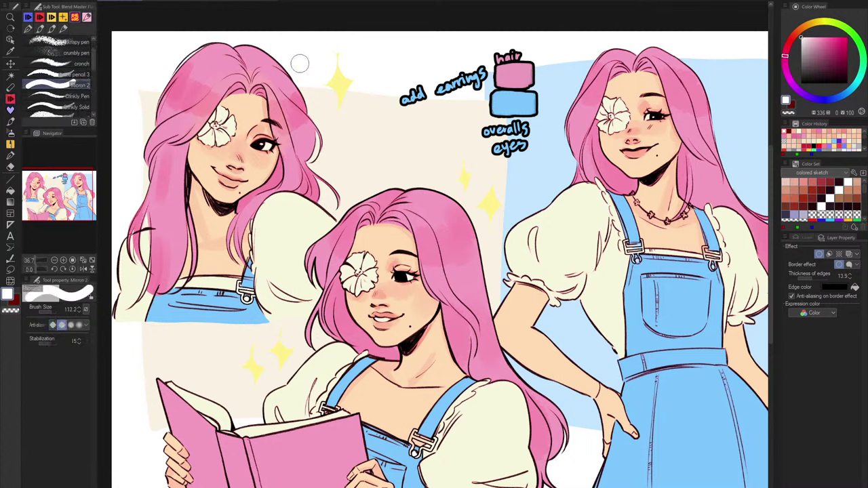
# Draw the white numerals 1, 2 and 3 beside the three girls' heads with Micron 2 at size 61.1.
pyautogui.moveTo(290, 68); pyautogui.dragTo(311, 98)
pyautogui.hotkey('ctrl', 'z')
pyautogui.moveTo(293, 62)
pyautogui.mouseDown()
pyautogui.moveTo(313, 89)
pyautogui.moveTo(301, 96)
pyautogui.moveTo(335, 97)
pyautogui.mouseUp()
pyautogui.moveTo(432, 186); pyautogui.dragTo(482, 220)
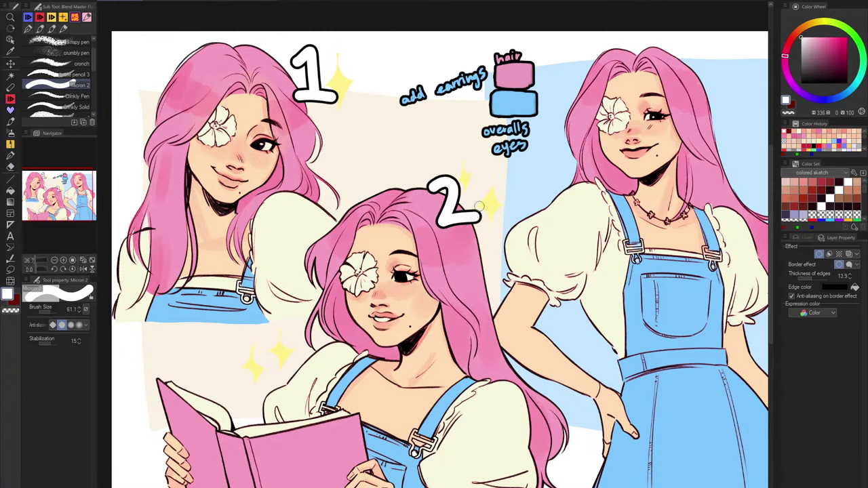
pyautogui.moveTo(699, 90)
pyautogui.mouseDown()
pyautogui.moveTo(721, 102)
pyautogui.moveTo(726, 133)
pyautogui.moveTo(707, 148)
pyautogui.mouseUp()
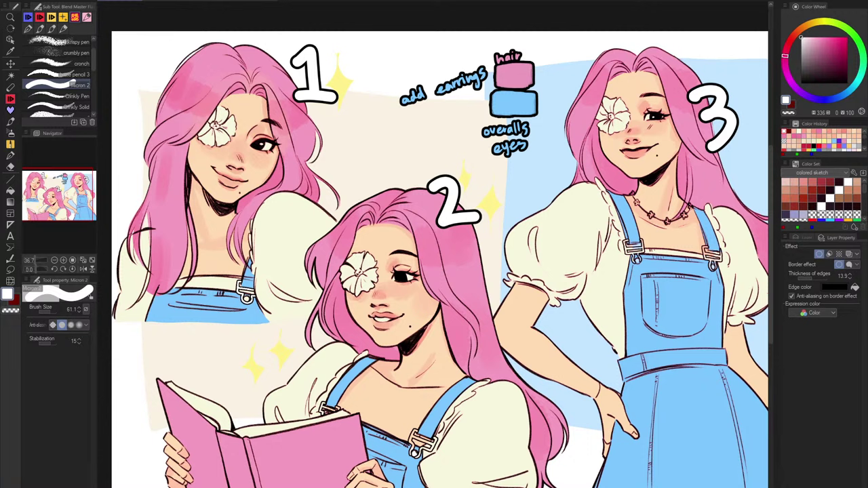
# Hide the numerals on Layer 37 and the colour notes, and collapse Folder 8.
pyautogui.click(807, 238)
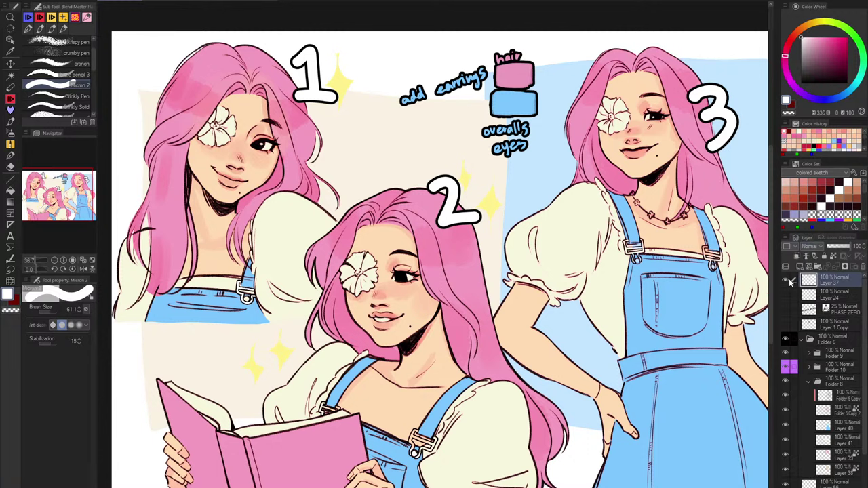
pyautogui.click(784, 283)
pyautogui.scroll(-3, 835, 348)
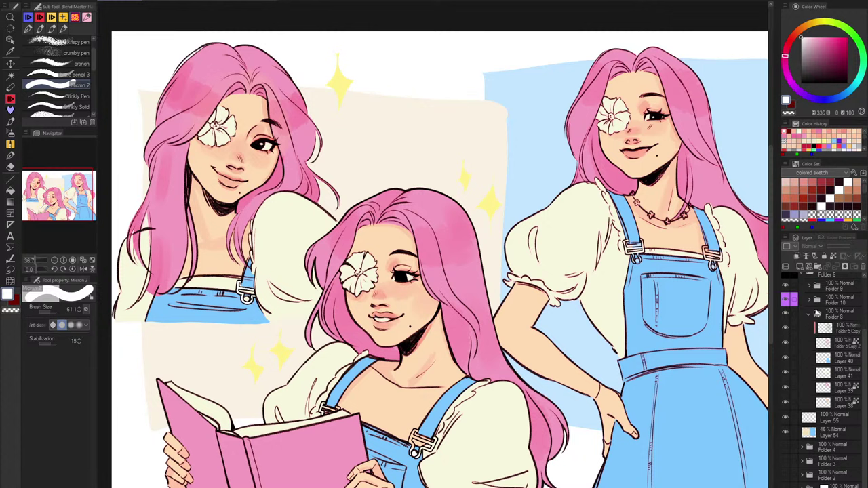
pyautogui.click(811, 317)
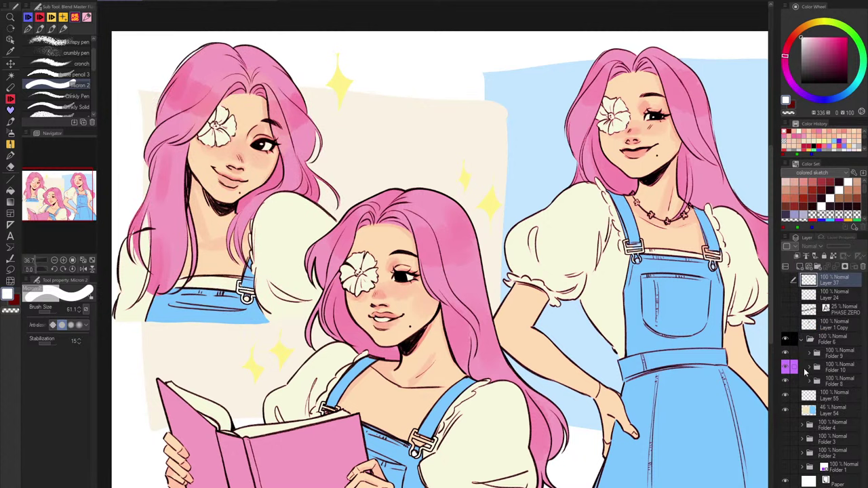
# Add a new layer directly above Folder 10 inside Folder 6.
pyautogui.click(808, 368)
pyautogui.click(823, 382)
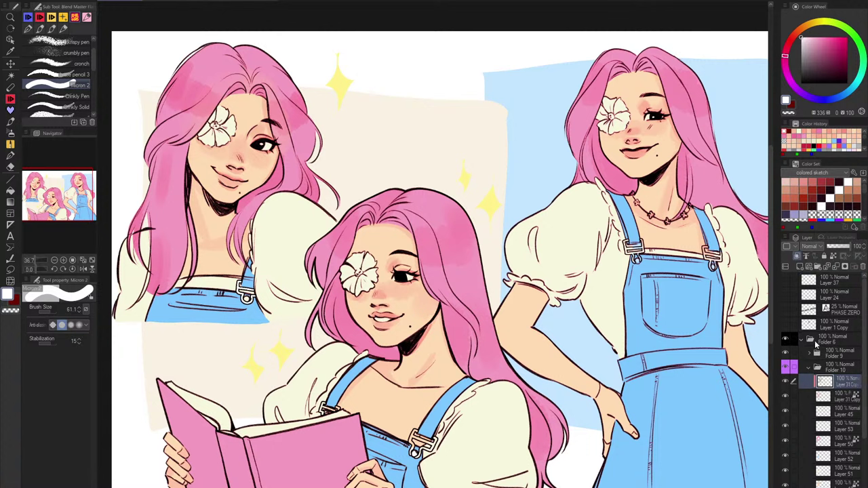
pyautogui.click(808, 369)
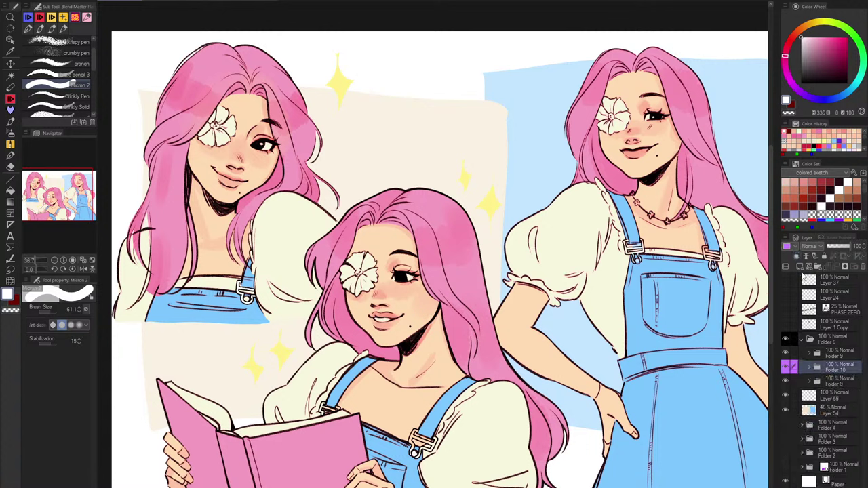
pyautogui.click(800, 267)
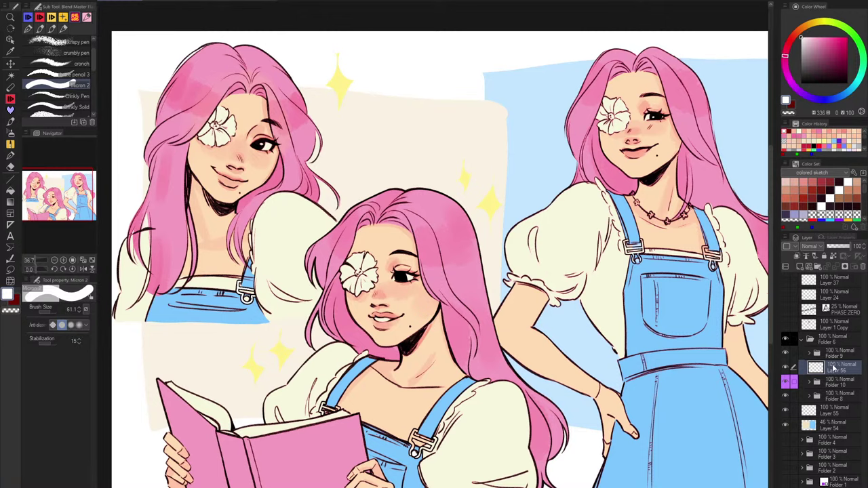
# Flip the canvas horizontally for work on the first girl's face and choose Everything Brush 2.
pyautogui.moveTo(243, 141); pyautogui.dragTo(392, 198)
pyautogui.scroll(6, 354, 187)
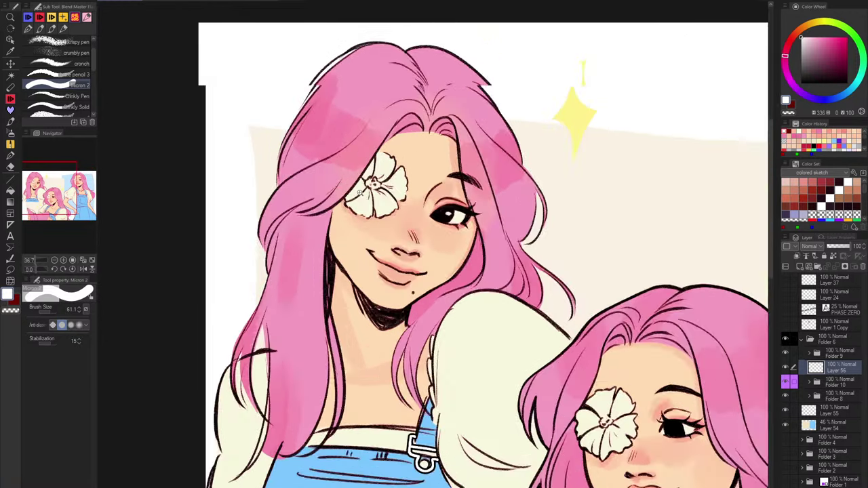
pyautogui.press('h')
pyautogui.moveTo(561, 318); pyautogui.dragTo(545, 306)
pyautogui.click(87, 19)
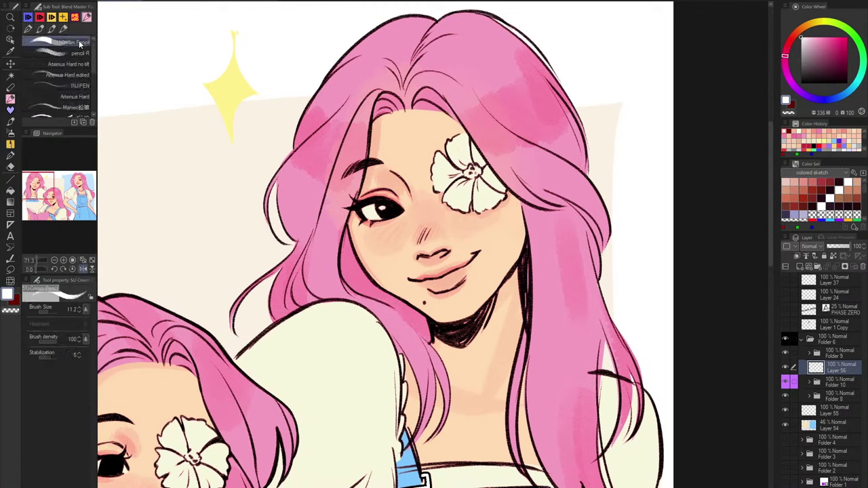
pyautogui.click(63, 18)
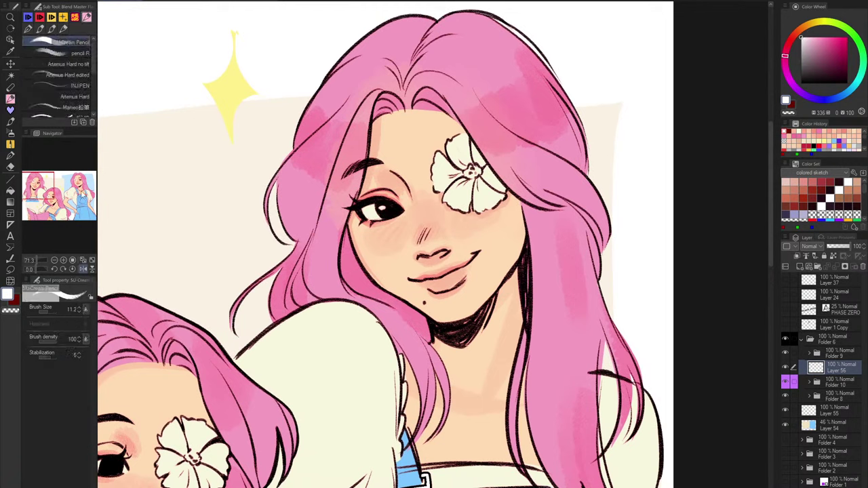
pyautogui.click(76, 18)
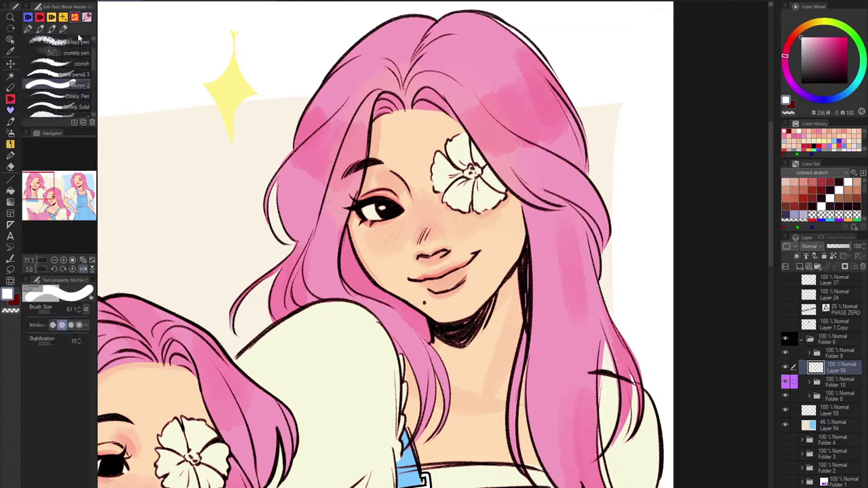
pyautogui.click(75, 43)
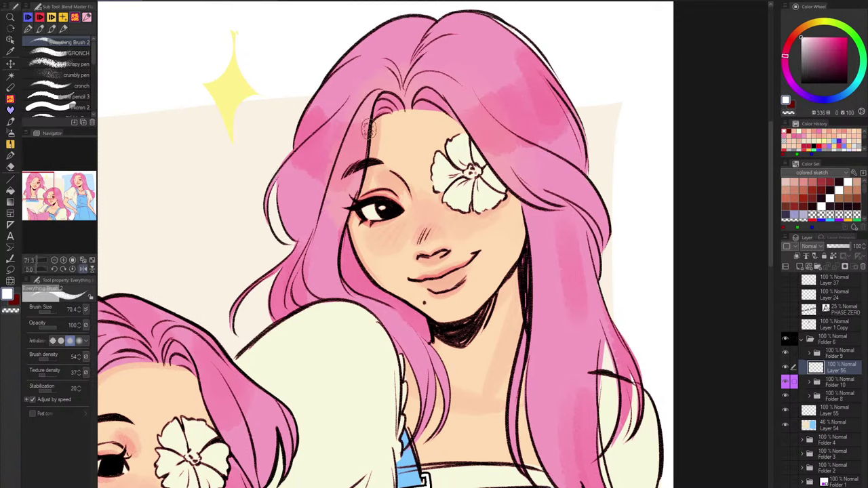
# Reduce Everything Brush 2 to size 26.3 and sample the red (H 4, S 55, V 83) beneath the first girl's eyebrow.
pyautogui.scroll(2, 332, 136)
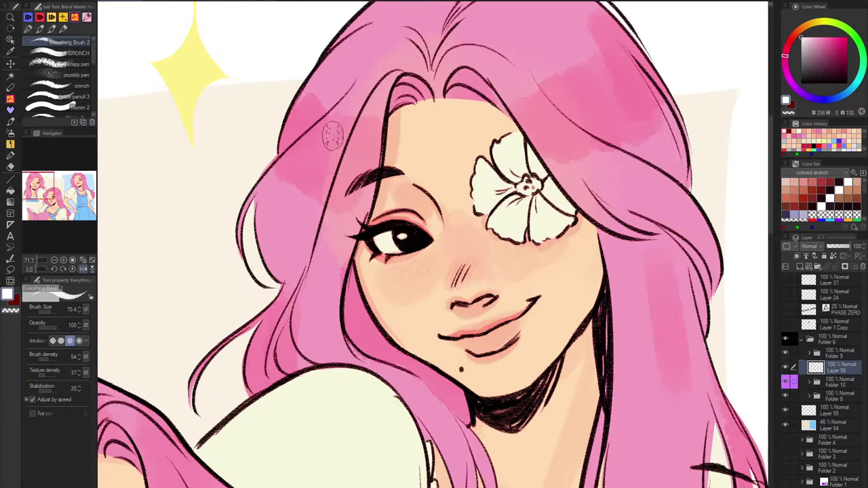
pyautogui.press('[')
pyautogui.press('[')
pyautogui.press('[')
pyautogui.press('[')
pyautogui.press('[')
pyautogui.press('[')
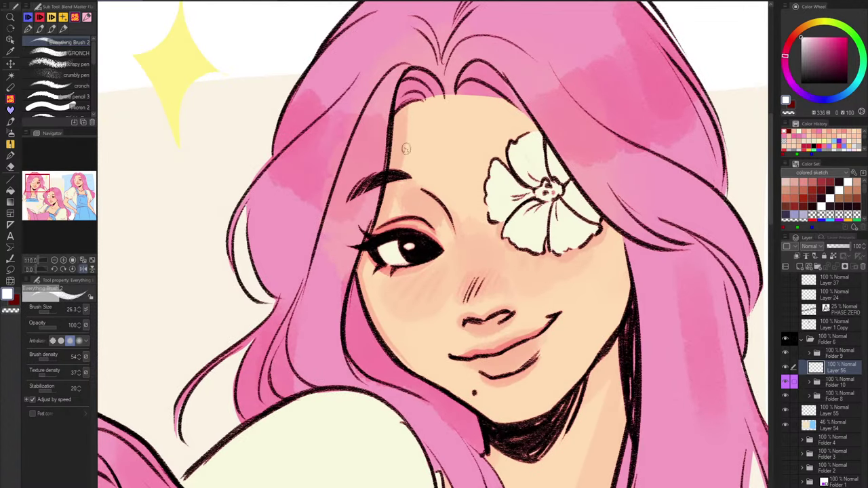
pyautogui.scroll(3, 411, 214)
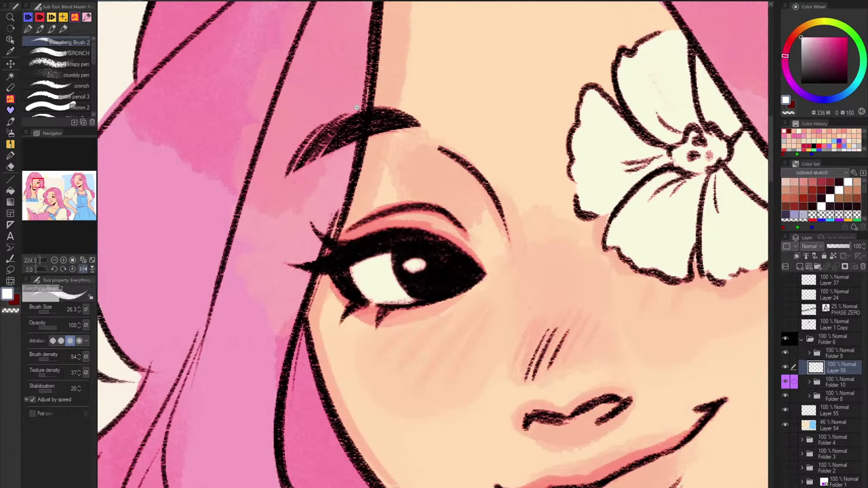
pyautogui.scroll(4, 356, 107)
pyautogui.keyDown('alt'); pyautogui.click(381, 196); pyautogui.keyUp('alt')
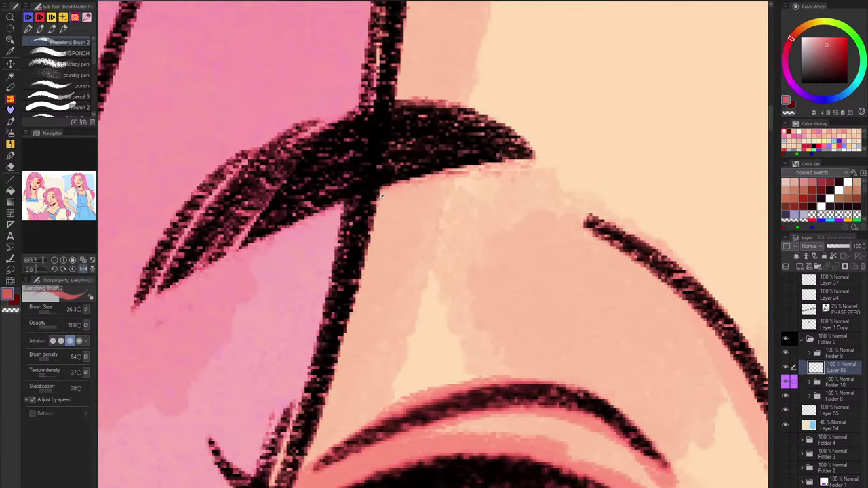
# Shift the colour to hue 352 and tint the hair line between the first girl's eyebrow and eye corner.
pyautogui.scroll(-4, 381, 195)
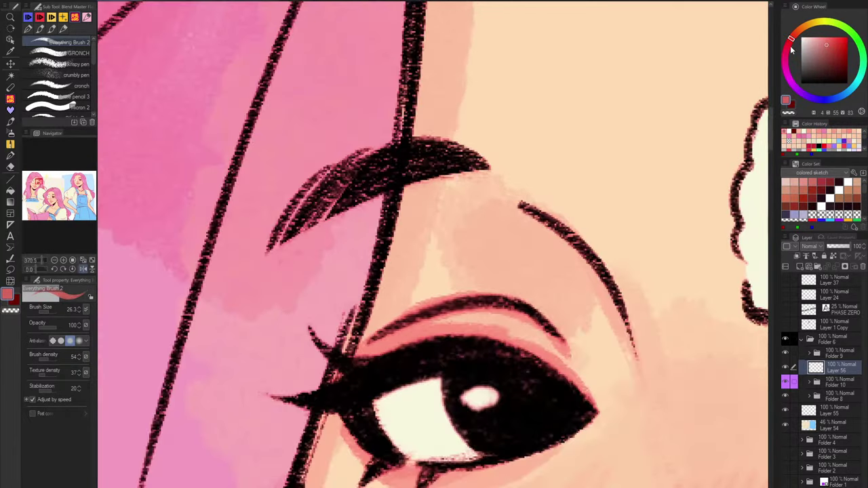
pyautogui.scroll(-1, 484, 175)
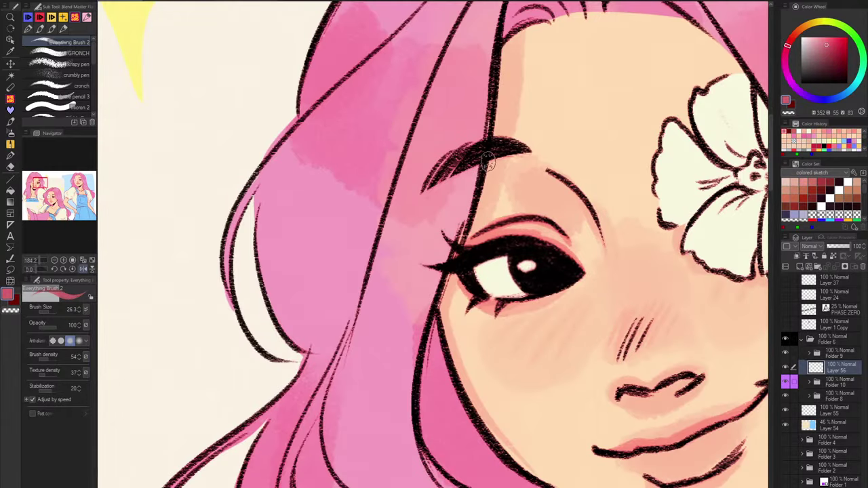
pyautogui.scroll(-1, 586, 142)
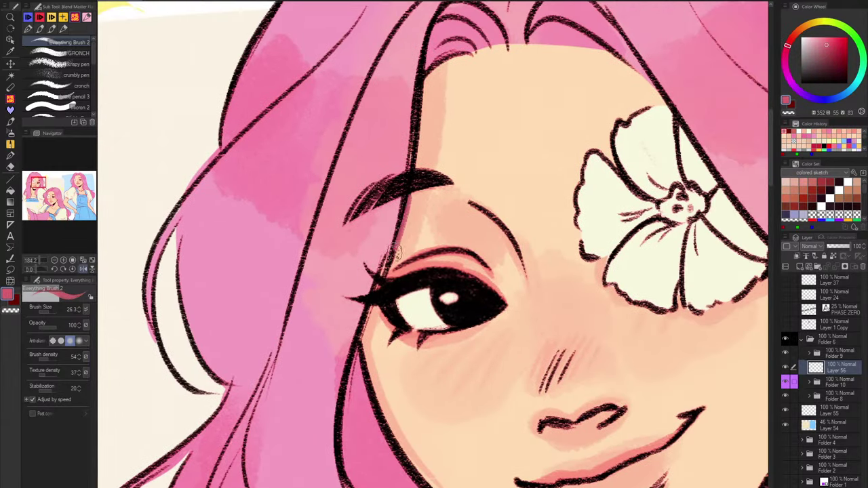
pyautogui.scroll(1, 504, 135)
pyautogui.scroll(-1, 389, 133)
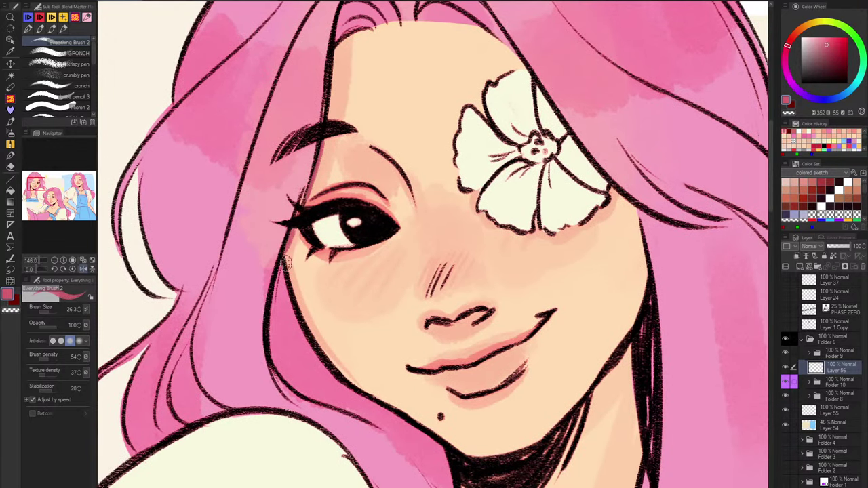
# Tint the first girl's cheek, chin and jaw outline and forehead hairline with the rose colour at brush size 36.4.
pyautogui.press(']')
pyautogui.moveTo(286, 250); pyautogui.dragTo(320, 350)
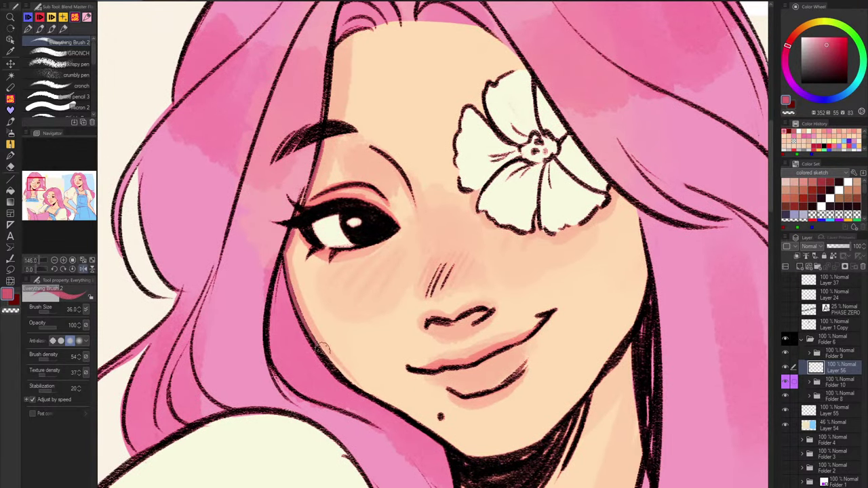
pyautogui.moveTo(284, 253)
pyautogui.mouseDown()
pyautogui.moveTo(307, 319)
pyautogui.moveTo(353, 365)
pyautogui.moveTo(287, 256)
pyautogui.moveTo(316, 344)
pyautogui.moveTo(346, 382)
pyautogui.mouseUp()
pyautogui.hotkey('ctrl', 'z')
pyautogui.moveTo(317, 347); pyautogui.dragTo(420, 421)
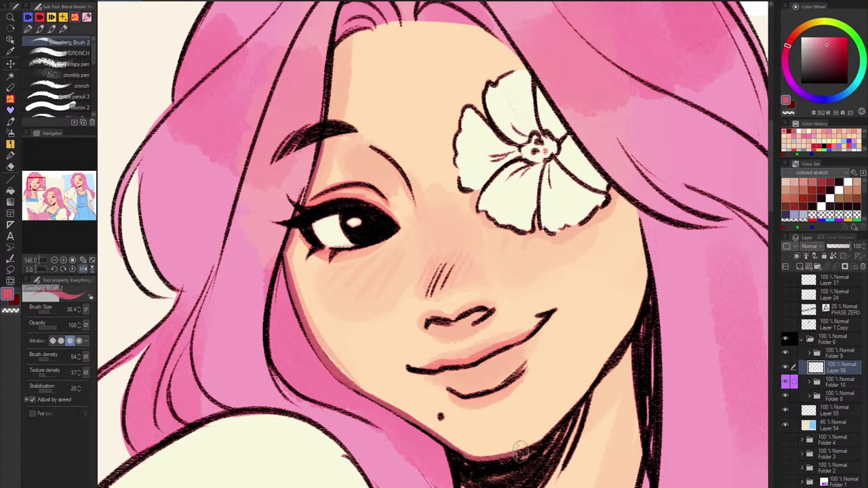
pyautogui.moveTo(540, 440); pyautogui.dragTo(595, 377)
pyautogui.moveTo(566, 414); pyautogui.dragTo(644, 309)
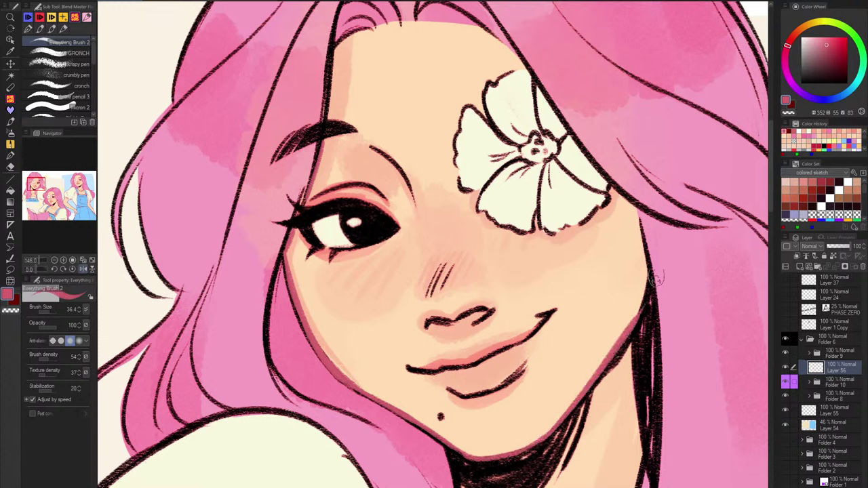
pyautogui.moveTo(639, 227); pyautogui.dragTo(649, 276)
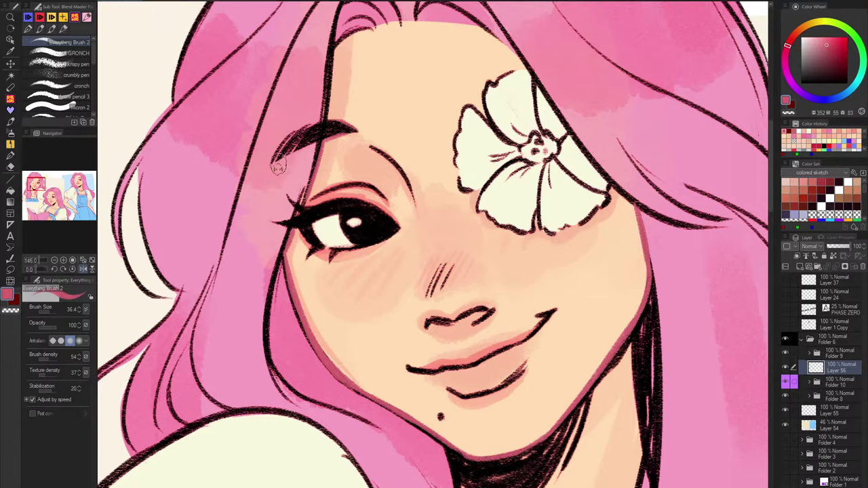
pyautogui.moveTo(437, 153); pyautogui.dragTo(407, 188)
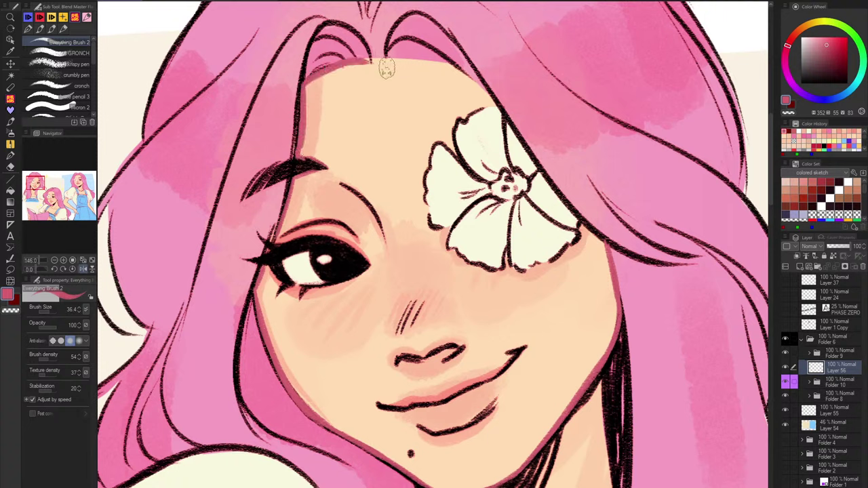
pyautogui.moveTo(387, 55)
pyautogui.mouseDown()
pyautogui.moveTo(505, 98)
pyautogui.moveTo(433, 58)
pyautogui.moveTo(505, 119)
pyautogui.moveTo(461, 69)
pyautogui.moveTo(499, 101)
pyautogui.mouseUp()
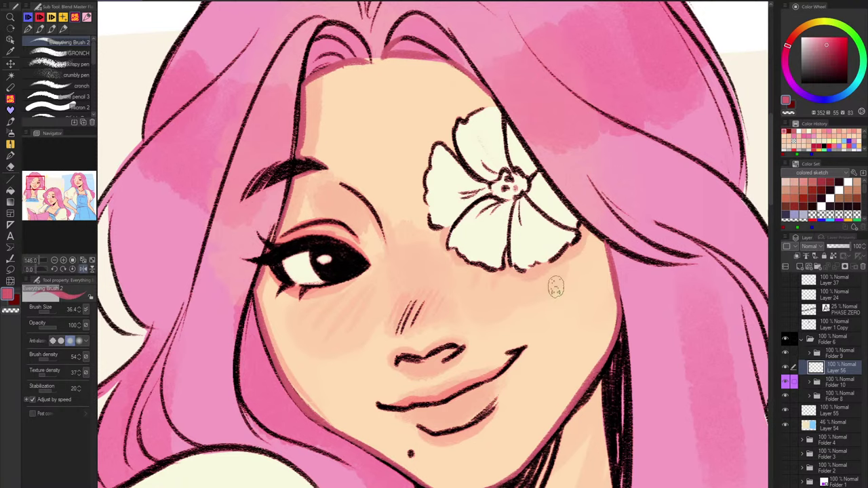
# Paint over the part of the first girl's eyebrow lying across her hair with colours sampled nearby, including pink (H 352, S 38, V 97).
pyautogui.scroll(-2, 550, 290)
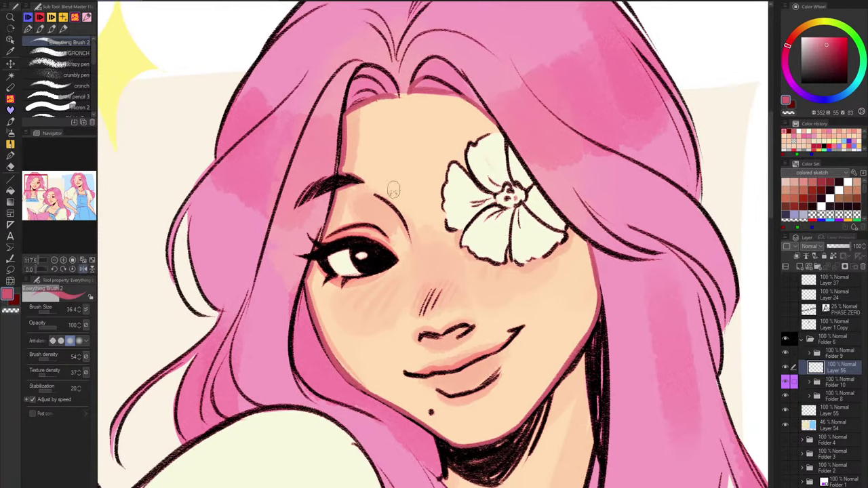
pyautogui.keyDown('alt'); pyautogui.click(343, 175); pyautogui.keyUp('alt')
pyautogui.moveTo(339, 178)
pyautogui.mouseDown()
pyautogui.moveTo(358, 180)
pyautogui.moveTo(318, 183)
pyautogui.moveTo(299, 204)
pyautogui.mouseUp()
pyautogui.keyDown('alt'); pyautogui.click(329, 167); pyautogui.keyUp('alt')
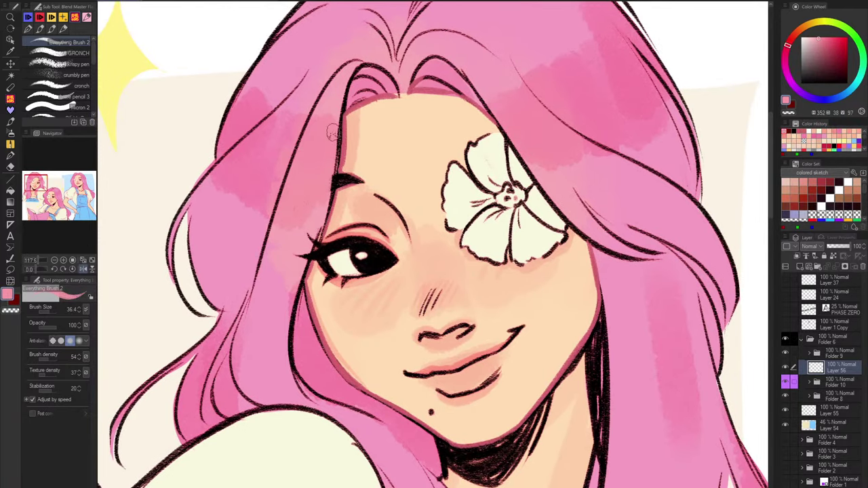
pyautogui.keyDown('alt'); pyautogui.click(339, 180); pyautogui.keyUp('alt')
pyautogui.moveTo(339, 179); pyautogui.dragTo(364, 178)
pyautogui.hotkey('ctrl', 'z')
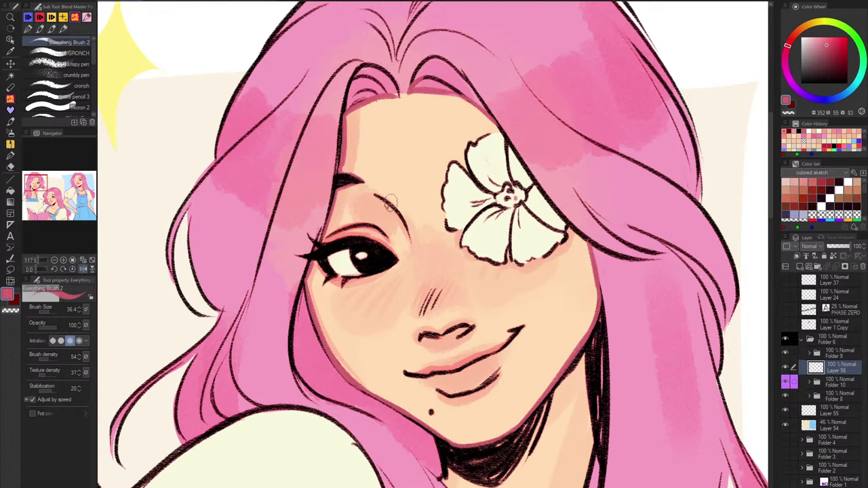
pyautogui.hotkey('ctrl', 'z')
# Mix a coral red (H 1, S 48, V 90) and tint the curved brow-bone line beside the first girl's nose bridge.
pyautogui.keyDown('alt'); pyautogui.click(352, 232); pyautogui.keyUp('alt')
pyautogui.click(823, 42)
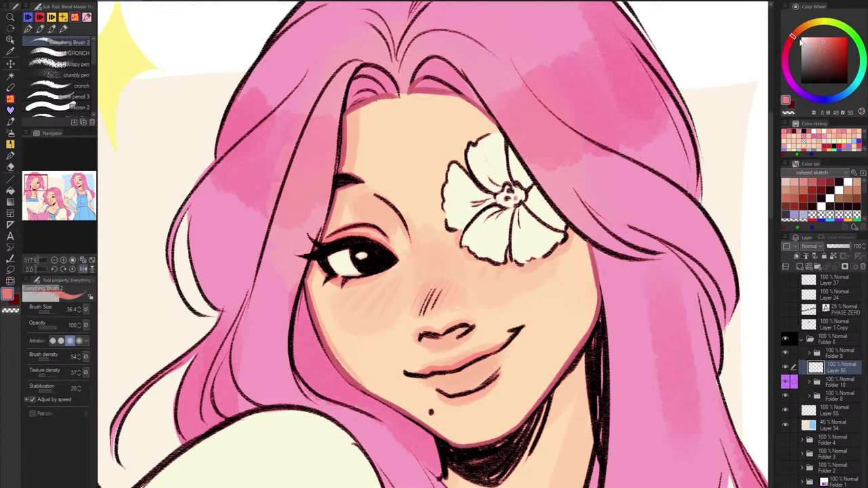
pyautogui.click(791, 41)
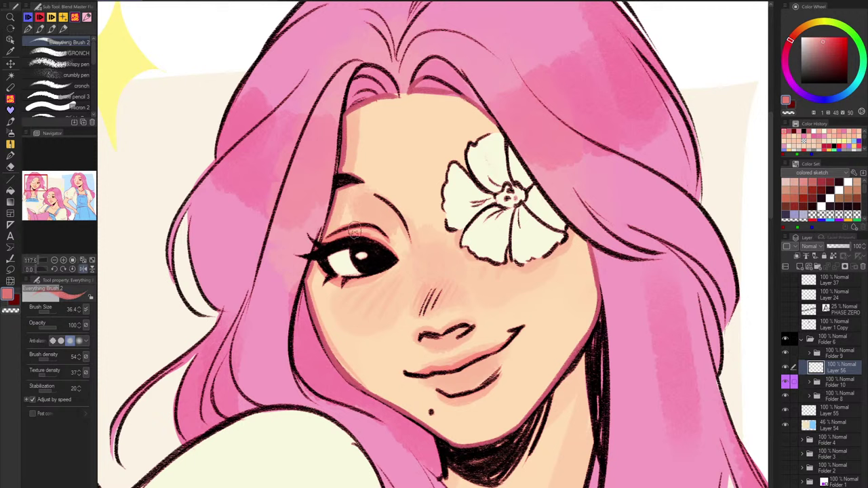
pyautogui.keyDown('alt'); pyautogui.click(406, 258); pyautogui.keyUp('alt')
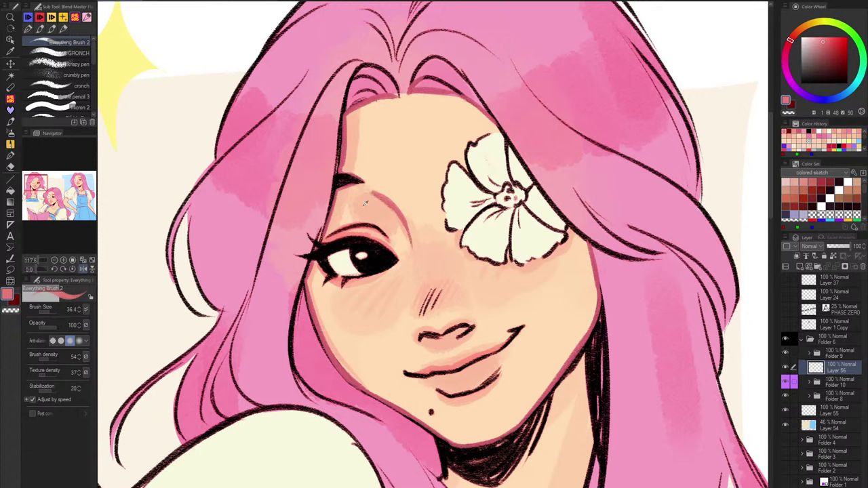
# Paint highlights on the skin between the first girl's eyebrow and eyelid with peach (H 29, S 43, V 100) and pale skin (H 32, S 30, V 100).
pyautogui.keyDown('alt'); pyautogui.click(542, 210); pyautogui.keyUp('alt')
pyautogui.moveTo(815, 38); pyautogui.dragTo(818, 33)
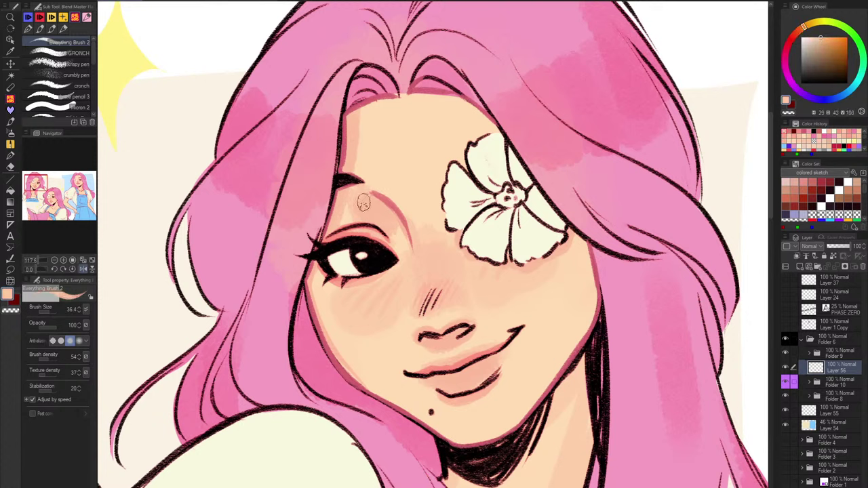
pyautogui.moveTo(356, 199); pyautogui.dragTo(364, 221)
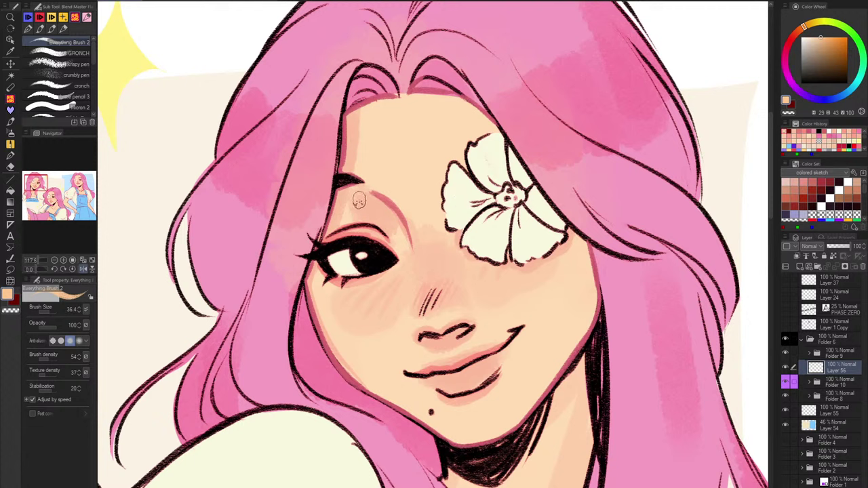
pyautogui.keyDown('alt'); pyautogui.click(387, 173); pyautogui.keyUp('alt')
pyautogui.moveTo(377, 183); pyautogui.dragTo(344, 200)
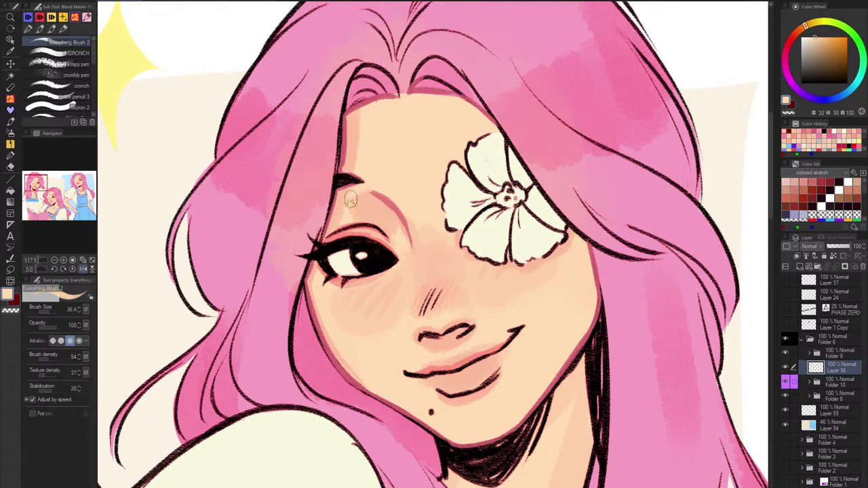
pyautogui.keyDown('alt'); pyautogui.click(364, 193); pyautogui.keyUp('alt')
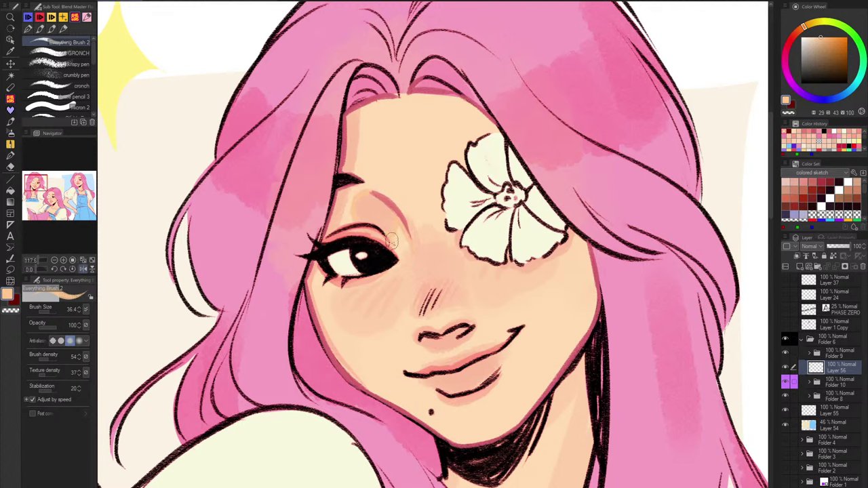
# Tint the first girl's eyelid crease with coral red (H 1, S 48, V 90) and rose (H 352, S 55, V 83), including the outer lash tips.
pyautogui.keyDown('alt'); pyautogui.click(396, 211); pyautogui.keyUp('alt')
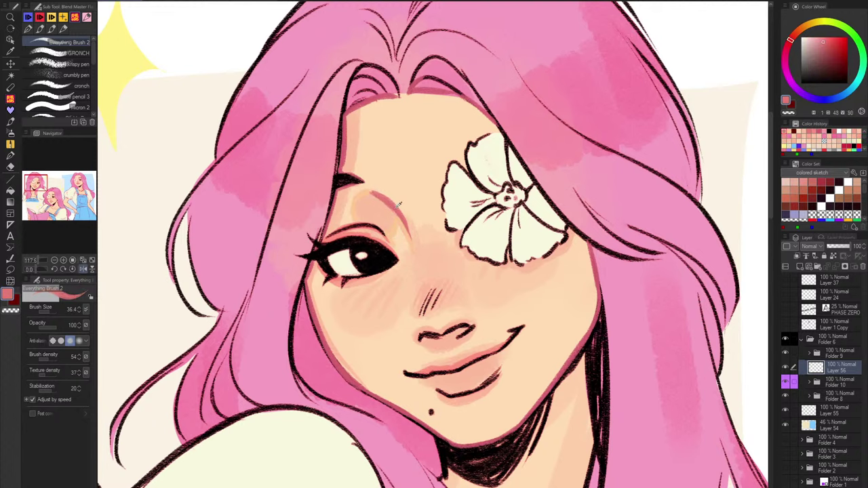
pyautogui.press('h')
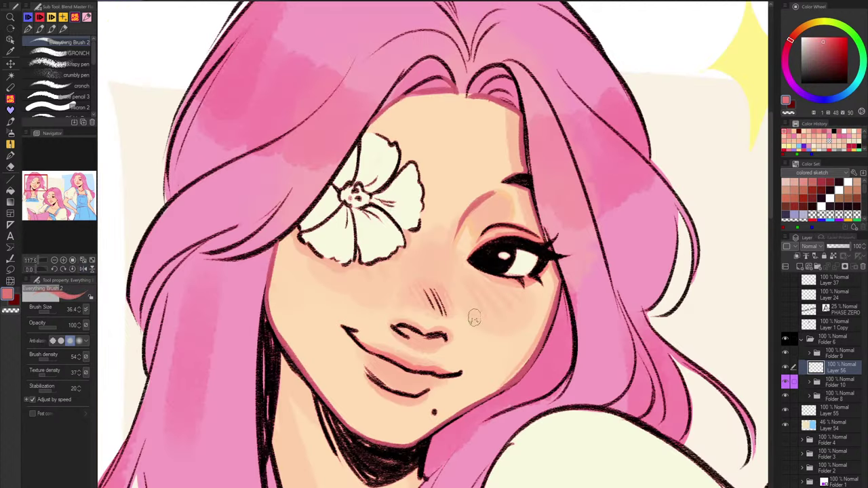
pyautogui.moveTo(541, 232); pyautogui.dragTo(479, 246)
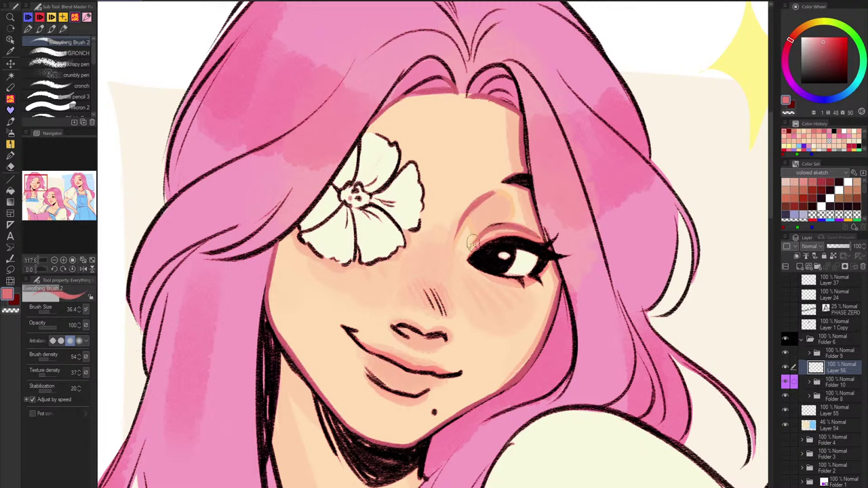
pyautogui.press('h')
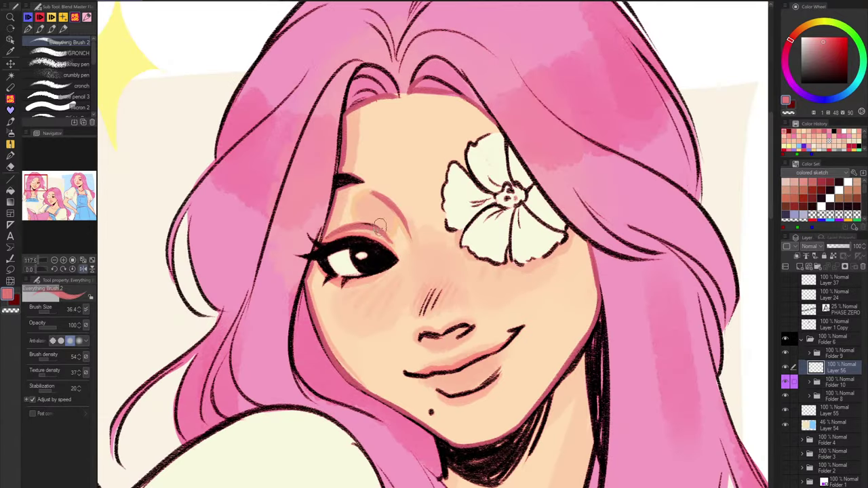
pyautogui.keyDown('alt'); pyautogui.click(345, 157); pyautogui.keyUp('alt')
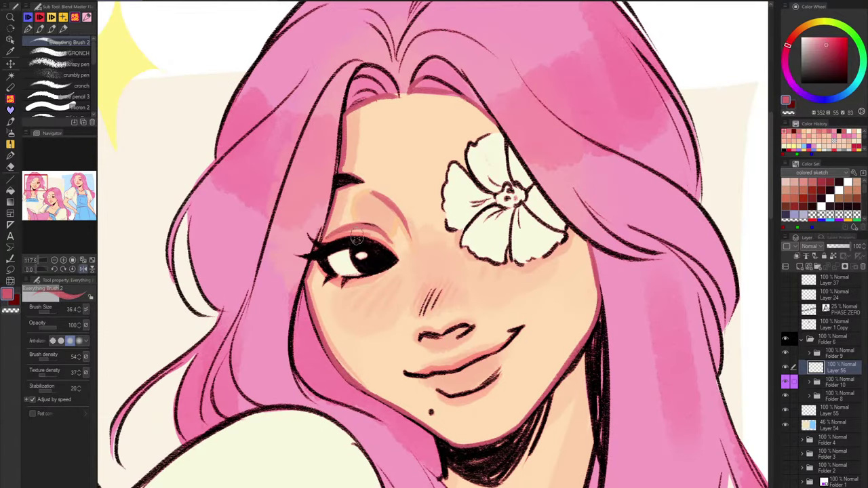
pyautogui.moveTo(326, 238); pyautogui.dragTo(378, 233)
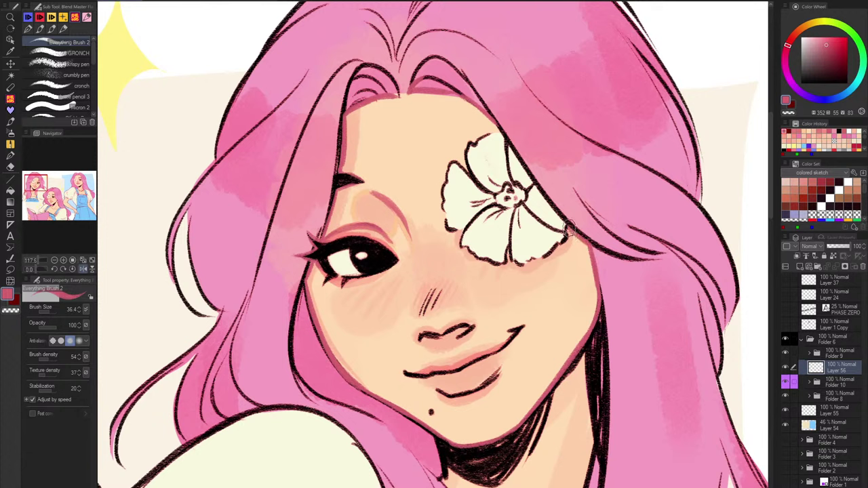
# Tint the flower's outer outline rose and paint pale skin (H 32, S 30, V 100) along the first girl's forehead beneath the hairline.
pyautogui.moveTo(549, 254)
pyautogui.mouseDown()
pyautogui.moveTo(522, 268)
pyautogui.moveTo(507, 248)
pyautogui.moveTo(513, 262)
pyautogui.moveTo(508, 249)
pyautogui.moveTo(509, 268)
pyautogui.moveTo(495, 266)
pyautogui.moveTo(469, 251)
pyautogui.moveTo(467, 237)
pyautogui.moveTo(458, 242)
pyautogui.moveTo(465, 230)
pyautogui.moveTo(443, 223)
pyautogui.moveTo(449, 163)
pyautogui.moveTo(471, 177)
pyautogui.moveTo(461, 66)
pyautogui.moveTo(476, 143)
pyautogui.mouseUp()
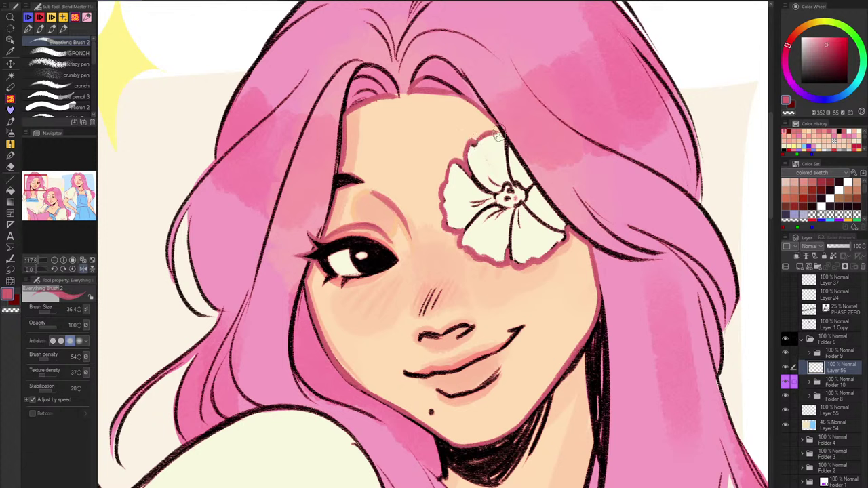
pyautogui.keyDown('alt'); pyautogui.click(383, 102); pyautogui.keyUp('alt')
pyautogui.moveTo(424, 101); pyautogui.dragTo(348, 128)
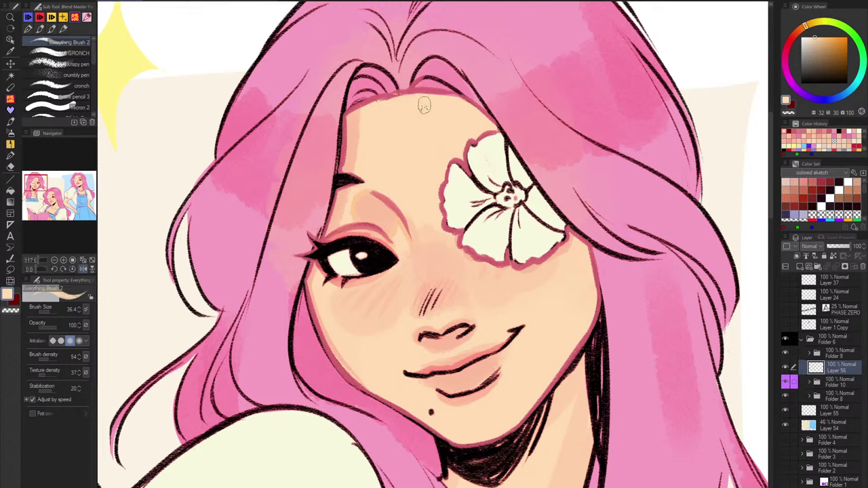
pyautogui.moveTo(407, 102); pyautogui.dragTo(375, 107)
# Compare the first girl's face with Layer 56 hidden and shown, and look over the other two girls.
pyautogui.click(785, 368)
pyautogui.click(785, 367)
pyautogui.scroll(3, 342, 259)
pyautogui.scroll(-5, 362, 266)
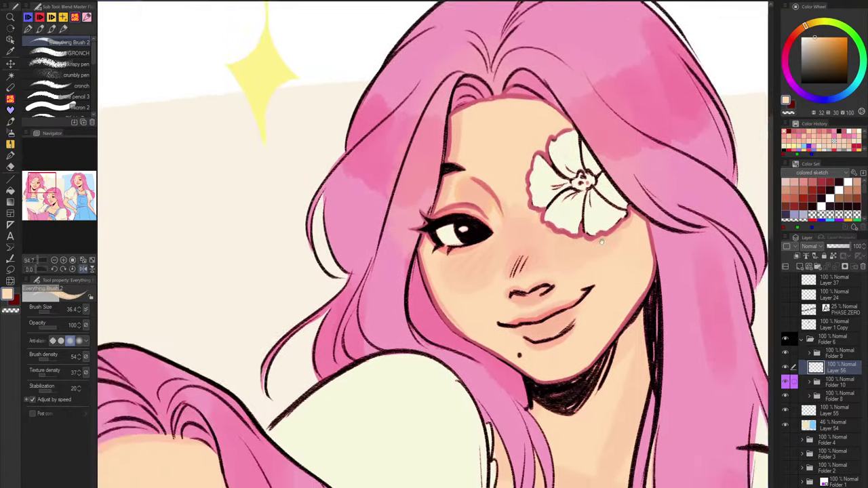
pyautogui.moveTo(601, 241); pyautogui.dragTo(766, 251)
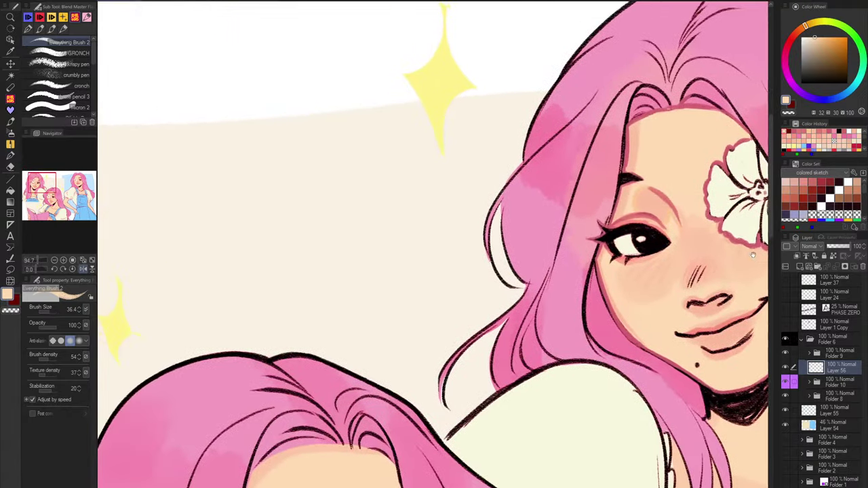
pyautogui.moveTo(373, 261); pyautogui.dragTo(545, 275)
pyautogui.scroll(-1, 286, 179)
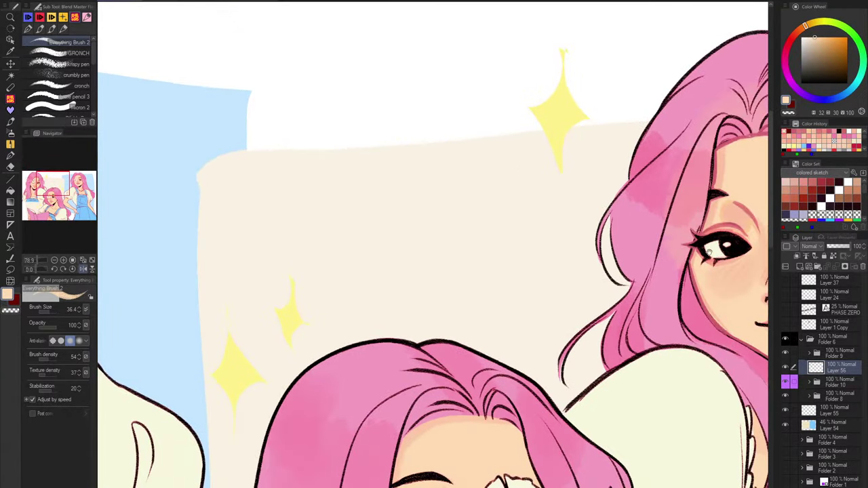
pyautogui.moveTo(462, 273); pyautogui.dragTo(679, 253)
pyautogui.moveTo(402, 234); pyautogui.dragTo(623, 294)
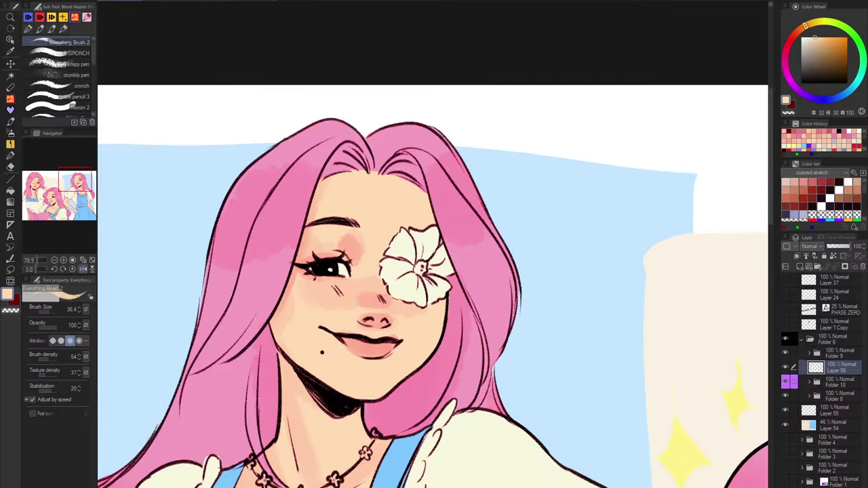
pyautogui.moveTo(618, 337); pyautogui.dragTo(256, 244)
pyautogui.moveTo(498, 368); pyautogui.dragTo(255, 326)
pyautogui.moveTo(649, 361); pyautogui.dragTo(510, 214)
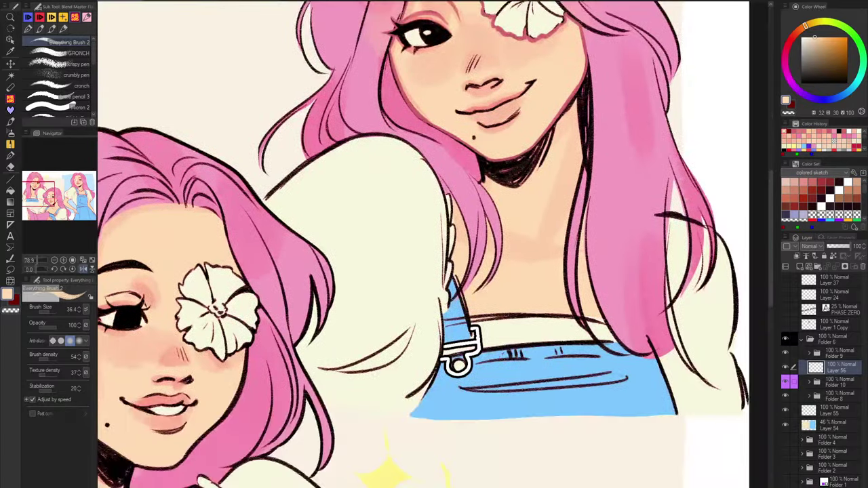
# Sample the light blue (H 206, S 51, V 100) of the first girl's overalls and try a stroke across her iris.
pyautogui.keyDown('alt'); pyautogui.click(528, 352); pyautogui.keyUp('alt')
pyautogui.moveTo(487, 126); pyautogui.dragTo(436, 242)
pyautogui.moveTo(362, 129)
pyautogui.mouseDown()
pyautogui.moveTo(386, 130)
pyautogui.moveTo(411, 161)
pyautogui.mouseUp()
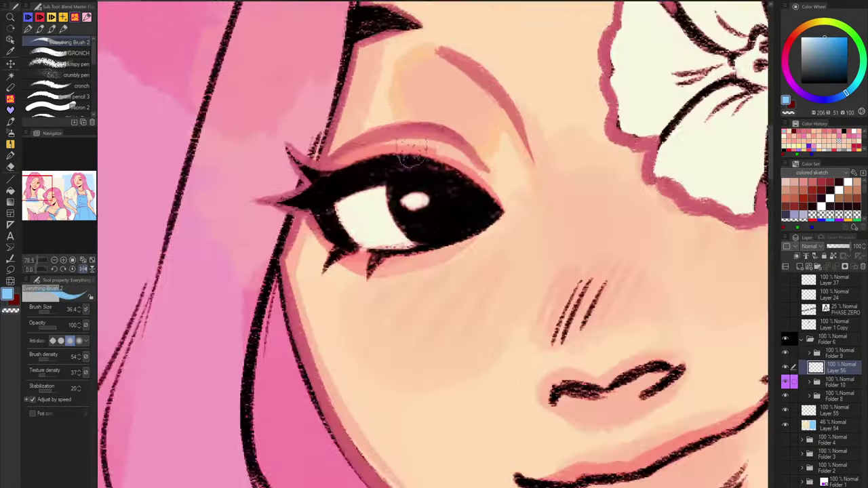
pyautogui.moveTo(432, 225)
pyautogui.mouseDown()
pyautogui.moveTo(479, 211)
pyautogui.moveTo(423, 226)
pyautogui.moveTo(469, 212)
pyautogui.moveTo(465, 223)
pyautogui.moveTo(483, 204)
pyautogui.mouseUp()
pyautogui.hotkey('ctrl', 'z')
# Paint a light-blue crescent in the first girl's iris at brush size 19, consulting the eyes in the cat-eared and bun-haired girl illustrations.
pyautogui.scroll(-2, 503, 211)
pyautogui.scroll(-6, 502, 211)
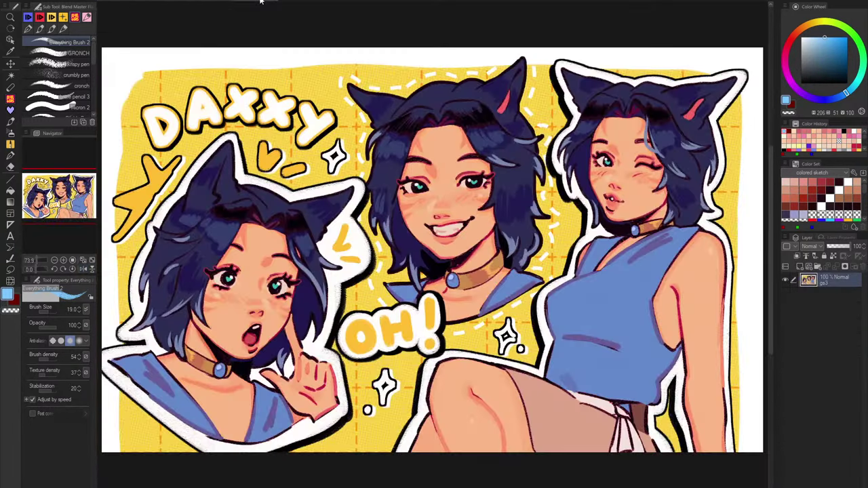
pyautogui.scroll(4, 446, 148)
pyautogui.scroll(-4, 446, 148)
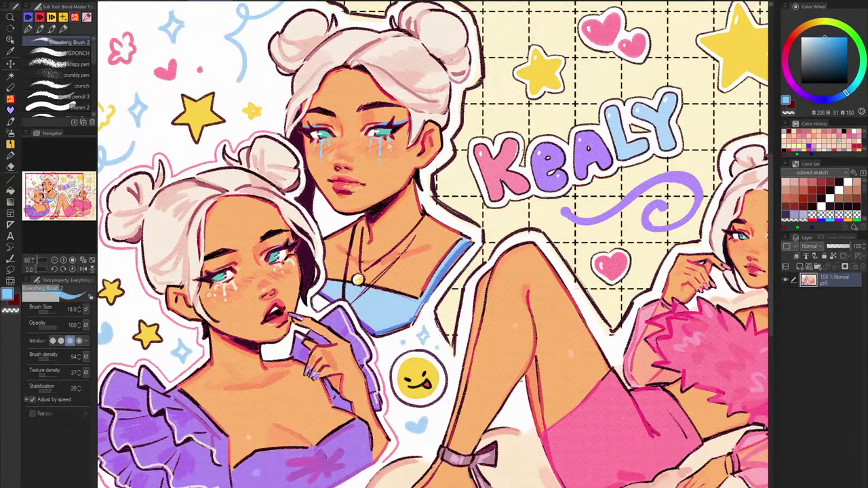
pyautogui.scroll(2, 231, 20)
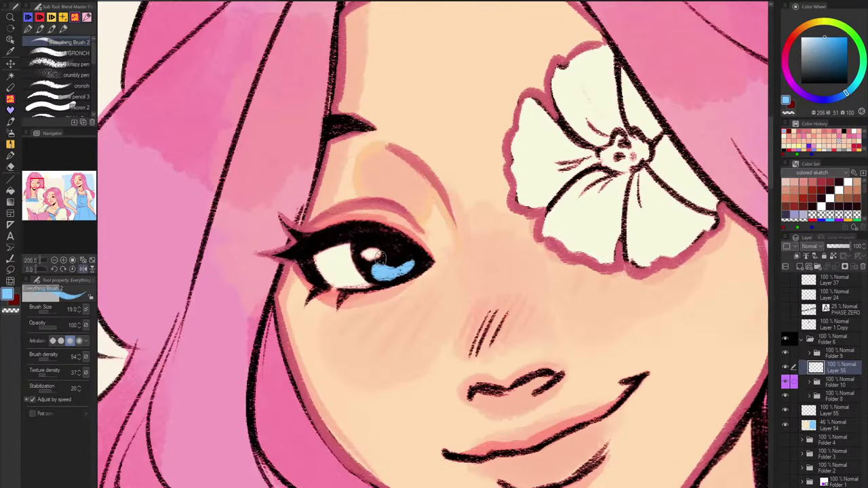
pyautogui.moveTo(379, 256)
pyautogui.mouseDown()
pyautogui.moveTo(370, 264)
pyautogui.moveTo(366, 254)
pyautogui.moveTo(400, 275)
pyautogui.mouseUp()
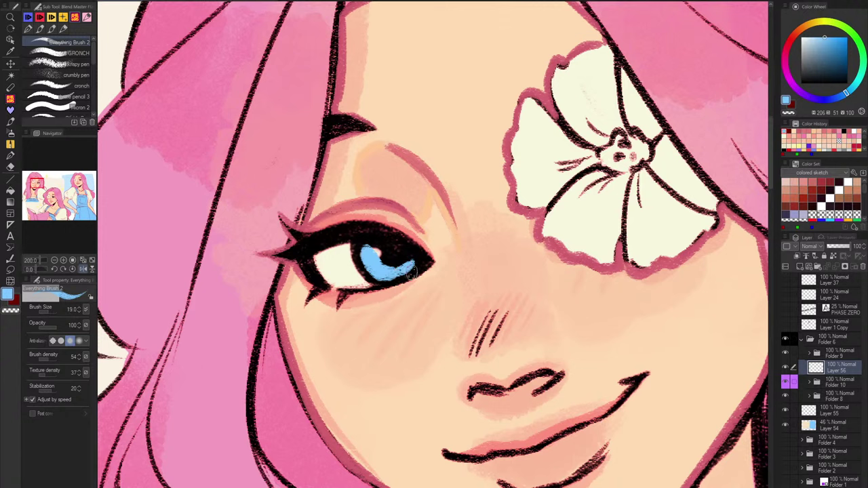
pyautogui.hotkey('ctrl', 'z')
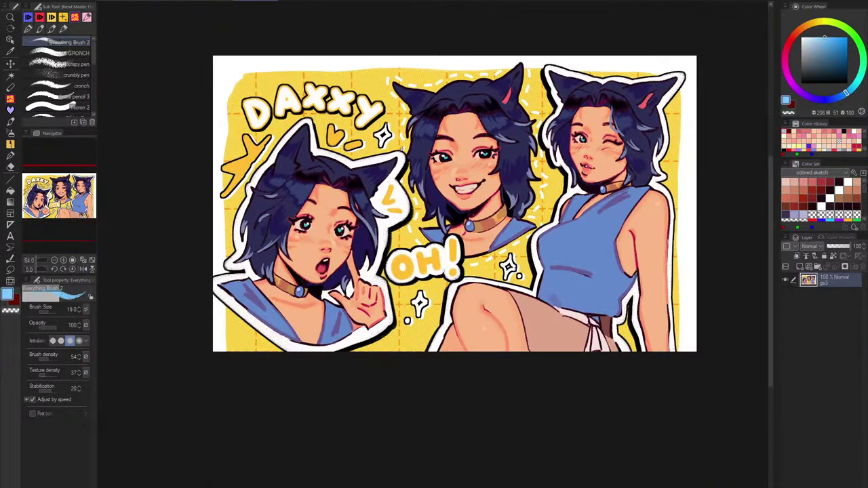
# Examine the eye colours and highlights in the finished cat-eared, bun-haired and horned-headband girl illustrations.
pyautogui.scroll(4, 584, 173)
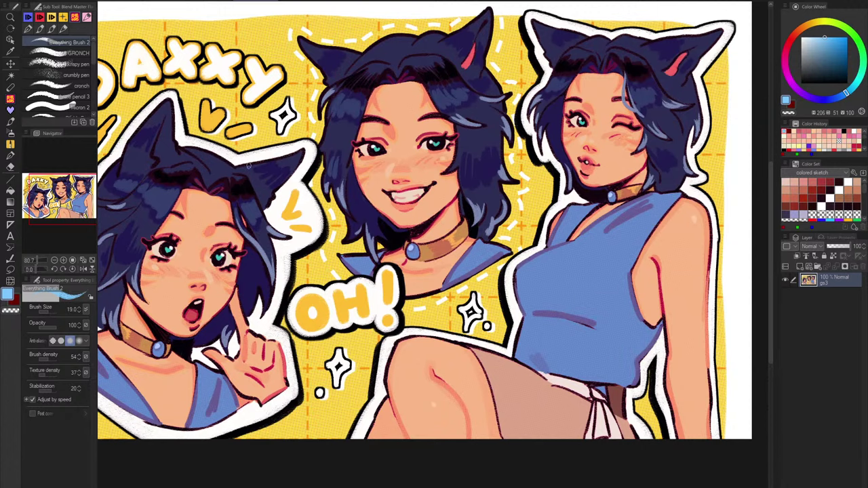
pyautogui.scroll(8, 424, 156)
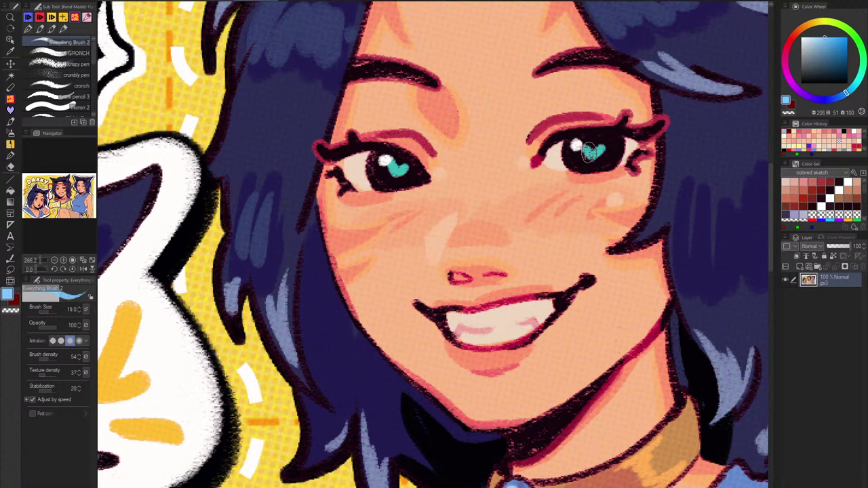
pyautogui.moveTo(588, 151); pyautogui.dragTo(595, 157)
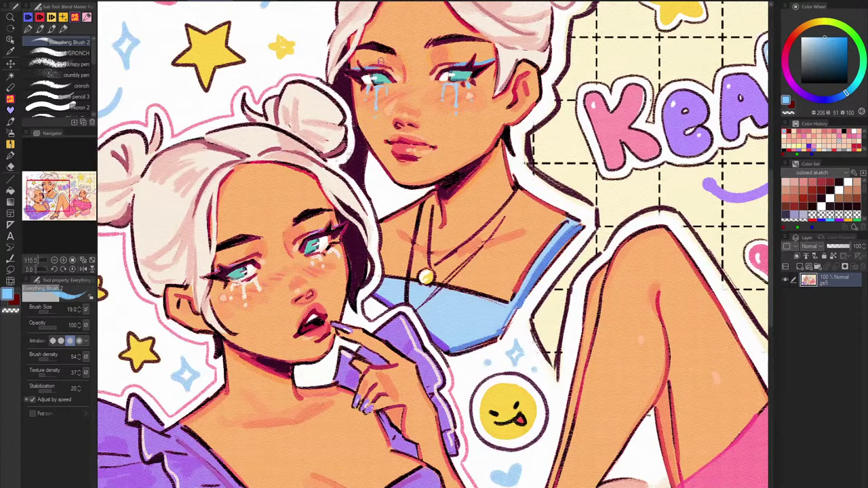
pyautogui.scroll(2, 383, 63)
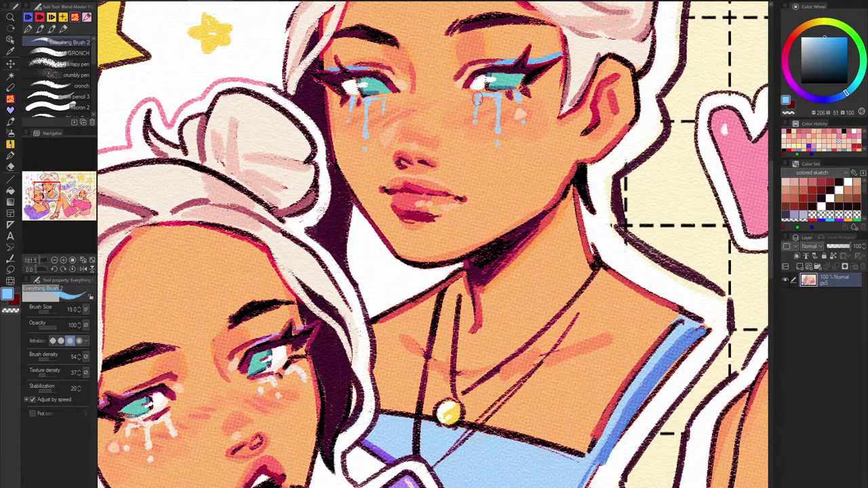
pyautogui.scroll(-2, 477, 99)
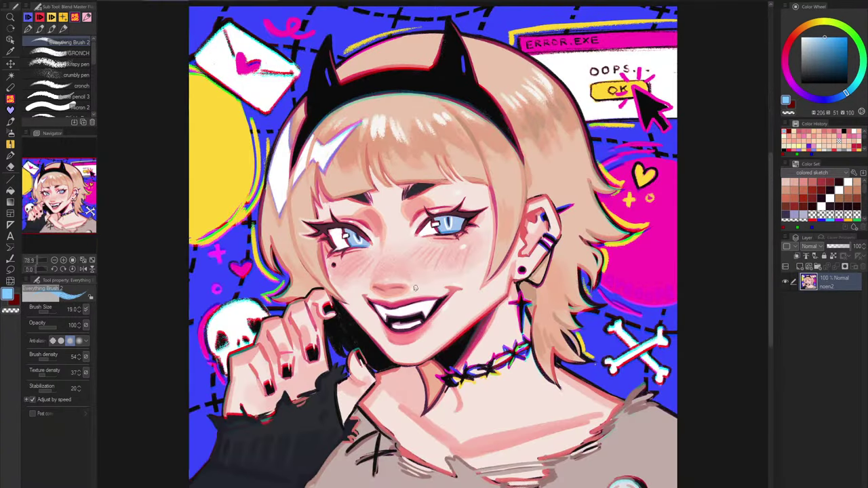
pyautogui.scroll(2, 415, 288)
pyautogui.scroll(1, 472, 244)
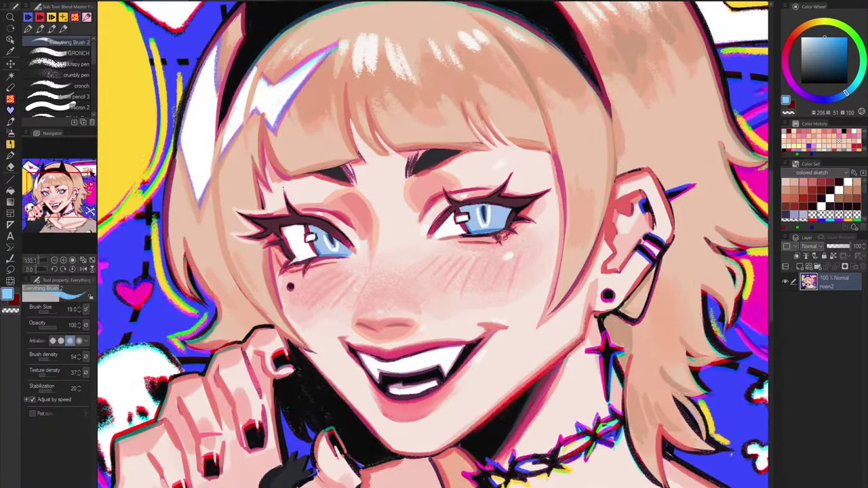
pyautogui.scroll(-4, 467, 240)
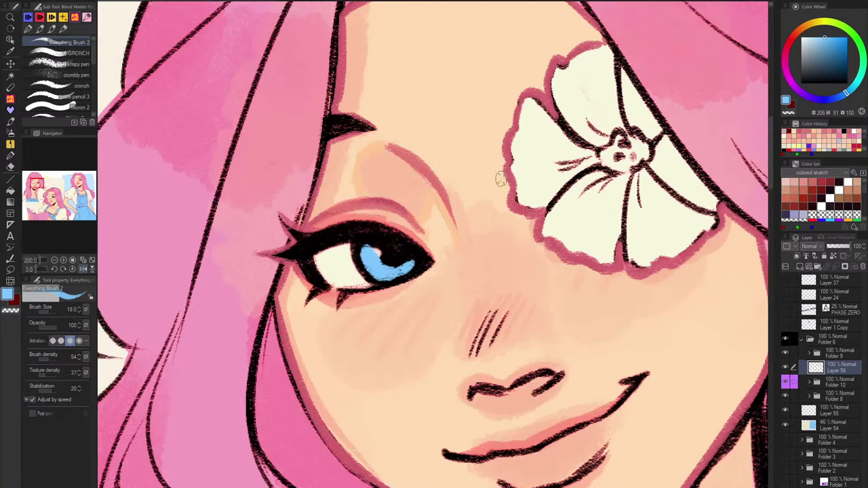
# Darken the first girl's upper eyelid crease with a deeper crimson (H 350, S 64, V 64), based on the crease's sampled colour.
pyautogui.scroll(3, 354, 216)
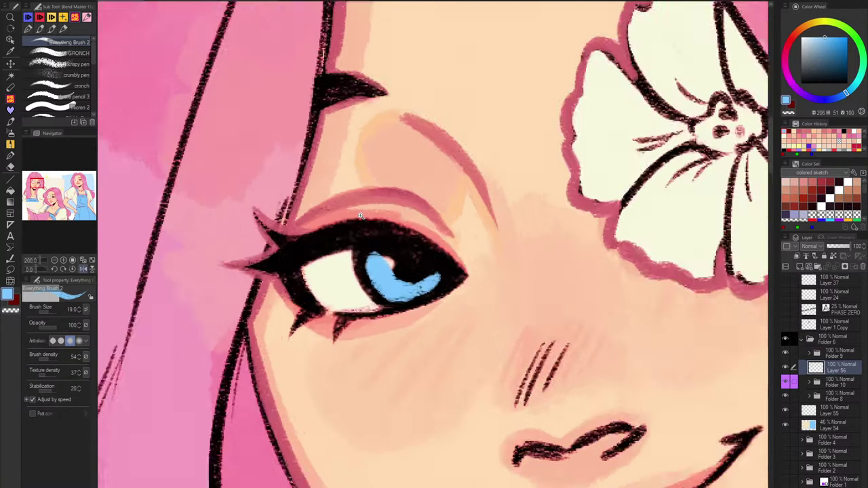
pyautogui.keyDown('alt'); pyautogui.click(347, 211); pyautogui.keyUp('alt')
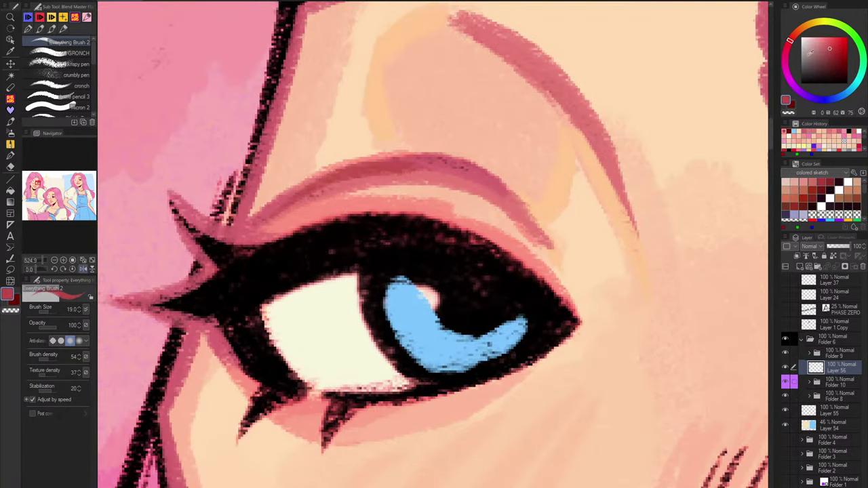
pyautogui.click(786, 49)
pyautogui.click(830, 53)
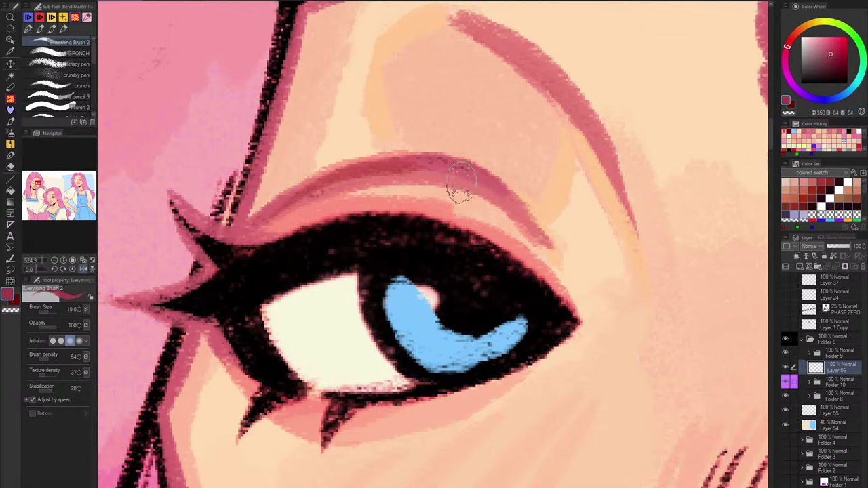
pyautogui.moveTo(461, 183)
pyautogui.mouseDown()
pyautogui.moveTo(318, 186)
pyautogui.moveTo(401, 165)
pyautogui.moveTo(298, 195)
pyautogui.mouseUp()
pyautogui.hotkey('ctrl', 'z')
pyautogui.moveTo(443, 171); pyautogui.dragTo(290, 201)
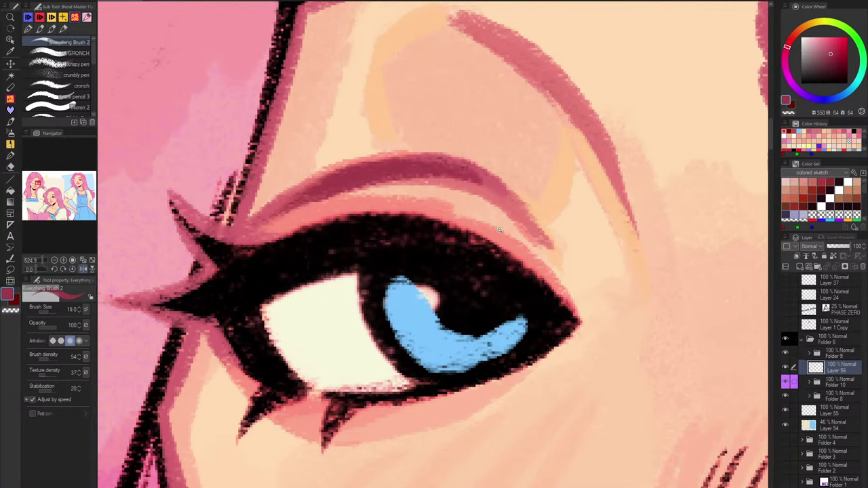
# Sample the iris's light blue (H 206, S 51, V 100) and fill the first girl's whole iris with it.
pyautogui.moveTo(507, 234)
pyautogui.mouseDown()
pyautogui.moveTo(485, 276)
pyautogui.moveTo(505, 271)
pyautogui.moveTo(485, 267)
pyautogui.moveTo(510, 271)
pyautogui.moveTo(482, 248)
pyautogui.moveTo(530, 276)
pyautogui.moveTo(476, 295)
pyautogui.mouseUp()
pyautogui.keyDown('alt'); pyautogui.click(476, 283); pyautogui.keyUp('alt')
pyautogui.moveTo(473, 220)
pyautogui.mouseDown()
pyautogui.moveTo(450, 256)
pyautogui.moveTo(441, 248)
pyautogui.moveTo(470, 298)
pyautogui.moveTo(500, 282)
pyautogui.moveTo(514, 296)
pyautogui.moveTo(465, 234)
pyautogui.moveTo(445, 249)
pyautogui.moveTo(494, 257)
pyautogui.moveTo(491, 245)
pyautogui.moveTo(524, 267)
pyautogui.mouseUp()
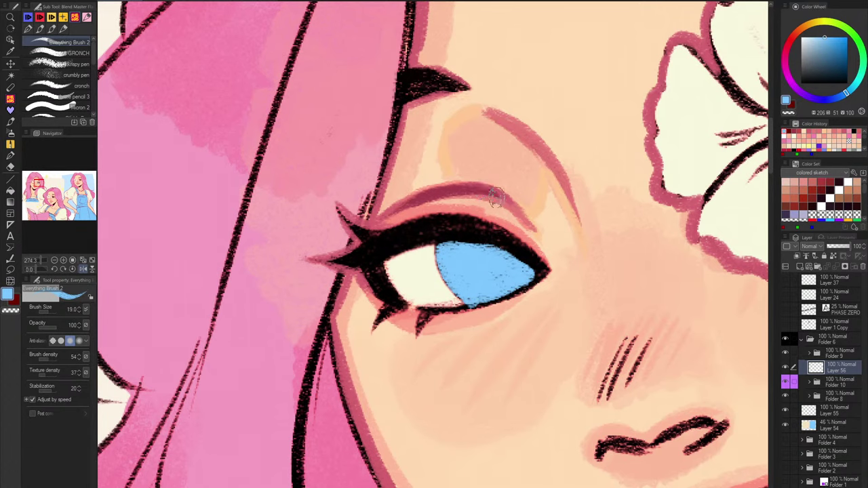
pyautogui.moveTo(449, 243); pyautogui.dragTo(465, 231)
# Choose a darker blue (H 215, S 77) and paint an outline along the iris's edge beside the white of the eye.
pyautogui.scroll(1, 465, 230)
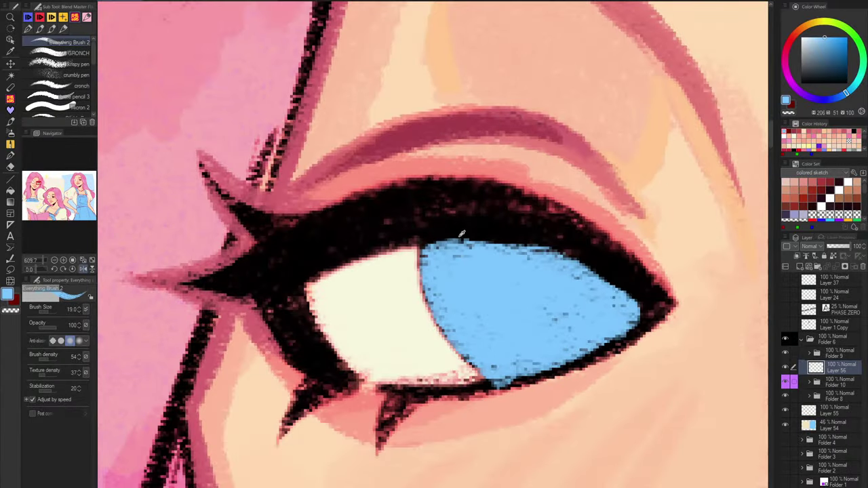
pyautogui.click(836, 56)
pyautogui.click(841, 97)
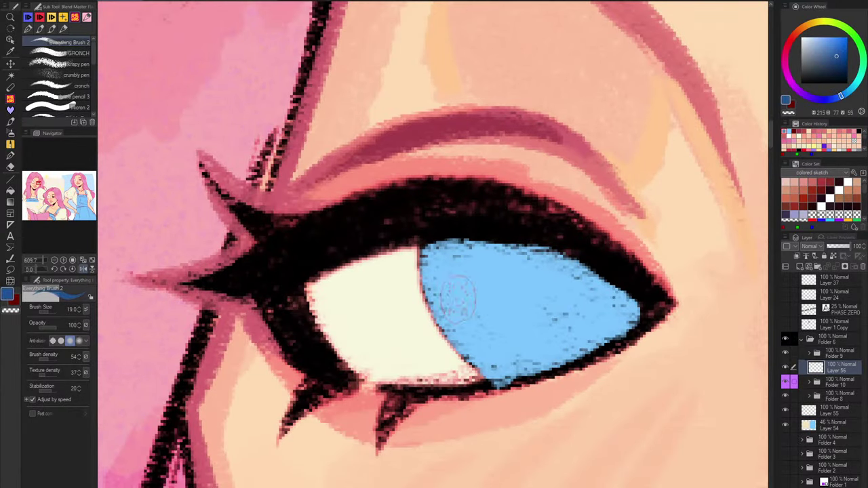
pyautogui.moveTo(423, 247)
pyautogui.mouseDown()
pyautogui.moveTo(468, 354)
pyautogui.moveTo(496, 380)
pyautogui.mouseUp()
pyautogui.moveTo(428, 253)
pyautogui.mouseDown()
pyautogui.moveTo(450, 329)
pyautogui.moveTo(487, 376)
pyautogui.mouseUp()
pyautogui.moveTo(503, 259); pyautogui.dragTo(479, 387)
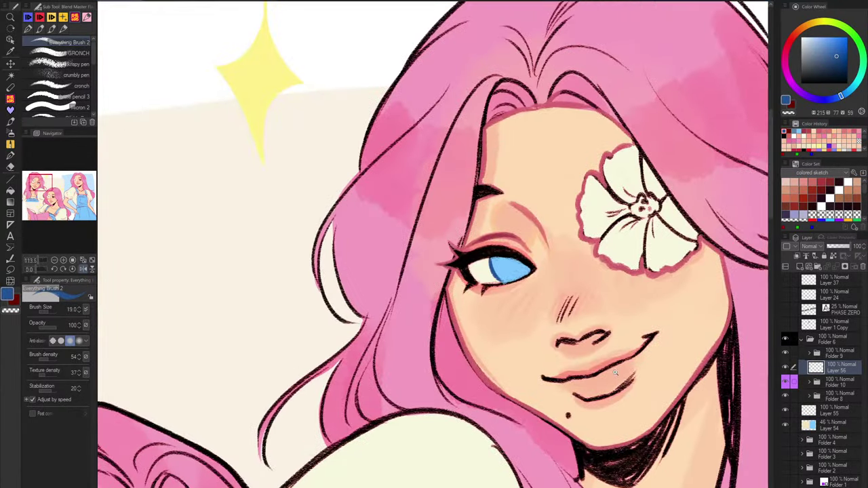
# Paint a muted violet shadow along the outer edge of the blue iris.
pyautogui.moveTo(841, 95); pyautogui.dragTo(815, 99)
pyautogui.scroll(2, 510, 263)
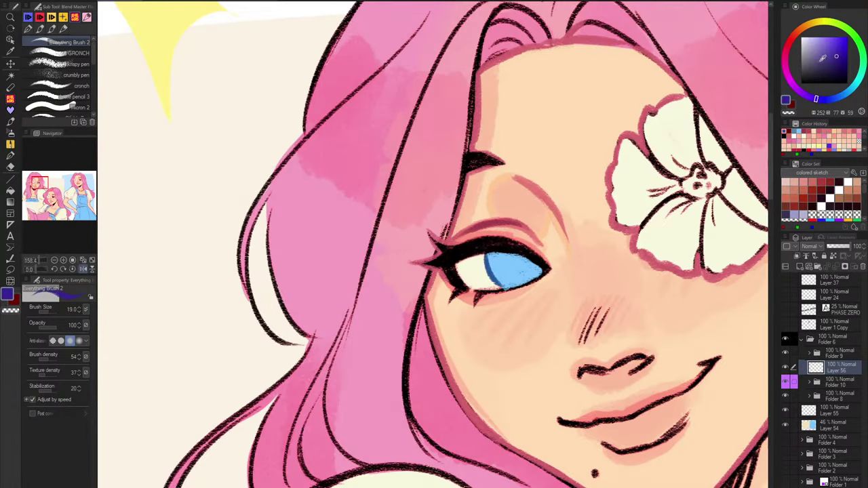
pyautogui.click(823, 56)
pyautogui.moveTo(486, 259); pyautogui.dragTo(498, 285)
pyautogui.scroll(-4, 486, 261)
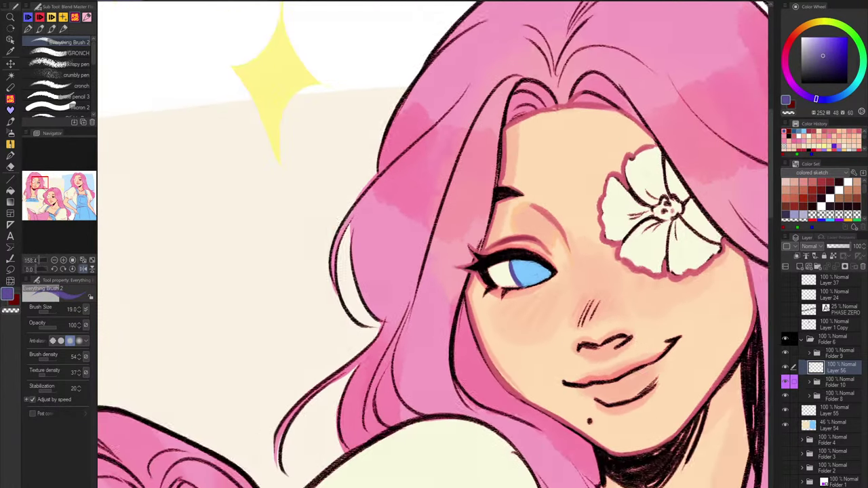
pyautogui.scroll(-1, 630, 384)
pyautogui.moveTo(688, 272); pyautogui.dragTo(593, 150)
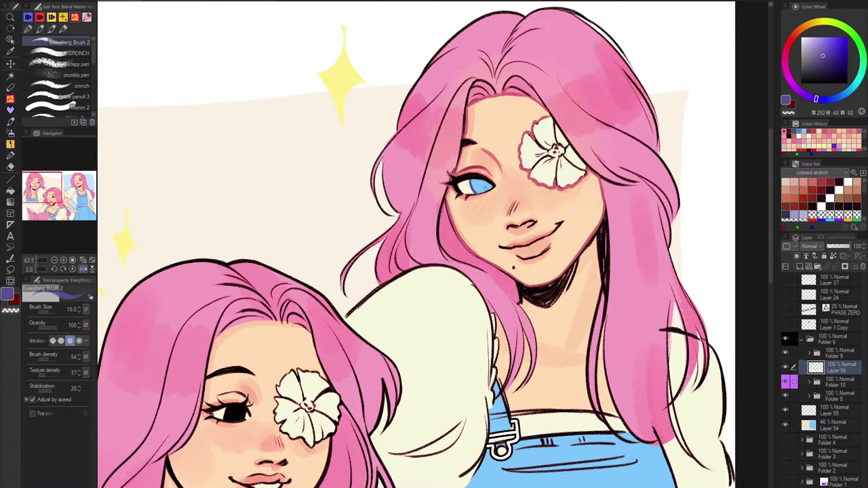
pyautogui.scroll(10, 470, 174)
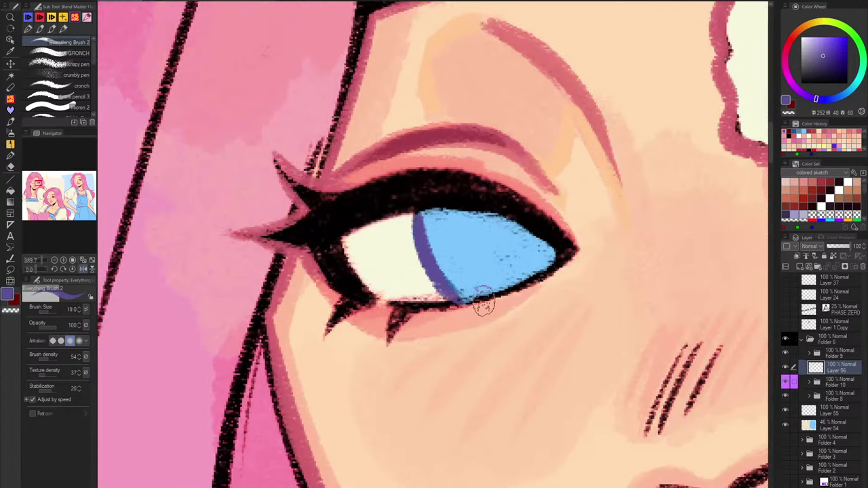
# Outline the lower lid and the upper lash line with the dark rose sampled from the eyelid crease.
pyautogui.keyDown('alt'); pyautogui.click(478, 134); pyautogui.keyUp('alt')
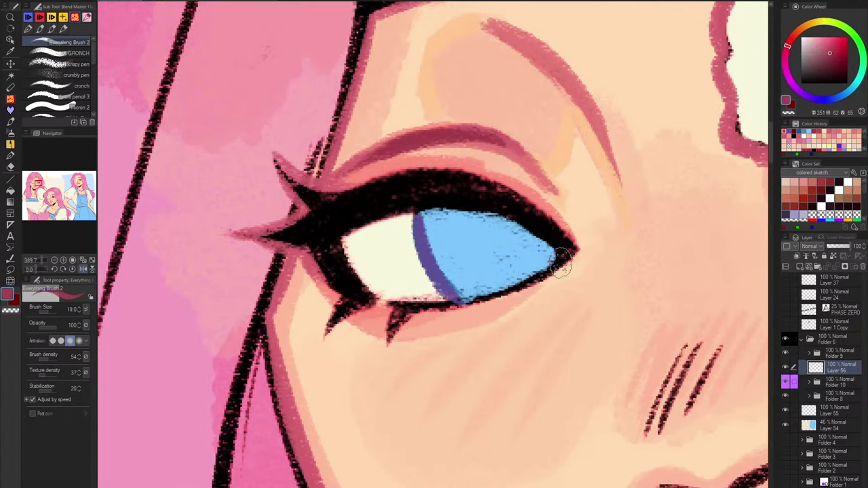
pyautogui.moveTo(570, 252)
pyautogui.mouseDown()
pyautogui.moveTo(517, 292)
pyautogui.moveTo(415, 313)
pyautogui.mouseUp()
pyautogui.moveTo(584, 245); pyautogui.dragTo(577, 269)
pyautogui.press('h')
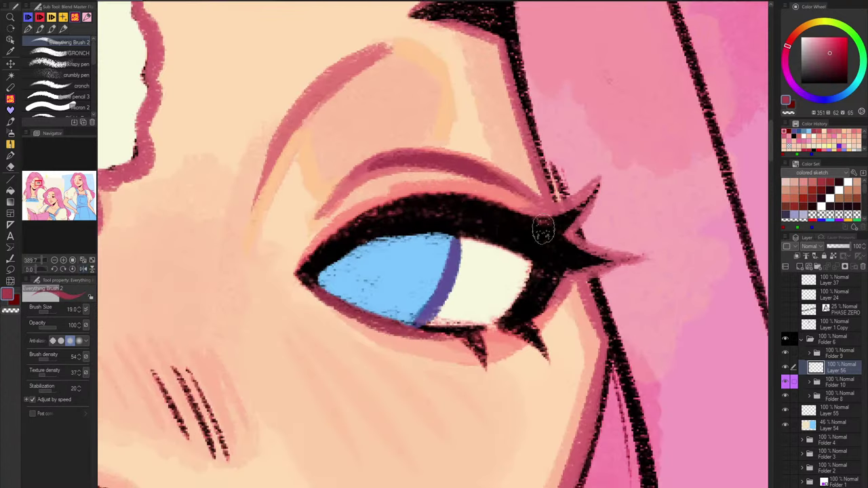
pyautogui.moveTo(529, 211); pyautogui.dragTo(339, 228)
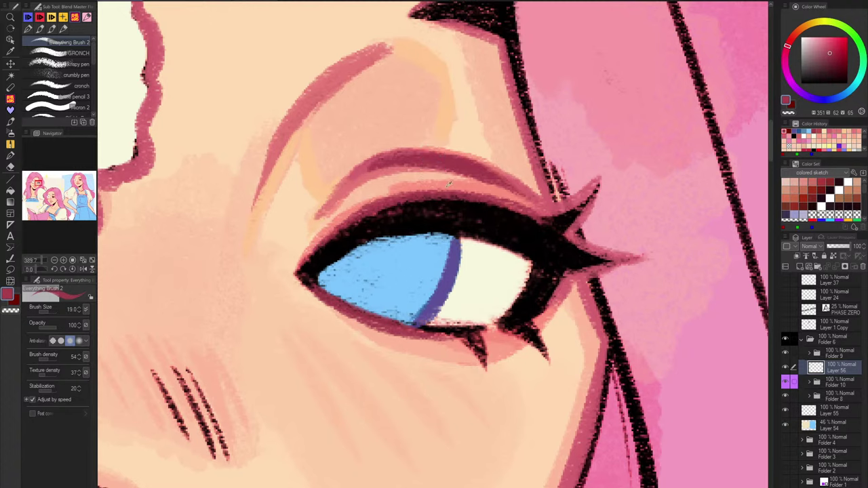
# Color the black upper lash line dark maroon with the brush at size 35.9.
pyautogui.keyDown('alt'); pyautogui.click(422, 208); pyautogui.keyUp('alt')
pyautogui.moveTo(412, 212); pyautogui.dragTo(442, 218)
pyautogui.moveTo(452, 168)
pyautogui.mouseDown()
pyautogui.moveTo(448, 212)
pyautogui.moveTo(449, 202)
pyautogui.moveTo(478, 231)
pyautogui.moveTo(459, 224)
pyautogui.moveTo(456, 217)
pyautogui.moveTo(501, 213)
pyautogui.moveTo(450, 218)
pyautogui.moveTo(493, 222)
pyautogui.moveTo(417, 211)
pyautogui.moveTo(498, 224)
pyautogui.moveTo(390, 226)
pyautogui.moveTo(536, 229)
pyautogui.moveTo(379, 220)
pyautogui.moveTo(484, 222)
pyautogui.moveTo(463, 212)
pyautogui.moveTo(405, 231)
pyautogui.moveTo(368, 222)
pyautogui.moveTo(397, 219)
pyautogui.moveTo(369, 247)
pyautogui.mouseUp()
# Paint a heart-shaped pupil in the blue iris with the dark maroon sampled from the lash line.
pyautogui.keyDown('alt'); pyautogui.click(496, 214); pyautogui.keyUp('alt')
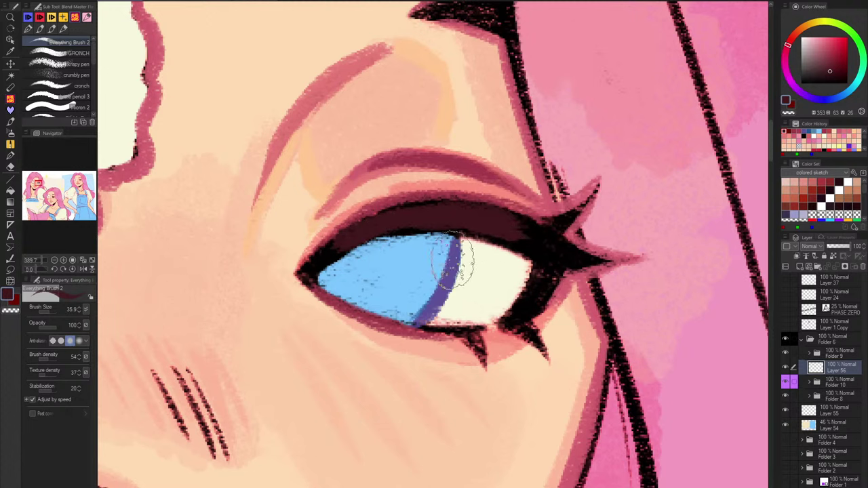
pyautogui.moveTo(387, 271)
pyautogui.mouseDown()
pyautogui.moveTo(396, 274)
pyautogui.moveTo(365, 278)
pyautogui.moveTo(365, 269)
pyautogui.mouseUp()
pyautogui.hotkey('ctrl', '-')
pyautogui.hotkey('ctrl', '-')
pyautogui.hotkey('ctrl', '-')
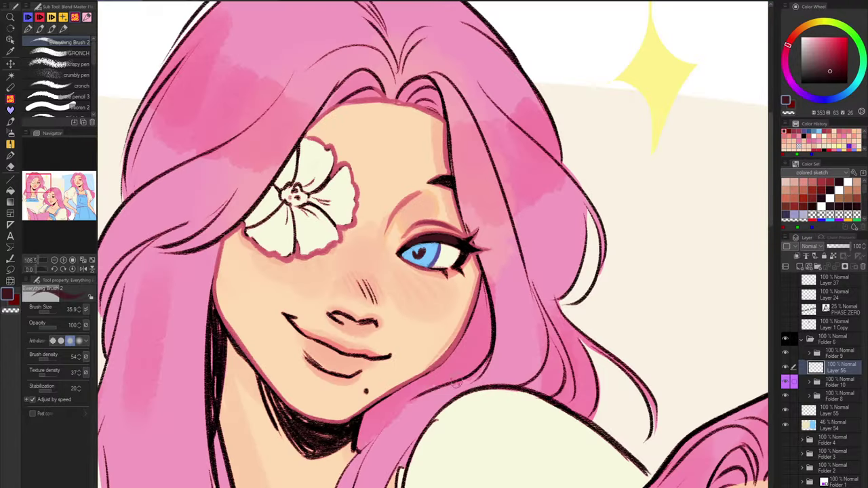
pyautogui.press('h')
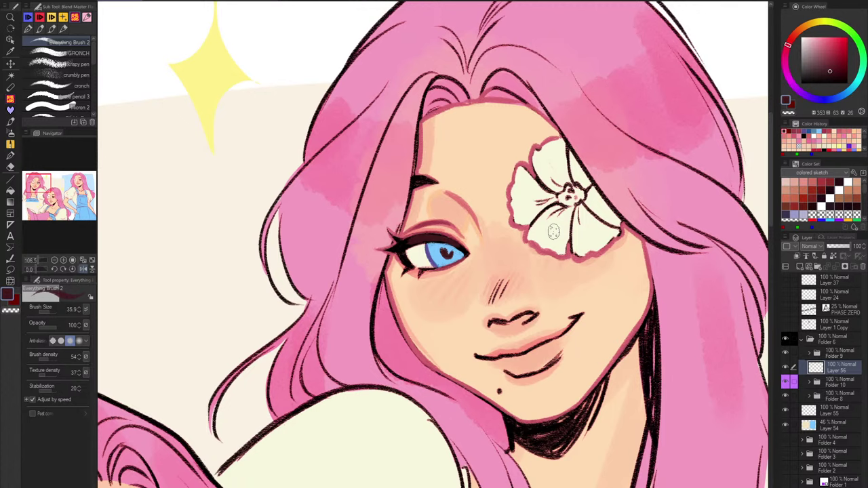
pyautogui.scroll(3, 435, 251)
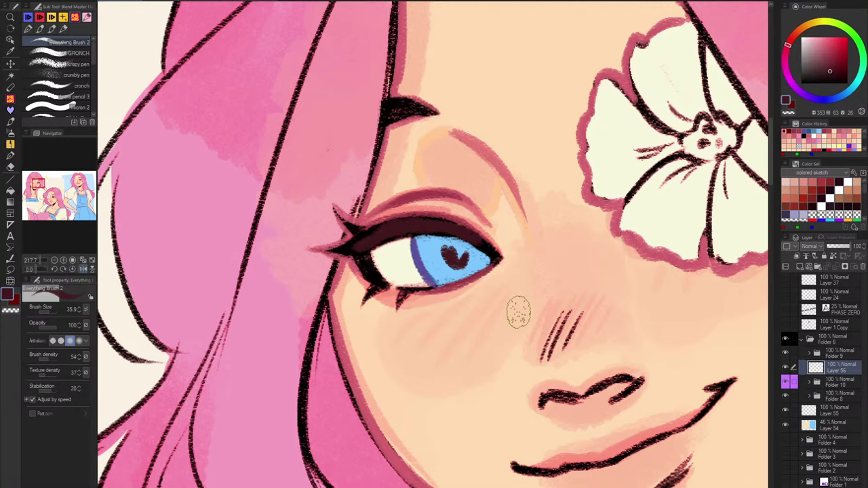
pyautogui.click(517, 313)
pyautogui.moveTo(563, 344); pyautogui.dragTo(571, 332)
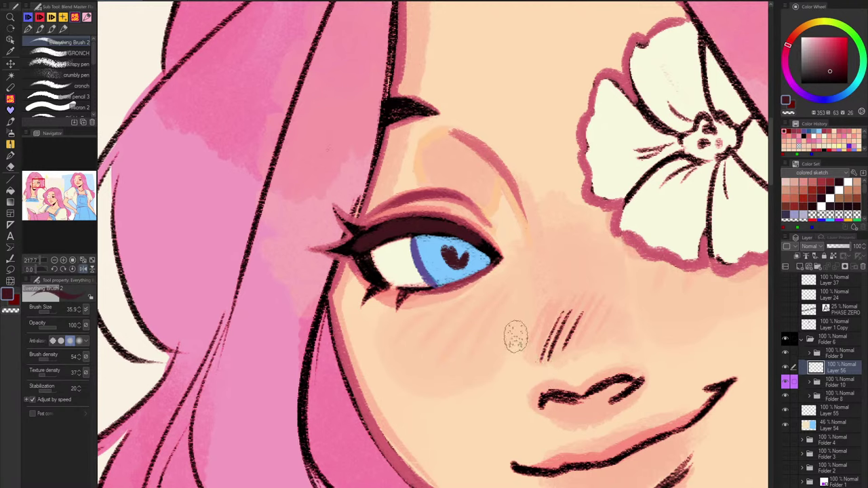
# Extend the dark maroon of the upper lash line into the outer lashes.
pyautogui.keyDown('alt'); pyautogui.click(374, 233); pyautogui.keyUp('alt')
pyautogui.moveTo(371, 237)
pyautogui.mouseDown()
pyautogui.moveTo(356, 233)
pyautogui.moveTo(338, 208)
pyautogui.mouseUp()
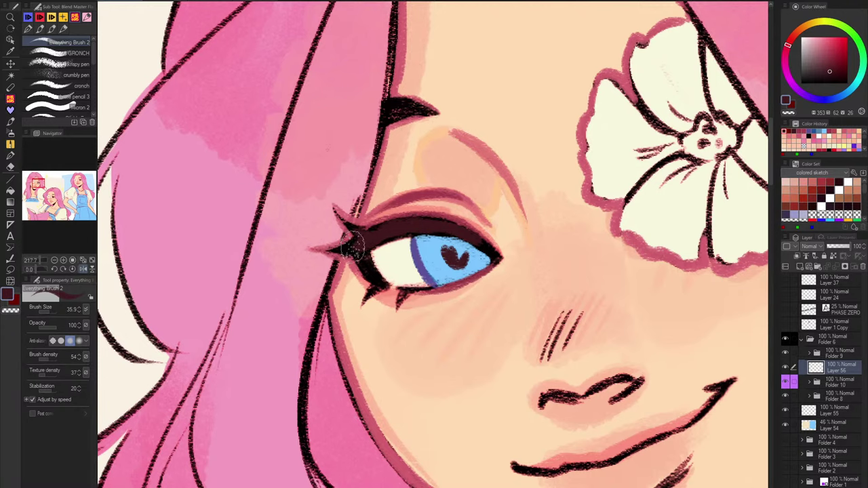
# Shade the iris around the heart pupil with muted violet at brush size 26.4.
pyautogui.keyDown('alt'); pyautogui.click(451, 261); pyautogui.keyUp('alt')
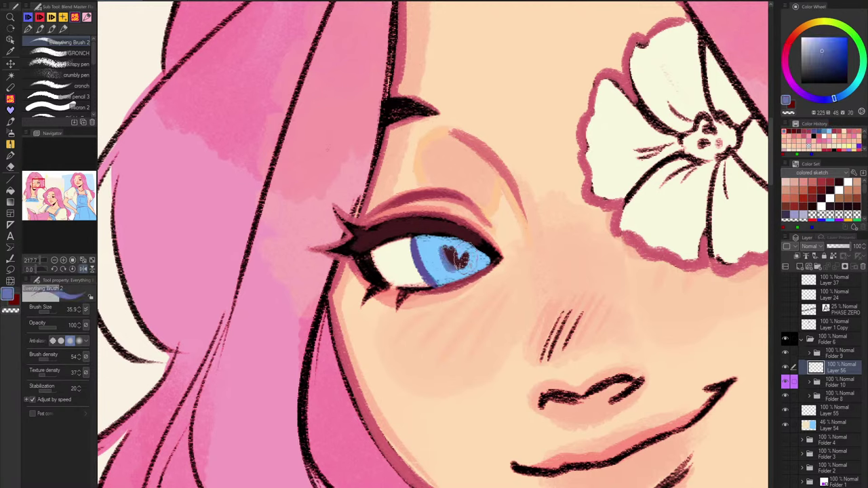
pyautogui.keyDown('alt'); pyautogui.click(425, 269); pyautogui.keyUp('alt')
pyautogui.moveTo(448, 251)
pyautogui.mouseDown()
pyautogui.moveTo(446, 259)
pyautogui.moveTo(467, 264)
pyautogui.moveTo(447, 247)
pyautogui.moveTo(459, 254)
pyautogui.mouseUp()
pyautogui.moveTo(518, 257); pyautogui.dragTo(538, 376)
pyautogui.press('h')
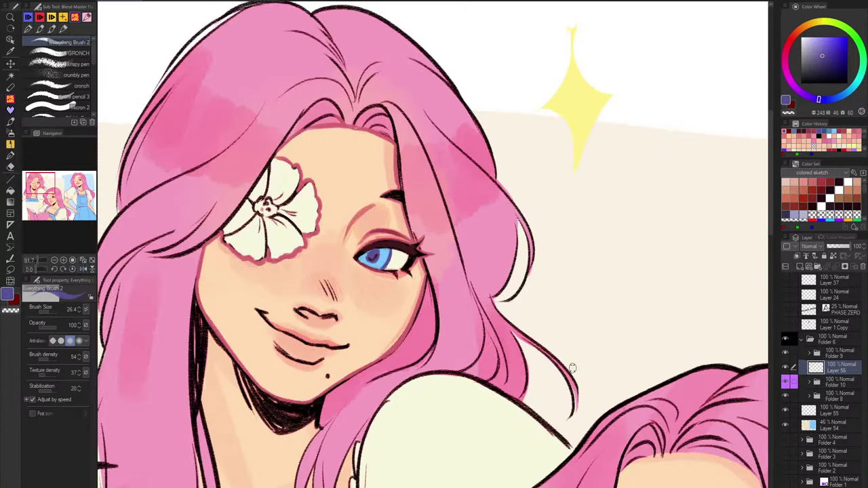
# Try off-white highlights on the iris beside the pupil, sampling the color from the eye white.
pyautogui.scroll(6, 398, 222)
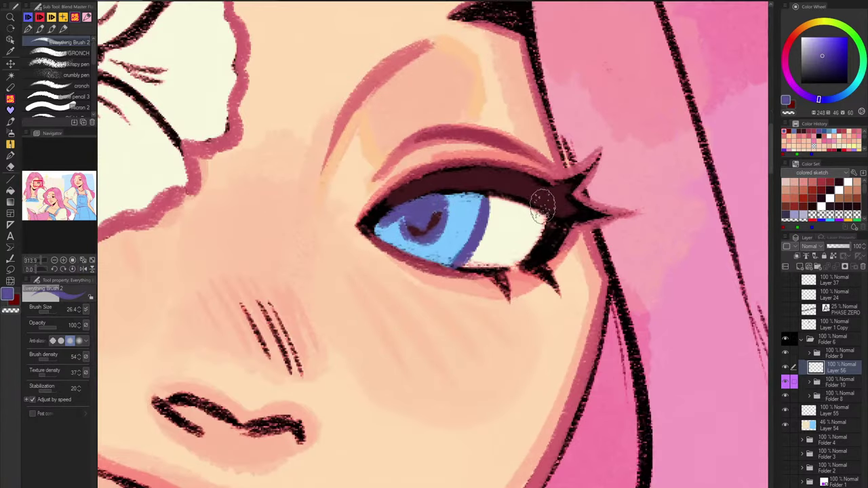
pyautogui.keyDown('alt'); pyautogui.click(521, 218); pyautogui.keyUp('alt')
pyautogui.click(454, 207)
pyautogui.hotkey('ctrl', 'z')
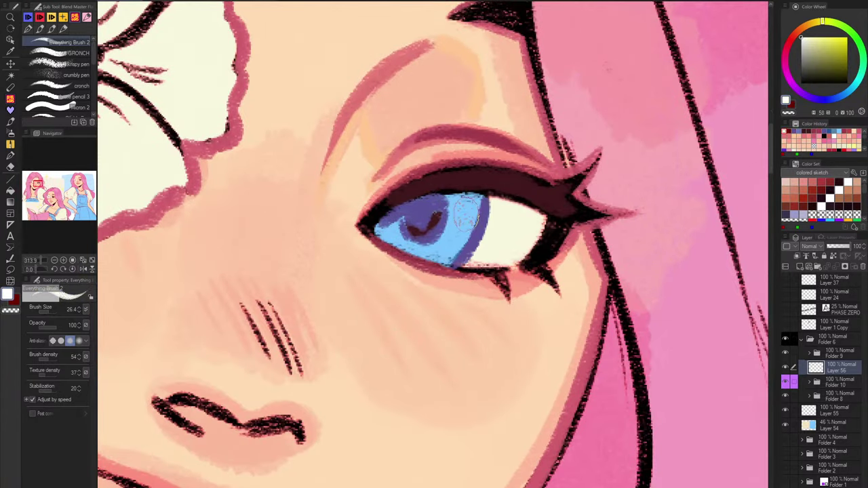
pyautogui.click(465, 202)
pyautogui.moveTo(462, 209)
pyautogui.mouseDown()
pyautogui.moveTo(466, 203)
pyautogui.moveTo(465, 222)
pyautogui.moveTo(467, 197)
pyautogui.moveTo(468, 234)
pyautogui.mouseUp()
pyautogui.keyDown('alt'); pyautogui.click(483, 216); pyautogui.keyUp('alt')
pyautogui.scroll(-5, 478, 238)
pyautogui.press('h')
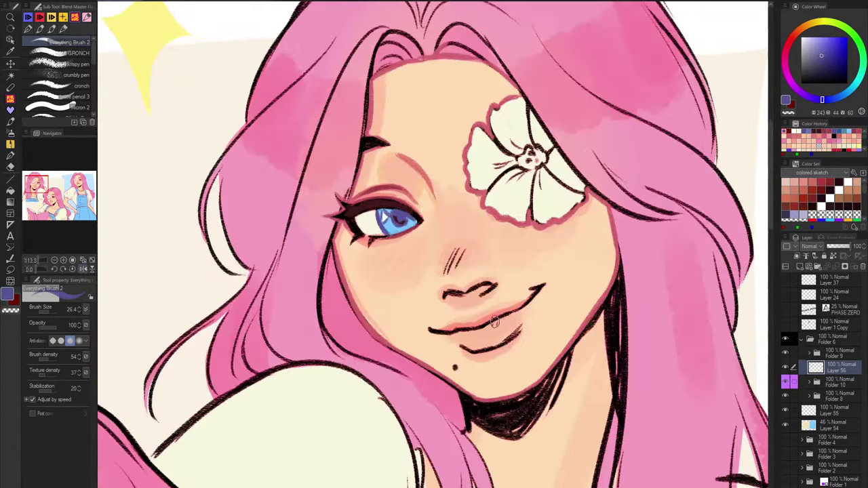
# Erase the blue iris and heart pupil with transparent color, down to the original black iris.
pyautogui.scroll(-2, 547, 311)
pyautogui.scroll(-3, 546, 310)
pyautogui.scroll(4, 473, 177)
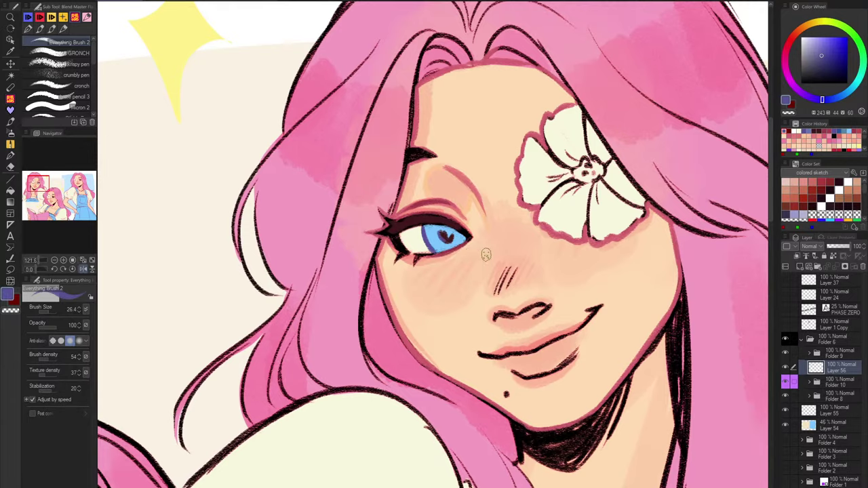
pyautogui.scroll(1, 485, 254)
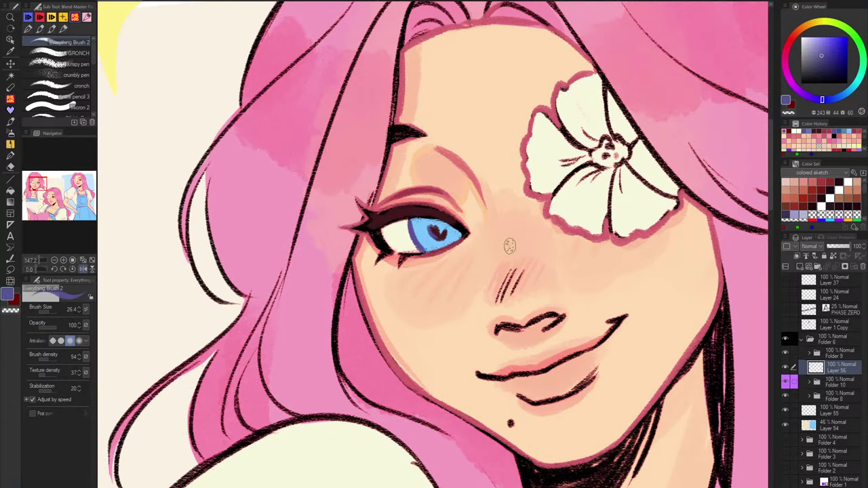
pyautogui.scroll(1, 412, 214)
pyautogui.moveTo(495, 236)
pyautogui.mouseDown()
pyautogui.moveTo(464, 231)
pyautogui.moveTo(462, 242)
pyautogui.moveTo(420, 247)
pyautogui.moveTo(449, 245)
pyautogui.moveTo(424, 255)
pyautogui.moveTo(438, 236)
pyautogui.moveTo(402, 236)
pyautogui.moveTo(424, 228)
pyautogui.mouseUp()
pyautogui.scroll(-5, 477, 229)
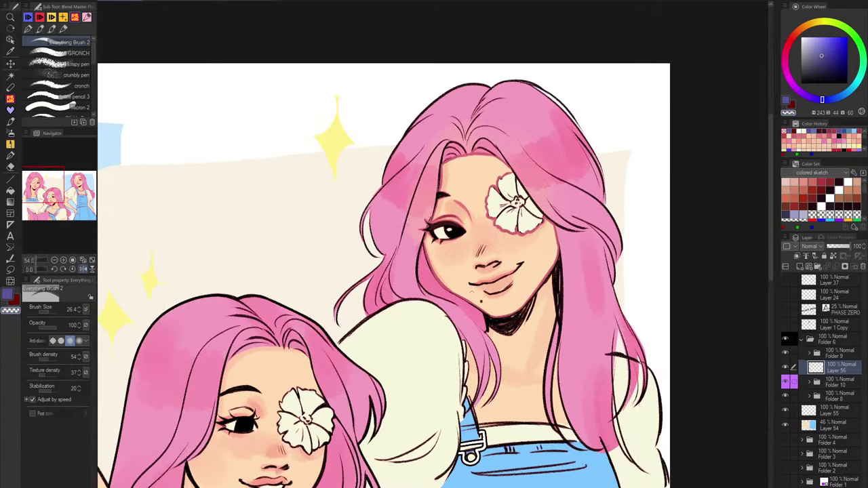
pyautogui.scroll(5, 463, 249)
pyautogui.scroll(-6, 480, 258)
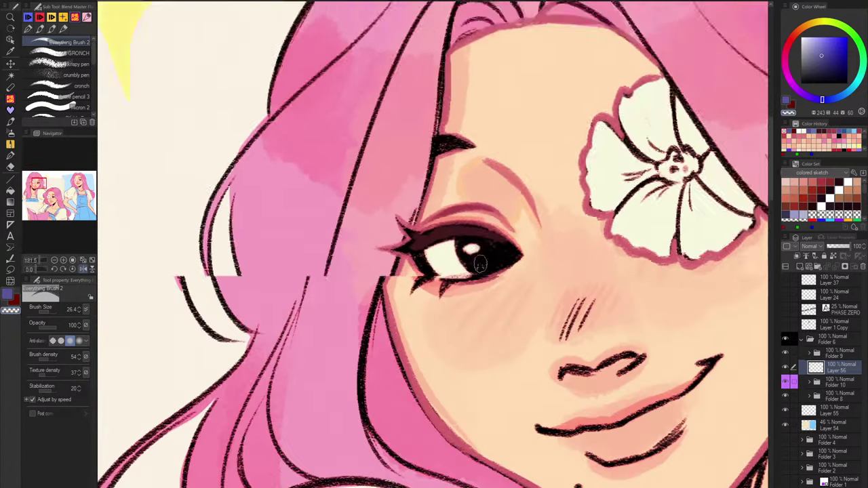
pyautogui.moveTo(528, 422); pyautogui.dragTo(510, 283)
# Paint a light blue crescent in the lower part of the black iris.
pyautogui.keyDown('alt'); pyautogui.click(523, 385); pyautogui.keyUp('alt')
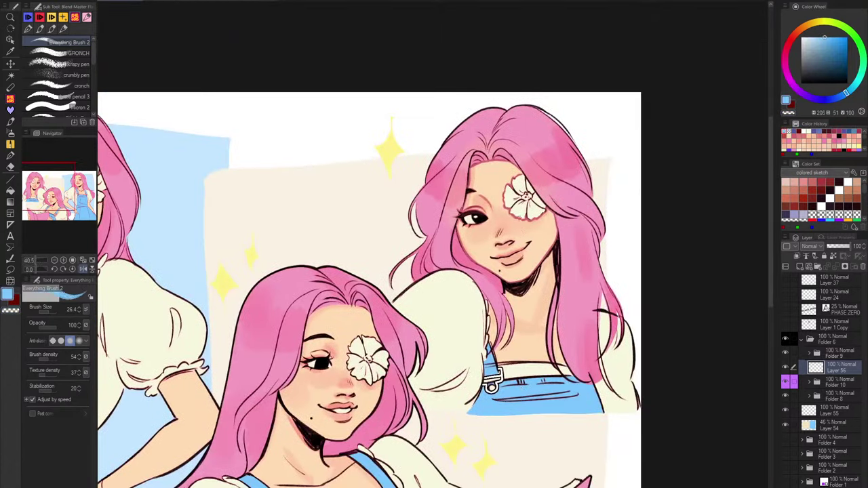
pyautogui.scroll(4, 482, 181)
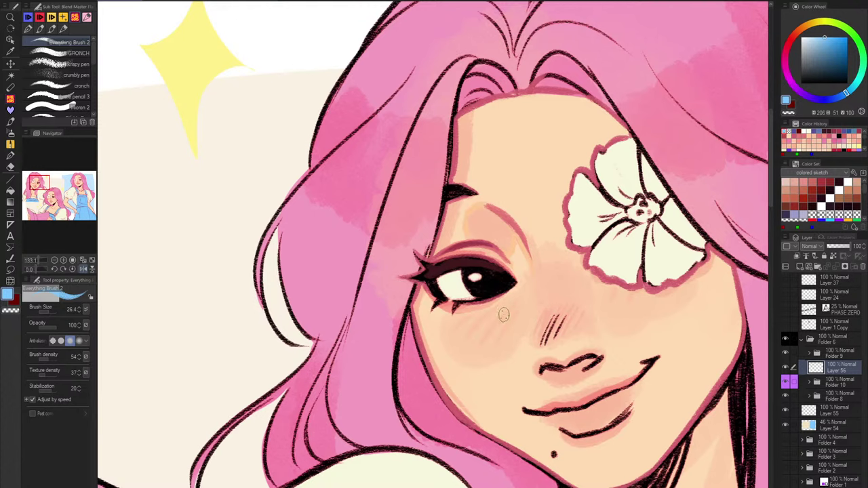
pyautogui.moveTo(481, 284)
pyautogui.mouseDown()
pyautogui.moveTo(490, 292)
pyautogui.moveTo(479, 291)
pyautogui.moveTo(504, 283)
pyautogui.moveTo(488, 294)
pyautogui.moveTo(478, 289)
pyautogui.moveTo(488, 292)
pyautogui.mouseUp()
pyautogui.hotkey('ctrl', 'z')
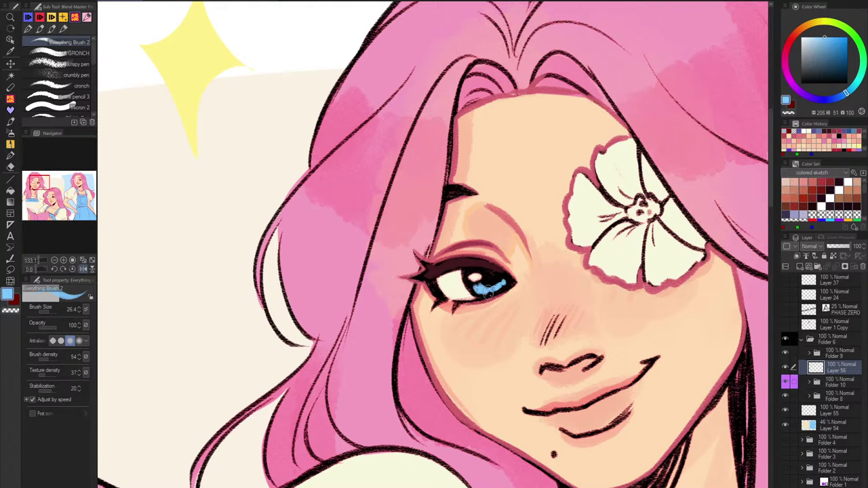
pyautogui.scroll(-4, 489, 290)
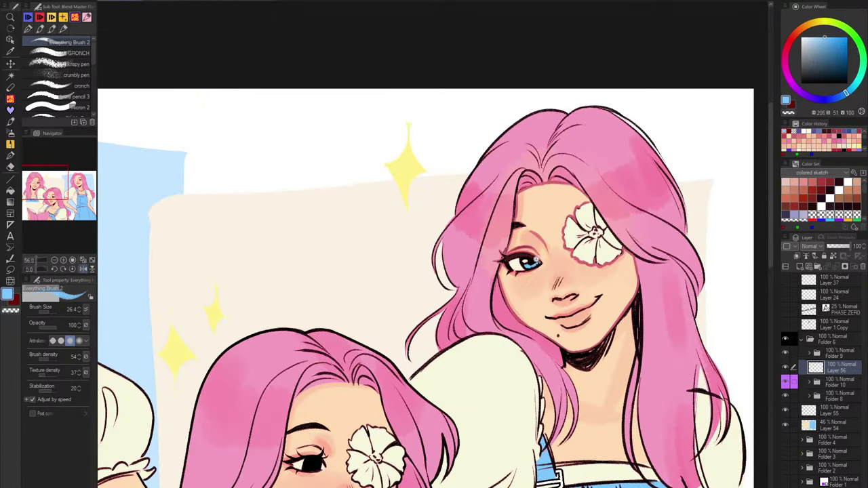
# Paint a round dark maroon pupil above the light blue crescent in the iris.
pyautogui.scroll(7, 533, 262)
pyautogui.keyDown('alt'); pyautogui.click(545, 239); pyautogui.keyUp('alt')
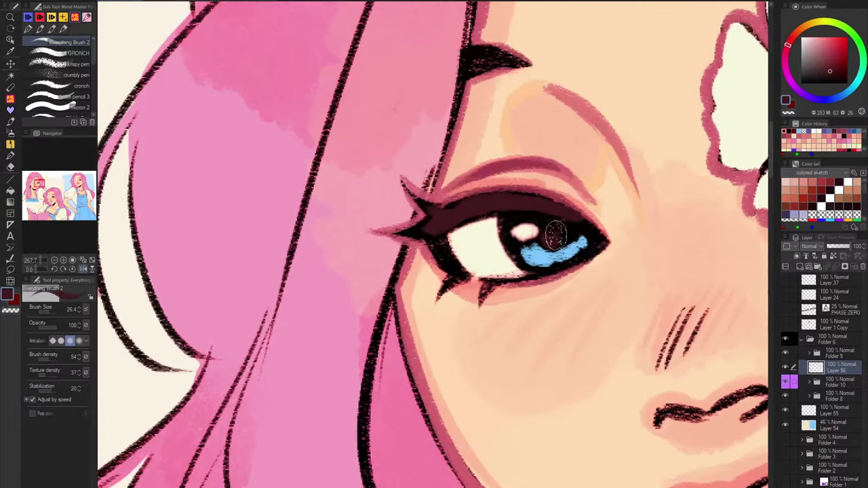
pyautogui.moveTo(554, 235)
pyautogui.mouseDown()
pyautogui.moveTo(552, 278)
pyautogui.moveTo(534, 240)
pyautogui.moveTo(524, 253)
pyautogui.moveTo(567, 263)
pyautogui.moveTo(589, 236)
pyautogui.moveTo(585, 248)
pyautogui.moveTo(544, 258)
pyautogui.moveTo(574, 245)
pyautogui.moveTo(535, 252)
pyautogui.moveTo(568, 251)
pyautogui.moveTo(570, 235)
pyautogui.moveTo(578, 237)
pyautogui.moveTo(535, 267)
pyautogui.moveTo(534, 256)
pyautogui.moveTo(544, 260)
pyautogui.moveTo(549, 245)
pyautogui.moveTo(558, 253)
pyautogui.moveTo(530, 223)
pyautogui.moveTo(531, 277)
pyautogui.moveTo(551, 237)
pyautogui.moveTo(540, 224)
pyautogui.moveTo(539, 235)
pyautogui.moveTo(524, 217)
pyautogui.mouseUp()
pyautogui.keyDown('alt'); pyautogui.click(547, 258); pyautogui.keyUp('alt')
# Reshape the eye highlight beside the pupil using near-white.
pyautogui.keyDown('alt'); pyautogui.click(547, 222); pyautogui.keyUp('alt')
pyautogui.moveTo(806, 63); pyautogui.dragTo(801, 40)
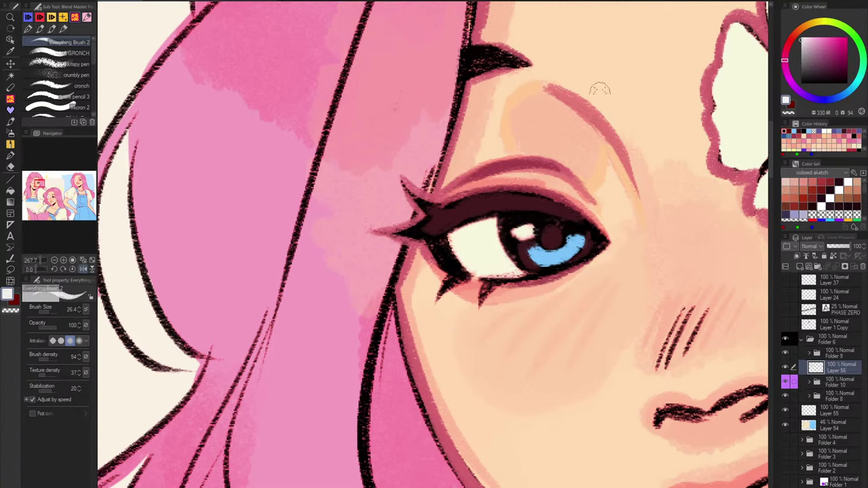
pyautogui.moveTo(531, 228)
pyautogui.mouseDown()
pyautogui.moveTo(518, 222)
pyautogui.moveTo(530, 238)
pyautogui.mouseUp()
pyautogui.keyDown('alt'); pyautogui.click(546, 225); pyautogui.keyUp('alt')
pyautogui.scroll(-8, 579, 220)
pyautogui.scroll(-2, 662, 322)
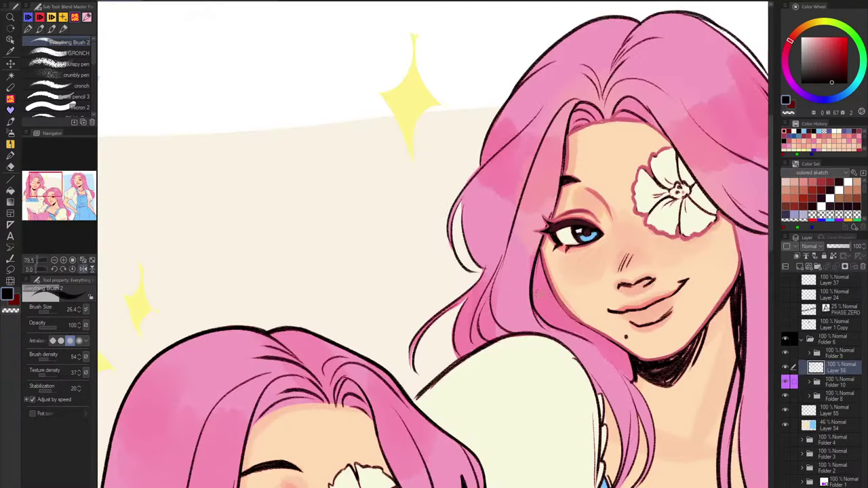
# Tint the edges of the white eye highlight with saturated blue-violet.
pyautogui.scroll(5, 641, 215)
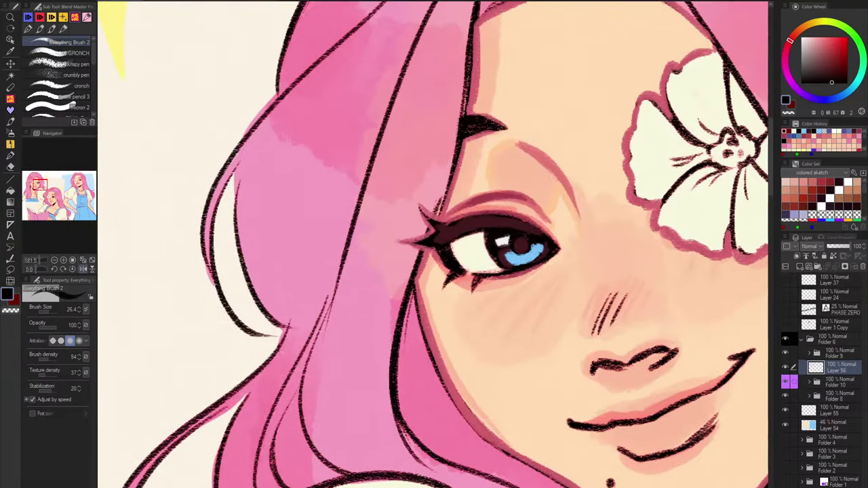
pyautogui.keyDown('alt'); pyautogui.click(523, 258); pyautogui.keyUp('alt')
pyautogui.moveTo(511, 248)
pyautogui.mouseDown()
pyautogui.moveTo(515, 259)
pyautogui.moveTo(532, 251)
pyautogui.moveTo(488, 242)
pyautogui.moveTo(509, 237)
pyautogui.moveTo(506, 245)
pyautogui.mouseUp()
pyautogui.keyDown('alt'); pyautogui.click(507, 238); pyautogui.keyUp('alt')
pyautogui.keyDown('alt'); pyautogui.click(514, 235); pyautogui.keyUp('alt')
pyautogui.keyDown('alt'); pyautogui.click(502, 238); pyautogui.keyUp('alt')
pyautogui.click(829, 49)
pyautogui.click(824, 100)
# Refine the rim of the eye highlight with a dark rose tone.
pyautogui.keyDown('alt'); pyautogui.click(502, 234); pyautogui.keyUp('alt')
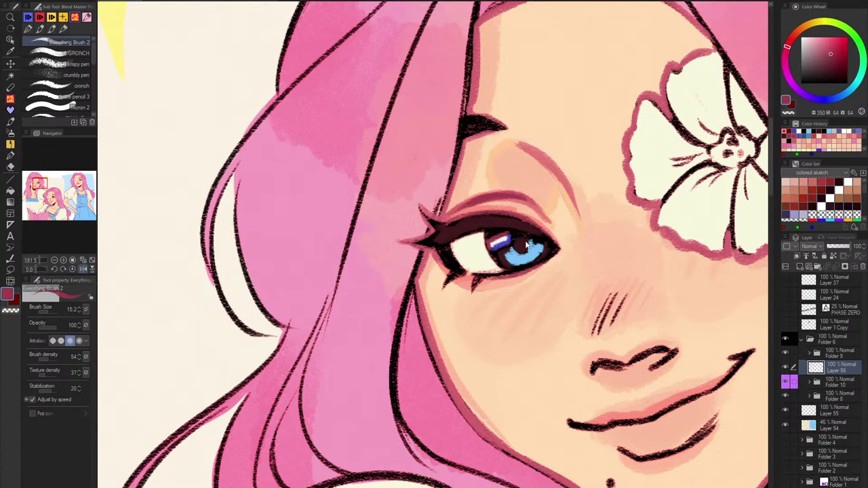
pyautogui.press('x')
pyautogui.moveTo(494, 243)
pyautogui.mouseDown()
pyautogui.moveTo(505, 238)
pyautogui.moveTo(495, 256)
pyautogui.moveTo(503, 240)
pyautogui.moveTo(515, 256)
pyautogui.moveTo(540, 246)
pyautogui.moveTo(514, 238)
pyautogui.mouseUp()
# Darken the pupil and the iris near the inner eye corner with near-black.
pyautogui.keyDown('alt'); pyautogui.click(524, 262); pyautogui.keyUp('alt')
pyautogui.keyDown('alt'); pyautogui.click(526, 238); pyautogui.keyUp('alt')
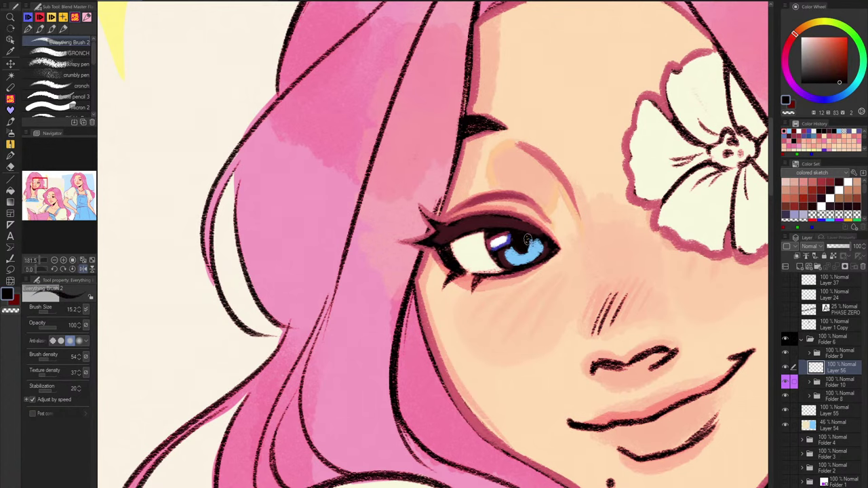
pyautogui.scroll(-2, 566, 203)
pyautogui.scroll(1, 563, 248)
pyautogui.keyDown('alt'); pyautogui.click(558, 233); pyautogui.keyUp('alt')
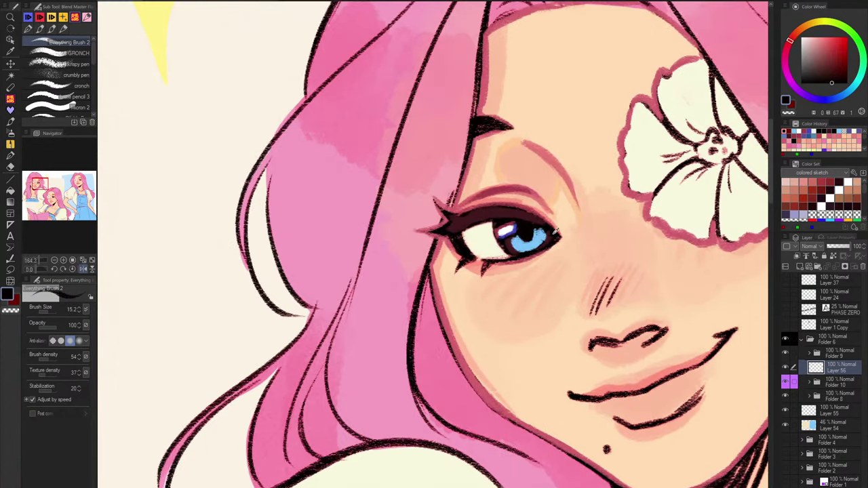
pyautogui.moveTo(536, 225); pyautogui.dragTo(545, 230)
pyautogui.keyDown('alt'); pyautogui.click(519, 233); pyautogui.keyUp('alt')
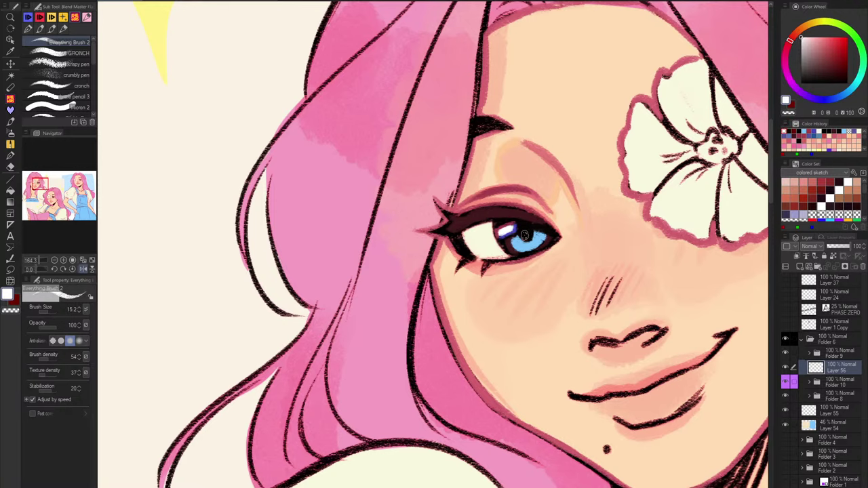
pyautogui.scroll(-6, 526, 232)
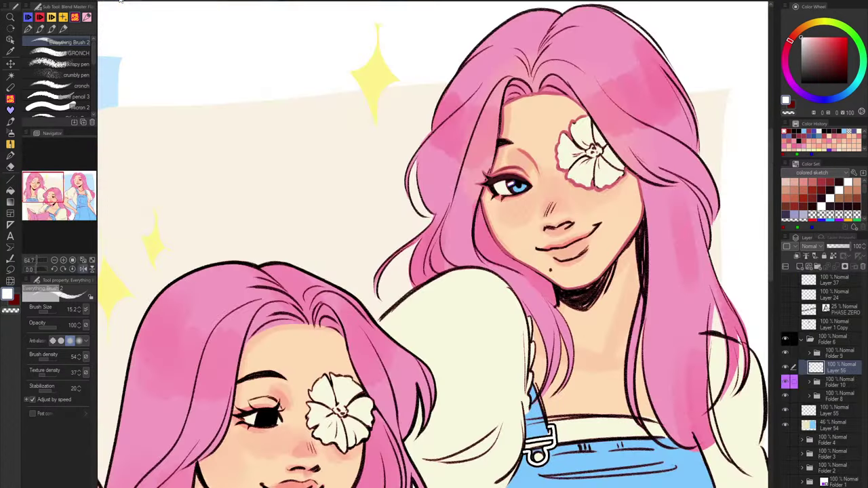
# Reshape the blue iris into a light blue heart, using near-black sampled from the pupil and light blue.
pyautogui.scroll(8, 522, 182)
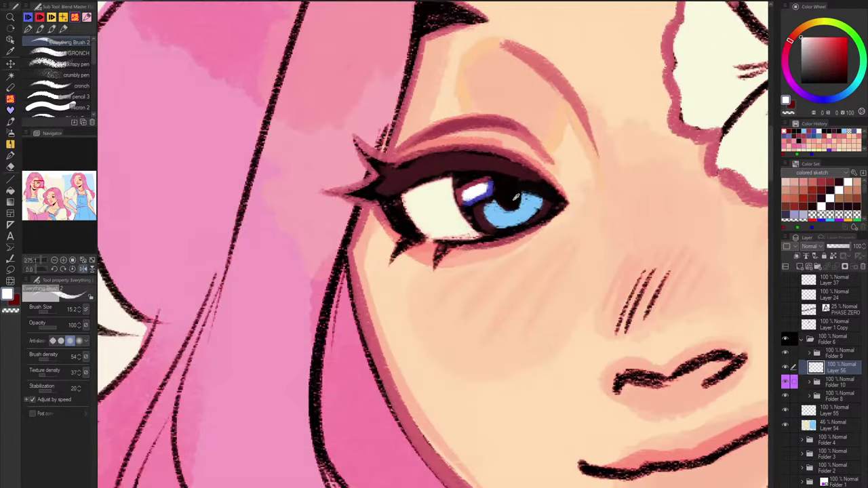
pyautogui.keyDown('alt'); pyautogui.click(515, 196); pyautogui.keyUp('alt')
pyautogui.moveTo(517, 193)
pyautogui.mouseDown()
pyautogui.moveTo(545, 198)
pyautogui.moveTo(534, 218)
pyautogui.moveTo(500, 200)
pyautogui.moveTo(517, 211)
pyautogui.moveTo(537, 196)
pyautogui.moveTo(510, 214)
pyautogui.moveTo(492, 210)
pyautogui.moveTo(517, 215)
pyautogui.moveTo(493, 210)
pyautogui.moveTo(505, 216)
pyautogui.moveTo(525, 198)
pyautogui.moveTo(498, 213)
pyautogui.moveTo(526, 204)
pyautogui.mouseUp()
pyautogui.keyDown('alt'); pyautogui.click(528, 207); pyautogui.keyUp('alt')
pyautogui.hotkey('ctrl', 'z')
pyautogui.hotkey('ctrl', 'z')
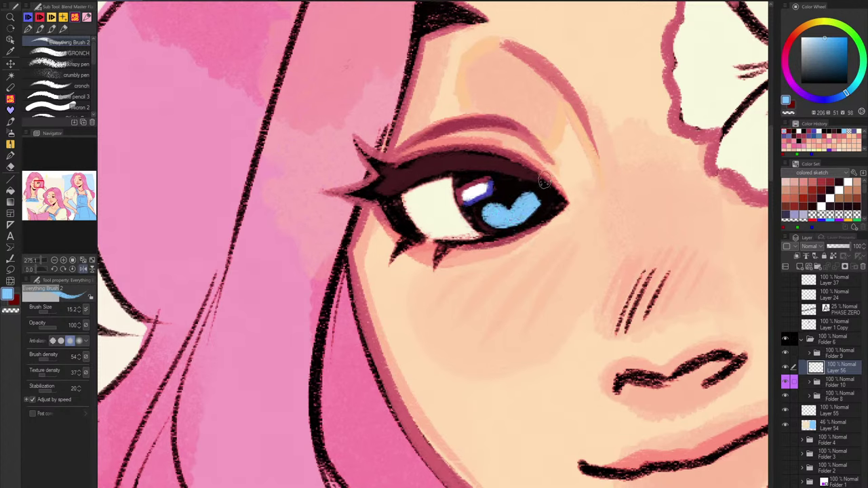
pyautogui.scroll(-7, 576, 183)
pyautogui.moveTo(625, 356); pyautogui.dragTo(602, 364)
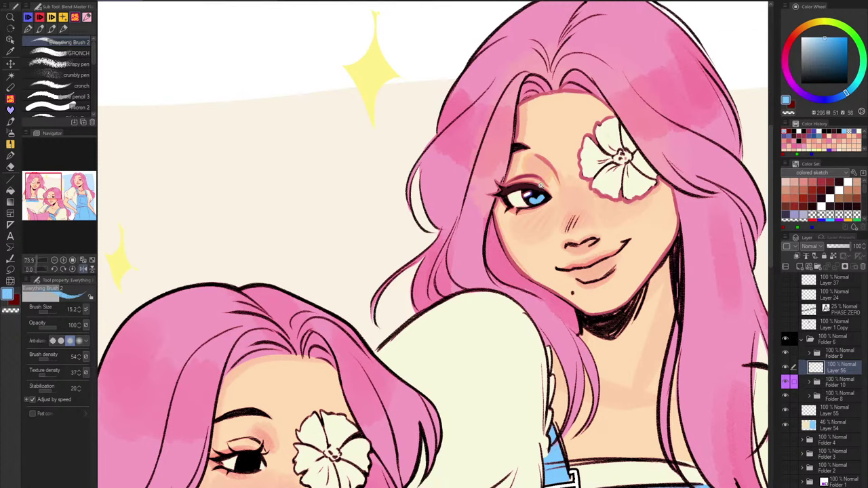
# Paint a rose tone over the upper lash line at the inner eye corner.
pyautogui.scroll(4, 542, 190)
pyautogui.press('h')
pyautogui.moveTo(449, 180); pyautogui.dragTo(669, 170)
pyautogui.moveTo(545, 165)
pyautogui.mouseDown()
pyautogui.moveTo(567, 174)
pyautogui.moveTo(623, 164)
pyautogui.mouseUp()
pyautogui.keyDown('alt'); pyautogui.click(566, 134); pyautogui.keyUp('alt')
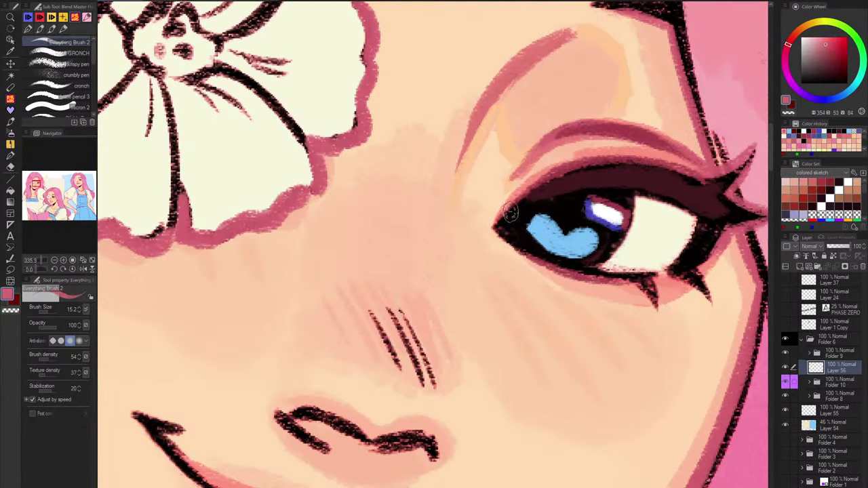
pyautogui.moveTo(500, 223)
pyautogui.mouseDown()
pyautogui.moveTo(535, 197)
pyautogui.moveTo(518, 205)
pyautogui.mouseUp()
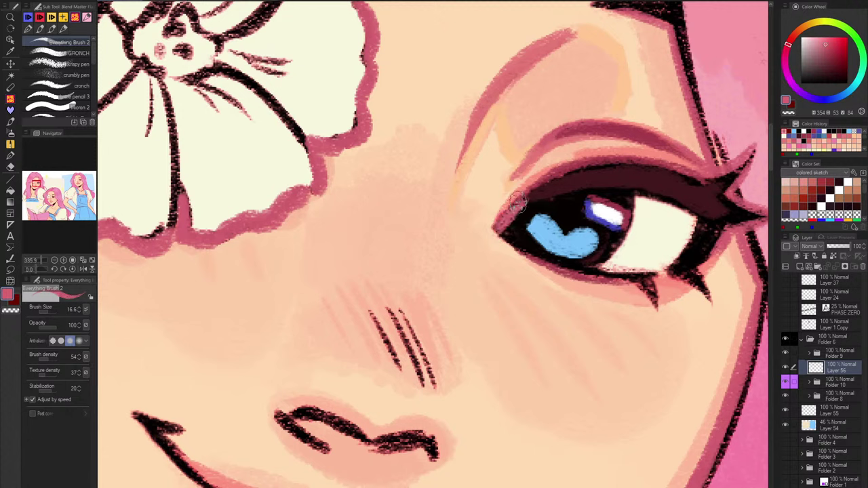
# Refine the tip of the inner eye corner with near-black and a peach skin tone.
pyautogui.keyDown('alt'); pyautogui.click(560, 139); pyautogui.keyUp('alt')
pyautogui.keyDown('alt'); pyautogui.click(501, 227); pyautogui.keyUp('alt')
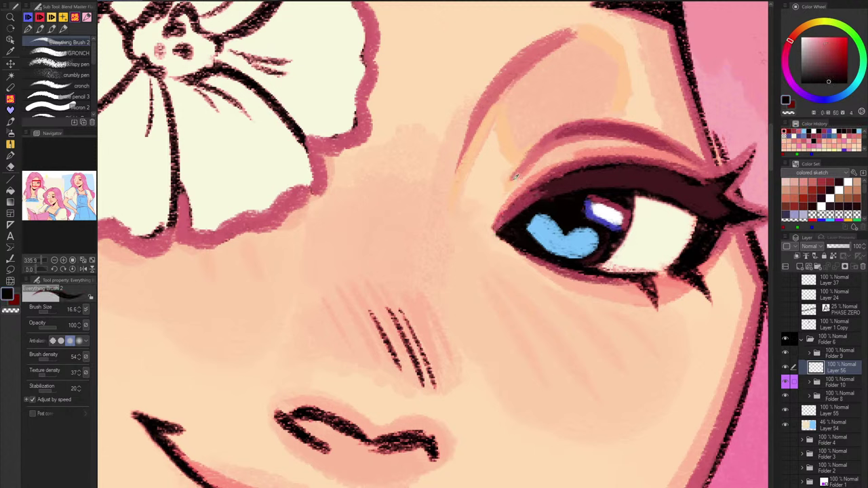
pyautogui.keyDown('alt'); pyautogui.click(507, 221); pyautogui.keyUp('alt')
pyautogui.keyDown('alt'); pyautogui.click(501, 234); pyautogui.keyUp('alt')
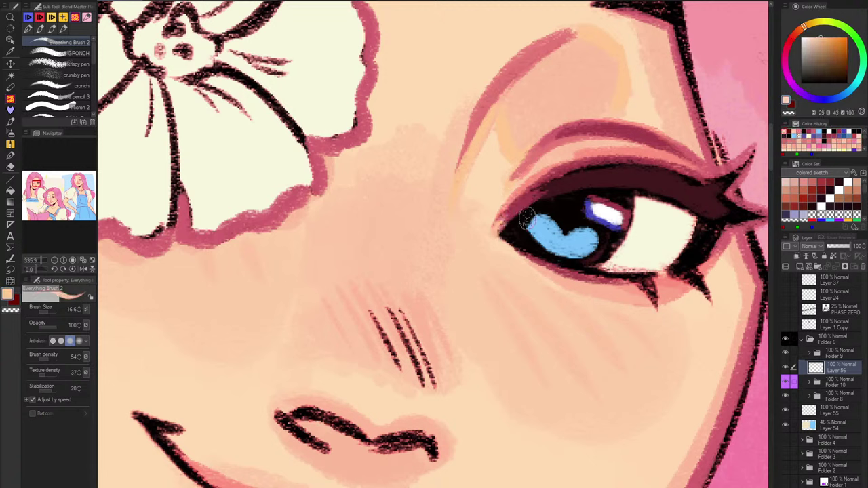
pyautogui.keyDown('alt'); pyautogui.click(505, 230); pyautogui.keyUp('alt')
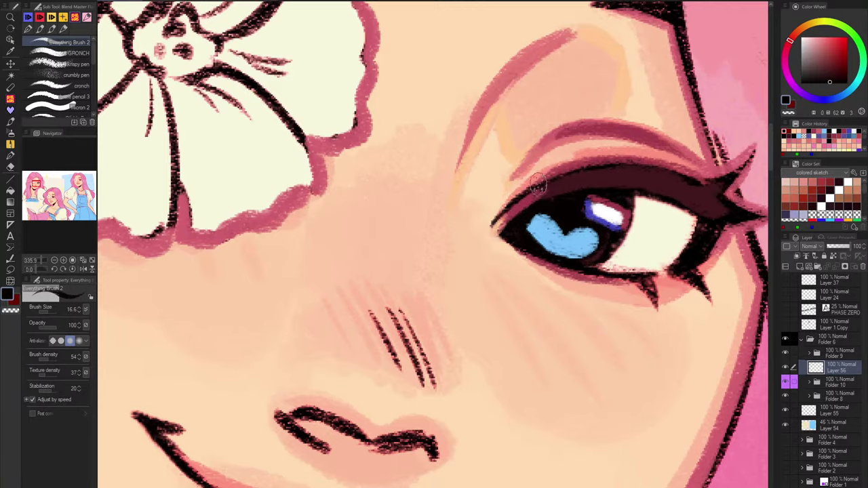
# Recolor the outer eye corner and the small lower lashes with dark maroon and deep rose.
pyautogui.scroll(-5, 644, 163)
pyautogui.press('h')
pyautogui.moveTo(413, 214); pyautogui.dragTo(519, 250)
pyautogui.scroll(3, 364, 215)
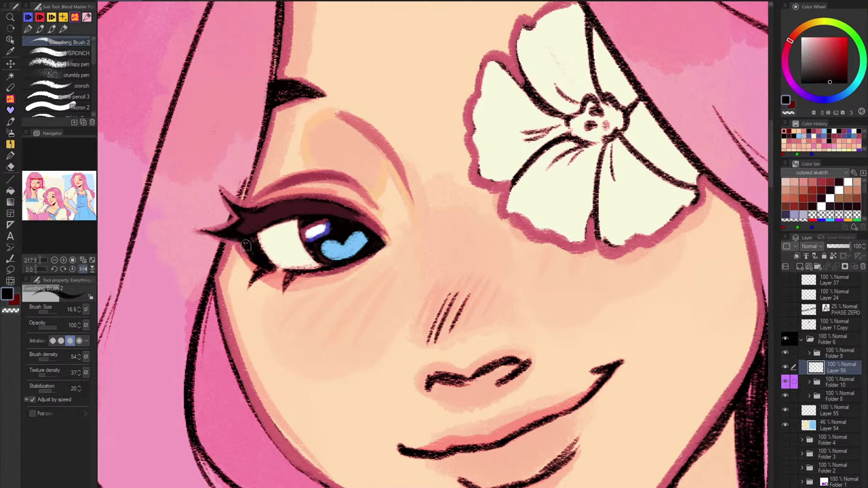
pyautogui.keyDown('alt'); pyautogui.click(254, 250); pyautogui.keyUp('alt')
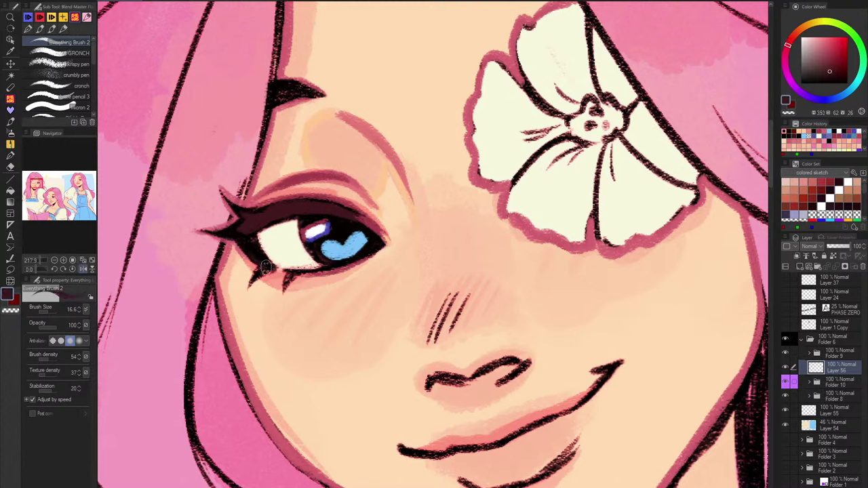
pyautogui.keyDown('alt'); pyautogui.click(375, 207); pyautogui.keyUp('alt')
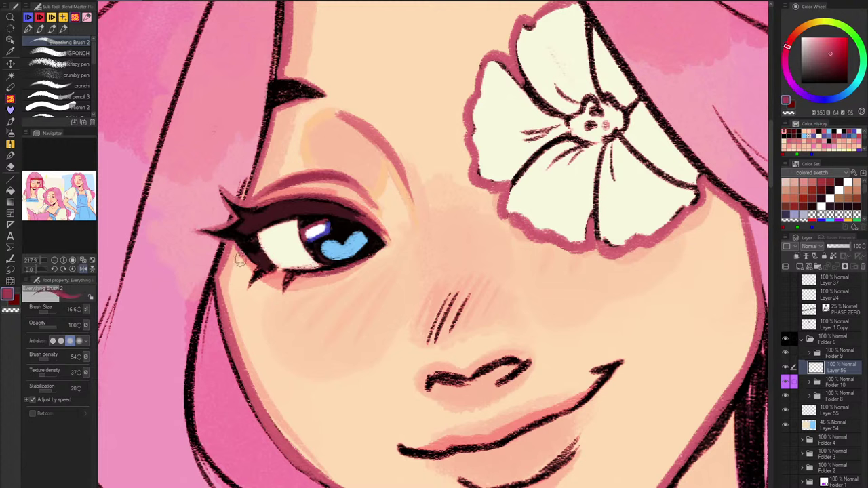
pyautogui.moveTo(254, 257)
pyautogui.mouseDown()
pyautogui.moveTo(277, 266)
pyautogui.moveTo(271, 260)
pyautogui.moveTo(271, 275)
pyautogui.moveTo(275, 266)
pyautogui.moveTo(247, 292)
pyautogui.moveTo(265, 269)
pyautogui.moveTo(303, 282)
pyautogui.moveTo(291, 274)
pyautogui.moveTo(284, 294)
pyautogui.mouseUp()
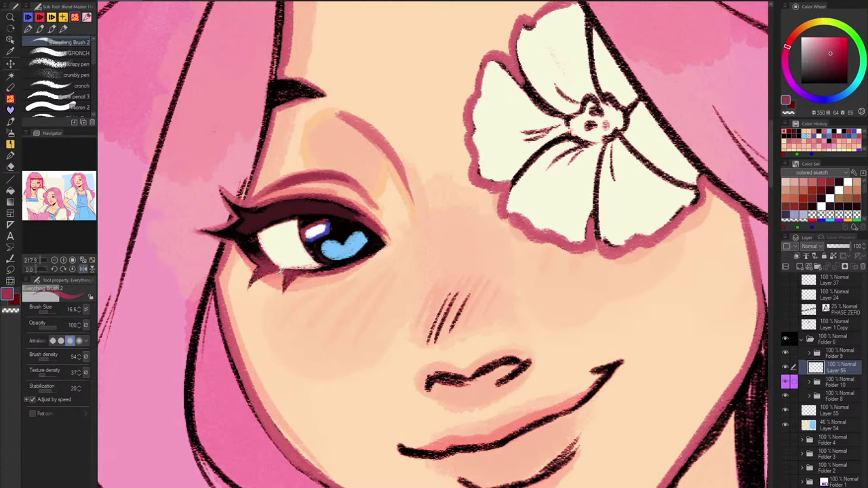
# Clean up the lower lash line and tint the skin beneath it salmon pink at brush size 27.2.
pyautogui.keyDown('alt'); pyautogui.click(285, 273); pyautogui.keyUp('alt')
pyautogui.moveTo(354, 264); pyautogui.dragTo(266, 281)
pyautogui.keyDown('alt'); pyautogui.click(277, 273); pyautogui.keyUp('alt')
pyautogui.press(']')
pyautogui.moveTo(328, 280)
pyautogui.mouseDown()
pyautogui.moveTo(299, 286)
pyautogui.moveTo(369, 269)
pyautogui.mouseUp()
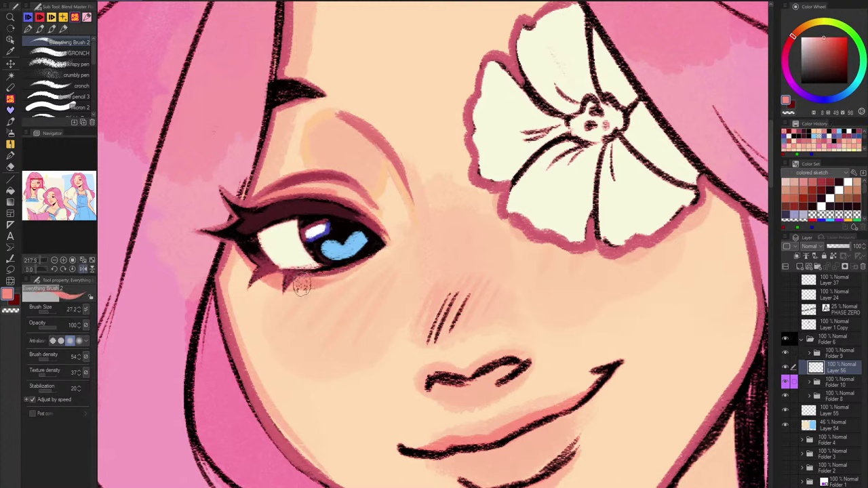
pyautogui.moveTo(302, 284)
pyautogui.mouseDown()
pyautogui.moveTo(321, 285)
pyautogui.moveTo(314, 286)
pyautogui.mouseUp()
# Refine the skin under the lower lash line near the inner corner with peach and salmon pink.
pyautogui.keyDown('alt'); pyautogui.click(372, 259); pyautogui.keyUp('alt')
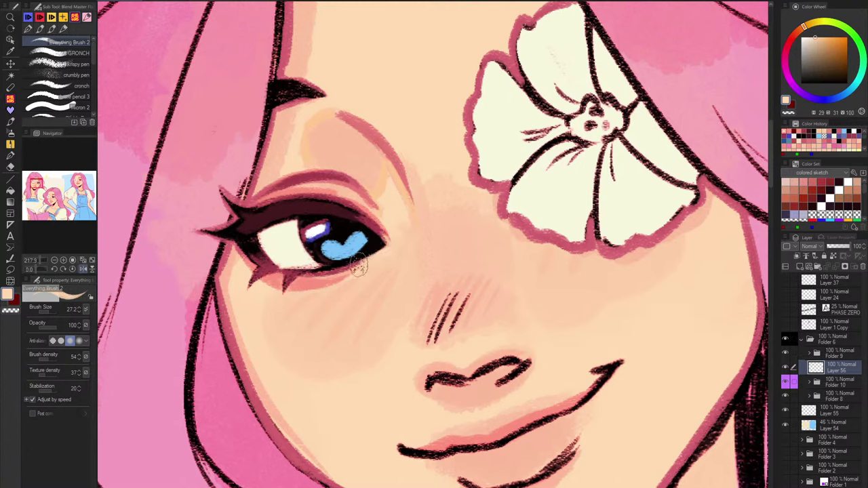
pyautogui.scroll(-4, 444, 250)
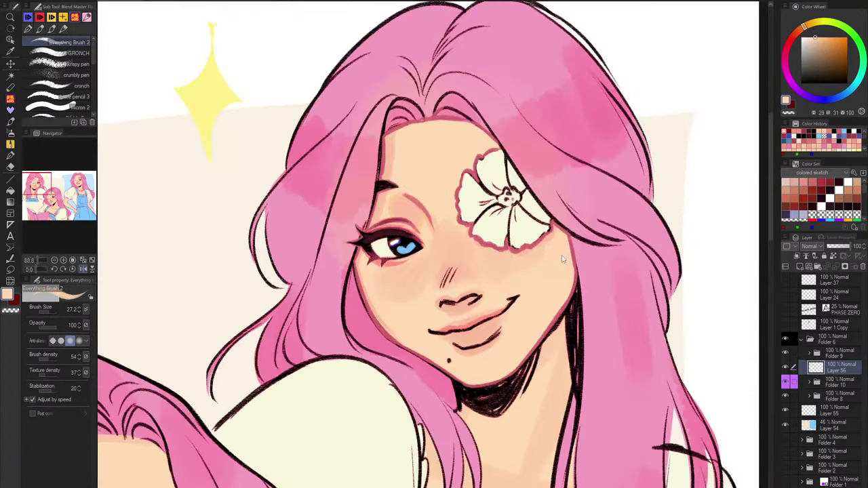
pyautogui.scroll(4, 404, 261)
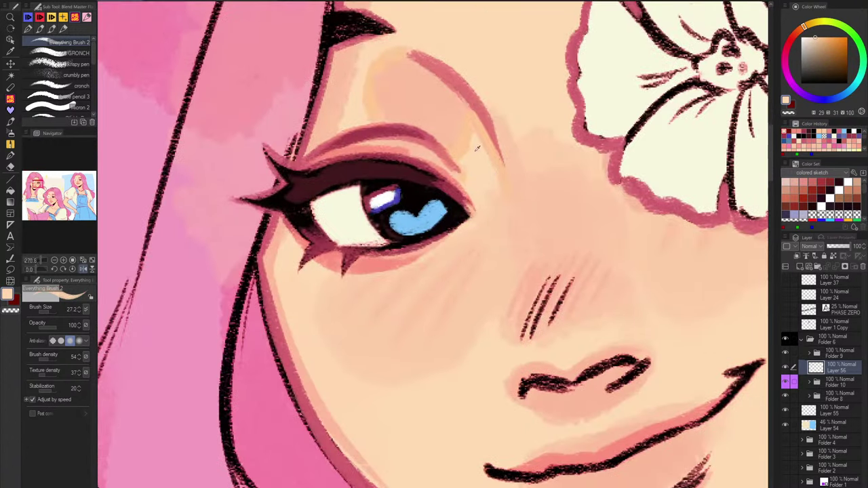
pyautogui.keyDown('alt'); pyautogui.click(421, 250); pyautogui.keyUp('alt')
pyautogui.moveTo(422, 254)
pyautogui.mouseDown()
pyautogui.moveTo(402, 260)
pyautogui.moveTo(450, 243)
pyautogui.mouseUp()
pyautogui.moveTo(385, 265)
pyautogui.mouseDown()
pyautogui.moveTo(405, 257)
pyautogui.moveTo(376, 260)
pyautogui.moveTo(443, 242)
pyautogui.moveTo(392, 264)
pyautogui.moveTo(447, 241)
pyautogui.moveTo(419, 256)
pyautogui.mouseUp()
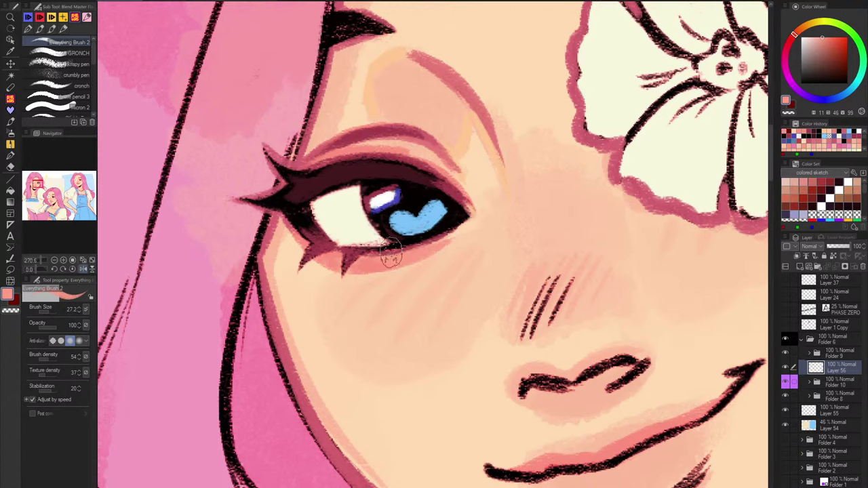
# Tidy the inner eye corner and blend the skin between the eye crease and nose bridge with peach tones.
pyautogui.scroll(-5, 399, 259)
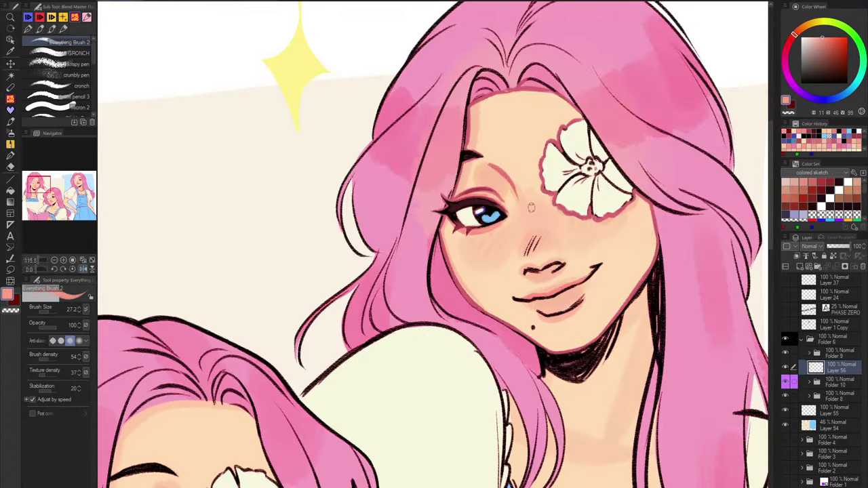
pyautogui.scroll(5, 531, 208)
pyautogui.keyDown('alt'); pyautogui.click(553, 188); pyautogui.keyUp('alt')
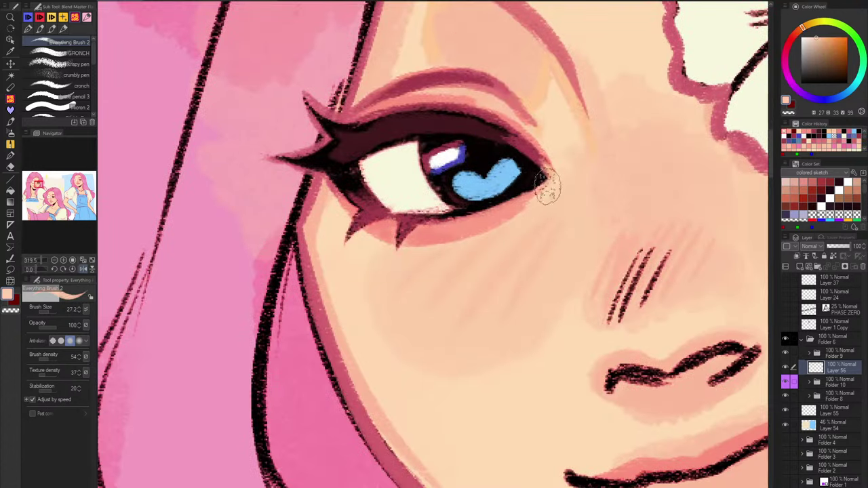
pyautogui.keyDown('alt'); pyautogui.click(547, 82); pyautogui.keyUp('alt')
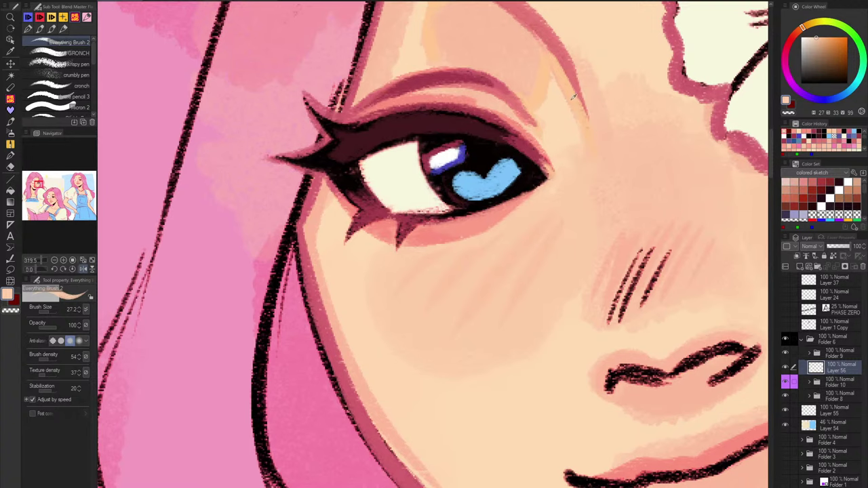
pyautogui.moveTo(550, 71)
pyautogui.mouseDown()
pyautogui.moveTo(574, 116)
pyautogui.moveTo(542, 65)
pyautogui.moveTo(575, 133)
pyautogui.mouseUp()
pyautogui.moveTo(537, 102)
pyautogui.mouseDown()
pyautogui.moveTo(551, 157)
pyautogui.moveTo(545, 133)
pyautogui.mouseUp()
pyautogui.moveTo(565, 232); pyautogui.dragTo(513, 271)
# Extend the crease shading down the side of the nose and paint over the nose bridge's black hatch marks in peach.
pyautogui.scroll(-3, 600, 241)
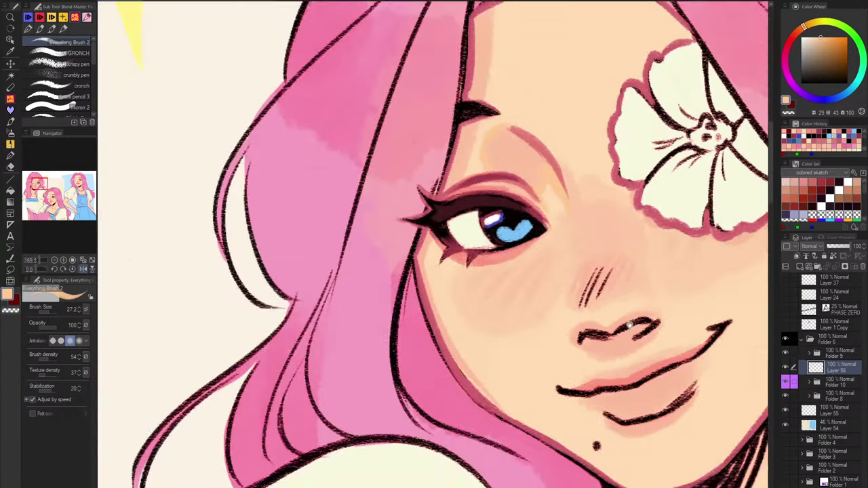
pyautogui.moveTo(592, 192); pyautogui.dragTo(542, 167)
pyautogui.keyDown('alt'); pyautogui.click(522, 174); pyautogui.keyUp('alt')
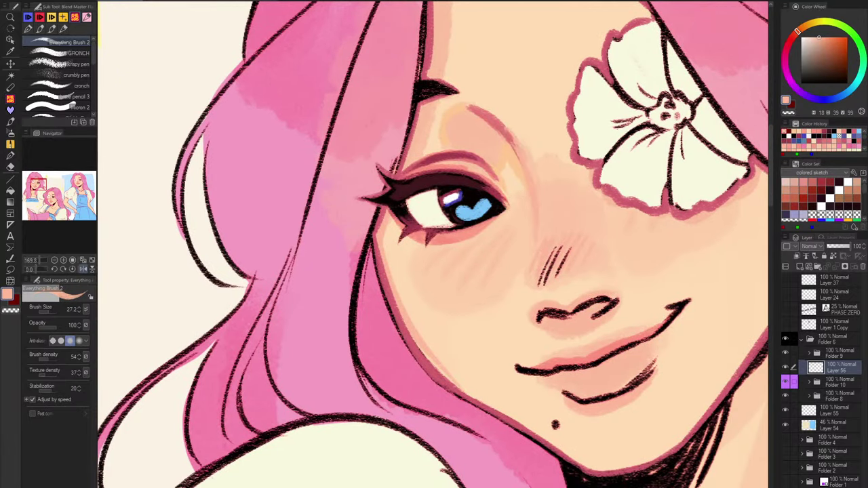
pyautogui.moveTo(603, 331); pyautogui.dragTo(572, 332)
pyautogui.moveTo(502, 283)
pyautogui.mouseDown()
pyautogui.moveTo(527, 252)
pyautogui.moveTo(528, 269)
pyautogui.mouseUp()
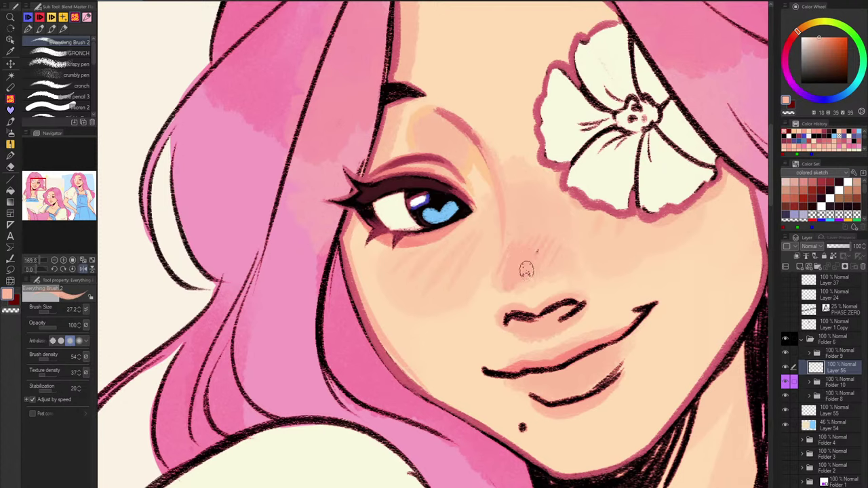
pyautogui.moveTo(566, 224); pyautogui.dragTo(537, 255)
pyautogui.scroll(-3, 619, 210)
pyautogui.scroll(4, 603, 286)
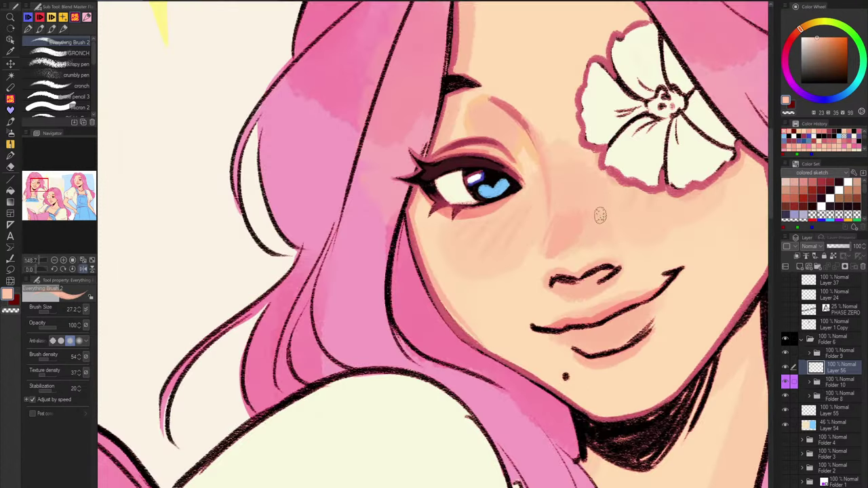
pyautogui.moveTo(552, 241); pyautogui.dragTo(547, 230)
# Shade the skin under the lower lid with sampled peach, using the GRONCH brush at size 16.1.
pyautogui.scroll(-4, 604, 213)
pyautogui.moveTo(677, 236); pyautogui.dragTo(587, 233)
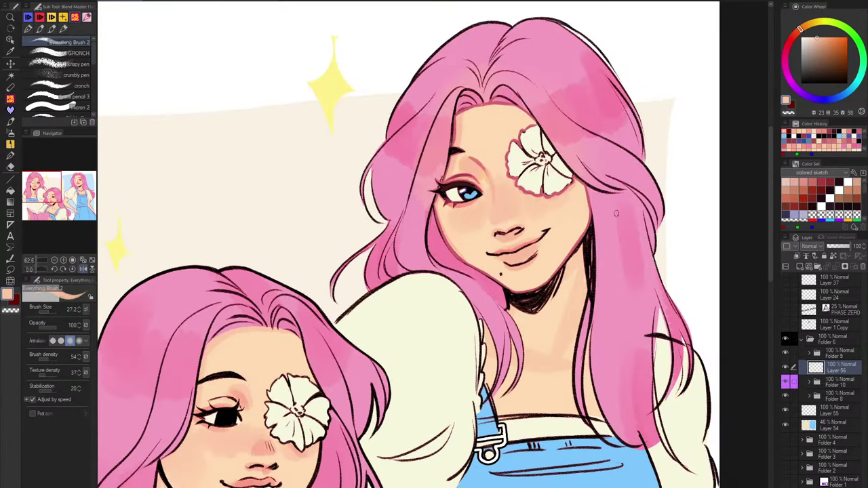
pyautogui.scroll(-1, 615, 217)
pyautogui.scroll(-1, 560, 294)
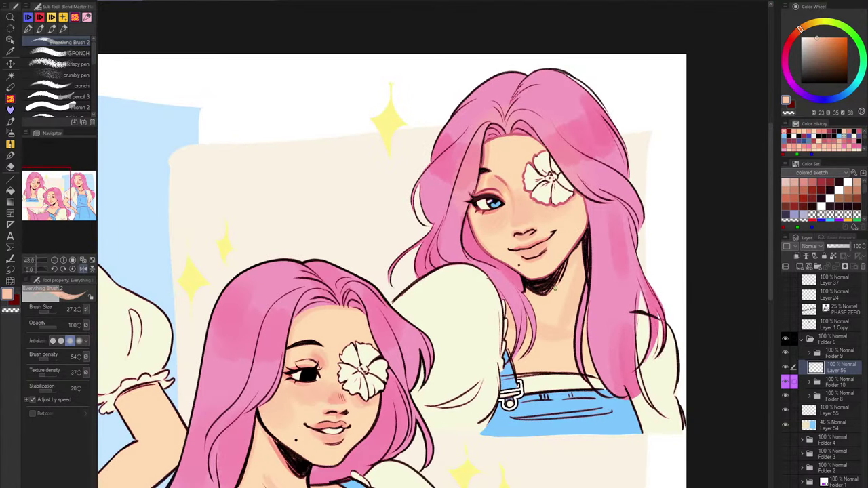
pyautogui.scroll(7, 554, 293)
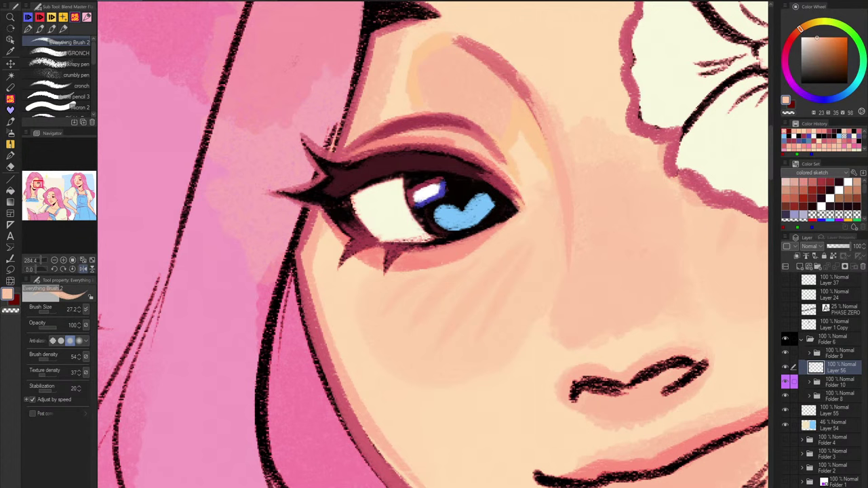
pyautogui.click(83, 54)
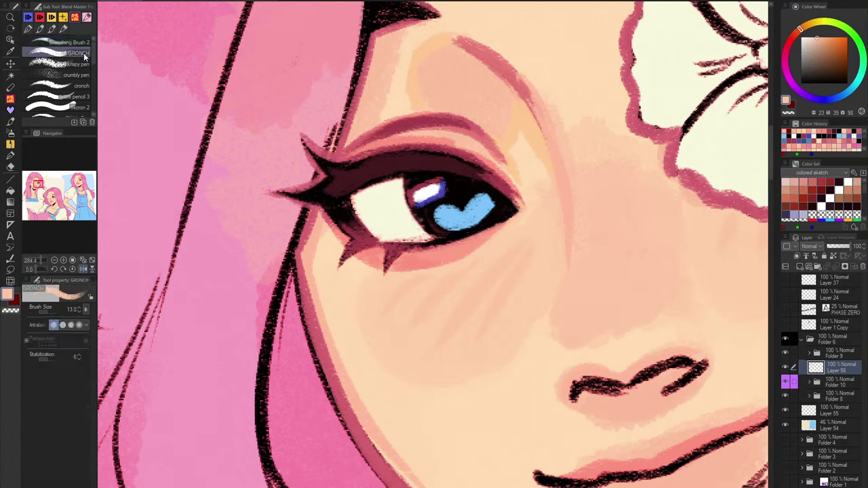
pyautogui.keyDown('alt'); pyautogui.click(531, 215); pyautogui.keyUp('alt')
pyautogui.press(']')
pyautogui.moveTo(517, 220); pyautogui.dragTo(423, 263)
pyautogui.scroll(-5, 550, 207)
pyautogui.scroll(3, 520, 252)
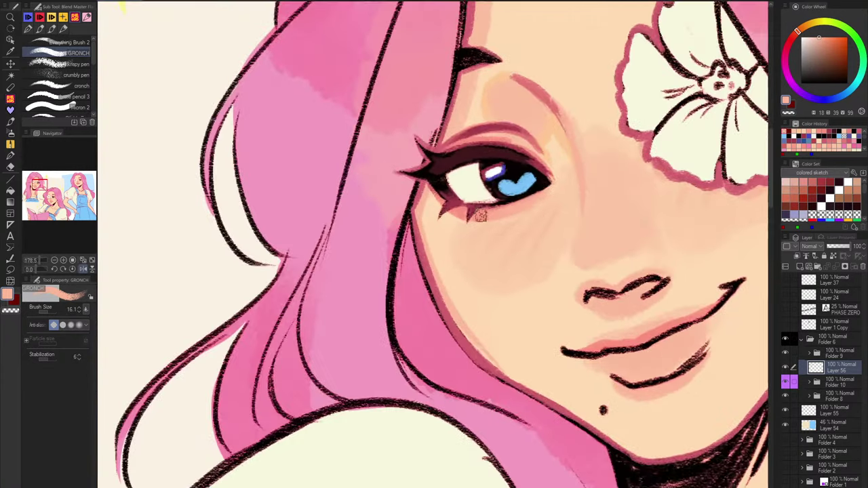
# Blend the shading where the eye crease meets the nose bridge with sampled peach tones.
pyautogui.scroll(-5, 566, 200)
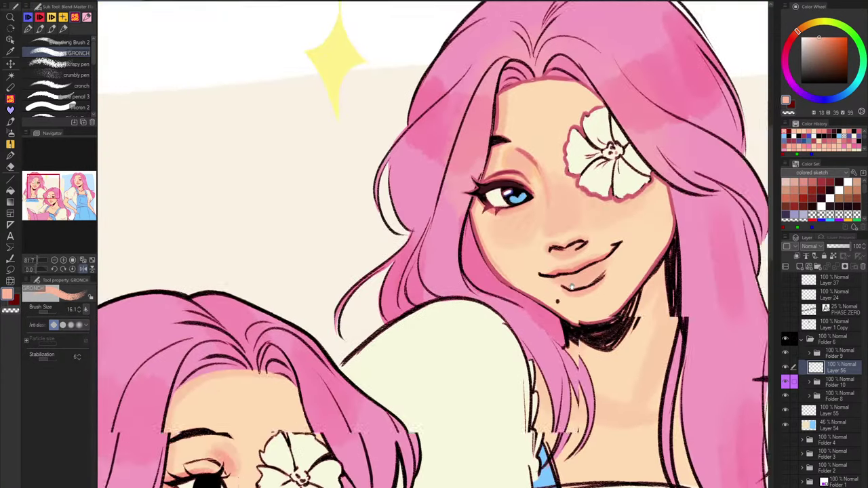
pyautogui.scroll(2, 495, 223)
pyautogui.scroll(3, 495, 223)
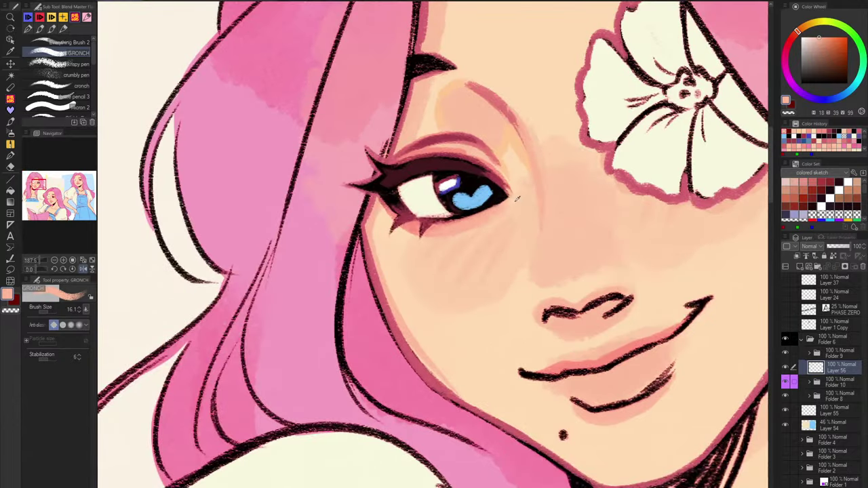
pyautogui.moveTo(574, 166); pyautogui.dragTo(508, 218)
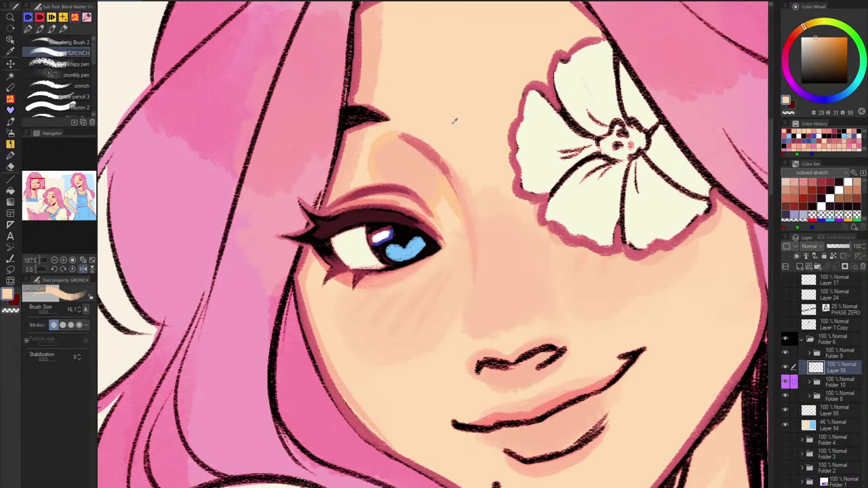
pyautogui.keyDown('alt'); pyautogui.click(456, 120); pyautogui.keyUp('alt')
pyautogui.keyDown('alt'); pyautogui.click(479, 205); pyautogui.keyUp('alt')
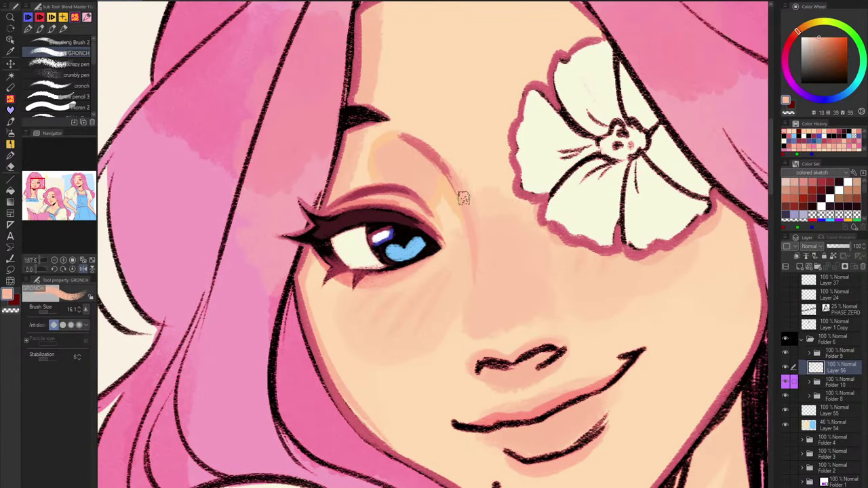
# Soften the nose bridge shading with sampled peach, using Everything Brush 2 at size 66.6.
pyautogui.click(68, 43)
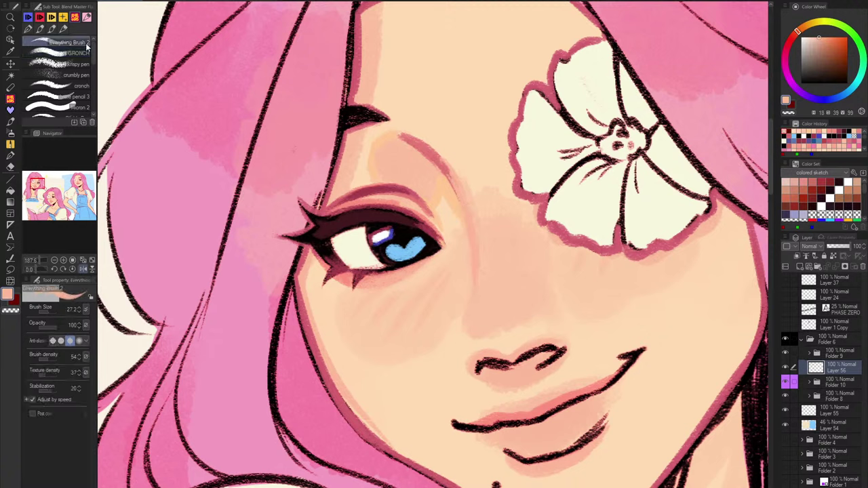
pyautogui.keyDown('alt'); pyautogui.click(510, 332); pyautogui.keyUp('alt')
pyautogui.moveTo(528, 282); pyautogui.dragTo(541, 311)
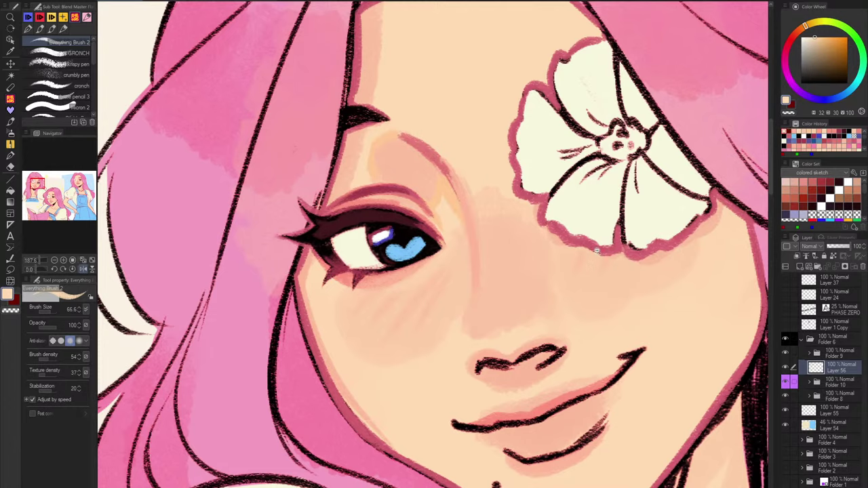
# Build up a soft pink tip on the upper character's nose and blend its sides with sampled peach tones at brush size 66.6.
pyautogui.scroll(-2, 615, 267)
pyautogui.moveTo(584, 400); pyautogui.dragTo(529, 371)
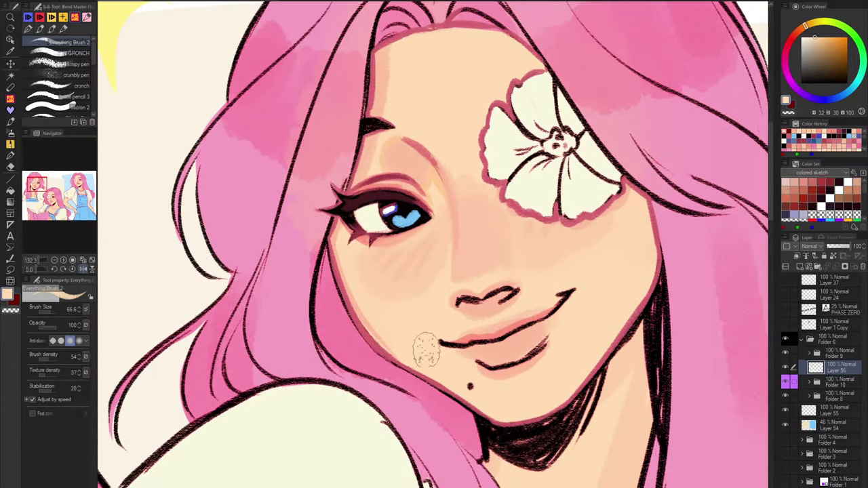
pyautogui.scroll(-5, 451, 274)
pyautogui.scroll(4, 485, 251)
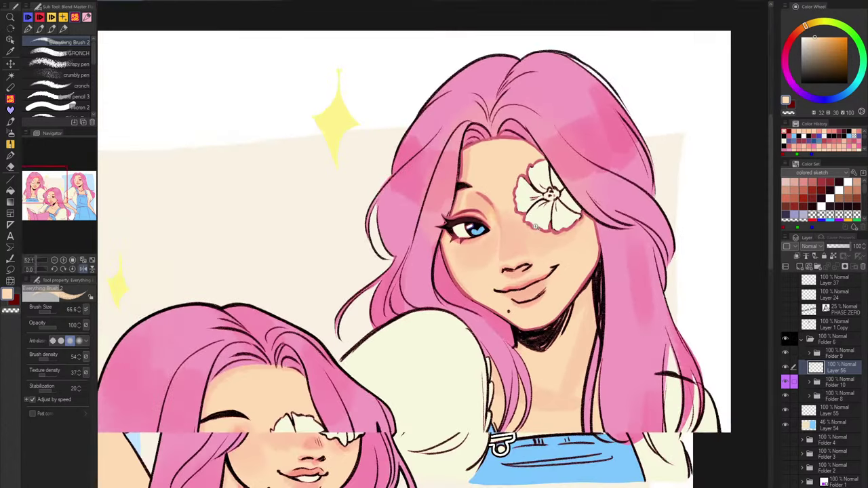
pyautogui.keyDown('alt'); pyautogui.click(494, 237); pyautogui.keyUp('alt')
pyautogui.moveTo(499, 223)
pyautogui.mouseDown()
pyautogui.moveTo(499, 250)
pyautogui.moveTo(480, 279)
pyautogui.mouseUp()
pyautogui.keyDown('alt'); pyautogui.click(496, 256); pyautogui.keyUp('alt')
pyautogui.keyDown('alt'); pyautogui.click(493, 230); pyautogui.keyUp('alt')
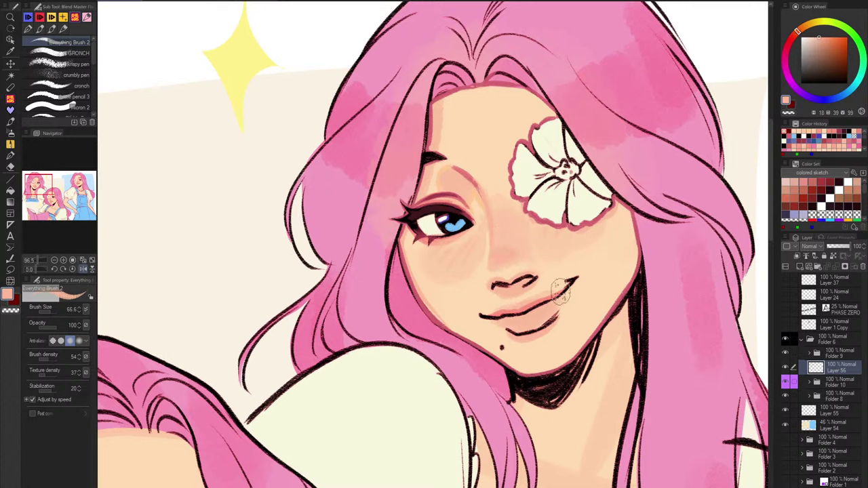
pyautogui.keyDown('alt'); pyautogui.click(549, 255); pyautogui.keyUp('alt')
pyautogui.moveTo(535, 264); pyautogui.dragTo(529, 262)
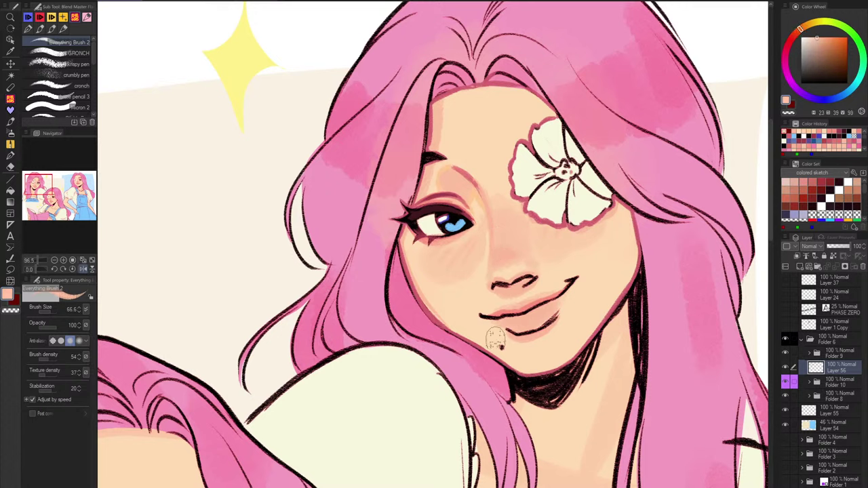
pyautogui.keyDown('alt'); pyautogui.click(560, 237); pyautogui.keyUp('alt')
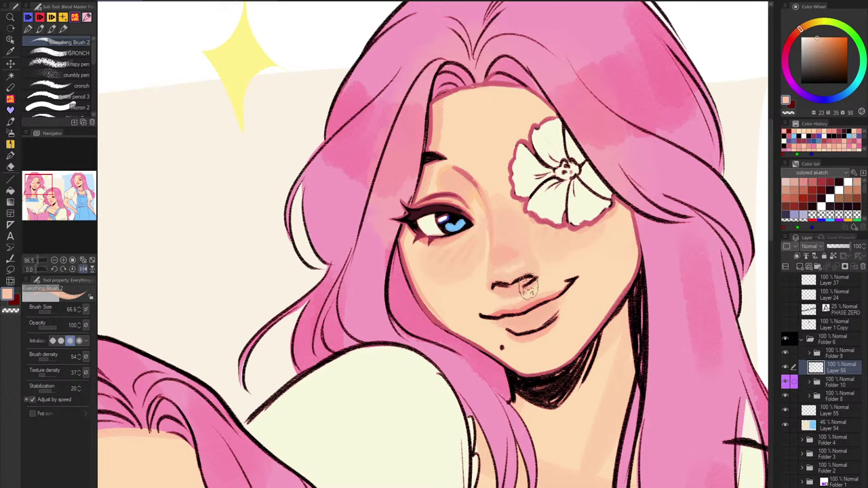
# Strengthen the eye crease's lower end beside the nose bridge and add coral hatch marks above the nose tip at brush size 44.4.
pyautogui.scroll(2, 481, 173)
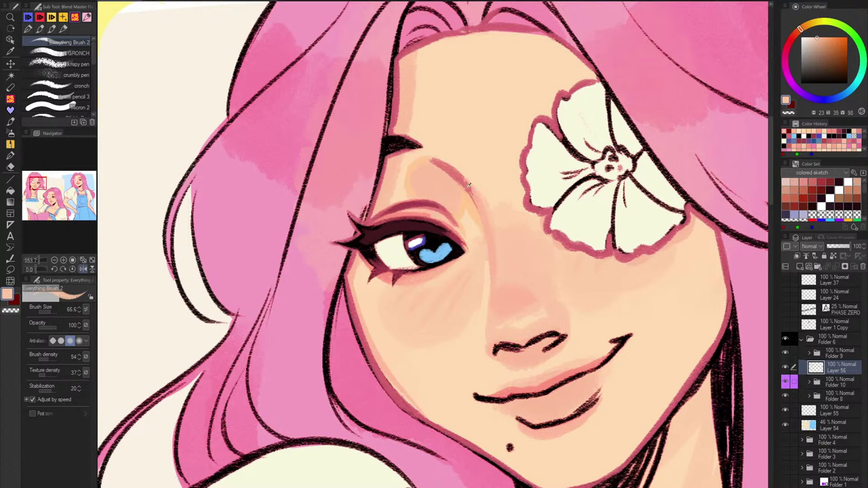
pyautogui.keyDown('alt'); pyautogui.click(446, 208); pyautogui.keyUp('alt')
pyautogui.moveTo(468, 201)
pyautogui.mouseDown()
pyautogui.moveTo(463, 178)
pyautogui.moveTo(484, 216)
pyautogui.mouseUp()
pyautogui.press('[')
pyautogui.press('[')
pyautogui.moveTo(508, 289)
pyautogui.mouseDown()
pyautogui.moveTo(508, 313)
pyautogui.moveTo(545, 271)
pyautogui.moveTo(509, 301)
pyautogui.mouseUp()
pyautogui.hotkey('ctrl', 'z')
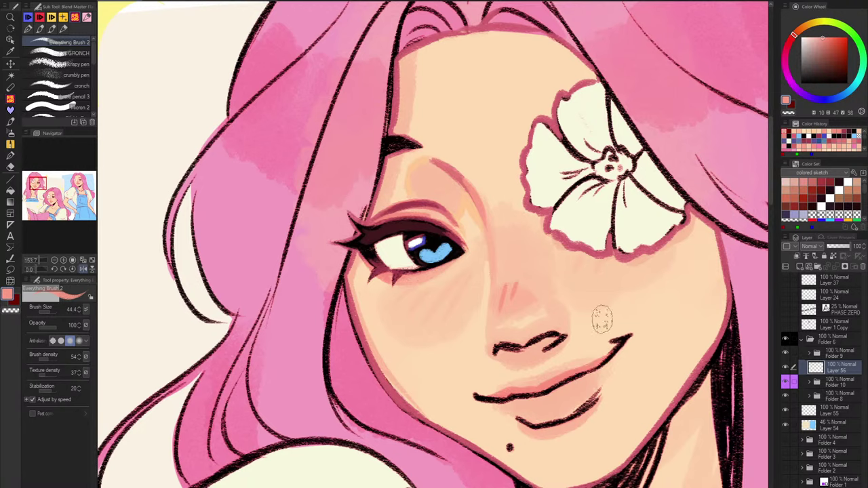
# Try a black practice eye with lids, iris and crease in the empty cream background, and undo its strokes.
pyautogui.moveTo(346, 183); pyautogui.dragTo(593, 298)
pyautogui.moveTo(468, 224)
pyautogui.mouseDown()
pyautogui.moveTo(616, 120)
pyautogui.moveTo(727, 119)
pyautogui.mouseUp()
pyautogui.keyDown('alt'); pyautogui.click(732, 148); pyautogui.keyUp('alt')
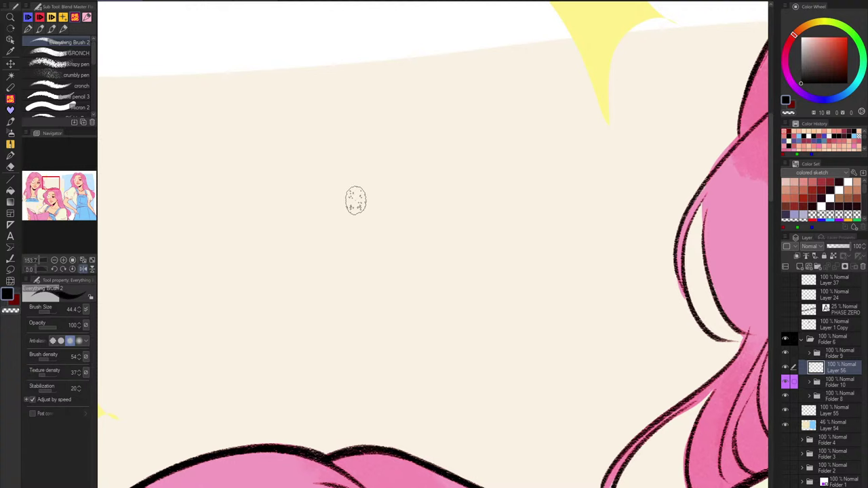
pyautogui.moveTo(355, 200)
pyautogui.mouseDown()
pyautogui.moveTo(228, 185)
pyautogui.moveTo(306, 264)
pyautogui.moveTo(331, 260)
pyautogui.mouseUp()
pyautogui.moveTo(292, 182)
pyautogui.mouseDown()
pyautogui.moveTo(306, 178)
pyautogui.moveTo(309, 189)
pyautogui.mouseUp()
pyautogui.moveTo(243, 152)
pyautogui.mouseDown()
pyautogui.moveTo(330, 134)
pyautogui.moveTo(373, 153)
pyautogui.mouseUp()
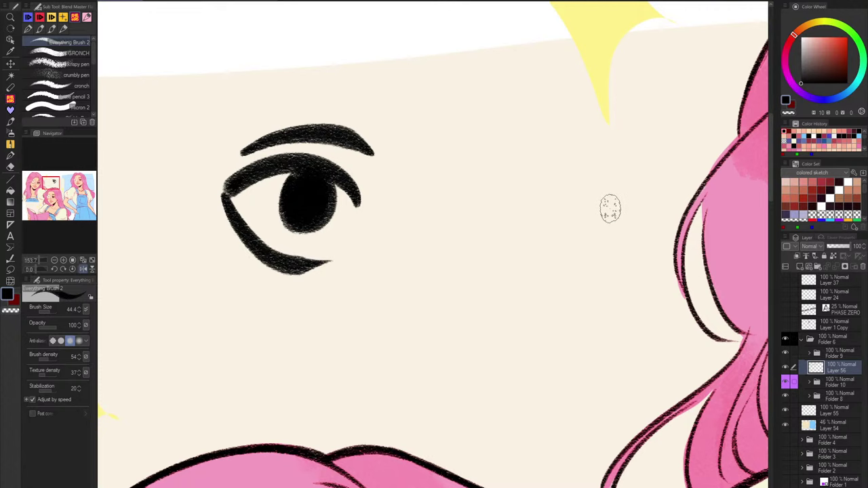
pyautogui.hotkey('ctrl', 'z')
pyautogui.hotkey('ctrl', 'z')
pyautogui.hotkey('ctrl', 'z')
pyautogui.hotkey('ctrl', 'z')
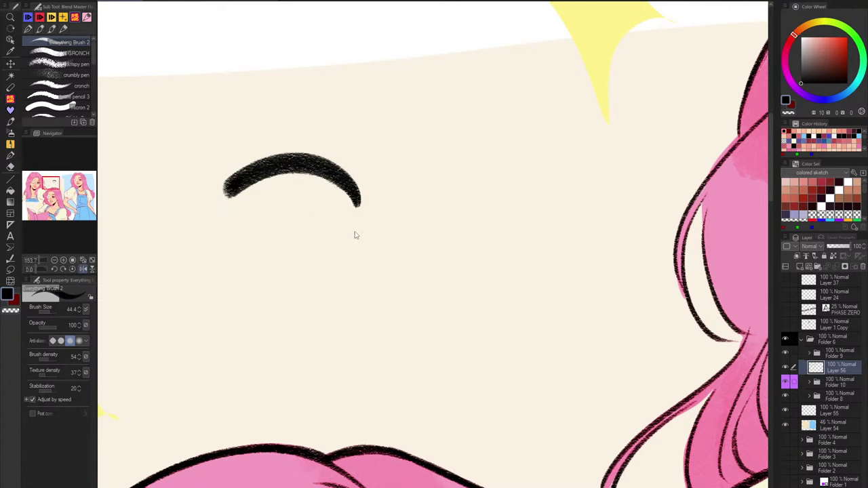
# Sketch a pair of black practice eyes in the cream background, with arched upper lids, curved lower lids and open irises.
pyautogui.moveTo(191, 210)
pyautogui.mouseDown()
pyautogui.moveTo(314, 196)
pyautogui.moveTo(325, 222)
pyautogui.mouseUp()
pyautogui.moveTo(283, 189); pyautogui.dragTo(329, 221)
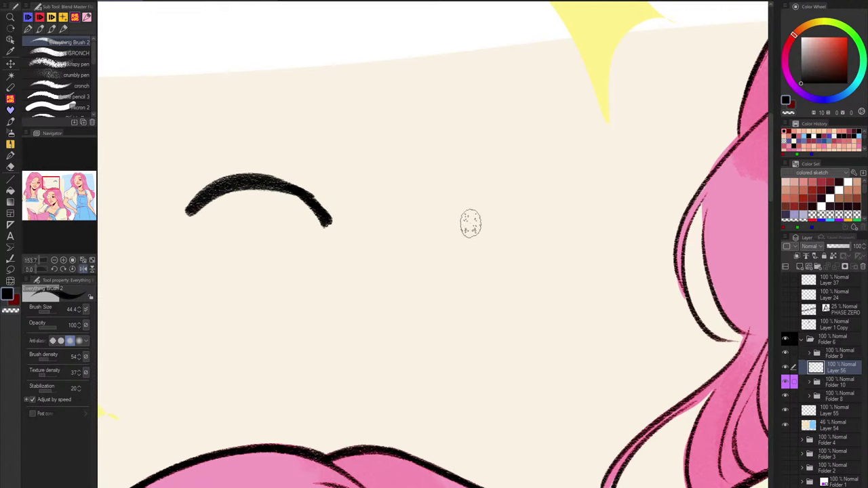
pyautogui.moveTo(468, 225)
pyautogui.mouseDown()
pyautogui.moveTo(512, 187)
pyautogui.moveTo(603, 203)
pyautogui.moveTo(615, 232)
pyautogui.mouseUp()
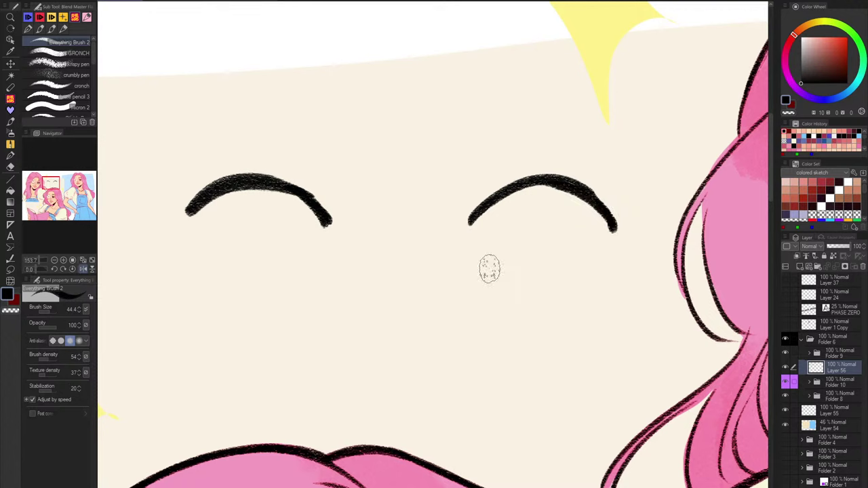
pyautogui.moveTo(205, 237)
pyautogui.mouseDown()
pyautogui.moveTo(248, 265)
pyautogui.moveTo(305, 255)
pyautogui.mouseUp()
pyautogui.moveTo(481, 242)
pyautogui.mouseDown()
pyautogui.moveTo(590, 247)
pyautogui.moveTo(491, 256)
pyautogui.moveTo(529, 264)
pyautogui.moveTo(573, 240)
pyautogui.mouseUp()
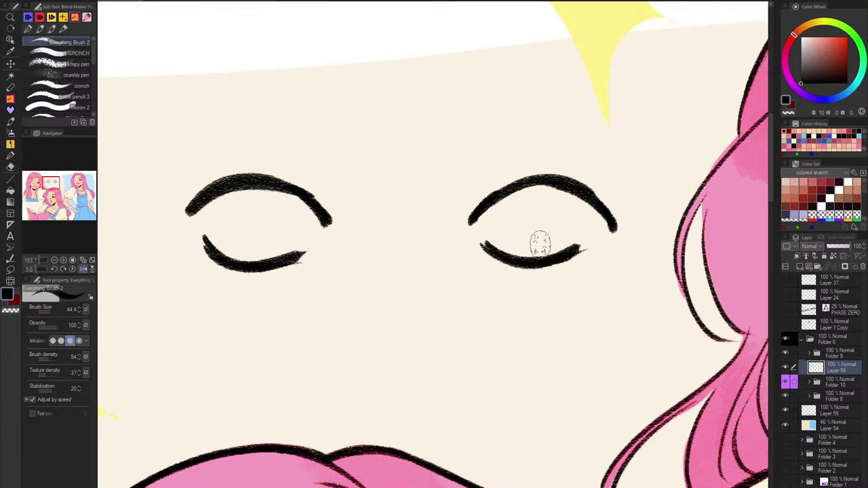
pyautogui.moveTo(225, 194)
pyautogui.mouseDown()
pyautogui.moveTo(235, 229)
pyautogui.moveTo(296, 200)
pyautogui.mouseUp()
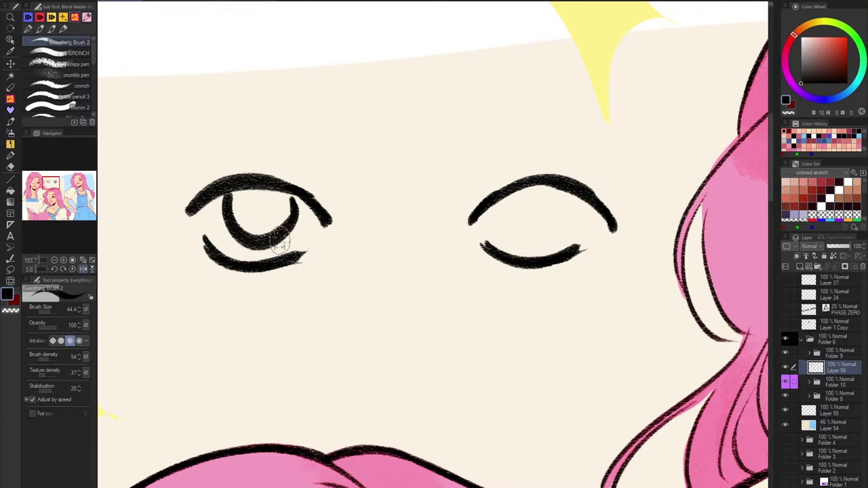
pyautogui.moveTo(500, 198)
pyautogui.mouseDown()
pyautogui.moveTo(529, 238)
pyautogui.moveTo(566, 198)
pyautogui.mouseUp()
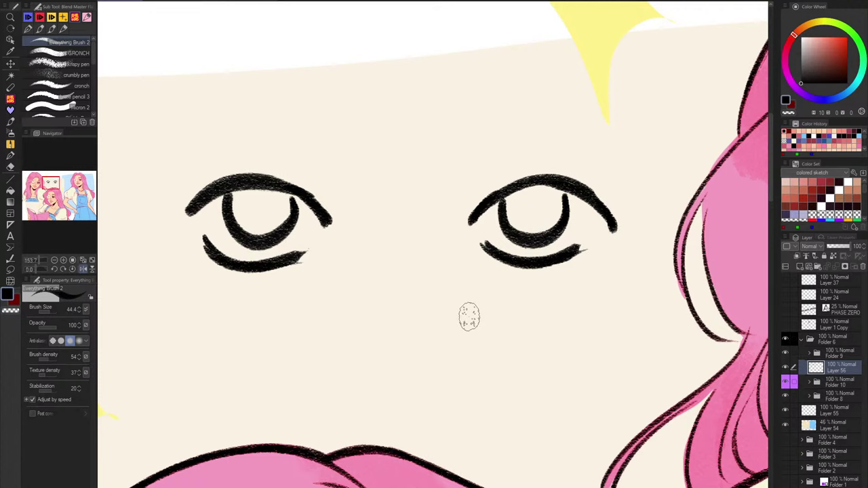
# Undo the strokes of the practice eyes in the cream background.
pyautogui.scroll(-11, 581, 246)
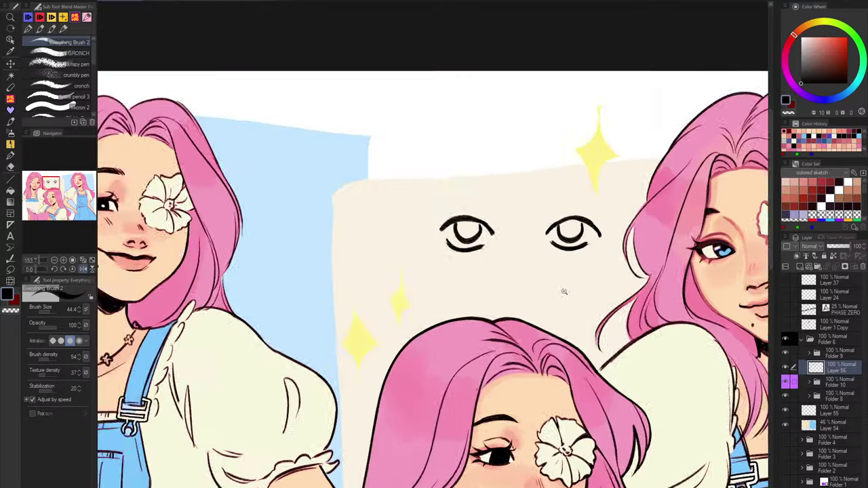
pyautogui.moveTo(563, 293); pyautogui.dragTo(454, 276)
pyautogui.hotkey('ctrl', 'z')
pyautogui.hotkey('ctrl', 'z')
pyautogui.hotkey('ctrl', 'z')
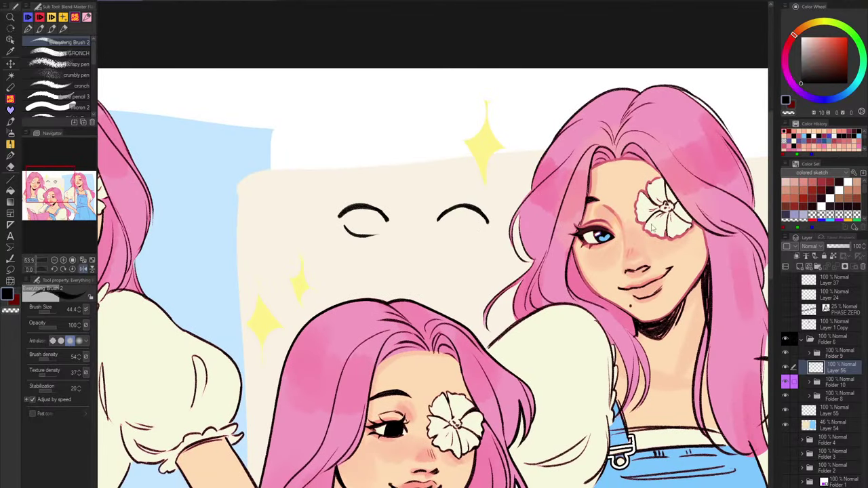
pyautogui.hotkey('ctrl', 'z')
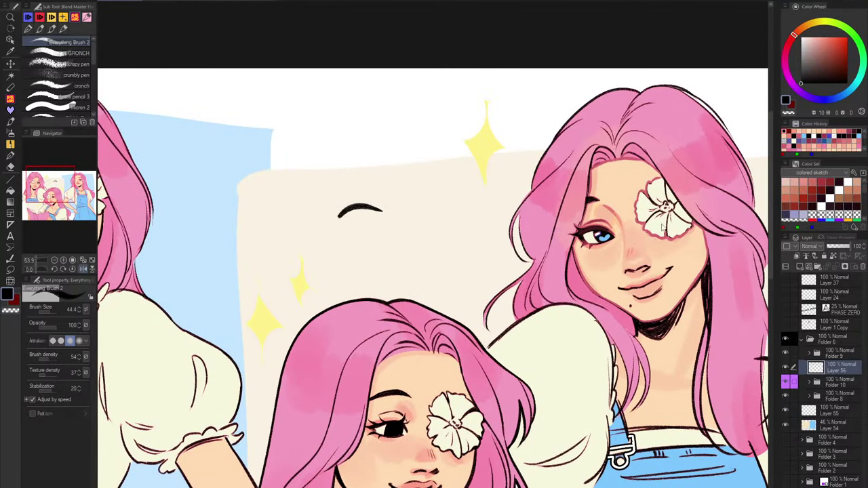
pyautogui.hotkey('ctrl', 'z')
# Paint the underside of the nose coral and edge the top of its line in sampled rose, reducing the brush size to 26.3.
pyautogui.scroll(8, 663, 228)
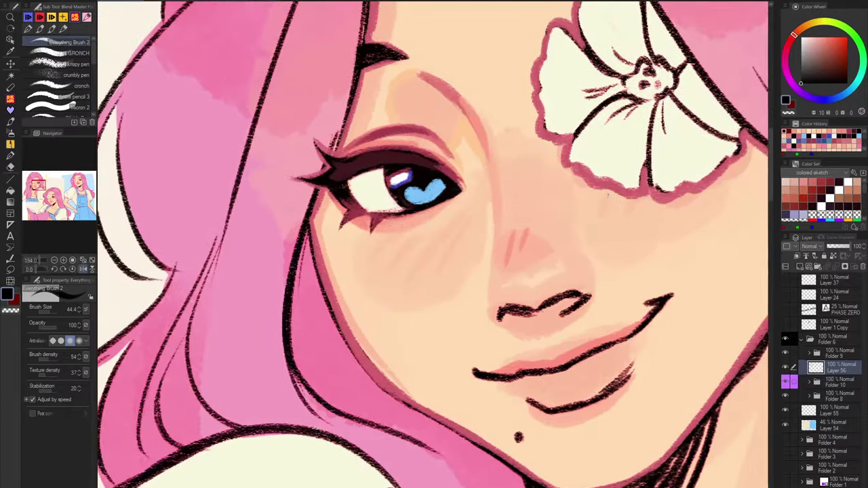
pyautogui.press('x')
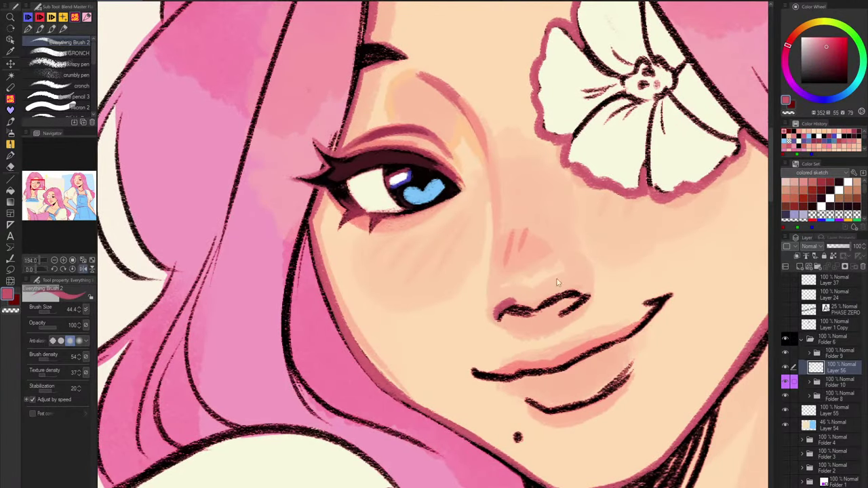
pyautogui.hotkey('ctrl', 'z')
pyautogui.keyDown('alt'); pyautogui.click(522, 238); pyautogui.keyUp('alt')
pyautogui.moveTo(508, 299)
pyautogui.mouseDown()
pyautogui.moveTo(542, 305)
pyautogui.moveTo(559, 288)
pyautogui.moveTo(535, 303)
pyautogui.moveTo(583, 288)
pyautogui.moveTo(590, 299)
pyautogui.moveTo(495, 307)
pyautogui.moveTo(522, 309)
pyautogui.moveTo(504, 321)
pyautogui.moveTo(545, 317)
pyautogui.moveTo(532, 326)
pyautogui.moveTo(502, 309)
pyautogui.moveTo(525, 307)
pyautogui.moveTo(530, 313)
pyautogui.moveTo(502, 309)
pyautogui.moveTo(497, 319)
pyautogui.moveTo(587, 293)
pyautogui.moveTo(523, 311)
pyautogui.moveTo(579, 292)
pyautogui.moveTo(555, 315)
pyautogui.moveTo(571, 311)
pyautogui.moveTo(547, 326)
pyautogui.moveTo(496, 323)
pyautogui.moveTo(564, 325)
pyautogui.mouseUp()
pyautogui.keyDown('alt'); pyautogui.click(601, 180); pyautogui.keyUp('alt')
pyautogui.hotkey('ctrl', 'z')
pyautogui.press('[')
pyautogui.press('[')
pyautogui.press('[')
pyautogui.keyDown('alt'); pyautogui.click(514, 364); pyautogui.keyUp('alt')
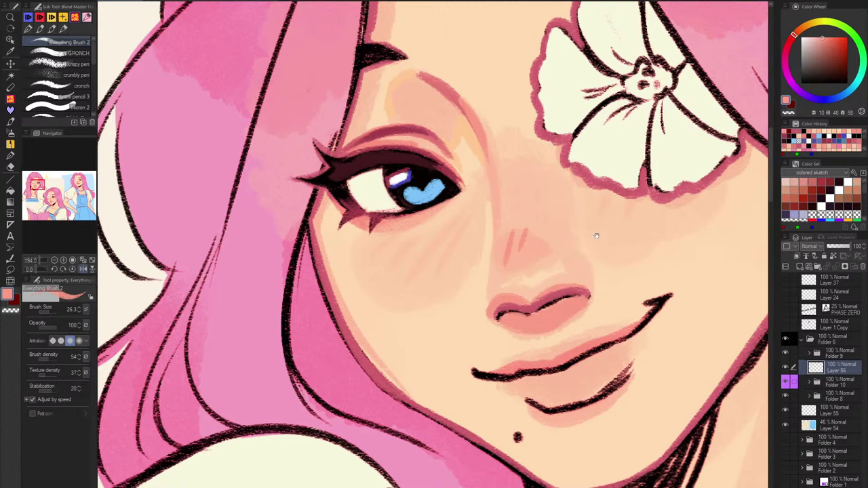
# Clean up the lower contour of the nose with sampled peach.
pyautogui.moveTo(596, 236); pyautogui.dragTo(592, 255)
pyautogui.keyDown('alt'); pyautogui.click(392, 114); pyautogui.keyUp('alt')
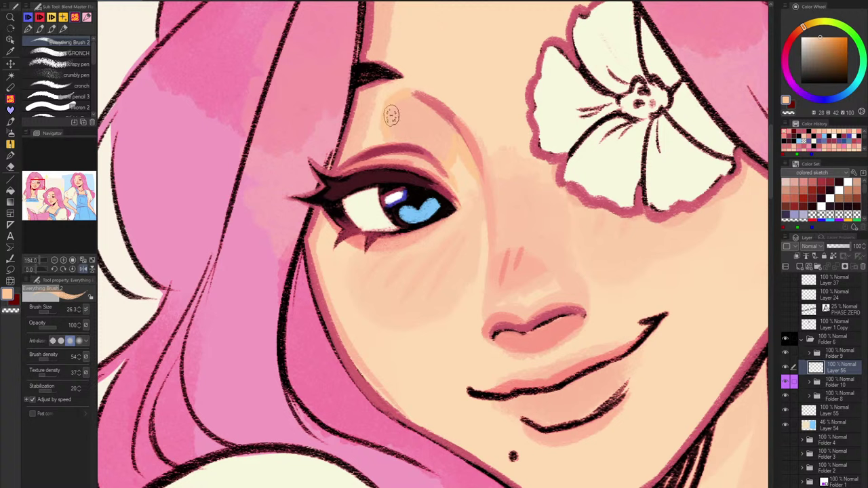
pyautogui.moveTo(542, 343)
pyautogui.mouseDown()
pyautogui.moveTo(488, 341)
pyautogui.moveTo(527, 352)
pyautogui.mouseUp()
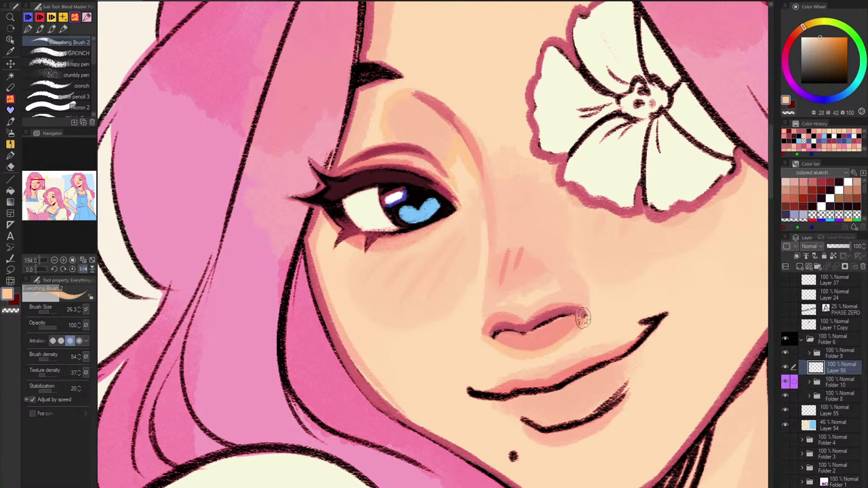
# Paint over the black nose line and shape the two nostrils with sampled rose, coral and peach.
pyautogui.keyDown('alt'); pyautogui.click(546, 316); pyautogui.keyUp('alt')
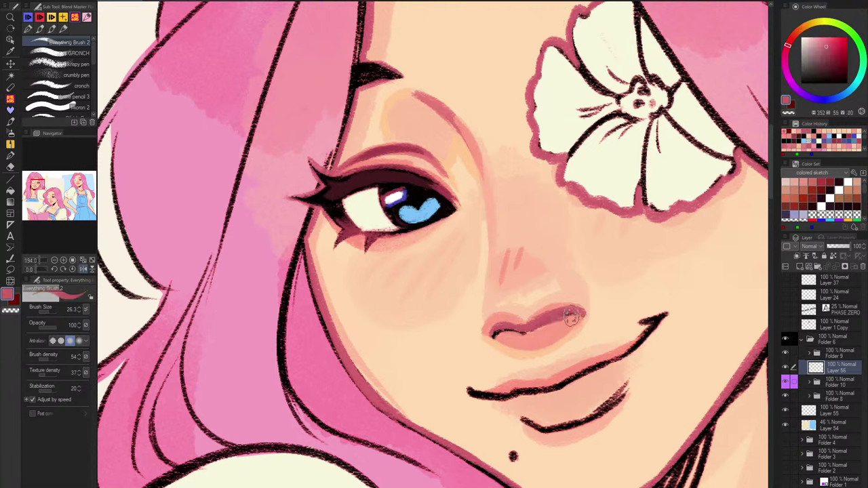
pyautogui.keyDown('alt'); pyautogui.click(550, 305); pyautogui.keyUp('alt')
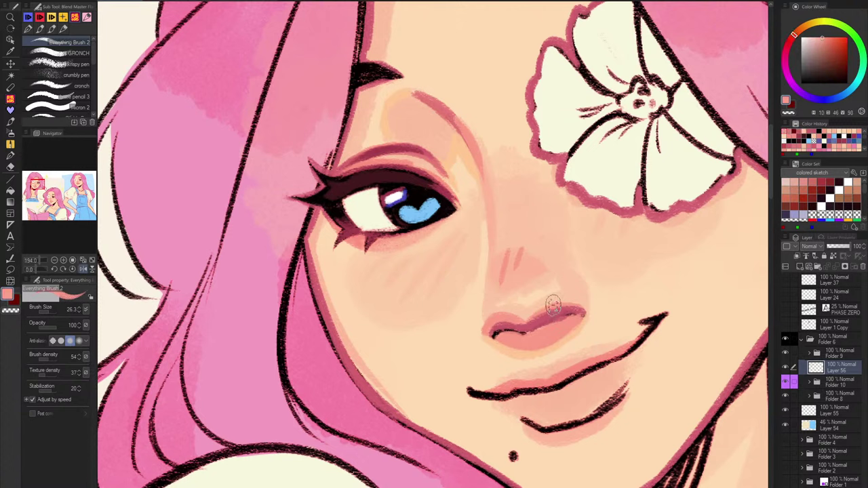
pyautogui.keyDown('alt'); pyautogui.click(527, 312); pyautogui.keyUp('alt')
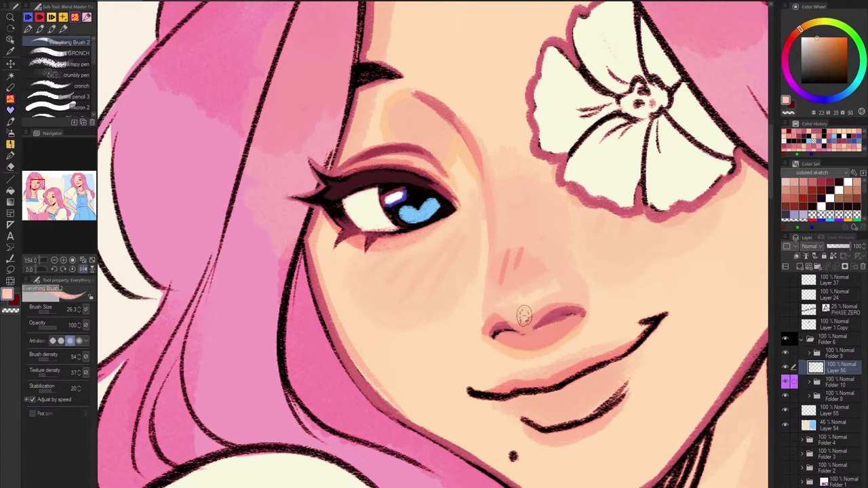
pyautogui.keyDown('alt'); pyautogui.click(528, 325); pyautogui.keyUp('alt')
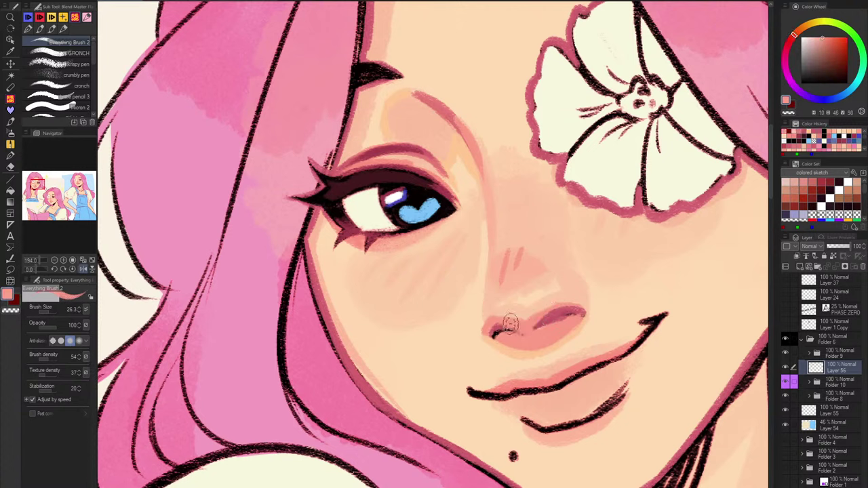
pyautogui.keyDown('alt'); pyautogui.click(498, 328); pyautogui.keyUp('alt')
pyautogui.moveTo(495, 333)
pyautogui.mouseDown()
pyautogui.moveTo(514, 328)
pyautogui.moveTo(495, 330)
pyautogui.moveTo(520, 334)
pyautogui.moveTo(500, 330)
pyautogui.moveTo(548, 311)
pyautogui.moveTo(537, 329)
pyautogui.moveTo(578, 313)
pyautogui.moveTo(506, 337)
pyautogui.moveTo(511, 328)
pyautogui.moveTo(529, 336)
pyautogui.moveTo(532, 324)
pyautogui.moveTo(512, 323)
pyautogui.moveTo(534, 331)
pyautogui.moveTo(487, 335)
pyautogui.moveTo(583, 336)
pyautogui.moveTo(590, 302)
pyautogui.moveTo(488, 333)
pyautogui.moveTo(560, 336)
pyautogui.moveTo(486, 333)
pyautogui.moveTo(567, 274)
pyautogui.moveTo(484, 329)
pyautogui.moveTo(489, 281)
pyautogui.mouseUp()
pyautogui.keyDown('alt'); pyautogui.click(513, 325); pyautogui.keyUp('alt')
pyautogui.keyDown('alt'); pyautogui.click(506, 329); pyautogui.keyUp('alt')
pyautogui.keyDown('alt'); pyautogui.click(495, 318); pyautogui.keyUp('alt')
# Check the painted face in a horizontally mirrored view and restore the normal orientation.
pyautogui.scroll(-5, 535, 222)
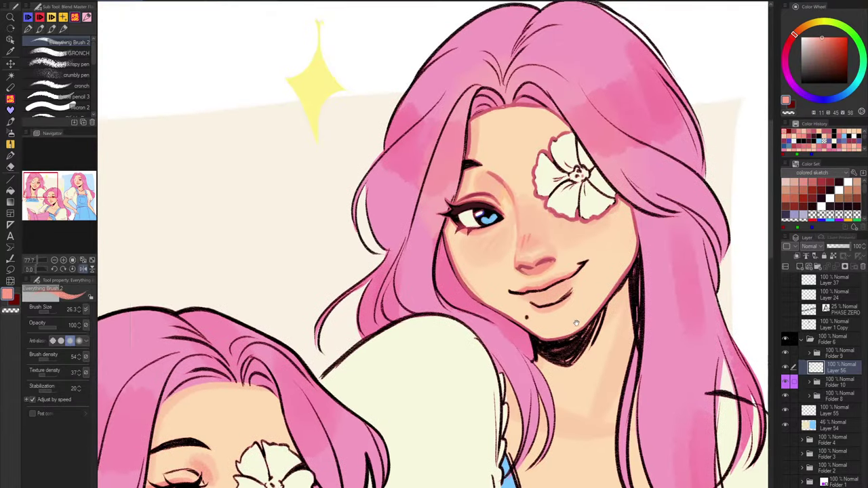
pyautogui.moveTo(576, 323); pyautogui.dragTo(544, 356)
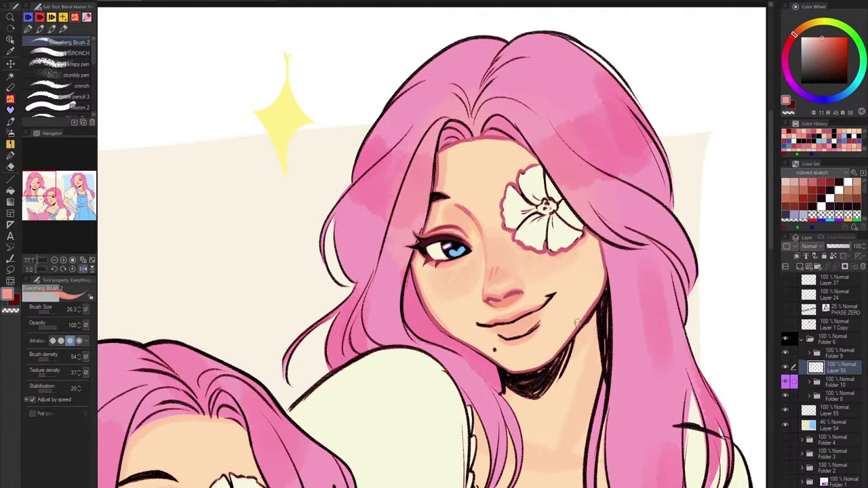
pyautogui.press('h')
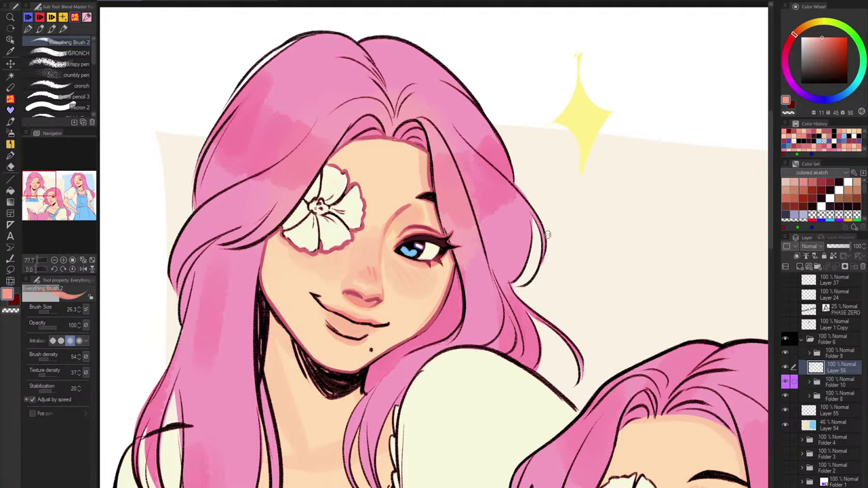
pyautogui.press('h')
pyautogui.moveTo(527, 302); pyautogui.dragTo(495, 302)
# Soften the skin beside the nose bridge with sampled peach, using Everything Brush 2 at size 77.8.
pyautogui.scroll(4, 518, 264)
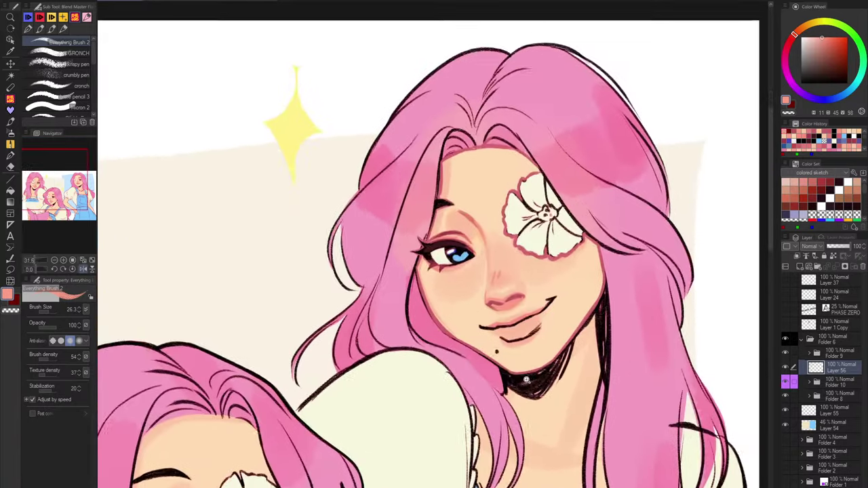
pyautogui.keyDown('alt'); pyautogui.click(518, 265); pyautogui.keyUp('alt')
pyautogui.moveTo(518, 264); pyautogui.dragTo(493, 219)
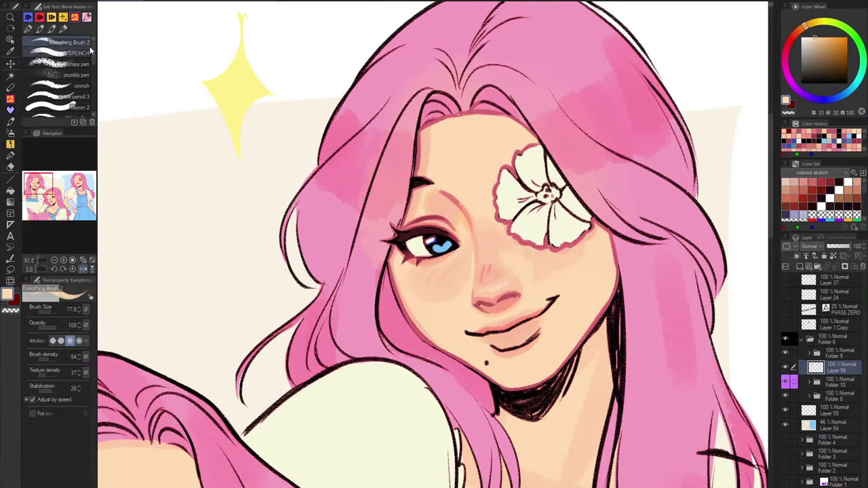
# Blend the nose bridge and the hatch marks above the nose tip with sampled peach, using the pencil R brush at size 98.6.
pyautogui.click(86, 18)
pyautogui.click(84, 53)
pyautogui.press(']')
pyautogui.press(']')
pyautogui.press(']')
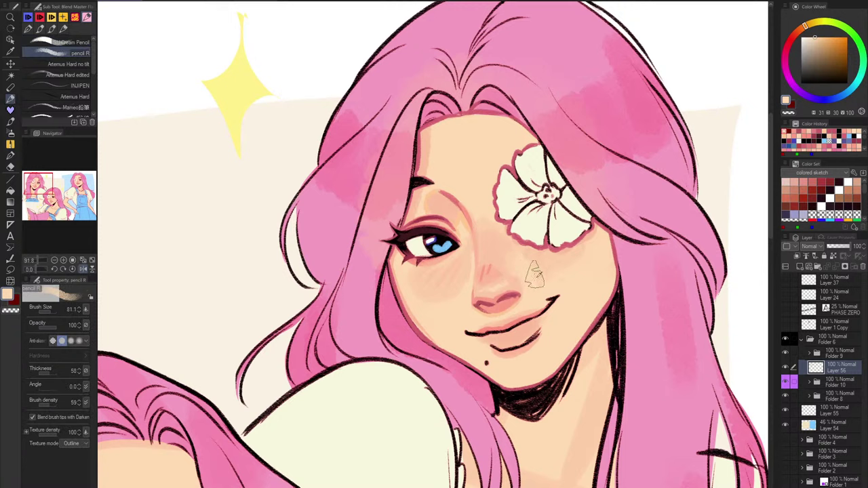
pyautogui.keyDown('alt'); pyautogui.click(507, 264); pyautogui.keyUp('alt')
pyautogui.press(']')
pyautogui.moveTo(494, 262); pyautogui.dragTo(489, 260)
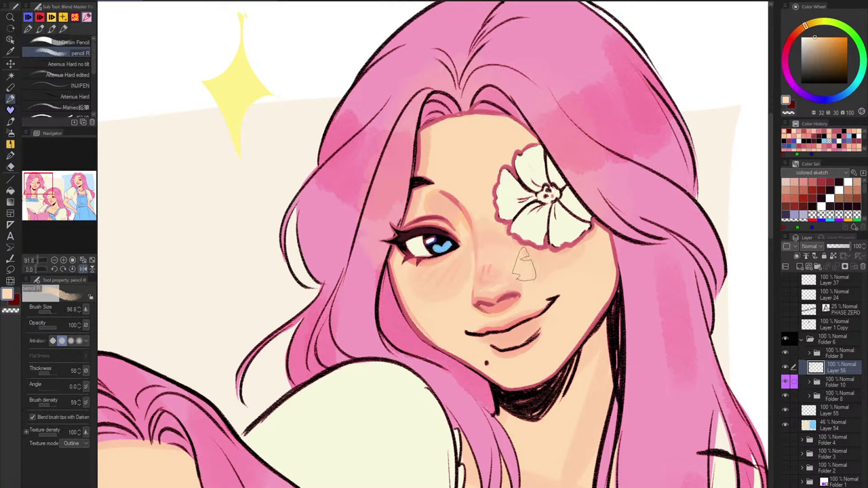
pyautogui.press('[')
pyautogui.press('[')
pyautogui.hotkey('ctrl', 'z')
# Duplicate Folder 10 and merge the duplicate into a single layer.
pyautogui.click(849, 383)
pyautogui.rightClick(848, 382)
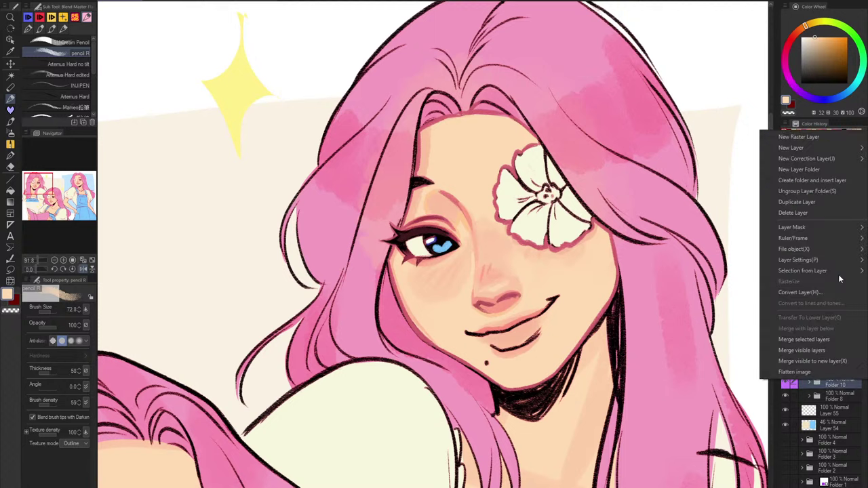
pyautogui.click(791, 203)
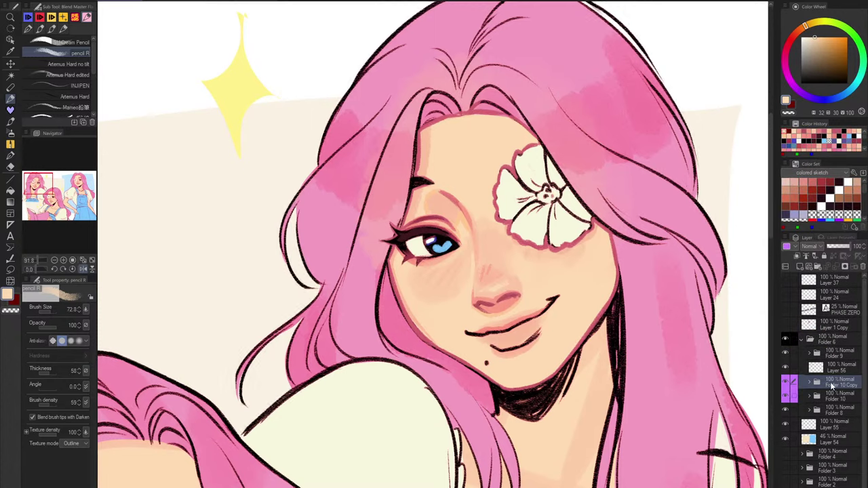
pyautogui.rightClick(831, 385)
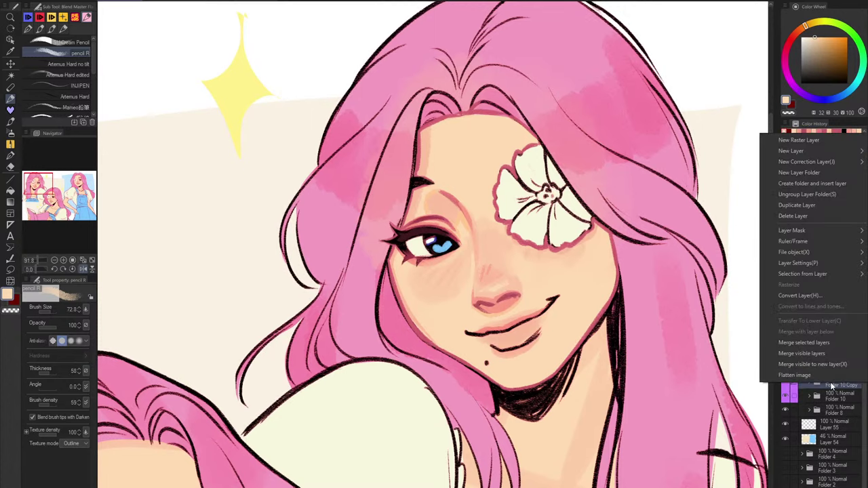
pyautogui.click(803, 343)
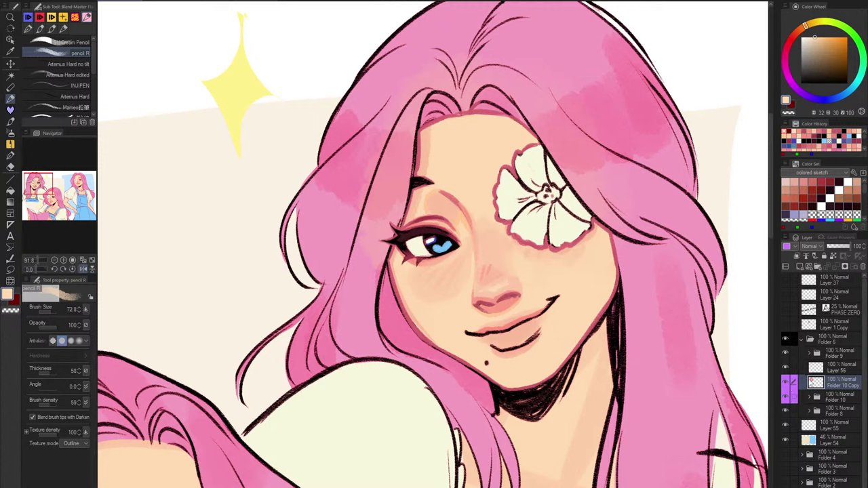
# Check what the merged Folder 10 Copy and Layer 56 each contain by hiding and showing them.
pyautogui.click(786, 383)
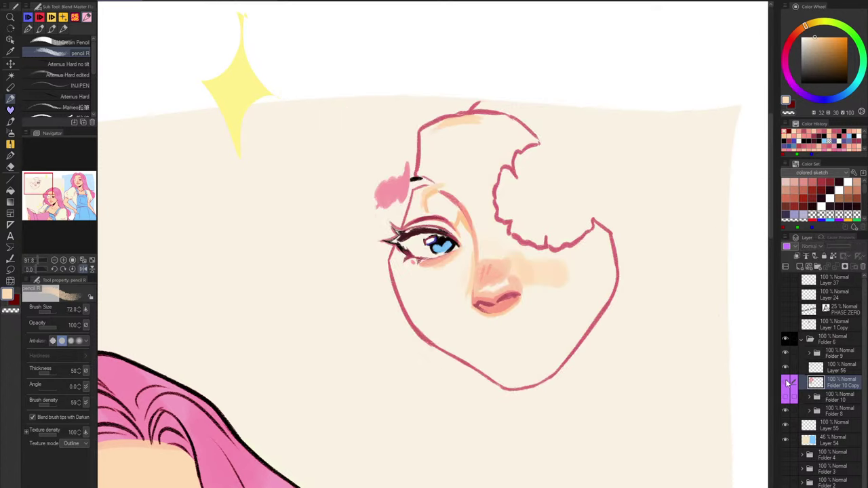
pyautogui.click(786, 384)
pyautogui.click(786, 369)
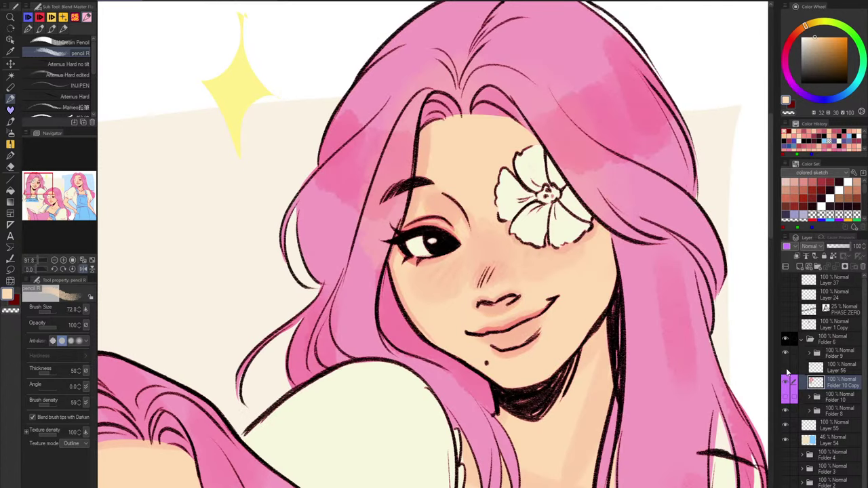
pyautogui.click(786, 370)
# Select the nose on both Layer 56 and Folder 10 Copy with the Selection pen and move it slightly up.
pyautogui.keyDown('ctrl'); pyautogui.click(840, 369); pyautogui.keyUp('ctrl')
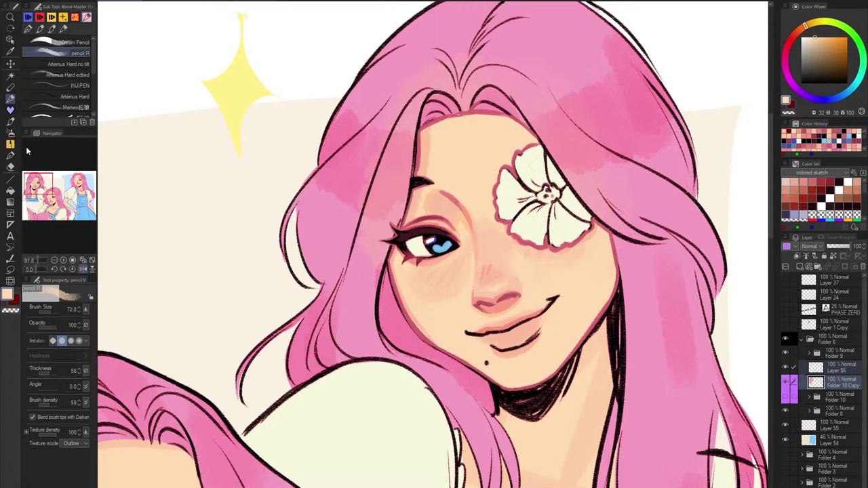
pyautogui.click(11, 269)
pyautogui.click(61, 73)
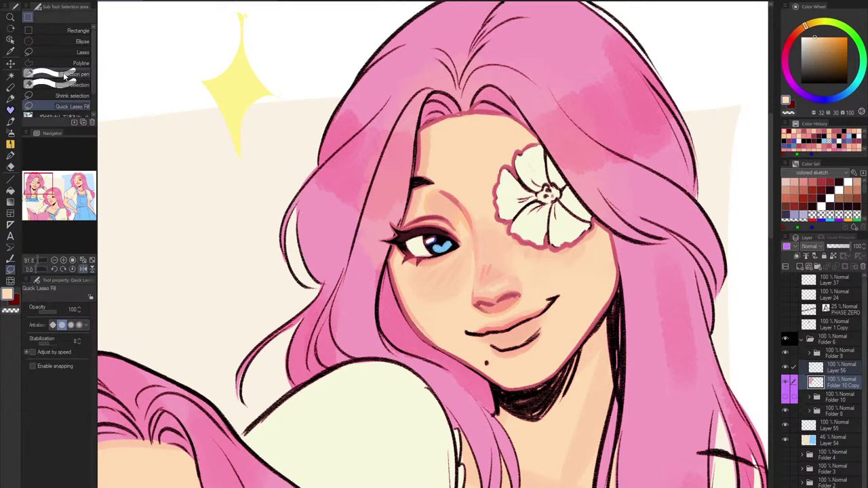
pyautogui.press('[')
pyautogui.press('[')
pyautogui.press('[')
pyautogui.moveTo(482, 270)
pyautogui.mouseDown()
pyautogui.moveTo(467, 294)
pyautogui.moveTo(489, 305)
pyautogui.moveTo(507, 279)
pyautogui.moveTo(505, 291)
pyautogui.mouseUp()
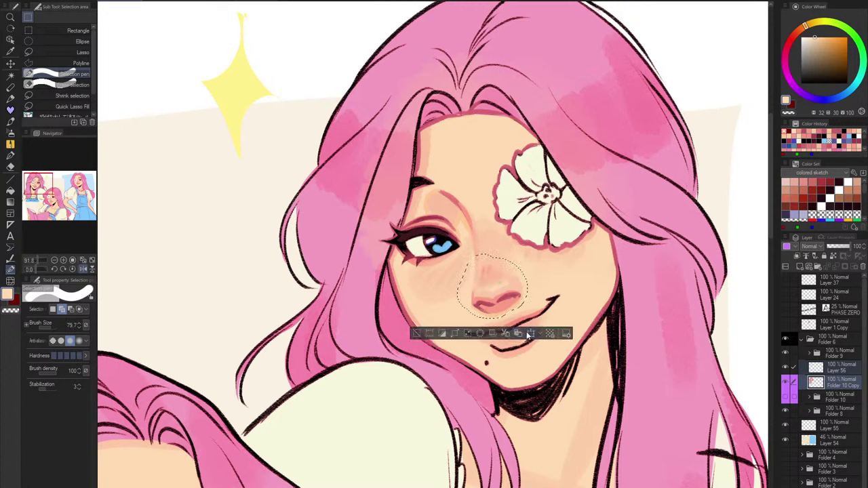
pyautogui.hotkey('ctrl', 't')
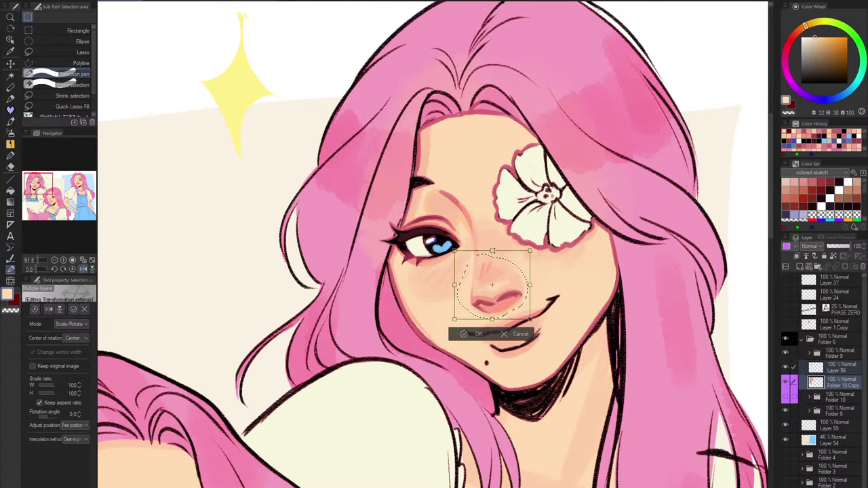
pyautogui.moveTo(497, 271); pyautogui.dragTo(494, 267)
pyautogui.scroll(-1, 463, 221)
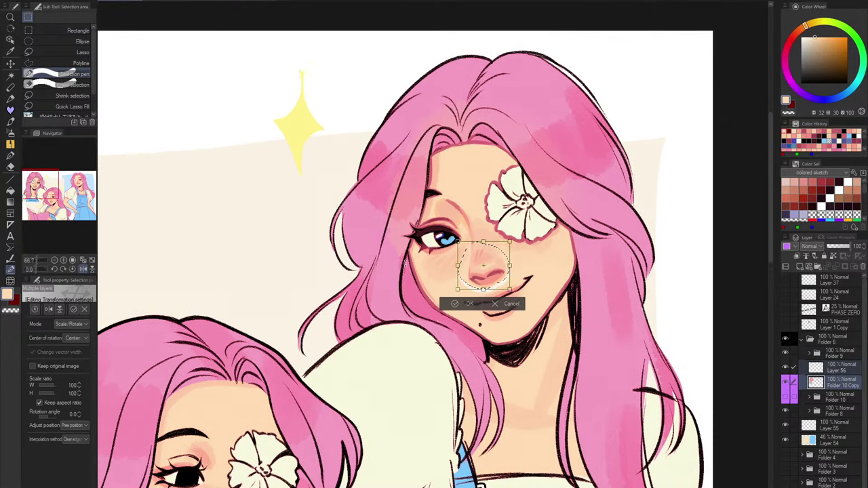
pyautogui.click(454, 305)
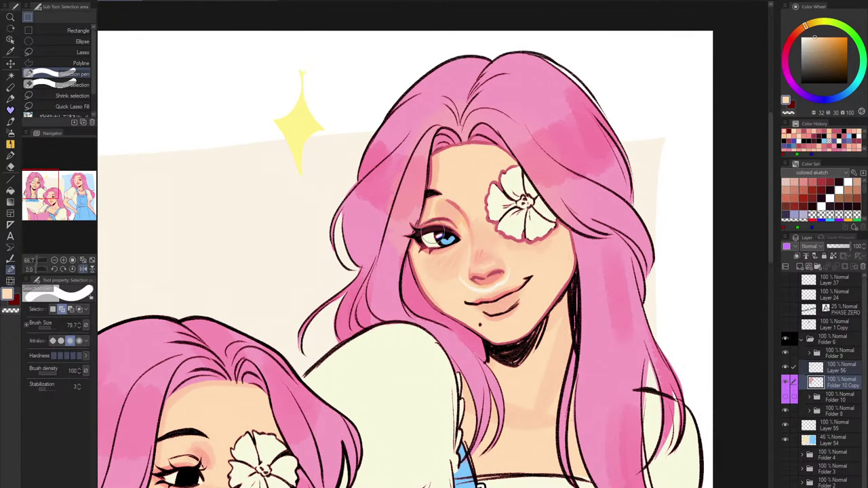
# In a mirrored view, cover the pale arc below the nose on Folder 10 Copy using SU-Cream Pencil at size 16.4.
pyautogui.press('h')
pyautogui.scroll(-2, 478, 269)
pyautogui.scroll(4, 415, 282)
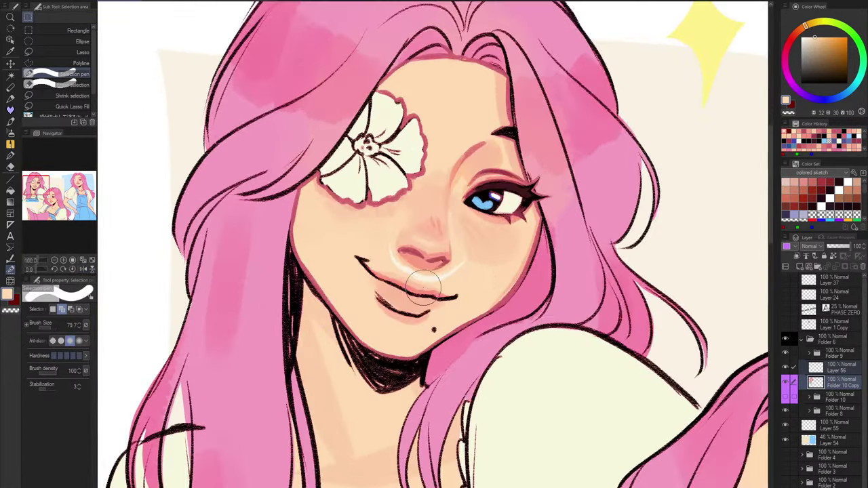
pyautogui.click(837, 367)
pyautogui.click(10, 87)
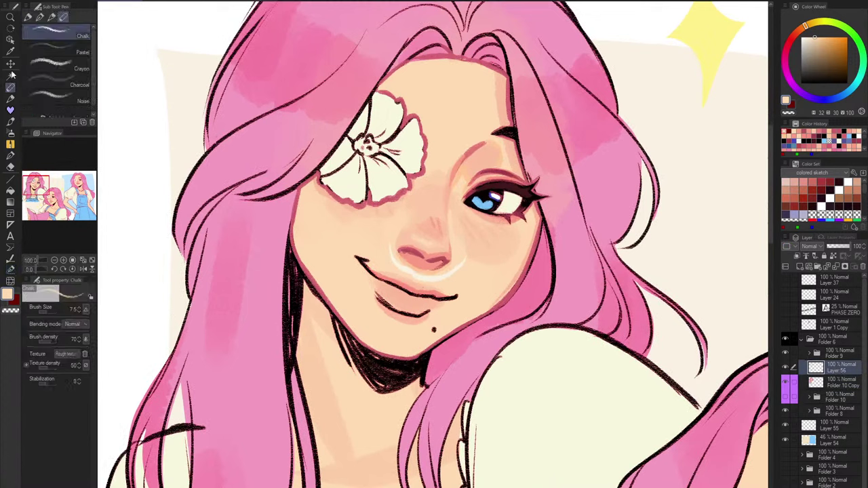
pyautogui.click(10, 98)
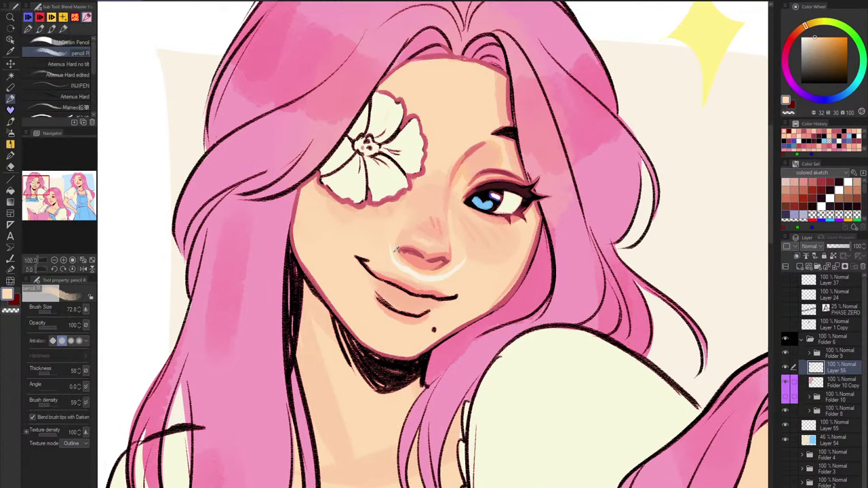
pyautogui.click(839, 384)
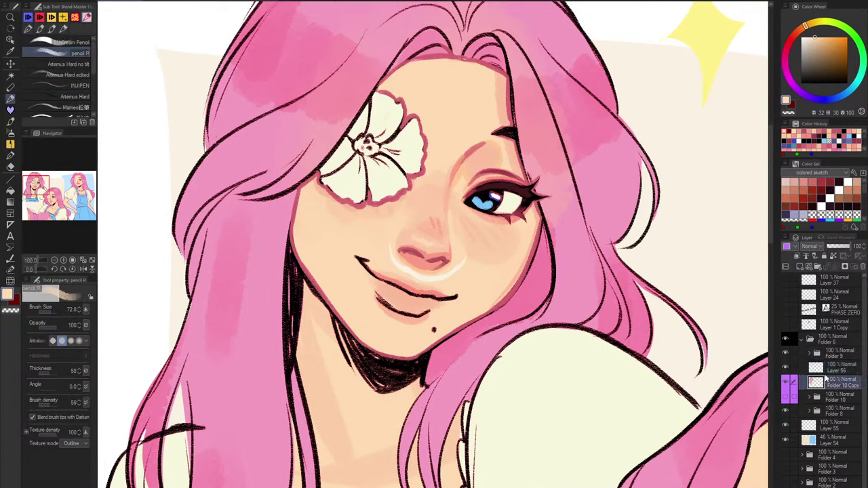
pyautogui.click(64, 42)
pyautogui.press('[')
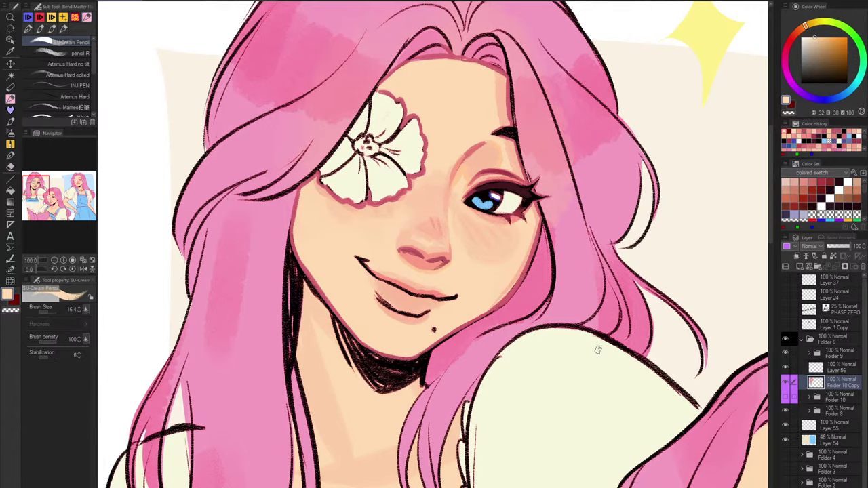
pyautogui.press('h')
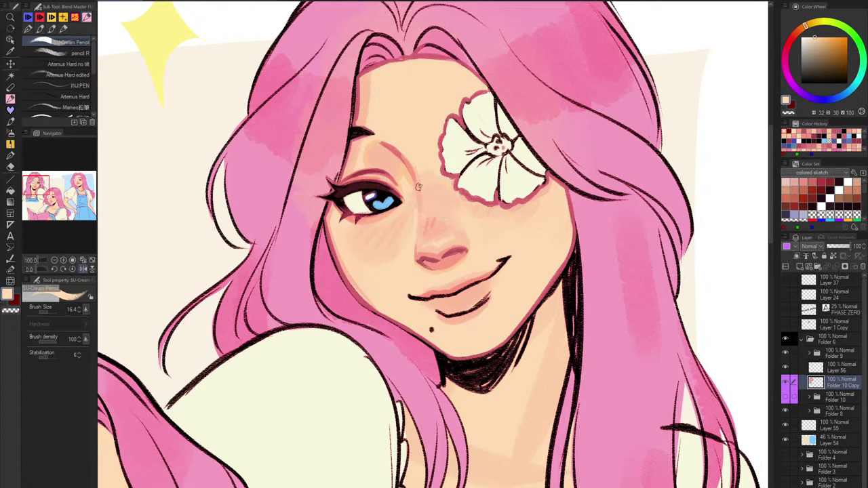
# Paint over the reddish hatch marks above the nose tip on Layer 56 with sampled peach, using Everything Brush 2 at size 46.5.
pyautogui.keyDown('alt'); pyautogui.click(429, 237); pyautogui.keyUp('alt')
pyautogui.press(']')
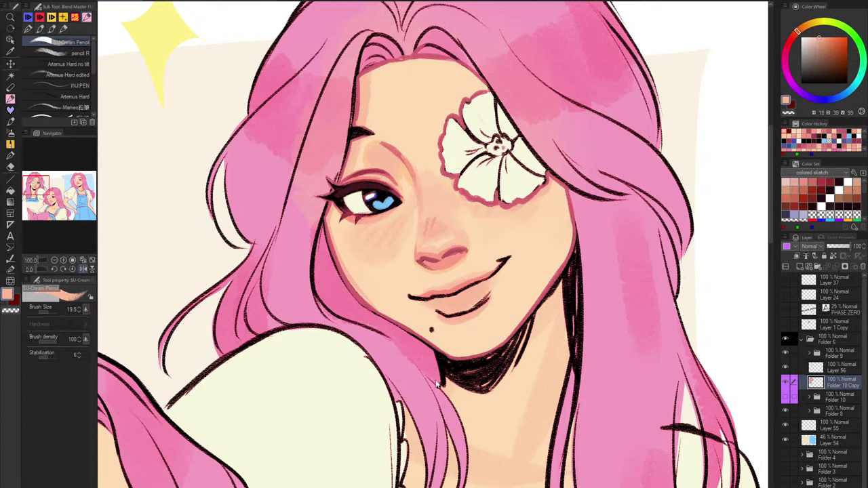
pyautogui.click(79, 29)
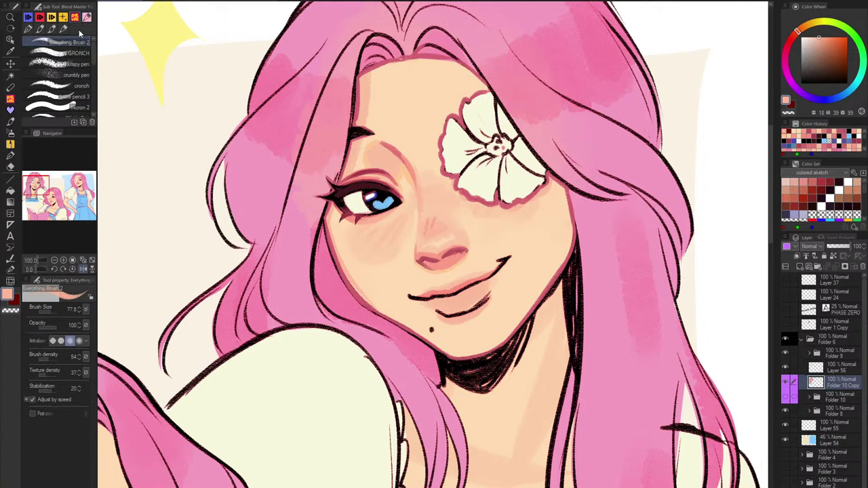
pyautogui.press('[')
pyautogui.press('[')
pyautogui.press('[')
pyautogui.click(785, 367)
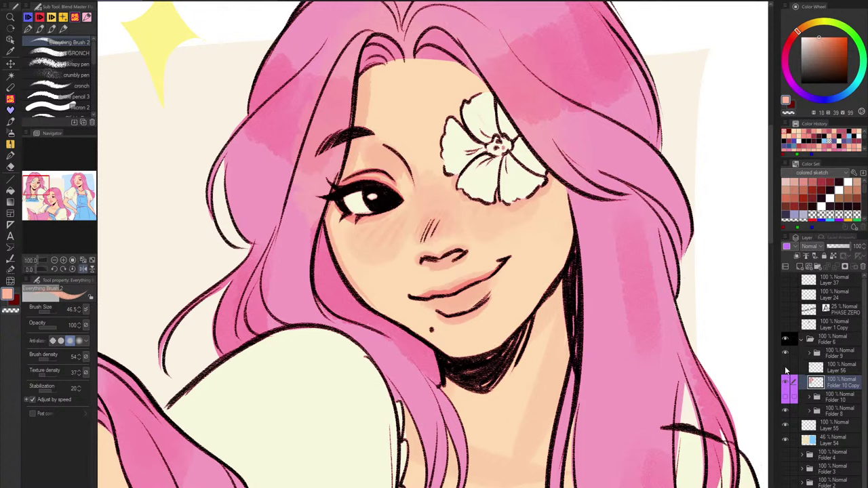
pyautogui.click(784, 367)
pyautogui.click(785, 367)
pyautogui.click(785, 368)
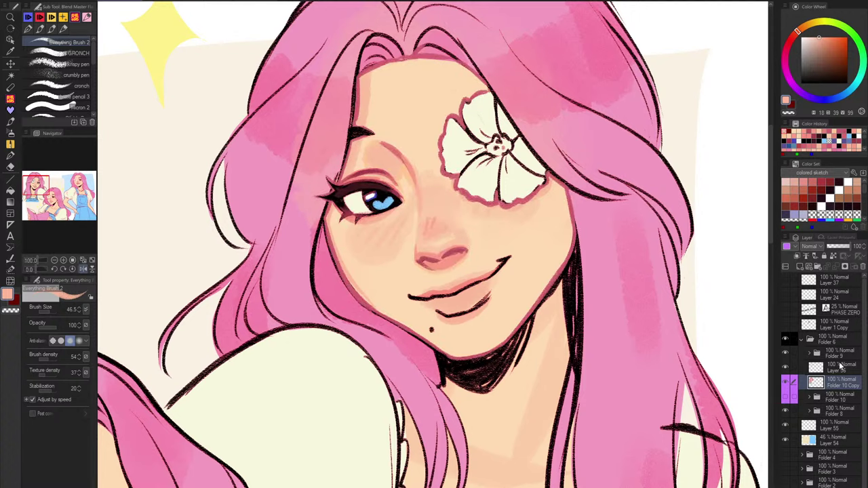
pyautogui.click(840, 367)
pyautogui.keyDown('alt'); pyautogui.click(468, 234); pyautogui.keyUp('alt')
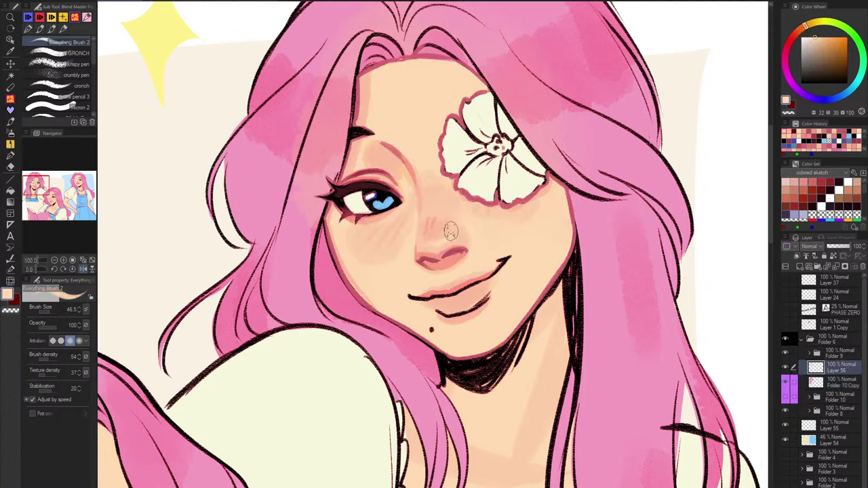
pyautogui.moveTo(450, 231)
pyautogui.mouseDown()
pyautogui.moveTo(417, 236)
pyautogui.moveTo(428, 222)
pyautogui.mouseUp()
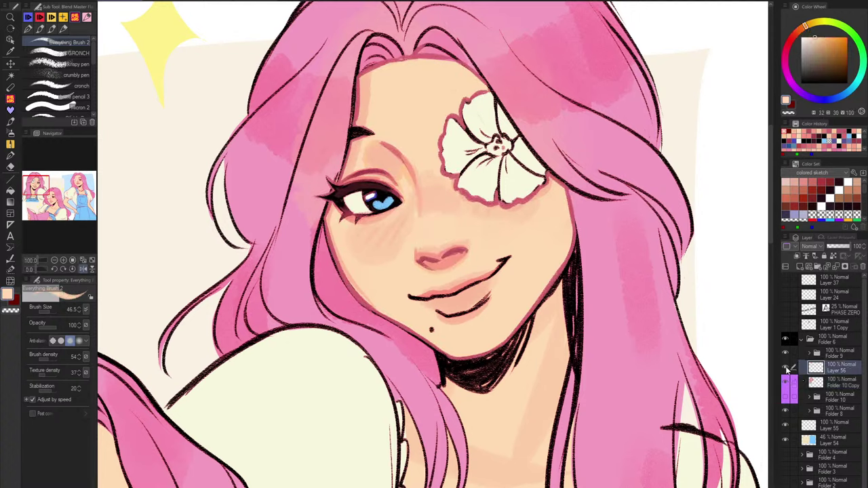
# Compare the painted nose with the original line art by hiding and showing Layer 56.
pyautogui.click(785, 368)
pyautogui.click(785, 367)
pyautogui.click(785, 367)
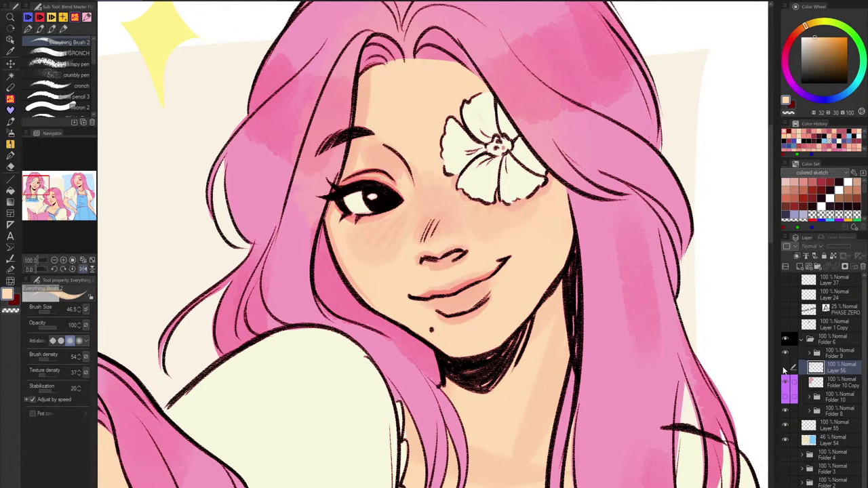
pyautogui.click(784, 368)
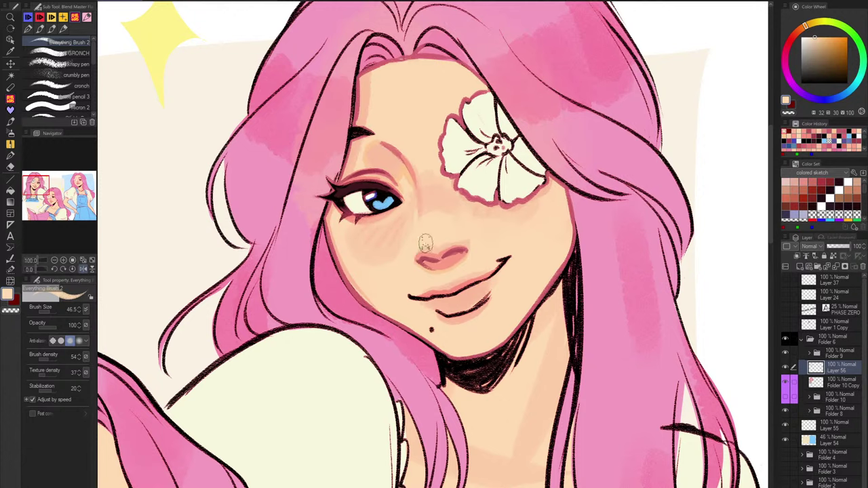
# Soften the nose bridge and tip with peach tones sampled from the surrounding skin, using Everything Brush 2 at sizes 54.4 and 30.1.
pyautogui.keyDown('alt'); pyautogui.click(446, 199); pyautogui.keyUp('alt')
pyautogui.moveTo(417, 208)
pyautogui.mouseDown()
pyautogui.moveTo(422, 228)
pyautogui.moveTo(439, 219)
pyautogui.moveTo(446, 226)
pyautogui.mouseUp()
pyautogui.press(']')
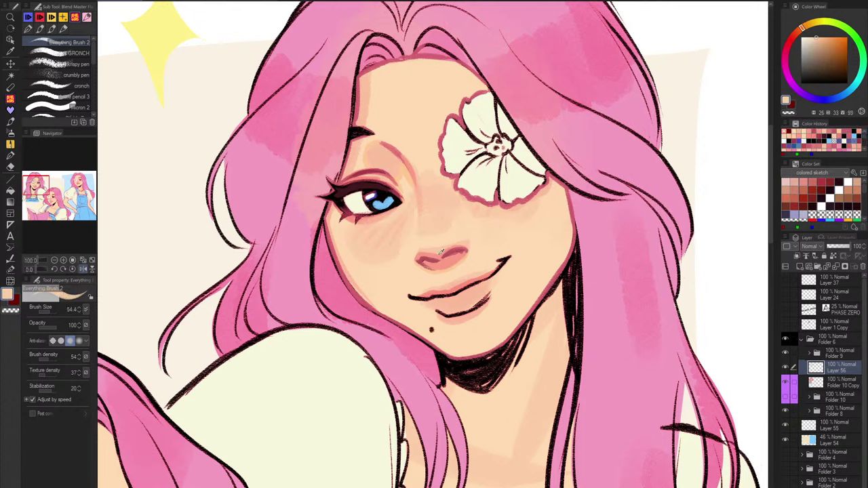
pyautogui.keyDown('alt'); pyautogui.click(439, 250); pyautogui.keyUp('alt')
pyautogui.keyDown('alt'); pyautogui.click(425, 216); pyautogui.keyUp('alt')
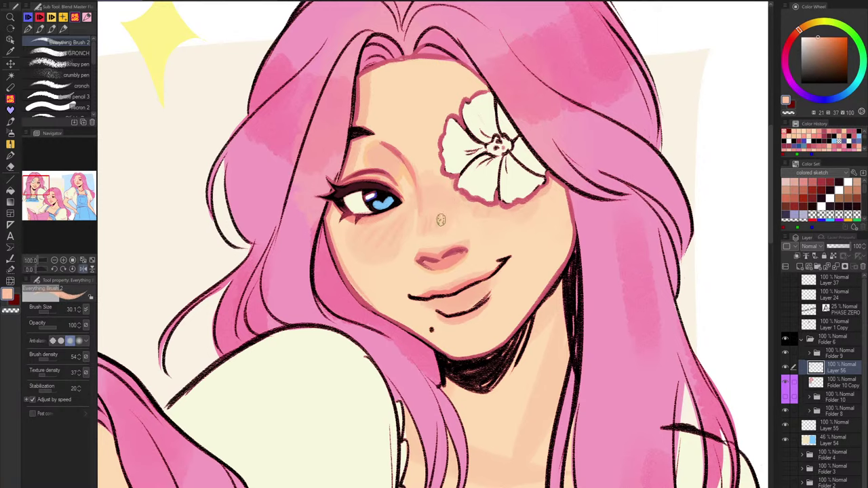
# Compare the face with and without Layer 56, and push the flower-side nostril inward with Liquify at brush size 201.4.
pyautogui.scroll(-4, 486, 244)
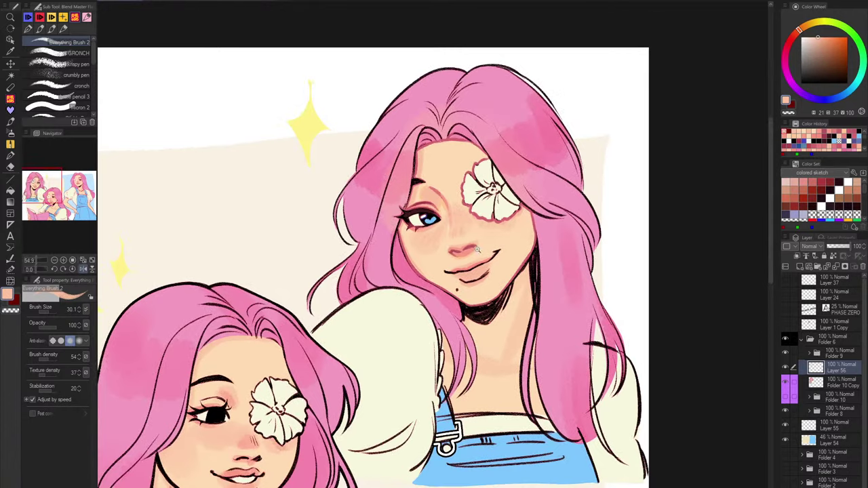
pyautogui.scroll(4, 475, 258)
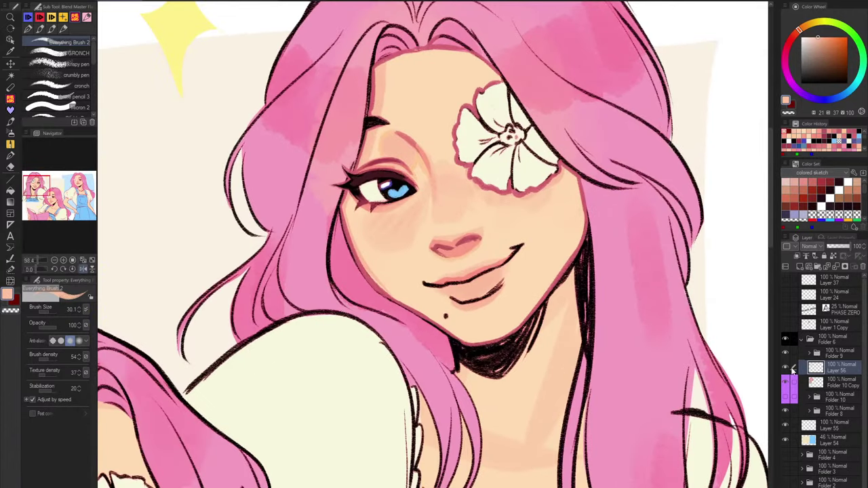
pyautogui.click(785, 367)
pyautogui.click(785, 367)
pyautogui.click(11, 280)
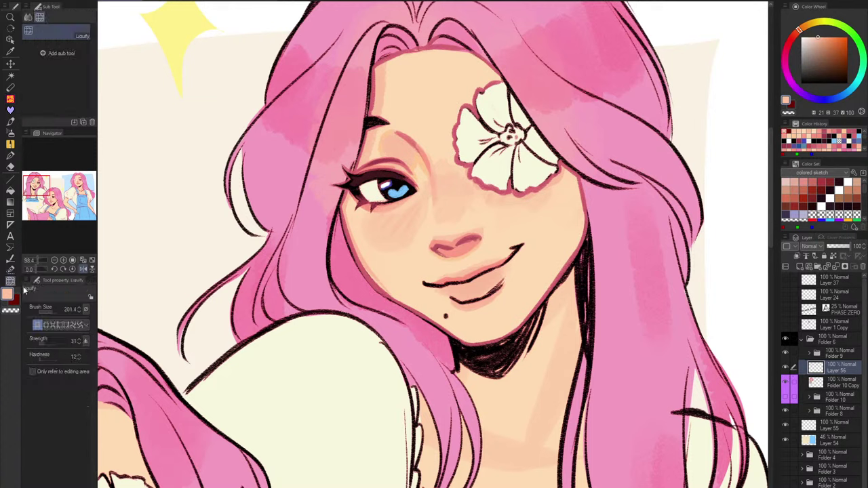
pyautogui.moveTo(503, 238)
pyautogui.mouseDown()
pyautogui.moveTo(468, 221)
pyautogui.moveTo(486, 235)
pyautogui.moveTo(499, 219)
pyautogui.moveTo(517, 221)
pyautogui.moveTo(483, 245)
pyautogui.mouseUp()
# Blend the nose bridge beside the inner eye corner with sampled skin tones, using Everything Brush 2 at sizes 40.1 and 79.1.
pyautogui.click(11, 108)
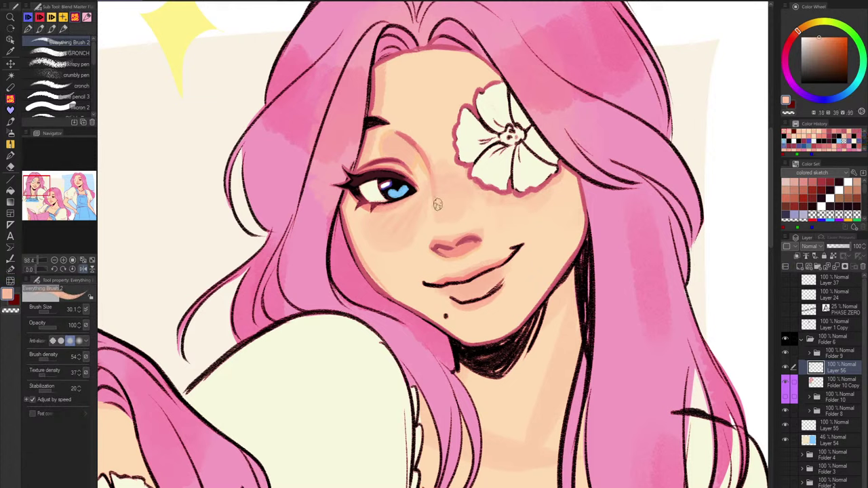
pyautogui.keyDown('alt'); pyautogui.click(444, 212); pyautogui.keyUp('alt')
pyautogui.moveTo(439, 209); pyautogui.dragTo(451, 209)
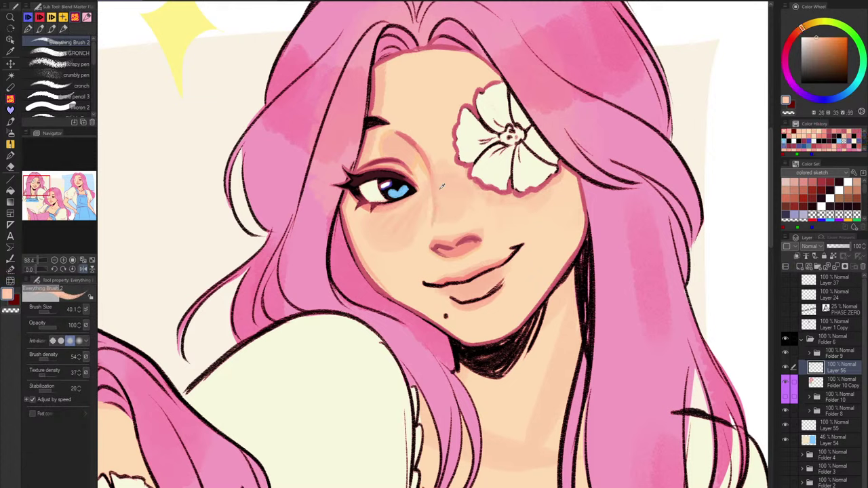
pyautogui.moveTo(437, 176)
pyautogui.mouseDown()
pyautogui.moveTo(442, 219)
pyautogui.moveTo(455, 220)
pyautogui.mouseUp()
pyautogui.keyDown('alt'); pyautogui.click(443, 220); pyautogui.keyUp('alt')
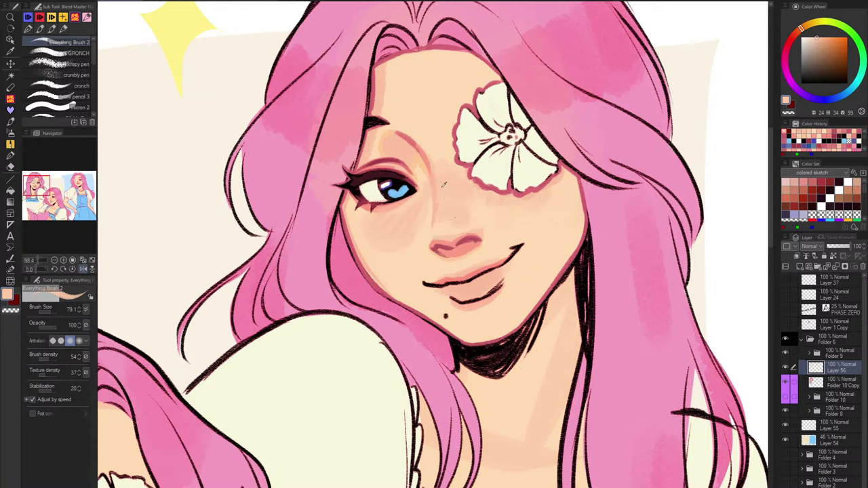
pyautogui.keyDown('alt'); pyautogui.click(436, 178); pyautogui.keyUp('alt')
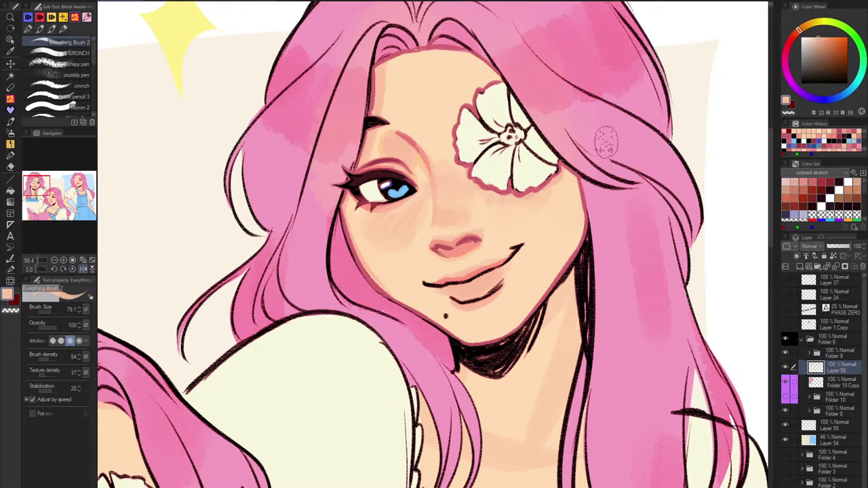
# Blend the skin around the nose bridge and tip with sampled peach tones, using Everything Brush 2 at size 32.1.
pyautogui.moveTo(437, 213); pyautogui.dragTo(427, 213)
pyautogui.moveTo(528, 225); pyautogui.dragTo(514, 260)
pyautogui.scroll(4, 492, 204)
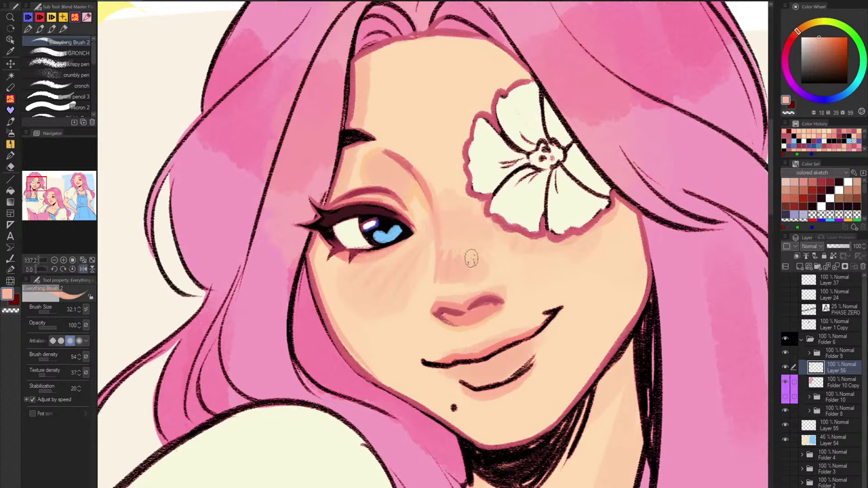
pyautogui.keyDown('alt'); pyautogui.click(512, 279); pyautogui.keyUp('alt')
pyautogui.moveTo(503, 278); pyautogui.dragTo(496, 288)
pyautogui.keyDown('alt'); pyautogui.click(513, 291); pyautogui.keyUp('alt')
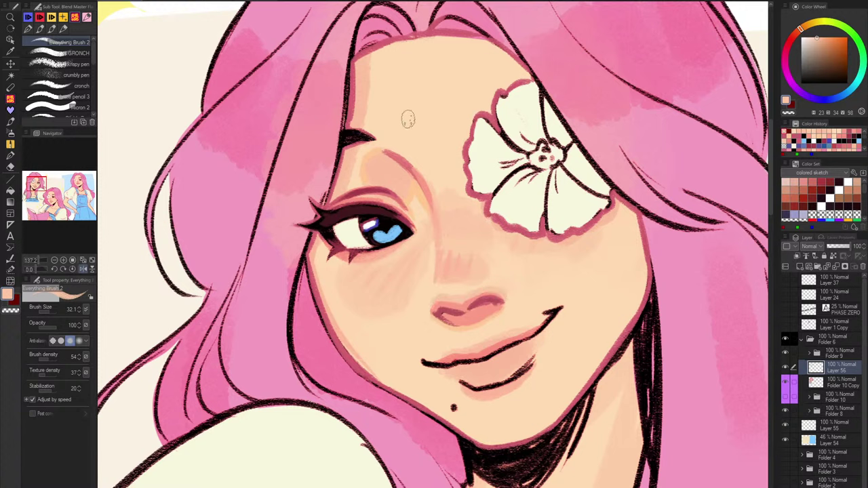
# Soften the crease line running from the brow to the inner eye corner with a sampled peach tone.
pyautogui.keyDown('alt'); pyautogui.click(426, 176); pyautogui.keyUp('alt')
pyautogui.moveTo(392, 151); pyautogui.dragTo(417, 179)
pyautogui.hotkey('ctrl', 'z')
pyautogui.moveTo(385, 150); pyautogui.dragTo(411, 169)
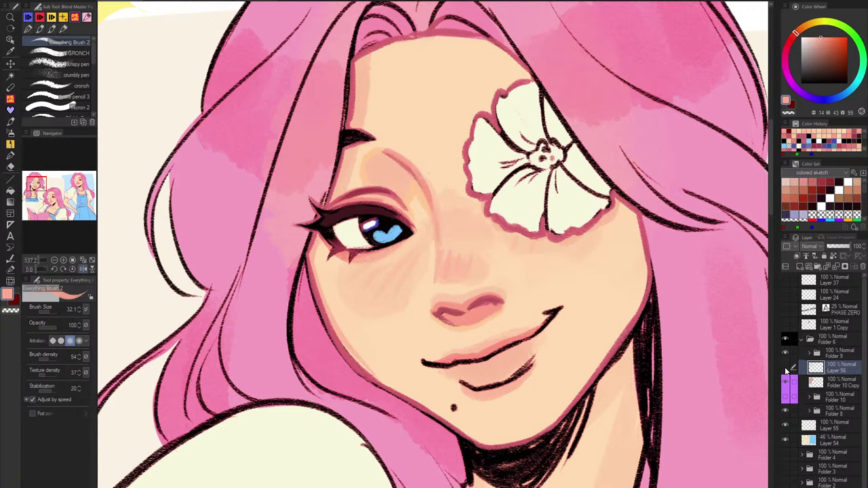
# Compare the face with and without Layer 56, in both the normal and the mirrored canvas view.
pyautogui.click(786, 369)
pyautogui.click(786, 368)
pyautogui.click(786, 369)
pyautogui.click(785, 369)
pyautogui.keyDown('alt'); pyautogui.click(347, 210); pyautogui.keyUp('alt')
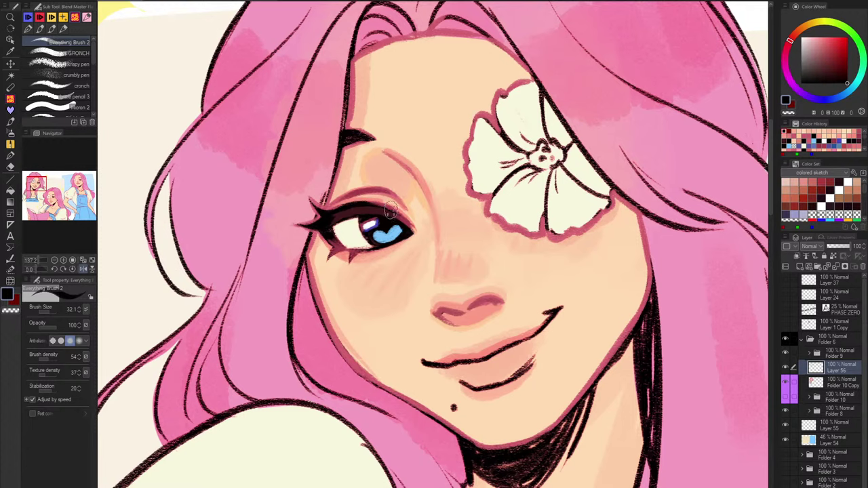
pyautogui.press('h')
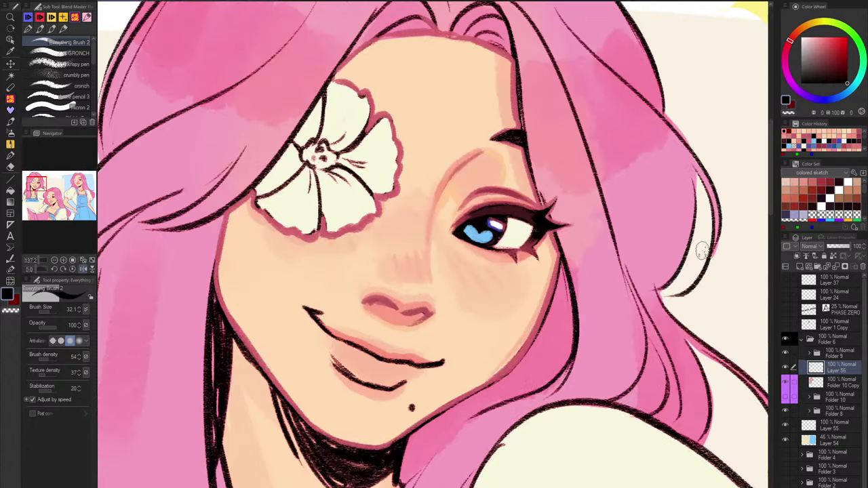
pyautogui.click(785, 369)
pyautogui.click(785, 369)
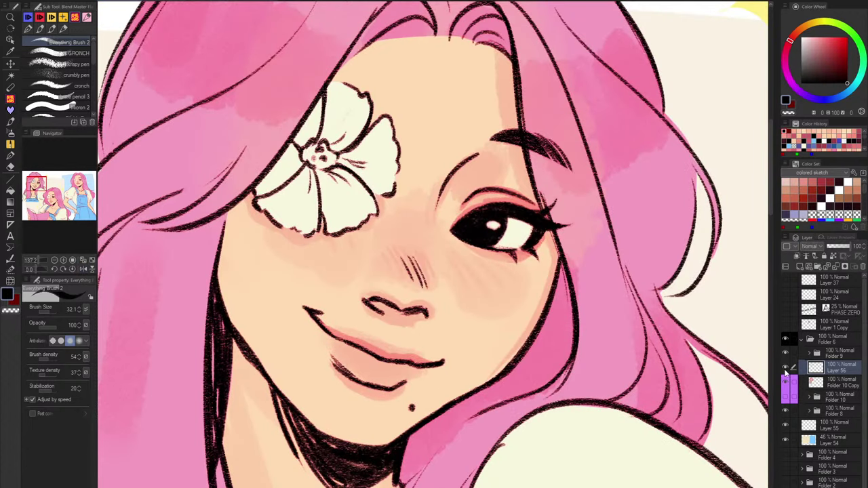
pyautogui.click(785, 368)
pyautogui.click(786, 370)
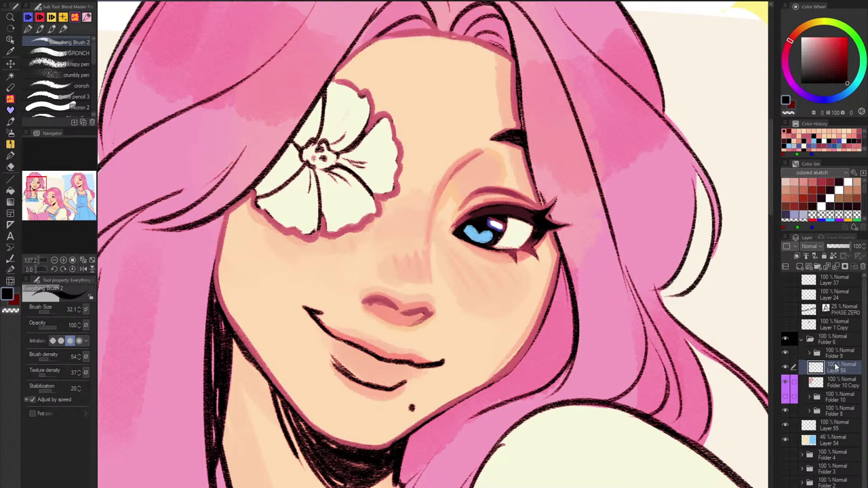
pyautogui.click(10, 280)
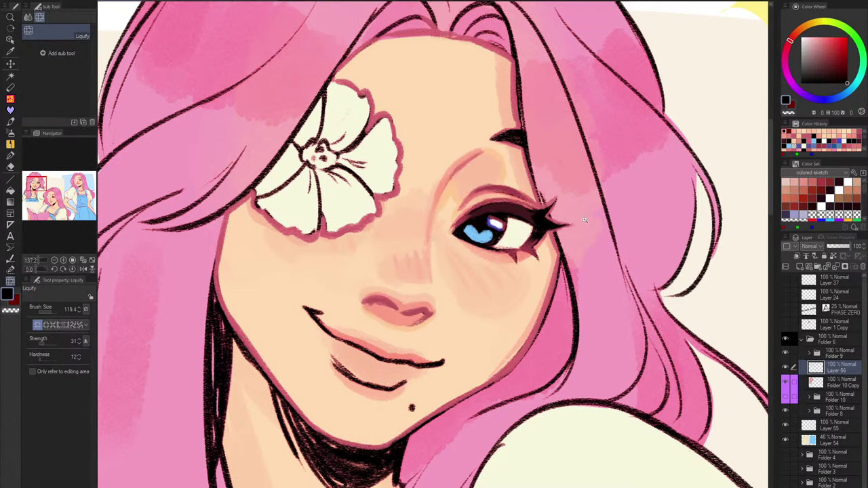
pyautogui.scroll(-3, 569, 217)
pyautogui.press('h')
pyautogui.press('b')
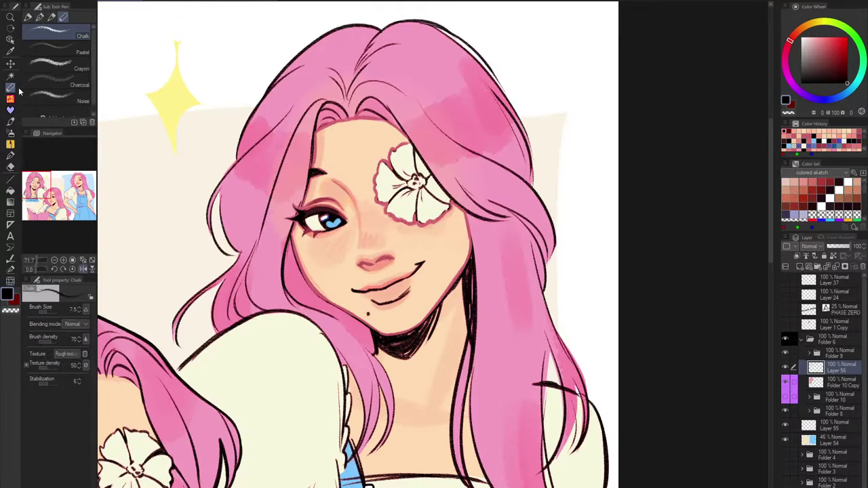
# Tint the black upper lash line with a dark plum sampled from the eye, using Everything Brush 2 at size 32.1.
pyautogui.scroll(2, 328, 224)
pyautogui.scroll(4, 335, 228)
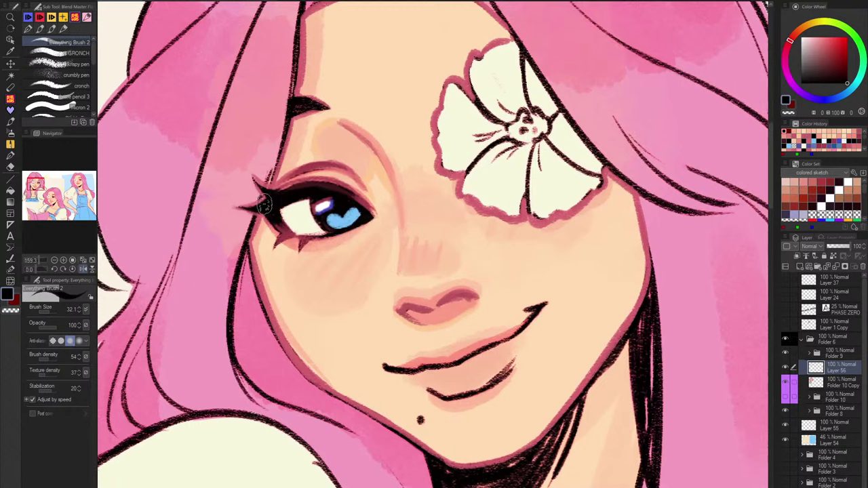
pyautogui.keyDown('alt'); pyautogui.click(329, 184); pyautogui.keyUp('alt')
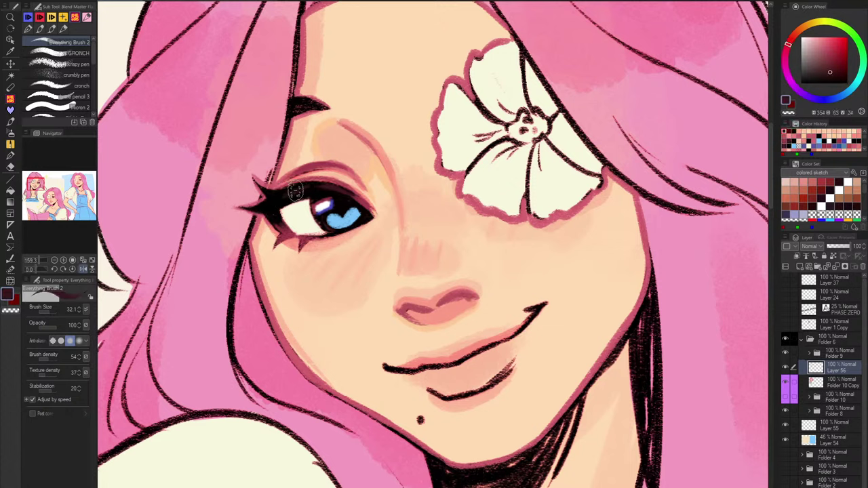
pyautogui.moveTo(296, 192); pyautogui.dragTo(273, 195)
pyautogui.moveTo(320, 181); pyautogui.dragTo(293, 197)
pyautogui.moveTo(467, 255); pyautogui.dragTo(461, 325)
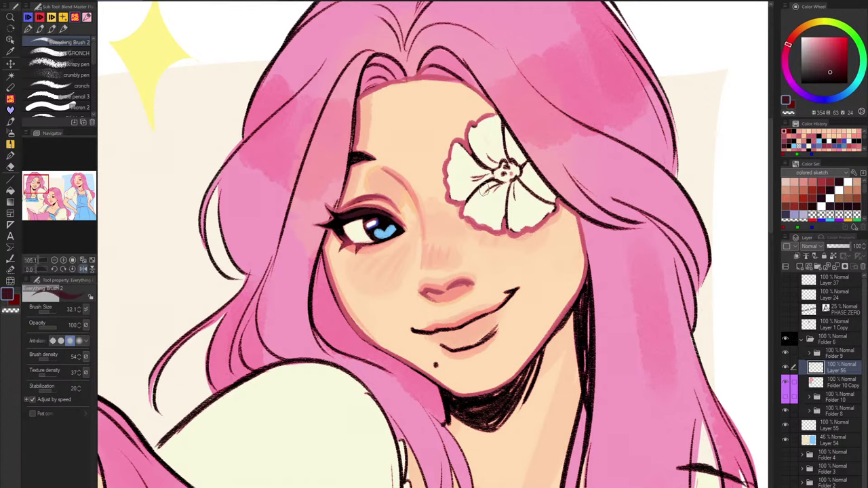
pyautogui.moveTo(492, 177); pyautogui.dragTo(492, 174)
# Define the flower-side edge of the nose with a peach tone sampled from the nose's underside.
pyautogui.scroll(3, 473, 271)
pyautogui.keyDown('alt'); pyautogui.click(487, 272); pyautogui.keyUp('alt')
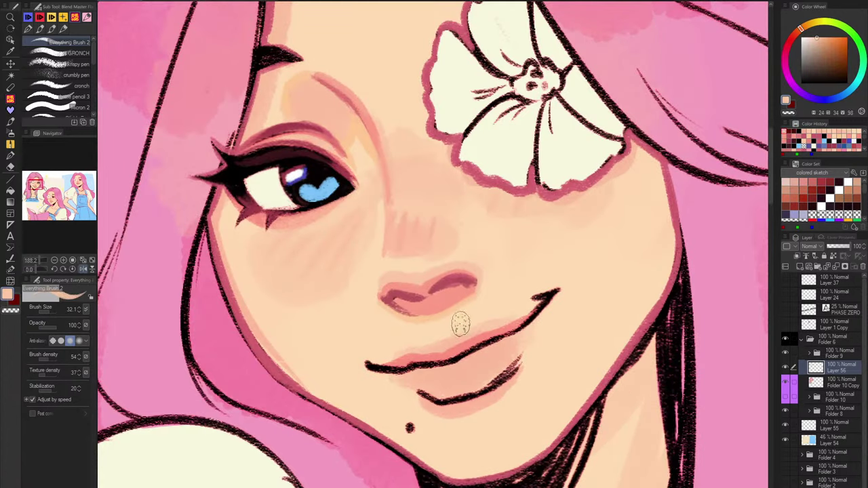
pyautogui.keyDown('alt'); pyautogui.click(468, 301); pyautogui.keyUp('alt')
pyautogui.moveTo(477, 272); pyautogui.dragTo(476, 294)
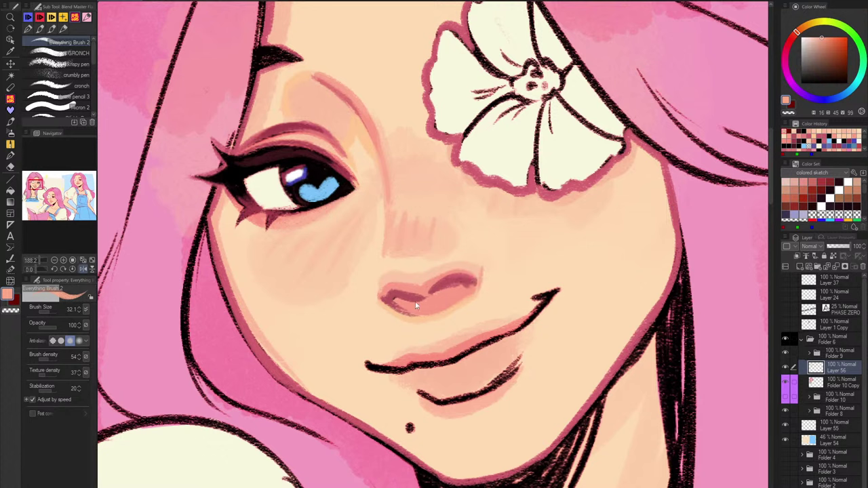
# Tint the upper lip with sampled lip color and a hue 340 pink, using Everything Brush 2 and GRONCH.
pyautogui.keyDown('alt'); pyautogui.click(454, 351); pyautogui.keyUp('alt')
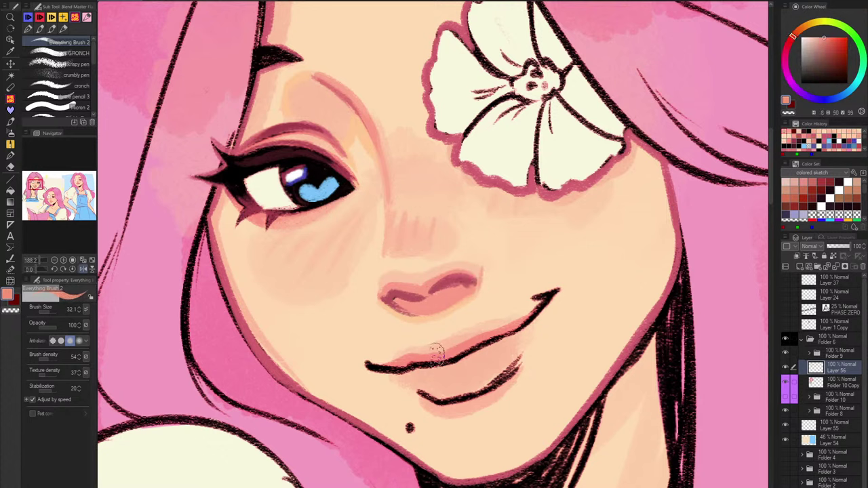
pyautogui.moveTo(440, 354)
pyautogui.mouseDown()
pyautogui.moveTo(520, 320)
pyautogui.moveTo(512, 328)
pyautogui.mouseUp()
pyautogui.scroll(-3, 534, 312)
pyautogui.click(785, 52)
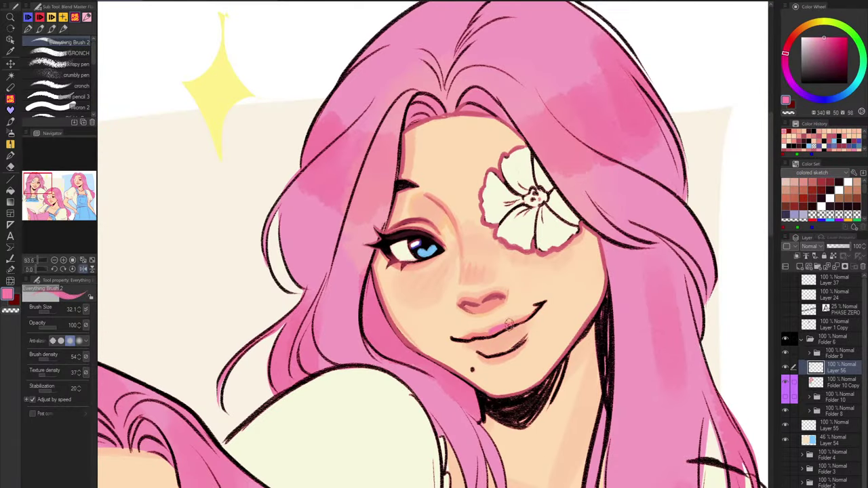
pyautogui.scroll(2, 488, 336)
pyautogui.click(74, 54)
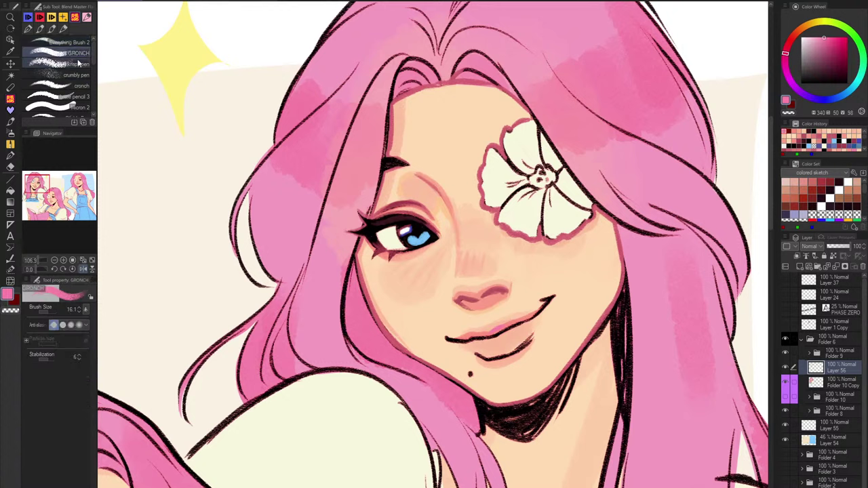
pyautogui.press('[')
pyautogui.moveTo(494, 328); pyautogui.dragTo(522, 316)
# Add pink sampled from the upper lip to the middle of the lower lip, using GRONCH at size 39.1.
pyautogui.keyDown('alt'); pyautogui.click(511, 321); pyautogui.keyUp('alt')
pyautogui.press(']')
pyautogui.press(']')
pyautogui.press(']')
pyautogui.press(']')
pyautogui.press(']')
pyautogui.press(']')
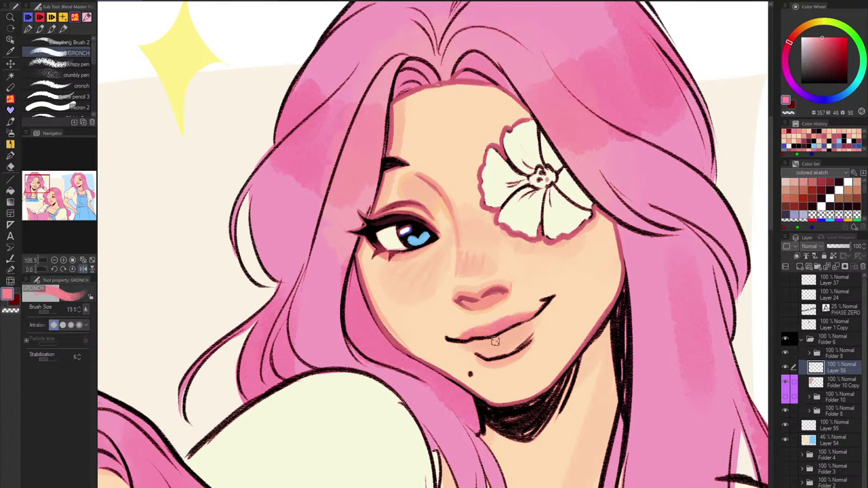
pyautogui.press(']')
pyautogui.press(']')
pyautogui.press(']')
pyautogui.press(']')
pyautogui.press(']')
pyautogui.press(']')
pyautogui.moveTo(491, 346); pyautogui.dragTo(508, 340)
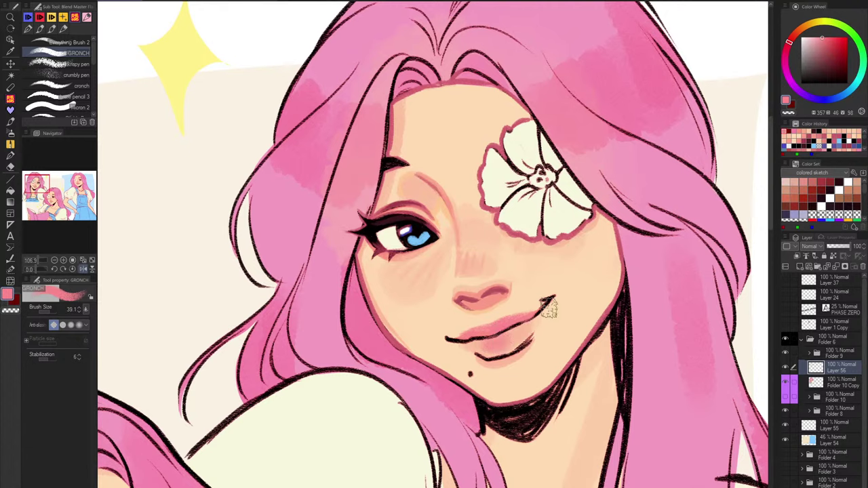
# Paint out the black line under the lower lip with sampled lip and skin tones, using Everything Brush 2 at size 33.7.
pyautogui.click(78, 41)
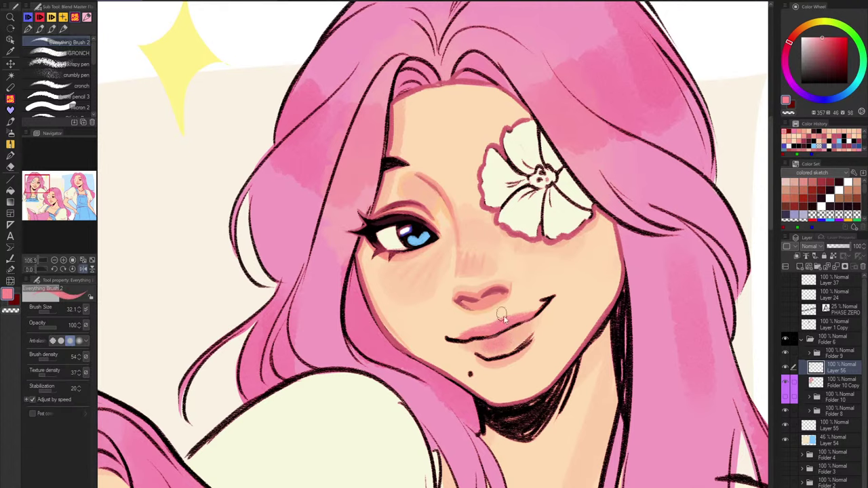
pyautogui.scroll(2, 508, 331)
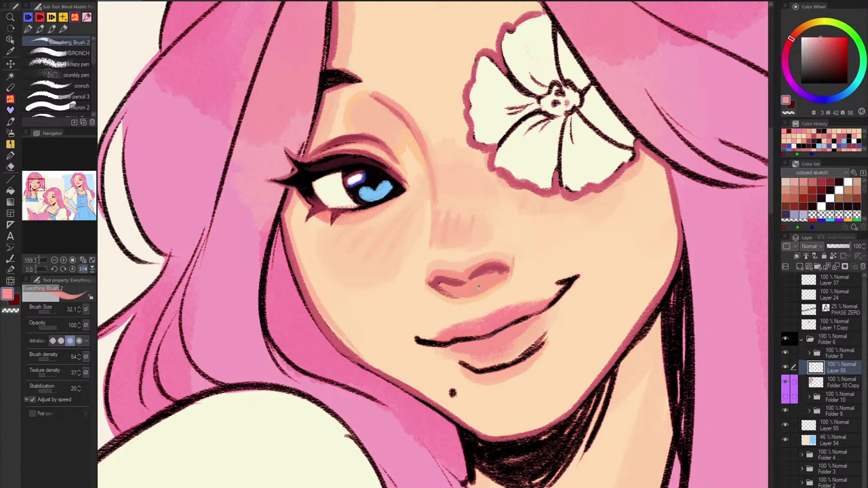
pyautogui.keyDown('alt'); pyautogui.click(481, 316); pyautogui.keyUp('alt')
pyautogui.press(']')
pyautogui.moveTo(456, 363); pyautogui.dragTo(525, 356)
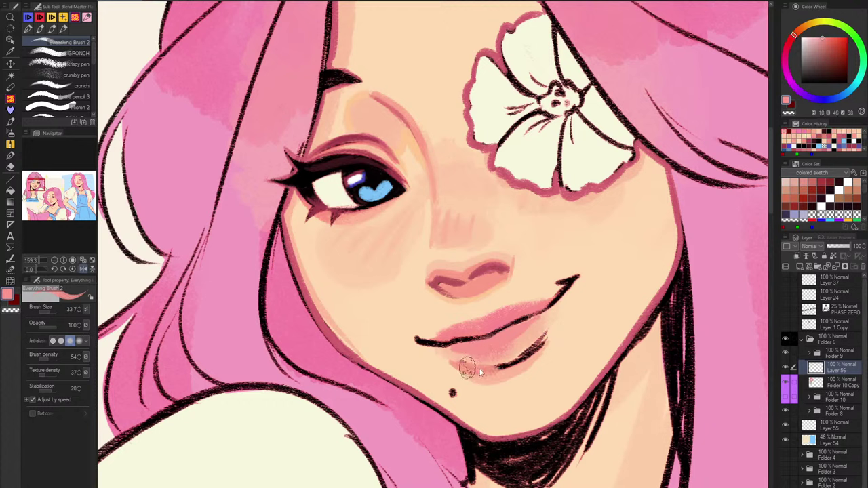
pyautogui.moveTo(470, 370)
pyautogui.mouseDown()
pyautogui.moveTo(459, 360)
pyautogui.moveTo(499, 368)
pyautogui.moveTo(548, 333)
pyautogui.moveTo(492, 364)
pyautogui.moveTo(465, 362)
pyautogui.moveTo(500, 362)
pyautogui.mouseUp()
pyautogui.keyDown('alt'); pyautogui.click(534, 332); pyautogui.keyUp('alt')
pyautogui.scroll(-5, 549, 331)
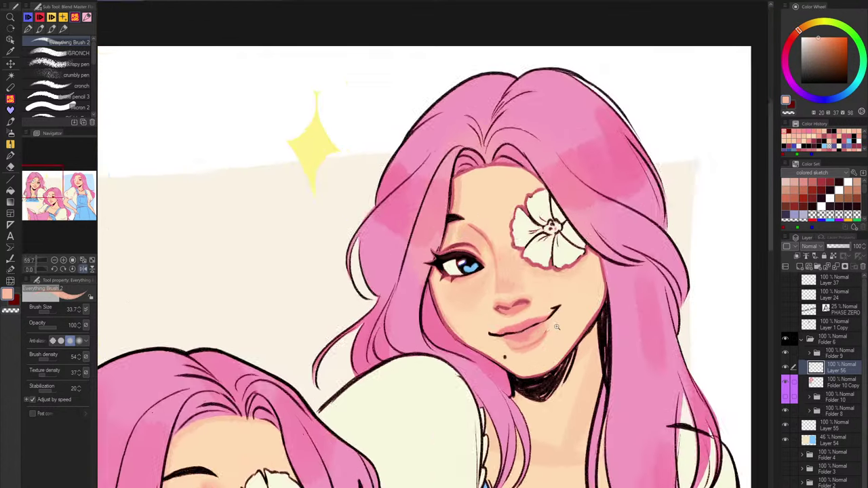
pyautogui.scroll(5, 556, 327)
pyautogui.keyDown('alt'); pyautogui.click(552, 315); pyautogui.keyUp('alt')
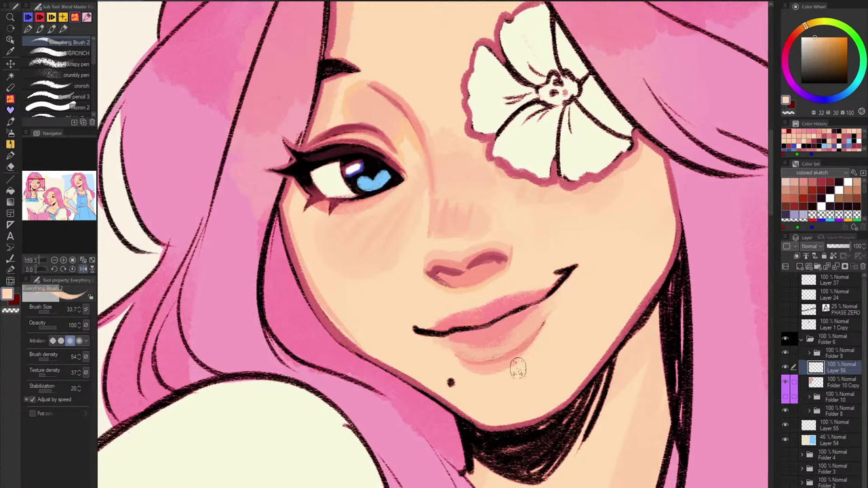
# Fill the lower lip with a sampled salmon pink using the GRONCH brush at size 46.1.
pyautogui.keyDown('alt'); pyautogui.click(499, 361); pyautogui.keyUp('alt')
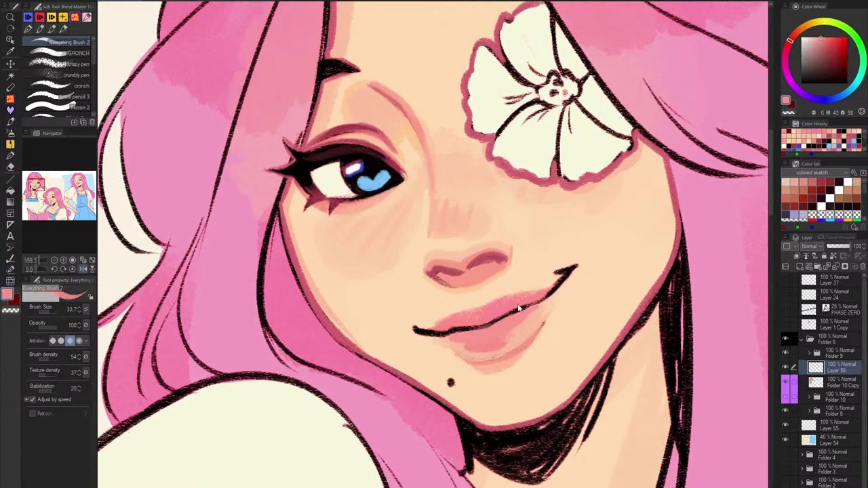
pyautogui.click(68, 53)
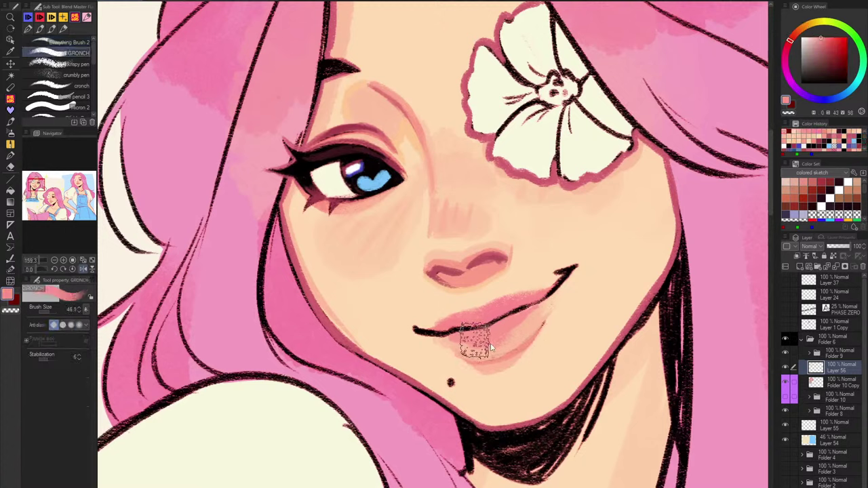
pyautogui.moveTo(466, 350)
pyautogui.mouseDown()
pyautogui.moveTo(534, 325)
pyautogui.moveTo(500, 337)
pyautogui.moveTo(539, 309)
pyautogui.mouseUp()
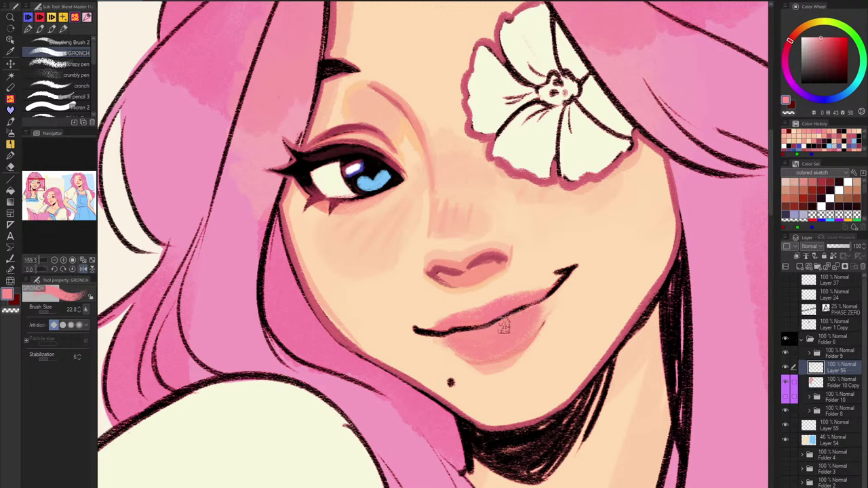
# Recolor the black line between the lips with a dark rose sampled from the face outline, using GRONCH at size 12.7.
pyautogui.keyDown('alt'); pyautogui.click(335, 326); pyautogui.keyUp('alt')
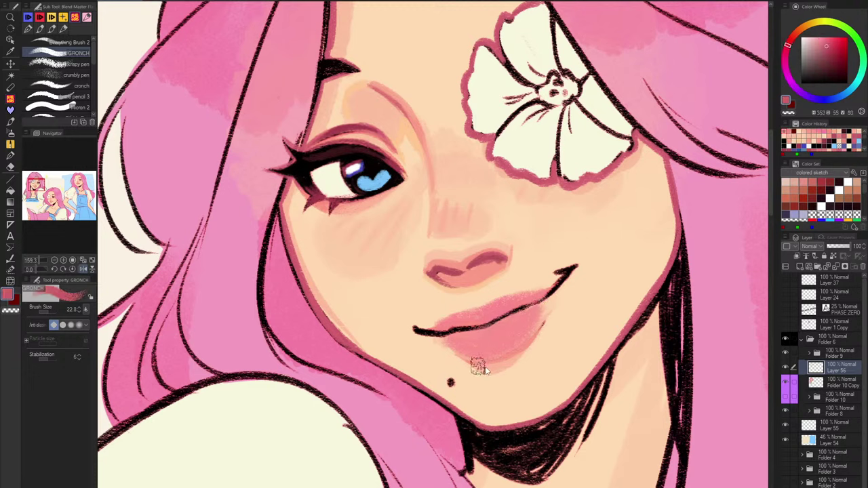
pyautogui.moveTo(485, 367); pyautogui.dragTo(484, 367)
pyautogui.moveTo(455, 330); pyautogui.dragTo(510, 313)
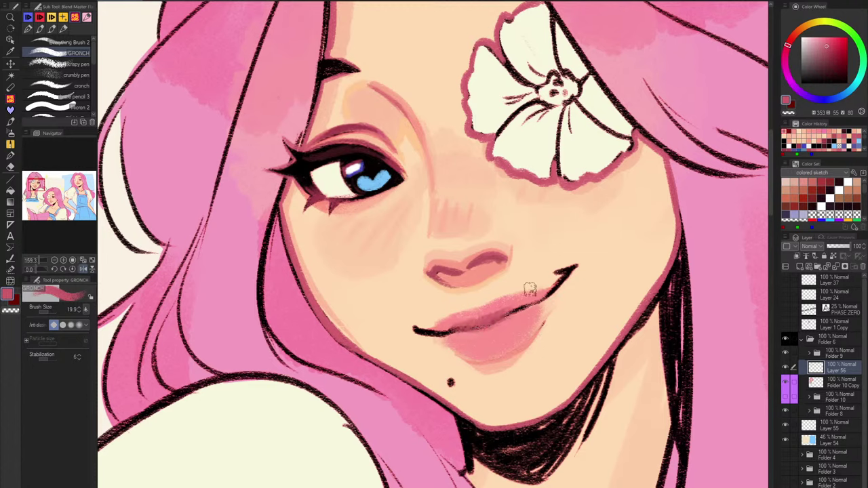
pyautogui.hotkey('ctrl', 'z')
pyautogui.hotkey('ctrl', 'z')
pyautogui.moveTo(463, 333); pyautogui.dragTo(552, 288)
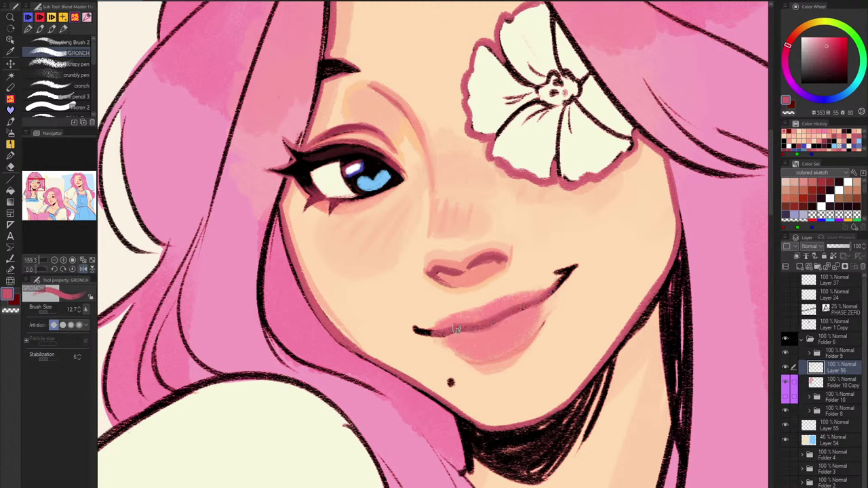
# Shade the lower lip's bottom edge in dark rose and clean up its contour, using Everything Brush 2 at size 23.7.
pyautogui.moveTo(471, 359)
pyautogui.mouseDown()
pyautogui.moveTo(520, 346)
pyautogui.moveTo(474, 364)
pyautogui.moveTo(542, 322)
pyautogui.mouseUp()
pyautogui.click(86, 44)
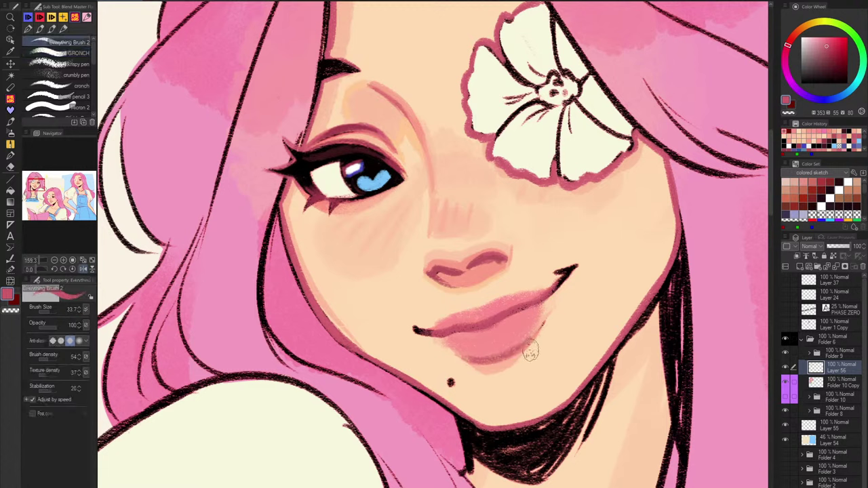
pyautogui.press('[')
pyautogui.press('[')
pyautogui.keyDown('alt'); pyautogui.click(479, 355); pyautogui.keyUp('alt')
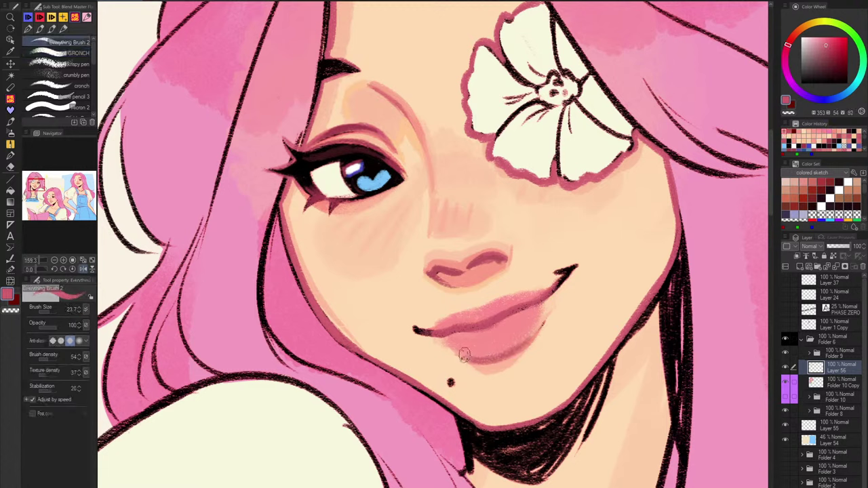
pyautogui.moveTo(465, 356); pyautogui.dragTo(524, 346)
pyautogui.keyDown('alt'); pyautogui.click(556, 304); pyautogui.keyUp('alt')
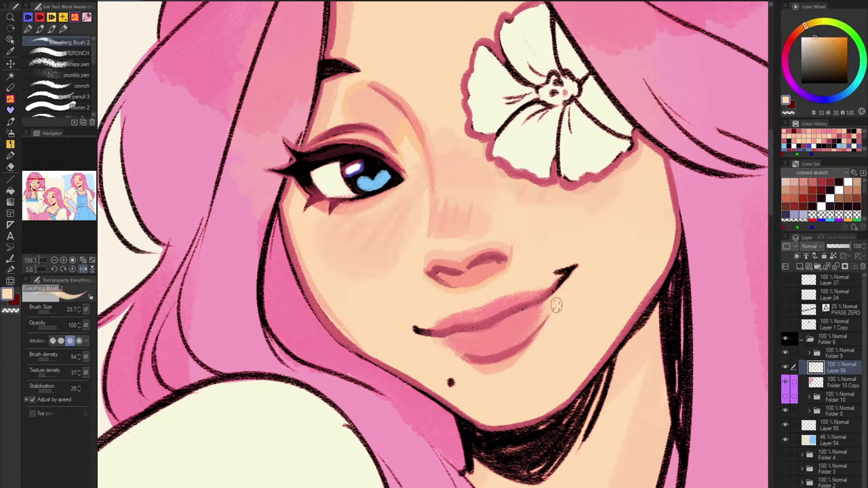
pyautogui.scroll(-5, 571, 302)
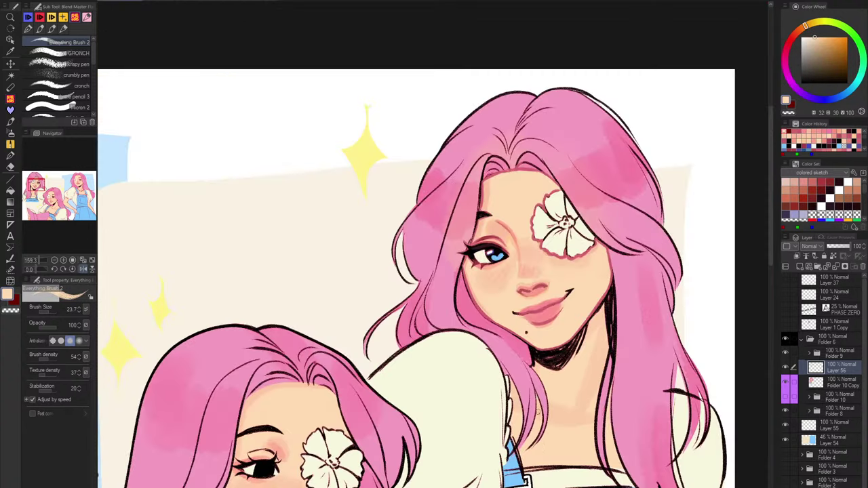
pyautogui.scroll(3, 566, 304)
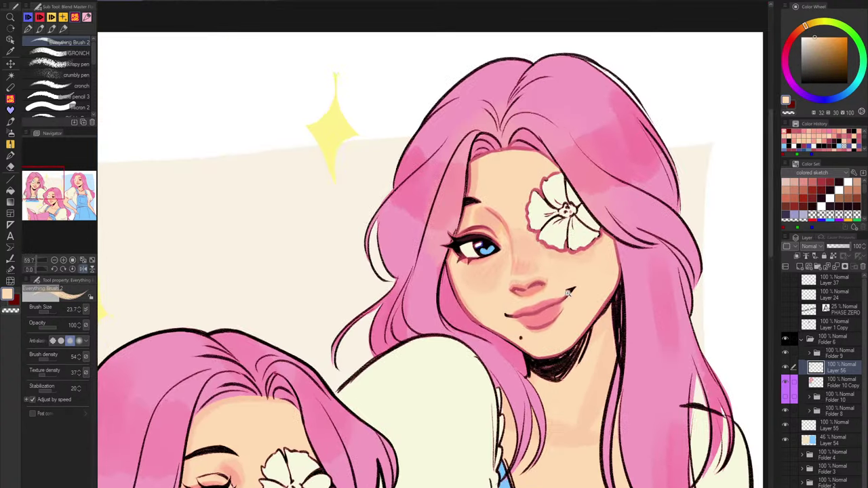
# Fill the upper lip with its sampled pink using Everything Brush 2 at size 23.7, extending it toward the mouth corner.
pyautogui.scroll(5, 578, 280)
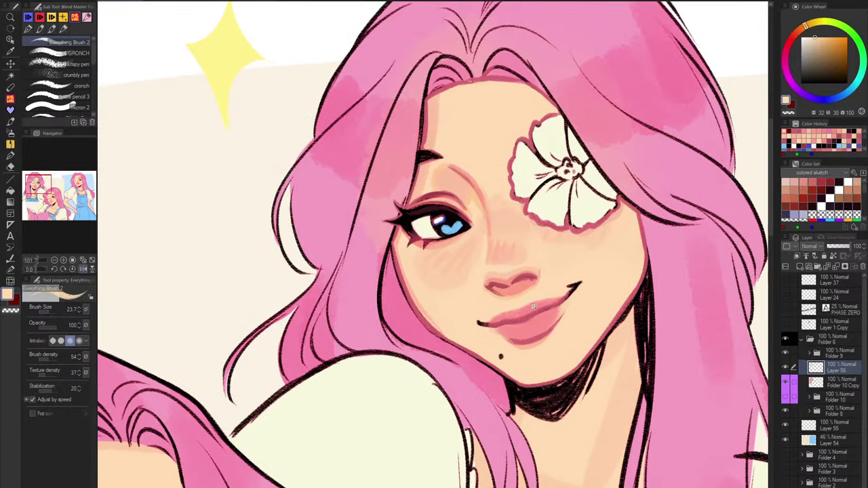
pyautogui.keyDown('alt'); pyautogui.click(542, 298); pyautogui.keyUp('alt')
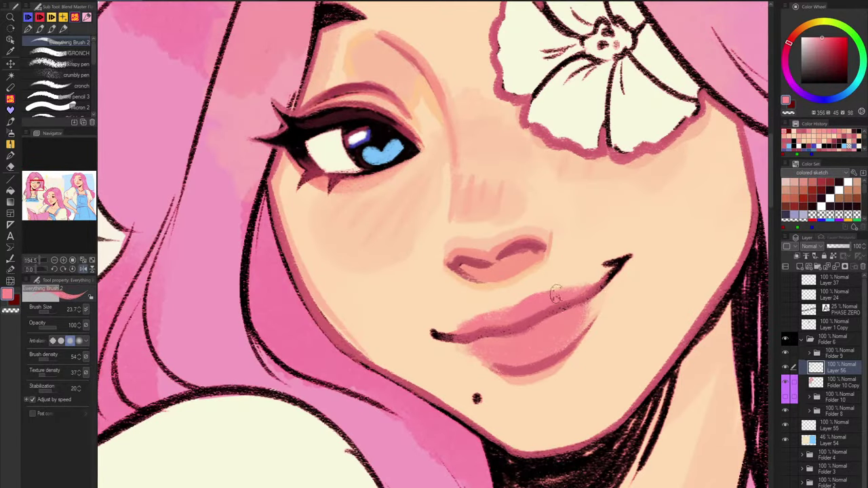
pyautogui.keyDown('alt'); pyautogui.click(554, 300); pyautogui.keyUp('alt')
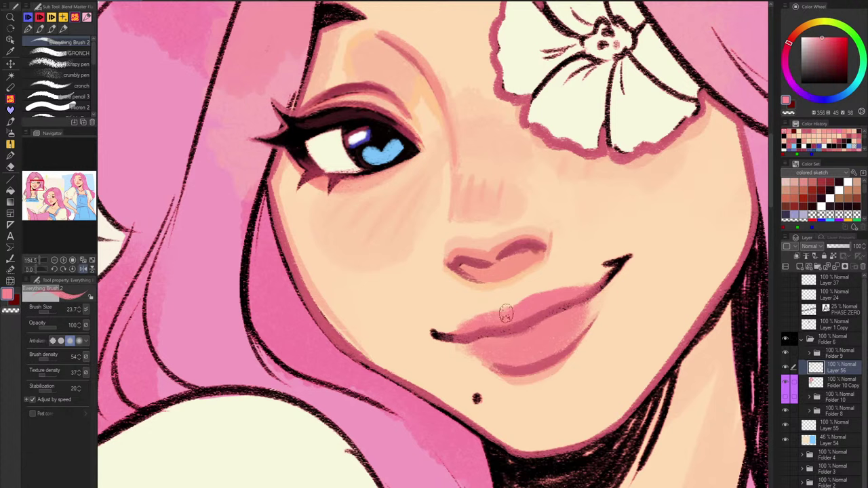
pyautogui.moveTo(519, 310)
pyautogui.mouseDown()
pyautogui.moveTo(460, 330)
pyautogui.moveTo(478, 316)
pyautogui.moveTo(450, 334)
pyautogui.mouseUp()
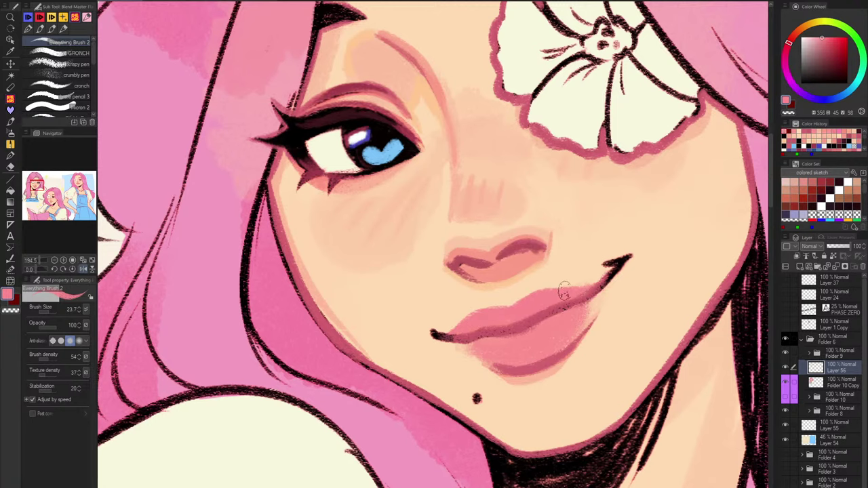
pyautogui.scroll(-5, 580, 299)
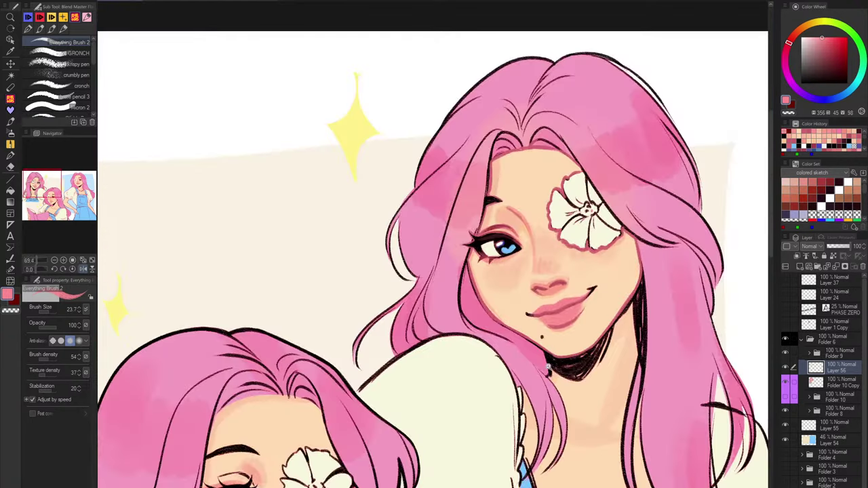
# Clean up the upper lip's top contour with a thin outline in sampled warm peach, using Everything Brush 2.
pyautogui.scroll(5, 572, 309)
pyautogui.keyDown('alt'); pyautogui.click(467, 311); pyautogui.keyUp('alt')
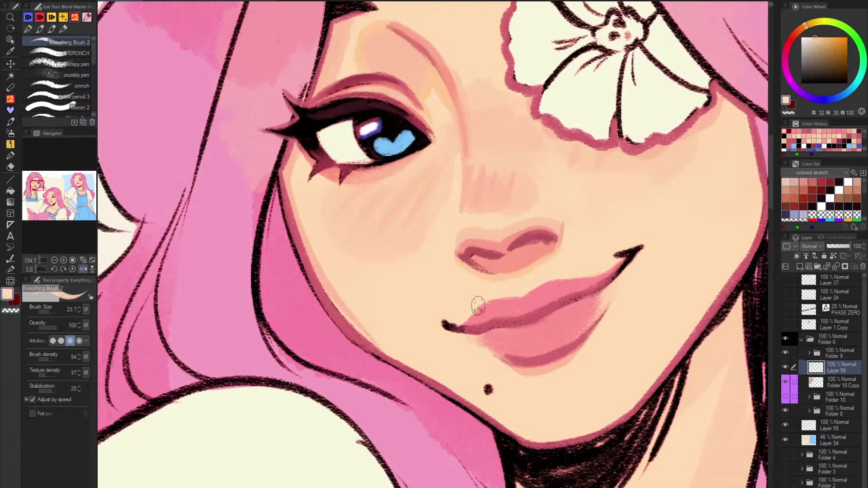
pyautogui.keyDown('alt'); pyautogui.click(468, 316); pyautogui.keyUp('alt')
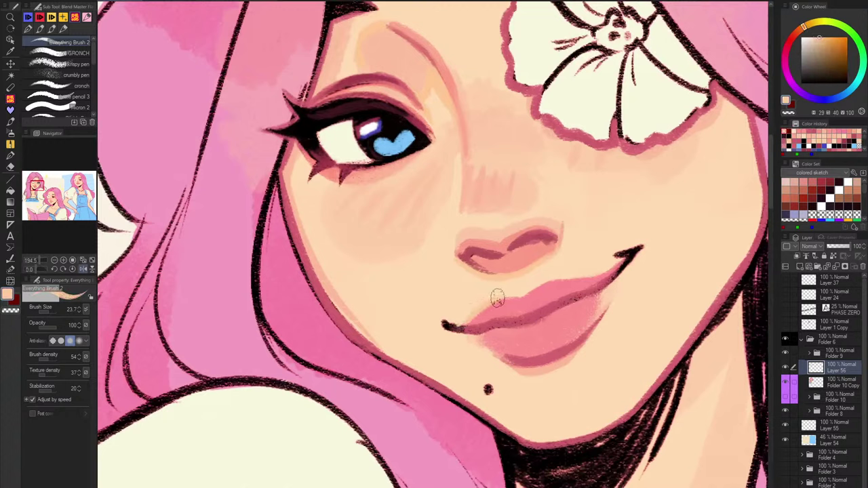
pyautogui.hotkey('ctrl', 'z')
pyautogui.keyDown('alt'); pyautogui.click(530, 268); pyautogui.keyUp('alt')
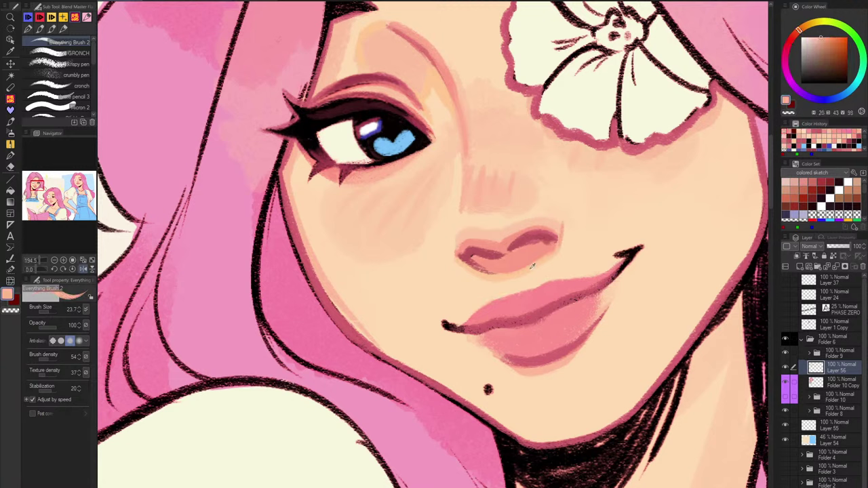
pyautogui.keyDown('alt'); pyautogui.click(531, 268); pyautogui.keyUp('alt')
pyautogui.keyDown('alt'); pyautogui.click(500, 299); pyautogui.keyUp('alt')
pyautogui.moveTo(572, 280)
pyautogui.mouseDown()
pyautogui.moveTo(500, 299)
pyautogui.moveTo(579, 281)
pyautogui.moveTo(466, 321)
pyautogui.mouseUp()
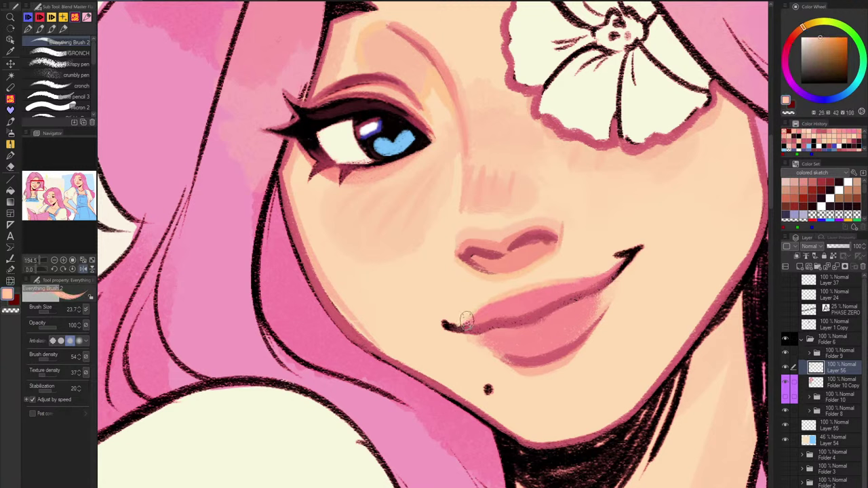
pyautogui.keyDown('alt'); pyautogui.click(532, 286); pyautogui.keyUp('alt')
pyautogui.moveTo(573, 278)
pyautogui.mouseDown()
pyautogui.moveTo(619, 263)
pyautogui.moveTo(612, 267)
pyautogui.mouseUp()
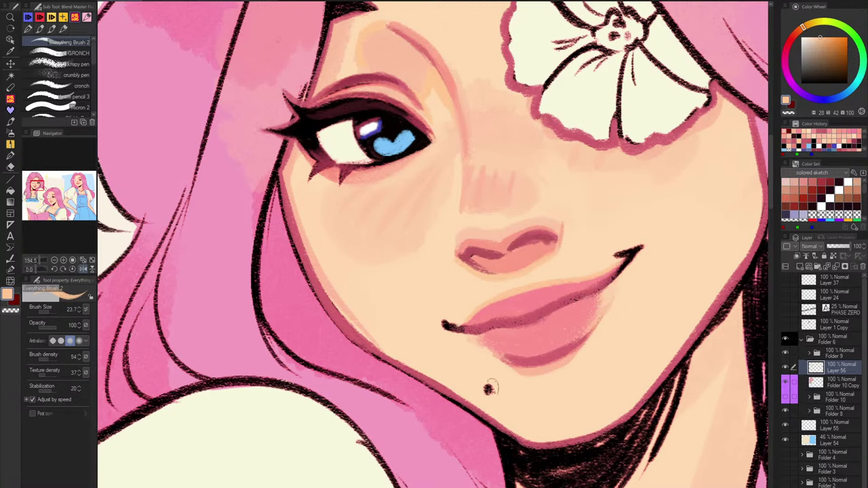
# Recolor the black mouth corners in a sampled dark rose and deepen the line between the lips with a darker rose.
pyautogui.scroll(-6, 592, 334)
pyautogui.scroll(5, 571, 346)
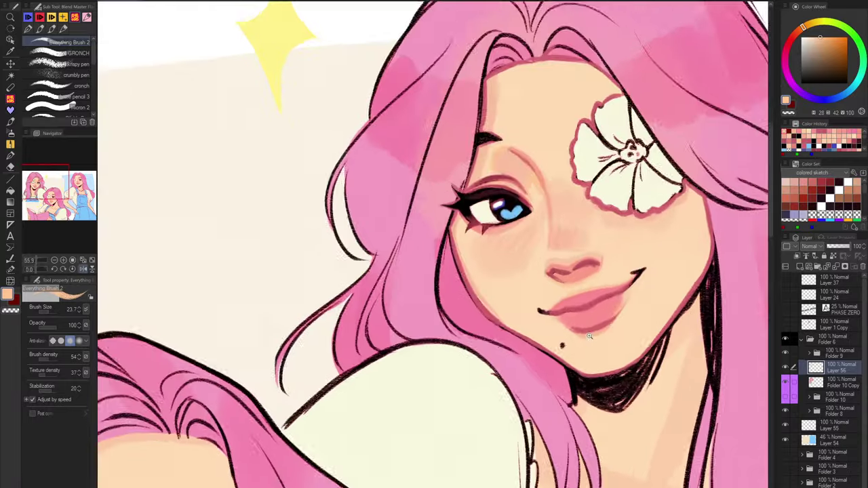
pyautogui.keyDown('alt'); pyautogui.click(546, 298); pyautogui.keyUp('alt')
pyautogui.moveTo(532, 292); pyautogui.dragTo(540, 299)
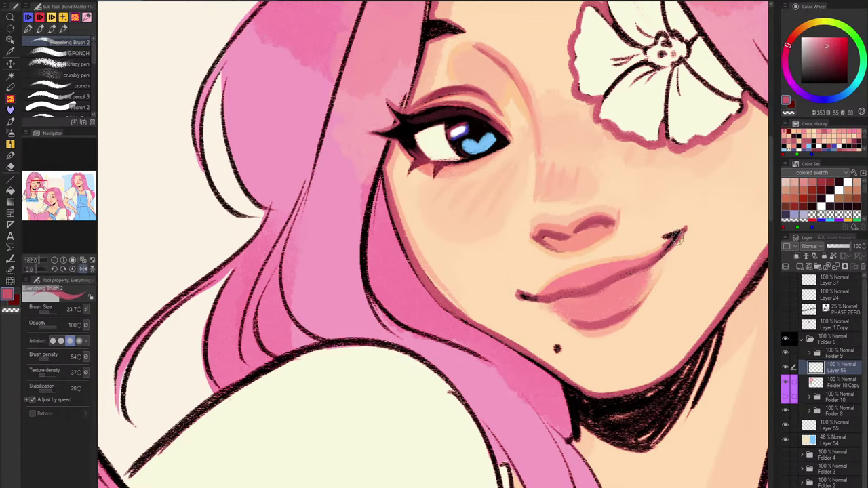
pyautogui.moveTo(673, 236); pyautogui.dragTo(627, 288)
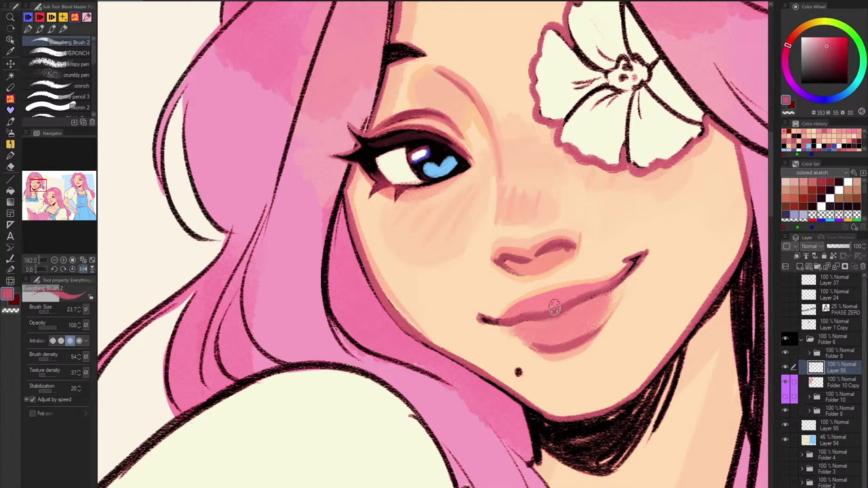
pyautogui.click(826, 57)
pyautogui.moveTo(541, 316)
pyautogui.mouseDown()
pyautogui.moveTo(567, 308)
pyautogui.moveTo(531, 317)
pyautogui.moveTo(600, 291)
pyautogui.moveTo(508, 323)
pyautogui.mouseUp()
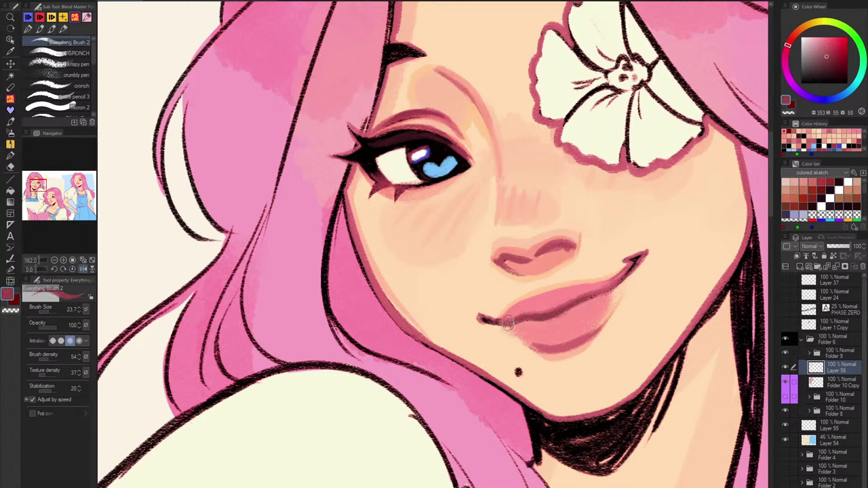
# Try to shade the upper lip just above the mouth line with a sampled mid rose.
pyautogui.keyDown('alt'); pyautogui.click(577, 295); pyautogui.keyUp('alt')
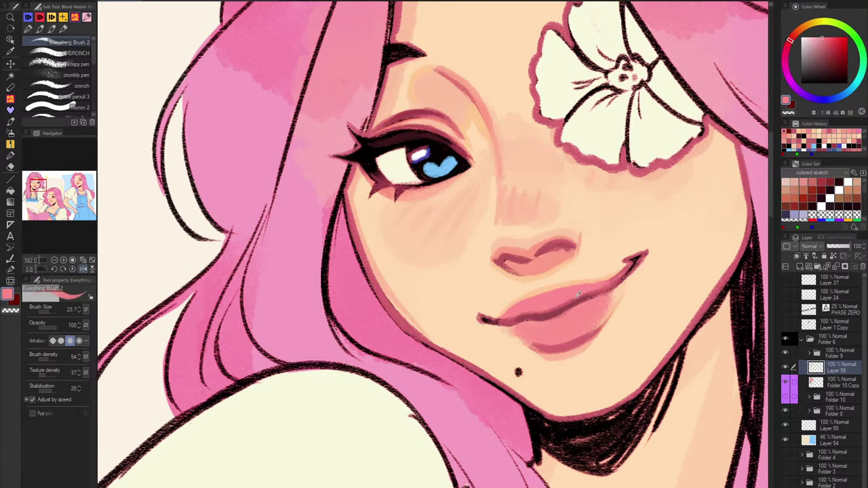
pyautogui.scroll(5, 572, 296)
pyautogui.keyDown('alt'); pyautogui.click(529, 317); pyautogui.keyUp('alt')
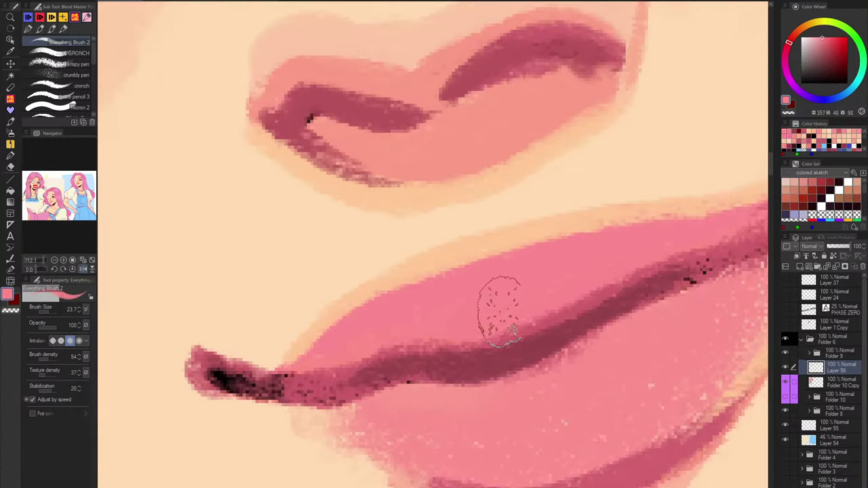
pyautogui.keyDown('alt'); pyautogui.click(505, 335); pyautogui.keyUp('alt')
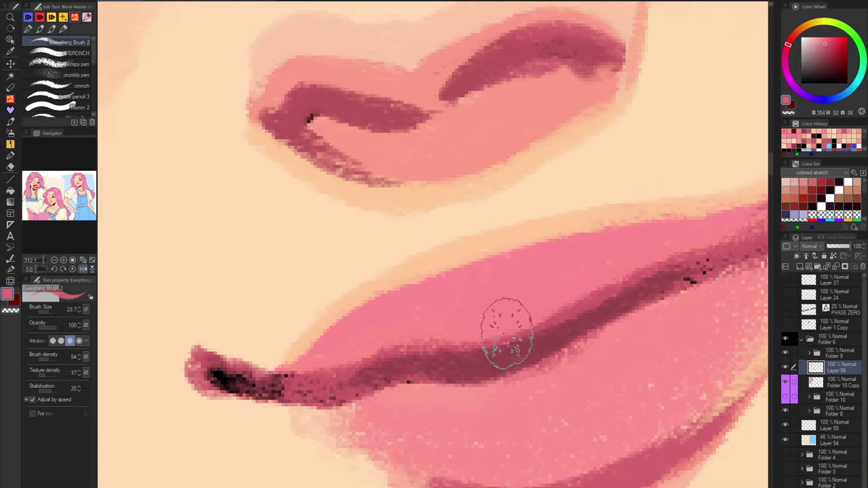
pyautogui.moveTo(349, 356); pyautogui.dragTo(523, 331)
pyautogui.hotkey('ctrl', 'z')
# Shade the lower half of the upper lip, along the mouth line, with a more saturated pink.
pyautogui.click(789, 132)
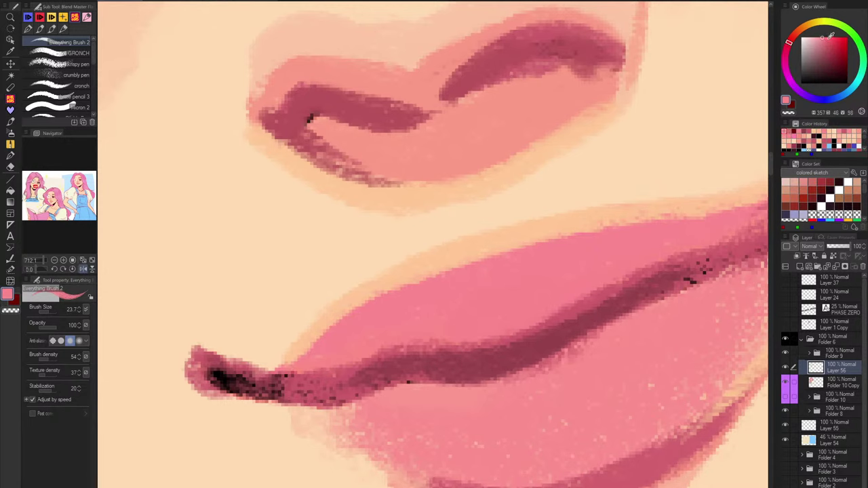
pyautogui.click(829, 36)
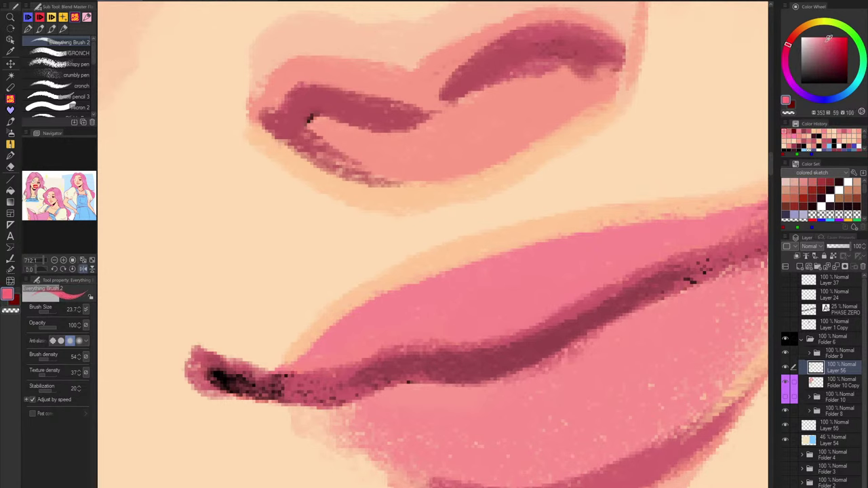
pyautogui.click(831, 36)
pyautogui.moveTo(451, 310); pyautogui.dragTo(485, 322)
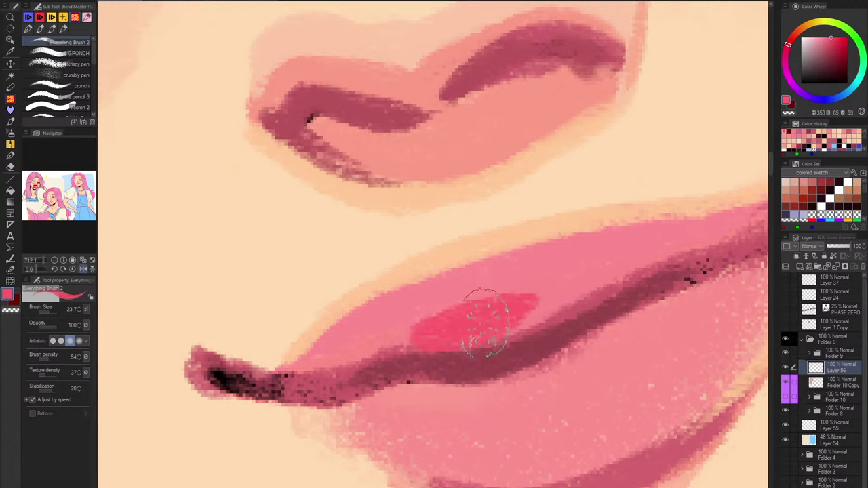
pyautogui.keyDown('alt'); pyautogui.click(498, 293); pyautogui.keyUp('alt')
pyautogui.hotkey('ctrl', 'z')
pyautogui.moveTo(421, 333); pyautogui.dragTo(541, 313)
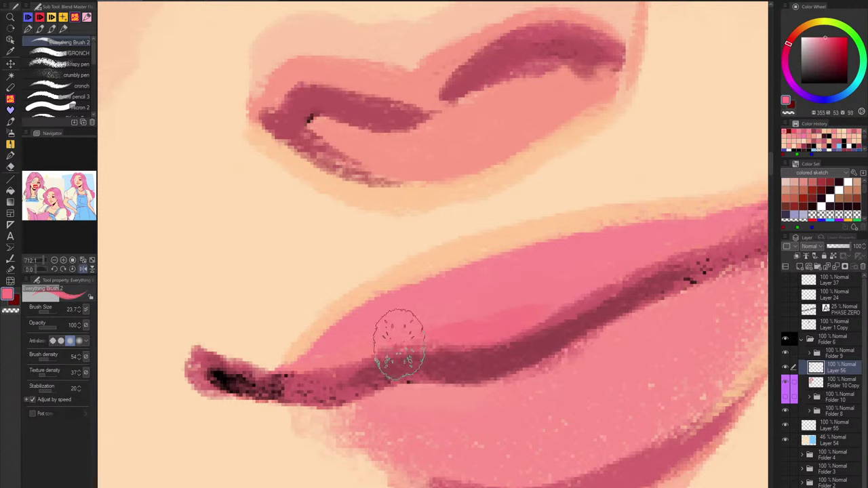
pyautogui.moveTo(400, 344)
pyautogui.mouseDown()
pyautogui.moveTo(504, 323)
pyautogui.moveTo(498, 322)
pyautogui.moveTo(622, 271)
pyautogui.mouseUp()
pyautogui.moveTo(485, 341); pyautogui.dragTo(676, 247)
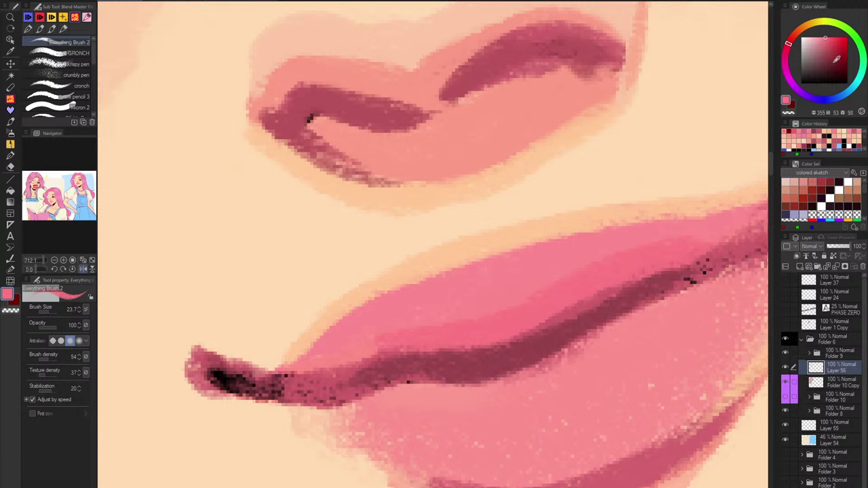
pyautogui.hotkey('ctrl', 'z')
pyautogui.moveTo(411, 344)
pyautogui.mouseDown()
pyautogui.moveTo(542, 288)
pyautogui.moveTo(708, 239)
pyautogui.mouseUp()
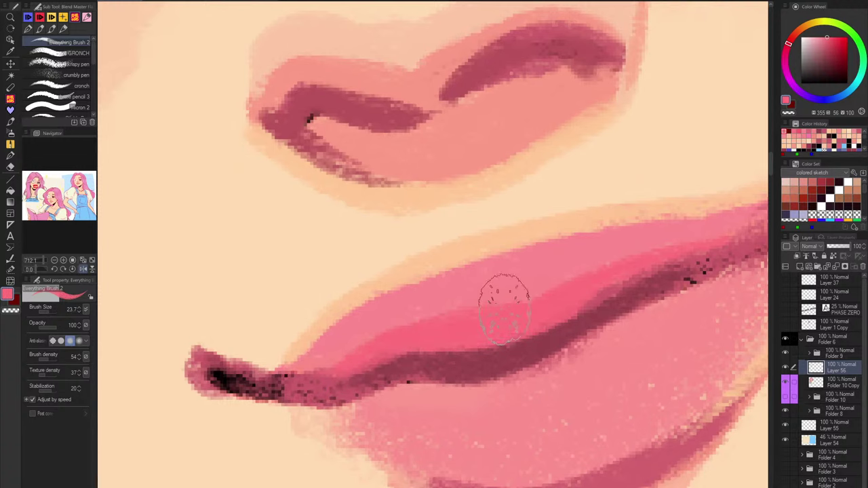
pyautogui.moveTo(688, 238); pyautogui.dragTo(385, 337)
# Soften the mouth line's upper edge with a sampled rose and add saturated pink just beneath it on the lower lip.
pyautogui.moveTo(547, 253); pyautogui.dragTo(437, 234)
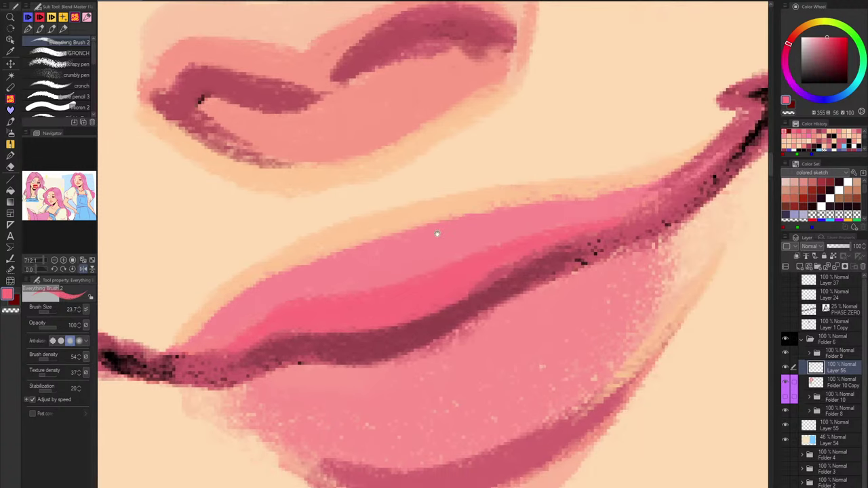
pyautogui.keyDown('alt'); pyautogui.click(493, 267); pyautogui.keyUp('alt')
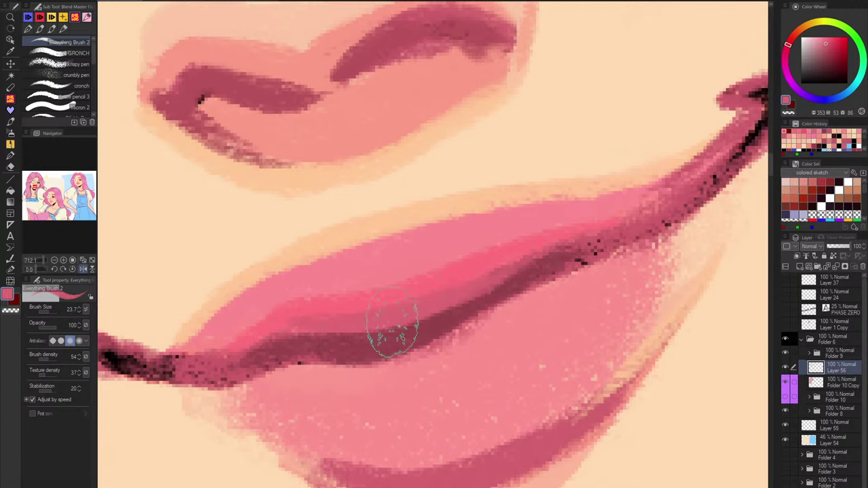
pyautogui.moveTo(480, 296)
pyautogui.mouseDown()
pyautogui.moveTo(375, 374)
pyautogui.moveTo(483, 320)
pyautogui.moveTo(408, 363)
pyautogui.moveTo(334, 365)
pyautogui.moveTo(557, 272)
pyautogui.moveTo(463, 337)
pyautogui.mouseUp()
pyautogui.moveTo(635, 263); pyautogui.dragTo(547, 362)
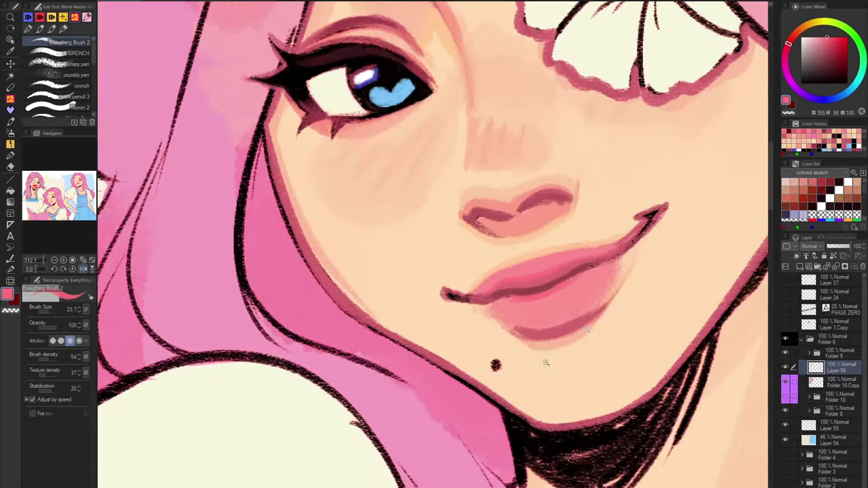
pyautogui.moveTo(586, 327); pyautogui.dragTo(566, 368)
pyautogui.moveTo(612, 312)
pyautogui.mouseDown()
pyautogui.moveTo(607, 330)
pyautogui.moveTo(551, 370)
pyautogui.mouseUp()
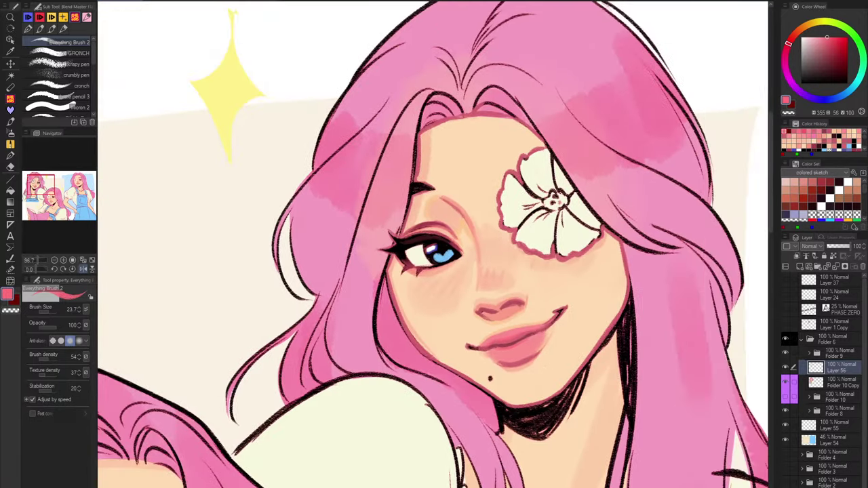
pyautogui.moveTo(509, 348); pyautogui.dragTo(560, 332)
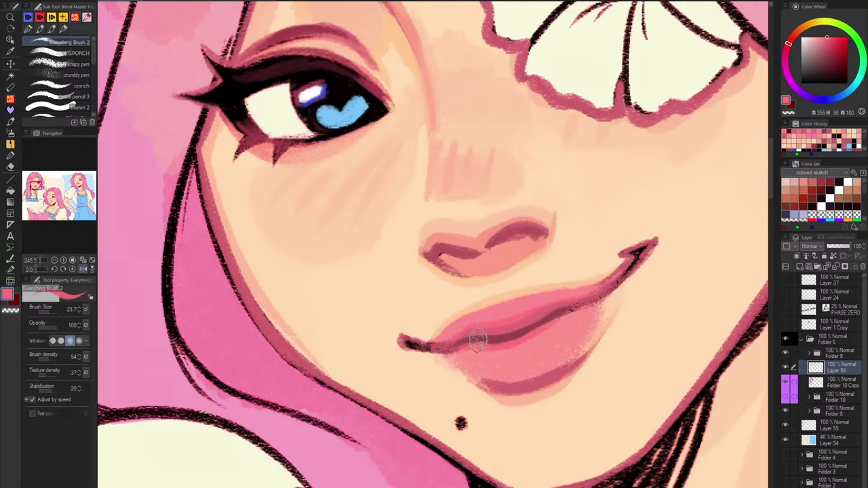
pyautogui.moveTo(535, 330)
pyautogui.mouseDown()
pyautogui.moveTo(592, 307)
pyautogui.moveTo(635, 276)
pyautogui.mouseUp()
# Paint a light peach highlight on the lower lip and soften the lip's outer edge with a sampled skin tone.
pyautogui.keyDown('alt'); pyautogui.click(614, 309); pyautogui.keyUp('alt')
pyautogui.moveTo(585, 325)
pyautogui.mouseDown()
pyautogui.moveTo(592, 319)
pyautogui.moveTo(551, 344)
pyautogui.mouseUp()
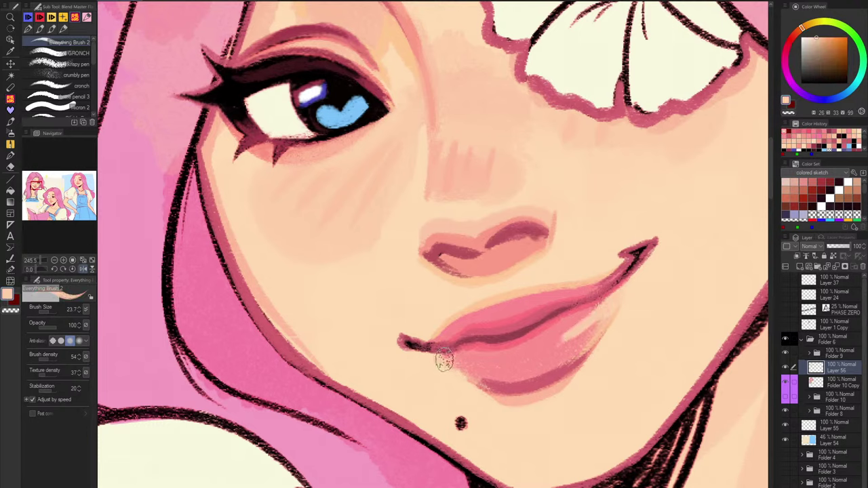
pyautogui.scroll(-1, 447, 325)
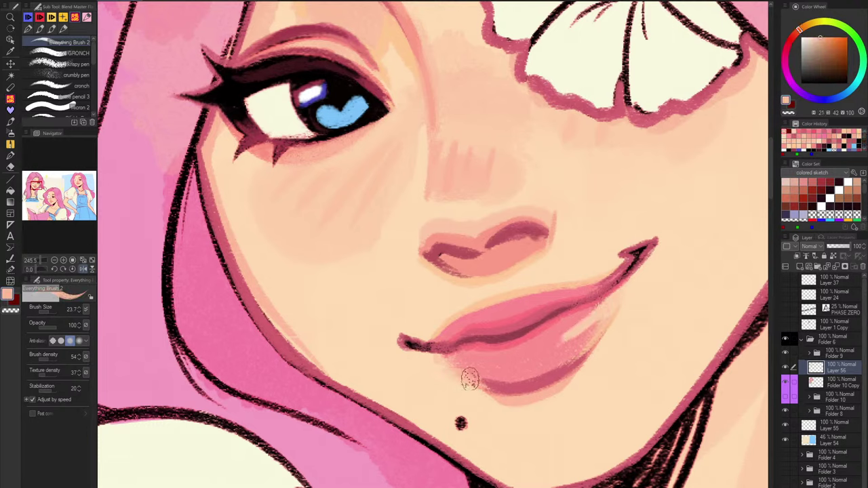
pyautogui.scroll(-4, 465, 372)
# Compare the face with and without the painted details by repeatedly hiding and showing Layer 56.
pyautogui.moveTo(617, 385); pyautogui.dragTo(558, 369)
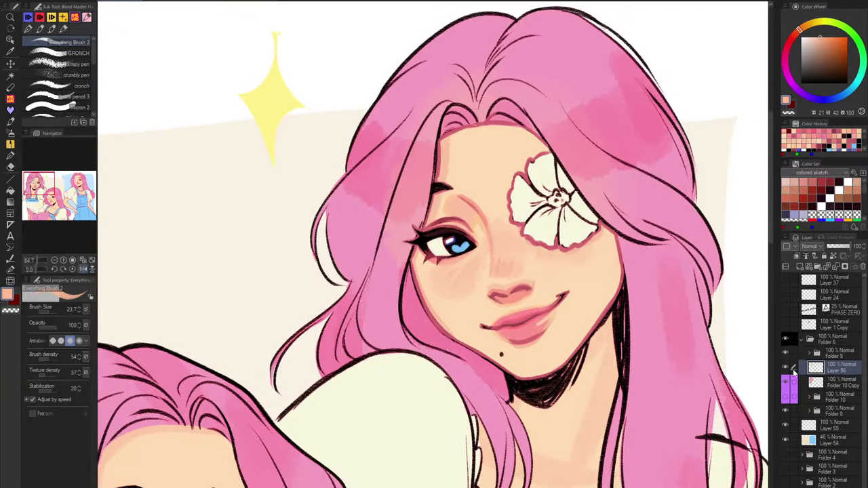
pyautogui.click(786, 368)
pyautogui.click(786, 369)
pyautogui.click(786, 369)
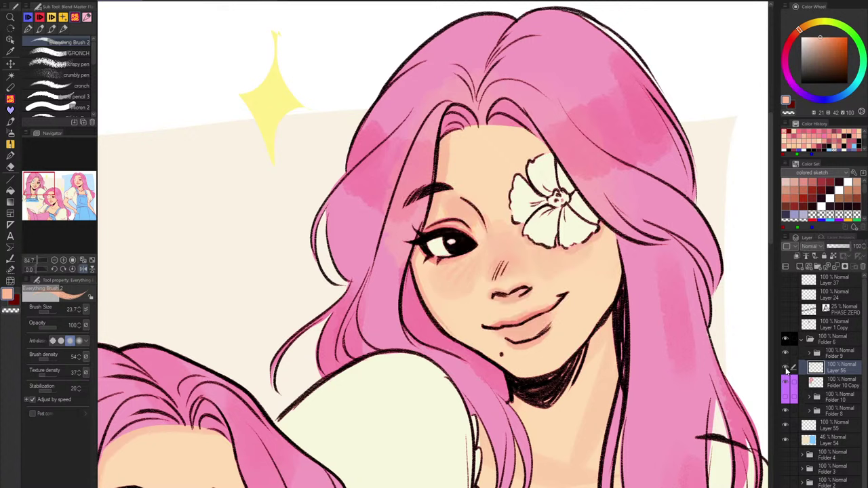
pyautogui.click(786, 370)
pyautogui.click(787, 369)
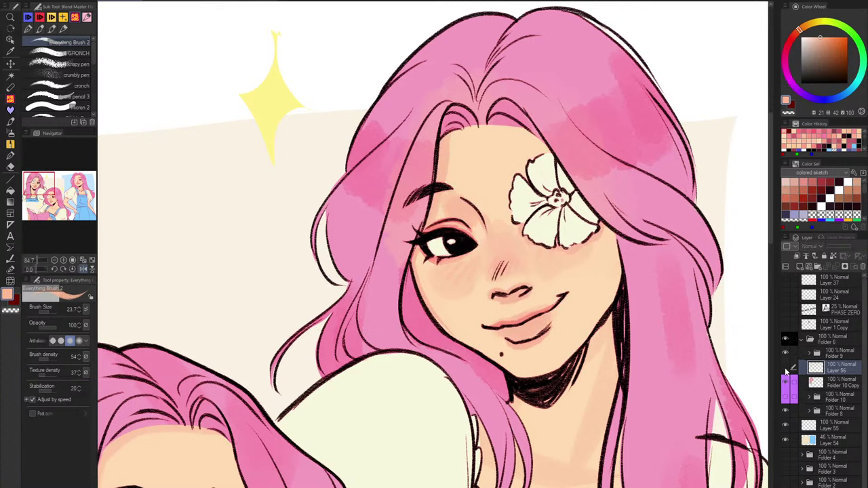
pyautogui.click(786, 369)
pyautogui.click(786, 370)
pyautogui.click(786, 370)
# Erase the light blue heart from the iris with transparent color and check the face with Layer 56 hidden and shown.
pyautogui.hotkey('ctrl', '+')
pyautogui.scroll(4, 461, 236)
pyautogui.keyDown('alt'); pyautogui.click(449, 298); pyautogui.keyUp('alt')
pyautogui.moveTo(444, 293)
pyautogui.mouseDown()
pyautogui.moveTo(475, 285)
pyautogui.moveTo(464, 285)
pyautogui.moveTo(484, 266)
pyautogui.mouseUp()
pyautogui.moveTo(427, 277)
pyautogui.mouseDown()
pyautogui.moveTo(494, 266)
pyautogui.moveTo(480, 282)
pyautogui.moveTo(460, 262)
pyautogui.moveTo(463, 272)
pyautogui.moveTo(474, 266)
pyautogui.moveTo(450, 267)
pyautogui.moveTo(474, 279)
pyautogui.mouseUp()
pyautogui.keyDown('alt'); pyautogui.click(473, 263); pyautogui.keyUp('alt')
pyautogui.press('c')
pyautogui.moveTo(577, 287); pyautogui.dragTo(547, 332)
pyautogui.scroll(-5, 547, 332)
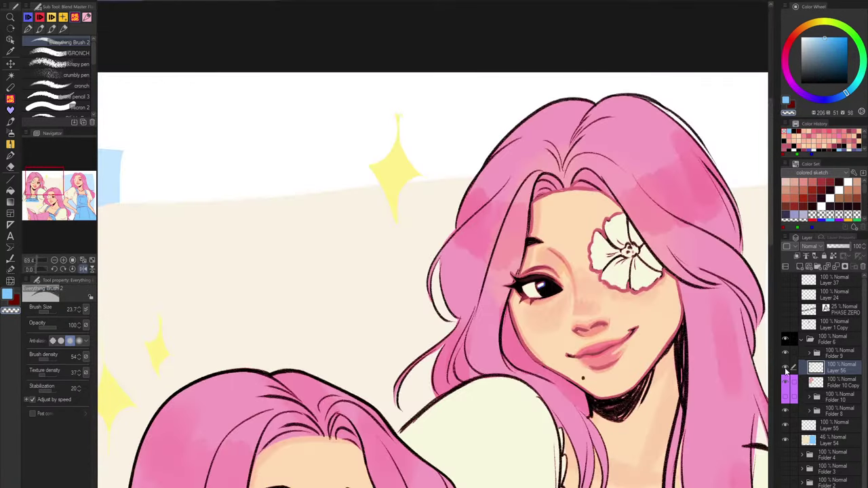
pyautogui.click(785, 369)
pyautogui.click(785, 369)
pyautogui.scroll(4, 561, 270)
pyautogui.click(15, 276)
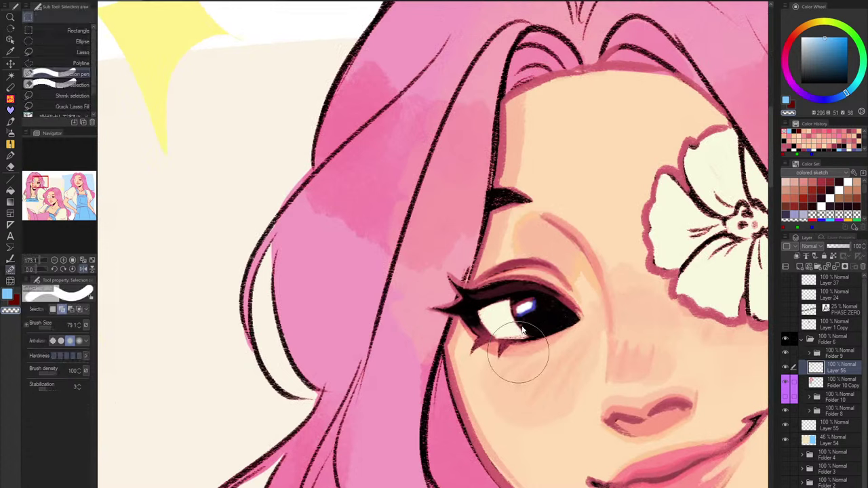
pyautogui.moveTo(505, 313); pyautogui.dragTo(527, 306)
pyautogui.hotkey('ctrl', 'd')
# Nudge the eye's lower edge and iris with Liquify and check the face with Layer 56 hidden and shown.
pyautogui.click(10, 280)
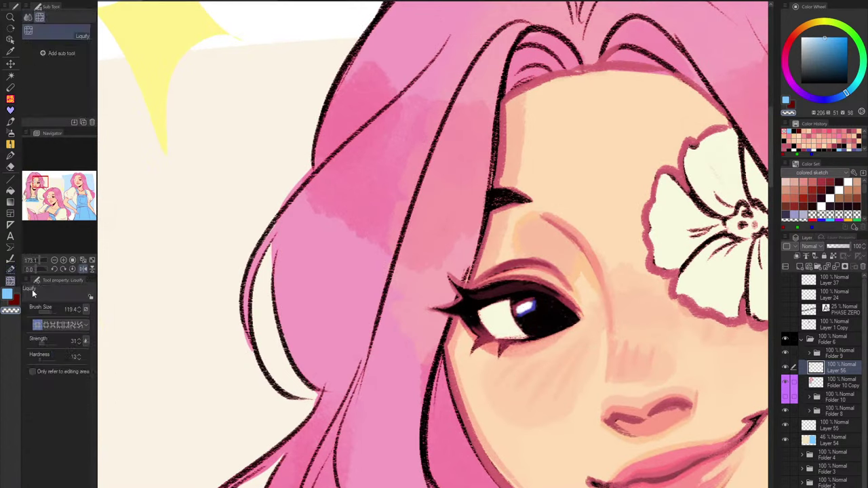
pyautogui.moveTo(522, 339); pyautogui.dragTo(523, 347)
pyautogui.moveTo(521, 313)
pyautogui.mouseDown()
pyautogui.moveTo(537, 296)
pyautogui.moveTo(520, 310)
pyautogui.mouseUp()
pyautogui.scroll(-11, 612, 280)
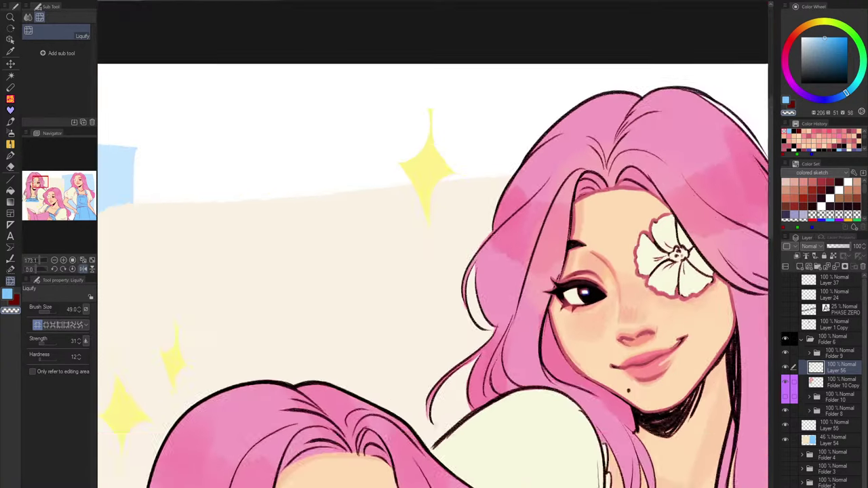
pyautogui.moveTo(626, 314); pyautogui.dragTo(540, 300)
pyautogui.click(785, 367)
pyautogui.click(785, 367)
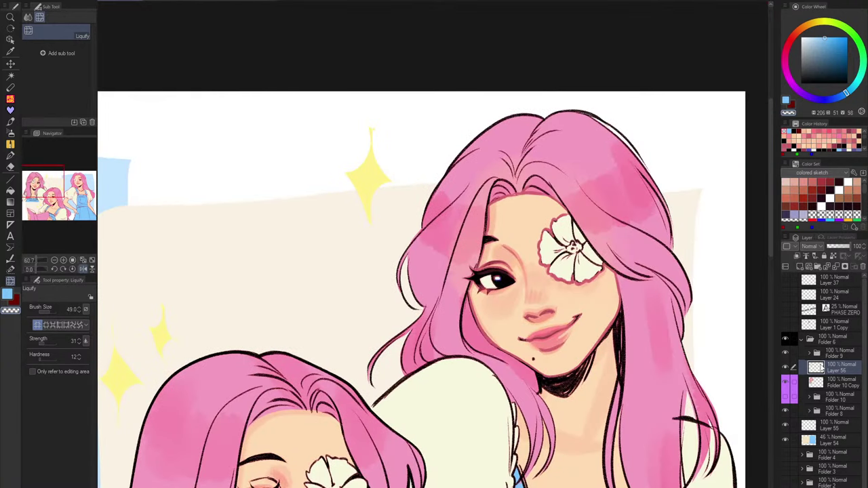
# Paint a small light blue heart in the dark iris beside the white highlight with Everything Brush 2.
pyautogui.click(10, 99)
pyautogui.scroll(4, 523, 280)
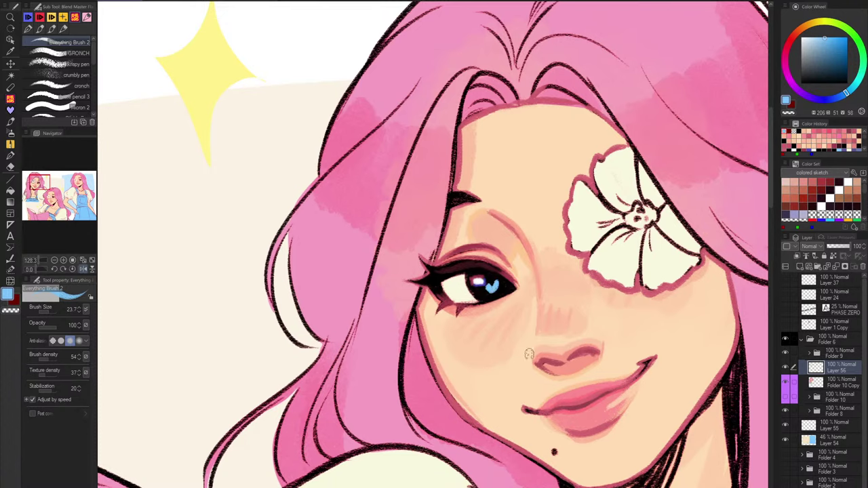
pyautogui.scroll(-3, 528, 354)
pyautogui.scroll(1, 590, 320)
pyautogui.scroll(4, 478, 270)
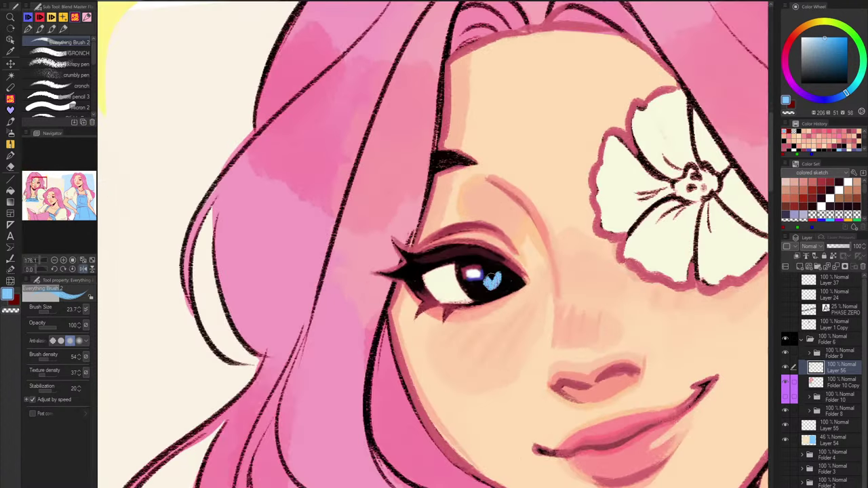
pyautogui.moveTo(491, 280); pyautogui.dragTo(499, 280)
pyautogui.moveTo(487, 273); pyautogui.dragTo(507, 248)
# Outline the iris heart with a violet-blue sampled from the highlight's rim and refine it with the sampled light blue.
pyautogui.keyDown('alt'); pyautogui.click(476, 279); pyautogui.keyUp('alt')
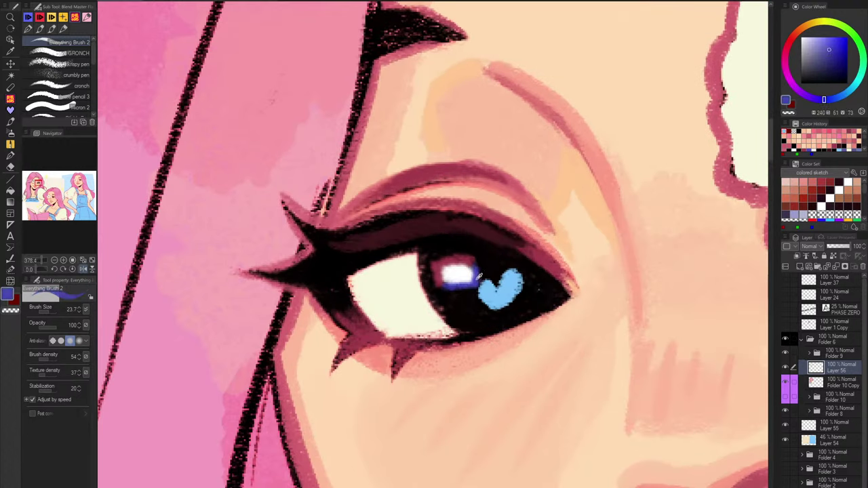
pyautogui.moveTo(491, 275)
pyautogui.mouseDown()
pyautogui.moveTo(499, 304)
pyautogui.moveTo(488, 275)
pyautogui.moveTo(482, 297)
pyautogui.moveTo(476, 288)
pyautogui.moveTo(488, 307)
pyautogui.moveTo(514, 304)
pyautogui.moveTo(522, 271)
pyautogui.moveTo(481, 278)
pyautogui.mouseUp()
pyautogui.hotkey('ctrl', 'z')
pyautogui.keyDown('alt'); pyautogui.click(491, 294); pyautogui.keyUp('alt')
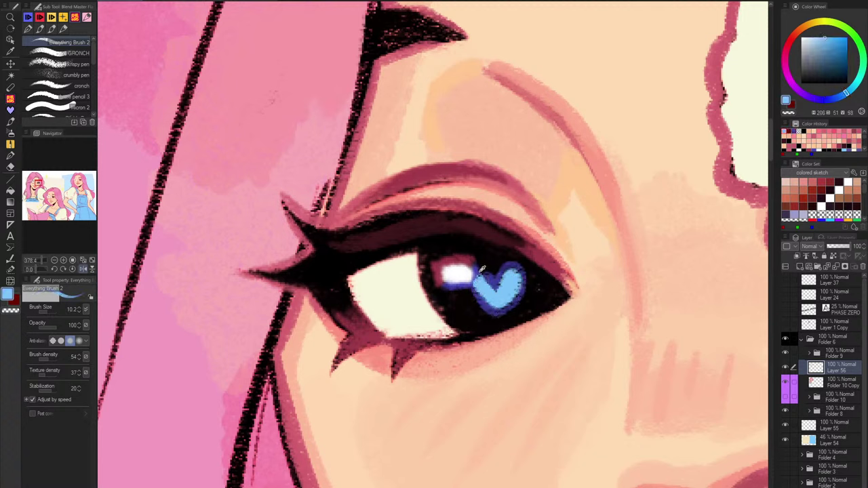
pyautogui.keyDown('alt'); pyautogui.click(544, 280); pyautogui.keyUp('alt')
pyautogui.moveTo(546, 282); pyautogui.dragTo(569, 356)
pyautogui.moveTo(652, 257); pyautogui.dragTo(554, 228)
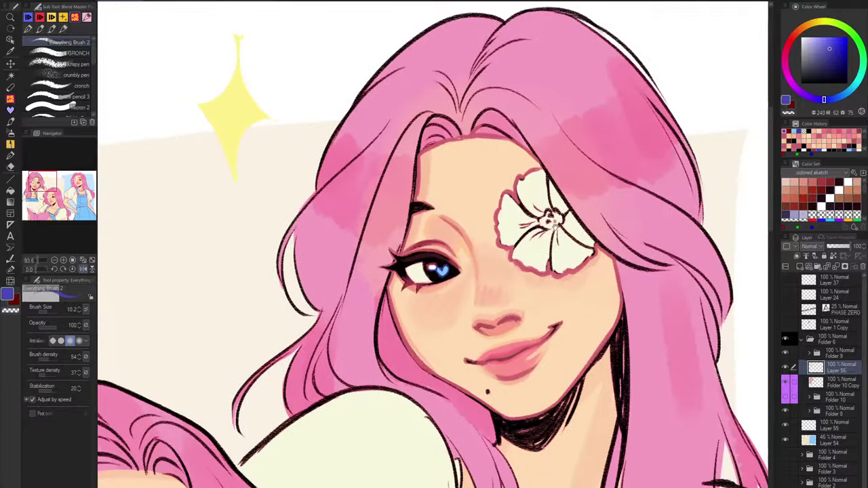
pyautogui.moveTo(612, 387); pyautogui.dragTo(612, 371)
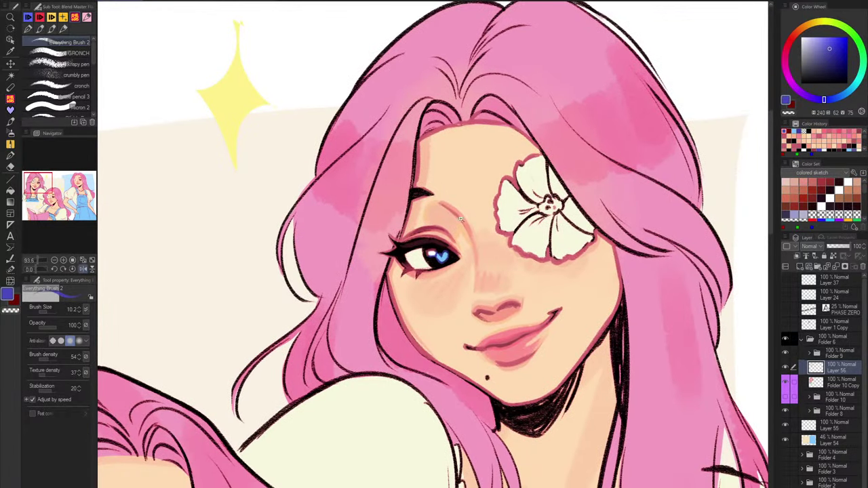
# Soften the line running from the eyelid crease toward the nose bridge with a sampled light skin tone.
pyautogui.scroll(5, 461, 219)
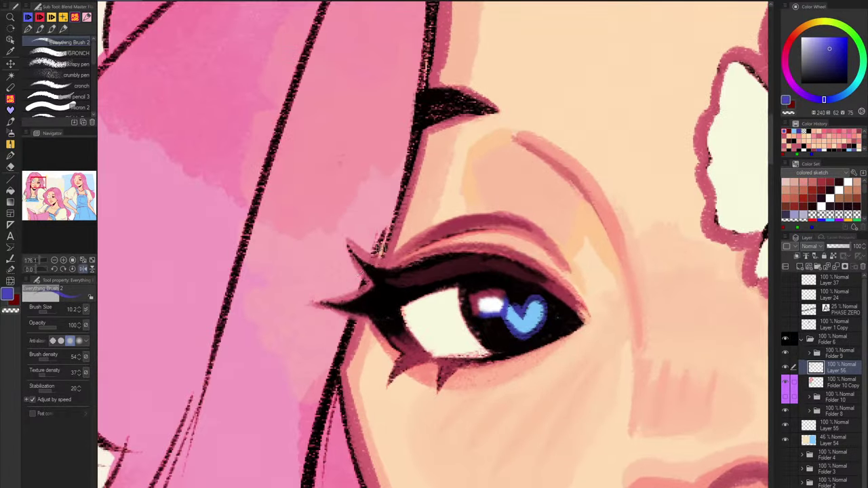
pyautogui.keyDown('alt'); pyautogui.click(357, 278); pyautogui.keyUp('alt')
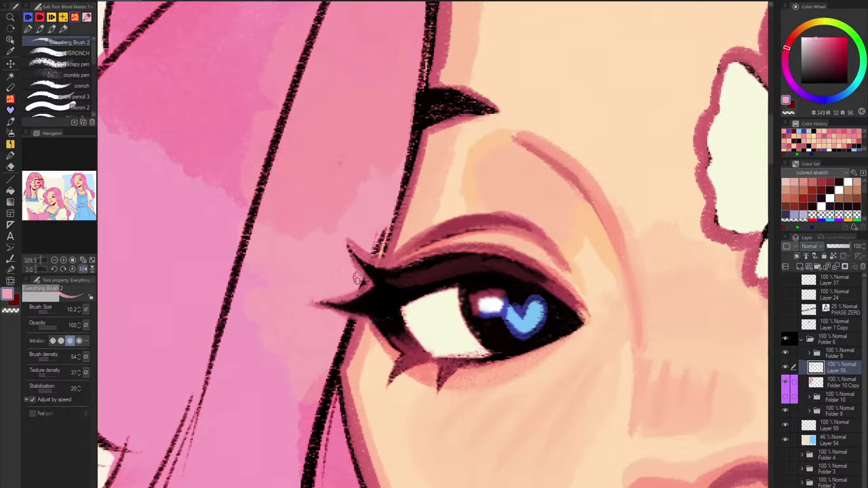
pyautogui.scroll(-3, 357, 278)
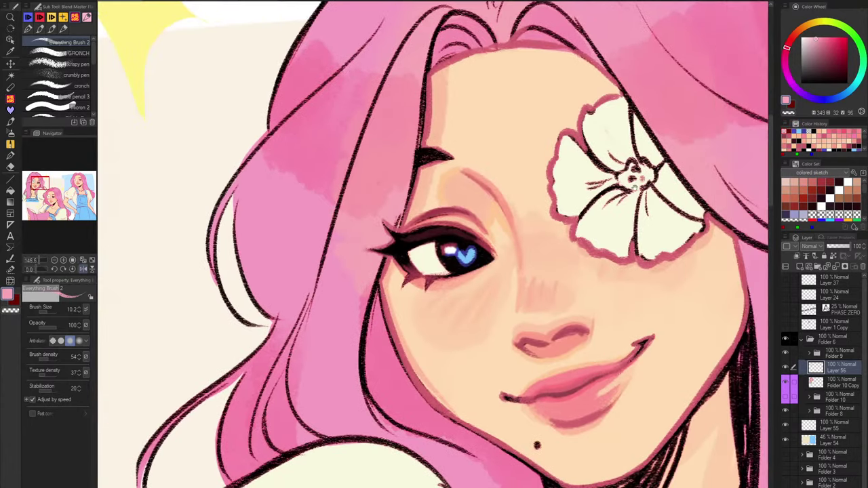
pyautogui.moveTo(660, 166); pyautogui.dragTo(635, 120)
pyautogui.moveTo(640, 181); pyautogui.dragTo(630, 196)
pyautogui.keyDown('alt'); pyautogui.click(495, 166); pyautogui.keyUp('alt')
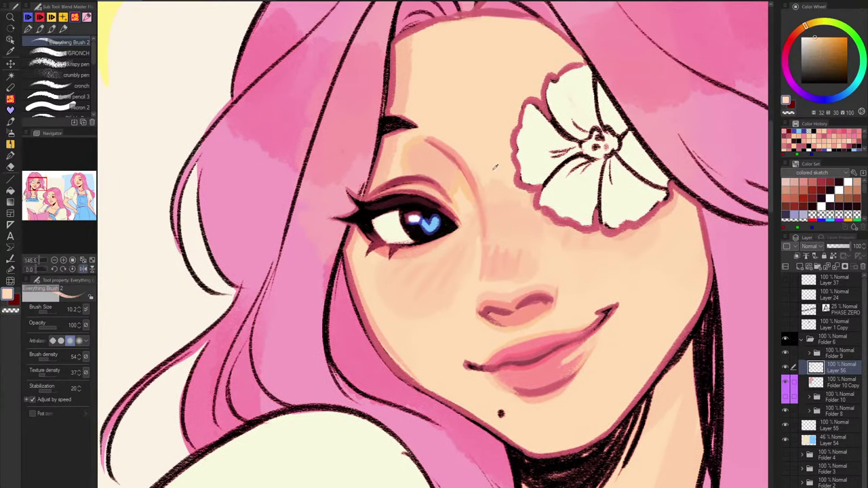
pyautogui.moveTo(494, 167); pyautogui.dragTo(484, 172)
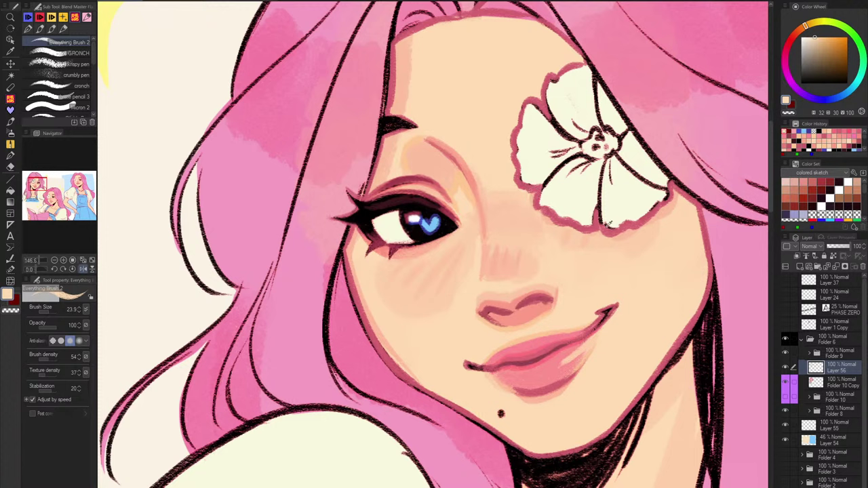
# Try diagonal blush strokes on the cheek beneath the eye with sampled pink and peach tones.
pyautogui.keyDown('alt'); pyautogui.click(603, 227); pyautogui.keyUp('alt')
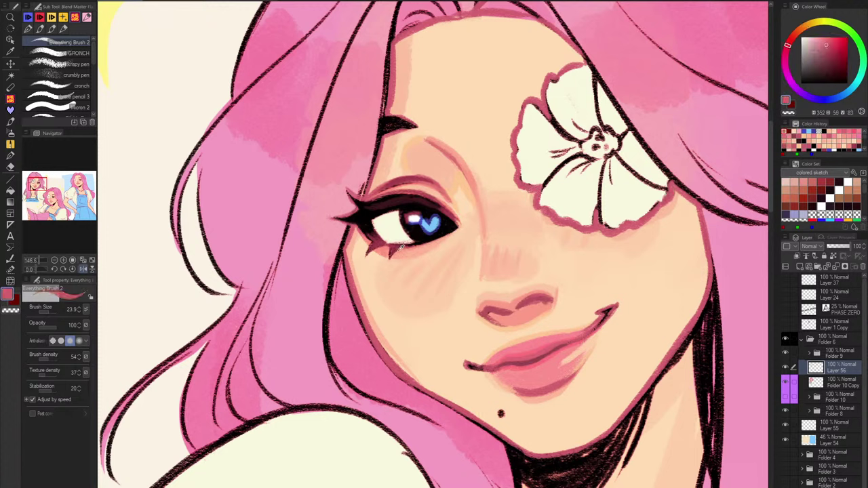
pyautogui.keyDown('alt'); pyautogui.click(429, 242); pyautogui.keyUp('alt')
pyautogui.moveTo(401, 266)
pyautogui.mouseDown()
pyautogui.moveTo(390, 276)
pyautogui.moveTo(468, 251)
pyautogui.mouseUp()
pyautogui.keyDown('alt'); pyautogui.click(461, 228); pyautogui.keyUp('alt')
pyautogui.hotkey('ctrl', 'z')
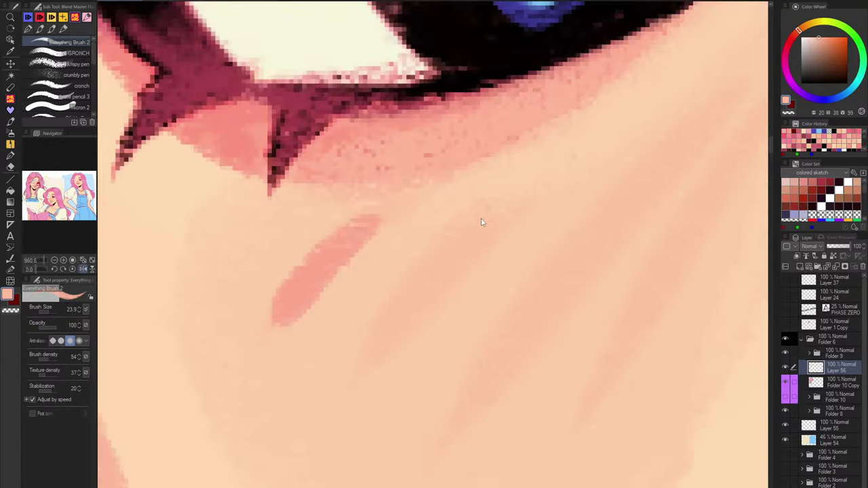
pyautogui.hotkey('ctrl', 'z')
pyautogui.moveTo(524, 187)
pyautogui.mouseDown()
pyautogui.moveTo(487, 198)
pyautogui.moveTo(421, 251)
pyautogui.mouseUp()
pyautogui.moveTo(500, 201); pyautogui.dragTo(457, 251)
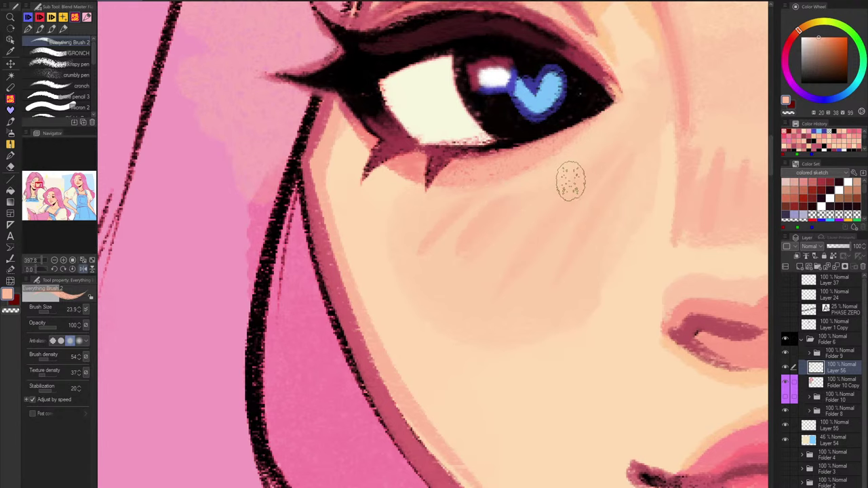
pyautogui.moveTo(570, 181); pyautogui.dragTo(513, 258)
pyautogui.scroll(-5, 637, 200)
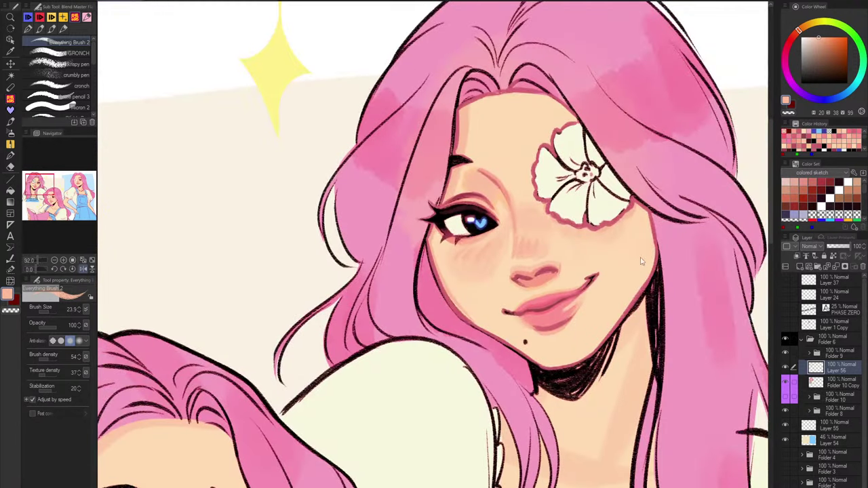
pyautogui.scroll(-1, 633, 267)
pyautogui.scroll(5, 513, 248)
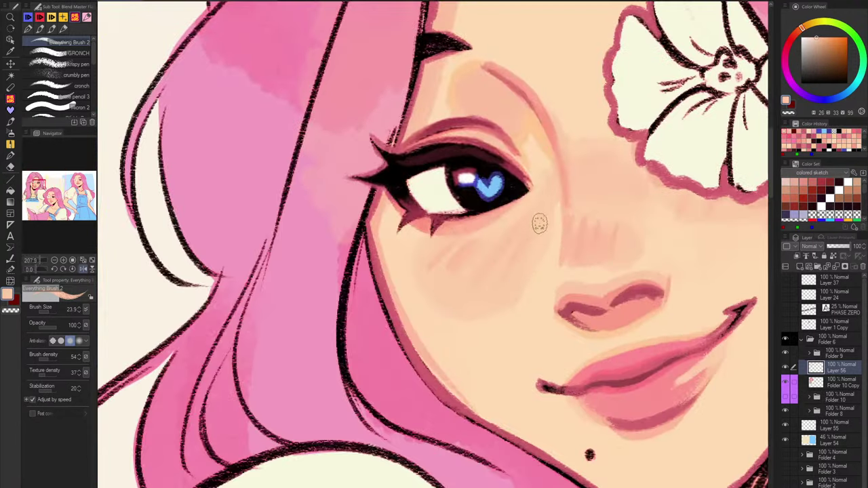
# Smooth out the cheek hatching with sampled skin tones and redraw soft diagonal blush strokes beneath the eye.
pyautogui.moveTo(468, 254)
pyautogui.mouseDown()
pyautogui.moveTo(430, 272)
pyautogui.moveTo(454, 273)
pyautogui.mouseUp()
pyautogui.keyDown('alt'); pyautogui.click(492, 215); pyautogui.keyUp('alt')
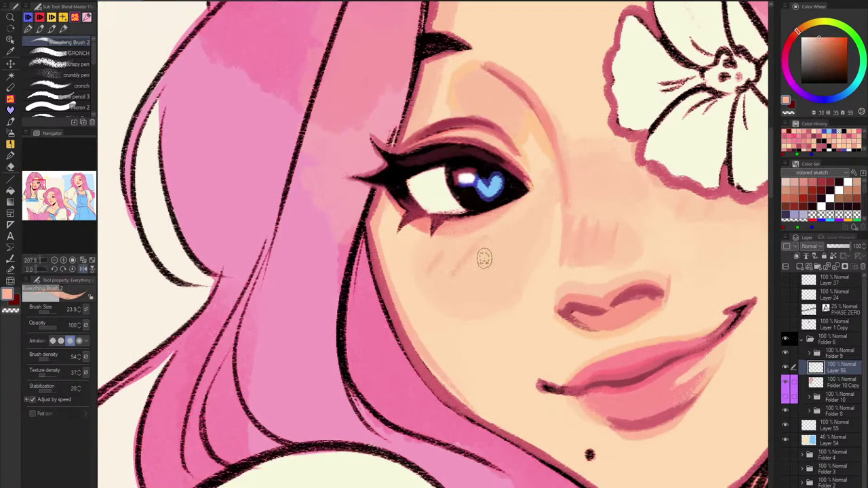
pyautogui.hotkey('ctrl', 'z')
pyautogui.hotkey('ctrl', 'z')
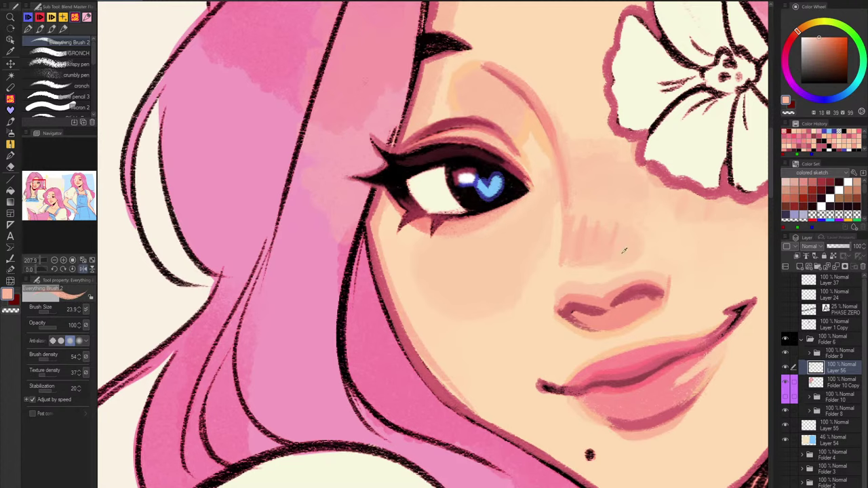
pyautogui.moveTo(453, 238)
pyautogui.mouseDown()
pyautogui.moveTo(444, 267)
pyautogui.moveTo(486, 236)
pyautogui.moveTo(474, 263)
pyautogui.moveTo(497, 253)
pyautogui.mouseUp()
pyautogui.scroll(-6, 497, 253)
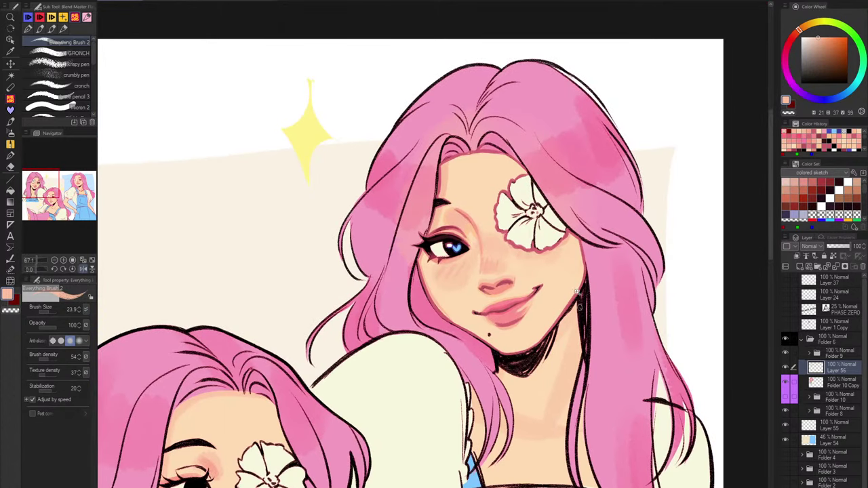
# Shade the edge of the cheek and jaw with a sampled peach-pink, using Everything Brush 2 at size 36.4.
pyautogui.scroll(2, 577, 291)
pyautogui.keyDown('alt'); pyautogui.click(379, 310); pyautogui.keyUp('alt')
pyautogui.moveTo(369, 303); pyautogui.dragTo(415, 348)
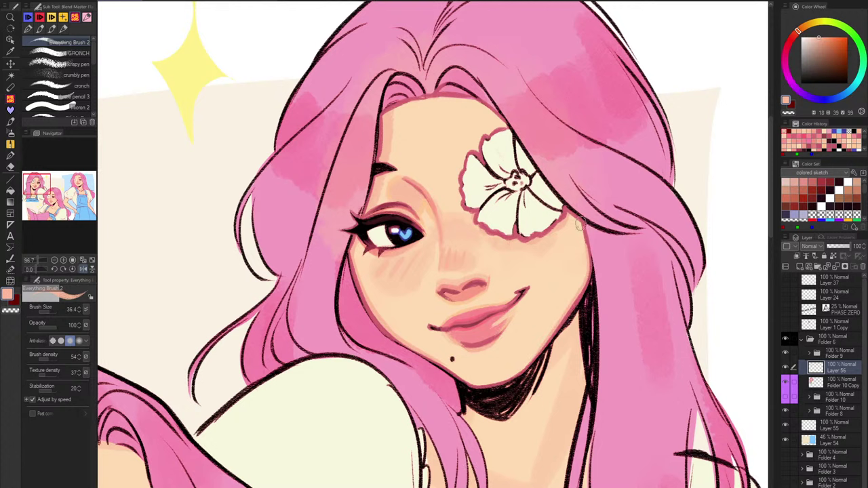
# Try peach and redder pink shadow strokes on the forehead beside the hair above the eyebrow.
pyautogui.keyDown('alt'); pyautogui.click(400, 136); pyautogui.keyUp('alt')
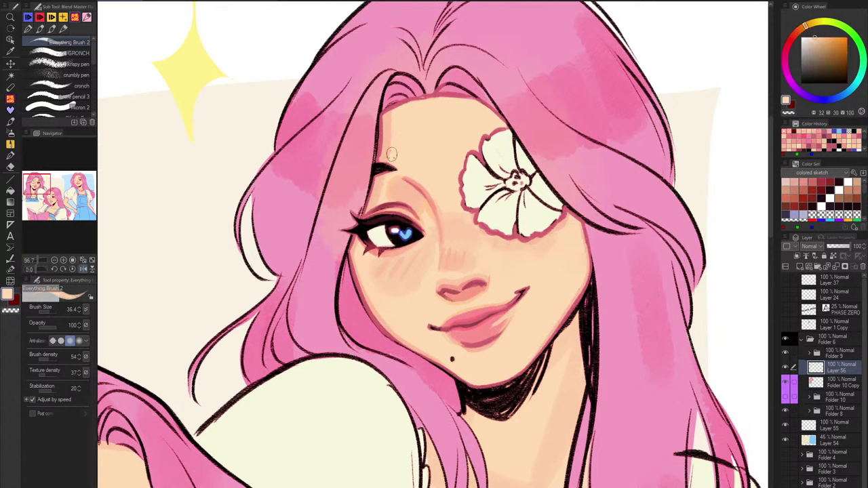
pyautogui.keyDown('alt'); pyautogui.click(399, 123); pyautogui.keyUp('alt')
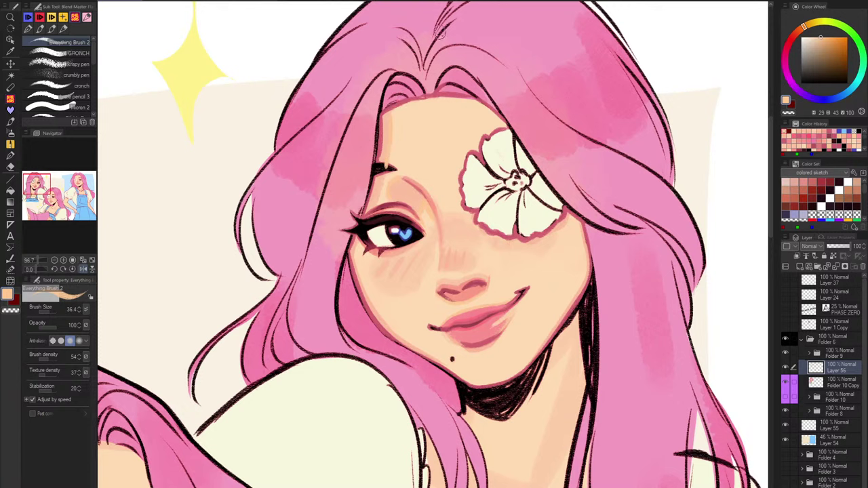
pyautogui.keyDown('alt'); pyautogui.click(381, 186); pyautogui.keyUp('alt')
pyautogui.click(796, 35)
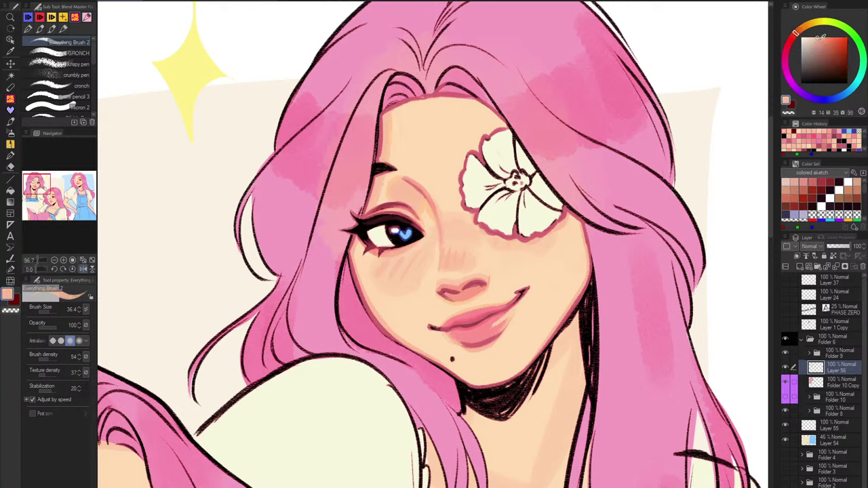
pyautogui.click(821, 37)
pyautogui.moveTo(387, 127); pyautogui.dragTo(384, 159)
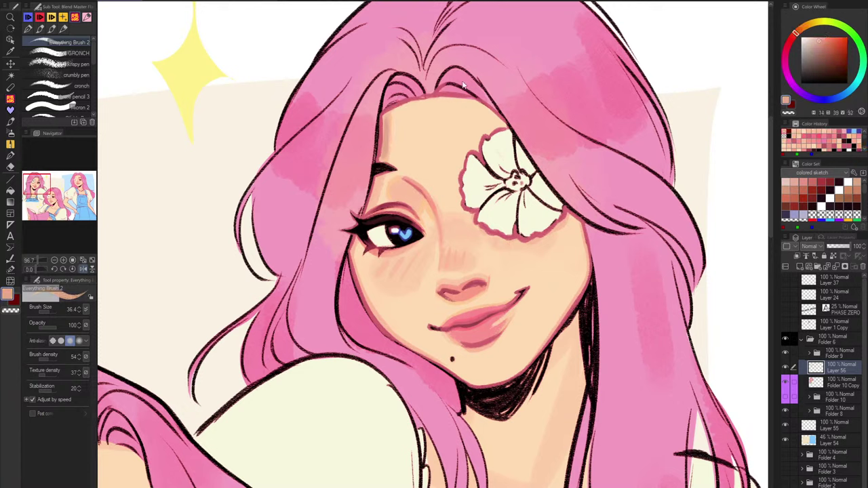
pyautogui.hotkey('ctrl', 'z')
pyautogui.click(822, 38)
pyautogui.click(791, 39)
pyautogui.moveTo(385, 122); pyautogui.dragTo(385, 159)
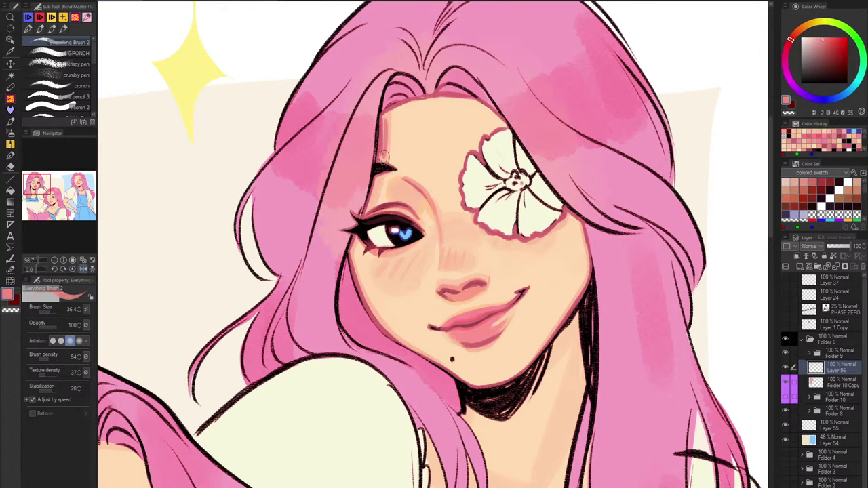
pyautogui.hotkey('ctrl', 'z')
# Paint a pink shadow along the side of the forehead next to the hair strand with the GRONCH brush.
pyautogui.click(68, 52)
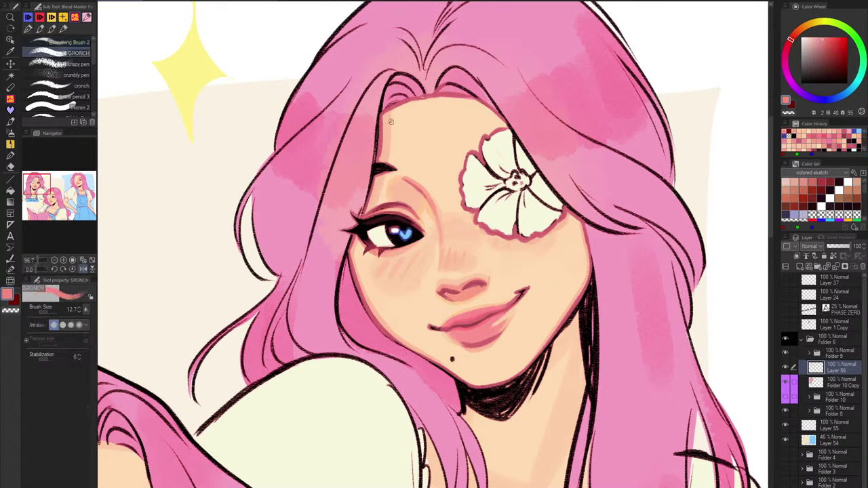
pyautogui.press(']')
pyautogui.moveTo(388, 121); pyautogui.dragTo(385, 145)
pyautogui.press('[')
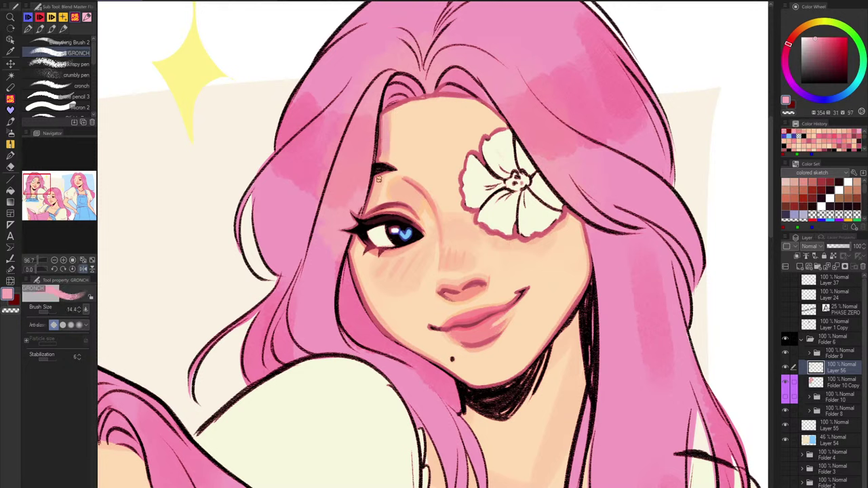
pyautogui.moveTo(353, 252); pyautogui.dragTo(354, 250)
# Warm the shadow along the hair strand with sampled peach tones and soften its forehead edge with Everything Brush 2.
pyautogui.keyDown('alt'); pyautogui.click(413, 114); pyautogui.keyUp('alt')
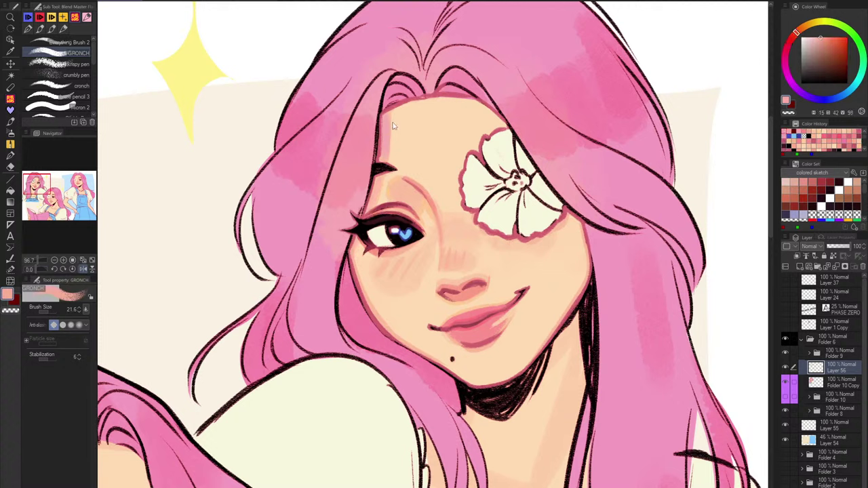
pyautogui.keyDown('alt'); pyautogui.click(391, 116); pyautogui.keyUp('alt')
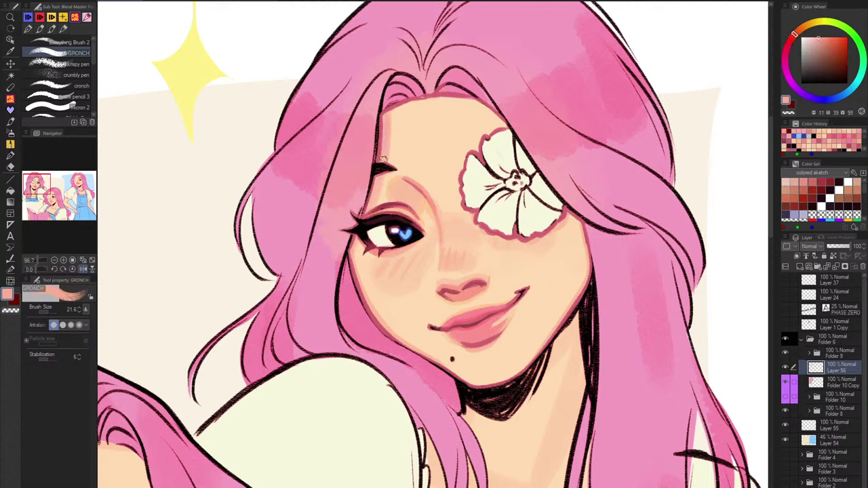
pyautogui.moveTo(366, 209); pyautogui.dragTo(378, 179)
pyautogui.click(64, 42)
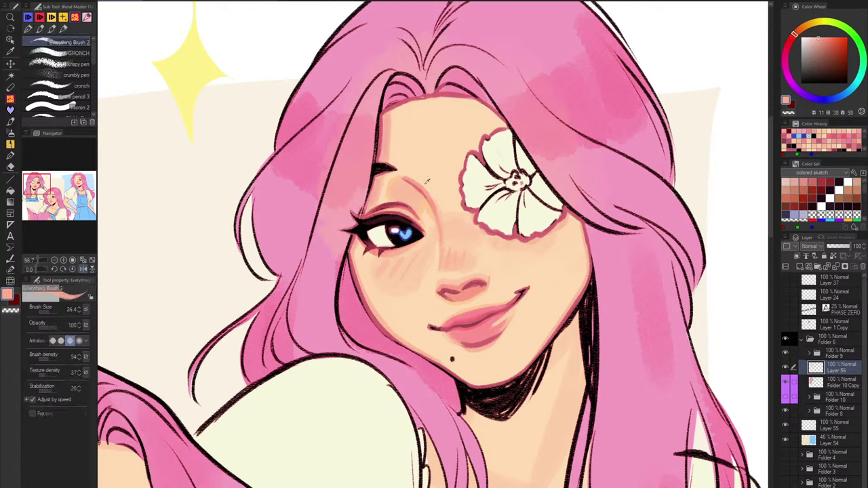
pyautogui.keyDown('alt'); pyautogui.click(397, 177); pyautogui.keyUp('alt')
pyautogui.moveTo(391, 118); pyautogui.dragTo(390, 135)
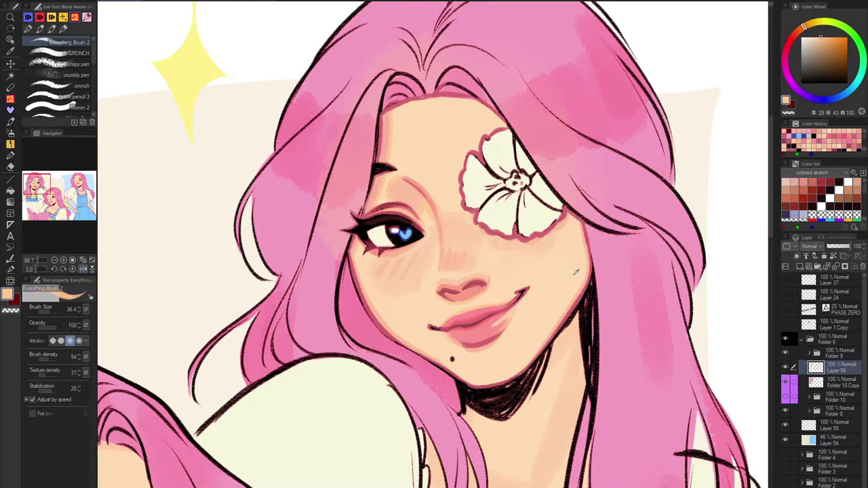
# Paint a pale cream highlight at the inner corner of the eye with Everything Brush 2, reducing the brush size to 29.1.
pyautogui.keyDown('alt'); pyautogui.click(424, 301); pyautogui.keyUp('alt')
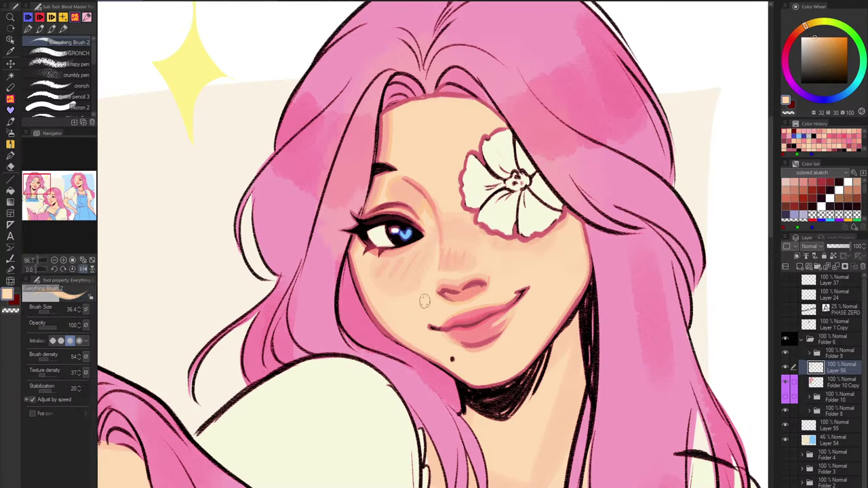
pyautogui.click(809, 29)
pyautogui.scroll(5, 426, 219)
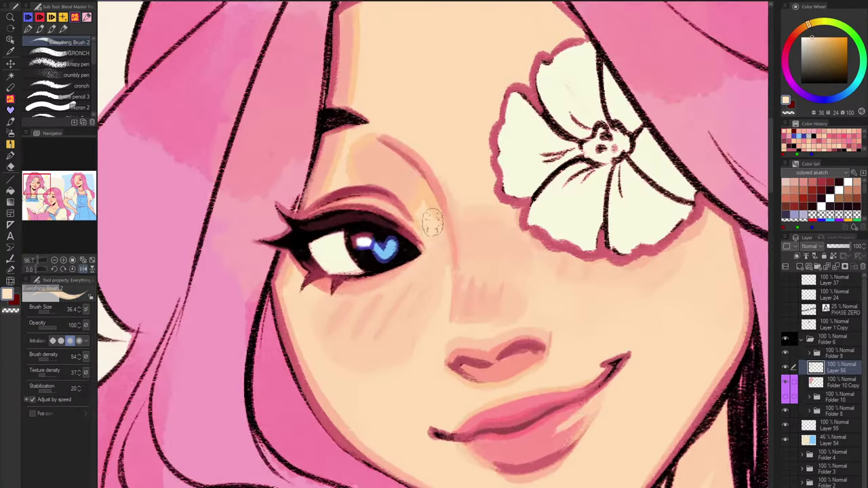
pyautogui.moveTo(426, 236)
pyautogui.mouseDown()
pyautogui.moveTo(431, 250)
pyautogui.moveTo(423, 233)
pyautogui.mouseUp()
pyautogui.press('[')
pyautogui.keyDown('alt'); pyautogui.click(420, 223); pyautogui.keyUp('alt')
pyautogui.keyDown('alt'); pyautogui.click(429, 240); pyautogui.keyUp('alt')
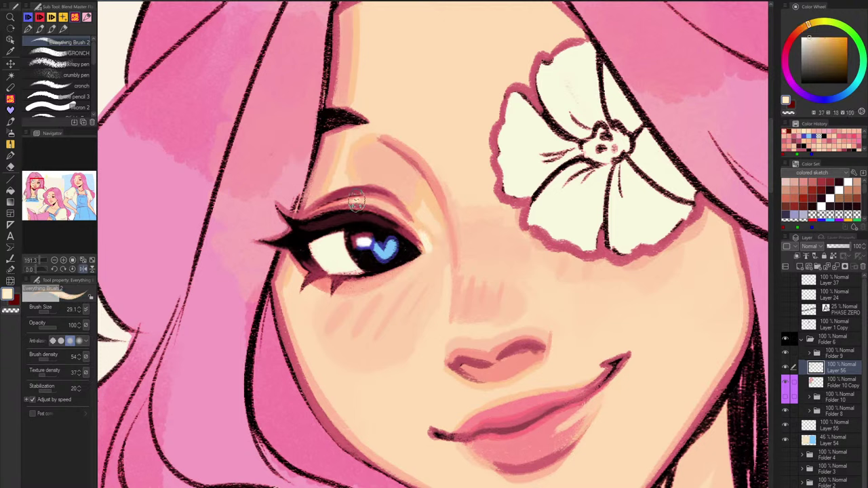
# Blend the small highlight on the upper eyelid into the crease using sampled peach and pink tones.
pyautogui.keyDown('alt'); pyautogui.click(424, 224); pyautogui.keyUp('alt')
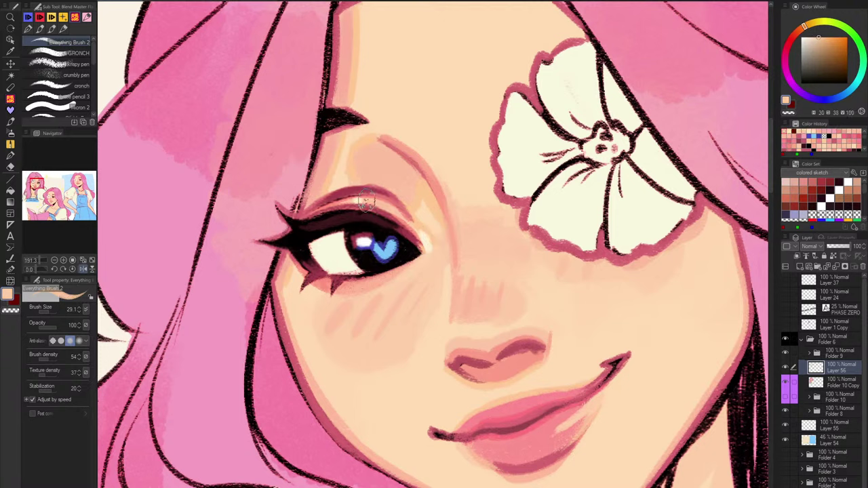
pyautogui.keyDown('alt'); pyautogui.click(393, 169); pyautogui.keyUp('alt')
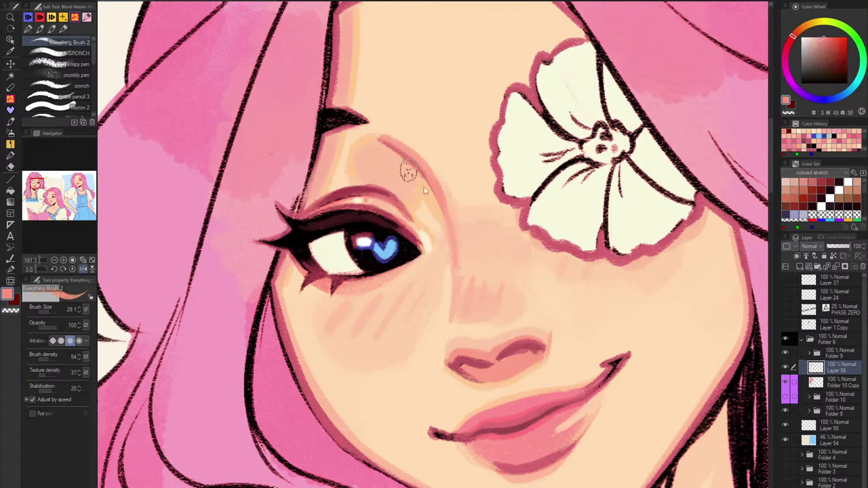
pyautogui.keyDown('alt'); pyautogui.click(466, 275); pyautogui.keyUp('alt')
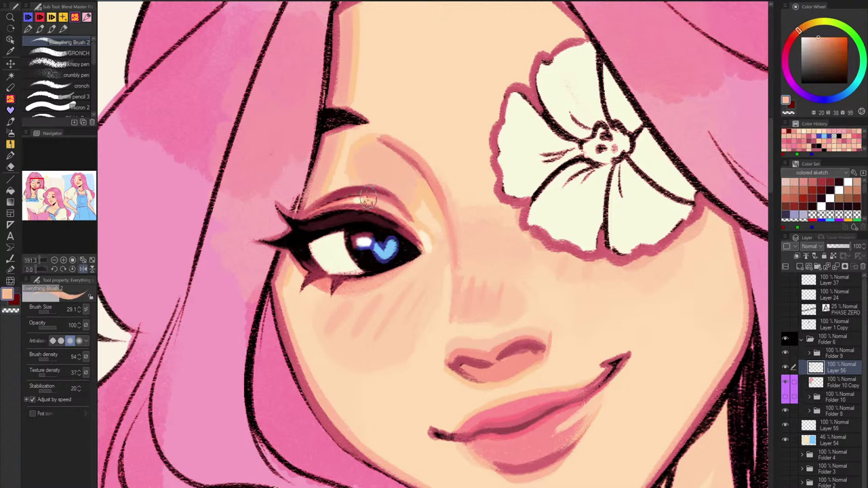
pyautogui.keyDown('alt'); pyautogui.click(343, 201); pyautogui.keyUp('alt')
pyautogui.moveTo(343, 201); pyautogui.dragTo(368, 203)
# Dab a cream highlight on the cheek below the outer eye corner and soften its side with sampled blush peach.
pyautogui.moveTo(502, 259); pyautogui.dragTo(476, 340)
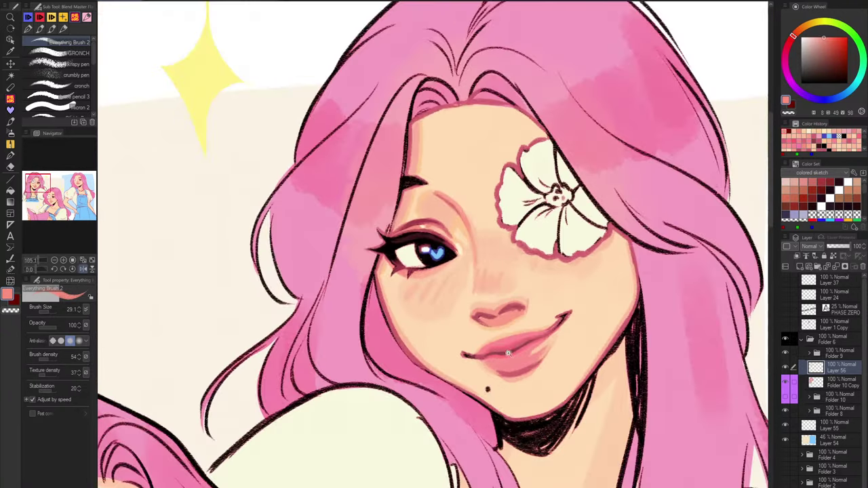
pyautogui.scroll(2, 421, 227)
pyautogui.keyDown('alt'); pyautogui.click(419, 229); pyautogui.keyUp('alt')
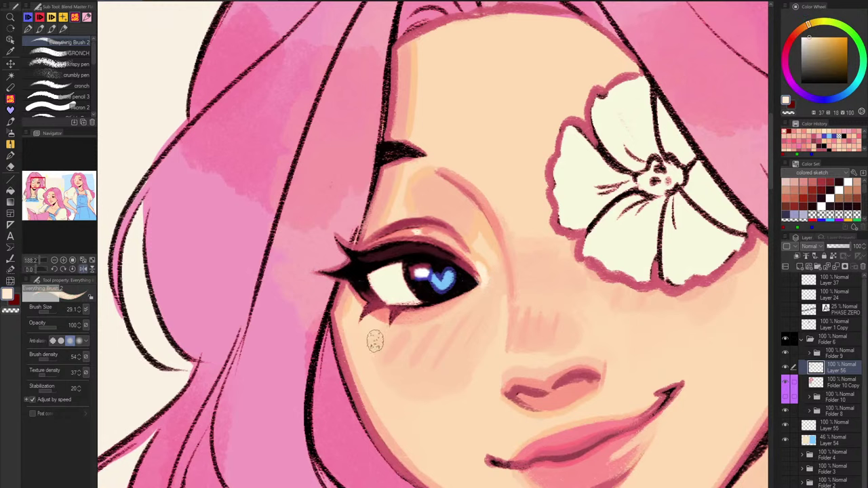
pyautogui.click(377, 341)
pyautogui.keyDown('alt'); pyautogui.click(393, 337); pyautogui.keyUp('alt')
pyautogui.moveTo(388, 333)
pyautogui.mouseDown()
pyautogui.moveTo(373, 351)
pyautogui.moveTo(388, 349)
pyautogui.mouseUp()
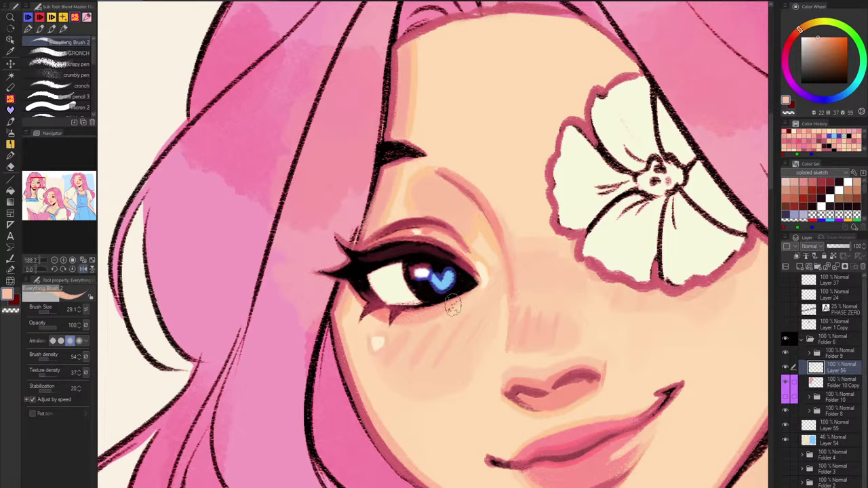
# Add a shiny cream highlight to the lower lip and trim it with the sampled lip pink.
pyautogui.scroll(-5, 479, 309)
pyautogui.moveTo(580, 418); pyautogui.dragTo(519, 382)
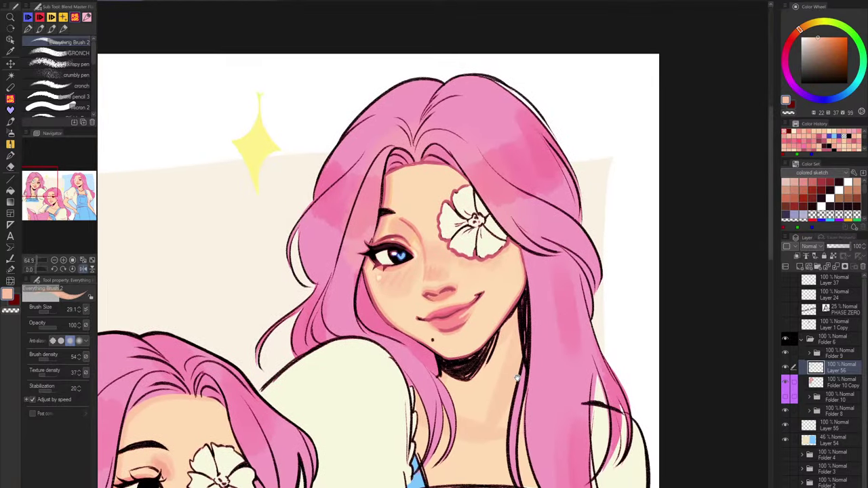
pyautogui.scroll(3, 475, 297)
pyautogui.keyDown('alt'); pyautogui.click(311, 258); pyautogui.keyUp('alt')
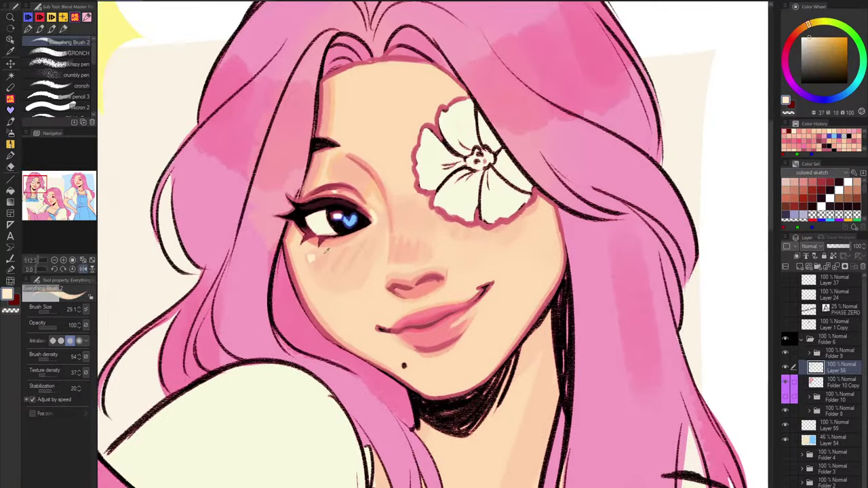
pyautogui.moveTo(451, 326); pyautogui.dragTo(454, 324)
pyautogui.keyDown('alt'); pyautogui.click(452, 321); pyautogui.keyUp('alt')
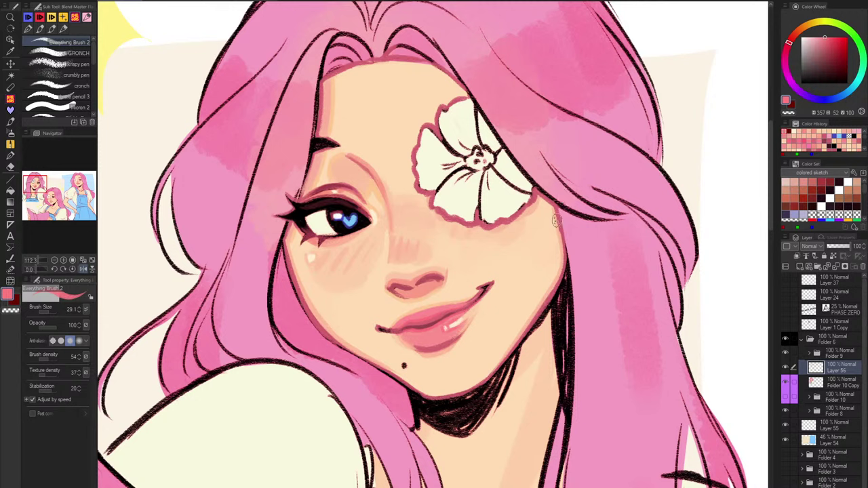
# Retouch the cheek and jaw contour beside the hair with sampled peach tones, undoing the stray pink stroke.
pyautogui.moveTo(559, 224); pyautogui.dragTo(555, 291)
pyautogui.hotkey('ctrl', 'z')
pyautogui.keyDown('alt'); pyautogui.click(537, 202); pyautogui.keyUp('alt')
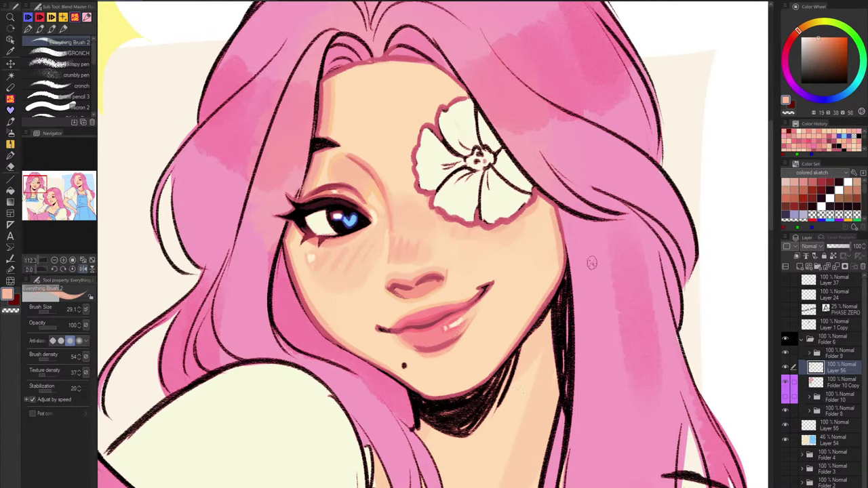
pyautogui.keyDown('alt'); pyautogui.click(551, 301); pyautogui.keyUp('alt')
pyautogui.moveTo(549, 306); pyautogui.dragTo(526, 338)
pyautogui.keyDown('alt'); pyautogui.click(537, 324); pyautogui.keyUp('alt')
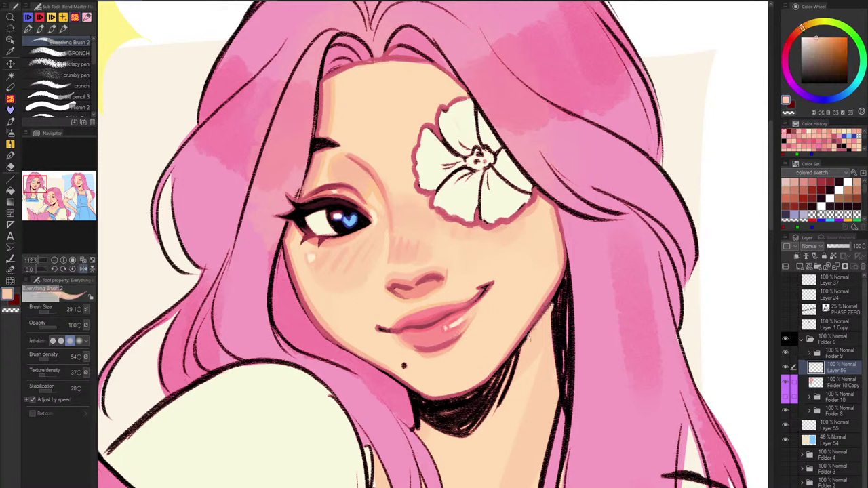
# Paint rosy pink along the neck edge beside the hair and under the chin shadow at brush size 34.7.
pyautogui.keyDown('alt'); pyautogui.click(554, 303); pyautogui.keyUp('alt')
pyautogui.moveTo(551, 322); pyautogui.dragTo(558, 402)
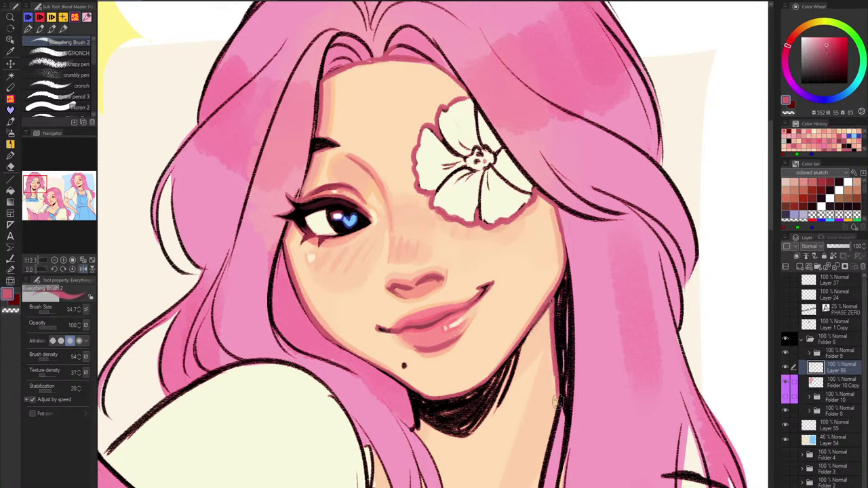
pyautogui.moveTo(573, 274); pyautogui.dragTo(587, 199)
pyautogui.moveTo(434, 341)
pyautogui.mouseDown()
pyautogui.moveTo(431, 352)
pyautogui.moveTo(480, 358)
pyautogui.moveTo(522, 300)
pyautogui.moveTo(474, 355)
pyautogui.mouseUp()
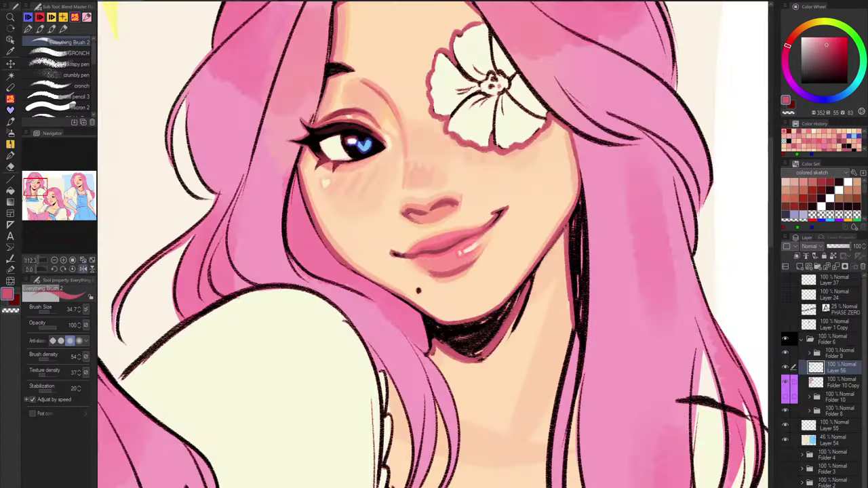
# Fill the scribbled shadow under the chin solid with sampled black at brush size 47.4.
pyautogui.keyDown('alt'); pyautogui.click(479, 326); pyautogui.keyUp('alt')
pyautogui.press(']')
pyautogui.moveTo(477, 327)
pyautogui.mouseDown()
pyautogui.moveTo(453, 339)
pyautogui.moveTo(438, 331)
pyautogui.moveTo(488, 337)
pyautogui.moveTo(491, 325)
pyautogui.moveTo(475, 328)
pyautogui.moveTo(512, 298)
pyautogui.moveTo(469, 359)
pyautogui.mouseUp()
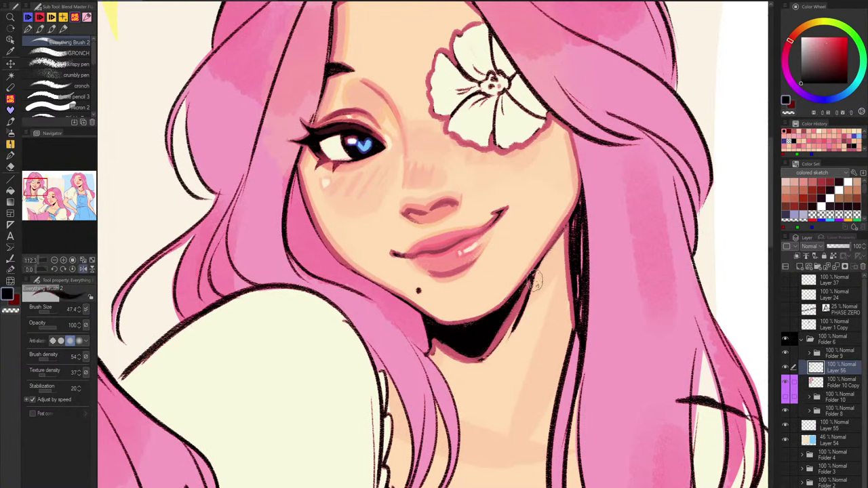
# Blend sampled pink and deeper crimson into the outer edge of the chin shadow with the GRONCH brush at size 27.3.
pyautogui.click(72, 53)
pyautogui.keyDown('alt'); pyautogui.click(461, 211); pyautogui.keyUp('alt')
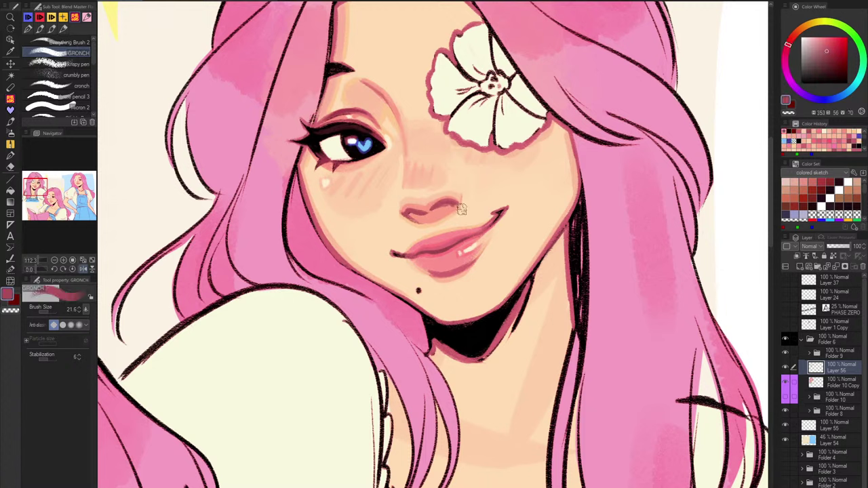
pyautogui.moveTo(513, 302)
pyautogui.mouseDown()
pyautogui.moveTo(493, 341)
pyautogui.moveTo(515, 304)
pyautogui.moveTo(471, 353)
pyautogui.moveTo(490, 349)
pyautogui.mouseUp()
pyautogui.click(837, 53)
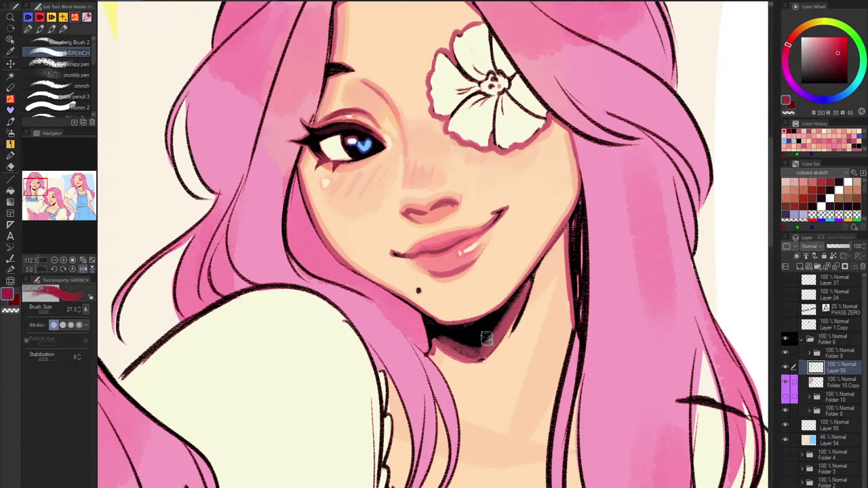
pyautogui.moveTo(508, 311)
pyautogui.mouseDown()
pyautogui.moveTo(485, 348)
pyautogui.moveTo(447, 339)
pyautogui.mouseUp()
pyautogui.moveTo(510, 317); pyautogui.dragTo(481, 345)
pyautogui.moveTo(523, 294); pyautogui.dragTo(482, 349)
pyautogui.moveTo(509, 311); pyautogui.dragTo(468, 352)
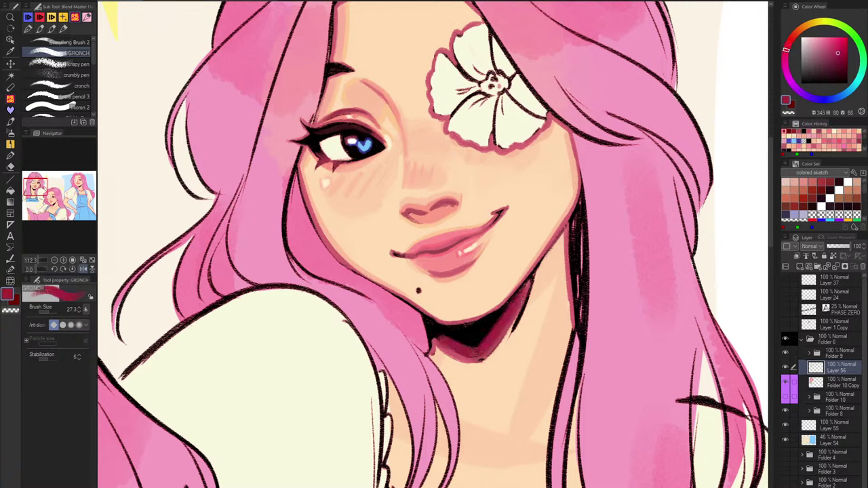
# Shift the shadow's crimson edge toward magenta, undo one stroke, and darken the side beneath the jaw.
pyautogui.moveTo(502, 328); pyautogui.dragTo(509, 317)
pyautogui.moveTo(440, 341); pyautogui.dragTo(453, 349)
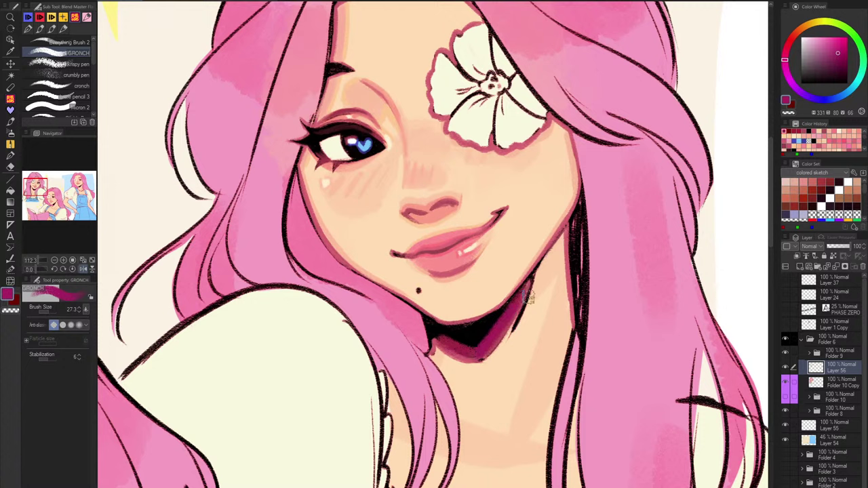
pyautogui.moveTo(529, 292); pyautogui.dragTo(499, 343)
pyautogui.hotkey('ctrl', 'z')
pyautogui.click(786, 60)
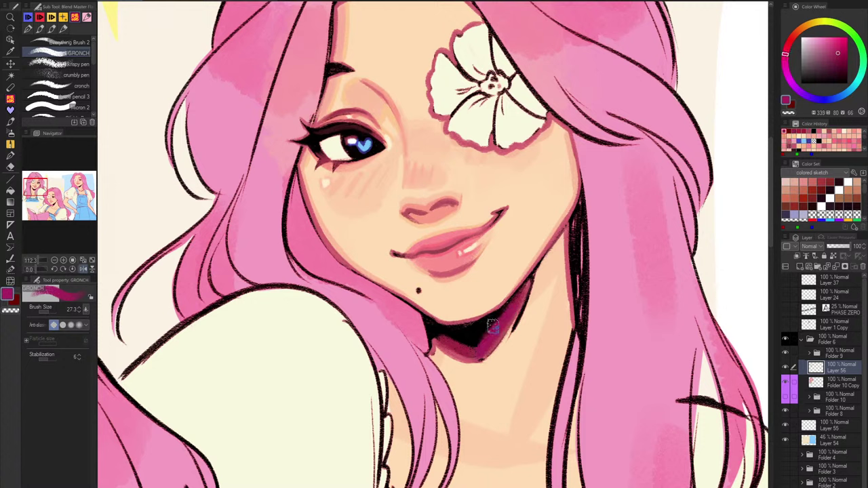
pyautogui.press('x')
pyautogui.moveTo(521, 298)
pyautogui.mouseDown()
pyautogui.moveTo(474, 349)
pyautogui.moveTo(439, 332)
pyautogui.moveTo(480, 356)
pyautogui.moveTo(501, 335)
pyautogui.mouseUp()
# Rework the lower edge of the chin shadow with sampled crimson tones using GRONCH at size 18.5.
pyautogui.keyDown('alt'); pyautogui.click(472, 352); pyautogui.keyUp('alt')
pyautogui.moveTo(439, 347)
pyautogui.mouseDown()
pyautogui.moveTo(474, 361)
pyautogui.moveTo(441, 338)
pyautogui.moveTo(516, 314)
pyautogui.moveTo(466, 341)
pyautogui.mouseUp()
pyautogui.keyDown('alt'); pyautogui.click(475, 349); pyautogui.keyUp('alt')
pyautogui.press('[')
pyautogui.keyDown('alt'); pyautogui.click(457, 347); pyautogui.keyUp('alt')
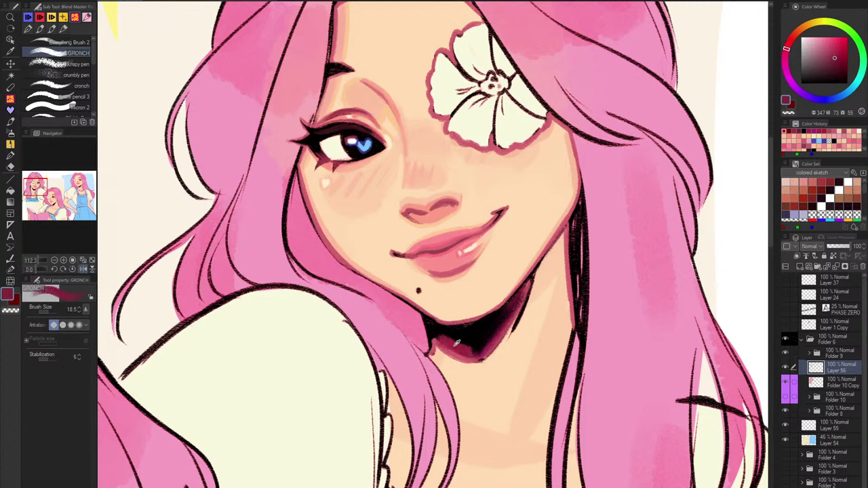
pyautogui.keyDown('alt'); pyautogui.click(457, 343); pyautogui.keyUp('alt')
pyautogui.moveTo(480, 348); pyautogui.dragTo(524, 293)
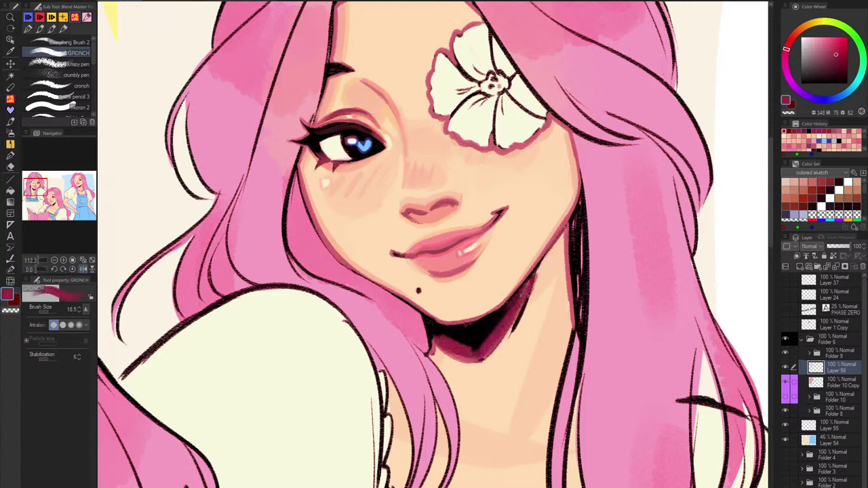
# Repaint the core of the chin shadow black and clean its outer edge with the sampled neck peach.
pyautogui.keyDown('alt'); pyautogui.click(461, 333); pyautogui.keyUp('alt')
pyautogui.moveTo(439, 334); pyautogui.dragTo(472, 349)
pyautogui.moveTo(436, 334)
pyautogui.mouseDown()
pyautogui.moveTo(478, 346)
pyautogui.moveTo(524, 286)
pyautogui.moveTo(486, 326)
pyautogui.mouseUp()
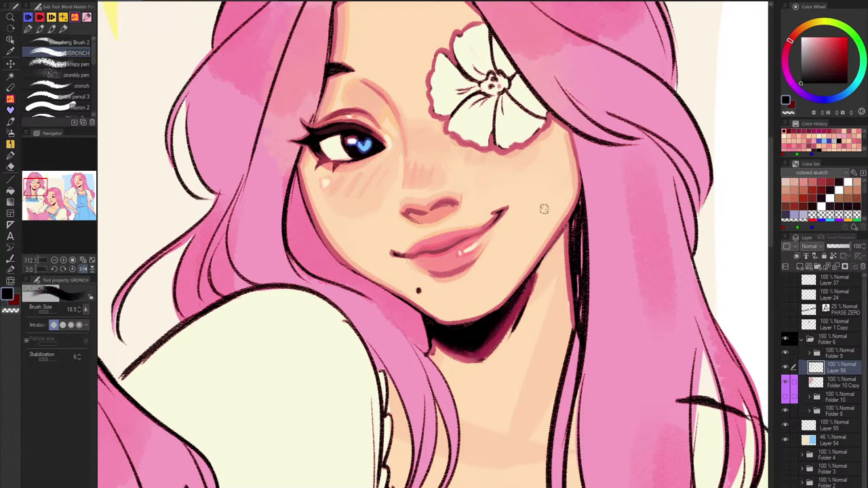
pyautogui.keyDown('alt'); pyautogui.click(535, 276); pyautogui.keyUp('alt')
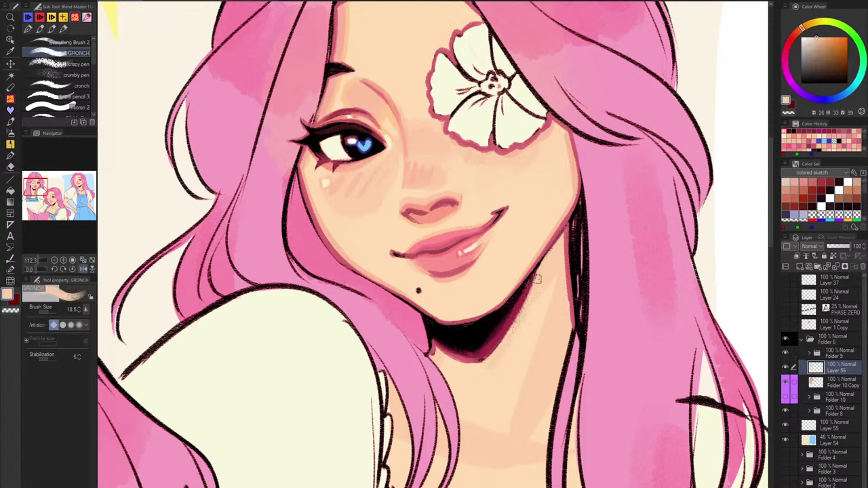
pyautogui.moveTo(536, 278)
pyautogui.mouseDown()
pyautogui.moveTo(440, 352)
pyautogui.moveTo(481, 358)
pyautogui.mouseUp()
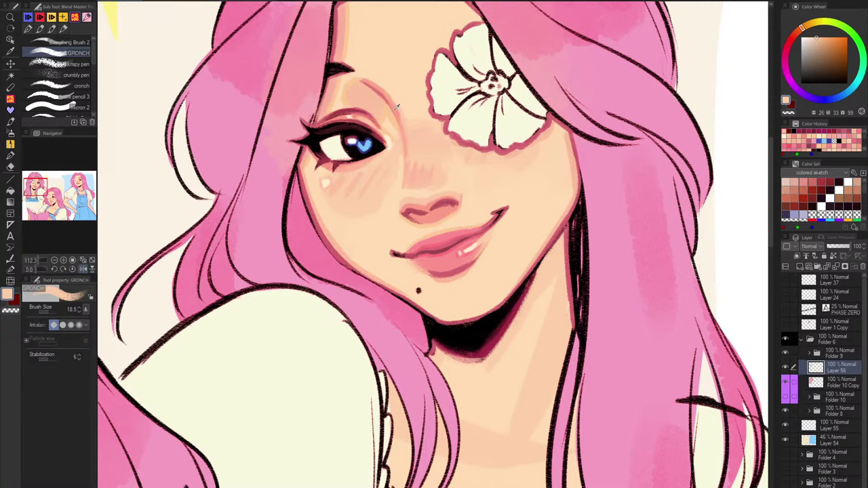
pyautogui.keyDown('alt'); pyautogui.click(465, 316); pyautogui.keyUp('alt')
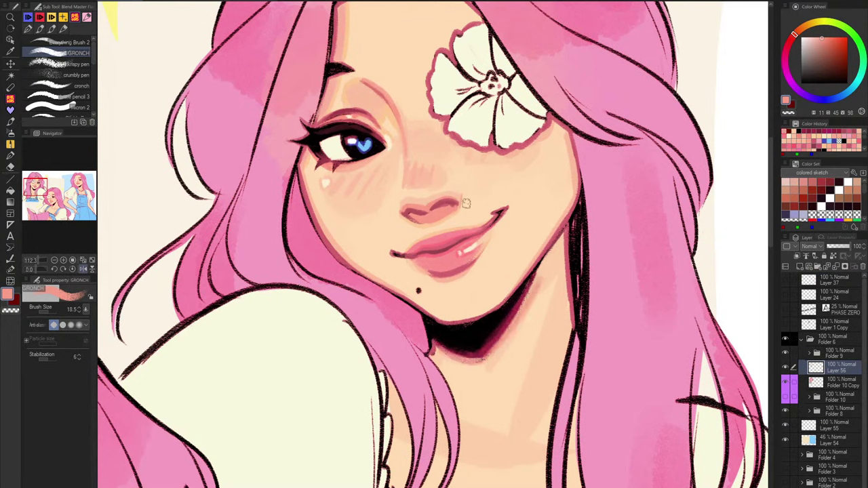
# Mix a warm orange and try edge strokes between the chin shadow and the neck skin, undoing the last one.
pyautogui.keyDown('alt'); pyautogui.click(392, 112); pyautogui.keyUp('alt')
pyautogui.click(822, 39)
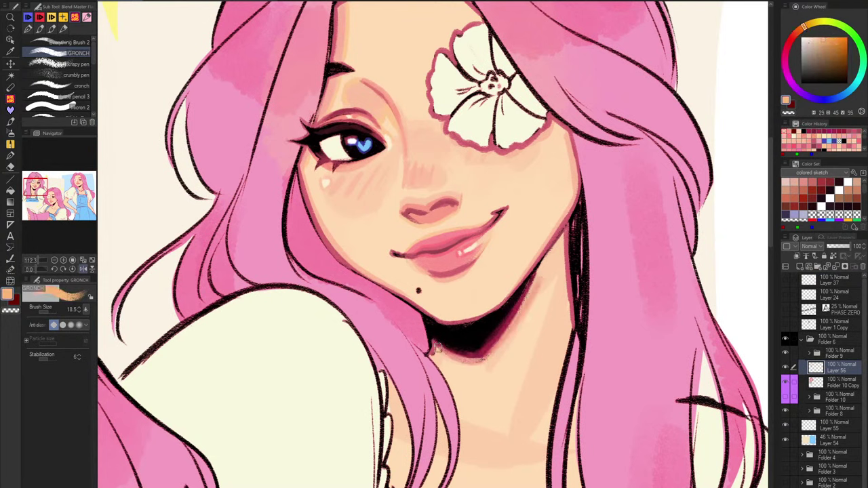
pyautogui.moveTo(437, 347)
pyautogui.mouseDown()
pyautogui.moveTo(490, 356)
pyautogui.moveTo(456, 358)
pyautogui.moveTo(507, 332)
pyautogui.mouseUp()
pyautogui.hotkey('ctrl', 'z')
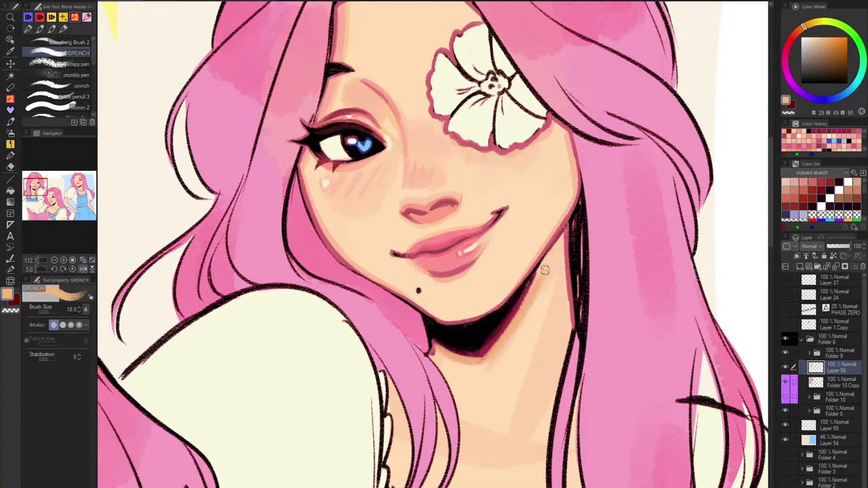
# Line the lower edge of the chin shadow with sampled bright pink, thinning the GRONCH brush to 12.6.
pyautogui.scroll(2, 571, 285)
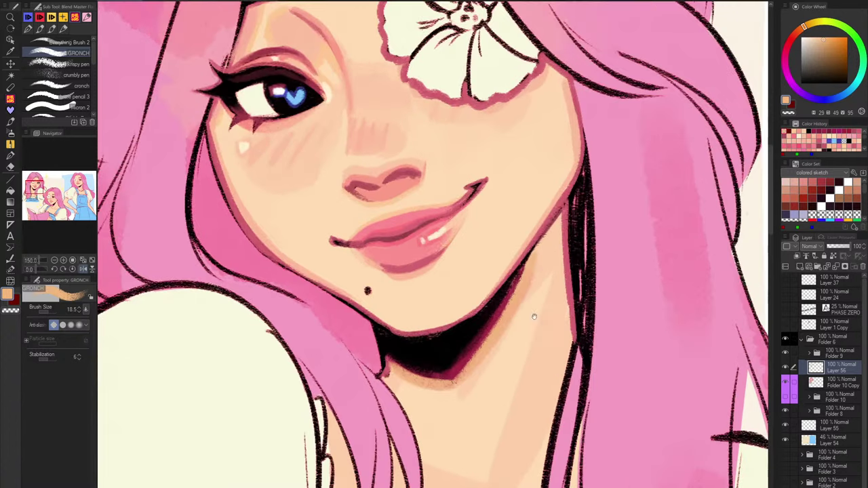
pyautogui.keyDown('space'); pyautogui.moveTo(532, 293); pyautogui.dragTo(553, 294); pyautogui.keyUp('space')
pyautogui.keyDown('alt'); pyautogui.click(432, 243); pyautogui.keyUp('alt')
pyautogui.moveTo(413, 360)
pyautogui.mouseDown()
pyautogui.moveTo(485, 356)
pyautogui.moveTo(421, 367)
pyautogui.moveTo(470, 375)
pyautogui.moveTo(515, 334)
pyautogui.moveTo(482, 375)
pyautogui.moveTo(542, 292)
pyautogui.mouseUp()
pyautogui.press('[')
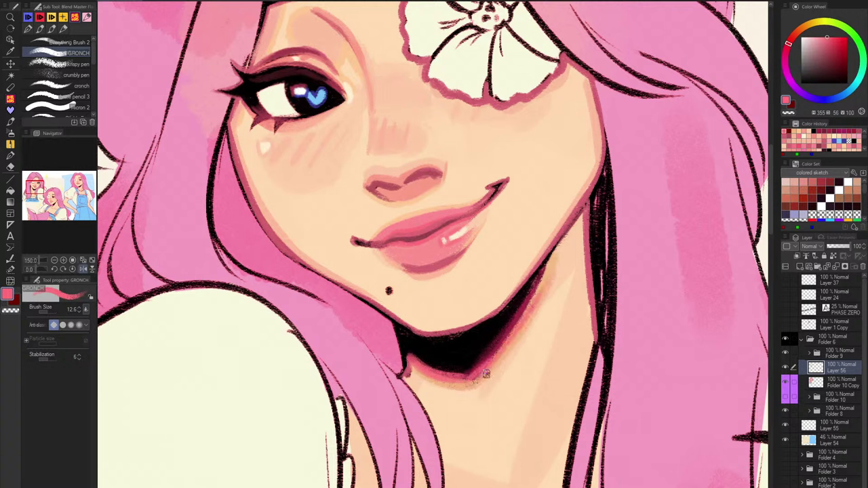
pyautogui.moveTo(475, 380); pyautogui.dragTo(538, 295)
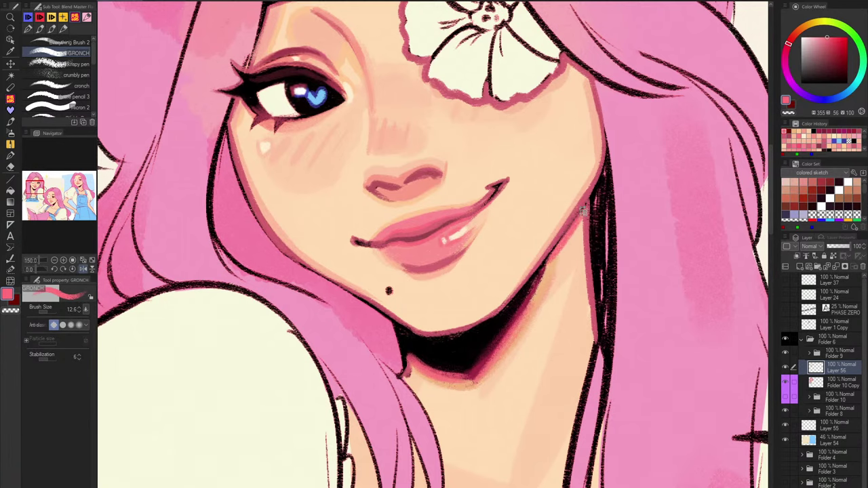
# Add bright pink edge strokes along the neck beside the hair and on the skin next to the puffy sleeve.
pyautogui.moveTo(584, 213); pyautogui.dragTo(590, 305)
pyautogui.scroll(-2, 589, 278)
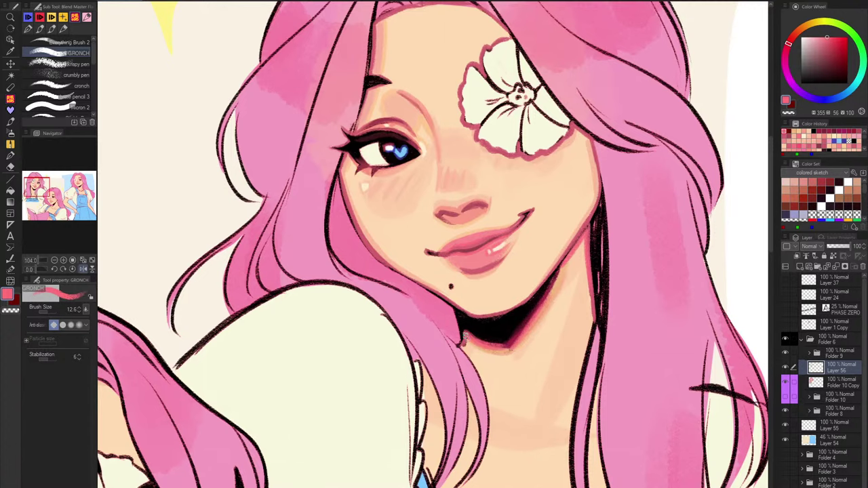
pyautogui.moveTo(473, 356); pyautogui.dragTo(427, 243)
pyautogui.moveTo(375, 250); pyautogui.dragTo(376, 287)
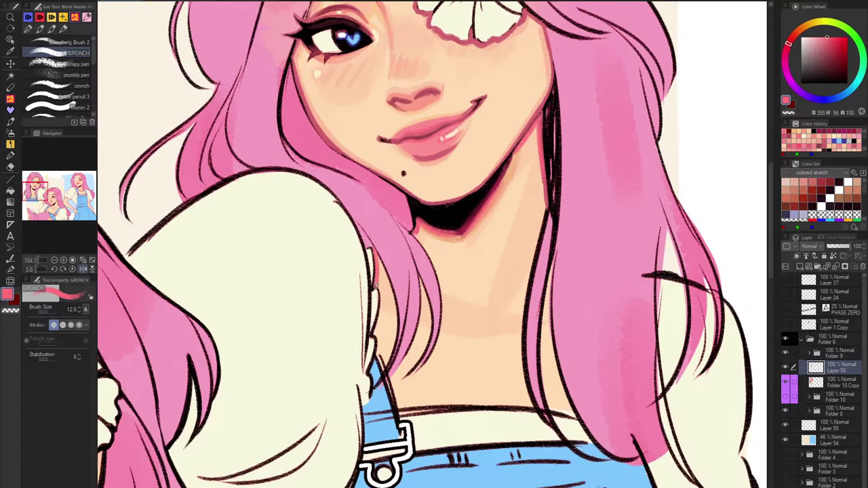
# Edge the skin beside the puffy sleeve's ruffle with a stroke of pink sampled from the lips.
pyautogui.moveTo(508, 233); pyautogui.dragTo(506, 336)
pyautogui.keyDown('alt'); pyautogui.click(367, 91); pyautogui.keyUp('alt')
pyautogui.moveTo(448, 359); pyautogui.dragTo(448, 239)
pyautogui.moveTo(379, 276); pyautogui.dragTo(370, 313)
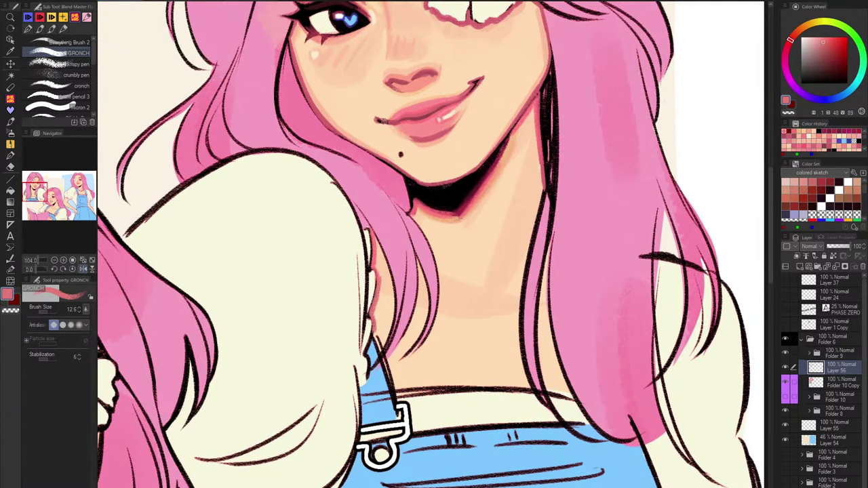
# Switch to Everything Brush 2 and try a sampled peach stroke on the skin above the overall strap, undoing it.
pyautogui.click(81, 44)
pyautogui.moveTo(408, 158); pyautogui.dragTo(406, 219)
pyautogui.keyDown('alt'); pyautogui.click(415, 162); pyautogui.keyUp('alt')
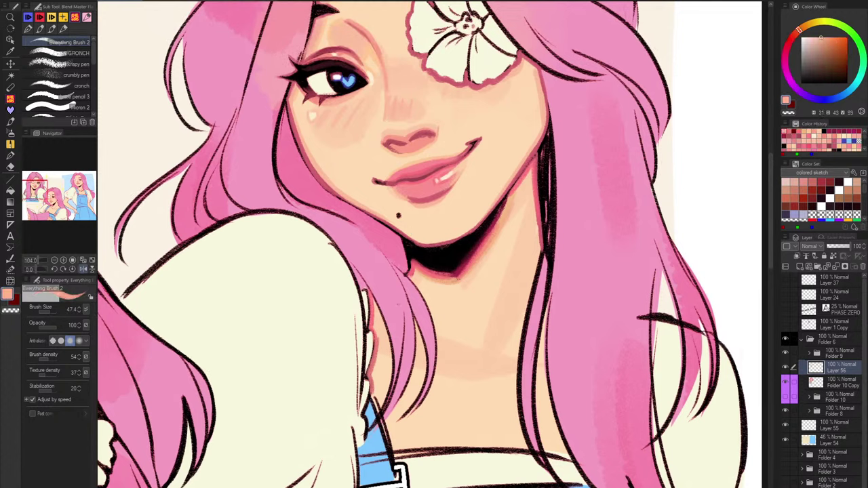
pyautogui.moveTo(373, 395); pyautogui.dragTo(380, 411)
pyautogui.hotkey('ctrl', 'z')
# Mirror the canvas and shade the skin along the upper neckline with sampled coral, redoing unsatisfactory strokes.
pyautogui.keyDown('alt'); pyautogui.click(410, 175); pyautogui.keyUp('alt')
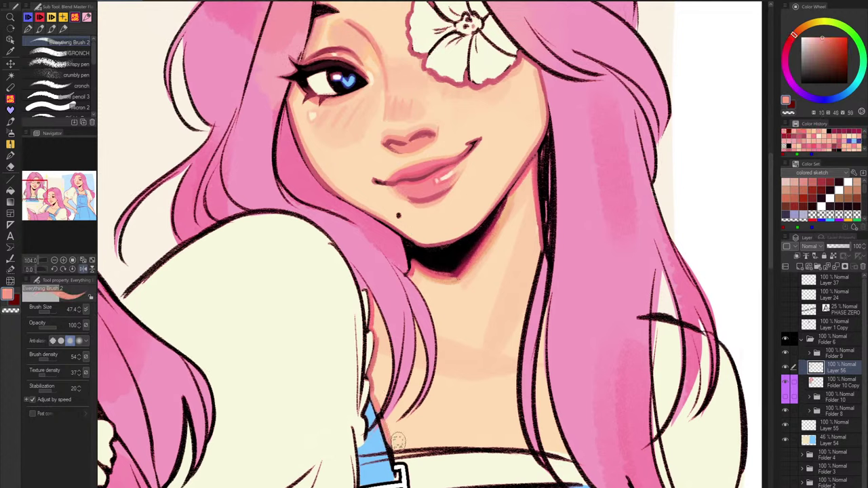
pyautogui.press('h')
pyautogui.moveTo(593, 377)
pyautogui.mouseDown()
pyautogui.moveTo(645, 320)
pyautogui.moveTo(751, 241)
pyautogui.mouseUp()
pyautogui.moveTo(637, 314); pyautogui.dragTo(480, 317)
pyautogui.hotkey('ctrl', 'z')
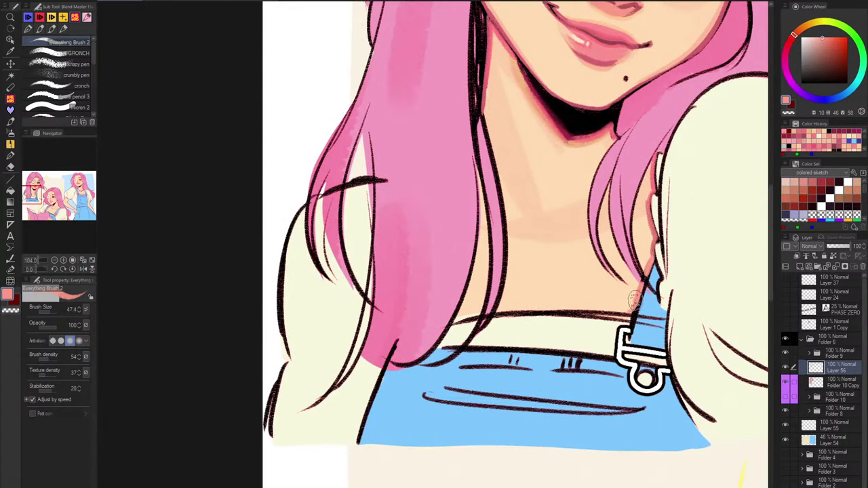
pyautogui.moveTo(635, 300)
pyautogui.mouseDown()
pyautogui.moveTo(635, 311)
pyautogui.moveTo(489, 314)
pyautogui.mouseUp()
pyautogui.hotkey('ctrl', 'z')
pyautogui.moveTo(631, 313); pyautogui.dragTo(510, 310)
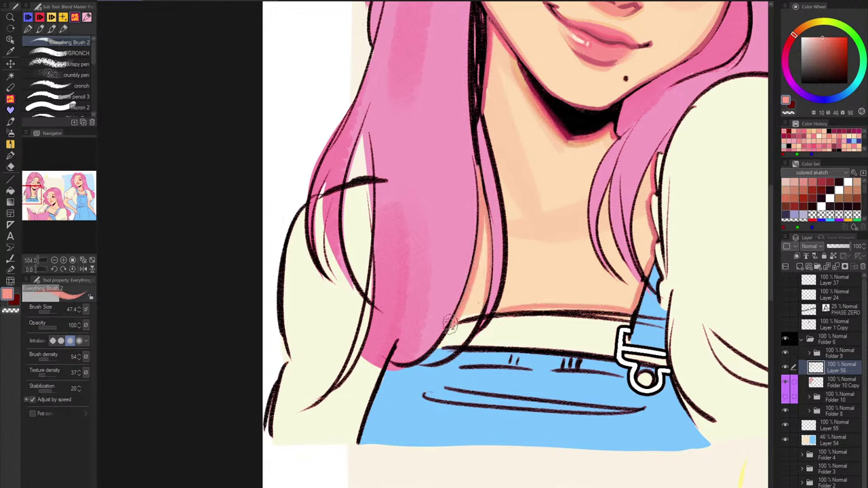
# Shade the neck edge beside the long hair strands with coral, flip the canvas back and undo the last stroke.
pyautogui.moveTo(581, 258); pyautogui.dragTo(509, 361)
pyautogui.moveTo(411, 223); pyautogui.dragTo(423, 358)
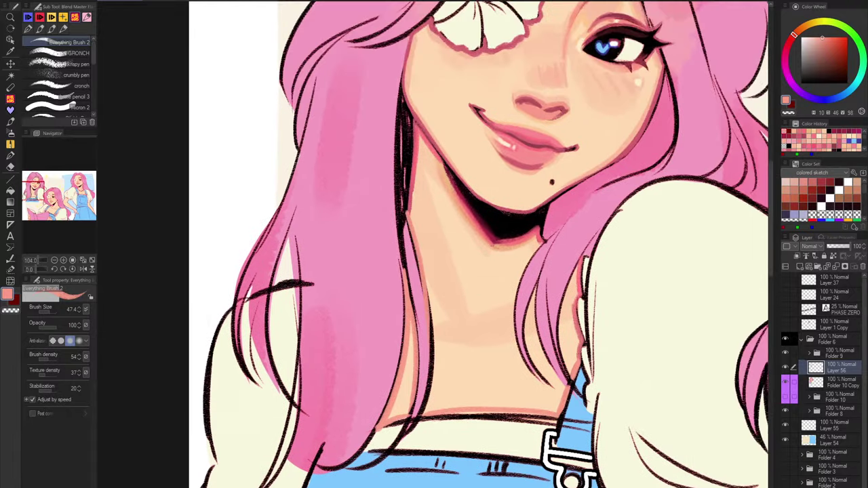
pyautogui.press('h')
pyautogui.moveTo(453, 229); pyautogui.dragTo(444, 358)
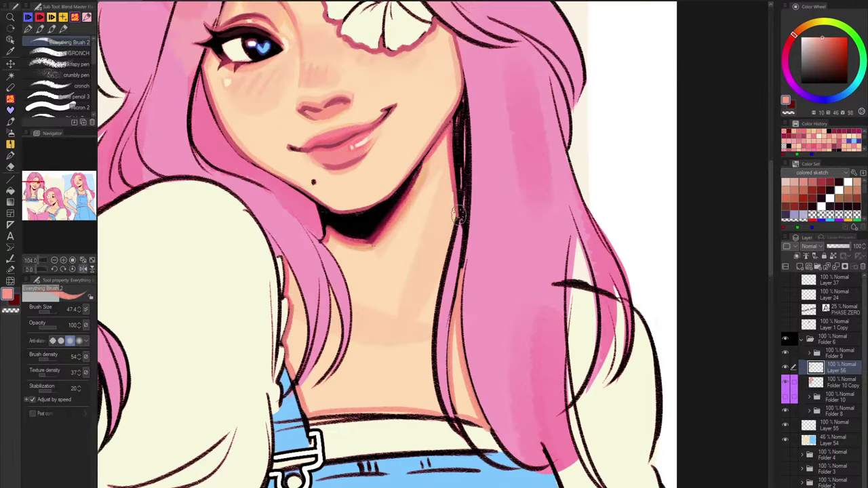
pyautogui.hotkey('ctrl', 'z')
pyautogui.moveTo(463, 257); pyautogui.dragTo(499, 354)
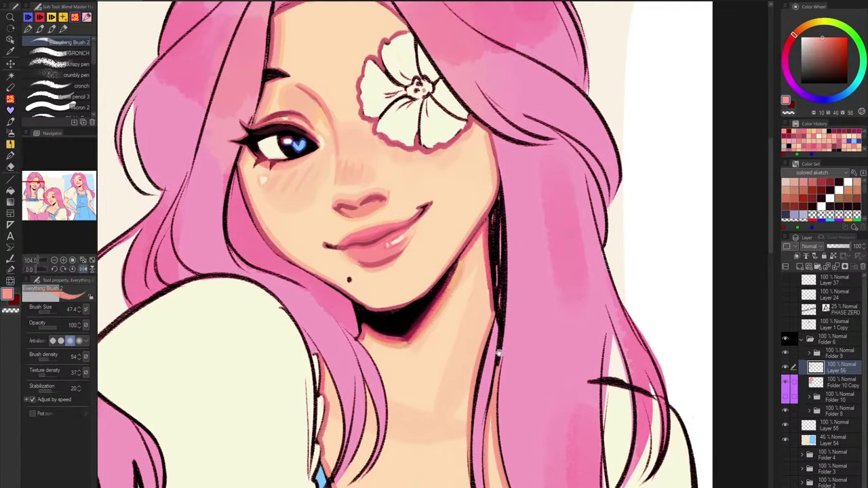
# Blend the edges of the chin shadow beside the hair with plum sampled from the shadow.
pyautogui.keyDown('alt'); pyautogui.click(411, 332); pyautogui.keyUp('alt')
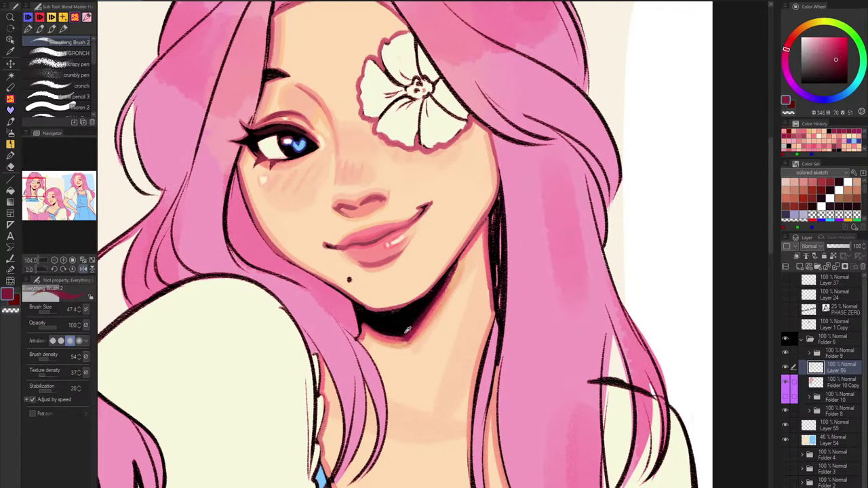
pyautogui.moveTo(359, 315); pyautogui.dragTo(363, 336)
pyautogui.scroll(-3, 360, 337)
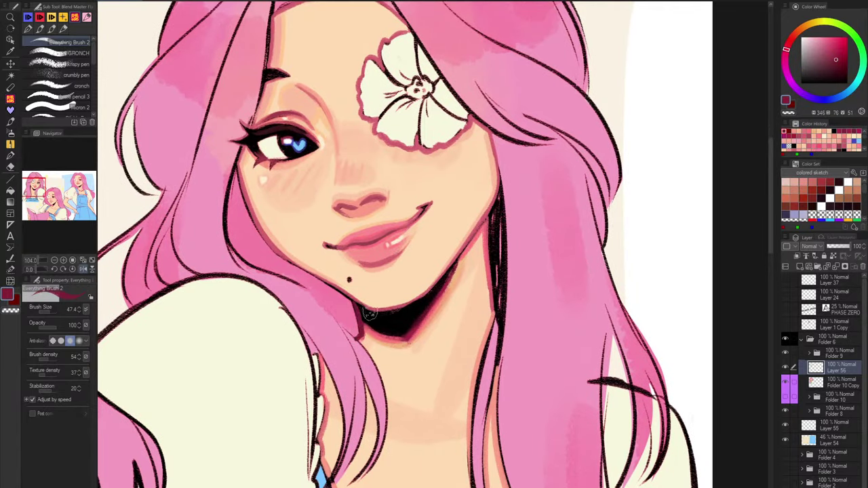
pyautogui.scroll(3, 385, 385)
pyautogui.scroll(-3, 385, 388)
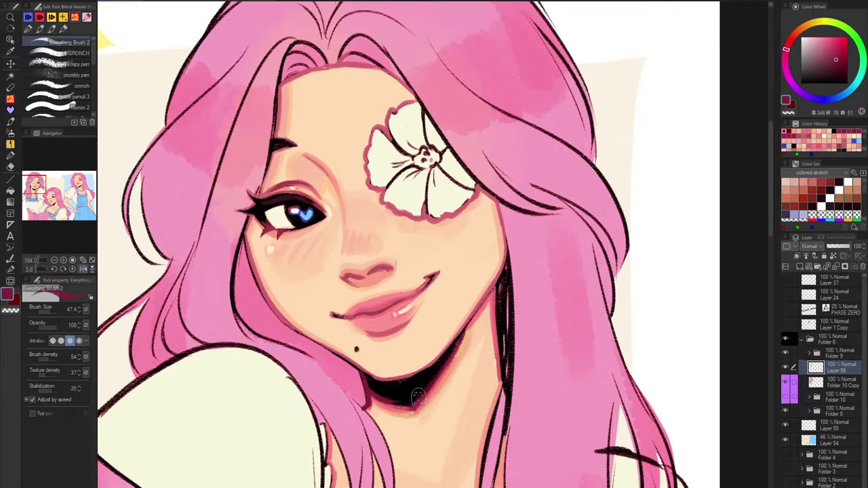
pyautogui.scroll(3, 546, 211)
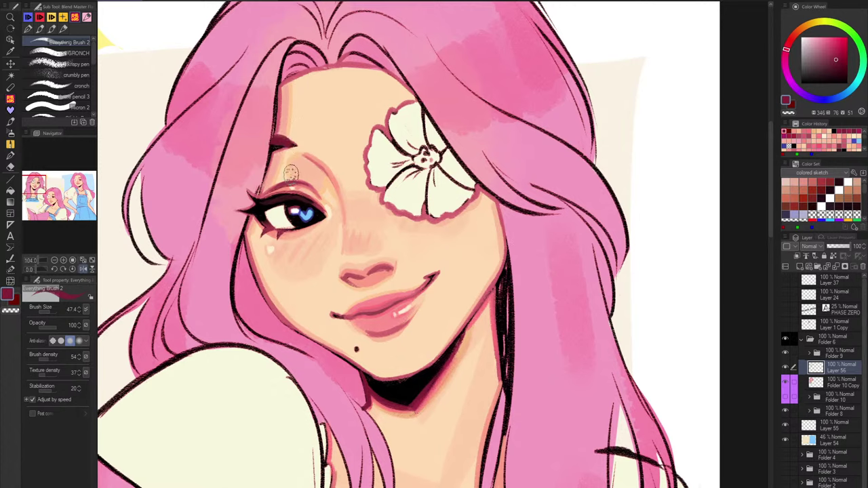
# Recolor the eyebrow plum, reduce the brush to 32.8 and tidy the brow's edges with sampled skin tones.
pyautogui.scroll(4, 277, 133)
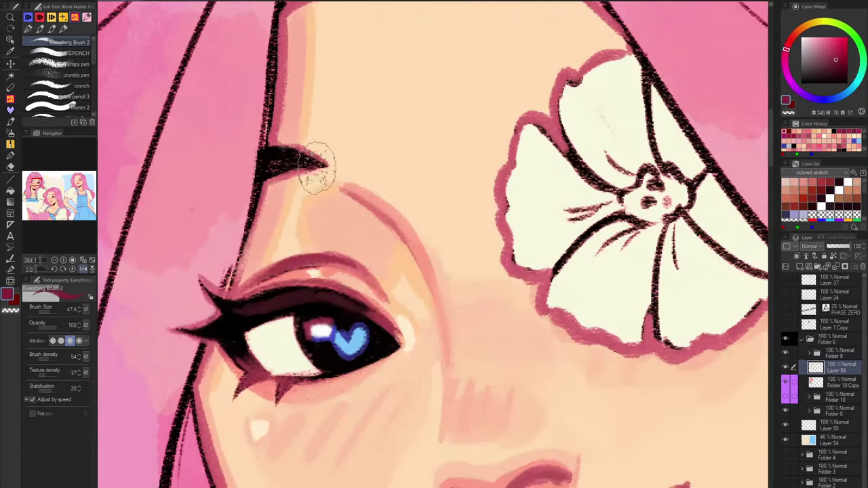
pyautogui.moveTo(318, 164)
pyautogui.mouseDown()
pyautogui.moveTo(269, 157)
pyautogui.moveTo(310, 165)
pyautogui.moveTo(268, 166)
pyautogui.moveTo(272, 153)
pyautogui.moveTo(299, 152)
pyautogui.moveTo(325, 168)
pyautogui.mouseUp()
pyautogui.press('[')
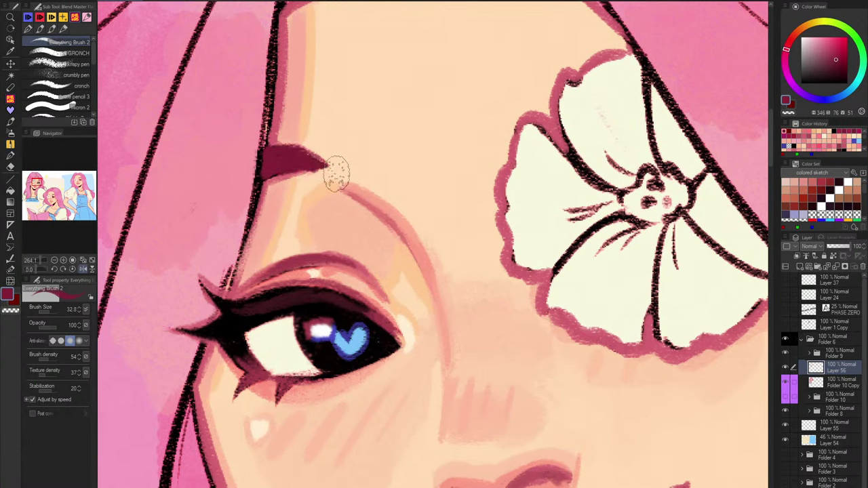
pyautogui.keyDown('alt'); pyautogui.click(344, 188); pyautogui.keyUp('alt')
pyautogui.moveTo(269, 183)
pyautogui.mouseDown()
pyautogui.moveTo(331, 166)
pyautogui.moveTo(290, 122)
pyautogui.moveTo(296, 141)
pyautogui.moveTo(289, 133)
pyautogui.moveTo(346, 163)
pyautogui.moveTo(326, 155)
pyautogui.moveTo(345, 174)
pyautogui.mouseUp()
pyautogui.keyDown('alt'); pyautogui.click(326, 156); pyautogui.keyUp('alt')
pyautogui.moveTo(426, 150); pyautogui.dragTo(366, 160)
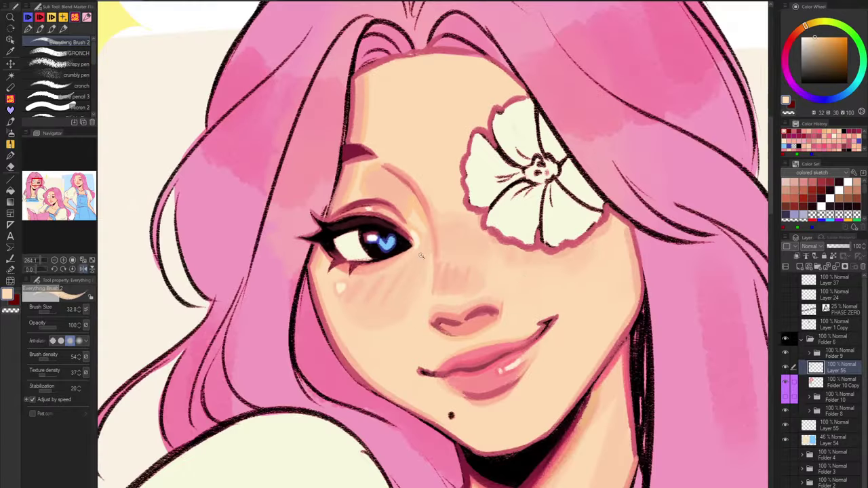
pyautogui.scroll(2, 365, 172)
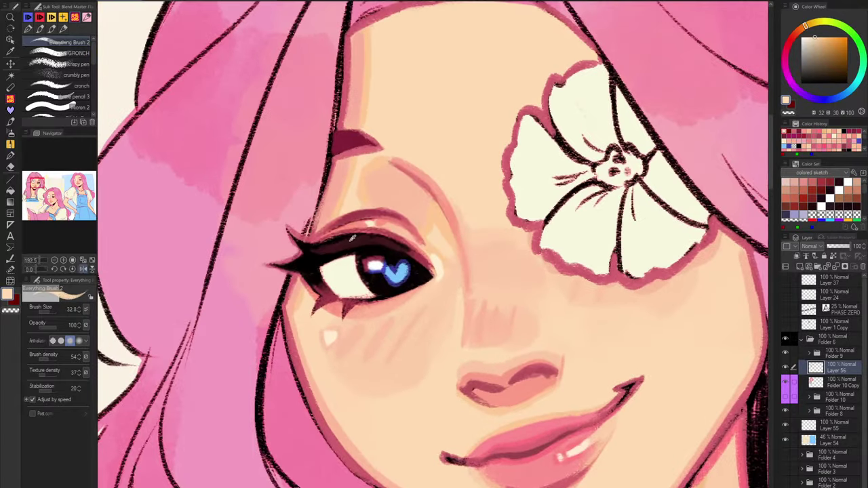
# Darken the eyebrow with deep maroon sampled from the artwork.
pyautogui.keyDown('alt'); pyautogui.click(349, 151); pyautogui.keyUp('alt')
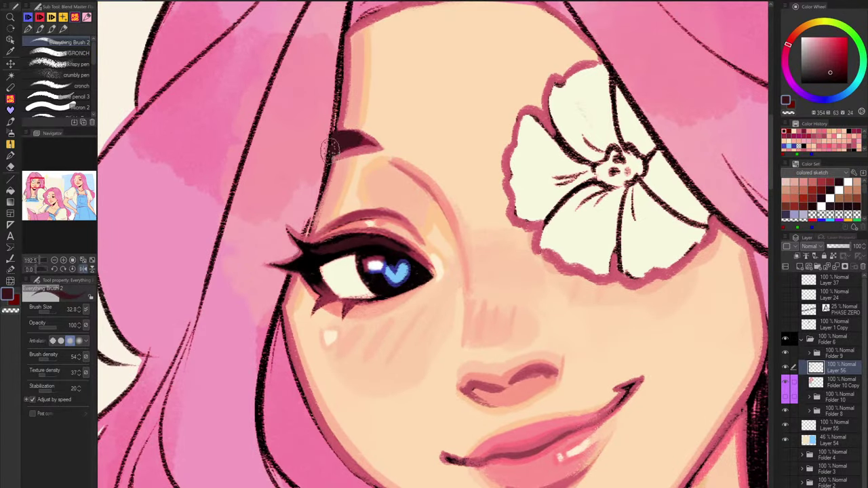
pyautogui.scroll(-3, 446, 312)
pyautogui.scroll(-2, 447, 312)
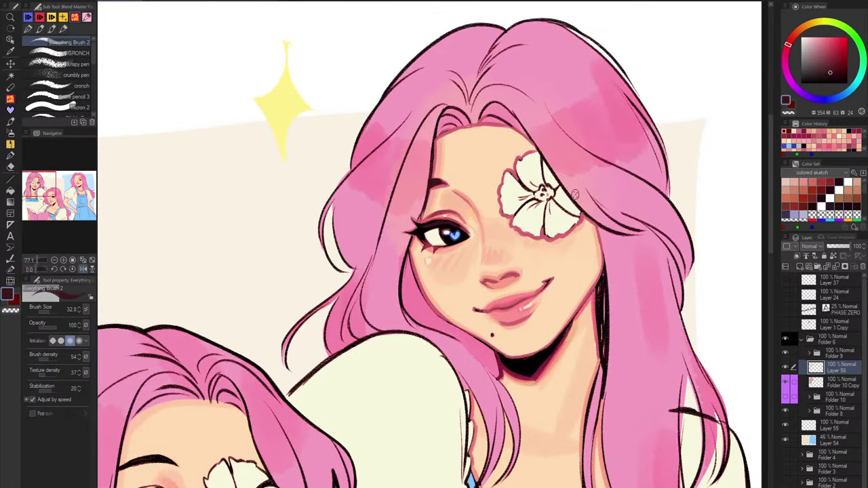
# Paint small coral shadows on the skin beneath the lower lashes with the brush reduced to 13.8.
pyautogui.scroll(6, 471, 219)
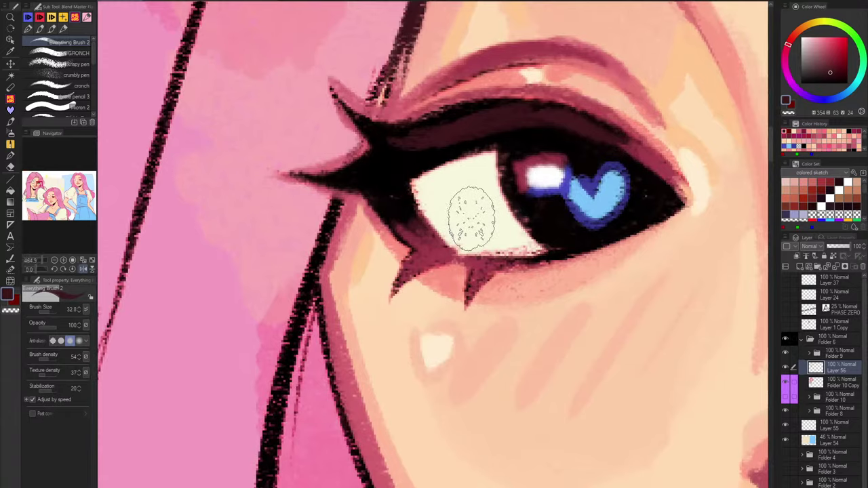
pyautogui.moveTo(568, 341); pyautogui.dragTo(481, 314)
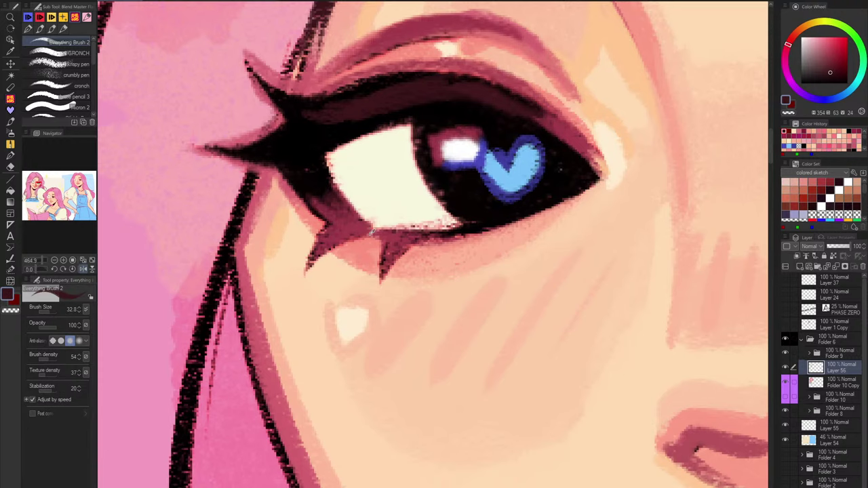
pyautogui.keyDown('alt'); pyautogui.click(358, 250); pyautogui.keyUp('alt')
pyautogui.press('[')
pyautogui.press('[')
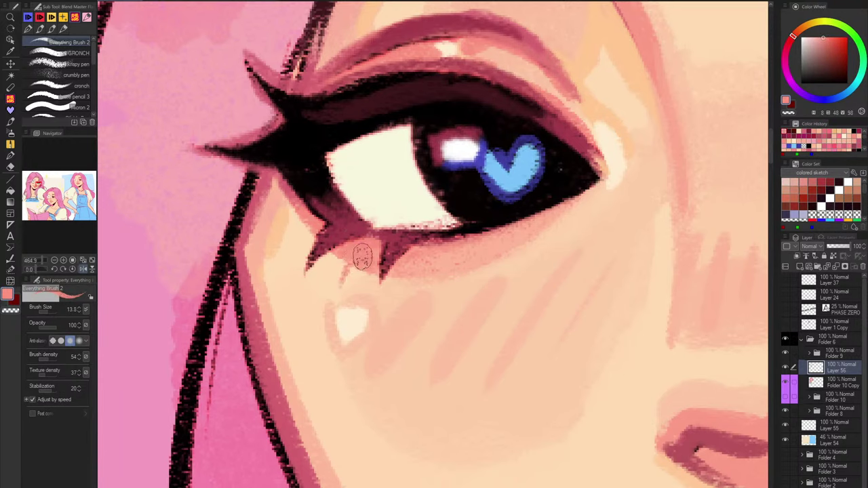
pyautogui.moveTo(362, 255); pyautogui.dragTo(337, 293)
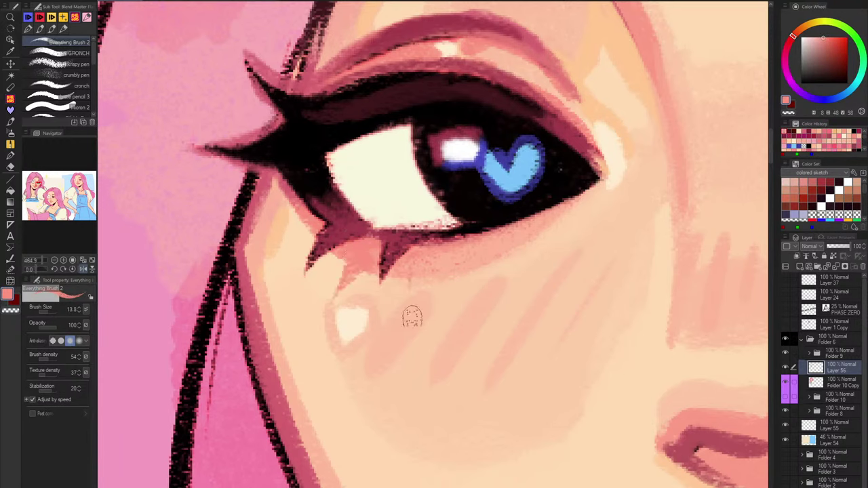
# Add sampled pink shading at the outer eye corner and refine the lash shadows with sampled salmon.
pyautogui.keyDown('alt'); pyautogui.click(280, 184); pyautogui.keyUp('alt')
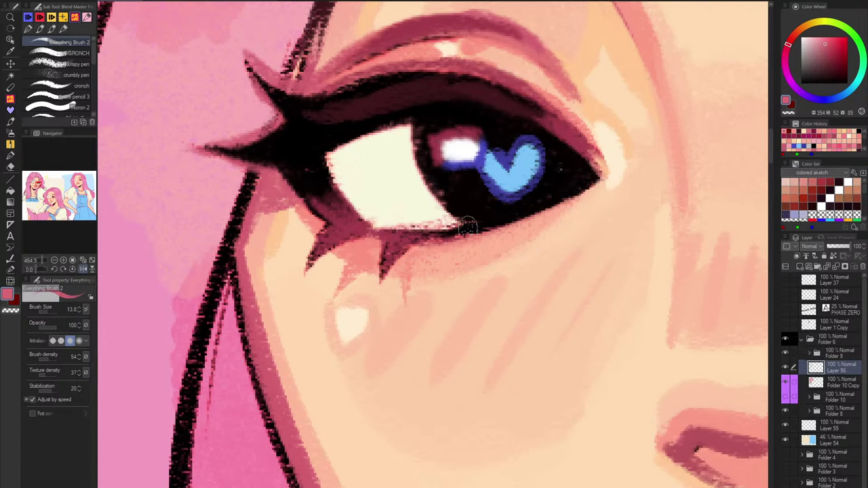
pyautogui.keyDown('alt'); pyautogui.click(418, 262); pyautogui.keyUp('alt')
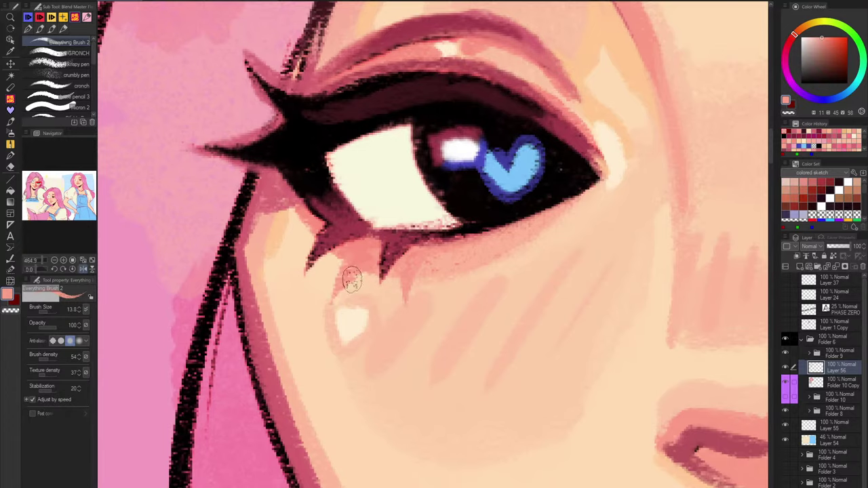
pyautogui.scroll(-8, 578, 341)
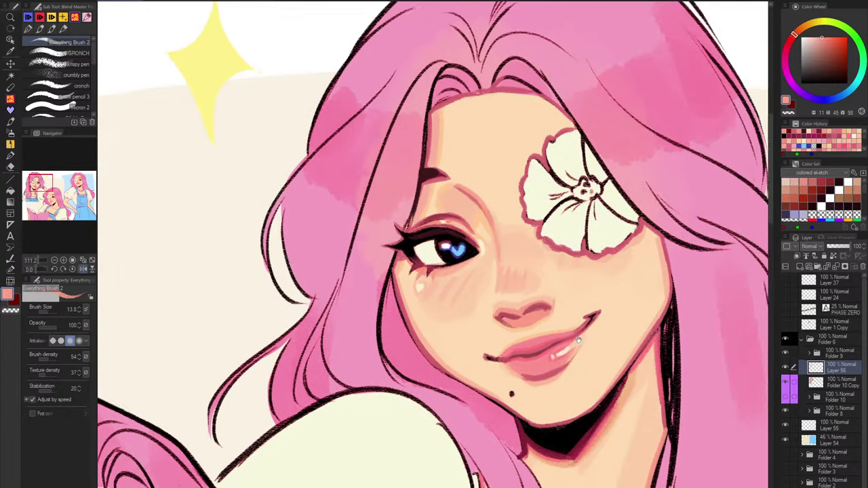
# Dab a cream highlight on the tip of the nose and sample a soft peach to refine it.
pyautogui.moveTo(635, 360); pyautogui.dragTo(602, 349)
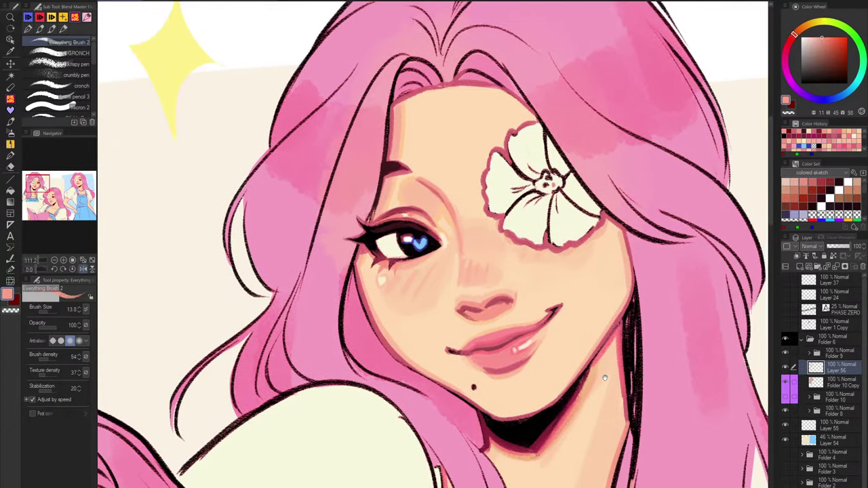
pyautogui.scroll(3, 465, 218)
pyautogui.scroll(1, 465, 217)
pyautogui.keyDown('alt'); pyautogui.click(440, 243); pyautogui.keyUp('alt')
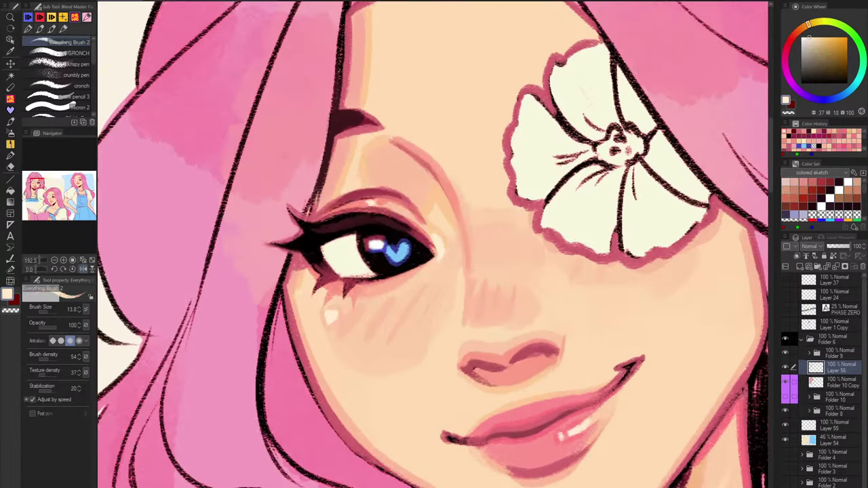
pyautogui.moveTo(501, 333); pyautogui.dragTo(493, 333)
pyautogui.keyDown('alt'); pyautogui.click(504, 318); pyautogui.keyUp('alt')
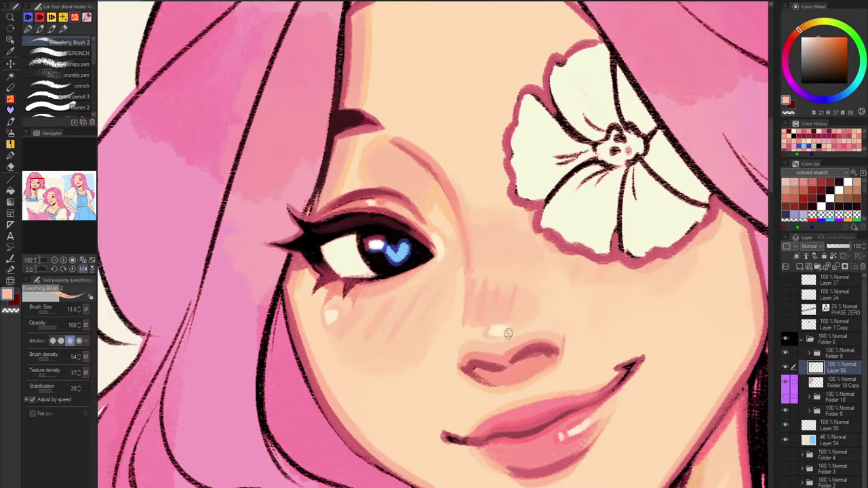
# Add sampled cream highlights along the sides of the nose with Everything Brush 2.
pyautogui.scroll(-4, 581, 295)
pyautogui.moveTo(591, 409); pyautogui.dragTo(580, 344)
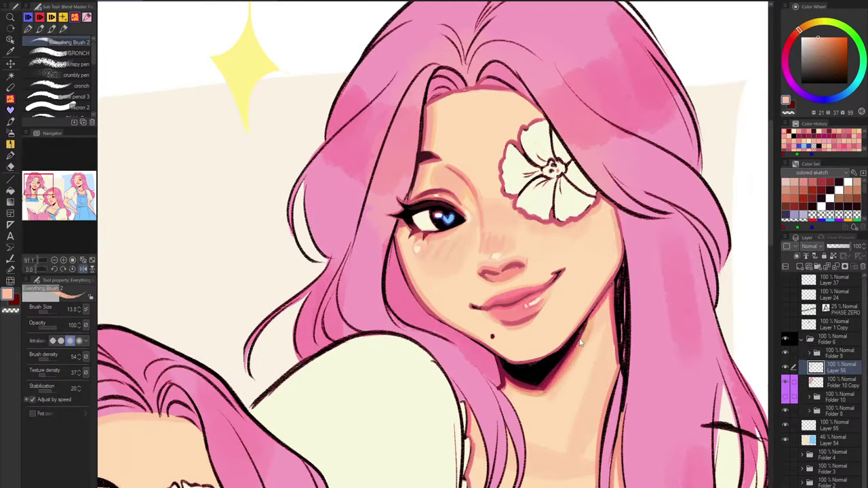
pyautogui.keyDown('alt'); pyautogui.click(535, 257); pyautogui.keyUp('alt')
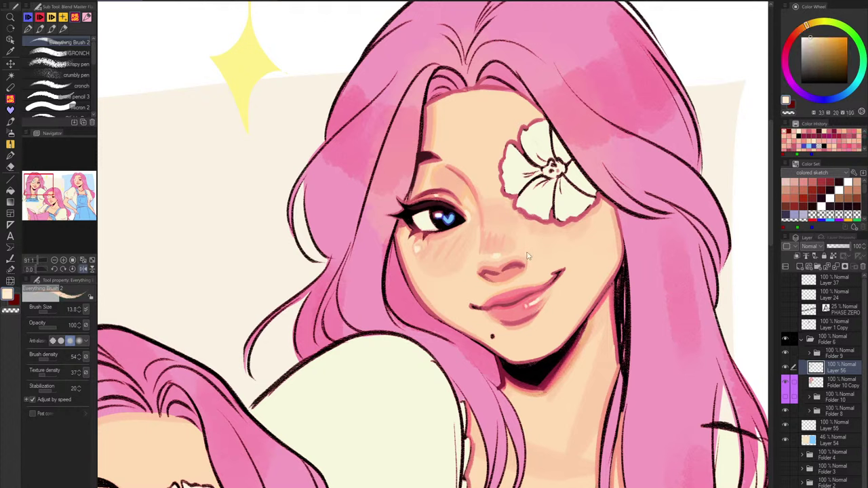
pyautogui.moveTo(528, 255); pyautogui.dragTo(531, 254)
pyautogui.scroll(-5, 571, 326)
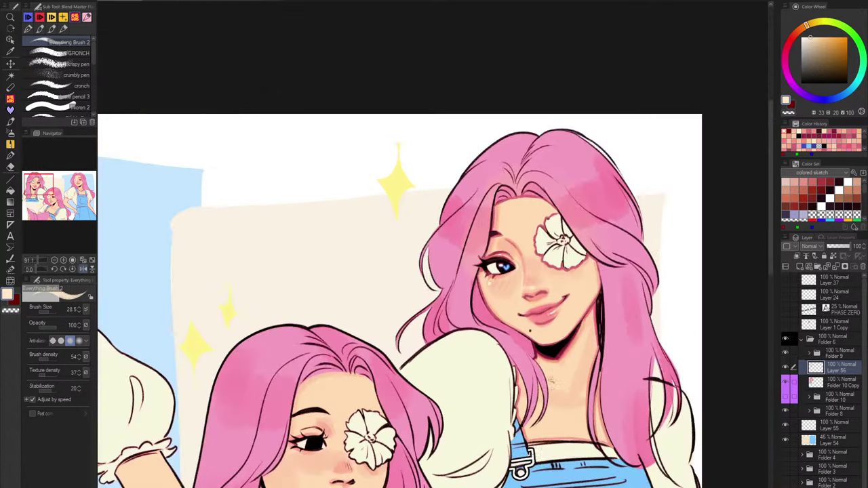
pyautogui.moveTo(609, 404); pyautogui.dragTo(550, 332)
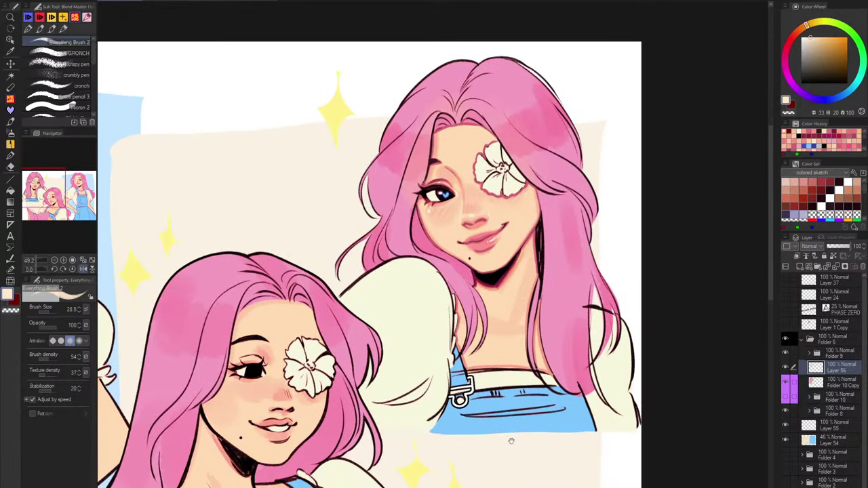
# Sample a pale pink from the flower's line edge and paint over the divider between the two lower-left petals at brush size 17.8.
pyautogui.scroll(6, 495, 155)
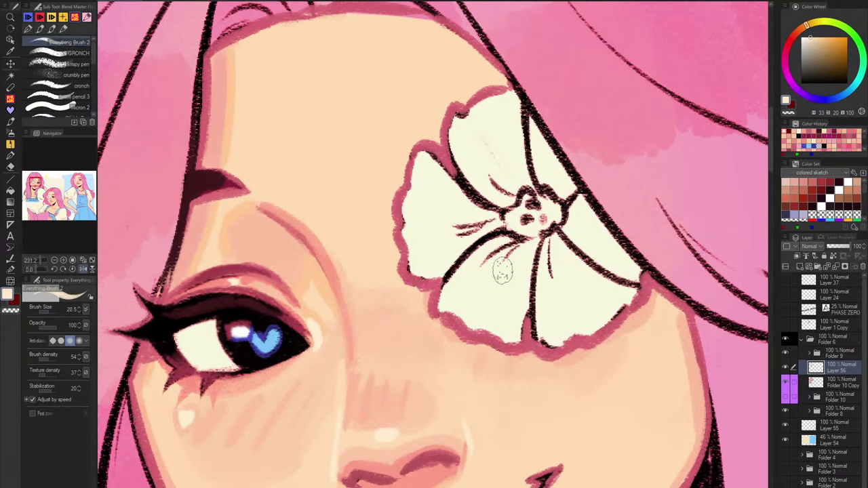
pyautogui.scroll(2, 521, 190)
pyautogui.scroll(2, 520, 189)
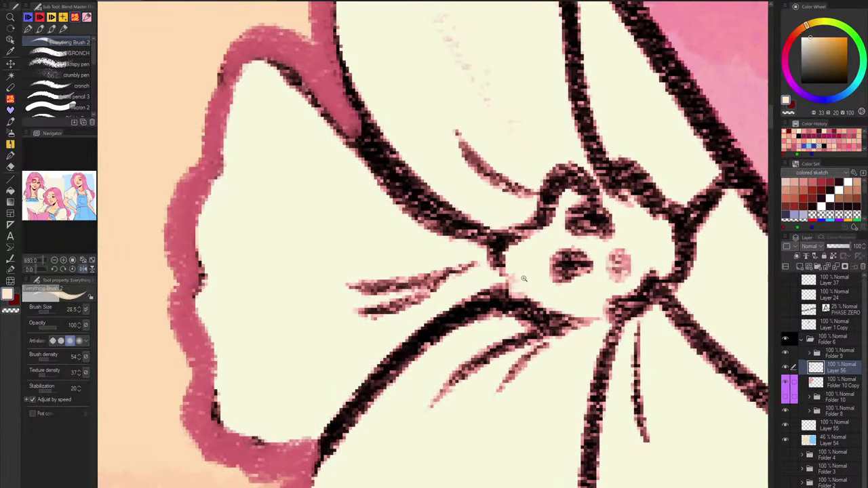
pyautogui.scroll(2, 525, 276)
pyautogui.keyDown('alt'); pyautogui.click(514, 280); pyautogui.keyUp('alt')
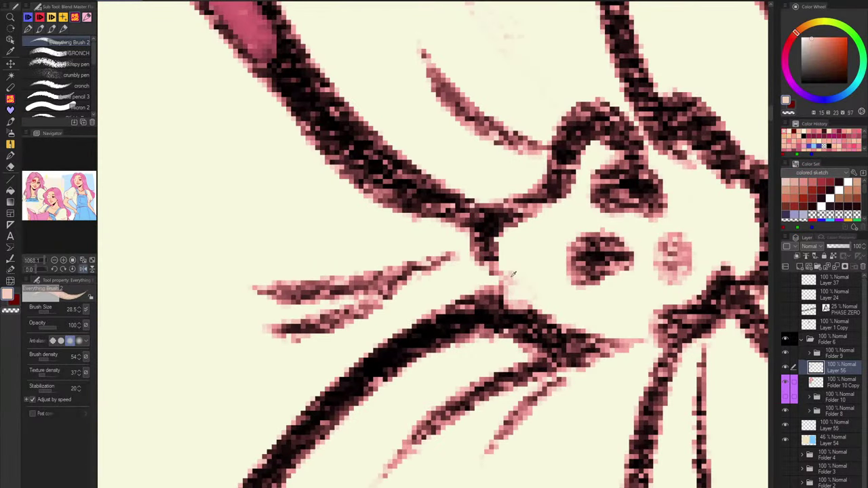
pyautogui.keyDown('alt'); pyautogui.click(511, 277); pyautogui.keyUp('alt')
pyautogui.scroll(-3, 542, 271)
pyautogui.press('[')
pyautogui.press('[')
pyautogui.moveTo(523, 289); pyautogui.dragTo(435, 376)
pyautogui.hotkey('ctrl', 'z')
pyautogui.hotkey('ctrl', 'z')
pyautogui.moveTo(528, 286)
pyautogui.mouseDown()
pyautogui.moveTo(436, 361)
pyautogui.moveTo(420, 385)
pyautogui.mouseUp()
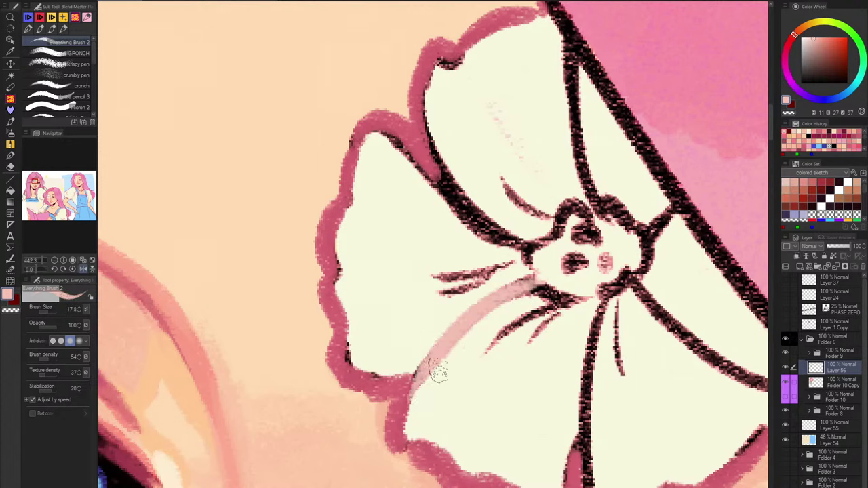
pyautogui.moveTo(431, 352); pyautogui.dragTo(404, 421)
# Paint pale pink creases fanning out from the flower's center across the left and lower petals.
pyautogui.moveTo(554, 305)
pyautogui.mouseDown()
pyautogui.moveTo(478, 365)
pyautogui.moveTo(500, 389)
pyautogui.mouseUp()
pyautogui.moveTo(536, 288)
pyautogui.mouseDown()
pyautogui.moveTo(588, 298)
pyautogui.moveTo(515, 277)
pyautogui.moveTo(417, 303)
pyautogui.mouseUp()
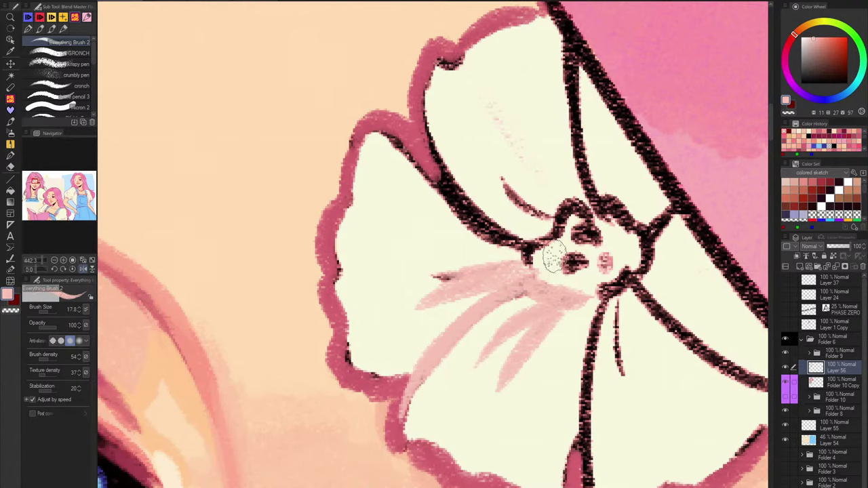
pyautogui.moveTo(498, 276); pyautogui.dragTo(408, 263)
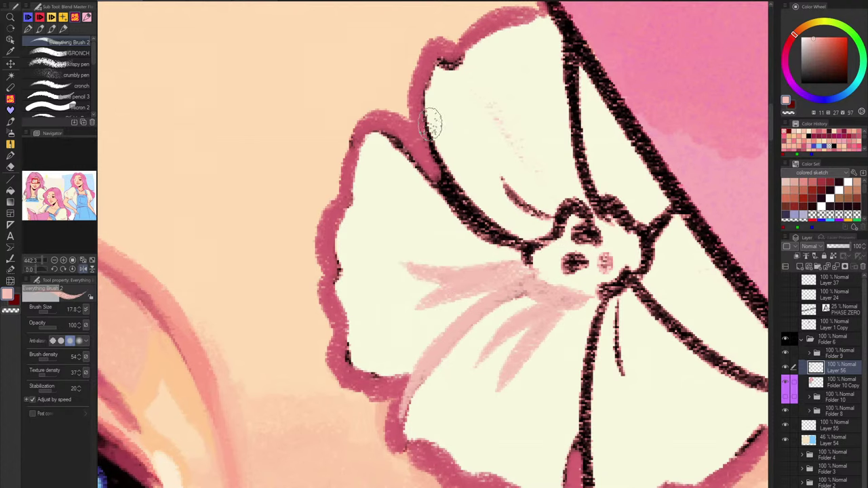
# Cover the dark divider between the flower's left and upper petals with curved pale pink strokes.
pyautogui.moveTo(430, 124); pyautogui.dragTo(524, 243)
pyautogui.moveTo(431, 157); pyautogui.dragTo(512, 243)
pyautogui.moveTo(445, 175); pyautogui.dragTo(486, 215)
pyautogui.moveTo(553, 191); pyautogui.dragTo(475, 263)
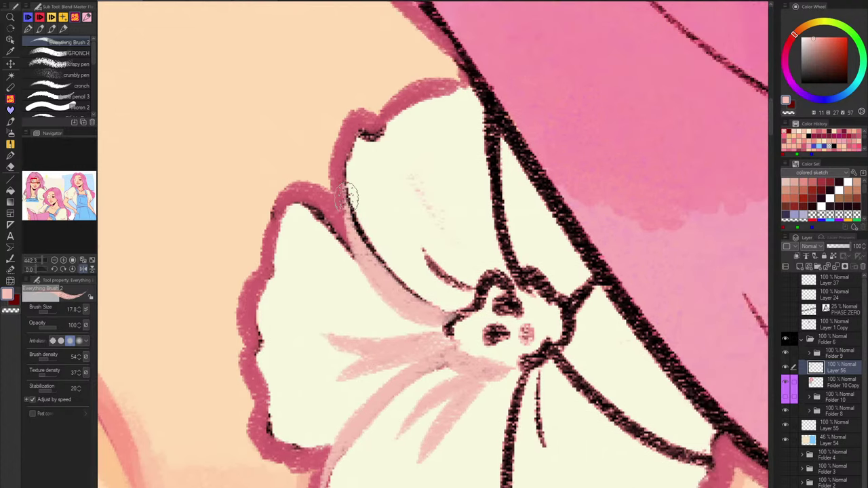
pyautogui.moveTo(351, 196); pyautogui.dragTo(431, 287)
pyautogui.moveTo(364, 231); pyautogui.dragTo(407, 288)
# Add pale pink creases to the upper petals and cover the dark dividers running from the flower's center toward the hair.
pyautogui.moveTo(400, 211)
pyautogui.mouseDown()
pyautogui.moveTo(425, 265)
pyautogui.moveTo(473, 288)
pyautogui.mouseUp()
pyautogui.moveTo(410, 216)
pyautogui.mouseDown()
pyautogui.moveTo(470, 259)
pyautogui.moveTo(459, 284)
pyautogui.moveTo(503, 273)
pyautogui.moveTo(485, 265)
pyautogui.moveTo(515, 276)
pyautogui.moveTo(497, 227)
pyautogui.moveTo(489, 125)
pyautogui.moveTo(521, 268)
pyautogui.moveTo(492, 119)
pyautogui.mouseUp()
pyautogui.moveTo(516, 275); pyautogui.dragTo(500, 153)
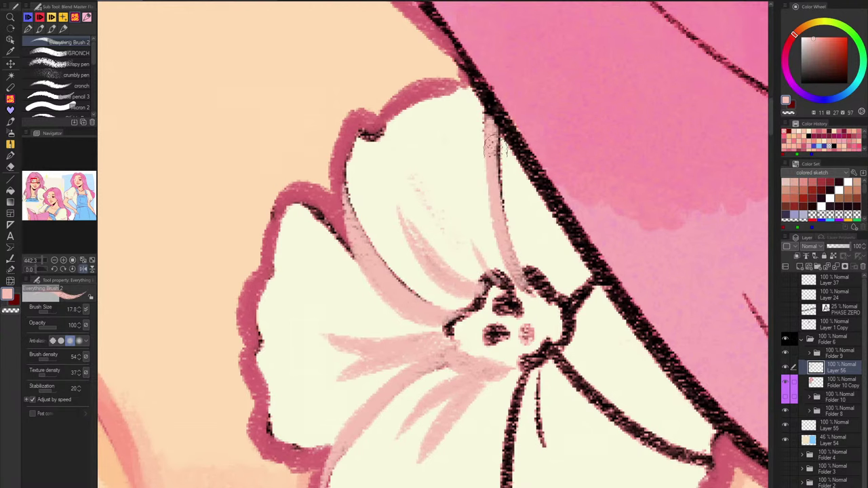
pyautogui.moveTo(547, 288)
pyautogui.mouseDown()
pyautogui.moveTo(543, 205)
pyautogui.moveTo(551, 299)
pyautogui.moveTo(539, 218)
pyautogui.moveTo(527, 283)
pyautogui.moveTo(560, 302)
pyautogui.moveTo(588, 289)
pyautogui.moveTo(578, 305)
pyautogui.moveTo(557, 303)
pyautogui.mouseUp()
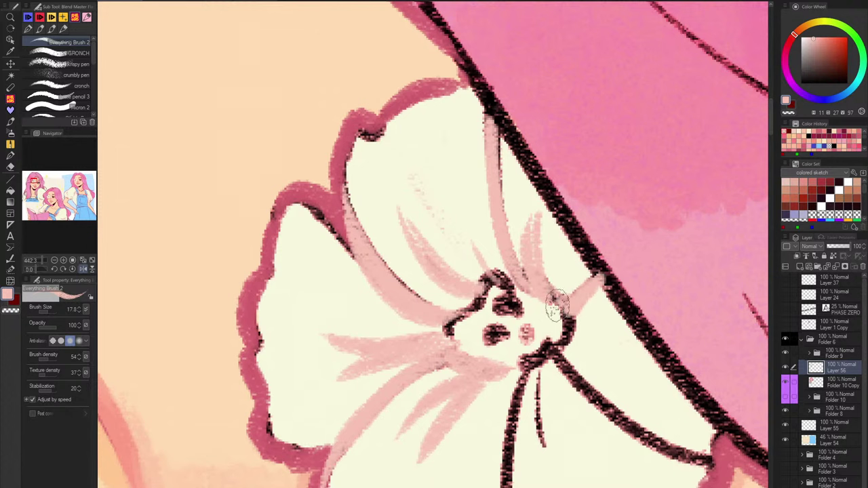
pyautogui.moveTo(571, 231)
pyautogui.mouseDown()
pyautogui.moveTo(600, 286)
pyautogui.moveTo(655, 345)
pyautogui.mouseUp()
# Try painting pale pink over the remaining petal dividers and the adjacent hair line on a mirrored canvas at brush size 27.4.
pyautogui.scroll(-4, 614, 273)
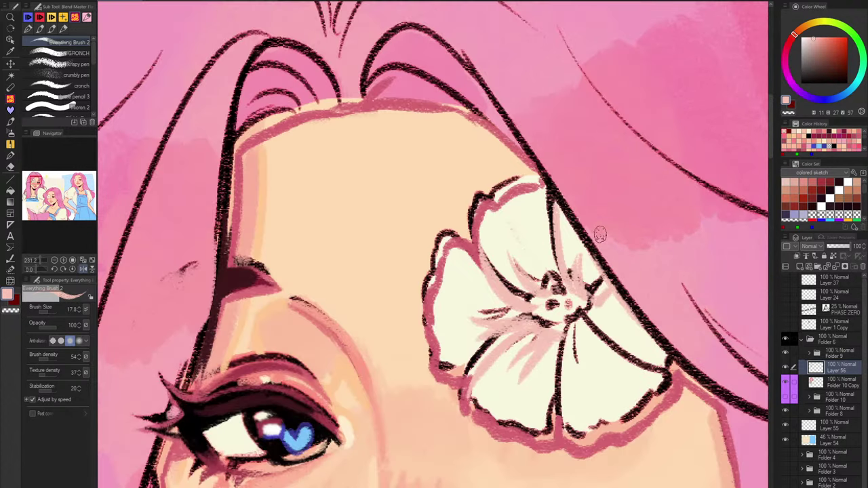
pyautogui.press('h')
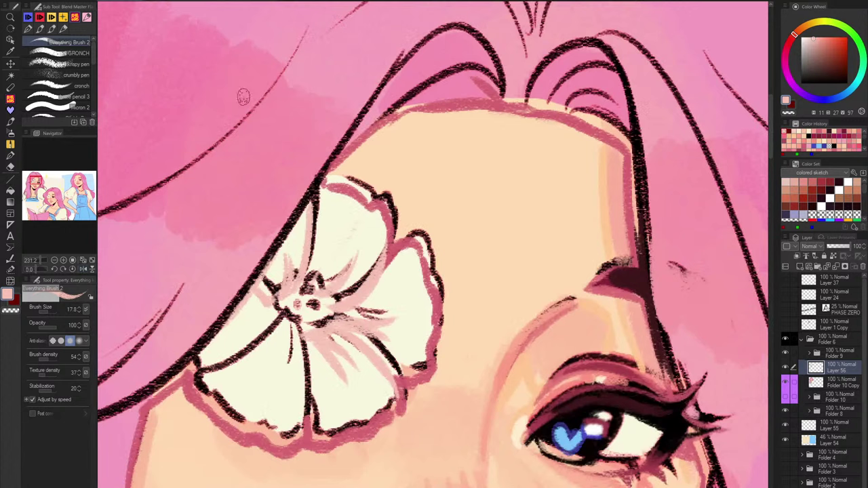
pyautogui.press(']')
pyautogui.press(']')
pyautogui.moveTo(312, 197)
pyautogui.mouseDown()
pyautogui.moveTo(268, 252)
pyautogui.moveTo(313, 191)
pyautogui.moveTo(237, 290)
pyautogui.moveTo(313, 215)
pyautogui.moveTo(312, 239)
pyautogui.moveTo(314, 187)
pyautogui.moveTo(305, 268)
pyautogui.moveTo(311, 226)
pyautogui.moveTo(261, 264)
pyautogui.moveTo(245, 301)
pyautogui.moveTo(252, 288)
pyautogui.moveTo(196, 360)
pyautogui.moveTo(228, 364)
pyautogui.moveTo(209, 366)
pyautogui.moveTo(282, 313)
pyautogui.moveTo(220, 359)
pyautogui.moveTo(228, 362)
pyautogui.moveTo(287, 310)
pyautogui.moveTo(271, 285)
pyautogui.moveTo(295, 329)
pyautogui.moveTo(290, 371)
pyautogui.moveTo(300, 407)
pyautogui.mouseUp()
pyautogui.moveTo(303, 333)
pyautogui.mouseDown()
pyautogui.moveTo(303, 365)
pyautogui.moveTo(301, 324)
pyautogui.mouseUp()
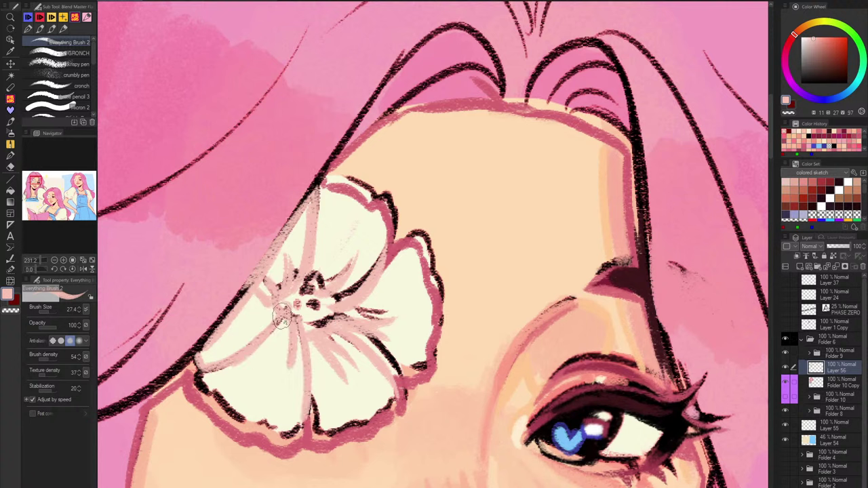
pyautogui.press('h')
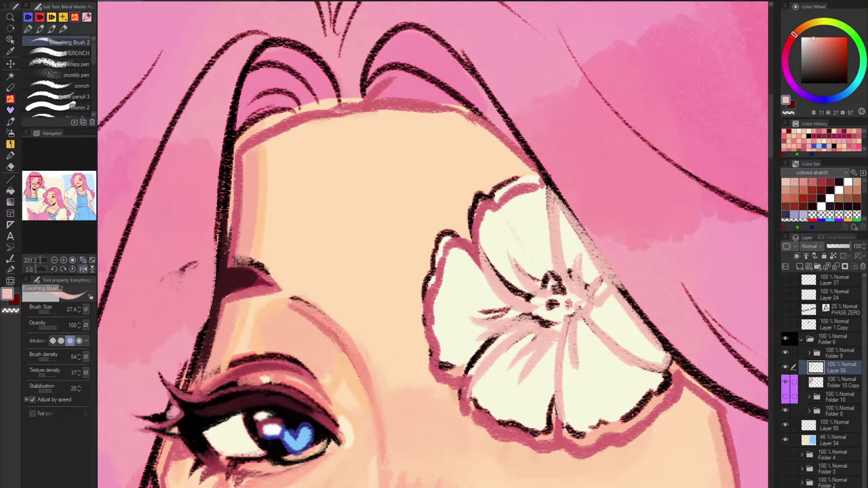
pyautogui.scroll(-2, 510, 280)
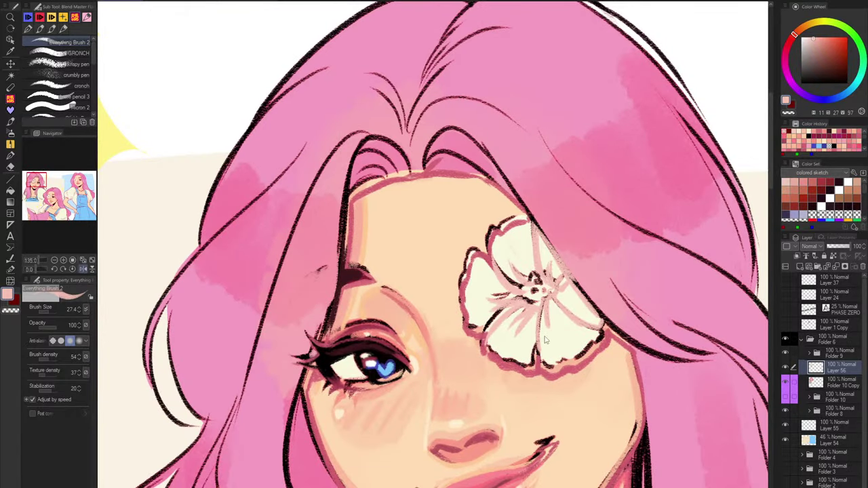
pyautogui.moveTo(546, 330)
pyautogui.mouseDown()
pyautogui.moveTo(556, 292)
pyautogui.moveTo(599, 328)
pyautogui.mouseUp()
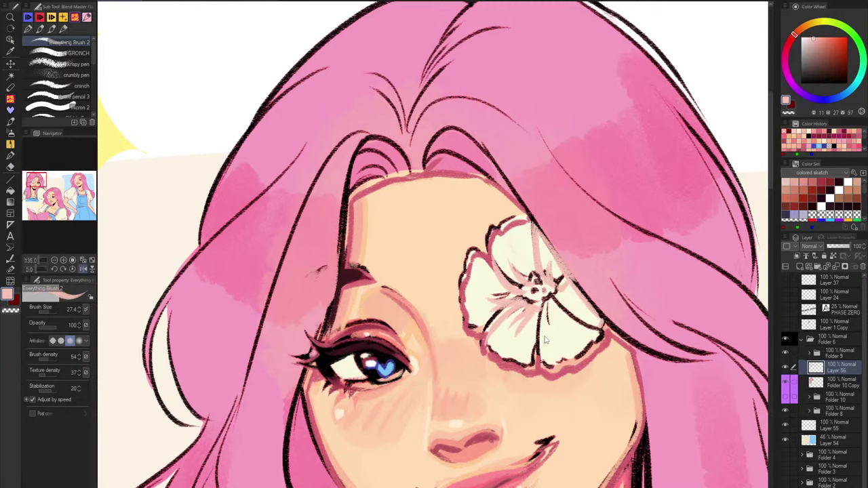
pyautogui.moveTo(557, 262); pyautogui.dragTo(598, 317)
pyautogui.moveTo(534, 226)
pyautogui.mouseDown()
pyautogui.moveTo(538, 272)
pyautogui.moveTo(576, 282)
pyautogui.mouseUp()
pyautogui.click(785, 352)
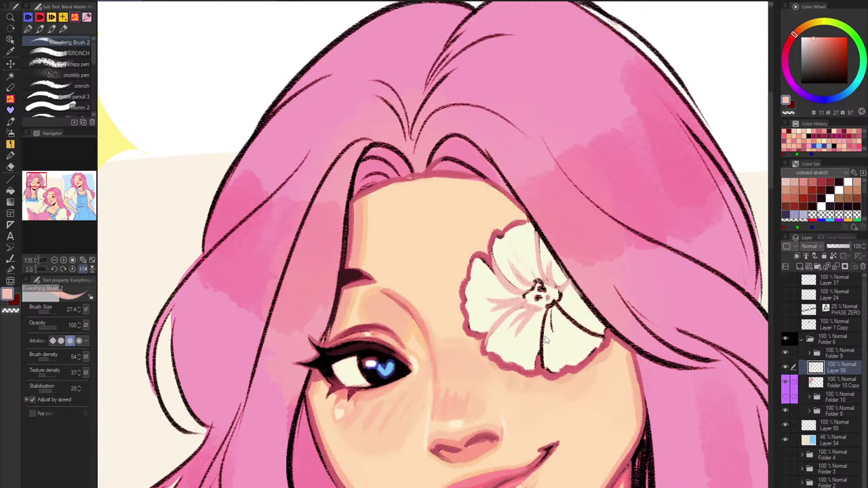
# Paint pale pink over the dark divider and crease in the lower petals and the divider reaching toward the cheek.
pyautogui.scroll(2, 558, 300)
pyautogui.scroll(2, 557, 300)
pyautogui.moveTo(559, 302)
pyautogui.mouseDown()
pyautogui.moveTo(548, 406)
pyautogui.moveTo(542, 385)
pyautogui.moveTo(531, 408)
pyautogui.mouseUp()
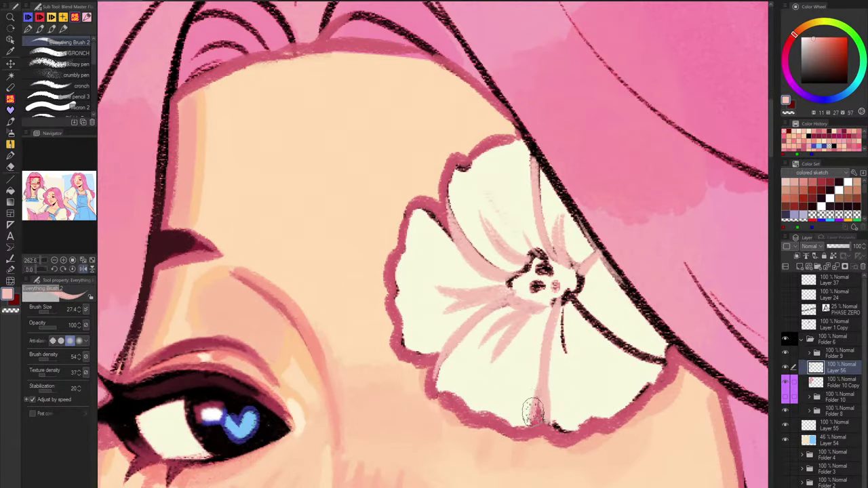
pyautogui.moveTo(563, 360)
pyautogui.mouseDown()
pyautogui.moveTo(570, 293)
pyautogui.moveTo(590, 323)
pyautogui.moveTo(653, 359)
pyautogui.mouseUp()
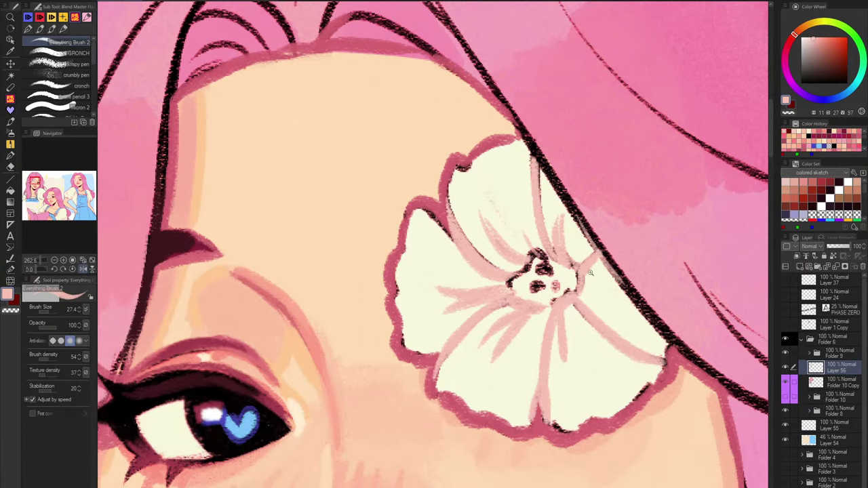
# Sample the petal's cream and paint along the pink creases to thin and taper them.
pyautogui.scroll(-5, 580, 292)
pyautogui.scroll(4, 585, 332)
pyautogui.scroll(2, 585, 333)
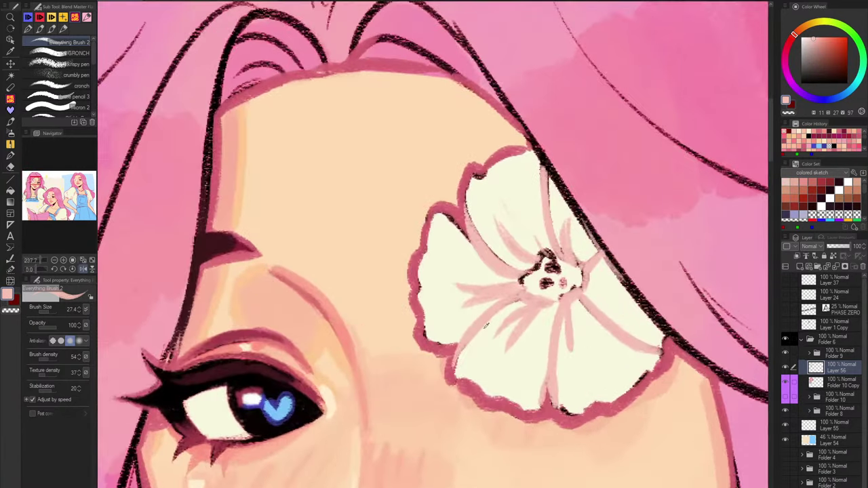
pyautogui.keyDown('alt'); pyautogui.click(471, 333); pyautogui.keyUp('alt')
pyautogui.moveTo(515, 307)
pyautogui.mouseDown()
pyautogui.moveTo(469, 345)
pyautogui.moveTo(502, 335)
pyautogui.mouseUp()
pyautogui.moveTo(550, 312)
pyautogui.mouseDown()
pyautogui.moveTo(503, 369)
pyautogui.moveTo(564, 384)
pyautogui.mouseUp()
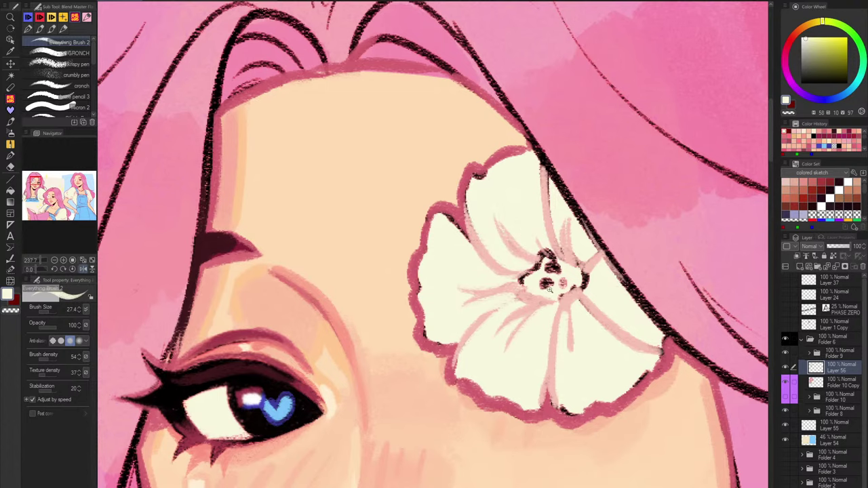
pyautogui.moveTo(550, 290); pyautogui.dragTo(592, 262)
pyautogui.moveTo(596, 121); pyautogui.dragTo(533, 289)
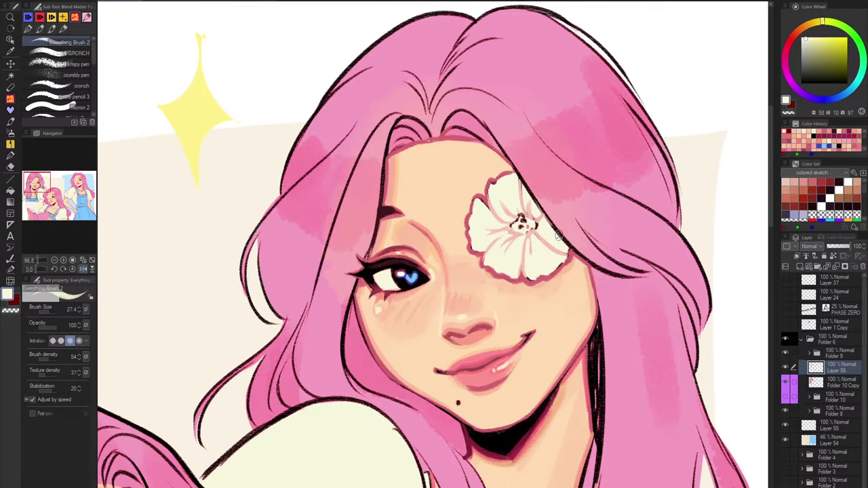
# Try yellow strokes on the lower petal beside the pink creases with Everything Brush 2.
pyautogui.click(819, 23)
pyautogui.scroll(4, 521, 231)
pyautogui.moveTo(502, 240)
pyautogui.mouseDown()
pyautogui.moveTo(474, 261)
pyautogui.moveTo(502, 239)
pyautogui.moveTo(496, 256)
pyautogui.moveTo(527, 239)
pyautogui.moveTo(517, 280)
pyautogui.mouseUp()
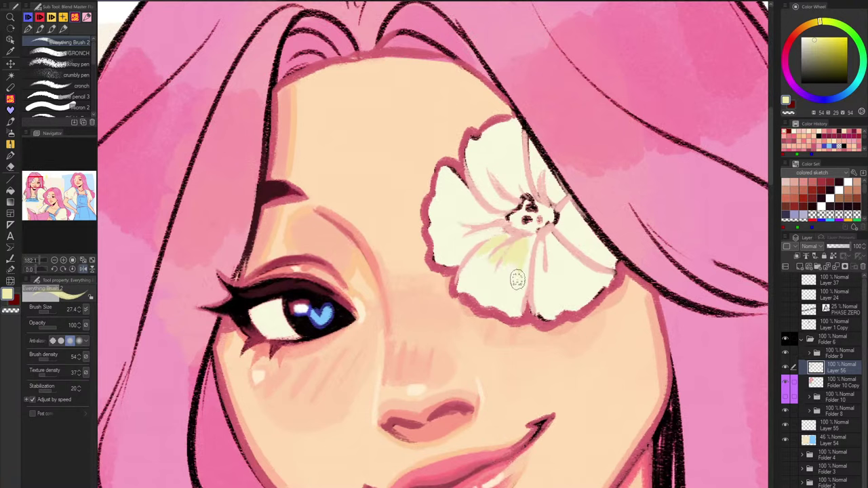
pyautogui.hotkey('ctrl', 'z')
pyautogui.hotkey('ctrl', 'z')
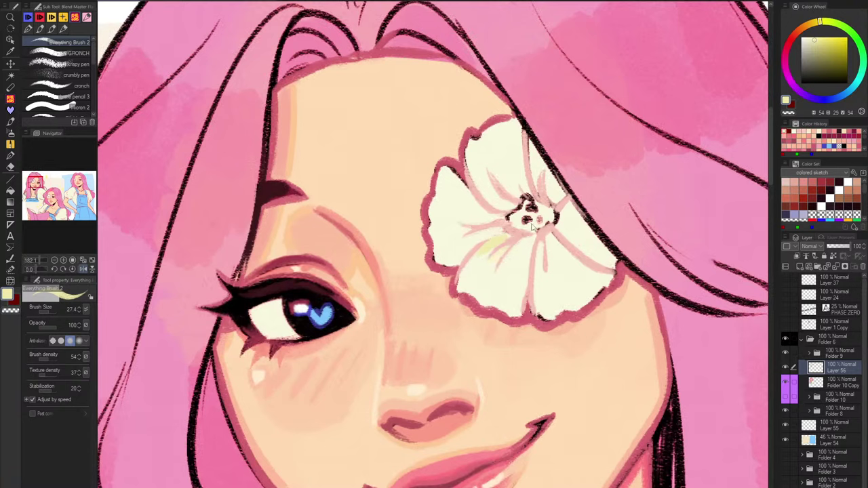
pyautogui.hotkey('ctrl', 'z')
# Switch to a paler yellow and the GRONCH brush, reduce it to 24.3, and test a tint on the lower-left petals.
pyautogui.click(812, 34)
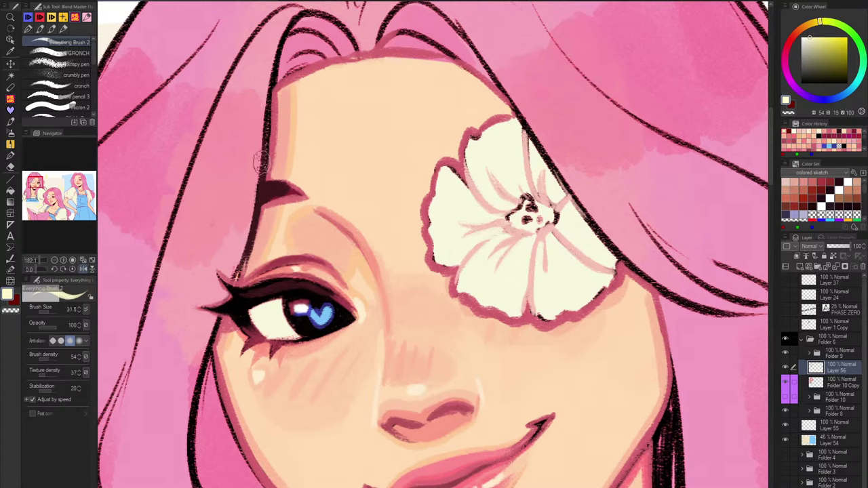
pyautogui.click(68, 53)
pyautogui.moveTo(494, 266)
pyautogui.mouseDown()
pyautogui.moveTo(503, 267)
pyautogui.moveTo(505, 244)
pyautogui.moveTo(514, 257)
pyautogui.moveTo(529, 250)
pyautogui.mouseUp()
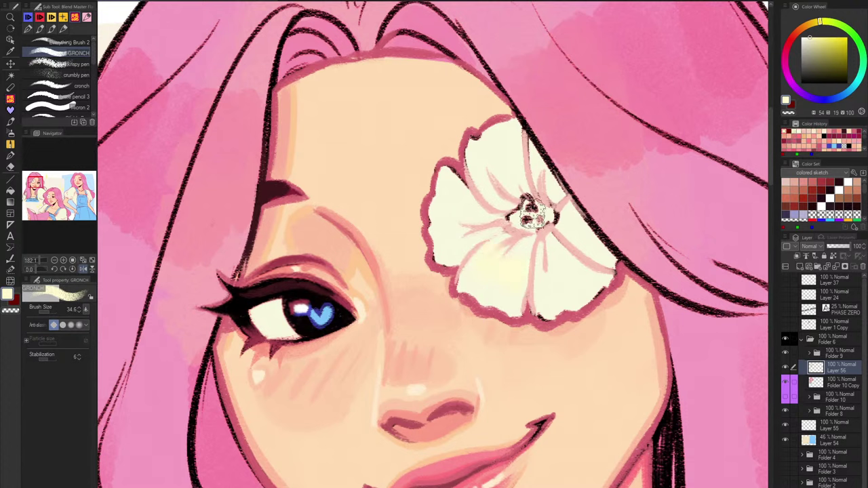
pyautogui.press('[')
pyautogui.moveTo(471, 247); pyautogui.dragTo(473, 248)
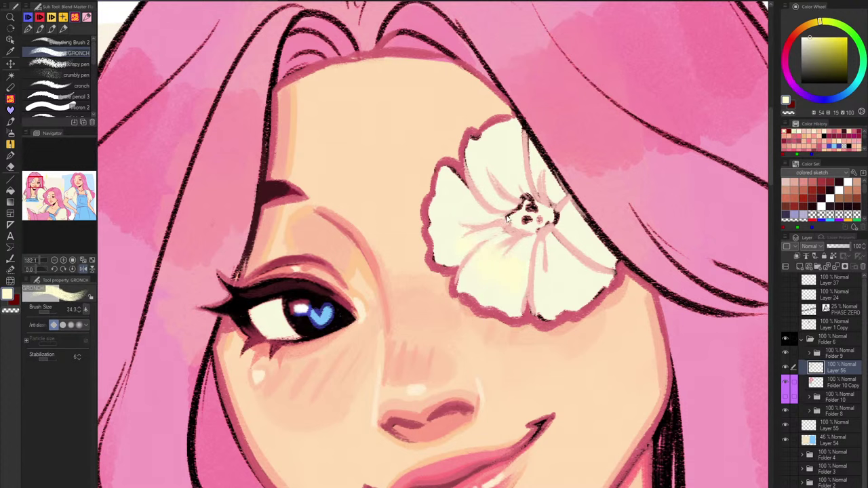
# Tint the petals with a slightly more saturated pale yellow and add soft sampled pink around the flower's center.
pyautogui.click(812, 37)
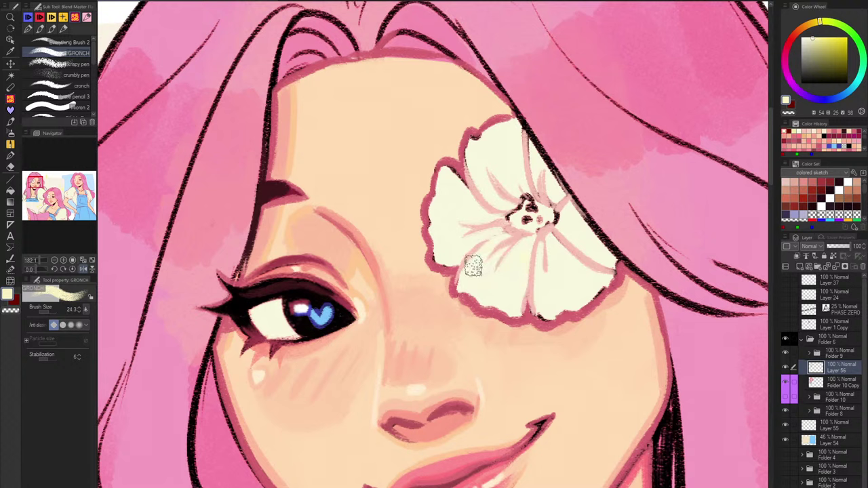
pyautogui.moveTo(499, 244)
pyautogui.mouseDown()
pyautogui.moveTo(516, 270)
pyautogui.moveTo(567, 253)
pyautogui.moveTo(539, 260)
pyautogui.moveTo(540, 252)
pyautogui.moveTo(553, 260)
pyautogui.moveTo(586, 240)
pyautogui.moveTo(570, 232)
pyautogui.moveTo(576, 223)
pyautogui.moveTo(509, 192)
pyautogui.moveTo(453, 254)
pyautogui.moveTo(462, 212)
pyautogui.moveTo(472, 214)
pyautogui.moveTo(470, 196)
pyautogui.moveTo(476, 212)
pyautogui.moveTo(516, 180)
pyautogui.moveTo(475, 171)
pyautogui.moveTo(488, 177)
pyautogui.moveTo(520, 159)
pyautogui.moveTo(533, 162)
pyautogui.moveTo(576, 237)
pyautogui.moveTo(611, 272)
pyautogui.moveTo(537, 172)
pyautogui.moveTo(521, 174)
pyautogui.moveTo(522, 184)
pyautogui.moveTo(557, 194)
pyautogui.moveTo(513, 195)
pyautogui.moveTo(528, 189)
pyautogui.moveTo(505, 203)
pyautogui.moveTo(520, 202)
pyautogui.moveTo(475, 211)
pyautogui.moveTo(468, 240)
pyautogui.moveTo(512, 243)
pyautogui.moveTo(508, 258)
pyautogui.moveTo(527, 245)
pyautogui.moveTo(563, 263)
pyautogui.moveTo(551, 236)
pyautogui.moveTo(550, 244)
pyautogui.moveTo(566, 214)
pyautogui.moveTo(539, 184)
pyautogui.mouseUp()
pyautogui.keyDown('alt'); pyautogui.click(619, 255); pyautogui.keyUp('alt')
pyautogui.keyDown('alt'); pyautogui.click(522, 184); pyautogui.keyUp('alt')
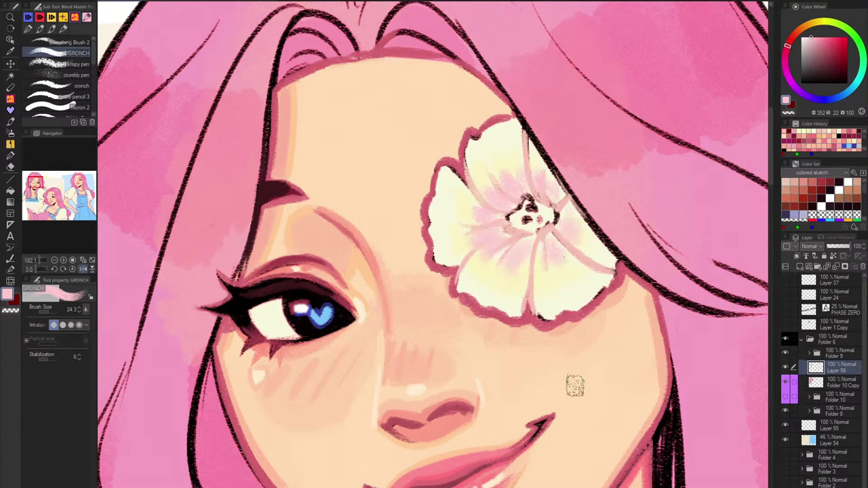
# Undo the soft pink tint around the flower's center and the yellow tint on the upper petals.
pyautogui.scroll(-2, 566, 353)
pyautogui.scroll(-4, 572, 267)
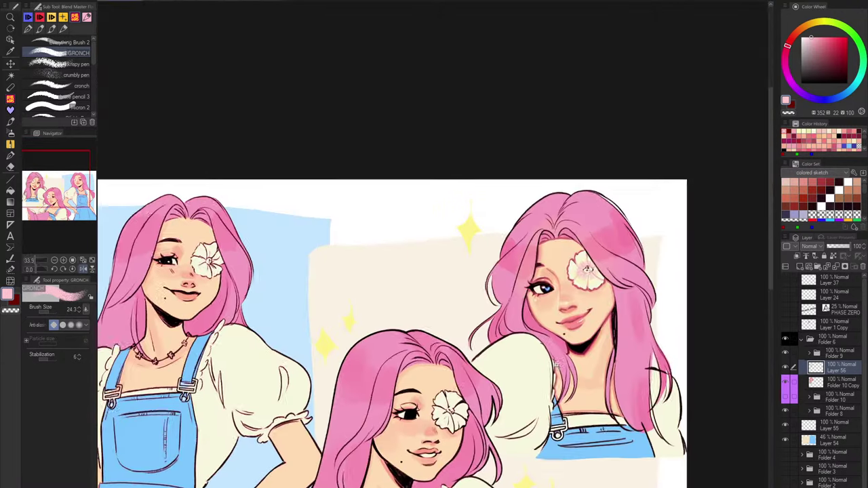
pyautogui.scroll(7, 600, 333)
pyautogui.hotkey('ctrl', 'z')
pyautogui.hotkey('ctrl', 'z')
pyautogui.hotkey('ctrl', 'z')
pyautogui.hotkey('ctrl', 'z')
pyautogui.hotkey('ctrl', 'z')
pyautogui.hotkey('ctrl', 'z')
pyautogui.hotkey('ctrl', 'z')
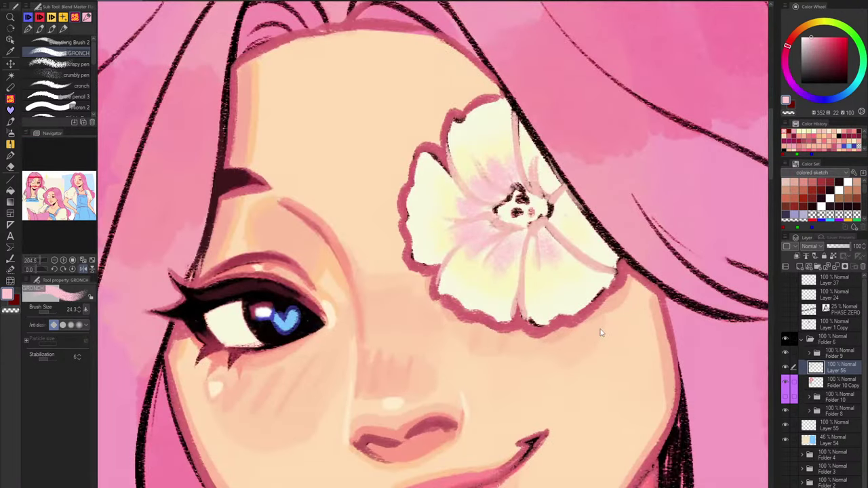
pyautogui.hotkey('ctrl', 'z')
pyautogui.hotkey('ctrl', 'z')
pyautogui.hotkey('ctrl', 'z')
pyautogui.hotkey('ctrl', 'z')
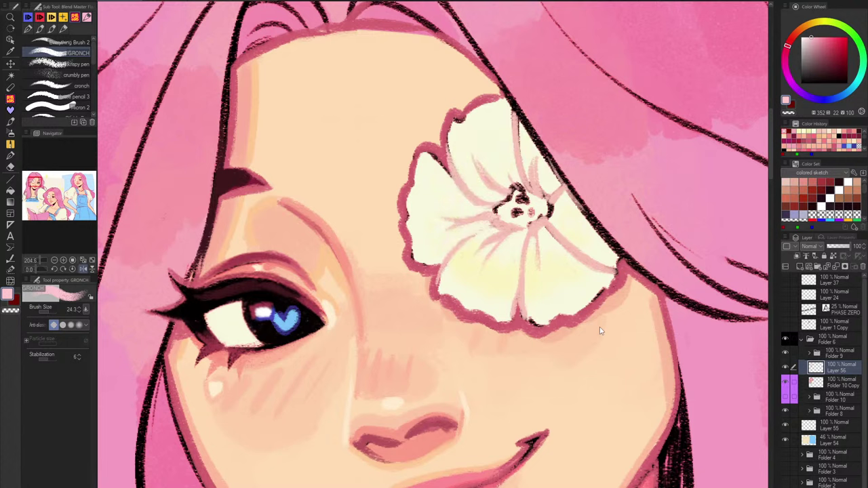
# Try soft pale pink shading over the yellow base of the flower's lower petal with the GRONCH brush.
pyautogui.keyDown('alt'); pyautogui.click(469, 260); pyautogui.keyUp('alt')
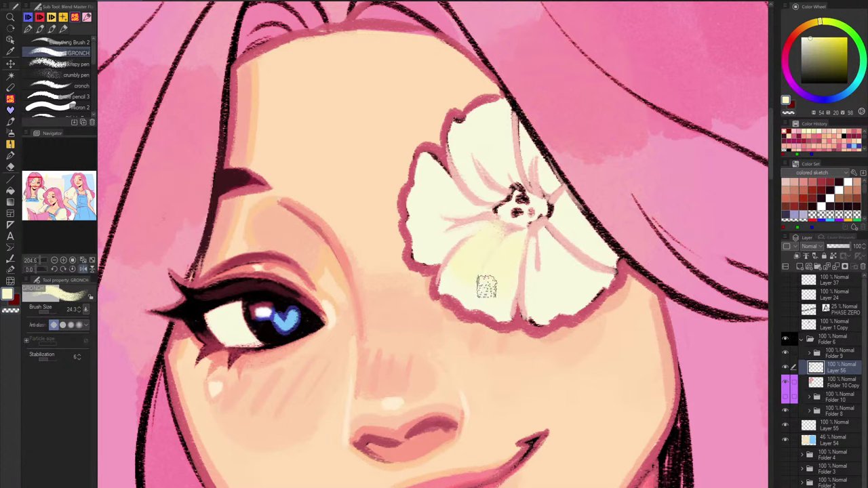
pyautogui.keyDown('alt'); pyautogui.click(596, 311); pyautogui.keyUp('alt')
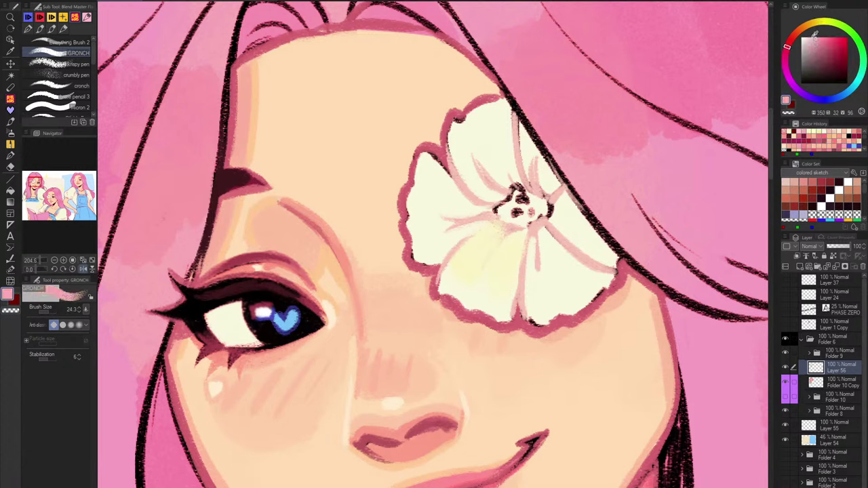
pyautogui.moveTo(813, 38); pyautogui.dragTo(805, 38)
pyautogui.moveTo(521, 225)
pyautogui.mouseDown()
pyautogui.moveTo(471, 248)
pyautogui.moveTo(472, 278)
pyautogui.moveTo(500, 300)
pyautogui.moveTo(515, 298)
pyautogui.mouseUp()
pyautogui.scroll(-6, 591, 209)
pyautogui.scroll(3, 574, 298)
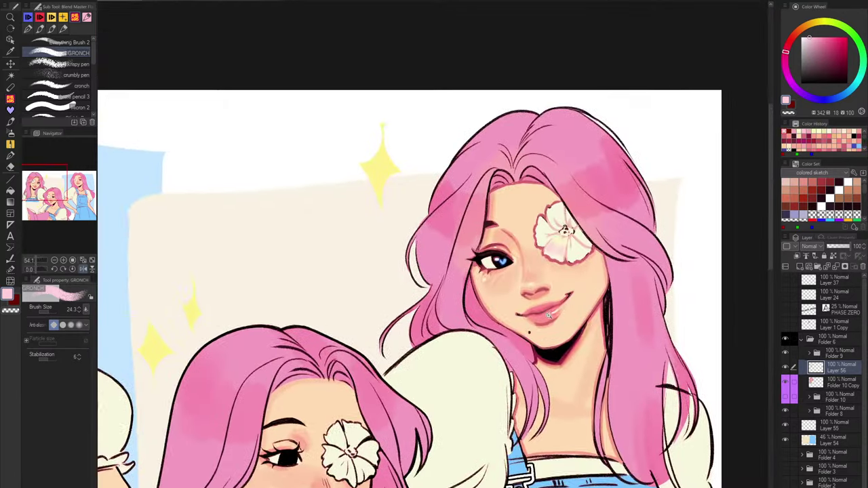
pyautogui.scroll(3, 574, 297)
pyautogui.hotkey('ctrl', 'z')
pyautogui.hotkey('ctrl', 'z')
pyautogui.hotkey('ctrl', 'z')
pyautogui.hotkey('ctrl', 'z')
pyautogui.hotkey('ctrl', 'z')
pyautogui.hotkey('ctrl', 'z')
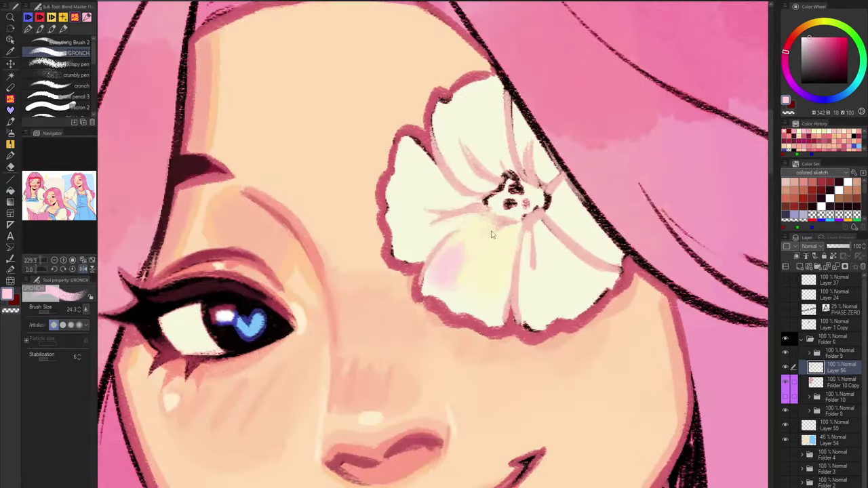
# Try short pale pink strokes along the outer side of the flower's lower petal.
pyautogui.moveTo(459, 258); pyautogui.dragTo(434, 270)
pyautogui.moveTo(468, 240); pyautogui.dragTo(448, 276)
pyautogui.hotkey('ctrl', 'z')
pyautogui.hotkey('ctrl', 'z')
pyautogui.hotkey('ctrl', 'z')
# Paint thin pale pink streaks down the lower petal at brush size 11.4 and set them off with pale yellow.
pyautogui.moveTo(785, 50); pyautogui.dragTo(787, 46)
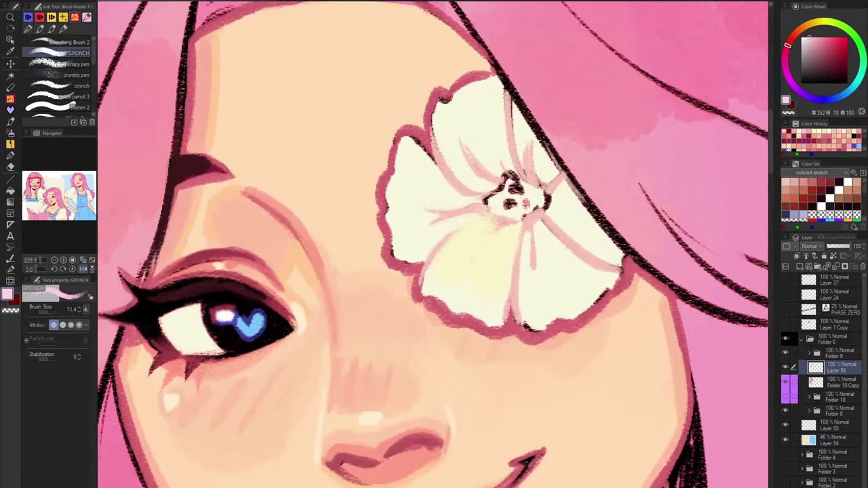
pyautogui.moveTo(460, 249)
pyautogui.mouseDown()
pyautogui.moveTo(427, 279)
pyautogui.moveTo(439, 275)
pyautogui.mouseUp()
pyautogui.hotkey('ctrl', 'z')
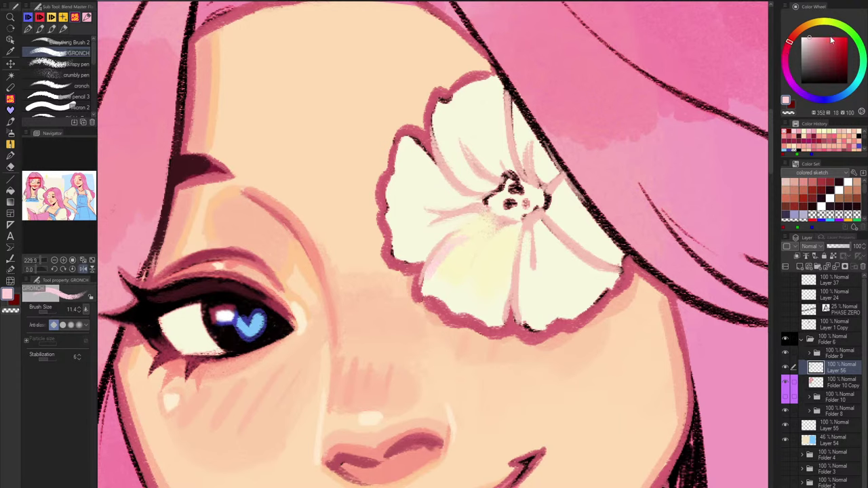
pyautogui.moveTo(463, 243)
pyautogui.mouseDown()
pyautogui.moveTo(429, 272)
pyautogui.moveTo(447, 257)
pyautogui.moveTo(441, 283)
pyautogui.moveTo(480, 254)
pyautogui.moveTo(496, 306)
pyautogui.mouseUp()
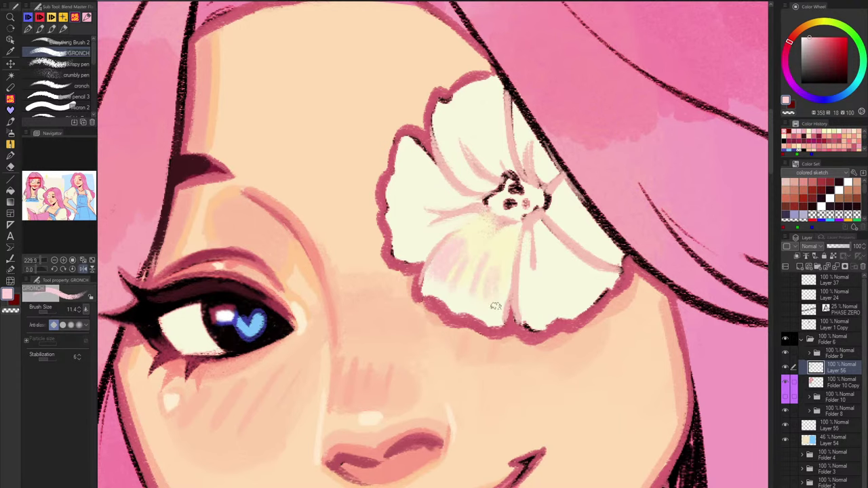
pyautogui.scroll(-4, 495, 307)
pyautogui.scroll(3, 518, 274)
pyautogui.keyDown('alt'); pyautogui.click(517, 211); pyautogui.keyUp('alt')
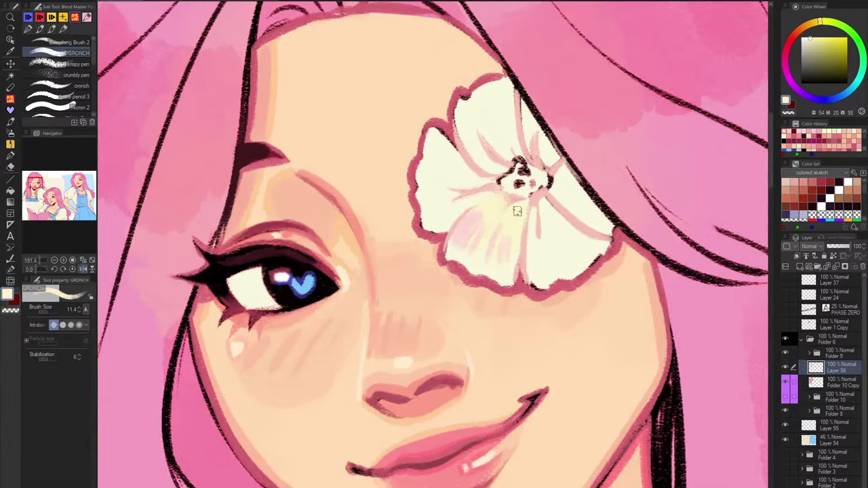
# Repaint the lower petal's side lines and scalloped inner edge in light pink with Everything Brush 2 at size 18.3.
pyautogui.click(80, 43)
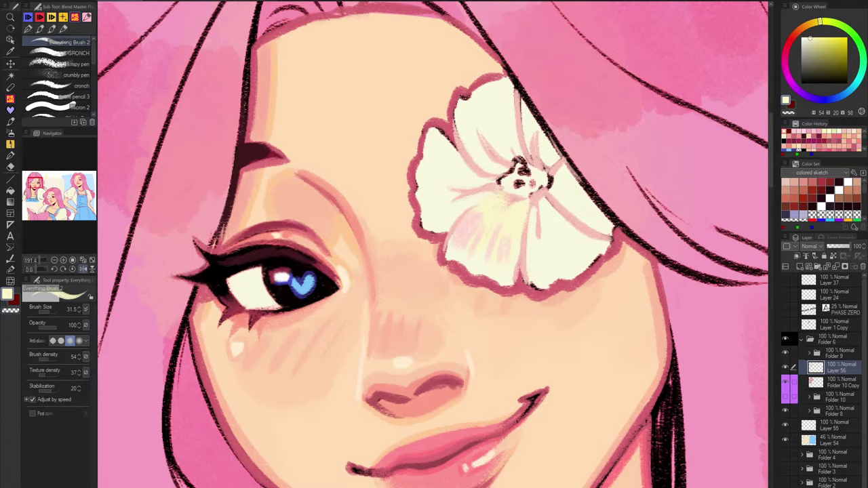
pyautogui.keyDown('alt'); pyautogui.click(515, 197); pyautogui.keyUp('alt')
pyautogui.moveTo(511, 210)
pyautogui.mouseDown()
pyautogui.moveTo(498, 200)
pyautogui.moveTo(427, 247)
pyautogui.mouseUp()
pyautogui.keyDown('alt'); pyautogui.click(469, 236); pyautogui.keyUp('alt')
pyautogui.click(818, 40)
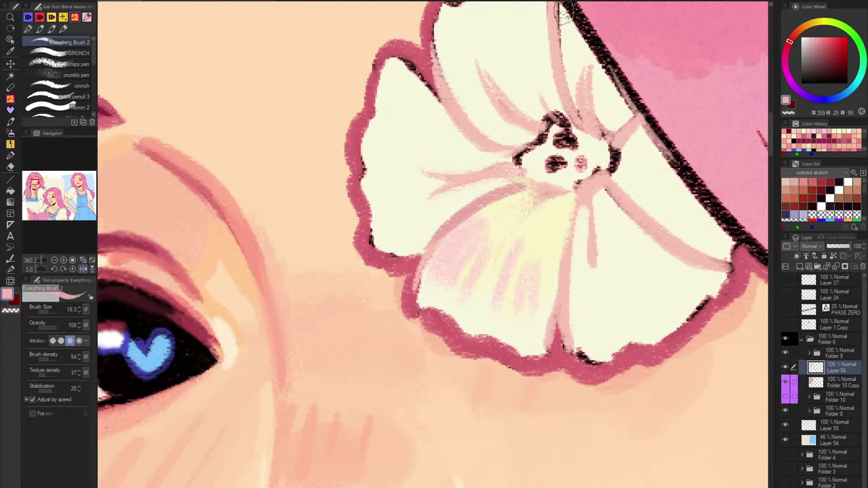
pyautogui.moveTo(515, 190)
pyautogui.mouseDown()
pyautogui.moveTo(463, 215)
pyautogui.moveTo(524, 184)
pyautogui.moveTo(432, 247)
pyautogui.moveTo(440, 238)
pyautogui.moveTo(412, 293)
pyautogui.mouseUp()
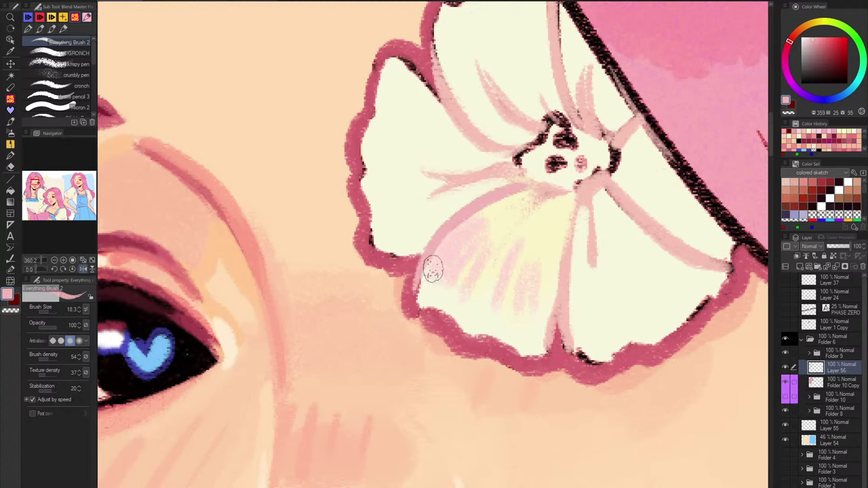
pyautogui.moveTo(574, 210); pyautogui.dragTo(572, 332)
pyautogui.moveTo(567, 236)
pyautogui.mouseDown()
pyautogui.moveTo(556, 308)
pyautogui.moveTo(536, 349)
pyautogui.moveTo(476, 335)
pyautogui.moveTo(430, 310)
pyautogui.mouseUp()
pyautogui.moveTo(425, 267)
pyautogui.mouseDown()
pyautogui.moveTo(418, 302)
pyautogui.moveTo(420, 282)
pyautogui.moveTo(485, 223)
pyautogui.moveTo(421, 292)
pyautogui.mouseUp()
# Blend tints sampled from the flower into the lower petal and soften its base under the flower's centre.
pyautogui.keyDown('alt'); pyautogui.click(445, 268); pyautogui.keyUp('alt')
pyautogui.moveTo(459, 228)
pyautogui.mouseDown()
pyautogui.moveTo(439, 283)
pyautogui.moveTo(441, 242)
pyautogui.mouseUp()
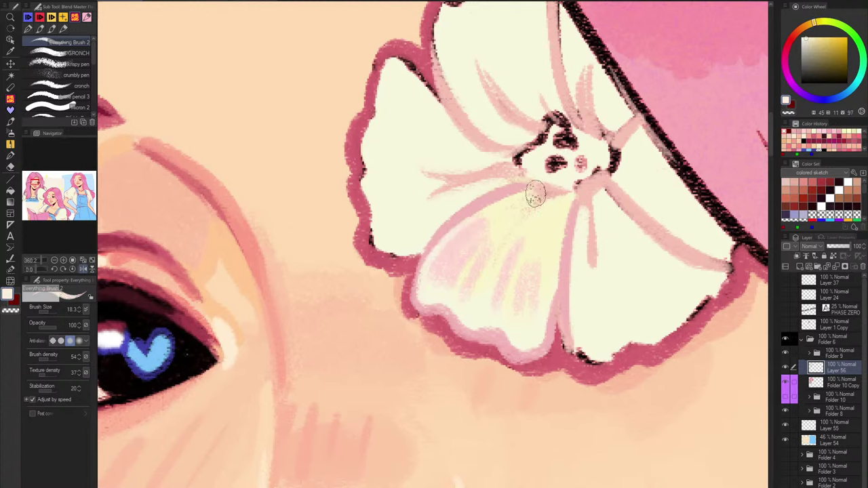
pyautogui.keyDown('alt'); pyautogui.click(561, 310); pyautogui.keyUp('alt')
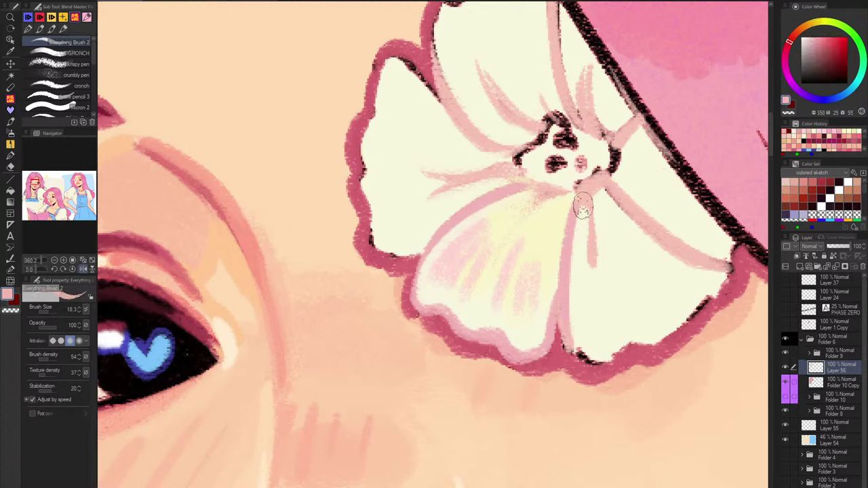
pyautogui.keyDown('alt'); pyautogui.click(467, 290); pyautogui.keyUp('alt')
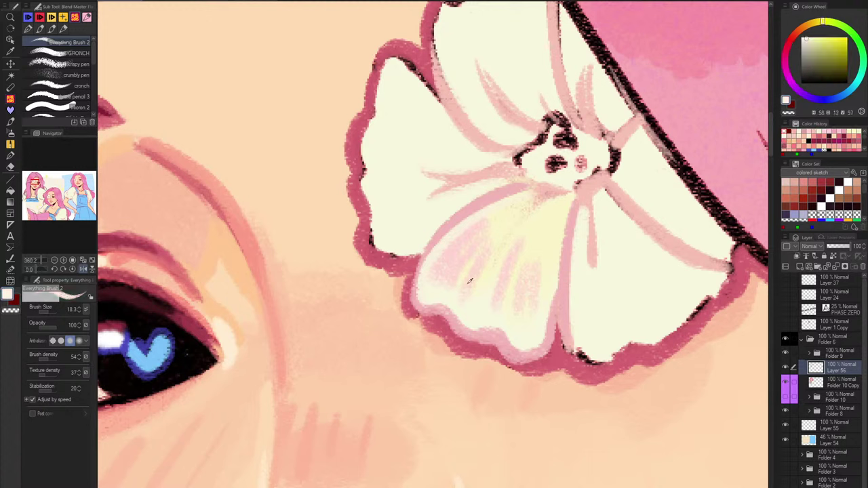
pyautogui.keyDown('alt'); pyautogui.click(550, 195); pyautogui.keyUp('alt')
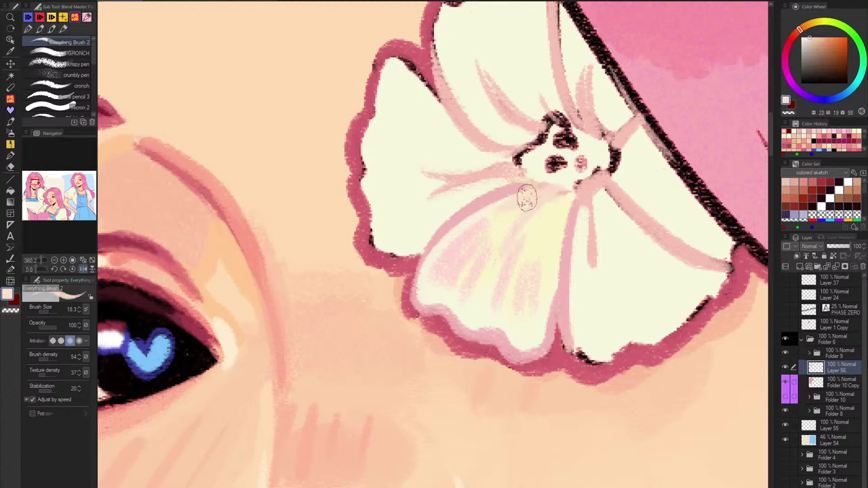
pyautogui.keyDown('alt'); pyautogui.click(577, 200); pyautogui.keyUp('alt')
pyautogui.moveTo(577, 200); pyautogui.dragTo(577, 218)
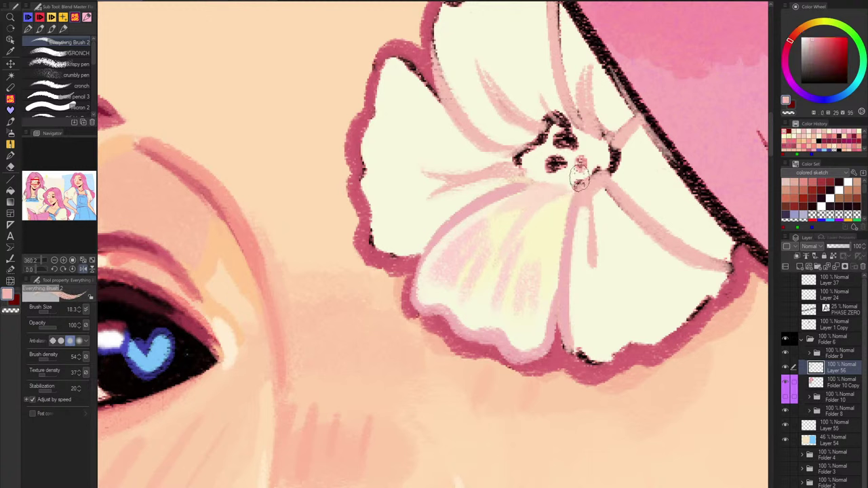
# Try covering the dark marks in the flower's centre with sampled pink.
pyautogui.moveTo(554, 163); pyautogui.dragTo(555, 142)
pyautogui.hotkey('ctrl', 'z')
pyautogui.hotkey('ctrl', 'z')
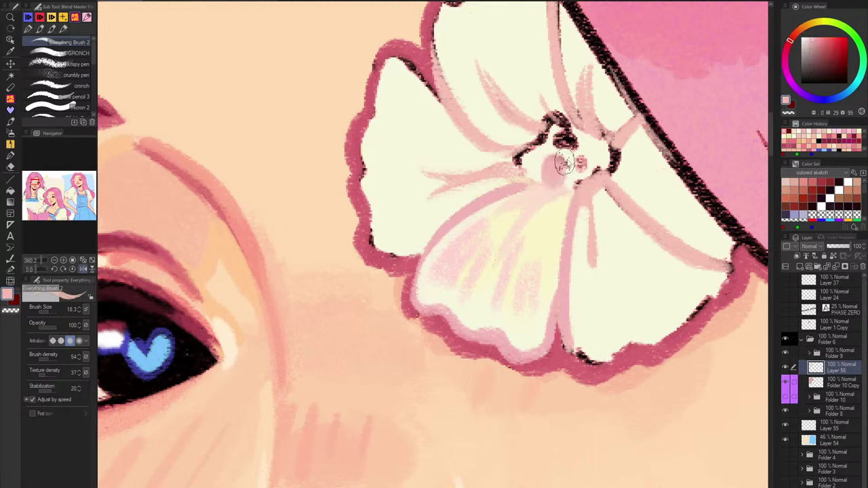
pyautogui.keyDown('alt'); pyautogui.click(581, 163); pyautogui.keyUp('alt')
pyautogui.moveTo(551, 176)
pyautogui.mouseDown()
pyautogui.moveTo(566, 154)
pyautogui.moveTo(596, 154)
pyautogui.moveTo(566, 143)
pyautogui.moveTo(553, 145)
pyautogui.moveTo(575, 153)
pyautogui.moveTo(541, 161)
pyautogui.moveTo(595, 155)
pyautogui.moveTo(564, 139)
pyautogui.mouseUp()
pyautogui.hotkey('ctrl', 'z')
# Cover the dark marks in the flower's centre with pale yellow and dot it with small pink spots.
pyautogui.keyDown('alt'); pyautogui.click(599, 151); pyautogui.keyUp('alt')
pyautogui.keyDown('alt'); pyautogui.click(514, 186); pyautogui.keyUp('alt')
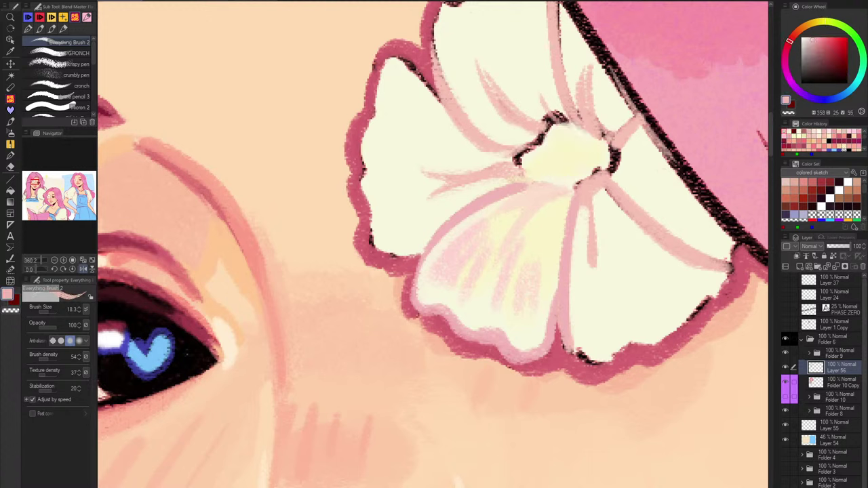
pyautogui.moveTo(541, 168)
pyautogui.mouseDown()
pyautogui.moveTo(559, 147)
pyautogui.moveTo(544, 168)
pyautogui.moveTo(567, 145)
pyautogui.moveTo(584, 146)
pyautogui.moveTo(561, 166)
pyautogui.moveTo(570, 167)
pyautogui.mouseUp()
pyautogui.hotkey('ctrl', 'z')
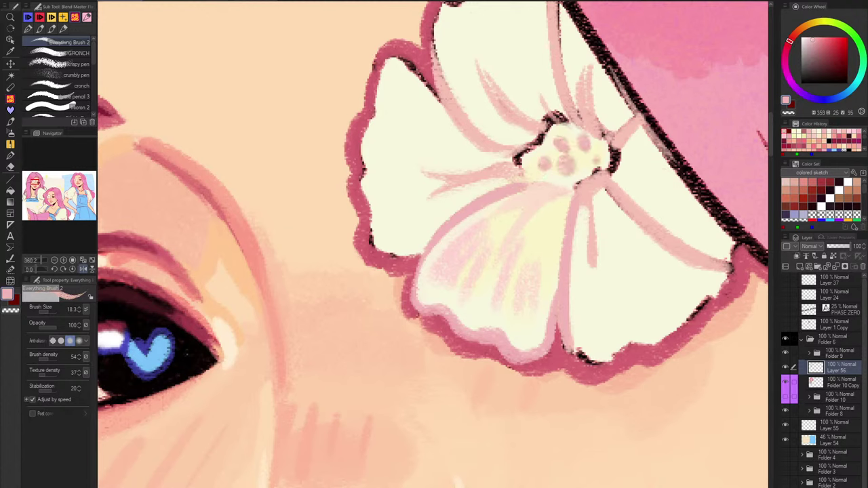
pyautogui.click(546, 178)
# Repaint the black outline around the flower's centre in soft pink.
pyautogui.moveTo(516, 168)
pyautogui.mouseDown()
pyautogui.moveTo(517, 157)
pyautogui.moveTo(519, 167)
pyautogui.moveTo(519, 156)
pyautogui.moveTo(552, 139)
pyautogui.moveTo(562, 120)
pyautogui.moveTo(532, 142)
pyautogui.moveTo(577, 120)
pyautogui.moveTo(613, 145)
pyautogui.moveTo(605, 175)
pyautogui.moveTo(572, 187)
pyautogui.moveTo(608, 162)
pyautogui.moveTo(580, 143)
pyautogui.moveTo(552, 146)
pyautogui.moveTo(582, 190)
pyautogui.moveTo(517, 221)
pyautogui.mouseUp()
pyautogui.keyDown('alt'); pyautogui.click(574, 179); pyautogui.keyUp('alt')
pyautogui.keyDown('alt'); pyautogui.click(568, 166); pyautogui.keyUp('alt')
pyautogui.keyDown('alt'); pyautogui.click(582, 190); pyautogui.keyUp('alt')
pyautogui.moveTo(572, 192)
pyautogui.mouseDown()
pyautogui.moveTo(556, 191)
pyautogui.moveTo(555, 201)
pyautogui.mouseUp()
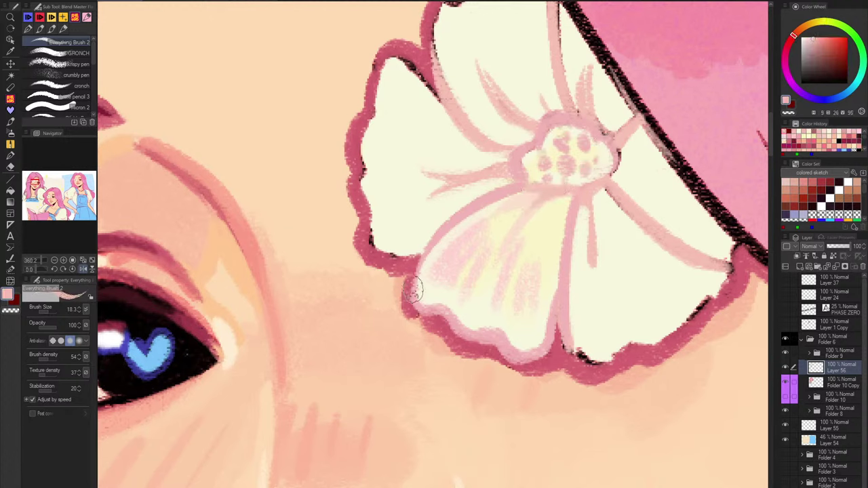
# Rework the pink lines where the lower petal meets the flower's centre, using pinks sampled from the petal.
pyautogui.keyDown('alt'); pyautogui.click(504, 196); pyautogui.keyUp('alt')
pyautogui.moveTo(494, 198); pyautogui.dragTo(540, 198)
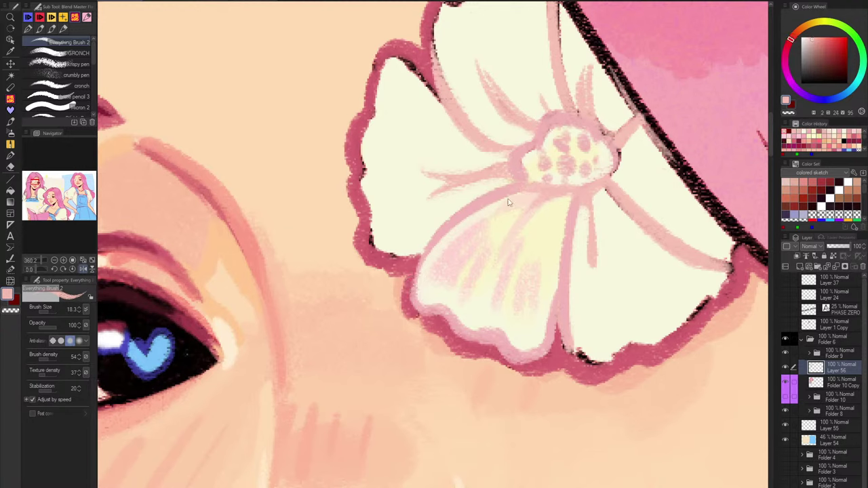
pyautogui.keyDown('alt'); pyautogui.click(480, 200); pyautogui.keyUp('alt')
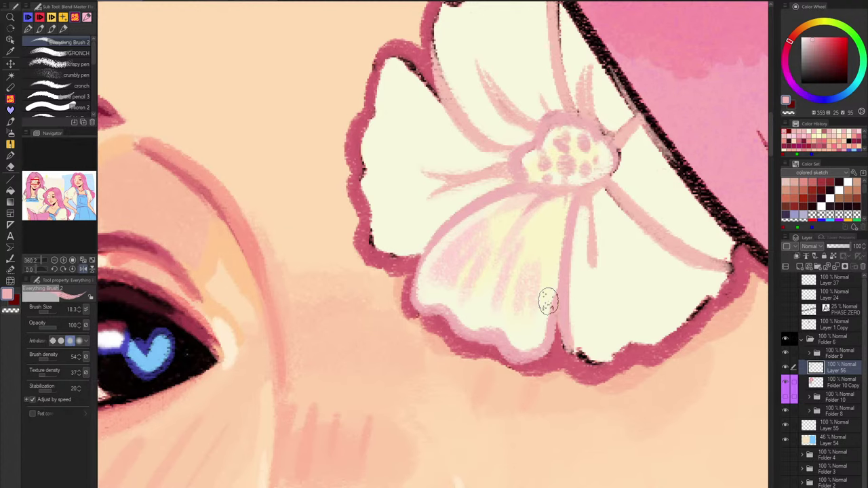
pyautogui.moveTo(575, 229); pyautogui.dragTo(535, 243)
pyautogui.moveTo(618, 309); pyautogui.dragTo(626, 326)
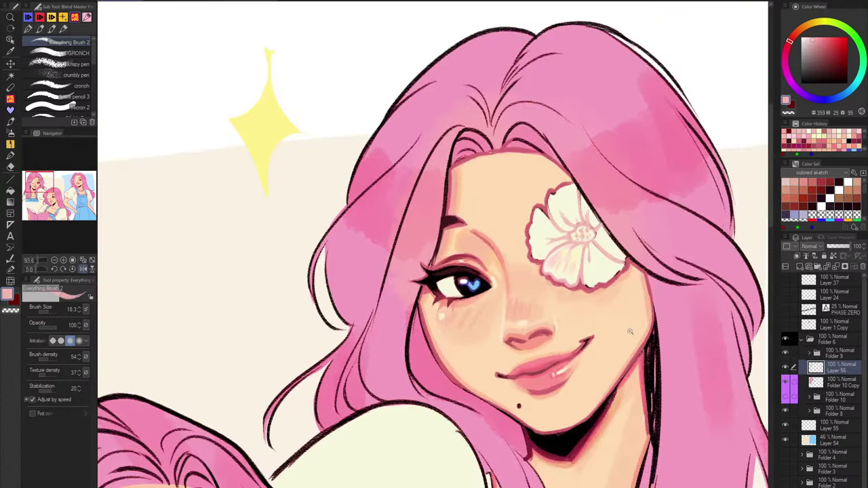
pyautogui.scroll(6, 581, 252)
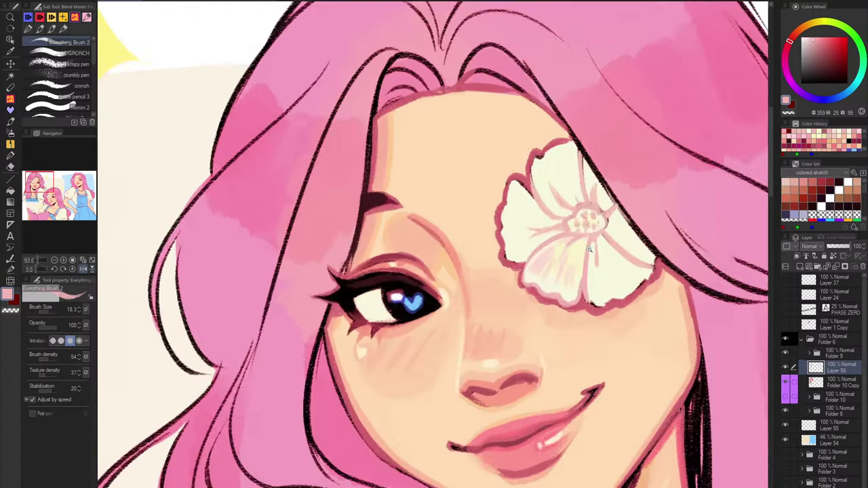
# Blend sampled pale yellow and light petal tints along the outer edge of the lower petal.
pyautogui.keyDown('alt'); pyautogui.click(583, 248); pyautogui.keyUp('alt')
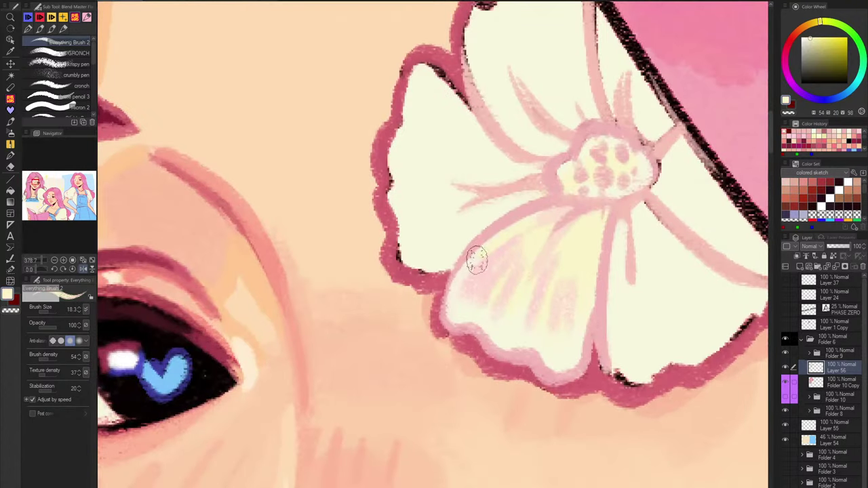
pyautogui.moveTo(485, 209); pyautogui.dragTo(475, 266)
pyautogui.press(']')
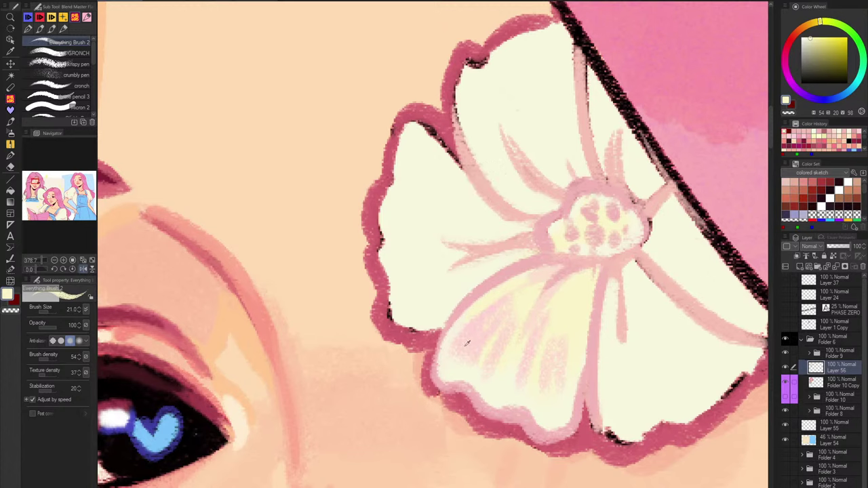
pyautogui.keyDown('alt'); pyautogui.click(470, 298); pyautogui.keyUp('alt')
# Line the inner edge of the flower's left petal in light pink with the brush reduced to about size 12.
pyautogui.keyDown('alt'); pyautogui.click(475, 391); pyautogui.keyUp('alt')
pyautogui.press('[')
pyautogui.press('[')
pyautogui.press('[')
pyautogui.press('[')
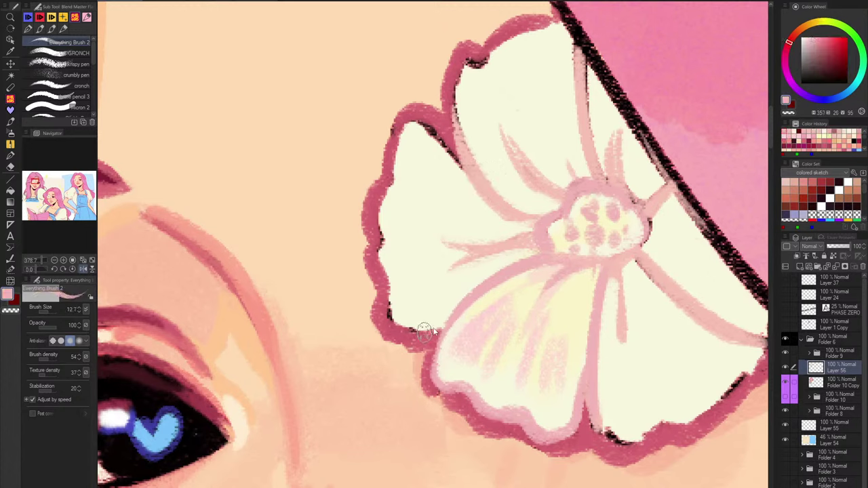
pyautogui.moveTo(440, 329)
pyautogui.mouseDown()
pyautogui.moveTo(385, 303)
pyautogui.moveTo(432, 294)
pyautogui.moveTo(395, 290)
pyautogui.moveTo(398, 258)
pyautogui.moveTo(402, 296)
pyautogui.moveTo(392, 309)
pyautogui.moveTo(391, 293)
pyautogui.moveTo(414, 331)
pyautogui.moveTo(397, 296)
pyautogui.moveTo(429, 331)
pyautogui.moveTo(394, 297)
pyautogui.moveTo(400, 328)
pyautogui.moveTo(387, 309)
pyautogui.moveTo(378, 213)
pyautogui.moveTo(432, 121)
pyautogui.moveTo(411, 127)
pyautogui.moveTo(442, 139)
pyautogui.moveTo(508, 224)
pyautogui.mouseUp()
pyautogui.hotkey('ctrl', 'z')
pyautogui.hotkey('ctrl', 'z')
pyautogui.moveTo(515, 178); pyautogui.dragTo(433, 178)
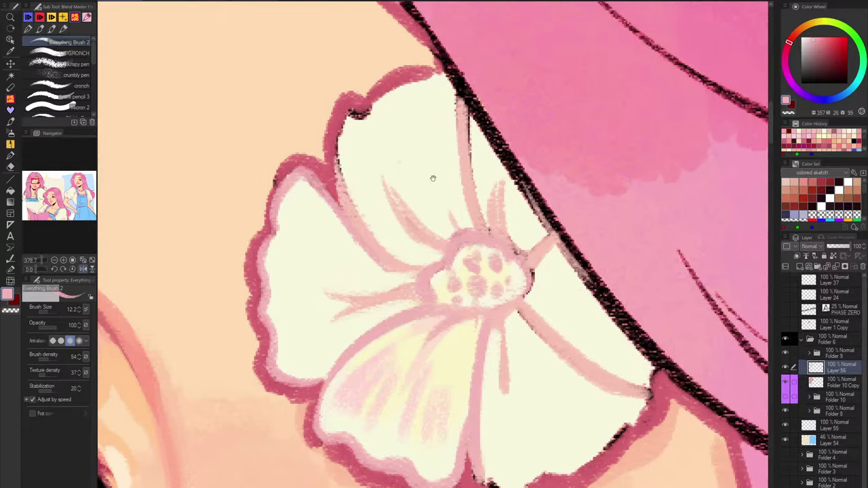
# Cover the dark inner edge of the large upper petal with light pink, including its notch.
pyautogui.moveTo(358, 113)
pyautogui.mouseDown()
pyautogui.moveTo(350, 127)
pyautogui.moveTo(443, 75)
pyautogui.moveTo(460, 101)
pyautogui.moveTo(486, 216)
pyautogui.mouseUp()
pyautogui.press(']')
pyautogui.press(']')
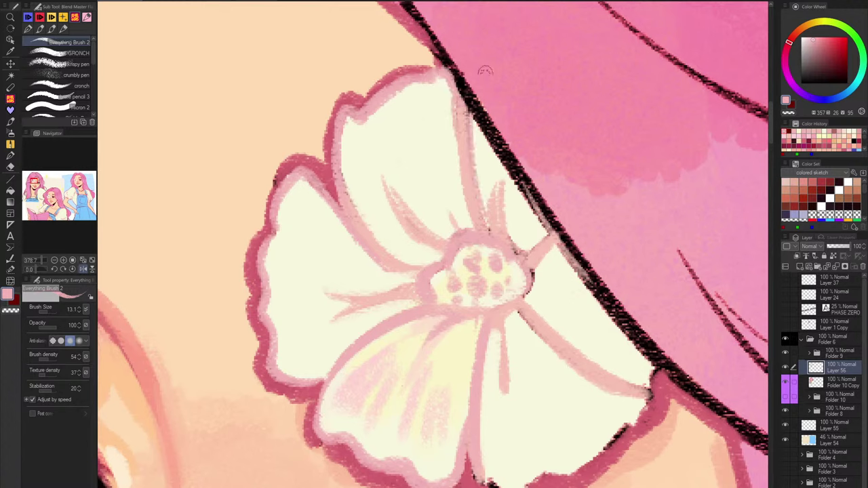
# Try light pink strokes along the upper petal's dividing line and the hair edge.
pyautogui.moveTo(469, 110)
pyautogui.mouseDown()
pyautogui.moveTo(477, 135)
pyautogui.moveTo(506, 164)
pyautogui.mouseUp()
pyautogui.hotkey('ctrl', 'z')
pyautogui.hotkey('ctrl', 'z')
pyautogui.hotkey('ctrl', 'z')
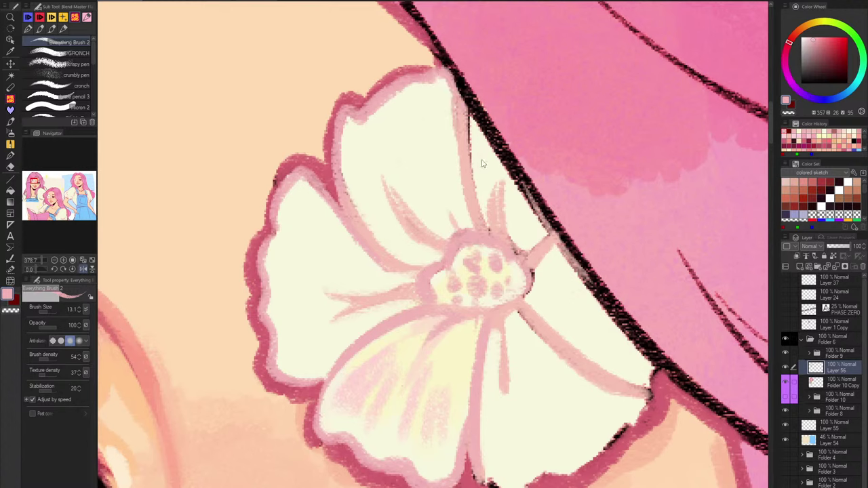
# Paint over the pink dividing line between the two upper petals with the petal's cream color.
pyautogui.keyDown('alt'); pyautogui.click(483, 163); pyautogui.keyUp('alt')
pyautogui.moveTo(469, 122)
pyautogui.mouseDown()
pyautogui.moveTo(484, 225)
pyautogui.moveTo(471, 216)
pyautogui.mouseUp()
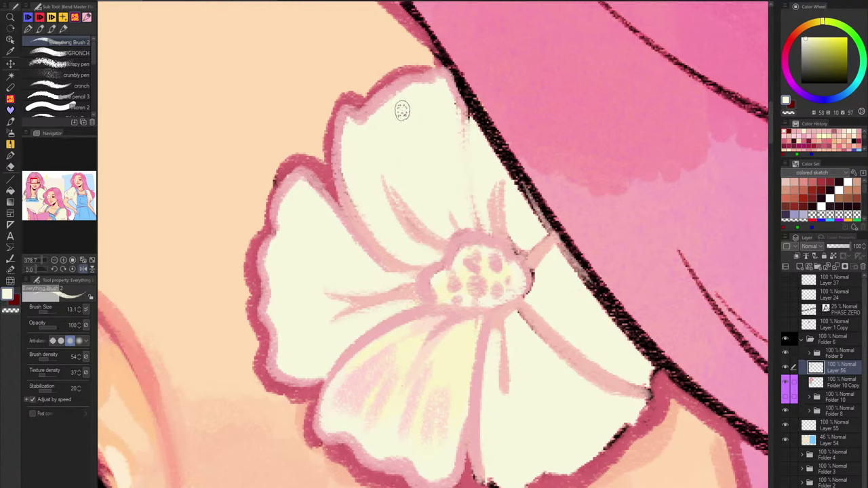
pyautogui.keyDown('alt'); pyautogui.click(410, 83); pyautogui.keyUp('alt')
pyautogui.keyDown('alt'); pyautogui.click(458, 90); pyautogui.keyUp('alt')
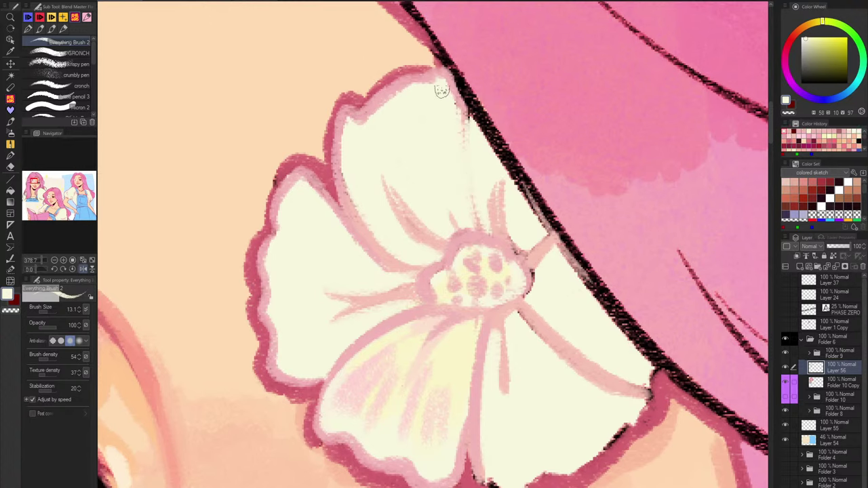
pyautogui.moveTo(442, 88); pyautogui.dragTo(457, 148)
# Redraw the line between the upper petals in a faint peach tone and tint the petal edge along the hair.
pyautogui.keyDown('alt'); pyautogui.click(443, 74); pyautogui.keyUp('alt')
pyautogui.moveTo(464, 103)
pyautogui.mouseDown()
pyautogui.moveTo(465, 140)
pyautogui.moveTo(467, 101)
pyautogui.moveTo(469, 171)
pyautogui.mouseUp()
pyautogui.keyDown('alt'); pyautogui.click(466, 103); pyautogui.keyUp('alt')
pyautogui.moveTo(467, 125); pyautogui.dragTo(477, 216)
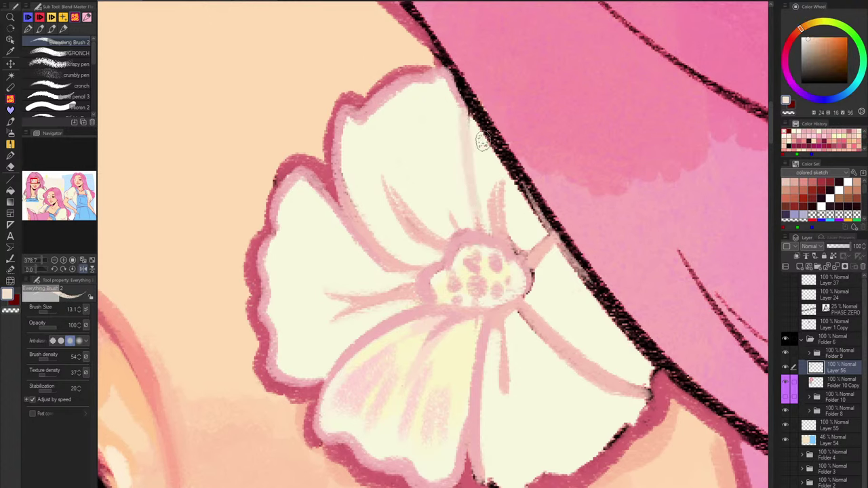
pyautogui.moveTo(464, 106); pyautogui.dragTo(499, 165)
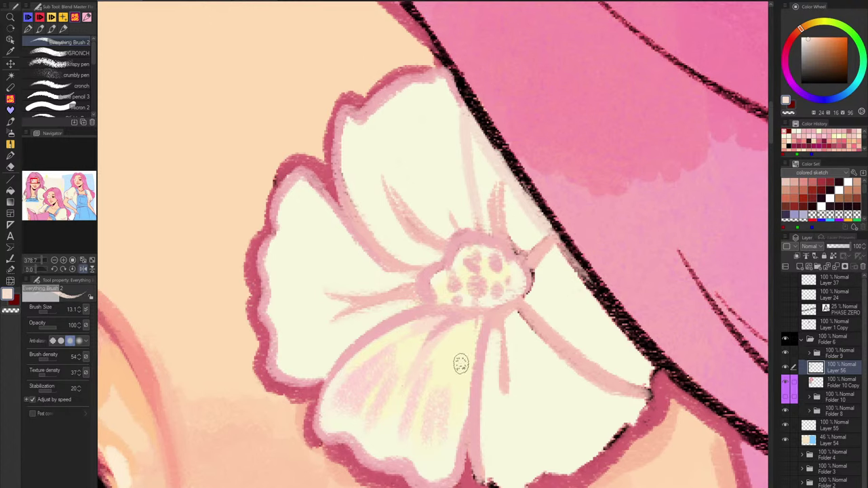
# Tint the upper and left petals around the flower's centre with pale yellow sampled from the lower petal.
pyautogui.keyDown('alt'); pyautogui.click(450, 360); pyautogui.keyUp('alt')
pyautogui.moveTo(349, 323)
pyautogui.mouseDown()
pyautogui.moveTo(386, 312)
pyautogui.moveTo(366, 329)
pyautogui.moveTo(353, 308)
pyautogui.moveTo(330, 307)
pyautogui.moveTo(353, 286)
pyautogui.moveTo(382, 288)
pyautogui.moveTo(336, 254)
pyautogui.moveTo(403, 250)
pyautogui.moveTo(365, 210)
pyautogui.moveTo(371, 196)
pyautogui.moveTo(415, 247)
pyautogui.moveTo(416, 194)
pyautogui.moveTo(448, 226)
pyautogui.moveTo(431, 187)
pyautogui.moveTo(435, 166)
pyautogui.moveTo(451, 177)
pyautogui.moveTo(451, 134)
pyautogui.moveTo(493, 190)
pyautogui.moveTo(481, 195)
pyautogui.moveTo(500, 228)
pyautogui.moveTo(530, 228)
pyautogui.mouseUp()
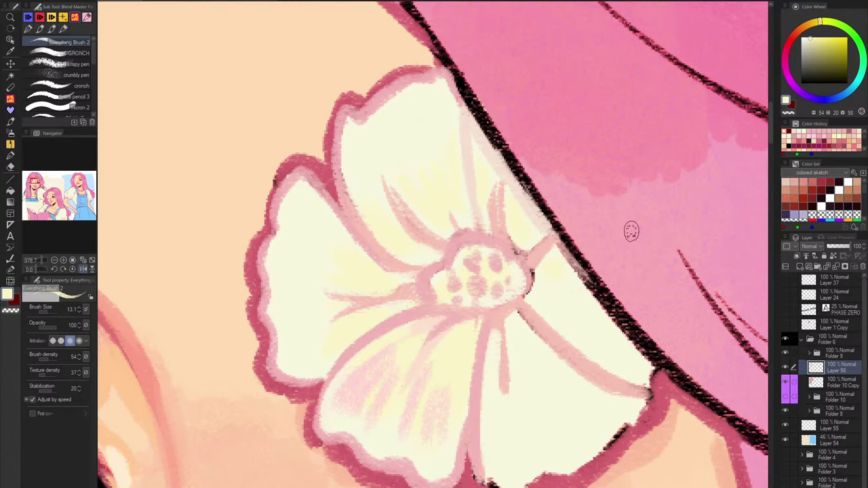
# Fill the flower's centre with the petals' pale pink and dot it with a slightly darker sampled pink.
pyautogui.scroll(-5, 580, 308)
pyautogui.scroll(3, 567, 337)
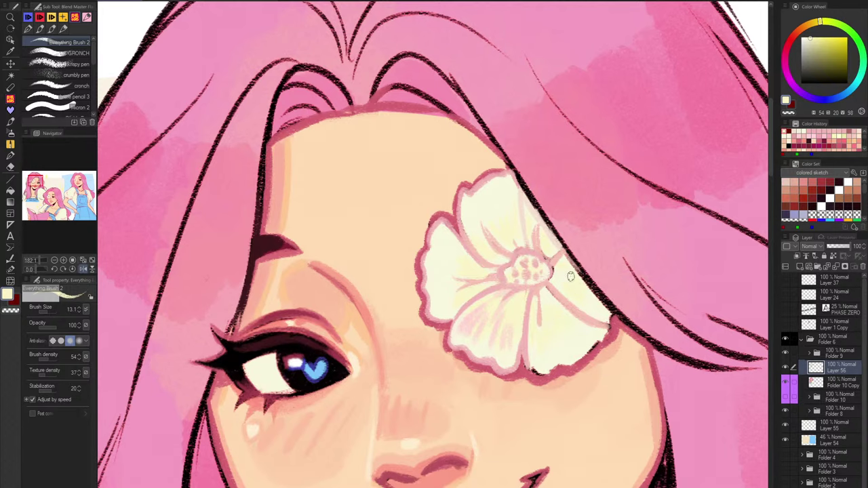
pyautogui.keyDown('alt'); pyautogui.click(470, 318); pyautogui.keyUp('alt')
pyautogui.moveTo(509, 270); pyautogui.dragTo(542, 274)
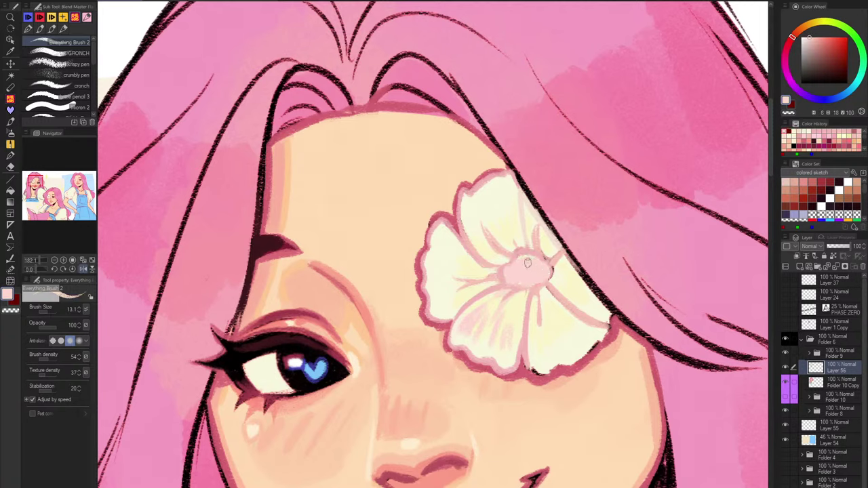
pyautogui.keyDown('alt'); pyautogui.click(511, 267); pyautogui.keyUp('alt')
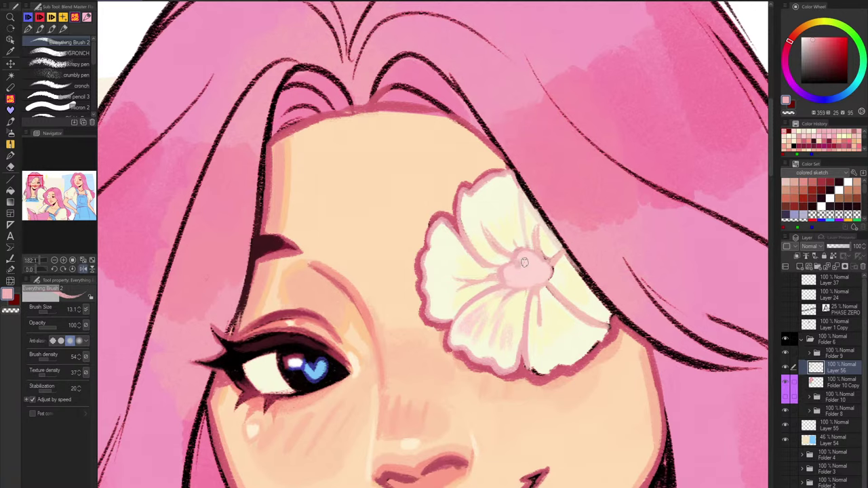
pyautogui.moveTo(524, 262)
pyautogui.mouseDown()
pyautogui.moveTo(512, 277)
pyautogui.moveTo(529, 265)
pyautogui.moveTo(541, 270)
pyautogui.moveTo(522, 282)
pyautogui.moveTo(548, 274)
pyautogui.mouseUp()
# Brush pale pink streaks onto the flower's lower petals with a slightly larger brush.
pyautogui.keyDown('alt'); pyautogui.click(499, 328); pyautogui.keyUp('alt')
pyautogui.press(']')
pyautogui.moveTo(530, 326)
pyautogui.mouseDown()
pyautogui.moveTo(529, 349)
pyautogui.moveTo(540, 335)
pyautogui.moveTo(549, 344)
pyautogui.mouseUp()
pyautogui.keyDown('alt'); pyautogui.click(554, 234); pyautogui.keyUp('alt')
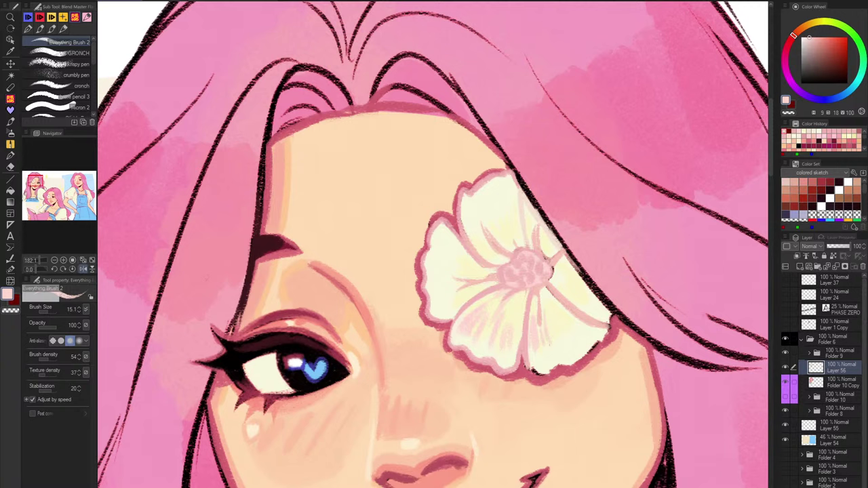
pyautogui.moveTo(545, 304); pyautogui.dragTo(548, 328)
pyautogui.moveTo(550, 309)
pyautogui.mouseDown()
pyautogui.moveTo(551, 344)
pyautogui.moveTo(579, 326)
pyautogui.mouseUp()
# Undo the last streaks and brush short pale pink strokes across the lower, right and upper petals.
pyautogui.hotkey('ctrl', 'z')
pyautogui.hotkey('ctrl', 'z')
pyautogui.hotkey('ctrl', 'z')
pyautogui.hotkey('ctrl', 'z')
pyautogui.moveTo(573, 296); pyautogui.dragTo(587, 304)
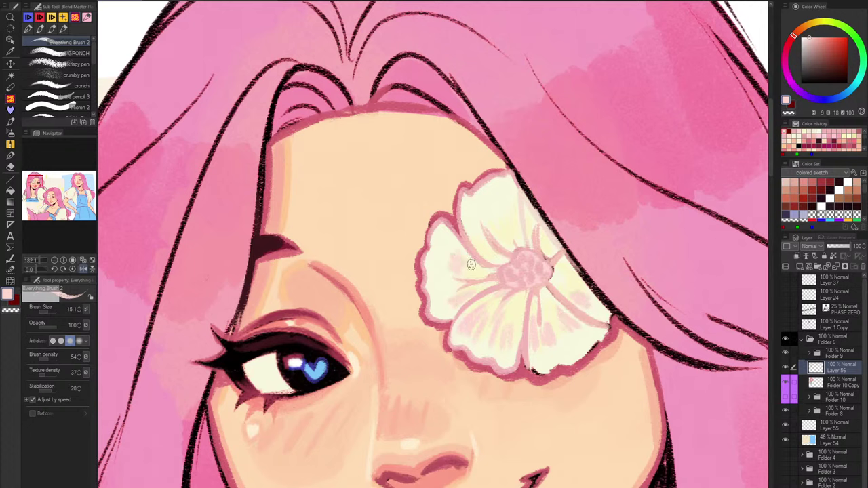
pyautogui.moveTo(489, 219); pyautogui.dragTo(496, 233)
pyautogui.moveTo(496, 216); pyautogui.dragTo(511, 227)
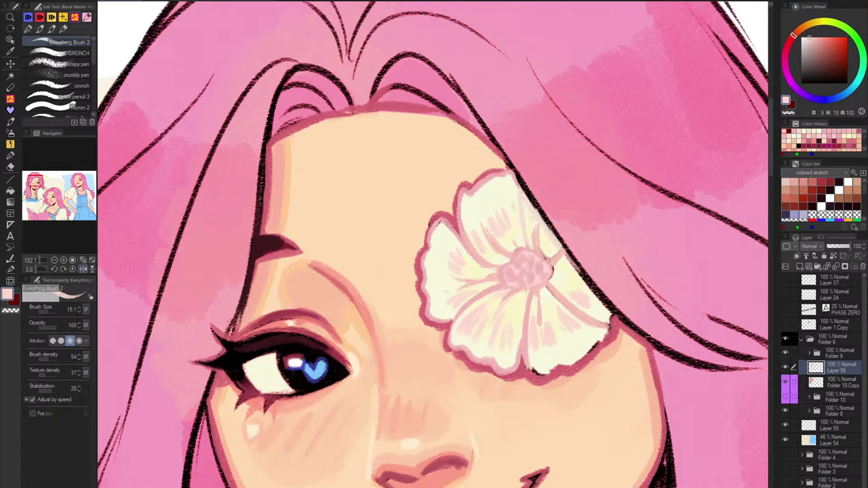
# Touch up the outline at the left petal's tip using cream and pink sampled from the flower.
pyautogui.keyDown('alt'); pyautogui.click(439, 231); pyautogui.keyUp('alt')
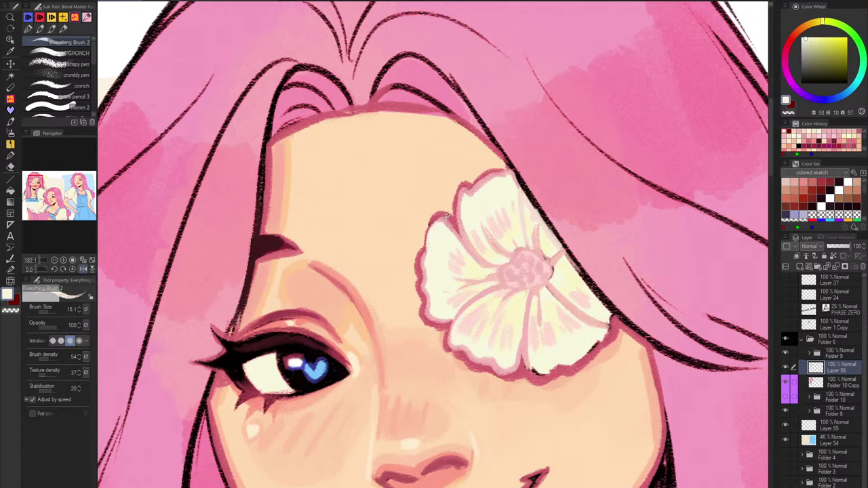
pyautogui.keyDown('alt'); pyautogui.click(444, 218); pyautogui.keyUp('alt')
pyautogui.moveTo(440, 220)
pyautogui.mouseDown()
pyautogui.moveTo(425, 242)
pyautogui.moveTo(437, 223)
pyautogui.mouseUp()
pyautogui.keyDown('alt'); pyautogui.click(475, 244); pyautogui.keyUp('alt')
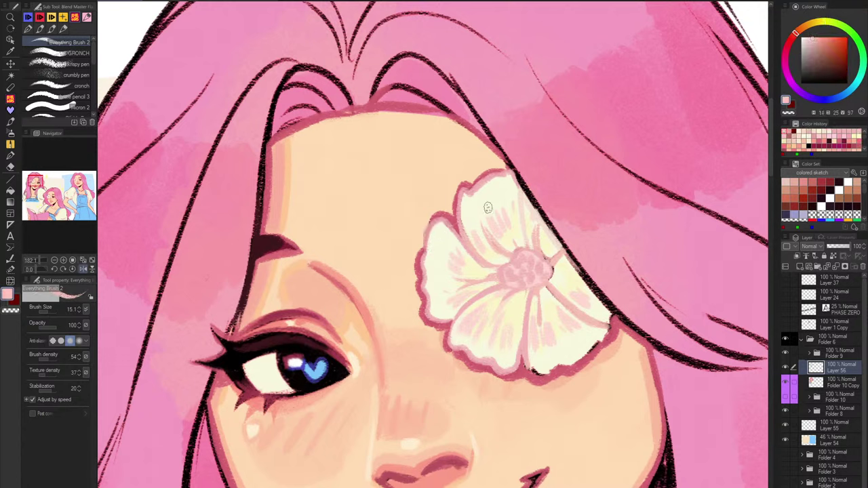
pyautogui.keyDown('alt'); pyautogui.click(455, 220); pyautogui.keyUp('alt')
pyautogui.moveTo(504, 277)
pyautogui.mouseDown()
pyautogui.moveTo(508, 262)
pyautogui.moveTo(522, 309)
pyautogui.mouseUp()
# Shade the left rim of the flower's centre with two sampled dusty pinks.
pyautogui.scroll(5, 518, 259)
pyautogui.keyDown('alt'); pyautogui.click(515, 242); pyautogui.keyUp('alt')
pyautogui.keyDown('alt'); pyautogui.click(610, 177); pyautogui.keyUp('alt')
pyautogui.moveTo(517, 239); pyautogui.dragTo(495, 273)
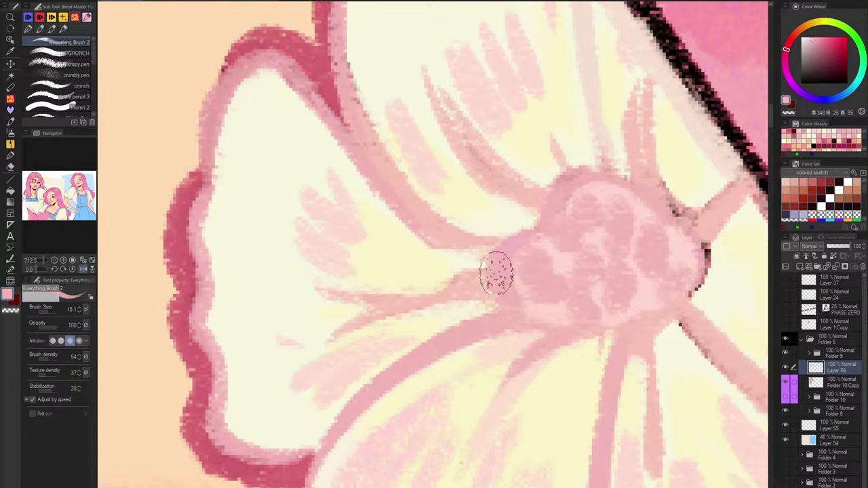
pyautogui.keyDown('alt'); pyautogui.click(588, 205); pyautogui.keyUp('alt')
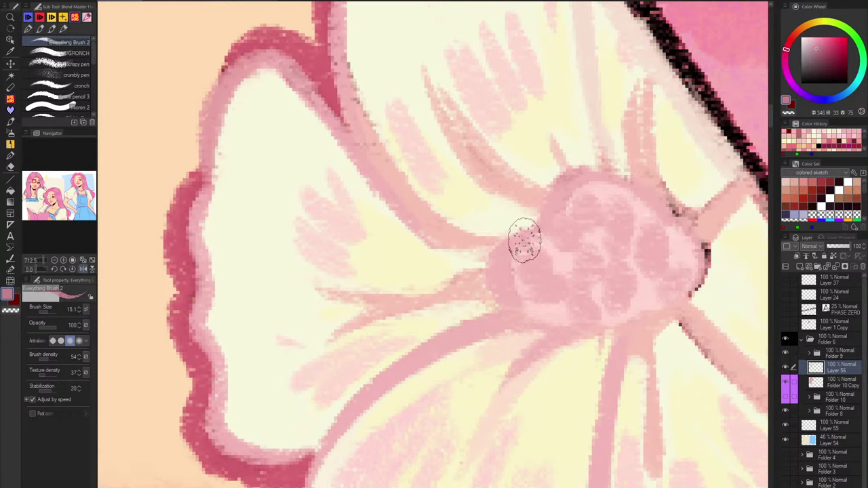
pyautogui.moveTo(524, 240); pyautogui.dragTo(527, 318)
# Mix a deeper, more saturated pink and darken the left rim of the flower's centre and nearby petal lines.
pyautogui.scroll(-4, 567, 240)
pyautogui.click(822, 46)
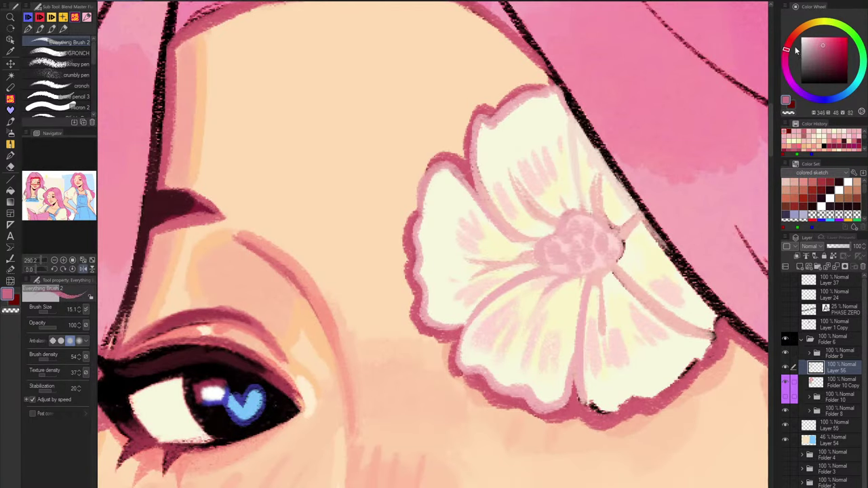
pyautogui.click(786, 48)
pyautogui.moveTo(541, 247); pyautogui.dragTo(546, 264)
pyautogui.moveTo(546, 237)
pyautogui.mouseDown()
pyautogui.moveTo(563, 268)
pyautogui.moveTo(544, 255)
pyautogui.moveTo(565, 271)
pyautogui.moveTo(528, 279)
pyautogui.mouseUp()
pyautogui.moveTo(587, 279); pyautogui.dragTo(583, 312)
pyautogui.moveTo(550, 232)
pyautogui.mouseDown()
pyautogui.moveTo(553, 254)
pyautogui.moveTo(566, 223)
pyautogui.mouseUp()
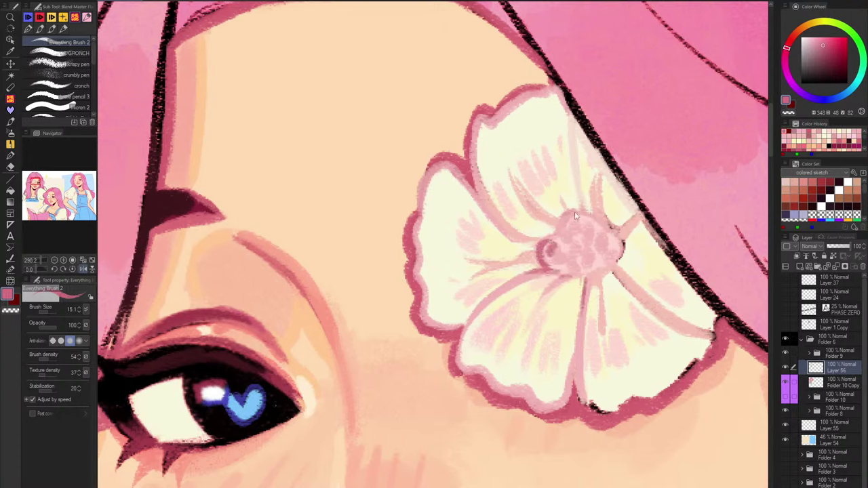
# Continue the deeper pink around the centre's upper and lower rim and into the bases of the petal lines.
pyautogui.moveTo(556, 255)
pyautogui.mouseDown()
pyautogui.moveTo(597, 214)
pyautogui.moveTo(562, 241)
pyautogui.moveTo(574, 230)
pyautogui.moveTo(563, 260)
pyautogui.moveTo(590, 258)
pyautogui.moveTo(563, 222)
pyautogui.moveTo(559, 231)
pyautogui.moveTo(585, 213)
pyautogui.moveTo(580, 202)
pyautogui.moveTo(600, 215)
pyautogui.moveTo(597, 207)
pyautogui.moveTo(621, 226)
pyautogui.moveTo(606, 225)
pyautogui.moveTo(623, 235)
pyautogui.moveTo(630, 227)
pyautogui.moveTo(610, 265)
pyautogui.moveTo(623, 280)
pyautogui.moveTo(588, 280)
pyautogui.mouseUp()
pyautogui.moveTo(561, 220); pyautogui.dragTo(544, 215)
pyautogui.moveTo(551, 246); pyautogui.dragTo(512, 232)
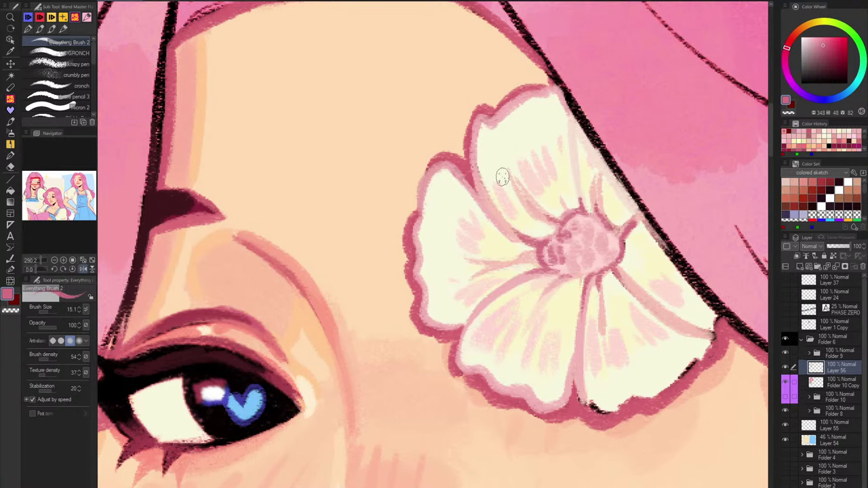
pyautogui.moveTo(582, 185); pyautogui.dragTo(559, 272)
pyautogui.scroll(-4, 559, 271)
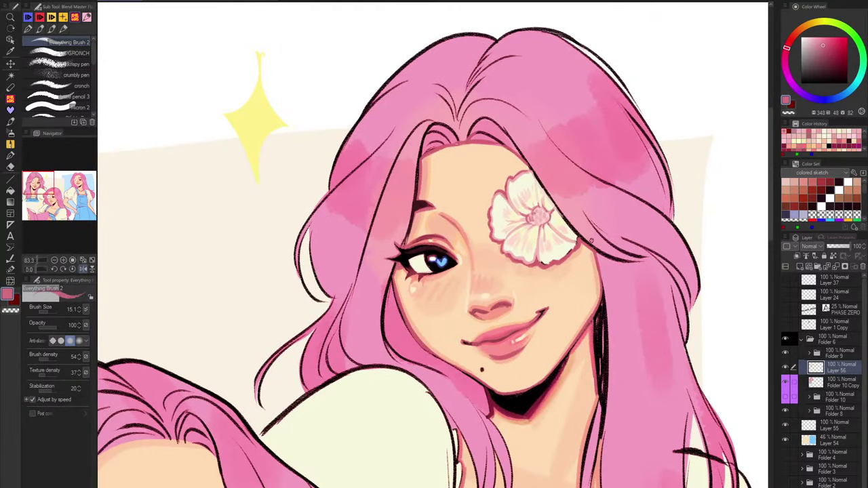
# Paint over the flower's pink centre with a warmer yellow mixed from the petals' pale yellow.
pyautogui.scroll(2, 550, 205)
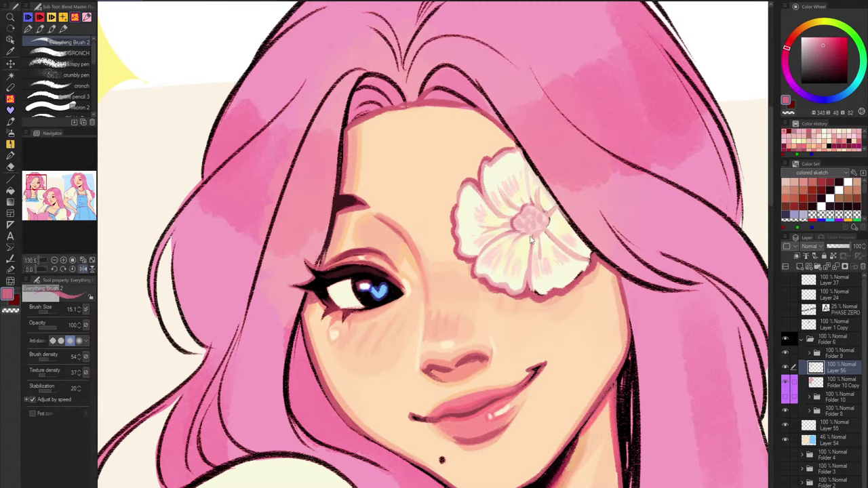
pyautogui.scroll(4, 531, 239)
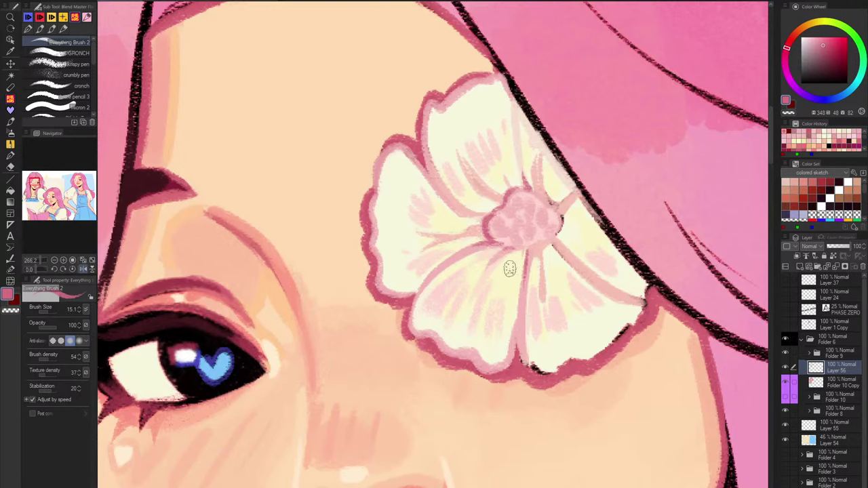
pyautogui.keyDown('alt'); pyautogui.click(510, 272); pyautogui.keyUp('alt')
pyautogui.click(816, 41)
pyautogui.click(814, 26)
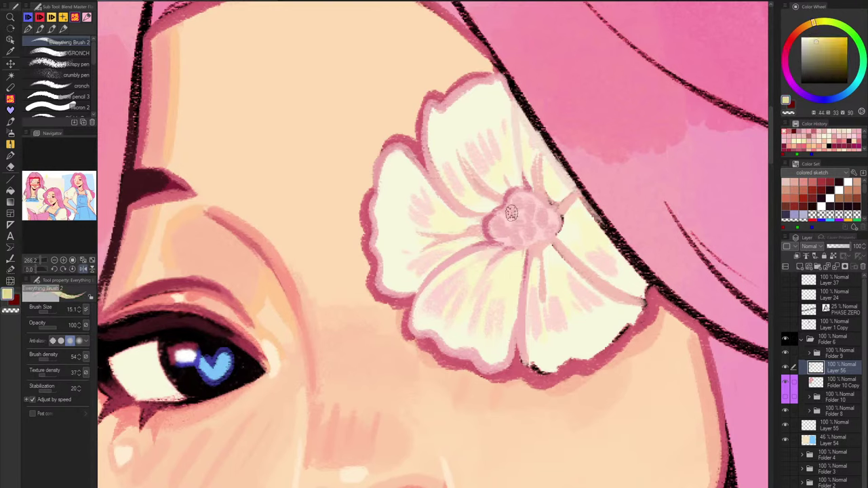
pyautogui.moveTo(511, 213)
pyautogui.mouseDown()
pyautogui.moveTo(534, 212)
pyautogui.moveTo(500, 214)
pyautogui.moveTo(523, 234)
pyautogui.moveTo(542, 224)
pyautogui.mouseUp()
# Fill out the flower's centre with a brighter yellow and add a slightly lemon-toned highlight.
pyautogui.click(820, 38)
pyautogui.scroll(-6, 542, 223)
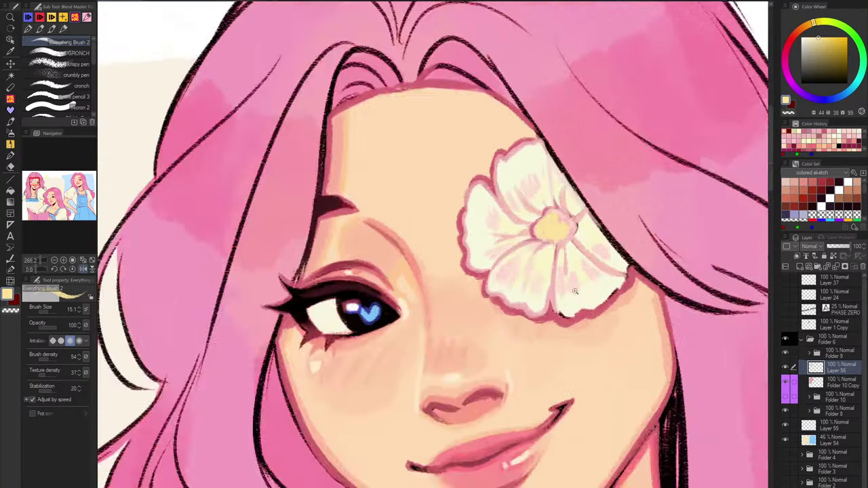
pyautogui.scroll(4, 582, 223)
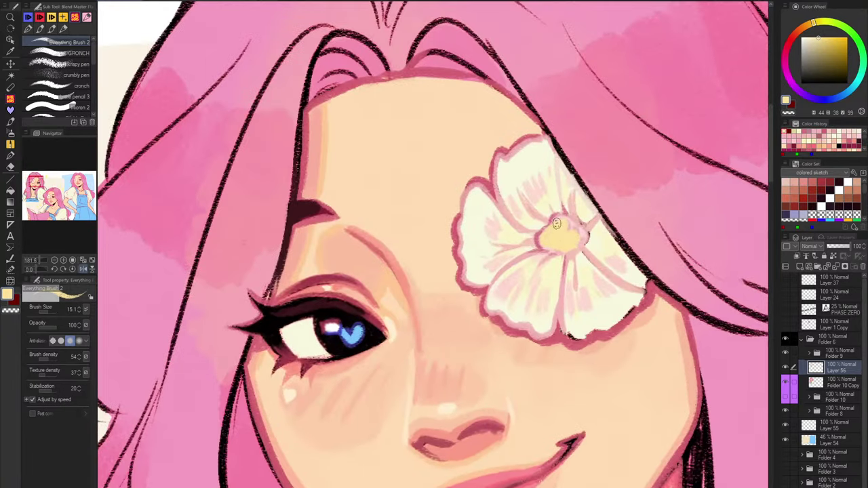
pyautogui.moveTo(579, 230); pyautogui.dragTo(578, 234)
pyautogui.click(816, 22)
pyautogui.moveTo(565, 236)
pyautogui.mouseDown()
pyautogui.moveTo(547, 233)
pyautogui.moveTo(557, 238)
pyautogui.mouseUp()
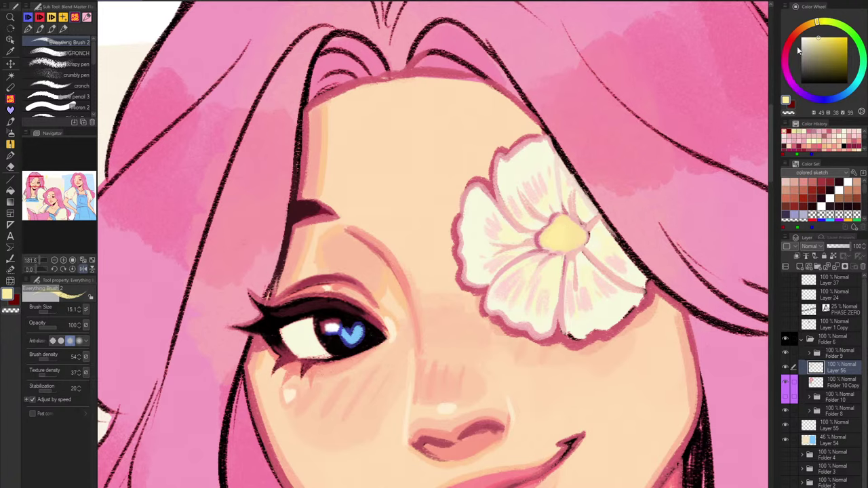
# Try a darker yellow shadow on the left side of the flower's centre.
pyautogui.click(821, 42)
pyautogui.click(815, 28)
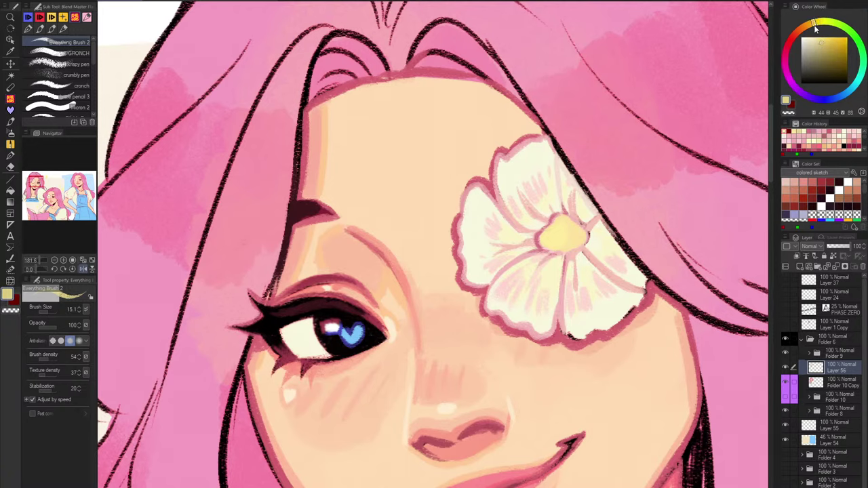
pyautogui.moveTo(548, 241); pyautogui.dragTo(551, 237)
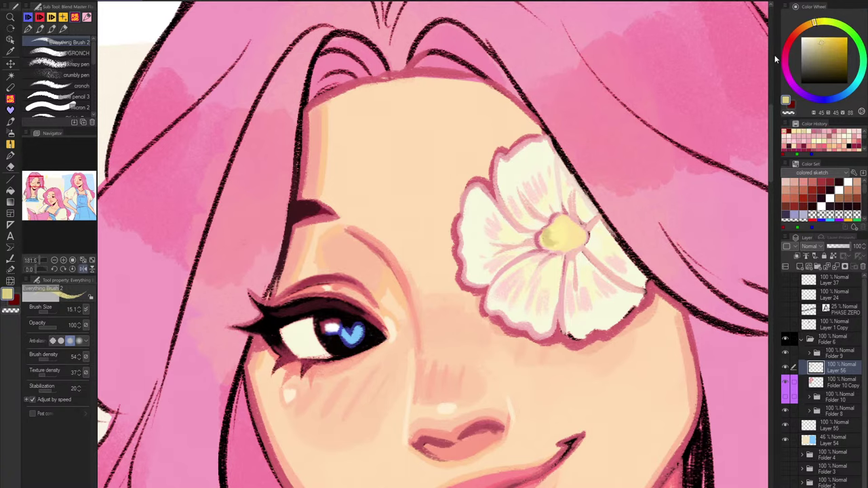
pyautogui.hotkey('ctrl', 'z')
# Try orange shading of varying saturation along the left and lower edge of the yellow centre.
pyautogui.moveTo(814, 26); pyautogui.dragTo(805, 26)
pyautogui.moveTo(548, 234); pyautogui.dragTo(553, 241)
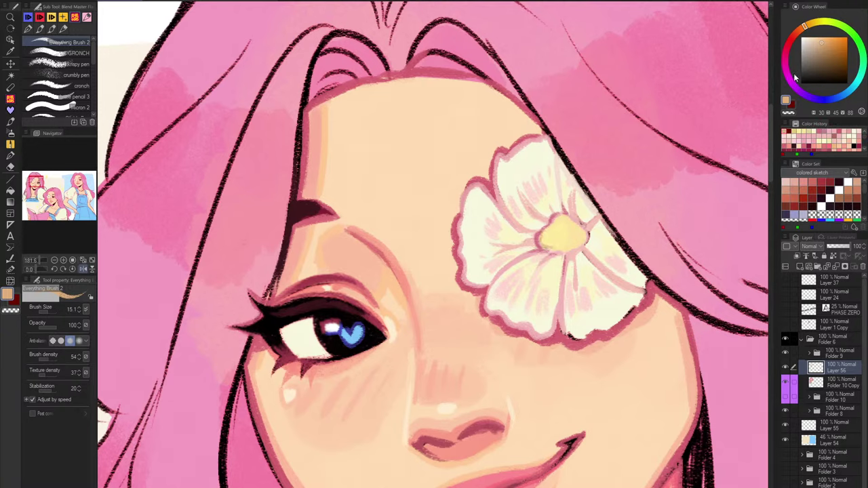
pyautogui.click(829, 41)
pyautogui.moveTo(546, 234); pyautogui.dragTo(549, 240)
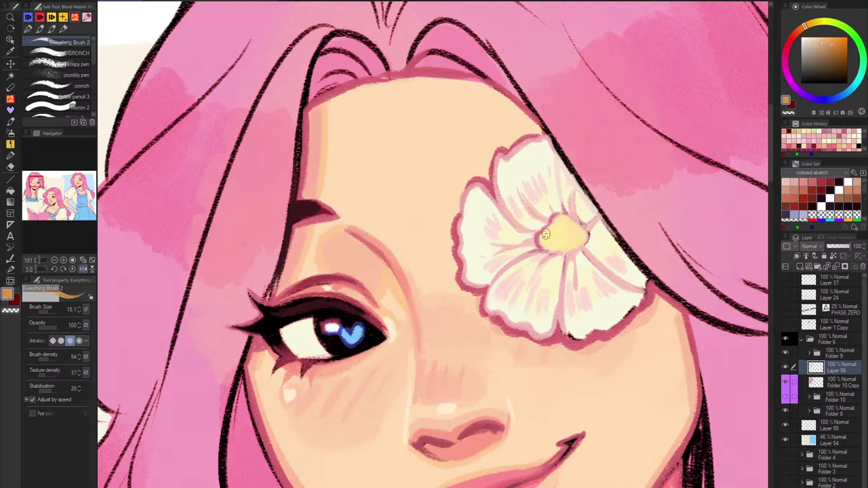
pyautogui.click(814, 46)
pyautogui.moveTo(543, 239); pyautogui.dragTo(577, 248)
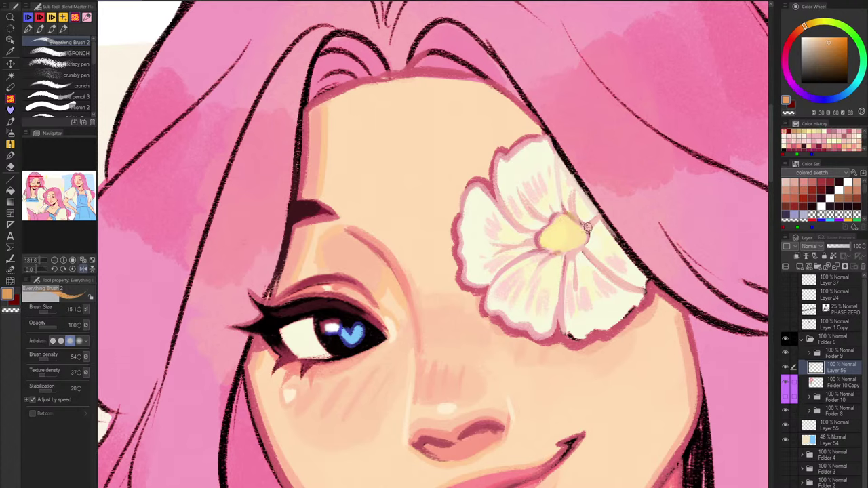
pyautogui.click(827, 43)
# Try small pink specks on the yellow centre using the sampled rim pink, and undo them.
pyautogui.keyDown('alt'); pyautogui.click(540, 237); pyautogui.keyUp('alt')
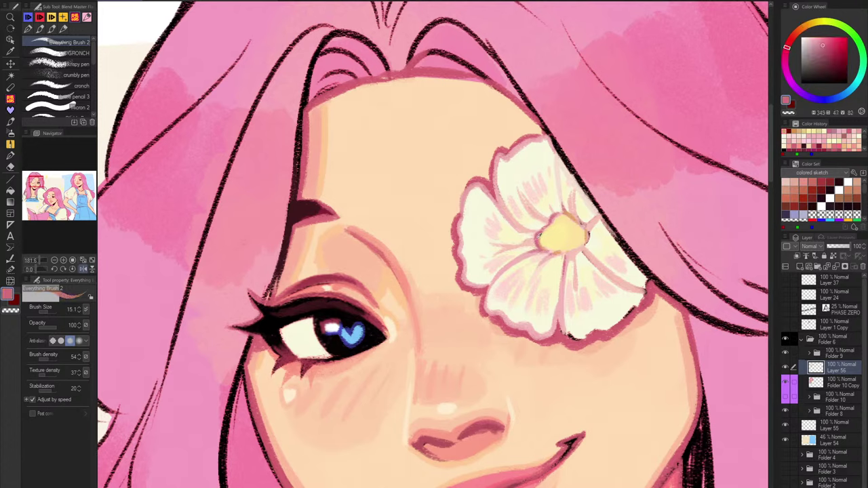
pyautogui.moveTo(550, 238)
pyautogui.mouseDown()
pyautogui.moveTo(576, 196)
pyautogui.moveTo(554, 230)
pyautogui.mouseUp()
pyautogui.hotkey('ctrl', 'z')
pyautogui.hotkey('ctrl', 'z')
pyautogui.moveTo(550, 234); pyautogui.dragTo(561, 238)
pyautogui.moveTo(572, 227); pyautogui.dragTo(562, 235)
pyautogui.moveTo(554, 243); pyautogui.dragTo(553, 245)
pyautogui.hotkey('ctrl', 'z')
pyautogui.hotkey('ctrl', 'z')
pyautogui.hotkey('ctrl', 'z')
pyautogui.hotkey('ctrl', 'z')
pyautogui.hotkey('ctrl', 'z')
pyautogui.hotkey('ctrl', 'z')
pyautogui.hotkey('ctrl', 'z')
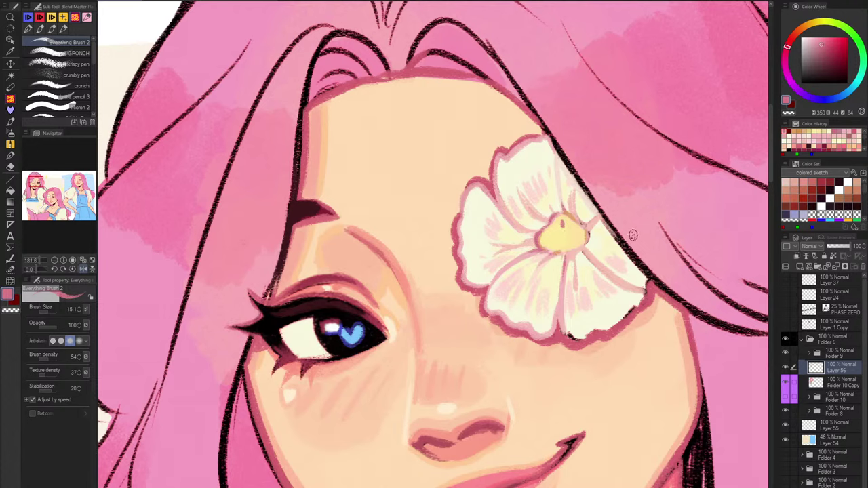
pyautogui.hotkey('ctrl', 'z')
# Soften the flower's outer outline with light salmon pink and cover the remaining black marks along its lower edge.
pyautogui.keyDown('alt'); pyautogui.click(479, 288); pyautogui.keyUp('alt')
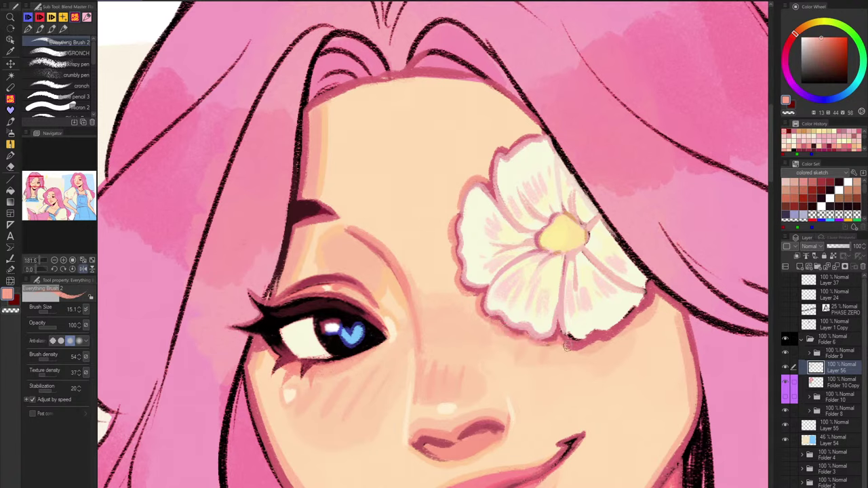
pyautogui.moveTo(594, 345); pyautogui.dragTo(647, 306)
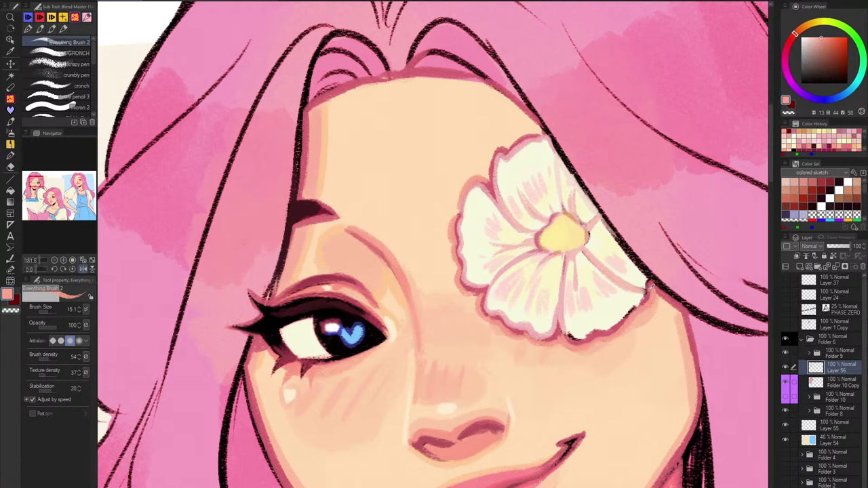
pyautogui.keyDown('alt'); pyautogui.click(648, 284); pyautogui.keyUp('alt')
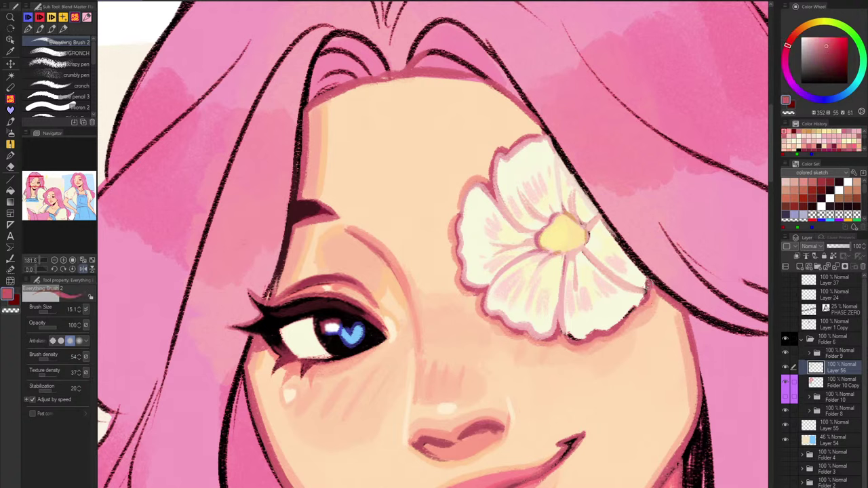
pyautogui.keyDown('alt'); pyautogui.click(641, 293); pyautogui.keyUp('alt')
pyautogui.moveTo(604, 327)
pyautogui.mouseDown()
pyautogui.moveTo(612, 326)
pyautogui.moveTo(577, 337)
pyautogui.mouseUp()
pyautogui.keyDown('alt'); pyautogui.click(576, 330); pyautogui.keyUp('alt')
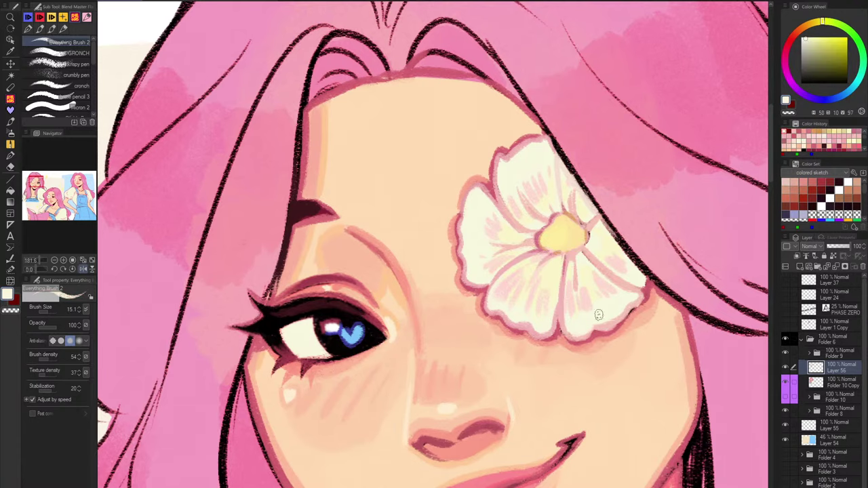
pyautogui.keyDown('alt'); pyautogui.click(563, 329); pyautogui.keyUp('alt')
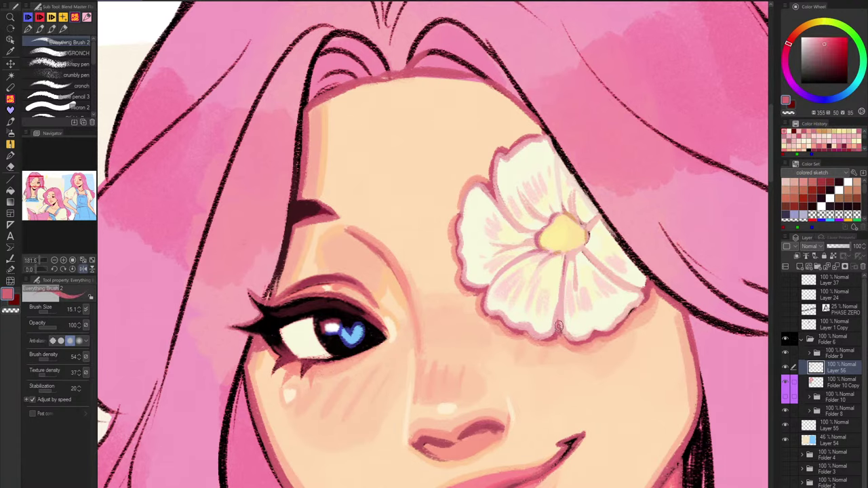
pyautogui.moveTo(564, 328); pyautogui.dragTo(567, 343)
# Flip the canvas horizontally and check the character and flower in the mirrored view.
pyautogui.moveTo(628, 279); pyautogui.dragTo(623, 355)
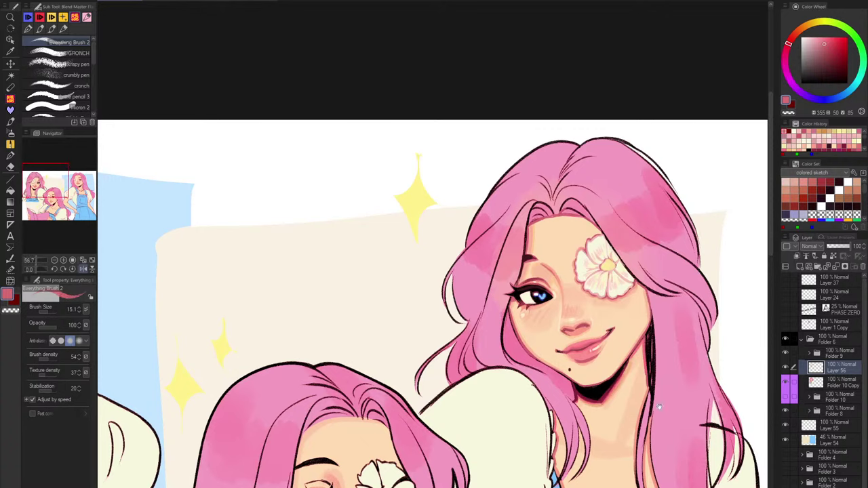
pyautogui.moveTo(654, 406); pyautogui.dragTo(580, 375)
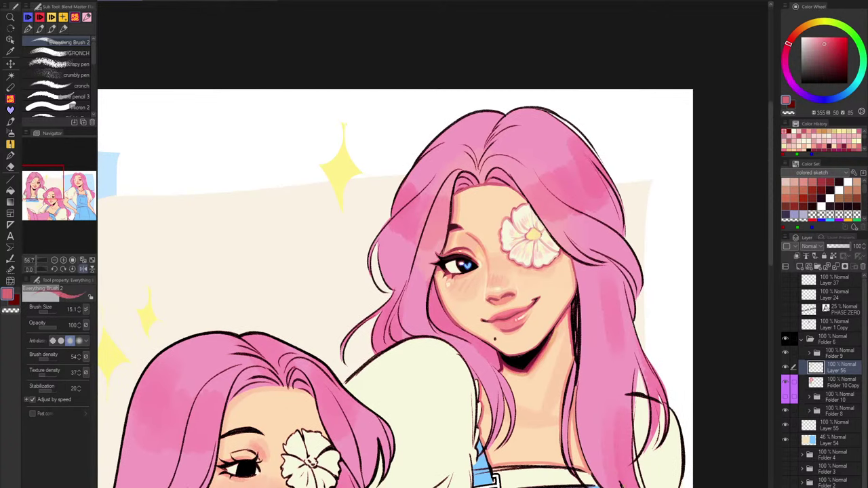
pyautogui.press('h')
pyautogui.moveTo(461, 365); pyautogui.dragTo(562, 381)
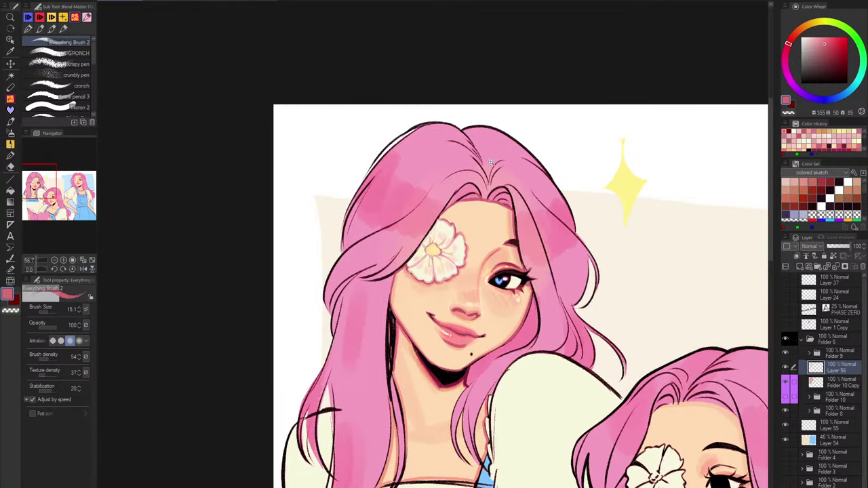
# Recolour the black hair outline beside the flower and up to the hair parting in dark rose, and flip the canvas horizontally.
pyautogui.moveTo(432, 225); pyautogui.dragTo(487, 224)
pyautogui.keyDown('alt'); pyautogui.click(455, 196); pyautogui.keyUp('alt')
pyautogui.moveTo(451, 193)
pyautogui.mouseDown()
pyautogui.moveTo(459, 192)
pyautogui.moveTo(406, 266)
pyautogui.mouseUp()
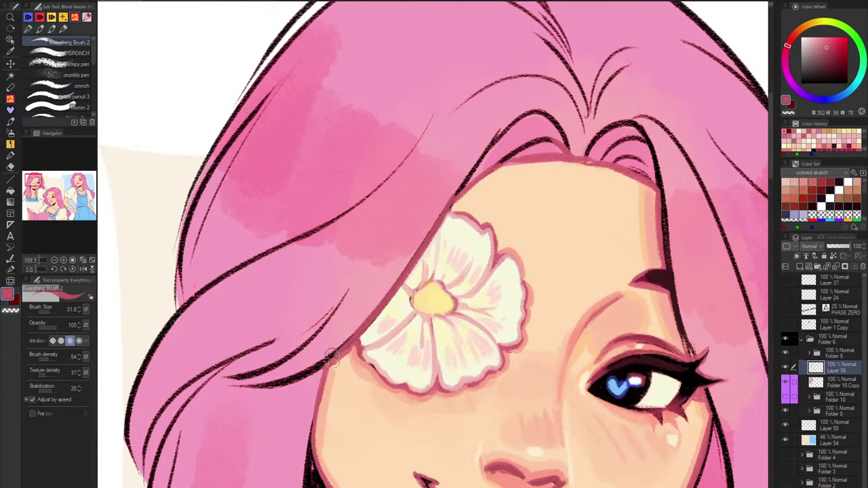
pyautogui.moveTo(440, 219); pyautogui.dragTo(533, 111)
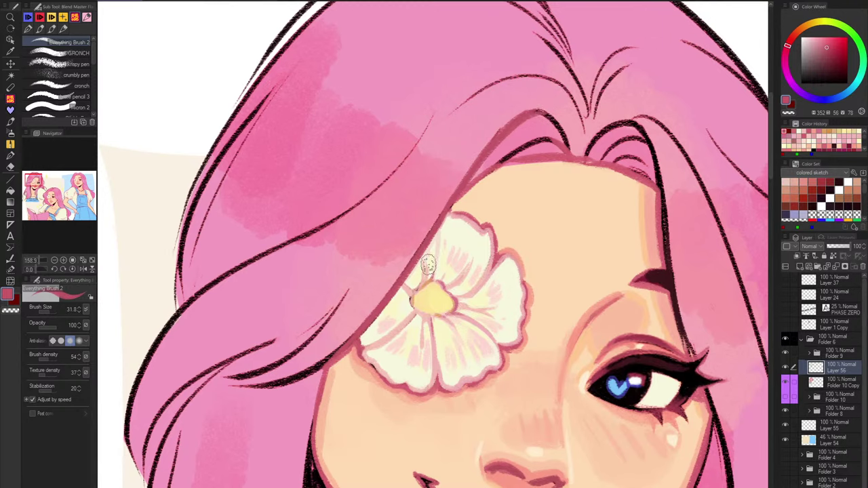
pyautogui.scroll(-4, 427, 265)
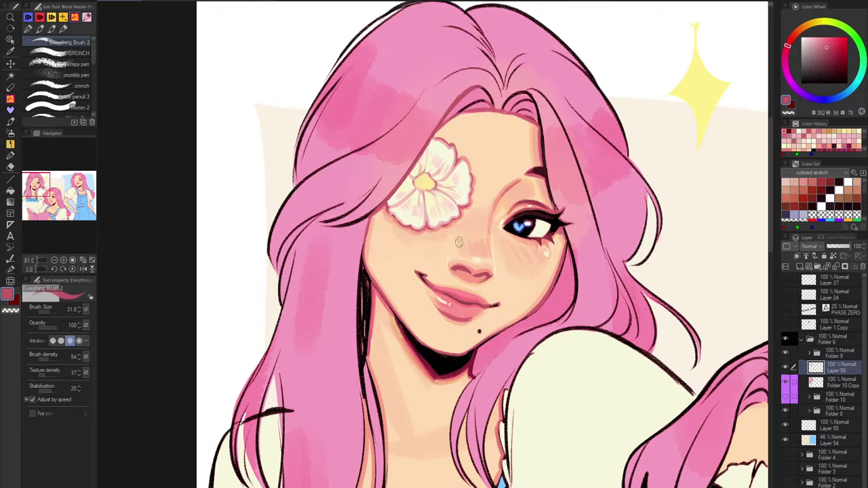
pyautogui.press('h')
pyautogui.scroll(4, 369, 328)
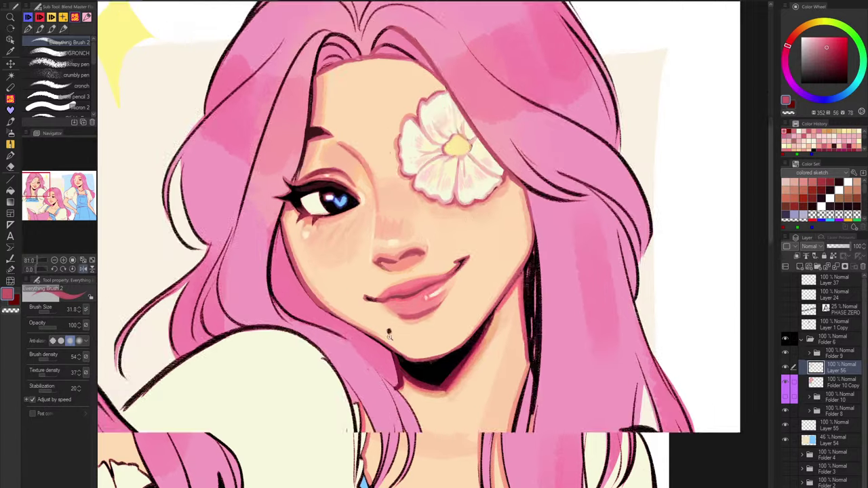
# Soften the beauty mark and the dark mouth corners with pink sampled from the lips, using a smaller brush of about 21.5.
pyautogui.keyDown('alt'); pyautogui.click(444, 305); pyautogui.keyUp('alt')
pyautogui.press('[')
pyautogui.press('[')
pyautogui.moveTo(401, 326)
pyautogui.mouseDown()
pyautogui.moveTo(404, 333)
pyautogui.moveTo(396, 331)
pyautogui.mouseUp()
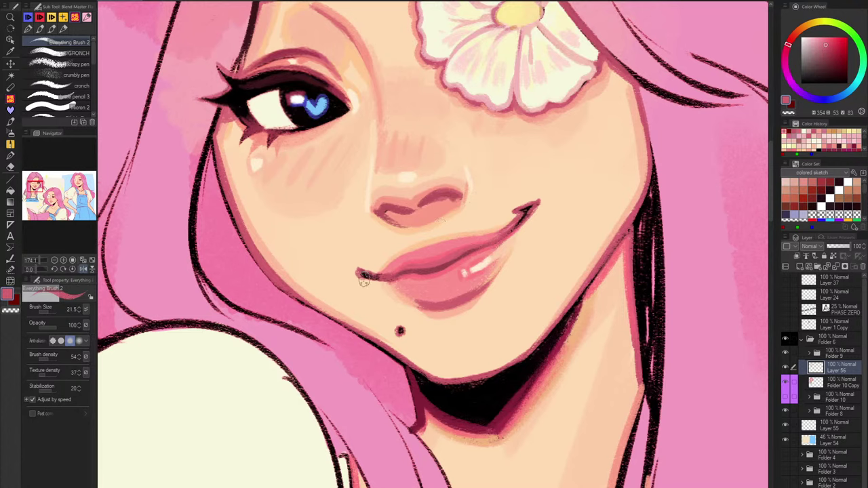
pyautogui.moveTo(509, 233)
pyautogui.mouseDown()
pyautogui.moveTo(539, 201)
pyautogui.moveTo(512, 218)
pyautogui.moveTo(514, 211)
pyautogui.moveTo(540, 198)
pyautogui.mouseUp()
pyautogui.keyDown('alt'); pyautogui.click(562, 101); pyautogui.keyUp('alt')
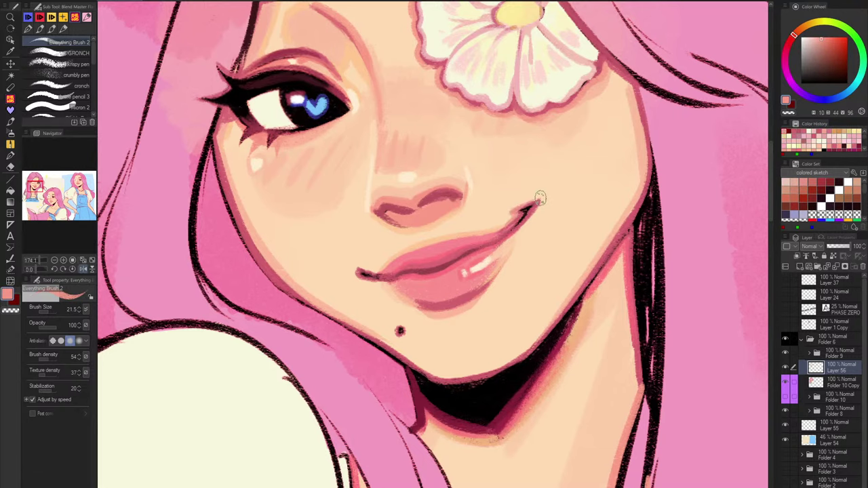
# Examine the face rendering in the two finished reference illustrations and compare it with the pink-haired character's face.
pyautogui.scroll(-3, 540, 198)
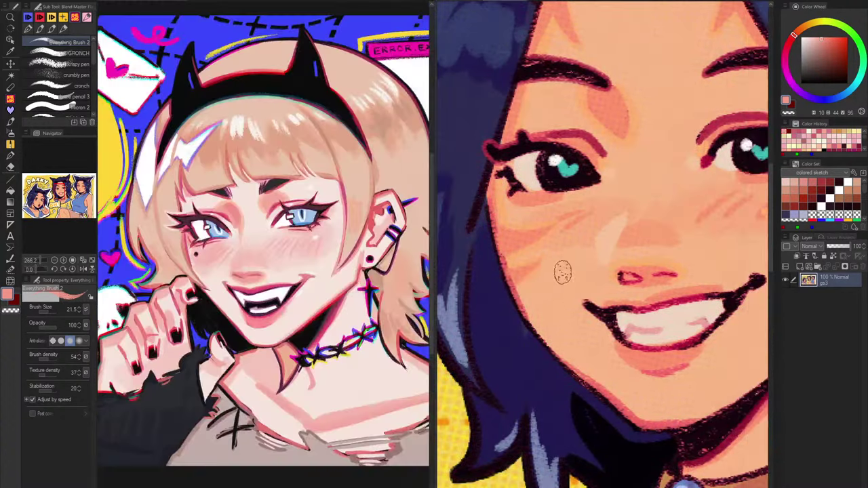
pyautogui.scroll(-5, 624, 252)
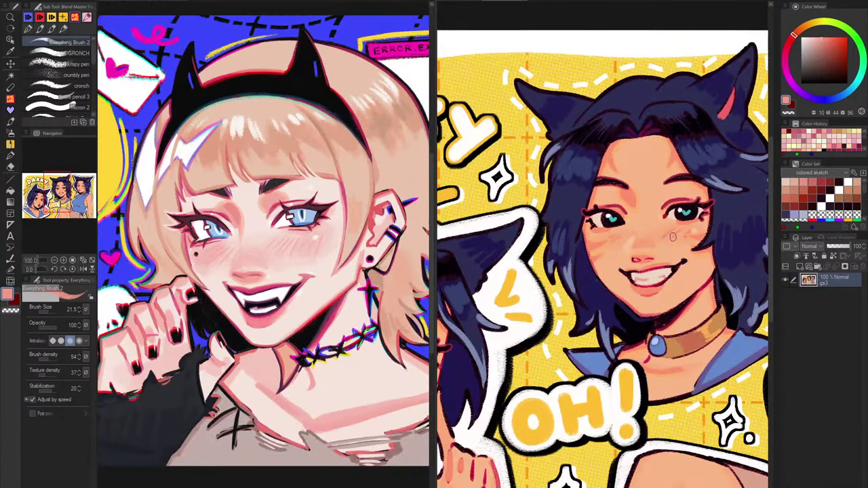
pyautogui.scroll(-4, 673, 236)
pyautogui.scroll(1, 512, 303)
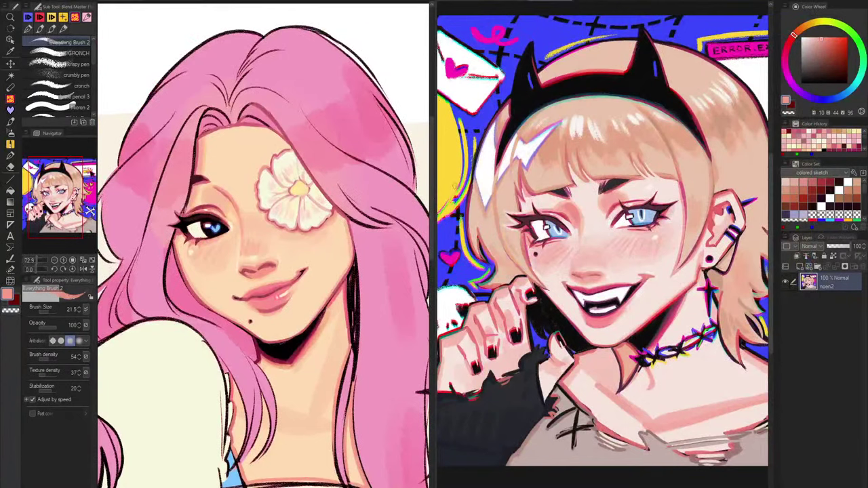
pyautogui.click(273, 232)
pyautogui.moveTo(273, 232)
pyautogui.mouseDown()
pyautogui.moveTo(326, 237)
pyautogui.moveTo(271, 226)
pyautogui.mouseUp()
pyautogui.scroll(1, 339, 242)
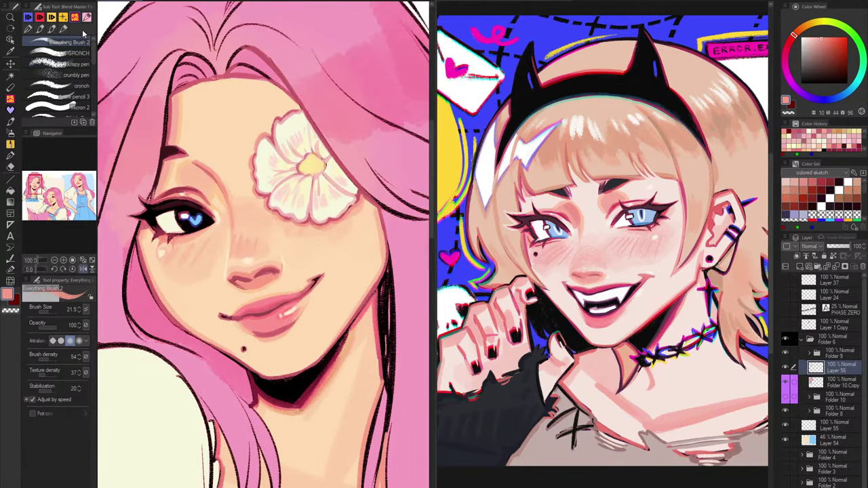
# Try the pencil R brush at size 77.9 with the salmon sampled from beside the eye, and check the whole figure.
pyautogui.click(87, 18)
pyautogui.click(74, 54)
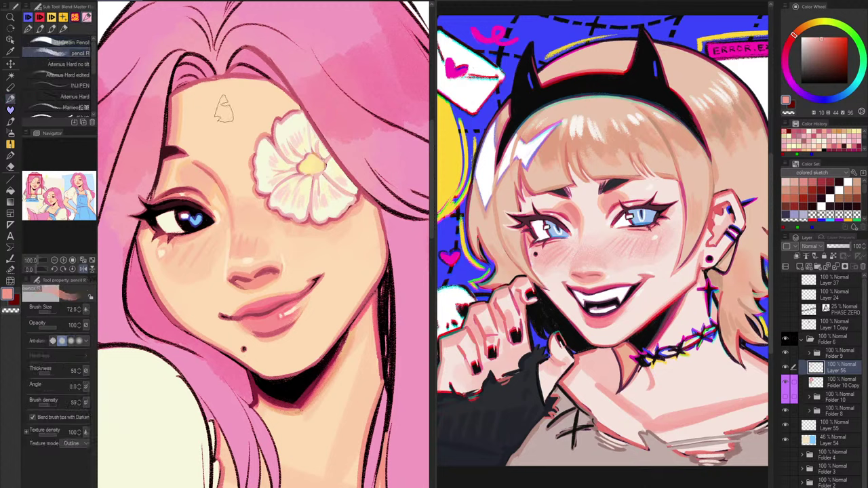
pyautogui.keyDown('alt'); pyautogui.click(167, 235); pyautogui.keyUp('alt')
pyautogui.press(']')
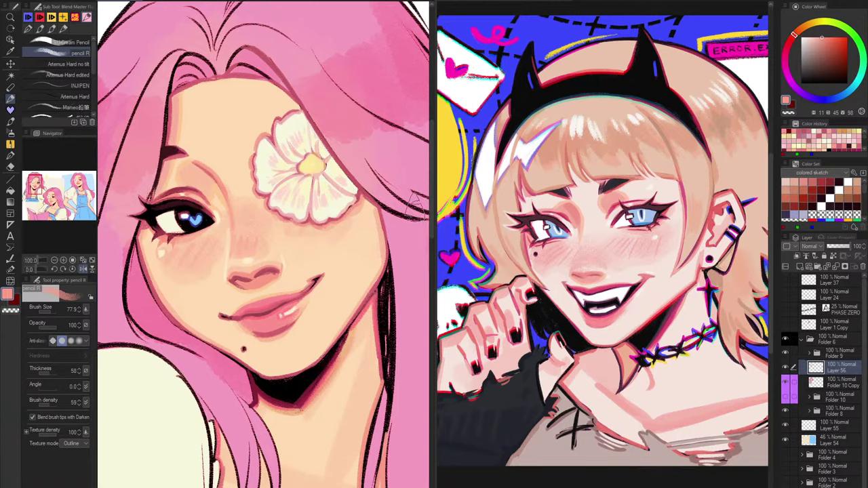
pyautogui.scroll(-3, 264, 171)
pyautogui.scroll(-2, 276, 163)
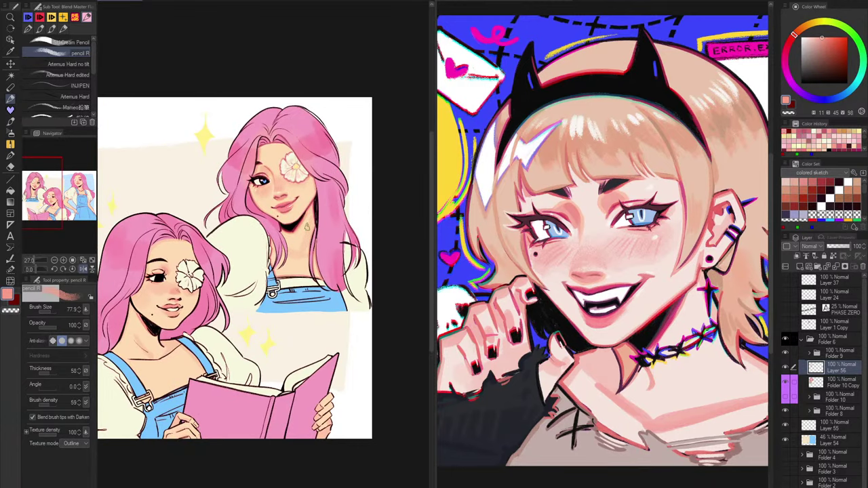
pyautogui.scroll(3, 267, 193)
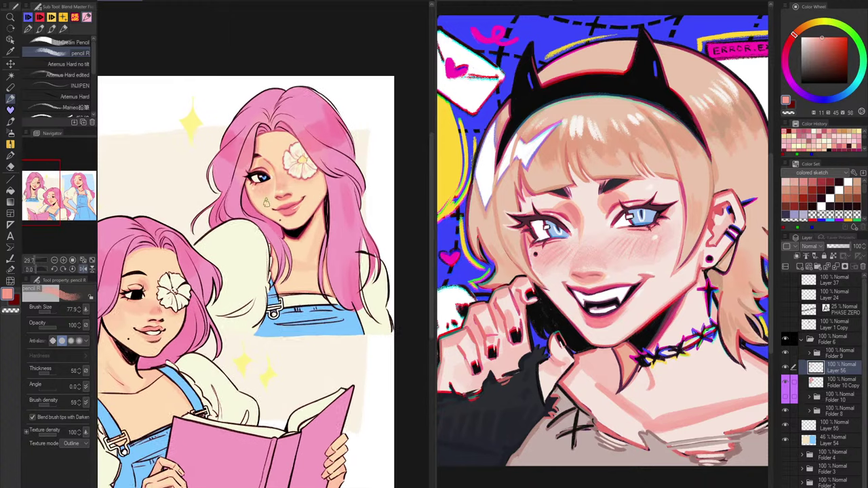
pyautogui.scroll(1, 264, 209)
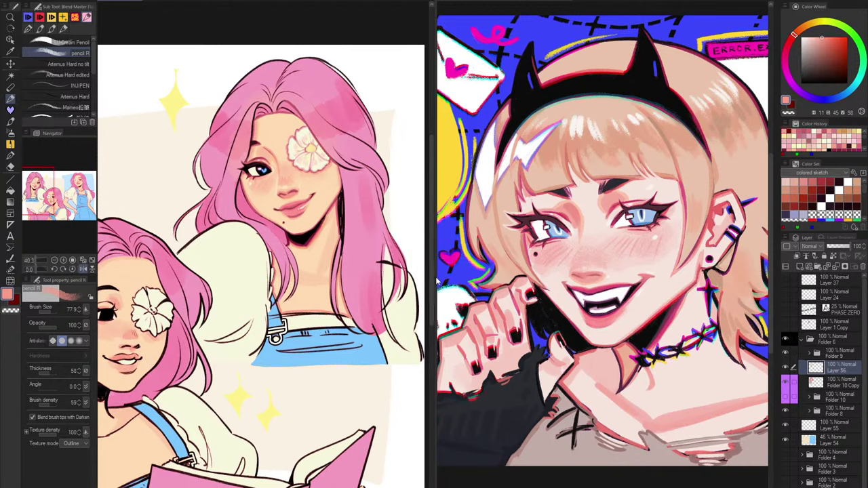
# Widen the drawing's view until only a narrow strip of the reference illustration remains beside it.
pyautogui.moveTo(435, 277); pyautogui.dragTo(541, 298)
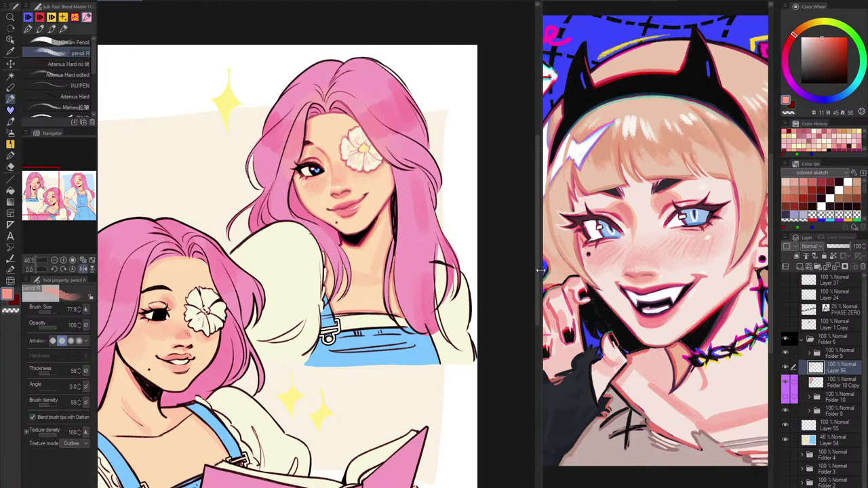
pyautogui.moveTo(540, 270); pyautogui.dragTo(749, 270)
pyautogui.click(634, 253)
pyautogui.moveTo(590, 205); pyautogui.dragTo(636, 282)
pyautogui.scroll(4, 543, 295)
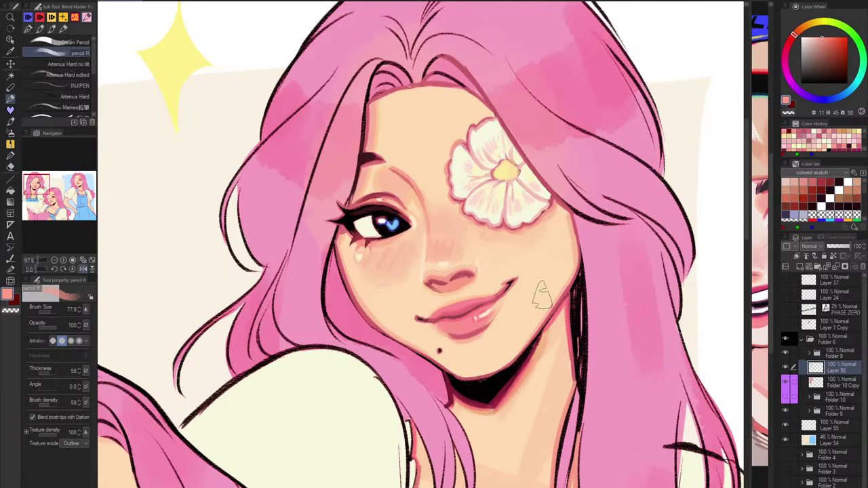
pyautogui.click(753, 279)
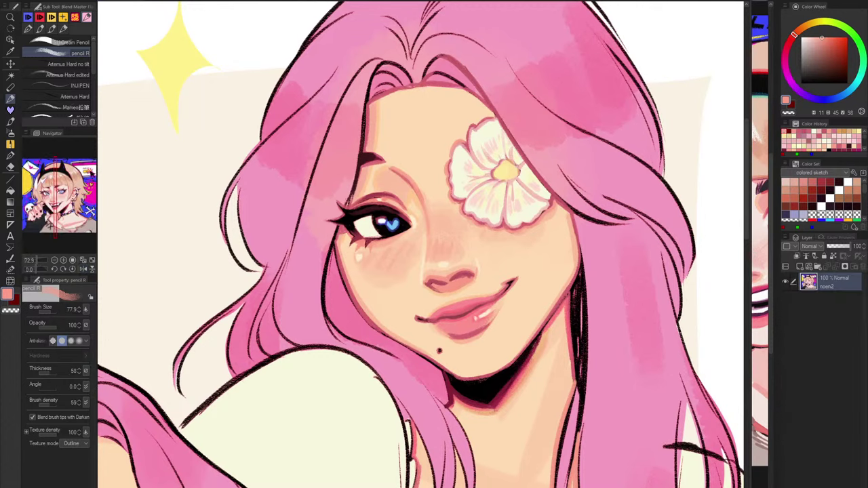
pyautogui.moveTo(750, 276); pyautogui.dragTo(736, 346)
# Try tinting the uppermost outer eyelash with a sampled colour using Everything Brush 2, and undo the stroke.
pyautogui.click(336, 212)
pyautogui.scroll(5, 336, 212)
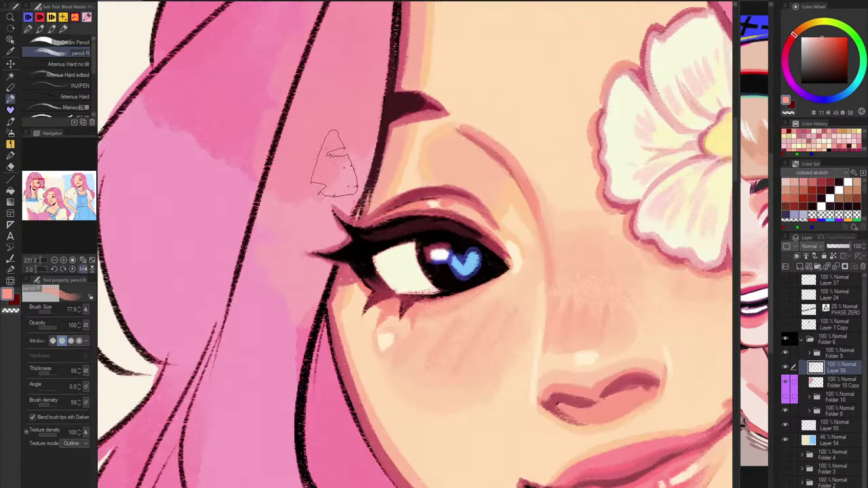
pyautogui.click(74, 16)
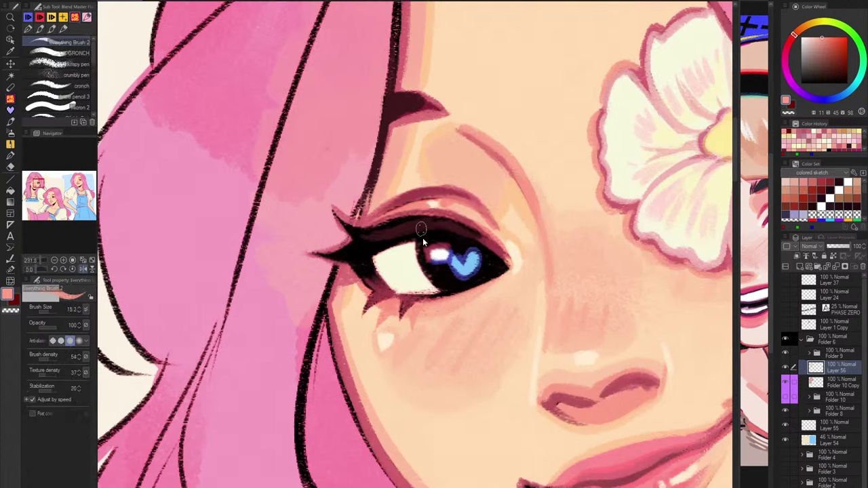
pyautogui.keyDown('alt'); pyautogui.click(396, 199); pyautogui.keyUp('alt')
pyautogui.moveTo(354, 224); pyautogui.dragTo(329, 207)
pyautogui.hotkey('ctrl', 'z')
# Mix a saturated magenta and tint the tips of the outer eyelashes and the upper lash line with it.
pyautogui.click(839, 51)
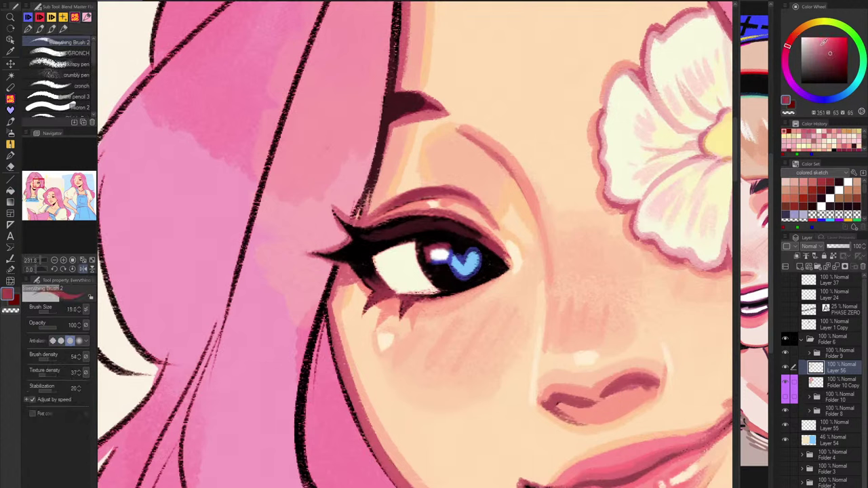
pyautogui.click(784, 56)
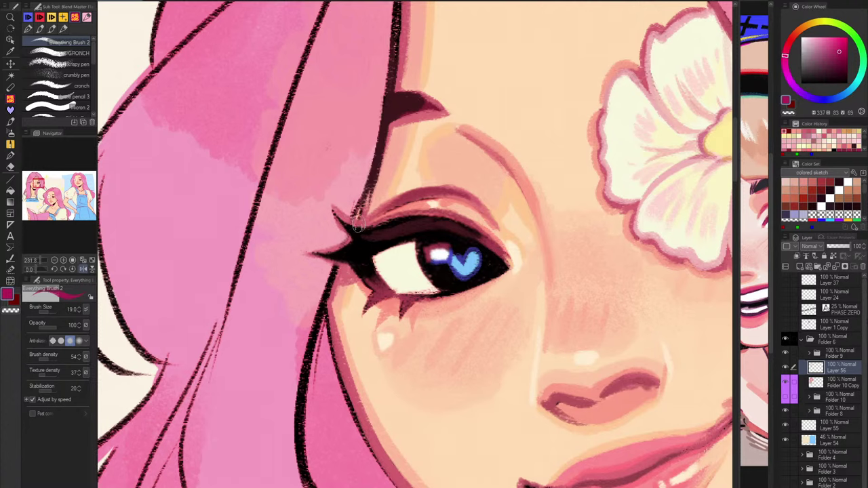
pyautogui.moveTo(358, 224)
pyautogui.mouseDown()
pyautogui.moveTo(335, 211)
pyautogui.moveTo(369, 230)
pyautogui.moveTo(339, 207)
pyautogui.moveTo(373, 229)
pyautogui.moveTo(339, 225)
pyautogui.moveTo(335, 211)
pyautogui.moveTo(351, 241)
pyautogui.moveTo(308, 252)
pyautogui.moveTo(349, 240)
pyautogui.moveTo(310, 257)
pyautogui.moveTo(319, 257)
pyautogui.moveTo(351, 238)
pyautogui.moveTo(311, 252)
pyautogui.moveTo(353, 276)
pyautogui.moveTo(347, 265)
pyautogui.moveTo(371, 297)
pyautogui.mouseUp()
pyautogui.hotkey('ctrl', 'z')
pyautogui.moveTo(381, 221); pyautogui.dragTo(429, 212)
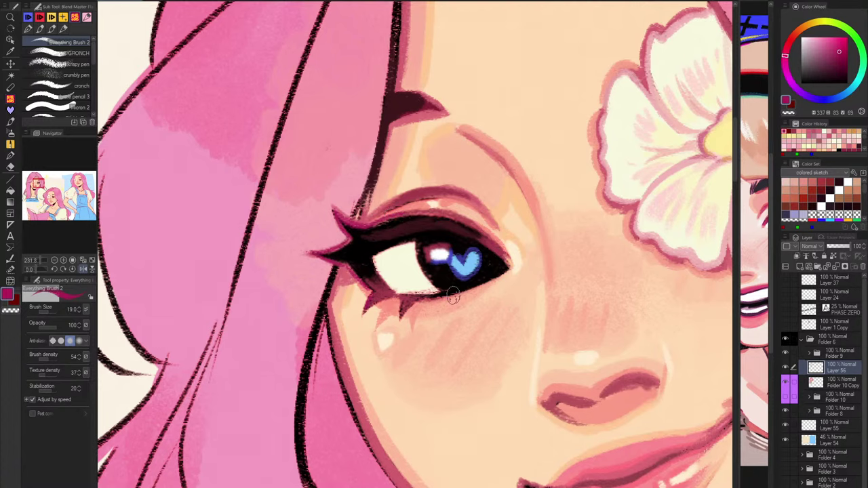
# Line the iris edge facing the eye white with magenta and muted blue, and check the eye within the whole face.
pyautogui.moveTo(416, 245); pyautogui.dragTo(429, 282)
pyautogui.keyDown('alt'); pyautogui.click(420, 249); pyautogui.keyUp('alt')
pyautogui.moveTo(420, 246); pyautogui.dragTo(444, 290)
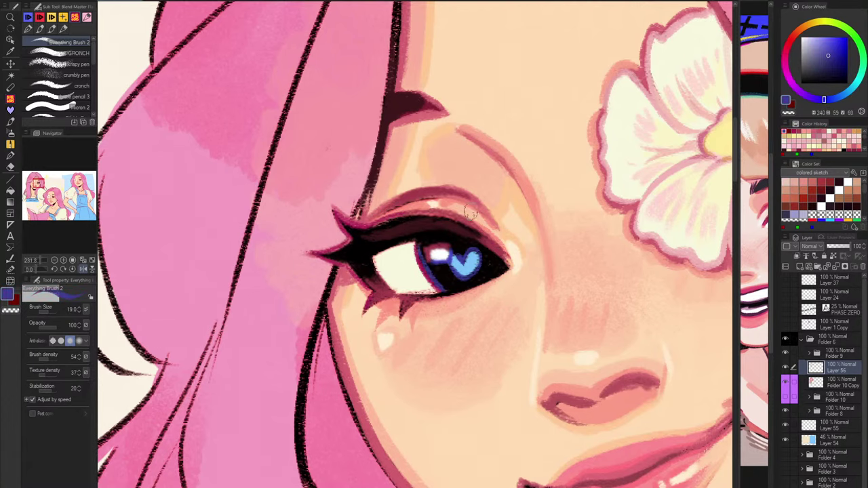
pyautogui.scroll(-5, 553, 278)
pyautogui.moveTo(507, 274); pyautogui.dragTo(378, 260)
pyautogui.scroll(-2, 509, 405)
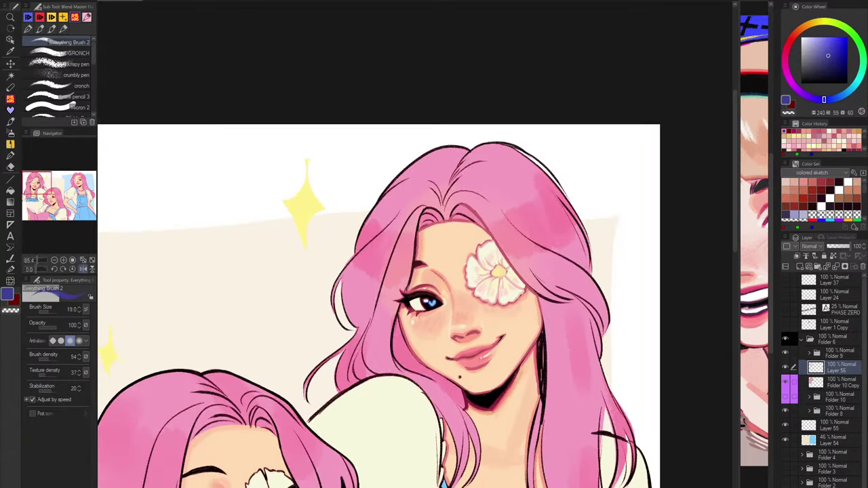
pyautogui.moveTo(506, 476)
pyautogui.mouseDown()
pyautogui.moveTo(502, 450)
pyautogui.moveTo(442, 432)
pyautogui.mouseUp()
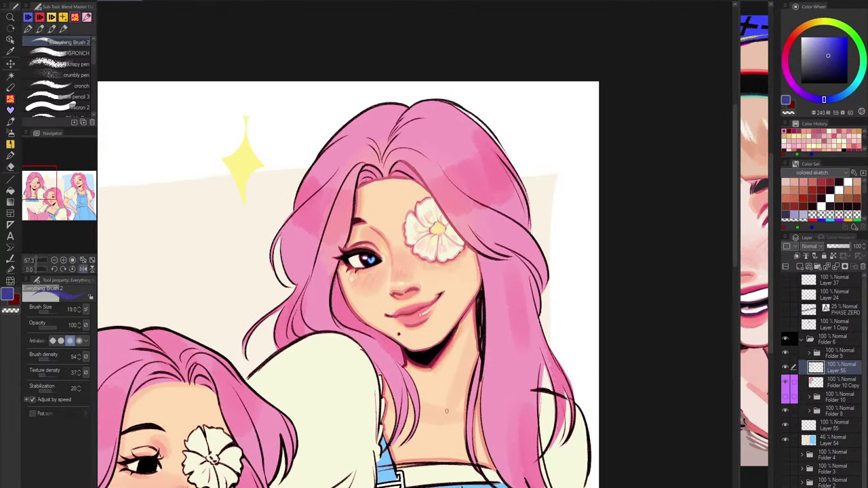
pyautogui.scroll(2, 427, 164)
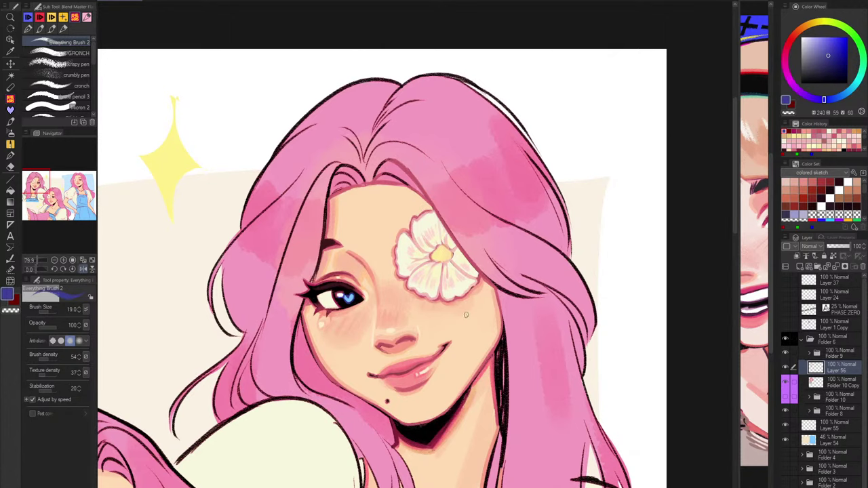
# Show the yellow-background illustration as the side reference in place of the blonde character, keeping the drawing's view wide.
pyautogui.moveTo(739, 300); pyautogui.dragTo(582, 401)
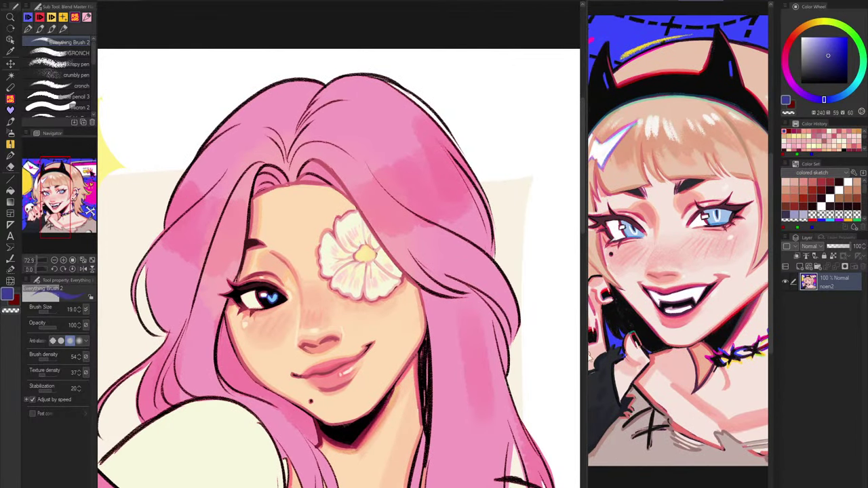
pyautogui.moveTo(587, 357); pyautogui.dragTo(669, 357)
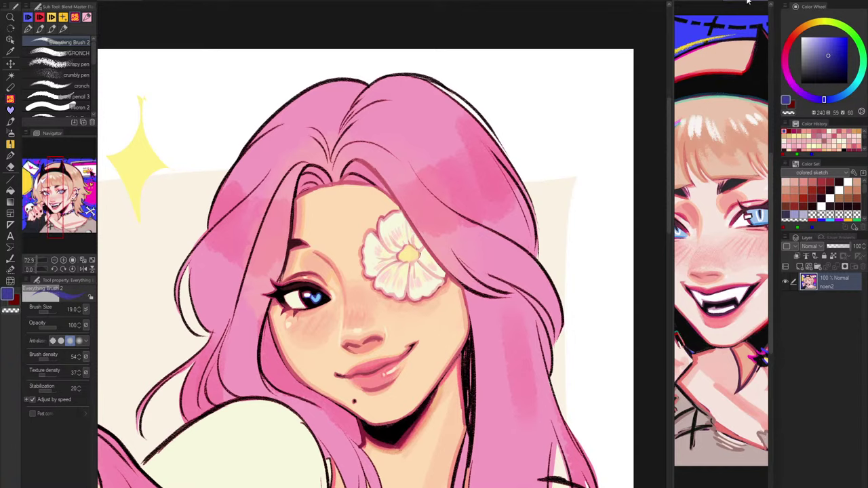
pyautogui.moveTo(747, 2); pyautogui.dragTo(508, 1)
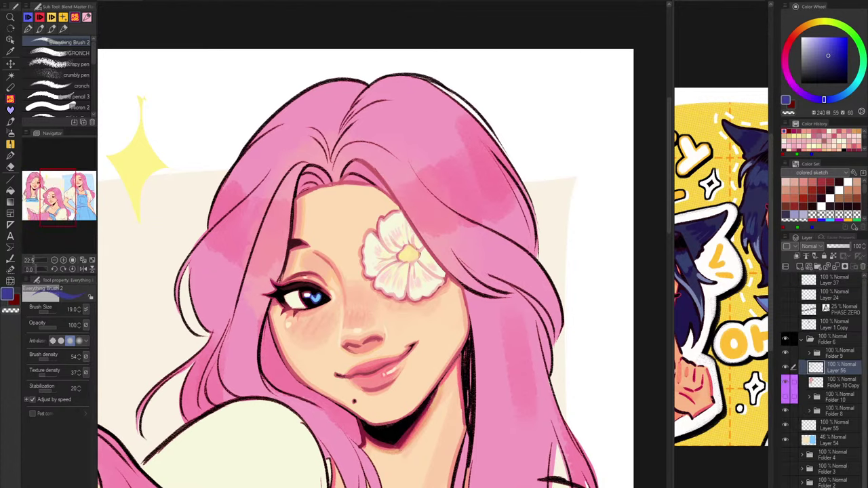
pyautogui.hotkey('ctrl', 'Tab')
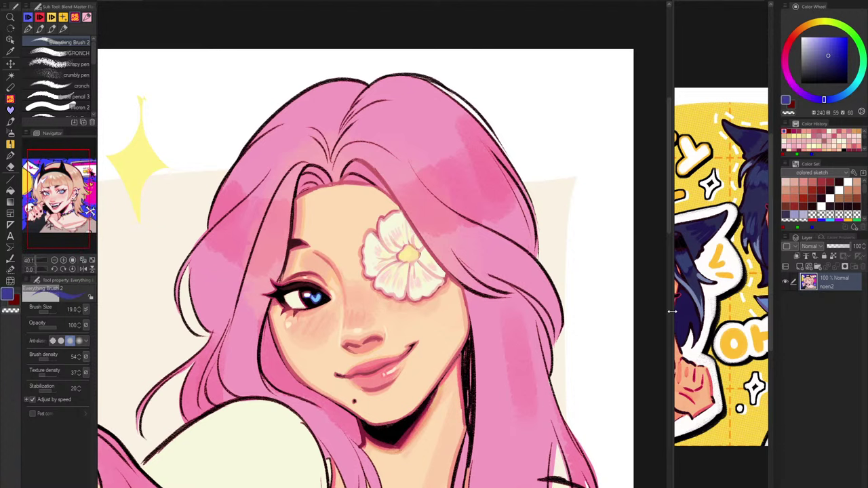
pyautogui.moveTo(672, 311); pyautogui.dragTo(749, 314)
pyautogui.click(703, 328)
pyautogui.moveTo(502, 371); pyautogui.dragTo(527, 337)
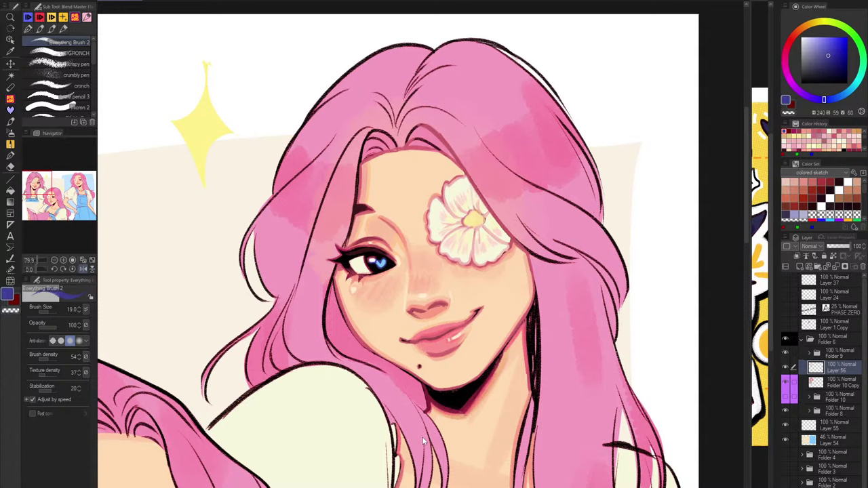
# Paint over the dark hairline around the forehead with a rose sampled from the face, following the hair arches on both sides of the parting.
pyautogui.keyDown('alt'); pyautogui.click(357, 336); pyautogui.keyUp('alt')
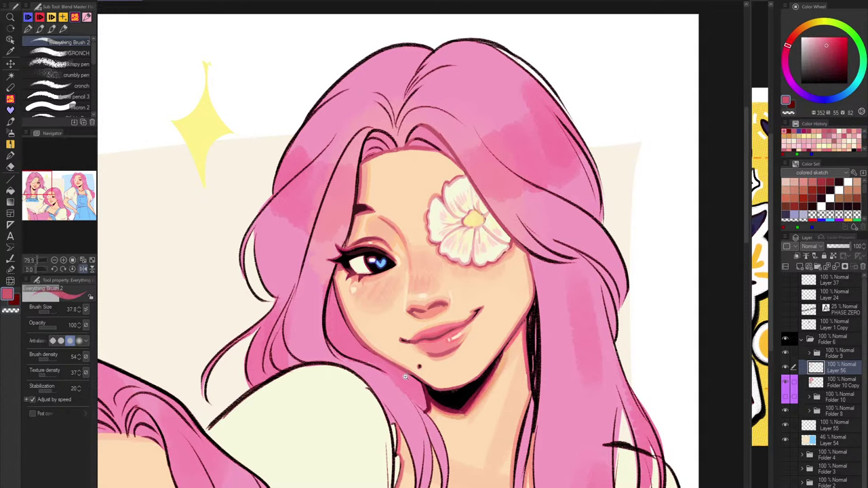
pyautogui.scroll(2, 404, 376)
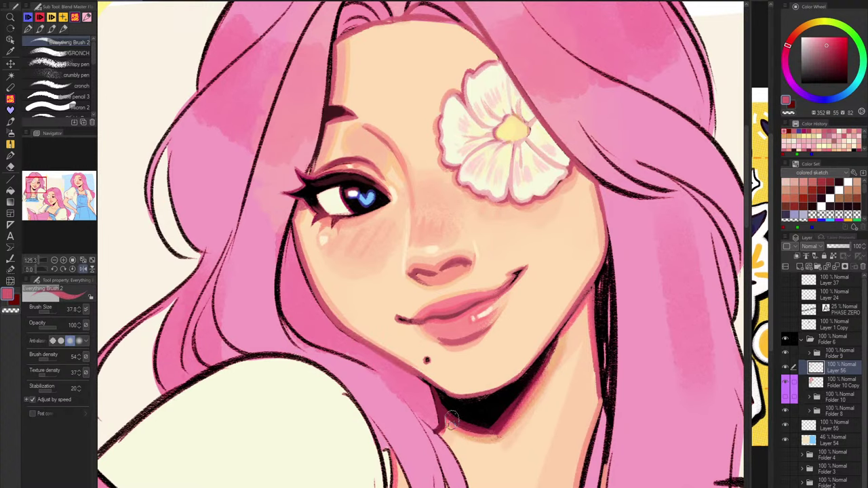
pyautogui.scroll(-2, 615, 245)
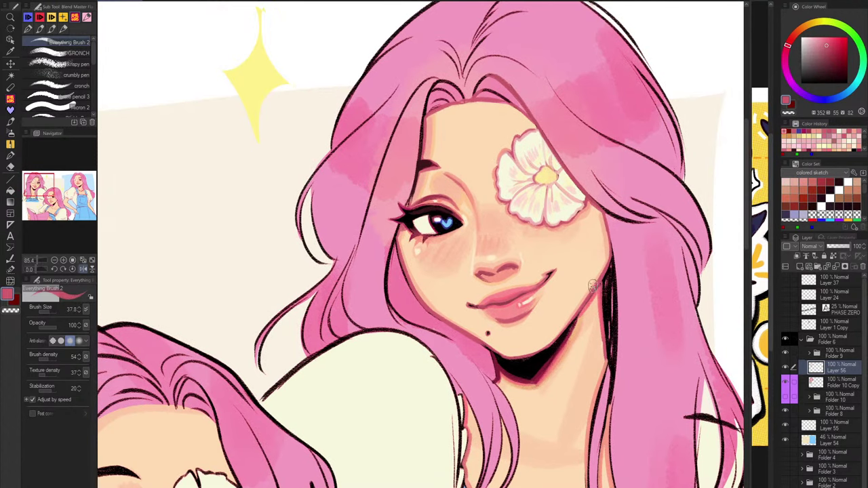
pyautogui.moveTo(626, 281); pyautogui.dragTo(615, 267)
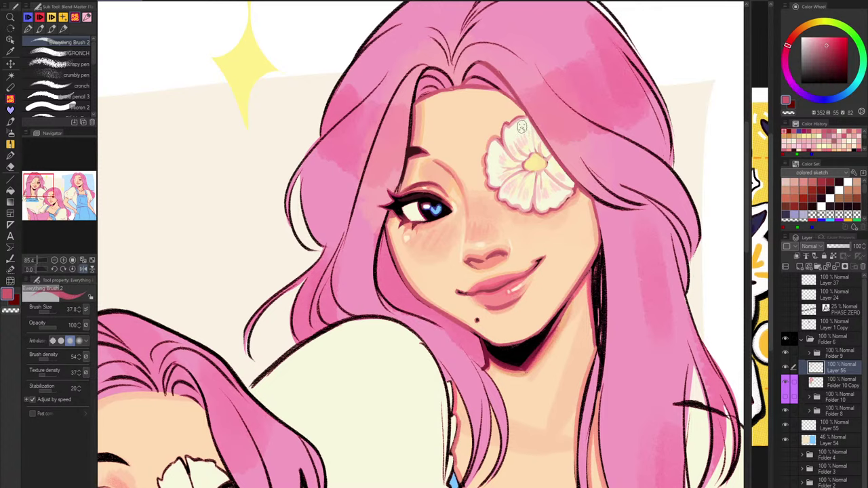
pyautogui.moveTo(507, 177); pyautogui.dragTo(456, 215)
pyautogui.moveTo(373, 119); pyautogui.dragTo(418, 67)
pyautogui.moveTo(488, 97); pyautogui.dragTo(444, 134)
pyautogui.moveTo(335, 186); pyautogui.dragTo(354, 167)
pyautogui.keyDown('alt'); pyautogui.click(331, 193); pyautogui.keyUp('alt')
pyautogui.moveTo(307, 230)
pyautogui.mouseDown()
pyautogui.moveTo(315, 179)
pyautogui.moveTo(396, 176)
pyautogui.moveTo(410, 189)
pyautogui.mouseUp()
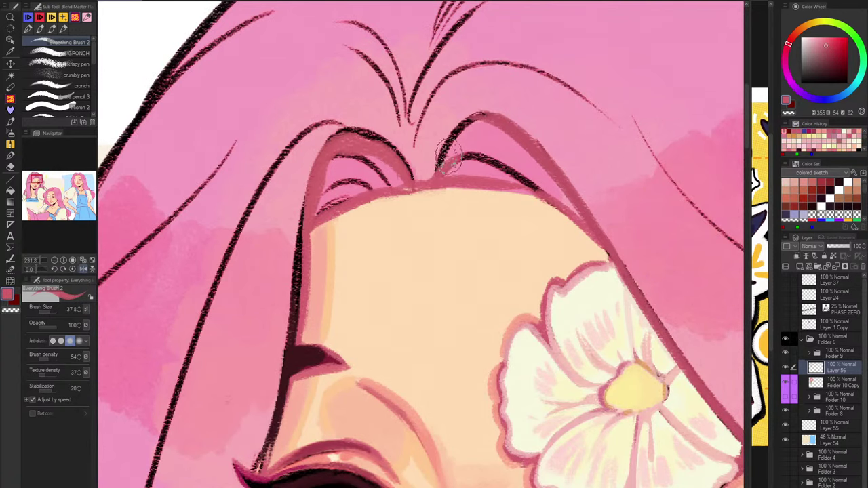
# Fill the two hair arches above the forehead with solid rose, and cover the dark outline beside the eye-side arch with hair pink.
pyautogui.moveTo(382, 171)
pyautogui.mouseDown()
pyautogui.moveTo(322, 203)
pyautogui.moveTo(307, 195)
pyautogui.moveTo(321, 194)
pyautogui.moveTo(319, 216)
pyautogui.moveTo(379, 176)
pyautogui.mouseUp()
pyautogui.keyDown('alt'); pyautogui.click(287, 203); pyautogui.keyUp('alt')
pyautogui.moveTo(303, 168); pyautogui.dragTo(290, 221)
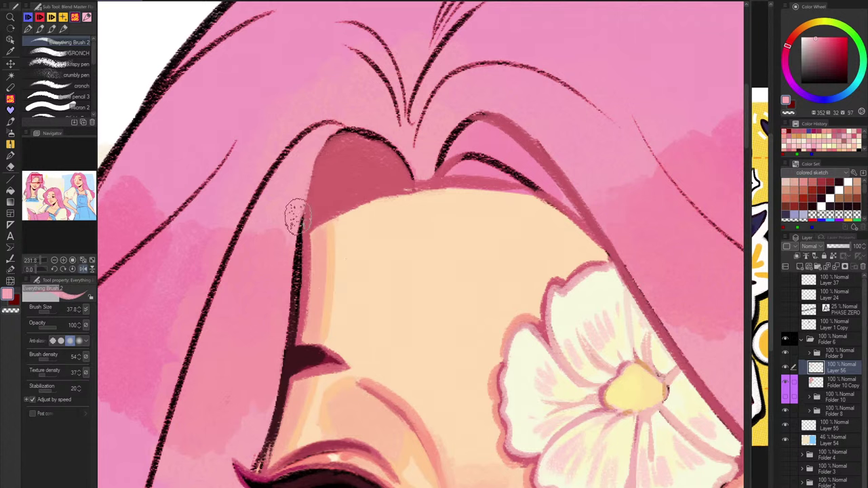
pyautogui.keyDown('alt'); pyautogui.click(503, 129); pyautogui.keyUp('alt')
pyautogui.moveTo(447, 143)
pyautogui.mouseDown()
pyautogui.moveTo(475, 135)
pyautogui.moveTo(556, 179)
pyautogui.moveTo(499, 153)
pyautogui.mouseUp()
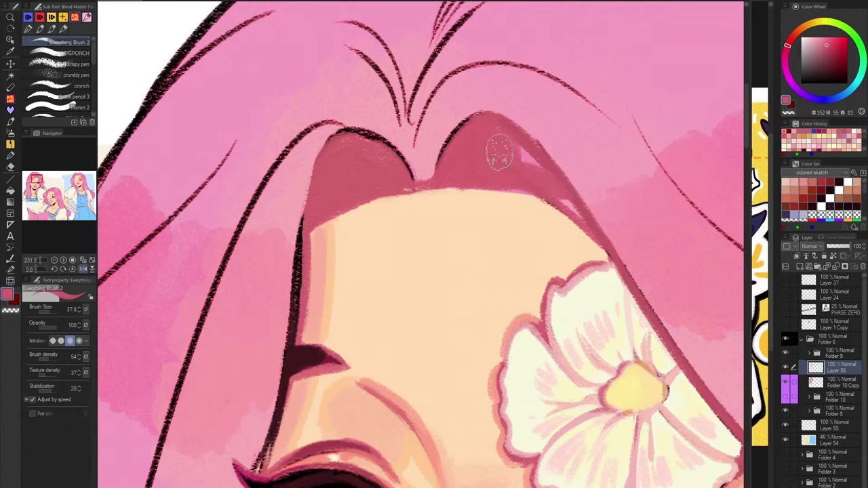
# Clean the forehead corner near the flower with skin colour, and line the lower edge of the rose hairline with sampled soft peach-pink.
pyautogui.keyDown('alt'); pyautogui.click(584, 222); pyautogui.keyUp('alt')
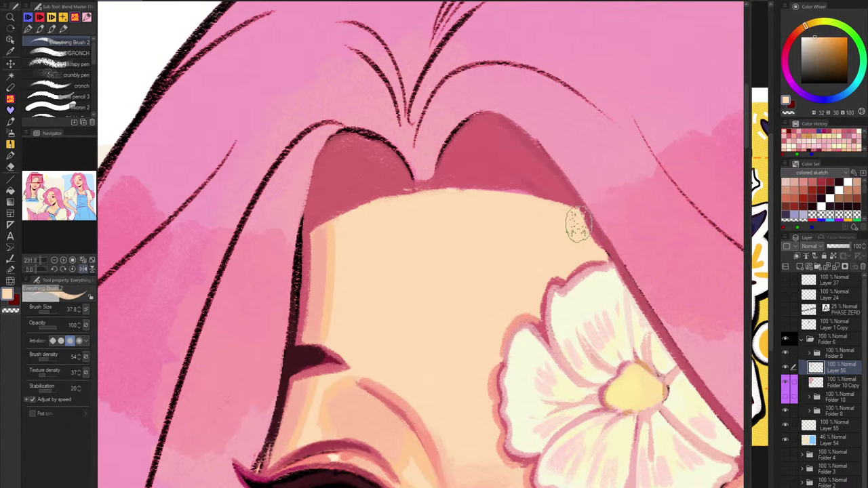
pyautogui.keyDown('alt'); pyautogui.click(318, 256); pyautogui.keyUp('alt')
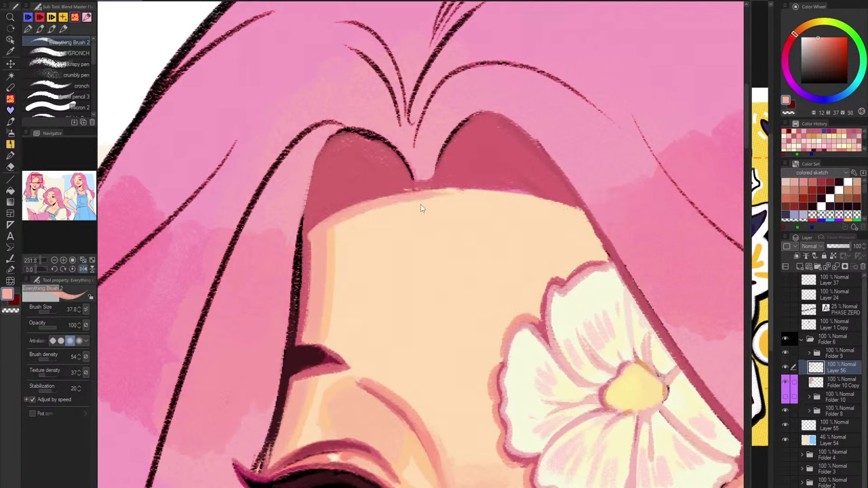
pyautogui.moveTo(418, 196); pyautogui.dragTo(584, 210)
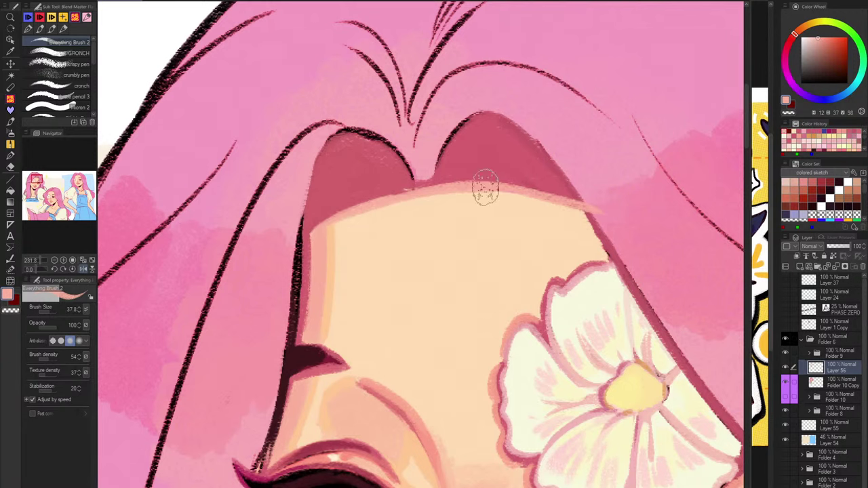
# Reshape the inner edges of both rose arches at the parting with hair pink, painting over the remaining dark lines there.
pyautogui.keyDown('alt'); pyautogui.click(370, 148); pyautogui.keyUp('alt')
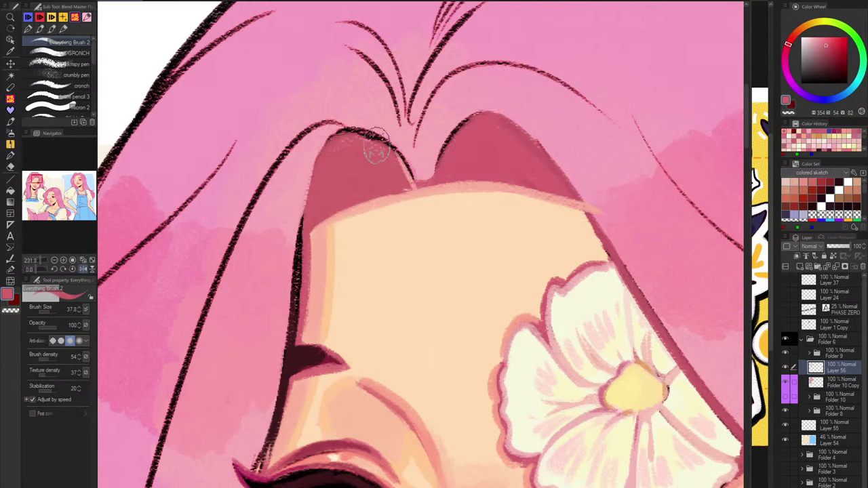
pyautogui.moveTo(448, 142)
pyautogui.mouseDown()
pyautogui.moveTo(429, 160)
pyautogui.moveTo(425, 202)
pyautogui.mouseUp()
pyautogui.keyDown('alt'); pyautogui.click(424, 159); pyautogui.keyUp('alt')
pyautogui.hotkey('ctrl', 'z')
pyautogui.moveTo(414, 162); pyautogui.dragTo(423, 187)
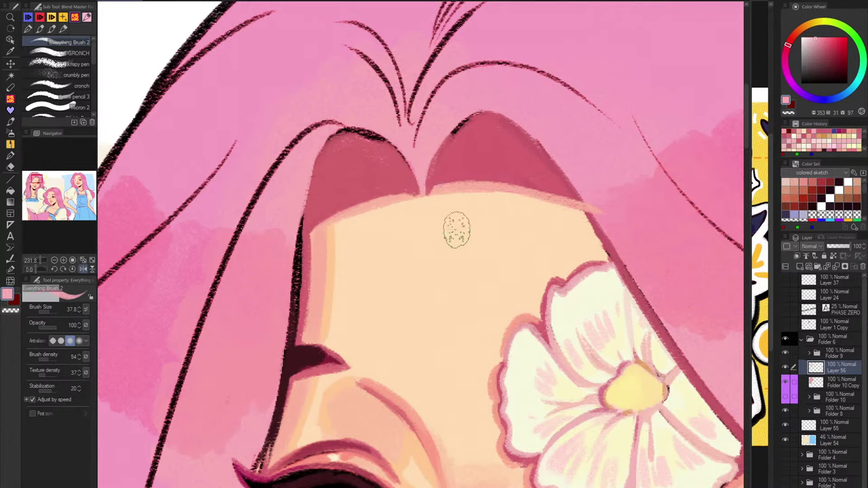
# Paint a sampled rose strand over the dark line that curves down from the flower-side hair into the parting point.
pyautogui.keyDown('alt'); pyautogui.click(445, 147); pyautogui.keyUp('alt')
pyautogui.keyDown('alt'); pyautogui.click(475, 152); pyautogui.keyUp('alt')
pyautogui.moveTo(445, 83)
pyautogui.mouseDown()
pyautogui.moveTo(429, 178)
pyautogui.moveTo(433, 95)
pyautogui.moveTo(444, 99)
pyautogui.moveTo(423, 186)
pyautogui.mouseUp()
pyautogui.keyDown('alt'); pyautogui.click(442, 134); pyautogui.keyUp('alt')
pyautogui.keyDown('alt'); pyautogui.click(435, 99); pyautogui.keyUp('alt')
pyautogui.moveTo(444, 86); pyautogui.dragTo(430, 176)
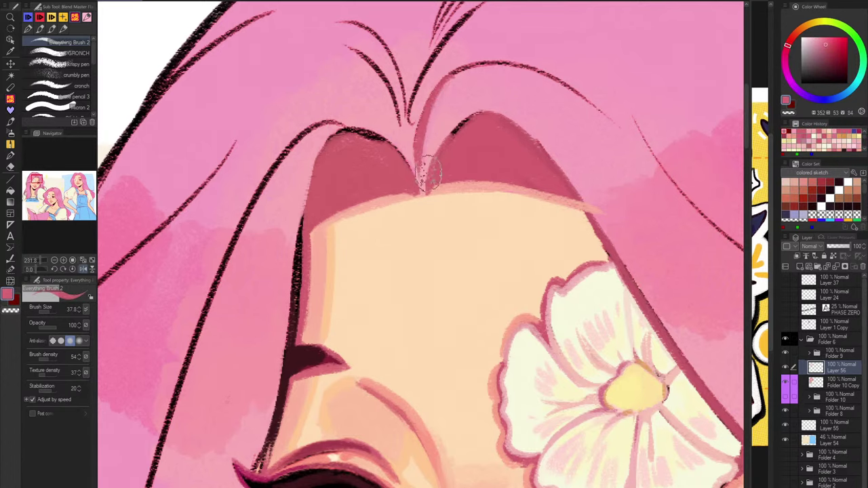
# Soften the parting strand with a medium pink, add a matching strand opposite, and pull light pink hair tips out over the rose arches.
pyautogui.keyDown('alt'); pyautogui.click(440, 103); pyautogui.keyUp('alt')
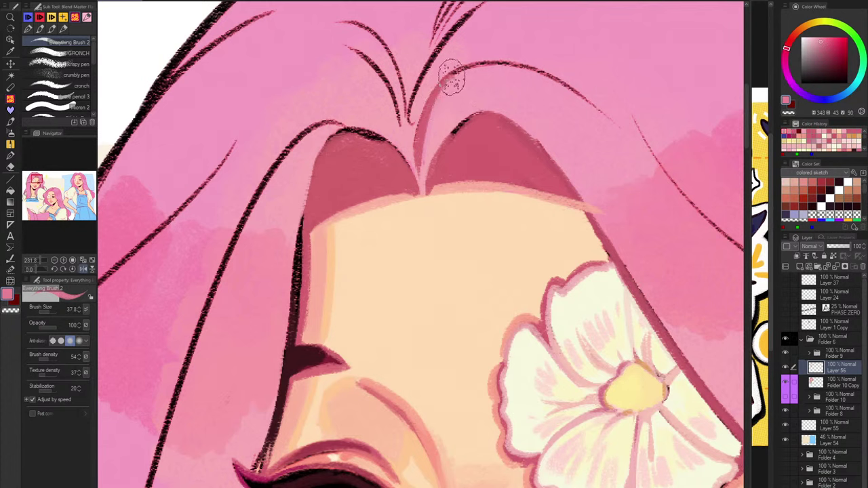
pyautogui.moveTo(449, 77)
pyautogui.mouseDown()
pyautogui.moveTo(426, 159)
pyautogui.moveTo(429, 127)
pyautogui.moveTo(409, 138)
pyautogui.mouseUp()
pyautogui.moveTo(381, 109); pyautogui.dragTo(424, 208)
pyautogui.keyDown('alt'); pyautogui.click(422, 184); pyautogui.keyUp('alt')
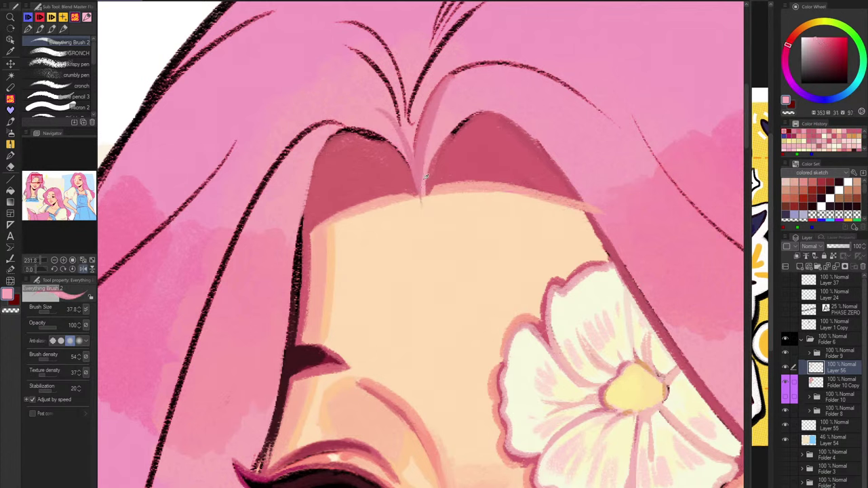
pyautogui.moveTo(423, 169); pyautogui.dragTo(421, 218)
pyautogui.moveTo(427, 150)
pyautogui.mouseDown()
pyautogui.moveTo(425, 212)
pyautogui.moveTo(454, 178)
pyautogui.moveTo(424, 201)
pyautogui.moveTo(428, 176)
pyautogui.moveTo(442, 184)
pyautogui.moveTo(411, 190)
pyautogui.mouseUp()
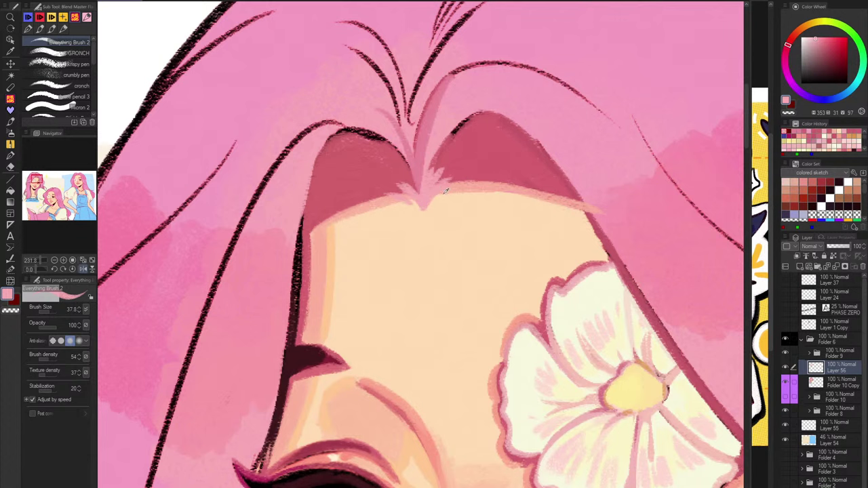
# Flick thin peach strands from the forehead up into both rose arches, using skin and rose tones sampled around the hairline.
pyautogui.keyDown('alt'); pyautogui.click(473, 190); pyautogui.keyUp('alt')
pyautogui.moveTo(467, 175)
pyautogui.mouseDown()
pyautogui.moveTo(434, 195)
pyautogui.moveTo(470, 177)
pyautogui.moveTo(504, 182)
pyautogui.mouseUp()
pyautogui.keyDown('alt'); pyautogui.click(484, 165); pyautogui.keyUp('alt')
pyautogui.moveTo(462, 199); pyautogui.dragTo(572, 199)
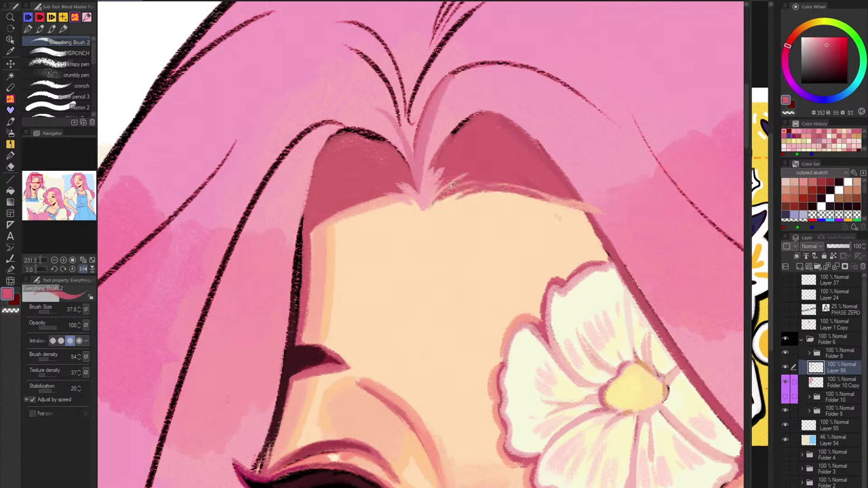
pyautogui.keyDown('alt'); pyautogui.click(415, 410); pyautogui.keyUp('alt')
pyautogui.moveTo(445, 194)
pyautogui.mouseDown()
pyautogui.moveTo(458, 176)
pyautogui.moveTo(487, 165)
pyautogui.moveTo(477, 168)
pyautogui.moveTo(477, 185)
pyautogui.moveTo(510, 183)
pyautogui.mouseUp()
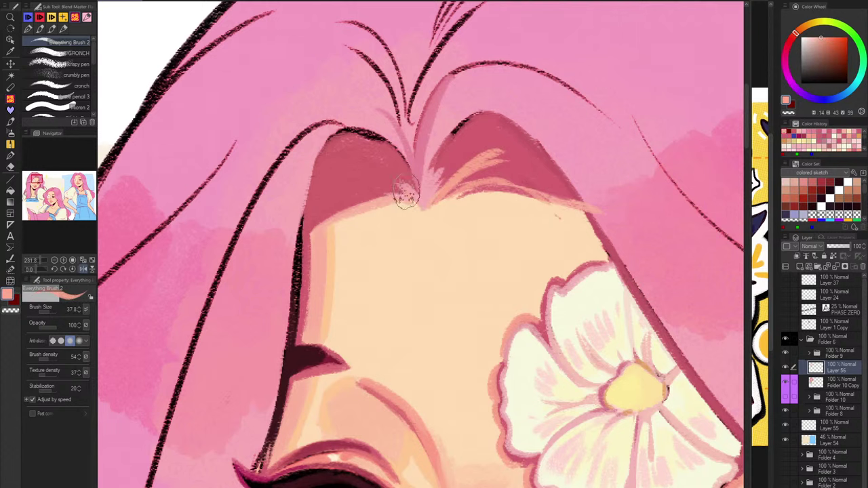
pyautogui.moveTo(402, 200)
pyautogui.mouseDown()
pyautogui.moveTo(331, 211)
pyautogui.moveTo(345, 219)
pyautogui.moveTo(336, 215)
pyautogui.moveTo(406, 193)
pyautogui.moveTo(424, 220)
pyautogui.moveTo(428, 210)
pyautogui.moveTo(407, 205)
pyautogui.moveTo(403, 195)
pyautogui.moveTo(505, 174)
pyautogui.moveTo(465, 199)
pyautogui.moveTo(493, 176)
pyautogui.mouseUp()
pyautogui.keyDown('alt'); pyautogui.click(334, 203); pyautogui.keyUp('alt')
pyautogui.keyDown('alt'); pyautogui.click(339, 223); pyautogui.keyUp('alt')
# Blend the flower-side end of the hairline with hair pink and peach, mirroring the canvas to judge the shape.
pyautogui.scroll(-5, 515, 201)
pyautogui.scroll(3, 516, 196)
pyautogui.keyDown('alt'); pyautogui.click(517, 173); pyautogui.keyUp('alt')
pyautogui.keyDown('alt'); pyautogui.click(480, 186); pyautogui.keyUp('alt')
pyautogui.keyDown('alt'); pyautogui.click(493, 175); pyautogui.keyUp('alt')
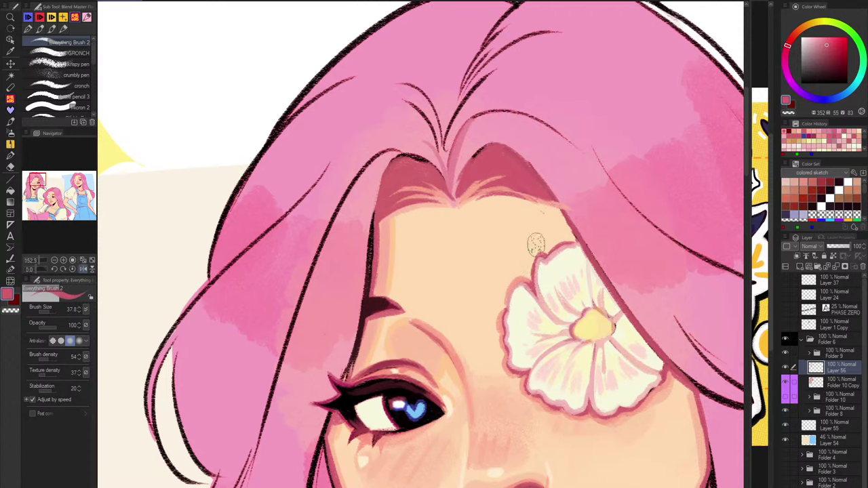
pyautogui.keyDown('alt'); pyautogui.click(563, 196); pyautogui.keyUp('alt')
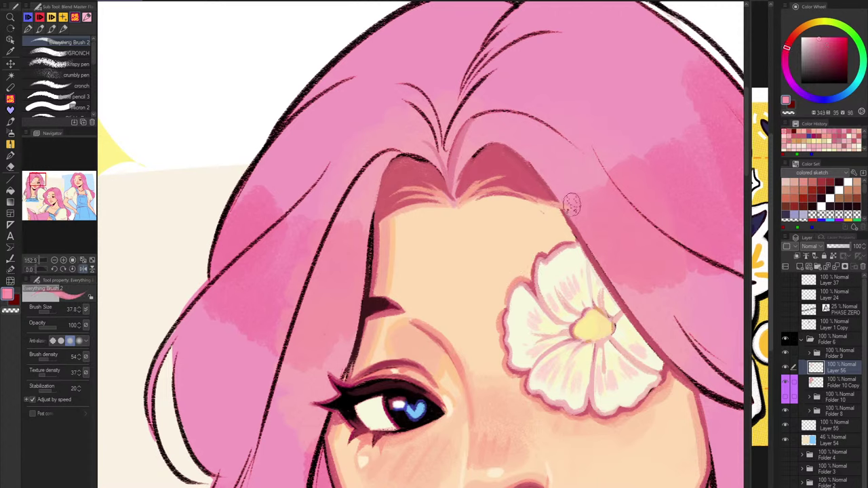
pyautogui.moveTo(571, 204); pyautogui.dragTo(576, 223)
pyautogui.press('h')
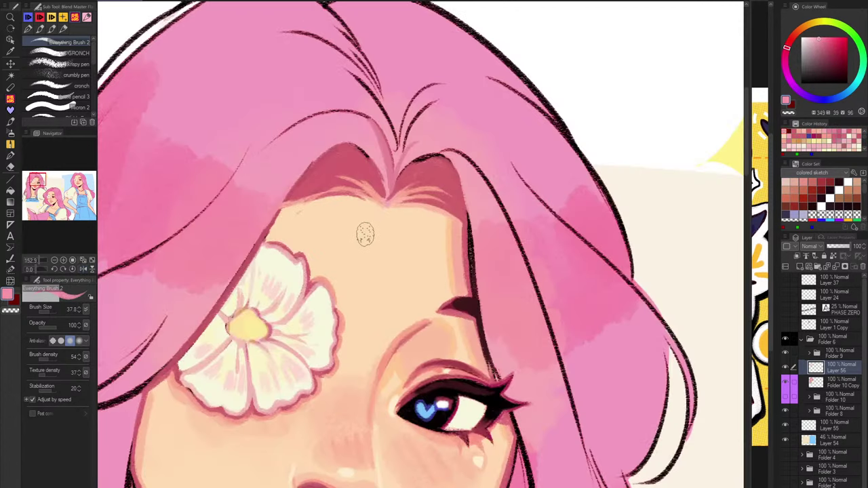
pyautogui.keyDown('alt'); pyautogui.click(307, 206); pyautogui.keyUp('alt')
pyautogui.moveTo(282, 214)
pyautogui.mouseDown()
pyautogui.moveTo(314, 203)
pyautogui.moveTo(292, 204)
pyautogui.moveTo(339, 201)
pyautogui.mouseUp()
pyautogui.keyDown('alt'); pyautogui.click(448, 216); pyautogui.keyUp('alt')
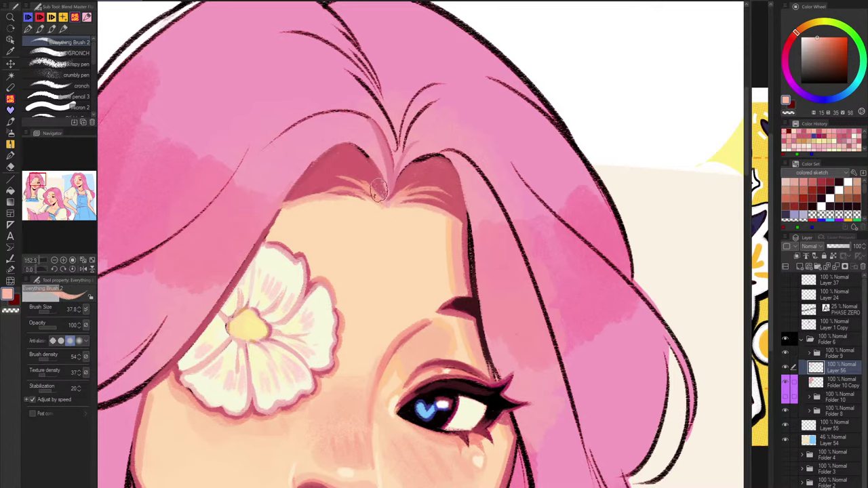
# Restore the canvas orientation and refine the pointed hair tip at the parting with light pink and rose strokes.
pyautogui.press('h')
pyautogui.keyDown('alt'); pyautogui.click(457, 189); pyautogui.keyUp('alt')
pyautogui.moveTo(432, 162); pyautogui.dragTo(455, 204)
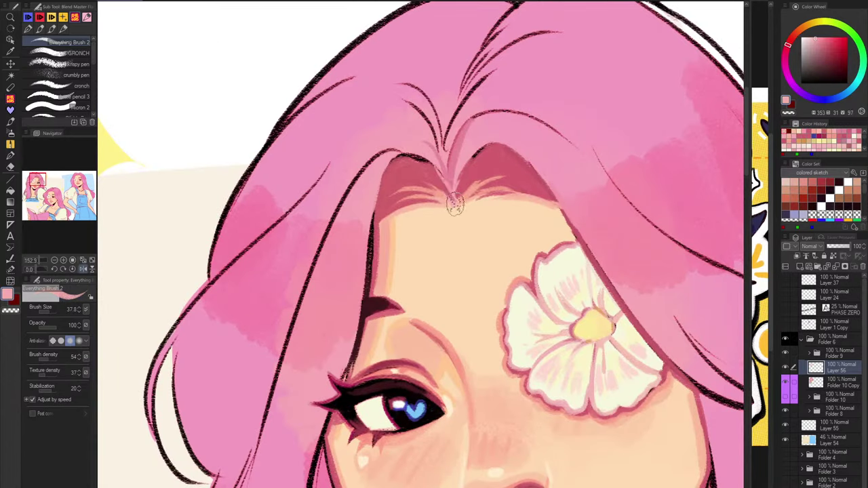
pyautogui.moveTo(433, 162); pyautogui.dragTo(455, 202)
pyautogui.keyDown('alt'); pyautogui.click(456, 190); pyautogui.keyUp('alt')
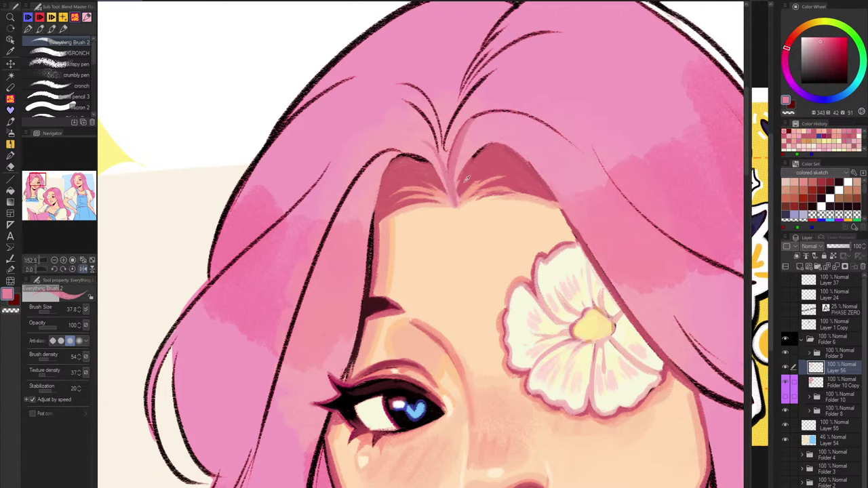
pyautogui.keyDown('alt'); pyautogui.click(461, 173); pyautogui.keyUp('alt')
pyautogui.moveTo(462, 184); pyautogui.dragTo(459, 195)
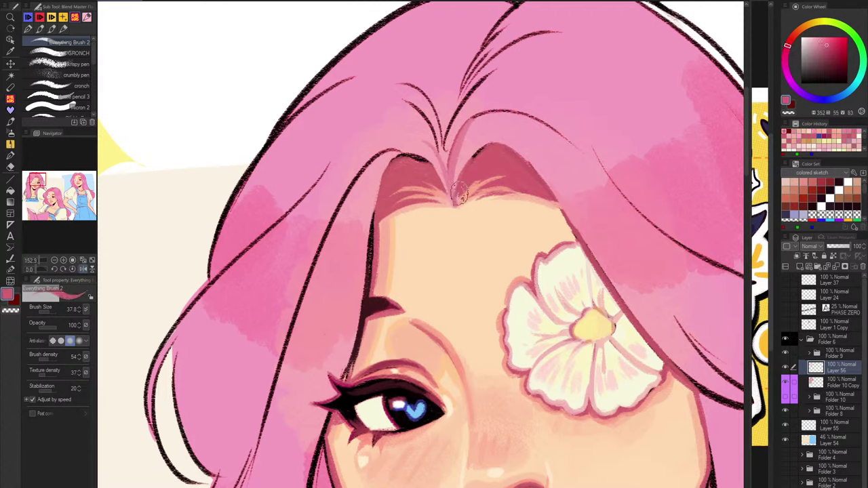
pyautogui.moveTo(435, 164); pyautogui.dragTo(445, 191)
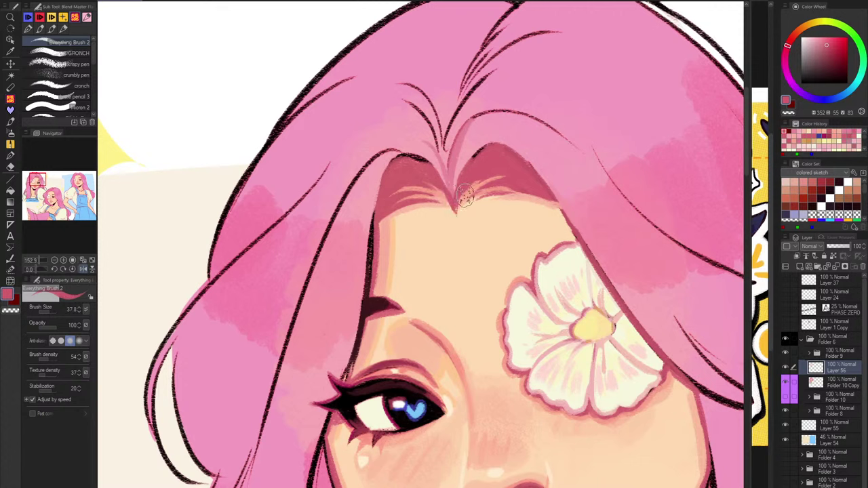
# Tidy the edges around the parting tip with sampled peach and rose, and check the hairline within the whole drawing.
pyautogui.keyDown('alt'); pyautogui.click(482, 228); pyautogui.keyUp('alt')
pyautogui.keyDown('alt'); pyautogui.click(479, 193); pyautogui.keyUp('alt')
pyautogui.moveTo(457, 221); pyautogui.dragTo(472, 199)
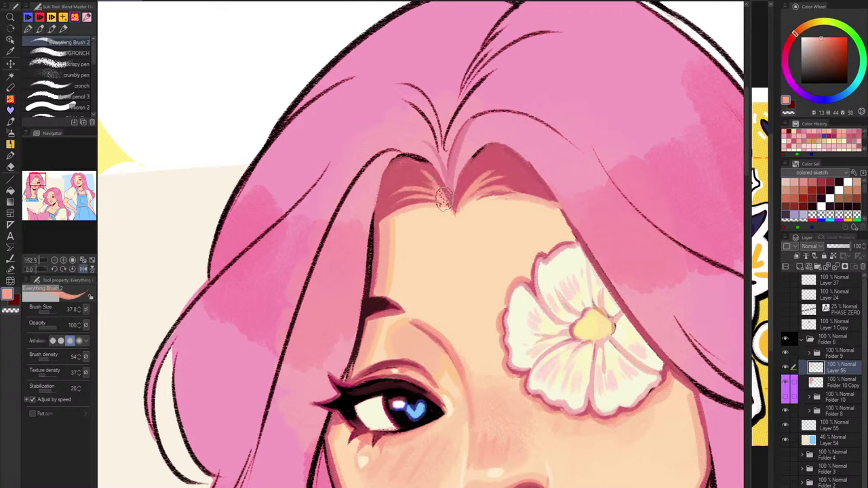
pyautogui.keyDown('alt'); pyautogui.click(440, 175); pyautogui.keyUp('alt')
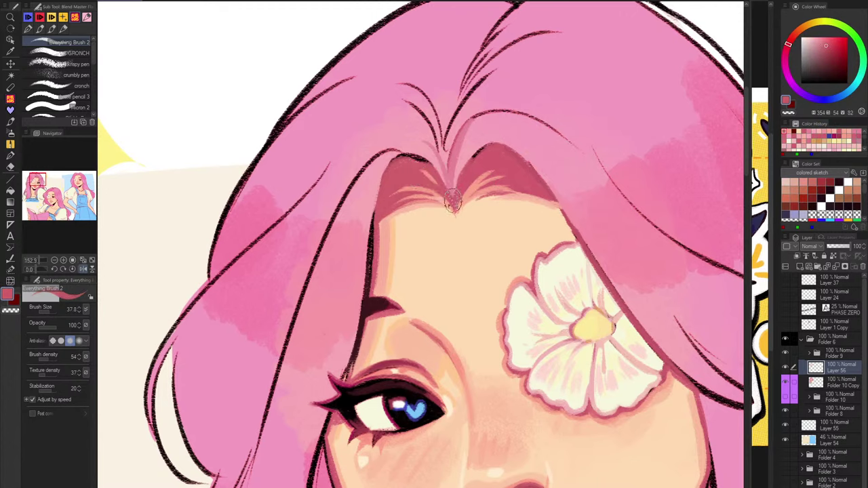
pyautogui.scroll(-5, 477, 323)
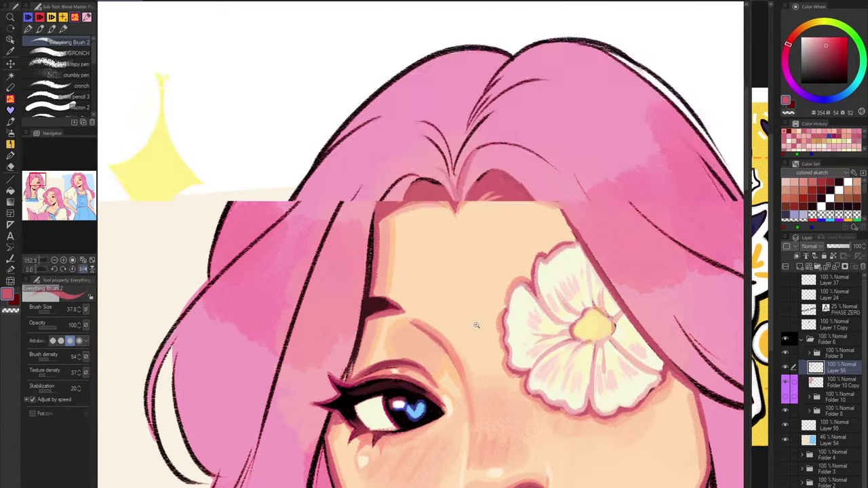
pyautogui.scroll(-3, 549, 207)
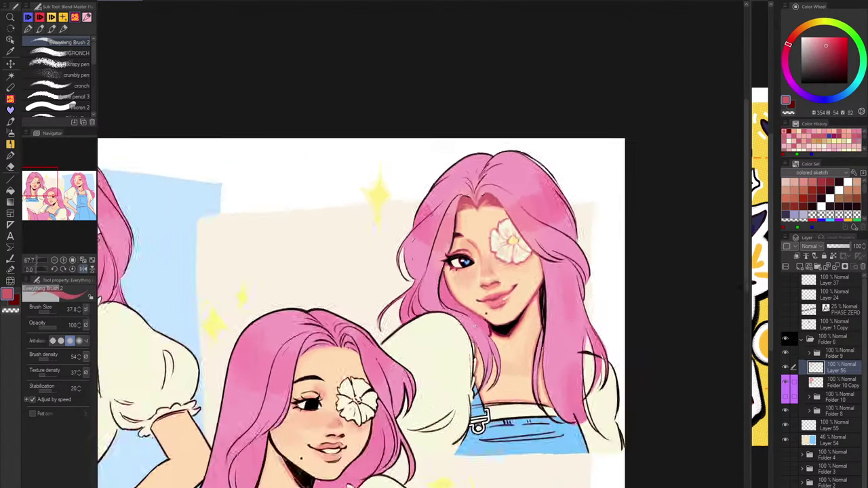
# Tint the upper parts of both rose hair arches with a cooler magenta, and review the face as a whole.
pyautogui.scroll(4, 512, 221)
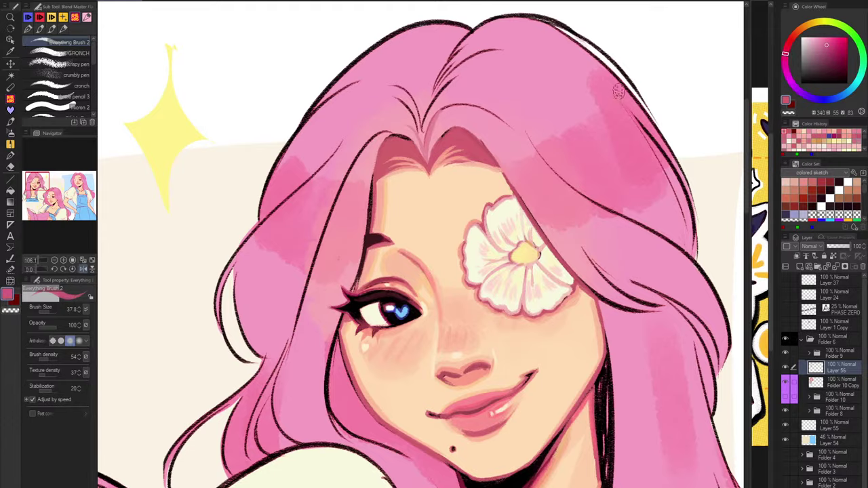
pyautogui.scroll(4, 424, 130)
pyautogui.moveTo(474, 136)
pyautogui.mouseDown()
pyautogui.moveTo(435, 183)
pyautogui.moveTo(484, 133)
pyautogui.moveTo(452, 168)
pyautogui.mouseUp()
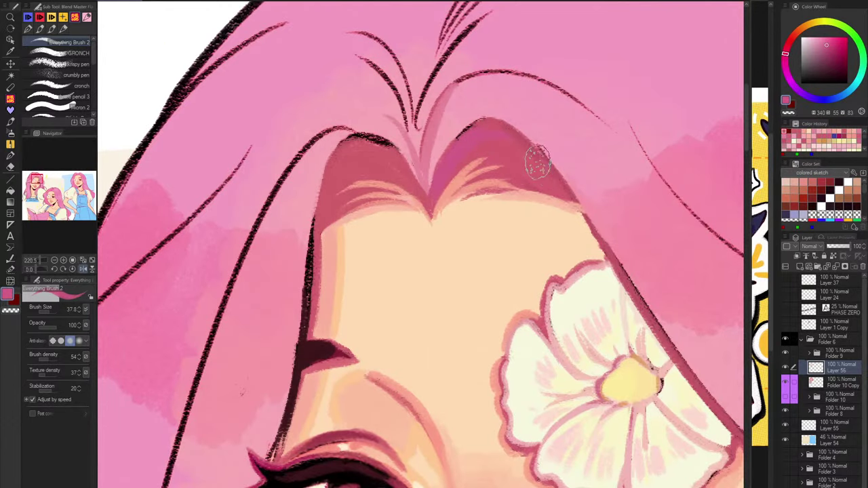
pyautogui.moveTo(538, 163); pyautogui.dragTo(511, 186)
pyautogui.moveTo(389, 173); pyautogui.dragTo(417, 200)
pyautogui.moveTo(339, 163); pyautogui.dragTo(376, 164)
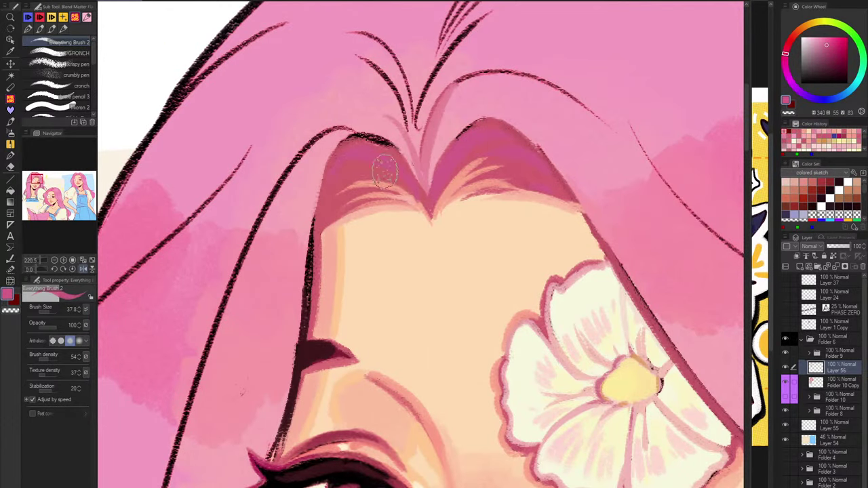
pyautogui.scroll(-5, 384, 170)
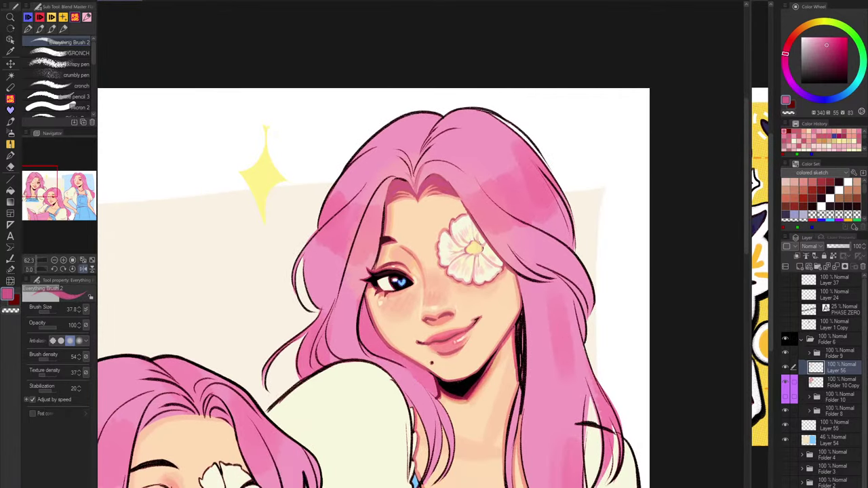
pyautogui.scroll(2, 440, 149)
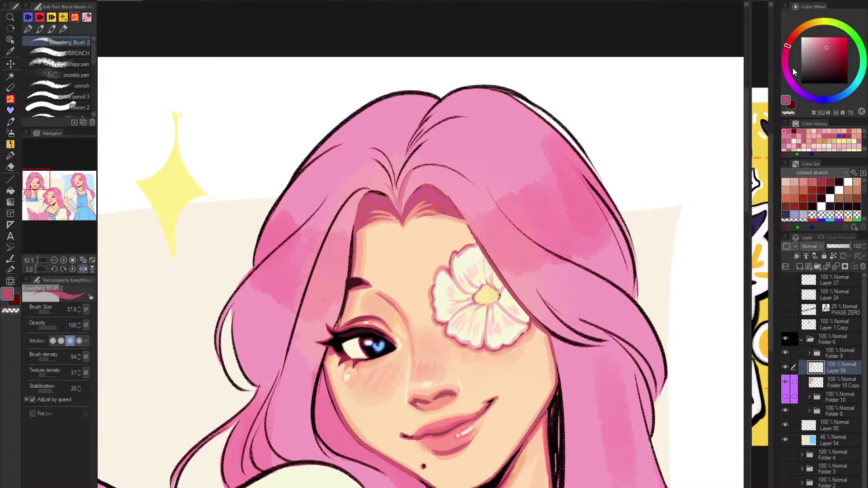
# Paint cooler magenta along the edges of the hairline arches above the forehead and check the face within the drawing.
pyautogui.click(833, 49)
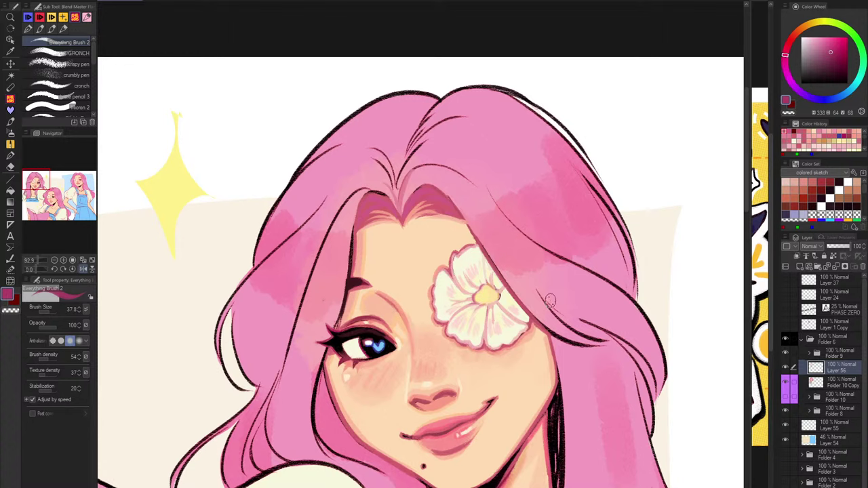
pyautogui.moveTo(391, 201); pyautogui.dragTo(371, 194)
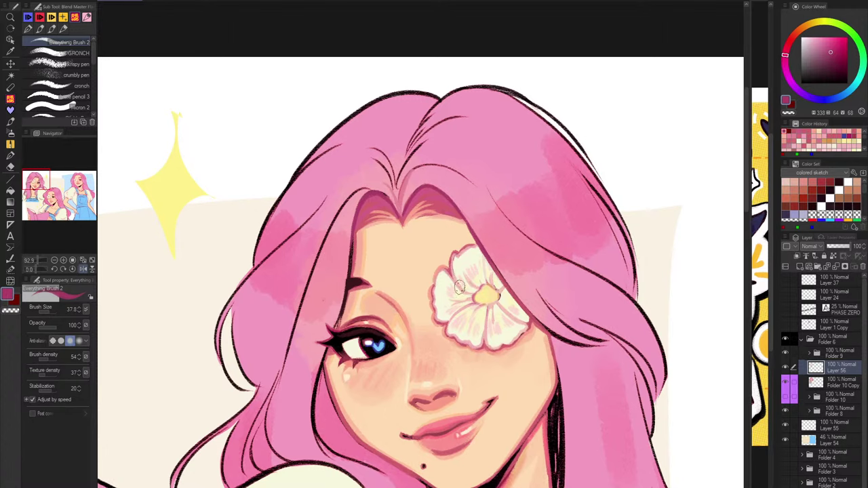
pyautogui.scroll(-1, 464, 296)
pyautogui.moveTo(463, 294); pyautogui.dragTo(464, 126)
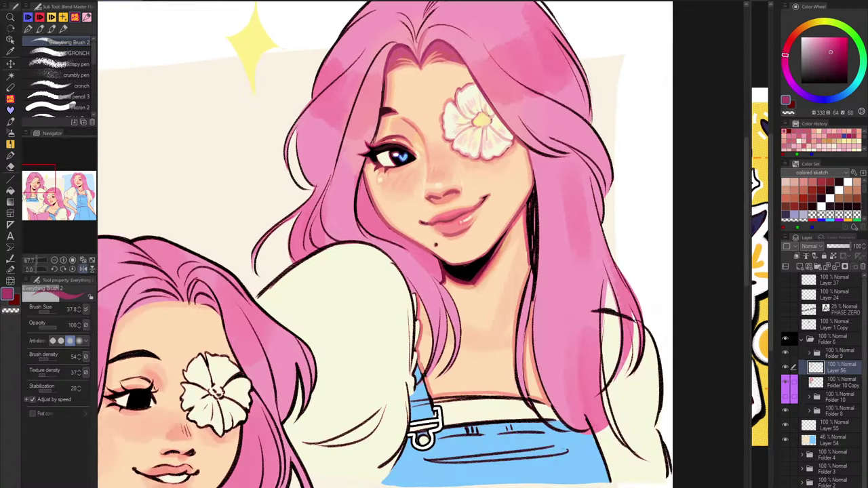
# Hide Layer 56 and try to shift the Folder 10 Copy layer on the canvas.
pyautogui.scroll(-1, 525, 205)
pyautogui.click(785, 367)
pyautogui.moveTo(538, 212); pyautogui.dragTo(513, 250)
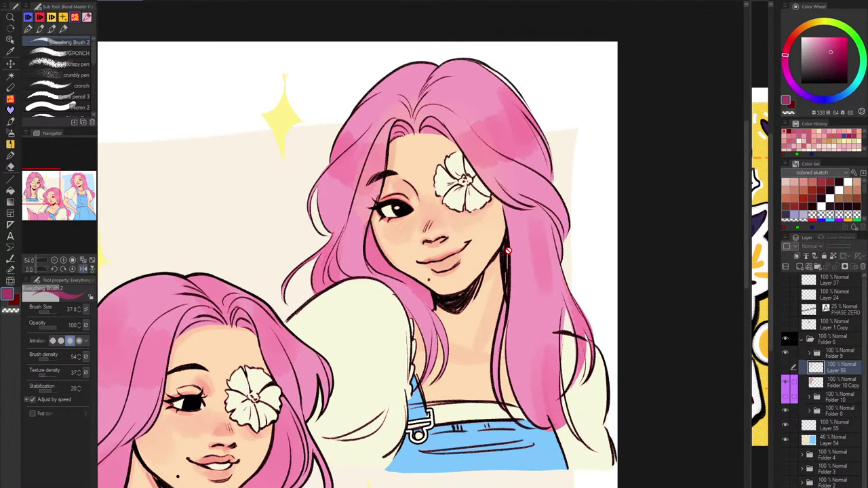
pyautogui.click(841, 383)
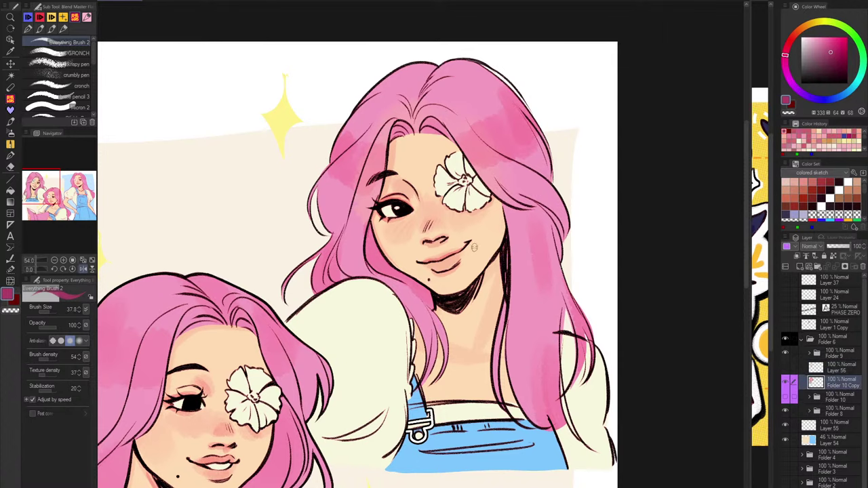
pyautogui.click(10, 64)
pyautogui.moveTo(479, 227)
pyautogui.mouseDown()
pyautogui.moveTo(454, 250)
pyautogui.moveTo(488, 231)
pyautogui.moveTo(469, 234)
pyautogui.mouseUp()
pyautogui.hotkey('ctrl', 'z')
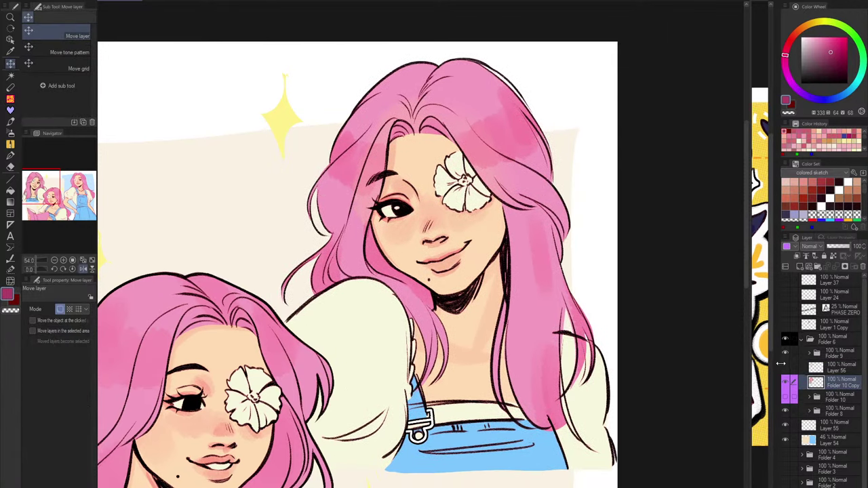
# Compare the rendered face with the drawing beneath by toggling Layer 56 and Folder 10 Copy off and on.
pyautogui.click(786, 368)
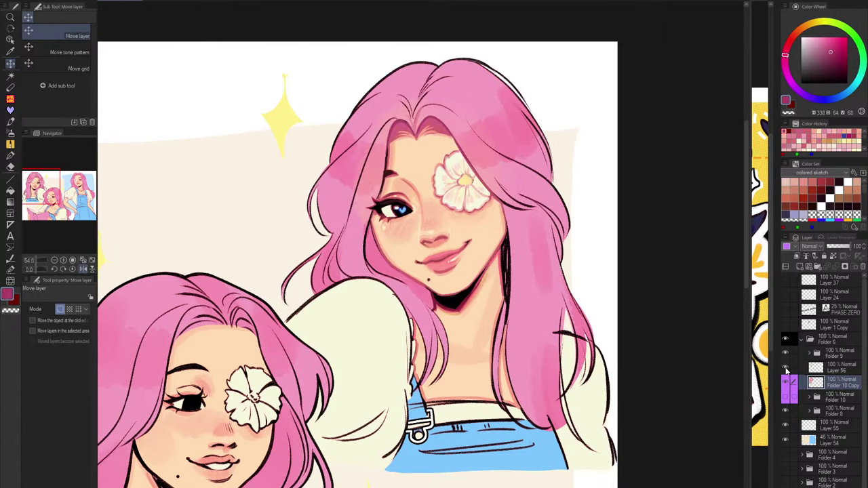
pyautogui.click(785, 368)
pyautogui.click(787, 369)
pyautogui.click(787, 385)
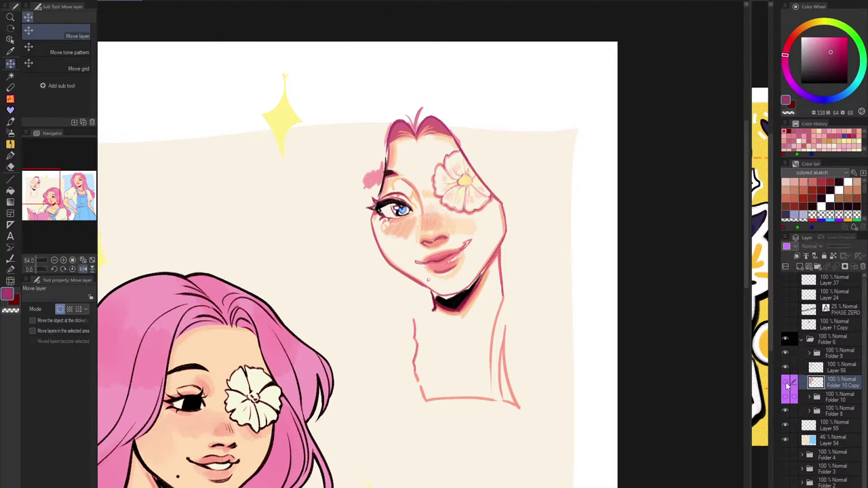
pyautogui.click(787, 384)
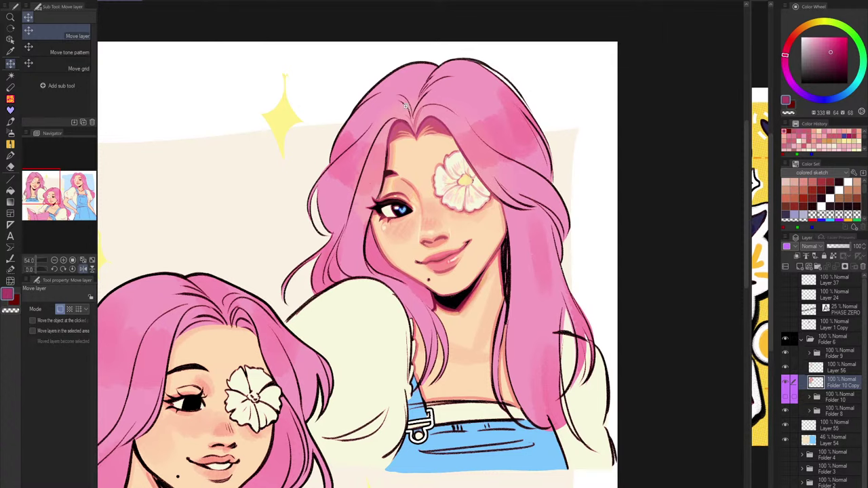
# Return to painting on Layer 56 and cover the dark hair edge beside the forehead with sampled light pink.
pyautogui.scroll(2, 400, 121)
pyautogui.scroll(2, 389, 146)
pyautogui.hotkey('ctrl', 'z')
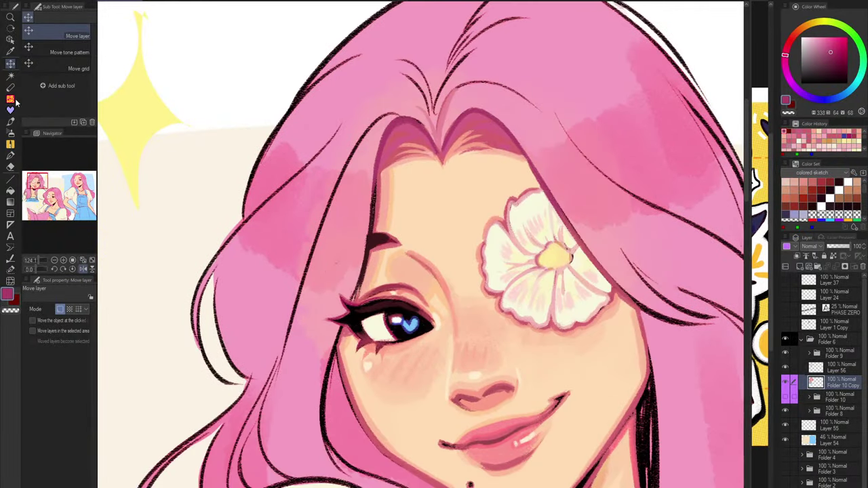
pyautogui.click(11, 100)
pyautogui.click(841, 371)
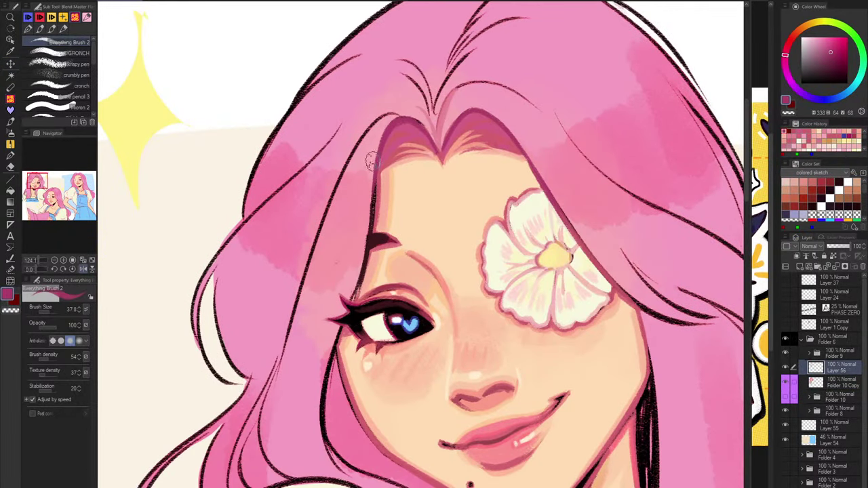
pyautogui.keyDown('alt'); pyautogui.click(363, 256); pyautogui.keyUp('alt')
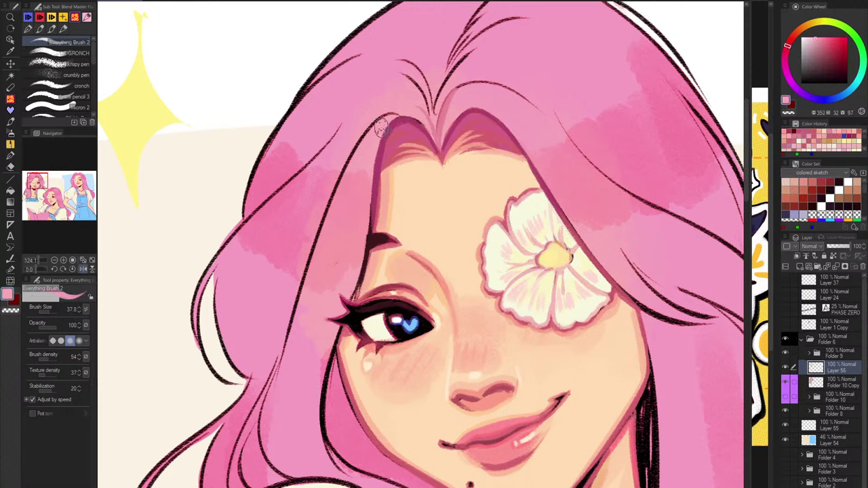
pyautogui.moveTo(374, 155); pyautogui.dragTo(364, 259)
# Enlarge the brush to 58.4 and replace the long dark strand line on the eye side with sampled rose.
pyautogui.press(']')
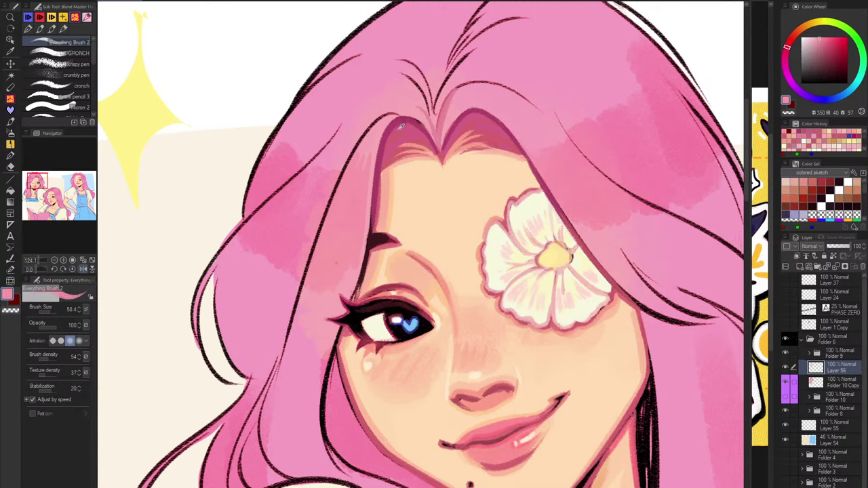
pyautogui.keyDown('alt'); pyautogui.click(400, 126); pyautogui.keyUp('alt')
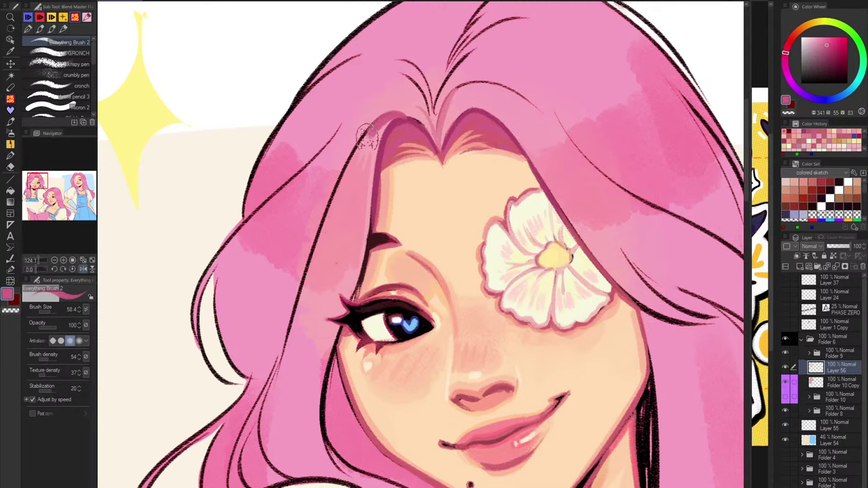
pyautogui.moveTo(366, 138); pyautogui.dragTo(276, 400)
pyautogui.moveTo(469, 184); pyautogui.dragTo(453, 233)
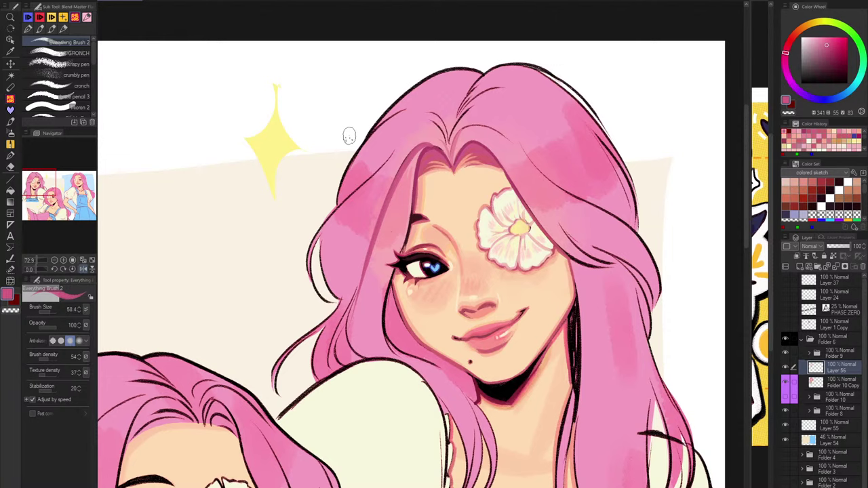
pyautogui.scroll(2, 394, 200)
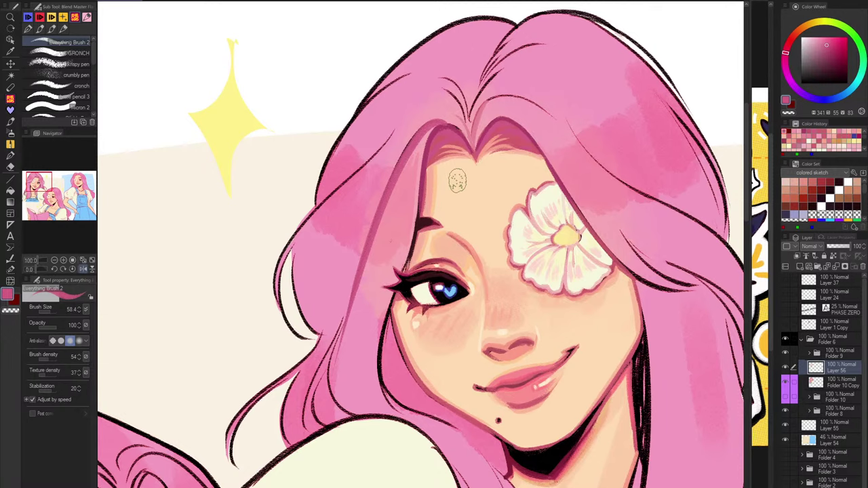
pyautogui.scroll(-1, 515, 200)
pyautogui.scroll(-3, 515, 200)
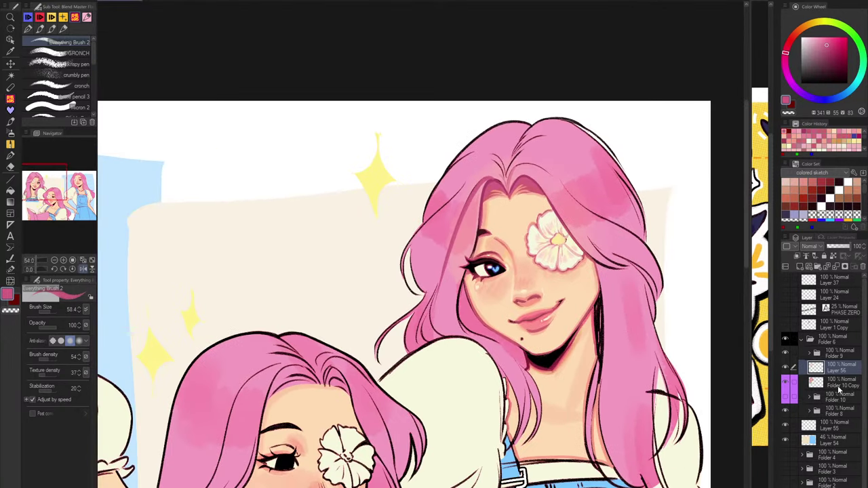
# Mask the Folder 10 Copy layer to a brushed selection covering the face, hairline, neck and inner hair strands.
pyautogui.click(838, 385)
pyautogui.click(10, 269)
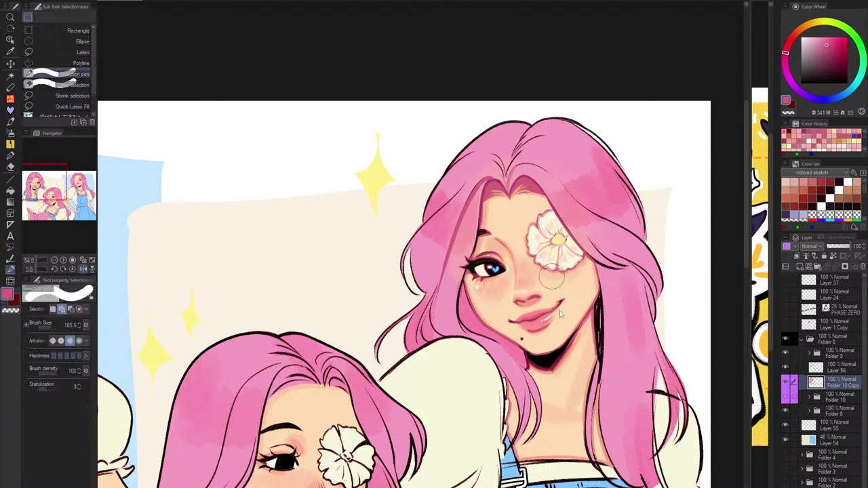
pyautogui.keyDown('ctrl'); pyautogui.keyDown('alt'); pyautogui.moveTo(551, 276); pyautogui.dragTo(524, 249); pyautogui.keyUp('alt'); pyautogui.keyUp('ctrl')
pyautogui.moveTo(507, 200)
pyautogui.mouseDown()
pyautogui.moveTo(483, 267)
pyautogui.moveTo(528, 181)
pyautogui.moveTo(482, 246)
pyautogui.moveTo(467, 230)
pyautogui.moveTo(494, 195)
pyautogui.moveTo(516, 193)
pyautogui.moveTo(539, 205)
pyautogui.moveTo(584, 285)
pyautogui.moveTo(542, 366)
pyautogui.moveTo(488, 309)
pyautogui.moveTo(478, 274)
pyautogui.moveTo(522, 305)
pyautogui.moveTo(525, 244)
pyautogui.moveTo(580, 332)
pyautogui.moveTo(583, 347)
pyautogui.moveTo(566, 373)
pyautogui.moveTo(575, 369)
pyautogui.moveTo(566, 410)
pyautogui.moveTo(562, 314)
pyautogui.mouseUp()
pyautogui.hotkey('ctrl', 'z')
pyautogui.moveTo(580, 260)
pyautogui.mouseDown()
pyautogui.moveTo(574, 303)
pyautogui.moveTo(591, 315)
pyautogui.moveTo(577, 352)
pyautogui.moveTo(505, 352)
pyautogui.moveTo(515, 275)
pyautogui.moveTo(546, 261)
pyautogui.moveTo(550, 271)
pyautogui.mouseUp()
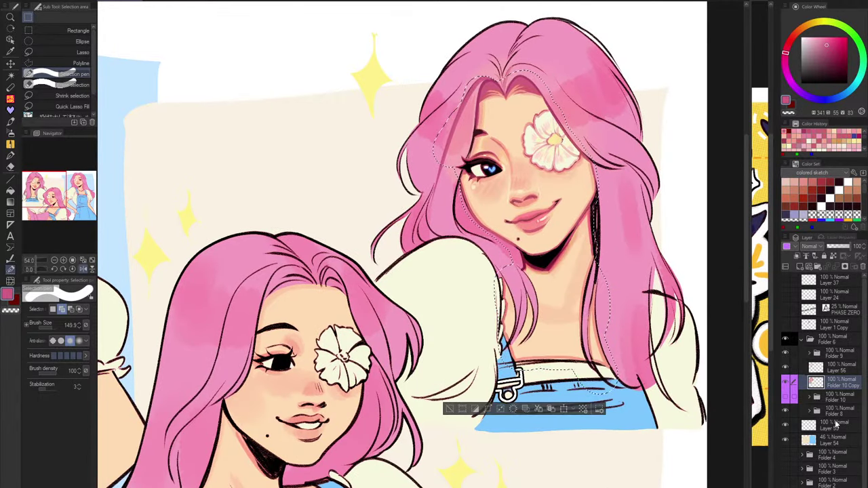
pyautogui.click(843, 256)
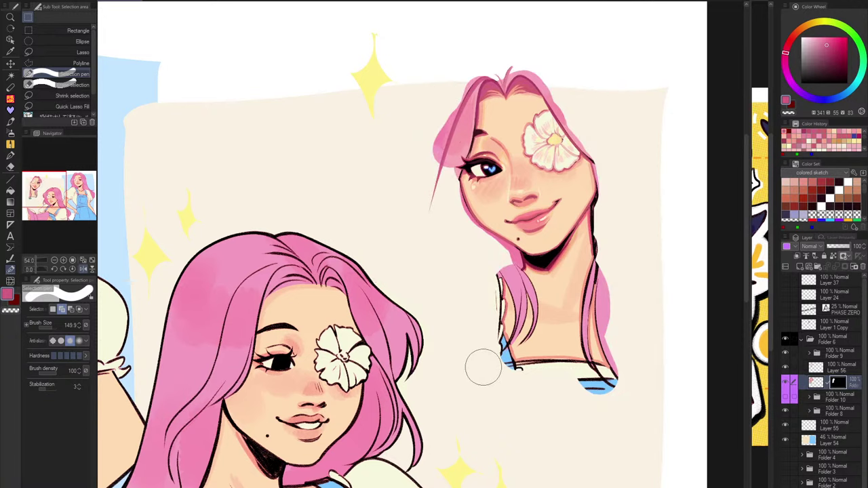
# Show Folder 10 again, expand it and select its topmost line layer.
pyautogui.click(785, 397)
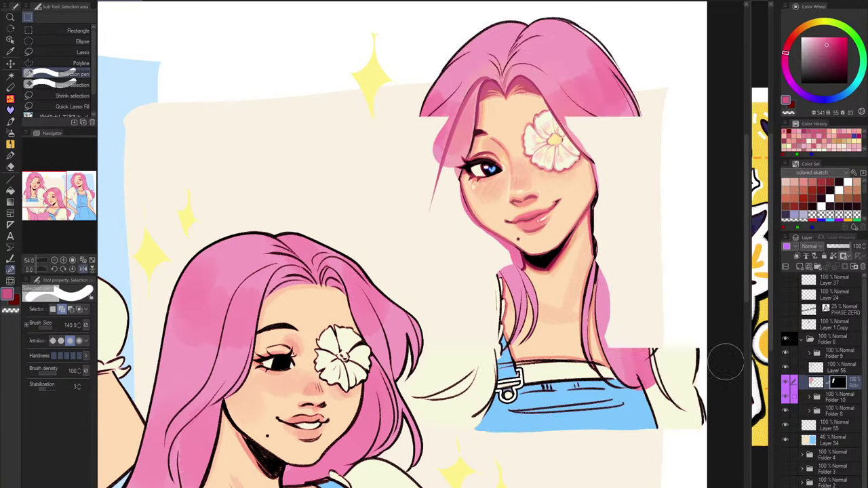
pyautogui.click(816, 398)
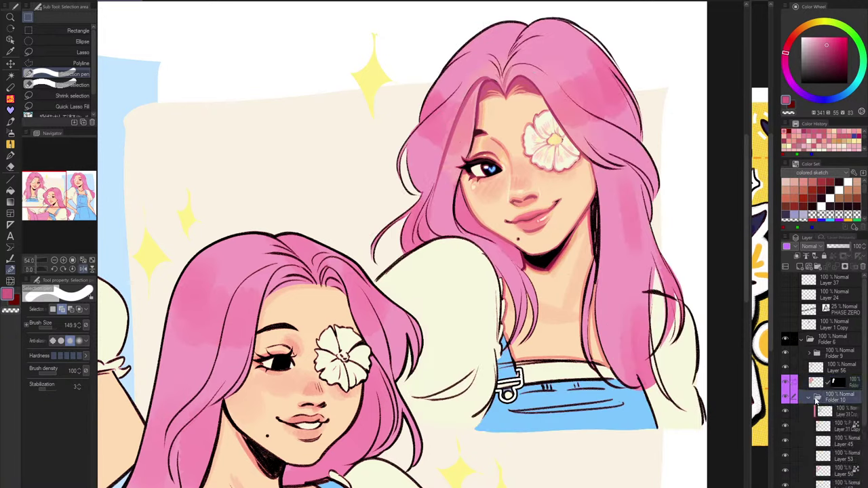
pyautogui.scroll(-2, 832, 411)
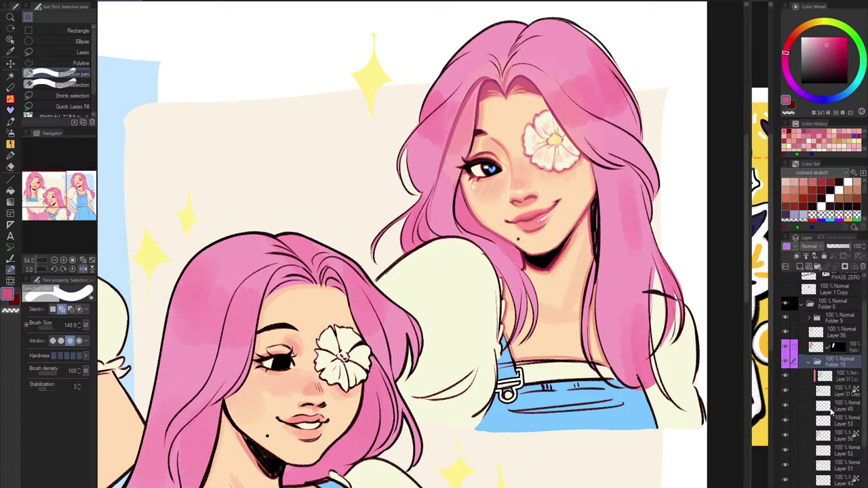
pyautogui.click(848, 375)
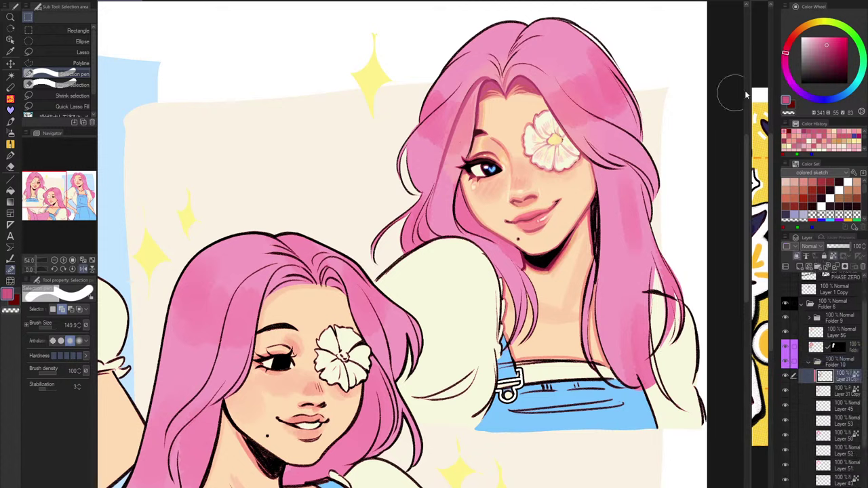
# Try a muted rose, enlarge the brush to 143.5 and tint the hair lines above the forehead with dark plum.
pyautogui.moveTo(827, 52); pyautogui.dragTo(821, 56)
pyautogui.press('j')
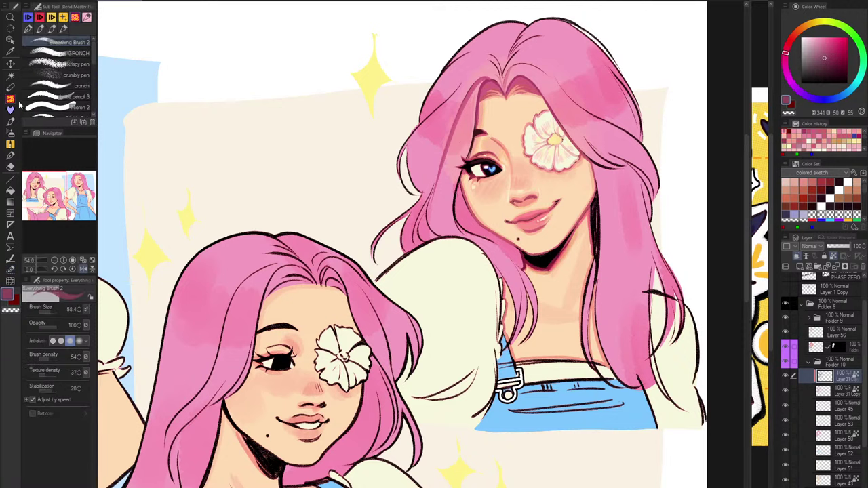
pyautogui.moveTo(438, 91); pyautogui.dragTo(459, 64)
pyautogui.hotkey('ctrl', 'z')
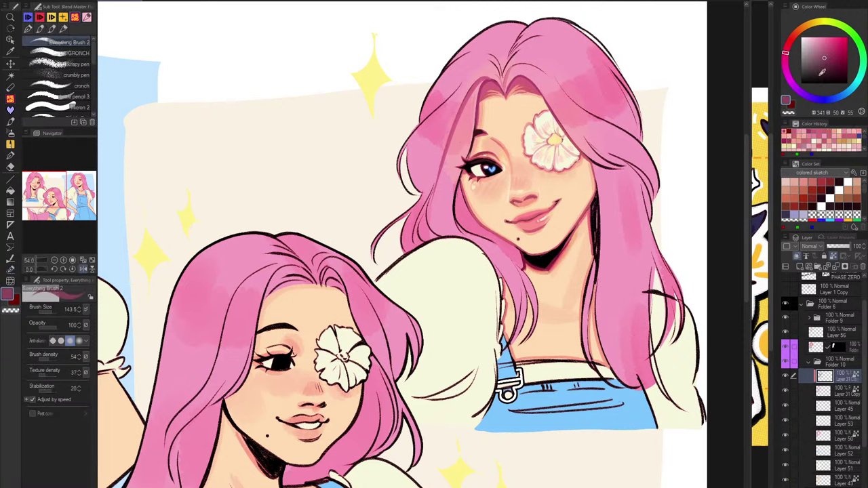
pyautogui.click(828, 69)
pyautogui.moveTo(448, 99); pyautogui.dragTo(433, 121)
pyautogui.moveTo(536, 47); pyautogui.dragTo(496, 104)
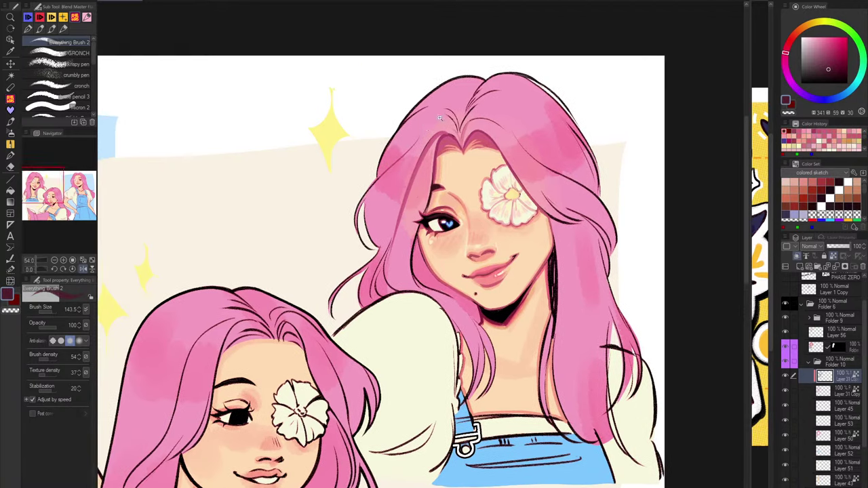
# Recolour the strand lines at the parting and on the eye side of the hair with softer plum tones.
pyautogui.moveTo(423, 134); pyautogui.dragTo(467, 112)
pyautogui.click(826, 65)
pyautogui.moveTo(393, 174); pyautogui.dragTo(319, 262)
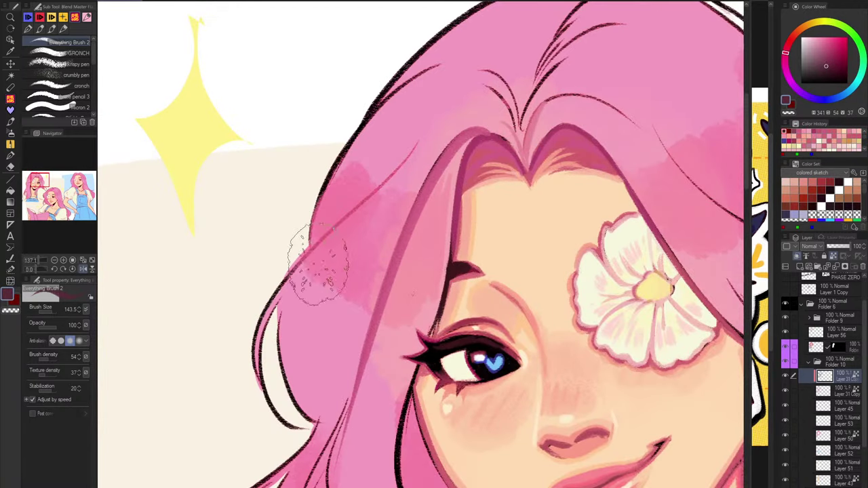
pyautogui.moveTo(519, 99)
pyautogui.mouseDown()
pyautogui.moveTo(465, 135)
pyautogui.moveTo(576, 57)
pyautogui.mouseUp()
pyautogui.click(786, 61)
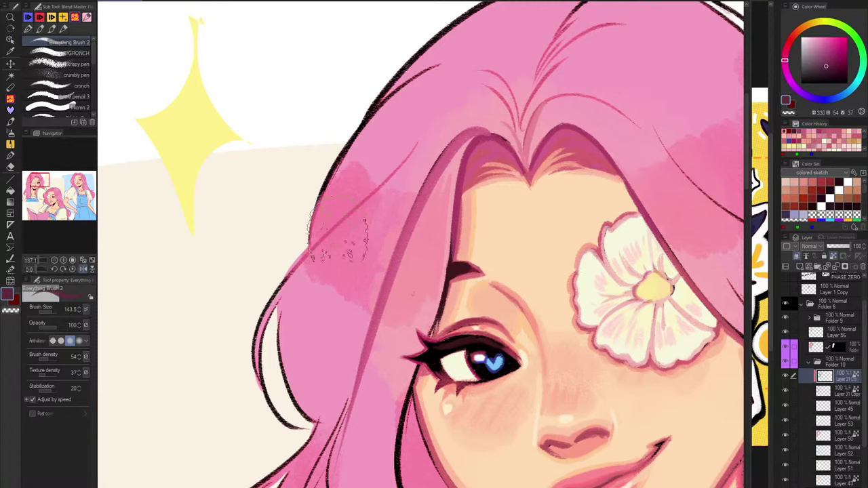
pyautogui.moveTo(344, 240); pyautogui.dragTo(413, 148)
# Brush plum over the inner dark hair lines on the flower side, from the crown past the cheek.
pyautogui.scroll(-3, 575, 101)
pyautogui.moveTo(513, 67); pyautogui.dragTo(448, 149)
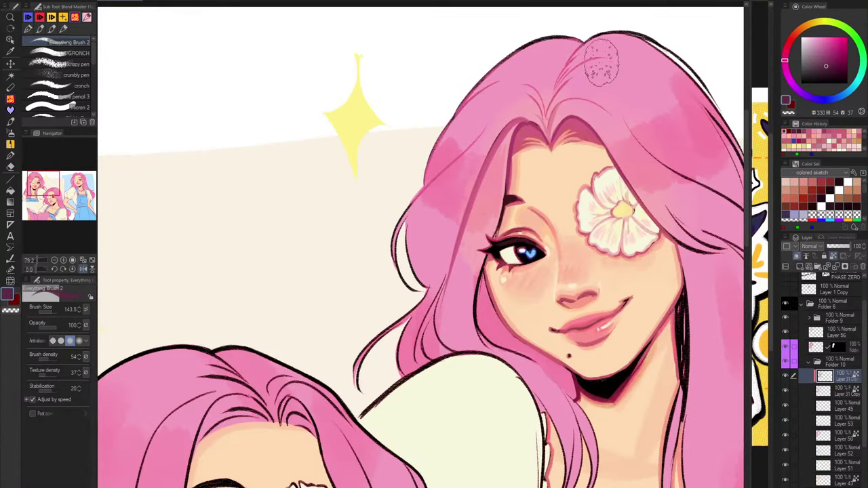
pyautogui.moveTo(645, 110)
pyautogui.mouseDown()
pyautogui.moveTo(569, 118)
pyautogui.moveTo(519, 135)
pyautogui.moveTo(542, 211)
pyautogui.mouseUp()
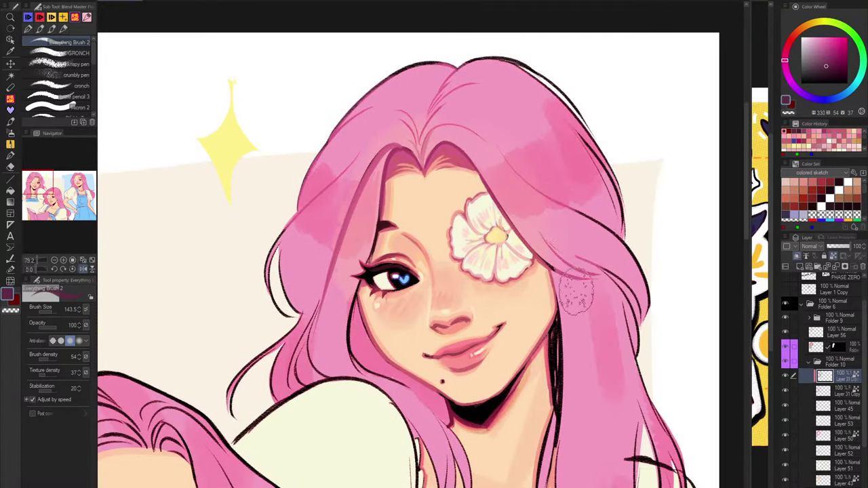
pyautogui.moveTo(616, 274); pyautogui.dragTo(636, 332)
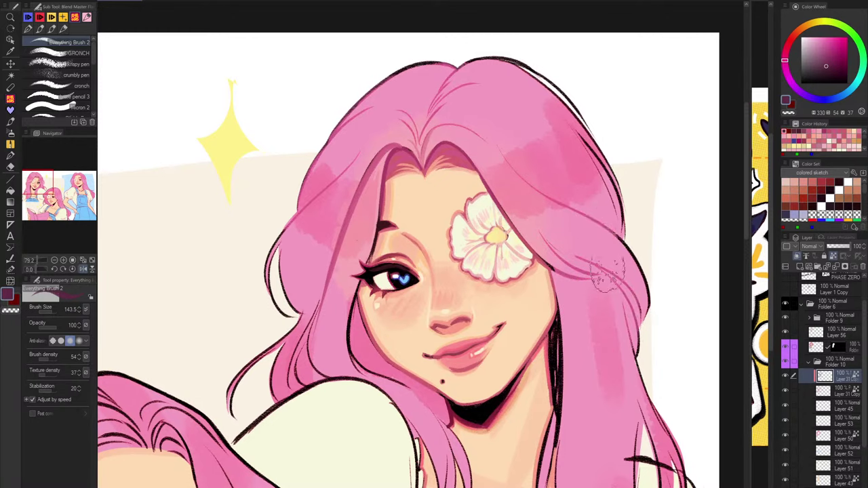
pyautogui.moveTo(546, 291); pyautogui.dragTo(563, 420)
pyautogui.moveTo(617, 380)
pyautogui.mouseDown()
pyautogui.moveTo(613, 203)
pyautogui.moveTo(631, 346)
pyautogui.mouseUp()
# Tint the lines of the long lower hair on the flower side, then collapse Folder 10 and reselect Layer 56.
pyautogui.moveTo(341, 148); pyautogui.dragTo(346, 175)
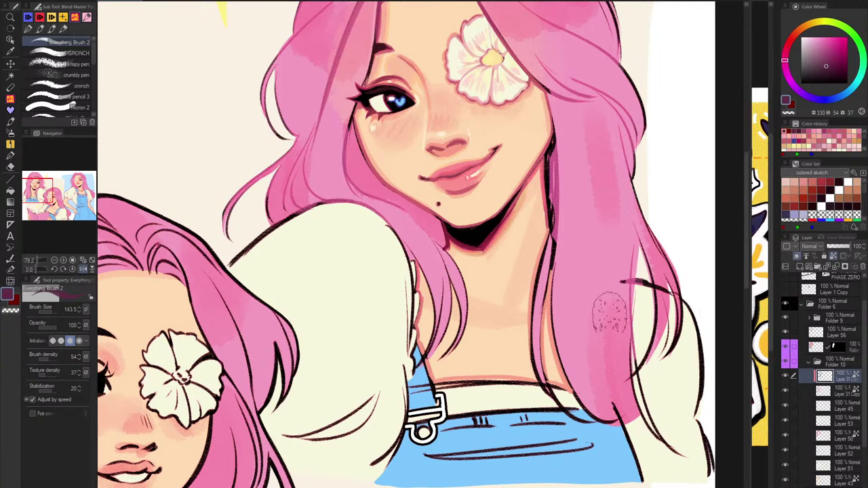
pyautogui.scroll(2, 604, 299)
pyautogui.moveTo(599, 234); pyautogui.dragTo(584, 344)
pyautogui.click(809, 363)
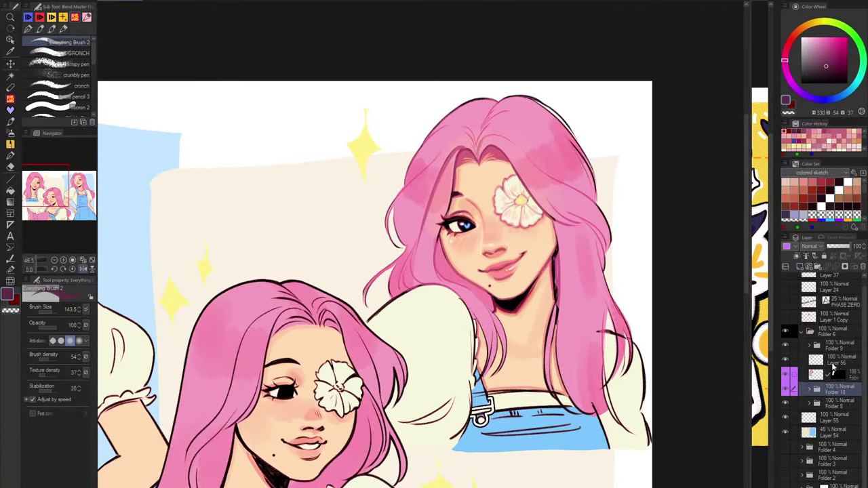
pyautogui.click(824, 360)
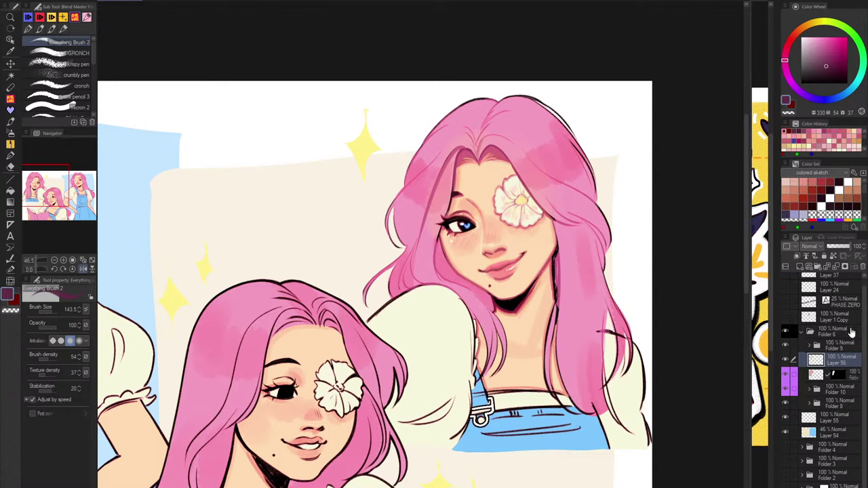
# Compare the merged copy with and without its mask while Folder 10 is hidden, then show Folder 10 and reselect Layer 56.
pyautogui.click(835, 375)
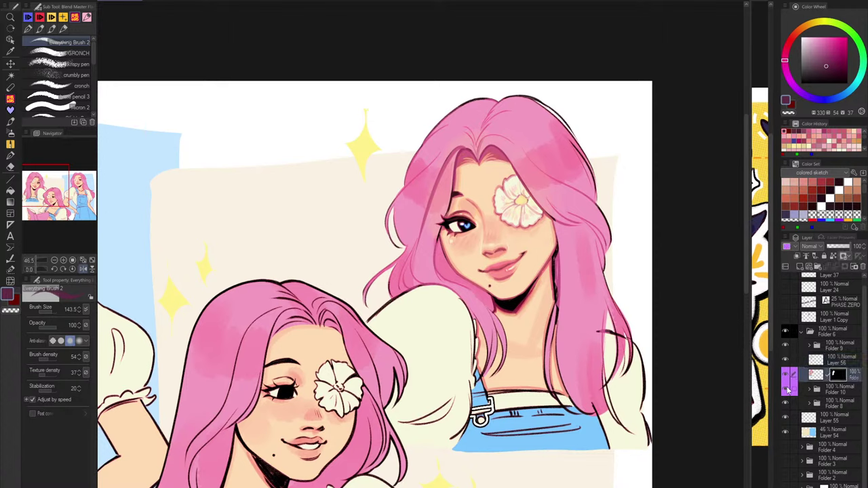
pyautogui.click(786, 390)
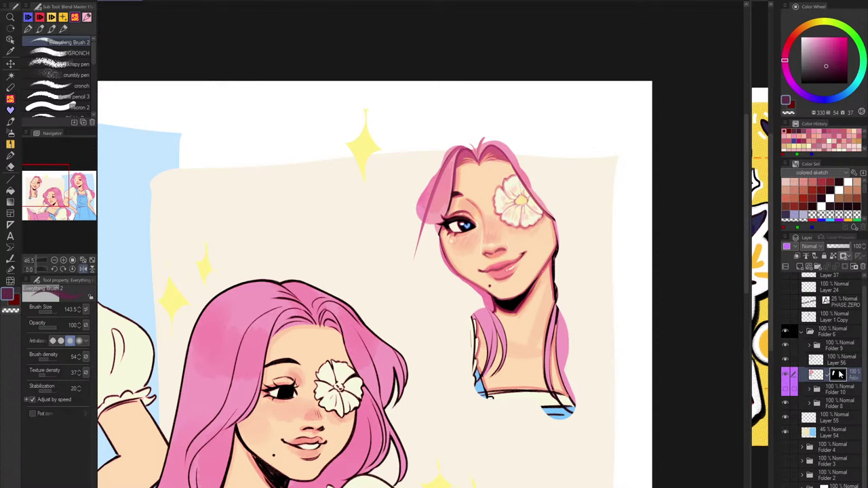
pyautogui.rightClick(841, 374)
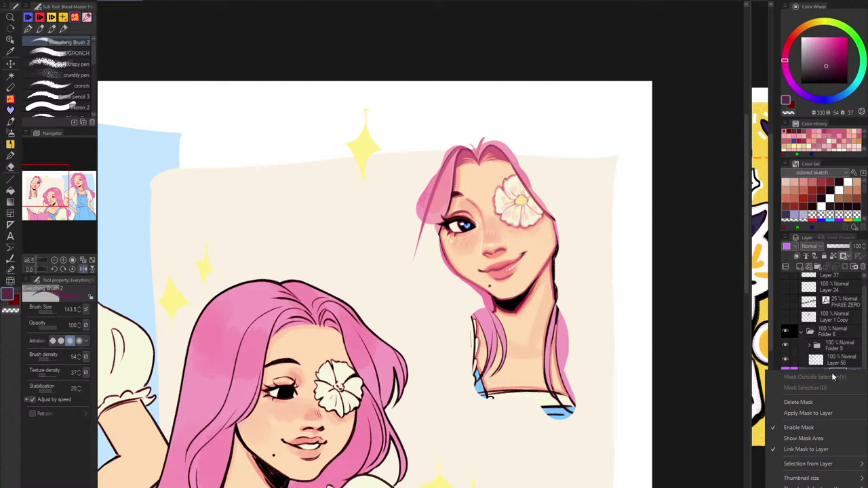
pyautogui.click(807, 427)
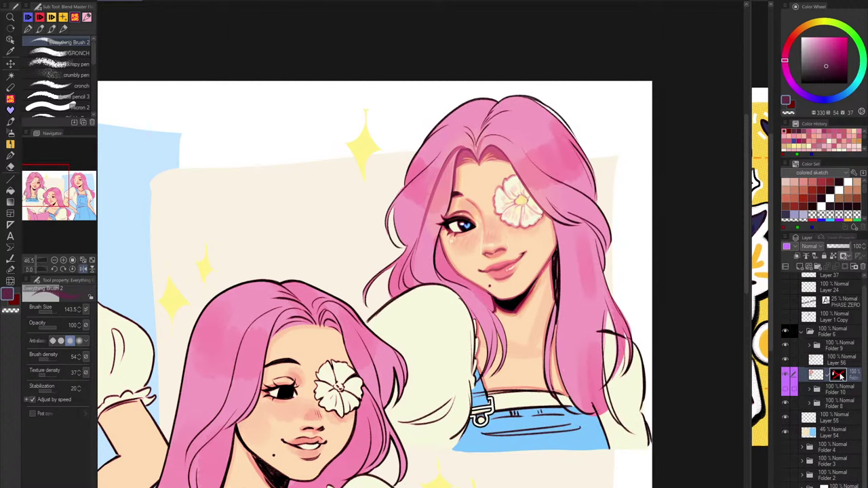
pyautogui.rightClick(841, 376)
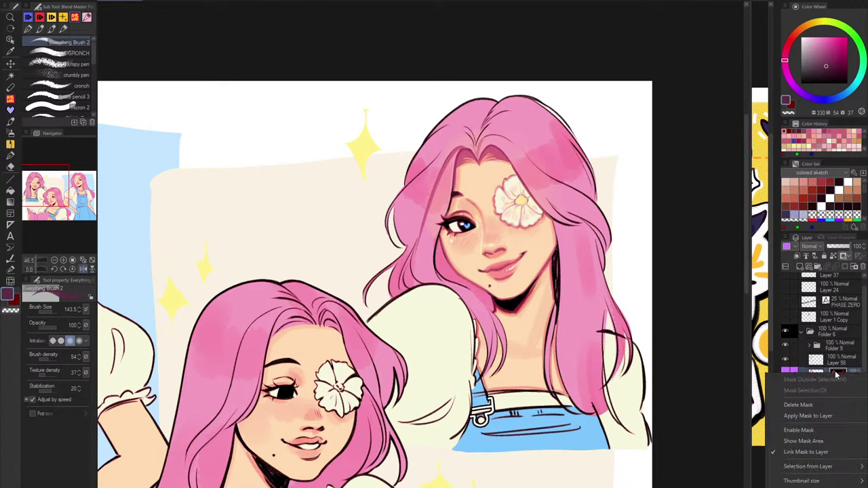
pyautogui.click(798, 430)
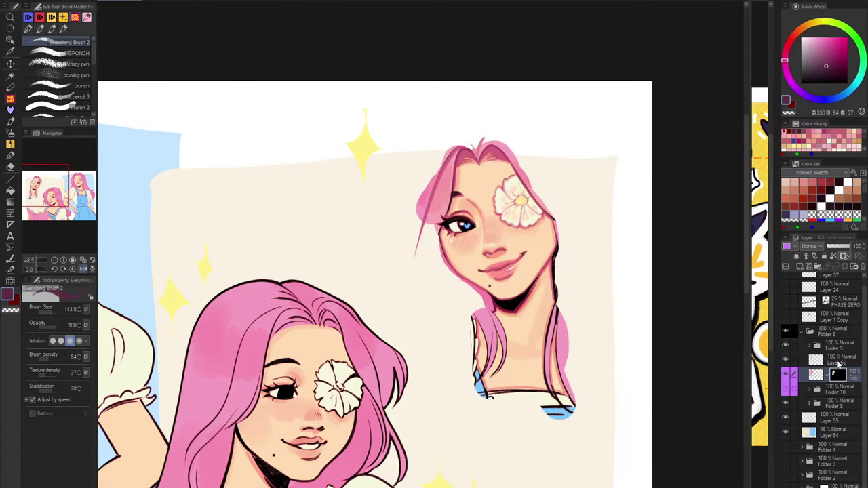
pyautogui.click(838, 363)
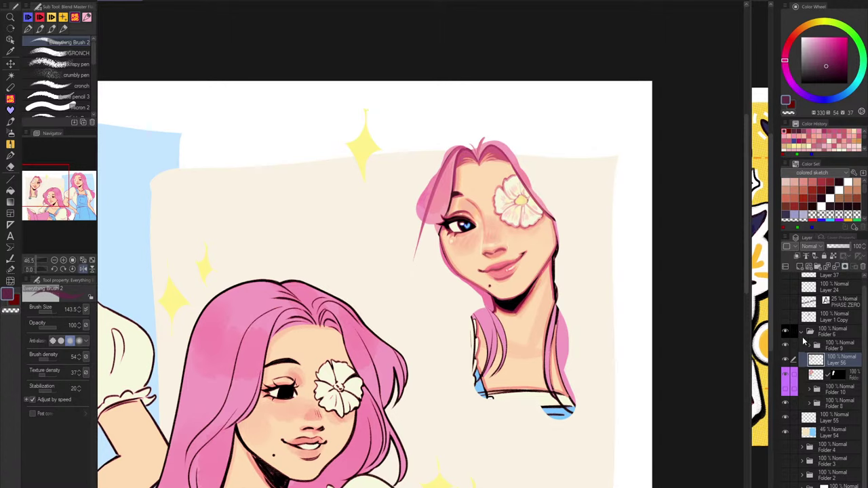
pyautogui.scroll(4, 513, 238)
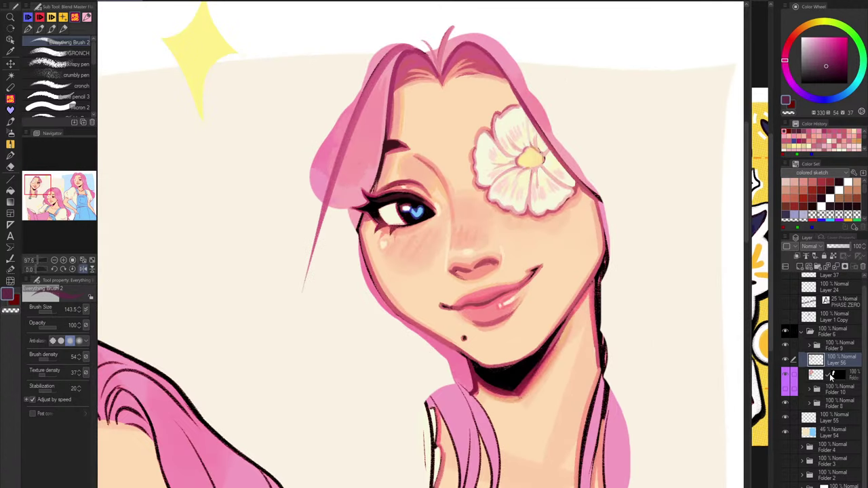
pyautogui.click(839, 373)
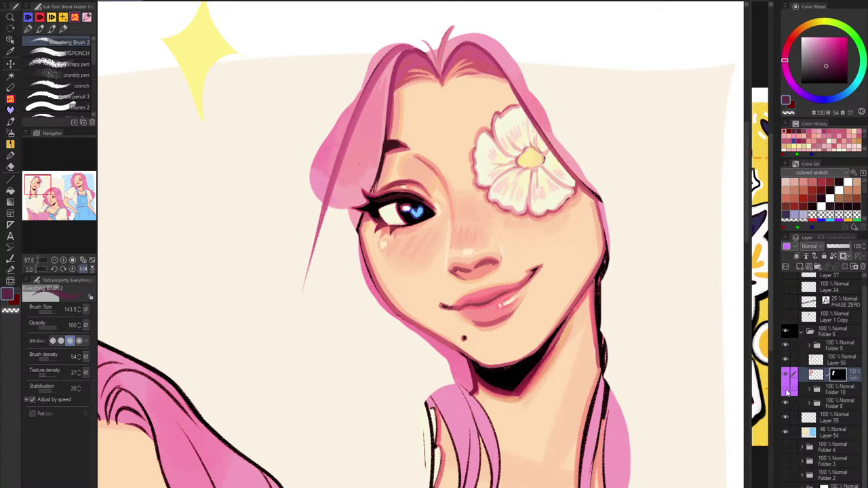
pyautogui.click(785, 389)
pyautogui.click(846, 364)
pyautogui.click(845, 364)
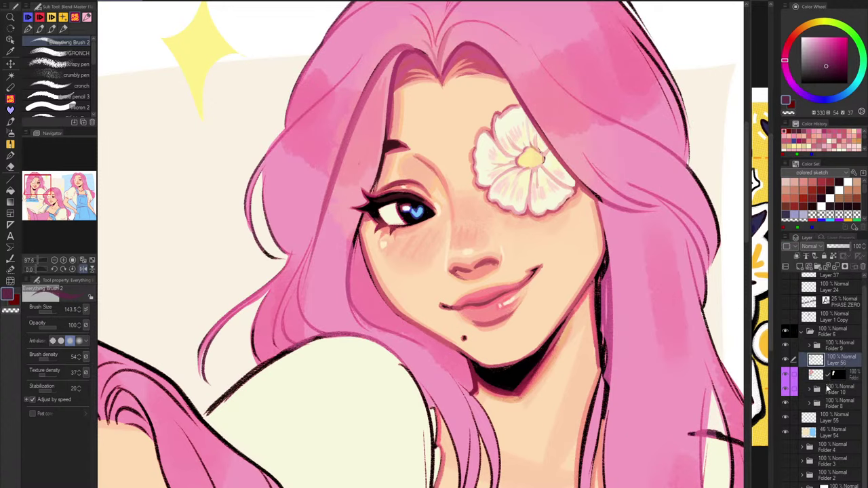
# Add a layer mask to Folder 10, mirror the canvas and erase the stray outer outline along the crown with transparent colour.
pyautogui.click(829, 391)
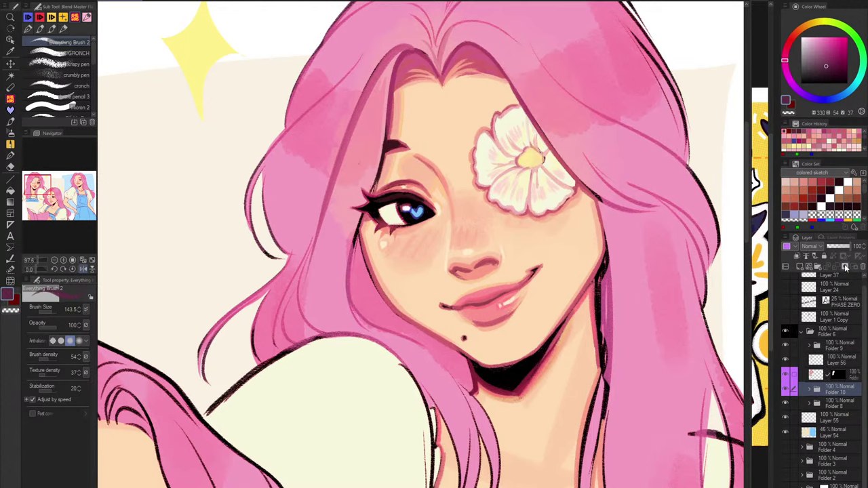
pyautogui.click(843, 256)
pyautogui.scroll(-2, 461, 251)
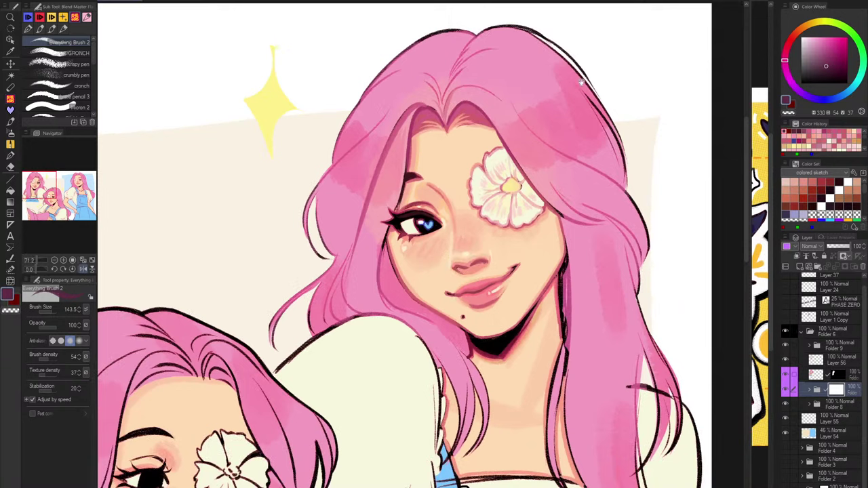
pyautogui.moveTo(581, 50); pyautogui.dragTo(494, 170)
pyautogui.scroll(3, 485, 169)
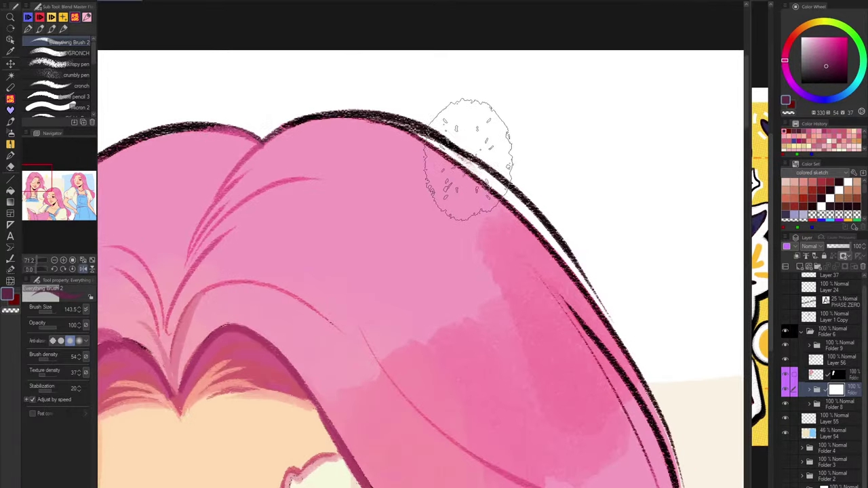
pyautogui.press('h')
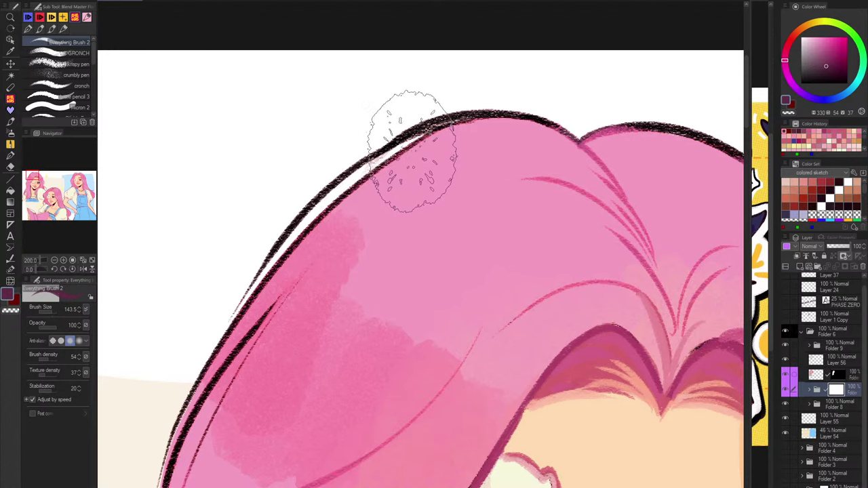
pyautogui.press('c')
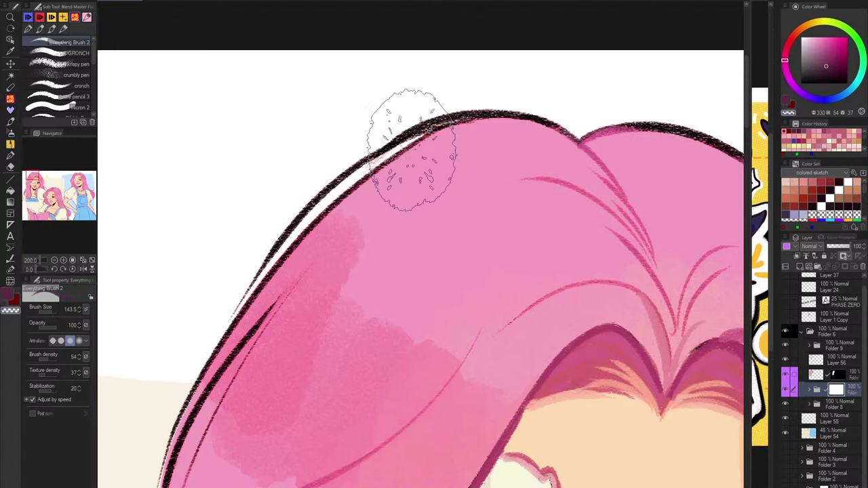
pyautogui.moveTo(404, 107); pyautogui.dragTo(381, 109)
pyautogui.moveTo(437, 116)
pyautogui.mouseDown()
pyautogui.moveTo(296, 218)
pyautogui.moveTo(479, 105)
pyautogui.moveTo(437, 121)
pyautogui.mouseUp()
pyautogui.moveTo(520, 101); pyautogui.dragTo(419, 132)
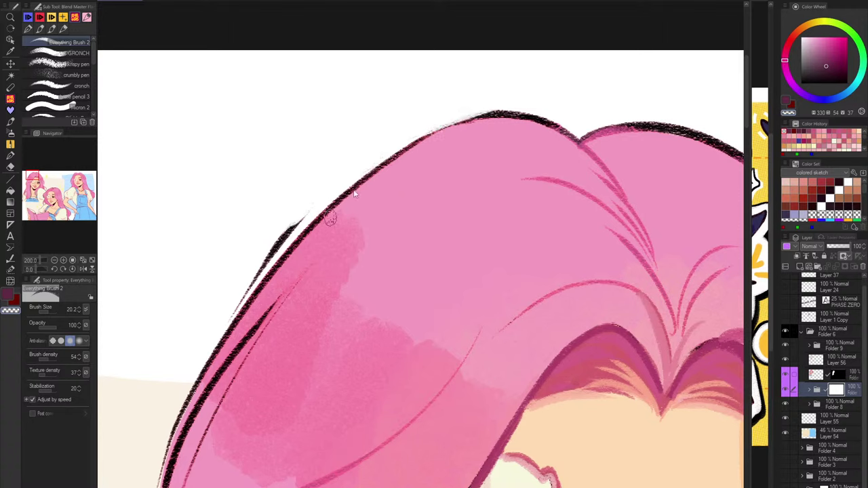
# Enlarge the brush to about 25.3 and mask out the rest of the stray outline down the flower side of the crown.
pyautogui.press(']')
pyautogui.moveTo(302, 218); pyautogui.dragTo(231, 301)
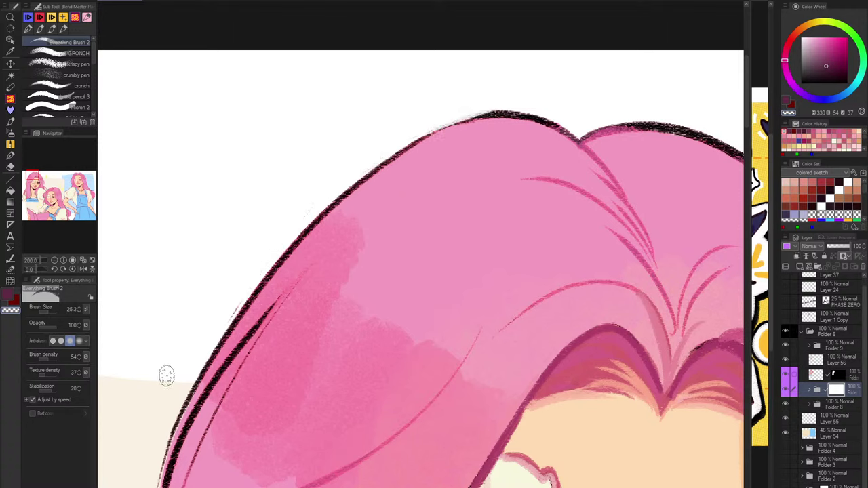
pyautogui.moveTo(283, 244); pyautogui.dragTo(238, 305)
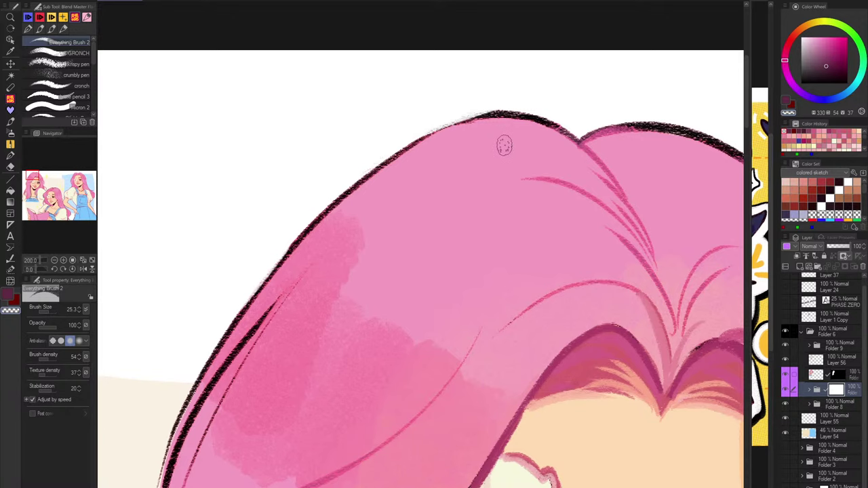
# Try painting the hidden crown outline back with the main colour on the mask, then undo that stroke.
pyautogui.scroll(-2, 495, 135)
pyautogui.press('c')
pyautogui.moveTo(502, 95)
pyautogui.mouseDown()
pyautogui.moveTo(404, 143)
pyautogui.moveTo(303, 291)
pyautogui.moveTo(284, 279)
pyautogui.mouseUp()
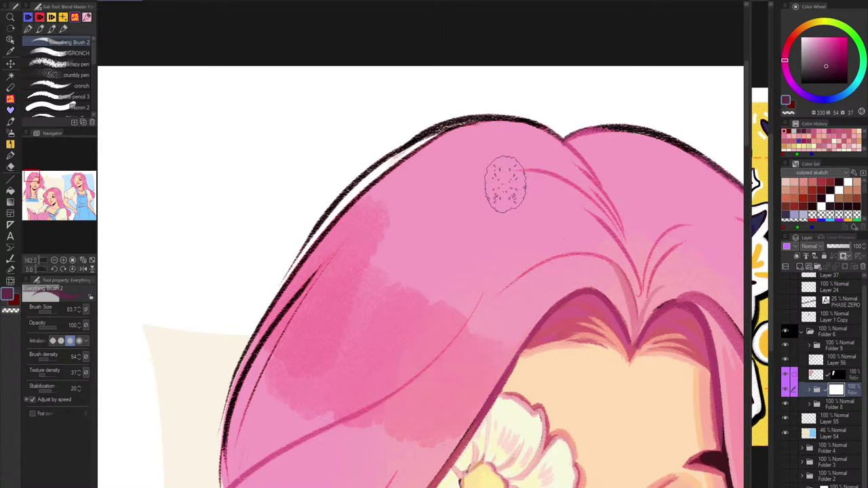
pyautogui.hotkey('ctrl', 'z')
pyautogui.scroll(-5, 475, 177)
pyautogui.moveTo(476, 177); pyautogui.dragTo(419, 74)
pyautogui.scroll(-1, 549, 235)
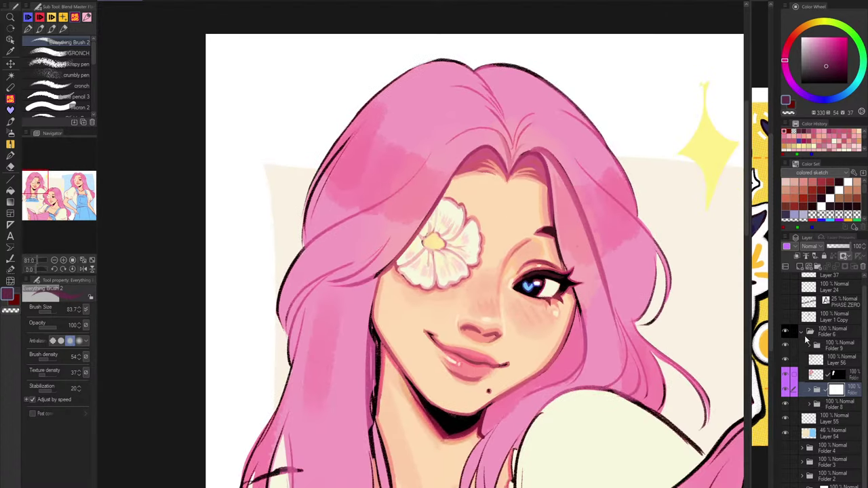
# Reselect Layer 56 and mirror the canvas back to its normal orientation.
pyautogui.click(829, 359)
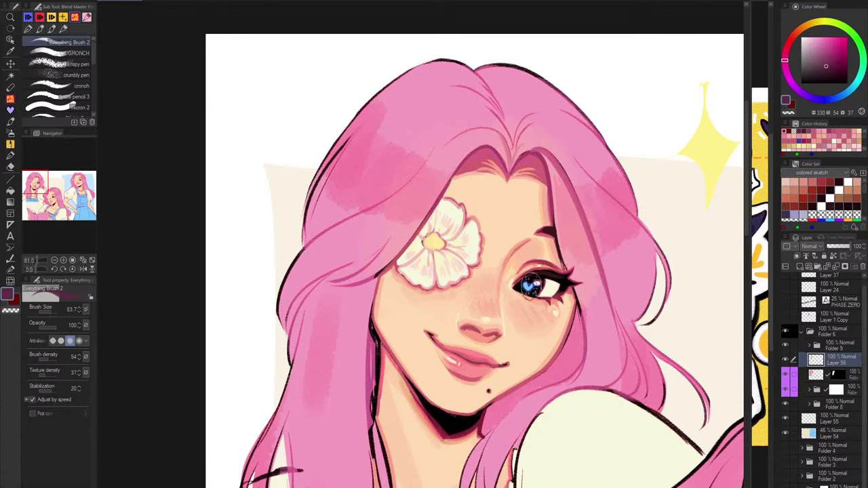
pyautogui.press('h')
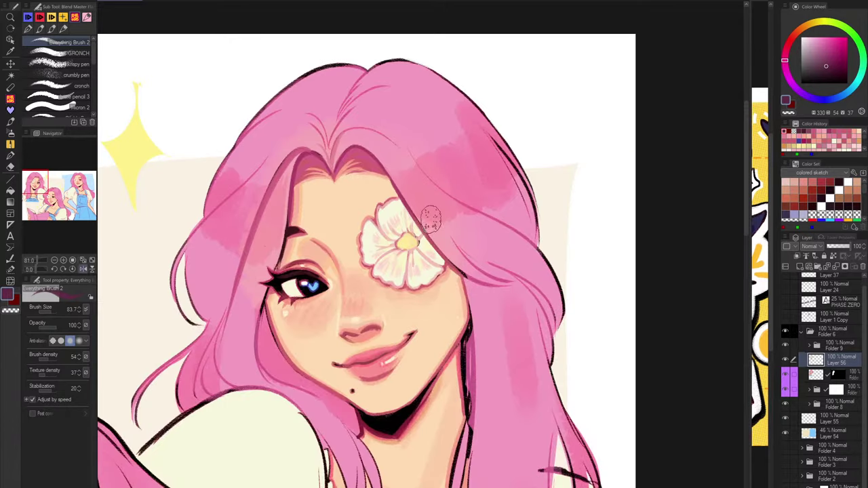
pyautogui.scroll(2, 280, 176)
# Try a sampled rose pink over the outer strand line on the eye side of the hair, then undo it.
pyautogui.keyDown('alt'); pyautogui.click(282, 174); pyautogui.keyUp('alt')
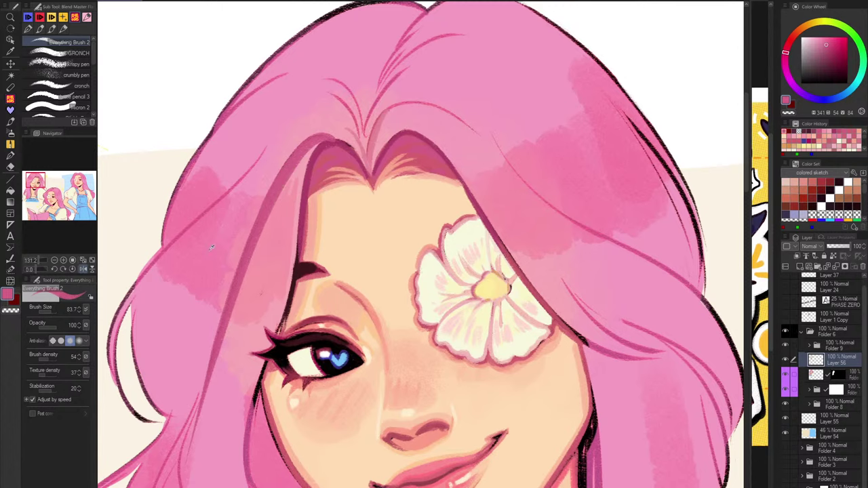
pyautogui.moveTo(271, 140); pyautogui.dragTo(150, 260)
pyautogui.hotkey('ctrl', 'z')
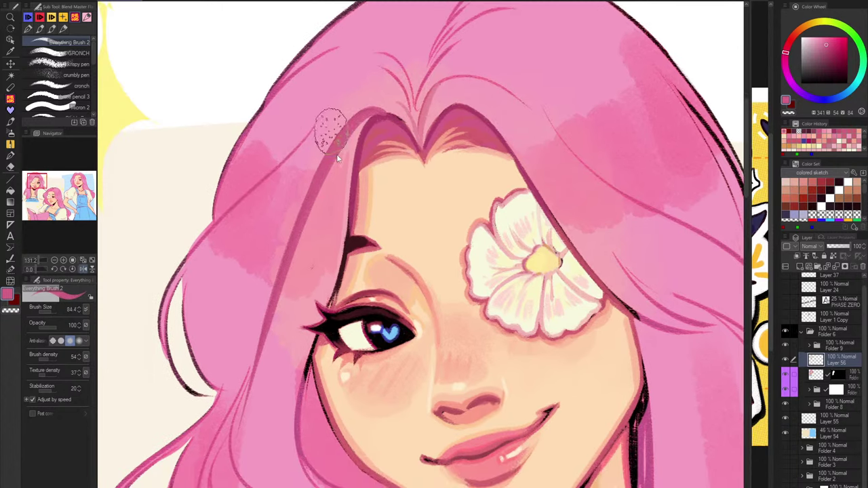
# Soften the strand lines on the eye side up to the parting with lighter pinks, enlarging the brush to 71.1.
pyautogui.keyDown('alt'); pyautogui.click(273, 202); pyautogui.keyUp('alt')
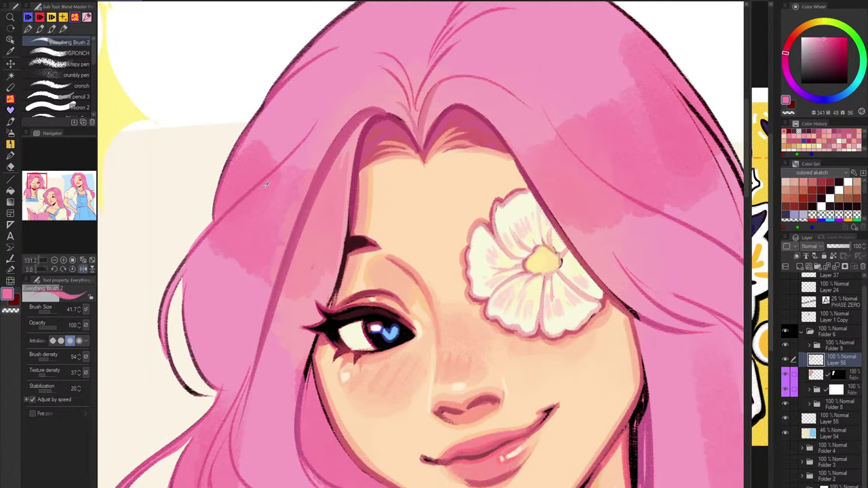
pyautogui.moveTo(316, 122); pyautogui.dragTo(240, 201)
pyautogui.hotkey('ctrl', 'z')
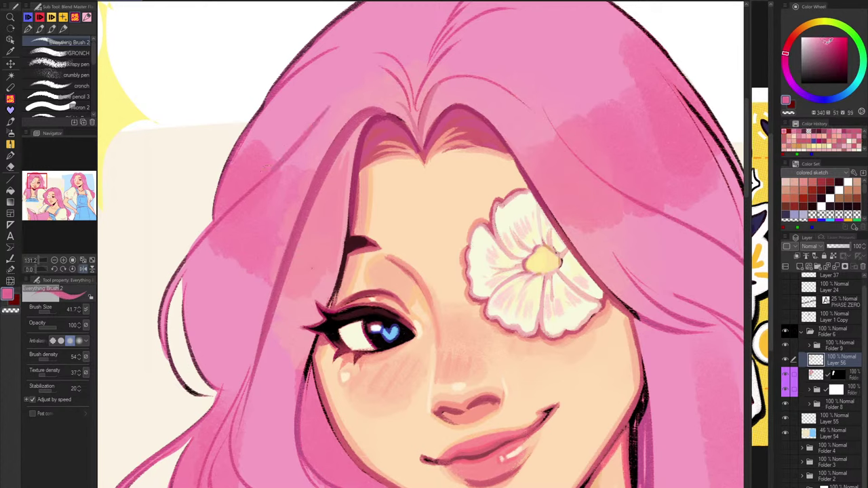
pyautogui.press(']')
pyautogui.moveTo(323, 113); pyautogui.dragTo(265, 187)
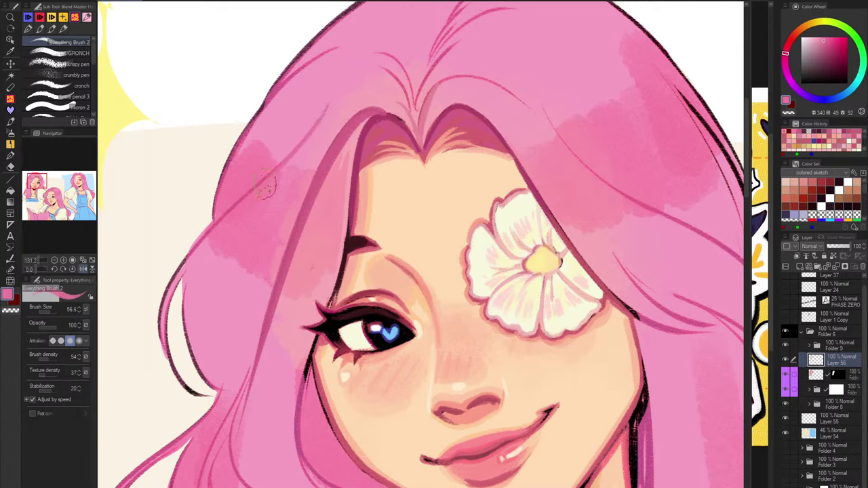
pyautogui.moveTo(366, 129); pyautogui.dragTo(355, 172)
pyautogui.press(']')
pyautogui.moveTo(379, 90); pyautogui.dragTo(221, 223)
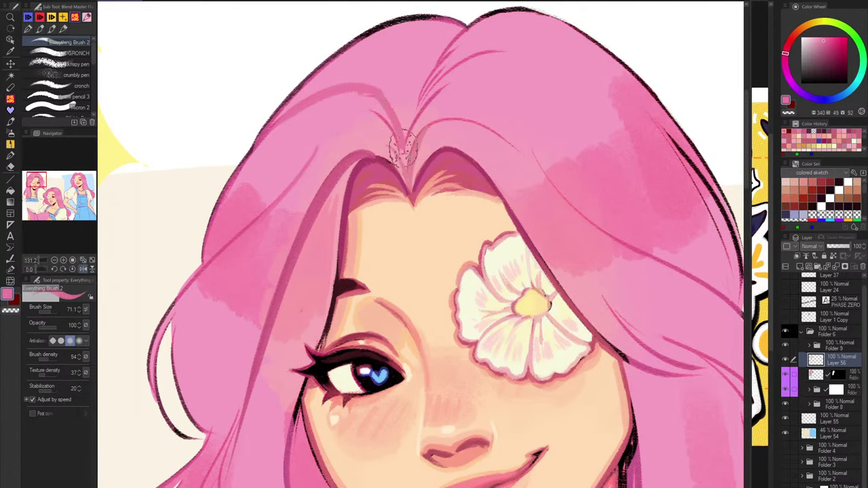
# Repaint the strand line running from the parting over the flower side in the same pink, undoing stray strokes and mirroring the canvas.
pyautogui.moveTo(518, 50)
pyautogui.mouseDown()
pyautogui.moveTo(466, 61)
pyautogui.moveTo(409, 118)
pyautogui.mouseUp()
pyautogui.hotkey('ctrl', 'z')
pyautogui.moveTo(598, 106); pyautogui.dragTo(470, 111)
pyautogui.moveTo(312, 127); pyautogui.dragTo(442, 220)
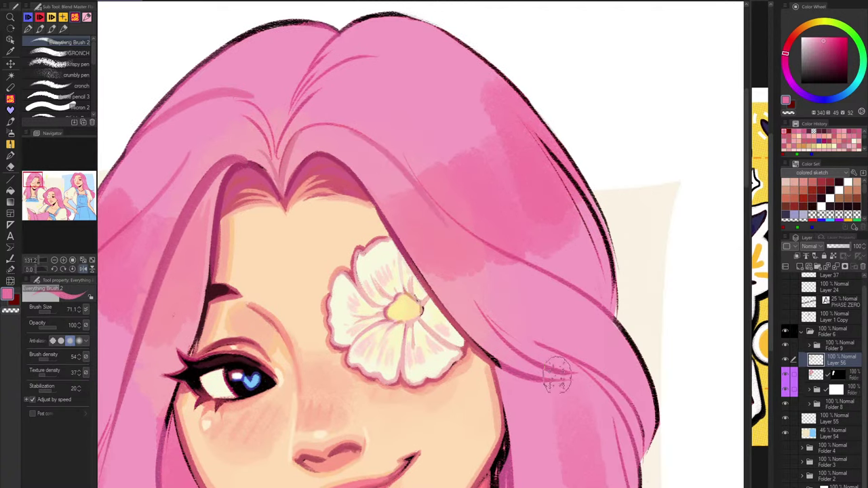
pyautogui.press('h')
pyautogui.hotkey('ctrl', 'z')
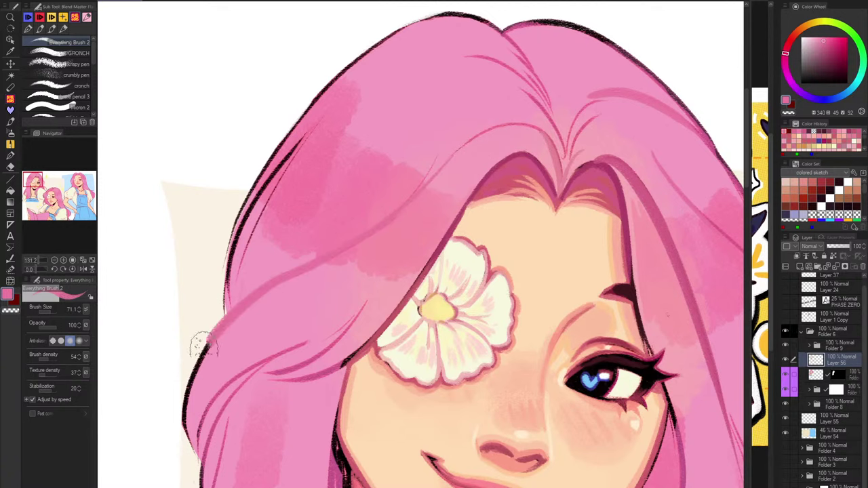
# Sample the light hair pink and paint over the strand lines beside and below the flower to soften the lower hair.
pyautogui.scroll(-3, 200, 326)
pyautogui.moveTo(482, 267); pyautogui.dragTo(520, 193)
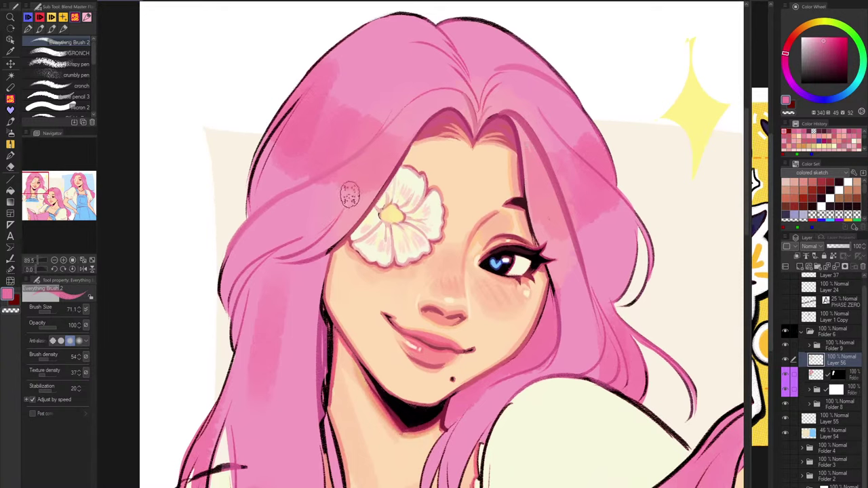
pyautogui.keyDown('alt'); pyautogui.click(287, 262); pyautogui.keyUp('alt')
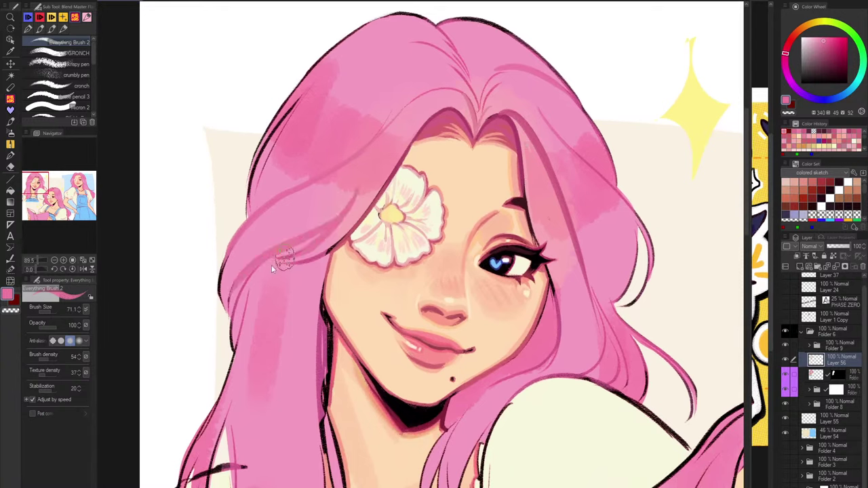
pyautogui.moveTo(286, 262)
pyautogui.mouseDown()
pyautogui.moveTo(230, 296)
pyautogui.moveTo(228, 315)
pyautogui.mouseUp()
pyautogui.moveTo(255, 272); pyautogui.dragTo(234, 348)
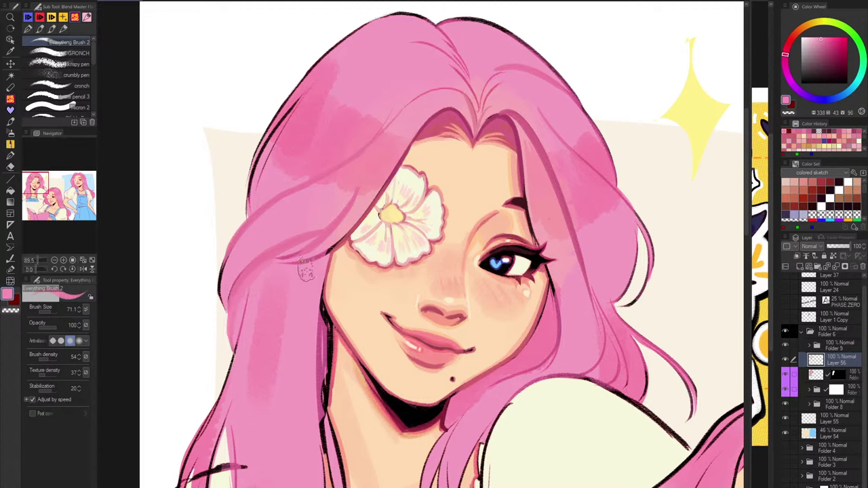
pyautogui.moveTo(273, 263)
pyautogui.mouseDown()
pyautogui.moveTo(321, 245)
pyautogui.moveTo(321, 254)
pyautogui.moveTo(379, 167)
pyautogui.mouseUp()
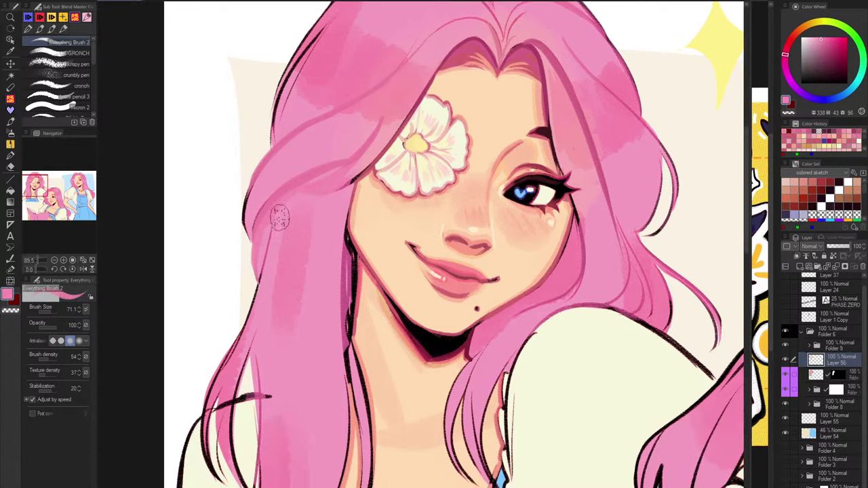
pyautogui.moveTo(273, 220); pyautogui.dragTo(255, 311)
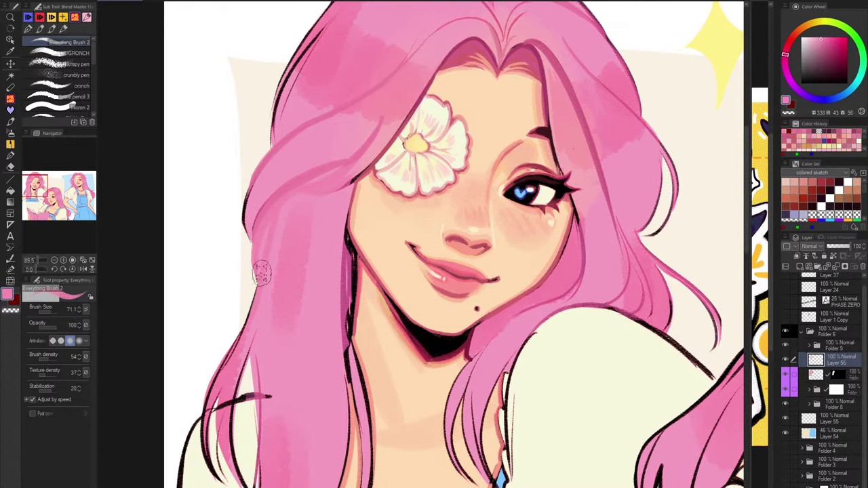
# Paint sampled deeper pink over the dark lines of the outer lower strands on the flower side and mirror the canvas.
pyautogui.keyDown('alt'); pyautogui.click(236, 359); pyautogui.keyUp('alt')
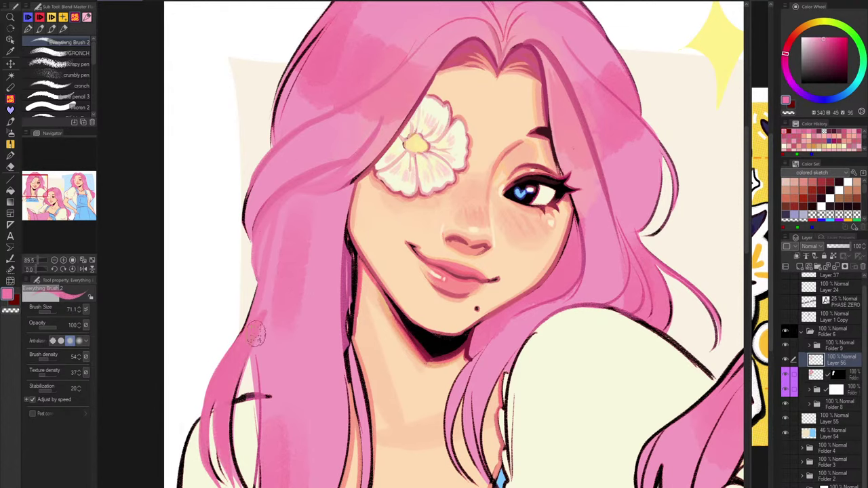
pyautogui.moveTo(257, 339); pyautogui.dragTo(258, 281)
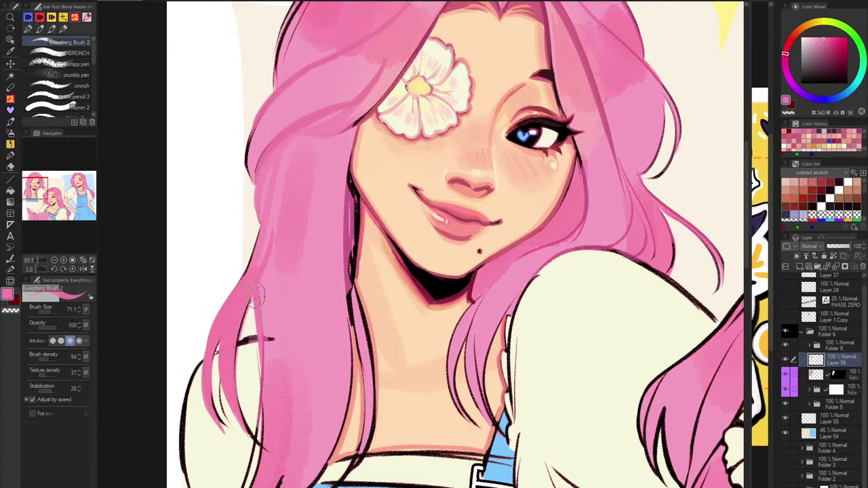
pyautogui.press('h')
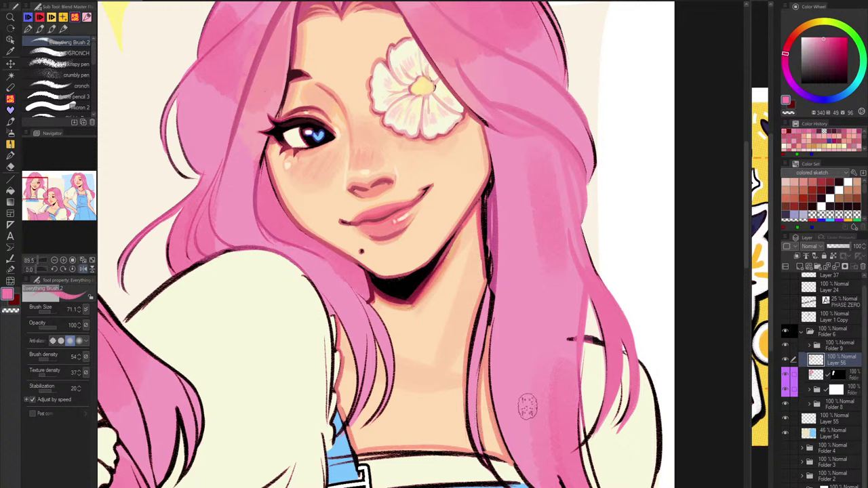
# Cover the thick black line between the neck and the flower-side hair with sampled light pink, undoing the last stray stroke.
pyautogui.keyDown('alt'); pyautogui.click(498, 266); pyautogui.keyUp('alt')
pyautogui.moveTo(503, 203); pyautogui.dragTo(485, 320)
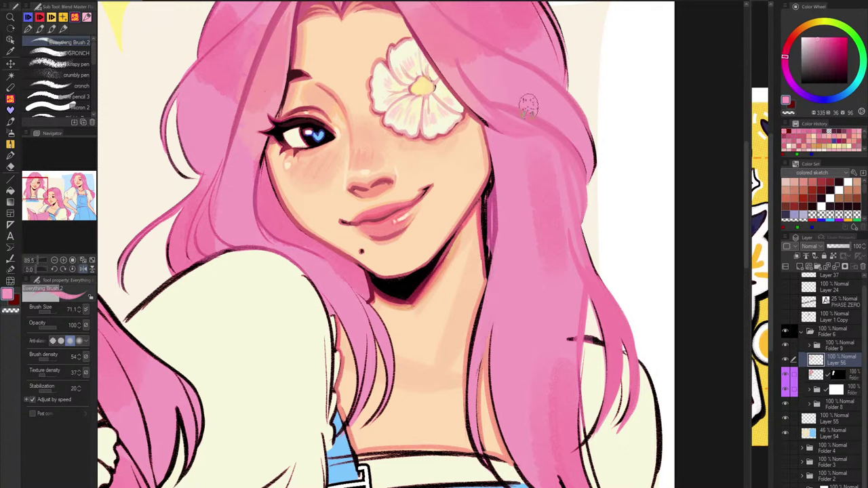
pyautogui.moveTo(473, 242); pyautogui.dragTo(475, 237)
pyautogui.keyDown('alt'); pyautogui.click(493, 205); pyautogui.keyUp('alt')
pyautogui.moveTo(492, 206)
pyautogui.mouseDown()
pyautogui.moveTo(486, 249)
pyautogui.moveTo(490, 221)
pyautogui.mouseUp()
pyautogui.hotkey('ctrl', 'z')
# Sample the darker rose of the hair and shade the strands beside the jaw and neck with the brush at size 48.0.
pyautogui.keyDown('alt'); pyautogui.click(256, 57); pyautogui.keyUp('alt')
pyautogui.moveTo(494, 326); pyautogui.dragTo(476, 407)
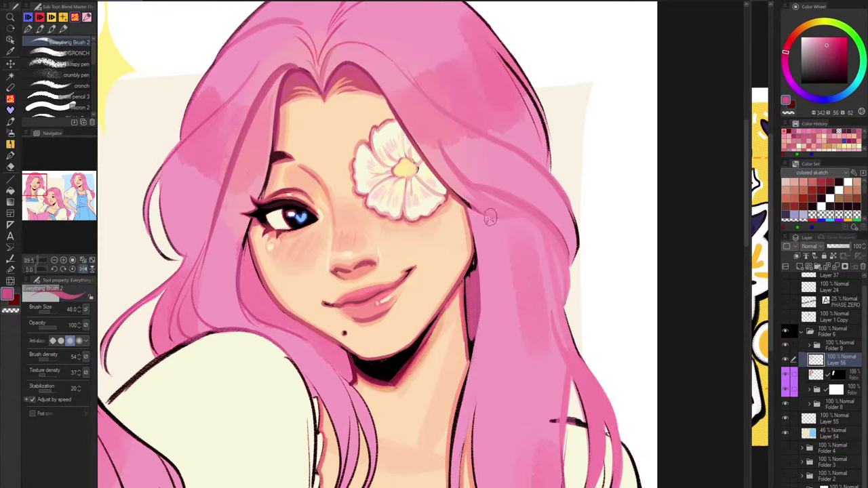
pyautogui.keyDown('alt'); pyautogui.click(341, 67); pyautogui.keyUp('alt')
pyautogui.moveTo(475, 260)
pyautogui.mouseDown()
pyautogui.moveTo(464, 281)
pyautogui.moveTo(468, 348)
pyautogui.mouseUp()
pyautogui.moveTo(465, 279)
pyautogui.mouseDown()
pyautogui.moveTo(469, 350)
pyautogui.moveTo(479, 310)
pyautogui.mouseUp()
pyautogui.keyDown('alt'); pyautogui.click(468, 279); pyautogui.keyUp('alt')
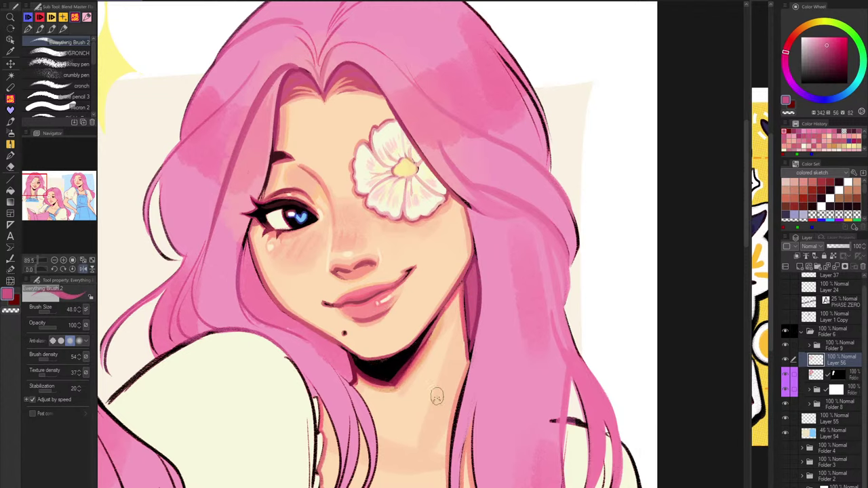
# Mirror the canvas and try streaking sampled light pink over the darker hair patch above the flower.
pyautogui.press('h')
pyautogui.moveTo(486, 123); pyautogui.dragTo(430, 230)
pyautogui.moveTo(382, 207); pyautogui.dragTo(431, 202)
pyautogui.keyDown('alt'); pyautogui.click(413, 174); pyautogui.keyUp('alt')
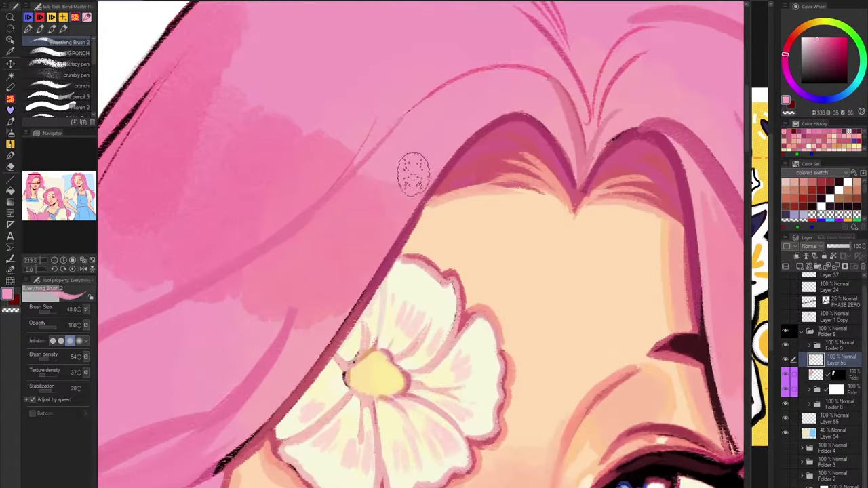
pyautogui.moveTo(420, 133)
pyautogui.mouseDown()
pyautogui.moveTo(461, 137)
pyautogui.moveTo(369, 225)
pyautogui.mouseUp()
pyautogui.moveTo(401, 150)
pyautogui.mouseDown()
pyautogui.moveTo(423, 146)
pyautogui.moveTo(341, 244)
pyautogui.mouseUp()
pyautogui.moveTo(420, 139); pyautogui.dragTo(330, 209)
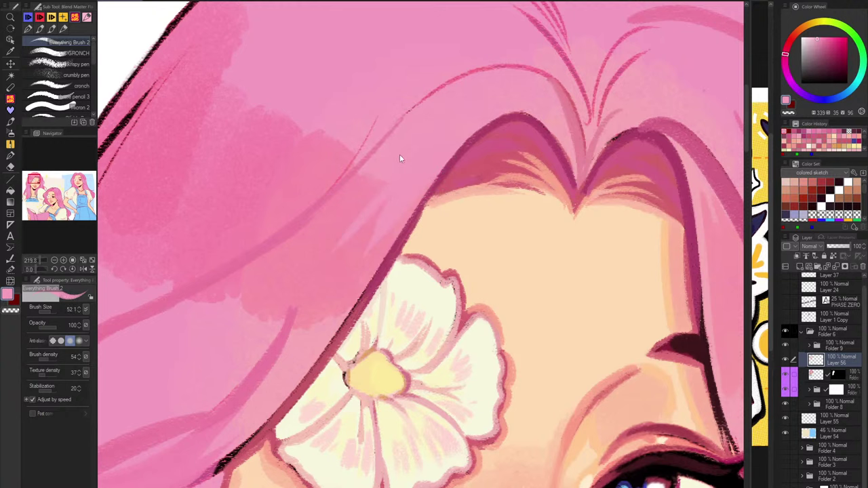
# Try blending the darker patch above the flower with the GRONCH brush, then undo the strokes.
pyautogui.click(75, 54)
pyautogui.moveTo(383, 194); pyautogui.dragTo(390, 194)
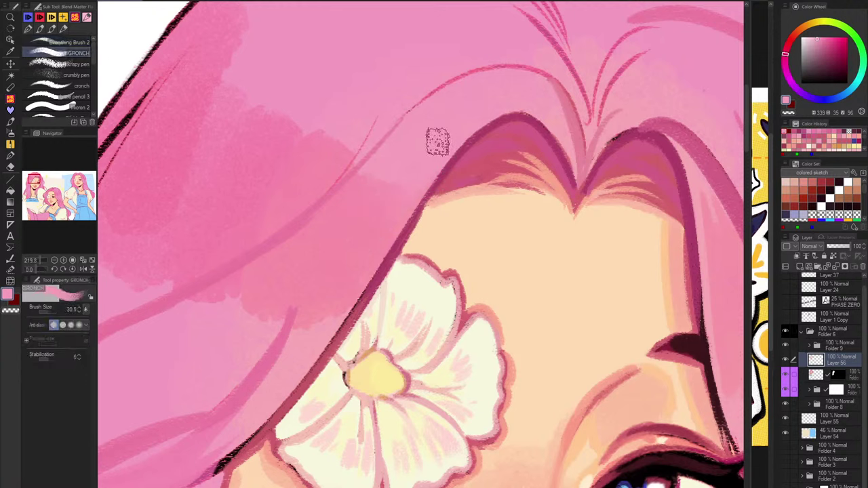
pyautogui.moveTo(437, 142)
pyautogui.mouseDown()
pyautogui.moveTo(365, 210)
pyautogui.moveTo(418, 140)
pyautogui.moveTo(338, 199)
pyautogui.moveTo(241, 291)
pyautogui.moveTo(358, 255)
pyautogui.moveTo(282, 248)
pyautogui.moveTo(387, 203)
pyautogui.mouseUp()
pyautogui.hotkey('ctrl', 'z')
pyautogui.hotkey('ctrl', 'z')
# Blend the darker patch above the flower into the lighter hair with Everything Brush 2, using sampled pinks and a size of 55.0.
pyautogui.click(88, 44)
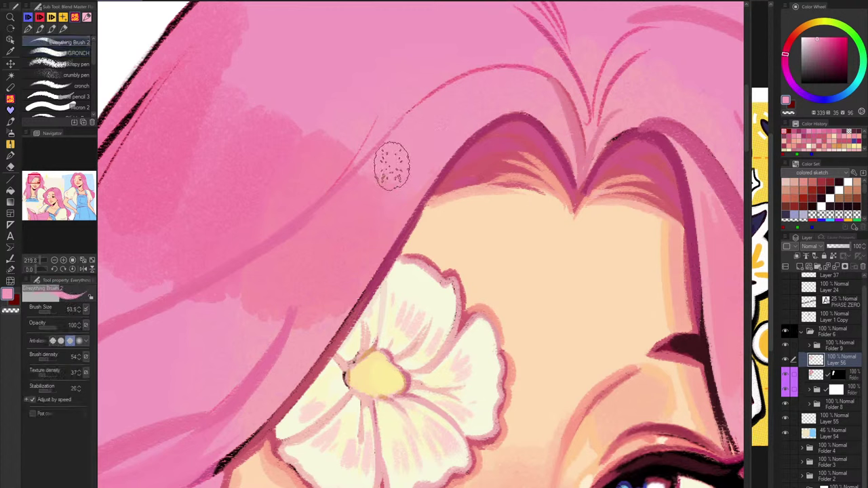
pyautogui.moveTo(401, 160); pyautogui.dragTo(399, 181)
pyautogui.moveTo(381, 213); pyautogui.dragTo(381, 214)
pyautogui.moveTo(414, 150); pyautogui.dragTo(309, 223)
pyautogui.keyDown('alt'); pyautogui.click(243, 287); pyautogui.keyUp('alt')
pyautogui.moveTo(371, 173); pyautogui.dragTo(298, 242)
pyautogui.moveTo(434, 99); pyautogui.dragTo(298, 242)
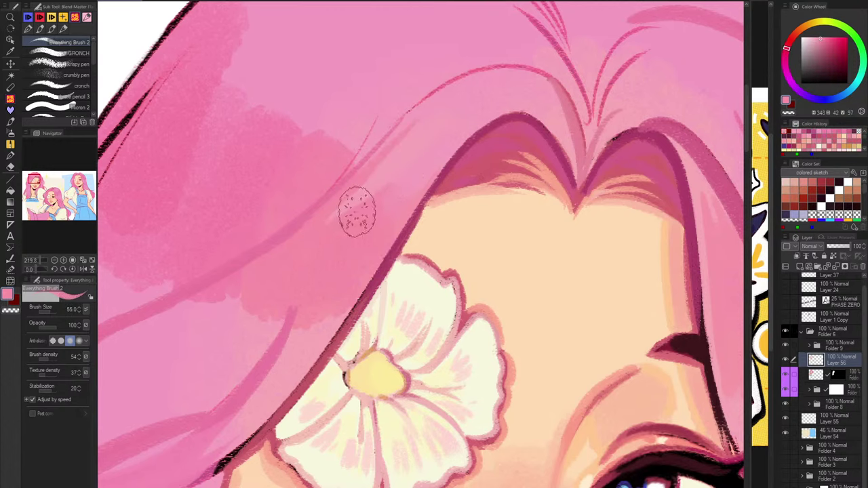
pyautogui.moveTo(442, 139)
pyautogui.mouseDown()
pyautogui.moveTo(363, 226)
pyautogui.moveTo(329, 301)
pyautogui.mouseUp()
# Sample the lighter hair pinks and soften the lower edge of the darker patch along the strand line beside the flower.
pyautogui.keyDown('alt'); pyautogui.click(362, 267); pyautogui.keyUp('alt')
pyautogui.scroll(-3, 362, 267)
pyautogui.keyDown('alt'); pyautogui.click(286, 300); pyautogui.keyUp('alt')
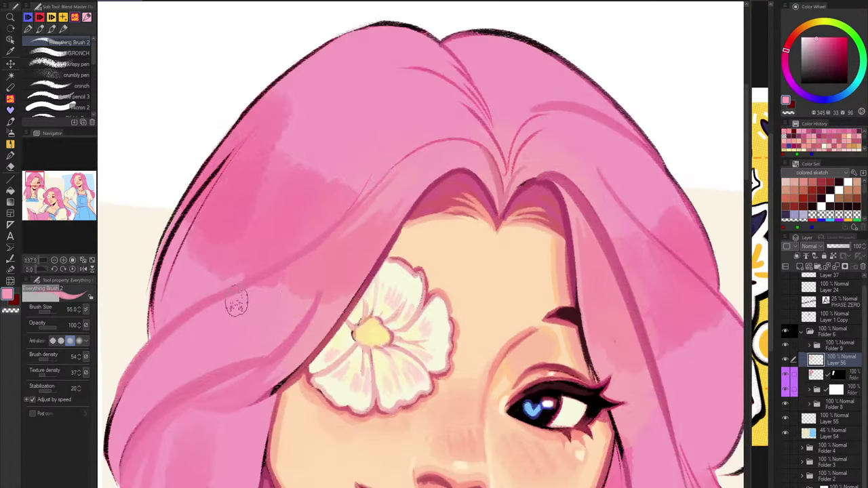
pyautogui.keyDown('alt'); pyautogui.click(261, 301); pyautogui.keyUp('alt')
pyautogui.moveTo(223, 311)
pyautogui.mouseDown()
pyautogui.moveTo(335, 244)
pyautogui.moveTo(328, 250)
pyautogui.mouseUp()
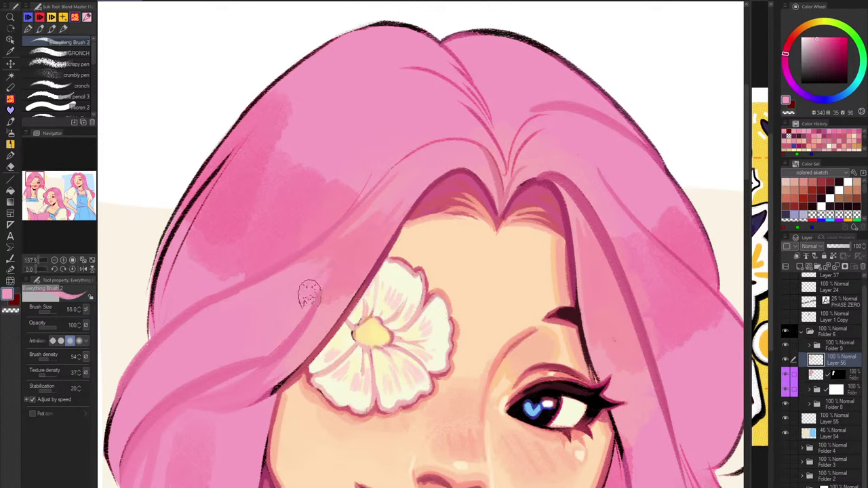
# Mirror the canvas and stroke a sampled warmer pink into the hair just above the flower with the brush enlarged to 74.0.
pyautogui.scroll(-3, 432, 236)
pyautogui.press('h')
pyautogui.moveTo(437, 240); pyautogui.dragTo(308, 260)
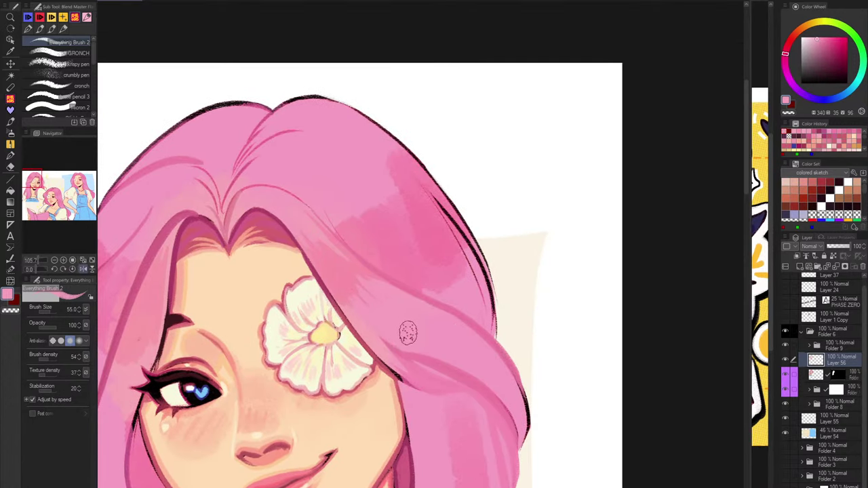
pyautogui.keyDown('alt'); pyautogui.click(346, 293); pyautogui.keyUp('alt')
pyautogui.press(']')
pyautogui.press(']')
pyautogui.moveTo(337, 272)
pyautogui.mouseDown()
pyautogui.moveTo(347, 300)
pyautogui.moveTo(335, 274)
pyautogui.mouseUp()
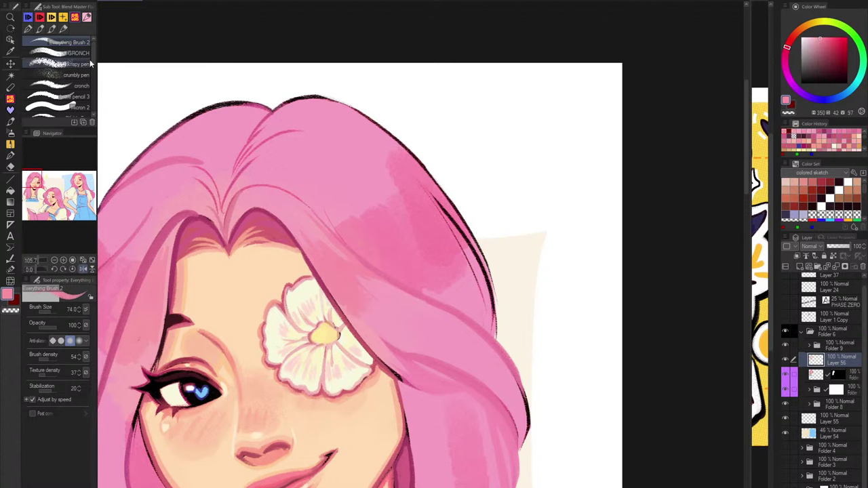
# Switch to the cronch brush at size 62.8 and feather the edges of the darker hair patches with sampled light and deeper pinks.
pyautogui.click(68, 53)
pyautogui.click(68, 86)
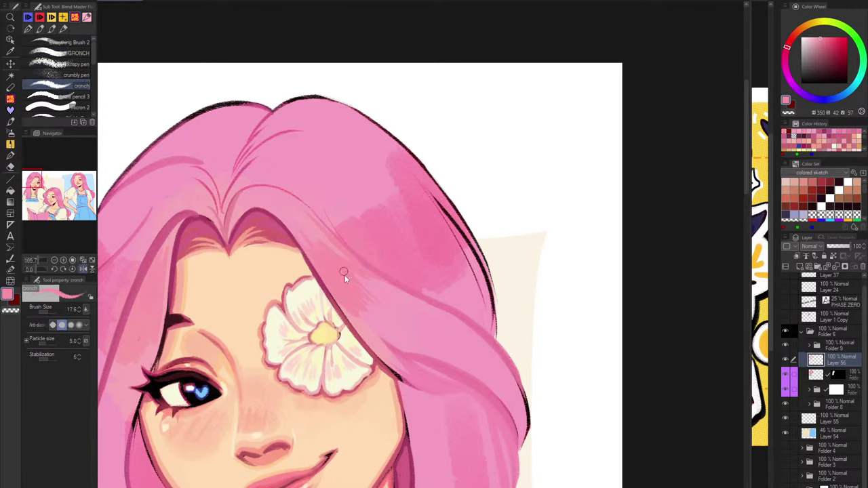
pyautogui.press(']')
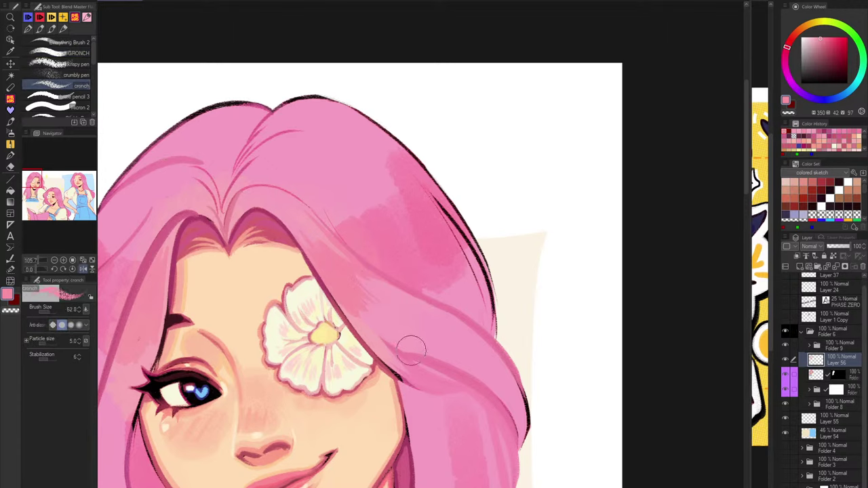
pyautogui.keyDown('alt'); pyautogui.click(411, 350); pyautogui.keyUp('alt')
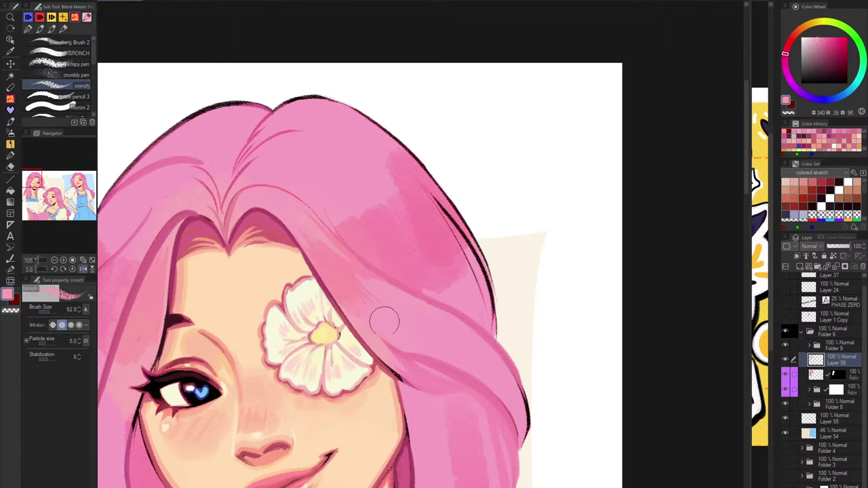
pyautogui.keyDown('alt'); pyautogui.click(345, 260); pyautogui.keyUp('alt')
pyautogui.keyDown('alt'); pyautogui.click(342, 220); pyautogui.keyUp('alt')
pyautogui.moveTo(370, 250)
pyautogui.mouseDown()
pyautogui.moveTo(328, 189)
pyautogui.moveTo(374, 197)
pyautogui.moveTo(401, 215)
pyautogui.moveTo(399, 191)
pyautogui.moveTo(378, 159)
pyautogui.moveTo(409, 193)
pyautogui.mouseUp()
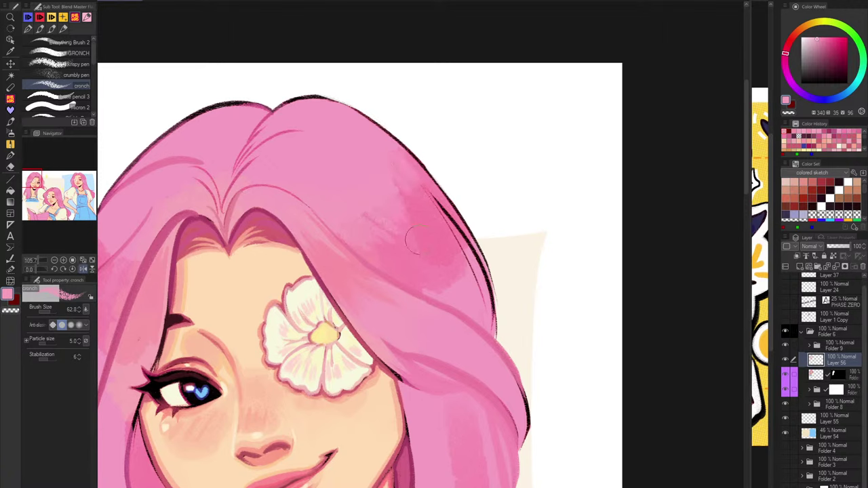
pyautogui.keyDown('alt'); pyautogui.click(401, 255); pyautogui.keyUp('alt')
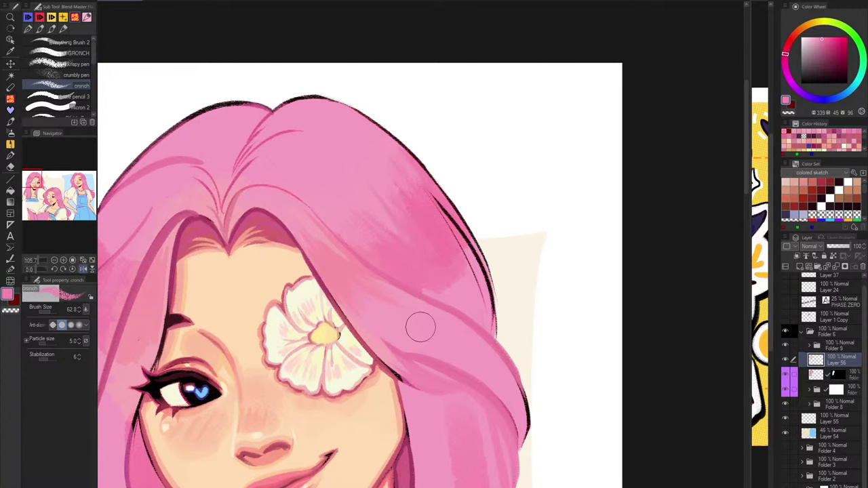
# Paint sampled light and deeper pinks over the dark inner lines at the hair's outer edge, mirroring the canvas to check.
pyautogui.press('h')
pyautogui.keyDown('alt'); pyautogui.click(389, 301); pyautogui.keyUp('alt')
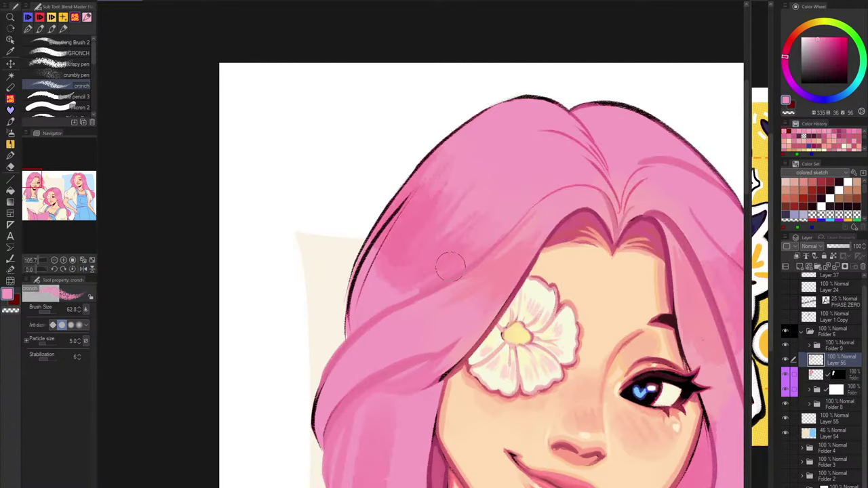
pyautogui.moveTo(378, 302)
pyautogui.mouseDown()
pyautogui.moveTo(389, 277)
pyautogui.moveTo(389, 265)
pyautogui.moveTo(361, 309)
pyautogui.moveTo(387, 227)
pyautogui.mouseUp()
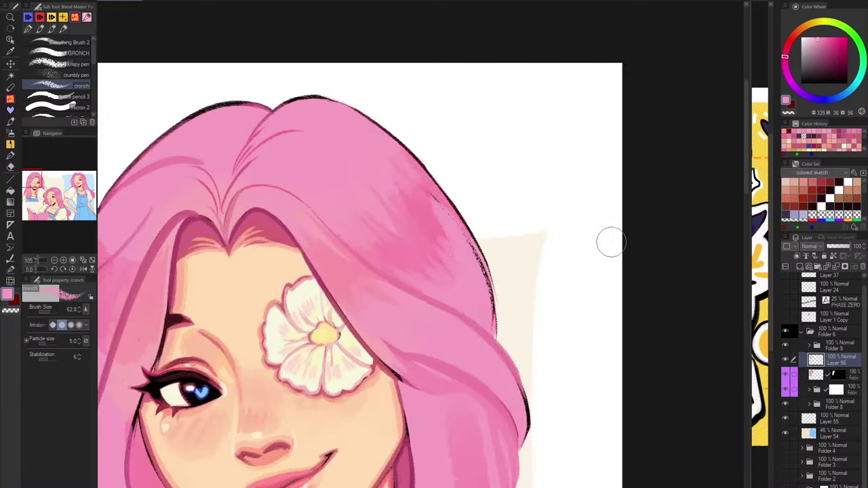
pyautogui.press('h')
pyautogui.keyDown('alt'); pyautogui.click(425, 198); pyautogui.keyUp('alt')
pyautogui.moveTo(433, 202); pyautogui.dragTo(453, 230)
pyautogui.moveTo(418, 185); pyautogui.dragTo(453, 232)
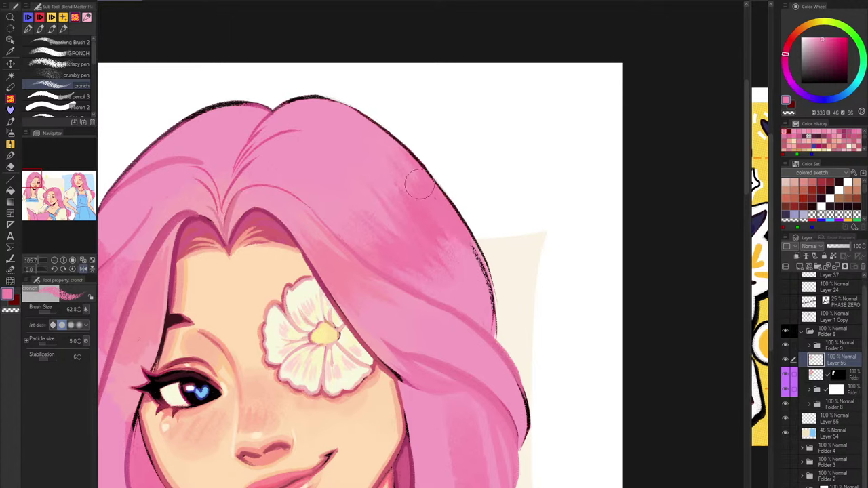
# Rework the outer edge of the flower-side hair with cronch brush strokes, sampling a lighter pink beside the outline.
pyautogui.scroll(-3, 463, 328)
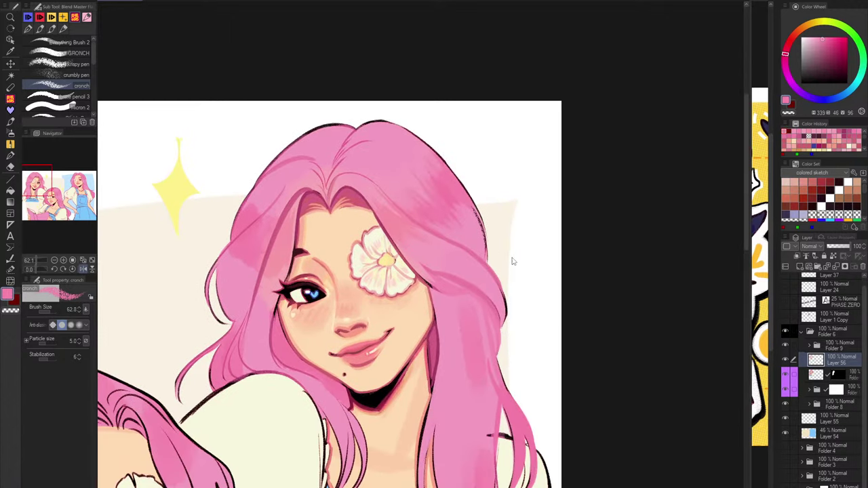
pyautogui.moveTo(448, 179); pyautogui.dragTo(482, 244)
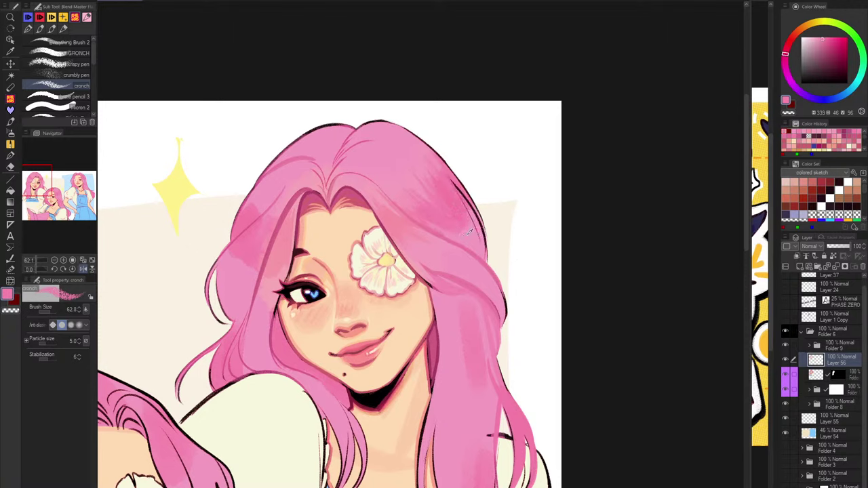
pyautogui.keyDown('alt'); pyautogui.click(468, 233); pyautogui.keyUp('alt')
pyautogui.moveTo(458, 211); pyautogui.dragTo(449, 184)
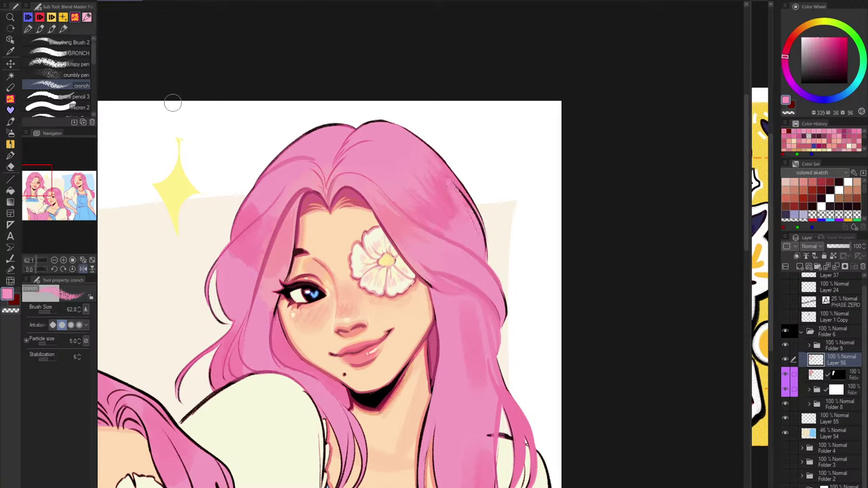
# Cover the remaining dark lines along the hair's outer edge with Everything Brush 2 at size 94.8 in sampled pinks, then mirror the canvas.
pyautogui.click(68, 42)
pyautogui.moveTo(475, 221)
pyautogui.mouseDown()
pyautogui.moveTo(460, 194)
pyautogui.moveTo(477, 239)
pyautogui.moveTo(449, 182)
pyautogui.moveTo(480, 232)
pyautogui.moveTo(471, 215)
pyautogui.moveTo(461, 220)
pyautogui.moveTo(468, 241)
pyautogui.moveTo(448, 248)
pyautogui.moveTo(427, 206)
pyautogui.moveTo(446, 181)
pyautogui.mouseUp()
pyautogui.keyDown('alt'); pyautogui.click(439, 222); pyautogui.keyUp('alt')
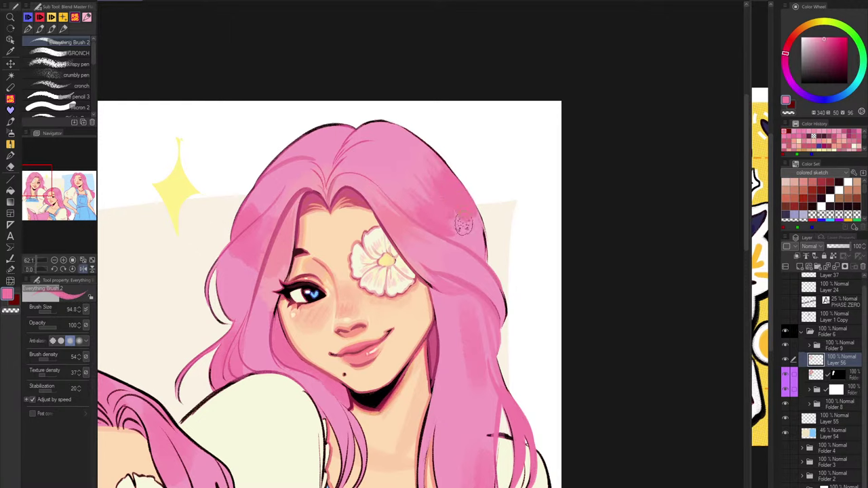
pyautogui.keyDown('alt'); pyautogui.click(463, 226); pyautogui.keyUp('alt')
pyautogui.moveTo(459, 209); pyautogui.dragTo(476, 293)
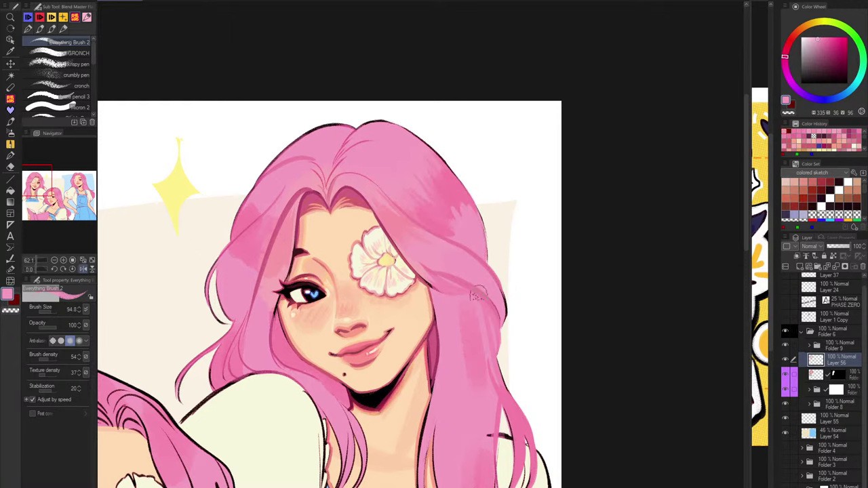
pyautogui.press('h')
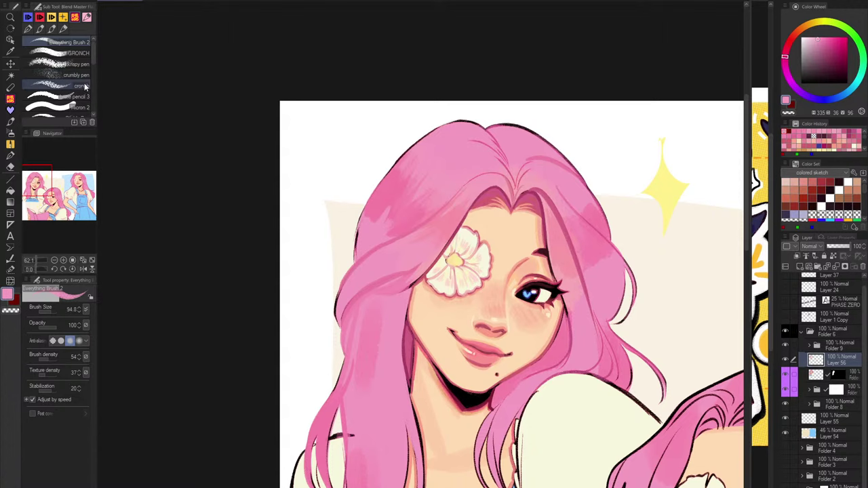
# Choose the GRONCH brush and widen the reference view to examine the hair rendering in the other artworks, then narrow it again.
pyautogui.click(75, 53)
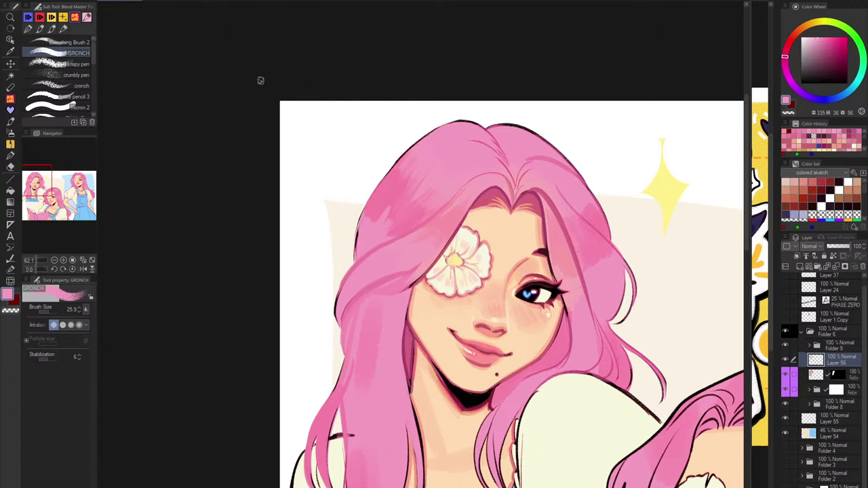
pyautogui.hotkey('ctrl', 'Tab')
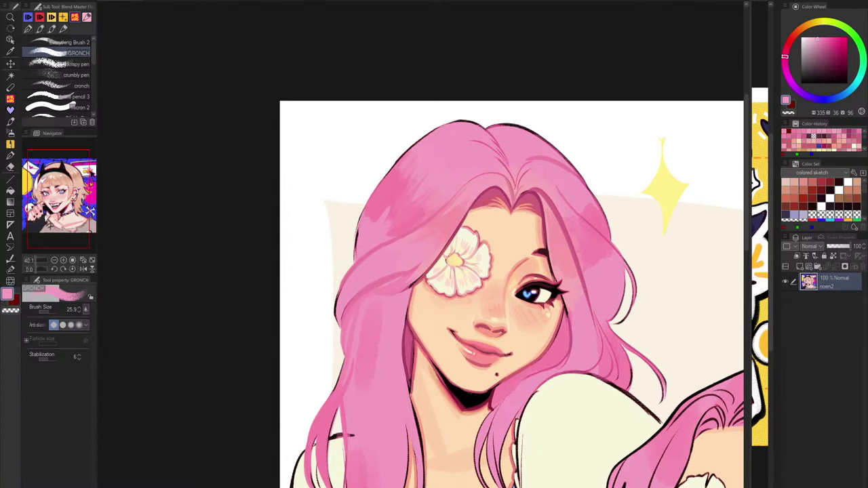
pyautogui.scroll(8, 424, 257)
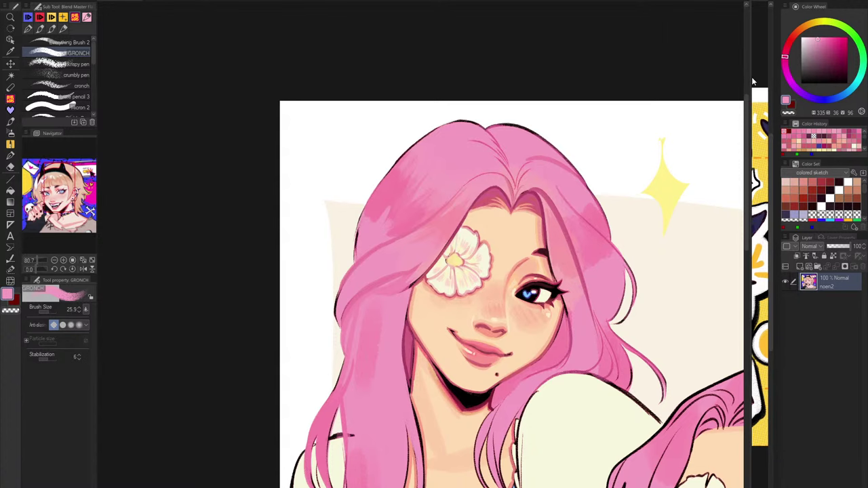
pyautogui.moveTo(751, 76); pyautogui.dragTo(376, 79)
pyautogui.click(393, 2)
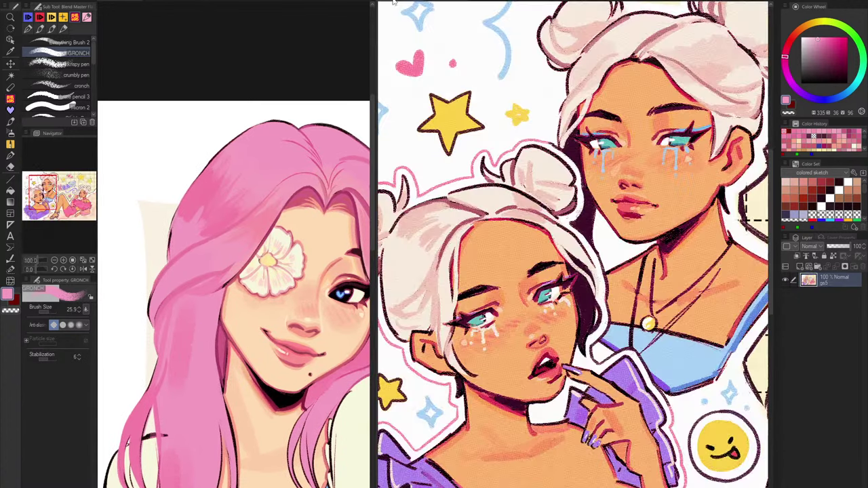
pyautogui.click(445, 2)
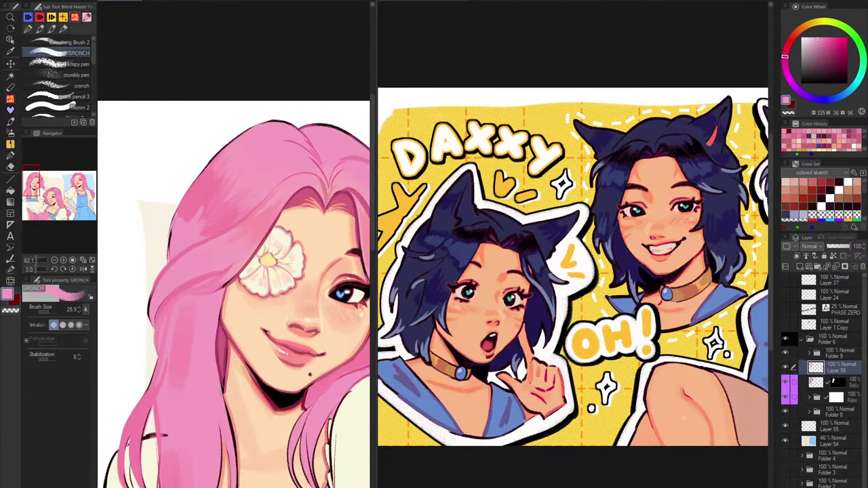
pyautogui.moveTo(376, 76); pyautogui.dragTo(749, 77)
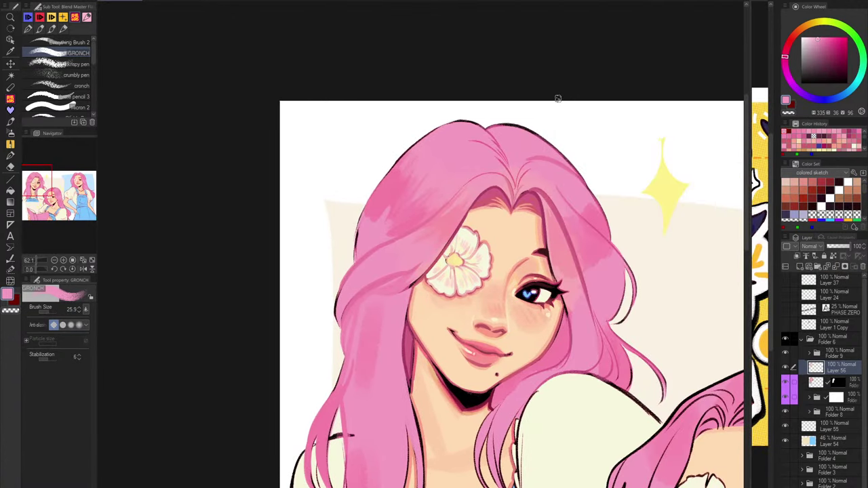
# Blend the deeper pink patch on the flower-side hair with the GRONCH brush at size 52, sampling a pink from the hair.
pyautogui.scroll(3, 445, 312)
pyautogui.scroll(-3, 445, 315)
pyautogui.scroll(3, 400, 279)
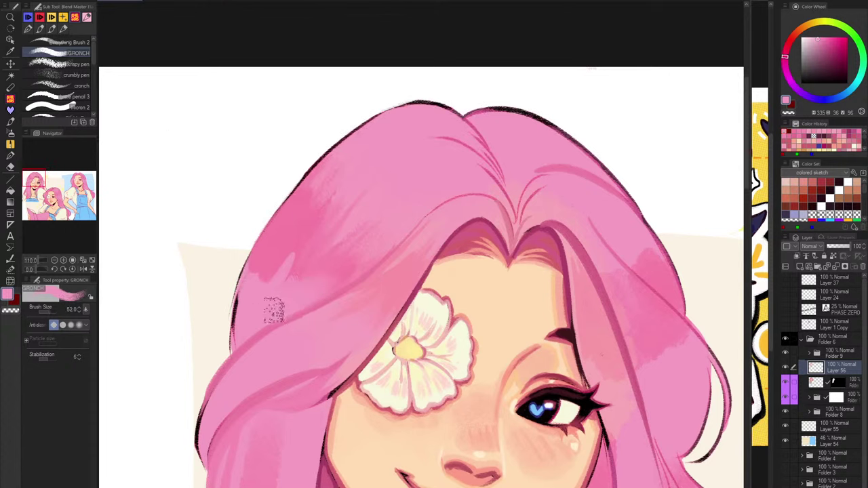
pyautogui.moveTo(353, 164)
pyautogui.mouseDown()
pyautogui.moveTo(330, 241)
pyautogui.moveTo(344, 253)
pyautogui.moveTo(346, 270)
pyautogui.moveTo(344, 220)
pyautogui.mouseUp()
pyautogui.keyDown('alt'); pyautogui.click(345, 252); pyautogui.keyUp('alt')
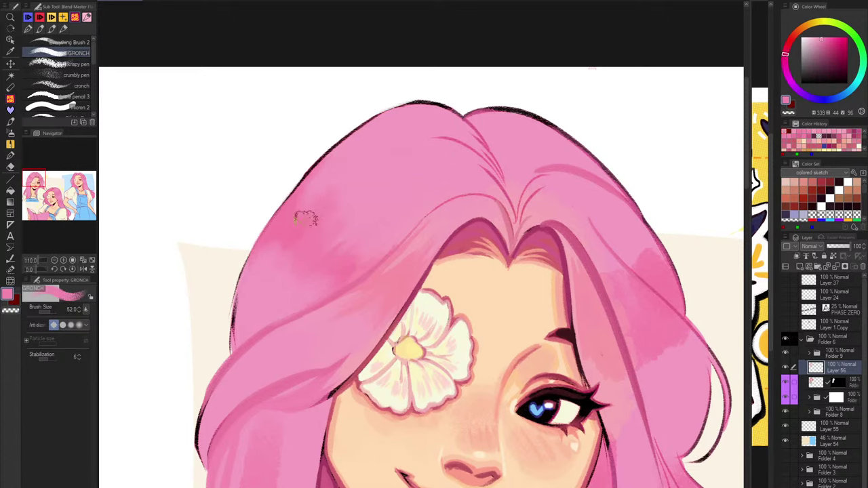
pyautogui.moveTo(469, 242); pyautogui.dragTo(407, 248)
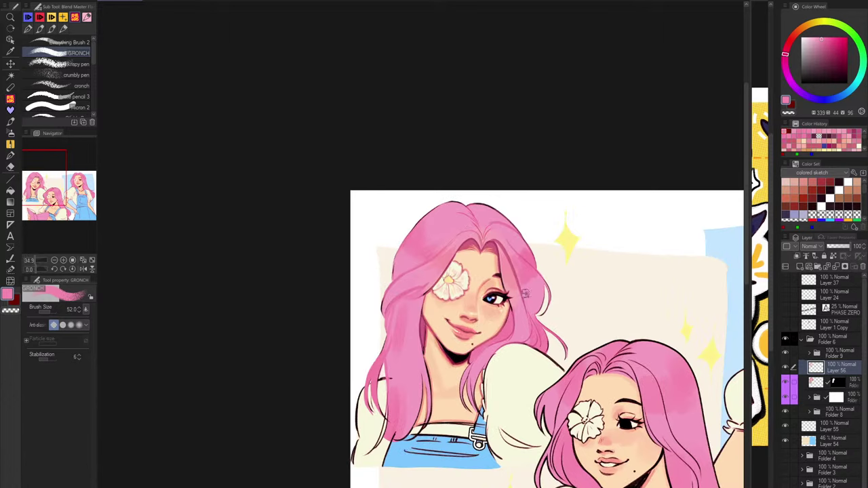
# Mirror the canvas and paint pink over the dark outline at the eye-side crown with the GRONCH brush at size 41.
pyautogui.press('h')
pyautogui.scroll(2, 423, 251)
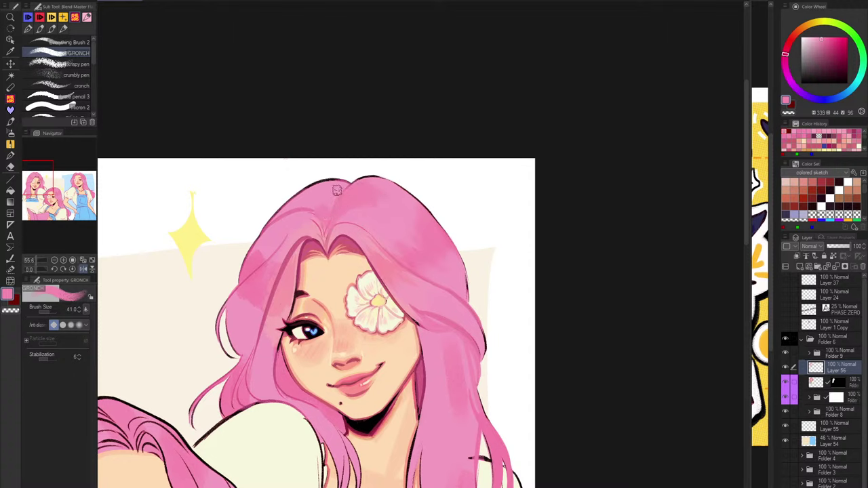
pyautogui.moveTo(349, 183); pyautogui.dragTo(302, 192)
pyautogui.moveTo(267, 253); pyautogui.dragTo(255, 271)
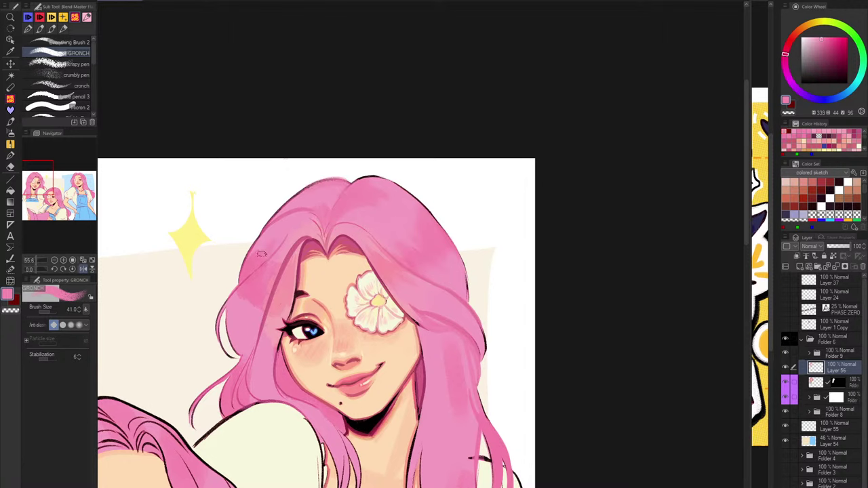
# Blend the eye-side hair beside the outer edge with sampled lighter and deeper pinks, then mirror the canvas back.
pyautogui.keyDown('alt'); pyautogui.click(263, 244); pyautogui.keyUp('alt')
pyautogui.moveTo(274, 232)
pyautogui.mouseDown()
pyautogui.moveTo(281, 226)
pyautogui.moveTo(265, 251)
pyautogui.mouseUp()
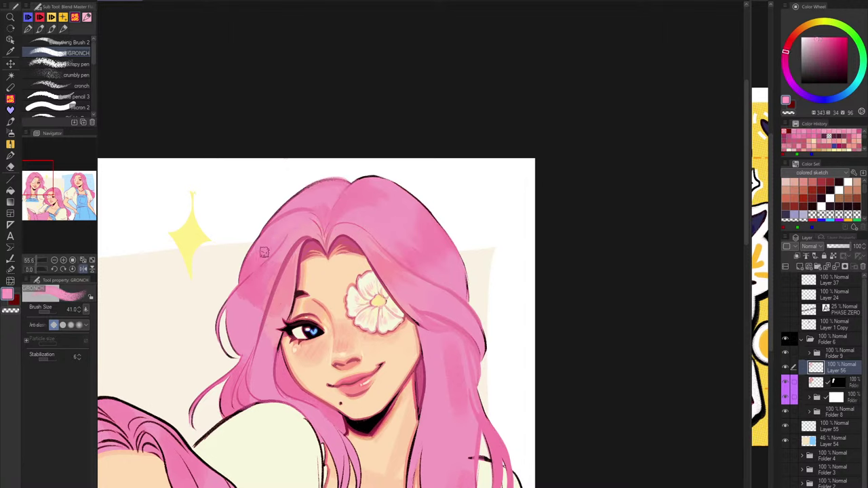
pyautogui.moveTo(287, 222); pyautogui.dragTo(256, 250)
pyautogui.keyDown('alt'); pyautogui.click(304, 215); pyautogui.keyUp('alt')
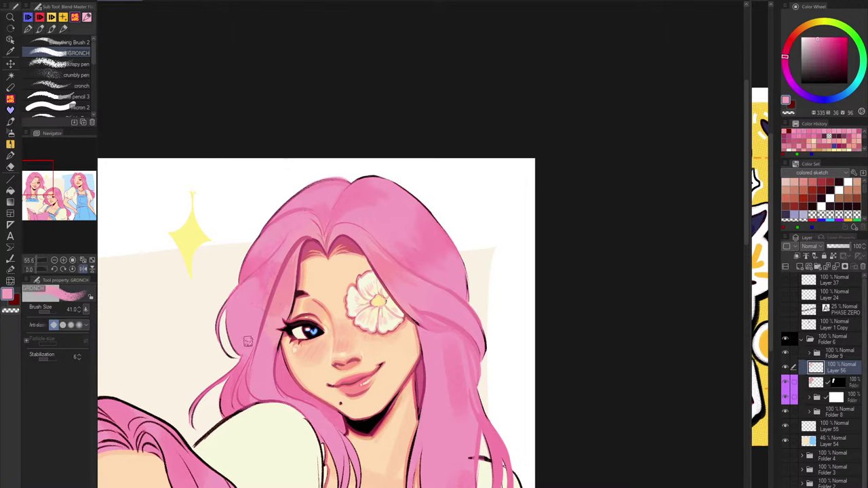
pyautogui.keyDown('alt'); pyautogui.click(265, 273); pyautogui.keyUp('alt')
pyautogui.moveTo(256, 278); pyautogui.dragTo(243, 298)
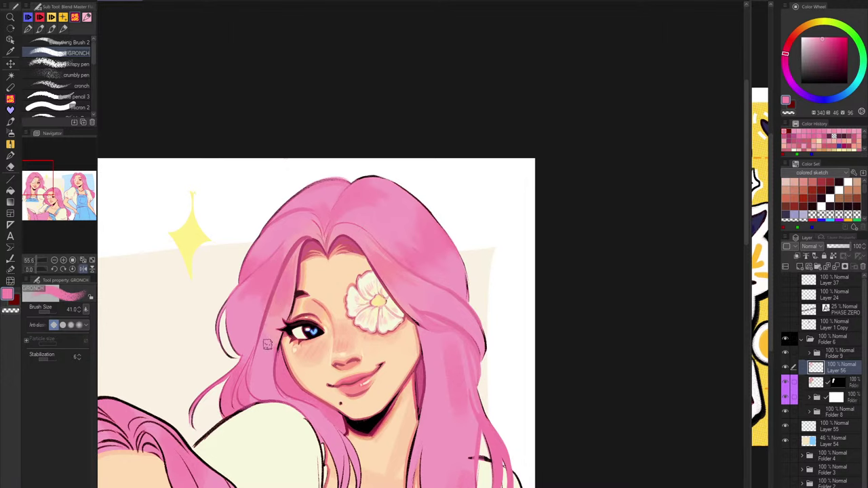
pyautogui.press('h')
pyautogui.keyDown('alt'); pyautogui.click(598, 303); pyautogui.keyUp('alt')
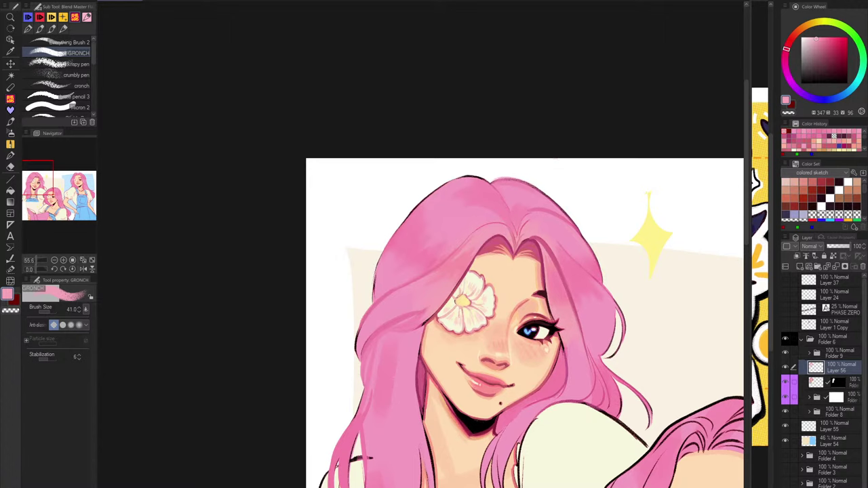
# Mirror the canvas, reduce the brush size, and cover the dark line where the front lock meets the flower with a sampled deeper pink.
pyautogui.click(759, 2)
pyautogui.press('h')
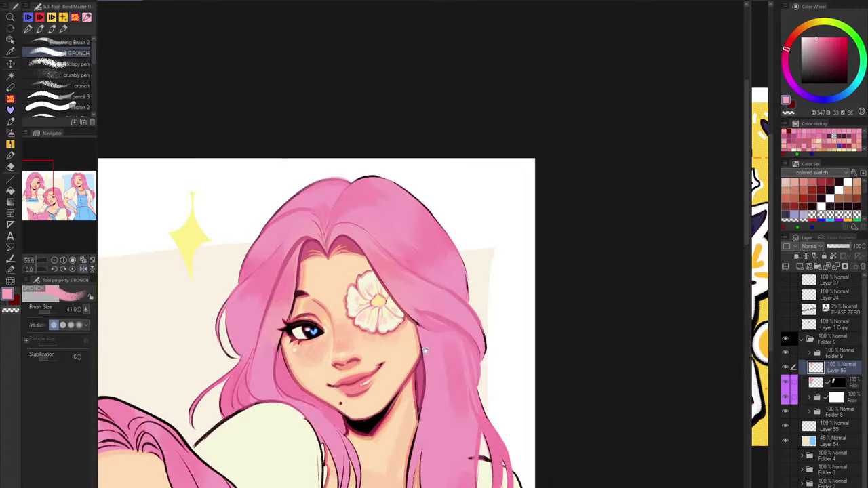
pyautogui.moveTo(425, 351); pyautogui.dragTo(452, 234)
pyautogui.keyDown('alt'); pyautogui.click(450, 236); pyautogui.keyUp('alt')
pyautogui.press('[')
pyautogui.press('[')
pyautogui.press('[')
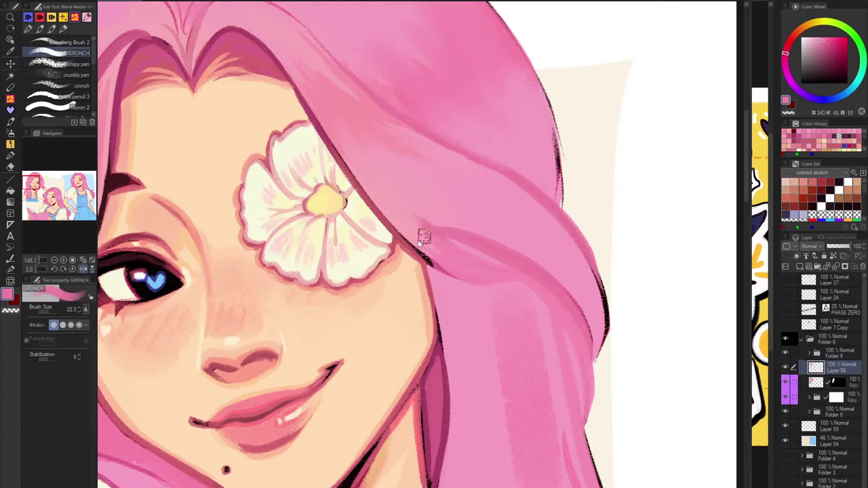
pyautogui.moveTo(395, 219); pyautogui.dragTo(449, 269)
pyautogui.moveTo(383, 213); pyautogui.dragTo(470, 280)
pyautogui.moveTo(371, 191); pyautogui.dragTo(397, 225)
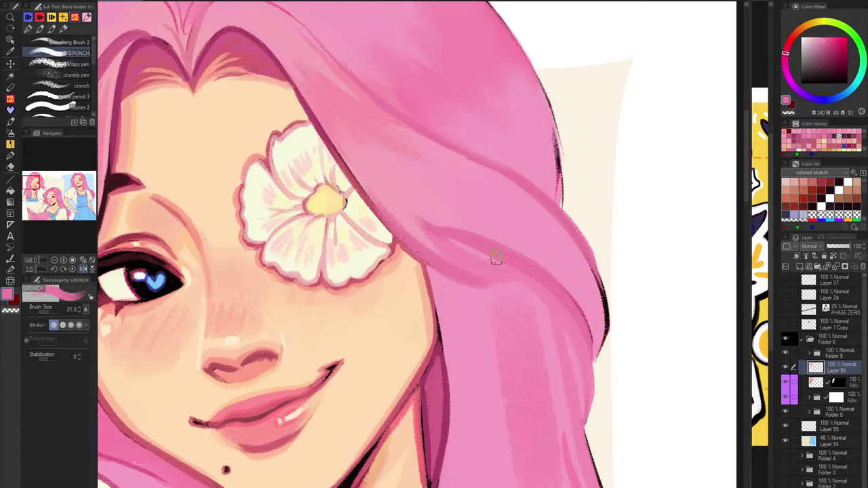
# Soften the folds of the lock beside the flower with light pink strokes sampled from the surrounding hair.
pyautogui.scroll(-5, 452, 271)
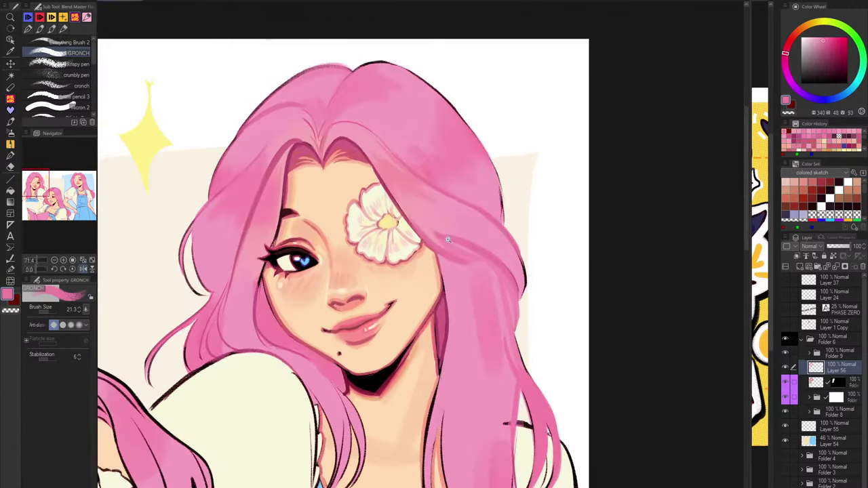
pyautogui.scroll(2, 452, 238)
pyautogui.keyDown('alt'); pyautogui.click(422, 213); pyautogui.keyUp('alt')
pyautogui.moveTo(426, 236); pyautogui.dragTo(443, 254)
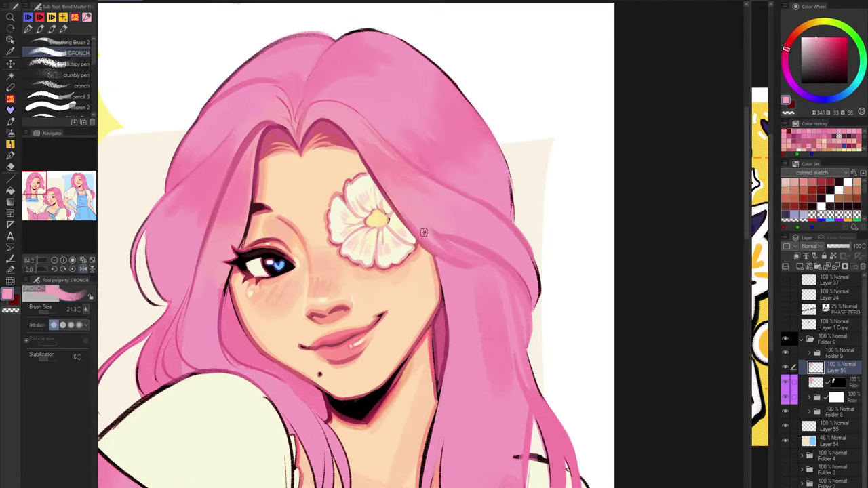
pyautogui.moveTo(405, 215); pyautogui.dragTo(465, 263)
pyautogui.moveTo(433, 223)
pyautogui.mouseDown()
pyautogui.moveTo(503, 249)
pyautogui.moveTo(418, 218)
pyautogui.moveTo(518, 254)
pyautogui.moveTo(419, 218)
pyautogui.moveTo(486, 248)
pyautogui.moveTo(426, 223)
pyautogui.moveTo(488, 230)
pyautogui.moveTo(475, 234)
pyautogui.moveTo(513, 267)
pyautogui.mouseUp()
pyautogui.keyDown('alt'); pyautogui.click(474, 234); pyautogui.keyUp('alt')
# Mirror the canvas and add a stroke of sampled mid pink along the fold of the lock beside the flower.
pyautogui.press('h')
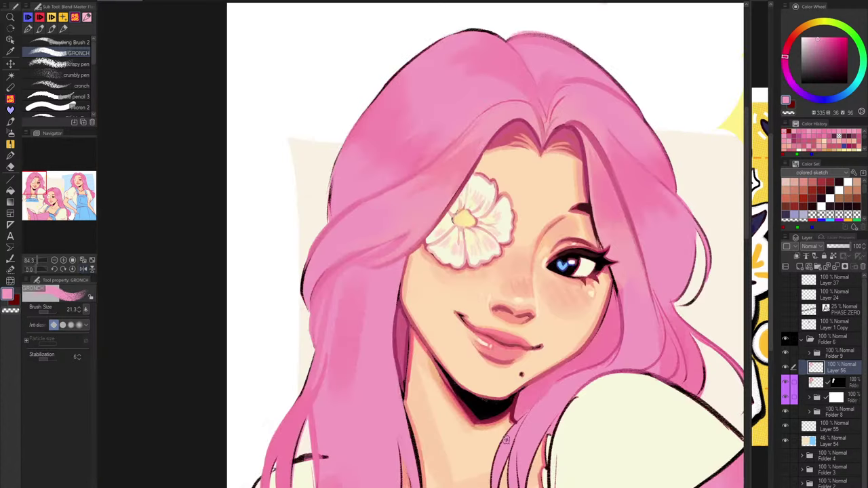
pyautogui.moveTo(558, 338)
pyautogui.mouseDown()
pyautogui.moveTo(466, 334)
pyautogui.moveTo(564, 320)
pyautogui.moveTo(588, 303)
pyautogui.moveTo(600, 349)
pyautogui.mouseUp()
pyautogui.keyDown('alt'); pyautogui.click(328, 248); pyautogui.keyUp('alt')
pyautogui.moveTo(332, 247); pyautogui.dragTo(367, 234)
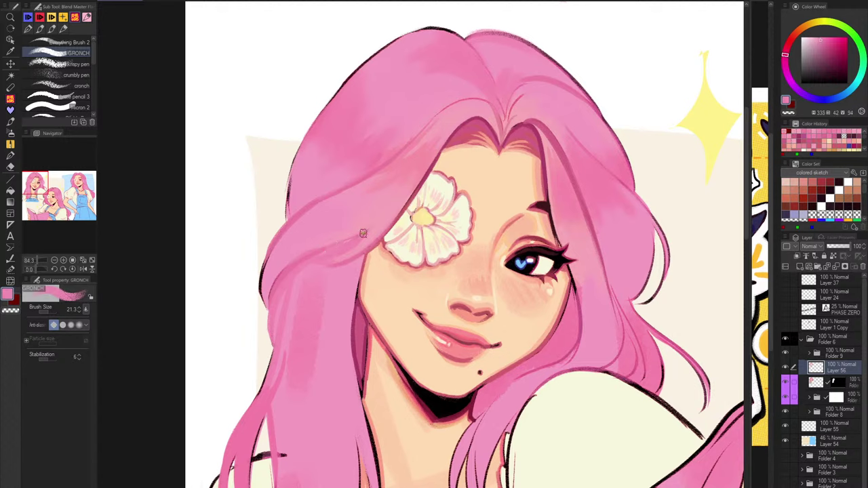
pyautogui.keyDown('alt'); pyautogui.click(363, 243); pyautogui.keyUp('alt')
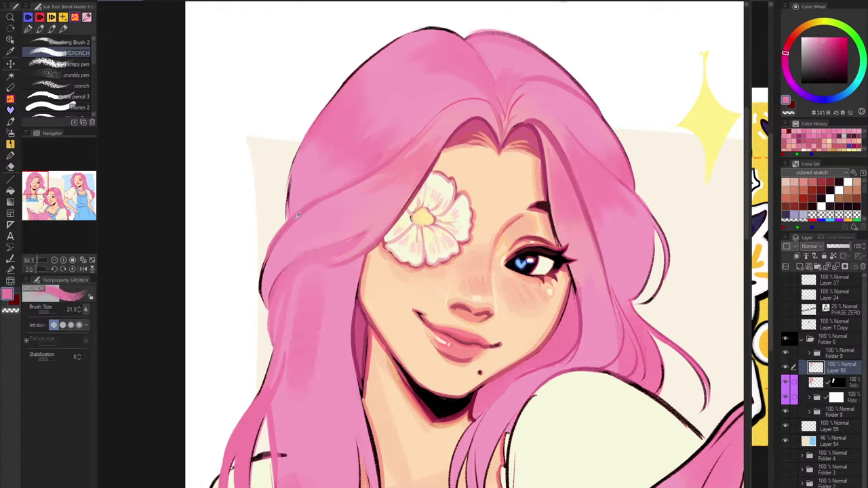
pyautogui.moveTo(289, 265)
pyautogui.mouseDown()
pyautogui.moveTo(265, 316)
pyautogui.moveTo(290, 262)
pyautogui.mouseUp()
pyautogui.hotkey('ctrl', 'z')
# Mirror the canvas, choose Everything Brush 2 at size 94.8, and bring the whole top of the hair into view.
pyautogui.press('h')
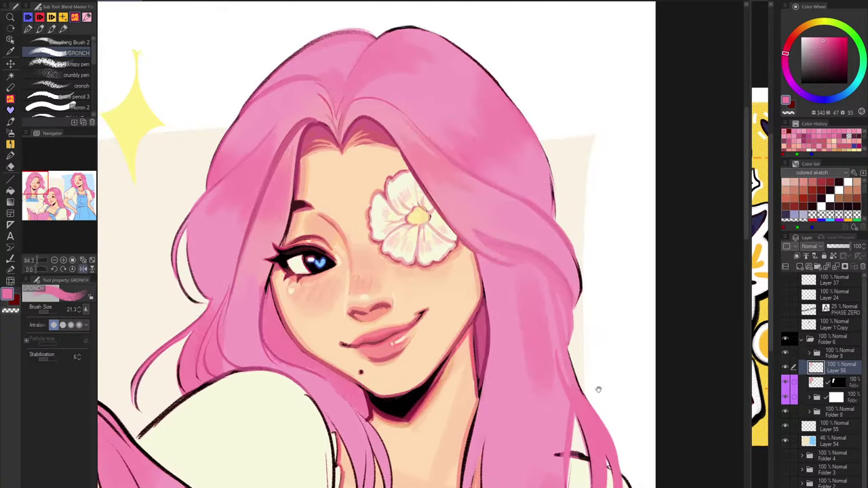
pyautogui.moveTo(608, 311); pyautogui.dragTo(606, 251)
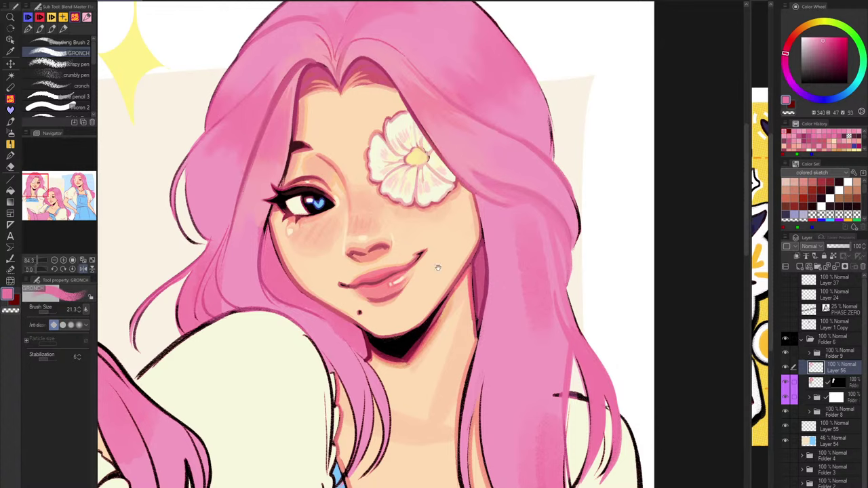
pyautogui.click(70, 43)
pyautogui.moveTo(425, 228); pyautogui.dragTo(439, 338)
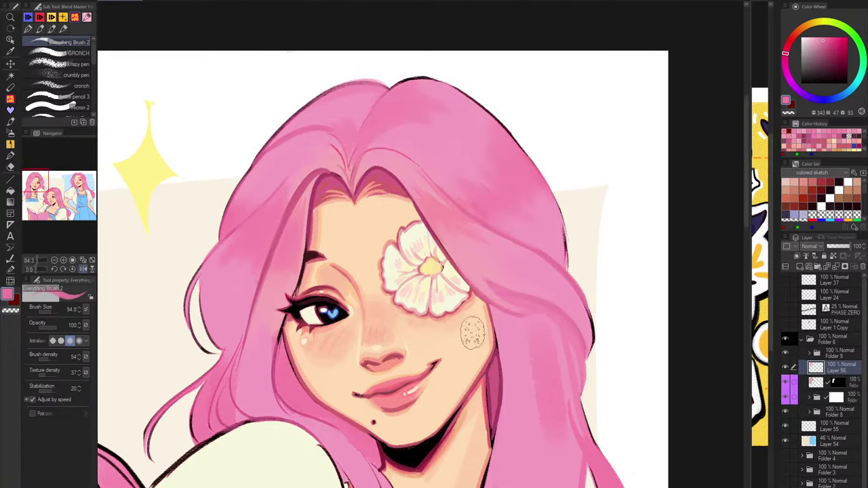
pyautogui.keyDown('alt'); pyautogui.click(303, 178); pyautogui.keyUp('alt')
pyautogui.moveTo(301, 175)
pyautogui.mouseDown()
pyautogui.moveTo(308, 167)
pyautogui.moveTo(247, 226)
pyautogui.mouseUp()
pyautogui.hotkey('ctrl', 'z')
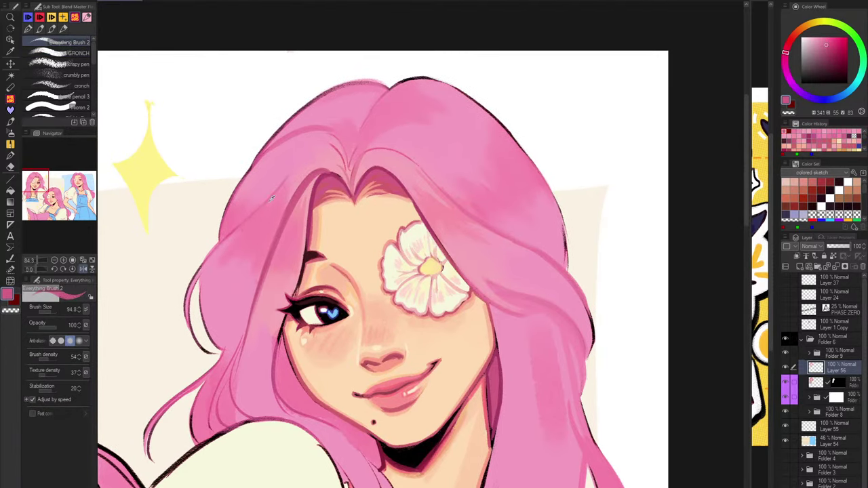
# Sample a deeper pink and paint the lines of the front locks beside the parting with the brush at size 77.2.
pyautogui.keyDown('alt'); pyautogui.click(274, 195); pyautogui.keyUp('alt')
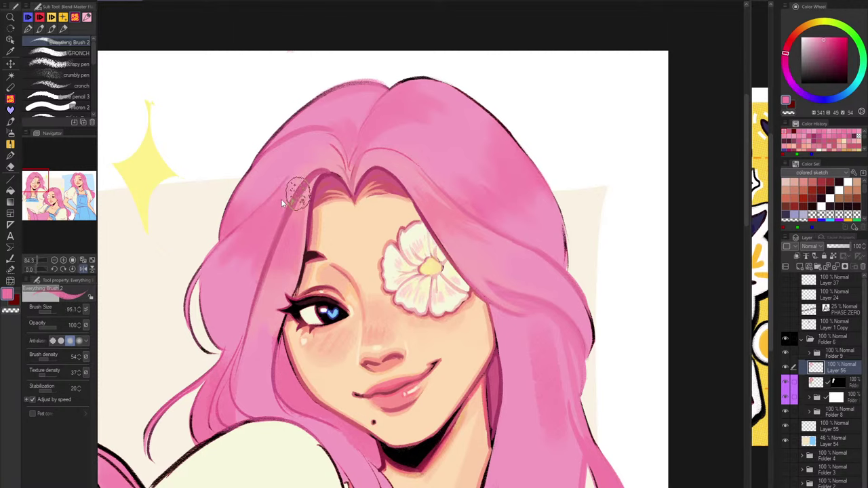
pyautogui.press('[')
pyautogui.moveTo(309, 168); pyautogui.dragTo(244, 224)
pyautogui.hotkey('ctrl', 'z')
pyautogui.moveTo(304, 168); pyautogui.dragTo(269, 198)
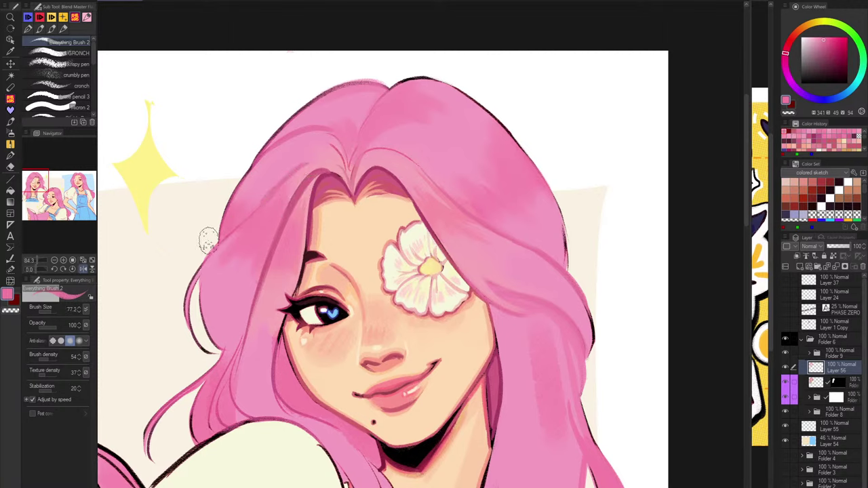
pyautogui.moveTo(358, 158)
pyautogui.mouseDown()
pyautogui.moveTo(393, 153)
pyautogui.moveTo(444, 199)
pyautogui.moveTo(444, 190)
pyautogui.moveTo(461, 205)
pyautogui.moveTo(416, 165)
pyautogui.moveTo(463, 202)
pyautogui.mouseUp()
pyautogui.hotkey('ctrl', 'z')
pyautogui.hotkey('ctrl', 'z')
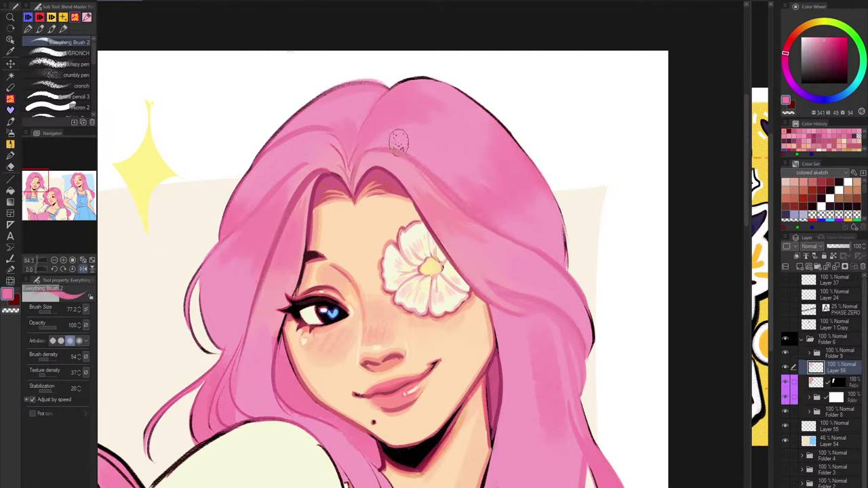
# Paint over the thin sketch lines at the hair parting with strokes of pink sampled from both sides of it.
pyautogui.keyDown('alt'); pyautogui.click(343, 129); pyautogui.keyUp('alt')
pyautogui.moveTo(333, 139); pyautogui.dragTo(347, 172)
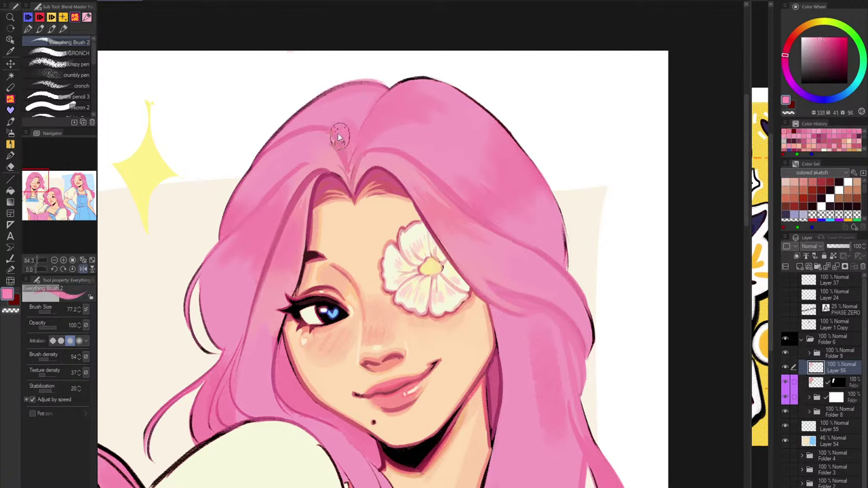
pyautogui.moveTo(340, 136); pyautogui.dragTo(347, 176)
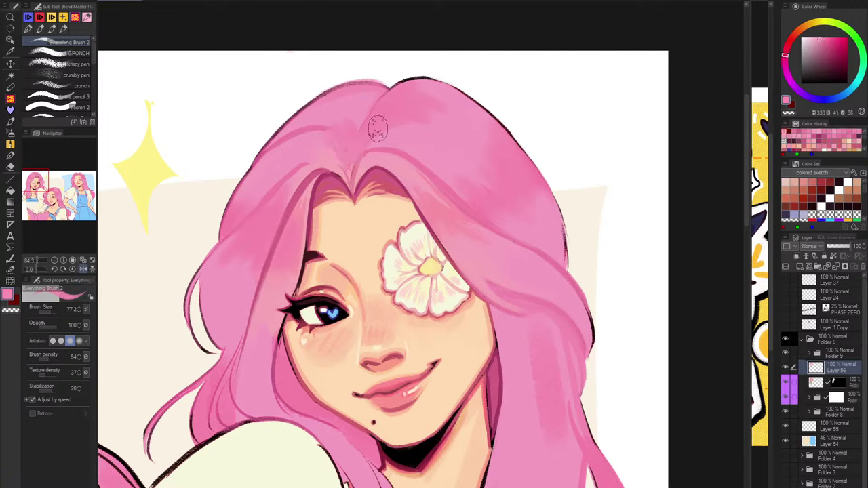
pyautogui.keyDown('alt'); pyautogui.click(374, 112); pyautogui.keyUp('alt')
pyautogui.moveTo(366, 125); pyautogui.dragTo(350, 170)
pyautogui.keyDown('alt'); pyautogui.click(380, 101); pyautogui.keyUp('alt')
pyautogui.moveTo(369, 114)
pyautogui.mouseDown()
pyautogui.moveTo(362, 123)
pyautogui.moveTo(371, 132)
pyautogui.moveTo(368, 120)
pyautogui.moveTo(351, 160)
pyautogui.mouseUp()
pyautogui.keyDown('alt'); pyautogui.click(372, 115); pyautogui.keyUp('alt')
pyautogui.moveTo(367, 130); pyautogui.dragTo(348, 175)
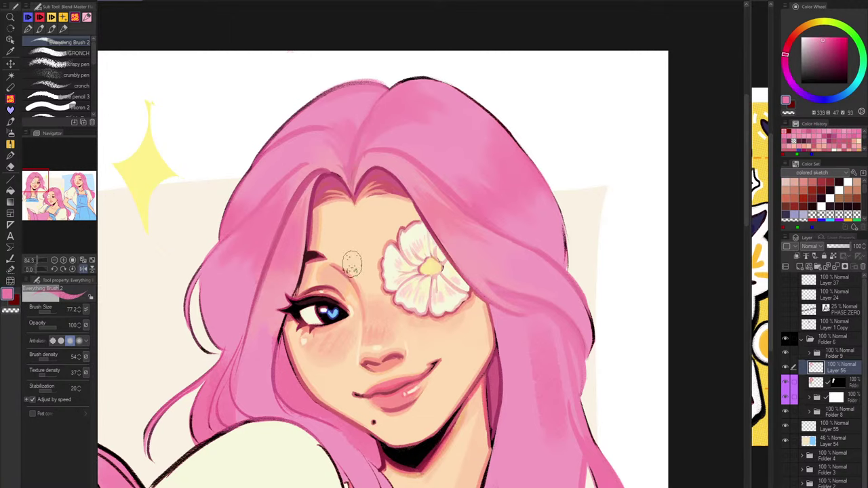
# Mirror the canvas and blend light sampled pinks from the parting down the flower-side front lock with a smaller brush.
pyautogui.press('h')
pyautogui.scroll(4, 477, 158)
pyautogui.keyDown('alt'); pyautogui.click(485, 167); pyautogui.keyUp('alt')
pyautogui.moveTo(513, 160)
pyautogui.mouseDown()
pyautogui.moveTo(491, 163)
pyautogui.moveTo(506, 172)
pyautogui.moveTo(477, 163)
pyautogui.moveTo(444, 183)
pyautogui.mouseUp()
pyautogui.moveTo(487, 167); pyautogui.dragTo(316, 291)
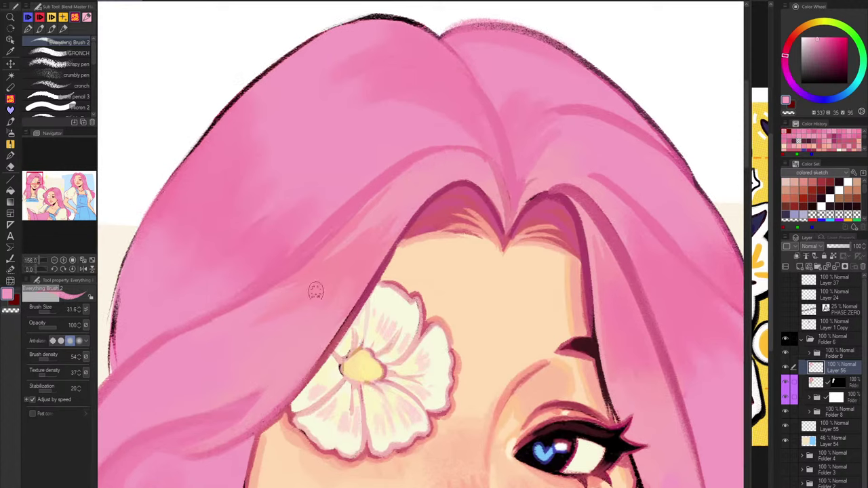
pyautogui.keyDown('alt'); pyautogui.click(426, 181); pyautogui.keyUp('alt')
pyautogui.moveTo(428, 208)
pyautogui.mouseDown()
pyautogui.moveTo(441, 190)
pyautogui.moveTo(425, 192)
pyautogui.moveTo(451, 169)
pyautogui.moveTo(248, 368)
pyautogui.mouseUp()
pyautogui.keyDown('alt'); pyautogui.click(426, 192); pyautogui.keyUp('alt')
# Paint a thin loose strand of sampled pink curving from the forehead over the flower's edge, redoing unsatisfying strokes.
pyautogui.moveTo(428, 248); pyautogui.dragTo(464, 159)
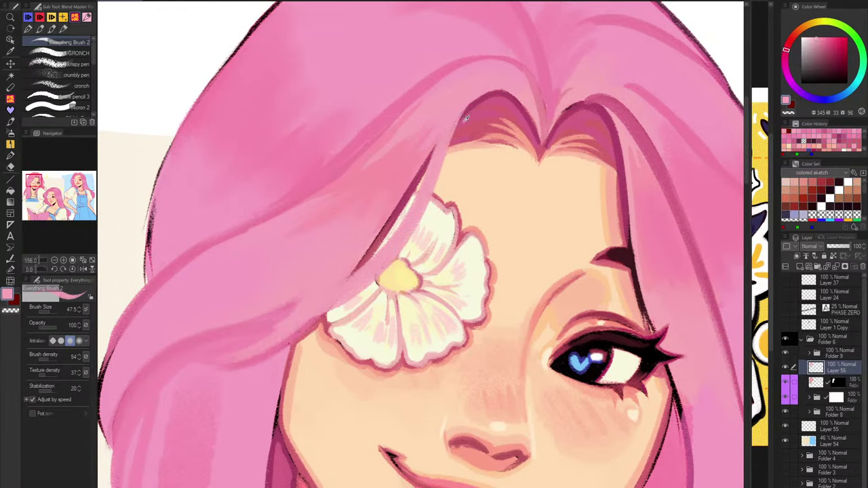
pyautogui.keyDown('alt'); pyautogui.click(436, 74); pyautogui.keyUp('alt')
pyautogui.moveTo(467, 109); pyautogui.dragTo(421, 210)
pyautogui.moveTo(454, 146)
pyautogui.mouseDown()
pyautogui.moveTo(453, 126)
pyautogui.moveTo(412, 215)
pyautogui.mouseUp()
pyautogui.hotkey('ctrl', 'z')
pyautogui.hotkey('ctrl', 'z')
pyautogui.moveTo(466, 114); pyautogui.dragTo(412, 218)
pyautogui.moveTo(444, 153)
pyautogui.mouseDown()
pyautogui.moveTo(392, 257)
pyautogui.moveTo(323, 297)
pyautogui.mouseUp()
pyautogui.hotkey('ctrl', 'z')
pyautogui.moveTo(432, 189)
pyautogui.mouseDown()
pyautogui.moveTo(413, 228)
pyautogui.moveTo(331, 306)
pyautogui.mouseUp()
pyautogui.moveTo(393, 259); pyautogui.dragTo(310, 314)
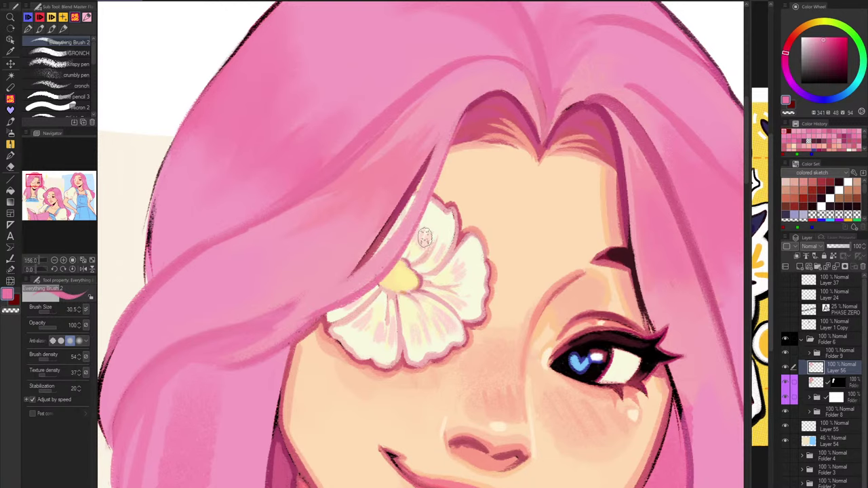
# Mirror the canvas and paint a sampled pink along the inner edge of the eye-side hair beside the forehead at size 30.5.
pyautogui.press('h')
pyautogui.scroll(-2, 522, 207)
pyautogui.moveTo(569, 357); pyautogui.dragTo(620, 260)
pyautogui.keyDown('alt'); pyautogui.click(341, 109); pyautogui.keyUp('alt')
pyautogui.moveTo(338, 116); pyautogui.dragTo(322, 213)
pyautogui.moveTo(330, 166); pyautogui.dragTo(318, 219)
pyautogui.moveTo(306, 253)
pyautogui.mouseDown()
pyautogui.moveTo(286, 309)
pyautogui.moveTo(288, 364)
pyautogui.mouseUp()
pyautogui.hotkey('ctrl', 'z')
# Mirror the canvas and cover the dark line in the hair below the outer eye corner with sampled pinks, redoing the unsatisfying stroke.
pyautogui.keyDown('alt'); pyautogui.click(278, 170); pyautogui.keyUp('alt')
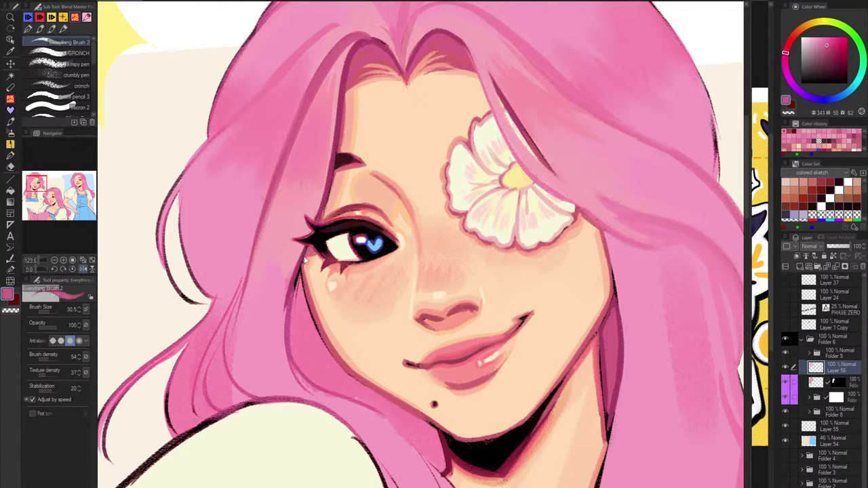
pyautogui.moveTo(305, 247)
pyautogui.mouseDown()
pyautogui.moveTo(293, 355)
pyautogui.moveTo(291, 328)
pyautogui.mouseUp()
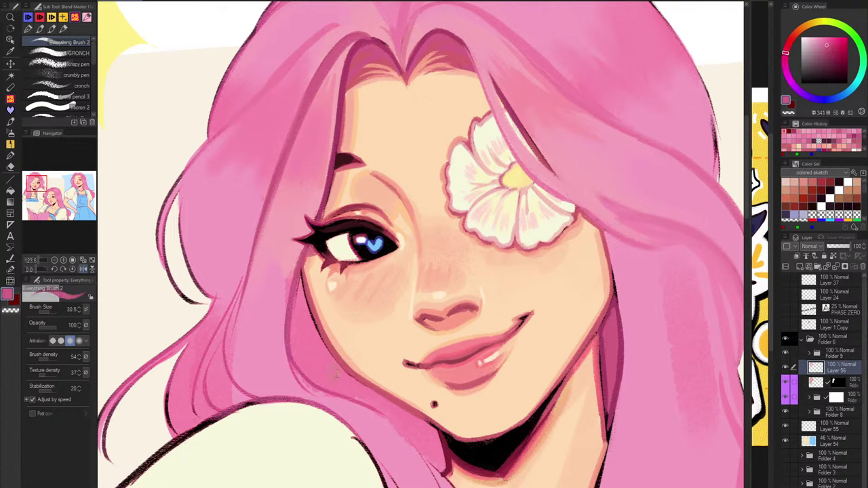
pyautogui.keyDown('alt'); pyautogui.click(289, 264); pyautogui.keyUp('alt')
pyautogui.moveTo(293, 266); pyautogui.dragTo(284, 318)
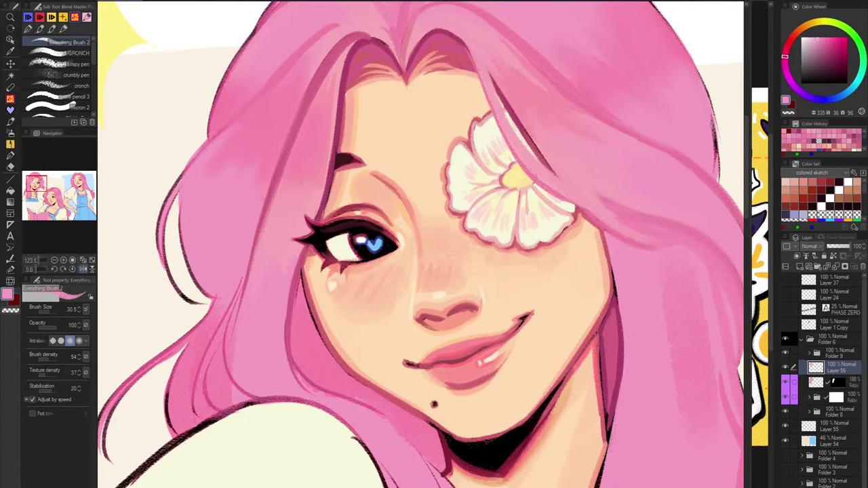
pyautogui.moveTo(302, 267); pyautogui.dragTo(292, 351)
pyautogui.hotkey('ctrl', 'z')
pyautogui.keyDown('alt'); pyautogui.click(304, 309); pyautogui.keyUp('alt')
pyautogui.moveTo(300, 277); pyautogui.dragTo(296, 292)
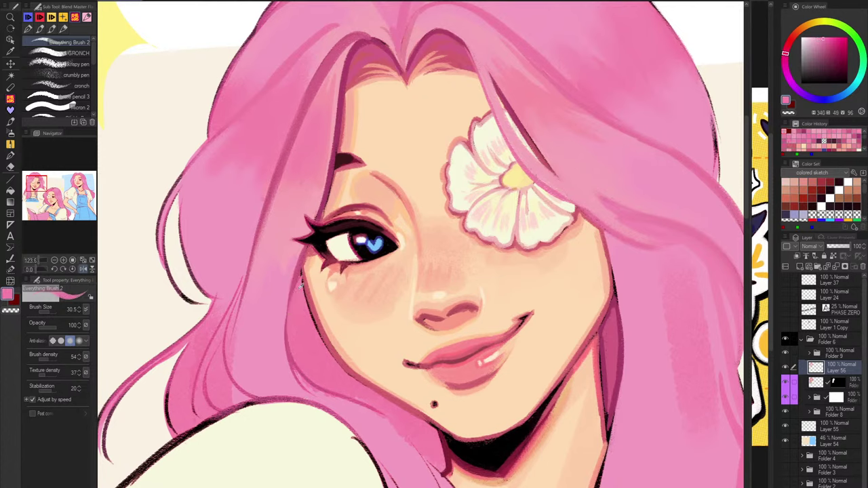
# Blend sampled light and mid pinks down the hair lock beside the cheek toward the jaw, fine-tuning the brush size.
pyautogui.keyDown('alt'); pyautogui.click(284, 305); pyautogui.keyUp('alt')
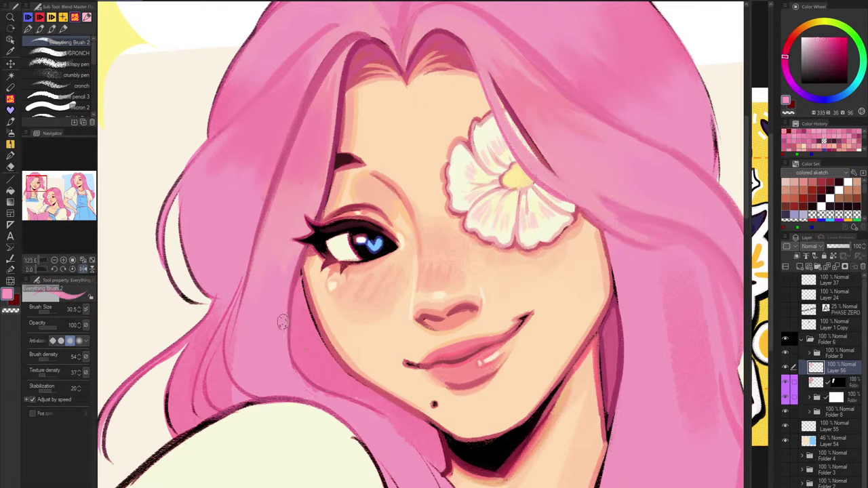
pyautogui.keyDown('alt'); pyautogui.click(299, 311); pyautogui.keyUp('alt')
pyautogui.press(']')
pyautogui.moveTo(295, 293)
pyautogui.mouseDown()
pyautogui.moveTo(289, 366)
pyautogui.moveTo(298, 373)
pyautogui.mouseUp()
pyautogui.press('[')
pyautogui.moveTo(288, 304)
pyautogui.mouseDown()
pyautogui.moveTo(292, 378)
pyautogui.moveTo(288, 371)
pyautogui.mouseUp()
pyautogui.moveTo(284, 323); pyautogui.dragTo(292, 372)
pyautogui.moveTo(289, 303)
pyautogui.mouseDown()
pyautogui.moveTo(287, 368)
pyautogui.moveTo(343, 404)
pyautogui.mouseUp()
pyautogui.keyDown('alt'); pyautogui.click(315, 393); pyautogui.keyUp('alt')
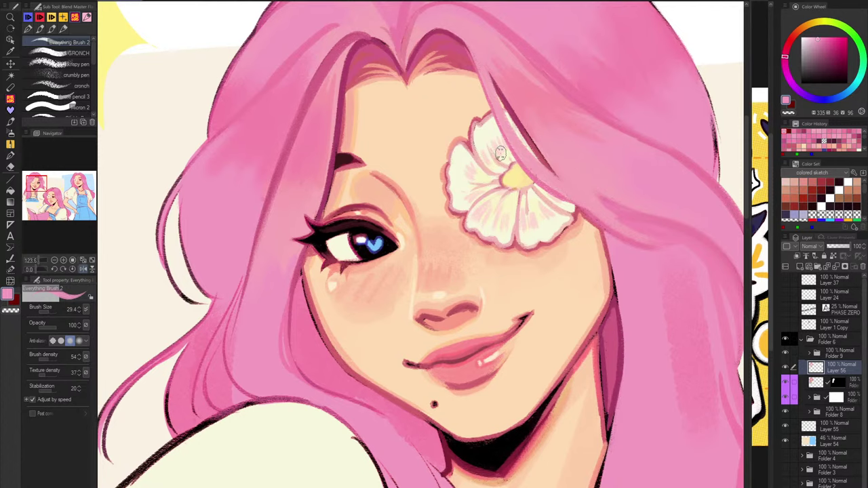
# Sample a dark pink from the hair edge near the eye and narrow the drawing's view to reveal more of the reference artwork.
pyautogui.keyDown('alt'); pyautogui.click(303, 269); pyautogui.keyUp('alt')
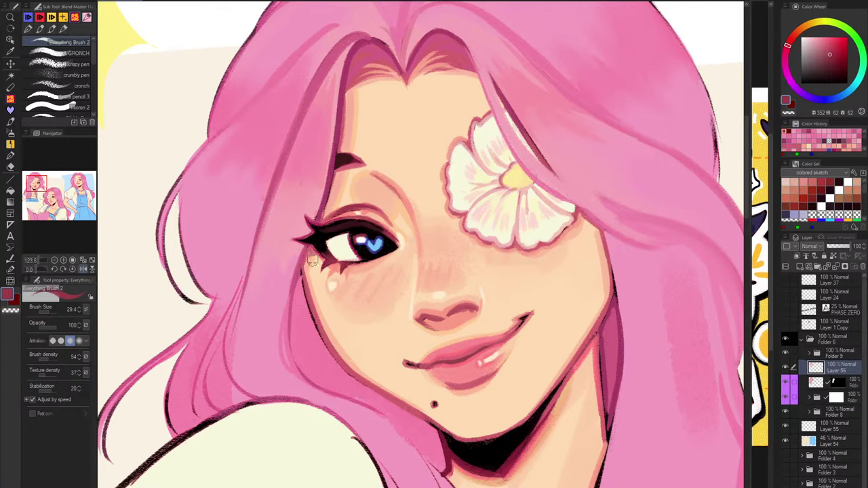
pyautogui.click(751, 46)
pyautogui.moveTo(749, 48); pyautogui.dragTo(702, 257)
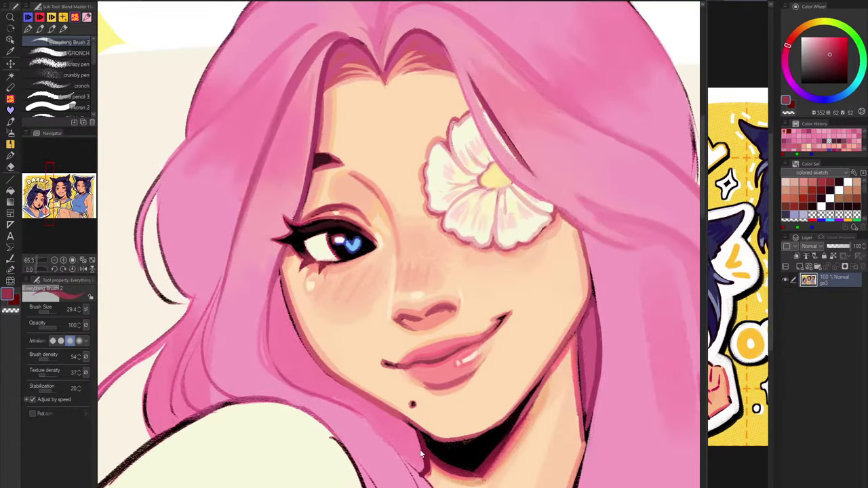
pyautogui.click(440, 450)
# Paint a sampled dark magenta shadow where the hair meets the cheek, from the outer eye corner toward the jaw, redoing the first stroke.
pyautogui.keyDown('alt'); pyautogui.click(425, 449); pyautogui.keyUp('alt')
pyautogui.moveTo(280, 276); pyautogui.dragTo(345, 387)
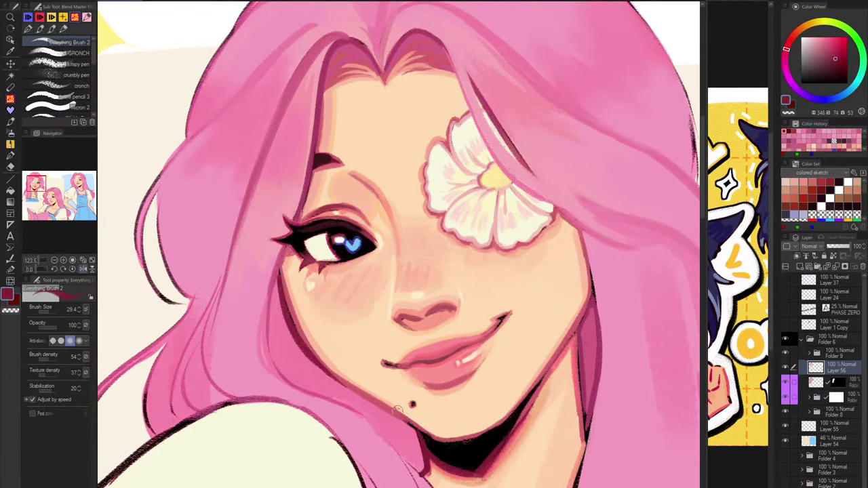
pyautogui.hotkey('ctrl', 'z')
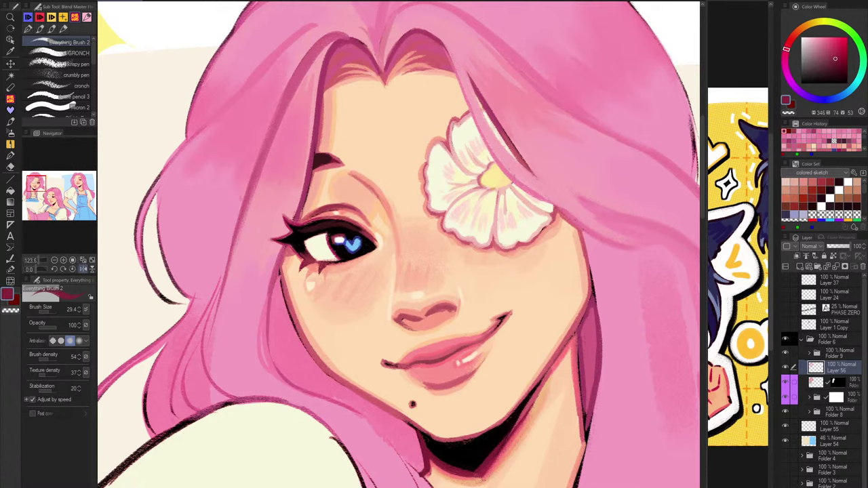
pyautogui.moveTo(279, 273); pyautogui.dragTo(325, 371)
pyautogui.moveTo(278, 270); pyautogui.dragTo(276, 316)
pyautogui.scroll(-4, 341, 216)
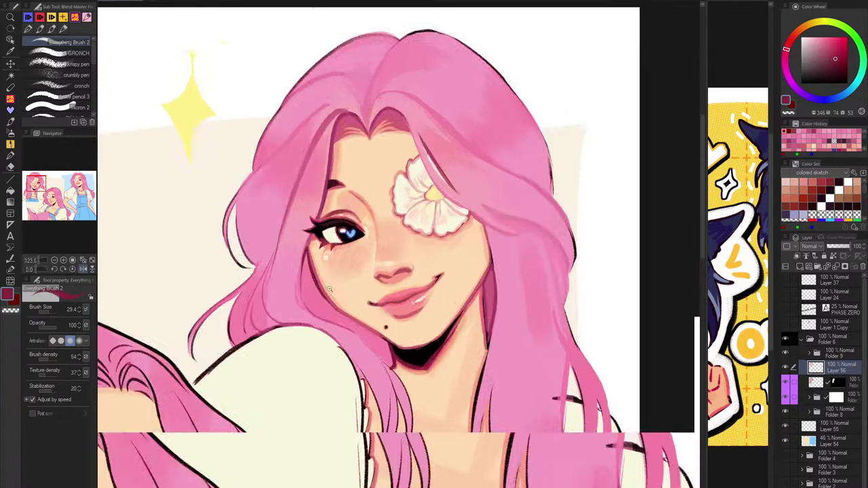
# Paint sampled pinks over the thin sketch lines where the side hair gathers below eye level, at brush size 36.6.
pyautogui.scroll(4, 306, 180)
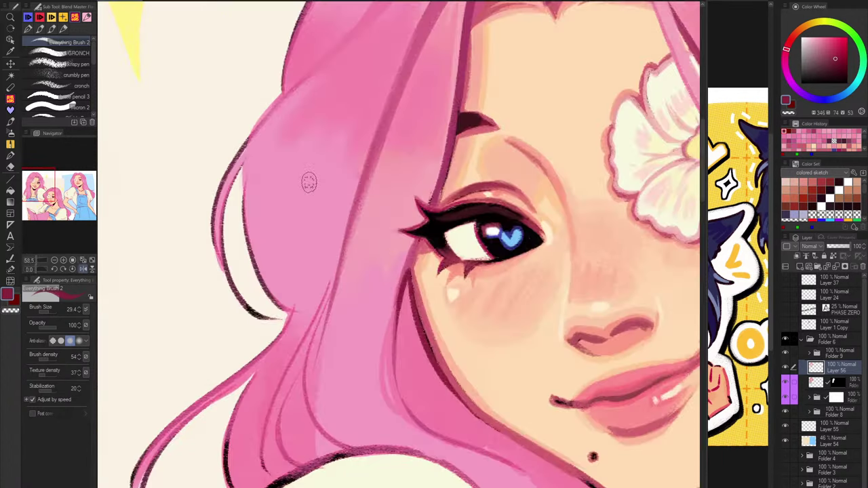
pyautogui.scroll(1, 355, 287)
pyautogui.keyDown('alt'); pyautogui.click(337, 258); pyautogui.keyUp('alt')
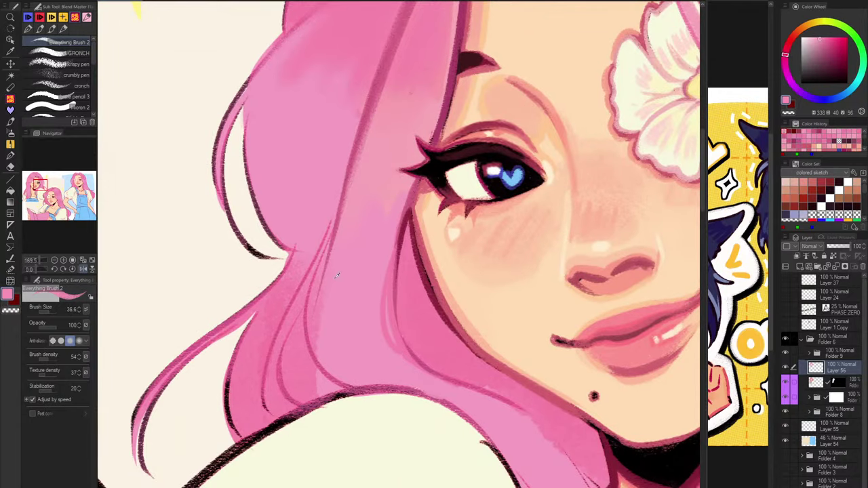
pyautogui.press(']')
pyautogui.moveTo(339, 242); pyautogui.dragTo(319, 327)
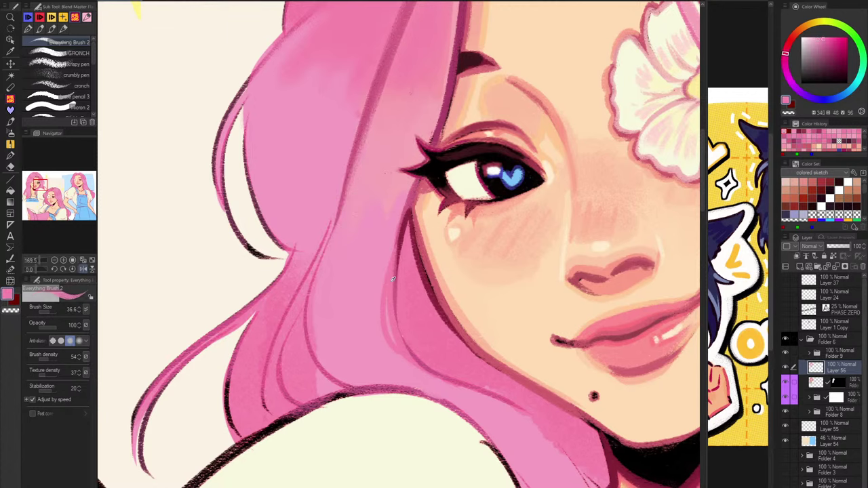
pyautogui.keyDown('alt'); pyautogui.click(346, 213); pyautogui.keyUp('alt')
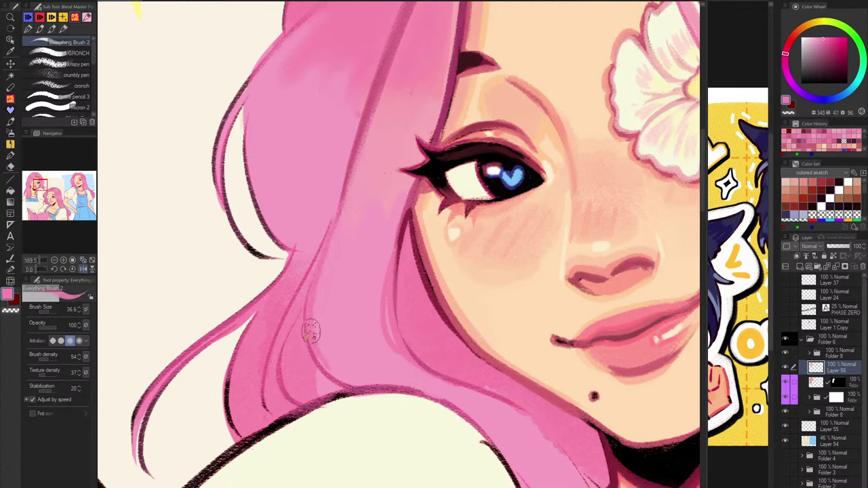
pyautogui.moveTo(324, 232); pyautogui.dragTo(307, 403)
# Paint a light pink strand from the side hair down to the shoulder, redoing its first stroke.
pyautogui.keyDown('alt'); pyautogui.click(350, 201); pyautogui.keyUp('alt')
pyautogui.moveTo(341, 198); pyautogui.dragTo(270, 411)
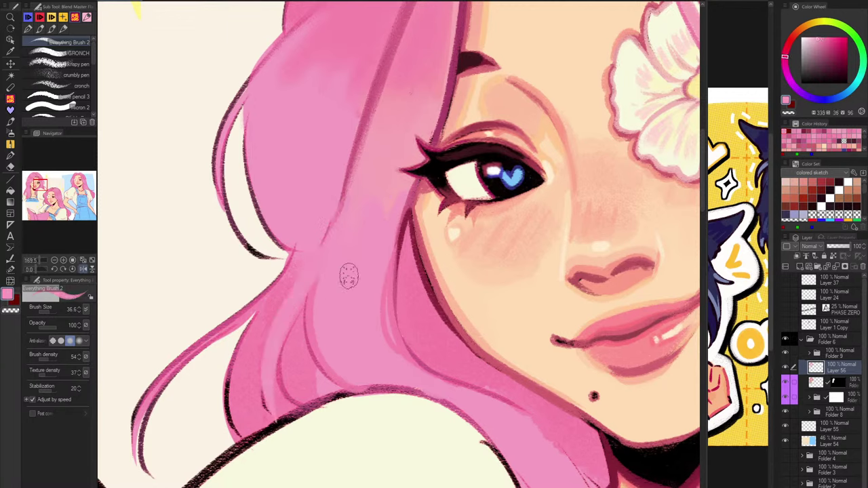
pyautogui.hotkey('ctrl', 'z')
pyautogui.moveTo(342, 213); pyautogui.dragTo(272, 397)
pyautogui.moveTo(292, 313)
pyautogui.mouseDown()
pyautogui.moveTo(299, 362)
pyautogui.moveTo(278, 410)
pyautogui.mouseUp()
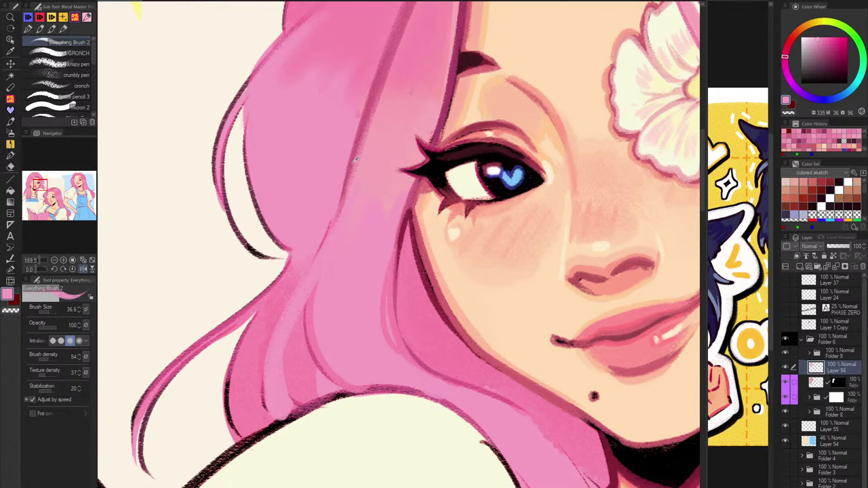
# Define the side strands down to the shoulder with curved lines of sampled darker pink, undoing the unsatisfying strokes.
pyautogui.keyDown('alt'); pyautogui.click(358, 136); pyautogui.keyUp('alt')
pyautogui.moveTo(343, 200)
pyautogui.mouseDown()
pyautogui.moveTo(267, 355)
pyautogui.moveTo(265, 405)
pyautogui.mouseUp()
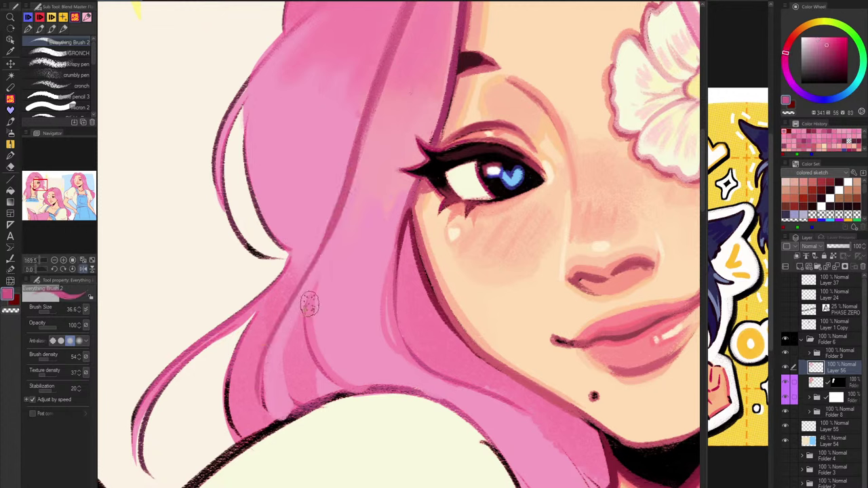
pyautogui.moveTo(308, 307)
pyautogui.mouseDown()
pyautogui.moveTo(293, 415)
pyautogui.moveTo(298, 332)
pyautogui.moveTo(301, 408)
pyautogui.mouseUp()
pyautogui.hotkey('ctrl', 'z')
pyautogui.hotkey('ctrl', 'z')
pyautogui.moveTo(306, 313); pyautogui.dragTo(316, 413)
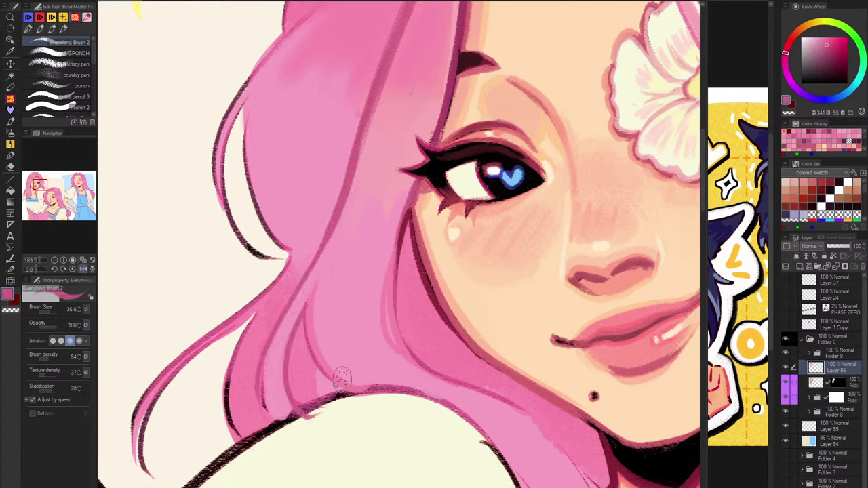
pyautogui.moveTo(282, 370)
pyautogui.mouseDown()
pyautogui.moveTo(294, 408)
pyautogui.moveTo(316, 414)
pyautogui.mouseUp()
# Cover the black outline on the hair's outer edge above the shoulder and darken the inner side of the loose strand with sampled pinks.
pyautogui.keyDown('alt'); pyautogui.click(272, 360); pyautogui.keyUp('alt')
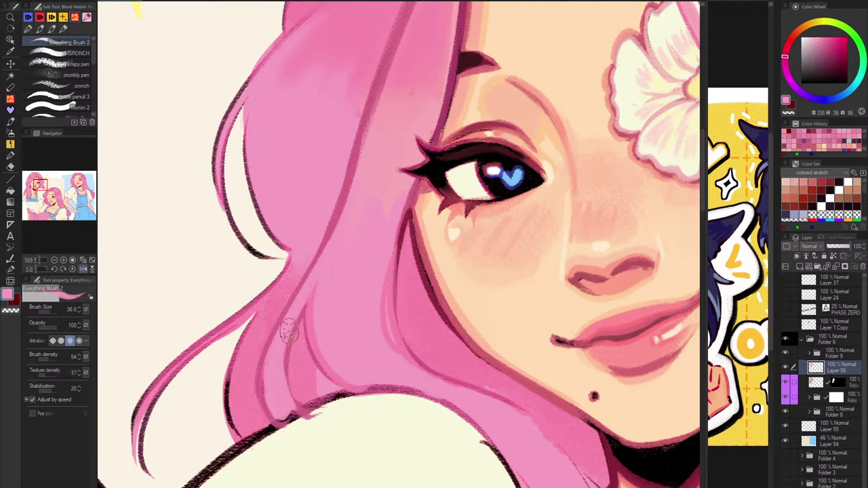
pyautogui.keyDown('alt'); pyautogui.click(293, 274); pyautogui.keyUp('alt')
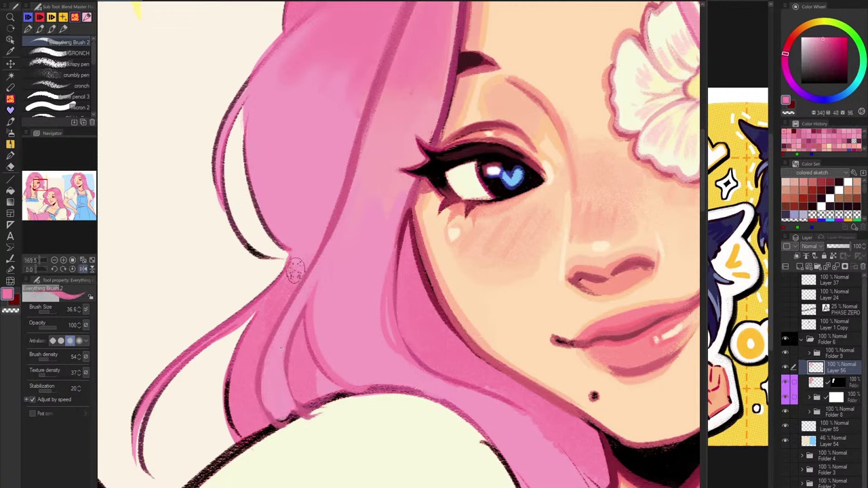
pyautogui.moveTo(230, 383)
pyautogui.mouseDown()
pyautogui.moveTo(230, 433)
pyautogui.moveTo(242, 439)
pyautogui.mouseUp()
pyautogui.keyDown('alt'); pyautogui.click(273, 336); pyautogui.keyUp('alt')
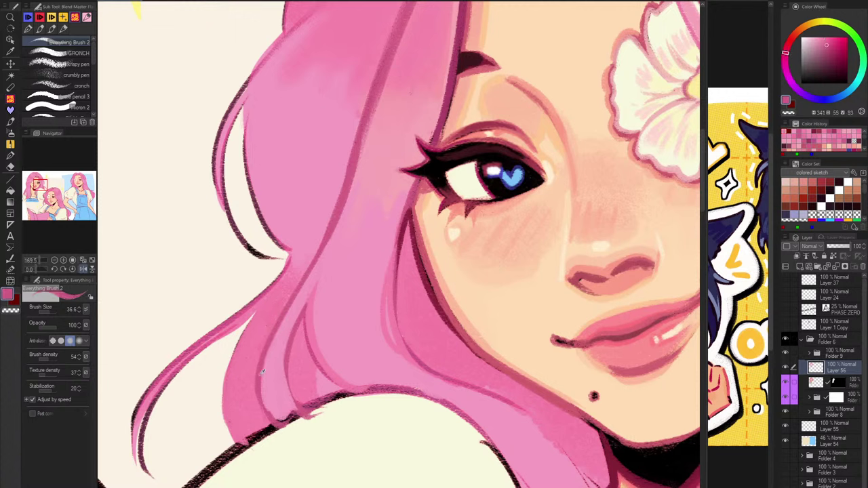
pyautogui.moveTo(274, 294)
pyautogui.mouseDown()
pyautogui.moveTo(238, 444)
pyautogui.moveTo(229, 328)
pyautogui.moveTo(183, 350)
pyautogui.mouseUp()
pyautogui.hotkey('ctrl', 'z')
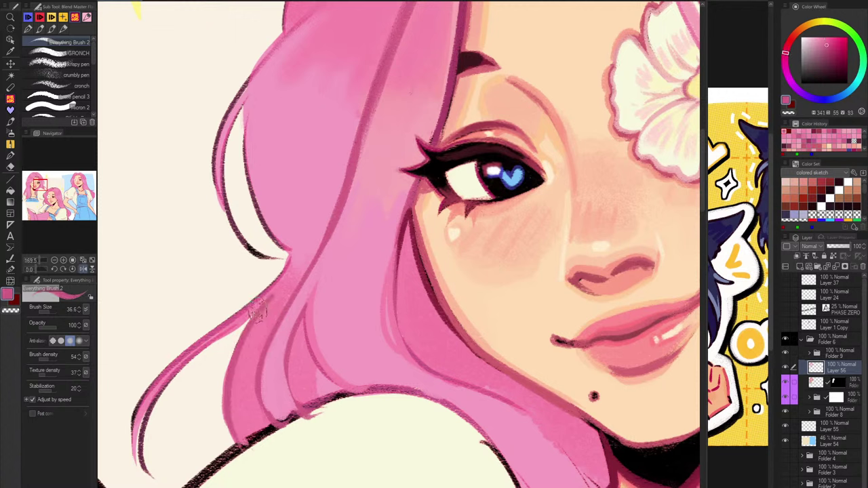
pyautogui.moveTo(258, 308); pyautogui.dragTo(194, 366)
# Paint the loose outer strand in sampled light pink down to its tip beside the shoulder, redoing unsatisfying strokes.
pyautogui.keyDown('alt'); pyautogui.click(295, 271); pyautogui.keyUp('alt')
pyautogui.moveTo(280, 283)
pyautogui.mouseDown()
pyautogui.moveTo(156, 399)
pyautogui.moveTo(229, 332)
pyautogui.moveTo(149, 482)
pyautogui.mouseUp()
pyautogui.moveTo(261, 311)
pyautogui.mouseDown()
pyautogui.moveTo(307, 219)
pyautogui.moveTo(241, 261)
pyautogui.moveTo(195, 341)
pyautogui.mouseUp()
pyautogui.hotkey('ctrl', 'z')
pyautogui.hotkey('ctrl', 'z')
pyautogui.moveTo(235, 275)
pyautogui.mouseDown()
pyautogui.moveTo(225, 389)
pyautogui.moveTo(233, 387)
pyautogui.mouseUp()
pyautogui.hotkey('ctrl', 'z')
pyautogui.hotkey('ctrl', 'z')
pyautogui.moveTo(221, 282); pyautogui.dragTo(222, 393)
pyautogui.moveTo(203, 302)
pyautogui.mouseDown()
pyautogui.moveTo(180, 368)
pyautogui.moveTo(206, 393)
pyautogui.moveTo(227, 395)
pyautogui.mouseUp()
pyautogui.hotkey('ctrl', 'z')
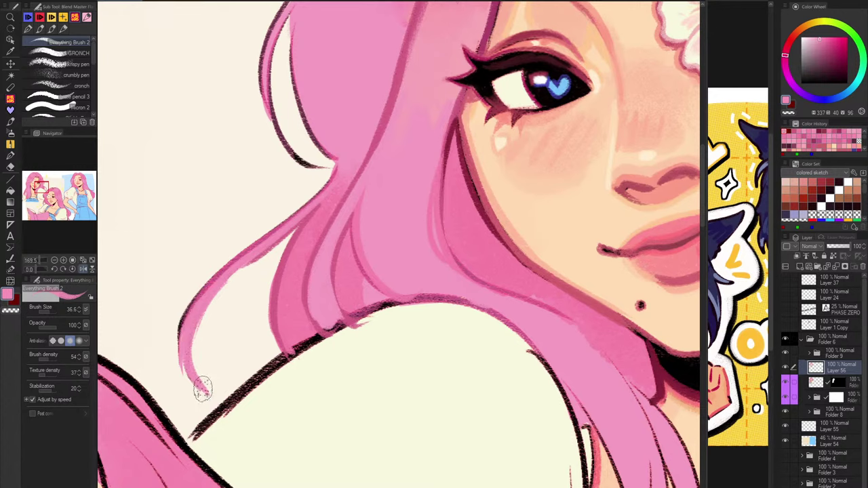
# Layer a sampled mid pink along the loose strand, then try a darker pink over it and undo that stroke.
pyautogui.keyDown('alt'); pyautogui.click(288, 260); pyautogui.keyUp('alt')
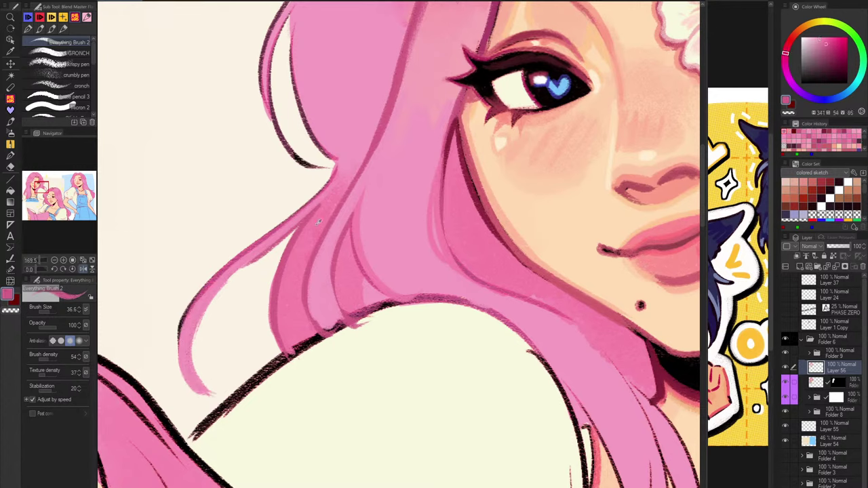
pyautogui.keyDown('alt'); pyautogui.click(274, 242); pyautogui.keyUp('alt')
pyautogui.moveTo(287, 233)
pyautogui.mouseDown()
pyautogui.moveTo(212, 300)
pyautogui.moveTo(194, 373)
pyautogui.mouseUp()
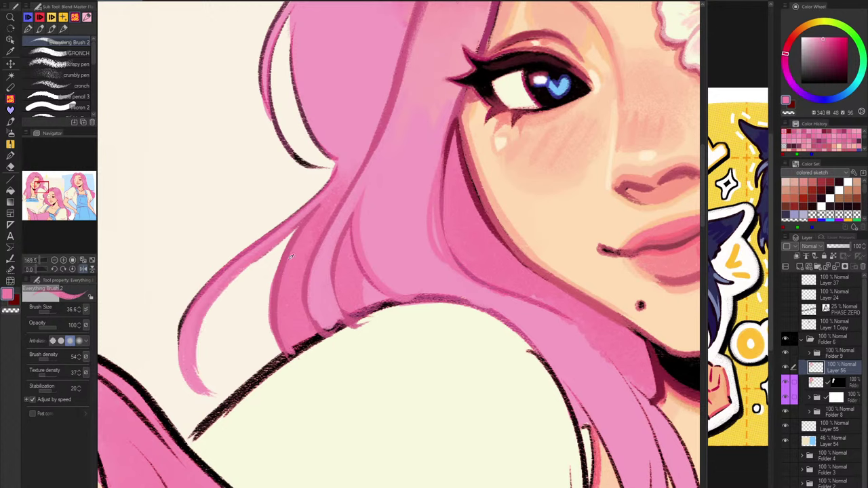
pyautogui.keyDown('alt'); pyautogui.click(306, 207); pyautogui.keyUp('alt')
pyautogui.moveTo(298, 222); pyautogui.dragTo(203, 318)
pyautogui.hotkey('ctrl', 'z')
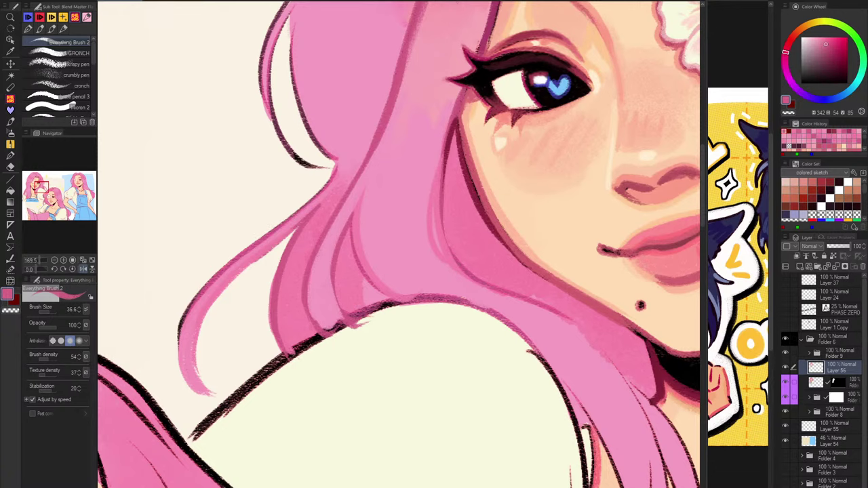
# Paint a darker pink line along the loose strand's inner edge, redoing the first stroke, and check the drawing with the canvas flipped.
pyautogui.click(738, 271)
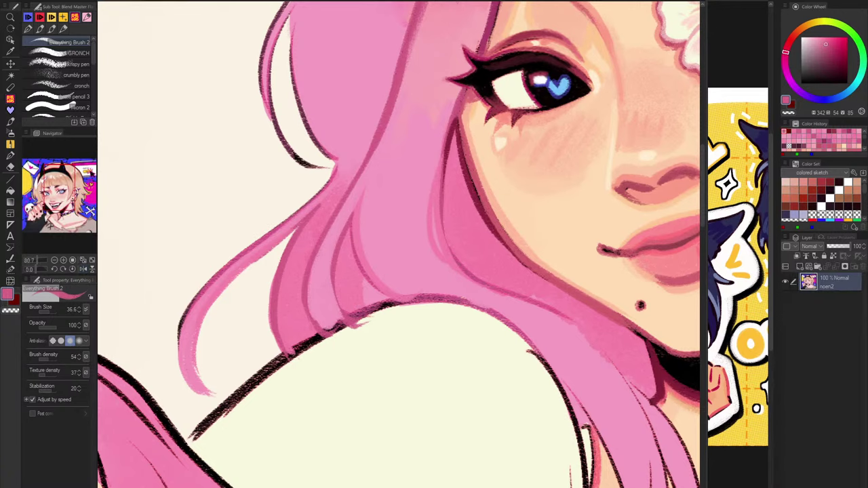
pyautogui.click(273, 247)
pyautogui.moveTo(290, 236)
pyautogui.mouseDown()
pyautogui.moveTo(215, 398)
pyautogui.moveTo(194, 353)
pyautogui.moveTo(219, 393)
pyautogui.mouseUp()
pyautogui.hotkey('ctrl', 'z')
pyautogui.moveTo(329, 231)
pyautogui.mouseDown()
pyautogui.moveTo(291, 381)
pyautogui.moveTo(295, 366)
pyautogui.mouseUp()
pyautogui.press('h')
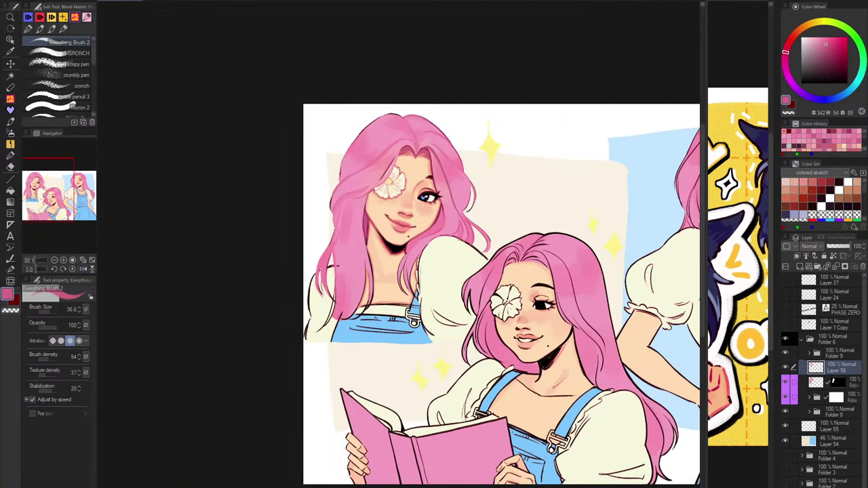
pyautogui.press('h')
# Erase the black sketch outline along the loose strand's outer edge on the line-art folder's mask using transparent colour.
pyautogui.moveTo(306, 232); pyautogui.dragTo(381, 223)
pyautogui.press('c')
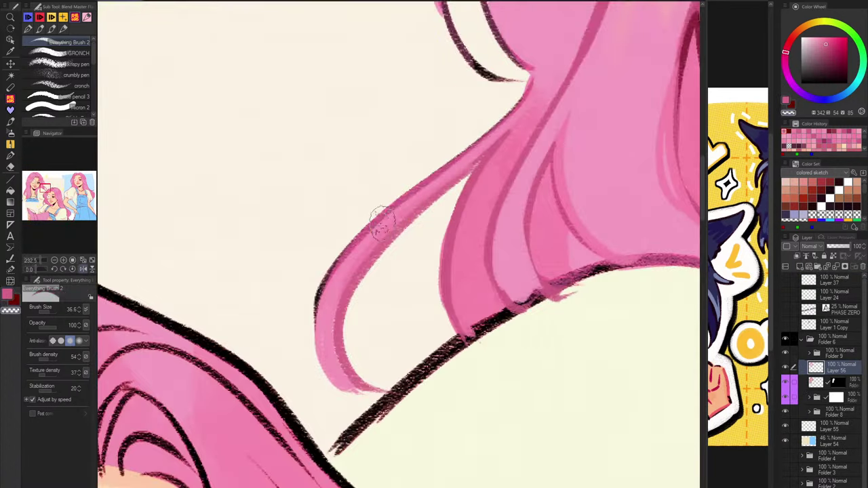
pyautogui.moveTo(428, 341); pyautogui.dragTo(431, 346)
pyautogui.click(839, 400)
pyautogui.click(739, 345)
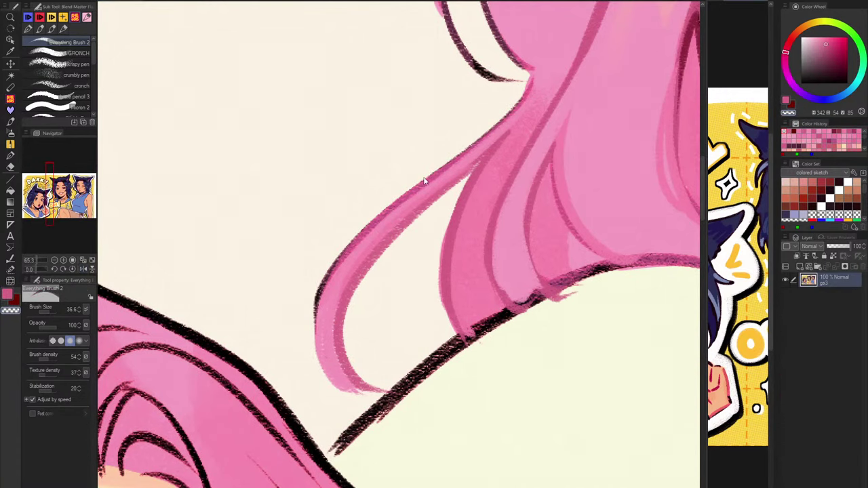
pyautogui.click(425, 181)
pyautogui.moveTo(434, 178); pyautogui.dragTo(324, 328)
pyautogui.moveTo(485, 137); pyautogui.dragTo(344, 248)
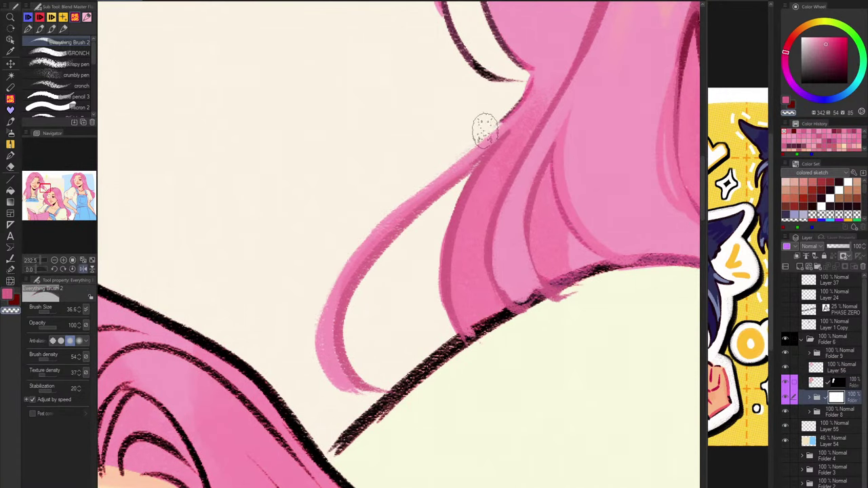
# On Layer 56, repaint the upper outer edge of the loose strand in a sampled pink with a smaller brush, redoing the first stroke.
pyautogui.click(810, 367)
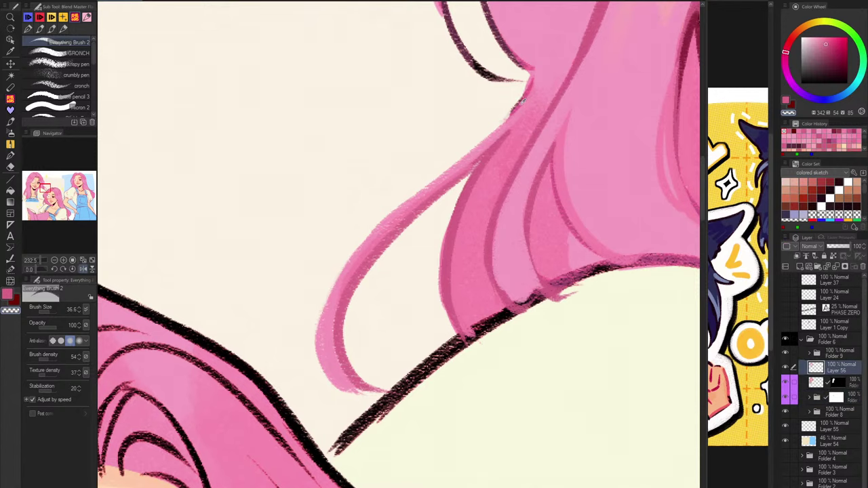
pyautogui.keyDown('alt'); pyautogui.click(528, 191); pyautogui.keyUp('alt')
pyautogui.moveTo(534, 85); pyautogui.dragTo(418, 198)
pyautogui.hotkey('ctrl', 'z')
pyautogui.press('[')
pyautogui.press('[')
pyautogui.moveTo(532, 71); pyautogui.dragTo(465, 157)
pyautogui.moveTo(513, 105); pyautogui.dragTo(438, 185)
# Extend the darker pink down the loose strand's outer edge to its tip at brush size 22.2, redoing unsatisfying strokes.
pyautogui.moveTo(477, 143)
pyautogui.mouseDown()
pyautogui.moveTo(352, 283)
pyautogui.moveTo(477, 146)
pyautogui.moveTo(429, 182)
pyautogui.moveTo(352, 394)
pyautogui.mouseUp()
pyautogui.hotkey('ctrl', 'z')
pyautogui.press(']')
pyautogui.moveTo(501, 131)
pyautogui.mouseDown()
pyautogui.moveTo(332, 301)
pyautogui.moveTo(332, 323)
pyautogui.mouseUp()
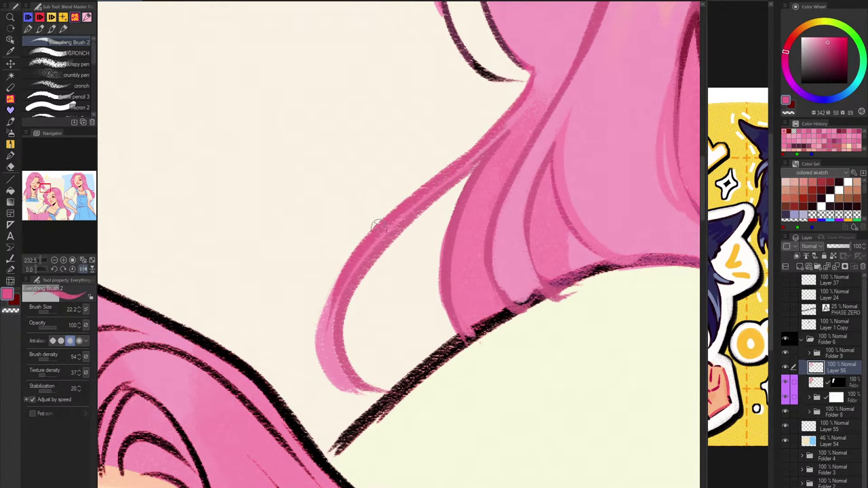
pyautogui.moveTo(339, 266); pyautogui.dragTo(343, 393)
pyautogui.hotkey('ctrl', 'z')
pyautogui.moveTo(334, 297)
pyautogui.mouseDown()
pyautogui.moveTo(348, 383)
pyautogui.moveTo(365, 395)
pyautogui.mouseUp()
pyautogui.scroll(-10, 397, 266)
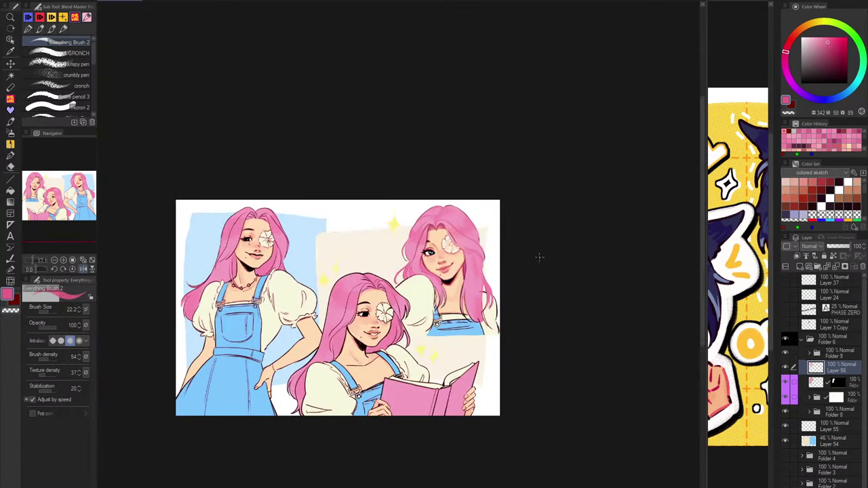
# Repaint the hair around the loose strand's upper end in sampled light pink, redoing the first stroke, and add a darker pink line along the strand.
pyautogui.scroll(8, 473, 291)
pyautogui.moveTo(472, 291); pyautogui.dragTo(491, 253)
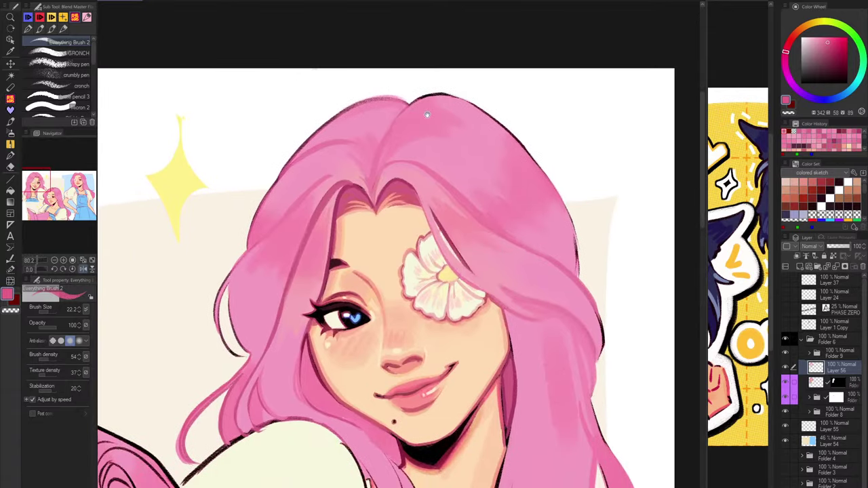
pyautogui.keyDown('alt'); pyautogui.click(230, 259); pyautogui.keyUp('alt')
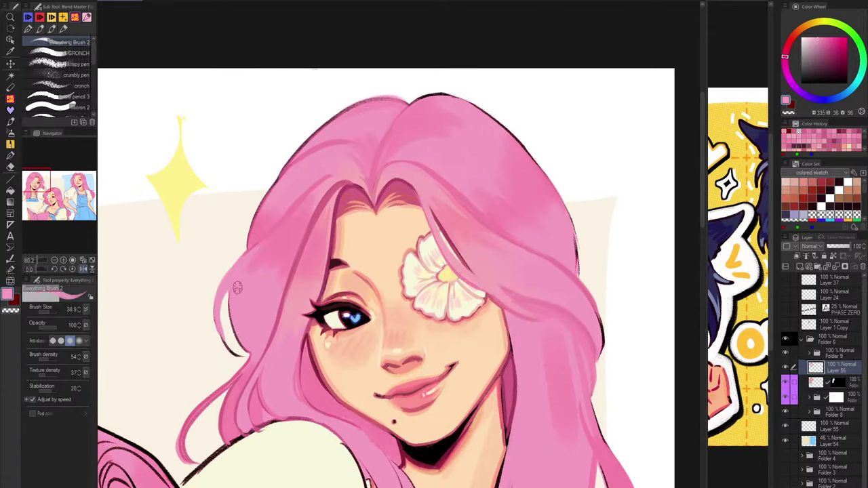
pyautogui.moveTo(242, 285); pyautogui.dragTo(237, 352)
pyautogui.hotkey('ctrl', 'z')
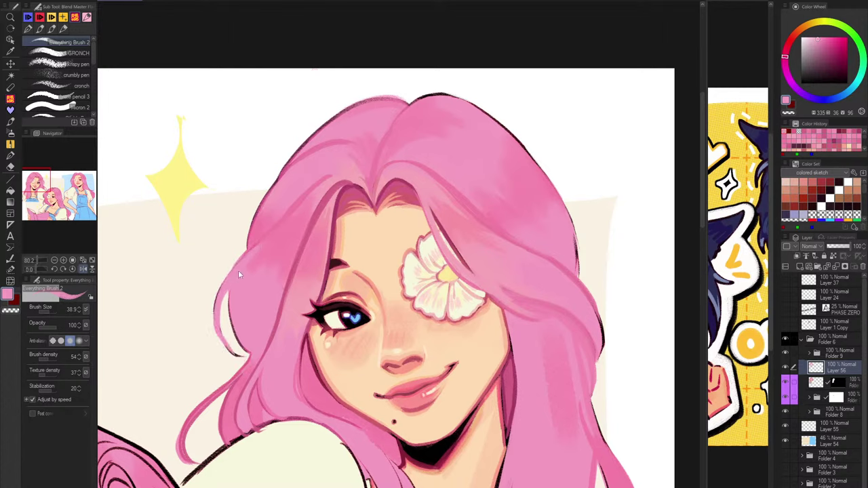
pyautogui.moveTo(245, 260); pyautogui.dragTo(255, 356)
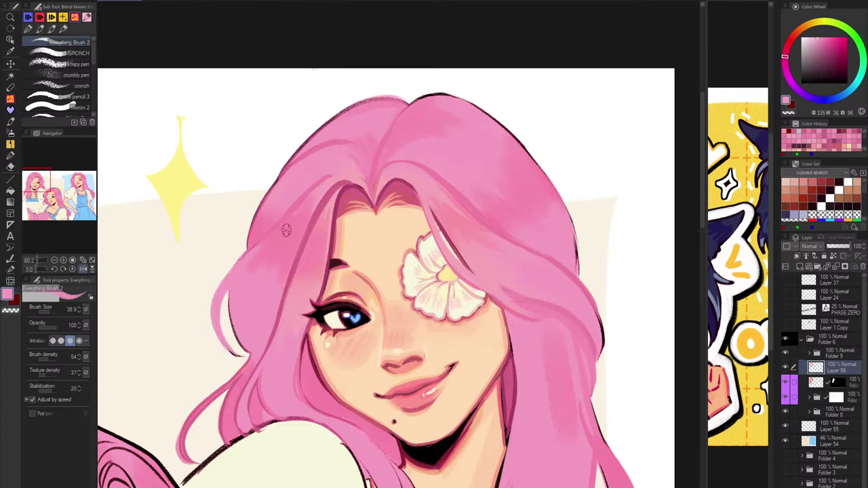
pyautogui.keyDown('alt'); pyautogui.click(262, 238); pyautogui.keyUp('alt')
pyautogui.moveTo(234, 284)
pyautogui.mouseDown()
pyautogui.moveTo(219, 335)
pyautogui.moveTo(238, 348)
pyautogui.mouseUp()
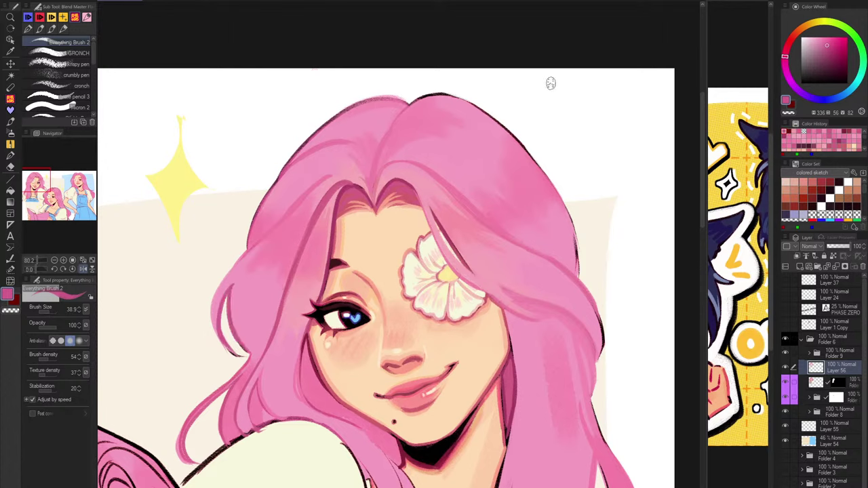
# Cover the sketch outline from the hair parting down the crown beside the loose strand with a sampled mid pink, redoing unsatisfying strokes.
pyautogui.keyDown('alt'); pyautogui.click(302, 166); pyautogui.keyUp('alt')
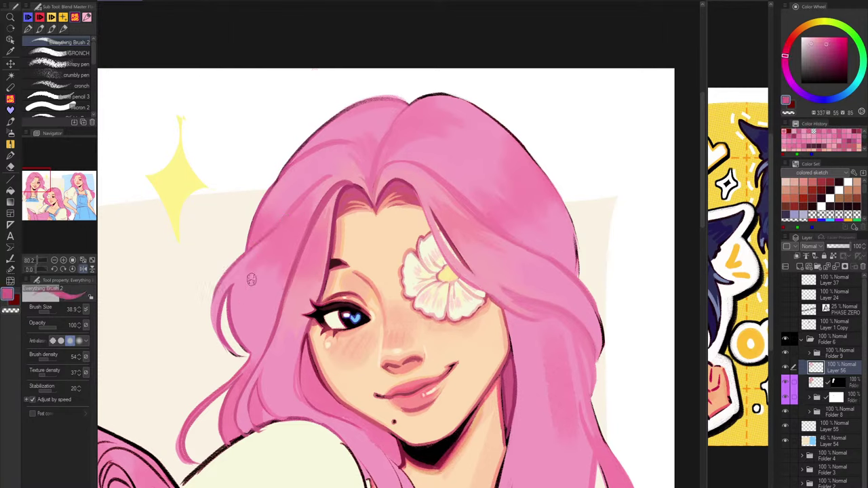
pyautogui.keyDown('alt'); pyautogui.click(300, 165); pyautogui.keyUp('alt')
pyautogui.moveTo(276, 182)
pyautogui.mouseDown()
pyautogui.moveTo(410, 100)
pyautogui.moveTo(275, 194)
pyautogui.mouseUp()
pyautogui.hotkey('ctrl', 'z')
pyautogui.hotkey('ctrl', 'z')
pyautogui.moveTo(409, 103)
pyautogui.mouseDown()
pyautogui.moveTo(326, 124)
pyautogui.moveTo(276, 178)
pyautogui.mouseUp()
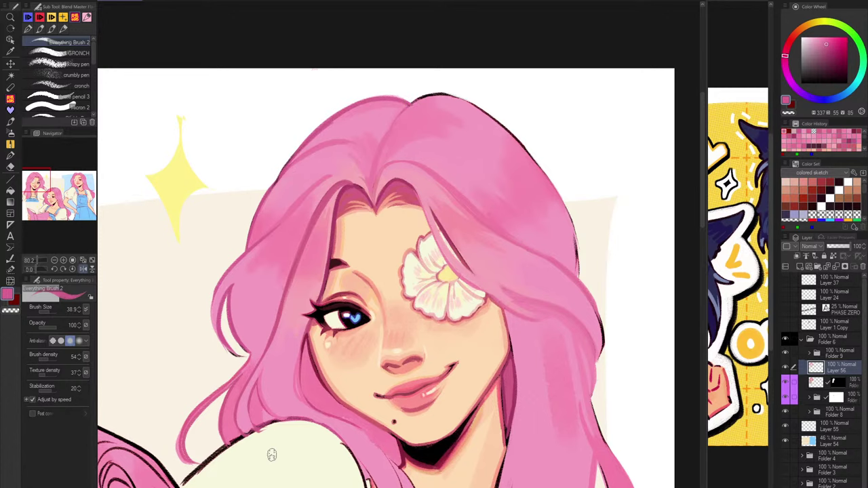
# With the canvas flipped, paint the mid pink over the black crown outline above the flower, redoing unsatisfying strokes.
pyautogui.press('h')
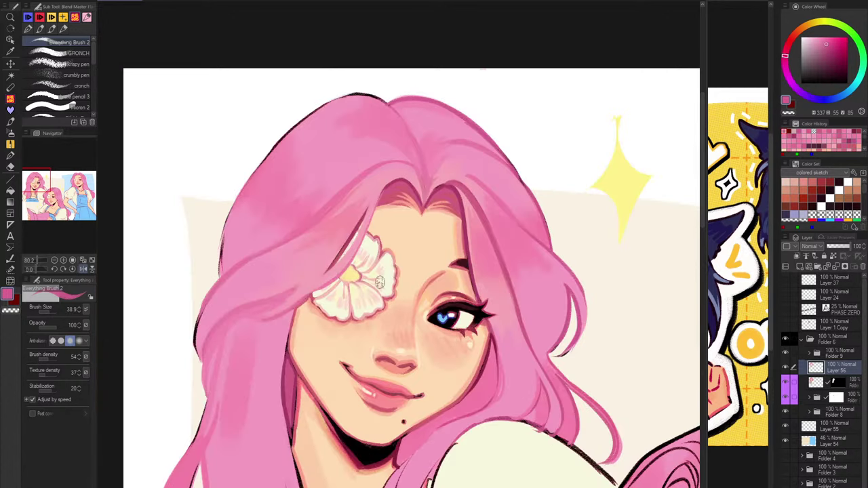
pyautogui.moveTo(381, 99); pyautogui.dragTo(351, 93)
pyautogui.moveTo(388, 107); pyautogui.dragTo(311, 114)
pyautogui.hotkey('ctrl', 'z')
pyautogui.moveTo(388, 106)
pyautogui.mouseDown()
pyautogui.moveTo(301, 118)
pyautogui.moveTo(265, 166)
pyautogui.moveTo(222, 274)
pyautogui.mouseUp()
pyautogui.hotkey('ctrl', 'z')
pyautogui.moveTo(255, 178)
pyautogui.mouseDown()
pyautogui.moveTo(228, 213)
pyautogui.moveTo(222, 273)
pyautogui.mouseUp()
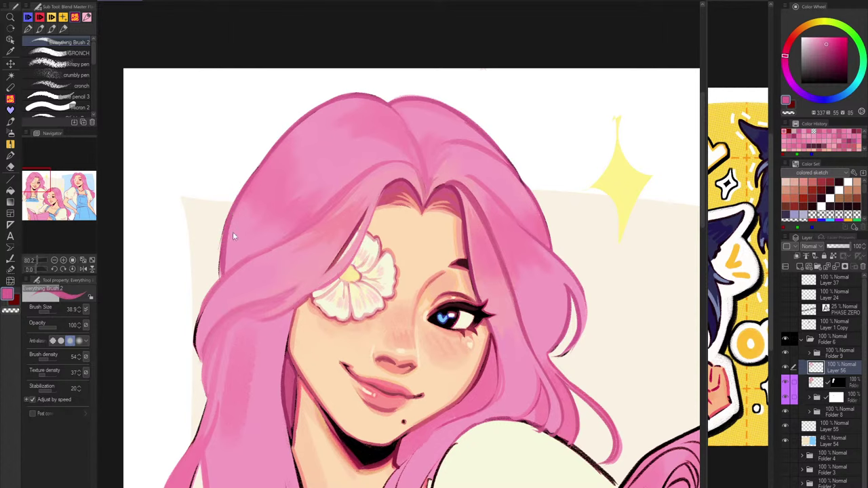
pyautogui.hotkey('ctrl', 'z')
# Outline the outer side of the head on the flower side in a sampled darker magenta, redoing strokes until the edge runs smoothly.
pyautogui.keyDown('alt'); pyautogui.click(445, 189); pyautogui.keyUp('alt')
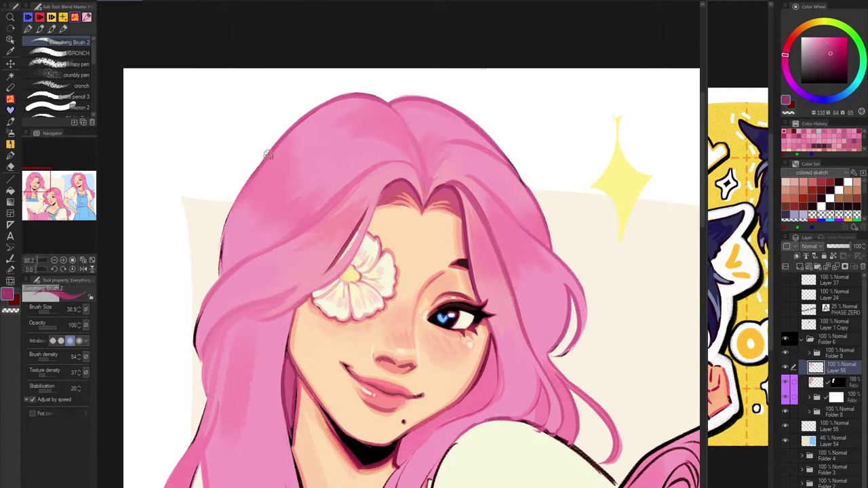
pyautogui.moveTo(269, 153); pyautogui.dragTo(219, 274)
pyautogui.hotkey('ctrl', 'z')
pyautogui.moveTo(262, 164); pyautogui.dragTo(219, 265)
pyautogui.hotkey('ctrl', 'z')
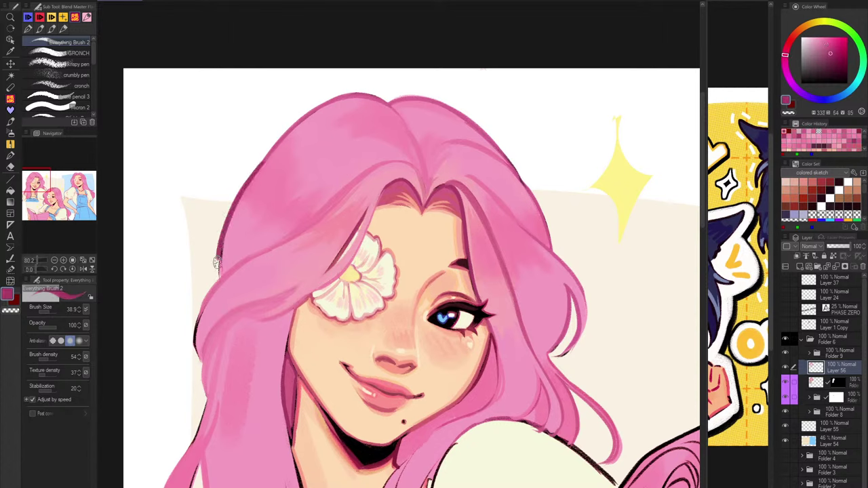
pyautogui.moveTo(227, 225); pyautogui.dragTo(219, 274)
pyautogui.moveTo(256, 177); pyautogui.dragTo(219, 272)
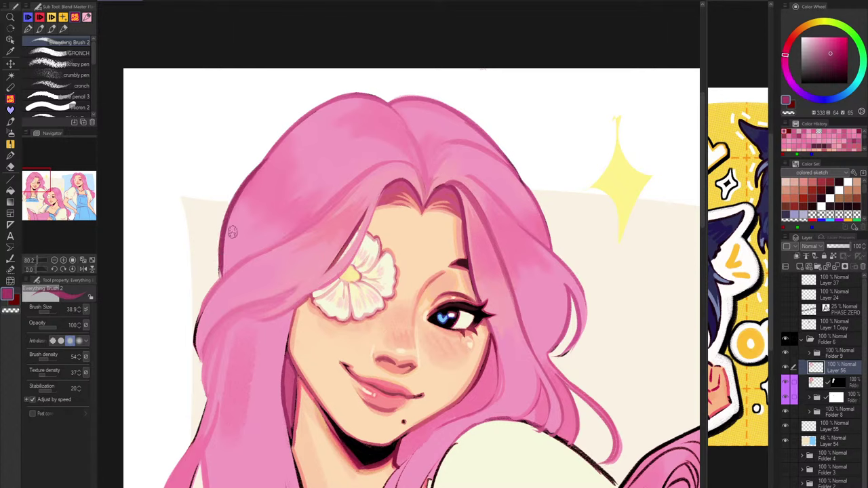
pyautogui.hotkey('ctrl', 'z')
pyautogui.moveTo(262, 163)
pyautogui.mouseDown()
pyautogui.moveTo(249, 178)
pyautogui.moveTo(218, 273)
pyautogui.mouseUp()
pyautogui.moveTo(229, 216); pyautogui.dragTo(217, 277)
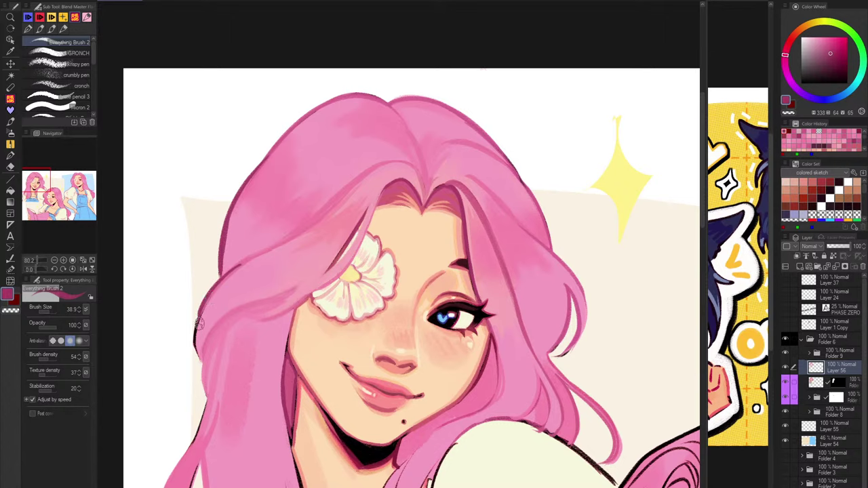
# Extend the darker magenta outline down the outer edge of the flower-side hair lock, flipping the canvas back and redoing unsatisfying strokes.
pyautogui.moveTo(202, 314)
pyautogui.mouseDown()
pyautogui.moveTo(200, 366)
pyautogui.moveTo(259, 243)
pyautogui.mouseUp()
pyautogui.hotkey('ctrl', 'z')
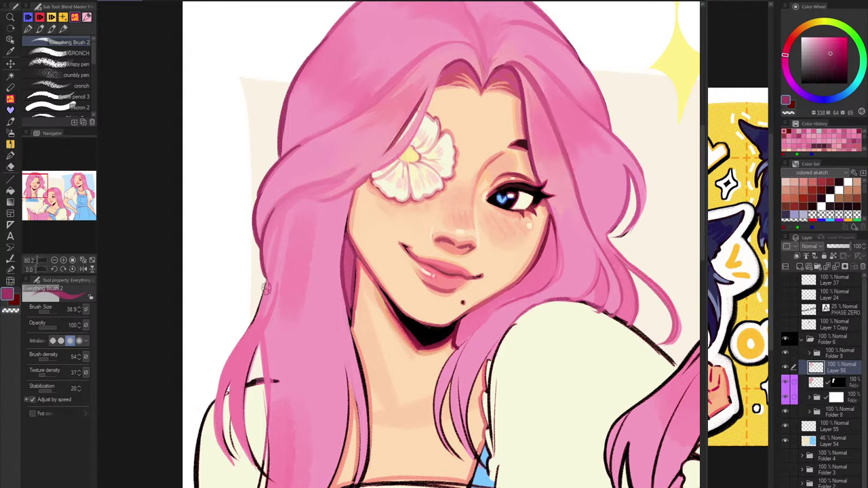
pyautogui.moveTo(266, 279); pyautogui.dragTo(231, 359)
pyautogui.press('h')
pyautogui.hotkey('ctrl', 'z')
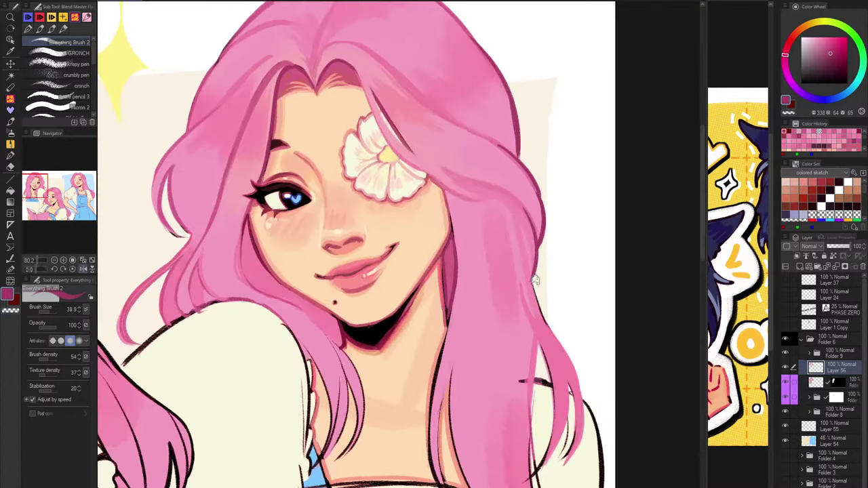
pyautogui.moveTo(526, 242); pyautogui.dragTo(563, 342)
# Check the whole drawing flipped, and darken the flower-side crown outline from the parting down the head with a deep plum.
pyautogui.scroll(-4, 515, 124)
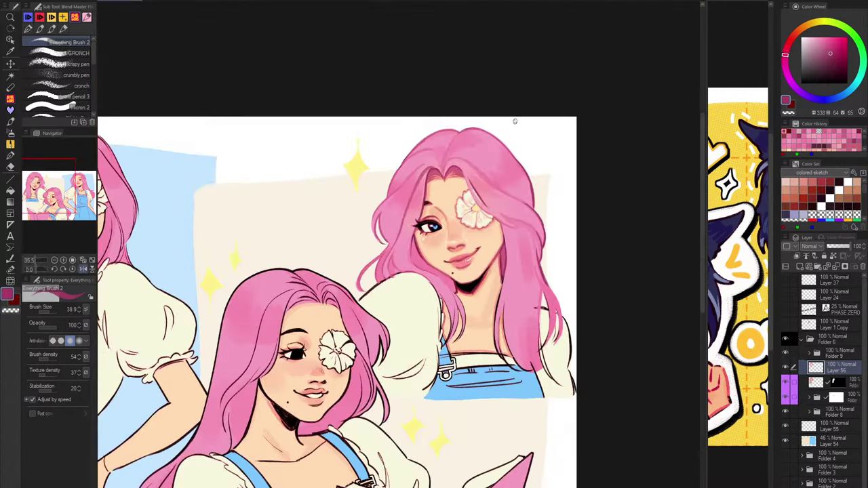
pyautogui.scroll(-2, 578, 270)
pyautogui.scroll(2, 560, 297)
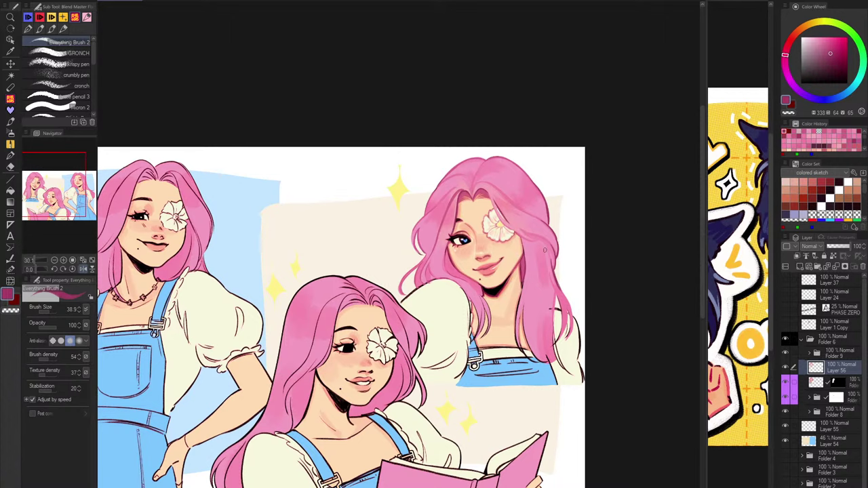
pyautogui.press('h')
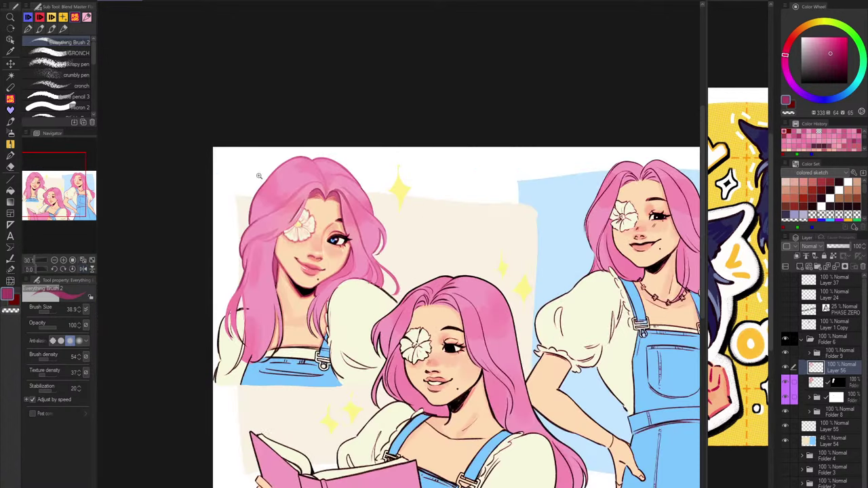
pyautogui.scroll(4, 258, 176)
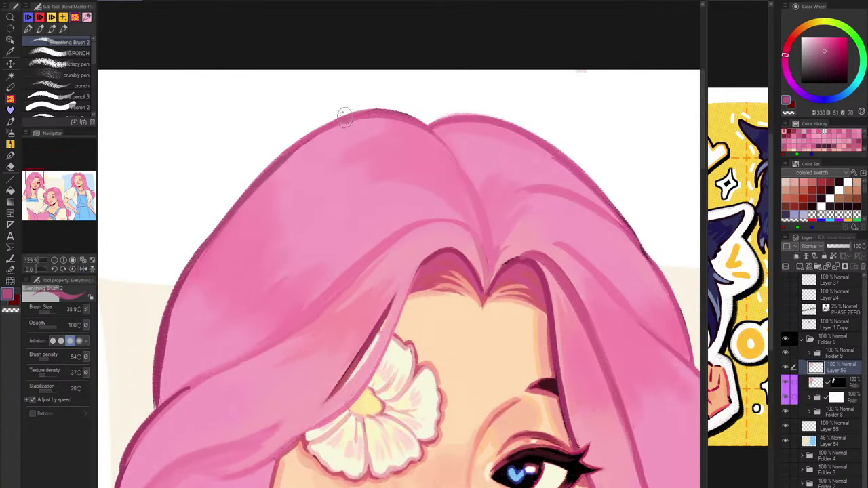
pyautogui.moveTo(834, 58); pyautogui.dragTo(834, 65)
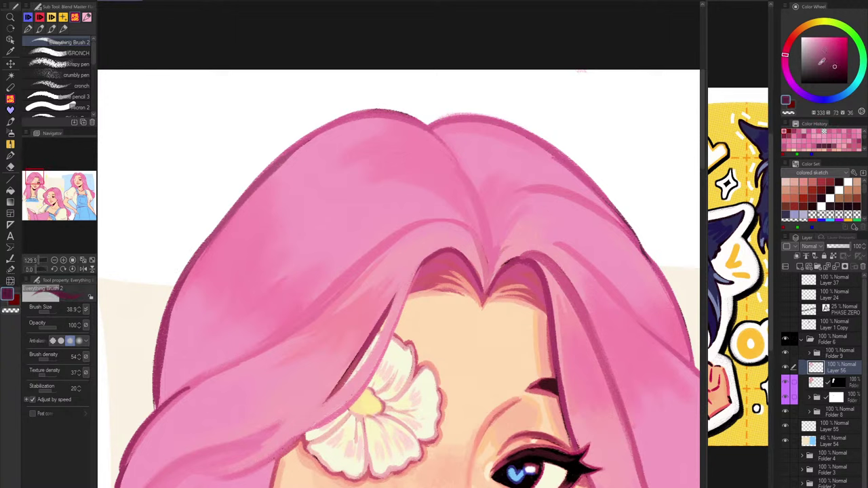
pyautogui.moveTo(425, 125); pyautogui.dragTo(266, 169)
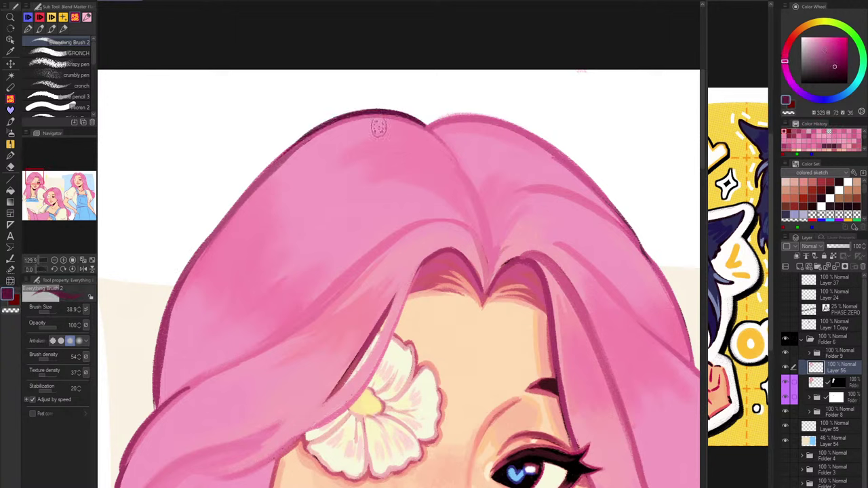
pyautogui.moveTo(324, 125)
pyautogui.mouseDown()
pyautogui.moveTo(216, 227)
pyautogui.moveTo(223, 231)
pyautogui.moveTo(172, 296)
pyautogui.moveTo(157, 383)
pyautogui.mouseUp()
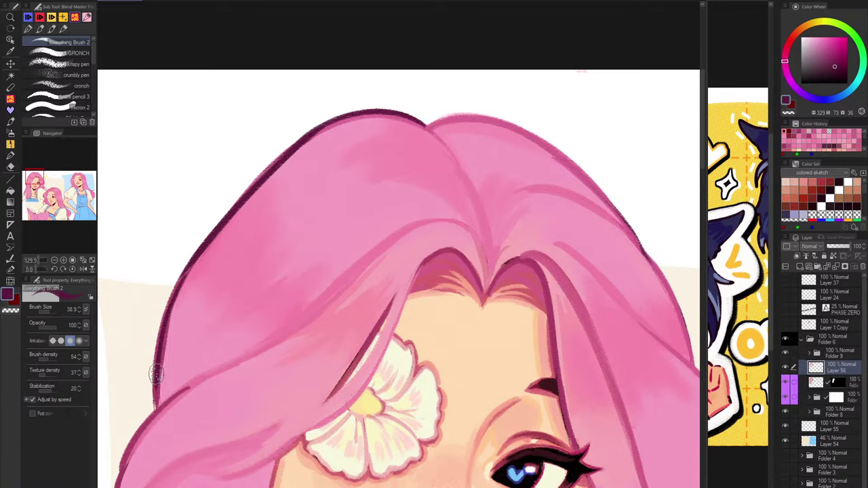
# Flip the canvas back and trace the other side's outline in deep plum from the parting down to the loose strand, redoing unsatisfying strokes.
pyautogui.press('h')
pyautogui.moveTo(369, 128); pyautogui.dragTo(190, 197)
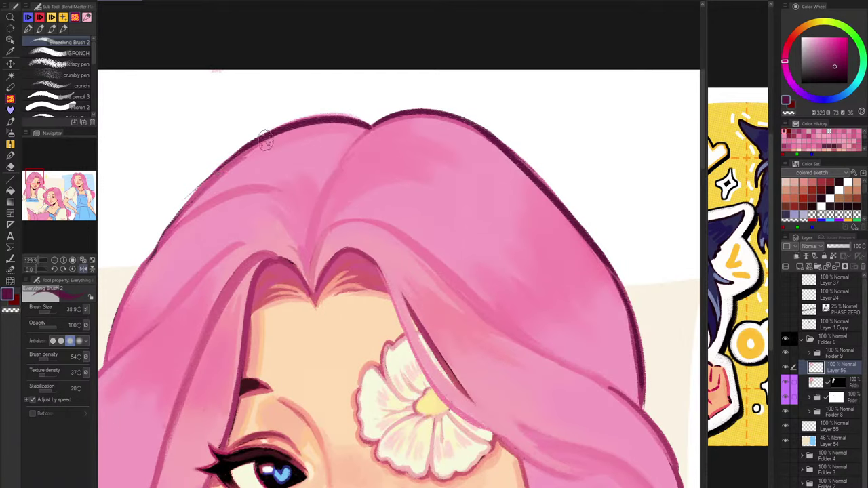
pyautogui.moveTo(267, 132)
pyautogui.mouseDown()
pyautogui.moveTo(150, 248)
pyautogui.moveTo(286, 100)
pyautogui.moveTo(240, 207)
pyautogui.mouseUp()
pyautogui.press('c')
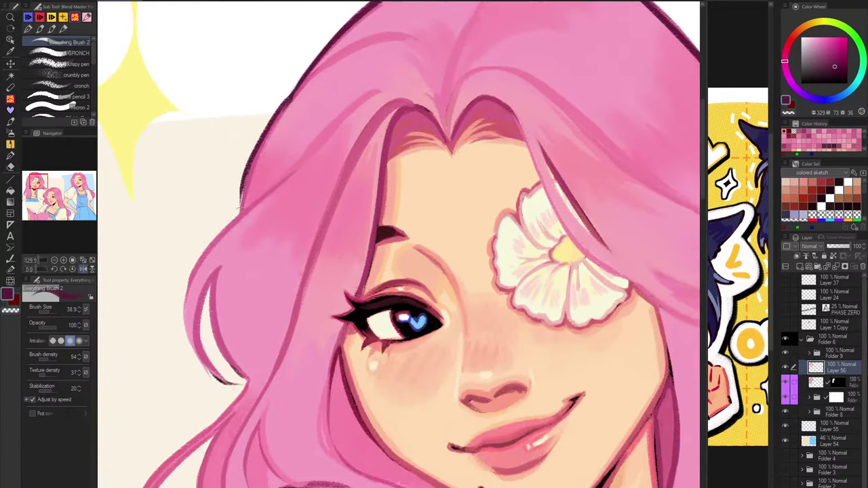
pyautogui.hotkey('ctrl', 'z')
pyautogui.moveTo(301, 84); pyautogui.dragTo(243, 216)
pyautogui.moveTo(249, 177)
pyautogui.mouseDown()
pyautogui.moveTo(241, 211)
pyautogui.moveTo(186, 297)
pyautogui.moveTo(187, 320)
pyautogui.mouseUp()
pyautogui.hotkey('ctrl', 'z')
pyautogui.moveTo(243, 212)
pyautogui.mouseDown()
pyautogui.moveTo(192, 274)
pyautogui.moveTo(210, 289)
pyautogui.moveTo(217, 269)
pyautogui.moveTo(224, 353)
pyautogui.mouseUp()
# Paint sampled light pink over the dark sketch lines of the long side lock beside the neck at brush size 53.8, redoing the first stroke.
pyautogui.scroll(-5, 271, 332)
pyautogui.moveTo(375, 380); pyautogui.dragTo(388, 267)
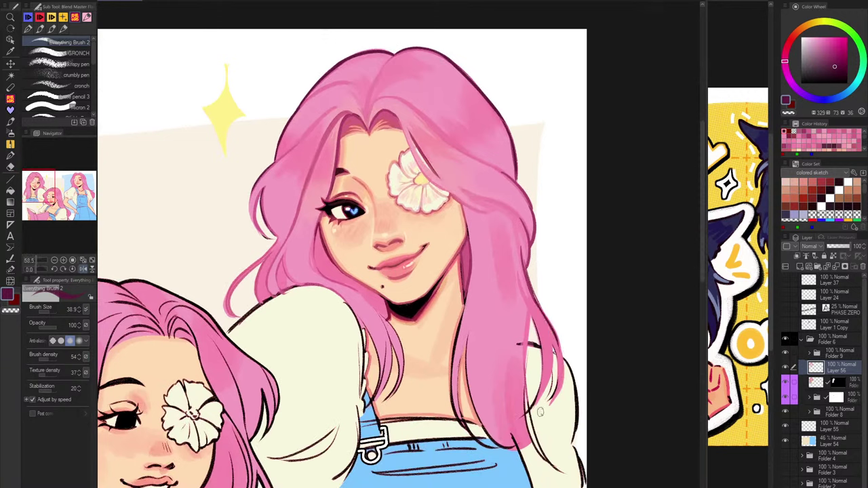
pyautogui.keyDown('alt'); pyautogui.click(481, 285); pyautogui.keyUp('alt')
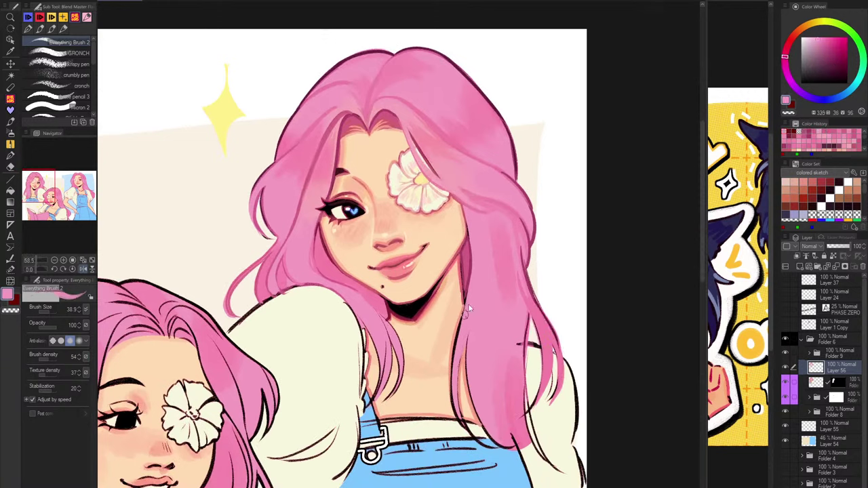
pyautogui.press(']')
pyautogui.moveTo(468, 305)
pyautogui.mouseDown()
pyautogui.moveTo(452, 379)
pyautogui.moveTo(461, 424)
pyautogui.mouseUp()
pyautogui.hotkey('ctrl', 'z')
pyautogui.moveTo(463, 322); pyautogui.dragTo(452, 393)
pyautogui.moveTo(467, 294); pyautogui.dragTo(455, 383)
# Define the inner edge and strand division of the lock beside the neck with a sampled darker pink, redoing the first stroke.
pyautogui.keyDown('alt'); pyautogui.click(469, 263); pyautogui.keyUp('alt')
pyautogui.moveTo(466, 296); pyautogui.dragTo(450, 396)
pyautogui.hotkey('ctrl', 'z')
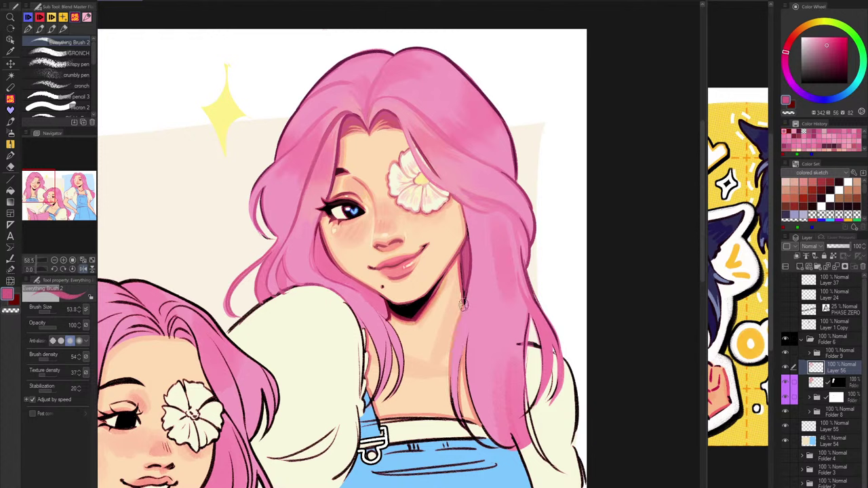
pyautogui.moveTo(465, 297); pyautogui.dragTo(451, 406)
pyautogui.moveTo(469, 327); pyautogui.dragTo(464, 411)
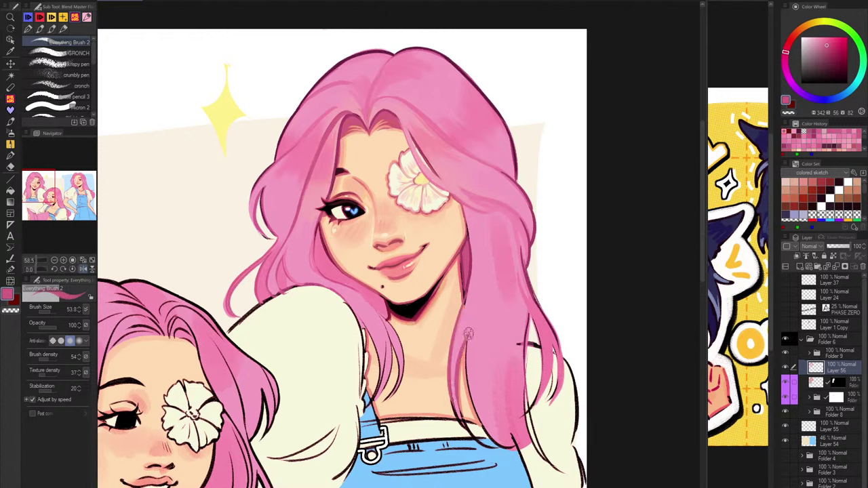
pyautogui.moveTo(468, 336)
pyautogui.mouseDown()
pyautogui.moveTo(467, 375)
pyautogui.moveTo(499, 442)
pyautogui.mouseUp()
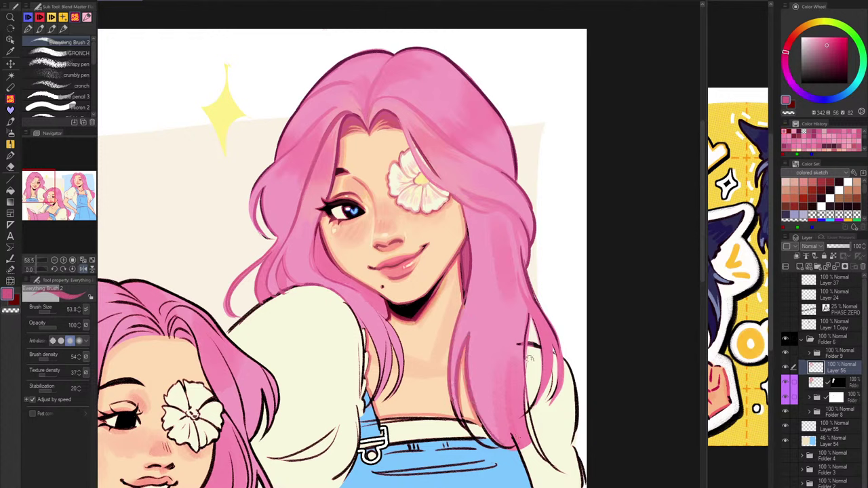
# Blend the long side lock below the flower with sampled pinks, enlarging the brush to 96.4.
pyautogui.keyDown('alt'); pyautogui.click(520, 331); pyautogui.keyUp('alt')
pyautogui.moveTo(522, 329); pyautogui.dragTo(517, 357)
pyautogui.moveTo(514, 402); pyautogui.dragTo(467, 324)
pyautogui.keyDown('alt'); pyautogui.click(466, 323); pyautogui.keyUp('alt')
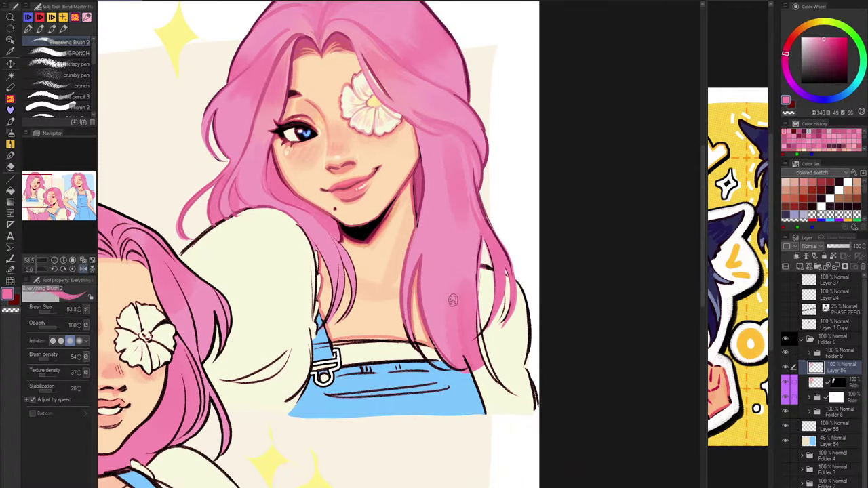
pyautogui.keyDown('alt'); pyautogui.click(453, 165); pyautogui.keyUp('alt')
pyautogui.press(']')
pyautogui.moveTo(446, 158)
pyautogui.mouseDown()
pyautogui.moveTo(458, 223)
pyautogui.moveTo(462, 180)
pyautogui.moveTo(444, 155)
pyautogui.moveTo(446, 183)
pyautogui.moveTo(435, 160)
pyautogui.moveTo(432, 203)
pyautogui.moveTo(448, 146)
pyautogui.moveTo(442, 173)
pyautogui.moveTo(433, 154)
pyautogui.moveTo(434, 192)
pyautogui.mouseUp()
pyautogui.keyDown('alt'); pyautogui.click(449, 148); pyautogui.keyUp('alt')
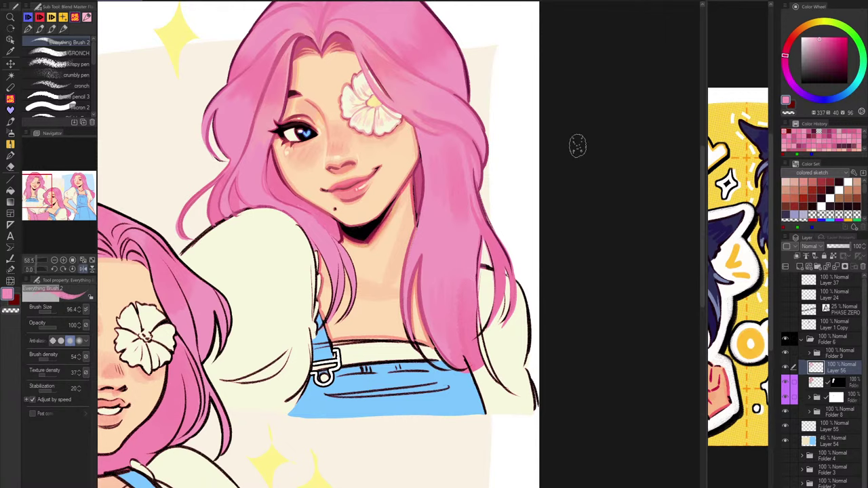
# Flip the canvas and paint a sampled darker pink line along the lock under the jaw toward the shoulder, redoing the first stroke.
pyautogui.press('h')
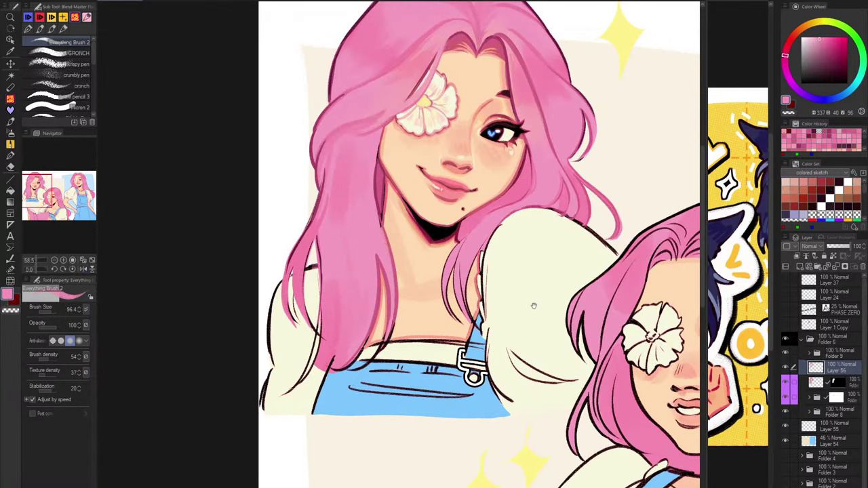
pyautogui.moveTo(534, 305); pyautogui.dragTo(512, 342)
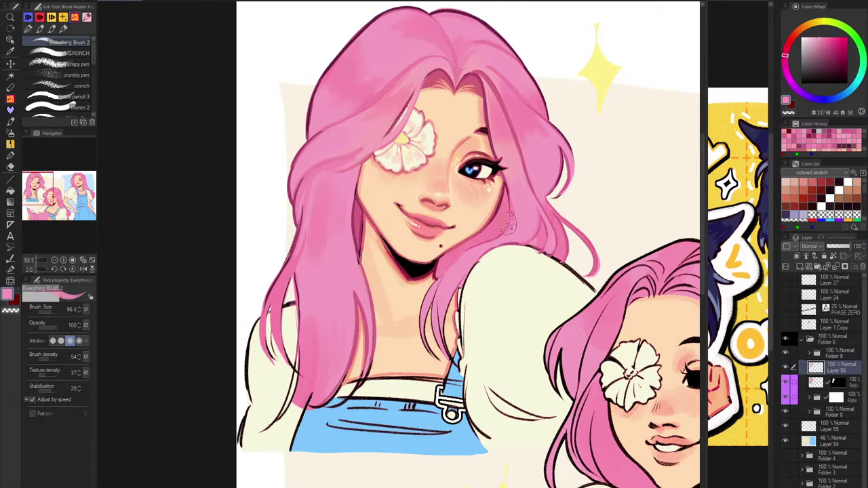
pyautogui.scroll(5, 501, 231)
pyautogui.keyDown('alt'); pyautogui.click(470, 250); pyautogui.keyUp('alt')
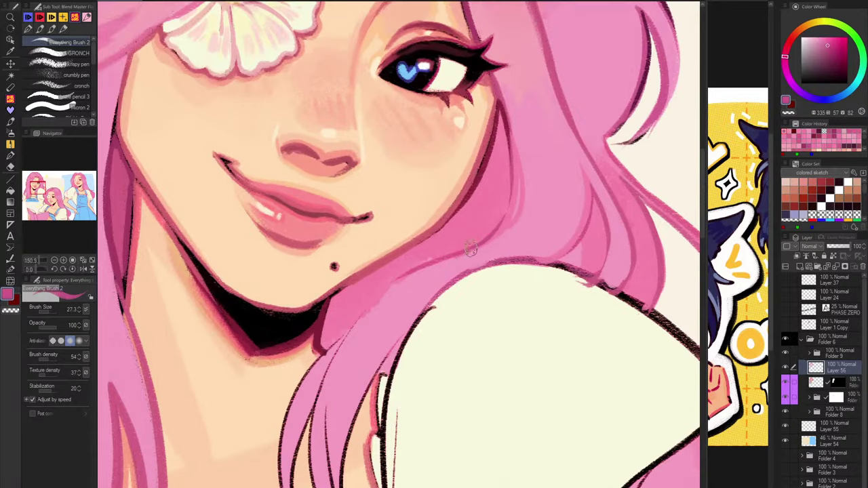
pyautogui.moveTo(487, 242); pyautogui.dragTo(317, 366)
pyautogui.hotkey('ctrl', 'z')
pyautogui.moveTo(482, 244); pyautogui.dragTo(352, 337)
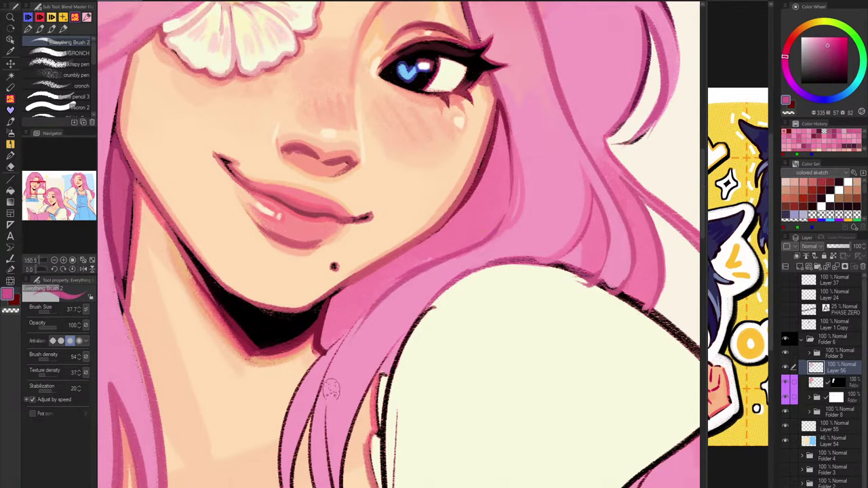
# Paint over the lower outline of the hair lock lying along the first character's near shoulder in dark pink.
pyautogui.hotkey('ctrl', 'z')
pyautogui.moveTo(431, 270); pyautogui.dragTo(319, 421)
pyautogui.moveTo(452, 260); pyautogui.dragTo(319, 432)
pyautogui.moveTo(333, 358)
pyautogui.mouseDown()
pyautogui.moveTo(369, 319)
pyautogui.moveTo(275, 442)
pyautogui.mouseUp()
pyautogui.hotkey('ctrl', 'z')
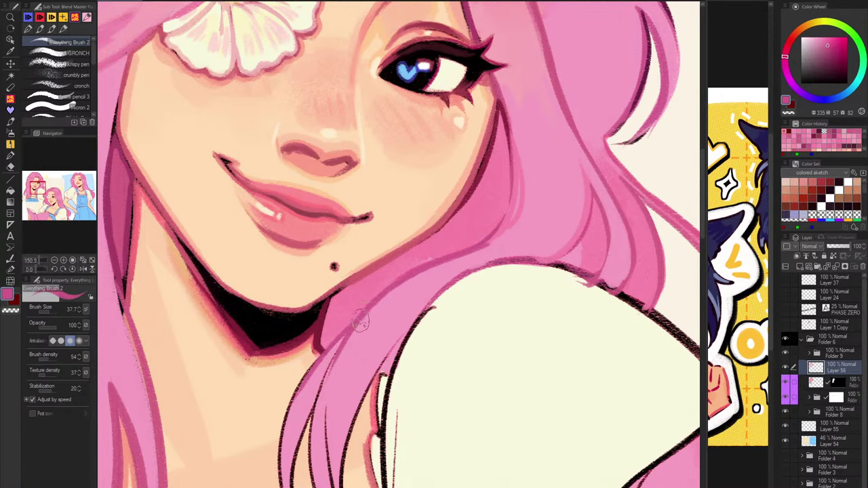
pyautogui.moveTo(406, 333); pyautogui.dragTo(505, 184)
# Sample a brighter pink from the hair and blend it into the lock falling beside the neck and puffed sleeve.
pyautogui.keyDown('alt'); pyautogui.click(485, 162); pyautogui.keyUp('alt')
pyautogui.moveTo(492, 148); pyautogui.dragTo(427, 261)
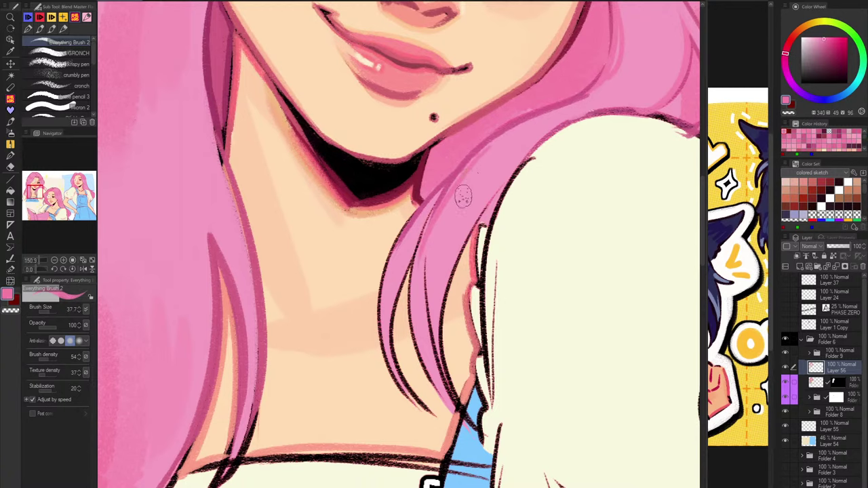
pyautogui.moveTo(475, 172)
pyautogui.mouseDown()
pyautogui.moveTo(485, 172)
pyautogui.moveTo(442, 280)
pyautogui.mouseUp()
pyautogui.moveTo(458, 244); pyautogui.dragTo(445, 402)
pyautogui.press('h')
pyautogui.moveTo(413, 197); pyautogui.dragTo(454, 179)
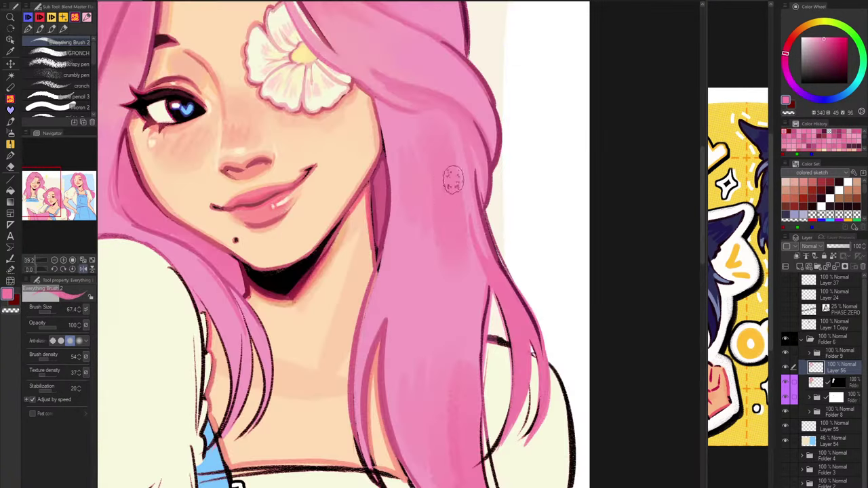
# Sample a lighter pink and soften the shoulder lock of the first character's hair, checking the drawing mirrored.
pyautogui.keyDown('alt'); pyautogui.click(451, 180); pyautogui.keyUp('alt')
pyautogui.moveTo(211, 287); pyautogui.dragTo(231, 313)
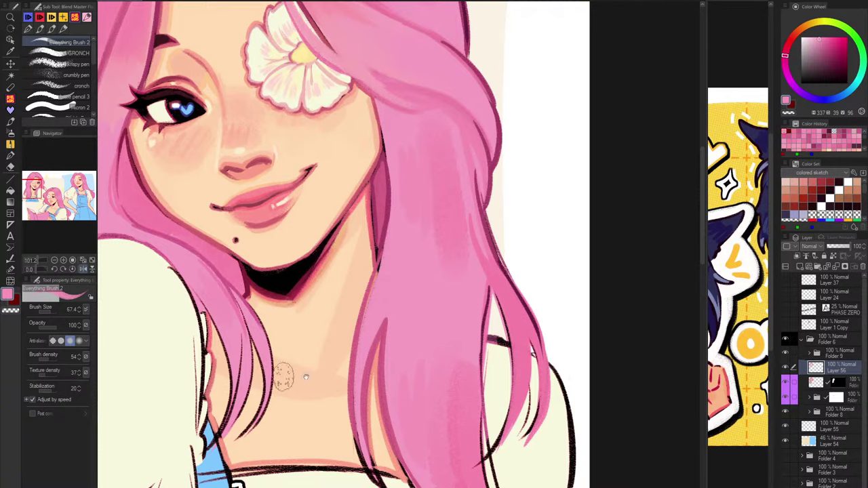
pyautogui.moveTo(285, 377); pyautogui.dragTo(366, 410)
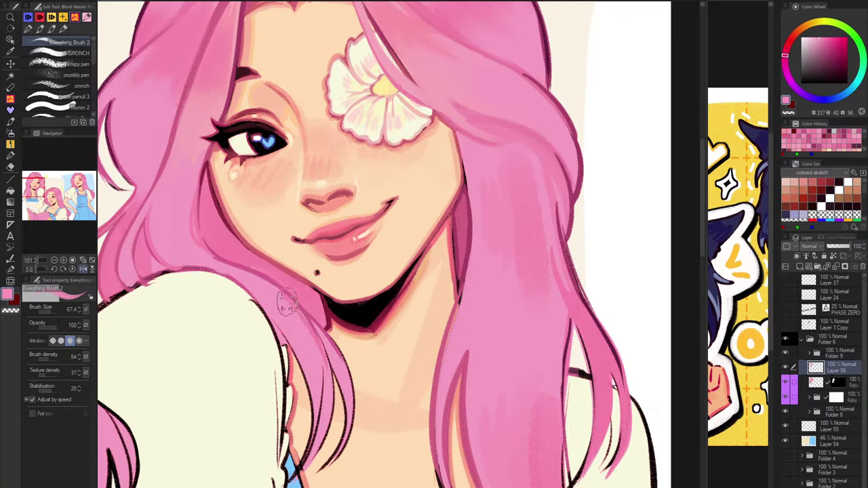
pyautogui.moveTo(374, 426); pyautogui.dragTo(439, 322)
pyautogui.press('h')
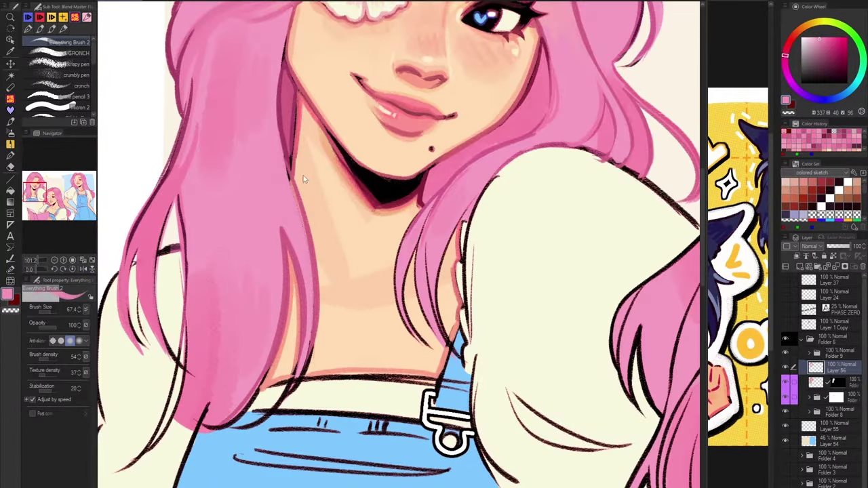
# Reduce the brush size to 50.8 and paint the long pointed hair strand over the far sleeve in pink.
pyautogui.press('[')
pyautogui.press('[')
pyautogui.moveTo(389, 377); pyautogui.dragTo(547, 286)
pyautogui.moveTo(345, 244)
pyautogui.mouseDown()
pyautogui.moveTo(359, 241)
pyautogui.moveTo(262, 430)
pyautogui.mouseUp()
pyautogui.scroll(1, 359, 241)
pyautogui.hotkey('ctrl', 'z')
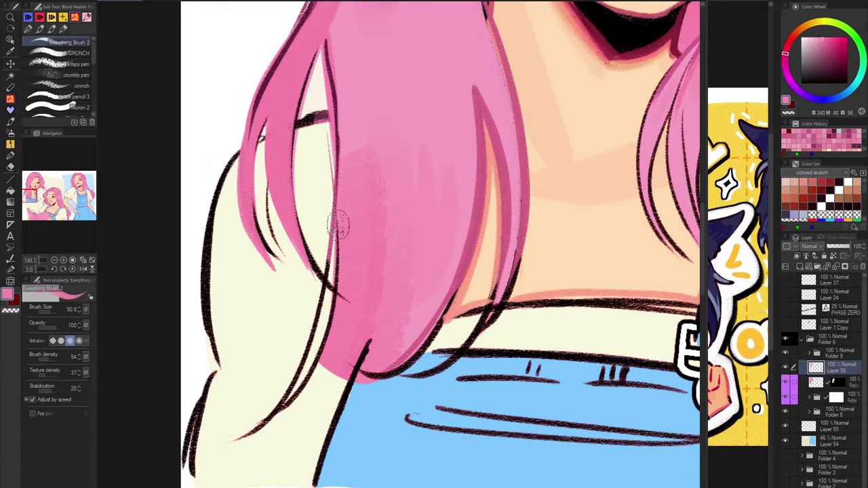
pyautogui.moveTo(339, 224); pyautogui.dragTo(265, 419)
pyautogui.moveTo(336, 231); pyautogui.dragTo(236, 439)
pyautogui.moveTo(310, 349); pyautogui.dragTo(276, 410)
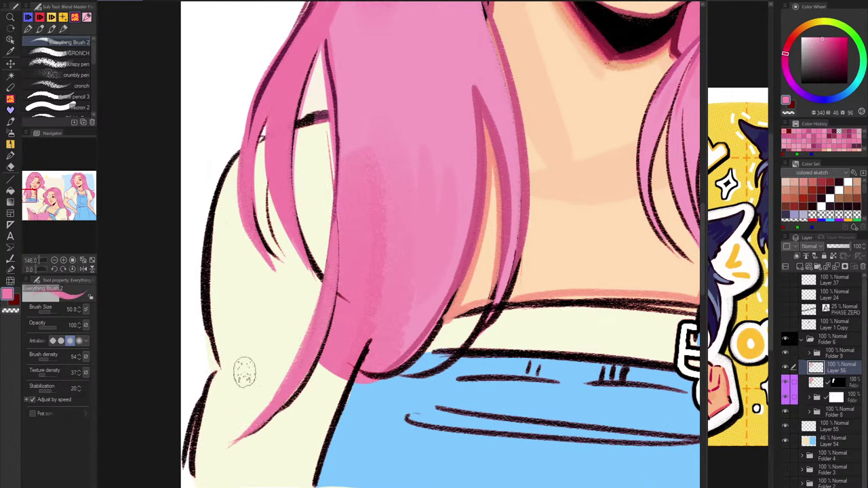
# Extend the lower end of the long hair lock in pink so it tapers across the overalls and sleeve.
pyautogui.moveTo(339, 327)
pyautogui.mouseDown()
pyautogui.moveTo(307, 381)
pyautogui.moveTo(343, 368)
pyautogui.moveTo(393, 332)
pyautogui.moveTo(404, 345)
pyautogui.moveTo(328, 401)
pyautogui.mouseUp()
pyautogui.moveTo(444, 316); pyautogui.dragTo(310, 416)
pyautogui.moveTo(448, 268); pyautogui.dragTo(298, 419)
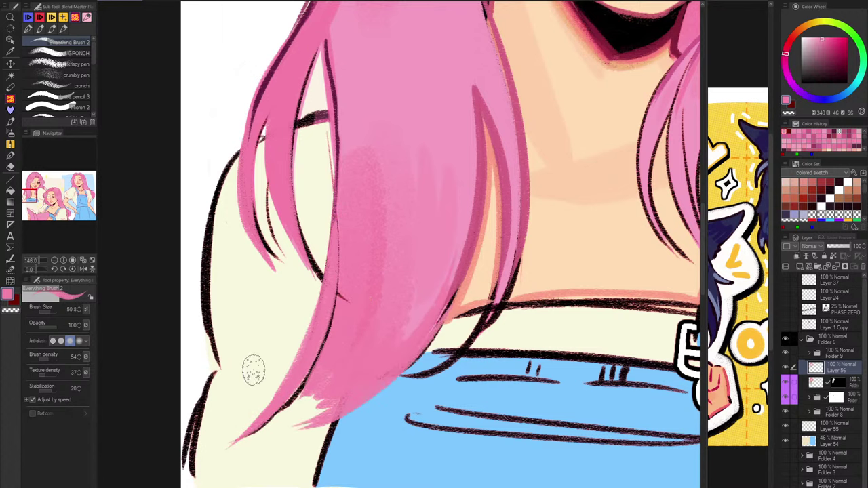
pyautogui.moveTo(532, 237); pyautogui.dragTo(483, 383)
pyautogui.moveTo(550, 313); pyautogui.dragTo(494, 346)
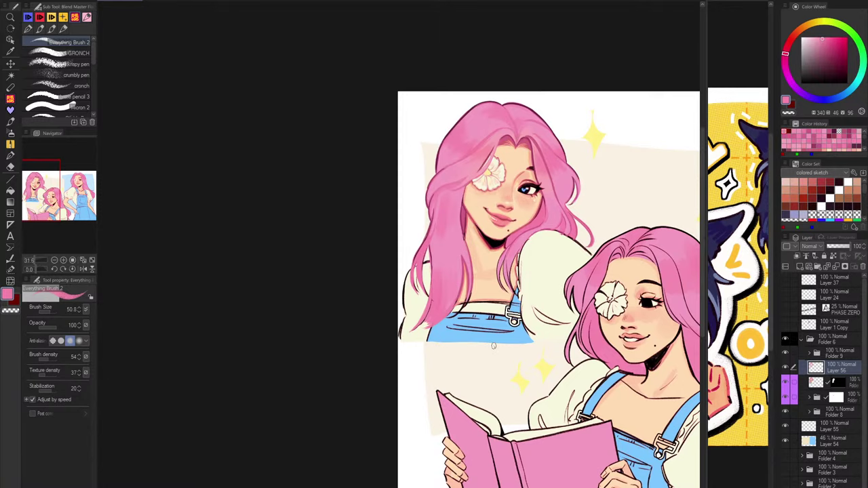
pyautogui.scroll(3, 527, 242)
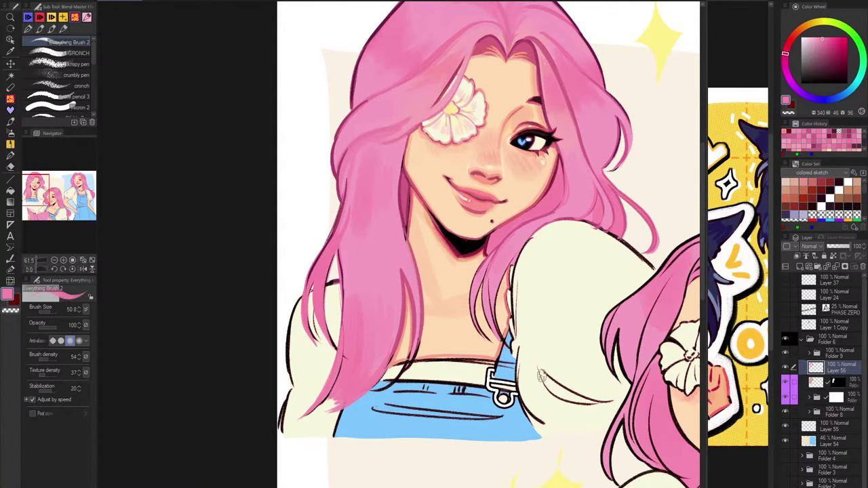
# Try to paint over the near puffed sleeve's fold lines with a light salmon pink sampled from the line edge.
pyautogui.press('h')
pyautogui.scroll(5, 234, 312)
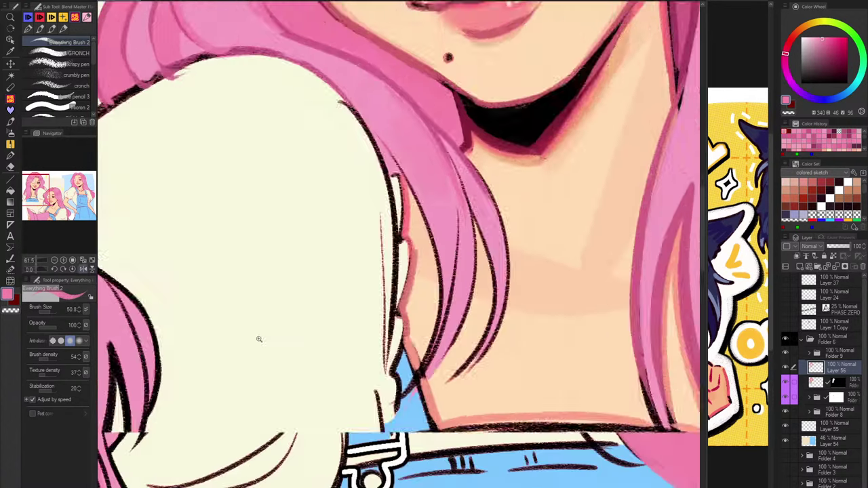
pyautogui.moveTo(271, 337); pyautogui.dragTo(557, 195)
pyautogui.scroll(4, 548, 309)
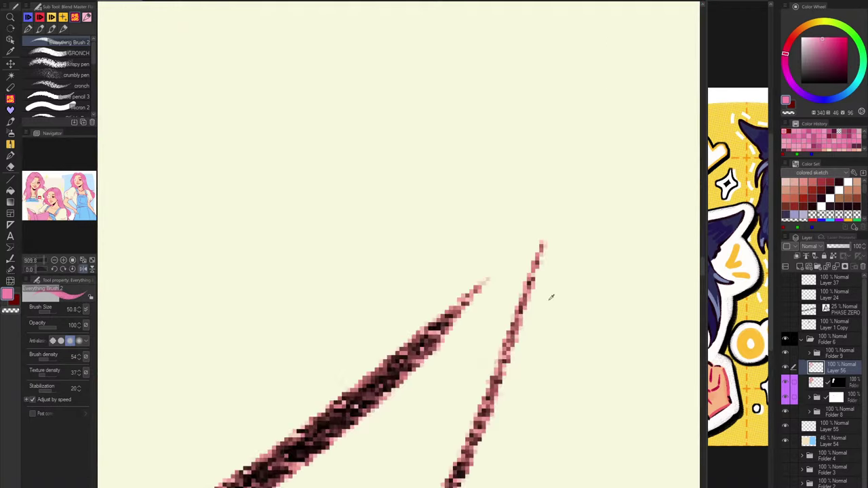
pyautogui.keyDown('alt'); pyautogui.click(530, 301); pyautogui.keyUp('alt')
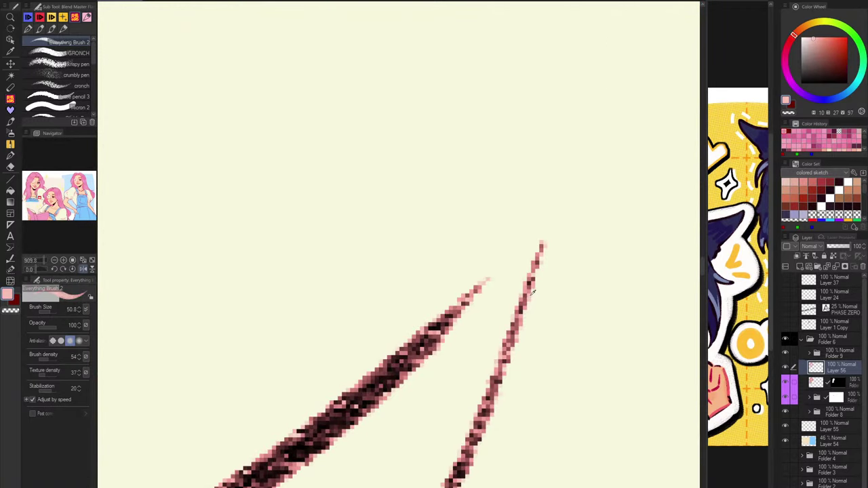
pyautogui.moveTo(541, 209); pyautogui.dragTo(439, 484)
pyautogui.moveTo(556, 271); pyautogui.dragTo(525, 339)
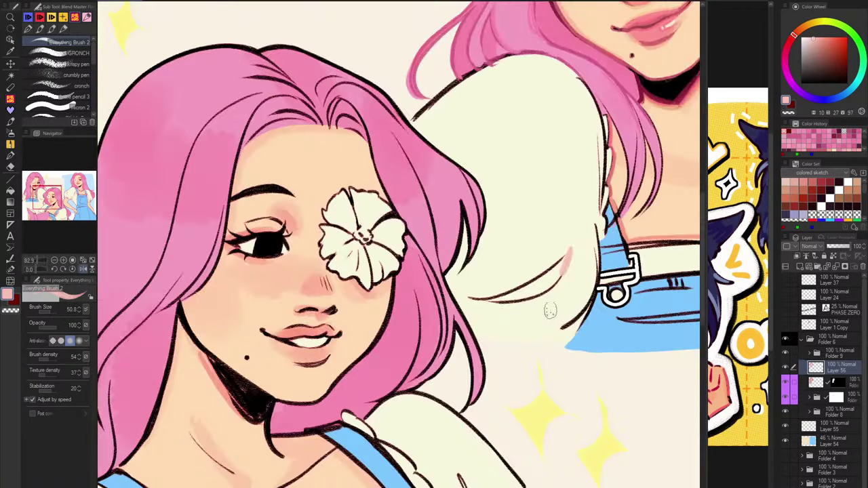
pyautogui.moveTo(587, 247); pyautogui.dragTo(610, 249)
pyautogui.moveTo(553, 272); pyautogui.dragTo(573, 268)
pyautogui.hotkey('ctrl', 'z')
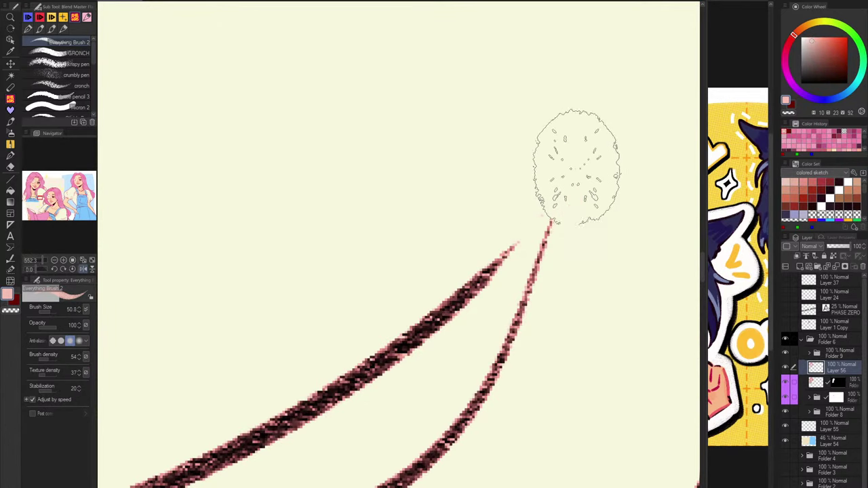
# Try to cover the sleeve's fold lines with a paler salmon using a brush size of 40.2.
pyautogui.scroll(-4, 552, 227)
pyautogui.scroll(-4, 544, 250)
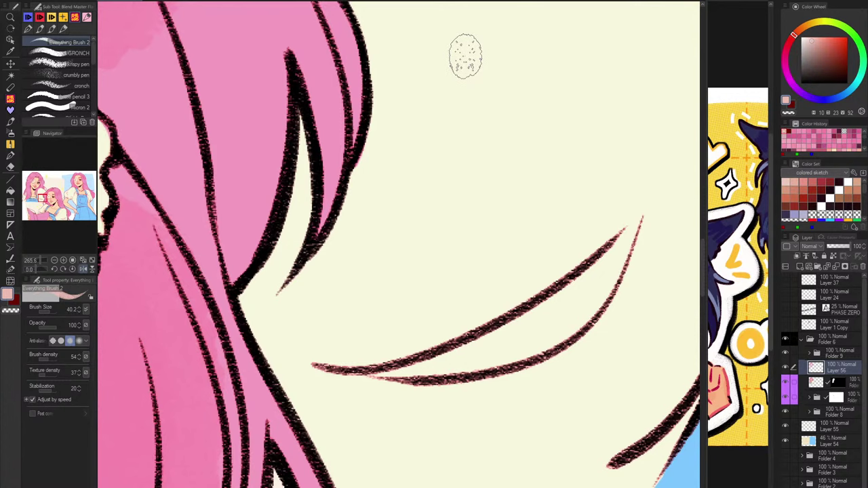
pyautogui.moveTo(653, 192); pyautogui.dragTo(368, 349)
pyautogui.scroll(-3, 458, 339)
pyautogui.hotkey('ctrl', 'z')
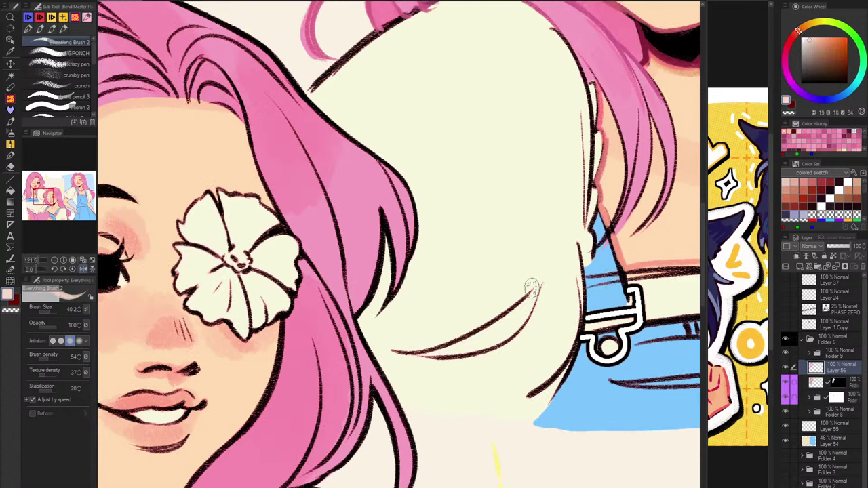
# Paint over both fold lines of the near puffed sleeve in dusty pink, enlarging the brush to 58.3.
pyautogui.moveTo(529, 287); pyautogui.dragTo(383, 351)
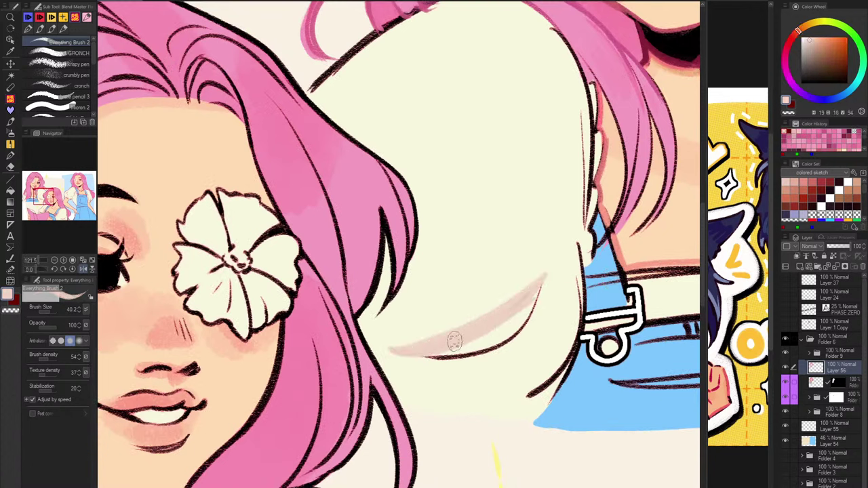
pyautogui.moveTo(548, 271)
pyautogui.mouseDown()
pyautogui.moveTo(498, 336)
pyautogui.moveTo(422, 352)
pyautogui.moveTo(548, 281)
pyautogui.mouseUp()
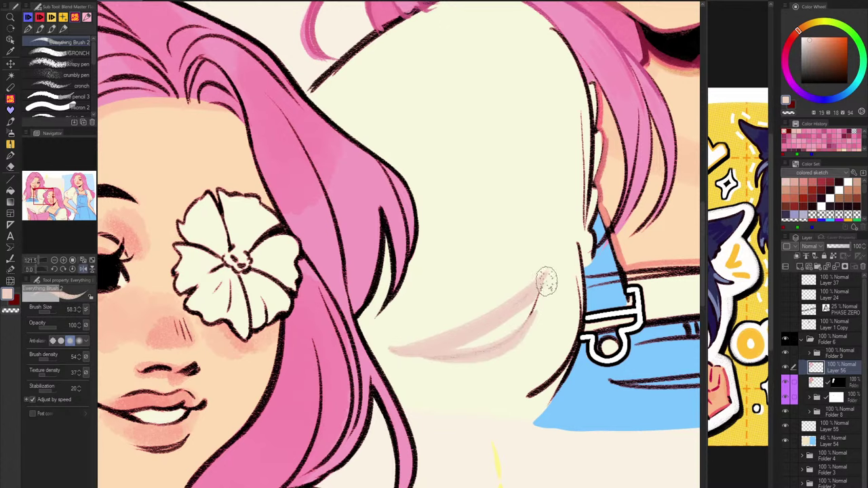
pyautogui.scroll(-3, 504, 343)
pyautogui.scroll(-1, 503, 343)
pyautogui.press('h')
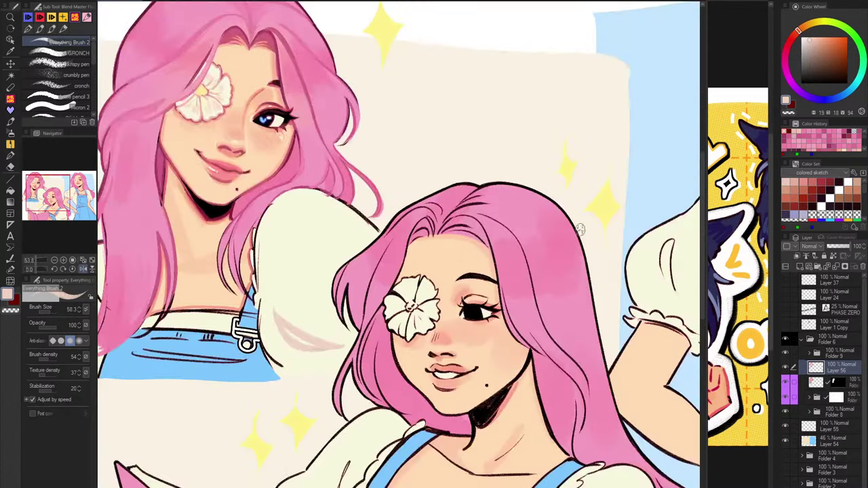
# Undo the dusty-pink strokes on the sleeve fold and shift the brush colour to cream with hue 41.
pyautogui.scroll(4, 328, 319)
pyautogui.moveTo(311, 268)
pyautogui.mouseDown()
pyautogui.moveTo(328, 268)
pyautogui.moveTo(307, 273)
pyautogui.mouseUp()
pyautogui.keyDown('alt'); pyautogui.click(314, 262); pyautogui.keyUp('alt')
pyautogui.hotkey('ctrl', 'z')
pyautogui.hotkey('ctrl', 'z')
pyautogui.hotkey('ctrl', 'z')
pyautogui.hotkey('ctrl', 'z')
pyautogui.hotkey('ctrl', 'z')
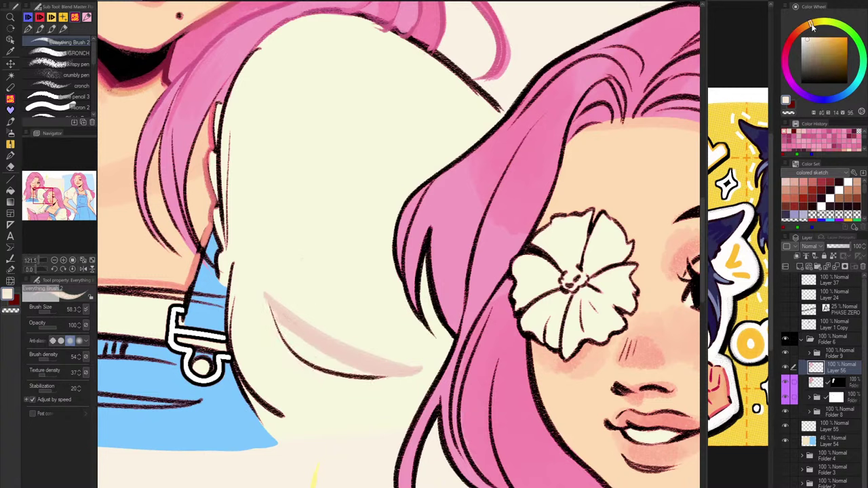
pyautogui.moveTo(813, 27); pyautogui.dragTo(813, 28)
pyautogui.hotkey('ctrl', 'z')
pyautogui.hotkey('ctrl', 'z')
pyautogui.hotkey('ctrl', 'z')
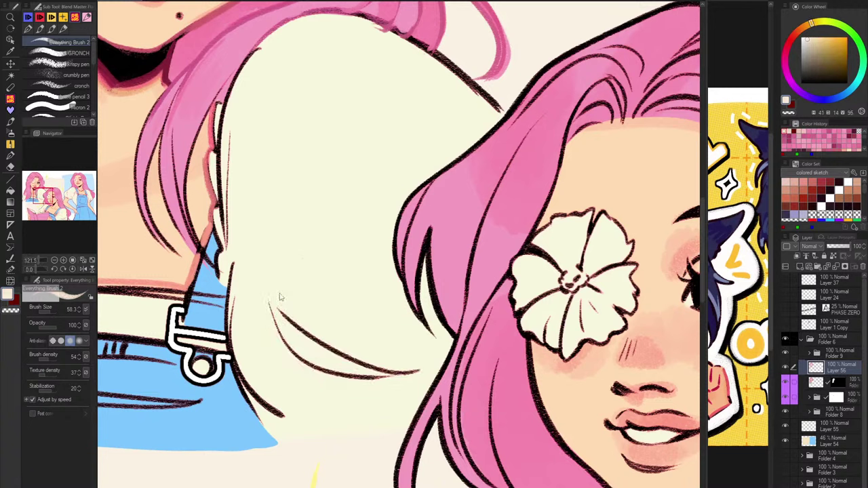
# Try to paint the upper fold line of the puffed sleeve in cream with saturation 14.
pyautogui.hotkey('ctrl', 'y')
pyautogui.hotkey('ctrl', 'z')
pyautogui.moveTo(282, 309); pyautogui.dragTo(422, 356)
pyautogui.hotkey('ctrl', 'z')
pyautogui.moveTo(263, 285); pyautogui.dragTo(409, 360)
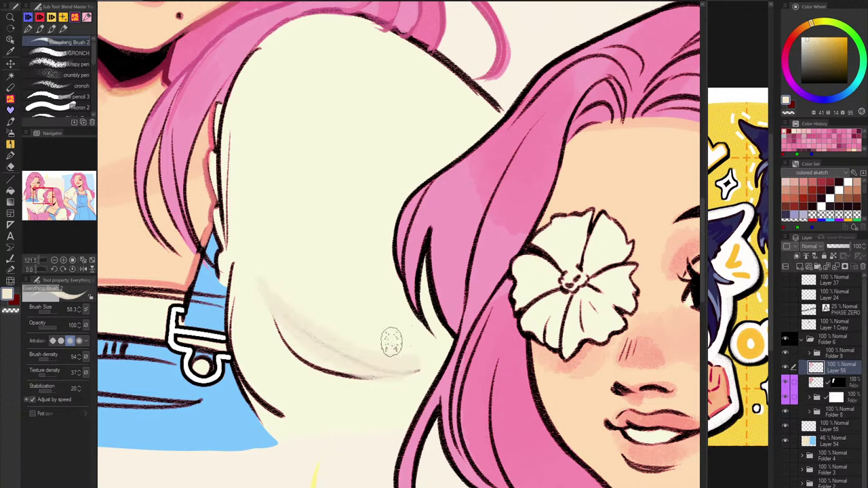
pyautogui.hotkey('ctrl', 'z')
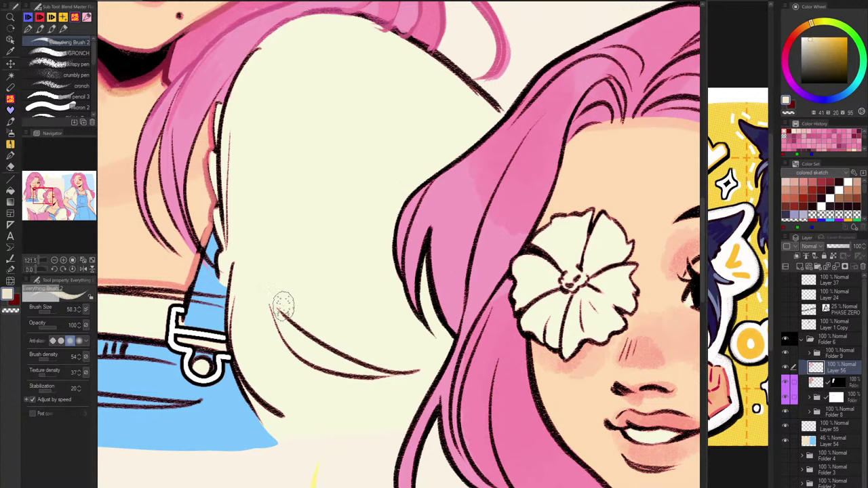
# Try to paint the sleeve's upper fold line in a stronger cream with saturation 20.
pyautogui.moveTo(280, 302); pyautogui.dragTo(407, 363)
pyautogui.hotkey('ctrl', 'z')
pyautogui.moveTo(269, 287)
pyautogui.mouseDown()
pyautogui.moveTo(406, 374)
pyautogui.moveTo(420, 369)
pyautogui.mouseUp()
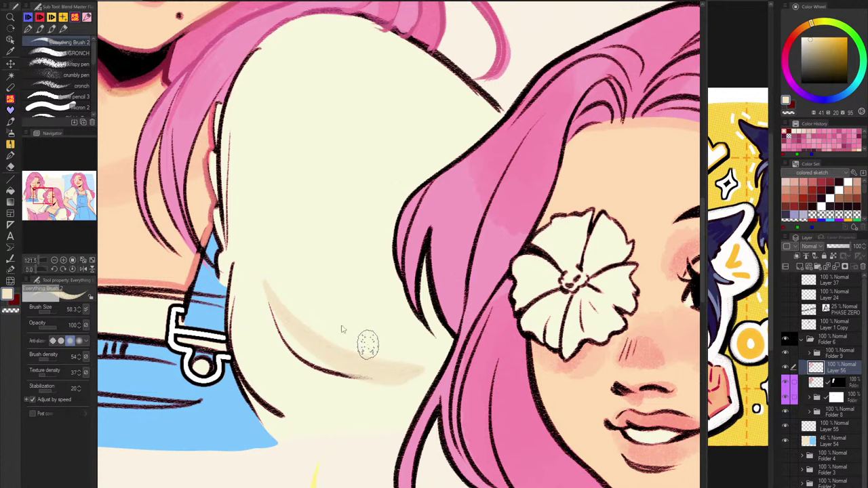
pyautogui.hotkey('ctrl', 'z')
pyautogui.hotkey('ctrl', 'z')
pyautogui.moveTo(265, 283); pyautogui.dragTo(407, 373)
pyautogui.hotkey('ctrl', 'z')
# Shift the brush colour to a warmer beige and fill the area between the sleeve's two fold lines as shadow.
pyautogui.click(809, 25)
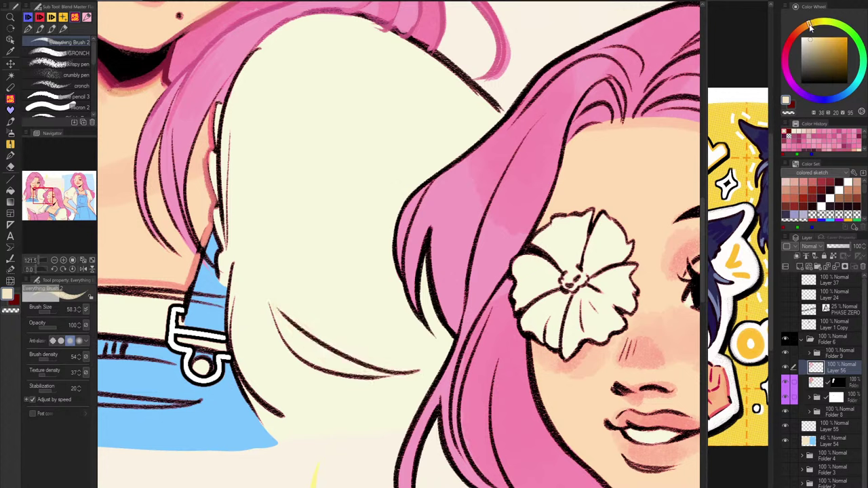
pyautogui.moveTo(273, 298); pyautogui.dragTo(407, 373)
pyautogui.moveTo(291, 310); pyautogui.dragTo(417, 372)
pyautogui.moveTo(263, 291)
pyautogui.mouseDown()
pyautogui.moveTo(292, 347)
pyautogui.moveTo(380, 370)
pyautogui.mouseUp()
pyautogui.moveTo(285, 329); pyautogui.dragTo(387, 373)
pyautogui.press('h')
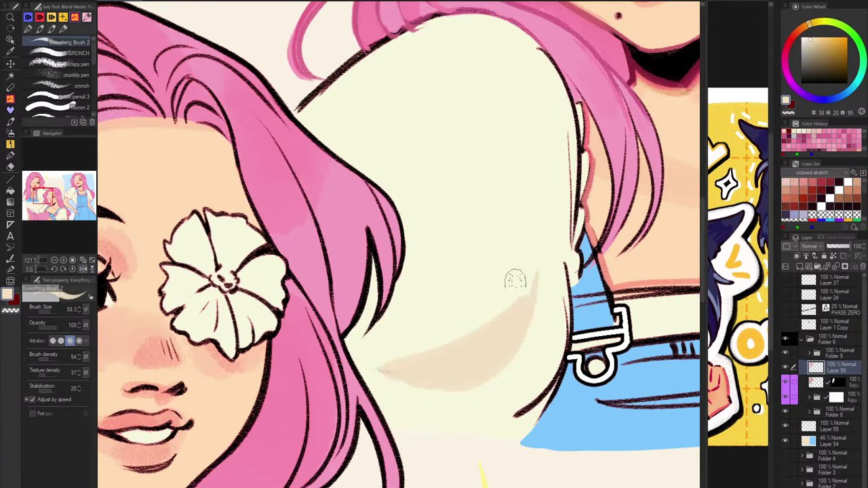
# Shade the puffed sleeve's lower inner edge beside the overalls in the same beige, covering the dark outline.
pyautogui.moveTo(562, 260)
pyautogui.mouseDown()
pyautogui.moveTo(537, 375)
pyautogui.moveTo(568, 266)
pyautogui.moveTo(563, 314)
pyautogui.moveTo(476, 407)
pyautogui.moveTo(563, 254)
pyautogui.moveTo(544, 375)
pyautogui.moveTo(535, 376)
pyautogui.moveTo(543, 386)
pyautogui.moveTo(527, 379)
pyautogui.moveTo(548, 381)
pyautogui.moveTo(534, 380)
pyautogui.moveTo(536, 393)
pyautogui.moveTo(560, 362)
pyautogui.moveTo(521, 428)
pyautogui.mouseUp()
pyautogui.hotkey('ctrl', 'z')
pyautogui.hotkey('ctrl', 'z')
pyautogui.moveTo(584, 293); pyautogui.dragTo(526, 360)
pyautogui.press('h')
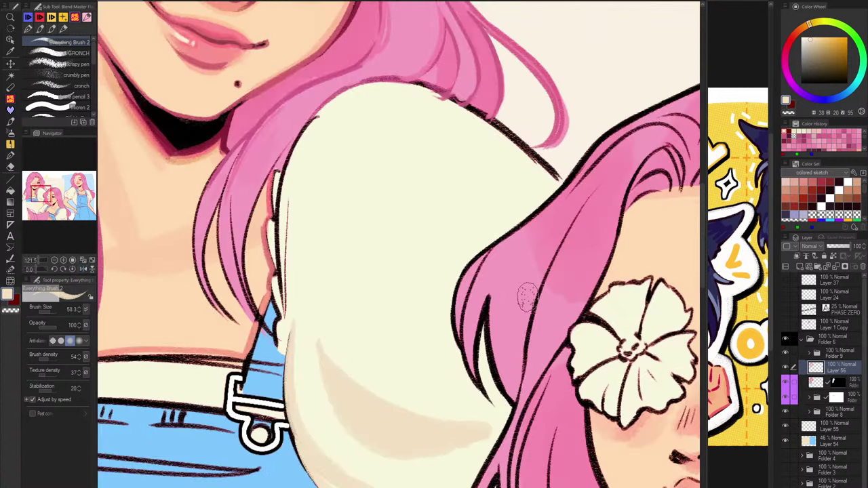
# Shift the beige to hue 31 with saturation 23 and deepen the shadow on the sleeve's fold.
pyautogui.keyDown('alt'); pyautogui.click(400, 397); pyautogui.keyUp('alt')
pyautogui.moveTo(393, 399)
pyautogui.mouseDown()
pyautogui.moveTo(391, 366)
pyautogui.moveTo(436, 404)
pyautogui.mouseUp()
pyautogui.click(803, 28)
pyautogui.moveTo(355, 356); pyautogui.dragTo(464, 397)
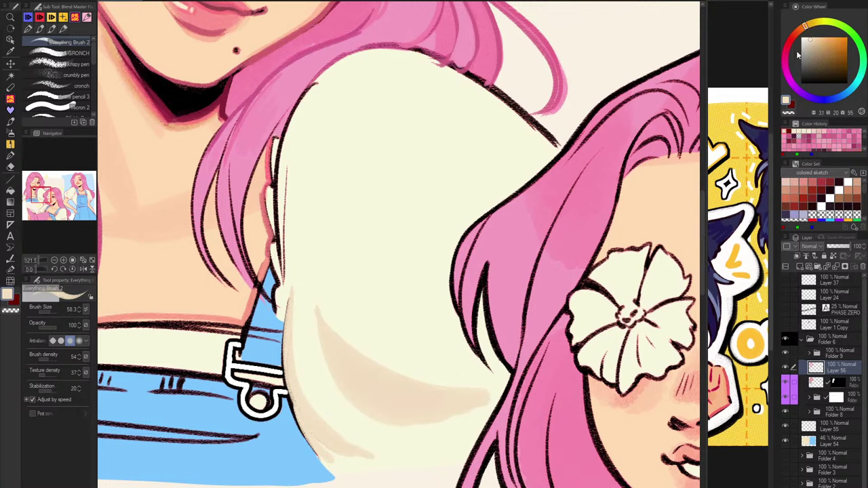
pyautogui.moveTo(341, 359)
pyautogui.mouseDown()
pyautogui.moveTo(441, 398)
pyautogui.moveTo(343, 353)
pyautogui.moveTo(456, 394)
pyautogui.moveTo(490, 383)
pyautogui.mouseUp()
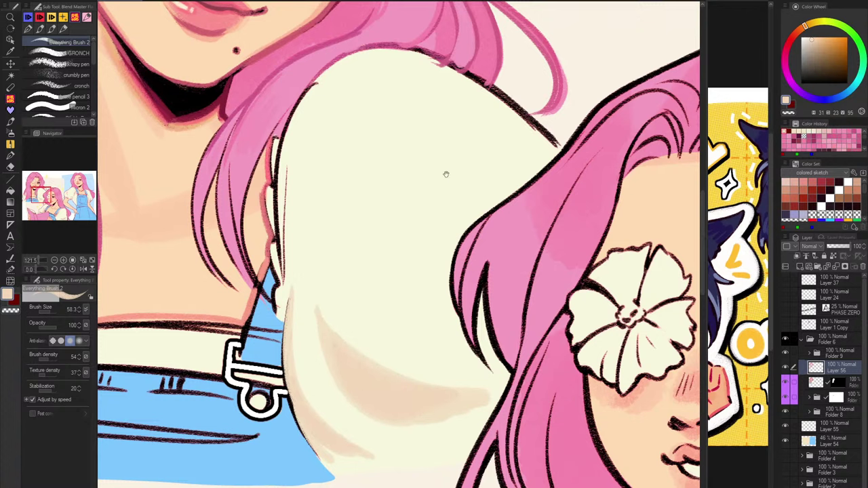
# Reduce the brush size to 49.8 and extend the beige shading up the sleeve edge beside the overall strap.
pyautogui.moveTo(371, 263); pyautogui.dragTo(390, 304)
pyautogui.press('[')
pyautogui.press('[')
pyautogui.moveTo(305, 344); pyautogui.dragTo(304, 329)
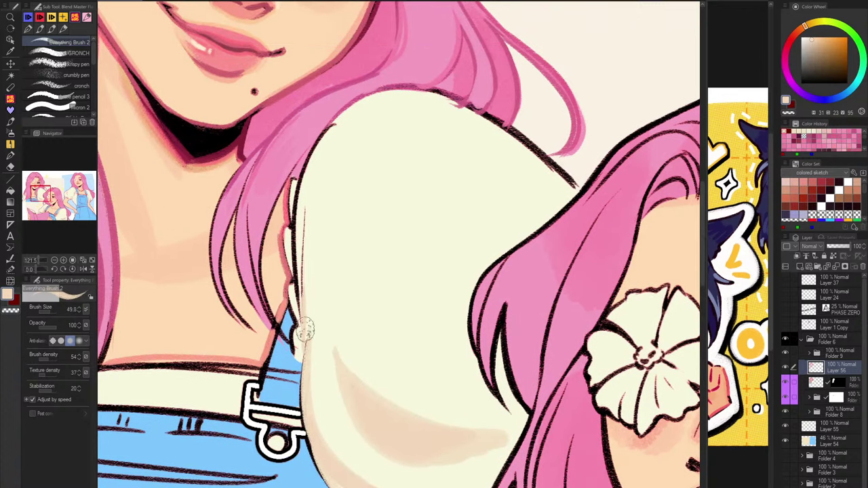
# Try to paint over the sleeve's upper inner outline from the shoulder down to the strap in beige.
pyautogui.moveTo(298, 221)
pyautogui.mouseDown()
pyautogui.moveTo(301, 194)
pyautogui.moveTo(332, 130)
pyautogui.moveTo(379, 87)
pyautogui.mouseUp()
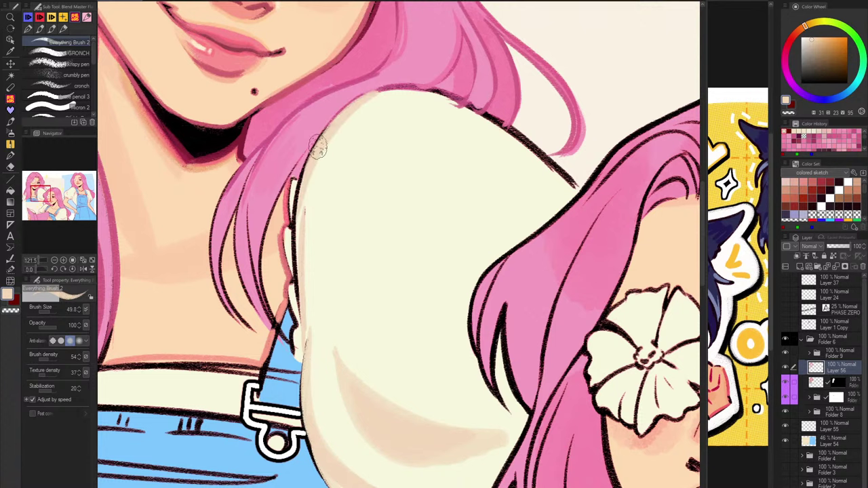
pyautogui.moveTo(318, 147); pyautogui.dragTo(297, 294)
pyautogui.hotkey('ctrl', 'z')
pyautogui.hotkey('ctrl', 'z')
pyautogui.moveTo(331, 130); pyautogui.dragTo(297, 284)
pyautogui.moveTo(298, 184); pyautogui.dragTo(294, 307)
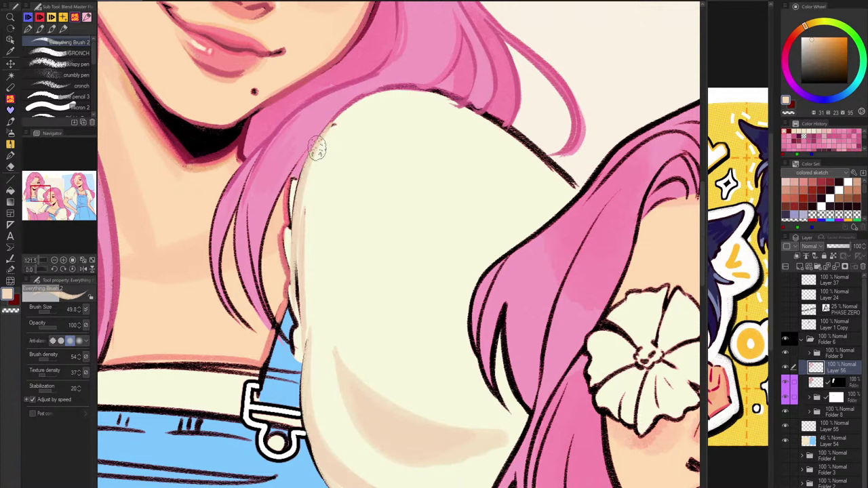
pyautogui.press('h')
pyautogui.hotkey('ctrl', 'z')
pyautogui.hotkey('ctrl', 'z')
pyautogui.press('h')
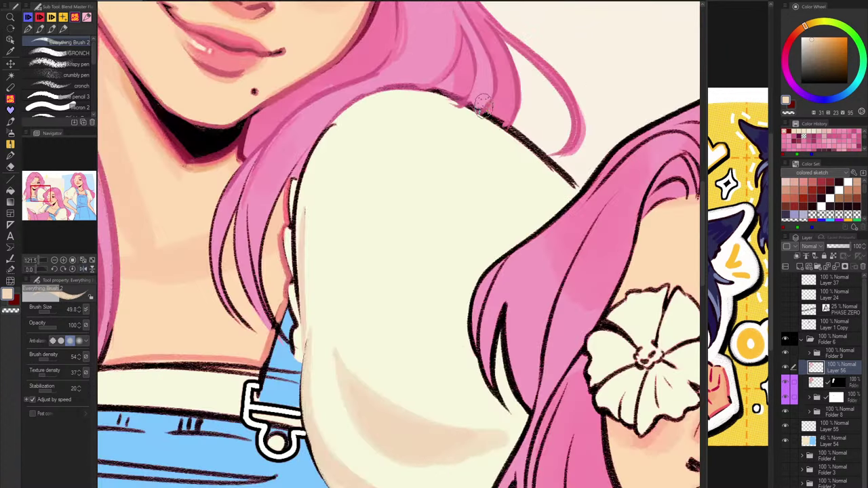
# Paint beige along the puffed sleeve's inner edge from the shoulder down to the overall strap.
pyautogui.moveTo(404, 92)
pyautogui.mouseDown()
pyautogui.moveTo(326, 157)
pyautogui.moveTo(372, 98)
pyautogui.moveTo(313, 183)
pyautogui.moveTo(352, 110)
pyautogui.moveTo(301, 217)
pyautogui.moveTo(316, 157)
pyautogui.moveTo(305, 267)
pyautogui.moveTo(309, 170)
pyautogui.moveTo(307, 309)
pyautogui.mouseUp()
pyautogui.hotkey('ctrl', 'z')
pyautogui.press('h')
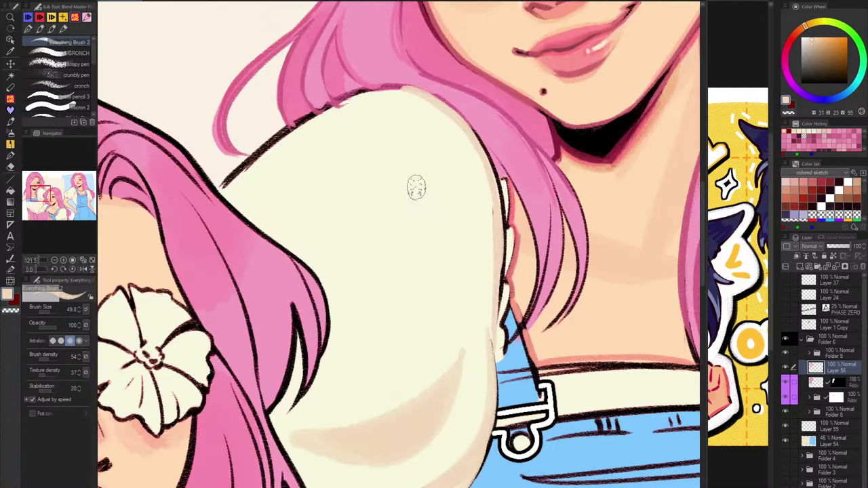
# Bring up the illustration of the white-haired characters as reference and examine how the purple ruffled sleeve is rendered.
pyautogui.click(741, 5)
pyautogui.click(716, 4)
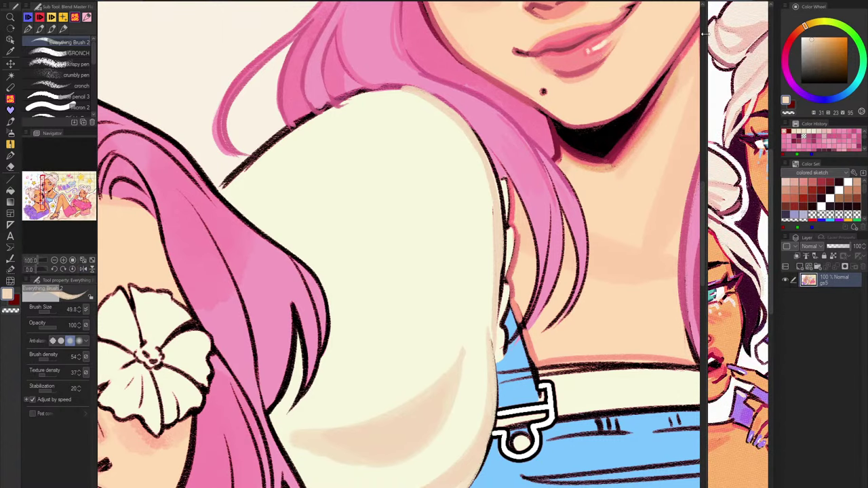
pyautogui.click(705, 35)
pyautogui.moveTo(705, 40); pyautogui.dragTo(257, 454)
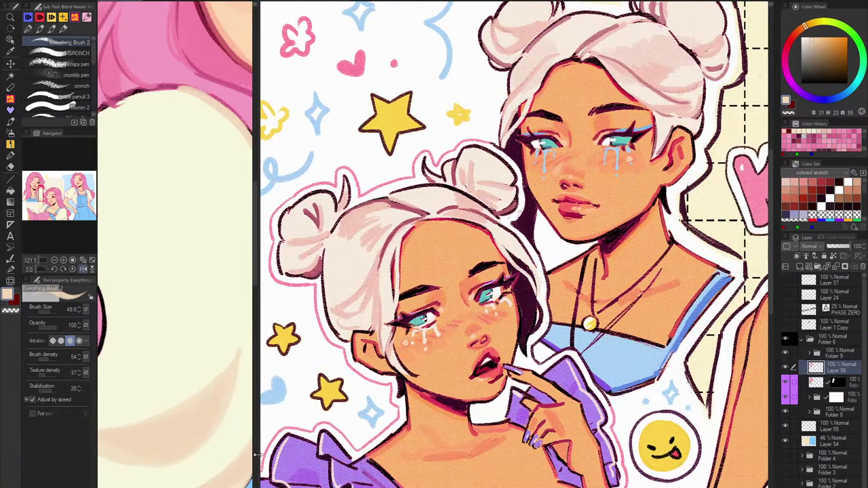
pyautogui.moveTo(482, 416); pyautogui.dragTo(532, 285)
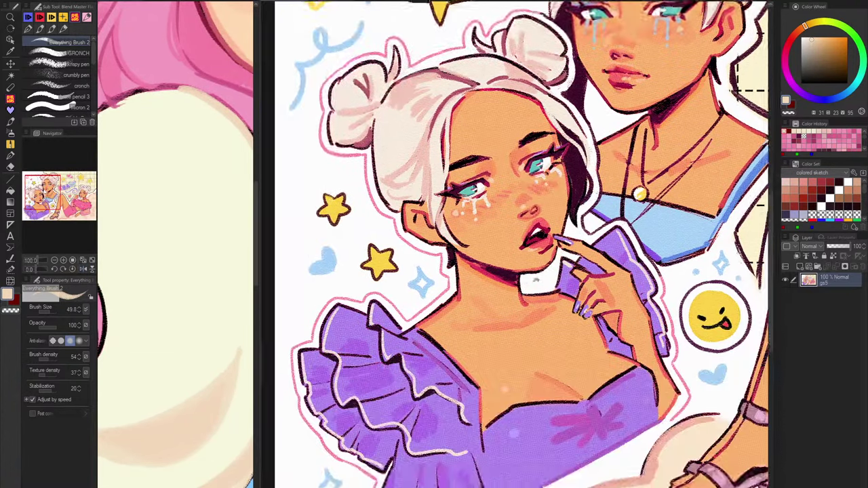
pyautogui.moveTo(258, 413); pyautogui.dragTo(697, 330)
# Paint beige along the sleeve's shoulder outline from beneath the hair to the second character's hair.
pyautogui.click(387, 88)
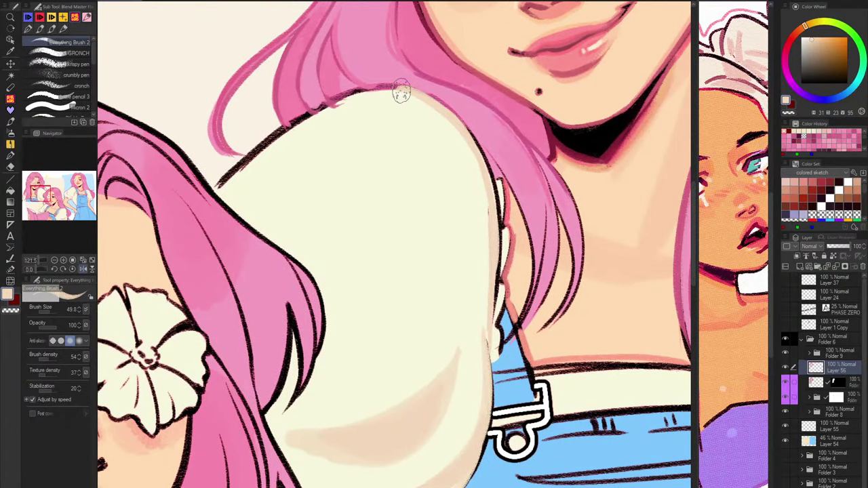
pyautogui.hotkey('ctrl', 'z')
pyautogui.moveTo(407, 91); pyautogui.dragTo(242, 169)
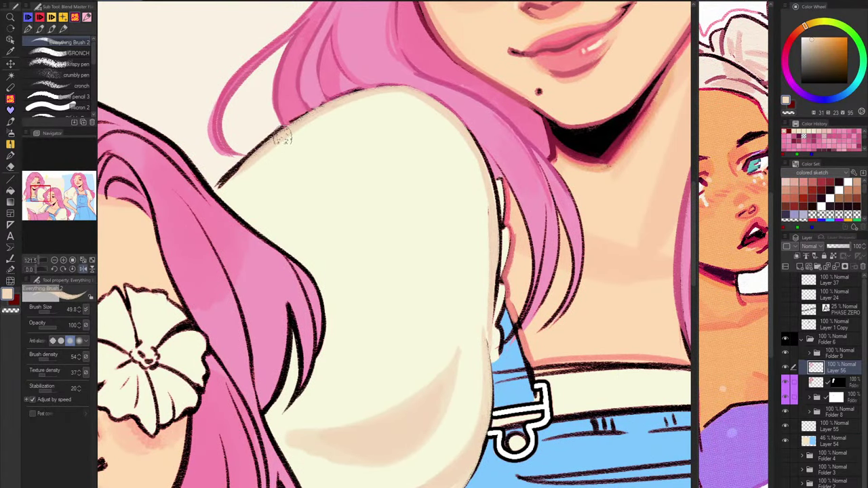
pyautogui.moveTo(287, 137); pyautogui.dragTo(218, 191)
pyautogui.moveTo(655, 238)
pyautogui.mouseDown()
pyautogui.moveTo(538, 428)
pyautogui.moveTo(476, 202)
pyautogui.mouseUp()
pyautogui.moveTo(479, 260); pyautogui.dragTo(352, 244)
pyautogui.press('h')
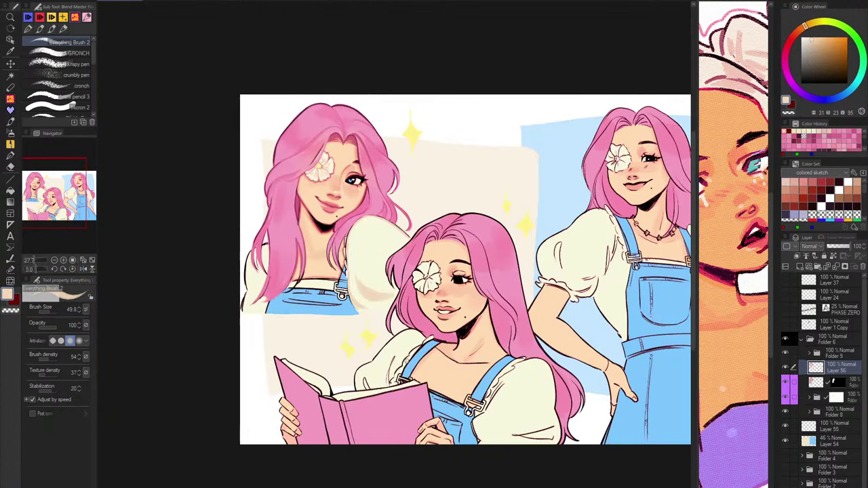
pyautogui.scroll(5, 348, 235)
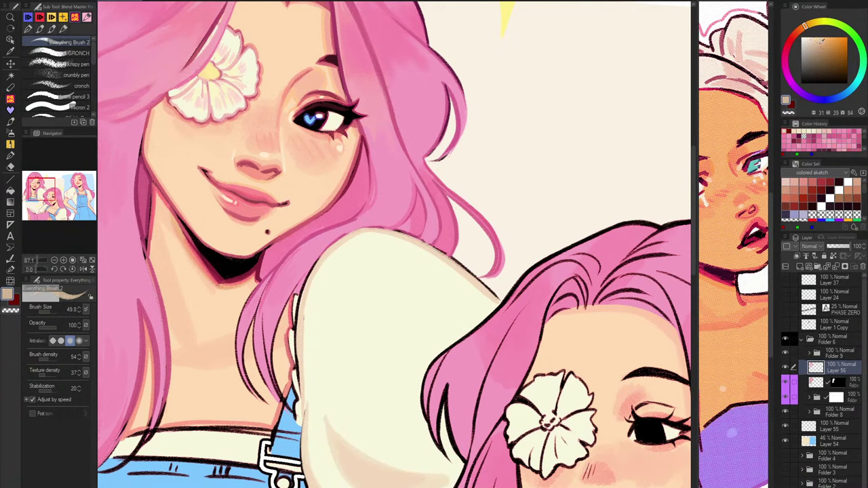
# Try to repaint the sleeve's inner outline in a salmon tone with hue 12, saturation 39 and brightness 83.
pyautogui.click(800, 32)
pyautogui.click(795, 36)
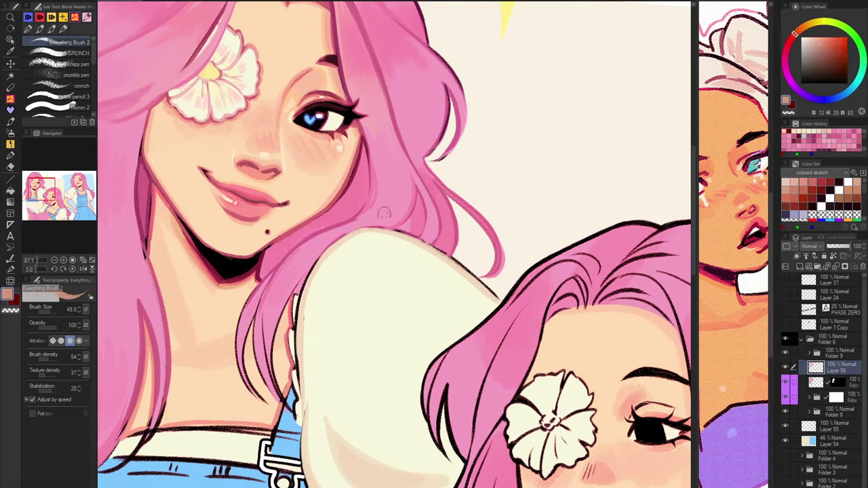
pyautogui.moveTo(364, 231); pyautogui.dragTo(301, 356)
pyautogui.hotkey('ctrl', 'z')
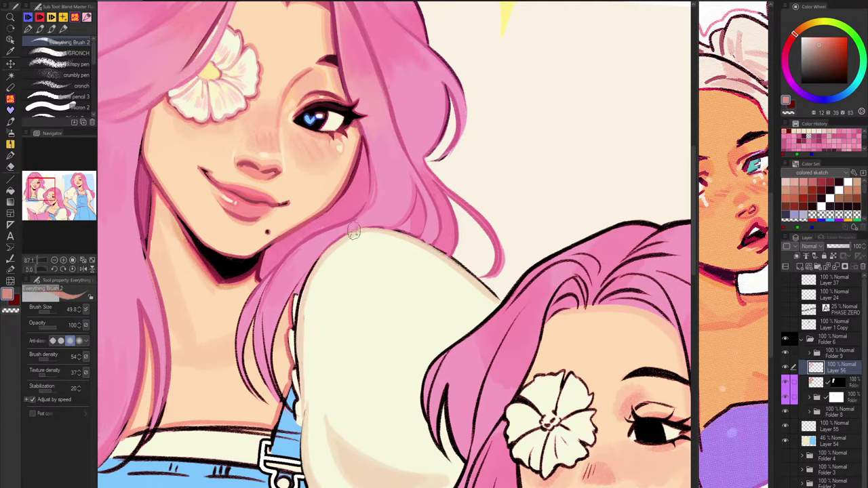
pyautogui.moveTo(353, 231); pyautogui.dragTo(294, 375)
pyautogui.scroll(3, 329, 278)
pyautogui.hotkey('ctrl', 'z')
# Try to repaint the sleeve's upper inner outline in a bright pink sampled from the hair.
pyautogui.keyDown('alt'); pyautogui.click(377, 204); pyautogui.keyUp('alt')
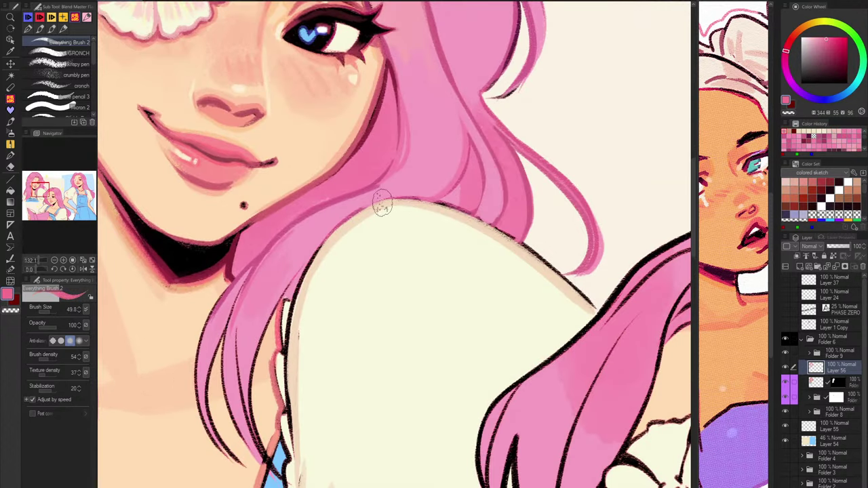
pyautogui.moveTo(383, 204); pyautogui.dragTo(304, 313)
pyautogui.hotkey('ctrl', 'z')
# Reduce the brush size to 33.1 and try a darker pink sampled from the hair outline on the sleeve's inner outline.
pyautogui.press('[')
pyautogui.press('[')
pyautogui.press('[')
pyautogui.press('[')
pyautogui.press('[')
pyautogui.keyDown('alt'); pyautogui.click(401, 195); pyautogui.keyUp('alt')
pyautogui.press(']')
pyautogui.press(']')
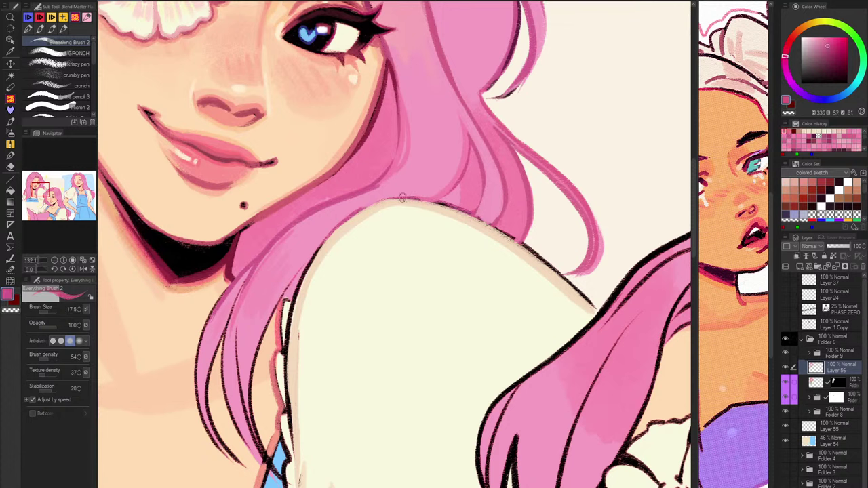
pyautogui.moveTo(406, 198)
pyautogui.mouseDown()
pyautogui.moveTo(361, 213)
pyautogui.moveTo(292, 321)
pyautogui.mouseUp()
pyautogui.hotkey('ctrl', 'z')
# Try muted hue 336 pinks with saturation 20 and 35 on the sleeve's inner outline.
pyautogui.moveTo(825, 49); pyautogui.dragTo(810, 49)
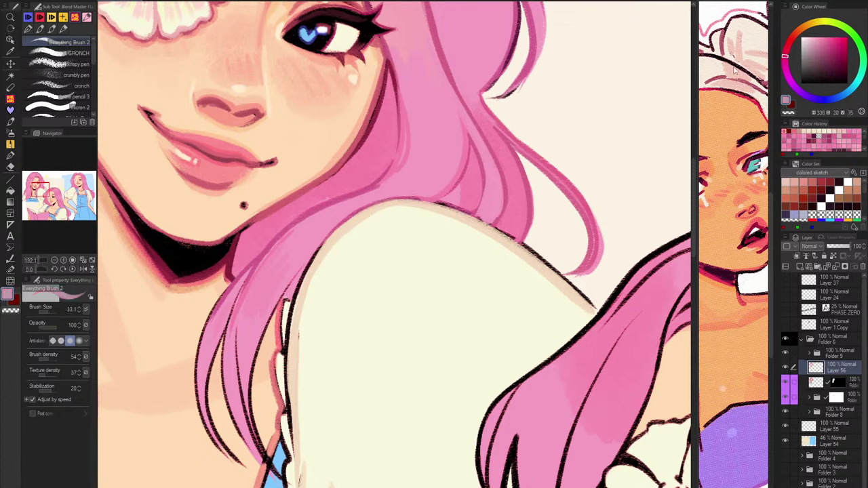
pyautogui.moveTo(387, 200); pyautogui.dragTo(296, 319)
pyautogui.hotkey('ctrl', 'z')
pyautogui.click(820, 50)
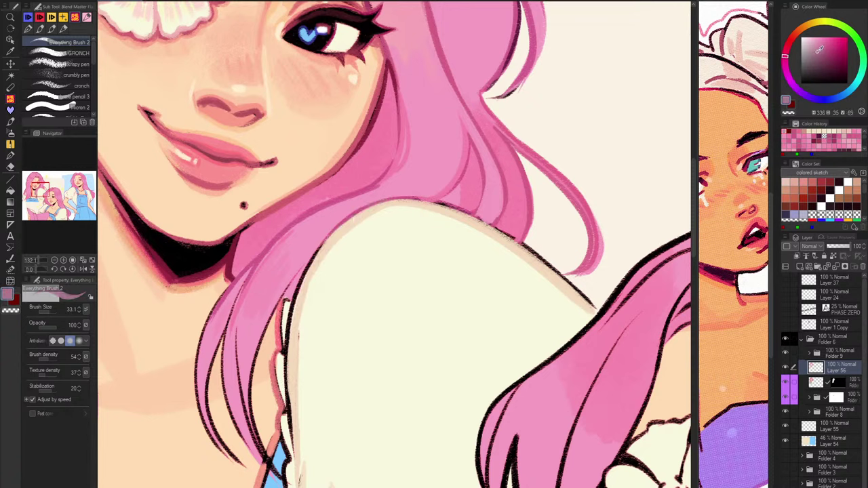
pyautogui.moveTo(372, 209); pyautogui.dragTo(286, 373)
pyautogui.hotkey('ctrl', 'z')
# Recolor the sleeve's inner outline in a dusty pink around hue 345 and tidy its inside edge with the sleeve's cream.
pyautogui.click(785, 50)
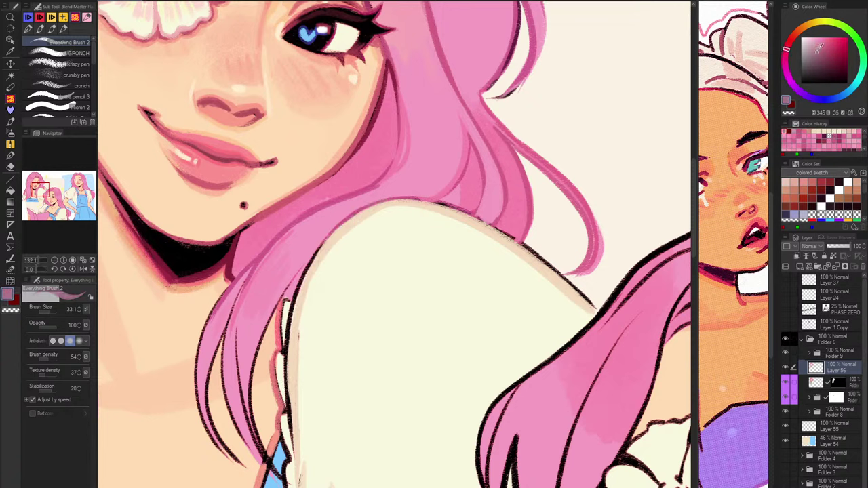
pyautogui.click(823, 53)
pyautogui.moveTo(372, 209); pyautogui.dragTo(285, 345)
pyautogui.hotkey('ctrl', 'z')
pyautogui.moveTo(337, 229)
pyautogui.mouseDown()
pyautogui.moveTo(321, 246)
pyautogui.moveTo(281, 388)
pyautogui.moveTo(290, 434)
pyautogui.mouseUp()
pyautogui.hotkey('ctrl', 'z')
pyautogui.keyDown('alt'); pyautogui.click(307, 333); pyautogui.keyUp('alt')
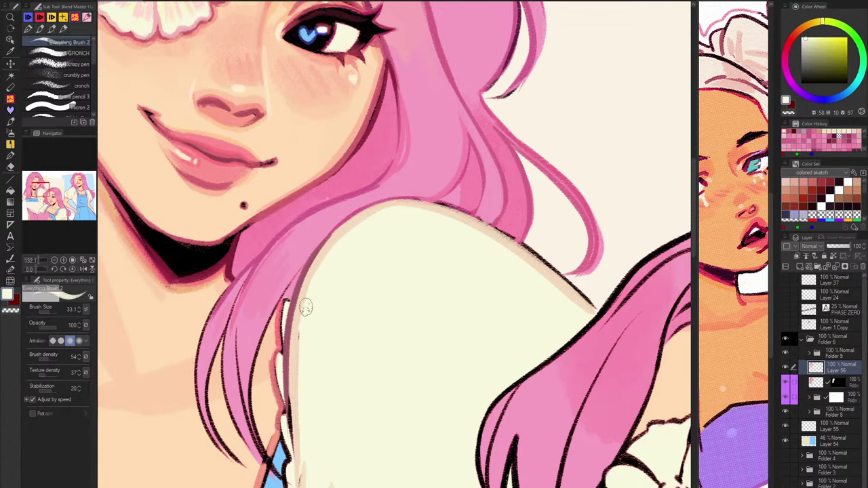
pyautogui.moveTo(305, 311); pyautogui.dragTo(301, 423)
# Repaint the sleeve's shoulder outline toward the second character's hair in the dusty pink sampled from the inner outline.
pyautogui.press('h')
pyautogui.keyDown('alt'); pyautogui.click(483, 269); pyautogui.keyUp('alt')
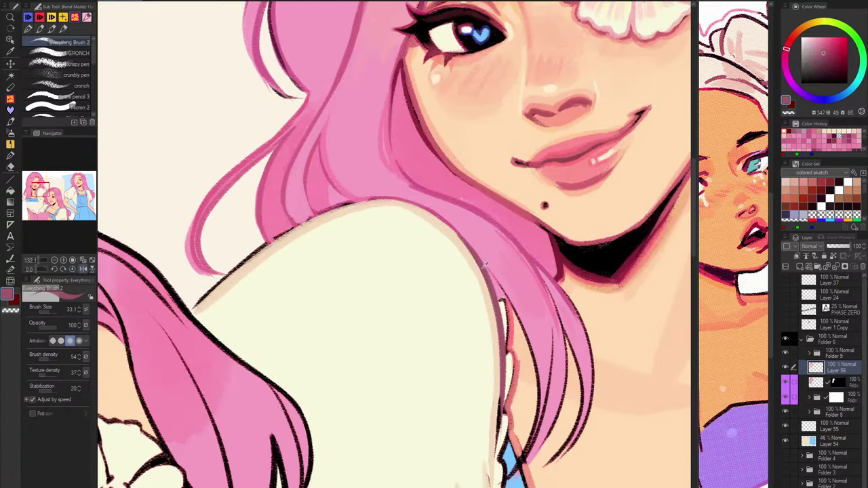
pyautogui.moveTo(390, 198); pyautogui.dragTo(231, 269)
pyautogui.moveTo(279, 239); pyautogui.dragTo(232, 270)
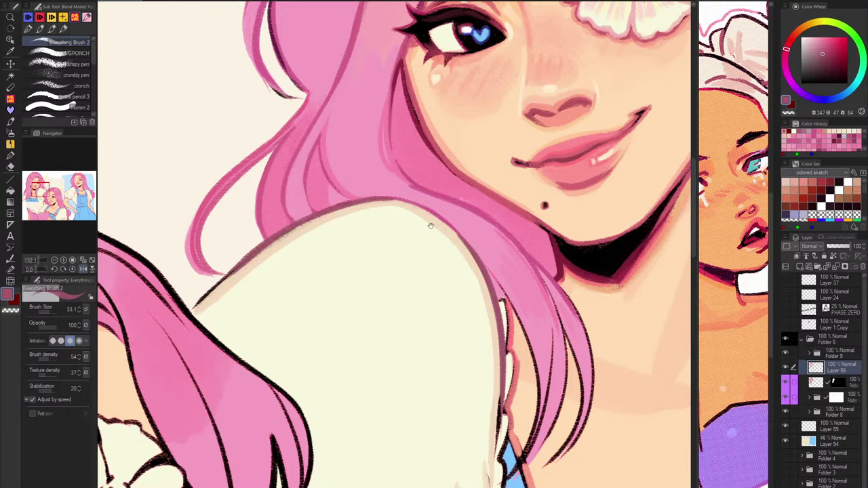
pyautogui.moveTo(494, 242); pyautogui.dragTo(461, 182)
pyautogui.press('h')
# Shade the ruffled trim between the sleeve and the chest in the sampled beige, covering its dark sketch lines.
pyautogui.moveTo(482, 326); pyautogui.dragTo(552, 229)
pyautogui.keyDown('alt'); pyautogui.click(405, 155); pyautogui.keyUp('alt')
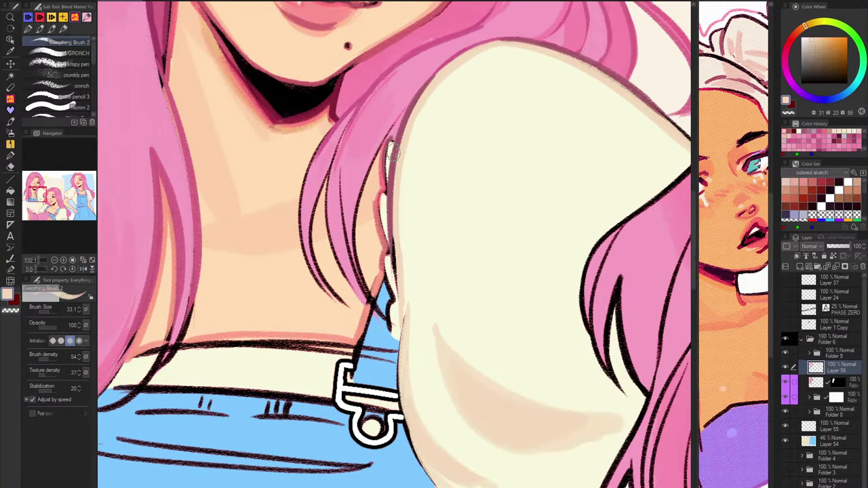
pyautogui.moveTo(387, 171); pyautogui.dragTo(390, 282)
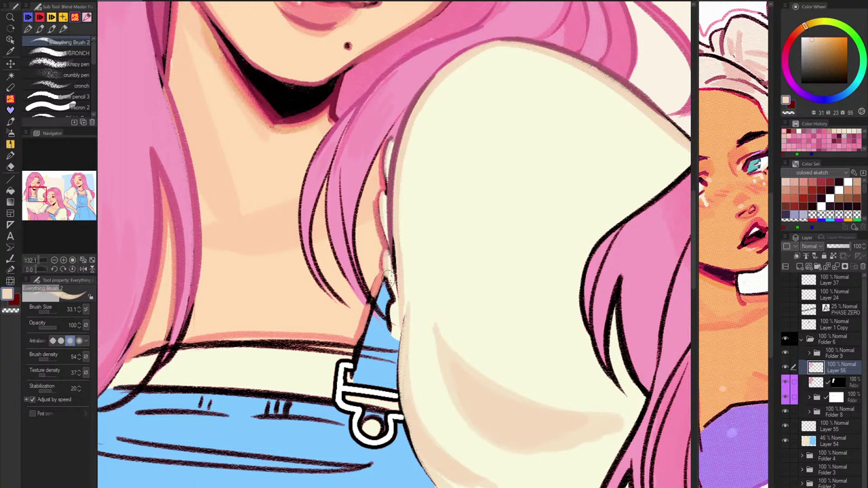
pyautogui.moveTo(394, 252); pyautogui.dragTo(397, 287)
# Extend the outline beside the ruffle down toward the strap and shade the lowest ruffle in beige.
pyautogui.keyDown('alt'); pyautogui.click(393, 237); pyautogui.keyUp('alt')
pyautogui.moveTo(395, 232); pyautogui.dragTo(398, 341)
pyautogui.keyDown('alt'); pyautogui.click(405, 356); pyautogui.keyUp('alt')
pyautogui.moveTo(391, 309); pyautogui.dragTo(398, 340)
pyautogui.press('h')
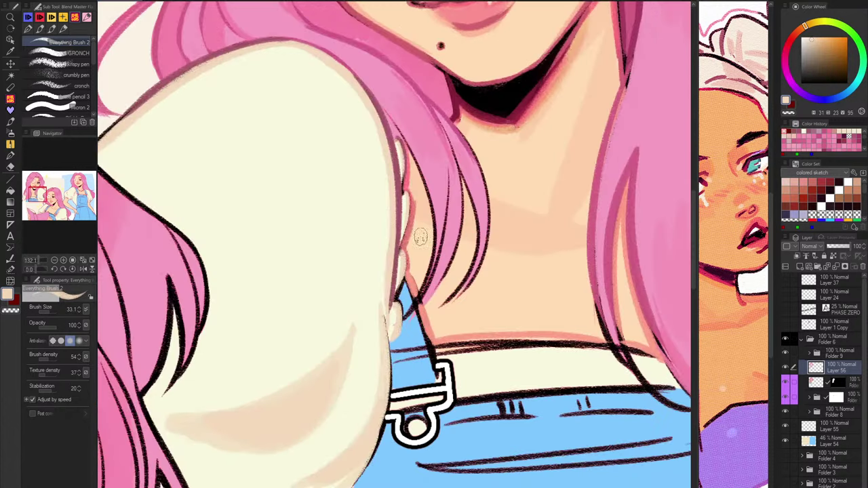
pyautogui.moveTo(403, 277); pyautogui.dragTo(390, 317)
# Paint beige along the outer outline of the character's other sleeve, beyond the long hair.
pyautogui.moveTo(567, 296); pyautogui.dragTo(406, 377)
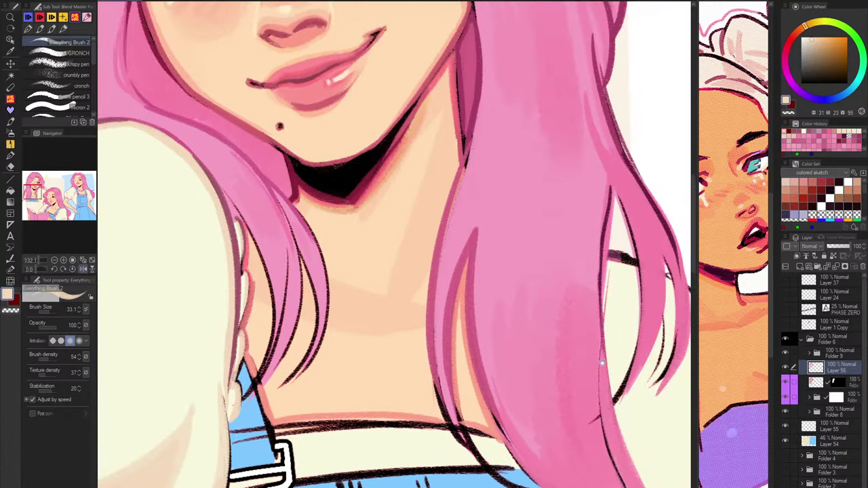
pyautogui.moveTo(650, 254); pyautogui.dragTo(603, 175)
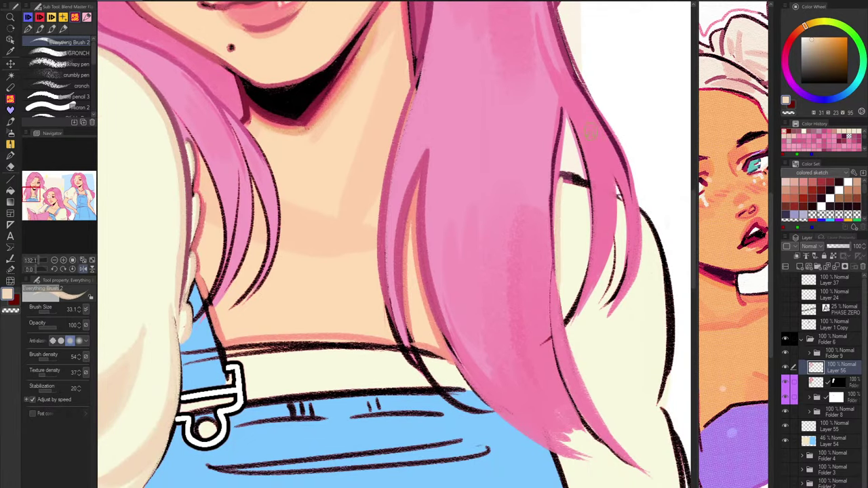
pyautogui.press('h')
pyautogui.moveTo(222, 183)
pyautogui.mouseDown()
pyautogui.moveTo(213, 188)
pyautogui.moveTo(223, 183)
pyautogui.mouseUp()
pyautogui.hotkey('ctrl', 'z')
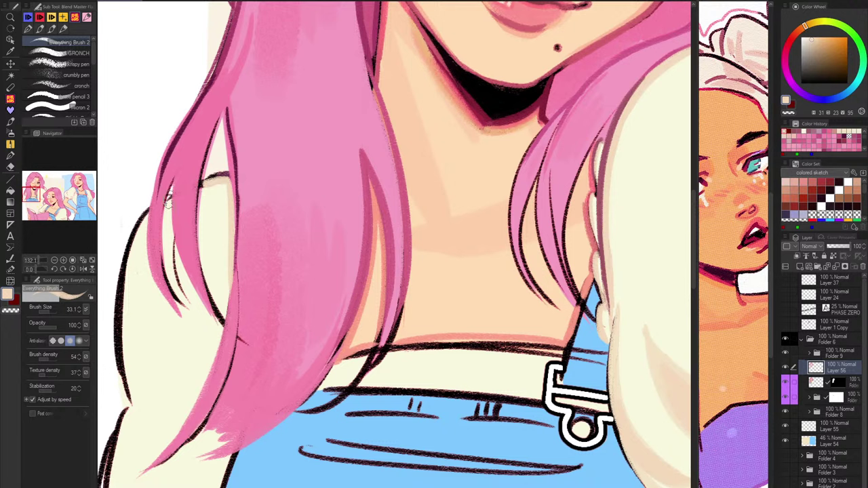
pyautogui.moveTo(144, 215)
pyautogui.mouseDown()
pyautogui.moveTo(121, 366)
pyautogui.moveTo(137, 377)
pyautogui.mouseUp()
# Try to repaint the other sleeve's outer outline in the sampled dusty pink with hue 347.
pyautogui.keyDown('alt'); pyautogui.click(609, 139); pyautogui.keyUp('alt')
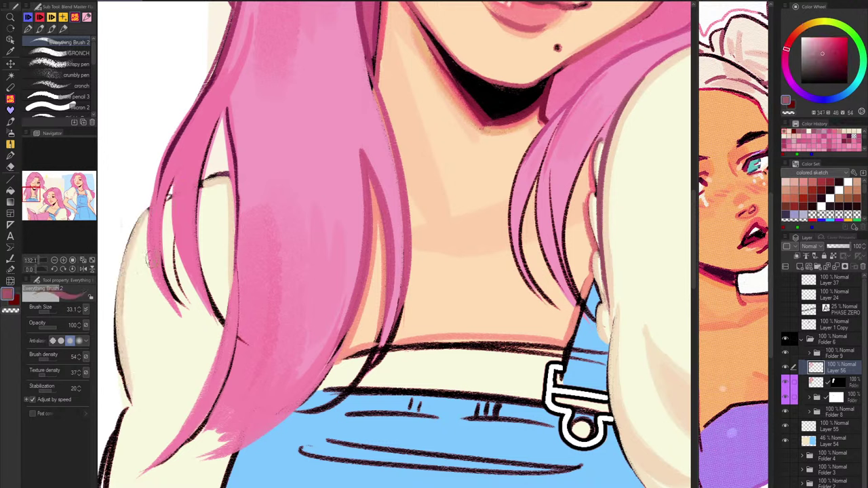
pyautogui.moveTo(147, 211); pyautogui.dragTo(122, 380)
pyautogui.moveTo(149, 309); pyautogui.dragTo(217, 238)
pyautogui.hotkey('ctrl', 'z')
pyautogui.moveTo(214, 141); pyautogui.dragTo(188, 293)
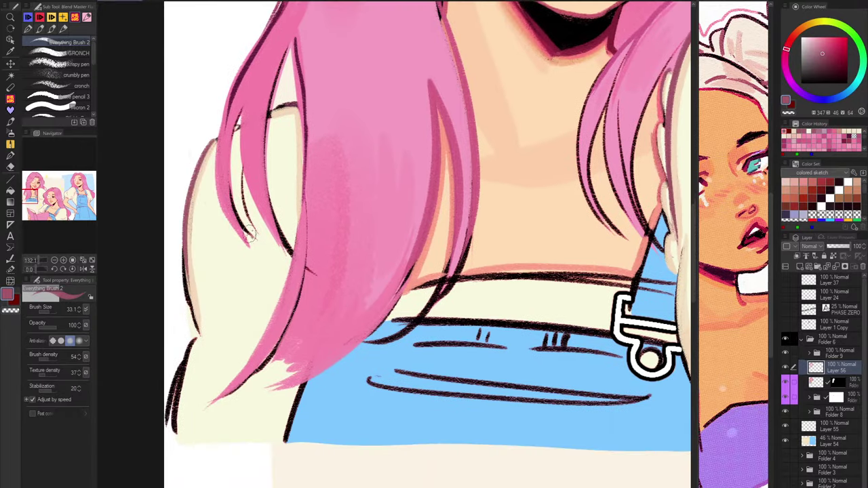
pyautogui.hotkey('ctrl', 'z')
# Try a warm red with hue 6, saturation 50 and brightness 77 on the other sleeve's outer outline.
pyautogui.click(824, 47)
pyautogui.click(791, 39)
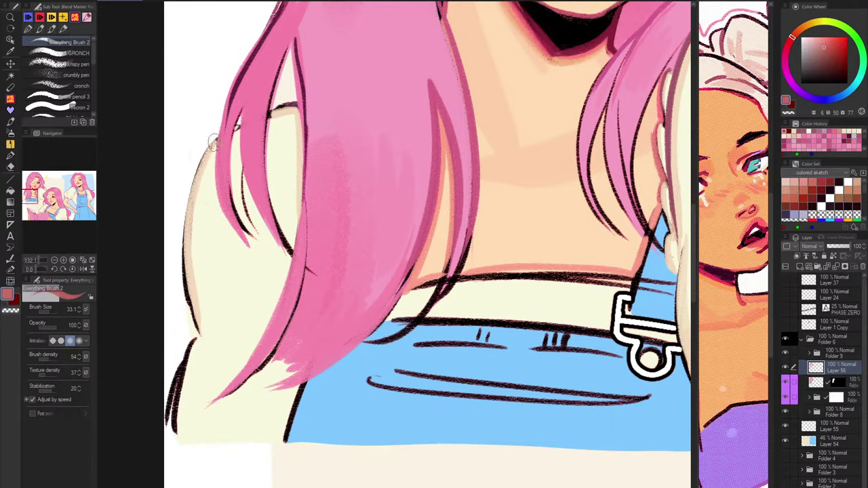
pyautogui.moveTo(213, 142); pyautogui.dragTo(191, 322)
pyautogui.hotkey('ctrl', 'z')
pyautogui.moveTo(211, 140); pyautogui.dragTo(187, 299)
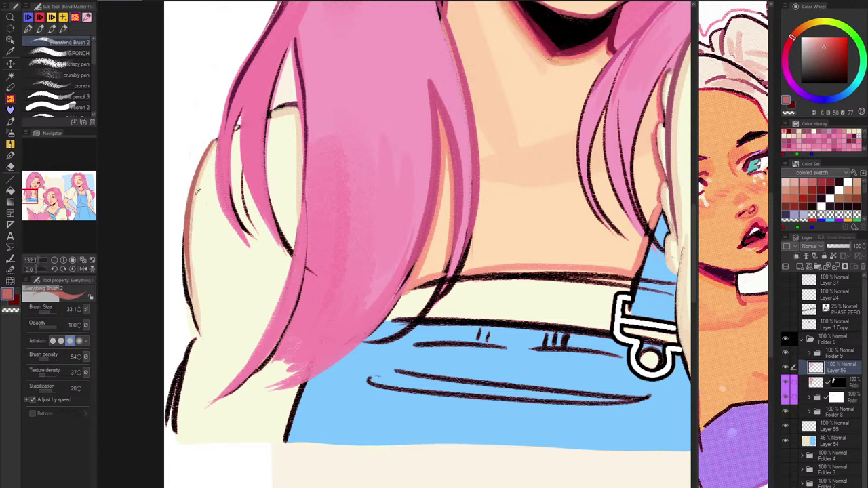
pyautogui.keyDown('alt'); pyautogui.click(207, 253); pyautogui.keyUp('alt')
pyautogui.hotkey('ctrl', 'z')
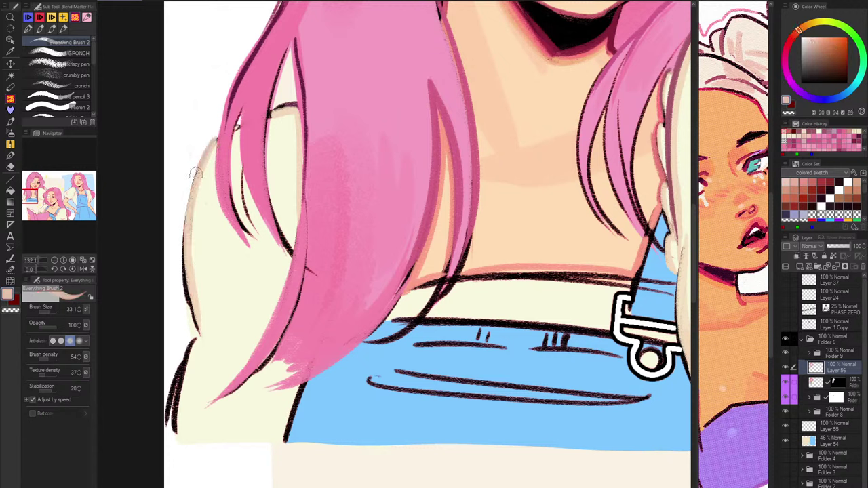
# Set the color to hue 20, saturation 33, brightness 82 and repaint the upper outer outline of the other sleeve.
pyautogui.moveTo(195, 175); pyautogui.dragTo(188, 271)
pyautogui.hotkey('ctrl', 'z')
pyautogui.click(817, 46)
pyautogui.moveTo(212, 143); pyautogui.dragTo(188, 288)
pyautogui.moveTo(195, 183); pyautogui.dragTo(189, 308)
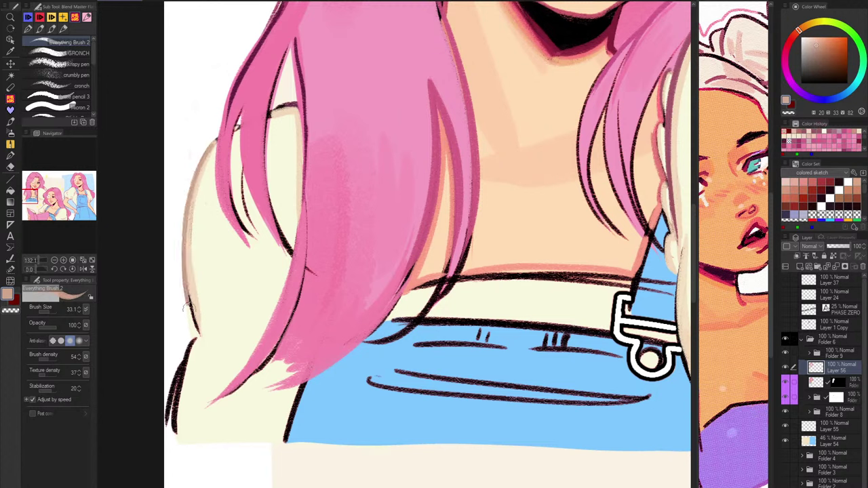
pyautogui.hotkey('ctrl', 'z')
pyautogui.moveTo(186, 227); pyautogui.dragTo(194, 322)
pyautogui.hotkey('ctrl', 'z')
pyautogui.moveTo(188, 257); pyautogui.dragTo(197, 326)
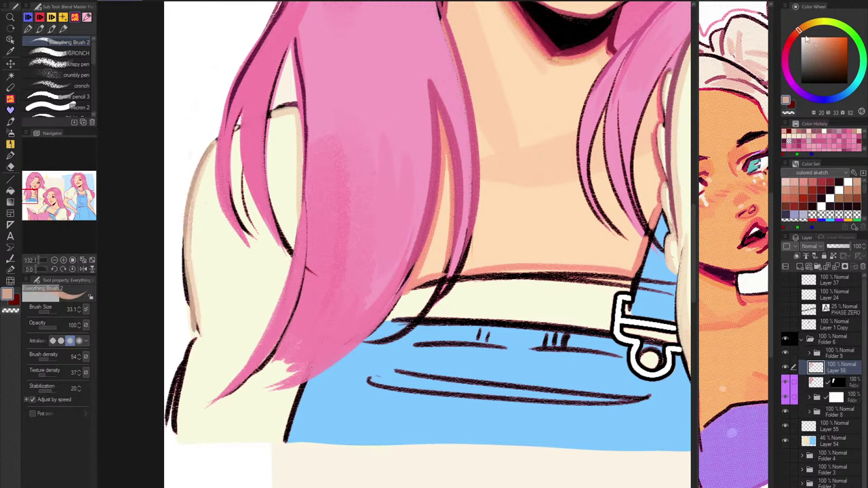
# Shift the color to hue 12 and repaint the other sleeve's lower outer outline down to the end of the arm.
pyautogui.click(794, 34)
pyautogui.hotkey('ctrl', 'z')
pyautogui.moveTo(186, 263)
pyautogui.mouseDown()
pyautogui.moveTo(194, 331)
pyautogui.moveTo(169, 434)
pyautogui.mouseUp()
pyautogui.hotkey('ctrl', 'z')
pyautogui.moveTo(198, 329); pyautogui.dragTo(174, 432)
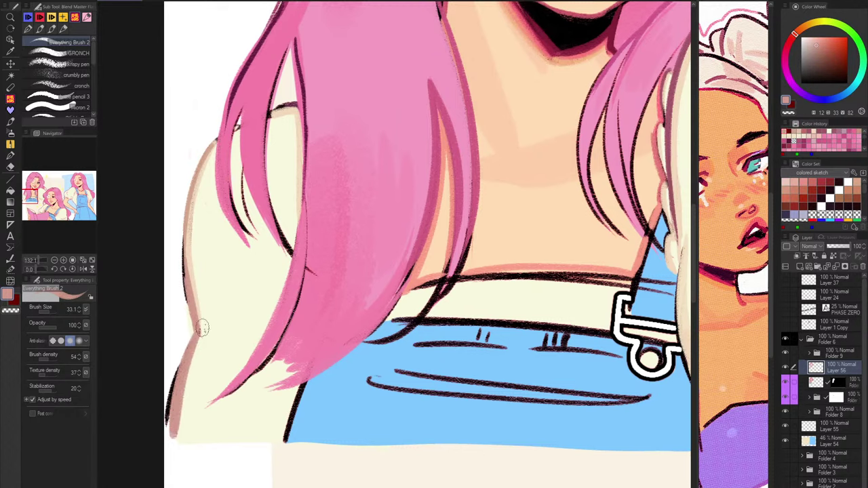
# Try to repaint the large puffed sleeve's lower outline beside the overall strap and bib in hue 12 dusty pink.
pyautogui.scroll(-5, 416, 232)
pyautogui.press('h')
pyautogui.moveTo(422, 298); pyautogui.dragTo(489, 343)
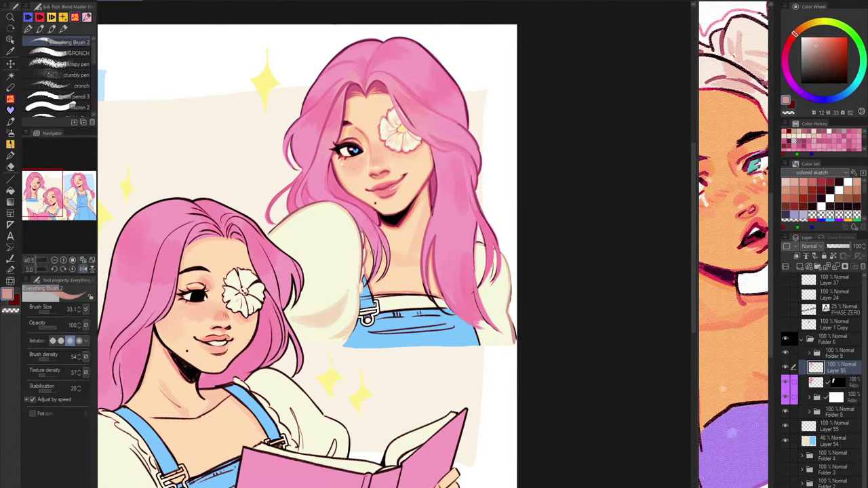
pyautogui.scroll(5, 364, 270)
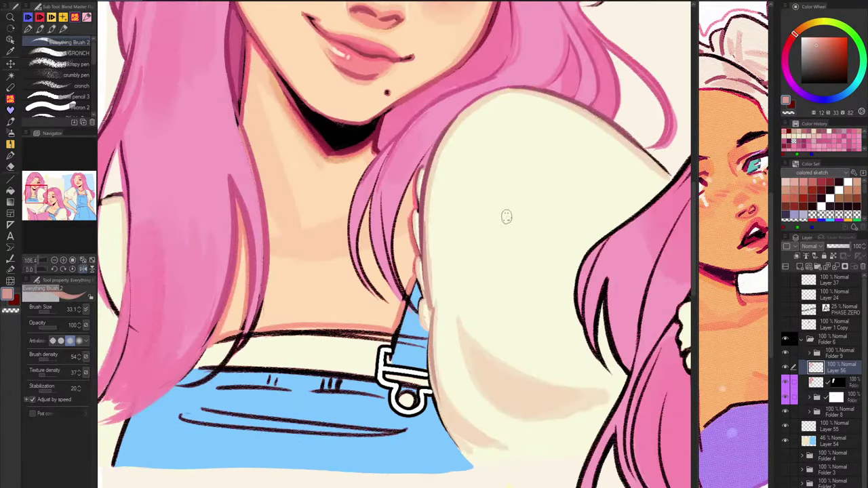
pyautogui.press('h')
pyautogui.moveTo(437, 313); pyautogui.dragTo(432, 370)
pyautogui.hotkey('ctrl', 'z')
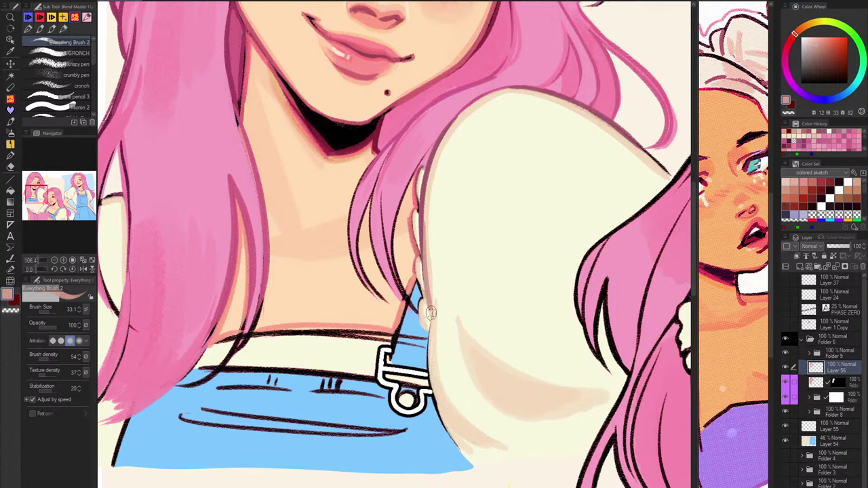
pyautogui.moveTo(430, 307); pyautogui.dragTo(430, 317)
pyautogui.moveTo(431, 312); pyautogui.dragTo(446, 424)
pyautogui.hotkey('ctrl', 'z')
pyautogui.hotkey('ctrl', 'z')
# Repaint the large sleeve's lower outline along the bib down to the blue hem in hue 12, saturation 33, brightness 82.
pyautogui.moveTo(432, 312); pyautogui.dragTo(468, 447)
pyautogui.hotkey('ctrl', 'z')
pyautogui.moveTo(432, 313); pyautogui.dragTo(440, 408)
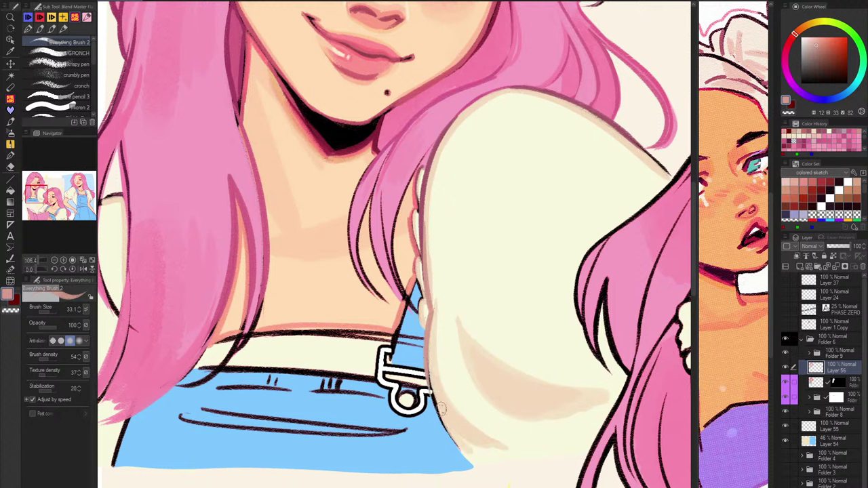
pyautogui.hotkey('ctrl', 'z')
pyautogui.moveTo(431, 311)
pyautogui.mouseDown()
pyautogui.moveTo(434, 399)
pyautogui.moveTo(473, 463)
pyautogui.mouseUp()
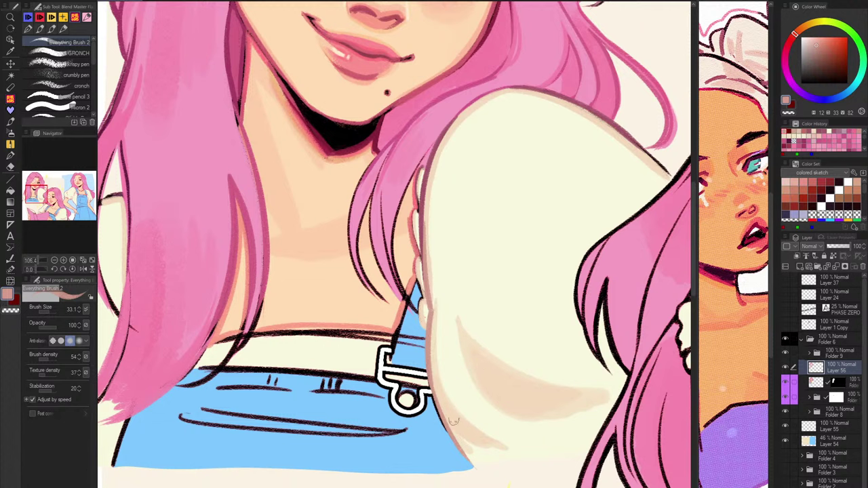
# Sample mauve with hue 346, saturation 47, brightness 65 and darken the large sleeve's outline beside the buckle and bib.
pyautogui.keyDown('alt'); pyautogui.click(422, 227); pyautogui.keyUp('alt')
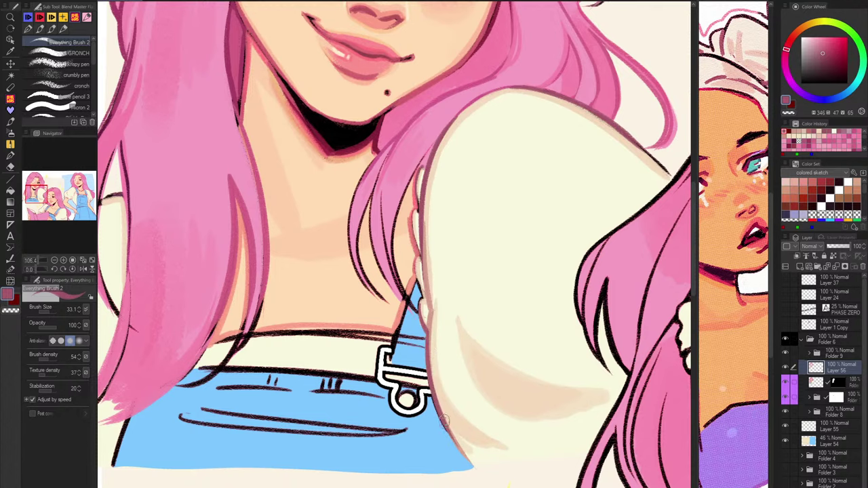
pyautogui.press('h')
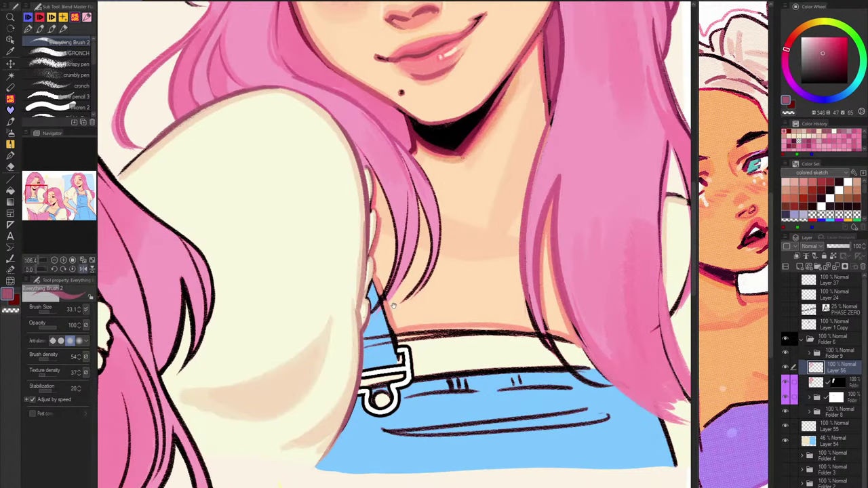
pyautogui.moveTo(513, 346); pyautogui.dragTo(488, 438)
pyautogui.moveTo(464, 349); pyautogui.dragTo(519, 275)
# Sample the light blue with hue 206, saturation 51 and paint over the stray sketch lines inside the overall strap.
pyautogui.keyDown('alt'); pyautogui.click(451, 334); pyautogui.keyUp('alt')
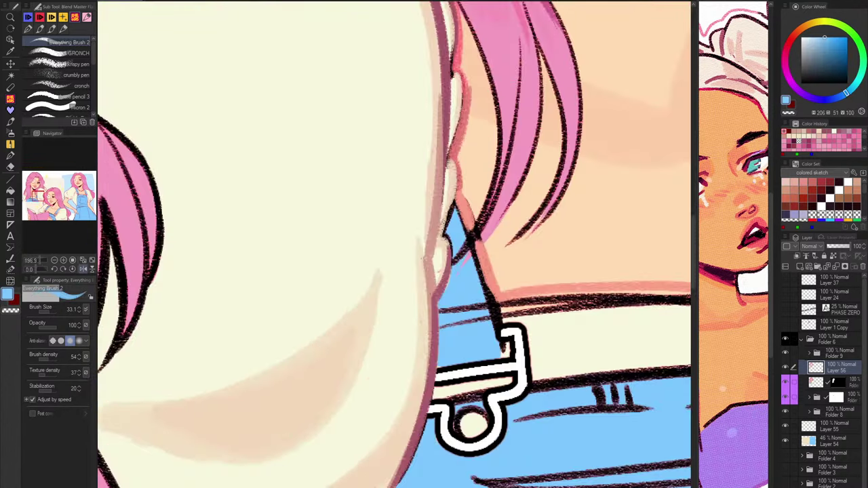
pyautogui.moveTo(447, 315)
pyautogui.mouseDown()
pyautogui.moveTo(447, 337)
pyautogui.moveTo(442, 326)
pyautogui.moveTo(458, 306)
pyautogui.moveTo(492, 343)
pyautogui.mouseUp()
pyautogui.moveTo(464, 266)
pyautogui.mouseDown()
pyautogui.moveTo(455, 285)
pyautogui.moveTo(464, 267)
pyautogui.moveTo(459, 230)
pyautogui.moveTo(457, 287)
pyautogui.moveTo(474, 302)
pyautogui.moveTo(464, 237)
pyautogui.moveTo(494, 344)
pyautogui.mouseUp()
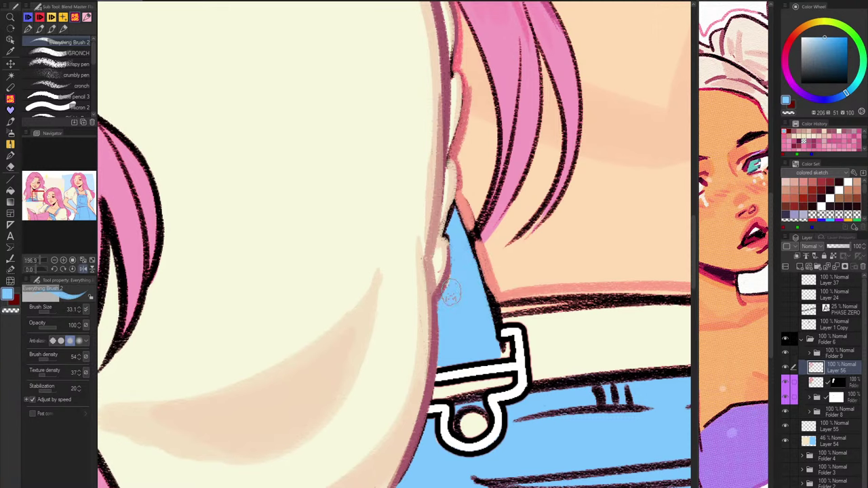
# Select the top layer in the clipped folder and recolor the bib's pocket and stitching lines with hue 229, saturation 63, brightness 43.
pyautogui.press('h')
pyautogui.scroll(-5, 490, 339)
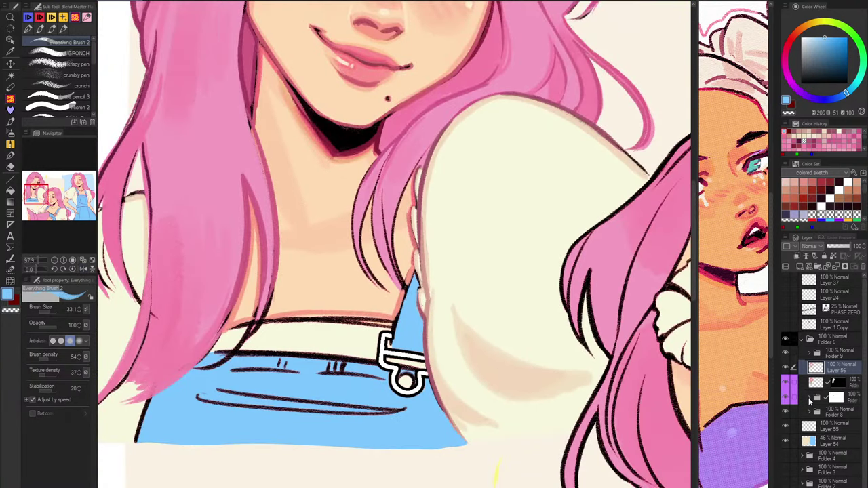
pyautogui.click(809, 397)
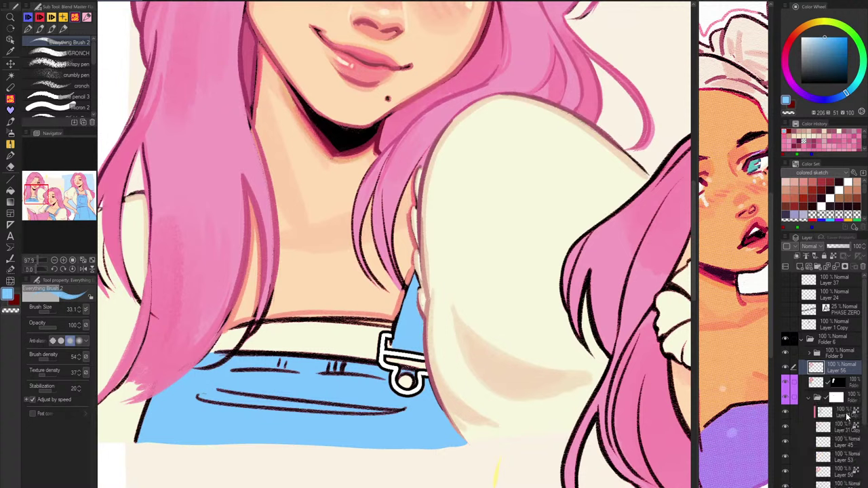
pyautogui.click(843, 416)
pyautogui.keyDown('alt'); pyautogui.click(377, 373); pyautogui.keyUp('alt')
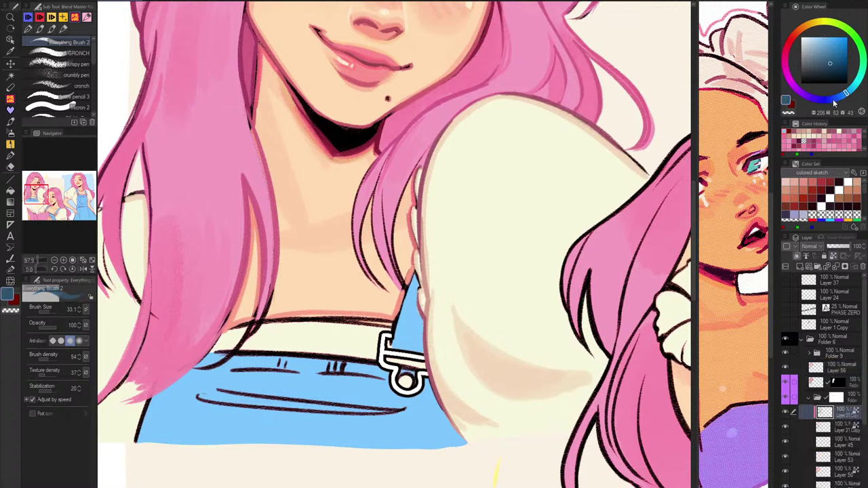
pyautogui.moveTo(390, 356)
pyautogui.mouseDown()
pyautogui.moveTo(405, 384)
pyautogui.moveTo(270, 419)
pyautogui.mouseUp()
pyautogui.hotkey('ctrl', 'z')
pyautogui.press('h')
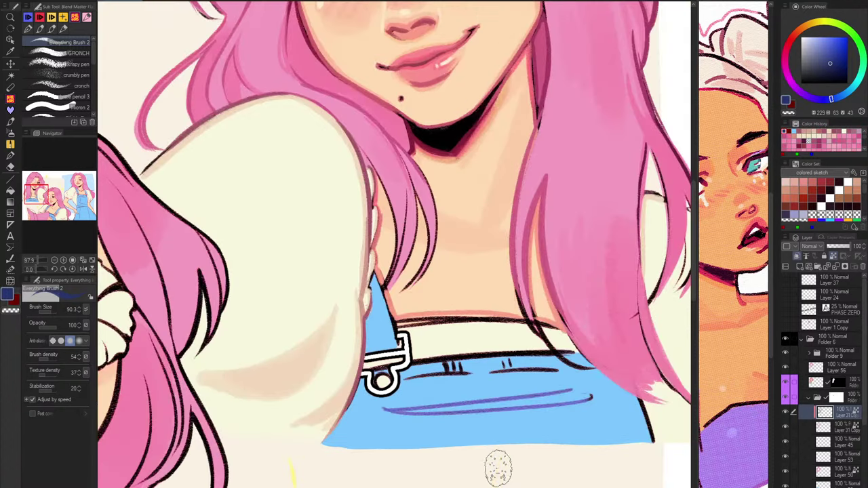
pyautogui.moveTo(438, 363)
pyautogui.mouseDown()
pyautogui.moveTo(428, 372)
pyautogui.moveTo(519, 369)
pyautogui.mouseUp()
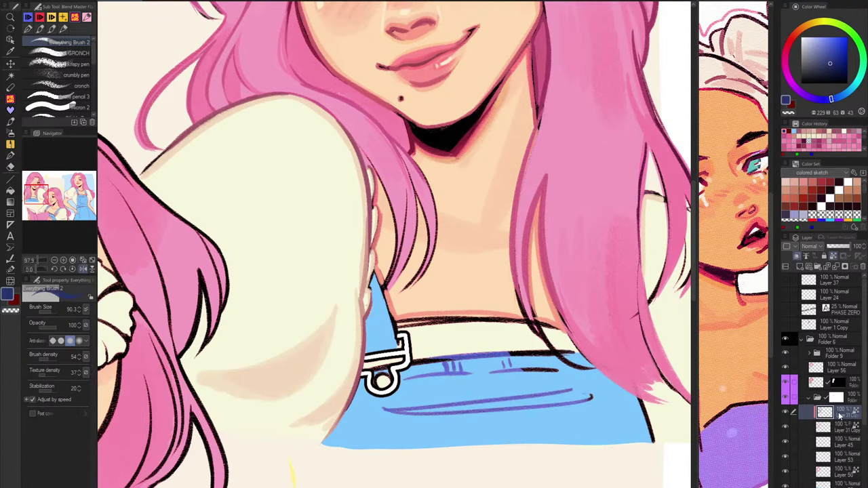
# On Layer 56, shade the gap above the buckle's hole and the strap's lower and sleeve-side edges with hue 233, saturation 36, brightness 76.
pyautogui.click(836, 368)
pyautogui.scroll(1, 387, 369)
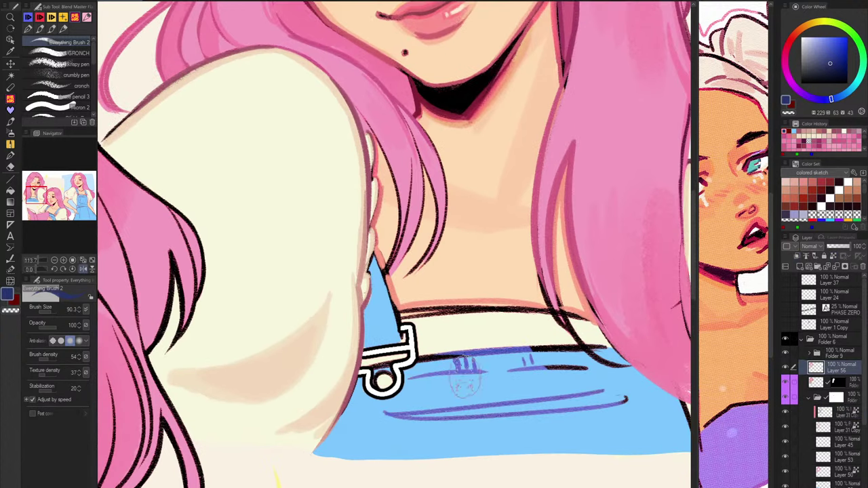
pyautogui.scroll(4, 383, 383)
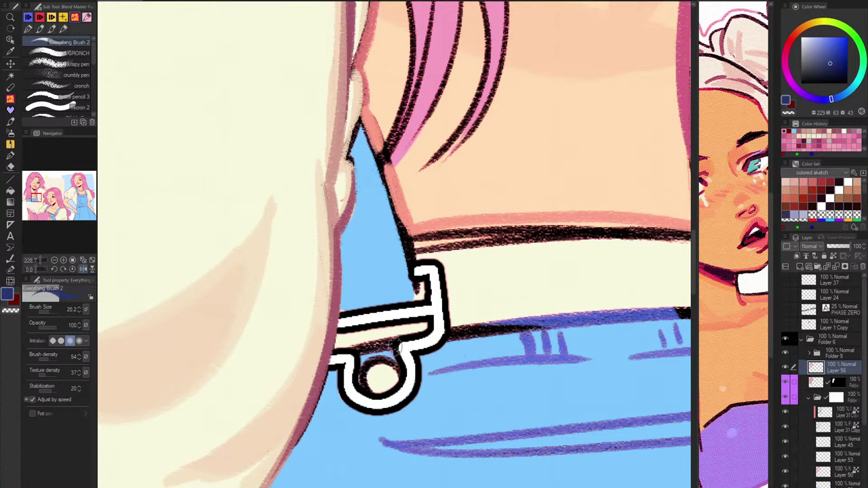
pyautogui.moveTo(360, 353)
pyautogui.mouseDown()
pyautogui.moveTo(381, 361)
pyautogui.moveTo(401, 347)
pyautogui.moveTo(394, 363)
pyautogui.moveTo(361, 356)
pyautogui.moveTo(358, 374)
pyautogui.moveTo(392, 362)
pyautogui.moveTo(357, 364)
pyautogui.mouseUp()
pyautogui.hotkey('ctrl', 'z')
pyautogui.keyDown('alt'); pyautogui.click(541, 321); pyautogui.keyUp('alt')
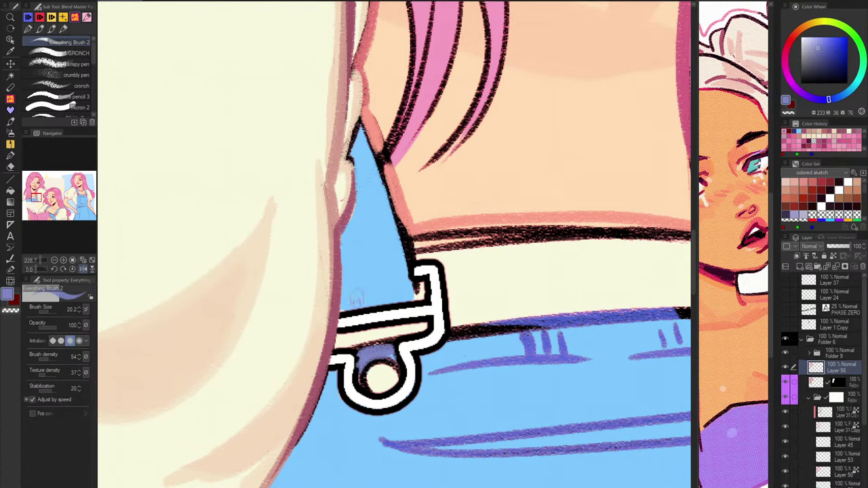
pyautogui.moveTo(334, 248); pyautogui.dragTo(332, 288)
pyautogui.moveTo(338, 343); pyautogui.dragTo(418, 333)
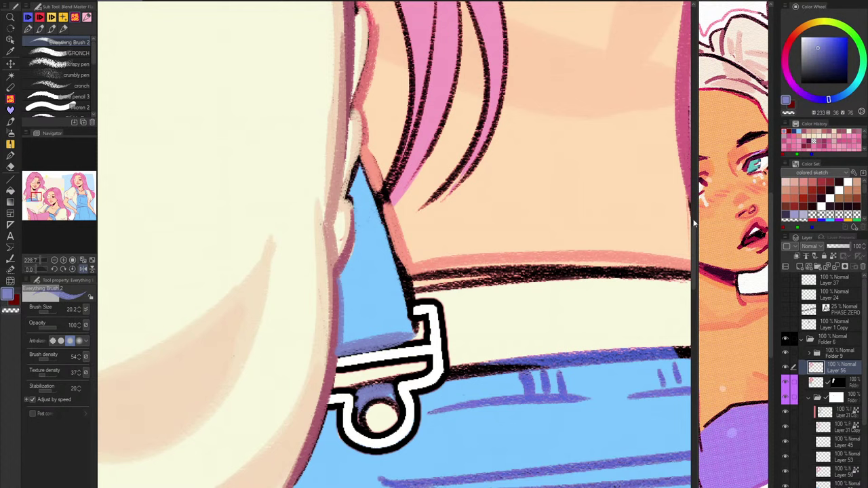
# Sample blue with hue 230, saturation 63, brightness 81 and repaint the strap's chest-side outline down to the buckle.
pyautogui.keyDown('alt'); pyautogui.click(546, 360); pyautogui.keyUp('alt')
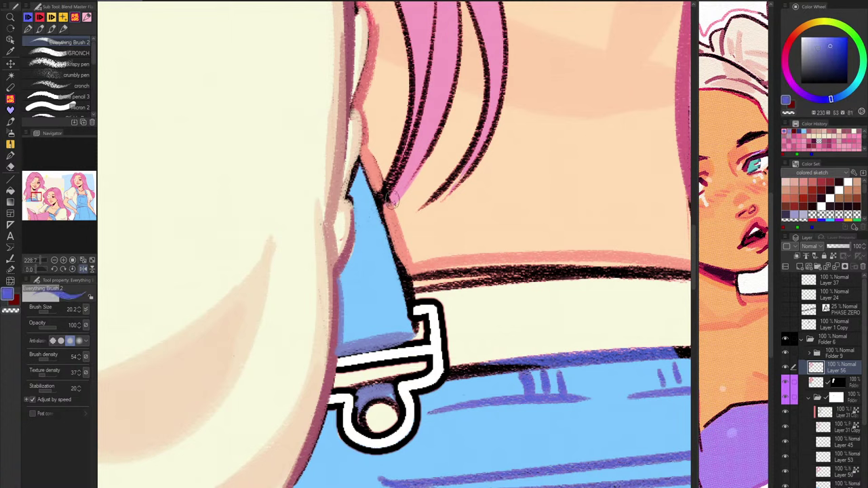
pyautogui.moveTo(362, 175); pyautogui.dragTo(406, 321)
pyautogui.hotkey('ctrl', 'z')
pyautogui.moveTo(361, 164); pyautogui.dragTo(412, 338)
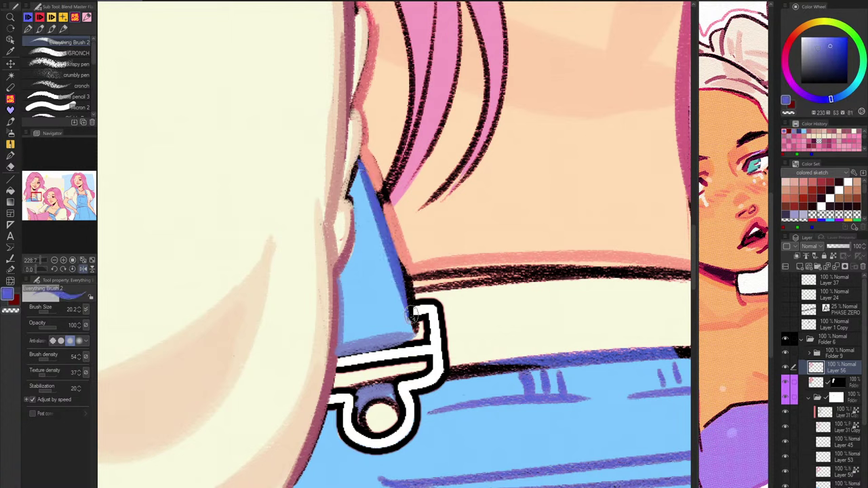
pyautogui.moveTo(402, 285); pyautogui.dragTo(414, 352)
pyautogui.moveTo(412, 304); pyautogui.dragTo(414, 335)
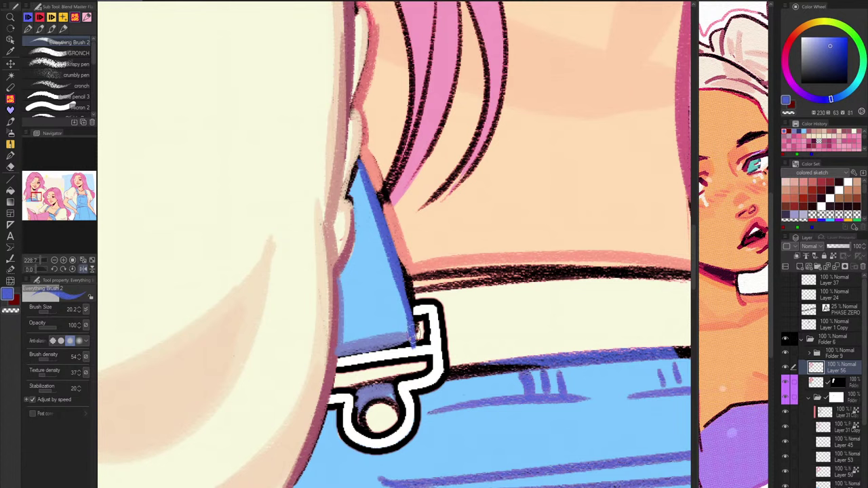
pyautogui.hotkey('ctrl', 'z')
# Outline the strap's lower edge above the buckle and its tip beside the sleeve ruffle in blue with hue 230, saturation 63, brightness 80.
pyautogui.keyDown('alt'); pyautogui.click(421, 332); pyautogui.keyUp('alt')
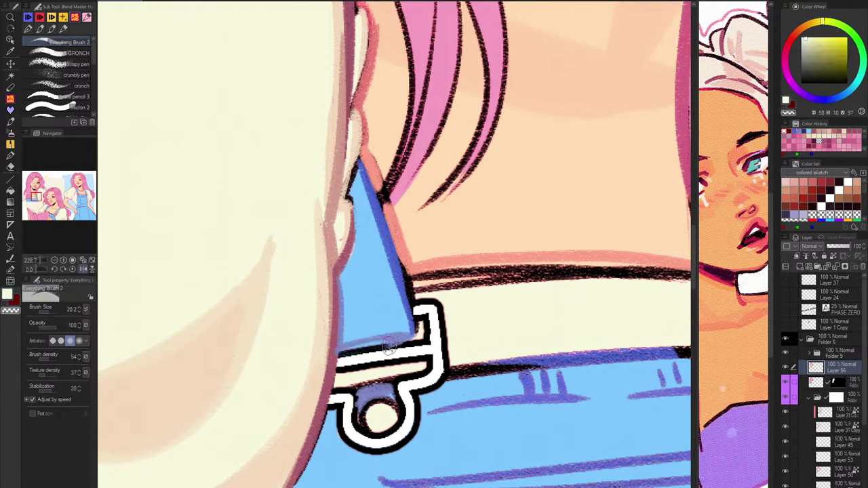
pyautogui.keyDown('alt'); pyautogui.click(411, 338); pyautogui.keyUp('alt')
pyautogui.moveTo(413, 336); pyautogui.dragTo(337, 350)
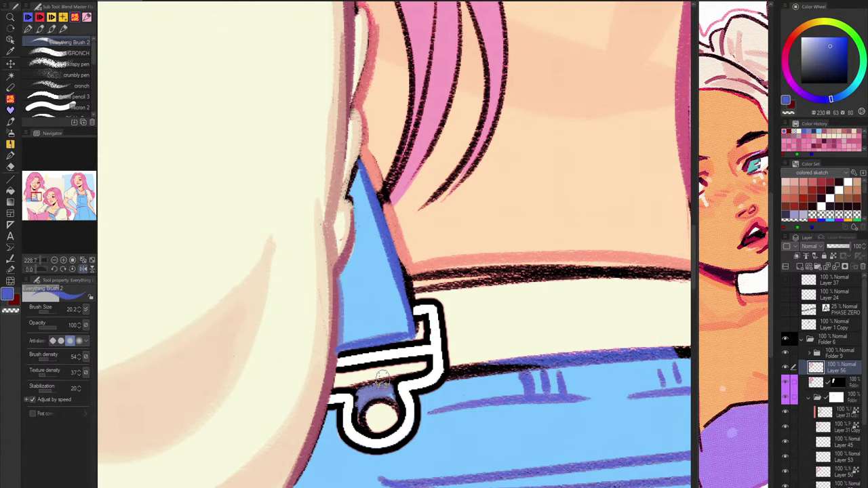
pyautogui.press('h')
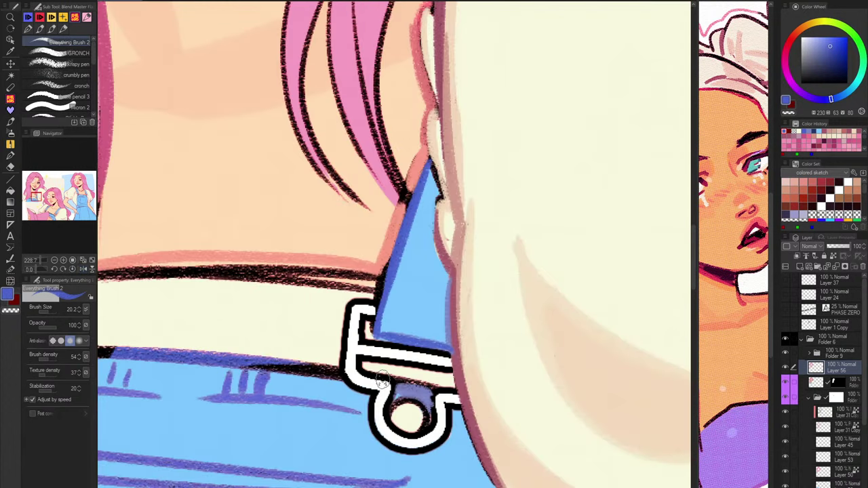
pyautogui.moveTo(431, 161); pyautogui.dragTo(437, 195)
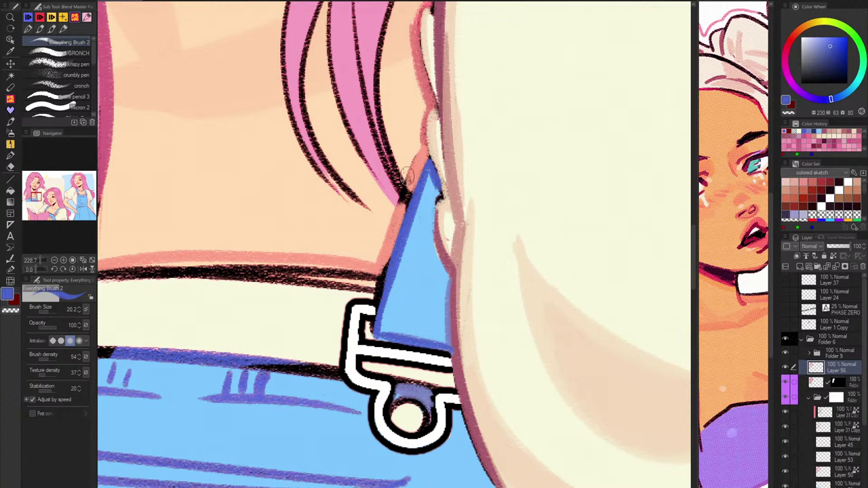
pyautogui.moveTo(438, 197)
pyautogui.mouseDown()
pyautogui.moveTo(440, 255)
pyautogui.moveTo(450, 274)
pyautogui.moveTo(432, 204)
pyautogui.mouseUp()
# Sample periwinkle with hue 224, saturation 40, brightness 82 and soften the strap outlines along their inner edges.
pyautogui.keyDown('alt'); pyautogui.click(448, 301); pyautogui.keyUp('alt')
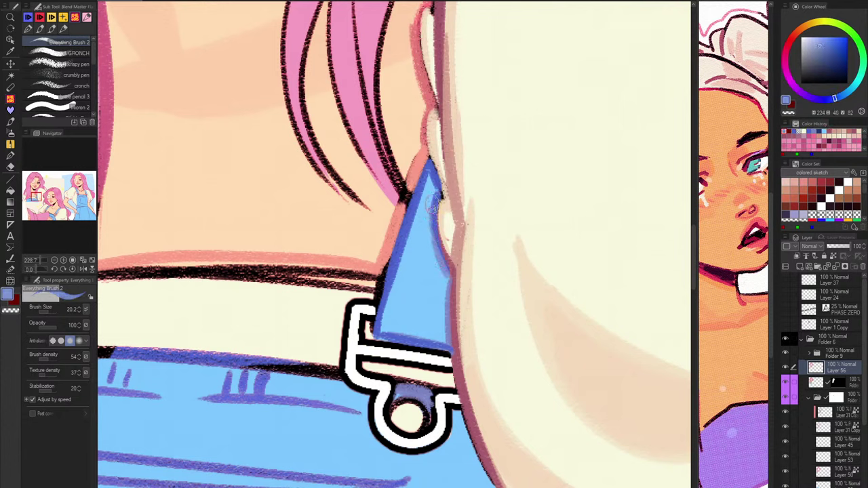
pyautogui.moveTo(434, 240)
pyautogui.mouseDown()
pyautogui.moveTo(432, 178)
pyautogui.moveTo(399, 274)
pyautogui.mouseUp()
pyautogui.moveTo(421, 194); pyautogui.dragTo(384, 306)
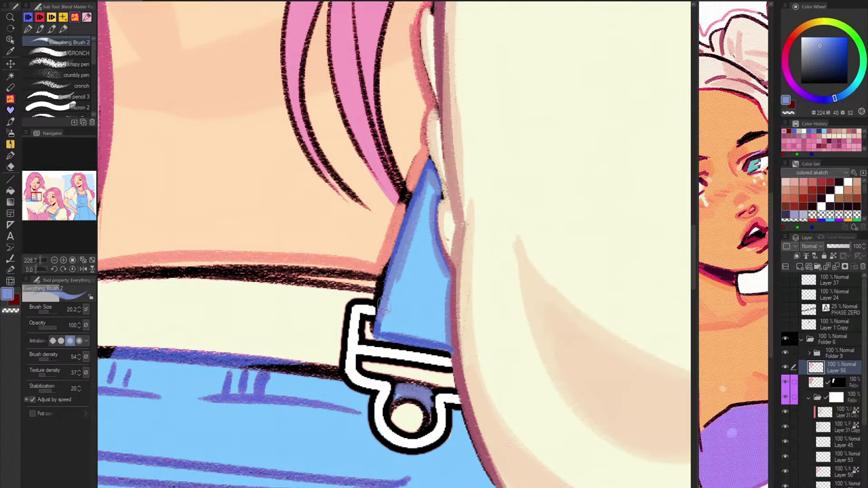
# Sample soft blue with hue 212, saturation 50, brightness 93 and paint a shadow band across the middle of the strap.
pyautogui.scroll(5, 432, 258)
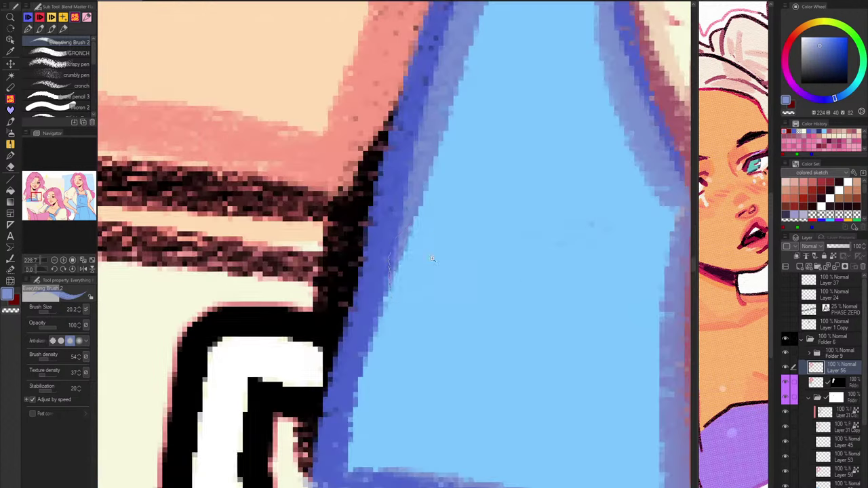
pyautogui.keyDown('alt'); pyautogui.click(400, 290); pyautogui.keyUp('alt')
pyautogui.scroll(-5, 486, 205)
pyautogui.moveTo(483, 157); pyautogui.dragTo(465, 219)
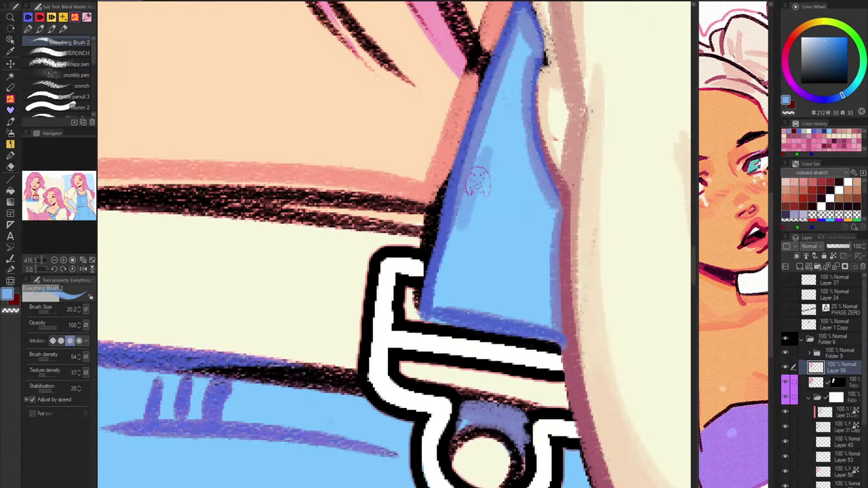
pyautogui.moveTo(477, 181)
pyautogui.mouseDown()
pyautogui.moveTo(484, 203)
pyautogui.moveTo(515, 190)
pyautogui.moveTo(534, 244)
pyautogui.moveTo(547, 232)
pyautogui.moveTo(530, 175)
pyautogui.moveTo(541, 205)
pyautogui.mouseUp()
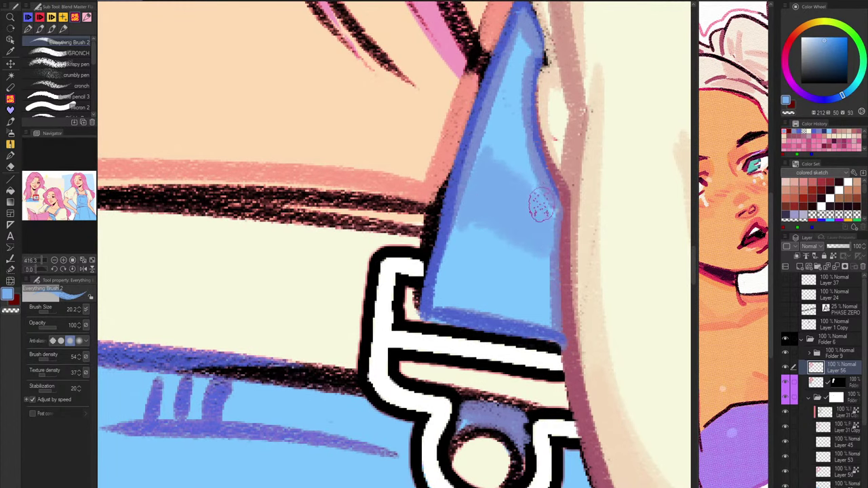
# Paint over the purple and dark seam lines below the overalls' top edge in soft blue with hue 212, saturation 50, brightness 93.
pyautogui.scroll(-5, 474, 357)
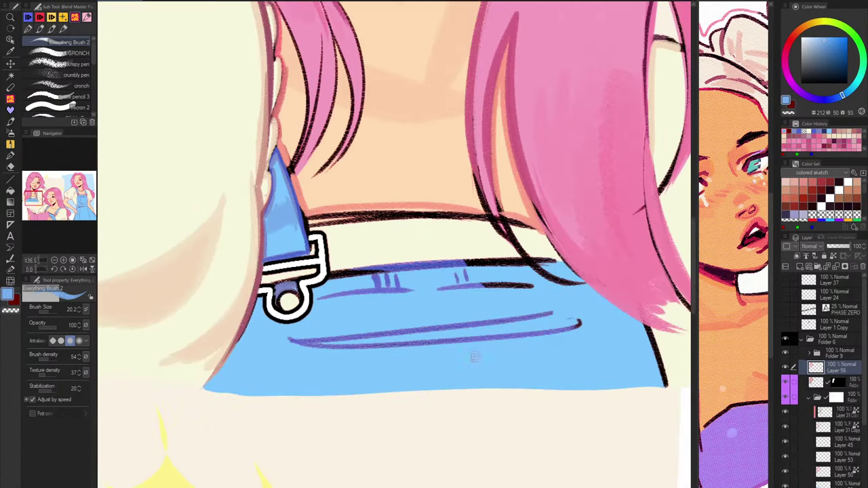
pyautogui.moveTo(464, 306); pyautogui.dragTo(523, 286)
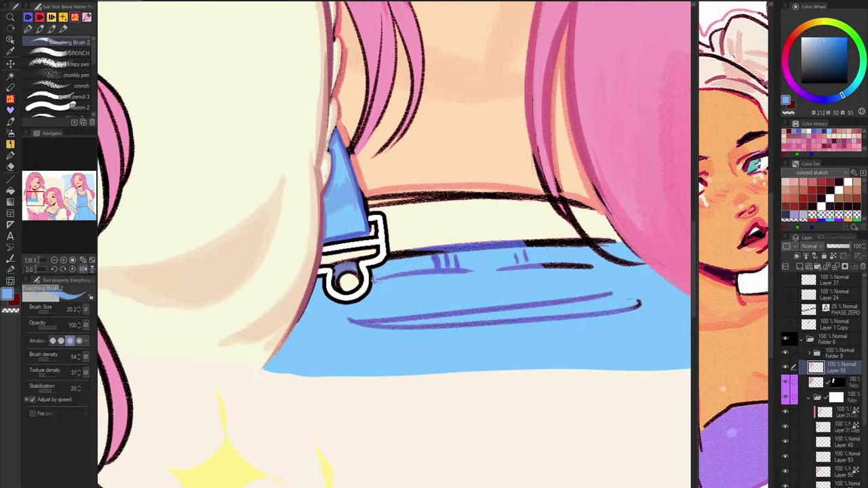
pyautogui.moveTo(377, 279); pyautogui.dragTo(522, 268)
pyautogui.hotkey('ctrl', 'z')
pyautogui.moveTo(380, 279); pyautogui.dragTo(474, 272)
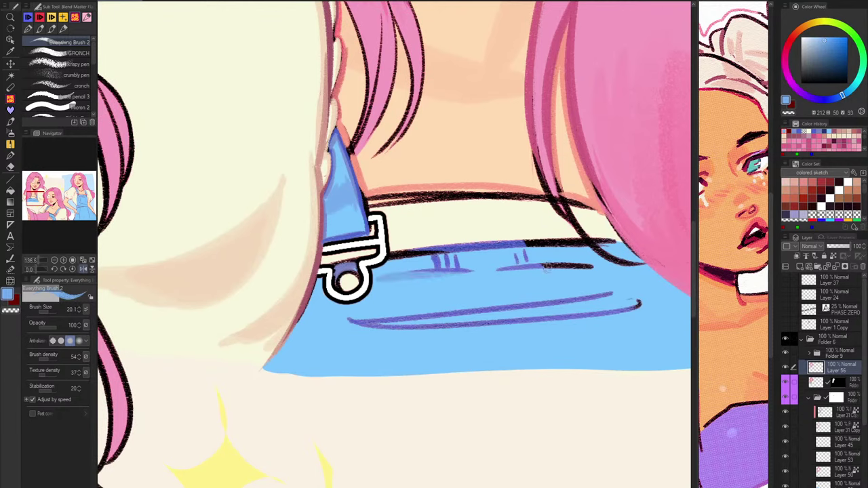
pyautogui.moveTo(547, 267)
pyautogui.mouseDown()
pyautogui.moveTo(524, 266)
pyautogui.moveTo(603, 263)
pyautogui.moveTo(515, 269)
pyautogui.mouseUp()
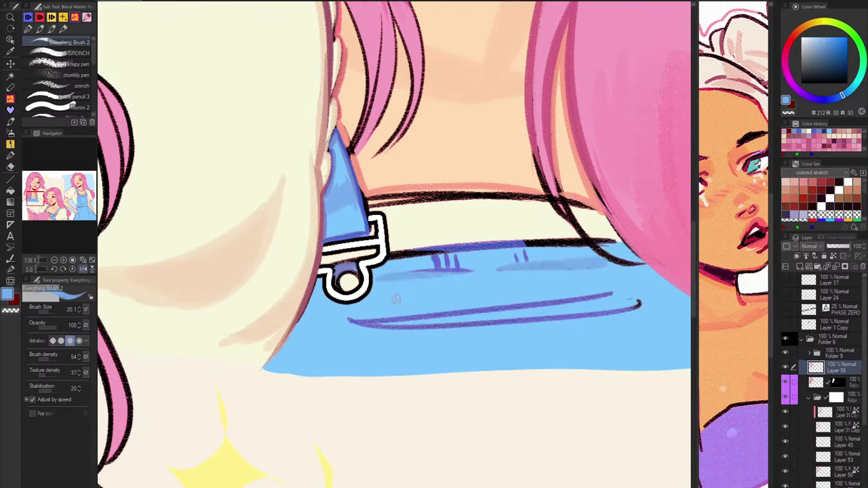
# Sample blue with hue 230, saturation 63, brightness 80 and repaint the overalls' top edge from the buckle towards the hair.
pyautogui.keyDown('alt'); pyautogui.click(358, 192); pyautogui.keyUp('alt')
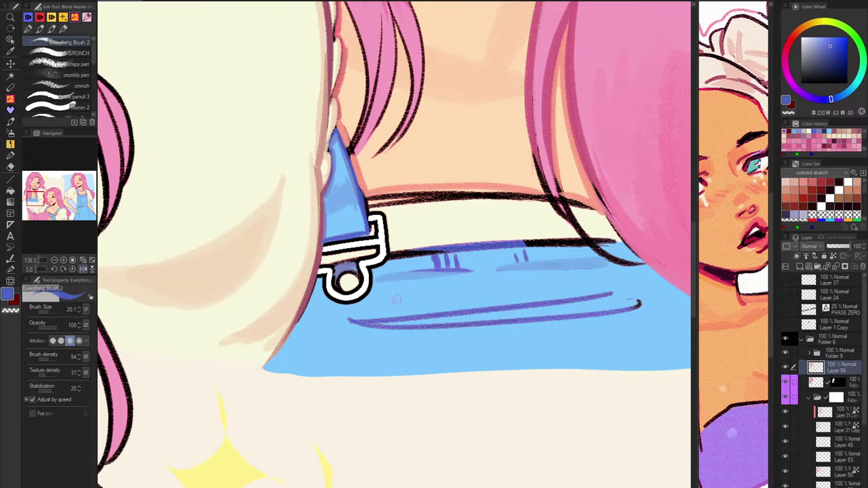
pyautogui.moveTo(390, 256); pyautogui.dragTo(550, 248)
pyautogui.hotkey('ctrl', 'z')
pyautogui.moveTo(393, 257); pyautogui.dragTo(566, 247)
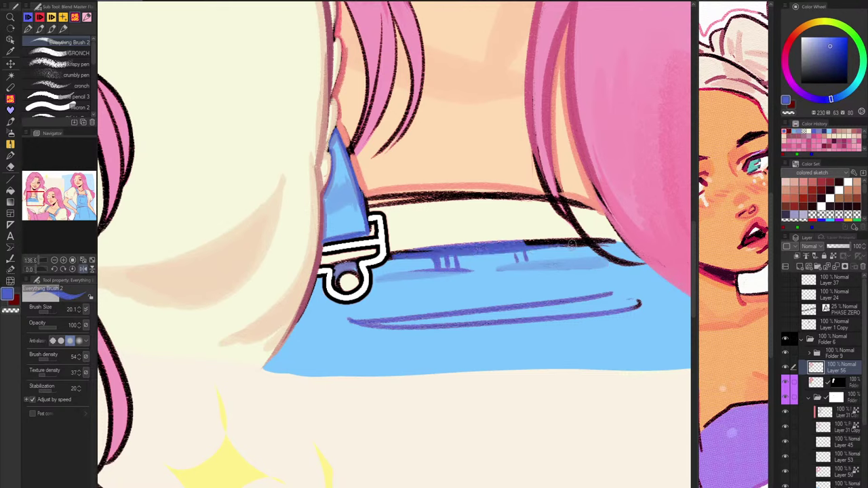
pyautogui.hotkey('ctrl', 'z')
pyautogui.moveTo(394, 257)
pyautogui.mouseDown()
pyautogui.moveTo(623, 247)
pyautogui.moveTo(527, 243)
pyautogui.mouseUp()
# Cover the dark hair sketch line crossing the overalls in light blue and extend the blue top edge to meet the hair.
pyautogui.keyDown('alt'); pyautogui.click(642, 273); pyautogui.keyUp('alt')
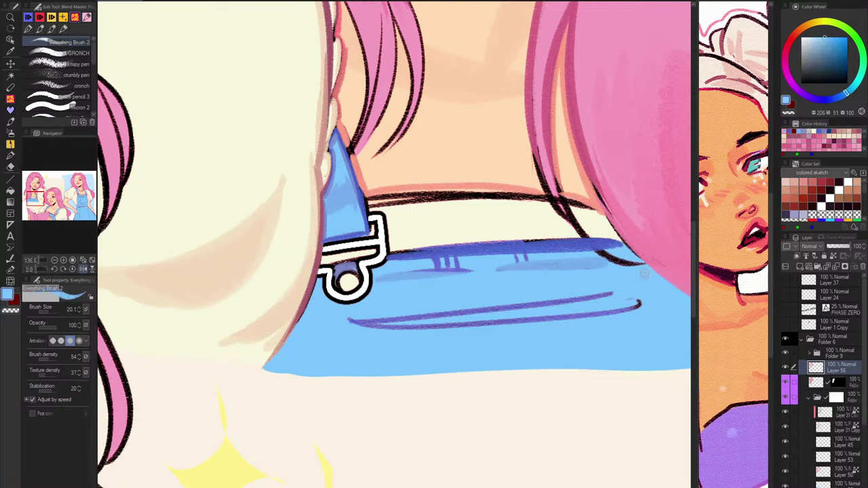
pyautogui.moveTo(637, 263)
pyautogui.mouseDown()
pyautogui.moveTo(617, 247)
pyautogui.moveTo(577, 247)
pyautogui.mouseUp()
pyautogui.keyDown('alt'); pyautogui.click(598, 245); pyautogui.keyUp('alt')
pyautogui.moveTo(588, 246); pyautogui.dragTo(627, 247)
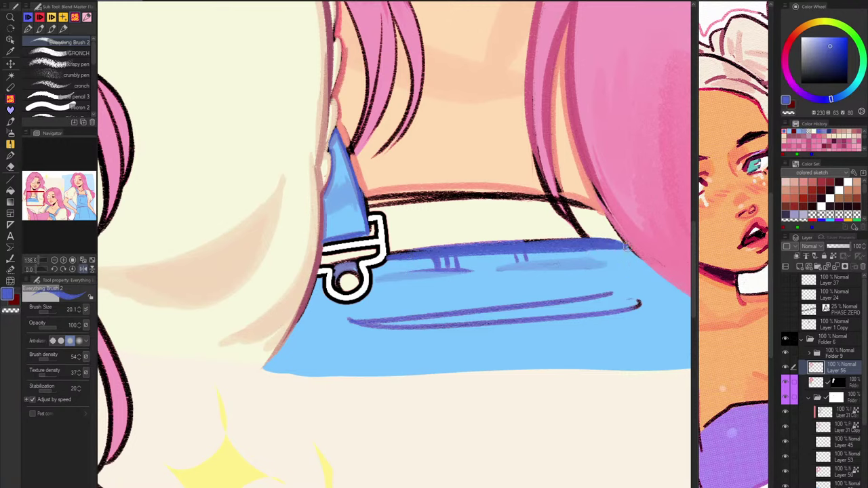
# Clean the underside of the overalls' top edge in light blue and soften the stitch marks nearer the long hair lock.
pyautogui.keyDown('alt'); pyautogui.click(398, 263); pyautogui.keyUp('alt')
pyautogui.moveTo(396, 264); pyautogui.dragTo(634, 250)
pyautogui.keyDown('alt'); pyautogui.click(525, 256); pyautogui.keyUp('alt')
pyautogui.moveTo(527, 255); pyautogui.dragTo(525, 262)
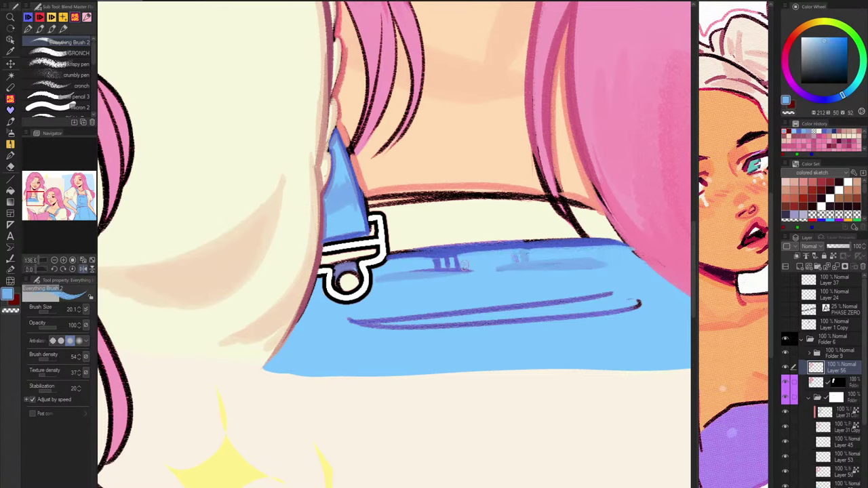
pyautogui.keyDown('alt'); pyautogui.click(360, 207); pyautogui.keyUp('alt')
pyautogui.click(829, 43)
pyautogui.moveTo(434, 261); pyautogui.dragTo(438, 259)
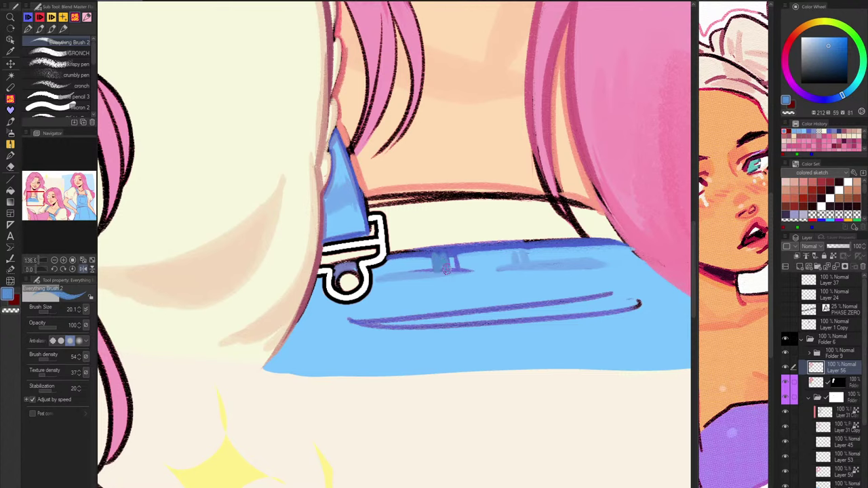
pyautogui.hotkey('ctrl', 'z')
pyautogui.click(825, 43)
pyautogui.moveTo(435, 255)
pyautogui.mouseDown()
pyautogui.moveTo(436, 268)
pyautogui.moveTo(540, 263)
pyautogui.mouseUp()
pyautogui.hotkey('ctrl', 'z')
pyautogui.hotkey('ctrl', 'z')
# Sample the overalls' light blue, enlarge the brush to 46.1 and paint out the old stitch marks below the top edge.
pyautogui.keyDown('alt'); pyautogui.click(487, 256); pyautogui.keyUp('alt')
pyautogui.press(']')
pyautogui.press(']')
pyautogui.press(']')
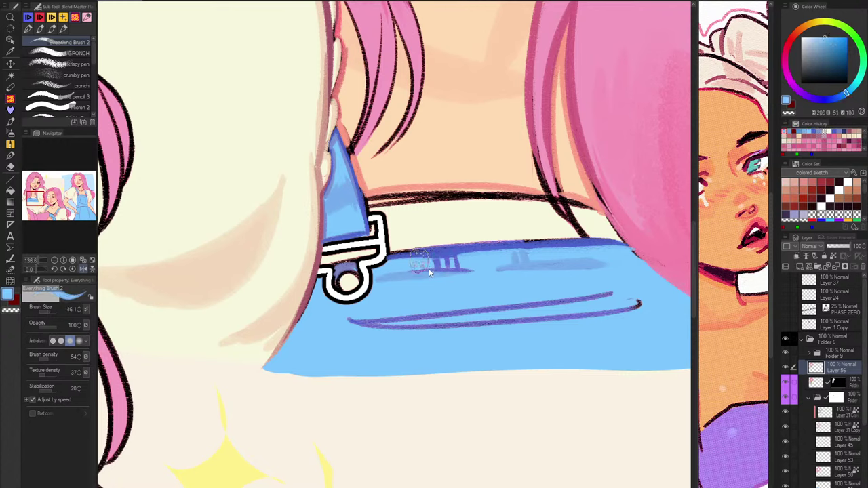
pyautogui.moveTo(424, 261); pyautogui.dragTo(570, 259)
# Reduce the brush to 30.8 and paint new stitch marks and a seam line below the top edge in blue with hue 214.
pyautogui.press('[')
pyautogui.press('[')
pyautogui.keyDown('alt'); pyautogui.click(597, 265); pyautogui.keyUp('alt')
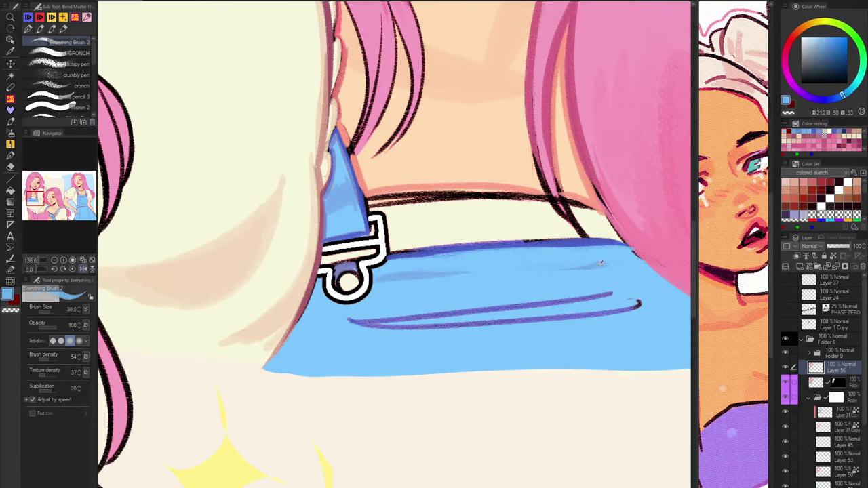
pyautogui.click(827, 42)
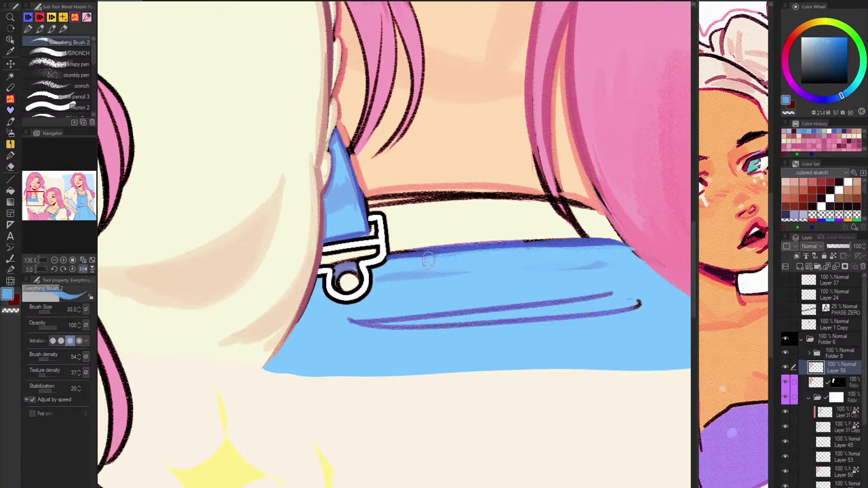
pyautogui.moveTo(427, 261); pyautogui.dragTo(476, 263)
pyautogui.moveTo(541, 249)
pyautogui.mouseDown()
pyautogui.moveTo(542, 260)
pyautogui.moveTo(563, 259)
pyautogui.mouseUp()
pyautogui.moveTo(489, 269); pyautogui.dragTo(588, 265)
pyautogui.hotkey('ctrl', 'z')
pyautogui.moveTo(446, 272); pyautogui.dragTo(637, 261)
pyautogui.hotkey('ctrl', 'z')
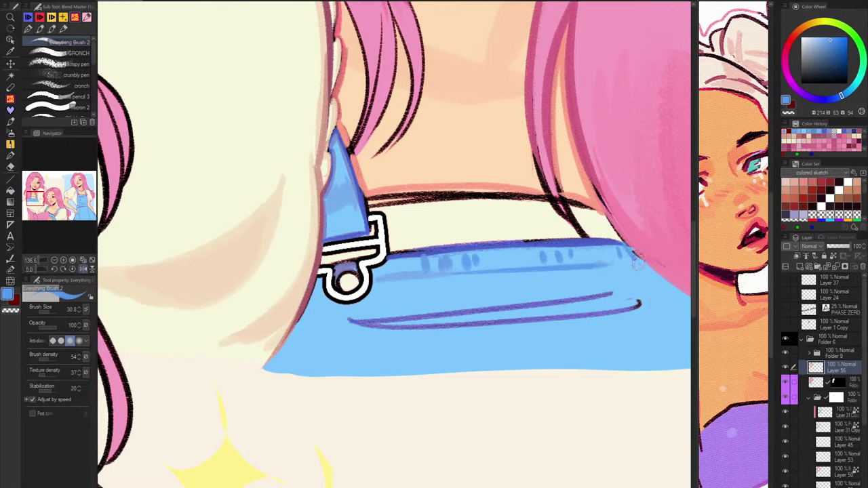
# Retrace the bib pocket's opening lines in blue with hue 214, saturation 63, brightness 94, undoing unwanted strokes.
pyautogui.scroll(-5, 551, 358)
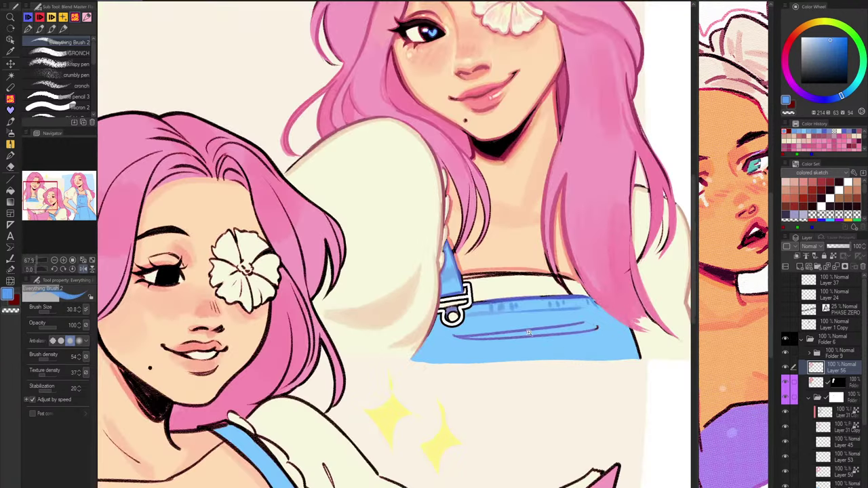
pyautogui.scroll(2, 530, 334)
pyautogui.moveTo(551, 329); pyautogui.dragTo(531, 341)
pyautogui.moveTo(411, 348); pyautogui.dragTo(593, 329)
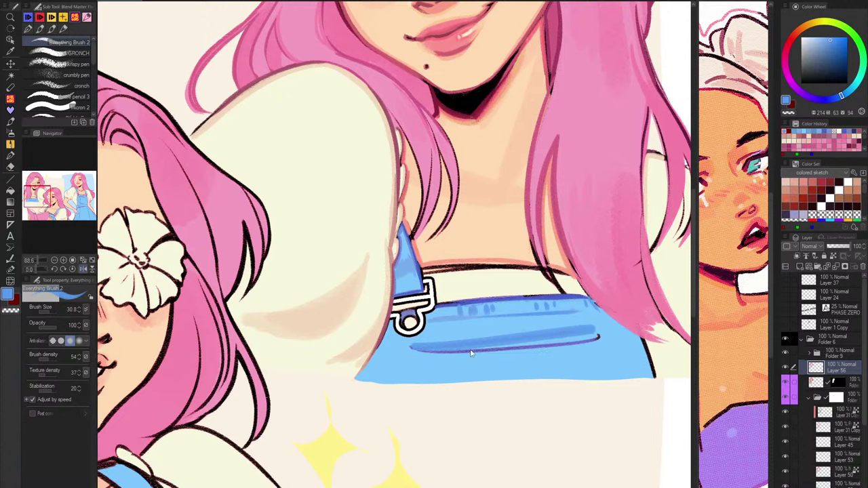
pyautogui.hotkey('ctrl', 'z')
pyautogui.press(']')
pyautogui.moveTo(409, 349)
pyautogui.mouseDown()
pyautogui.moveTo(516, 351)
pyautogui.moveTo(571, 342)
pyautogui.moveTo(410, 347)
pyautogui.moveTo(491, 354)
pyautogui.moveTo(606, 337)
pyautogui.moveTo(399, 348)
pyautogui.mouseUp()
pyautogui.hotkey('ctrl', 'z')
# Sample light blue with hue 206, saturation 51, brightness 100 and clean up the sketch lines around the pocket opening.
pyautogui.keyDown('alt'); pyautogui.click(515, 342); pyautogui.keyUp('alt')
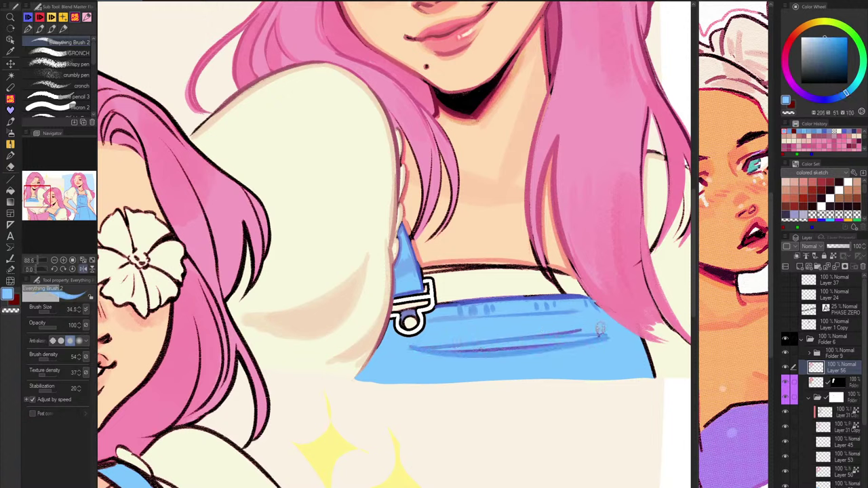
pyautogui.moveTo(600, 329)
pyautogui.mouseDown()
pyautogui.moveTo(404, 348)
pyautogui.moveTo(621, 331)
pyautogui.moveTo(451, 344)
pyautogui.moveTo(596, 339)
pyautogui.mouseUp()
pyautogui.keyDown('alt'); pyautogui.click(588, 340); pyautogui.keyUp('alt')
pyautogui.keyDown('alt'); pyautogui.click(601, 333); pyautogui.keyUp('alt')
pyautogui.hotkey('ctrl', 'z')
pyautogui.hotkey('ctrl', 'z')
# Draw the pocket's opening and both side edges down to the hem in blue with hue 214, saturation 63, brightness 94.
pyautogui.moveTo(408, 348)
pyautogui.mouseDown()
pyautogui.moveTo(600, 337)
pyautogui.moveTo(628, 373)
pyautogui.mouseUp()
pyautogui.keyDown('alt'); pyautogui.click(623, 333); pyautogui.keyUp('alt')
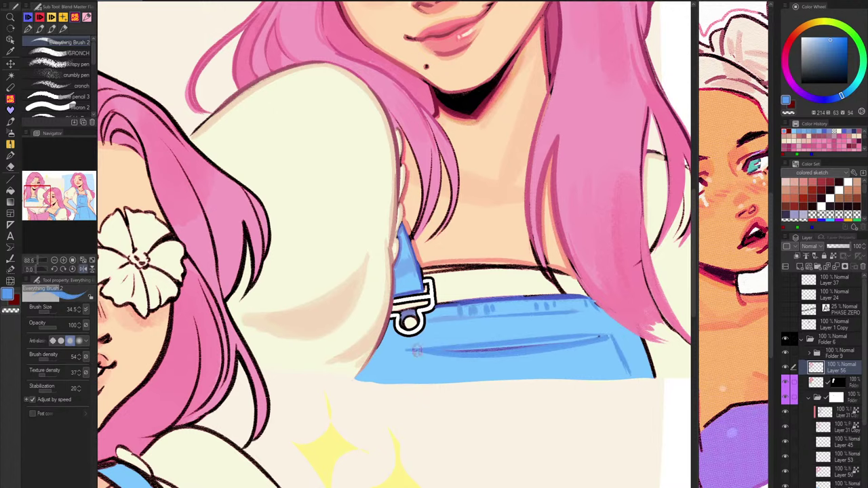
pyautogui.moveTo(408, 349); pyautogui.dragTo(404, 370)
pyautogui.scroll(-5, 440, 349)
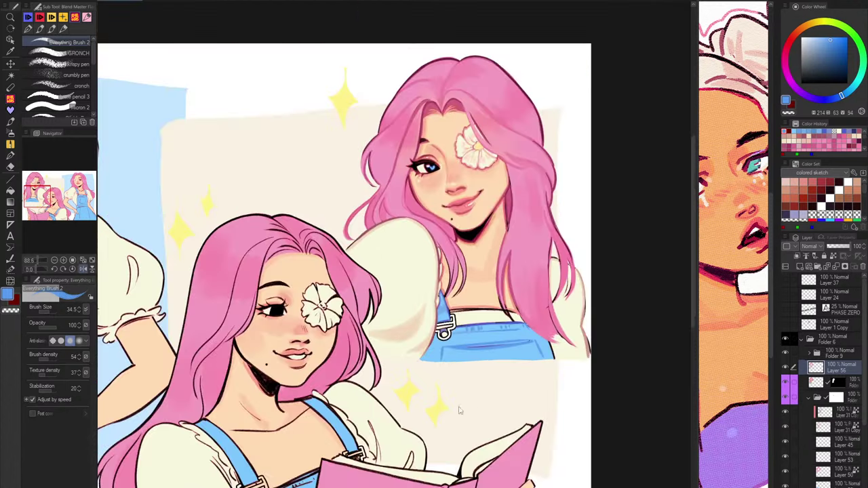
pyautogui.moveTo(461, 410); pyautogui.dragTo(658, 340)
pyautogui.moveTo(626, 375); pyautogui.dragTo(568, 381)
pyautogui.moveTo(644, 297)
pyautogui.mouseDown()
pyautogui.moveTo(633, 295)
pyautogui.moveTo(642, 283)
pyautogui.mouseUp()
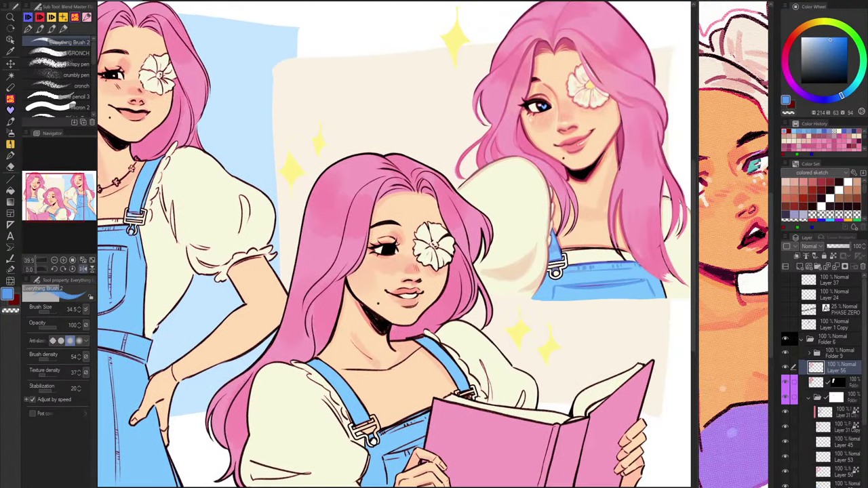
pyautogui.click(10, 281)
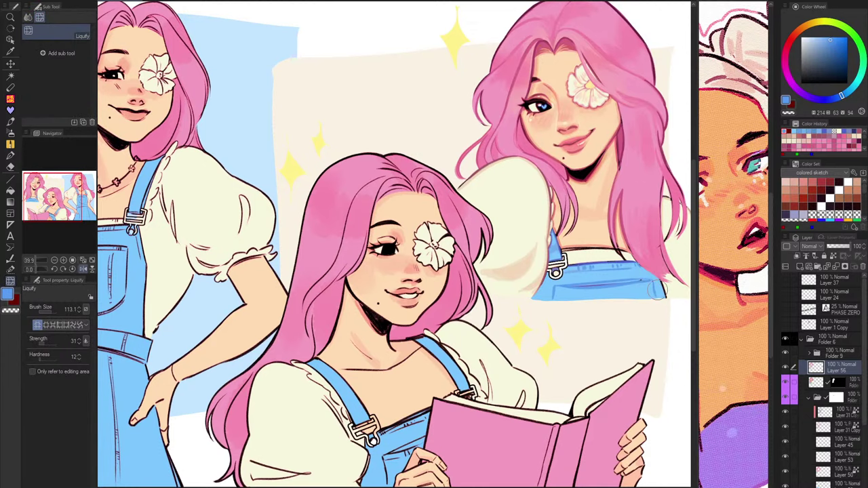
pyautogui.press('b')
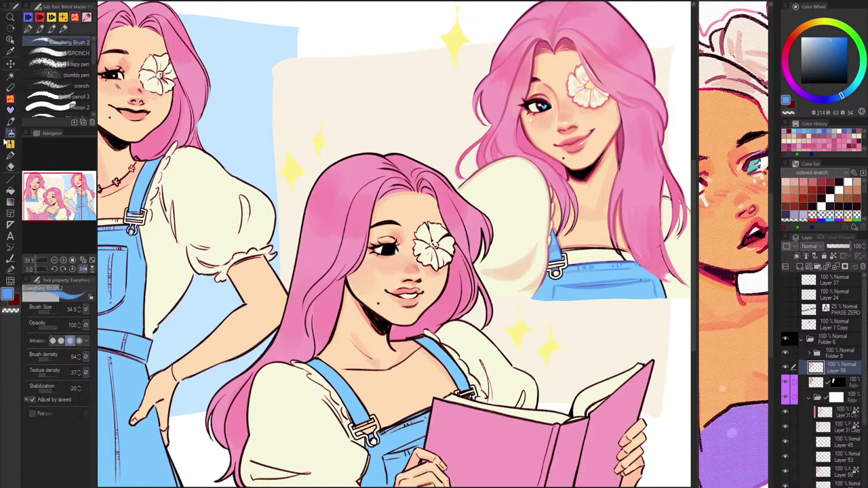
# Add a curved seam line, short stitch marks and side seam details to the bib pocket in the same blue.
pyautogui.moveTo(639, 296); pyautogui.dragTo(540, 276)
pyautogui.scroll(4, 522, 270)
pyautogui.moveTo(358, 266)
pyautogui.mouseDown()
pyautogui.moveTo(504, 271)
pyautogui.moveTo(396, 275)
pyautogui.moveTo(419, 278)
pyautogui.moveTo(547, 269)
pyautogui.mouseUp()
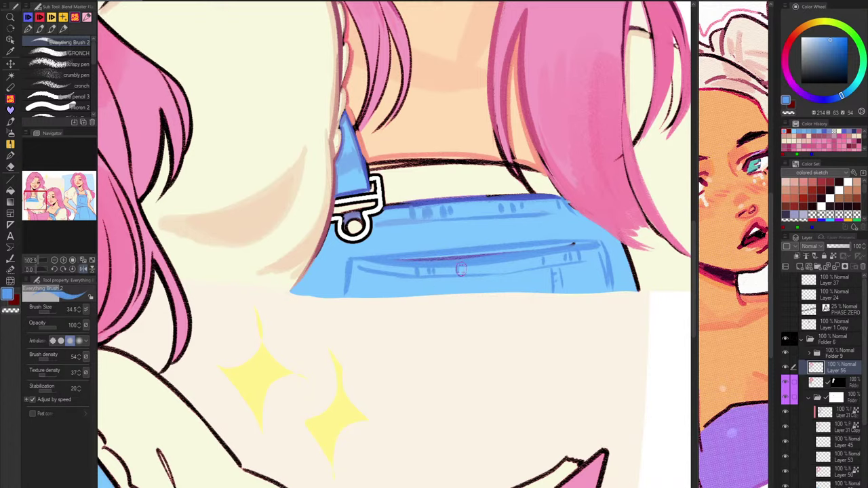
# Fill the gap between the pocket opening's two lines with blue, covering the remaining dark sketch line.
pyautogui.scroll(2, 460, 269)
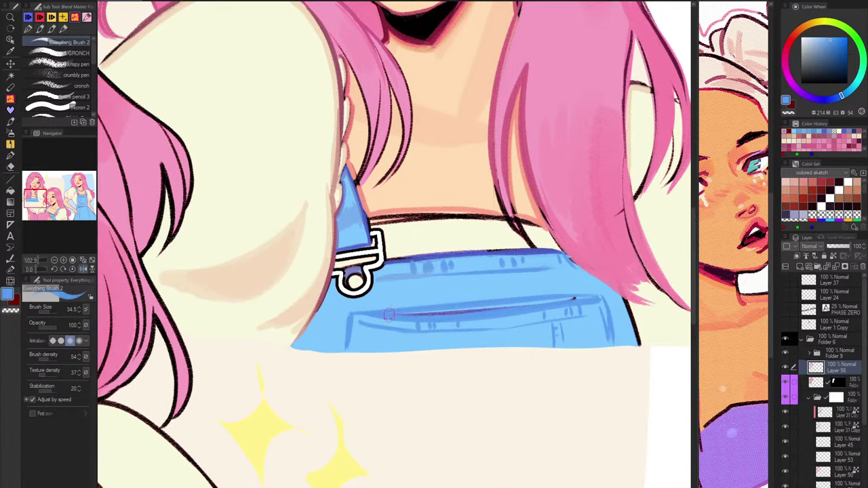
pyautogui.moveTo(389, 315); pyautogui.dragTo(535, 307)
pyautogui.moveTo(453, 309); pyautogui.dragTo(566, 299)
# Sample blue with hue 230, saturation 63, brightness 80 and outline the pocket opening's upper and lower edges.
pyautogui.keyDown('alt'); pyautogui.click(524, 250); pyautogui.keyUp('alt')
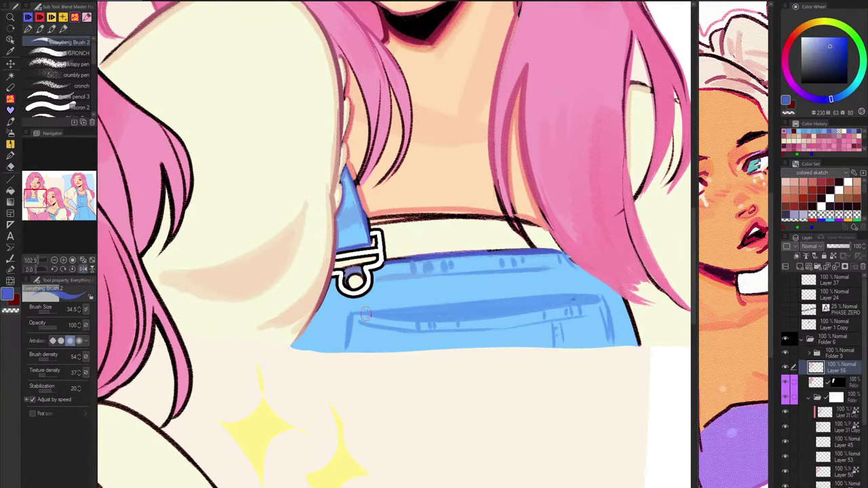
pyautogui.moveTo(356, 314); pyautogui.dragTo(542, 311)
pyautogui.hotkey('ctrl', 'z')
pyautogui.moveTo(355, 314)
pyautogui.mouseDown()
pyautogui.moveTo(456, 316)
pyautogui.moveTo(600, 297)
pyautogui.moveTo(461, 305)
pyautogui.mouseUp()
pyautogui.moveTo(389, 315); pyautogui.dragTo(474, 307)
# Sample a pale cream with hue 58, saturation 10, brightness 97 for a flower on the overalls.
pyautogui.moveTo(575, 311); pyautogui.dragTo(528, 447)
pyautogui.moveTo(531, 334); pyautogui.dragTo(536, 402)
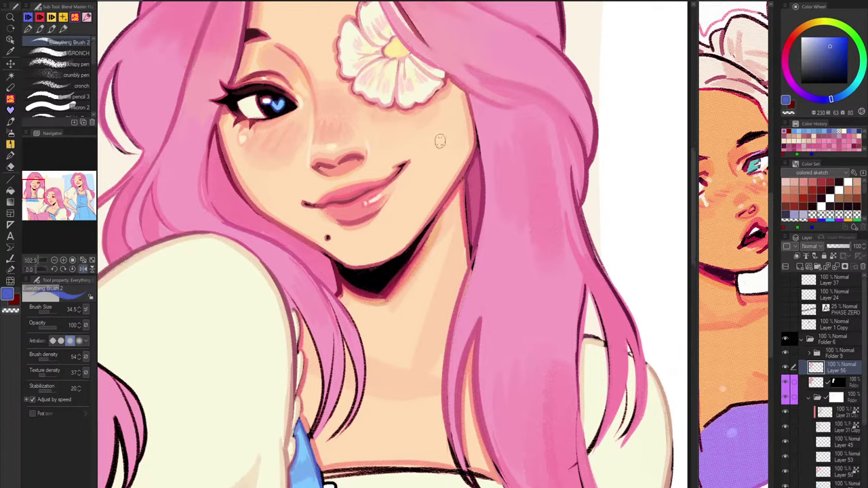
pyautogui.keyDown('alt'); pyautogui.click(440, 141); pyautogui.keyUp('alt')
pyautogui.moveTo(502, 338); pyautogui.dragTo(536, 177)
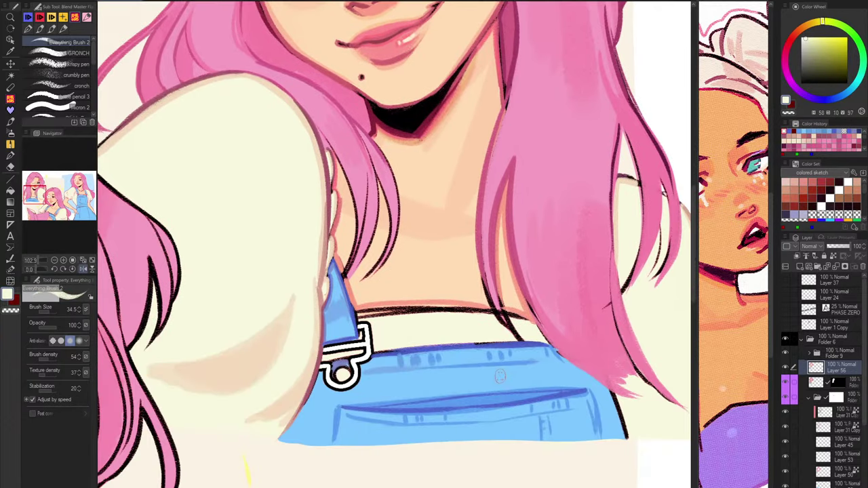
pyautogui.moveTo(499, 376)
pyautogui.mouseDown()
pyautogui.moveTo(478, 379)
pyautogui.moveTo(493, 388)
pyautogui.moveTo(484, 394)
pyautogui.moveTo(506, 388)
pyautogui.moveTo(499, 382)
pyautogui.moveTo(515, 372)
pyautogui.moveTo(529, 395)
pyautogui.moveTo(509, 395)
pyautogui.mouseUp()
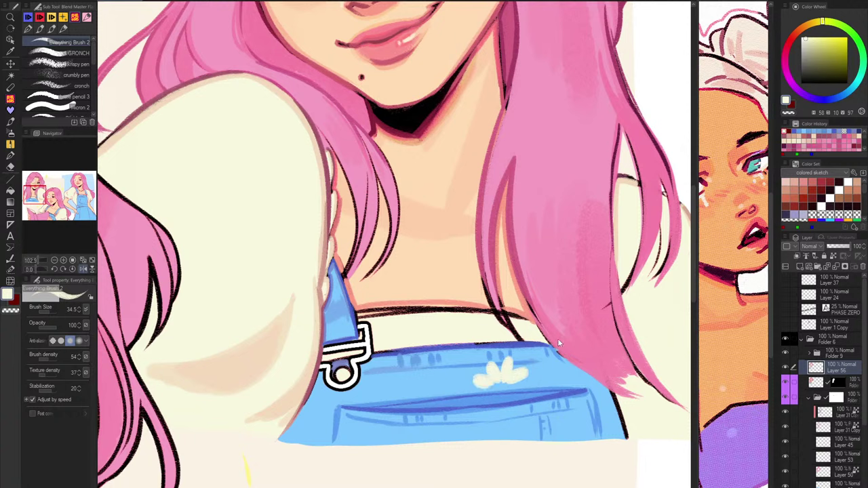
pyautogui.hotkey('ctrl', 'z')
pyautogui.hotkey('ctrl', 'z')
pyautogui.hotkey('ctrl', 'z')
pyautogui.hotkey('ctrl', 'z')
pyautogui.hotkey('ctrl', 'z')
pyautogui.hotkey('ctrl', 'z')
pyautogui.hotkey('ctrl', 'z')
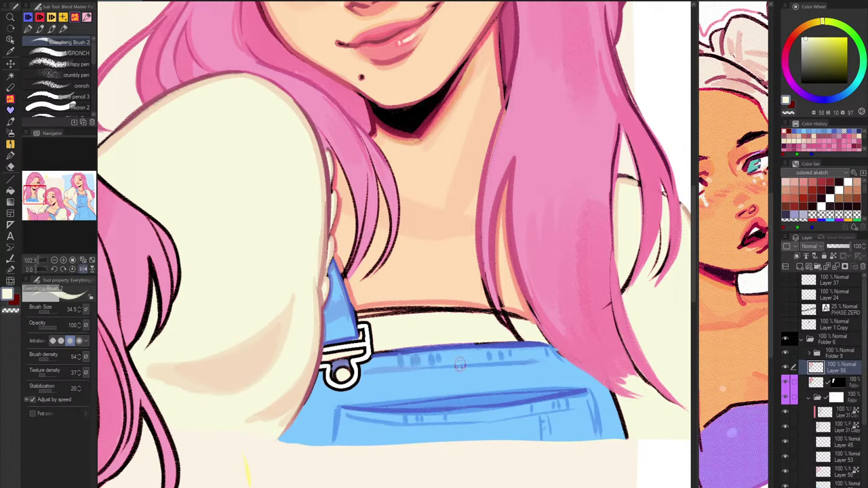
# Paint a small cream daisy above the pocket and give it a yellow center sampled at hue 49, saturation 38, brightness 99.
pyautogui.moveTo(460, 364)
pyautogui.mouseDown()
pyautogui.moveTo(454, 372)
pyautogui.moveTo(470, 356)
pyautogui.moveTo(460, 379)
pyautogui.moveTo(483, 362)
pyautogui.mouseUp()
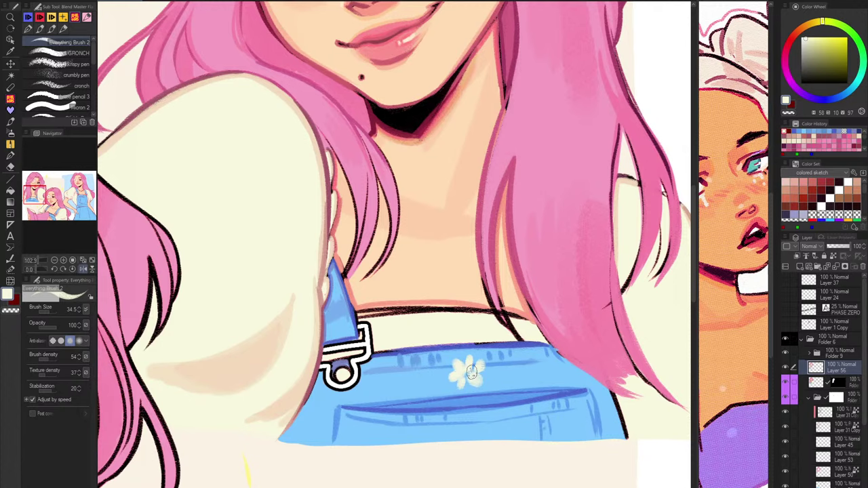
pyautogui.scroll(5, 469, 371)
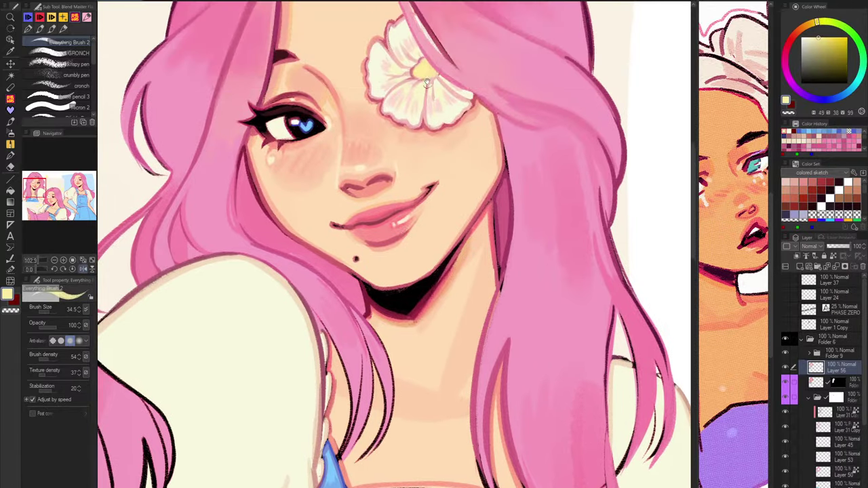
pyautogui.scroll(-5, 467, 380)
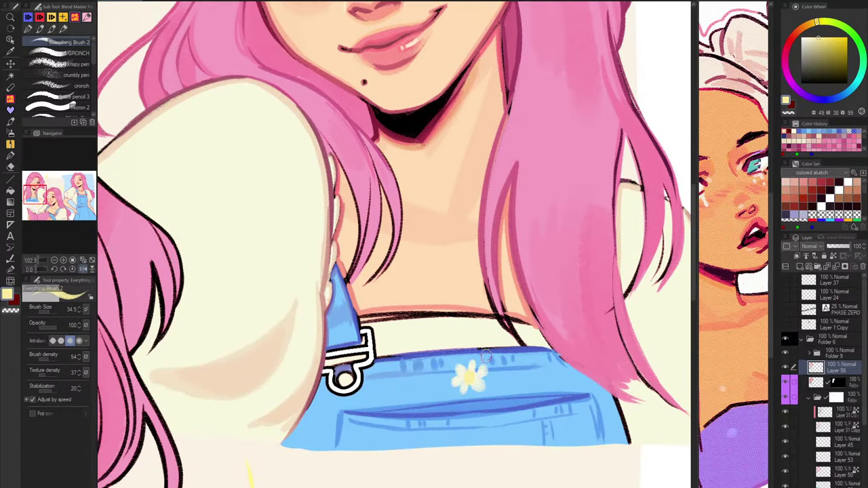
pyautogui.keyDown('alt'); pyautogui.click(546, 321); pyautogui.keyUp('alt')
pyautogui.click(481, 367)
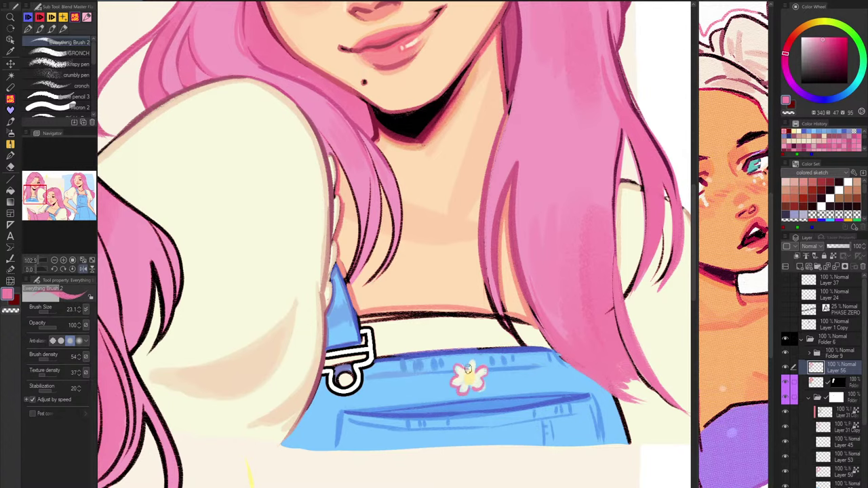
pyautogui.press('h')
pyautogui.scroll(-5, 494, 410)
pyautogui.scroll(8, 499, 407)
pyautogui.press('h')
pyautogui.hotkey('ctrl', 'z')
pyautogui.hotkey('ctrl', 'z')
pyautogui.hotkey('ctrl', 'z')
pyautogui.hotkey('ctrl', 'z')
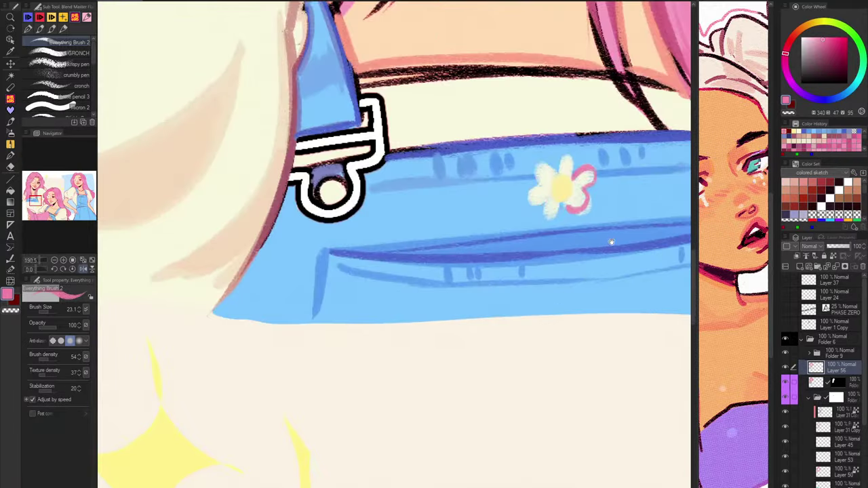
pyautogui.moveTo(610, 242); pyautogui.dragTo(490, 372)
pyautogui.keyDown('alt'); pyautogui.click(484, 402); pyautogui.keyUp('alt')
pyautogui.hotkey('ctrl', 'z')
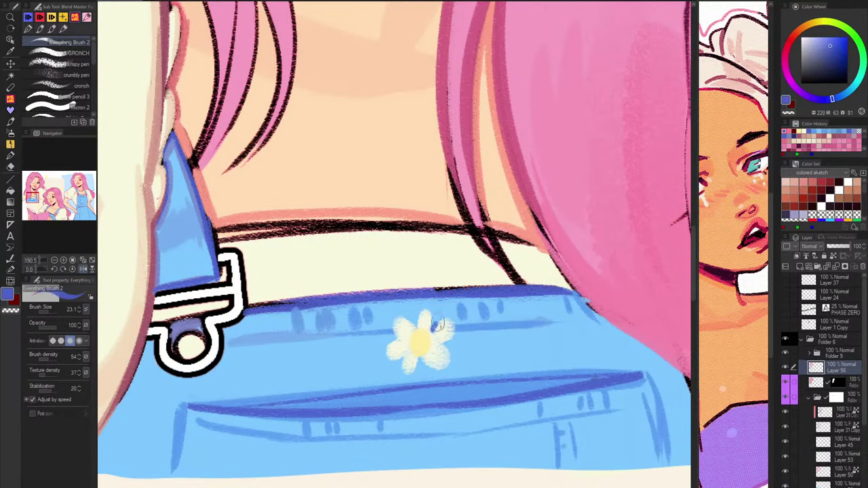
# Undo the last blue petal-edge strokes and rework the daisy's petals in pale cream at hue 58, saturation 10, brightness 97.
pyautogui.moveTo(434, 329)
pyautogui.mouseDown()
pyautogui.moveTo(448, 343)
pyautogui.moveTo(429, 318)
pyautogui.moveTo(408, 323)
pyautogui.moveTo(385, 346)
pyautogui.moveTo(400, 373)
pyautogui.moveTo(434, 374)
pyautogui.moveTo(448, 349)
pyautogui.moveTo(423, 313)
pyautogui.moveTo(438, 333)
pyautogui.moveTo(450, 327)
pyautogui.mouseUp()
pyautogui.hotkey('ctrl', 'z')
pyautogui.hotkey('ctrl', 'z')
pyautogui.hotkey('ctrl', 'z')
pyautogui.hotkey('ctrl', 'z')
pyautogui.keyDown('alt'); pyautogui.click(423, 324); pyautogui.keyUp('alt')
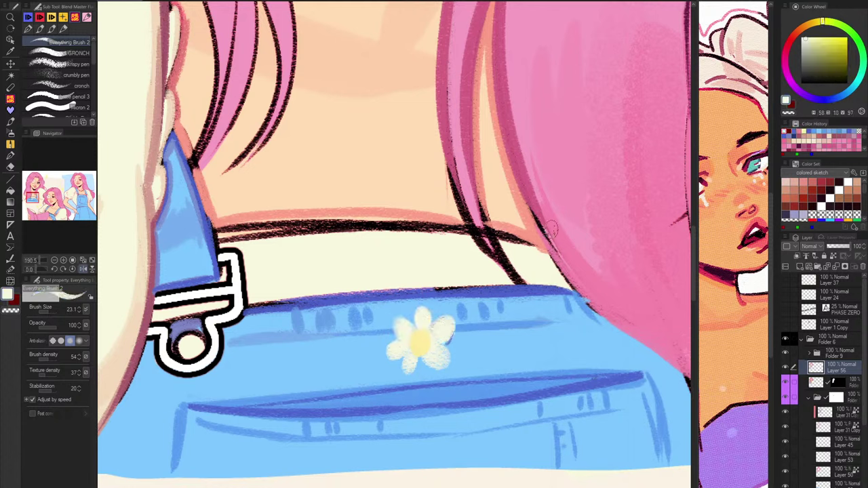
pyautogui.moveTo(425, 356)
pyautogui.mouseDown()
pyautogui.moveTo(424, 374)
pyautogui.moveTo(441, 360)
pyautogui.mouseUp()
# Outline the daisy's petals in blue with hue 214, saturation 63, brightness 94.
pyautogui.keyDown('alt'); pyautogui.click(499, 259); pyautogui.keyUp('alt')
pyautogui.hotkey('ctrl', 'z')
pyautogui.keyDown('alt'); pyautogui.click(536, 214); pyautogui.keyUp('alt')
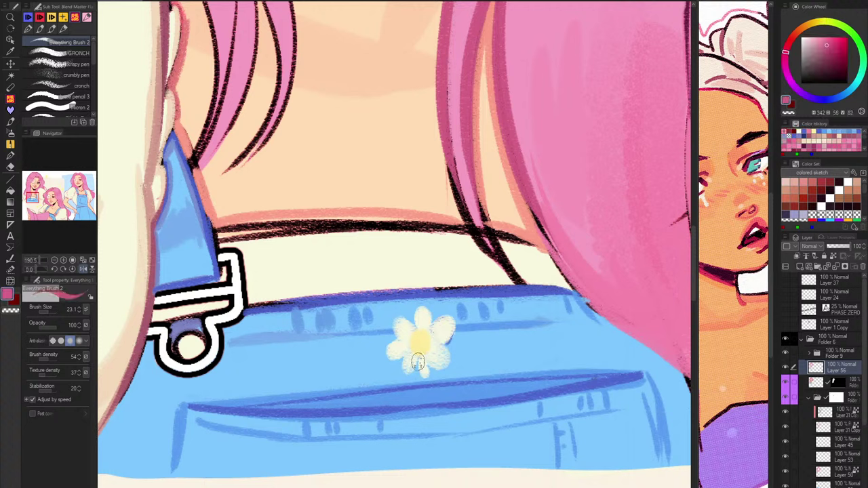
pyautogui.moveTo(416, 359)
pyautogui.mouseDown()
pyautogui.moveTo(436, 369)
pyautogui.moveTo(423, 376)
pyautogui.moveTo(450, 356)
pyautogui.moveTo(454, 320)
pyautogui.moveTo(438, 315)
pyautogui.moveTo(432, 325)
pyautogui.moveTo(415, 305)
pyautogui.moveTo(416, 323)
pyautogui.moveTo(394, 317)
pyautogui.moveTo(403, 361)
pyautogui.mouseUp()
pyautogui.click(821, 53)
pyautogui.hotkey('ctrl', 'z')
pyautogui.hotkey('ctrl', 'z')
pyautogui.keyDown('alt'); pyautogui.click(459, 383); pyautogui.keyUp('alt')
pyautogui.hotkey('ctrl', 'z')
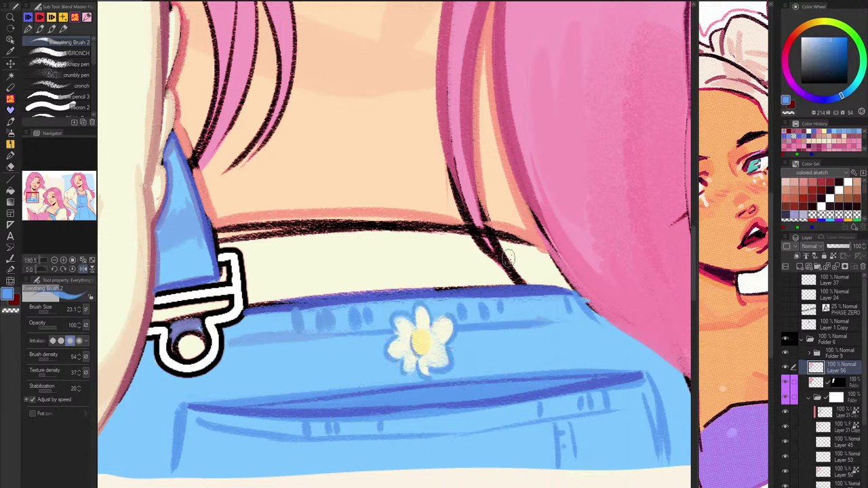
# Darken a sampled pink to hue 349, saturation 47, brightness 51 and paint short stems running from the daisy into the pocket.
pyautogui.scroll(-3, 473, 324)
pyautogui.scroll(2, 456, 369)
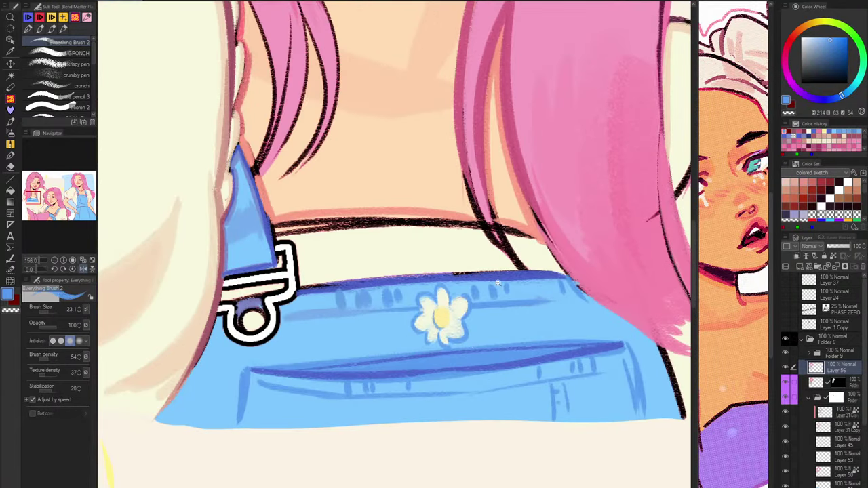
pyautogui.keyDown('alt'); pyautogui.click(527, 187); pyautogui.keyUp('alt')
pyautogui.moveTo(439, 339); pyautogui.dragTo(437, 371)
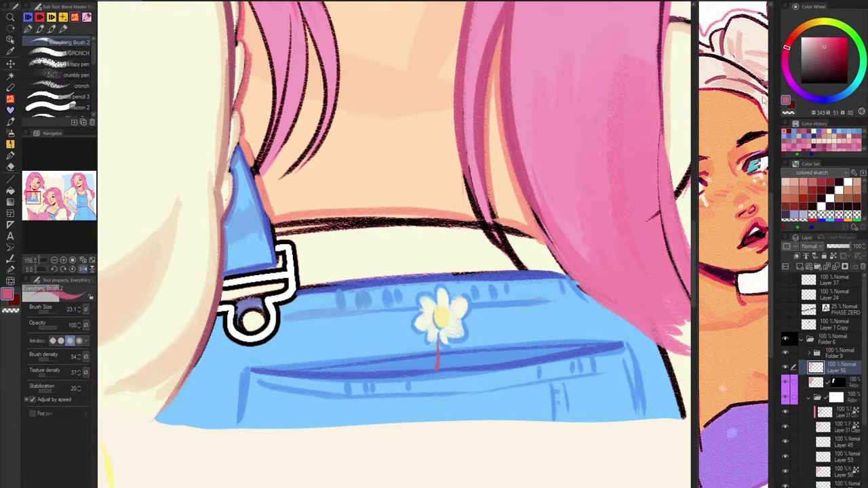
pyautogui.moveTo(822, 49); pyautogui.dragTo(822, 60)
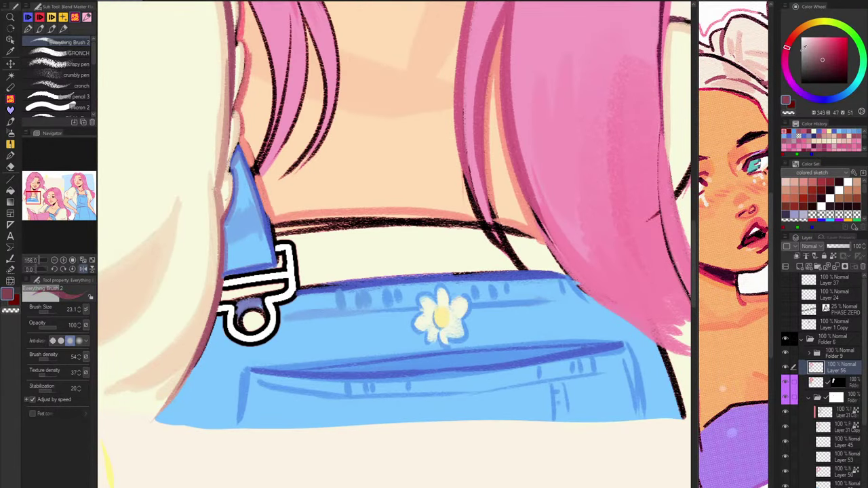
pyautogui.moveTo(439, 335)
pyautogui.mouseDown()
pyautogui.moveTo(436, 372)
pyautogui.moveTo(465, 345)
pyautogui.mouseUp()
pyautogui.hotkey('ctrl', 'z')
# Paint a smaller pale flower on the second stem and define its petals with sampled blues such as hue 219.
pyautogui.keyDown('alt'); pyautogui.click(468, 327); pyautogui.keyUp('alt')
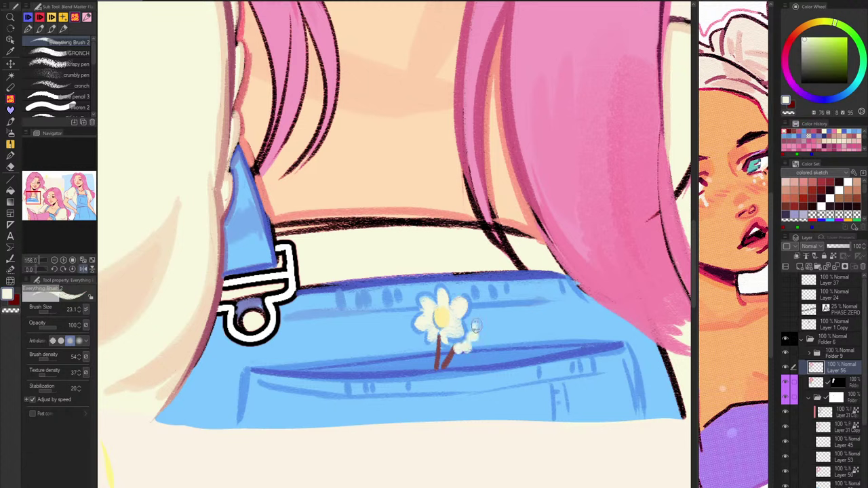
pyautogui.keyDown('alt'); pyautogui.click(472, 324); pyautogui.keyUp('alt')
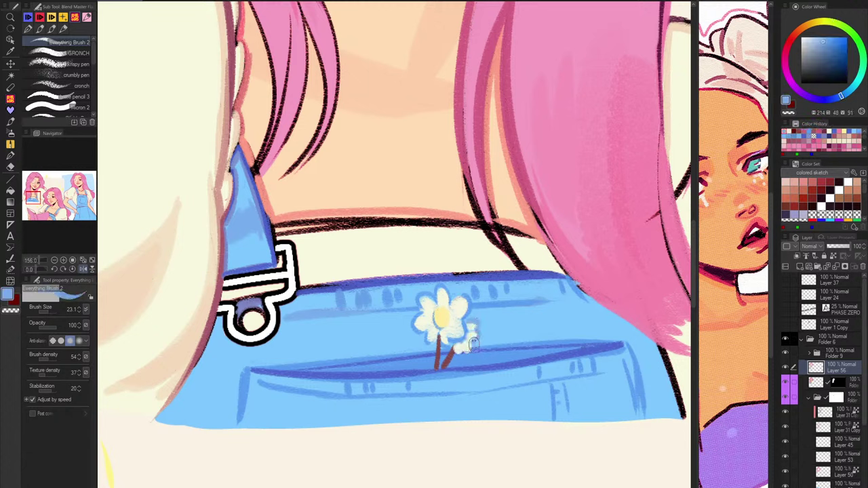
pyautogui.keyDown('alt'); pyautogui.click(475, 349); pyautogui.keyUp('alt')
pyautogui.moveTo(480, 330); pyautogui.dragTo(479, 338)
pyautogui.keyDown('alt'); pyautogui.click(461, 341); pyautogui.keyUp('alt')
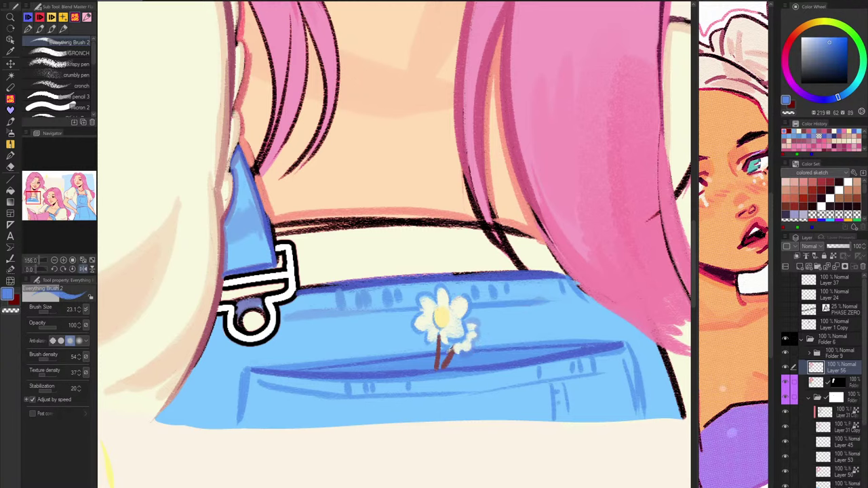
pyautogui.keyDown('alt'); pyautogui.click(450, 347); pyautogui.keyUp('alt')
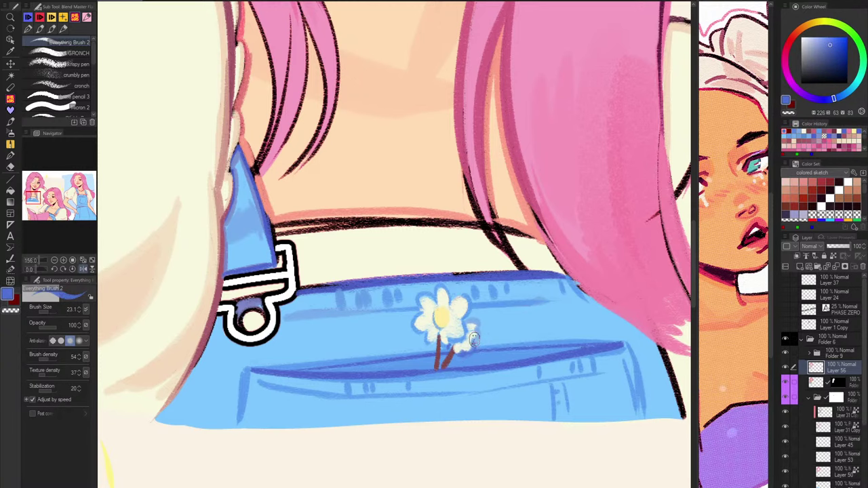
# Check the whole figure in mirrored view and remove the daisy from the overalls.
pyautogui.scroll(-10, 481, 338)
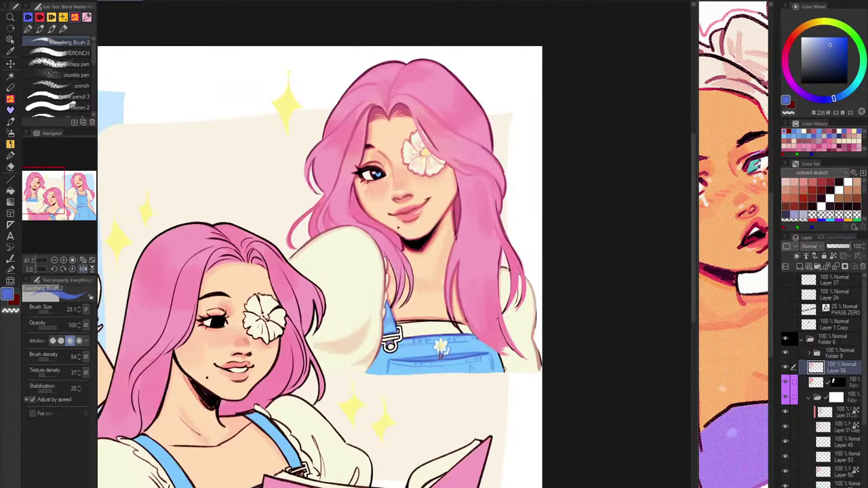
pyautogui.press('h')
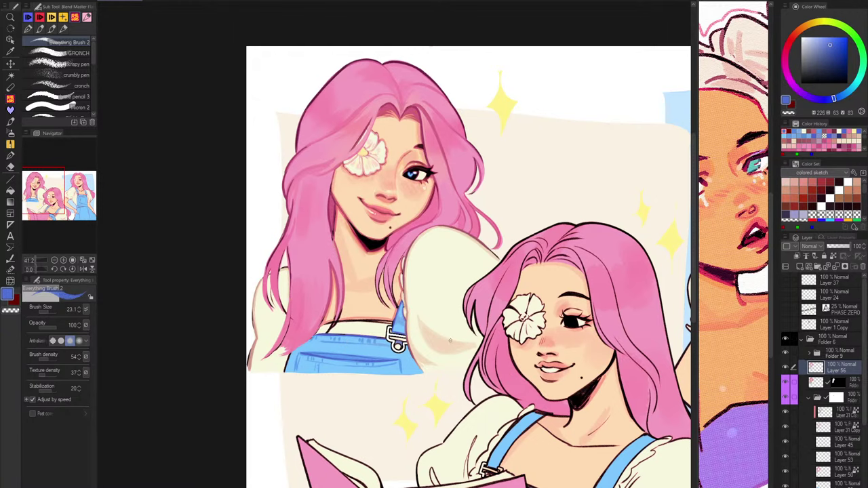
pyautogui.press('h')
# Sample blues from the overalls and touch up the bib's top edge with hue 229, saturation 63, brightness 75.
pyautogui.scroll(6, 470, 377)
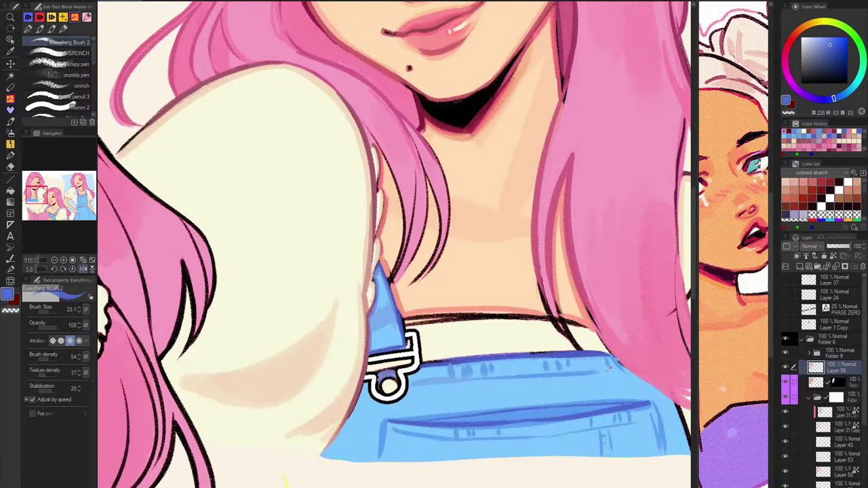
pyautogui.keyDown('alt'); pyautogui.click(588, 357); pyautogui.keyUp('alt')
pyautogui.keyDown('alt'); pyautogui.click(571, 377); pyautogui.keyUp('alt')
pyautogui.keyDown('alt'); pyautogui.click(520, 375); pyautogui.keyUp('alt')
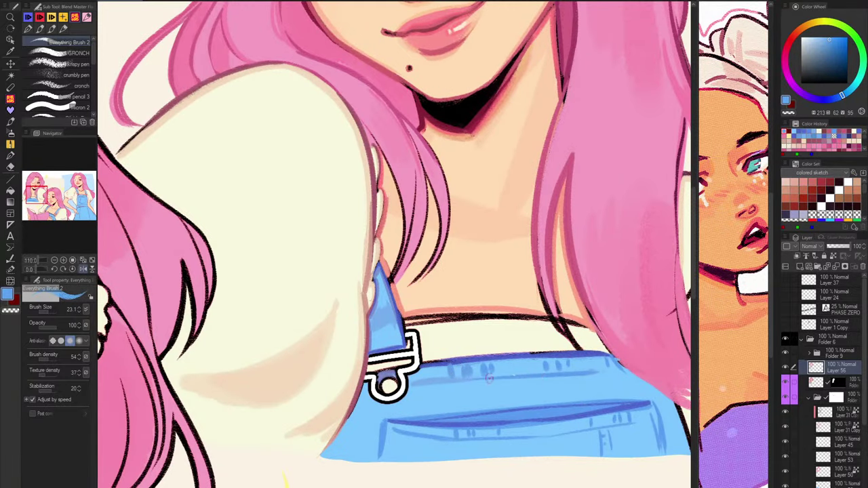
pyautogui.keyDown('alt'); pyautogui.click(583, 351); pyautogui.keyUp('alt')
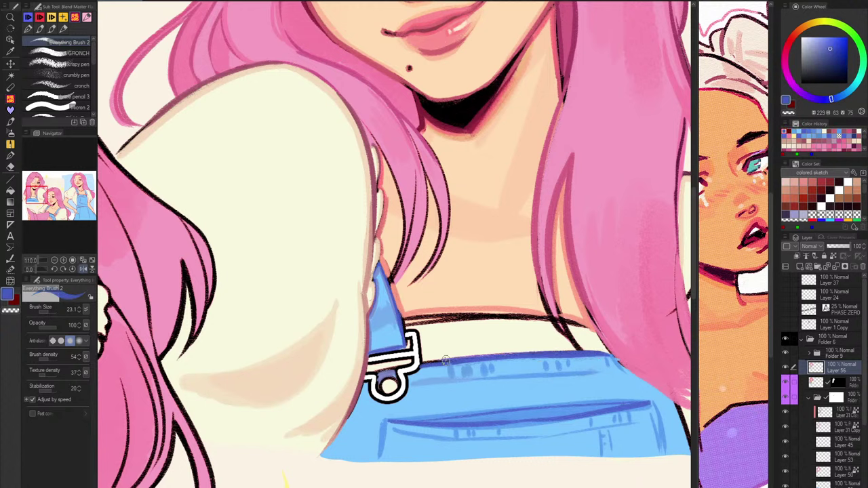
# Cover the blouse neckline's dark sketch line with dusty pink at hue 16, saturation 27, brightness 85, and clean its edge with cream.
pyautogui.keyDown('alt'); pyautogui.click(372, 301); pyautogui.keyUp('alt')
pyautogui.moveTo(404, 325); pyautogui.dragTo(543, 320)
pyautogui.hotkey('ctrl', 'z')
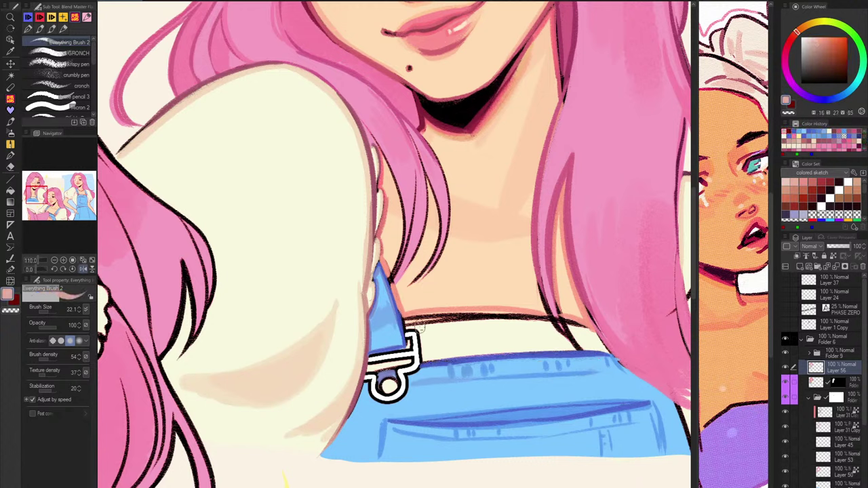
pyautogui.moveTo(408, 325); pyautogui.dragTo(555, 321)
pyautogui.moveTo(424, 322)
pyautogui.mouseDown()
pyautogui.moveTo(589, 328)
pyautogui.moveTo(598, 345)
pyautogui.moveTo(562, 342)
pyautogui.moveTo(573, 330)
pyautogui.moveTo(427, 329)
pyautogui.mouseUp()
pyautogui.keyDown('alt'); pyautogui.click(499, 332); pyautogui.keyUp('alt')
pyautogui.moveTo(550, 323)
pyautogui.mouseDown()
pyautogui.moveTo(511, 322)
pyautogui.moveTo(536, 312)
pyautogui.moveTo(554, 316)
pyautogui.moveTo(424, 317)
pyautogui.mouseUp()
# Paint over the remaining dark line above the neckline with skin tone at hue 32, saturation 30, brightness 100.
pyautogui.keyDown('alt'); pyautogui.click(518, 309); pyautogui.keyUp('alt')
pyautogui.moveTo(522, 317)
pyautogui.mouseDown()
pyautogui.moveTo(404, 304)
pyautogui.moveTo(407, 314)
pyautogui.moveTo(536, 313)
pyautogui.mouseUp()
pyautogui.keyDown('alt'); pyautogui.click(404, 305); pyautogui.keyUp('alt')
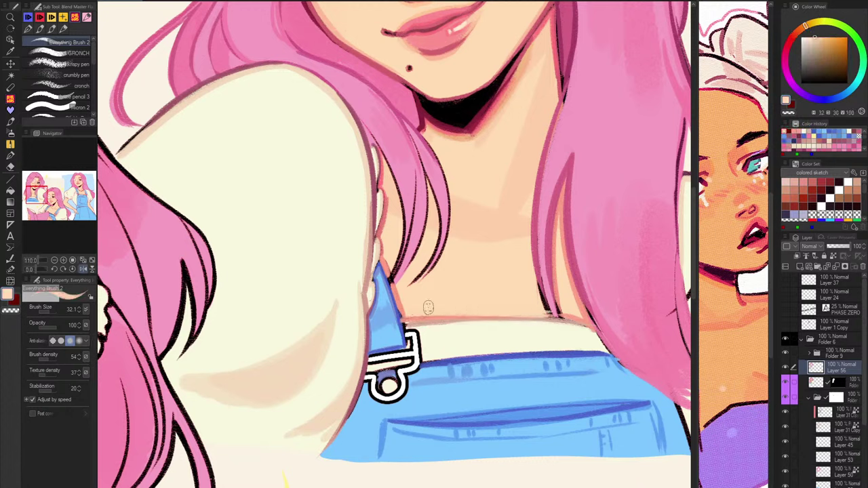
# Line the neckline's skin edge in coral at hue 10, saturation 46, and the blouse edge beneath it in dusty pink at hue 15, saturation 28.
pyautogui.keyDown('alt'); pyautogui.click(587, 310); pyautogui.keyUp('alt')
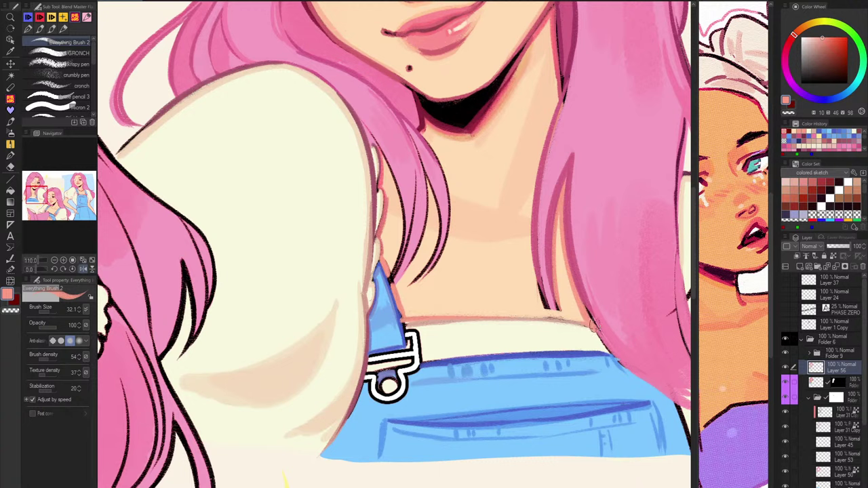
pyautogui.moveTo(574, 320); pyautogui.dragTo(458, 316)
pyautogui.hotkey('ctrl', 'z')
pyautogui.moveTo(575, 321); pyautogui.dragTo(480, 316)
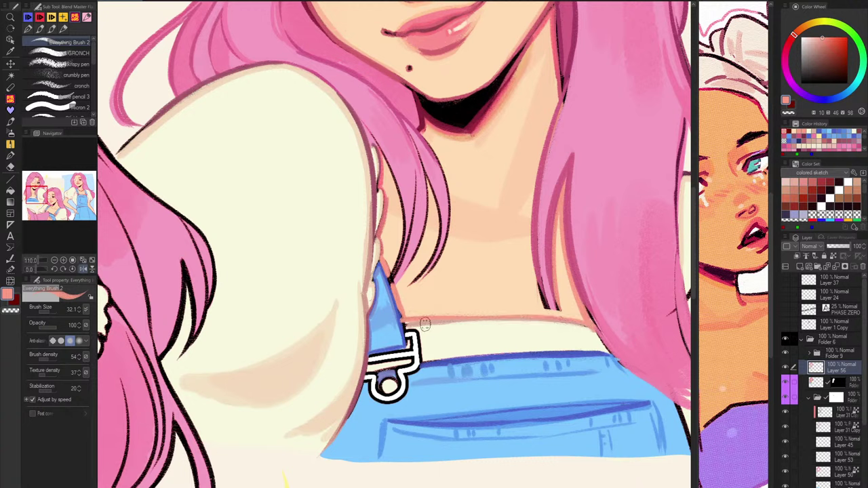
pyautogui.keyDown('alt'); pyautogui.click(407, 322); pyautogui.keyUp('alt')
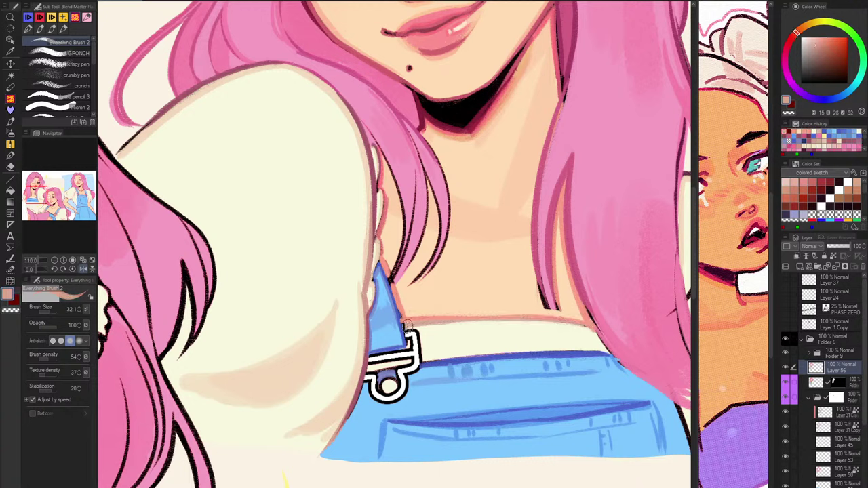
pyautogui.moveTo(427, 321); pyautogui.dragTo(566, 322)
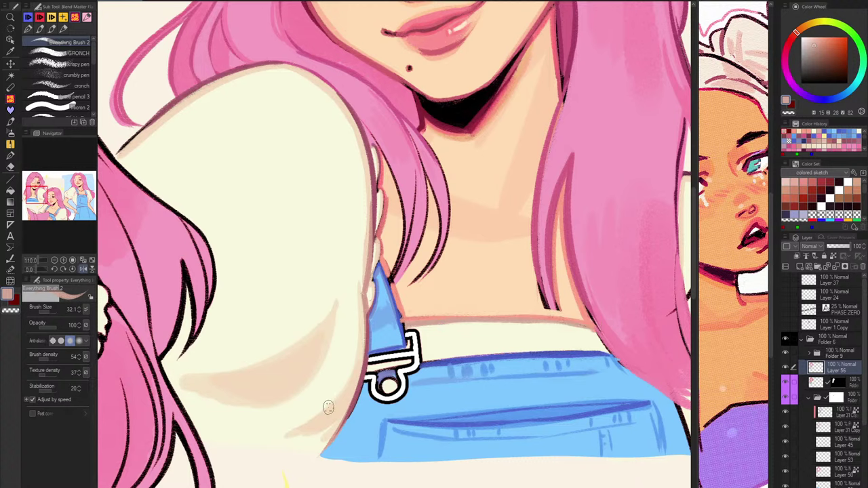
# Touch up the blouse edge beside the long hair lock with dusty pink and beige at hue 31, saturation 23, brightness 95.
pyautogui.press('h')
pyautogui.moveTo(196, 328); pyautogui.dragTo(182, 347)
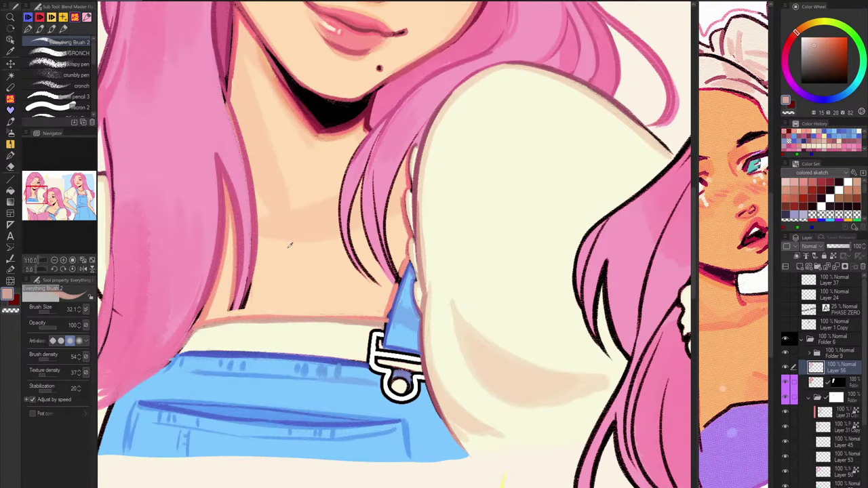
pyautogui.keyDown('alt'); pyautogui.click(454, 158); pyautogui.keyUp('alt')
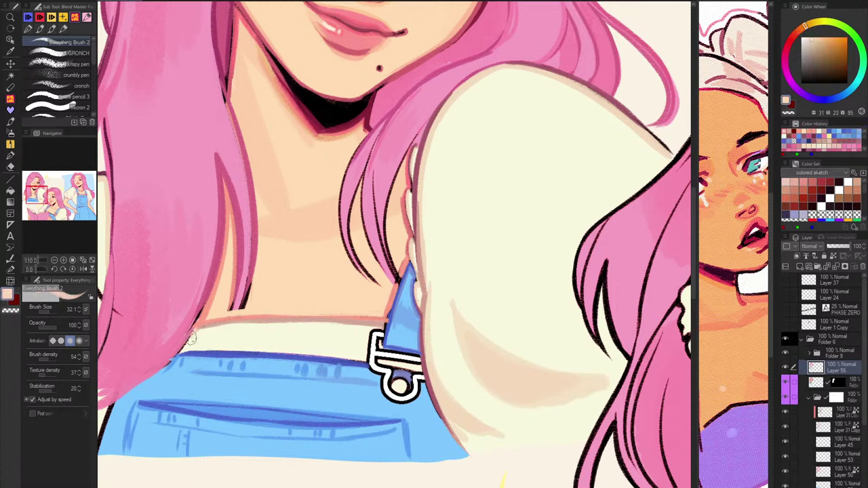
pyautogui.moveTo(192, 335); pyautogui.dragTo(183, 350)
pyautogui.hotkey('ctrl', 'z')
pyautogui.press('h')
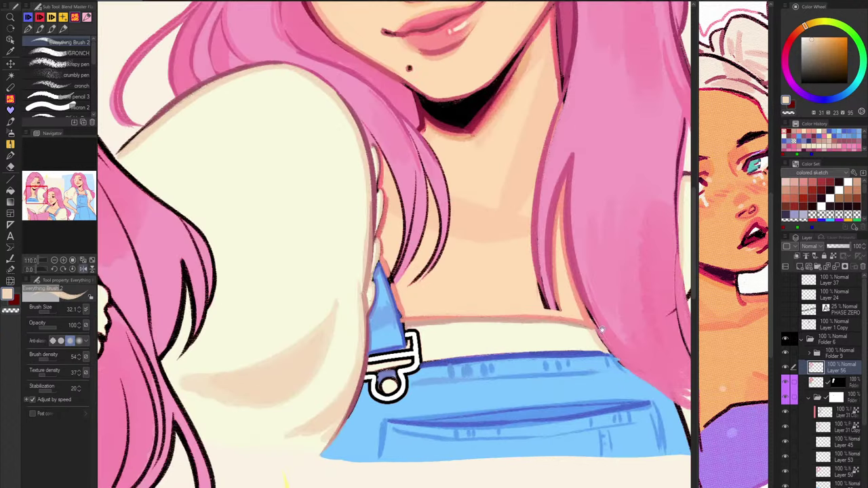
# Cover the dark line where the bib meets the hair with blue at hue 224, saturation 55, brightness 77 and a lighter blue.
pyautogui.moveTo(601, 329); pyautogui.dragTo(454, 305)
pyautogui.keyDown('alt'); pyautogui.click(463, 329); pyautogui.keyUp('alt')
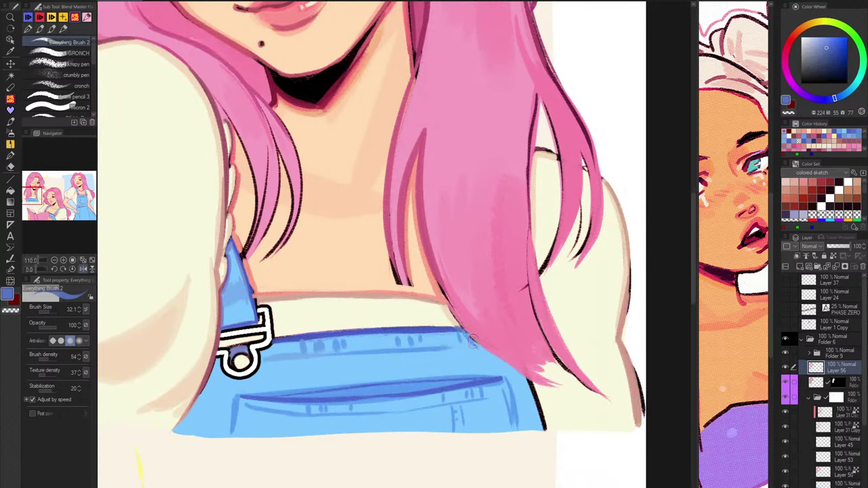
pyautogui.keyDown('alt'); pyautogui.click(474, 337); pyautogui.keyUp('alt')
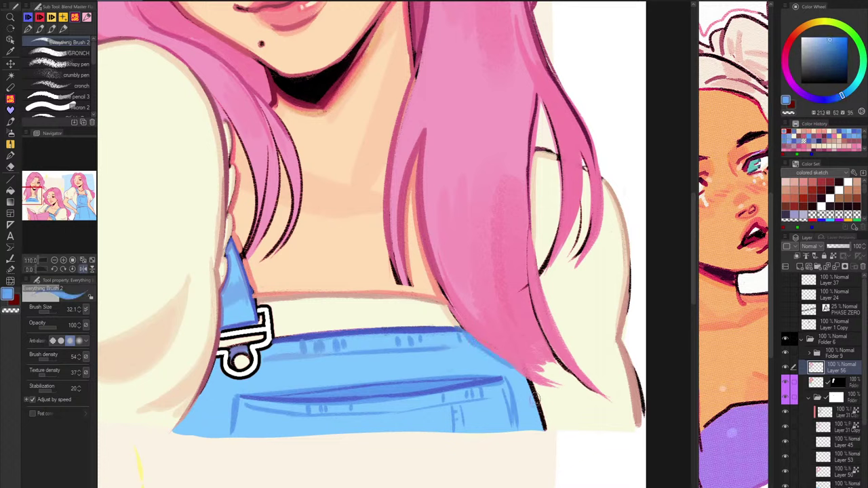
# Outline the bib's outer side, the edge under the hair and the edge beside the sleeve in blue at hue 228, saturation 63, brightness 82.
pyautogui.keyDown('alt'); pyautogui.click(526, 374); pyautogui.keyUp('alt')
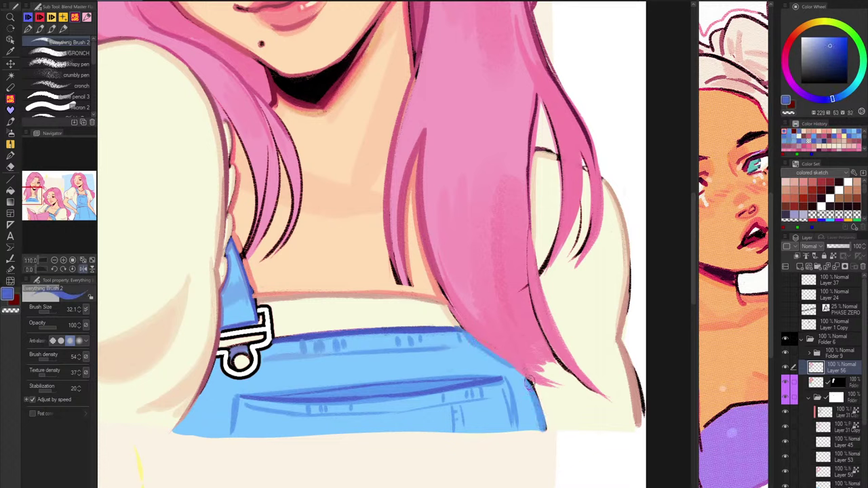
pyautogui.press('h')
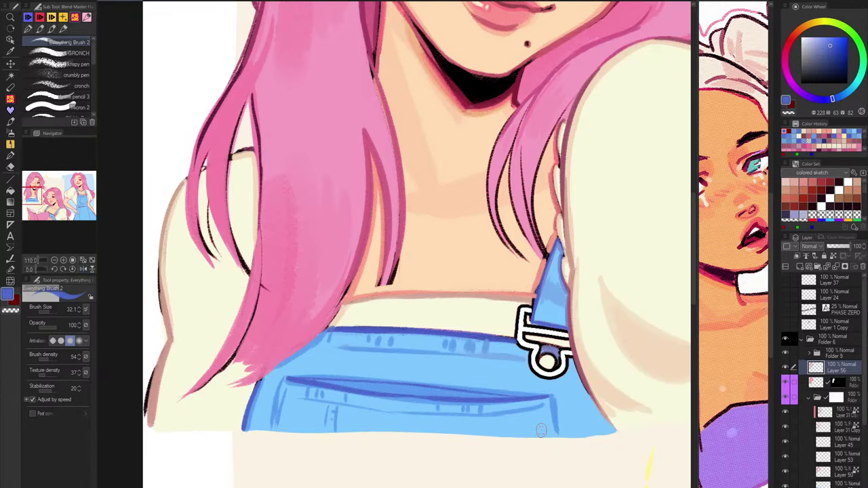
pyautogui.moveTo(259, 376); pyautogui.dragTo(320, 334)
pyautogui.moveTo(494, 385); pyautogui.dragTo(406, 428)
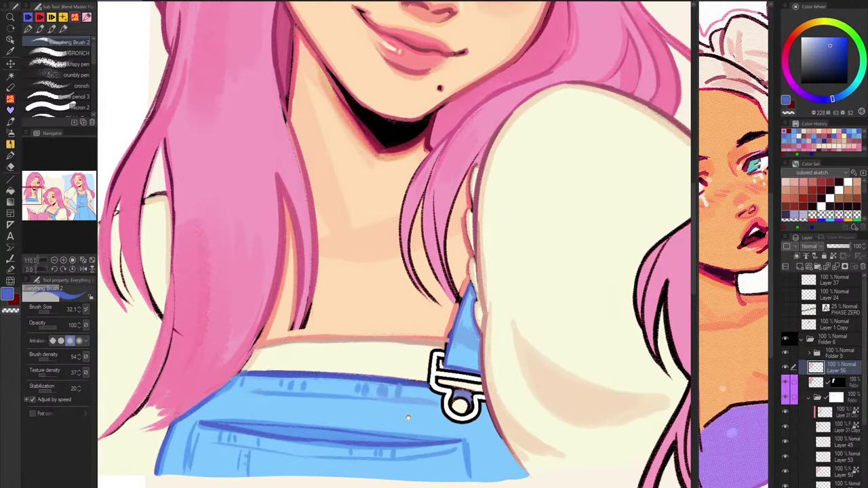
pyautogui.moveTo(487, 411); pyautogui.dragTo(520, 467)
pyautogui.press('h')
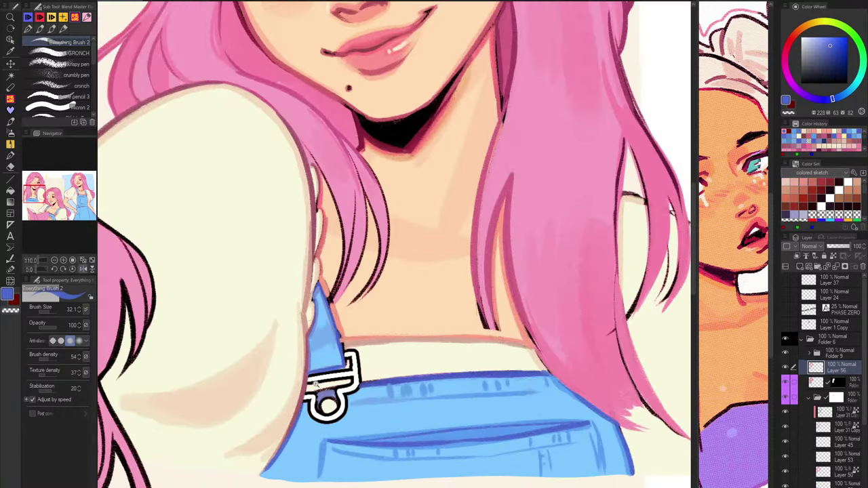
# Add beige shading patches to the white strap buckle using hue 38, saturation 20, brightness 95 and a 17.2 brush.
pyautogui.moveTo(316, 385)
pyautogui.mouseDown()
pyautogui.moveTo(342, 380)
pyautogui.moveTo(301, 362)
pyautogui.mouseUp()
pyautogui.keyDown('alt'); pyautogui.click(336, 368); pyautogui.keyUp('alt')
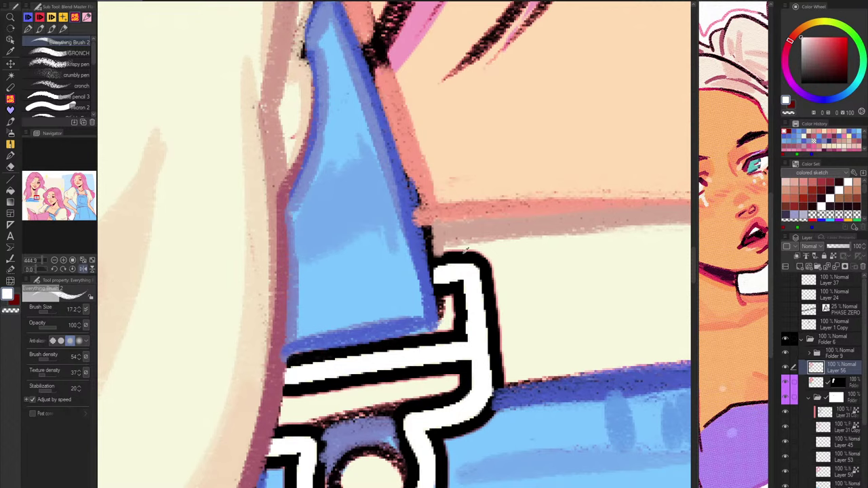
pyautogui.keyDown('alt'); pyautogui.click(270, 335); pyautogui.keyUp('alt')
pyautogui.moveTo(326, 369)
pyautogui.mouseDown()
pyautogui.moveTo(356, 366)
pyautogui.moveTo(318, 373)
pyautogui.mouseUp()
pyautogui.moveTo(431, 355)
pyautogui.mouseDown()
pyautogui.moveTo(447, 351)
pyautogui.moveTo(483, 273)
pyautogui.mouseUp()
pyautogui.moveTo(446, 339)
pyautogui.mouseDown()
pyautogui.moveTo(458, 424)
pyautogui.moveTo(446, 434)
pyautogui.mouseUp()
pyautogui.moveTo(338, 384); pyautogui.dragTo(347, 423)
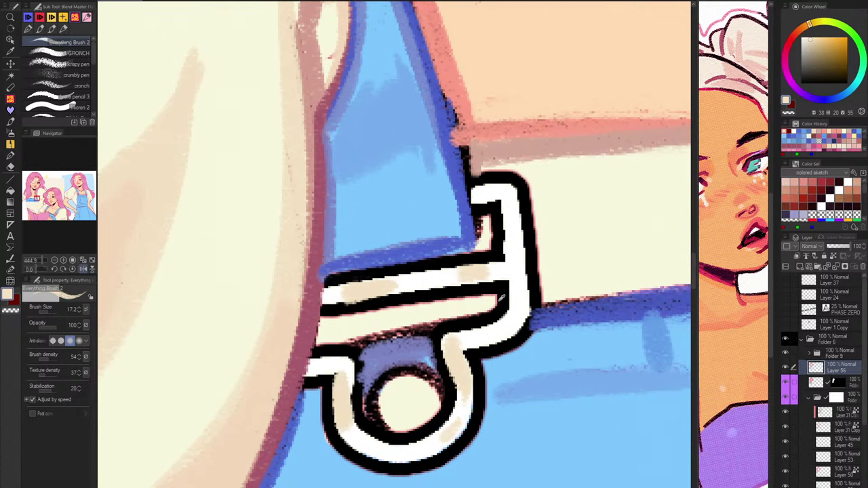
pyautogui.keyDown('alt'); pyautogui.click(505, 306); pyautogui.keyUp('alt')
pyautogui.click(798, 31)
pyautogui.click(833, 46)
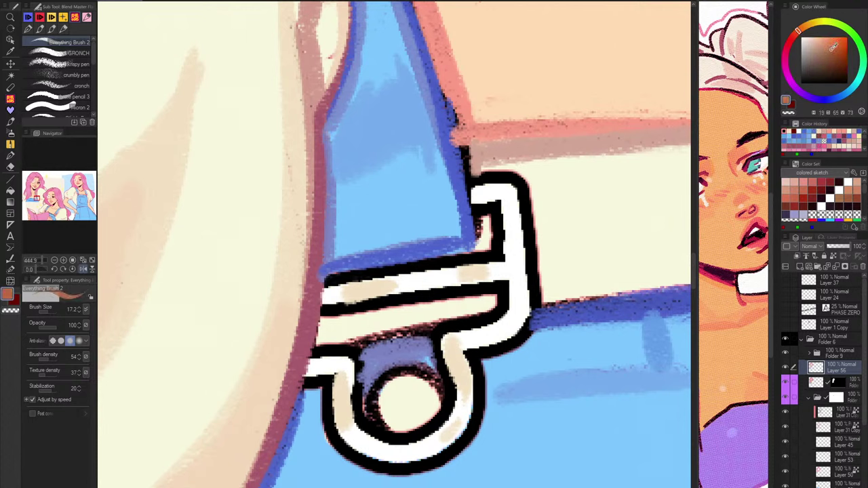
pyautogui.click(795, 34)
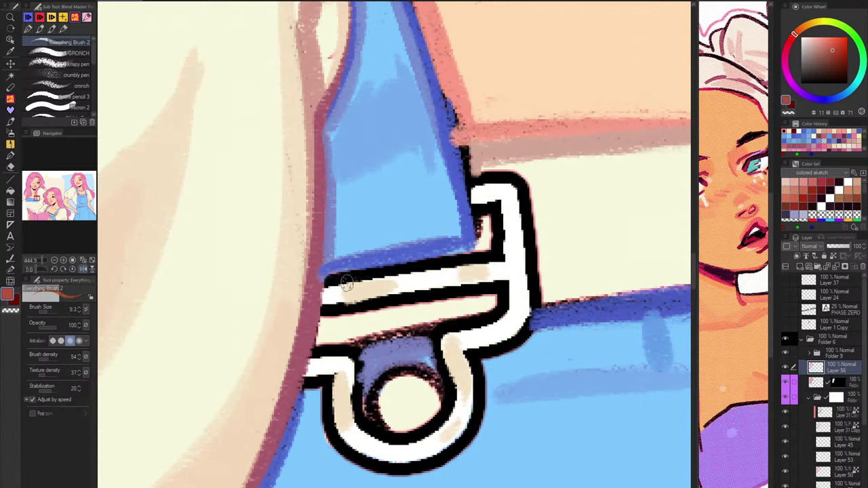
pyautogui.moveTo(327, 278); pyautogui.dragTo(491, 261)
pyautogui.hotkey('ctrl', 'z')
# Recolor the strap buckle's black outlines in dusty plum at hue 347, saturation 46, brightness 65 with a 9.3 brush.
pyautogui.keyDown('alt'); pyautogui.click(317, 296); pyautogui.keyUp('alt')
pyautogui.moveTo(331, 281)
pyautogui.mouseDown()
pyautogui.moveTo(484, 261)
pyautogui.moveTo(320, 285)
pyautogui.moveTo(505, 281)
pyautogui.moveTo(503, 311)
pyautogui.moveTo(444, 347)
pyautogui.moveTo(448, 419)
pyautogui.moveTo(358, 434)
pyautogui.moveTo(355, 356)
pyautogui.moveTo(312, 354)
pyautogui.moveTo(385, 462)
pyautogui.mouseUp()
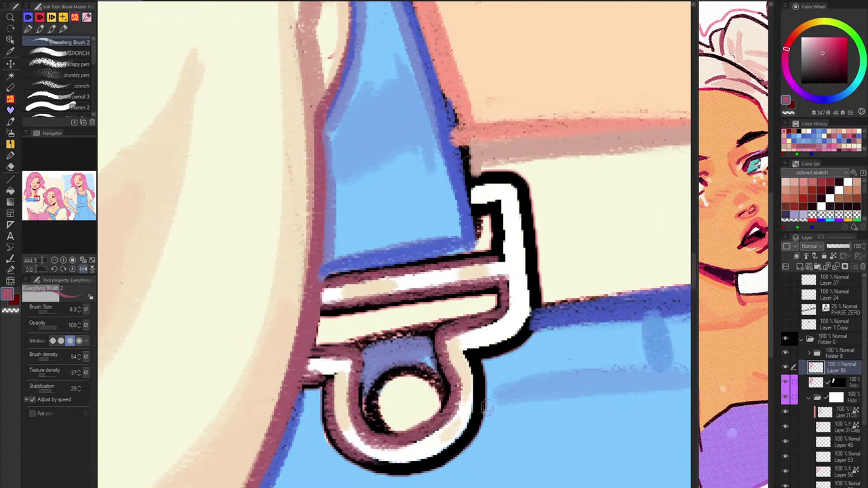
pyautogui.moveTo(385, 393)
pyautogui.mouseDown()
pyautogui.moveTo(383, 371)
pyautogui.moveTo(427, 374)
pyautogui.mouseUp()
pyautogui.moveTo(474, 356)
pyautogui.mouseDown()
pyautogui.moveTo(452, 450)
pyautogui.moveTo(434, 456)
pyautogui.moveTo(533, 306)
pyautogui.moveTo(522, 194)
pyautogui.moveTo(497, 241)
pyautogui.moveTo(475, 177)
pyautogui.moveTo(521, 180)
pyautogui.moveTo(522, 277)
pyautogui.mouseUp()
# Cover the dark line above the buckle with the blouse edge color and redraw the strap's outer edge in blue at hue 230, saturation 62, brightness 71.
pyautogui.keyDown('alt'); pyautogui.click(482, 162); pyautogui.keyUp('alt')
pyautogui.moveTo(469, 149)
pyautogui.mouseDown()
pyautogui.moveTo(467, 171)
pyautogui.moveTo(468, 153)
pyautogui.mouseUp()
pyautogui.keyDown('alt'); pyautogui.click(454, 124); pyautogui.keyUp('alt')
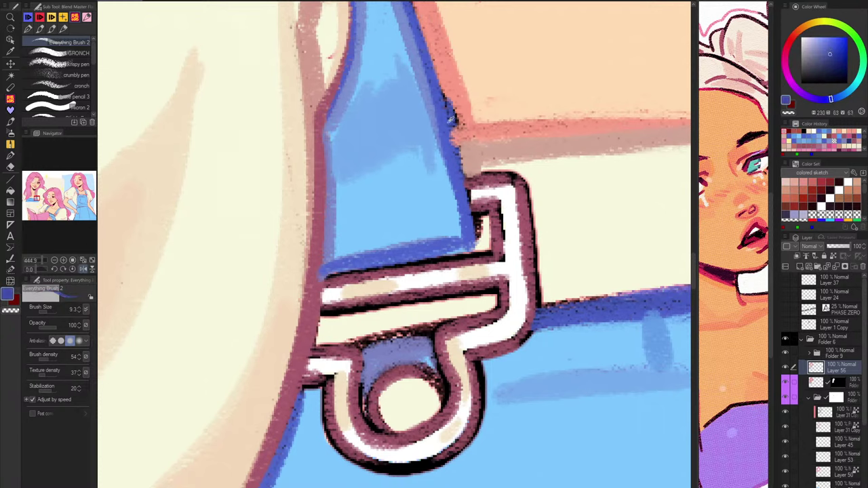
pyautogui.moveTo(431, 55); pyautogui.dragTo(459, 190)
pyautogui.moveTo(446, 87)
pyautogui.mouseDown()
pyautogui.moveTo(471, 229)
pyautogui.moveTo(412, 256)
pyautogui.mouseUp()
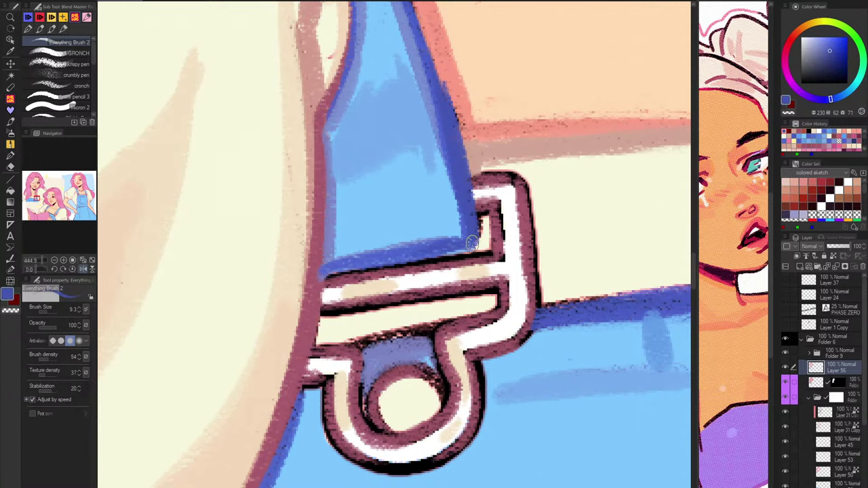
# Touch up the strap buckle and the area right around it with colors sampled nearby and a larger brush.
pyautogui.scroll(-8, 509, 312)
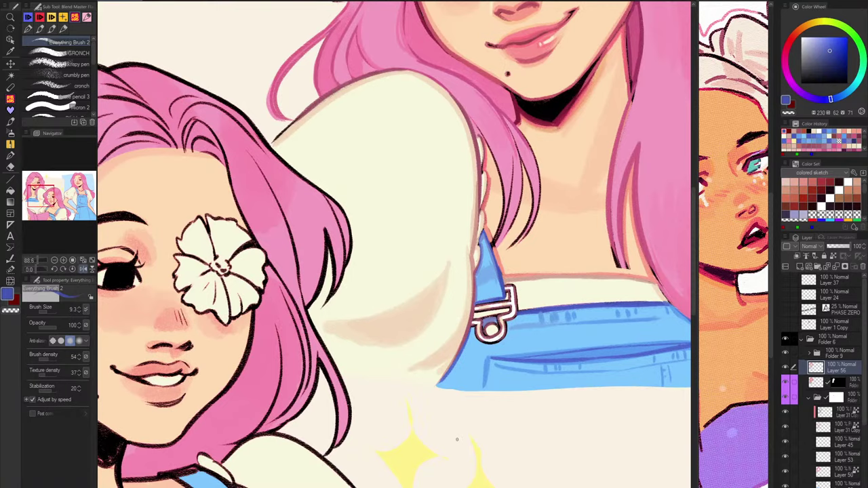
pyautogui.press('h')
pyautogui.moveTo(368, 318); pyautogui.dragTo(541, 388)
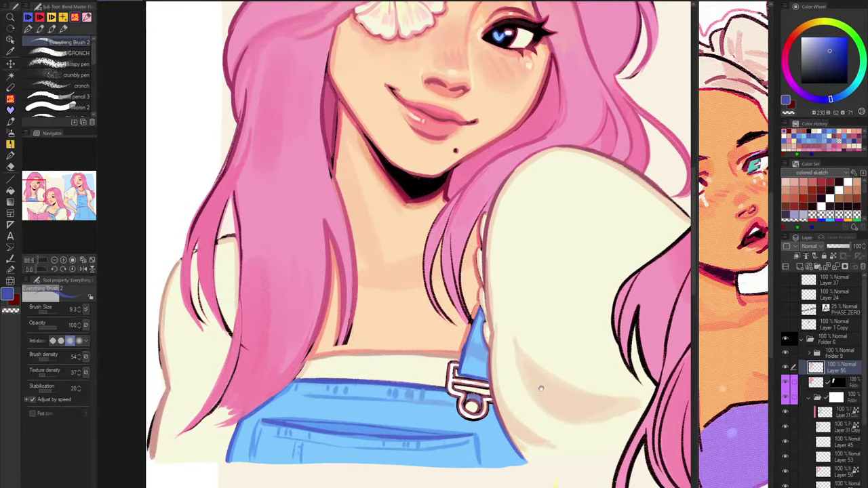
pyautogui.press('h')
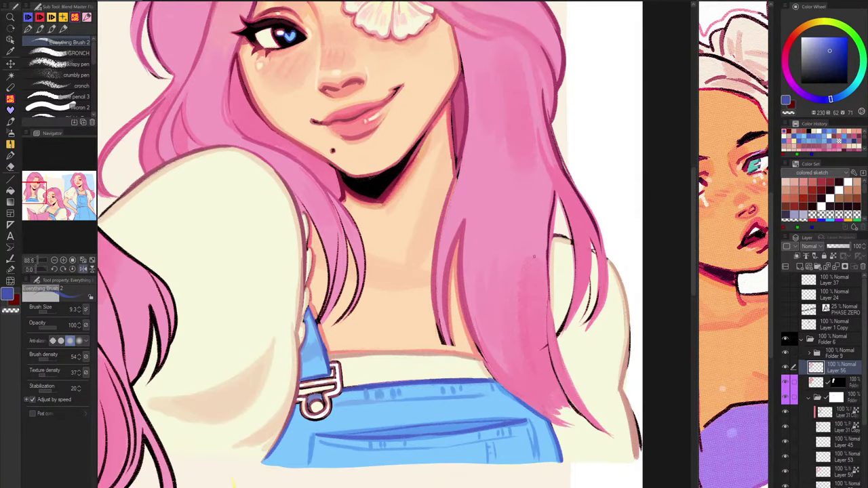
pyautogui.moveTo(296, 428); pyautogui.dragTo(359, 407)
pyautogui.keyDown('alt'); pyautogui.click(349, 374); pyautogui.keyUp('alt')
pyautogui.press(']')
pyautogui.press(']')
pyautogui.press(']')
pyautogui.moveTo(344, 375)
pyautogui.mouseDown()
pyautogui.moveTo(370, 371)
pyautogui.moveTo(365, 385)
pyautogui.moveTo(344, 390)
pyautogui.moveTo(375, 372)
pyautogui.moveTo(364, 391)
pyautogui.mouseUp()
pyautogui.keyDown('alt'); pyautogui.click(348, 393); pyautogui.keyUp('alt')
pyautogui.keyDown('alt'); pyautogui.click(367, 356); pyautogui.keyUp('alt')
pyautogui.press('[')
pyautogui.scroll(-5, 448, 378)
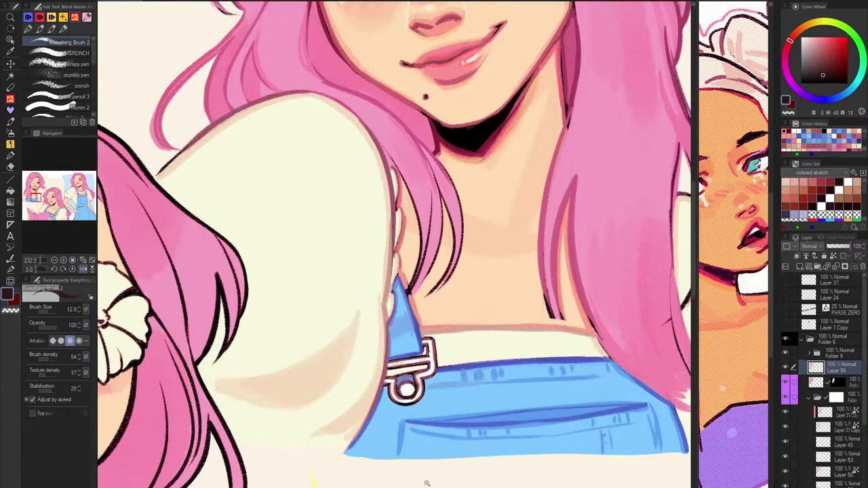
# Add blue touches to the overalls around the buckle using hue 230, saturation 61, brightness 60 and a 35.9 brush.
pyautogui.scroll(3, 633, 359)
pyautogui.keyDown('alt'); pyautogui.click(621, 313); pyautogui.keyUp('alt')
pyautogui.moveTo(615, 352); pyautogui.dragTo(564, 333)
pyautogui.press(']')
pyautogui.moveTo(318, 385); pyautogui.dragTo(448, 391)
pyautogui.moveTo(597, 369); pyautogui.dragTo(561, 404)
pyautogui.scroll(-3, 561, 404)
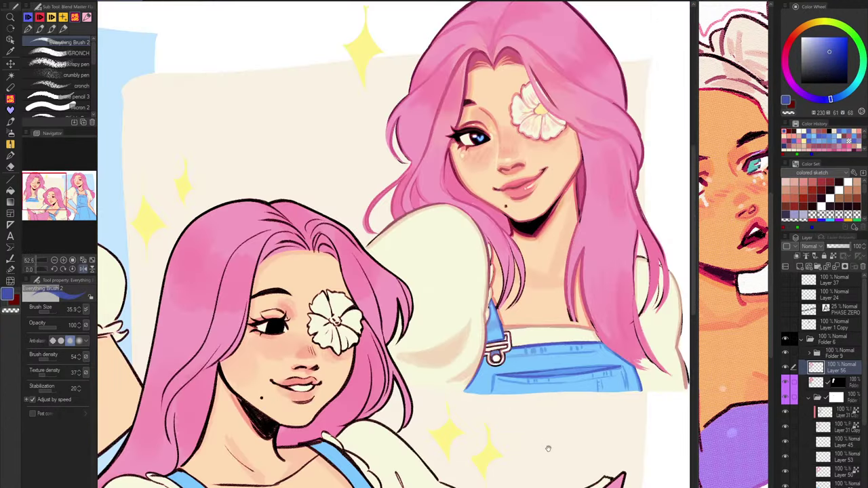
# Review the whole character, collapse the clipped layer folder beneath Layer 56, and check the masked layer above it.
pyautogui.moveTo(548, 449); pyautogui.dragTo(516, 478)
pyautogui.press('h')
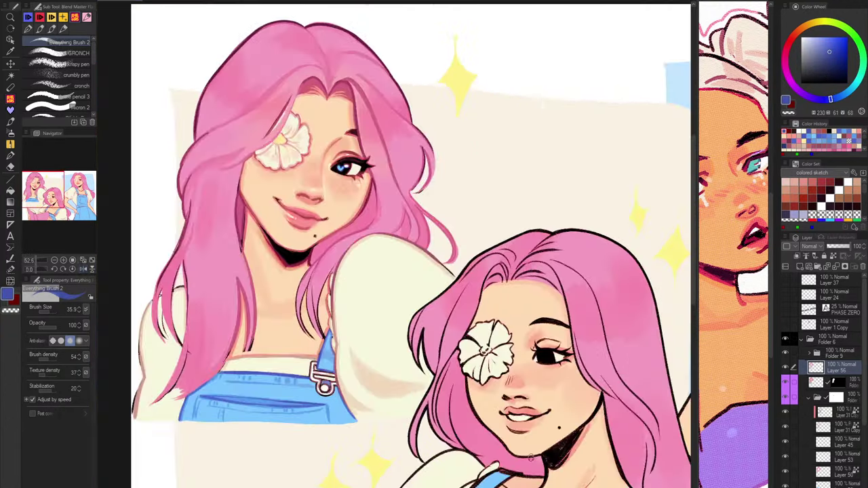
pyautogui.moveTo(337, 288)
pyautogui.mouseDown()
pyautogui.moveTo(348, 280)
pyautogui.moveTo(339, 291)
pyautogui.mouseUp()
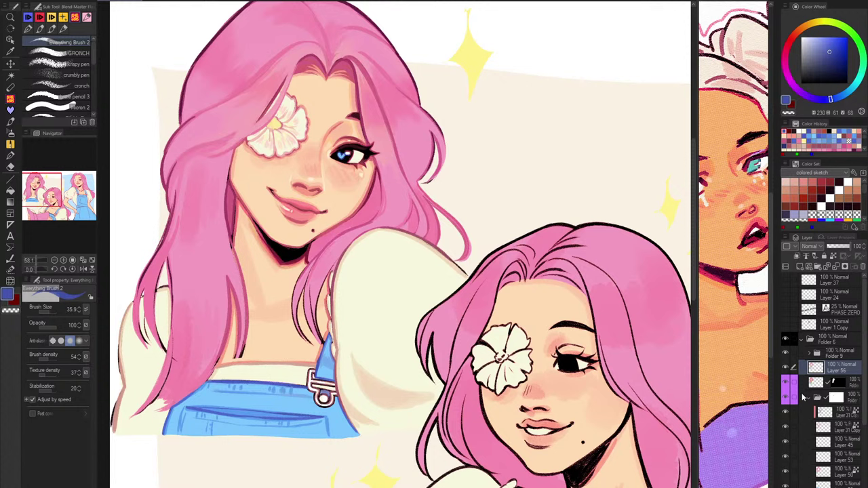
pyautogui.click(810, 398)
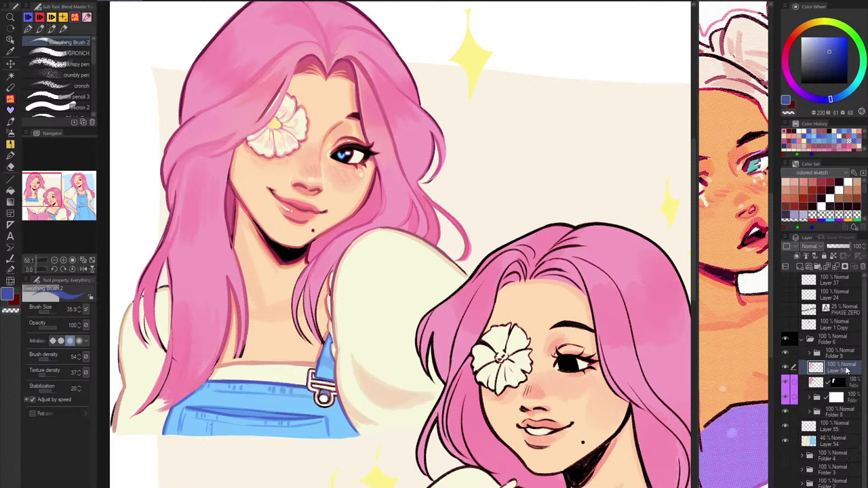
pyautogui.click(803, 384)
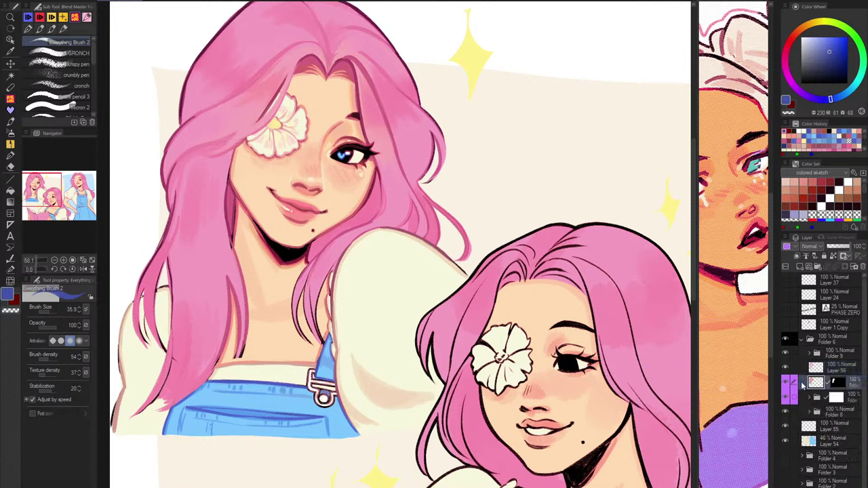
pyautogui.click(785, 383)
pyautogui.click(785, 383)
pyautogui.click(836, 397)
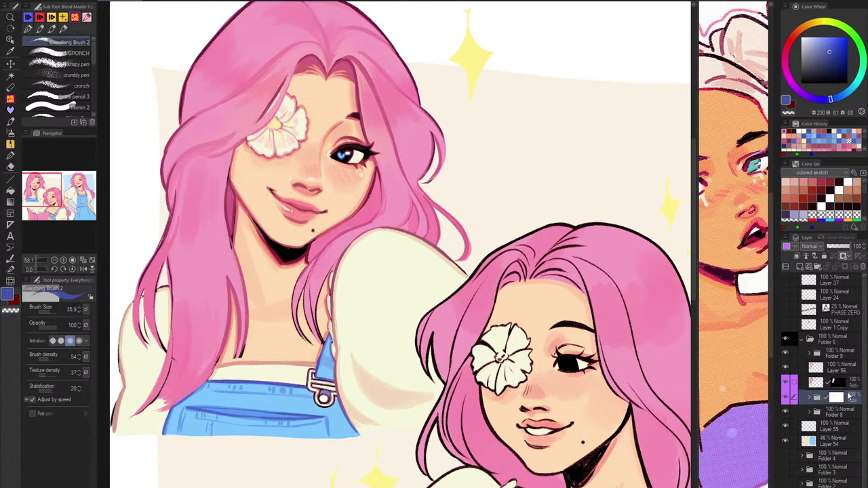
# Compare the first character before and after rendering by switching Layer 56 and the folder beneath it off and on.
pyautogui.click(784, 369)
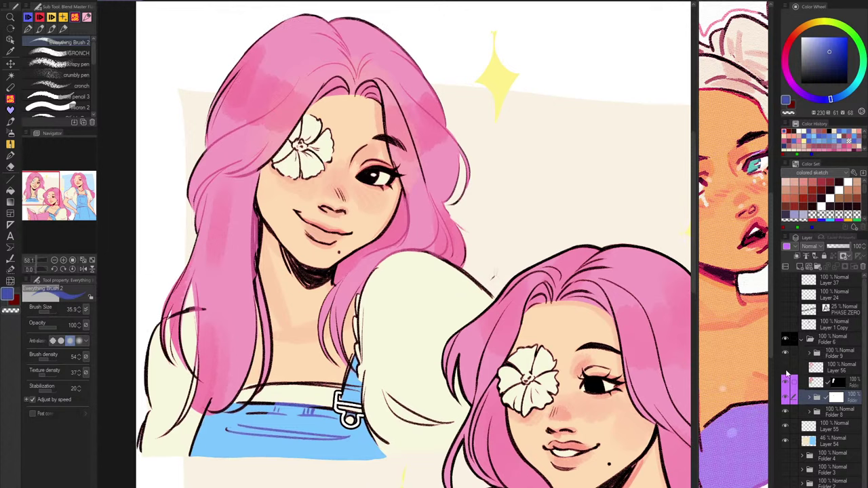
pyautogui.click(785, 399)
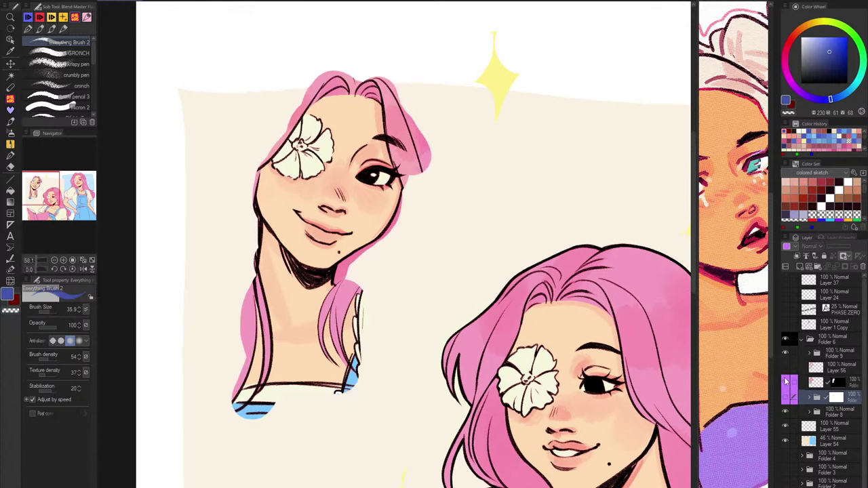
pyautogui.click(785, 370)
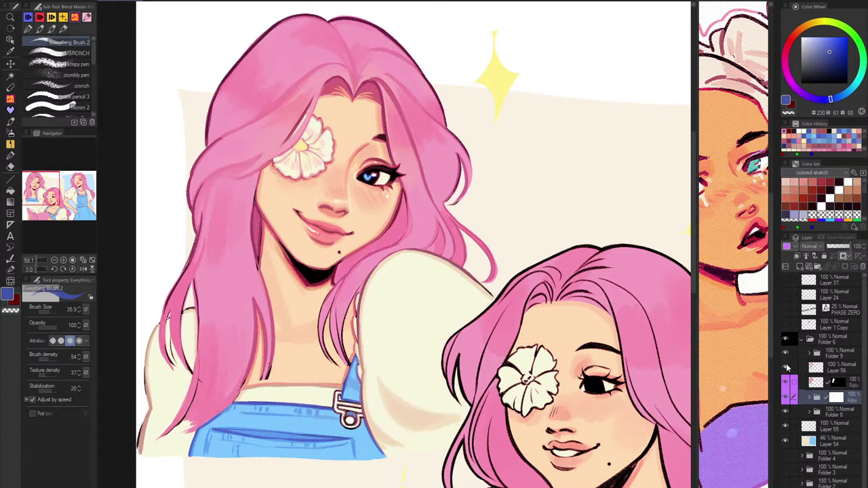
pyautogui.click(786, 367)
pyautogui.click(786, 367)
pyautogui.click(786, 367)
pyautogui.click(785, 366)
pyautogui.click(785, 367)
pyautogui.click(786, 367)
# Hide Folder 8 and compare the character with the masked layer, the masked folder and Layer 56 switched off and on.
pyautogui.click(787, 401)
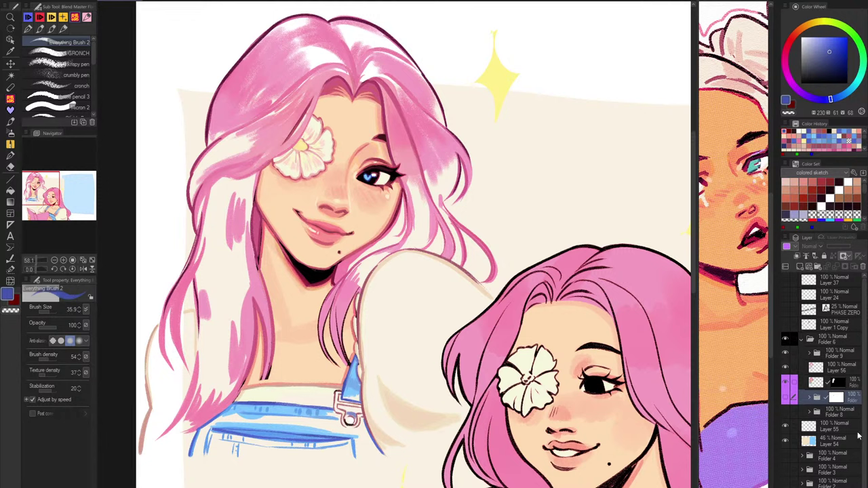
pyautogui.click(786, 384)
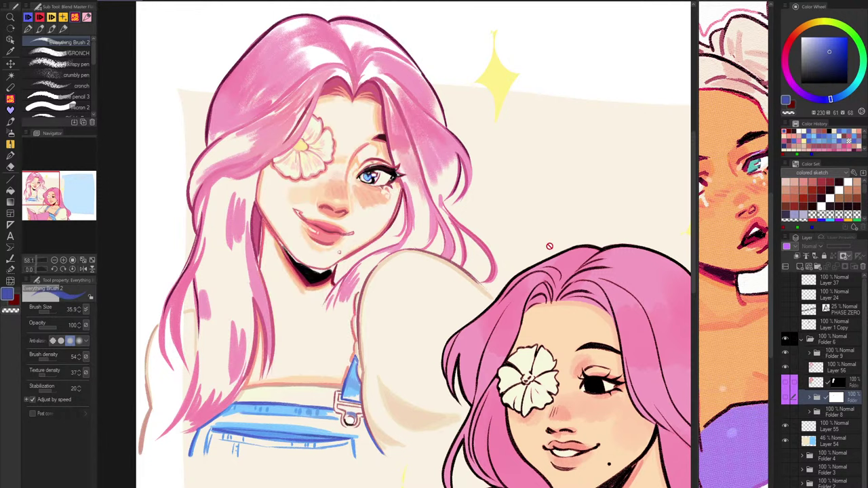
pyautogui.click(786, 385)
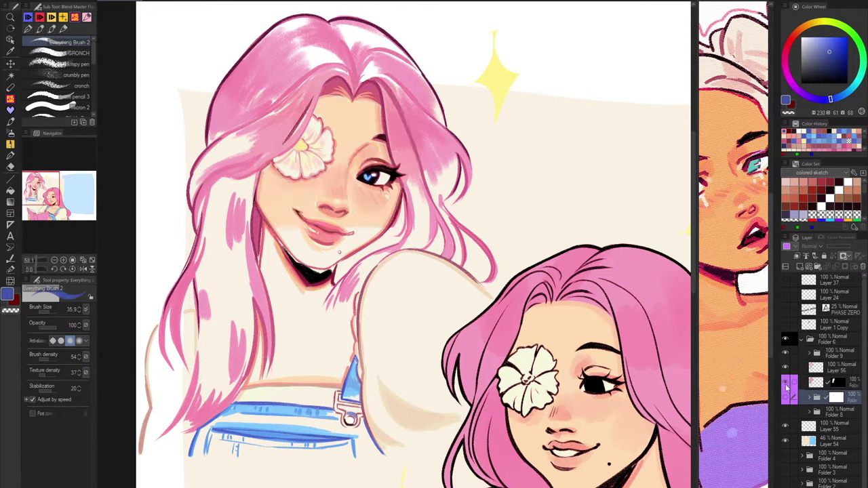
pyautogui.click(784, 401)
pyautogui.click(785, 400)
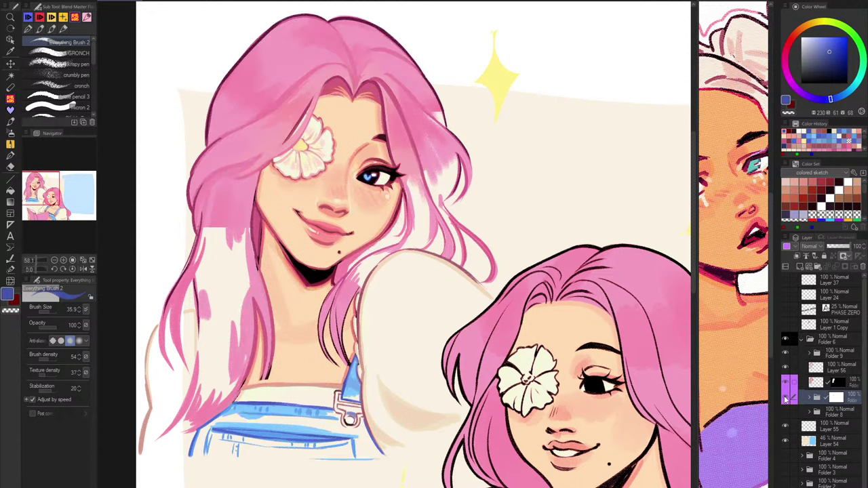
pyautogui.click(785, 369)
pyautogui.click(785, 369)
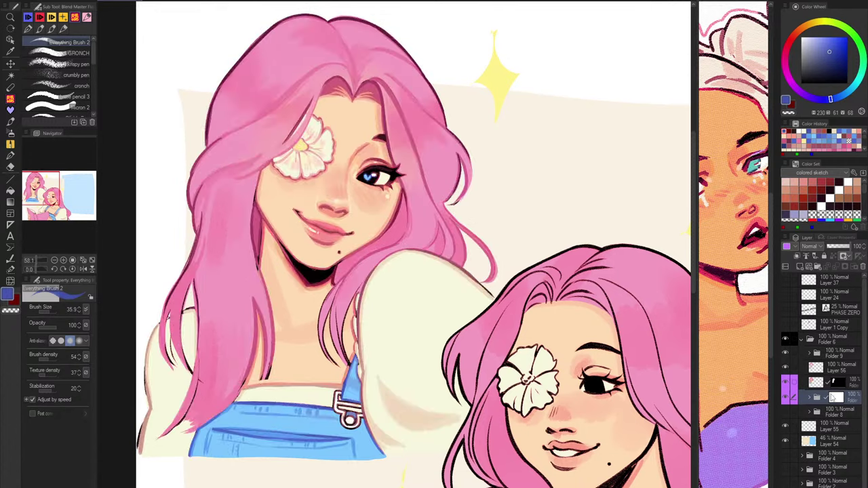
# Try to merge Layer 56 with the masked layer and masked folder beneath it.
pyautogui.click(836, 370)
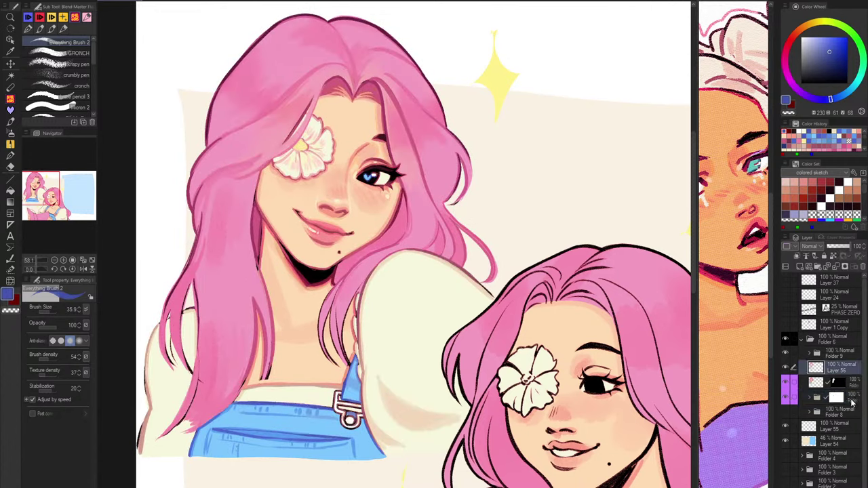
pyautogui.rightClick(852, 402)
pyautogui.click(823, 358)
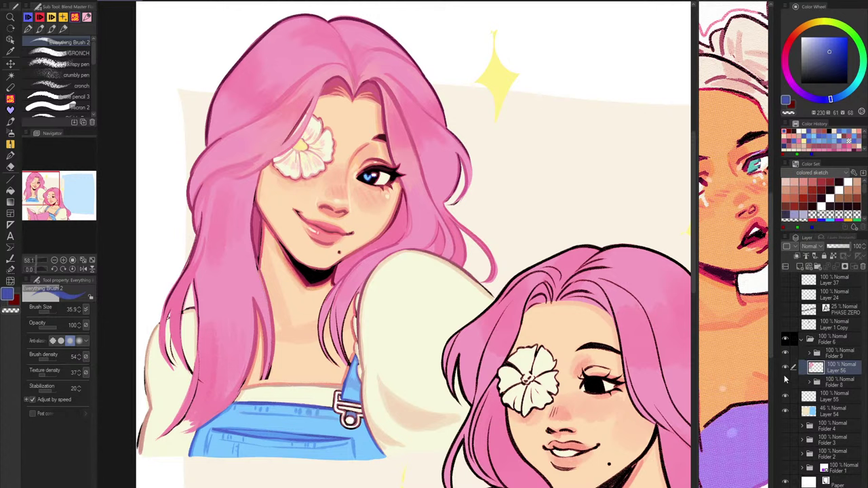
pyautogui.hotkey('ctrl', 'z')
# Keep the character as a merged Layer 56 Copy and hide the original Layer 56, masked layer and masked folder.
pyautogui.click(787, 383)
pyautogui.click(785, 367)
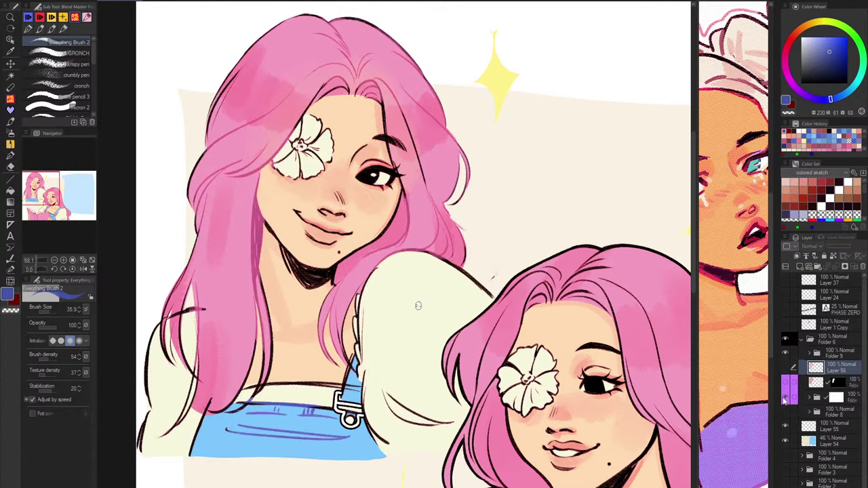
pyautogui.click(785, 397)
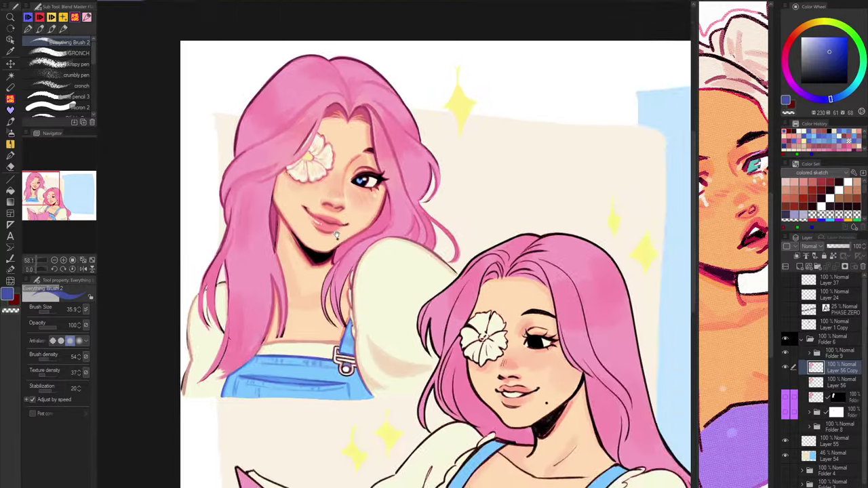
# Try extending the tip of the hair lock beside the neck over the blouse in pink at hue 335, saturation 36, brightness 96.
pyautogui.scroll(5, 348, 236)
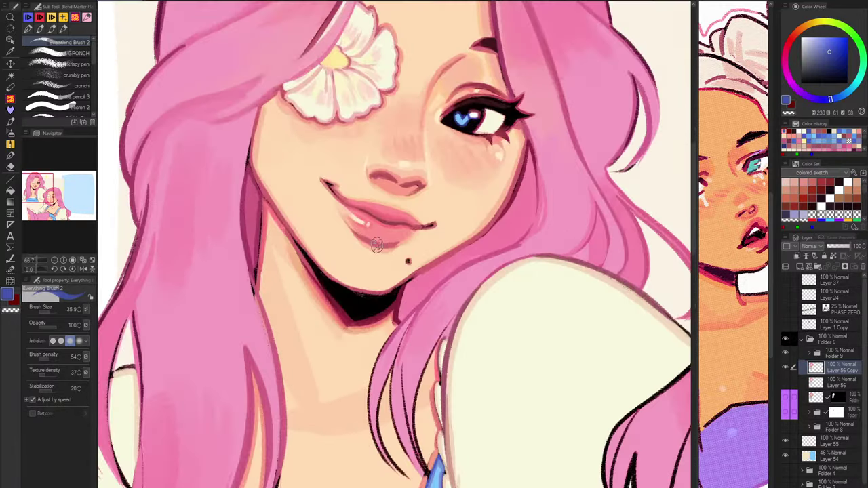
pyautogui.scroll(-3, 298, 216)
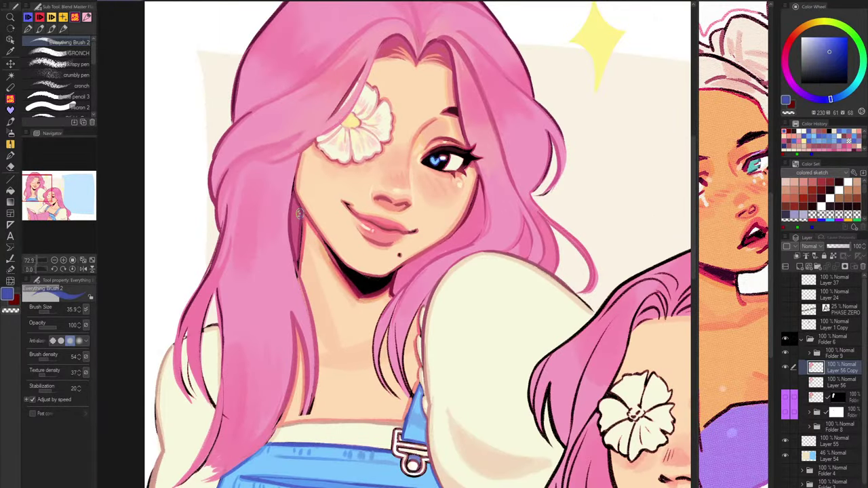
pyautogui.scroll(-2, 298, 214)
pyautogui.press('h')
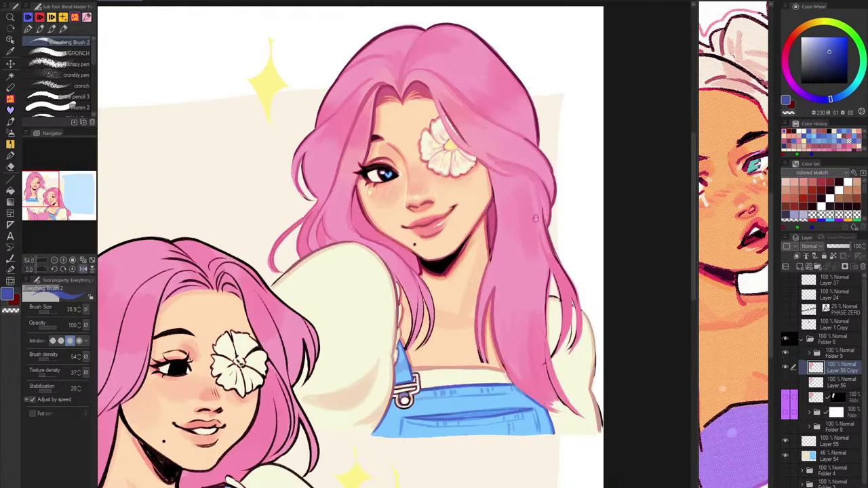
pyautogui.scroll(3, 523, 293)
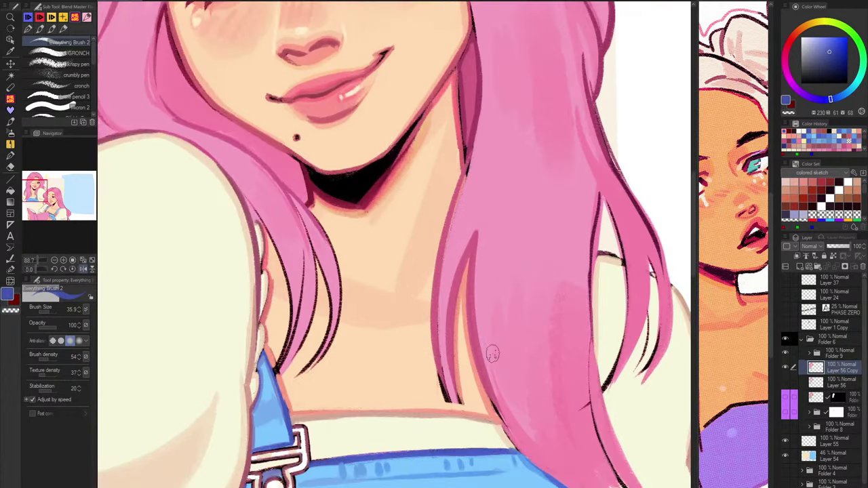
pyautogui.keyDown('alt'); pyautogui.click(449, 269); pyautogui.keyUp('alt')
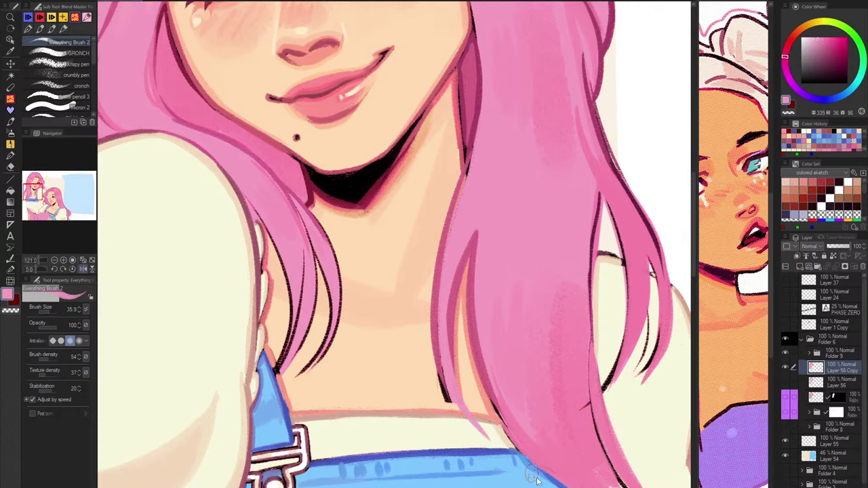
pyautogui.scroll(-4, 542, 427)
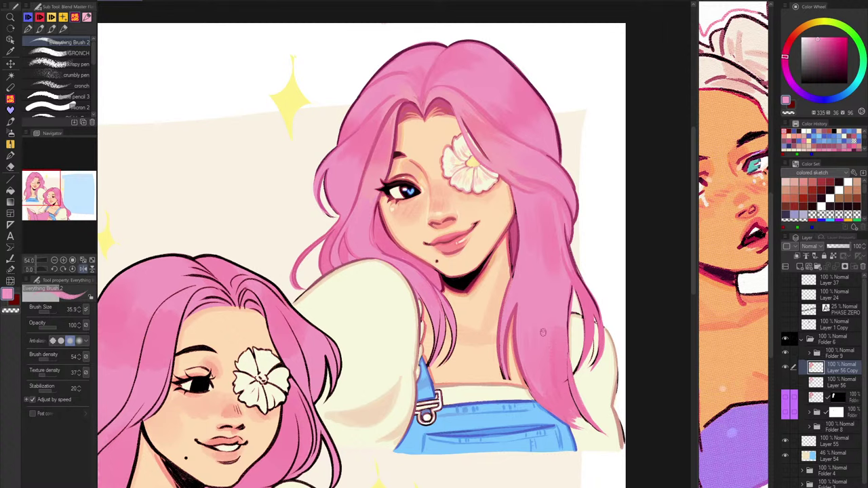
pyautogui.scroll(4, 552, 340)
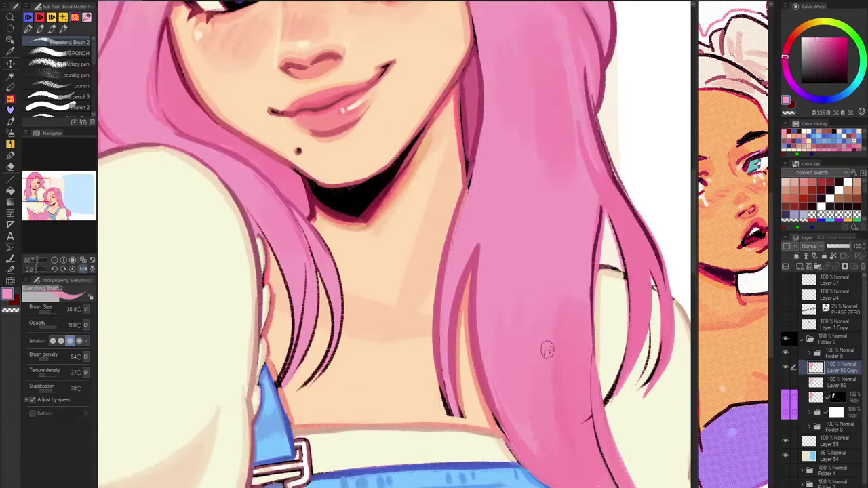
pyautogui.press('h')
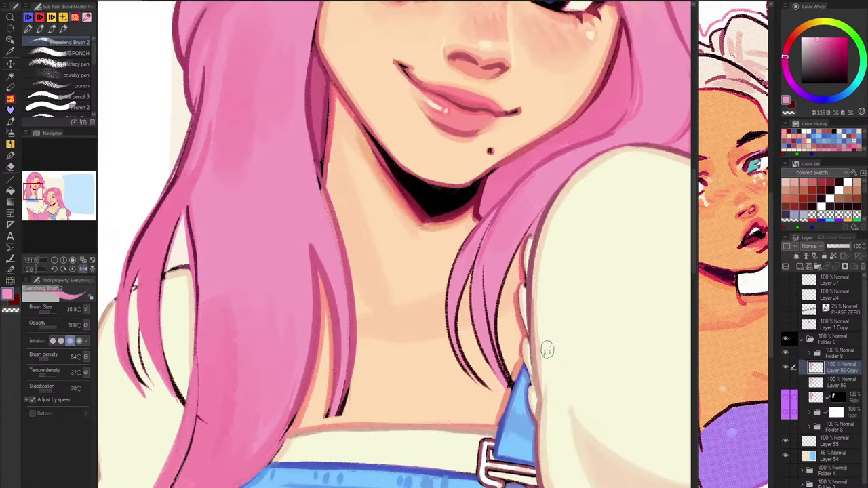
# Paint the hair lock beside the blouse shoulder in sampled pinks, covering its black sketch line and extending its tip onto the overalls strap.
pyautogui.moveTo(556, 233); pyautogui.dragTo(466, 244)
pyautogui.keyDown('alt'); pyautogui.click(414, 206); pyautogui.keyUp('alt')
pyautogui.moveTo(402, 254); pyautogui.dragTo(405, 335)
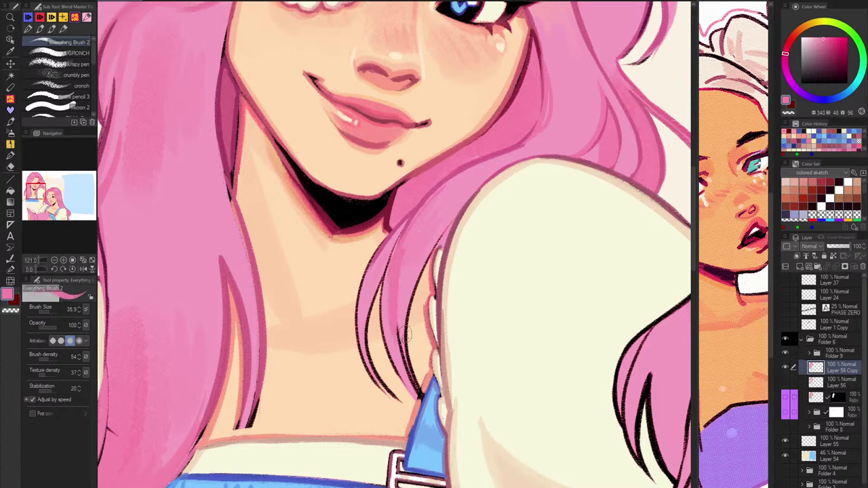
pyautogui.keyDown('alt'); pyautogui.click(403, 290); pyautogui.keyUp('alt')
pyautogui.moveTo(405, 274); pyautogui.dragTo(420, 394)
pyautogui.hotkey('ctrl', 'z')
pyautogui.moveTo(404, 301); pyautogui.dragTo(423, 409)
pyautogui.moveTo(405, 282); pyautogui.dragTo(416, 392)
pyautogui.moveTo(405, 265); pyautogui.dragTo(422, 398)
# Outline both edges of that extended lock in deep pink, around hue 335, saturation 57, brightness 82.
pyautogui.keyDown('alt'); pyautogui.click(406, 232); pyautogui.keyUp('alt')
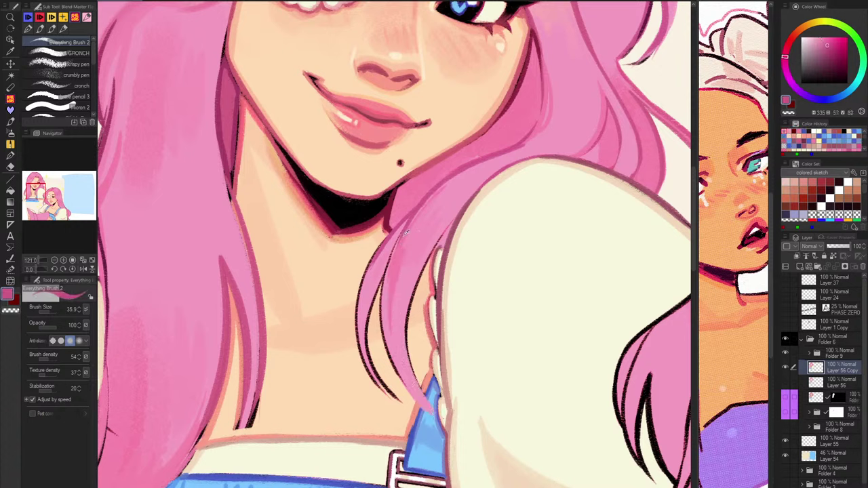
pyautogui.moveTo(403, 233); pyautogui.dragTo(394, 373)
pyautogui.moveTo(388, 320); pyautogui.dragTo(438, 422)
pyautogui.hotkey('ctrl', 'z')
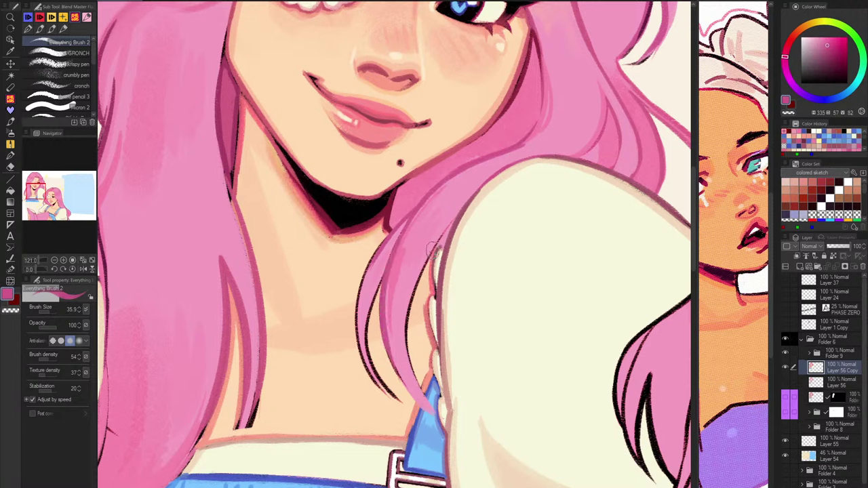
pyautogui.moveTo(454, 224); pyautogui.dragTo(439, 420)
pyautogui.moveTo(448, 229)
pyautogui.mouseDown()
pyautogui.moveTo(411, 323)
pyautogui.moveTo(433, 414)
pyautogui.mouseUp()
pyautogui.moveTo(393, 361); pyautogui.dragTo(437, 415)
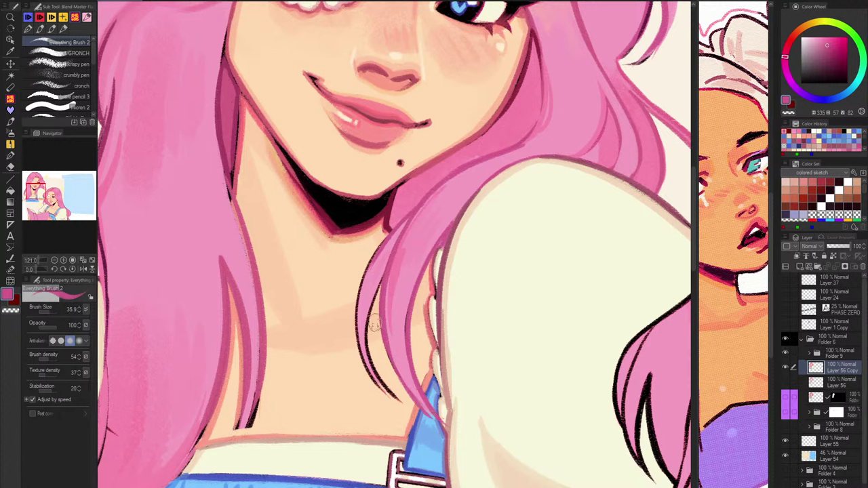
# Paint the thin lock nearest the neck in pink at hue 337, saturation 40, brightness 96 over its inner sketch line.
pyautogui.moveTo(381, 283); pyautogui.dragTo(382, 380)
pyautogui.moveTo(384, 250)
pyautogui.mouseDown()
pyautogui.moveTo(359, 331)
pyautogui.moveTo(372, 378)
pyautogui.moveTo(395, 398)
pyautogui.mouseUp()
pyautogui.keyDown('alt'); pyautogui.click(384, 296); pyautogui.keyUp('alt')
pyautogui.hotkey('ctrl', 'z')
pyautogui.hotkey('ctrl', 'z')
pyautogui.moveTo(376, 295); pyautogui.dragTo(377, 387)
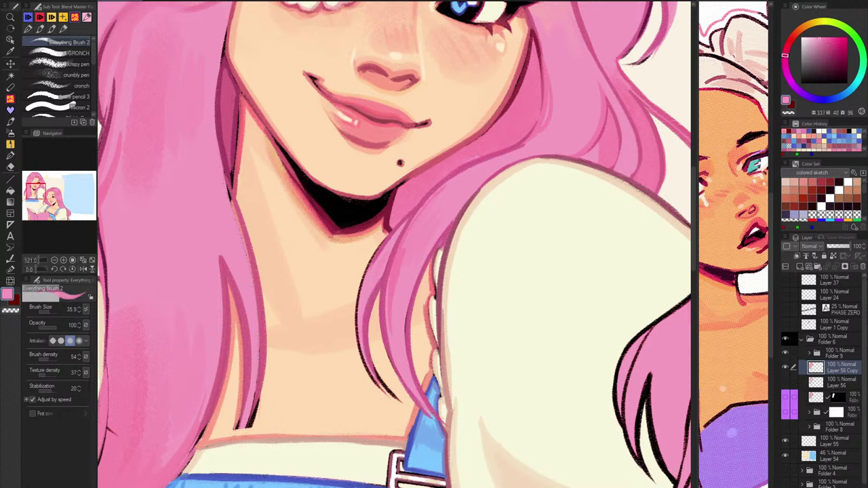
pyautogui.moveTo(381, 274); pyautogui.dragTo(370, 355)
pyautogui.moveTo(389, 241); pyautogui.dragTo(362, 344)
# Redraw the neck-side edge and tip of the thin lock as a soft deep pink outline replacing the black line.
pyautogui.keyDown('alt'); pyautogui.click(399, 226); pyautogui.keyUp('alt')
pyautogui.moveTo(388, 236); pyautogui.dragTo(381, 391)
pyautogui.hotkey('ctrl', 'z')
pyautogui.moveTo(389, 236)
pyautogui.mouseDown()
pyautogui.moveTo(381, 389)
pyautogui.moveTo(373, 362)
pyautogui.moveTo(387, 389)
pyautogui.mouseUp()
pyautogui.hotkey('ctrl', 'z')
pyautogui.hotkey('ctrl', 'z')
pyautogui.moveTo(374, 351)
pyautogui.mouseDown()
pyautogui.moveTo(380, 372)
pyautogui.moveTo(383, 355)
pyautogui.moveTo(390, 371)
pyautogui.moveTo(372, 338)
pyautogui.moveTo(400, 396)
pyautogui.mouseUp()
# Paint a coral shadow at hue 10, saturation 46, brightness 98 on the skin along the thin lock's edge and tip.
pyautogui.keyDown('alt'); pyautogui.click(385, 355); pyautogui.keyUp('alt')
pyautogui.keyDown('alt'); pyautogui.click(414, 409); pyautogui.keyUp('alt')
pyautogui.moveTo(372, 345); pyautogui.dragTo(403, 400)
pyautogui.moveTo(374, 306); pyautogui.dragTo(385, 392)
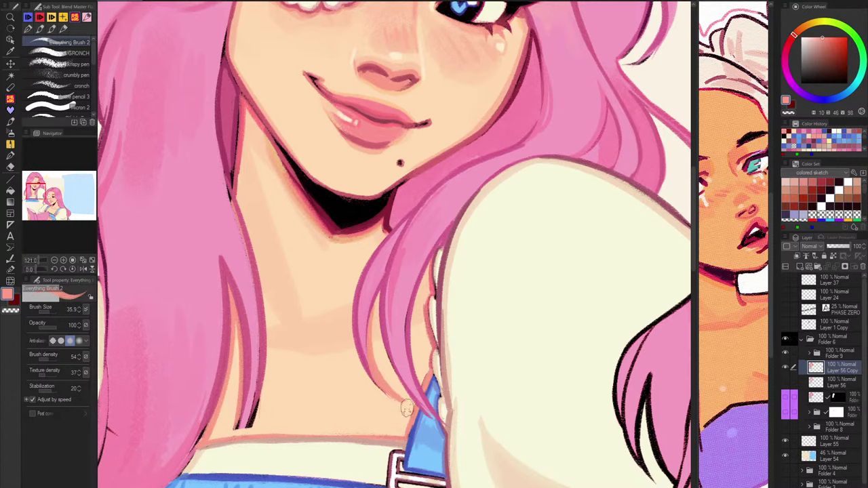
pyautogui.moveTo(356, 347); pyautogui.dragTo(403, 404)
pyautogui.press('h')
pyautogui.moveTo(427, 356); pyautogui.dragTo(390, 401)
pyautogui.moveTo(416, 313); pyautogui.dragTo(413, 386)
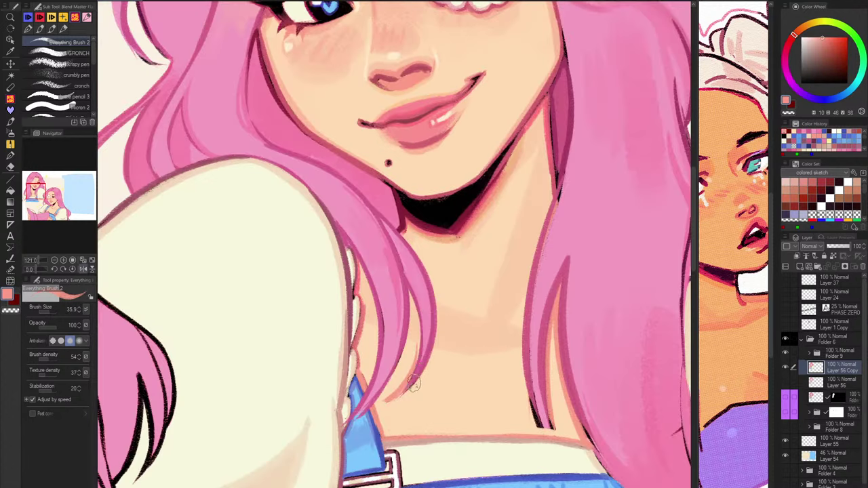
pyautogui.moveTo(416, 327); pyautogui.dragTo(400, 392)
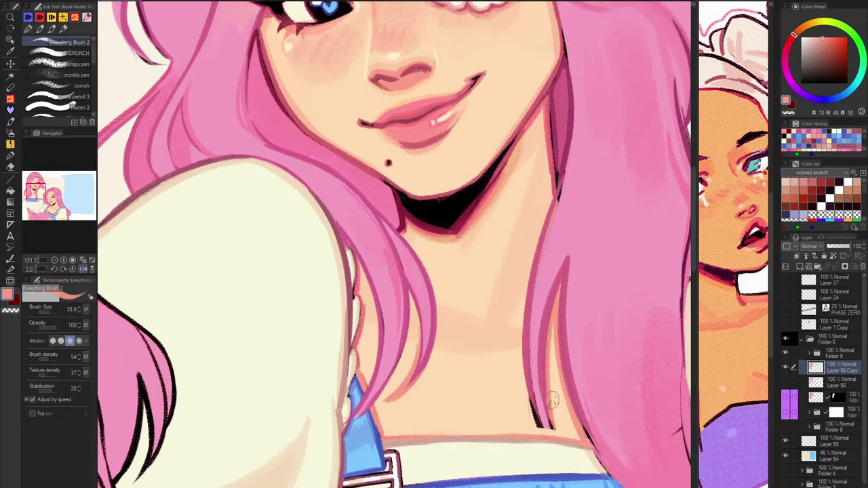
# Extend the lock on the opposite side of the chest over the blouse neckline, outlining it at hue 342, saturation 55, brightness 82 and filling it pink.
pyautogui.moveTo(549, 399); pyautogui.dragTo(438, 293)
pyautogui.keyDown('alt'); pyautogui.click(434, 292); pyautogui.keyUp('alt')
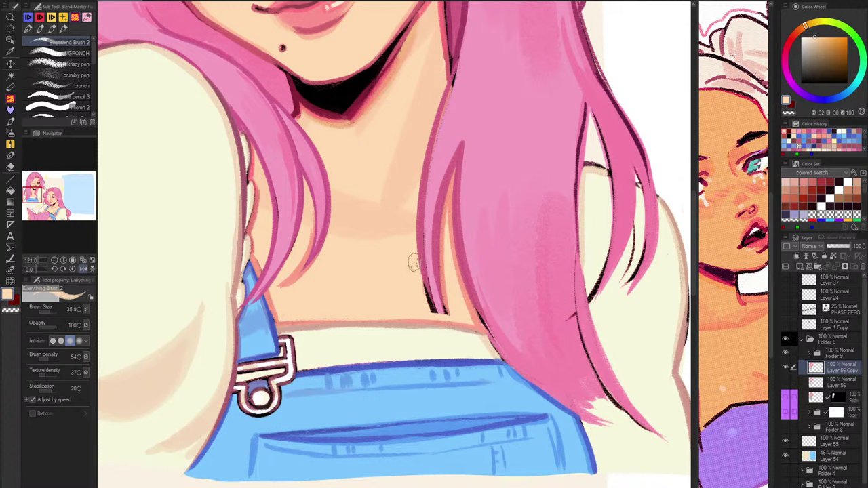
pyautogui.keyDown('alt'); pyautogui.click(427, 243); pyautogui.keyUp('alt')
pyautogui.moveTo(433, 187); pyautogui.dragTo(431, 293)
pyautogui.keyDown('alt'); pyautogui.click(437, 207); pyautogui.keyUp('alt')
pyautogui.moveTo(438, 207)
pyautogui.mouseDown()
pyautogui.moveTo(450, 314)
pyautogui.moveTo(471, 353)
pyautogui.mouseUp()
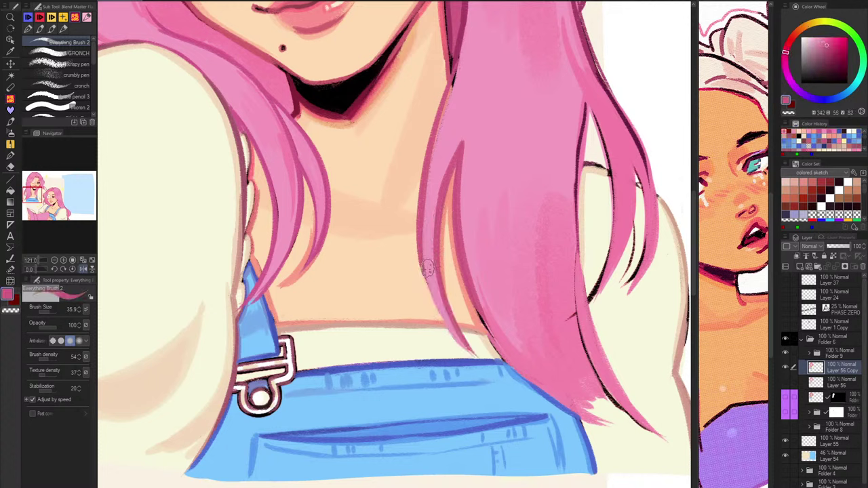
pyautogui.keyDown('alt'); pyautogui.click(441, 257); pyautogui.keyUp('alt')
pyautogui.moveTo(444, 268); pyautogui.dragTo(464, 333)
pyautogui.moveTo(473, 303); pyautogui.dragTo(486, 327)
pyautogui.keyDown('alt'); pyautogui.click(487, 308); pyautogui.keyUp('alt')
# Enlarge the brush to 70 and paint the long hair's lower end in pink down past the corner of the overalls.
pyautogui.scroll(-1, 475, 275)
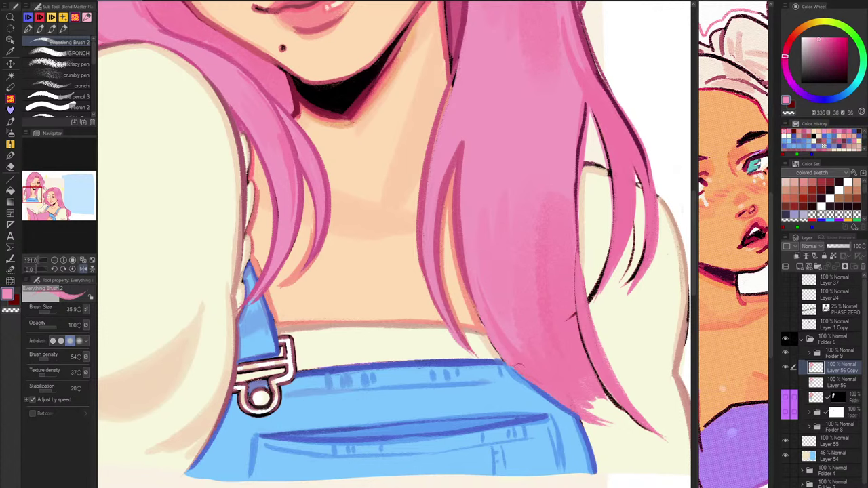
pyautogui.scroll(-3, 603, 237)
pyautogui.scroll(3, 600, 271)
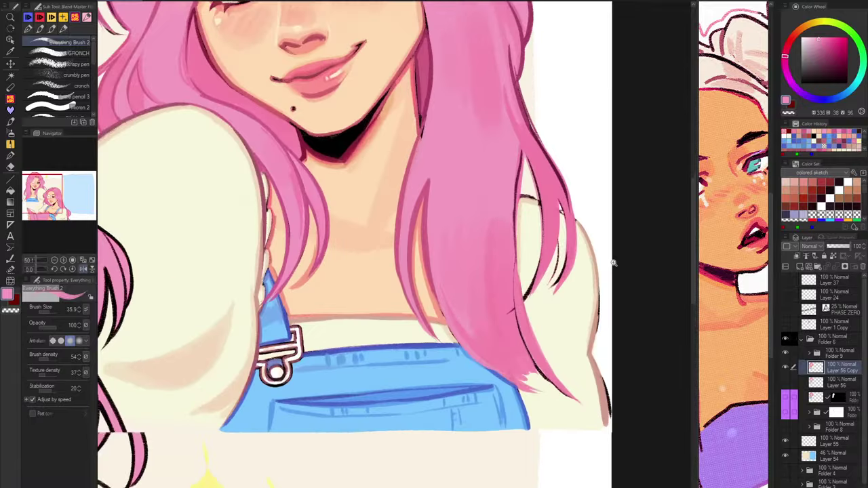
pyautogui.keyDown('alt'); pyautogui.click(491, 295); pyautogui.keyUp('alt')
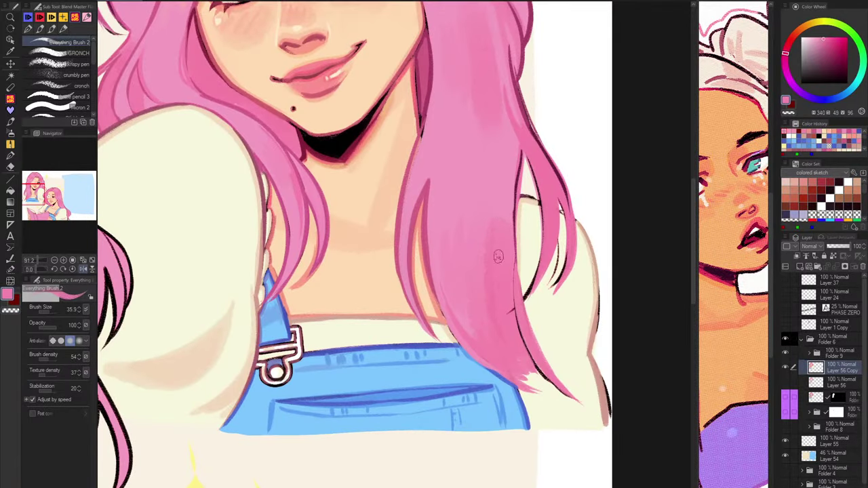
pyautogui.press(']')
pyautogui.press(']')
pyautogui.press(']')
pyautogui.press(']')
pyautogui.keyDown('alt'); pyautogui.click(509, 240); pyautogui.keyUp('alt')
pyautogui.moveTo(515, 299)
pyautogui.mouseDown()
pyautogui.moveTo(509, 228)
pyautogui.moveTo(506, 244)
pyautogui.moveTo(501, 232)
pyautogui.moveTo(555, 366)
pyautogui.moveTo(502, 291)
pyautogui.moveTo(527, 396)
pyautogui.moveTo(489, 327)
pyautogui.moveTo(516, 437)
pyautogui.mouseUp()
# Thicken the hair end at hue 339, saturation 44, brightness 96 and shape its flicked tips over the sleeve and overalls.
pyautogui.keyDown('alt'); pyautogui.click(506, 245); pyautogui.keyUp('alt')
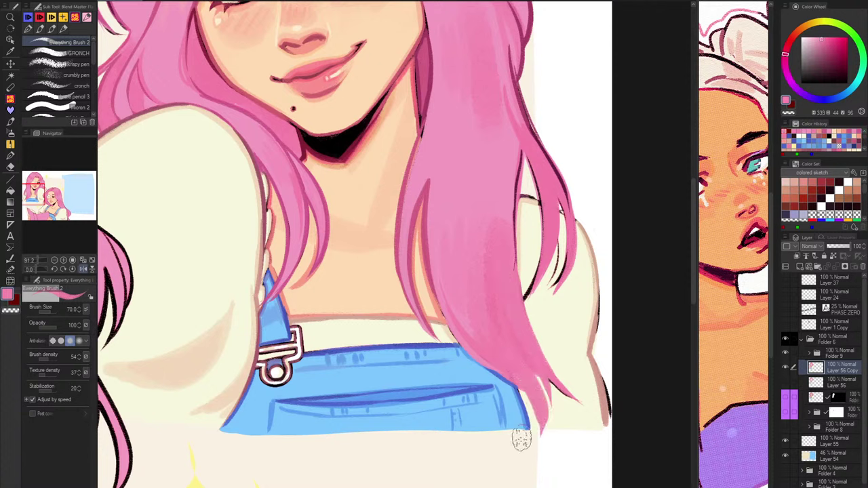
pyautogui.moveTo(542, 376); pyautogui.dragTo(546, 418)
pyautogui.moveTo(525, 349); pyautogui.dragTo(549, 415)
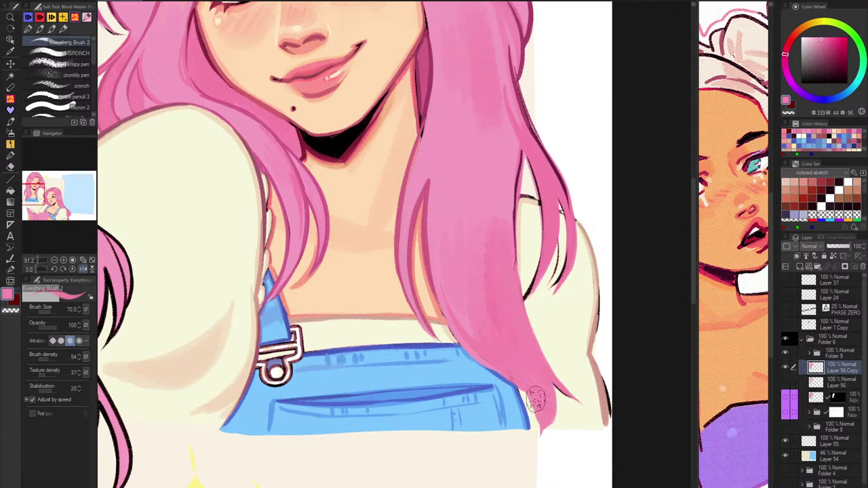
pyautogui.moveTo(522, 348)
pyautogui.mouseDown()
pyautogui.moveTo(540, 390)
pyautogui.moveTo(532, 355)
pyautogui.moveTo(602, 410)
pyautogui.mouseUp()
pyautogui.moveTo(540, 328); pyautogui.dragTo(603, 410)
# Brush light pink at hue 335, saturation 36, brightness 96 down the long hair section beside the chest.
pyautogui.moveTo(570, 268); pyautogui.dragTo(528, 169)
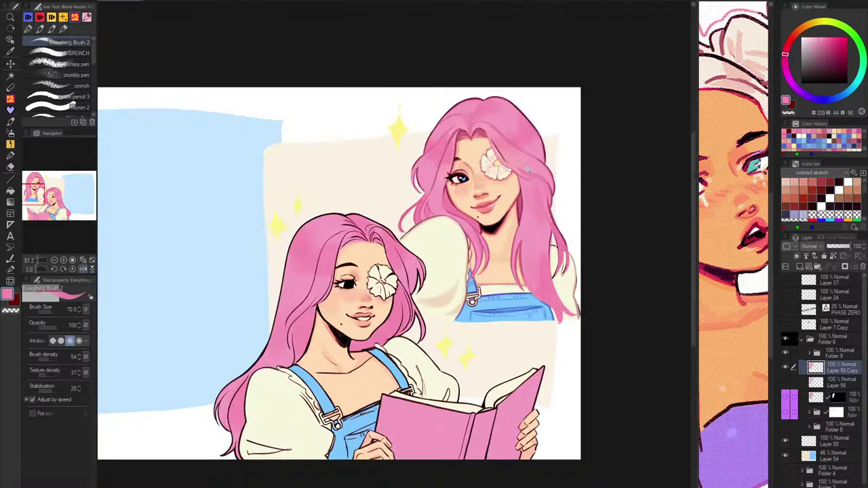
pyautogui.scroll(4, 528, 170)
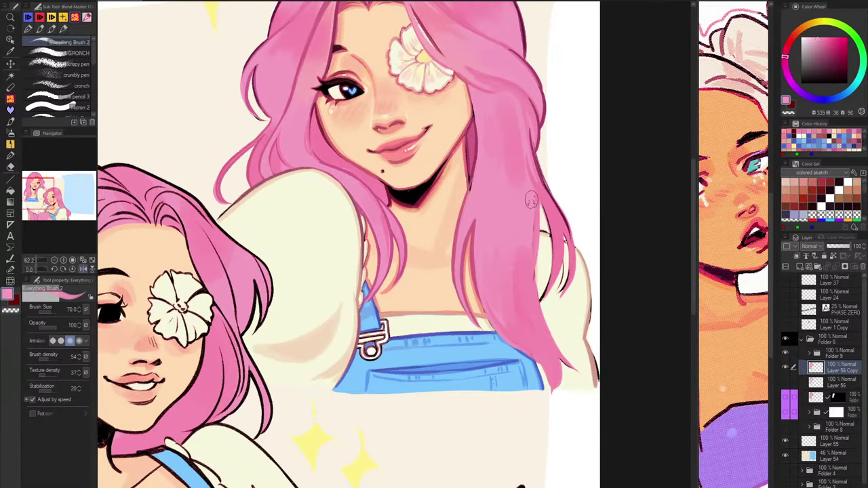
pyautogui.moveTo(531, 200); pyautogui.dragTo(532, 309)
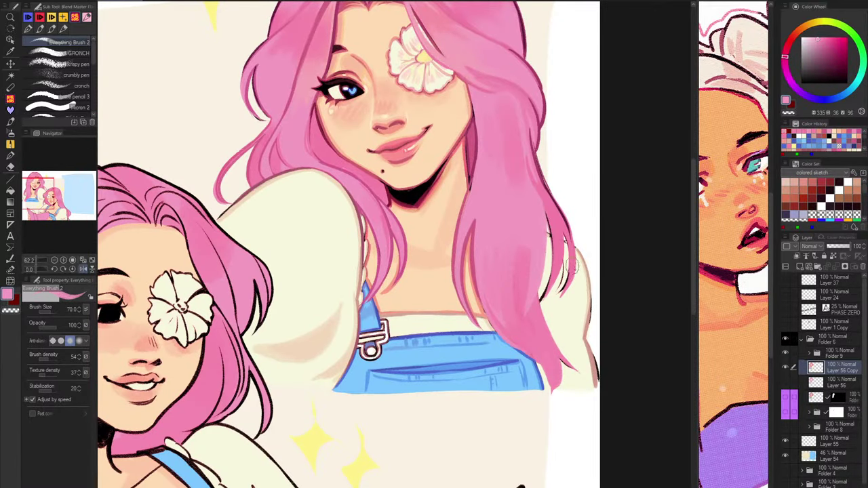
# Paint over the thin loose locks hanging across the sleeve with the blouse's cream color.
pyautogui.press('h')
pyautogui.moveTo(497, 262); pyautogui.dragTo(604, 186)
pyautogui.moveTo(351, 245); pyautogui.dragTo(399, 230)
pyautogui.keyDown('alt'); pyautogui.click(316, 294); pyautogui.keyUp('alt')
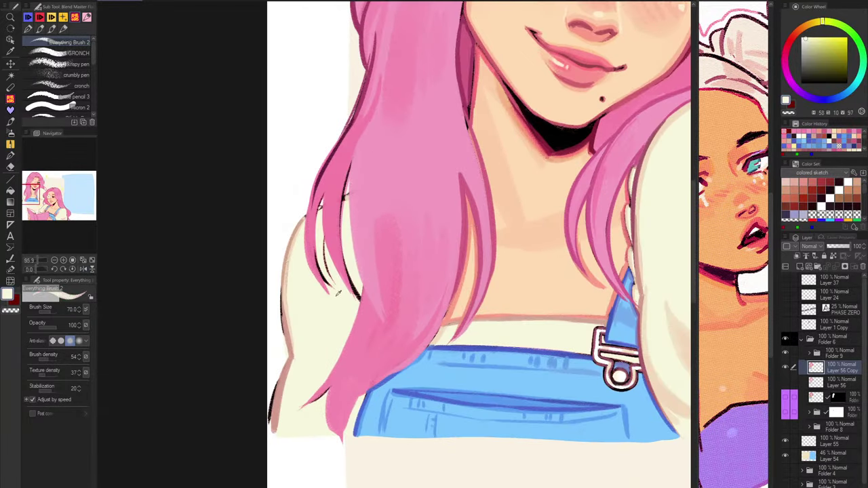
pyautogui.moveTo(330, 300)
pyautogui.mouseDown()
pyautogui.moveTo(320, 231)
pyautogui.moveTo(309, 245)
pyautogui.moveTo(315, 220)
pyautogui.moveTo(343, 205)
pyautogui.moveTo(352, 298)
pyautogui.moveTo(342, 237)
pyautogui.moveTo(333, 262)
pyautogui.moveTo(319, 256)
pyautogui.moveTo(351, 195)
pyautogui.mouseUp()
pyautogui.hotkey('ctrl', 'z')
# Draw the sleeve's upper edge below the hair in dark plum at hue 329, saturation 72, brightness 37 with a 25.9 brush.
pyautogui.keyDown('alt'); pyautogui.click(302, 222); pyautogui.keyUp('alt')
pyautogui.scroll(5, 349, 194)
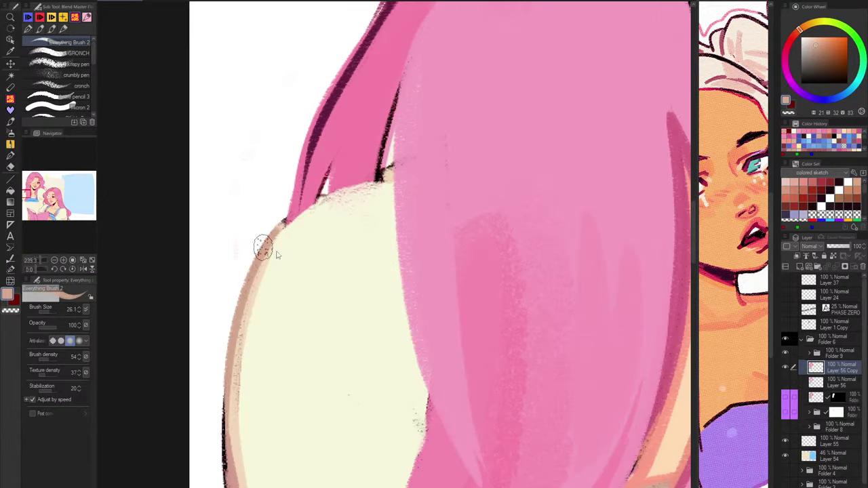
pyautogui.press('[')
pyautogui.press('[')
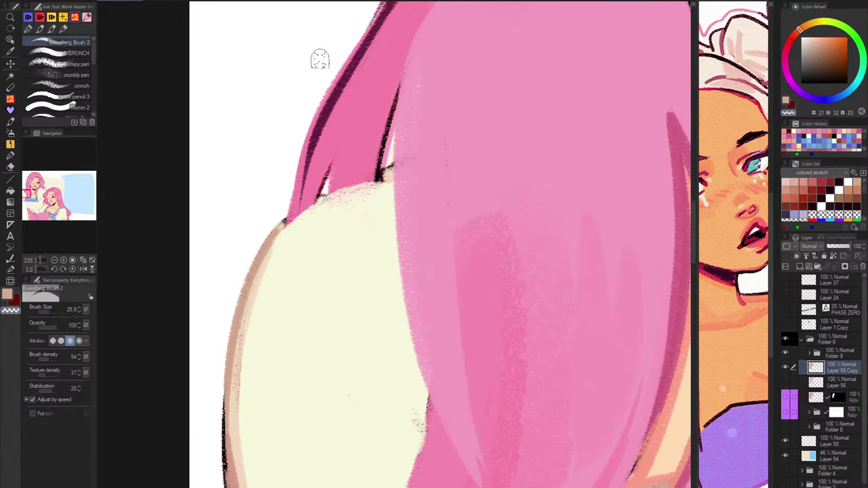
pyautogui.keyDown('alt'); pyautogui.click(391, 173); pyautogui.keyUp('alt')
pyautogui.moveTo(391, 172); pyautogui.dragTo(281, 229)
pyautogui.hotkey('ctrl', 'z')
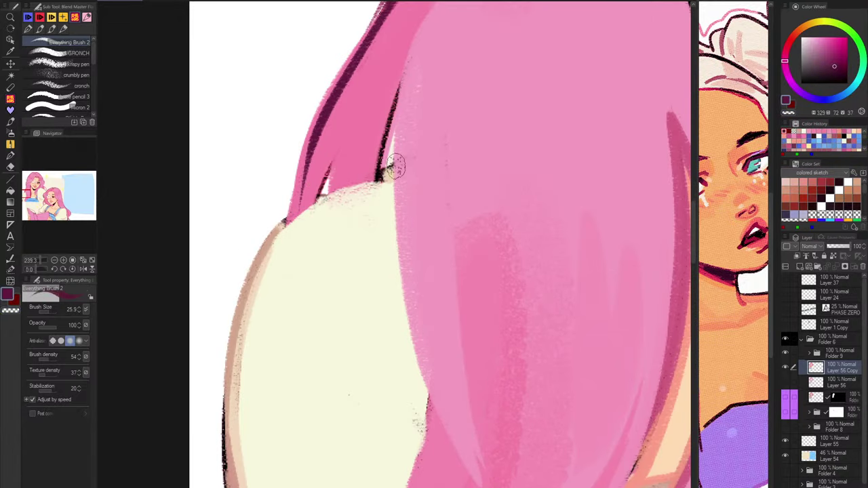
pyautogui.moveTo(387, 170)
pyautogui.mouseDown()
pyautogui.moveTo(282, 224)
pyautogui.moveTo(259, 258)
pyautogui.moveTo(399, 168)
pyautogui.moveTo(301, 248)
pyautogui.moveTo(343, 229)
pyautogui.moveTo(369, 192)
pyautogui.moveTo(348, 202)
pyautogui.mouseUp()
pyautogui.keyDown('alt'); pyautogui.click(268, 247); pyautogui.keyUp('alt')
pyautogui.keyDown('alt'); pyautogui.click(346, 222); pyautogui.keyUp('alt')
pyautogui.scroll(-3, 398, 175)
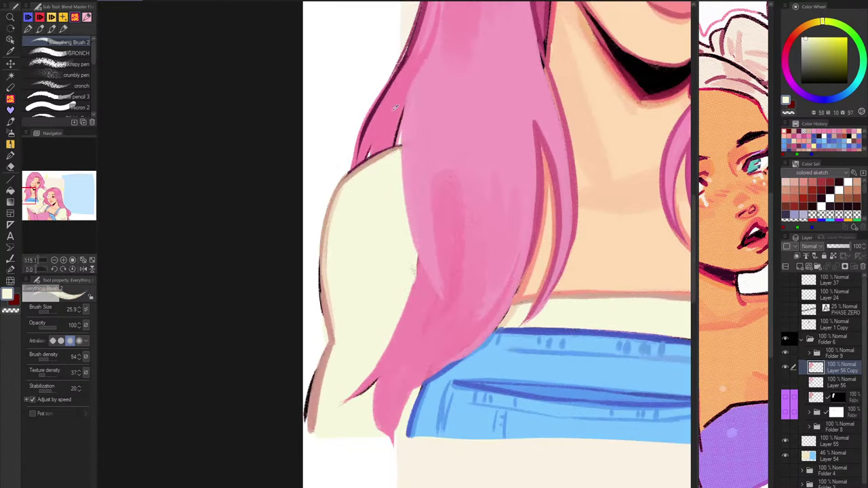
# Paint pink over the sketch line between the back lock and the main hair section above the sleeve.
pyautogui.keyDown('alt'); pyautogui.click(377, 138); pyautogui.keyUp('alt')
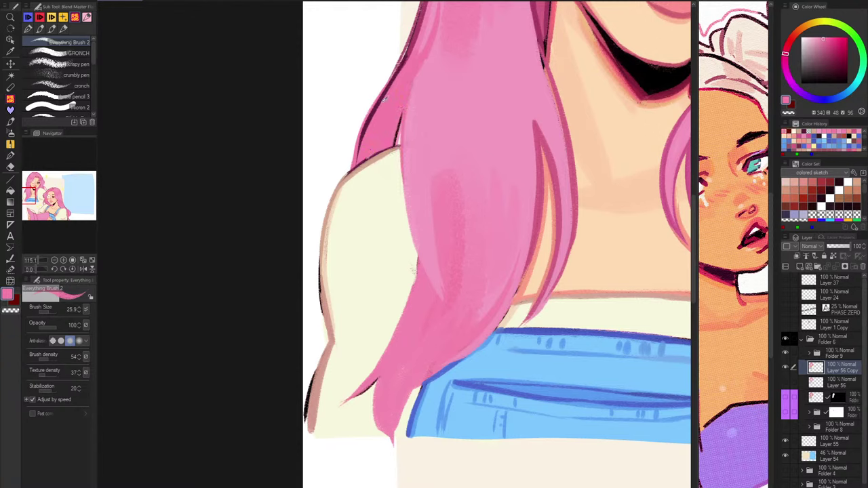
pyautogui.keyDown('alt'); pyautogui.click(416, 35); pyautogui.keyUp('alt')
pyautogui.moveTo(407, 107); pyautogui.dragTo(395, 146)
pyautogui.moveTo(411, 86)
pyautogui.mouseDown()
pyautogui.moveTo(402, 121)
pyautogui.moveTo(408, 204)
pyautogui.mouseUp()
# Fill the remaining gap above the sleeve at hue 340, saturation 49, brightness 96 and define the main hair's edge in deep pink.
pyautogui.press('h')
pyautogui.moveTo(506, 92); pyautogui.dragTo(534, 205)
pyautogui.keyDown('alt'); pyautogui.click(427, 234); pyautogui.keyUp('alt')
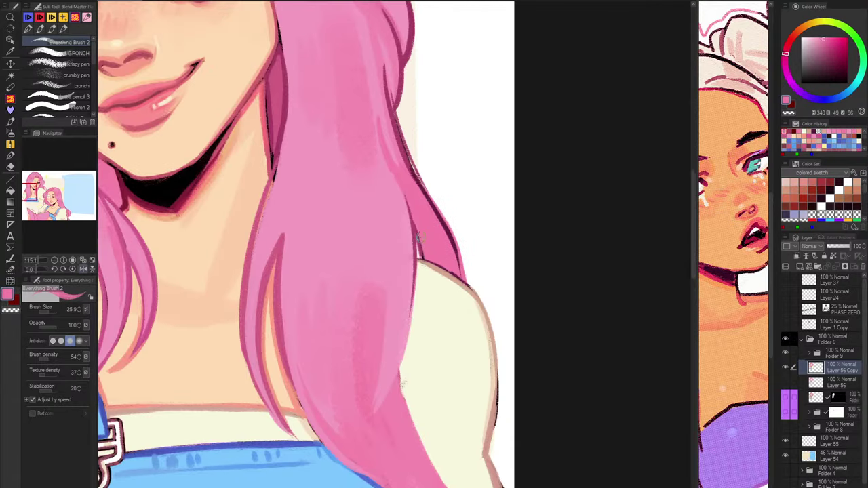
pyautogui.moveTo(418, 226); pyautogui.dragTo(419, 257)
pyautogui.keyDown('alt'); pyautogui.click(415, 219); pyautogui.keyUp('alt')
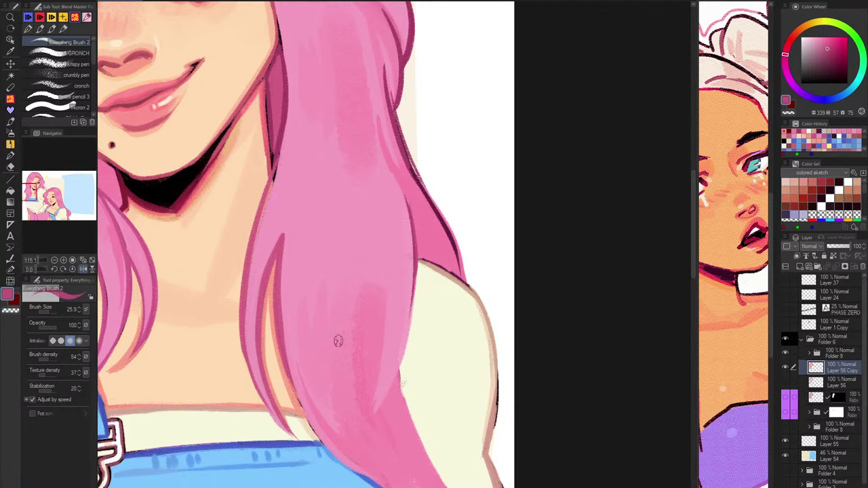
# Blend light pink at hue 335, saturation 36, brightness 96 from the long hair into the back lock with a 43 brush.
pyautogui.scroll(-3, 382, 280)
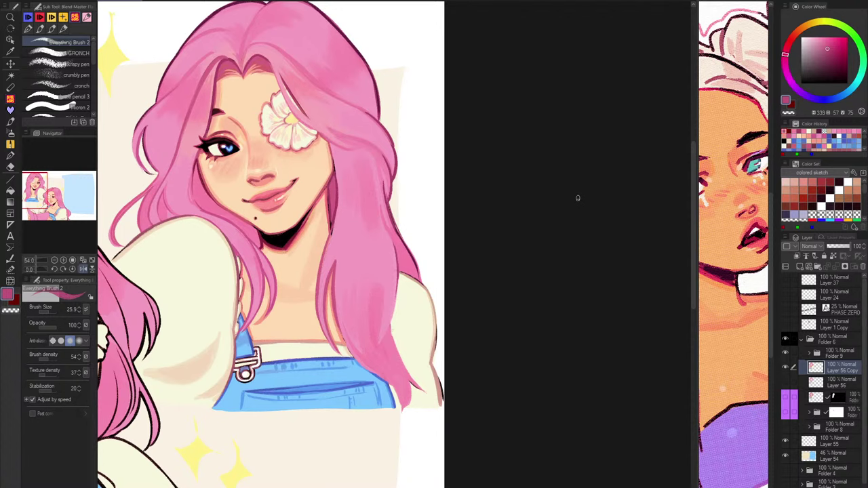
pyautogui.scroll(4, 381, 218)
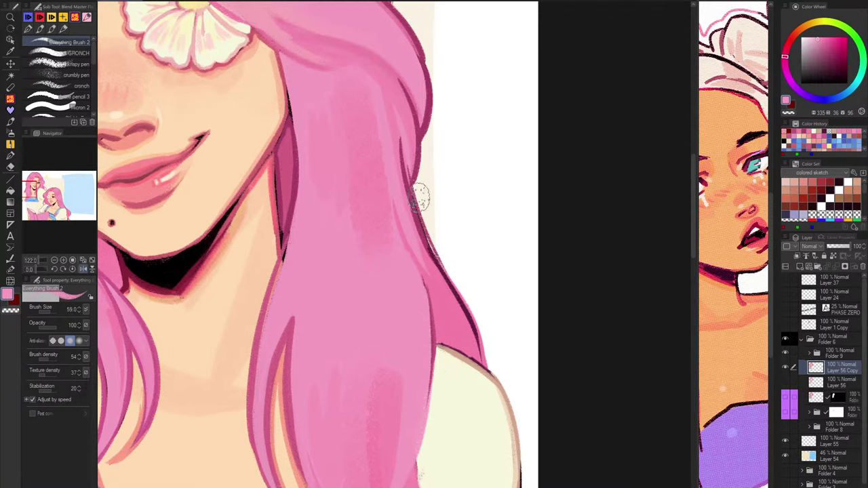
pyautogui.moveTo(269, 295); pyautogui.dragTo(330, 227)
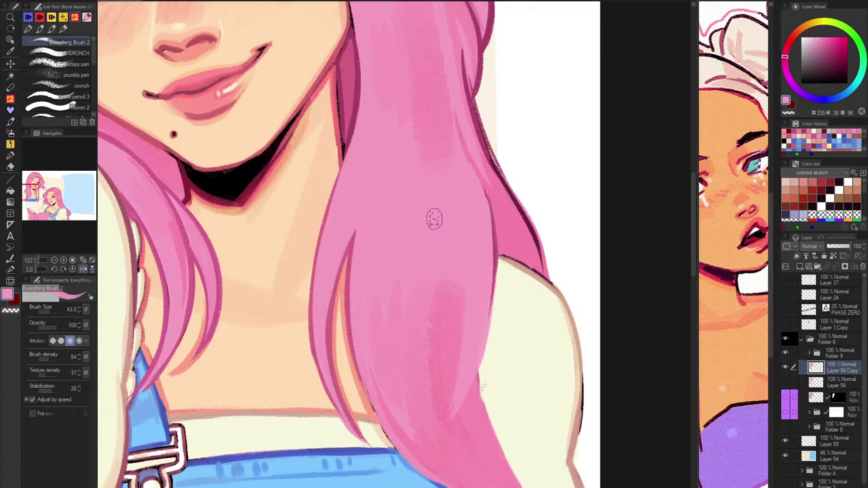
pyautogui.press('h')
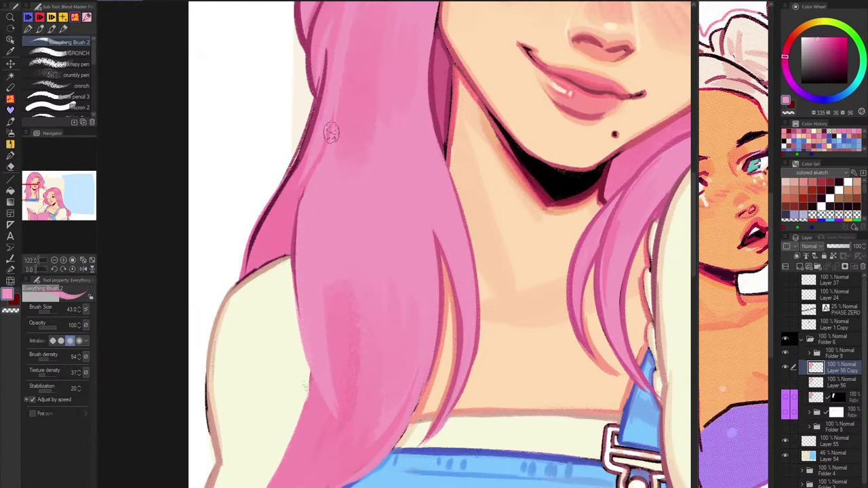
pyautogui.moveTo(320, 150); pyautogui.dragTo(301, 244)
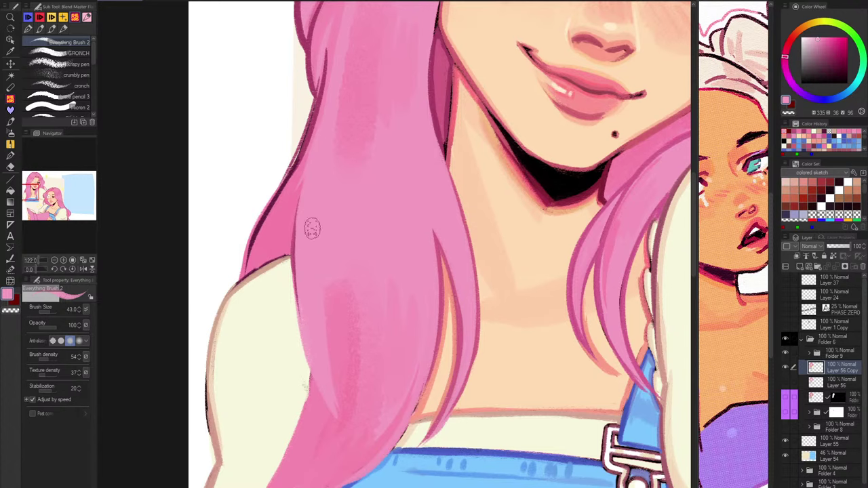
# Add a thin loose lock falling over the sleeve beside the main hair, filled light pink and edged in deep pink.
pyautogui.moveTo(318, 153)
pyautogui.mouseDown()
pyautogui.moveTo(290, 359)
pyautogui.moveTo(311, 378)
pyautogui.mouseUp()
pyautogui.hotkey('ctrl', 'z')
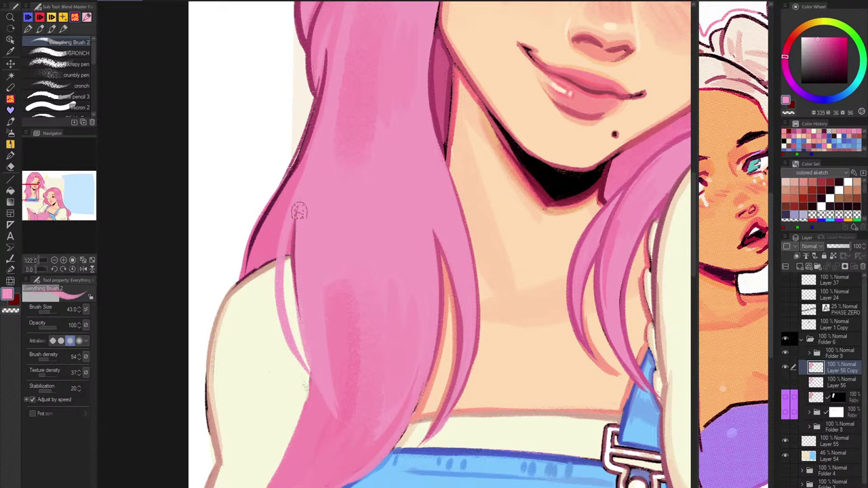
pyautogui.keyDown('alt'); pyautogui.click(293, 250); pyautogui.keyUp('alt')
pyautogui.moveTo(292, 235); pyautogui.dragTo(297, 341)
pyautogui.keyDown('alt'); pyautogui.click(297, 220); pyautogui.keyUp('alt')
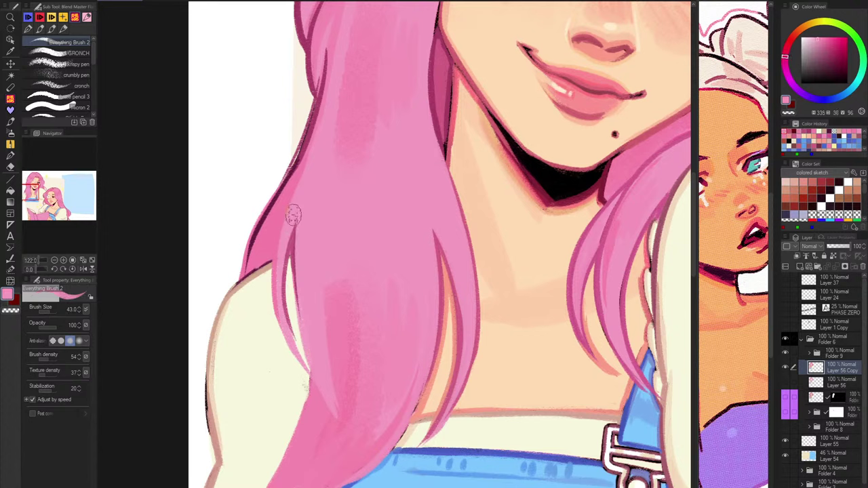
pyautogui.moveTo(294, 215); pyautogui.dragTo(292, 249)
# Redraw the back lock's outer edge above the sleeve in deep pink at hue 339, saturation 56, brightness 76.
pyautogui.keyDown('alt'); pyautogui.click(287, 234); pyautogui.keyUp('alt')
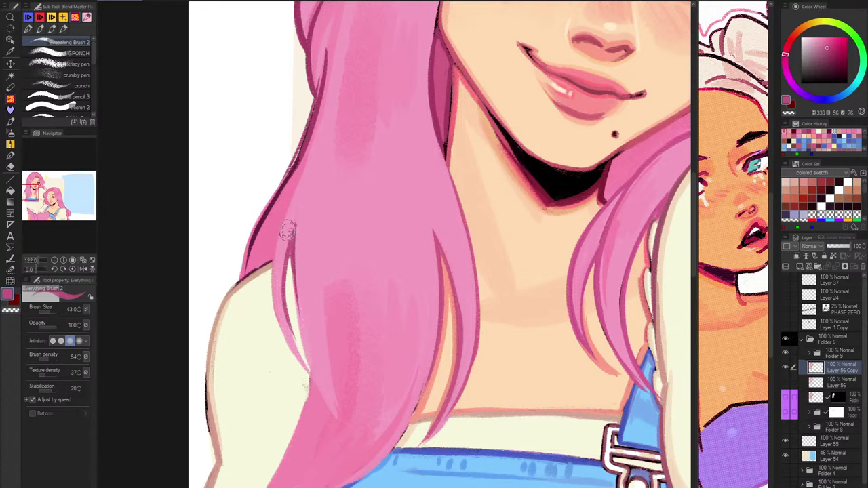
pyautogui.moveTo(277, 193); pyautogui.dragTo(247, 273)
pyautogui.hotkey('ctrl', 'z')
pyautogui.hotkey('ctrl', 'z')
pyautogui.moveTo(268, 206); pyautogui.dragTo(241, 268)
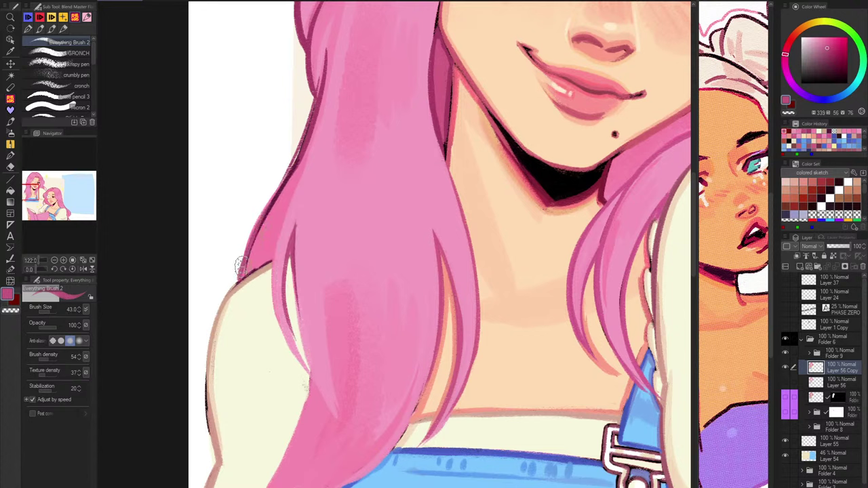
pyautogui.keyDown('alt'); pyautogui.click(306, 239); pyautogui.keyUp('alt')
pyautogui.moveTo(300, 239); pyautogui.dragTo(322, 356)
pyautogui.hotkey('ctrl', 'z')
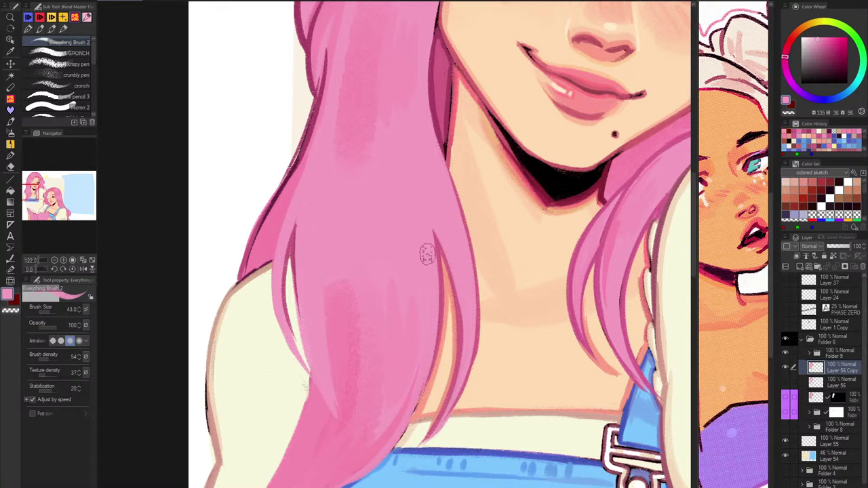
# Blend the darker streak in the long hair with pinks at hue 335, brightness 96, saturations 44 and 36, using a 43 brush.
pyautogui.keyDown('alt'); pyautogui.click(342, 324); pyautogui.keyUp('alt')
pyautogui.moveTo(340, 321); pyautogui.dragTo(334, 360)
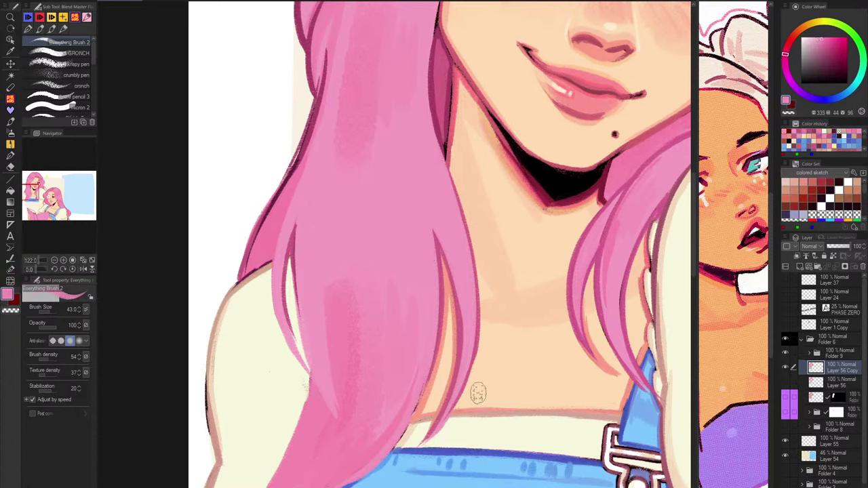
pyautogui.keyDown('alt'); pyautogui.click(334, 250); pyautogui.keyUp('alt')
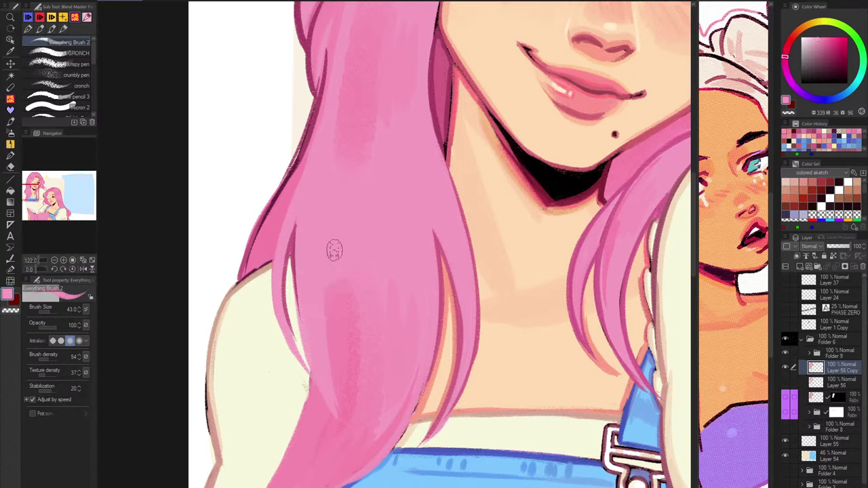
pyautogui.moveTo(333, 293); pyautogui.dragTo(338, 414)
pyautogui.moveTo(335, 309)
pyautogui.mouseDown()
pyautogui.moveTo(341, 442)
pyautogui.moveTo(332, 476)
pyautogui.mouseUp()
# Extend the shading down the long hair to its lower end with an 81.3 brush at hue 339, saturation 44, brightness 96.
pyautogui.scroll(-3, 470, 252)
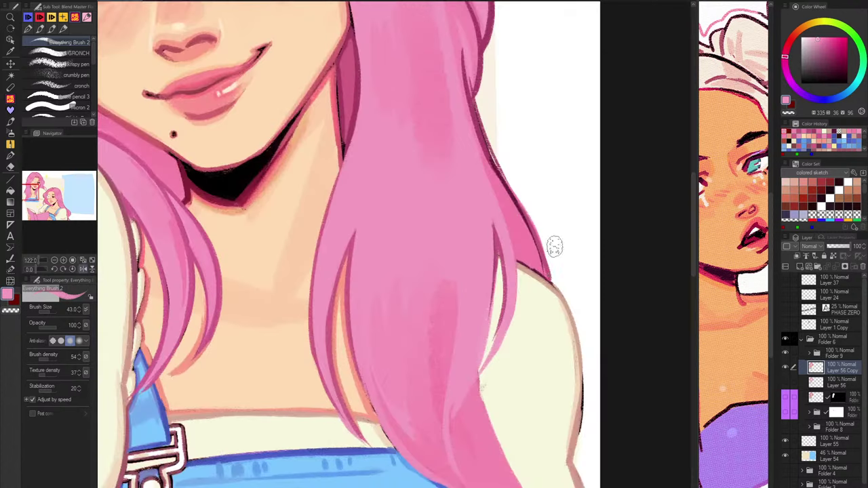
pyautogui.scroll(2, 521, 405)
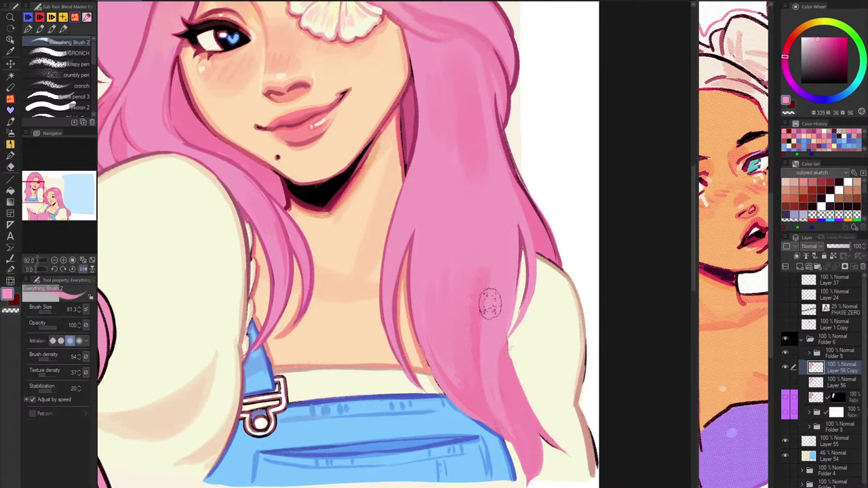
pyautogui.keyDown('alt'); pyautogui.click(510, 384); pyautogui.keyUp('alt')
pyautogui.moveTo(501, 362); pyautogui.dragTo(523, 445)
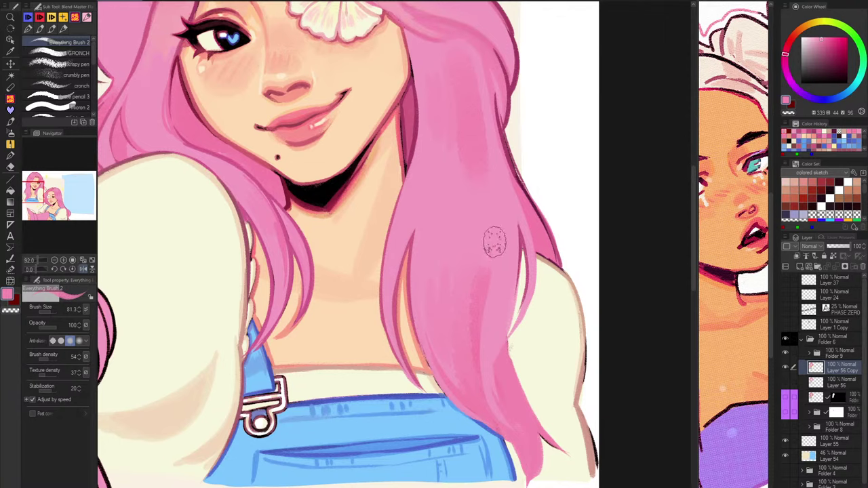
pyautogui.moveTo(495, 243); pyautogui.dragTo(504, 361)
pyautogui.moveTo(504, 330); pyautogui.dragTo(515, 375)
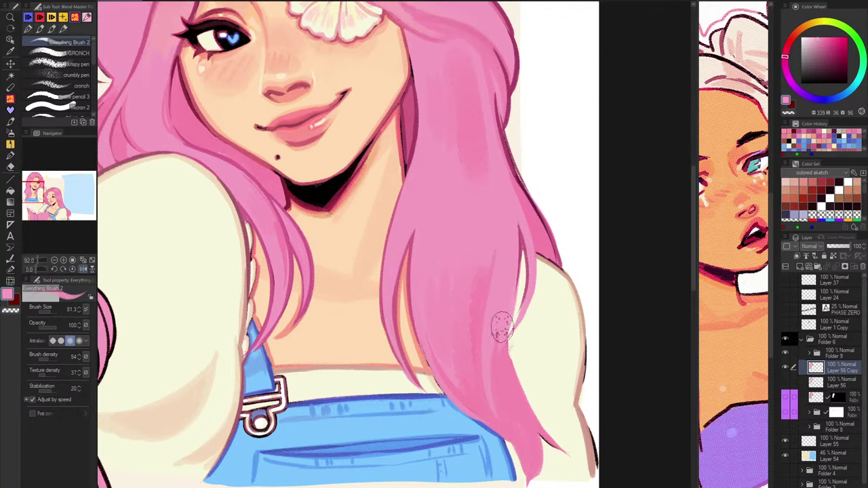
pyautogui.moveTo(501, 327); pyautogui.dragTo(512, 428)
# Paint sleeve cream over the stray sketch line beside the long hair's lower end and reduce the brush size to 54.4.
pyautogui.moveTo(531, 331); pyautogui.dragTo(516, 277)
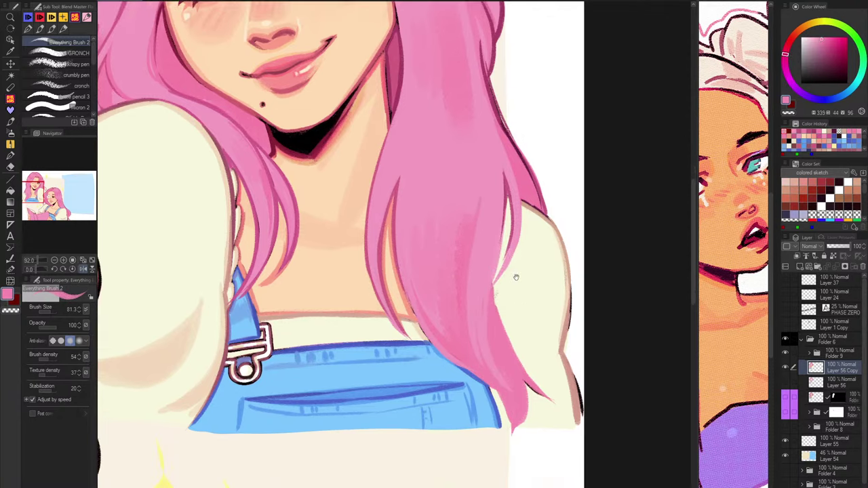
pyautogui.moveTo(513, 356); pyautogui.dragTo(539, 426)
pyautogui.hotkey('ctrl', 'z')
pyautogui.keyDown('alt'); pyautogui.click(531, 352); pyautogui.keyUp('alt')
pyautogui.moveTo(531, 370); pyautogui.dragTo(555, 400)
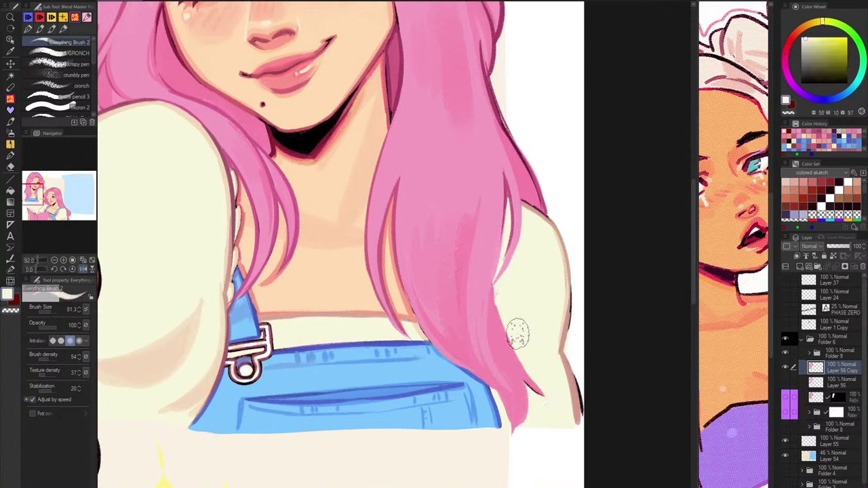
pyautogui.moveTo(518, 333)
pyautogui.mouseDown()
pyautogui.moveTo(546, 415)
pyautogui.moveTo(522, 369)
pyautogui.moveTo(531, 398)
pyautogui.mouseUp()
pyautogui.press('[')
pyautogui.press('[')
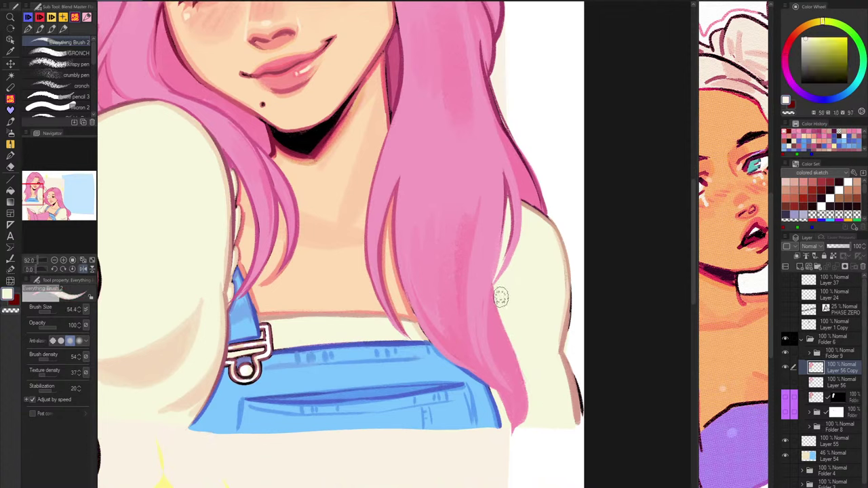
pyautogui.keyDown('alt'); pyautogui.click(501, 317); pyautogui.keyUp('alt')
pyautogui.moveTo(499, 308); pyautogui.dragTo(528, 402)
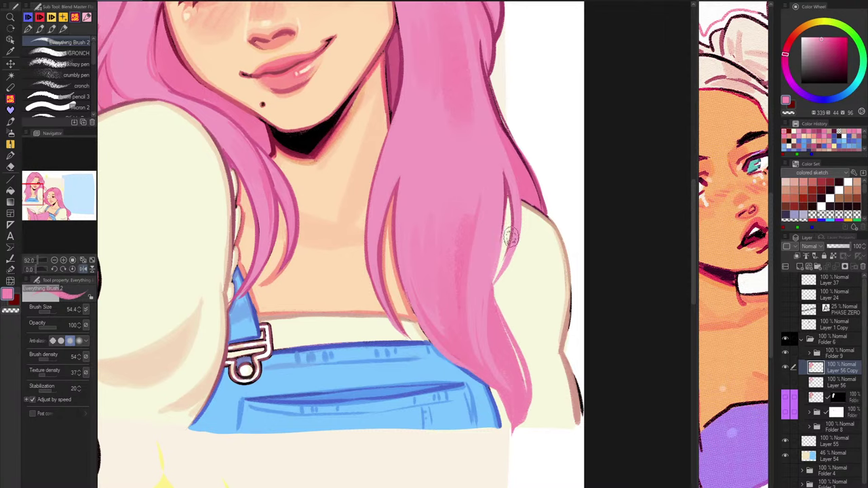
pyautogui.hotkey('ctrl', 'z')
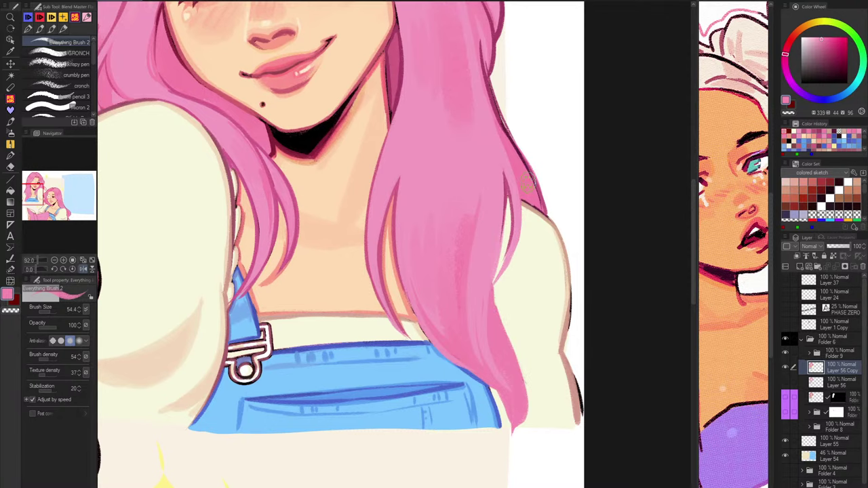
# Repaint the thin loose lock down to its tip over the sleeve in light pink at hue 339, saturation 36, brightness 96.
pyautogui.press('h')
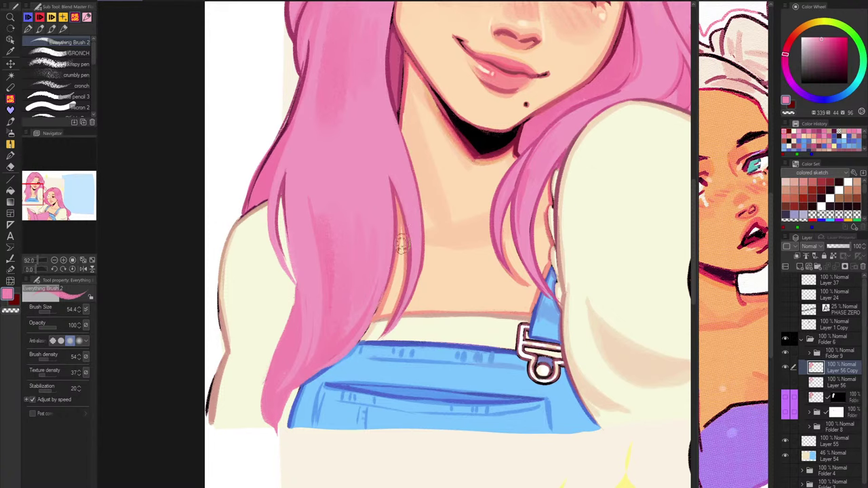
pyautogui.keyDown('alt'); pyautogui.click(274, 204); pyautogui.keyUp('alt')
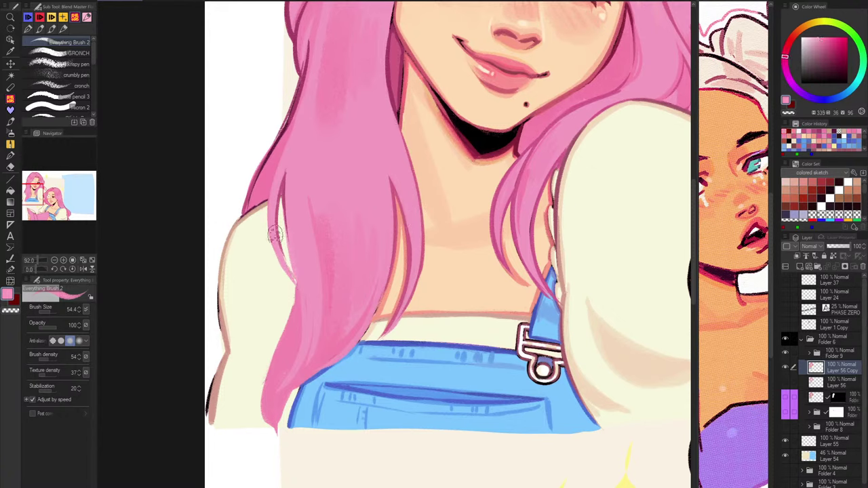
pyautogui.moveTo(276, 232); pyautogui.dragTo(301, 287)
# Temporarily widen the reference illustration's view and zoom it out to study more of the artwork.
pyautogui.moveTo(696, 280); pyautogui.dragTo(272, 307)
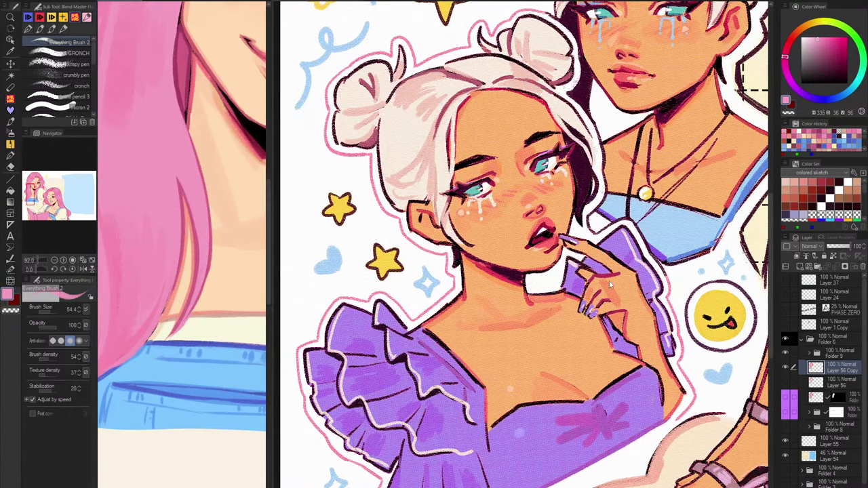
pyautogui.click(622, 235)
pyautogui.moveTo(577, 248); pyautogui.dragTo(473, 308)
pyautogui.scroll(-4, 474, 307)
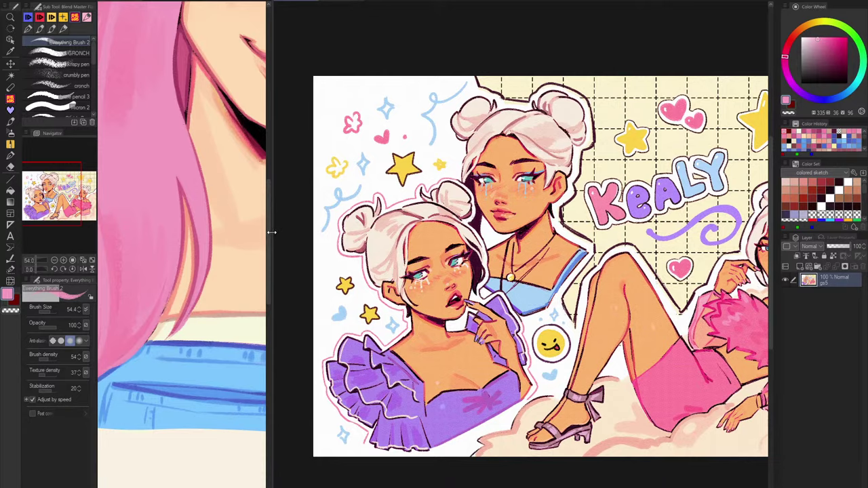
pyautogui.moveTo(272, 232); pyautogui.dragTo(663, 231)
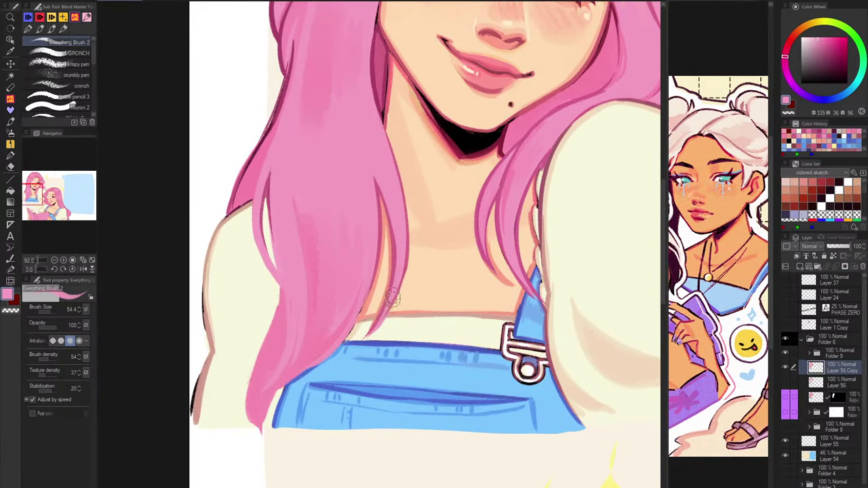
# Thicken the long hair's inner edge beside the chest in deep pink at hue 342, saturation 56, brightness 82, and soften it with light pink.
pyautogui.press('h')
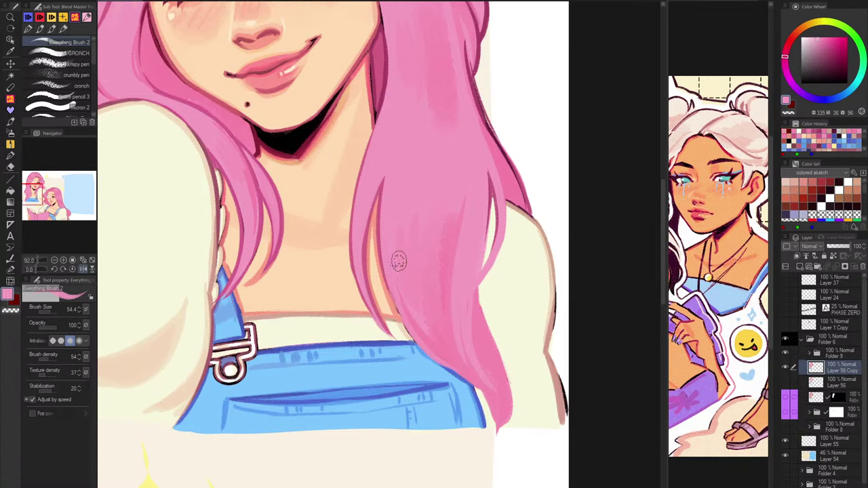
pyautogui.moveTo(439, 270); pyautogui.dragTo(461, 234)
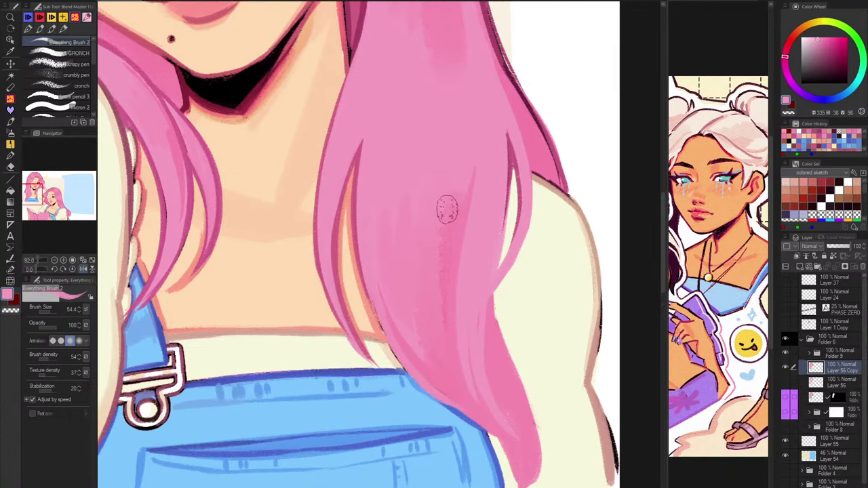
pyautogui.keyDown('alt'); pyautogui.click(357, 181); pyautogui.keyUp('alt')
pyautogui.moveTo(356, 180); pyautogui.dragTo(361, 253)
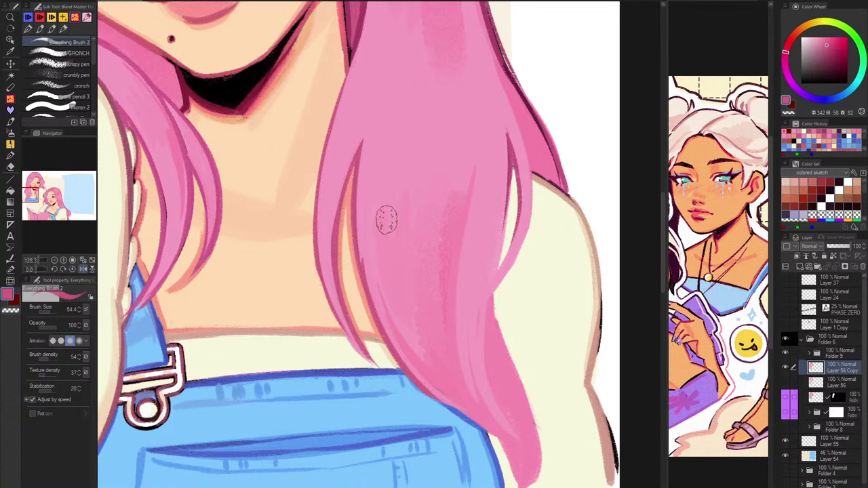
pyautogui.keyDown('alt'); pyautogui.click(365, 213); pyautogui.keyUp('alt')
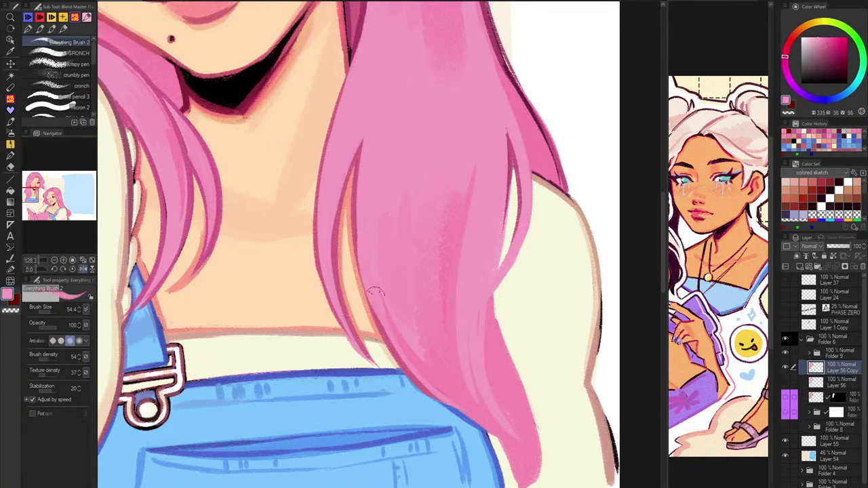
pyautogui.hotkey('ctrl', 'z')
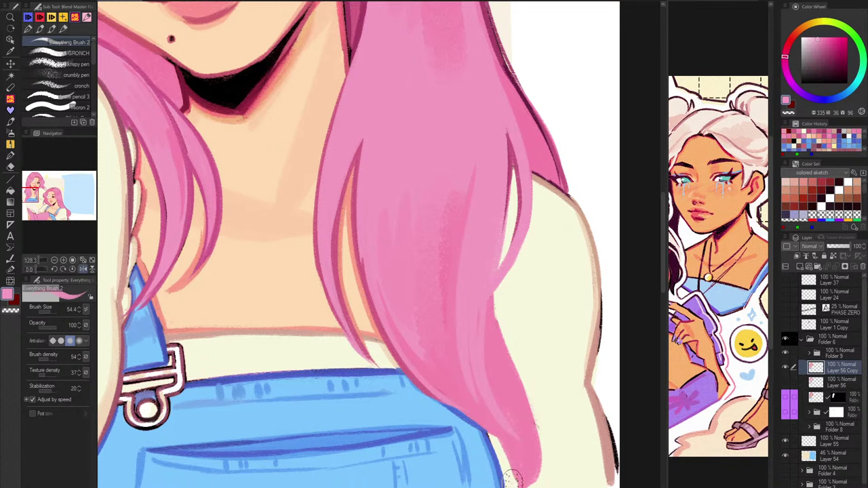
pyautogui.keyDown('alt'); pyautogui.click(365, 253); pyautogui.keyUp('alt')
pyautogui.moveTo(362, 222); pyautogui.dragTo(378, 327)
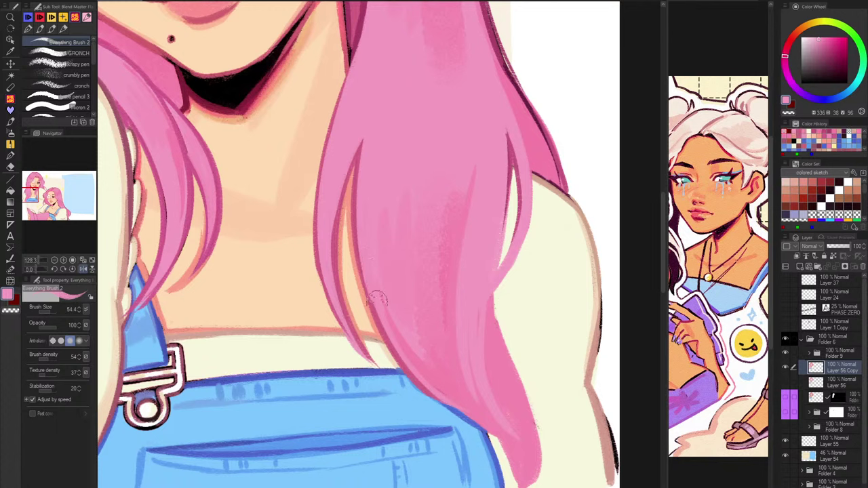
pyautogui.keyDown('alt'); pyautogui.click(416, 282); pyautogui.keyUp('alt')
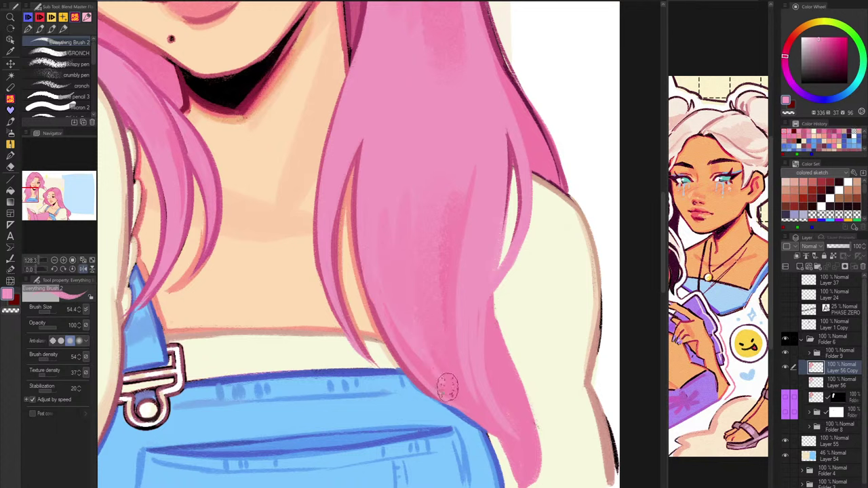
# Outline the long hair's lower outer edge and the fold inside it in deep pink at hue 342, saturation 56, brightness 82.
pyautogui.keyDown('alt'); pyautogui.click(492, 330); pyautogui.keyUp('alt')
pyautogui.keyDown('alt'); pyautogui.click(537, 142); pyautogui.keyUp('alt')
pyautogui.moveTo(467, 120)
pyautogui.mouseDown()
pyautogui.moveTo(515, 364)
pyautogui.moveTo(472, 286)
pyautogui.moveTo(421, 73)
pyautogui.mouseUp()
pyautogui.keyDown('alt'); pyautogui.click(414, 216); pyautogui.keyUp('alt')
pyautogui.moveTo(465, 268); pyautogui.dragTo(483, 385)
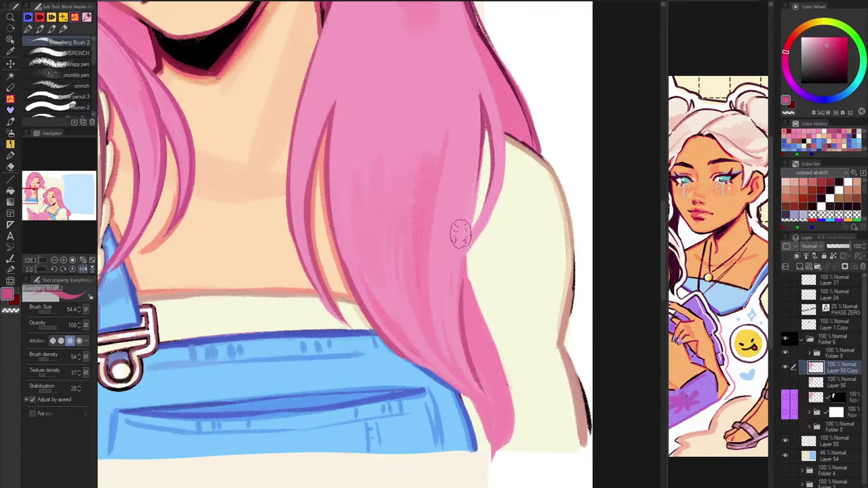
pyautogui.moveTo(469, 264); pyautogui.dragTo(507, 467)
# Draw a tapered hair tip past the overalls' lower edge and fill it with pink at hue 339, saturation 43, brightness 96.
pyautogui.moveTo(476, 377); pyautogui.dragTo(493, 486)
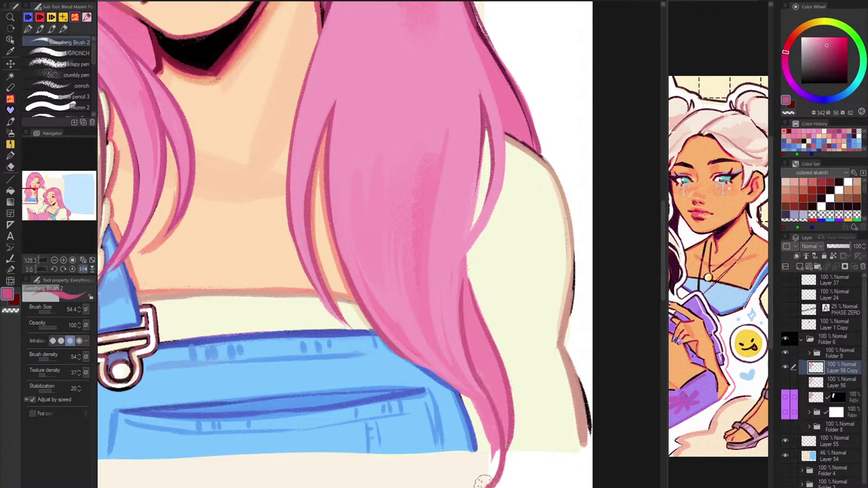
pyautogui.hotkey('ctrl', 'z')
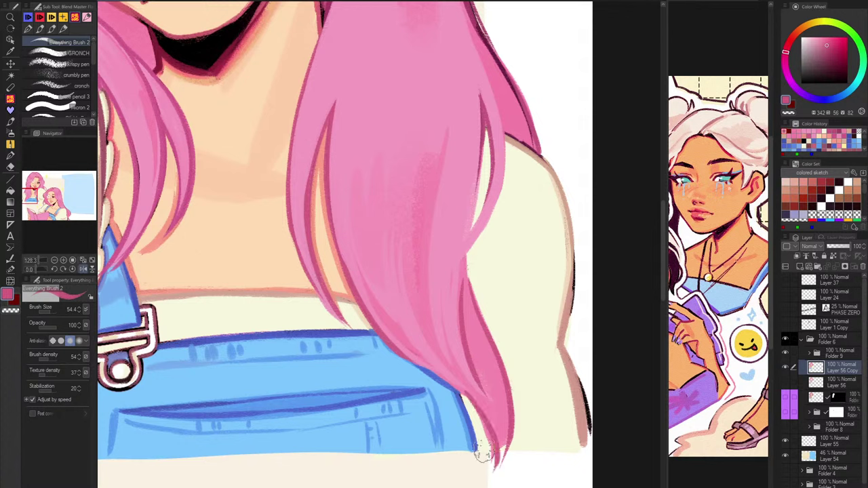
pyautogui.moveTo(481, 405); pyautogui.dragTo(494, 466)
pyautogui.moveTo(479, 378); pyautogui.dragTo(497, 472)
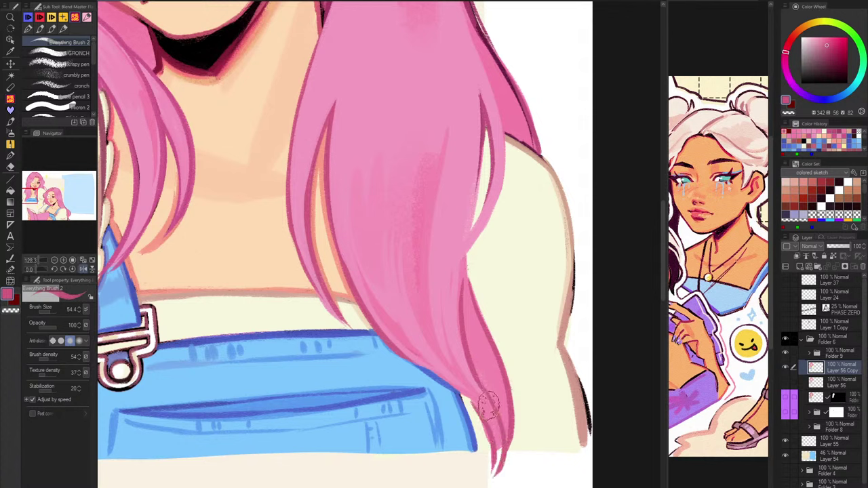
pyautogui.moveTo(488, 409); pyautogui.dragTo(497, 465)
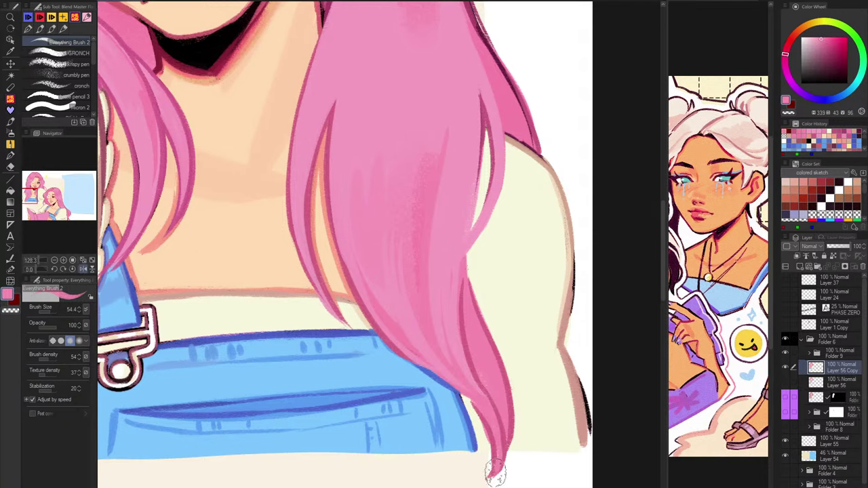
# Set the brush color for hair highlights to pale pink at hue 335, saturation 25, brightness 97.
pyautogui.scroll(-5, 505, 353)
pyautogui.moveTo(453, 246); pyautogui.dragTo(445, 224)
pyautogui.press('h')
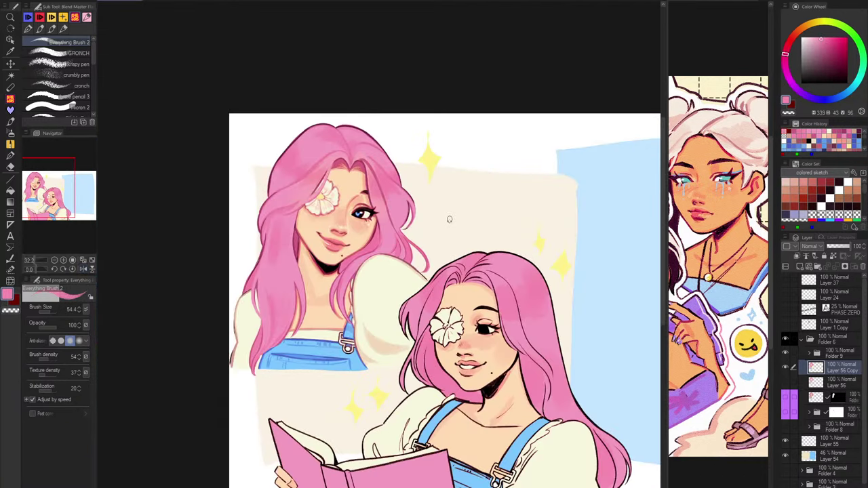
pyautogui.scroll(8, 322, 174)
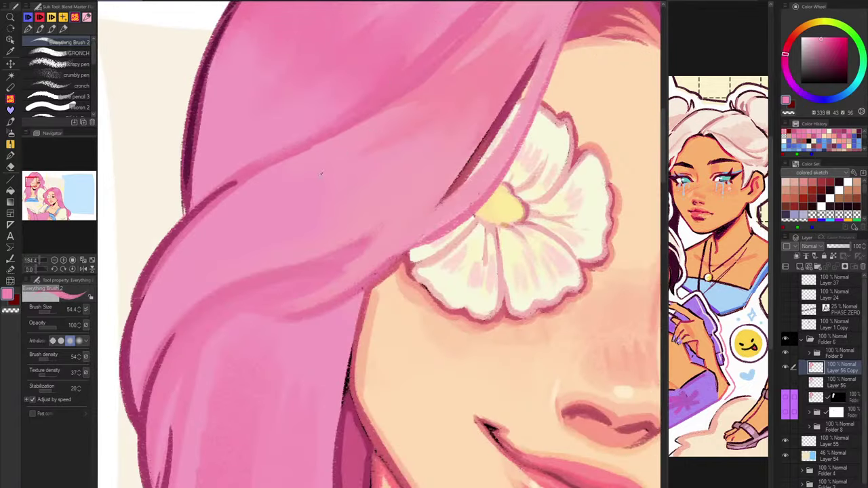
pyautogui.keyDown('alt'); pyautogui.click(406, 157); pyautogui.keyUp('alt')
pyautogui.click(813, 39)
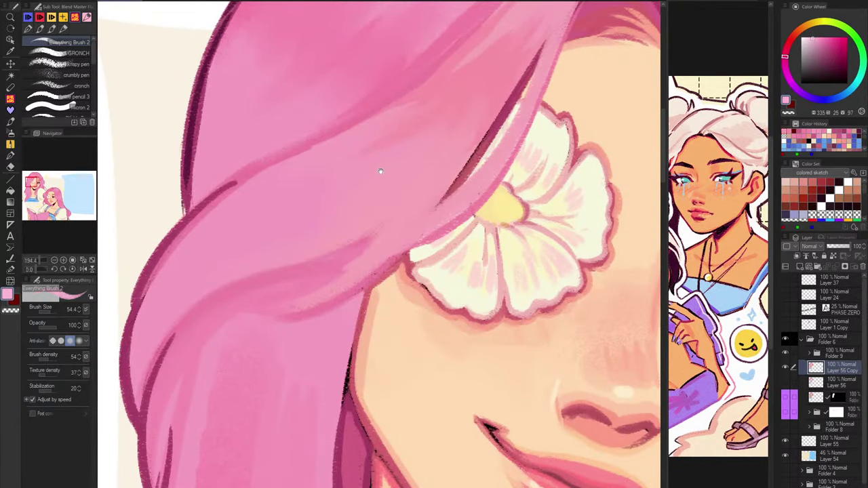
pyautogui.moveTo(381, 171); pyautogui.dragTo(407, 260)
pyautogui.moveTo(476, 160); pyautogui.dragTo(332, 241)
pyautogui.press(']')
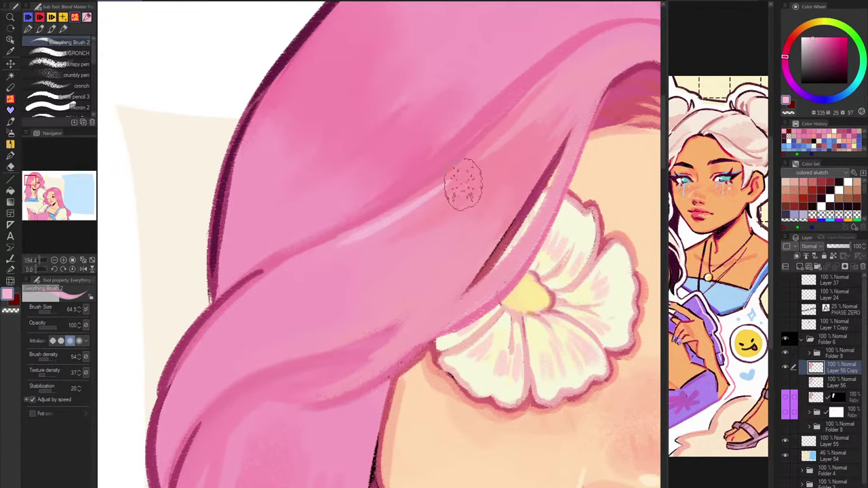
pyautogui.moveTo(468, 183); pyautogui.dragTo(368, 248)
pyautogui.hotkey('ctrl', 'z')
pyautogui.hotkey('ctrl', 'z')
pyautogui.moveTo(620, 62); pyautogui.dragTo(531, 135)
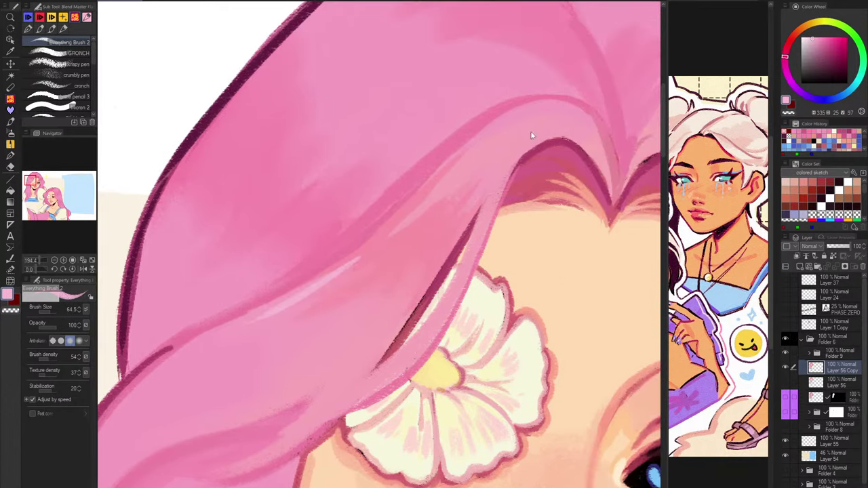
pyautogui.hotkey('ctrl', 'z')
# Paint pale pink highlight strokes on the forelock above the flower and on the hair section directly above it.
pyautogui.moveTo(474, 155); pyautogui.dragTo(395, 231)
pyautogui.moveTo(497, 153); pyautogui.dragTo(447, 190)
pyautogui.moveTo(498, 129); pyautogui.dragTo(539, 161)
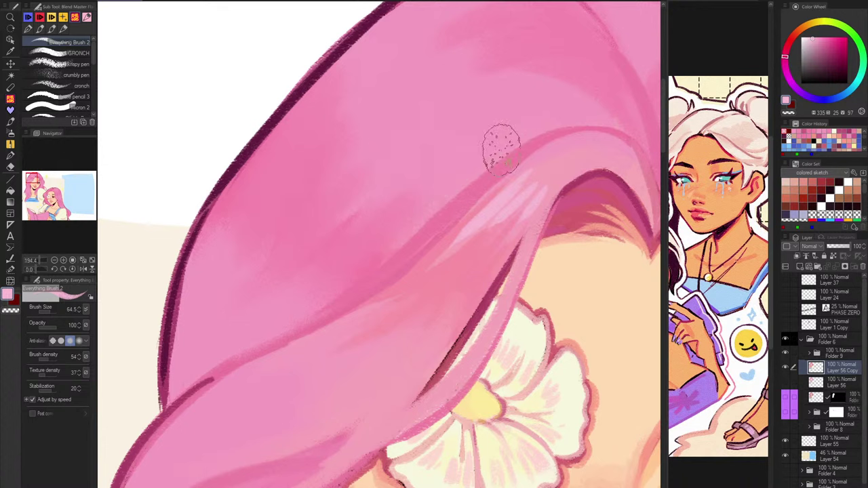
pyautogui.moveTo(502, 149)
pyautogui.mouseDown()
pyautogui.moveTo(465, 165)
pyautogui.moveTo(469, 132)
pyautogui.moveTo(387, 155)
pyautogui.moveTo(434, 116)
pyautogui.mouseUp()
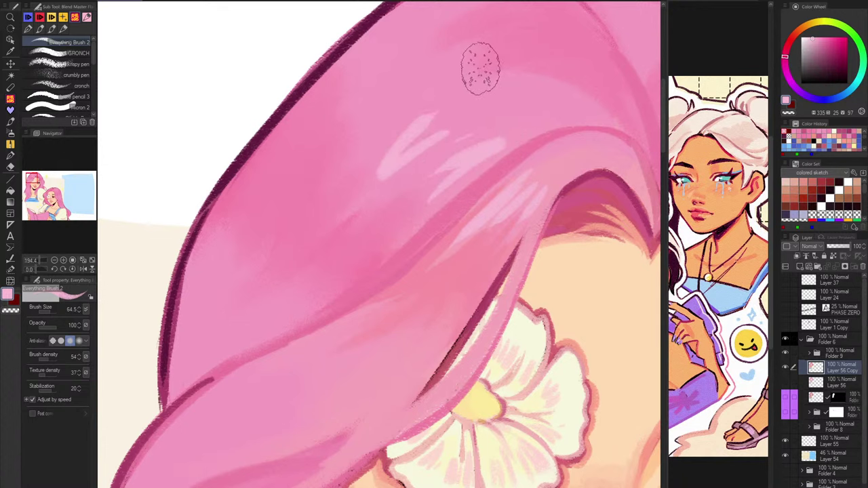
pyautogui.hotkey('ctrl', 'z')
# Paint zigzag pale pink highlights near the crown's outer edge on the flower side of the head.
pyautogui.moveTo(383, 63); pyautogui.dragTo(308, 119)
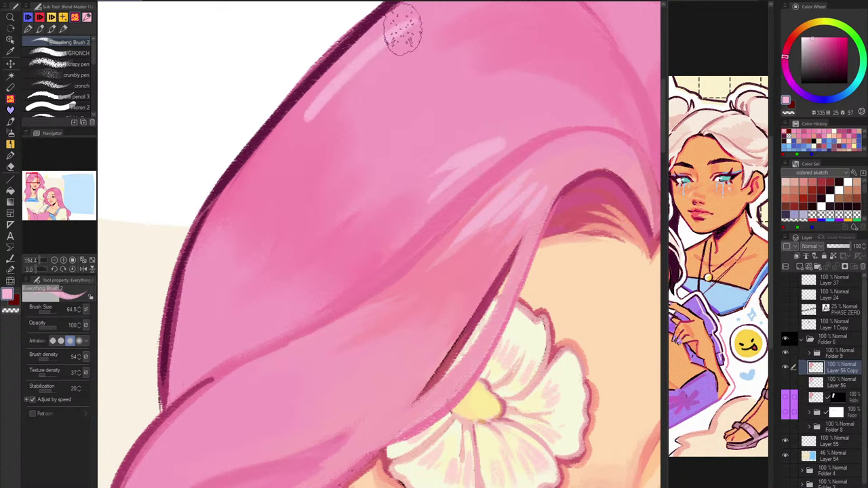
pyautogui.moveTo(403, 28); pyautogui.dragTo(337, 120)
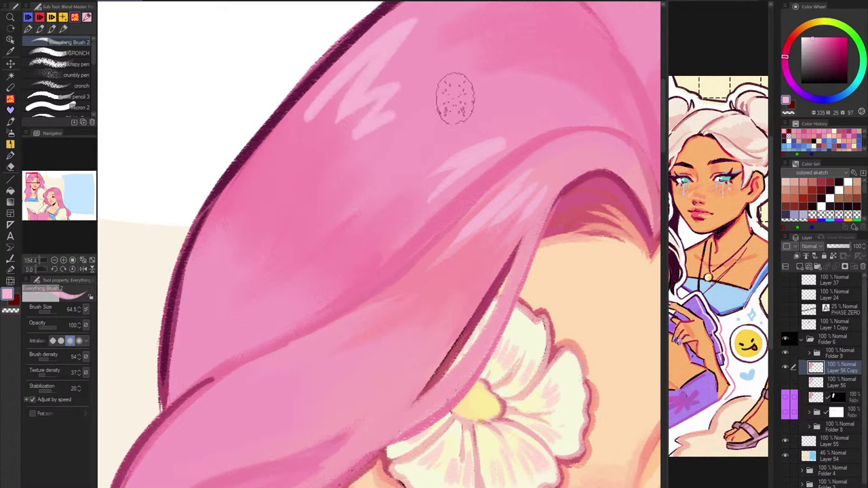
pyautogui.moveTo(390, 120); pyautogui.dragTo(362, 158)
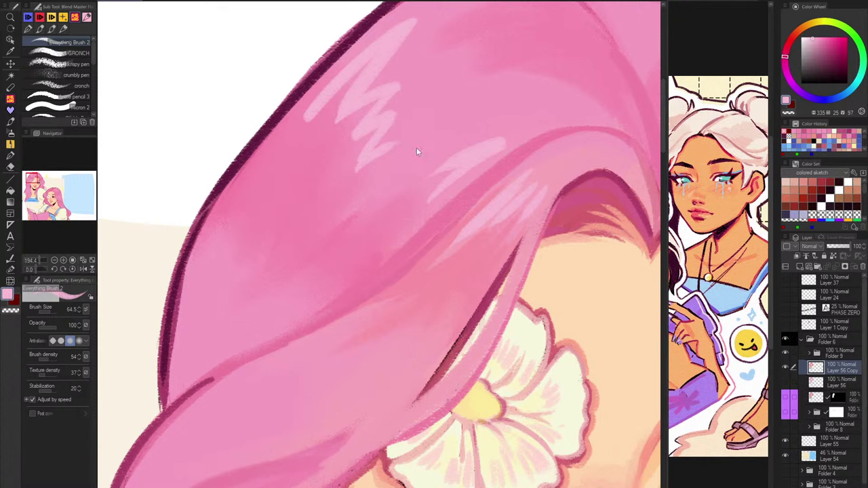
pyautogui.moveTo(416, 149)
pyautogui.mouseDown()
pyautogui.moveTo(406, 107)
pyautogui.moveTo(393, 100)
pyautogui.moveTo(398, 90)
pyautogui.moveTo(345, 114)
pyautogui.moveTo(385, 88)
pyautogui.mouseUp()
pyautogui.hotkey('ctrl', 'z')
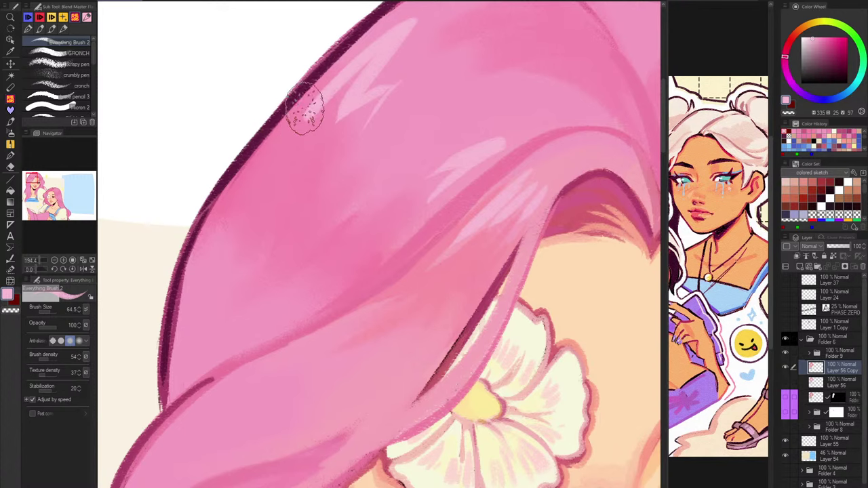
# Add short pale pink highlight strokes to the upper hair on the side opposite the flower.
pyautogui.scroll(-2, 278, 131)
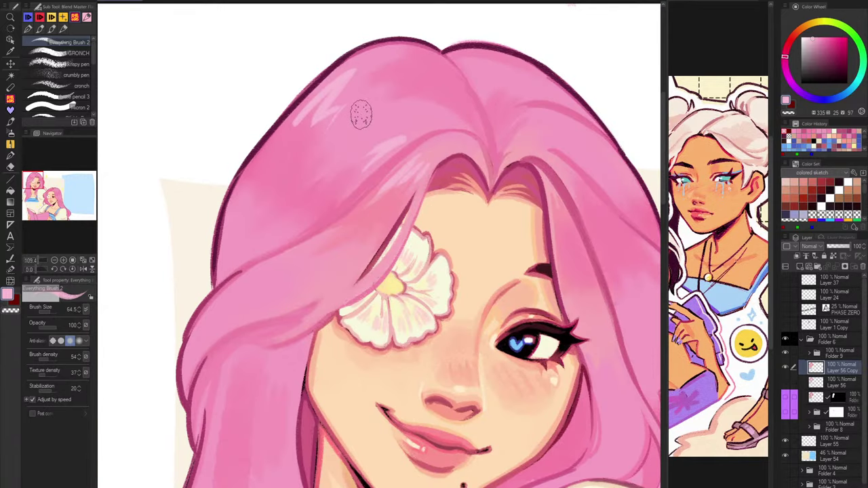
pyautogui.press('h')
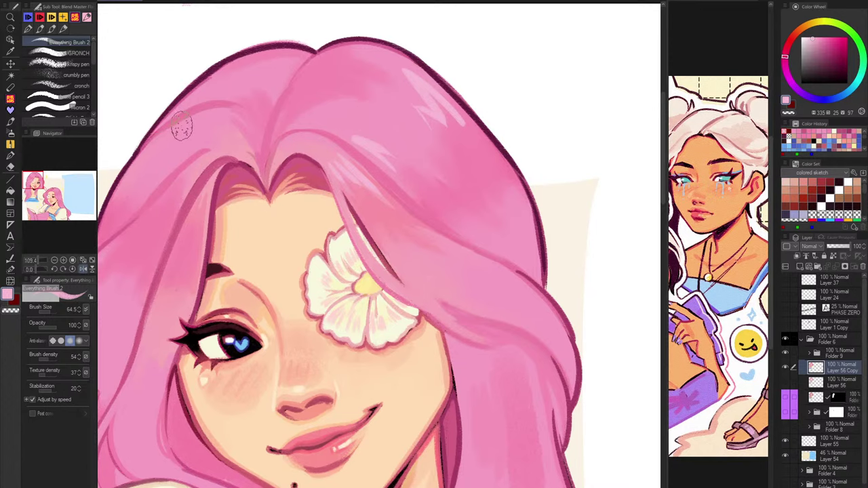
pyautogui.moveTo(185, 127); pyautogui.dragTo(148, 168)
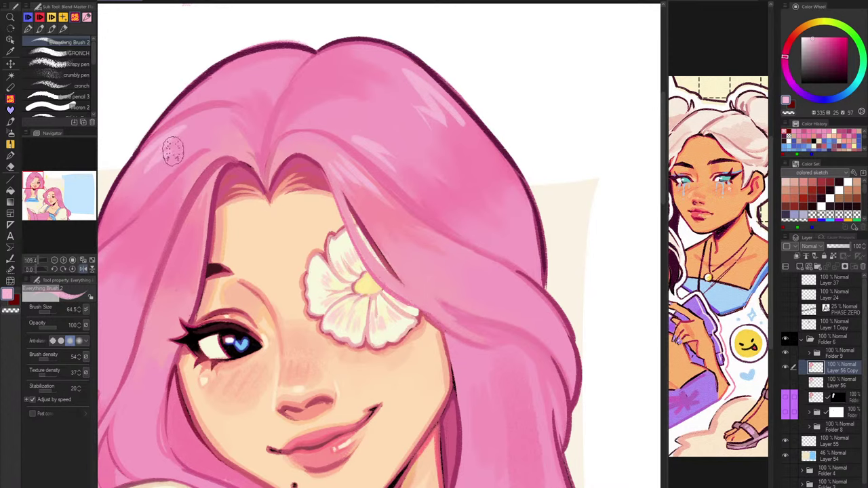
pyautogui.moveTo(288, 66); pyautogui.dragTo(337, 47)
pyautogui.moveTo(259, 138)
pyautogui.mouseDown()
pyautogui.moveTo(219, 174)
pyautogui.moveTo(235, 164)
pyautogui.mouseUp()
pyautogui.hotkey('ctrl', 'z')
pyautogui.hotkey('ctrl', 'z')
# Try a warmer hair highlight in pale orange at hue 27, saturation 31, brightness 100.
pyautogui.click(787, 48)
pyautogui.click(816, 39)
pyautogui.moveTo(816, 38); pyautogui.dragTo(815, 37)
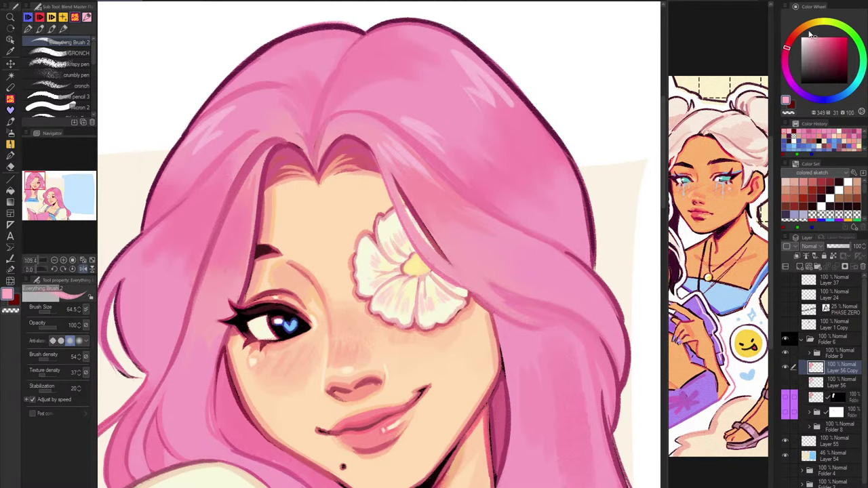
pyautogui.click(802, 28)
pyautogui.moveTo(234, 116); pyautogui.dragTo(196, 143)
pyautogui.hotkey('ctrl', 'z')
# Resample the pale pink at hue 335, saturation 25, brightness 97 and extend the highlights onto the lower hair locks.
pyautogui.scroll(-5, 169, 353)
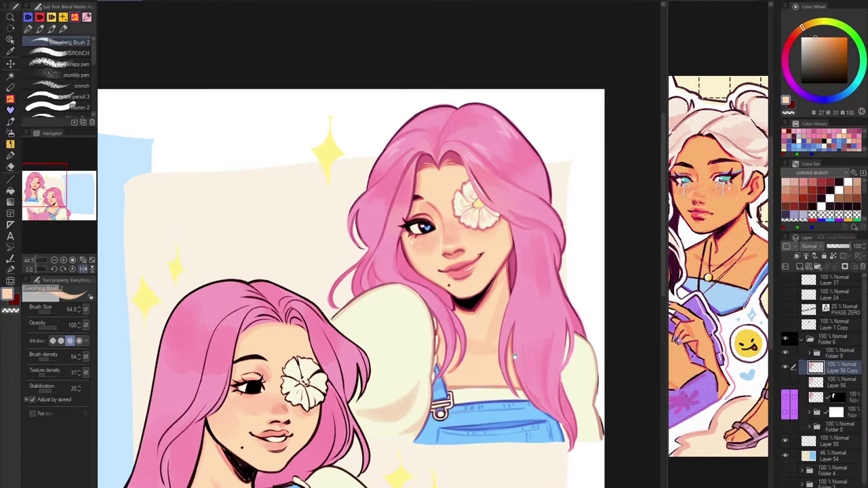
pyautogui.moveTo(515, 357)
pyautogui.mouseDown()
pyautogui.moveTo(517, 348)
pyautogui.moveTo(511, 353)
pyautogui.mouseUp()
pyautogui.press('h')
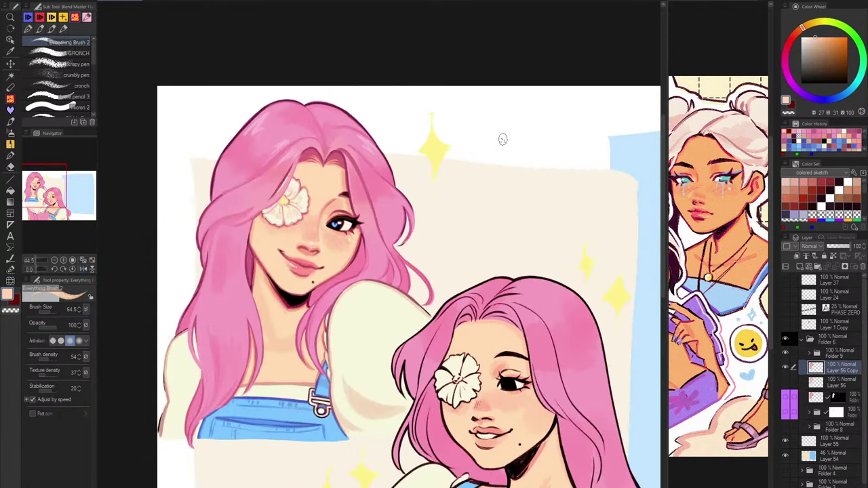
pyautogui.keyDown('alt'); pyautogui.click(260, 119); pyautogui.keyUp('alt')
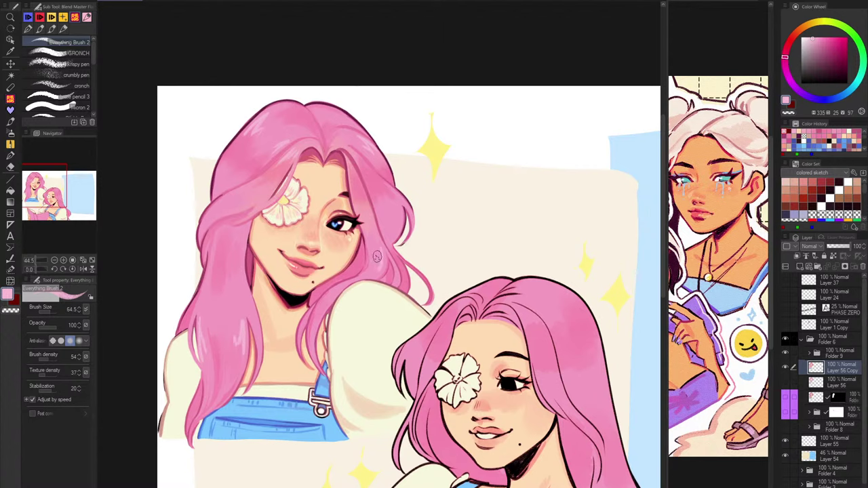
pyautogui.press('h')
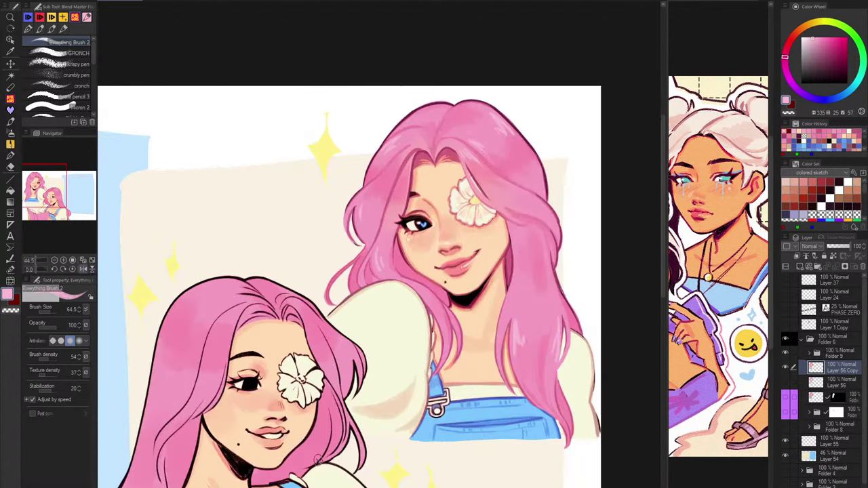
# Make Folder 8 visible again to show the third character beside the other two.
pyautogui.scroll(-4, 252, 447)
pyautogui.moveTo(246, 465); pyautogui.dragTo(327, 355)
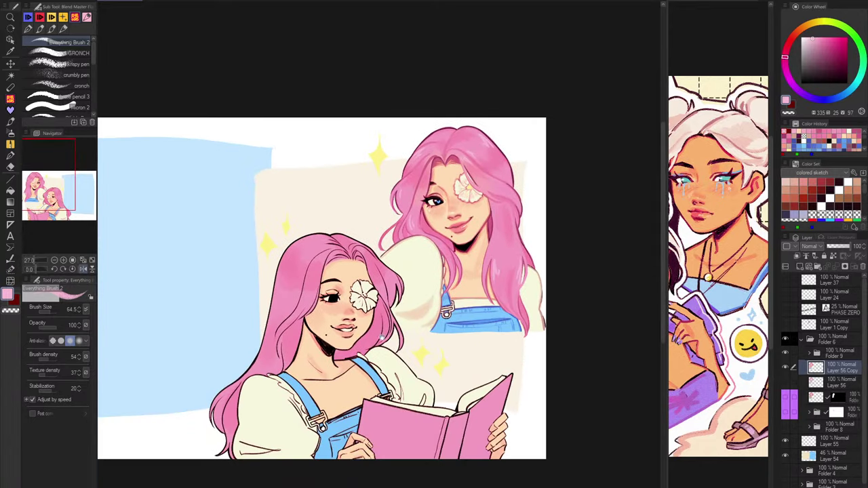
pyautogui.scroll(1, 407, 322)
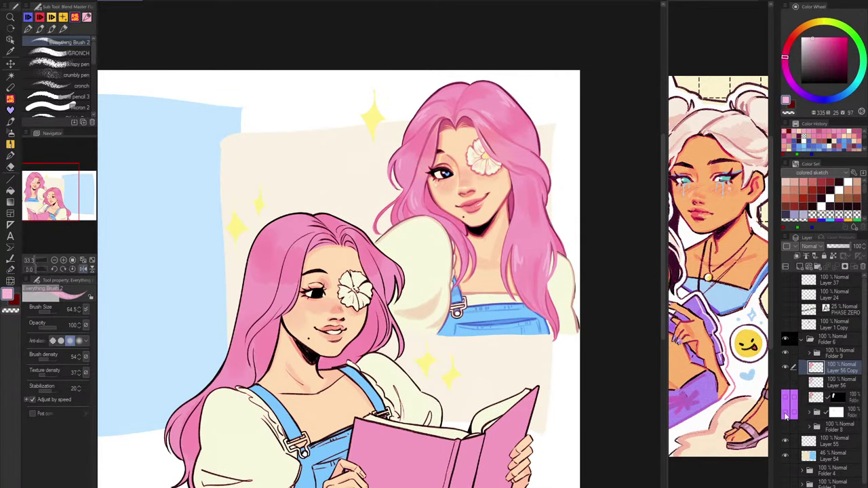
pyautogui.click(784, 415)
pyautogui.scroll(2, 439, 240)
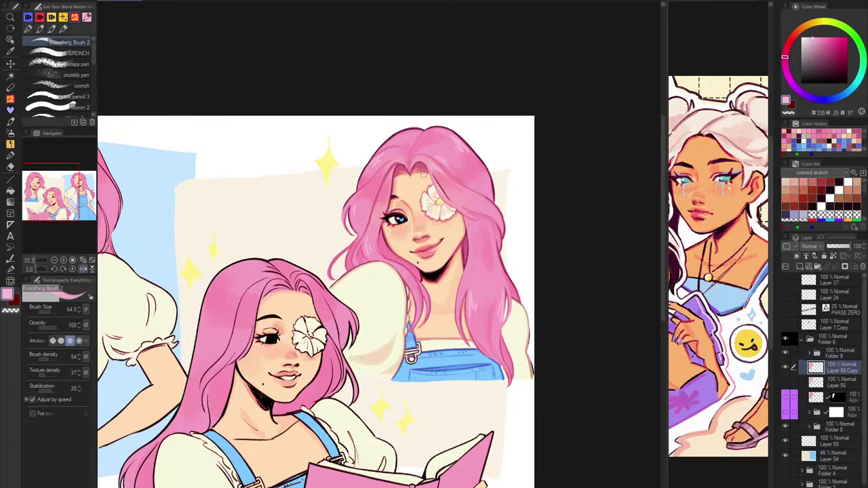
pyautogui.moveTo(471, 346); pyautogui.dragTo(475, 338)
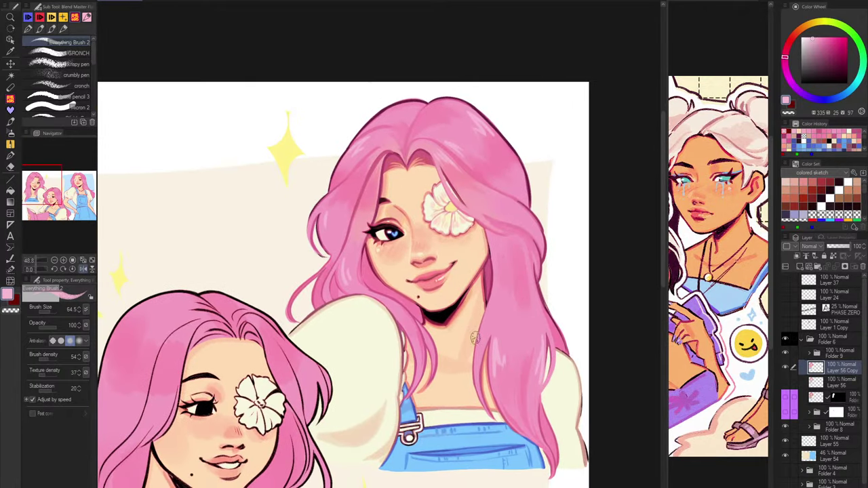
pyautogui.press('c')
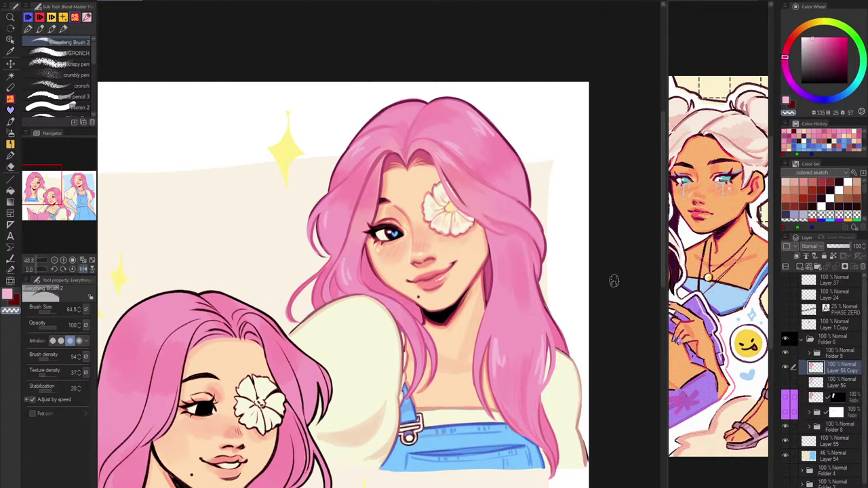
# Clean the inner edge of the side hair wave's outline with light pink at hue 335, saturation 36, brightness 96.
pyautogui.press('h')
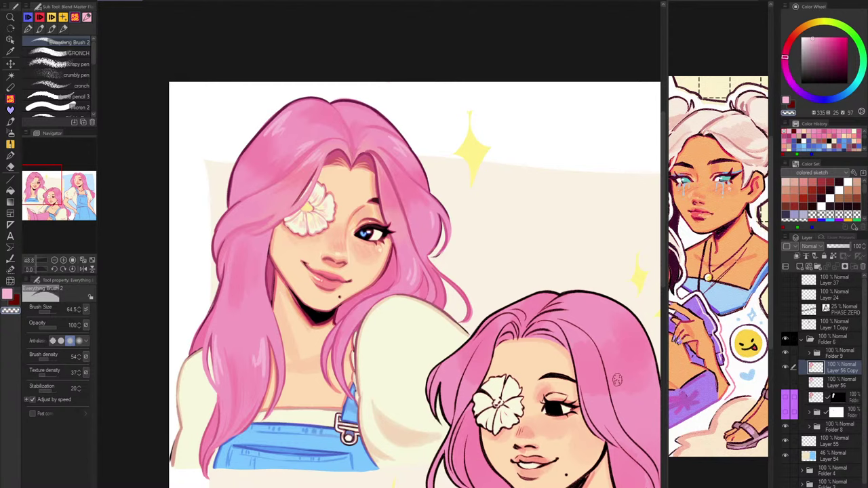
pyautogui.scroll(8, 218, 211)
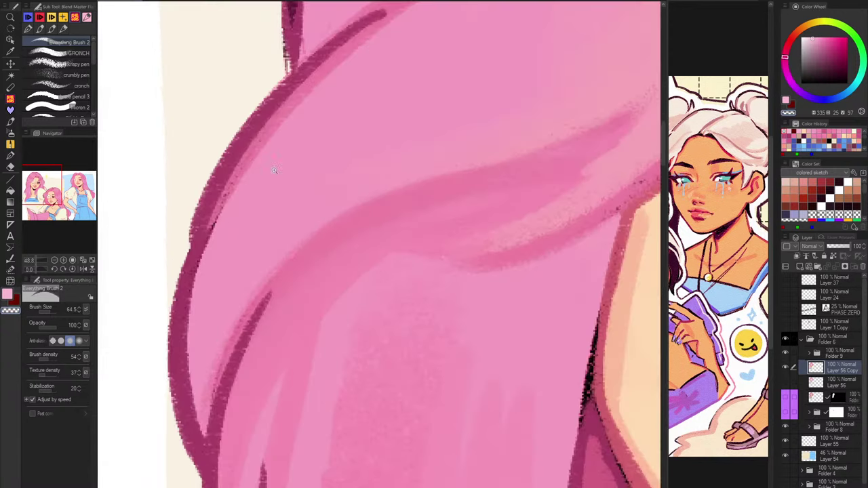
pyautogui.moveTo(319, 106); pyautogui.dragTo(188, 335)
pyautogui.hotkey('ctrl', 'z')
pyautogui.moveTo(251, 148); pyautogui.dragTo(250, 177)
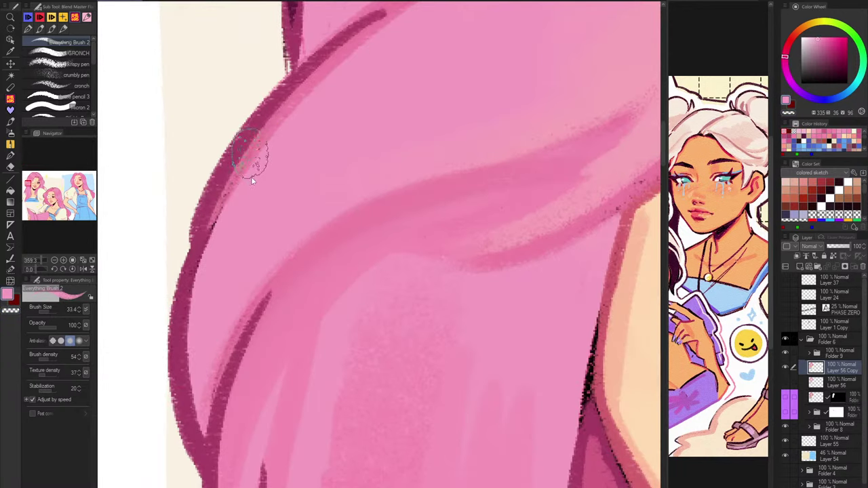
pyautogui.moveTo(271, 141)
pyautogui.mouseDown()
pyautogui.moveTo(223, 231)
pyautogui.moveTo(213, 228)
pyautogui.moveTo(204, 388)
pyautogui.mouseUp()
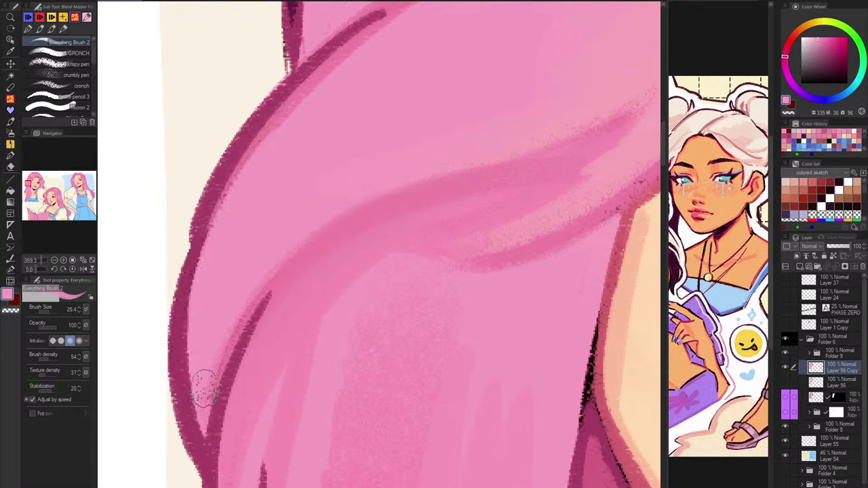
# Shade a thin band inside the side wave's outline in mid pink at hue 341, saturation 45, brightness 92.
pyautogui.keyDown('alt'); pyautogui.click(275, 125); pyautogui.keyUp('alt')
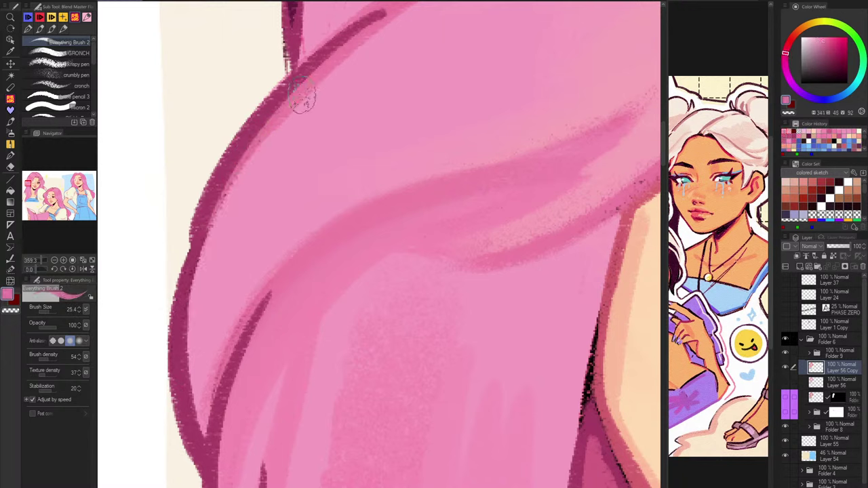
pyautogui.moveTo(304, 101); pyautogui.dragTo(188, 347)
pyautogui.moveTo(292, 114); pyautogui.dragTo(193, 366)
# Reinforce the side wave's outer outline in dark magenta at hue 338, saturation 63, brightness 65.
pyautogui.keyDown('alt'); pyautogui.click(222, 172); pyautogui.keyUp('alt')
pyautogui.moveTo(222, 154)
pyautogui.mouseDown()
pyautogui.moveTo(213, 166)
pyautogui.moveTo(186, 322)
pyautogui.mouseUp()
pyautogui.moveTo(261, 130)
pyautogui.mouseDown()
pyautogui.moveTo(198, 191)
pyautogui.moveTo(179, 324)
pyautogui.mouseUp()
pyautogui.moveTo(204, 188)
pyautogui.mouseDown()
pyautogui.moveTo(187, 219)
pyautogui.moveTo(178, 339)
pyautogui.mouseUp()
pyautogui.moveTo(271, 114)
pyautogui.mouseDown()
pyautogui.moveTo(178, 295)
pyautogui.moveTo(184, 334)
pyautogui.mouseUp()
# Examine the first character's hair outlines and highlights up close, at full view and mirrored.
pyautogui.scroll(-14, 324, 136)
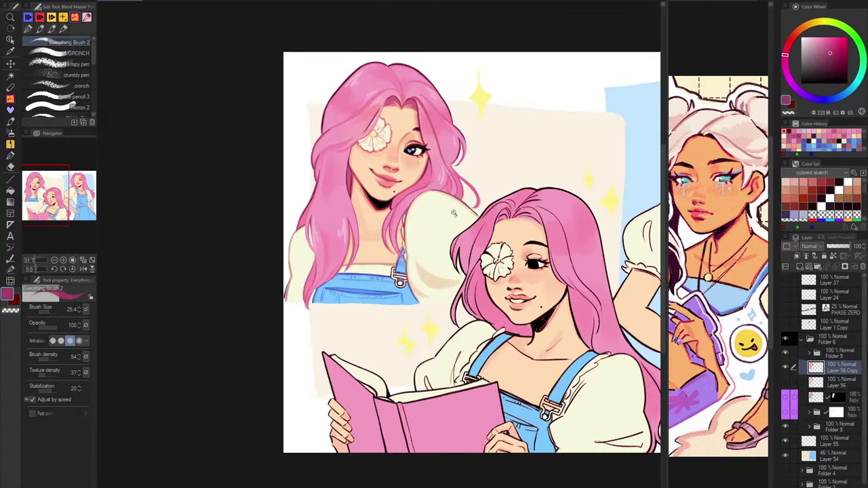
pyautogui.scroll(1, 446, 201)
pyautogui.press('h')
pyautogui.scroll(5, 494, 163)
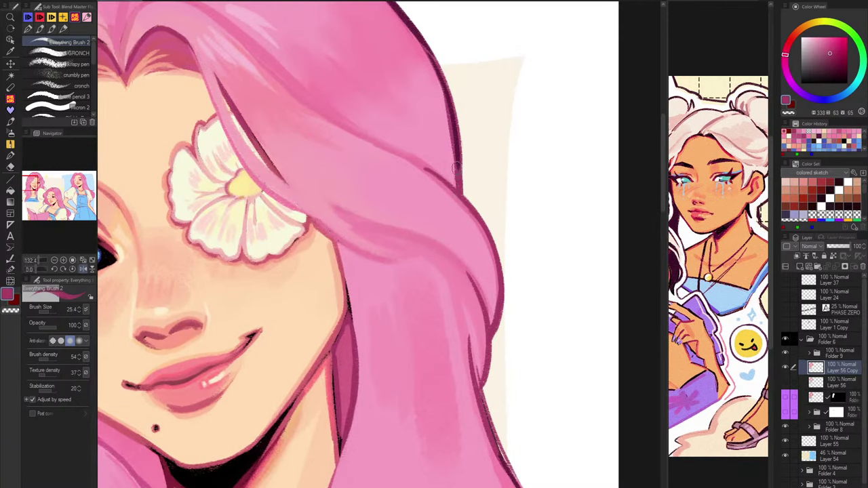
pyautogui.scroll(-2, 429, 223)
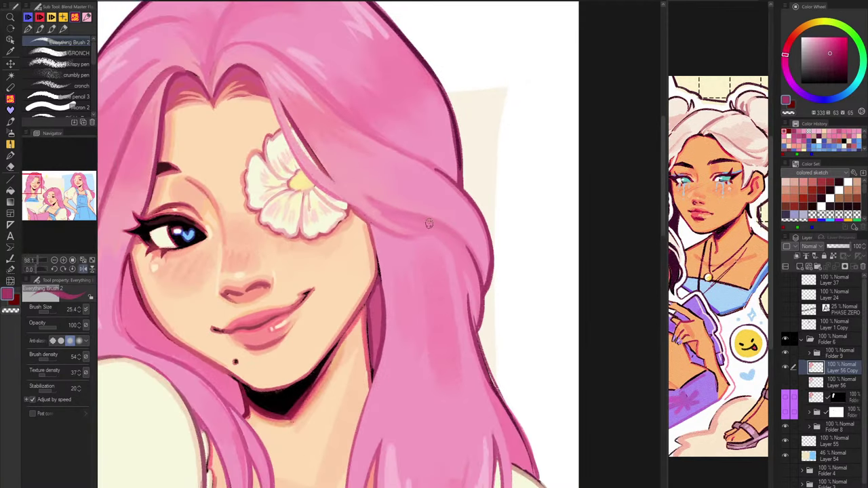
pyautogui.press('h')
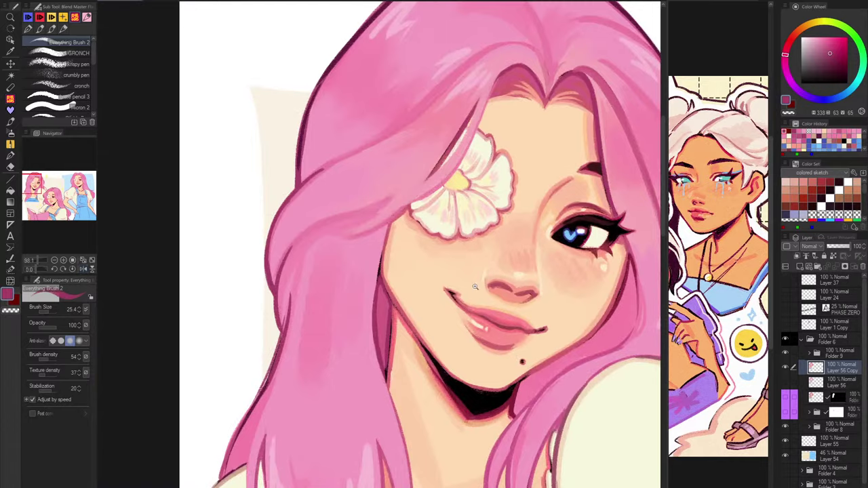
pyautogui.scroll(-2, 480, 283)
pyautogui.moveTo(465, 322); pyautogui.dragTo(336, 275)
pyautogui.scroll(-2, 426, 267)
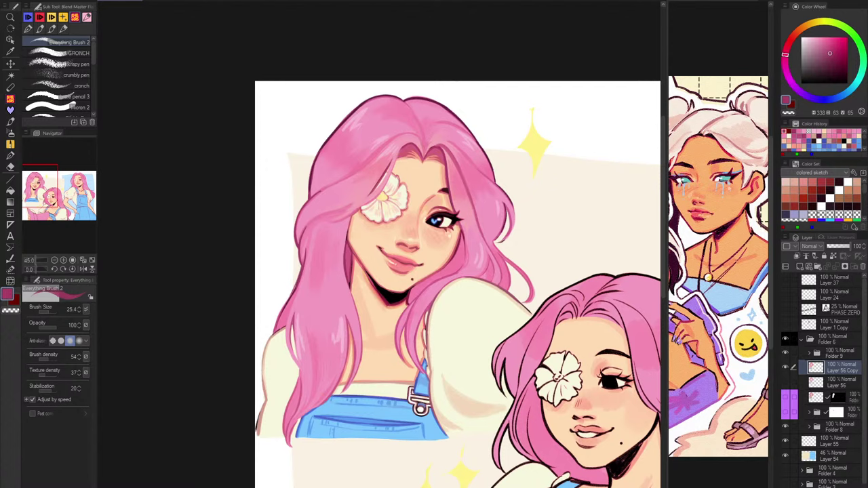
# Add a Brightness/Contrast correction layer with raised contrast above Layer 56 Copy.
pyautogui.click(112, 0)
pyautogui.moveTo(151, 20)
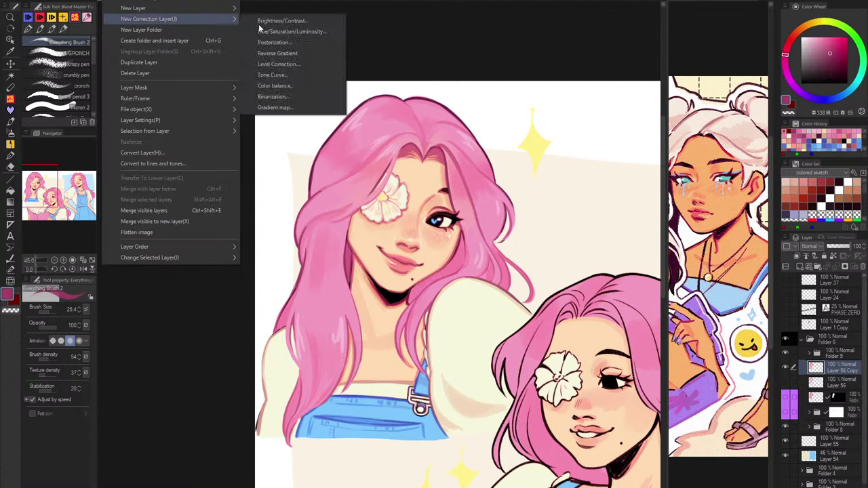
pyautogui.click(308, 23)
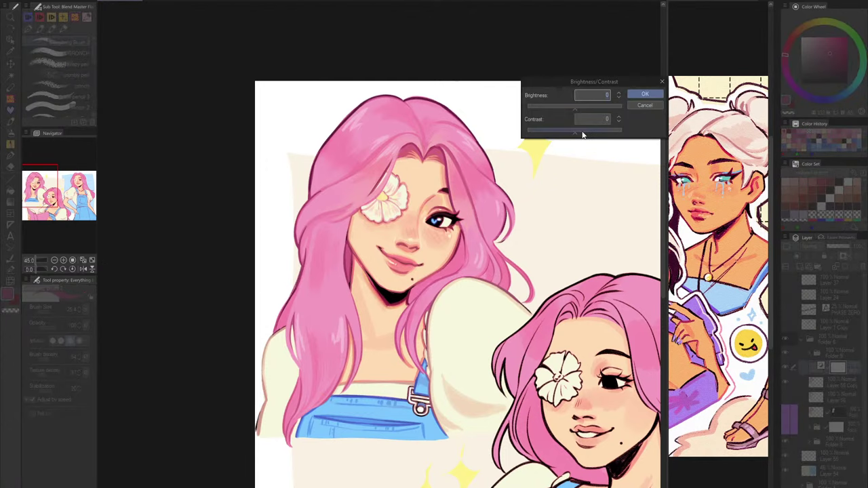
pyautogui.moveTo(582, 135); pyautogui.dragTo(588, 131)
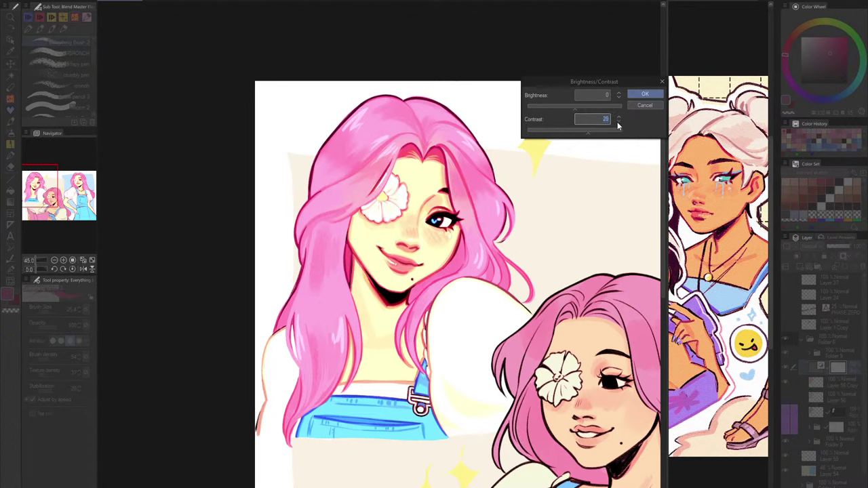
pyautogui.click(644, 94)
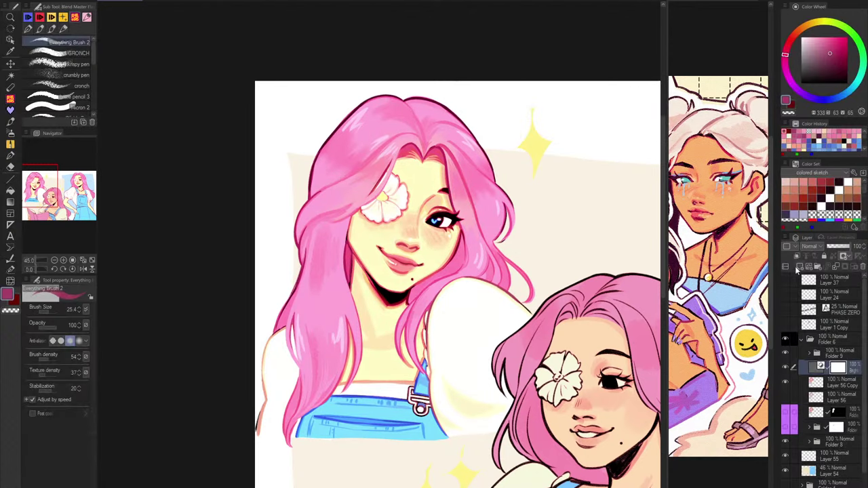
# Set the correction layer to Saturation blending at 46% opacity and toggle its visibility to compare the effect.
pyautogui.click(810, 247)
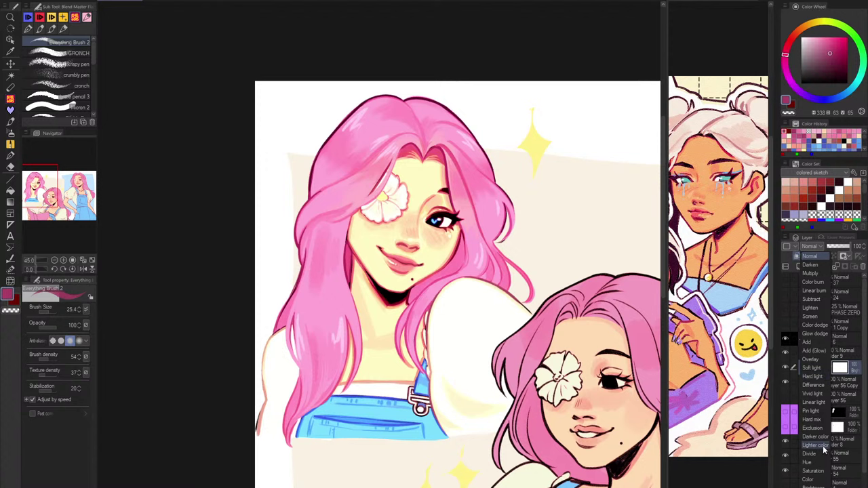
pyautogui.click(816, 471)
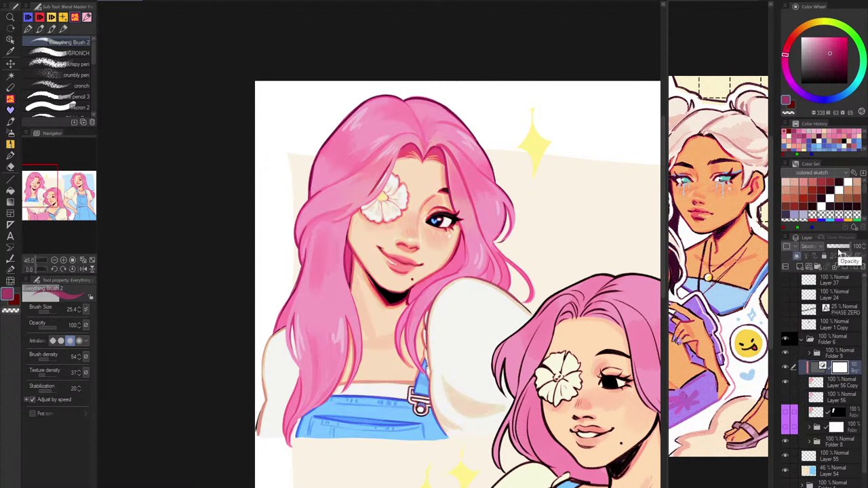
pyautogui.click(839, 248)
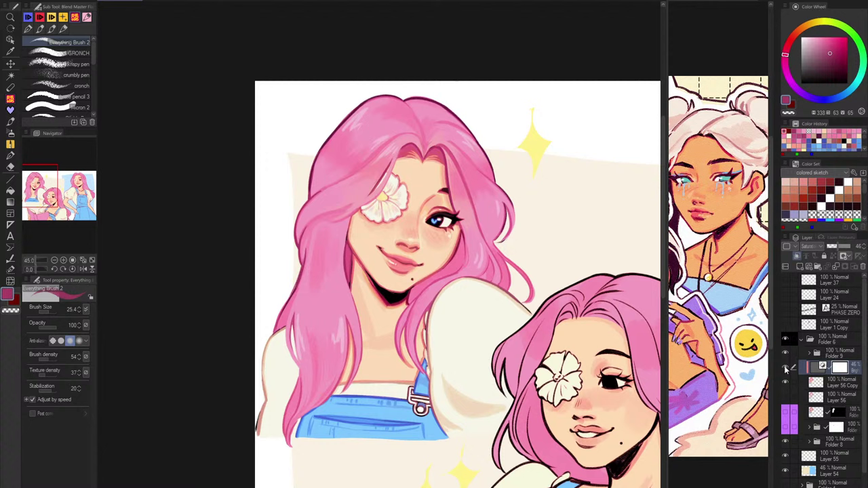
pyautogui.click(785, 368)
# Examine the finished reference illustration of the white-haired characters in an enlarged view.
pyautogui.click(711, 65)
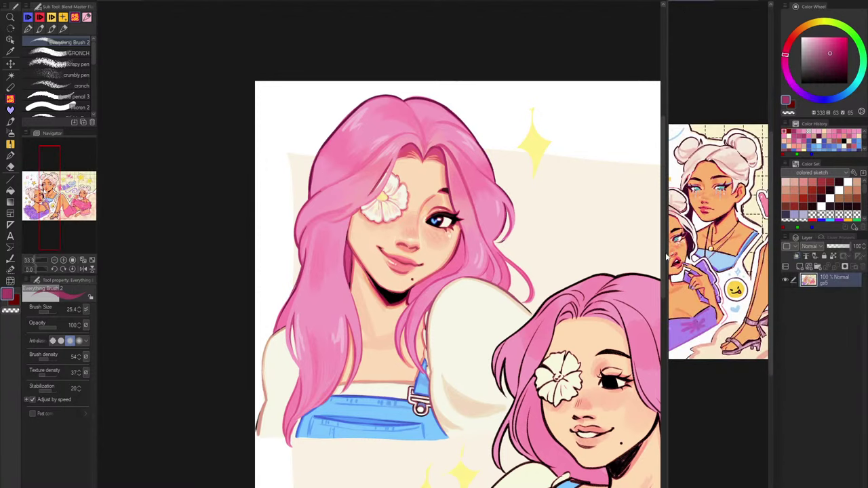
pyautogui.moveTo(664, 252); pyautogui.dragTo(221, 252)
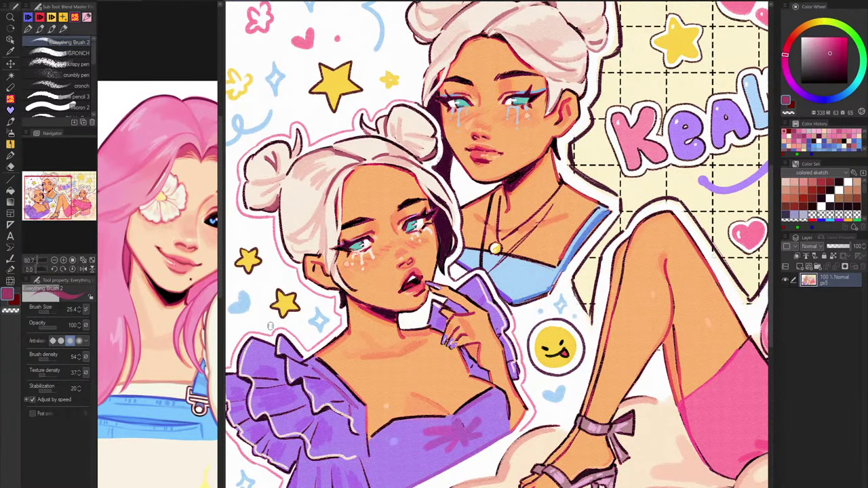
pyautogui.moveTo(223, 301); pyautogui.dragTo(662, 82)
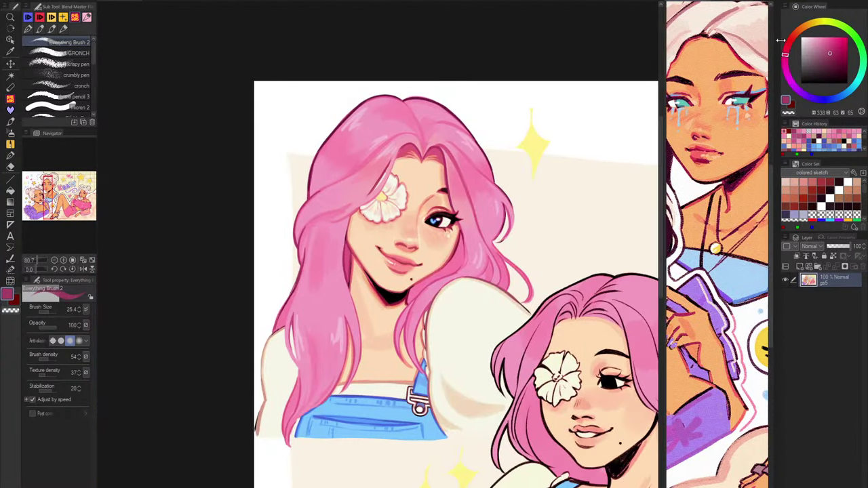
# Place the aye tex2 paper texture from the my stuff materials as a tiled layer over the first character.
pyautogui.click(779, 5)
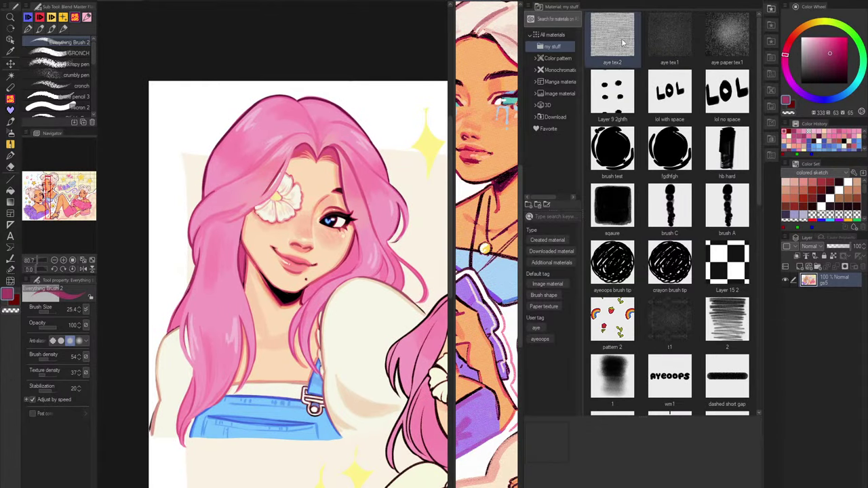
pyautogui.scroll(-10, 693, 272)
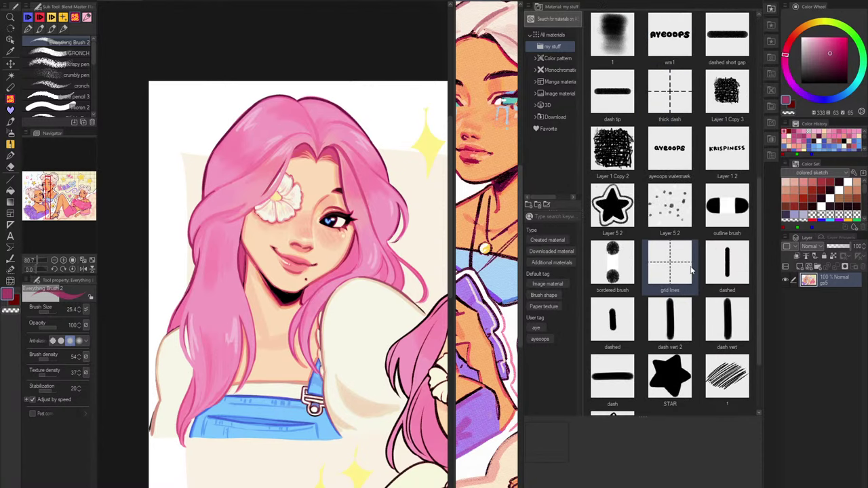
pyautogui.scroll(10, 693, 271)
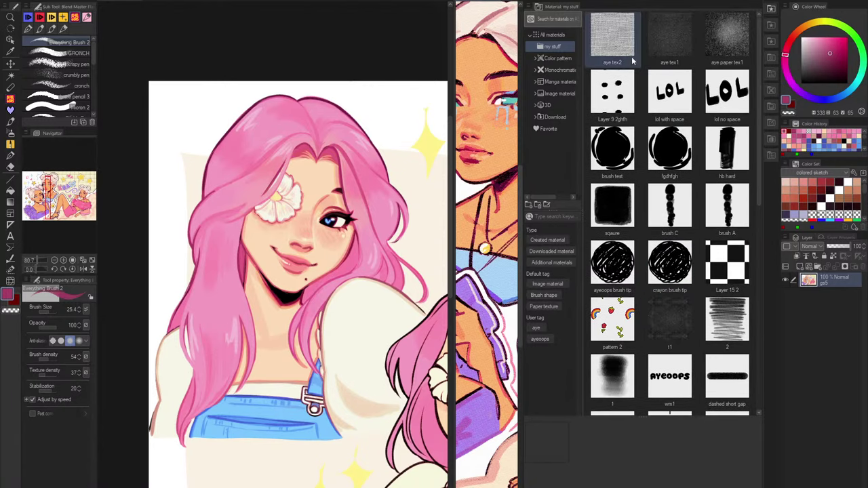
pyautogui.moveTo(621, 29); pyautogui.dragTo(420, 132)
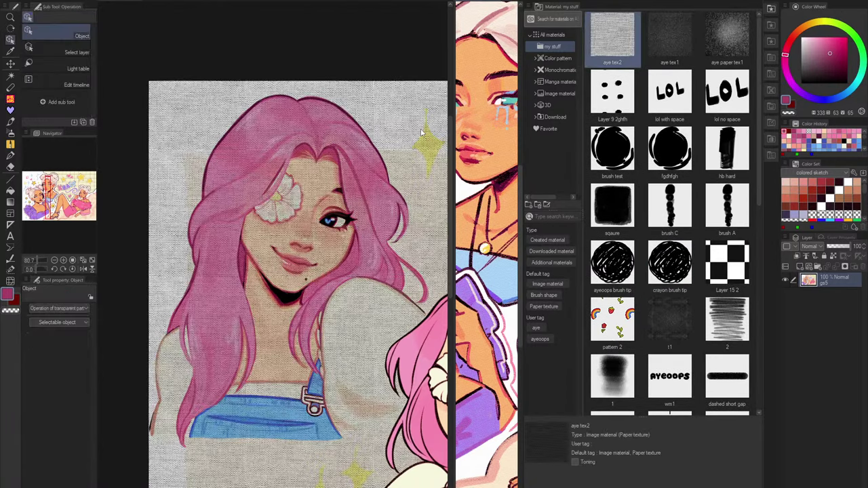
pyautogui.click(774, 5)
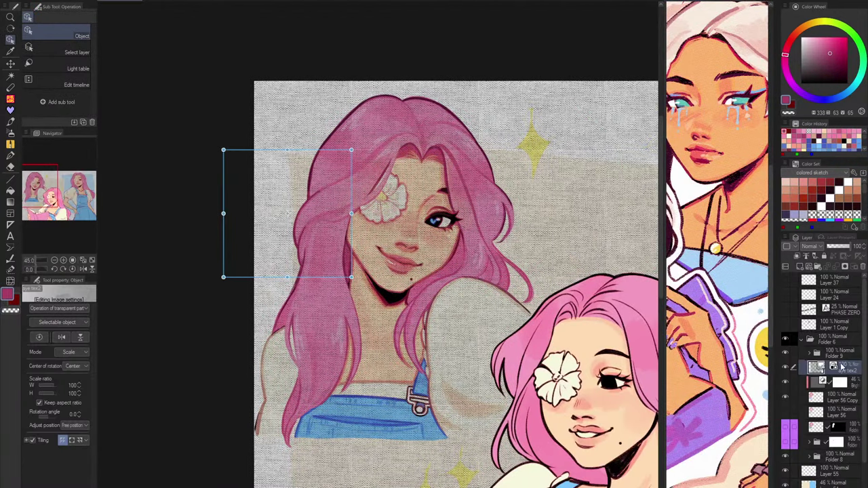
# Apply the overlay texture effect to the aye tex2 layer and check the grain on the character.
pyautogui.click(841, 239)
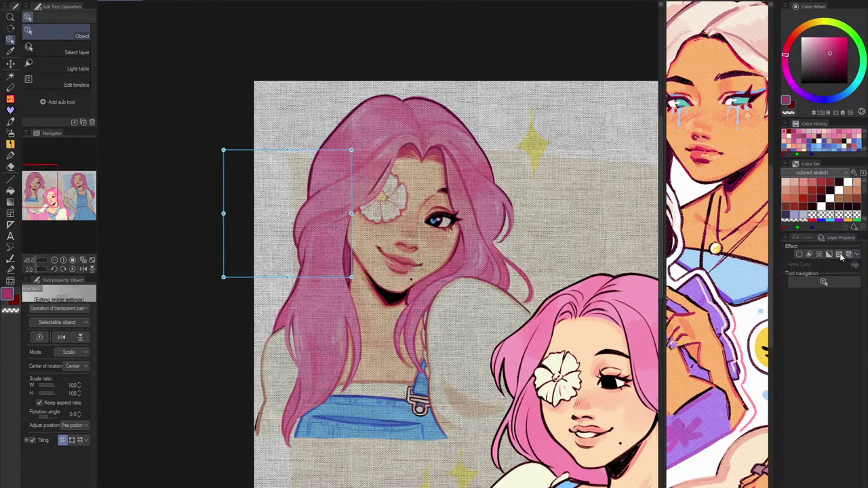
pyautogui.click(840, 254)
pyautogui.scroll(10, 390, 248)
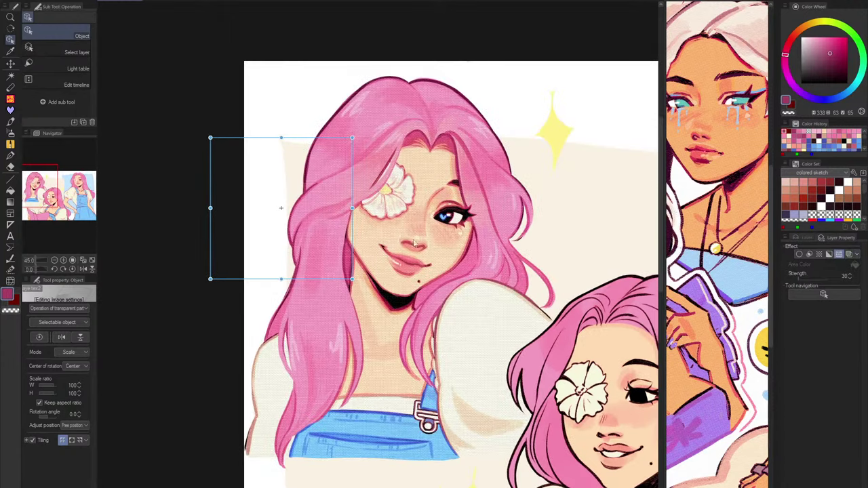
pyautogui.scroll(-9, 379, 242)
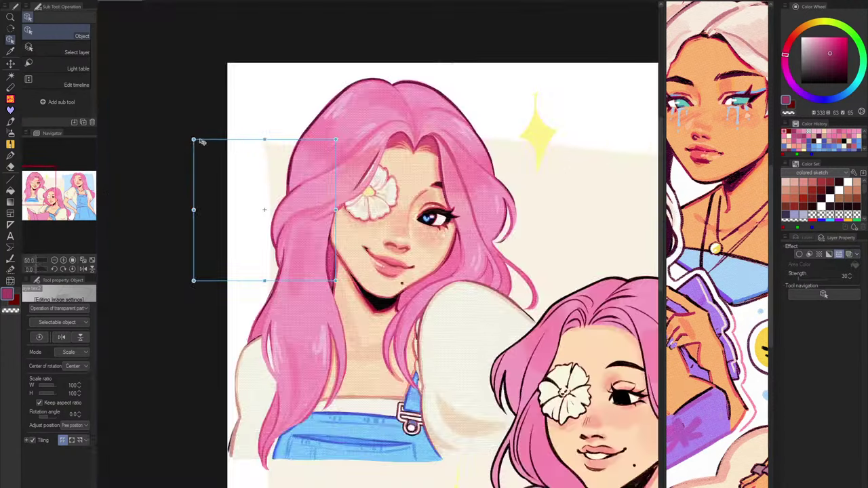
# Scale the aye tex2 texture tile to 82% and hide its layer.
pyautogui.moveTo(193, 140); pyautogui.dragTo(217, 165)
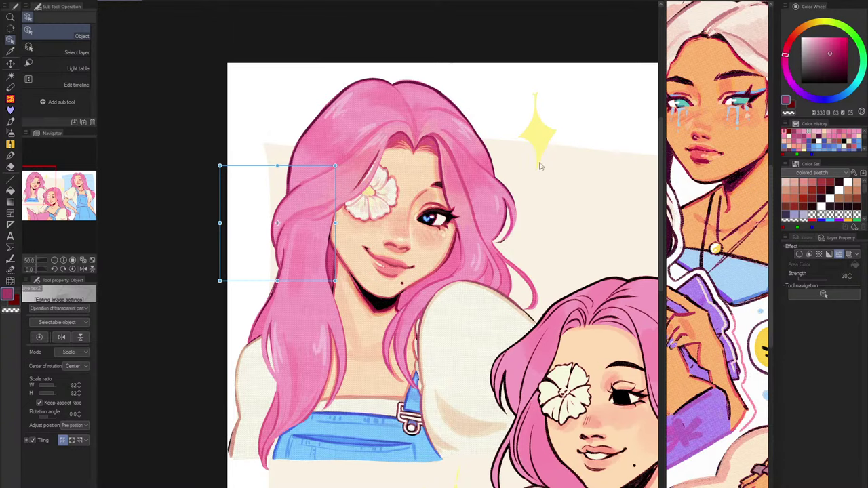
pyautogui.click(806, 237)
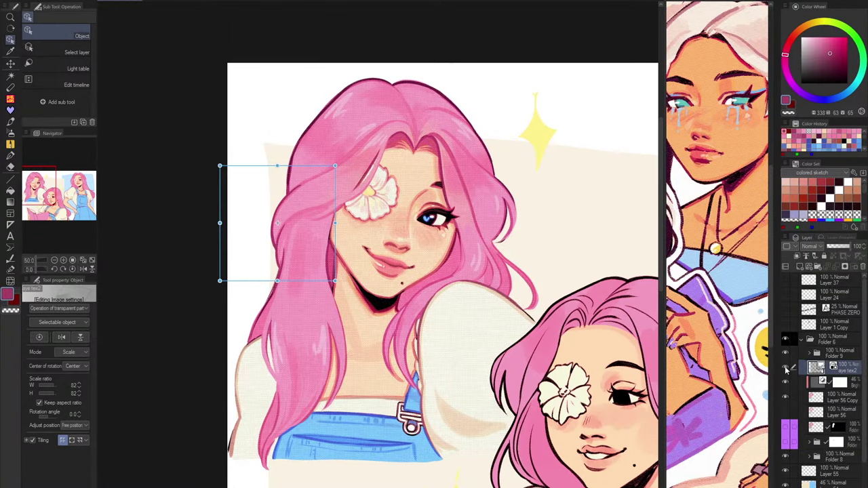
pyautogui.press('Return')
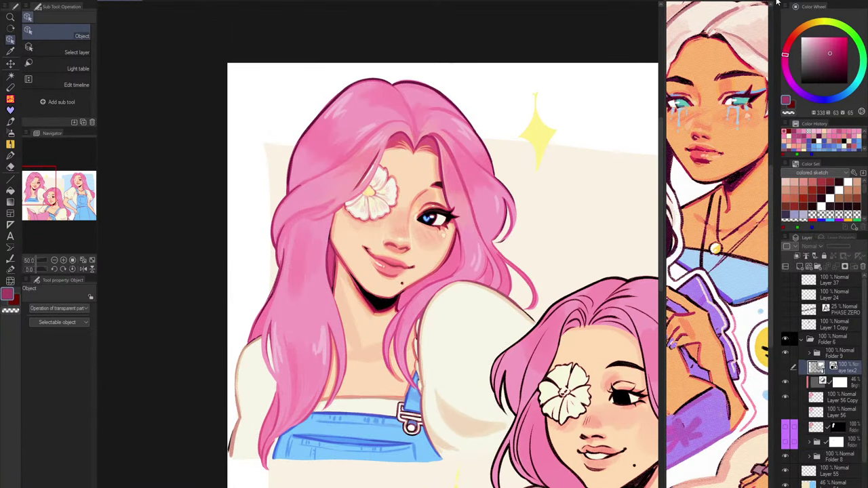
# Search the my stuff materials for "HAL" and "HA", extending the "HA" search to all materials.
pyautogui.click(776, 3)
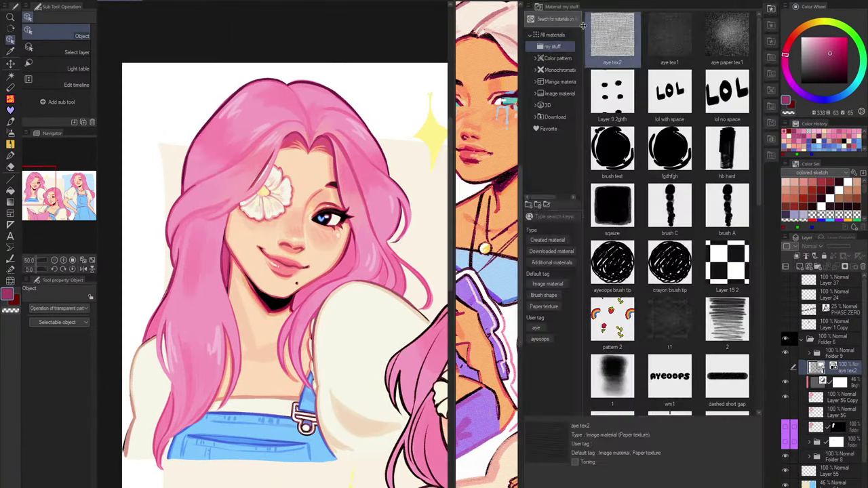
pyautogui.click(553, 217)
pyautogui.write('HAL')
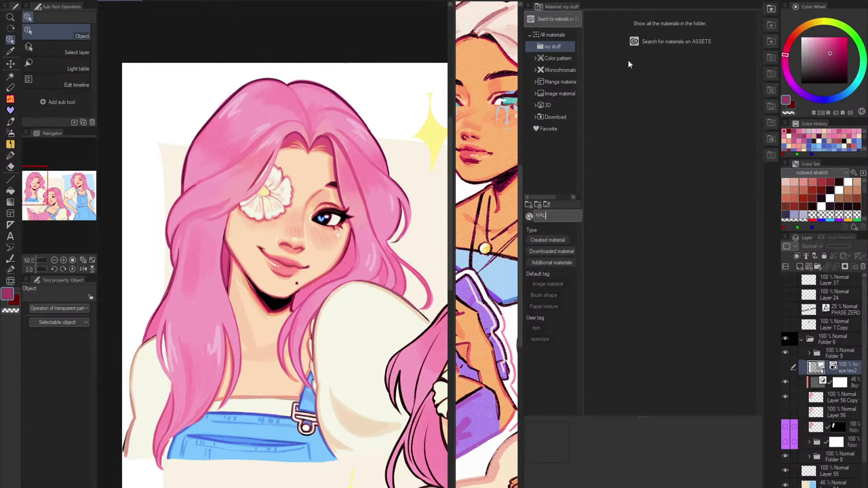
pyautogui.click(667, 24)
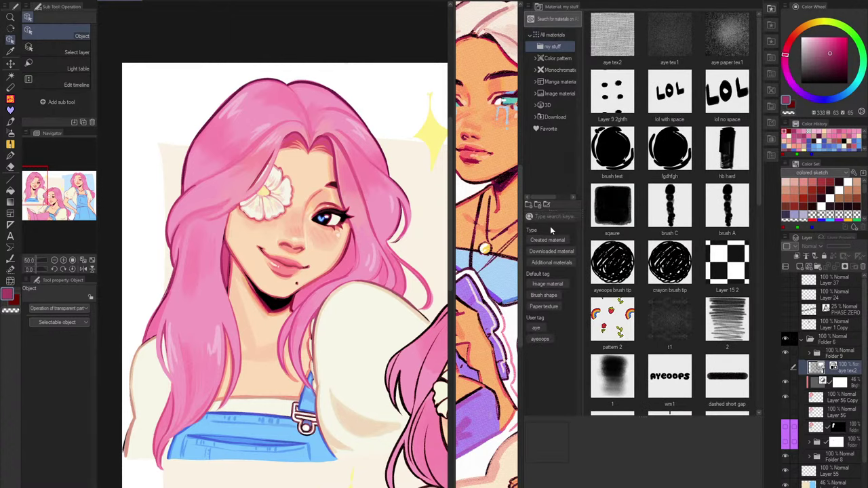
pyautogui.click(553, 216)
pyautogui.write('HA')
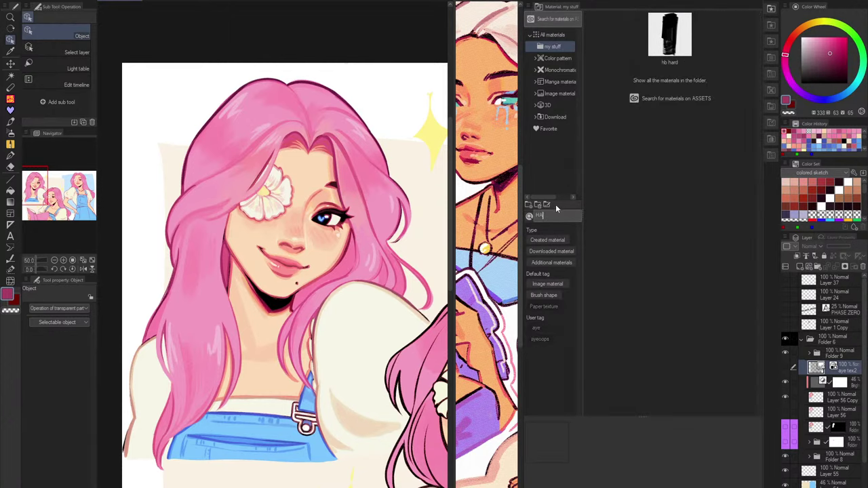
pyautogui.doubleClick(556, 34)
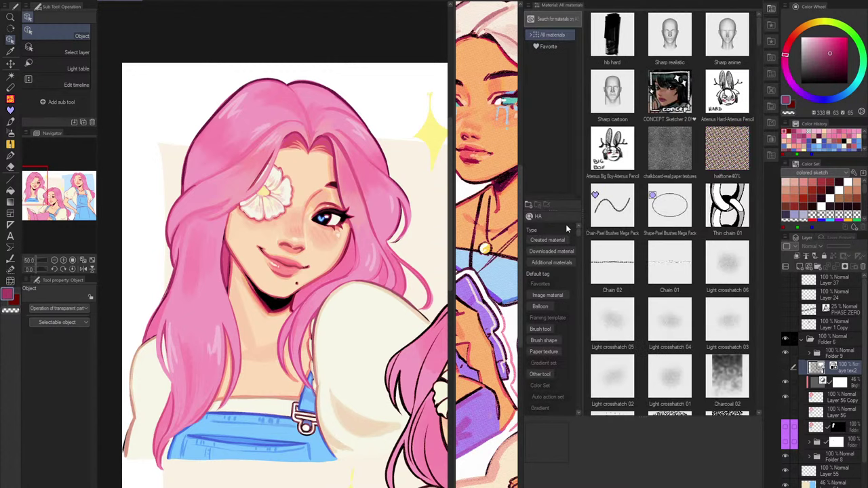
# Place the halftone40% material over the first character and scale its tile to 96%.
pyautogui.moveTo(727, 150); pyautogui.dragTo(305, 169)
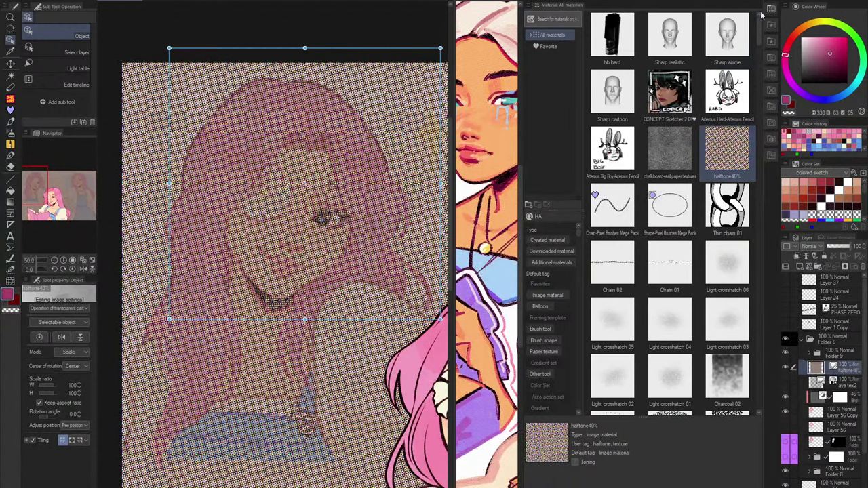
pyautogui.click(780, 1)
pyautogui.moveTo(542, 45); pyautogui.dragTo(535, 59)
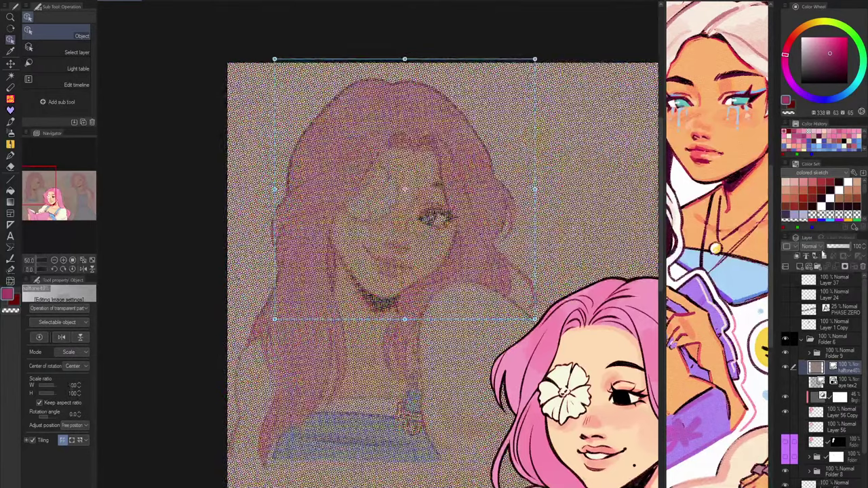
# Set the halftone40% layer to Overlay blending and turn on its overlay texture effect.
pyautogui.click(818, 248)
pyautogui.click(813, 359)
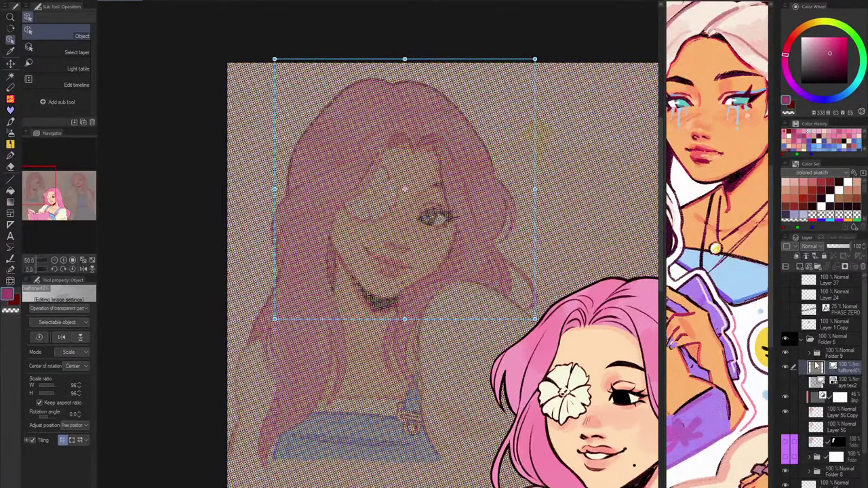
pyautogui.click(834, 238)
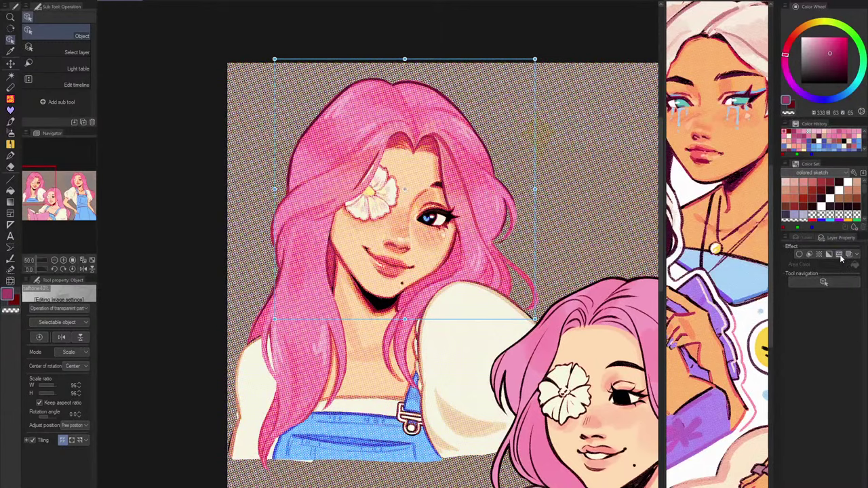
pyautogui.click(839, 254)
# Scale the halftone40% pattern tile down to 47%.
pyautogui.scroll(5, 502, 234)
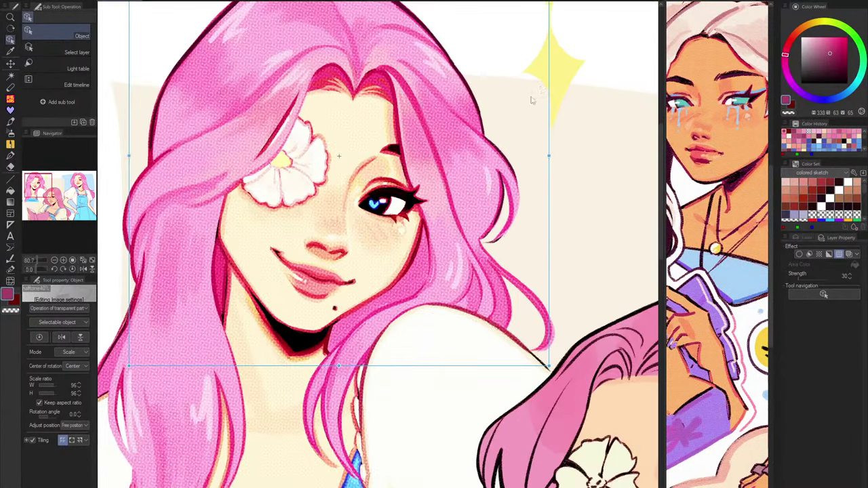
pyautogui.scroll(-5, 530, 102)
pyautogui.moveTo(538, 10); pyautogui.dragTo(404, 145)
# Try Multiply blending on the halftone40% layer.
pyautogui.click(800, 238)
pyautogui.click(814, 247)
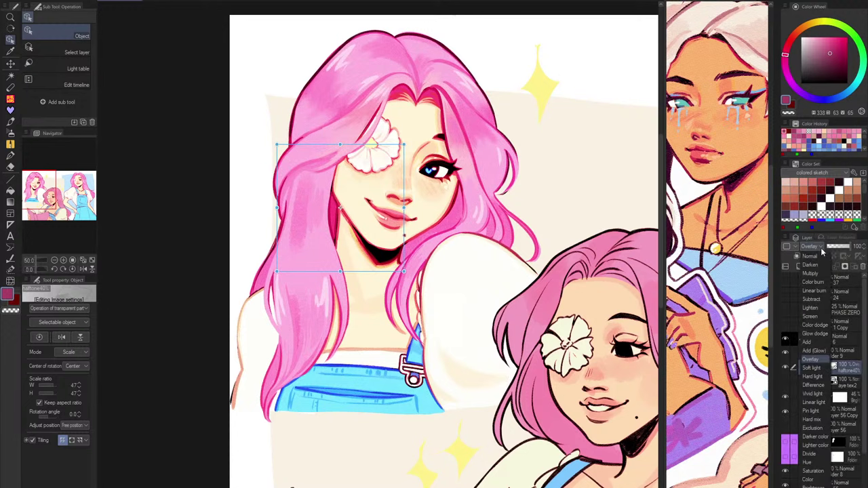
pyautogui.click(819, 273)
pyautogui.scroll(1, 344, 168)
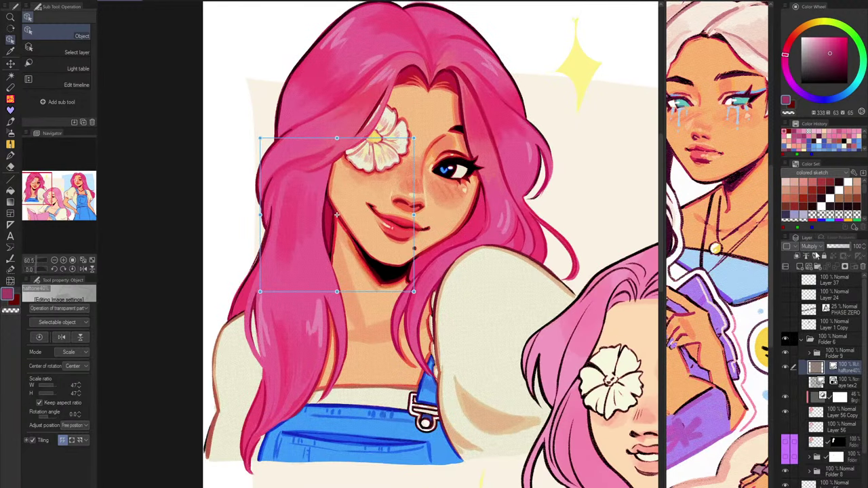
# Set the halftone40% layer to Normal blending and inspect the dot texture up close on the face.
pyautogui.click(813, 247)
pyautogui.click(817, 258)
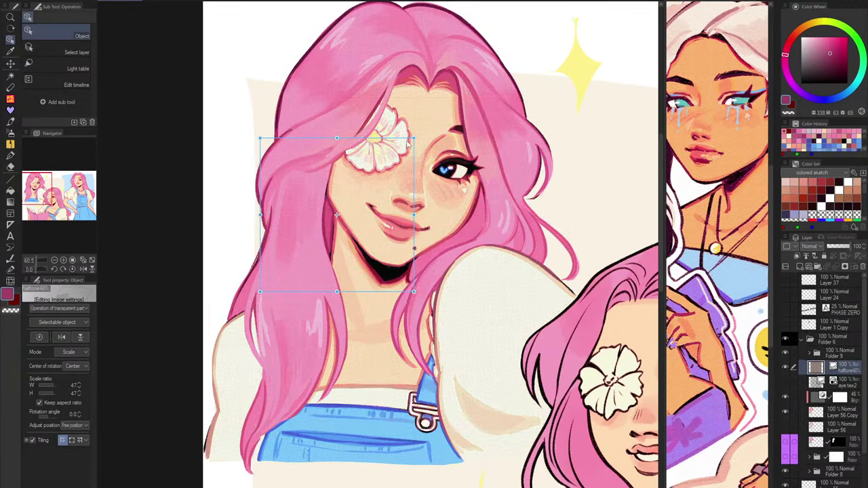
pyautogui.scroll(2, 419, 221)
pyautogui.scroll(1, 418, 221)
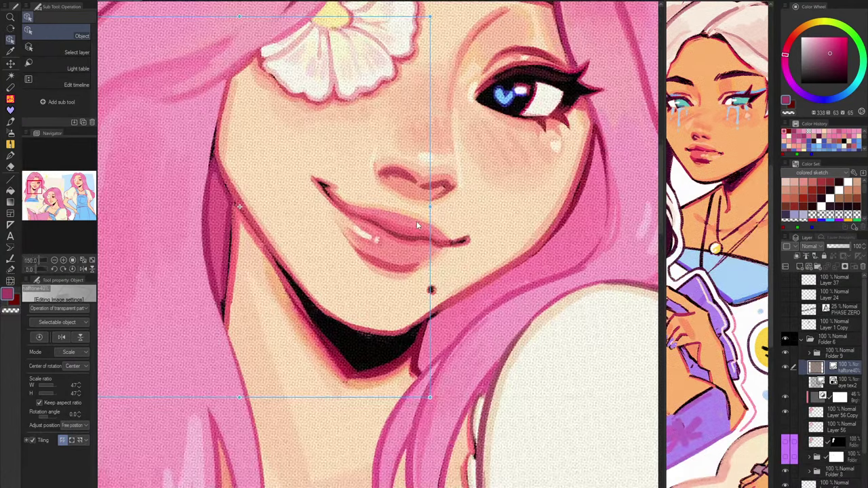
# Turn off the overlay texture effect on the halftone40% layer and set its blending mode to Overlay.
pyautogui.scroll(-2, 416, 221)
pyautogui.click(827, 238)
pyautogui.click(837, 254)
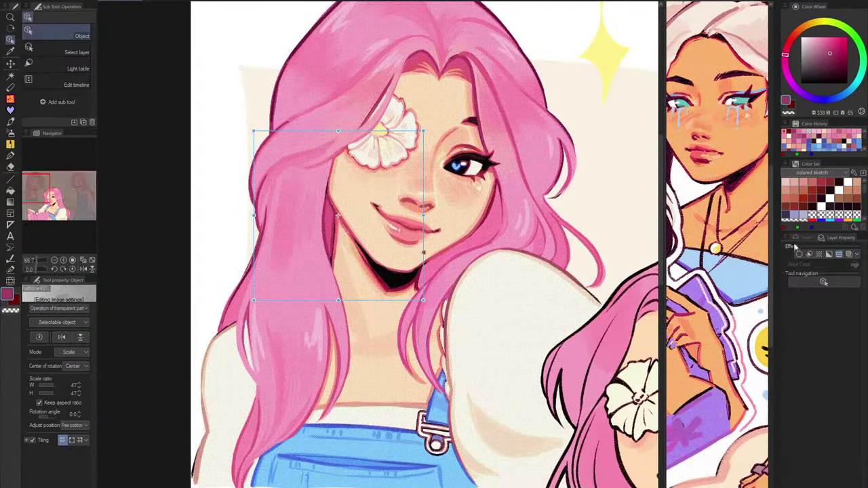
pyautogui.click(805, 238)
pyautogui.click(810, 246)
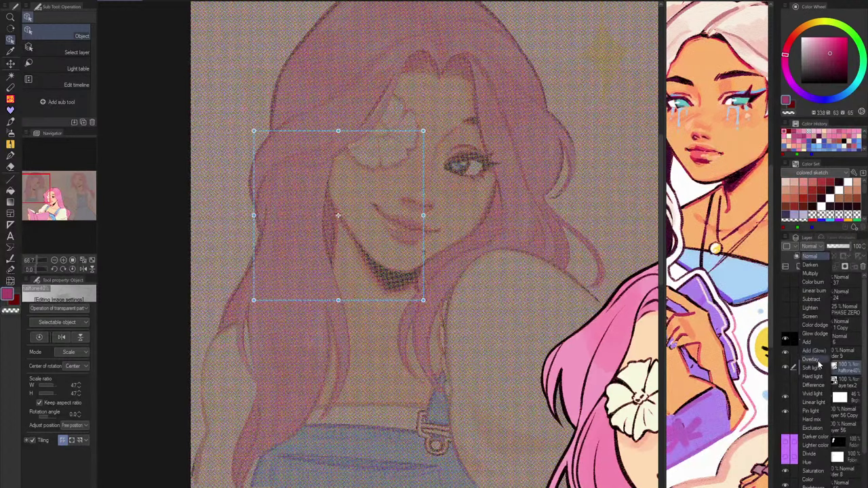
pyautogui.click(820, 359)
# Move the halftone40% layer below the aye tex2 layer and clip it to the layer beneath.
pyautogui.moveTo(833, 363); pyautogui.dragTo(833, 384)
pyautogui.click(797, 257)
pyautogui.scroll(-5, 455, 194)
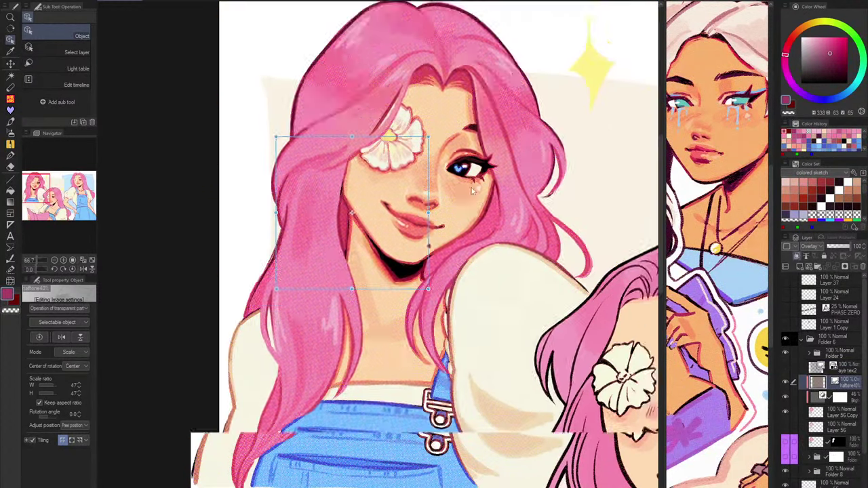
# Scale the halftone40% pattern tile down to 42% and reduce the layer's opacity to 40%.
pyautogui.scroll(4, 393, 177)
pyautogui.scroll(2, 394, 175)
pyautogui.moveTo(372, 151); pyautogui.dragTo(388, 168)
pyautogui.scroll(6, 443, 220)
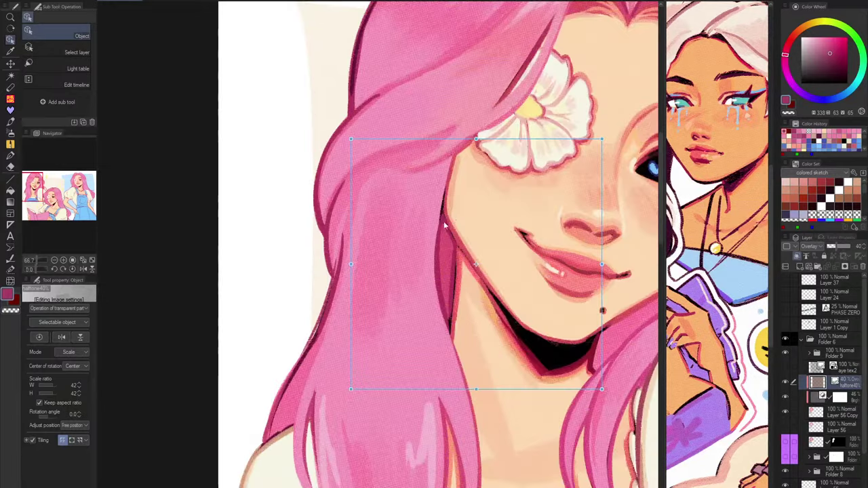
# Lower the halftone40% layer's opacity to 19% for a subtler dot texture.
pyautogui.scroll(-3, 378, 209)
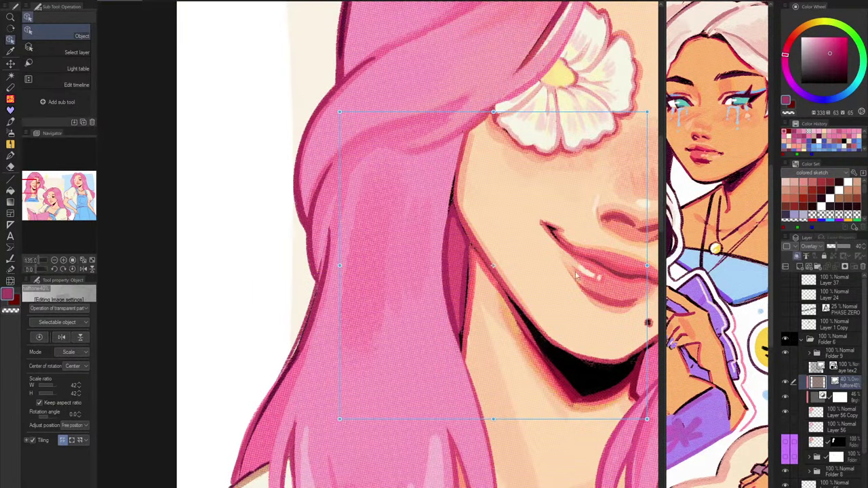
pyautogui.moveTo(834, 250); pyautogui.dragTo(832, 250)
pyautogui.scroll(-3, 415, 217)
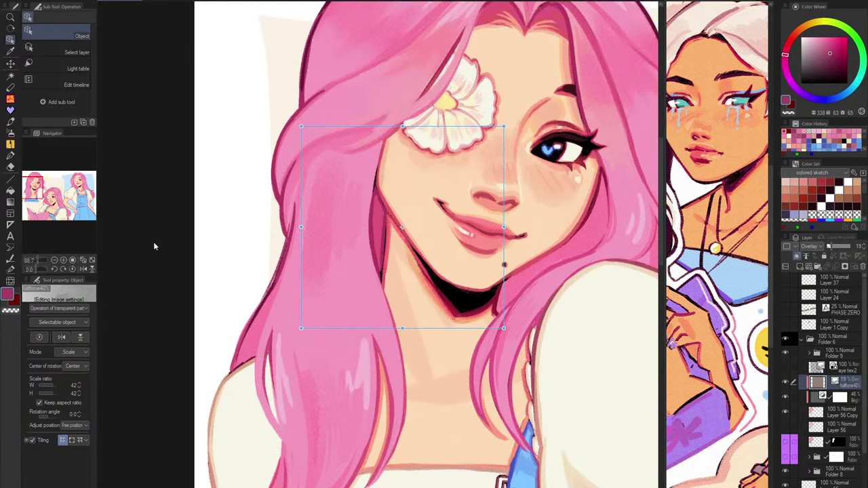
# Select the Layer 56 Copy layer and widen the canvas window beside the reference image to review the first character.
pyautogui.click(829, 412)
pyautogui.moveTo(522, 212); pyautogui.dragTo(449, 240)
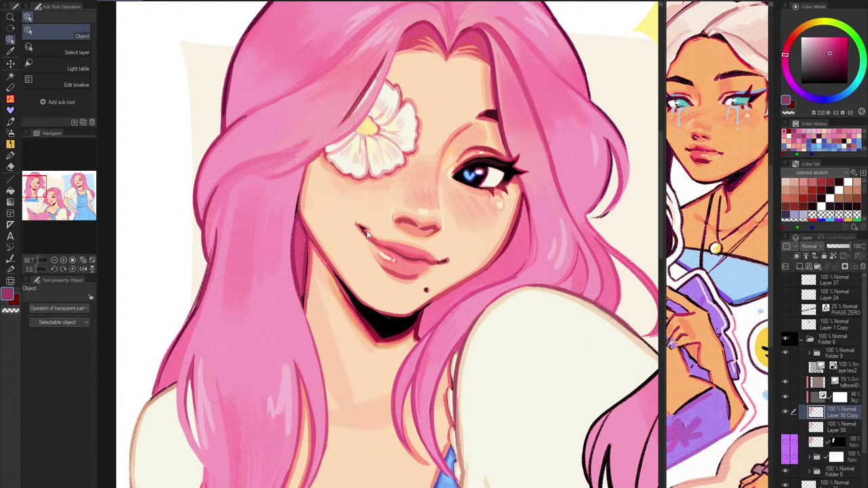
pyautogui.scroll(-5, 379, 241)
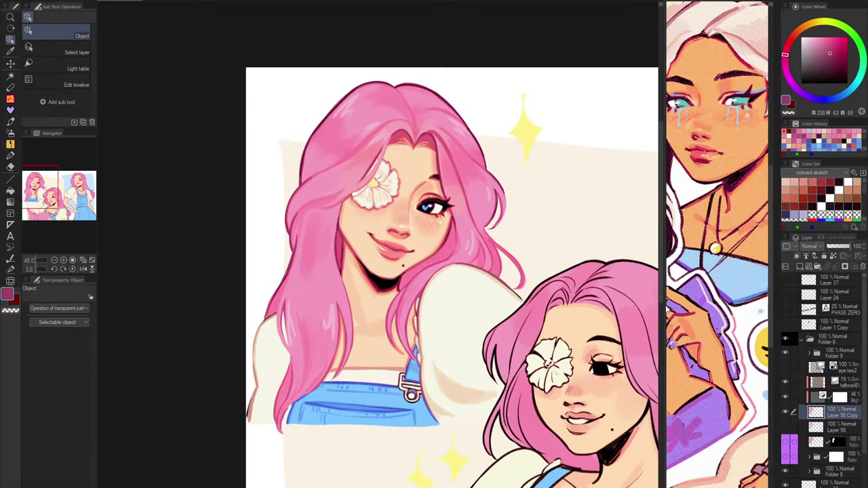
pyautogui.moveTo(666, 306); pyautogui.dragTo(750, 314)
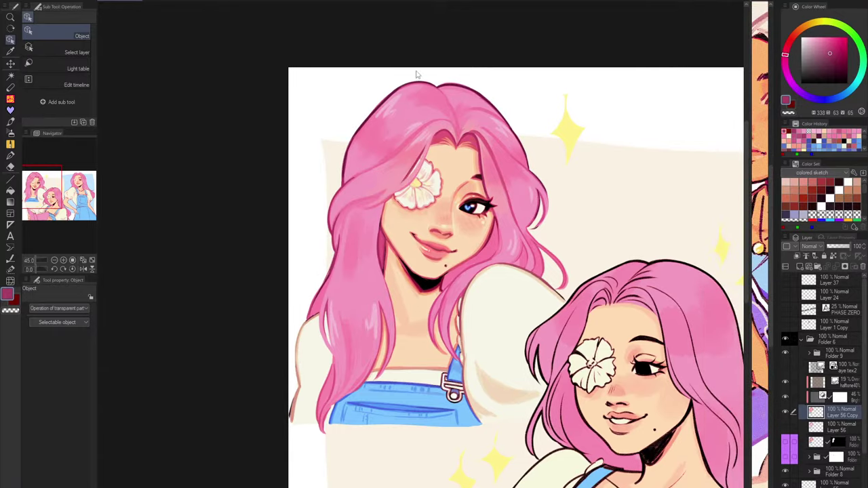
pyautogui.moveTo(556, 198); pyautogui.dragTo(420, 199)
pyautogui.scroll(5, 411, 251)
pyautogui.scroll(4, 411, 259)
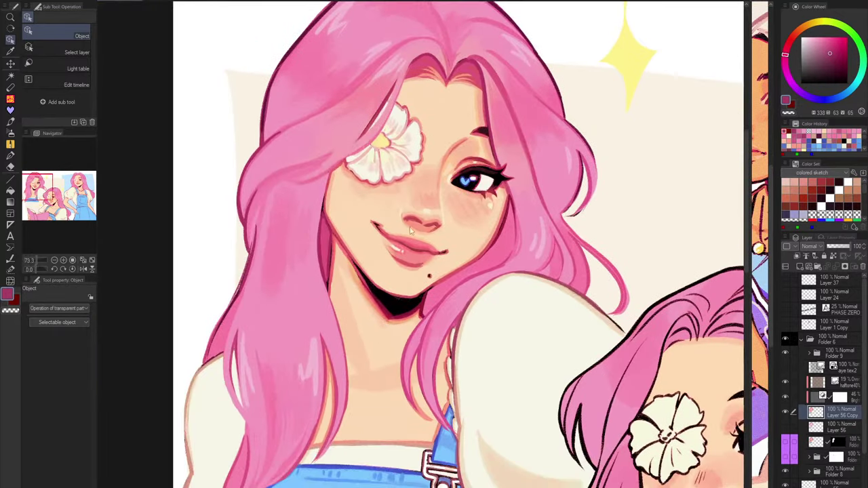